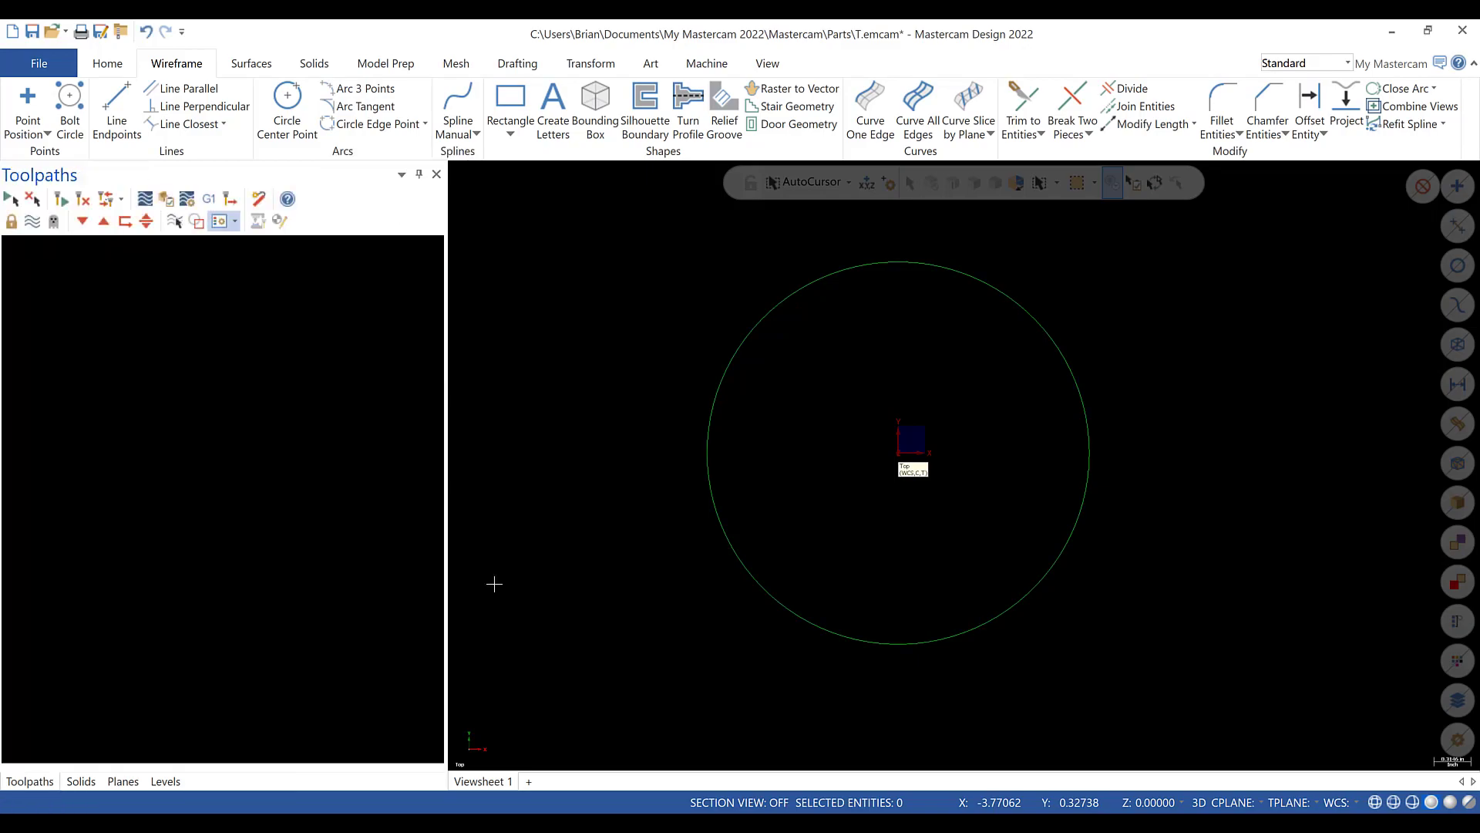
# - Draw a circle of 2.3125 diameter centred on the origin, inside the existing outer circle
pyautogui.hotkey('alt', 'Tab')
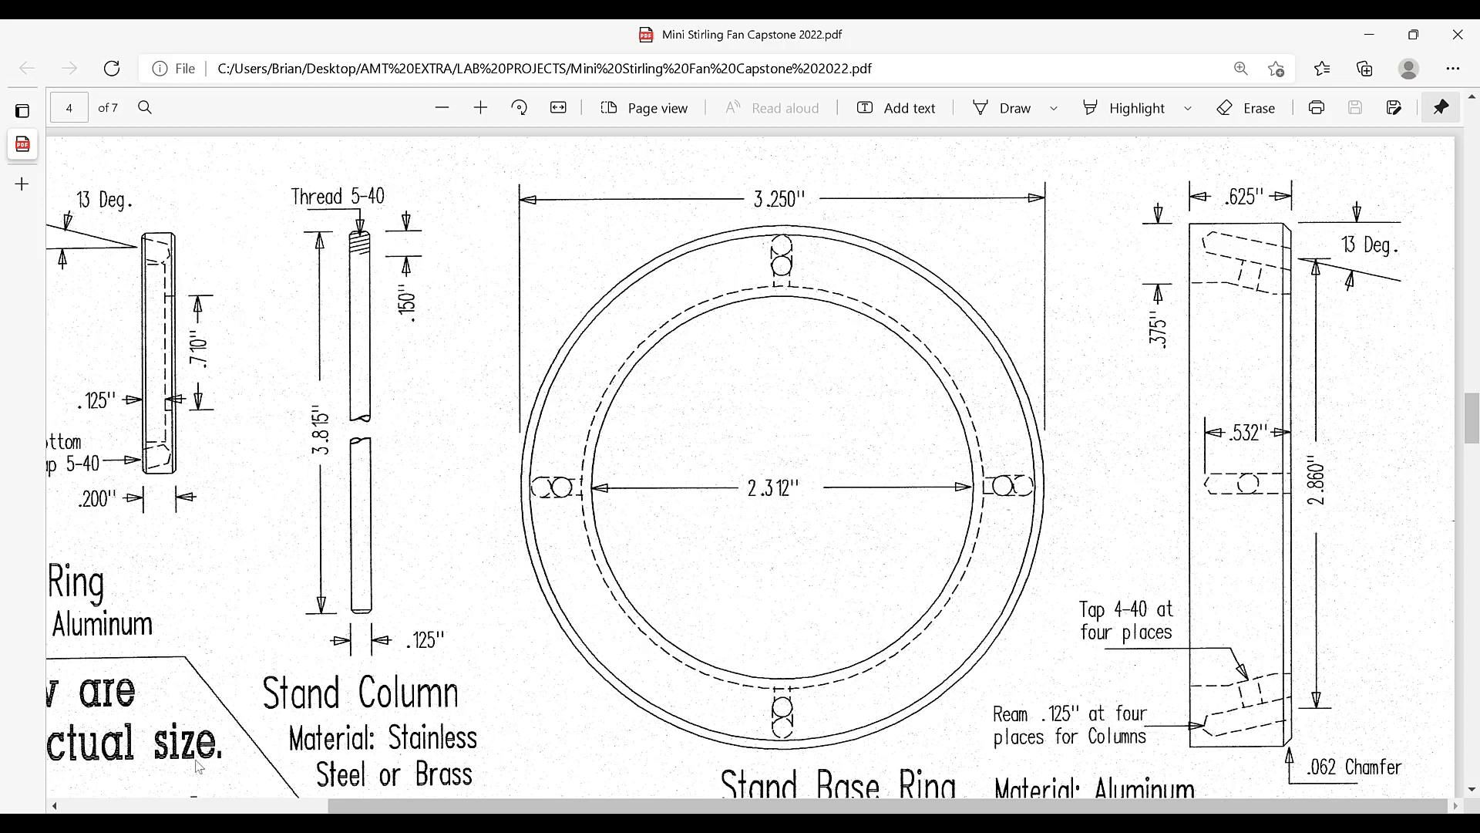
pyautogui.hotkey('alt', 'Tab')
pyautogui.click(286, 108)
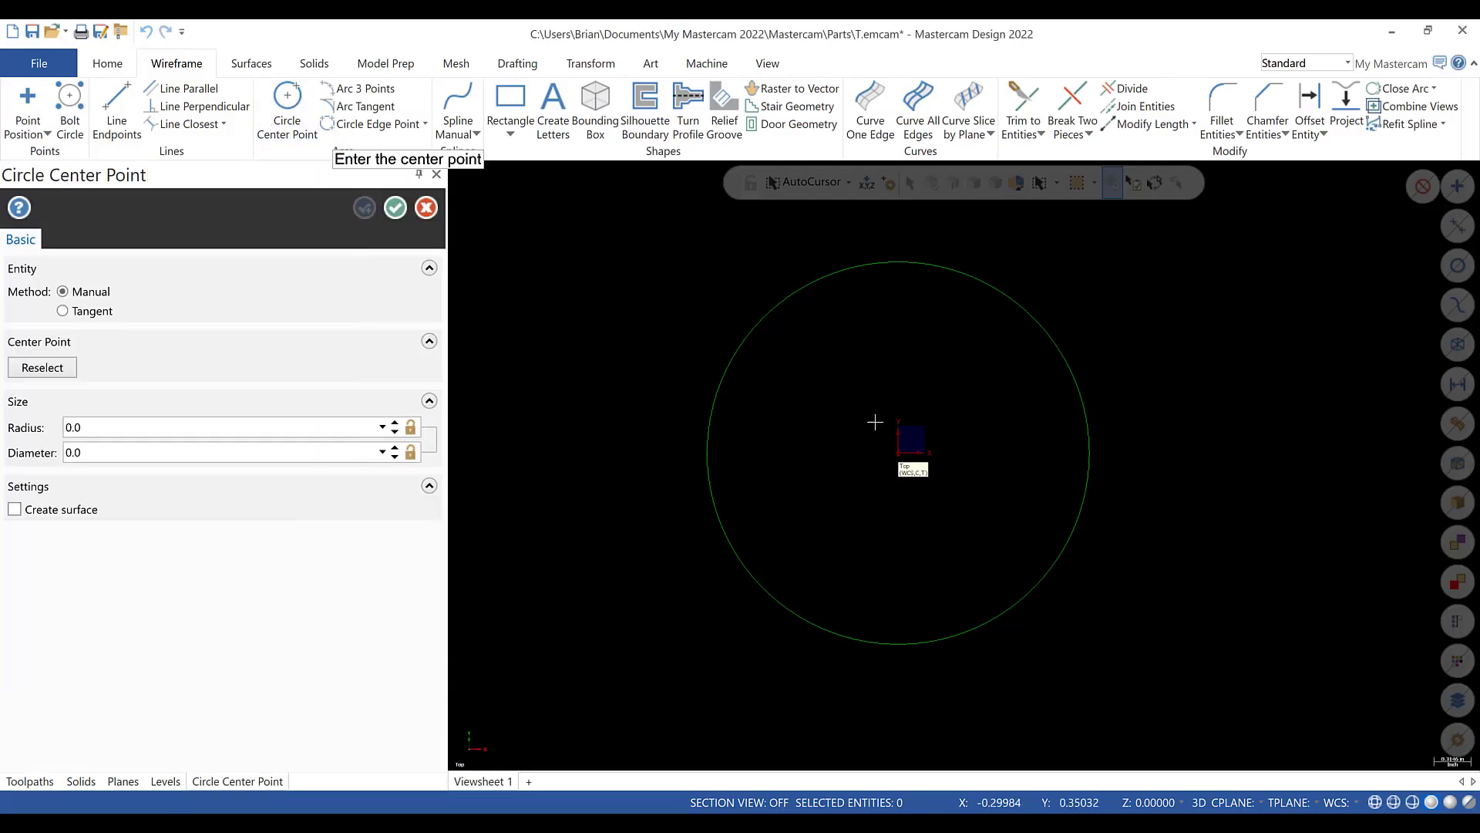
pyautogui.click(904, 459)
pyautogui.click(817, 422)
pyautogui.click(180, 455)
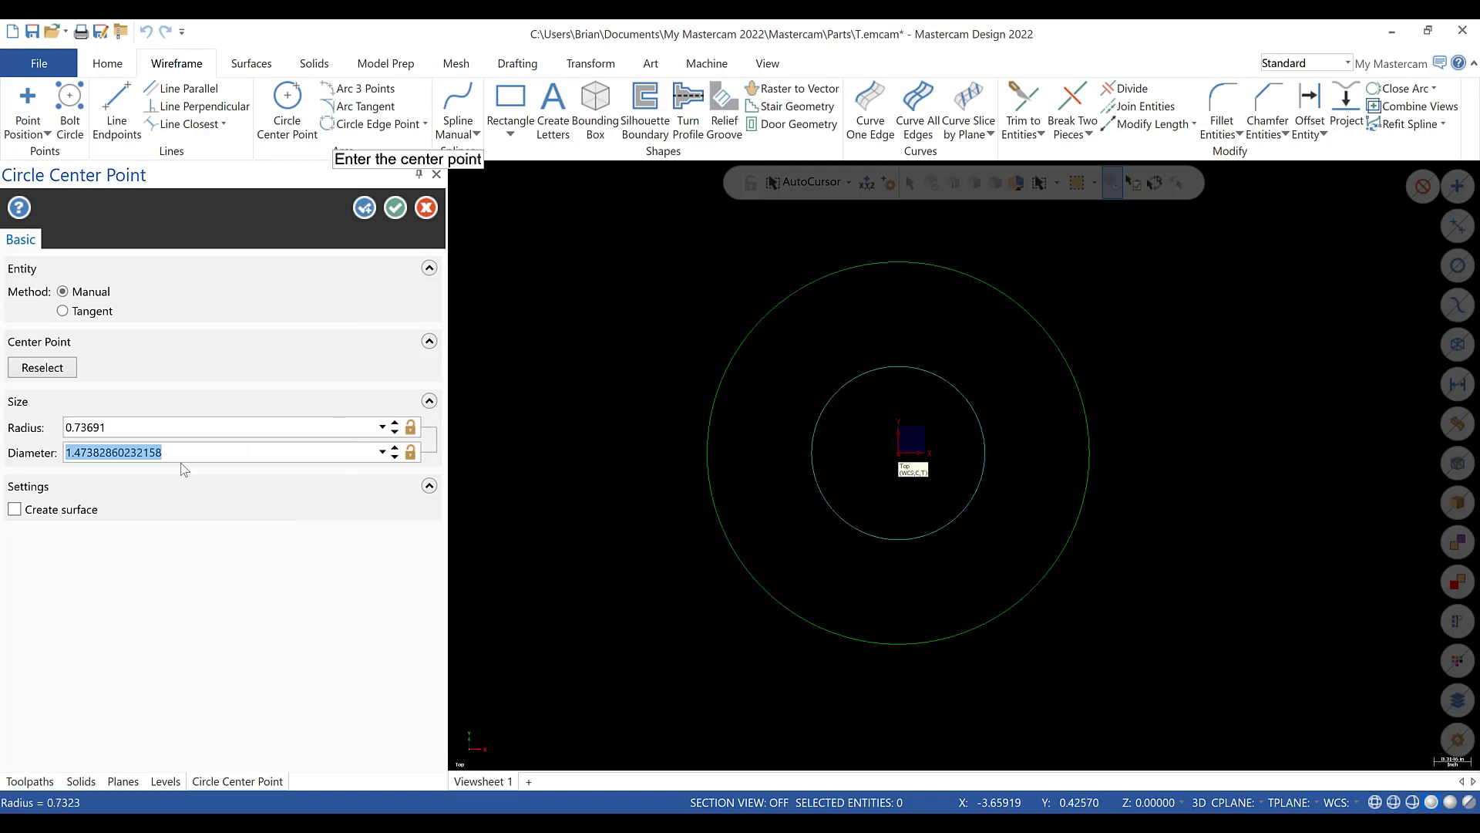
pyautogui.write('2.3125')
pyautogui.press('Return')
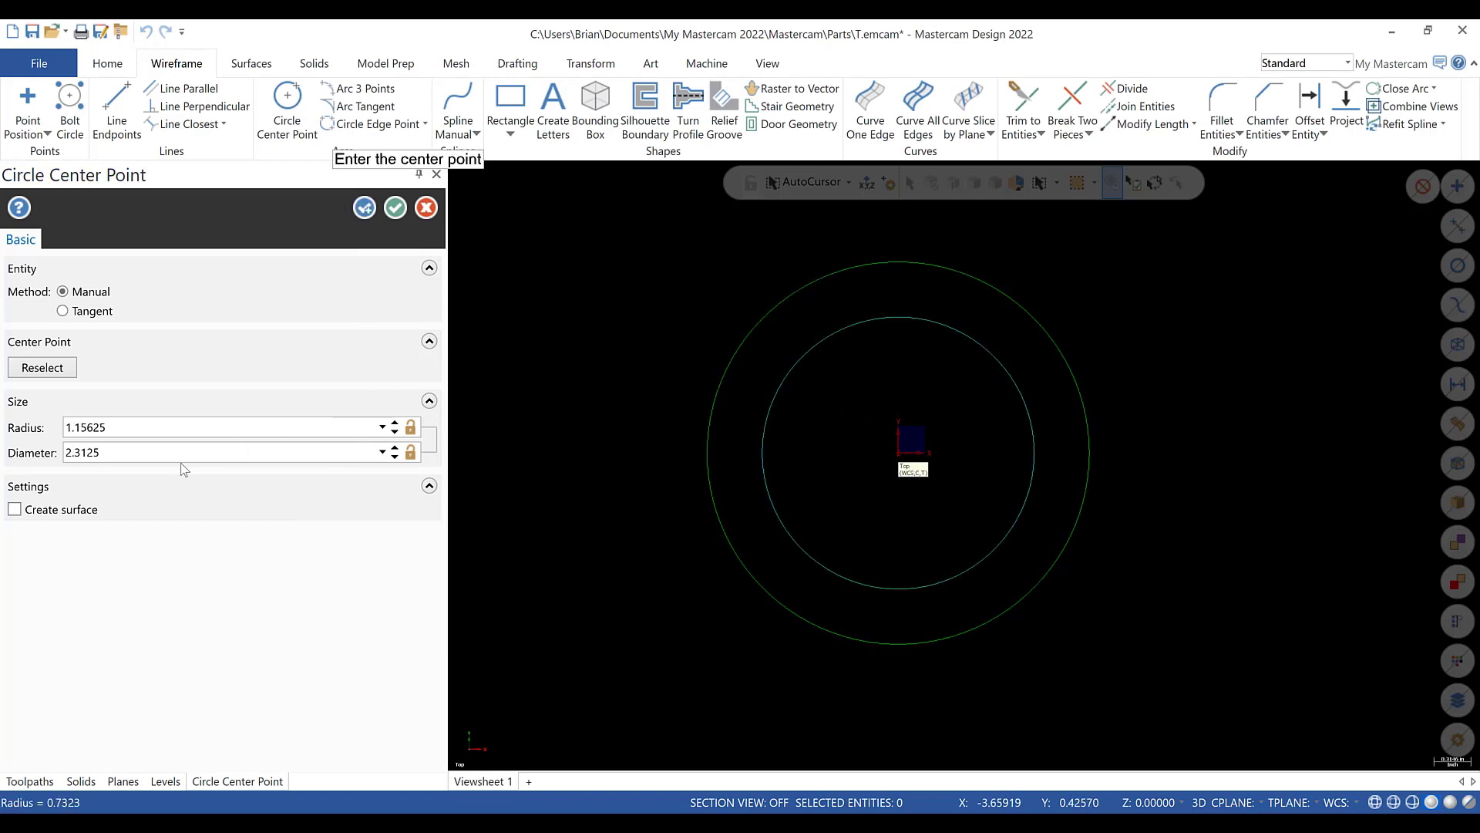
pyautogui.click(395, 208)
# - Start a solid extrusion and chain the outer and inner circles as its profiles
pyautogui.scroll(-1, 869, 452)
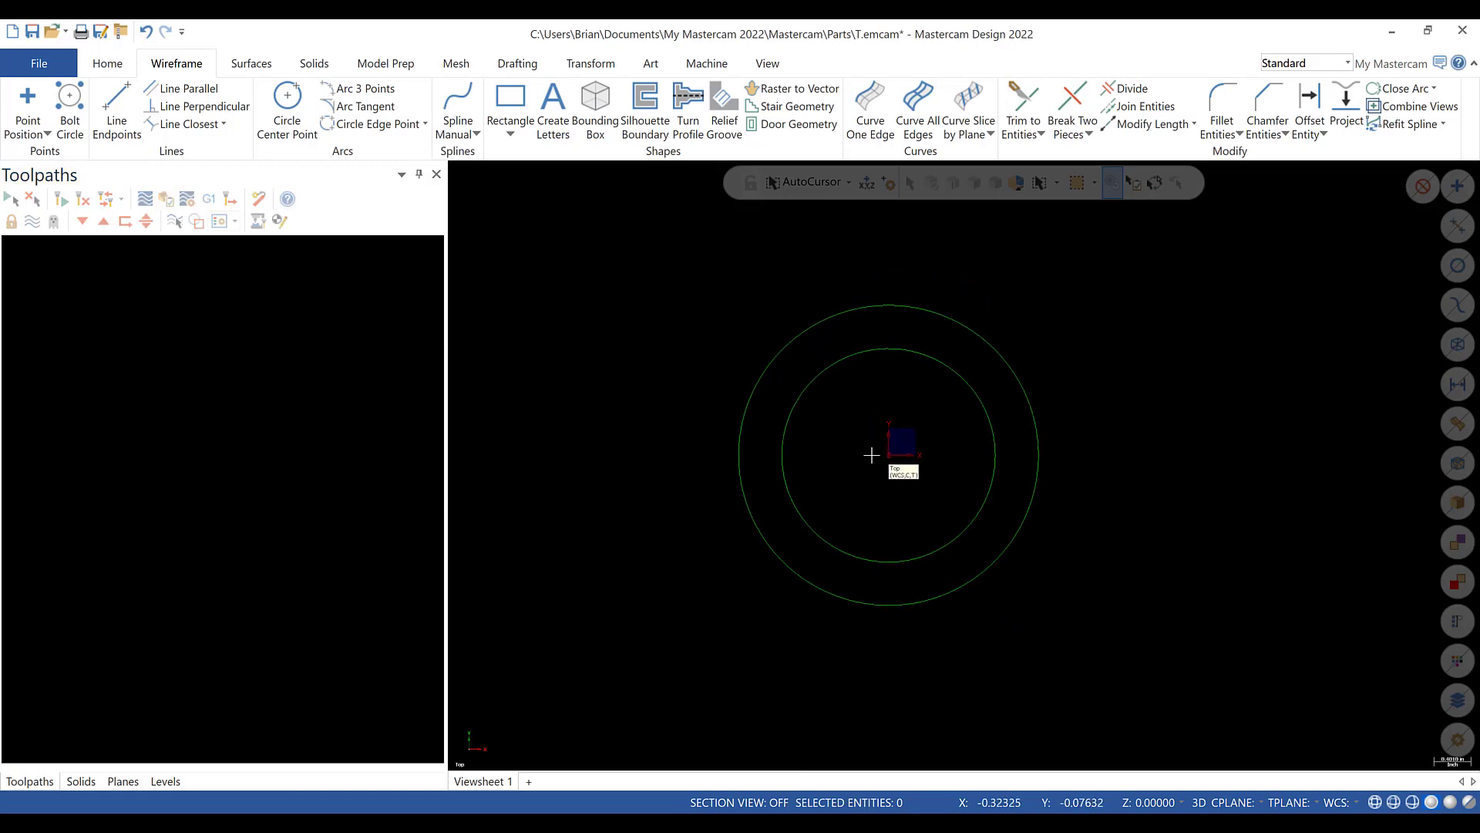
pyautogui.scroll(2, 938, 433)
pyautogui.moveTo(984, 505); pyautogui.dragTo(958, 453, button='middle')
pyautogui.click(320, 68)
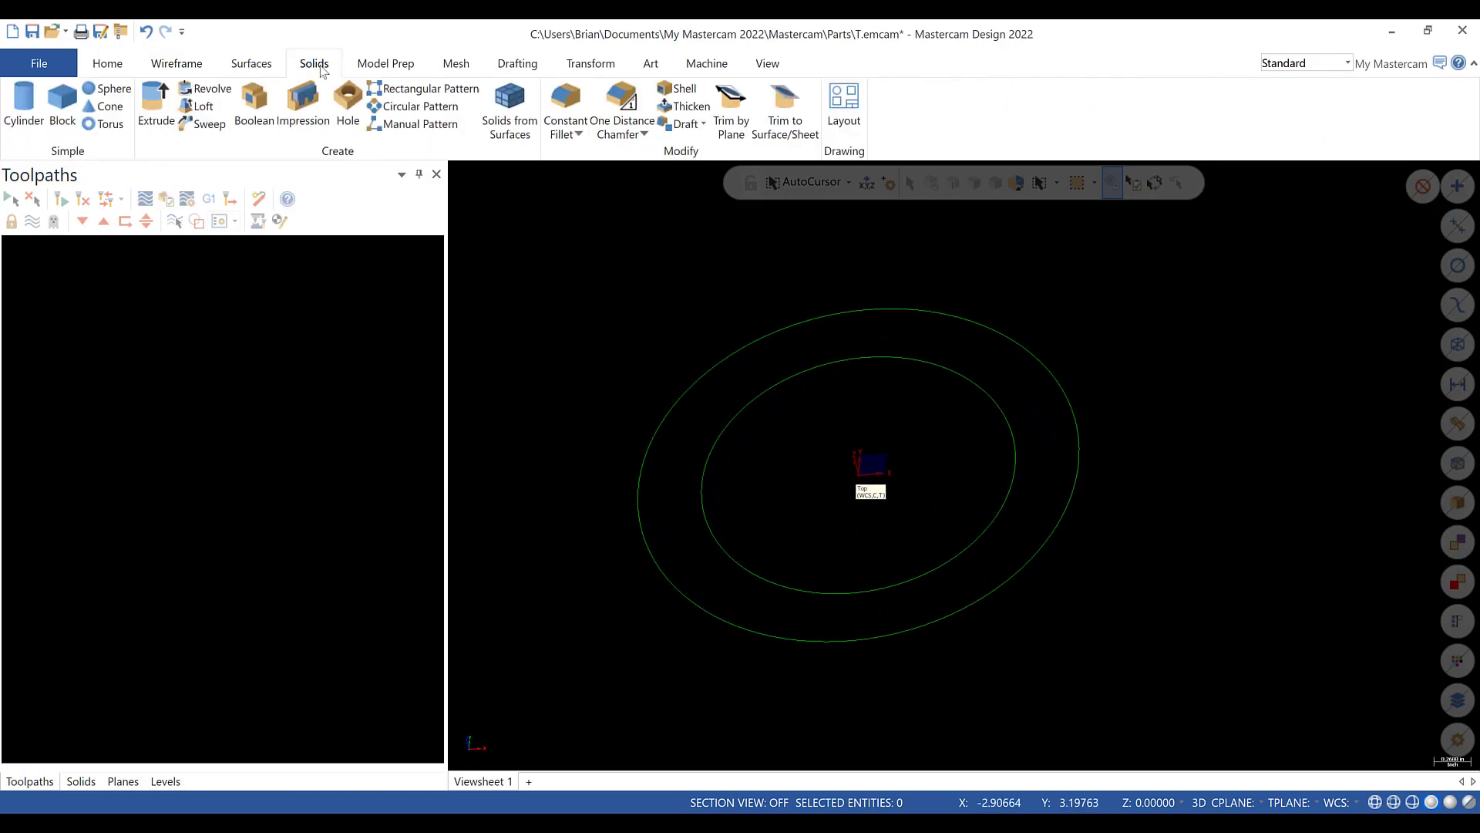
pyautogui.click(157, 108)
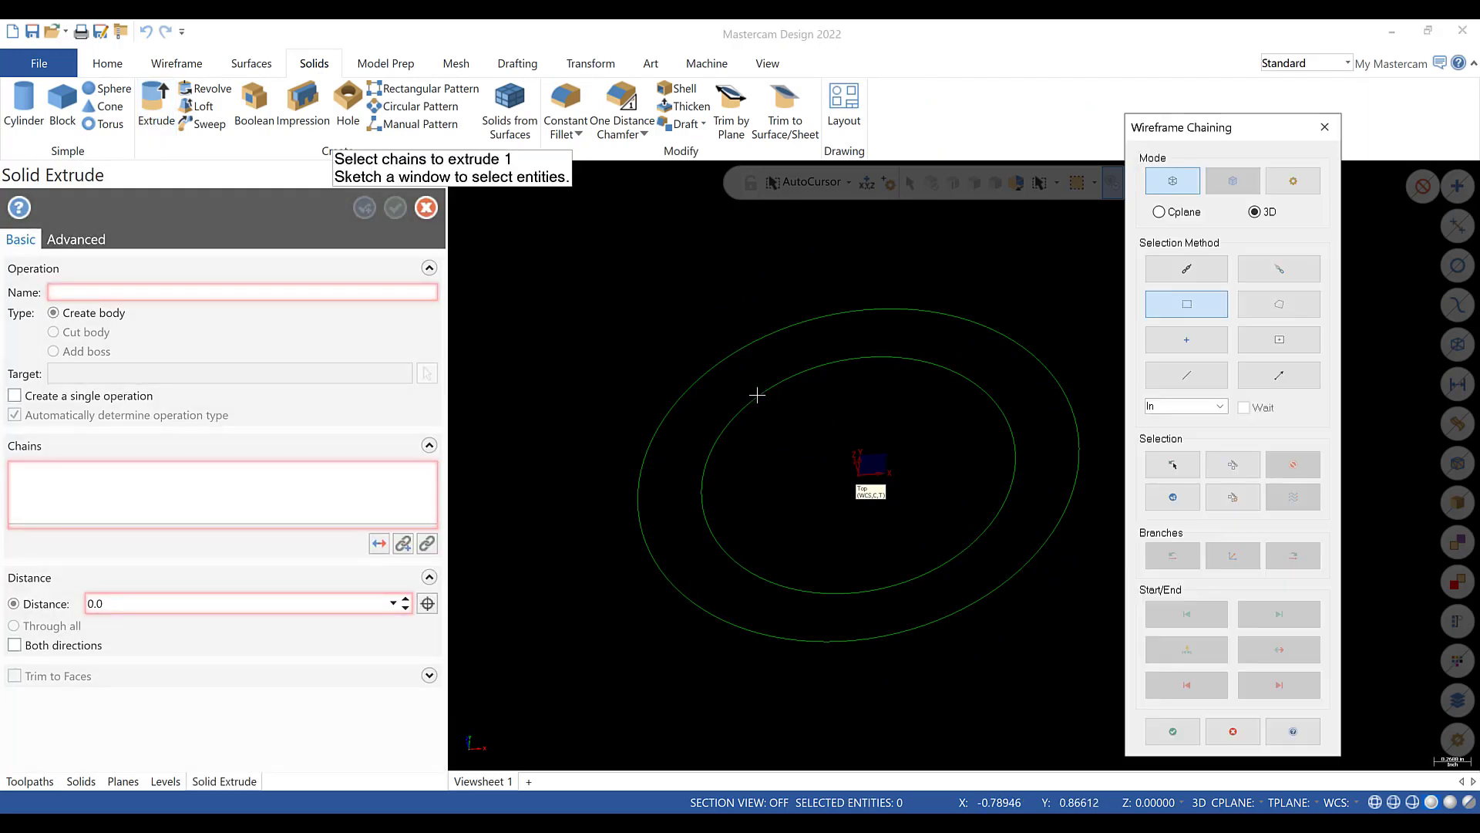
pyautogui.click(1187, 268)
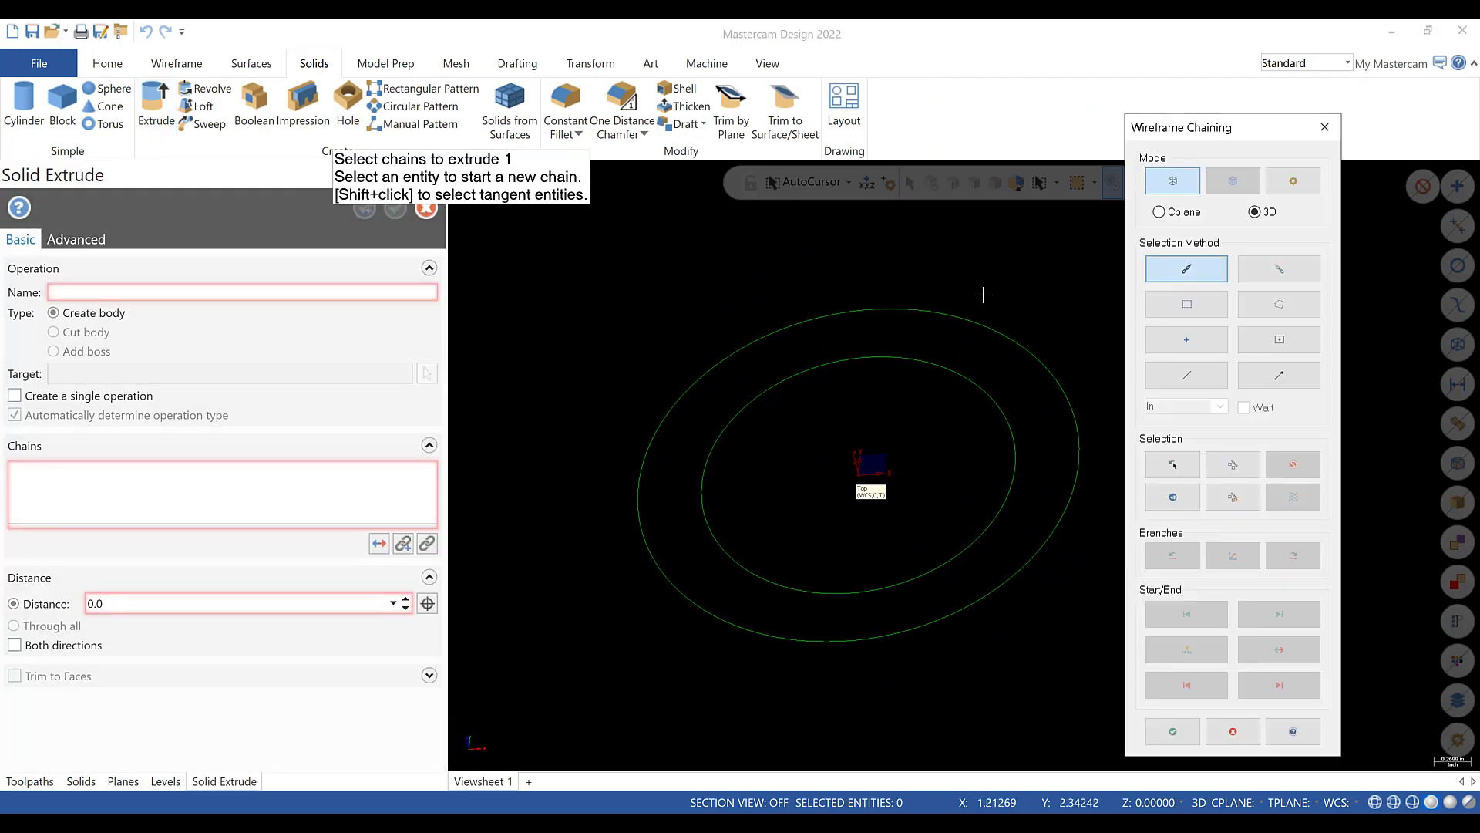
pyautogui.click(809, 340)
pyautogui.click(848, 359)
pyautogui.click(1172, 729)
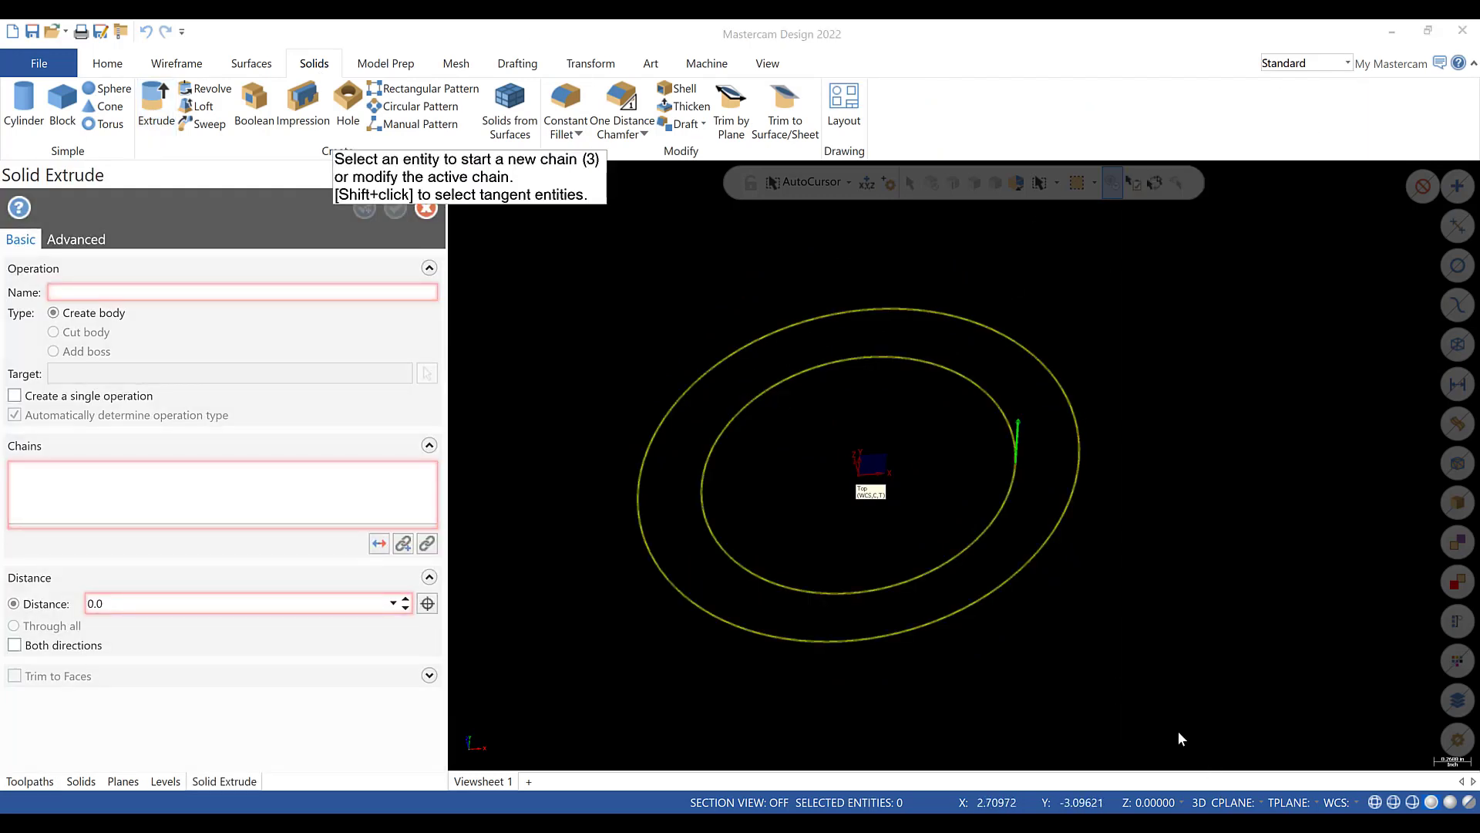
# - Reverse the extrusion direction to go below the circles and extrude the ring 0.625 as a new body
pyautogui.hotkey('alt', 'Tab')
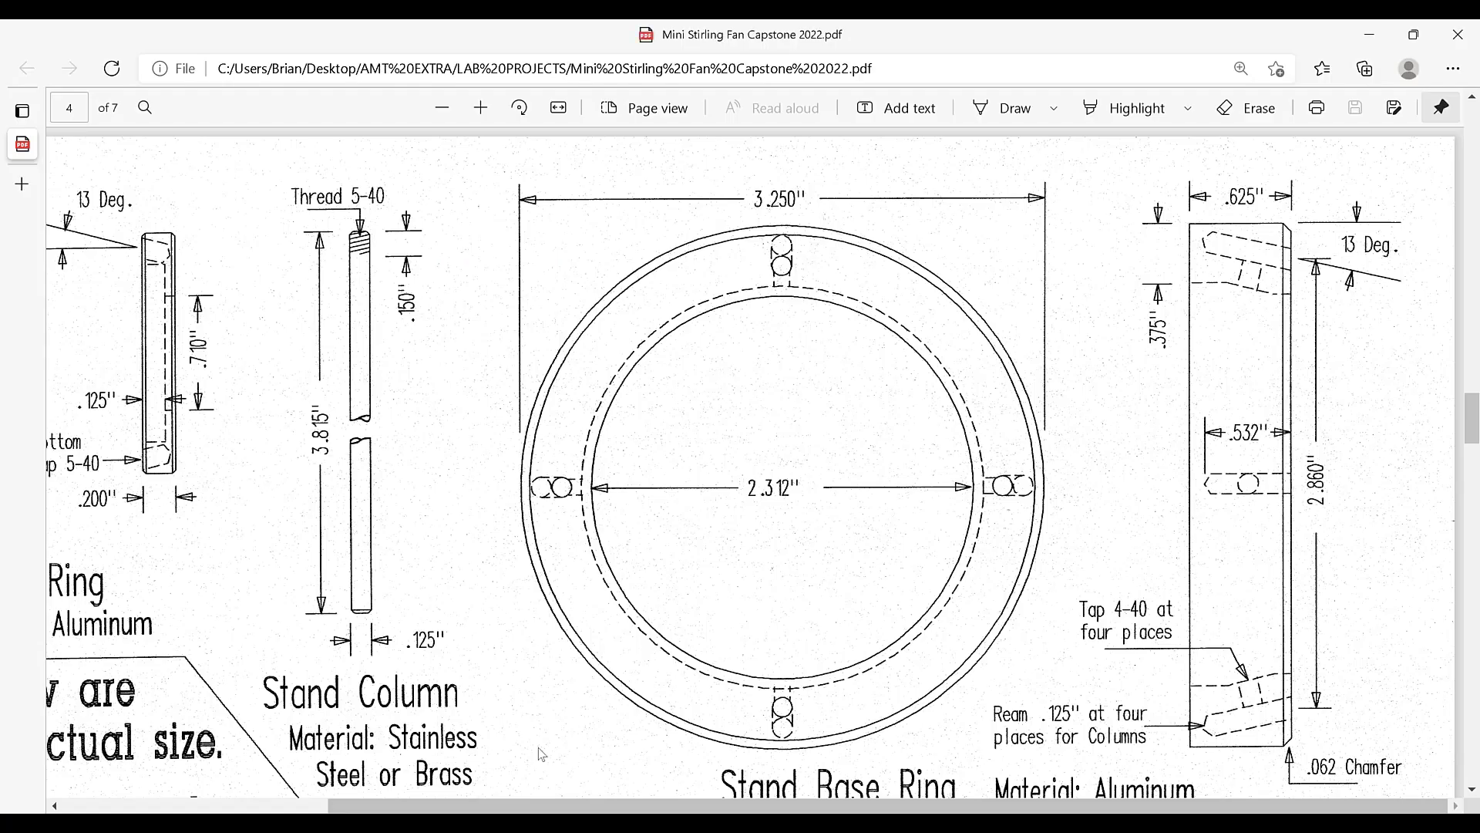
pyautogui.hotkey('alt', 'Tab')
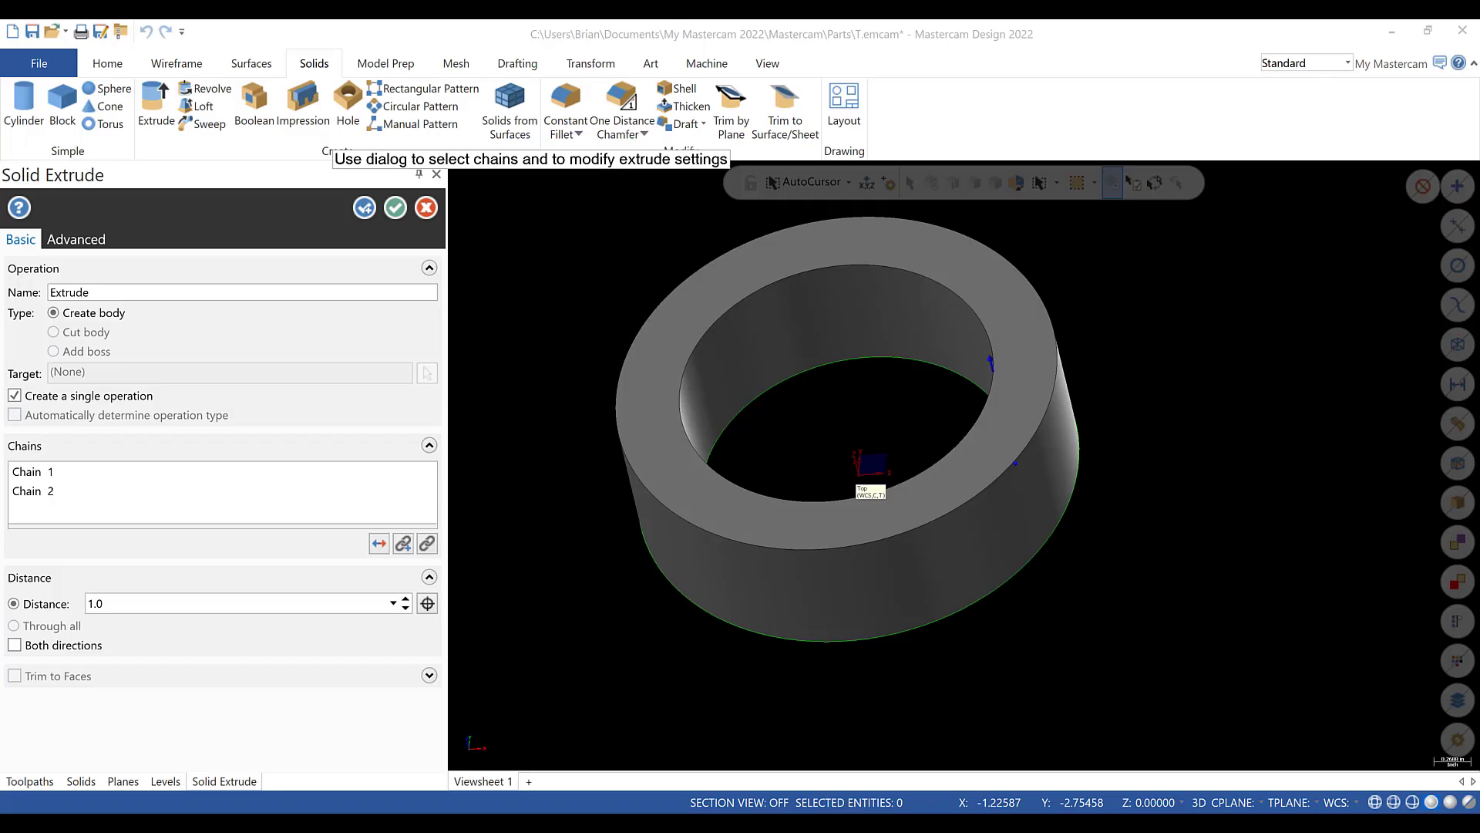
pyautogui.click(378, 544)
pyautogui.click(161, 605)
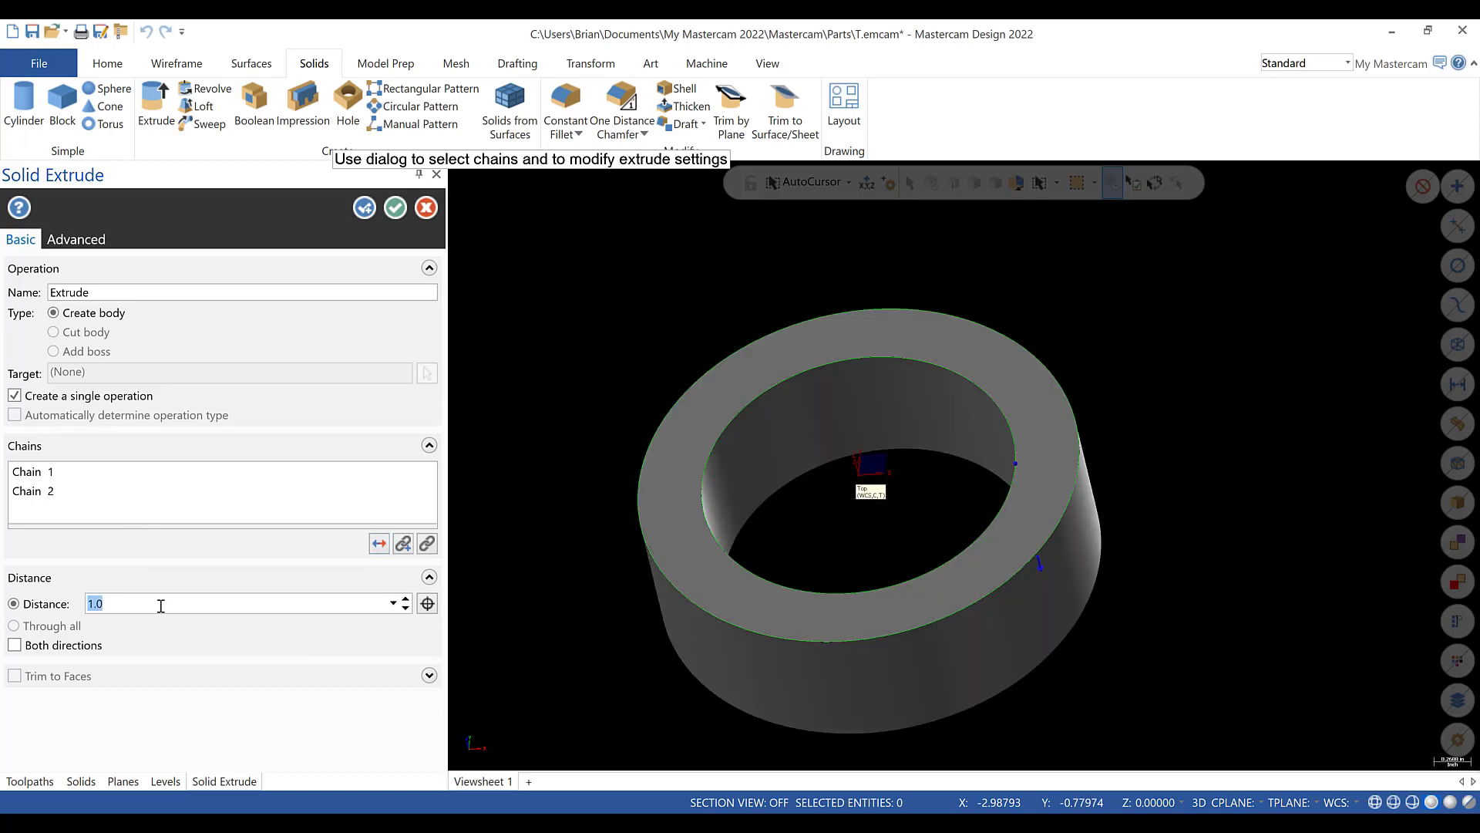
pyautogui.press('Return')
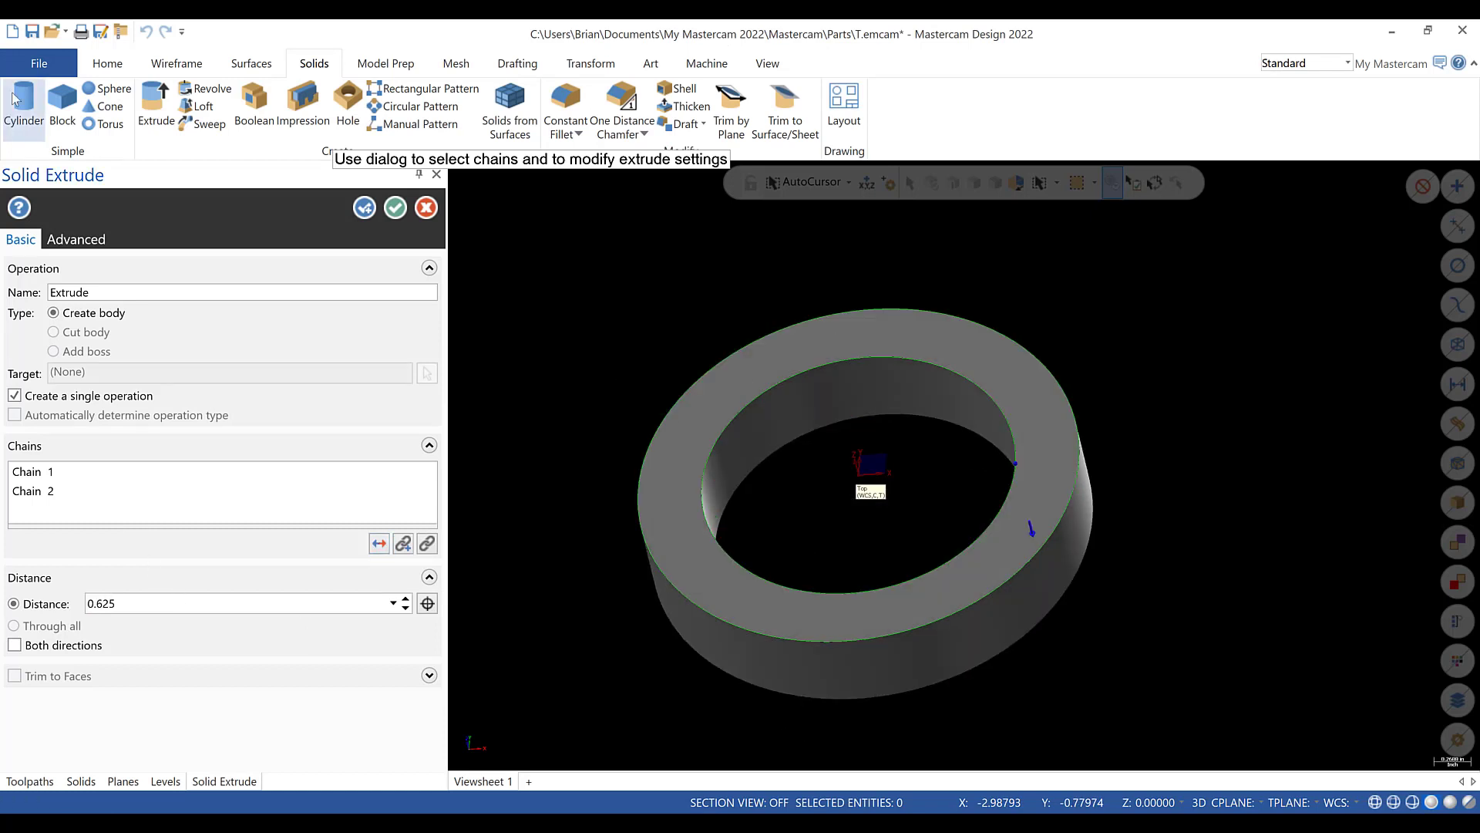
pyautogui.click(396, 208)
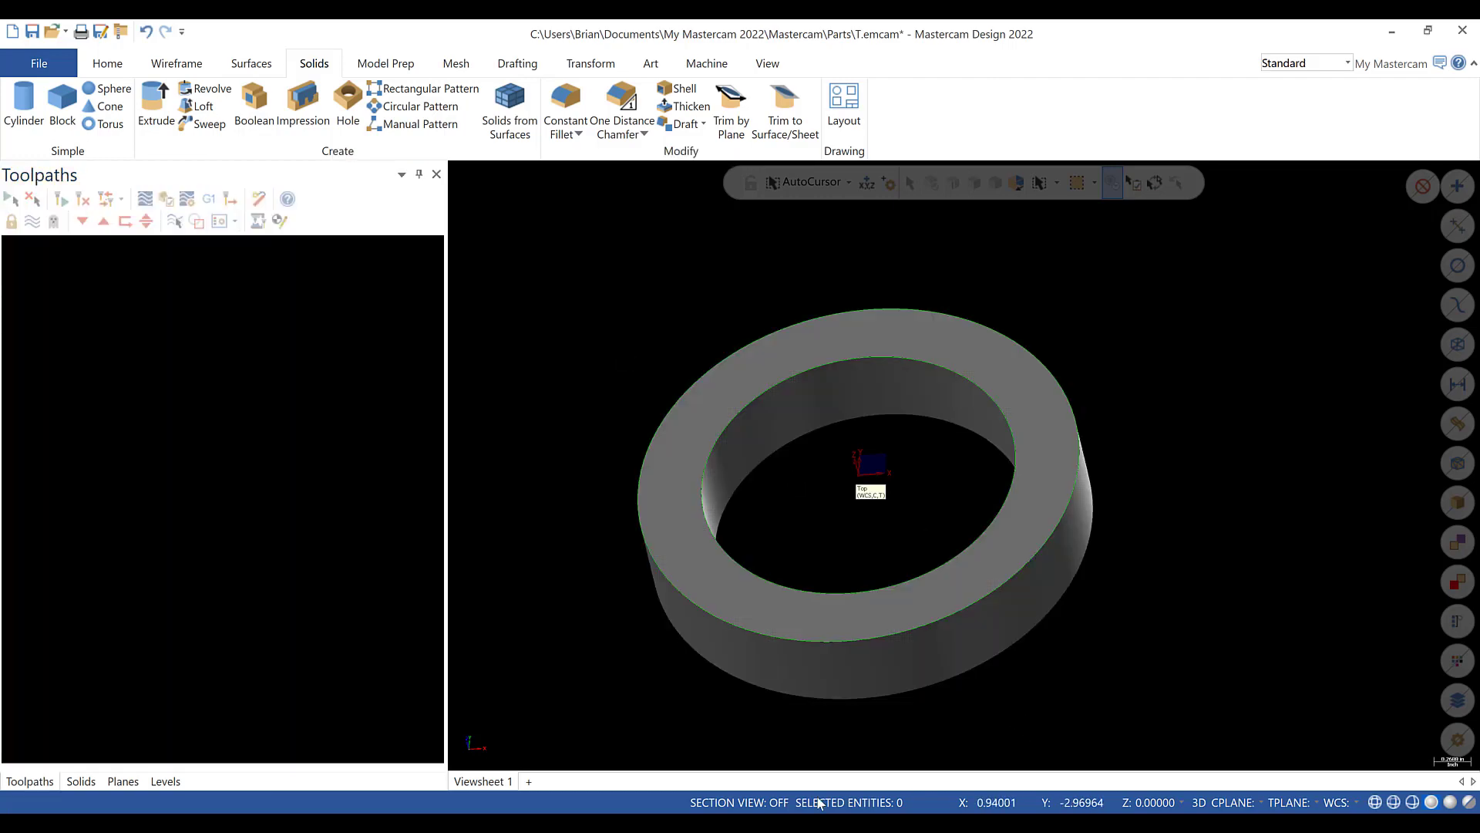
# - Apply a one-distance chamfer of 0.0625 to the outer edge of the ring's upper face
pyautogui.hotkey('alt', 'Tab')
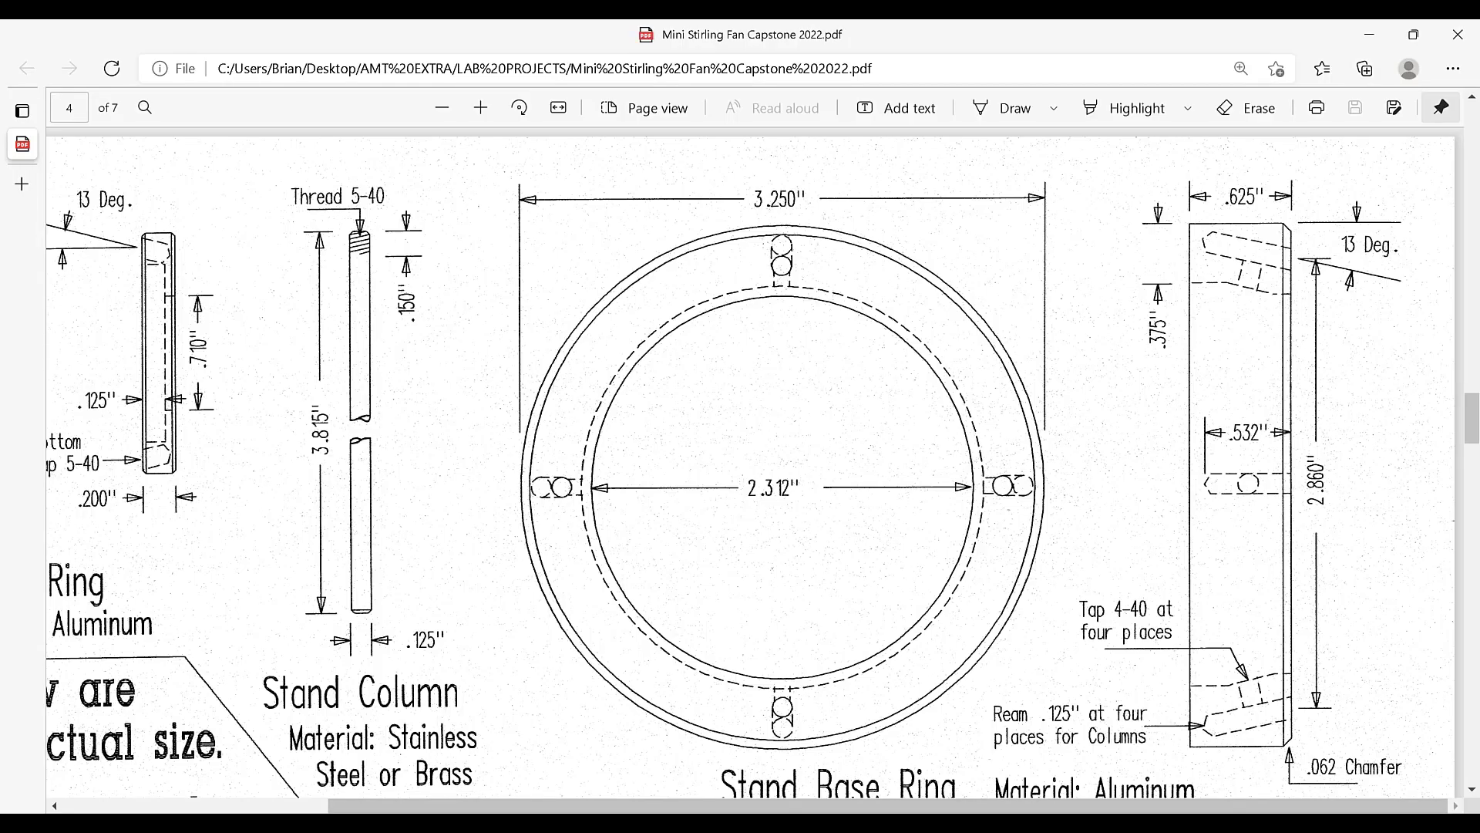
pyautogui.hotkey('alt', 'Tab')
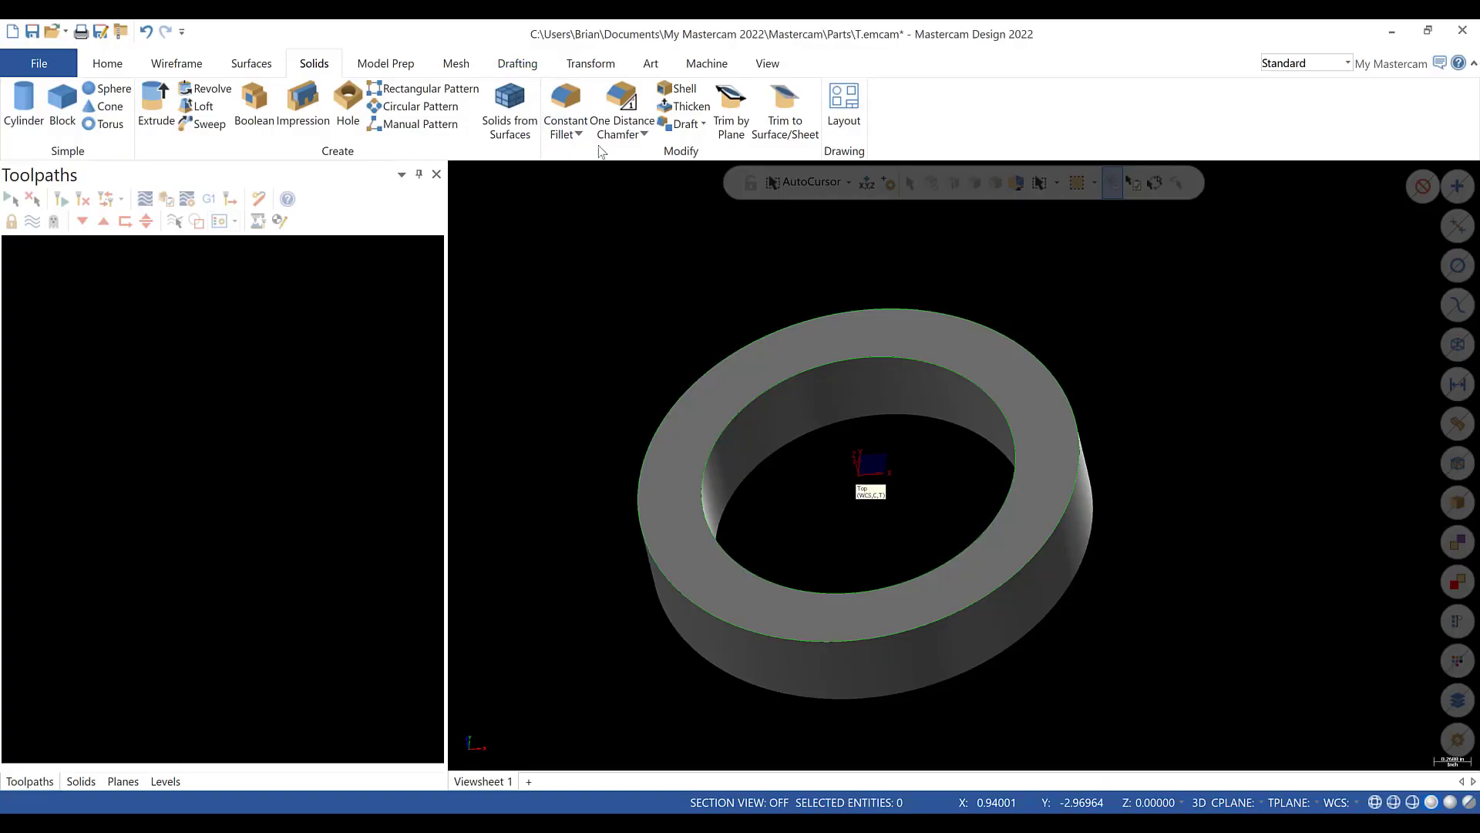
pyautogui.click(616, 104)
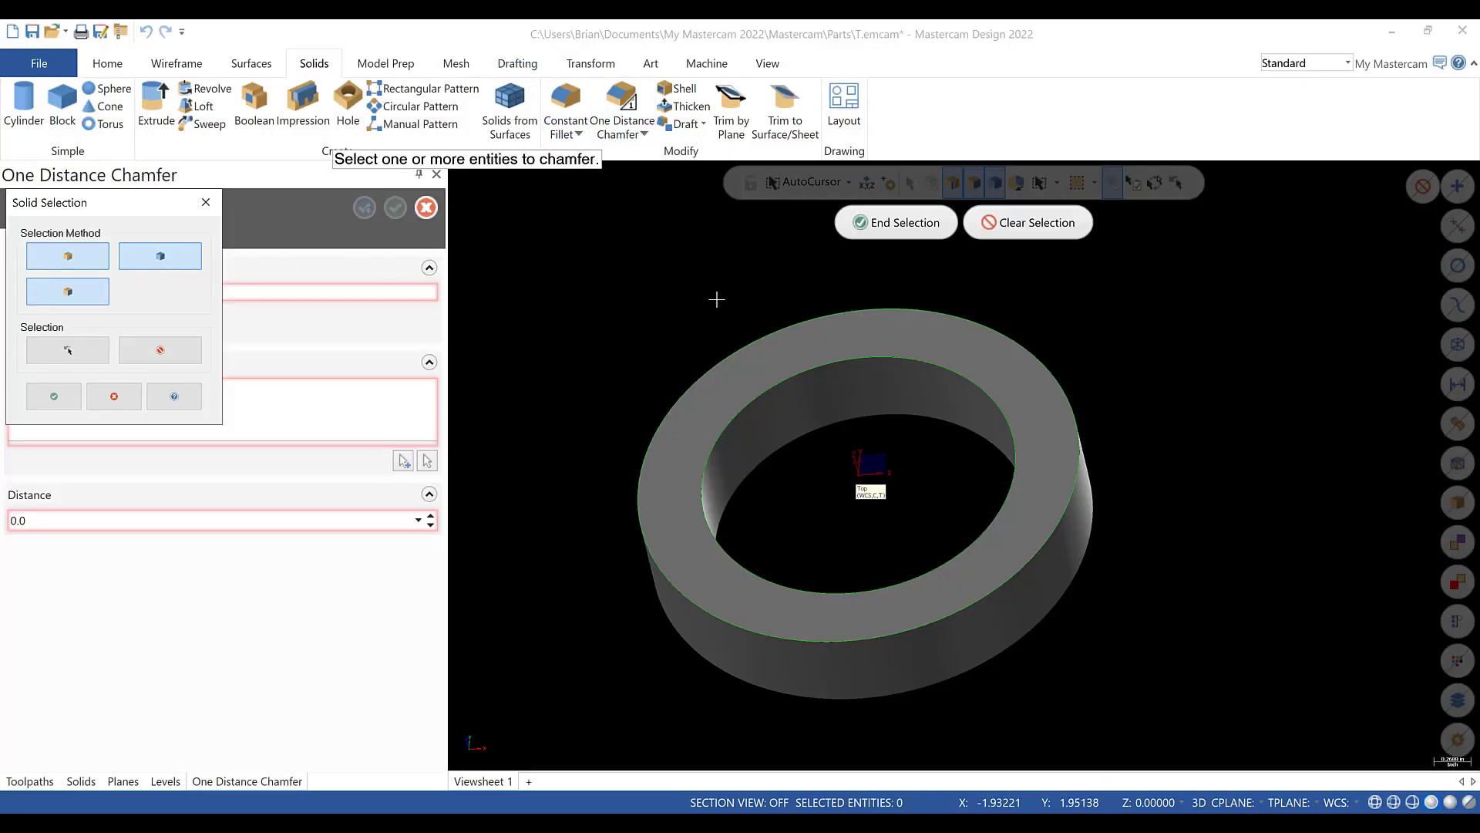
pyautogui.click(1022, 571)
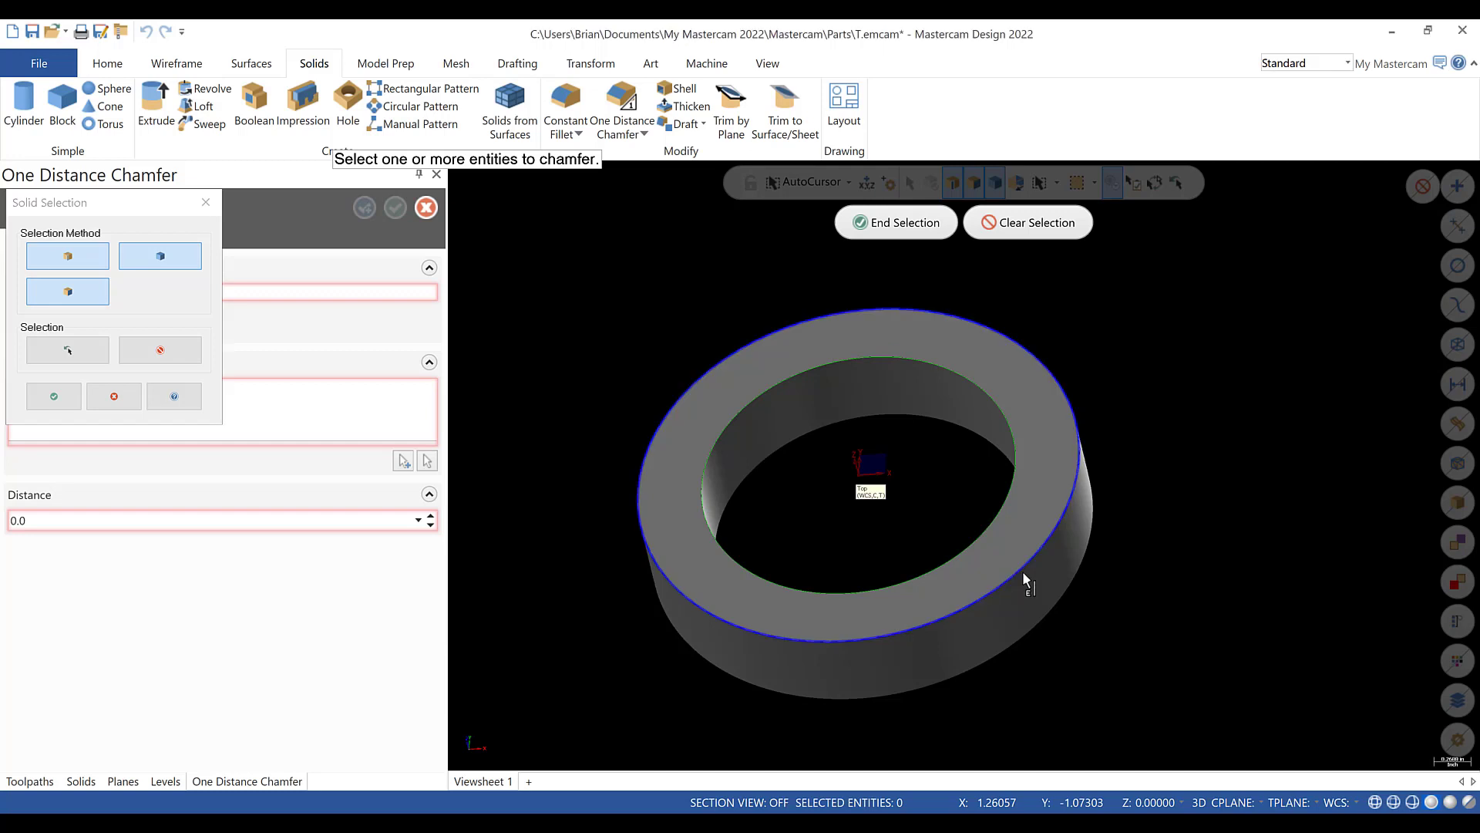
pyautogui.click(915, 223)
pyautogui.doubleClick(74, 521)
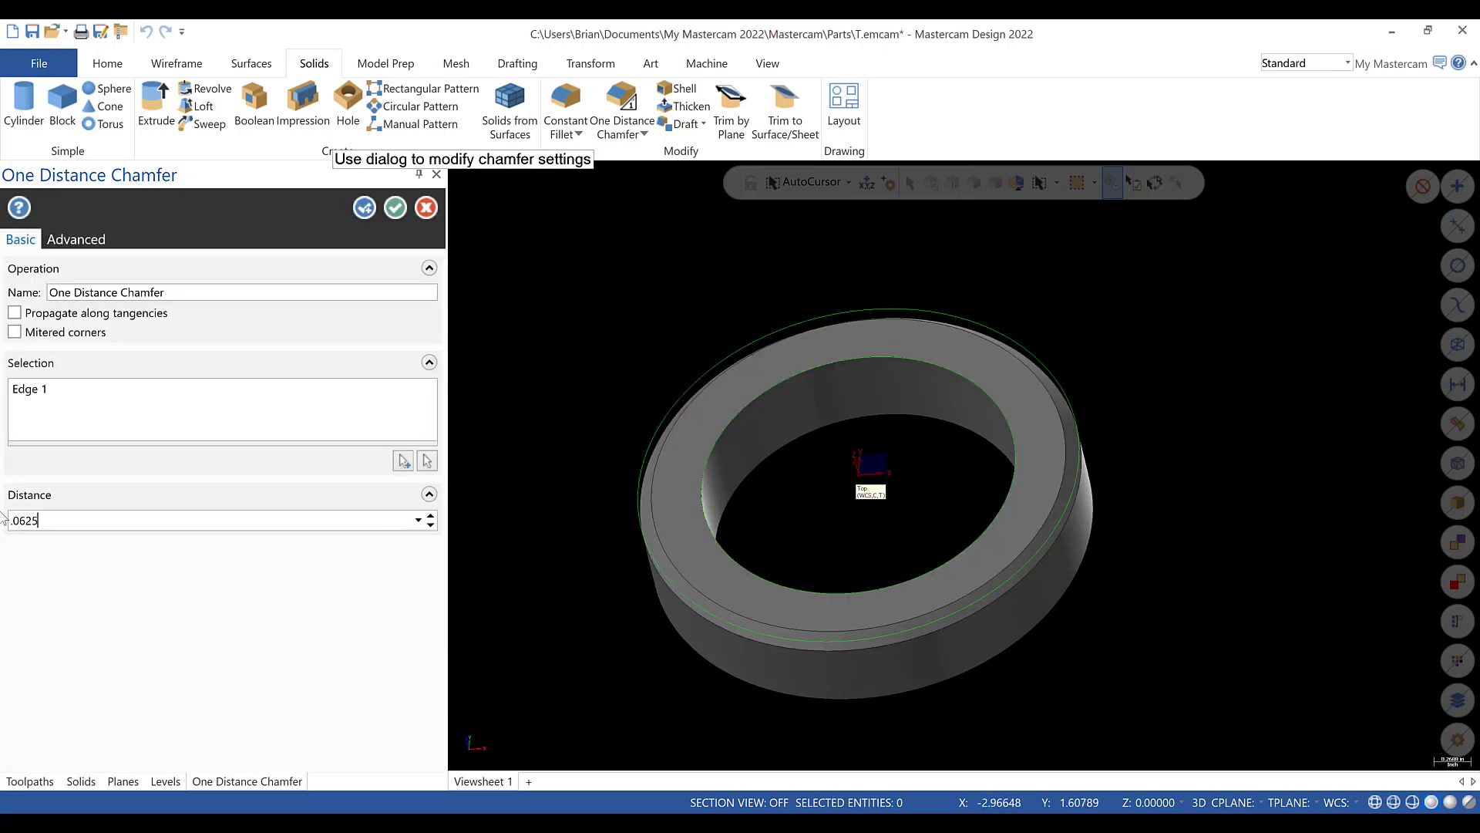
pyautogui.press('Return')
pyautogui.click(395, 207)
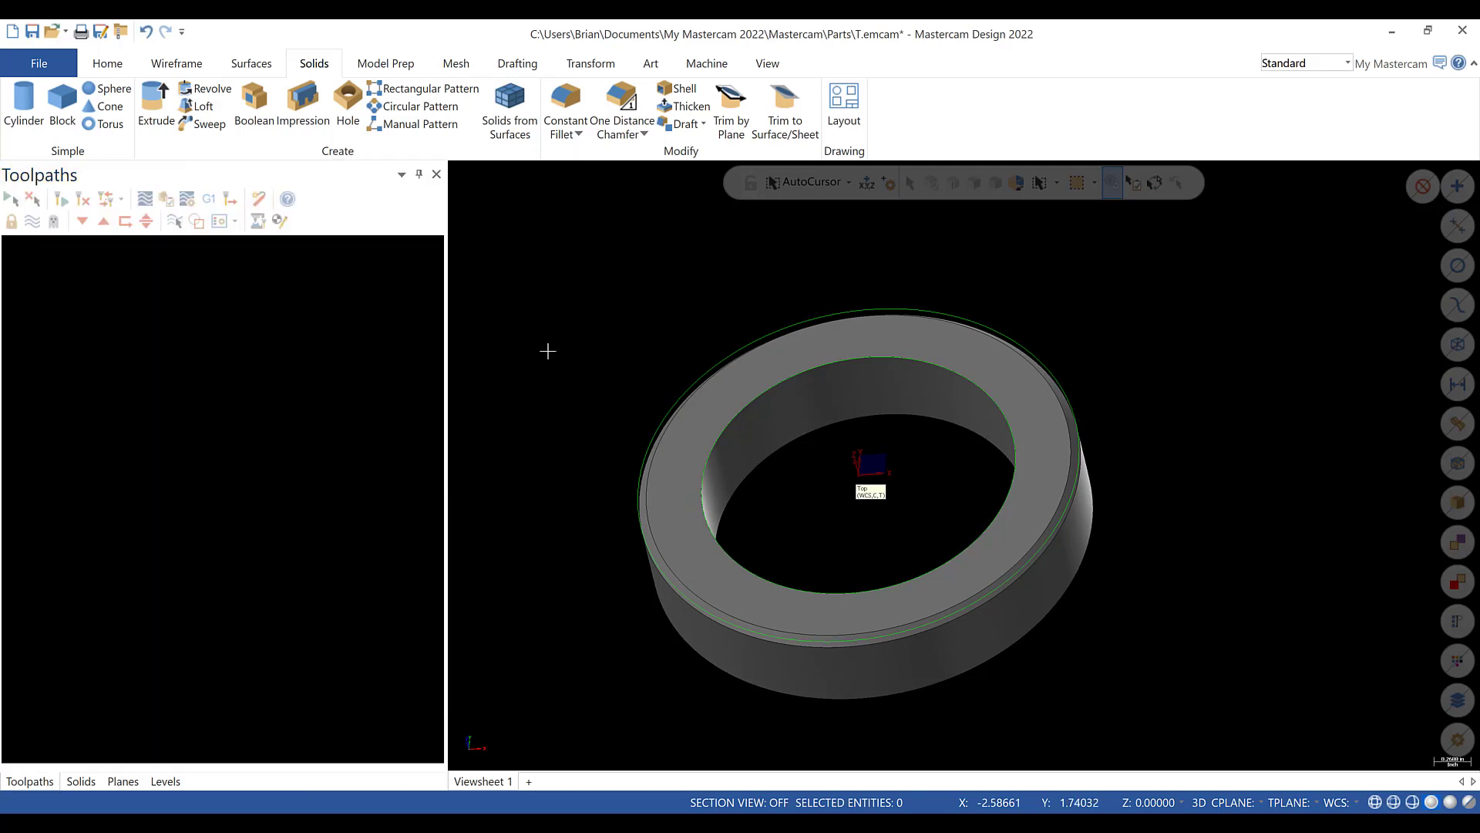
# - Name level 1 PART WIREFRAME and add a level 2 named PART MODEL
pyautogui.moveTo(548, 350); pyautogui.dragTo(1136, 292, button='middle')
pyautogui.scroll(2, 1206, 267)
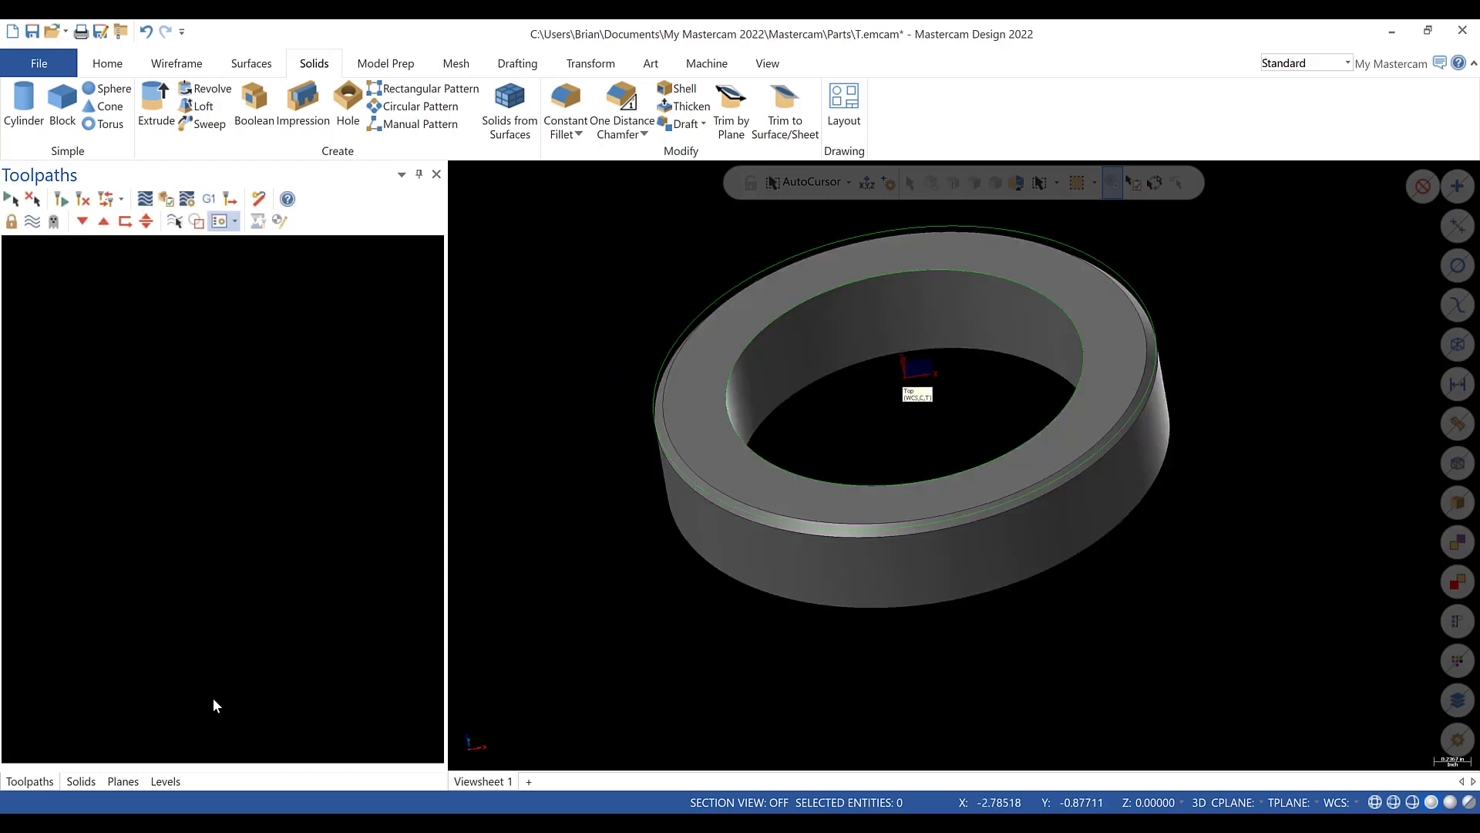
pyautogui.click(165, 781)
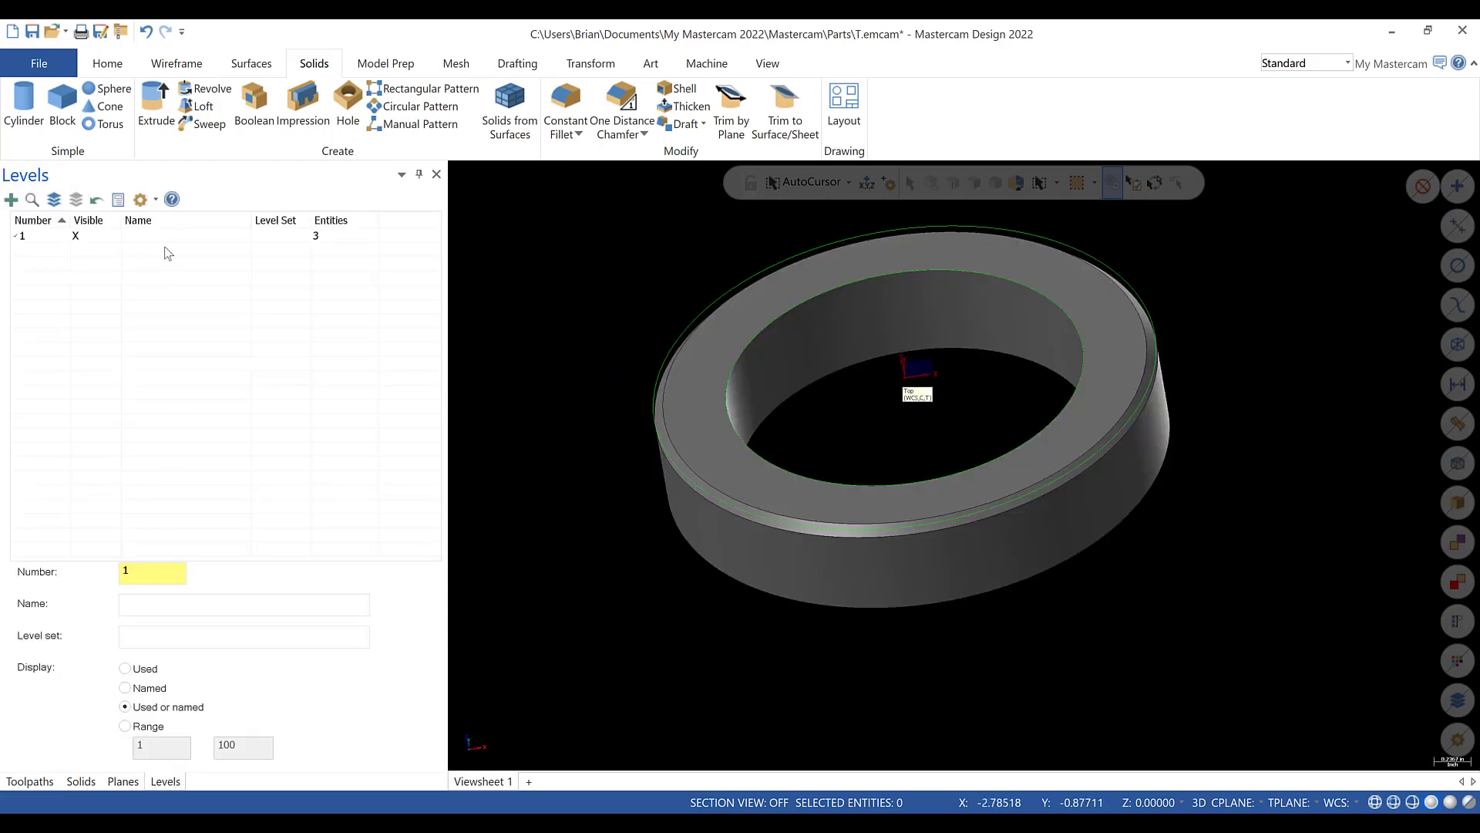
pyautogui.doubleClick(162, 237)
pyautogui.press('Return')
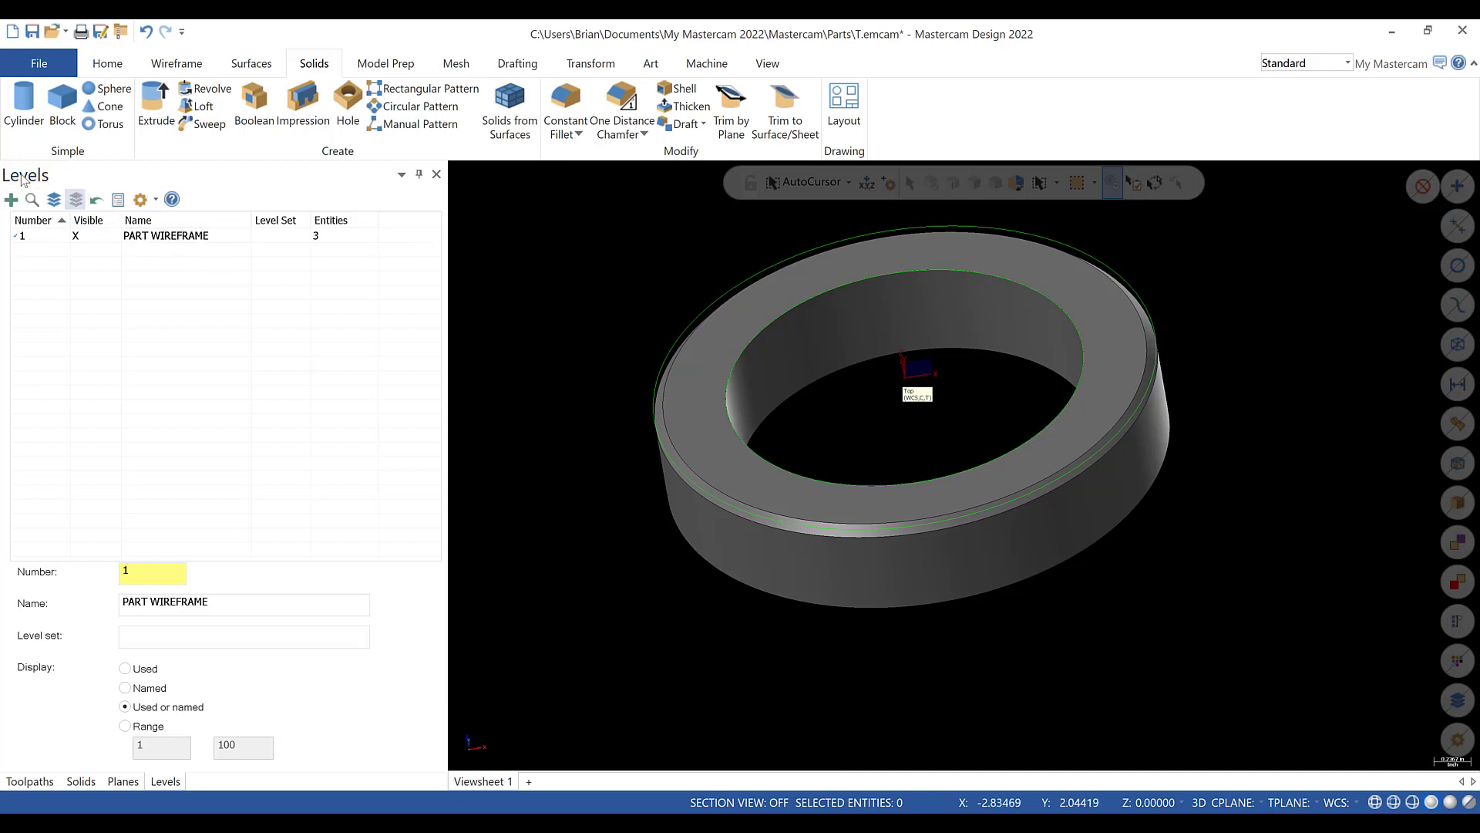
pyautogui.click(11, 199)
pyautogui.doubleClick(135, 248)
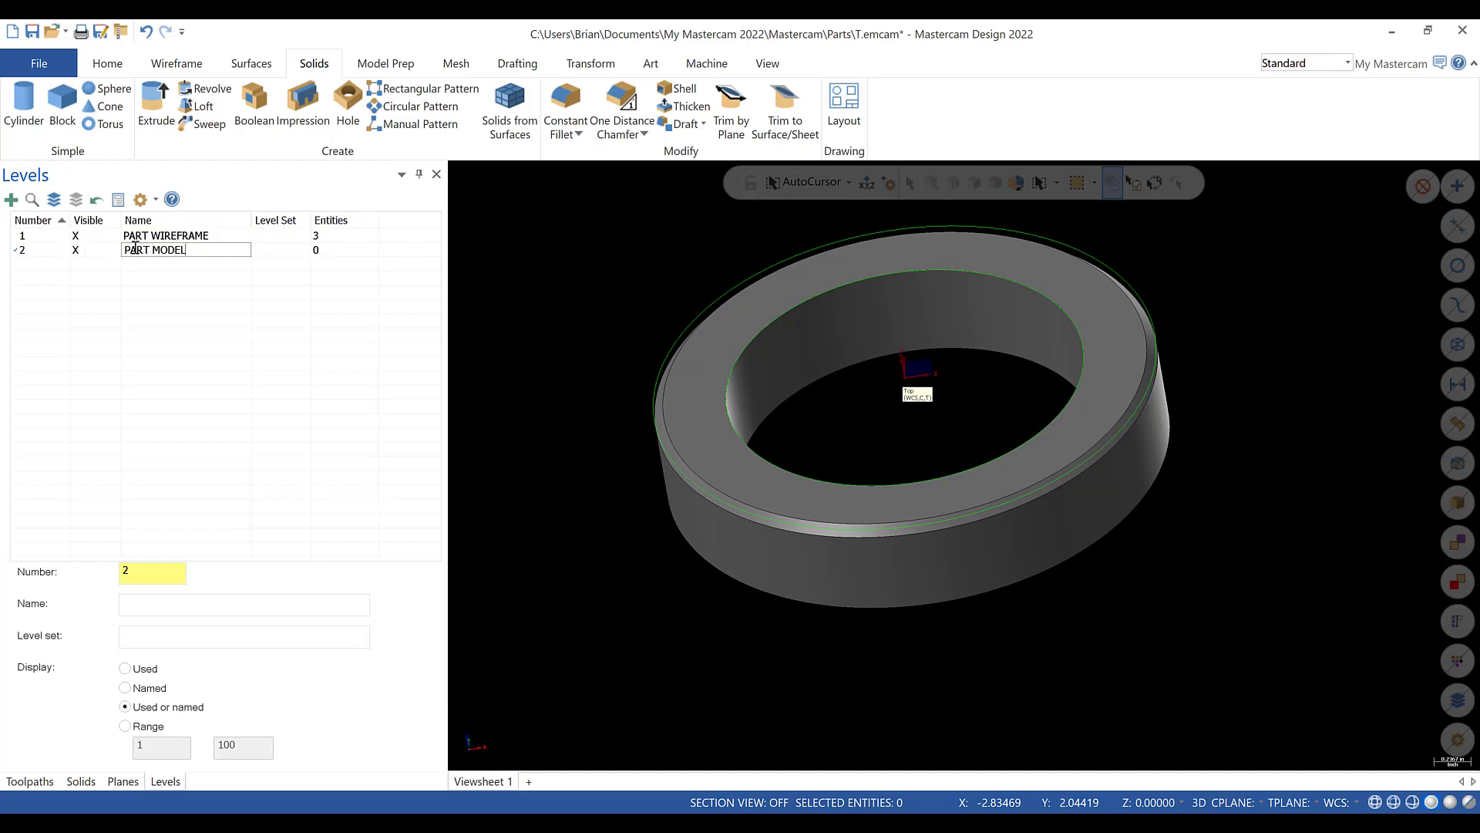
pyautogui.write('PART MODEL')
# - Move the solid ring to level 2 through its entity properties
pyautogui.click(779, 562)
pyautogui.rightClick(779, 561)
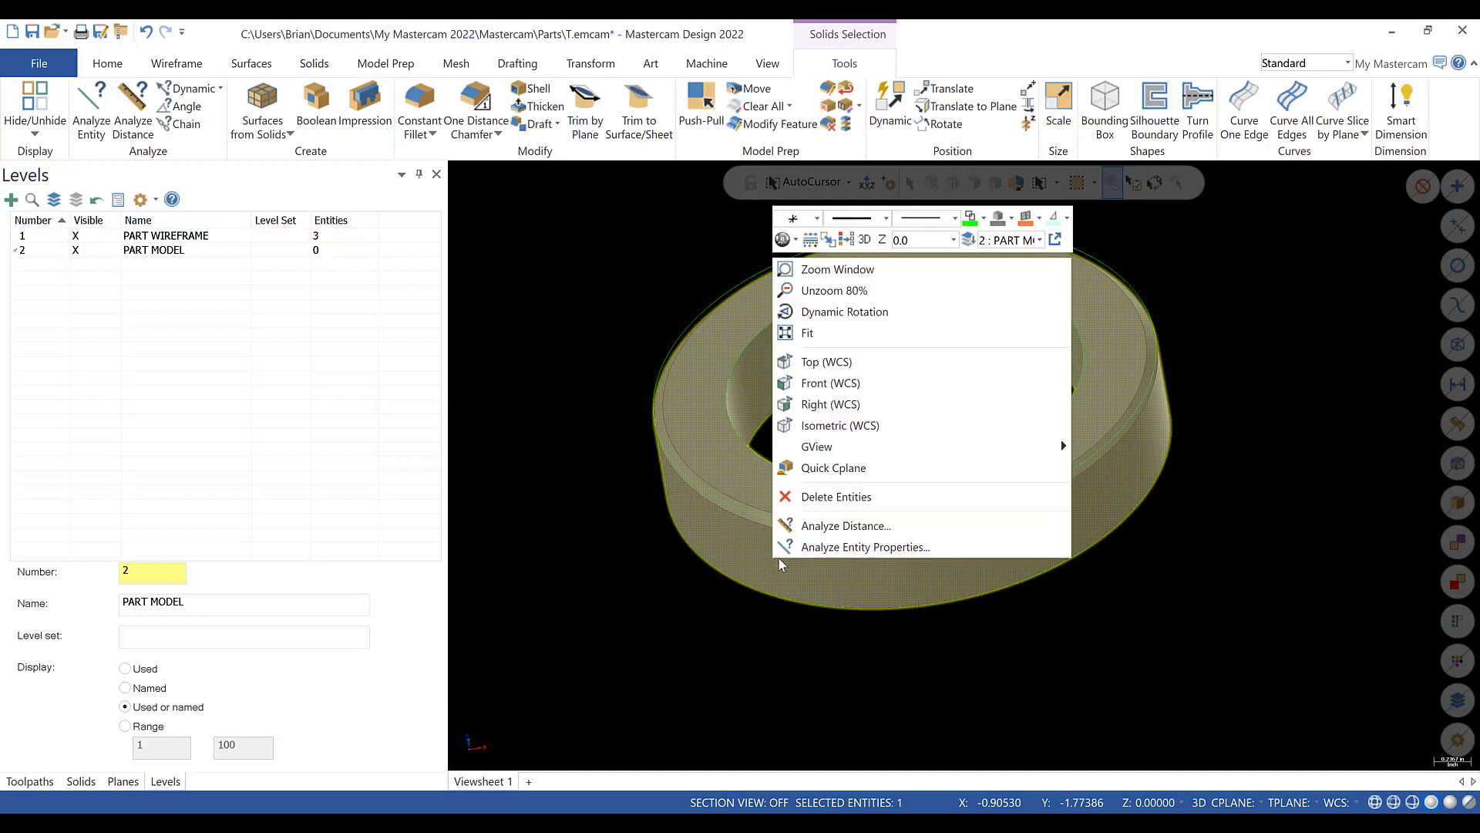
pyautogui.click(840, 547)
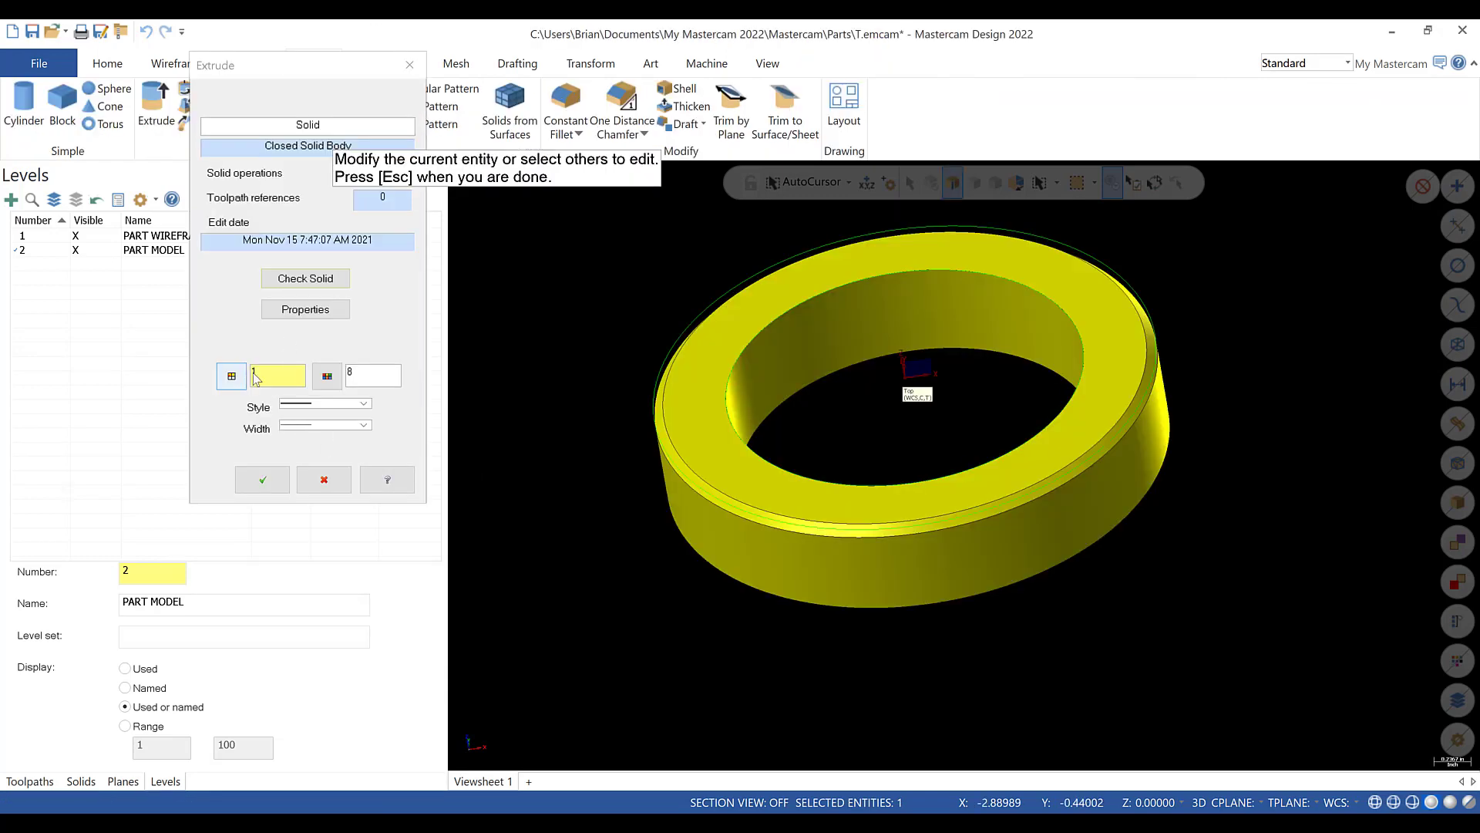
pyautogui.moveTo(256, 380); pyautogui.dragTo(244, 372)
pyautogui.write('2')
pyautogui.click(266, 479)
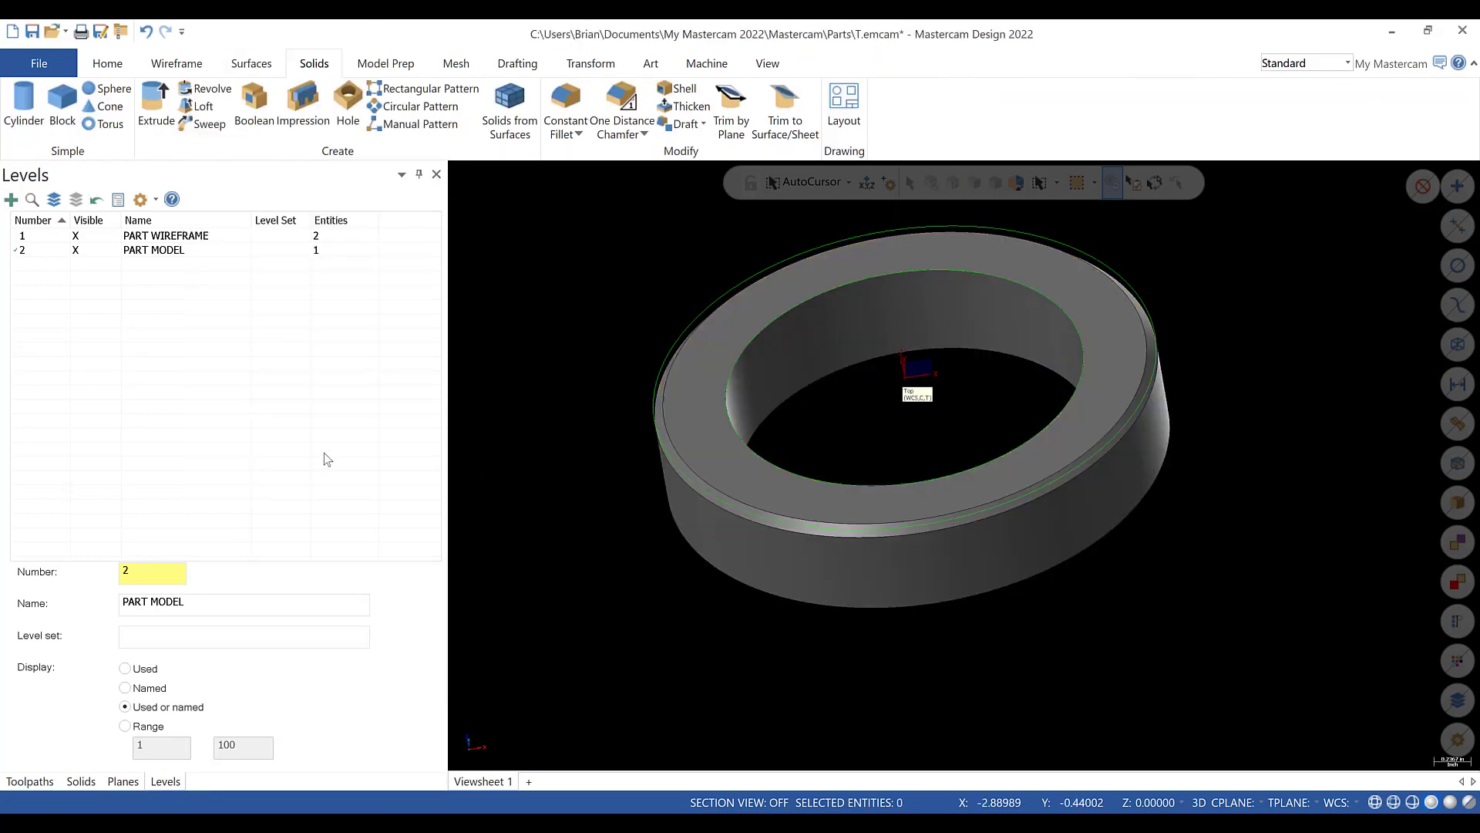
# - Save the part file to the Desktop as 5 AXIS DRILLING
pyautogui.click(32, 33)
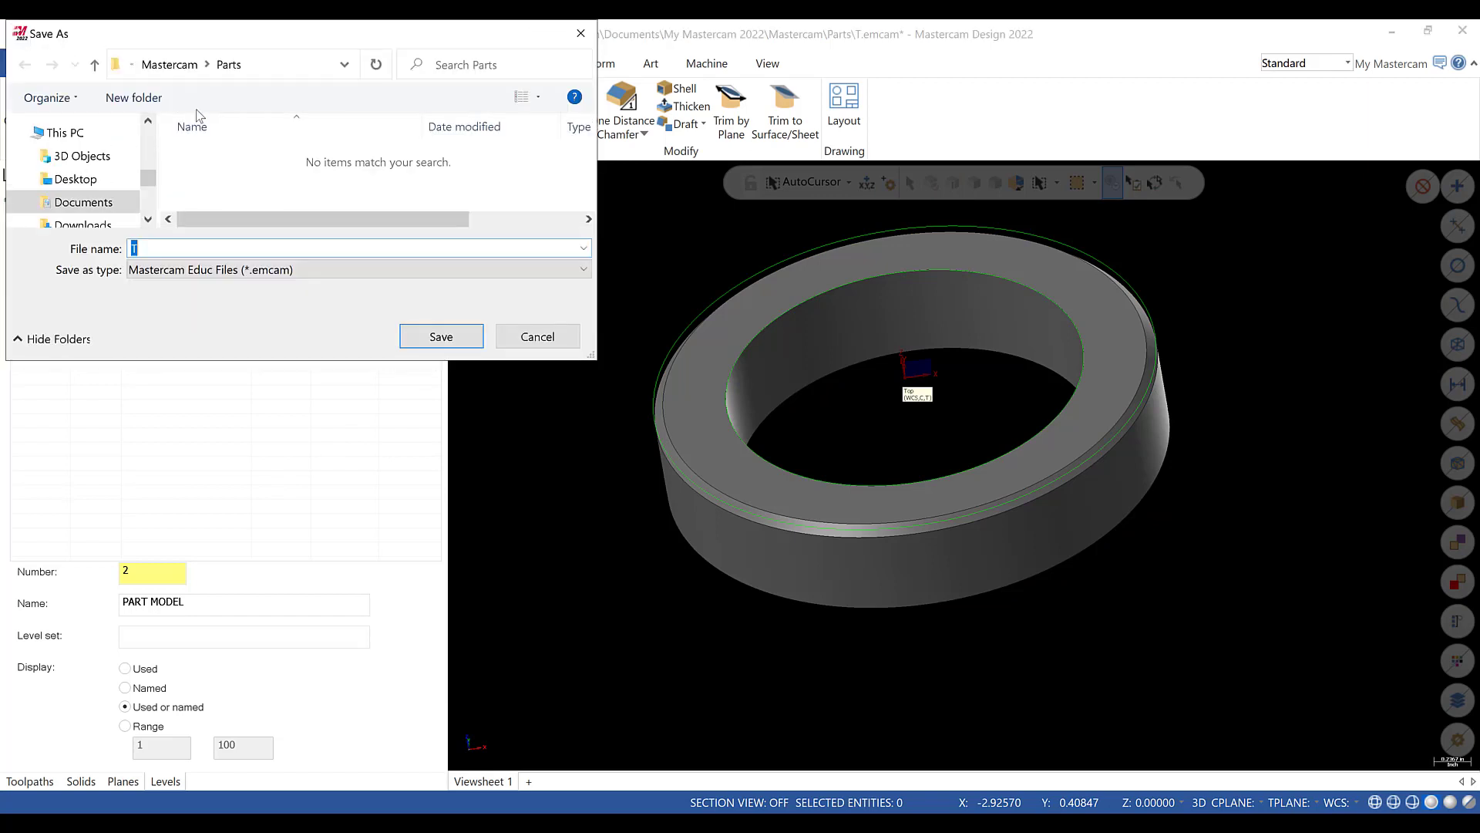
pyautogui.click(128, 185)
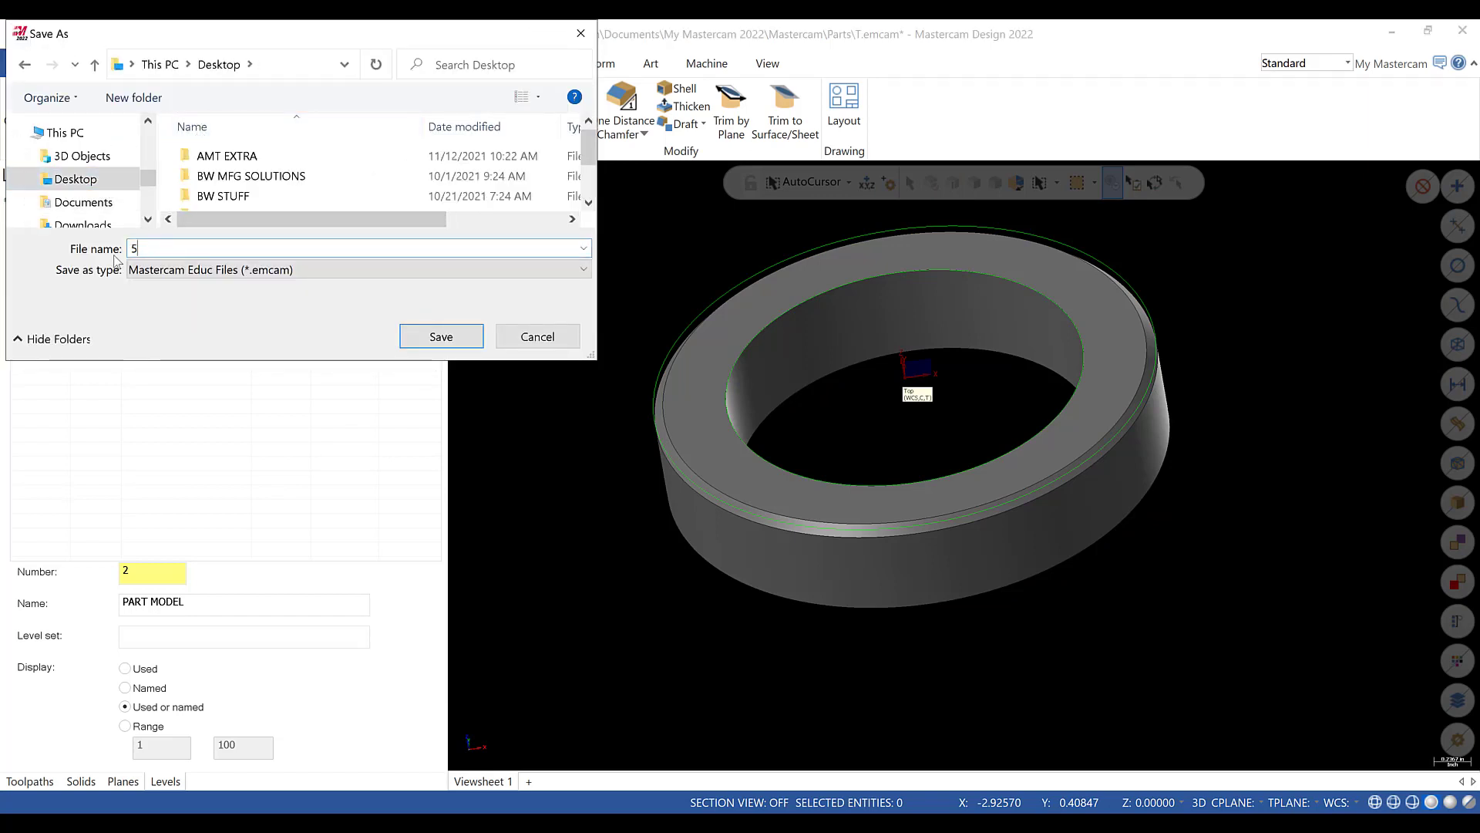
pyautogui.press('BackSpace')
pyautogui.press('BackSpace')
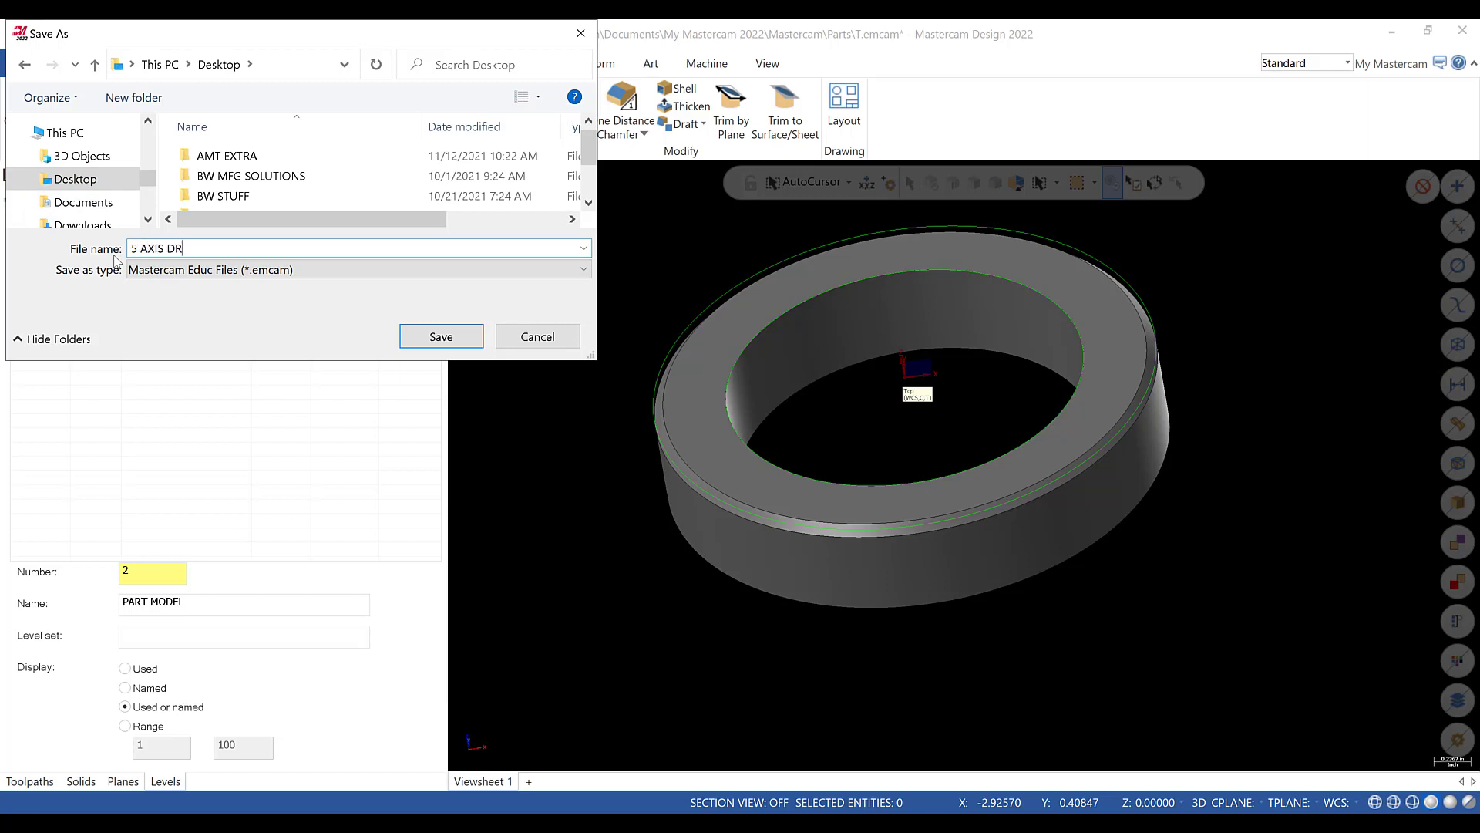
pyautogui.click(417, 329)
pyautogui.click(29, 781)
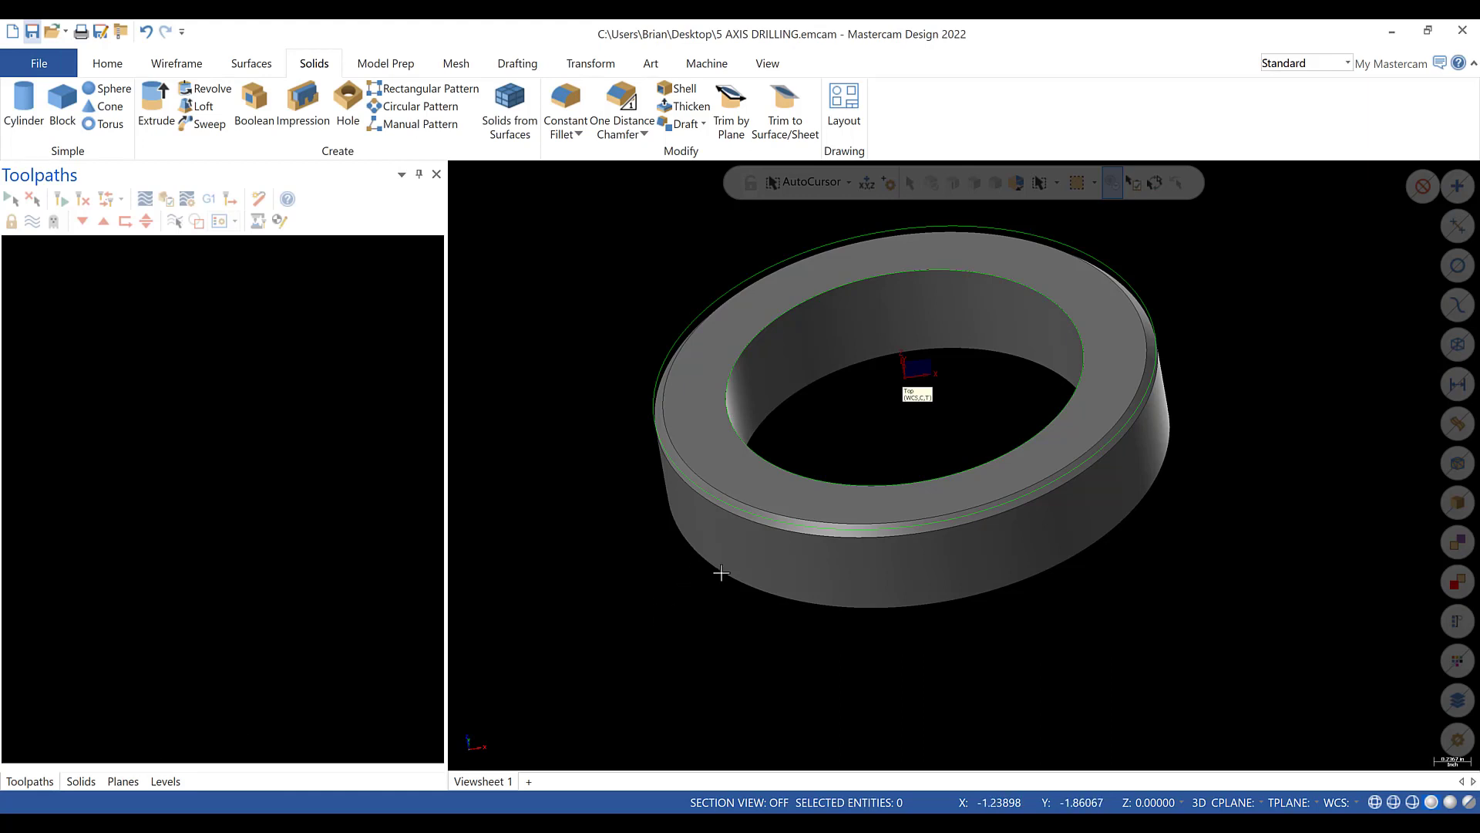
pyautogui.scroll(-4, 711, 544)
pyautogui.scroll(5, 850, 389)
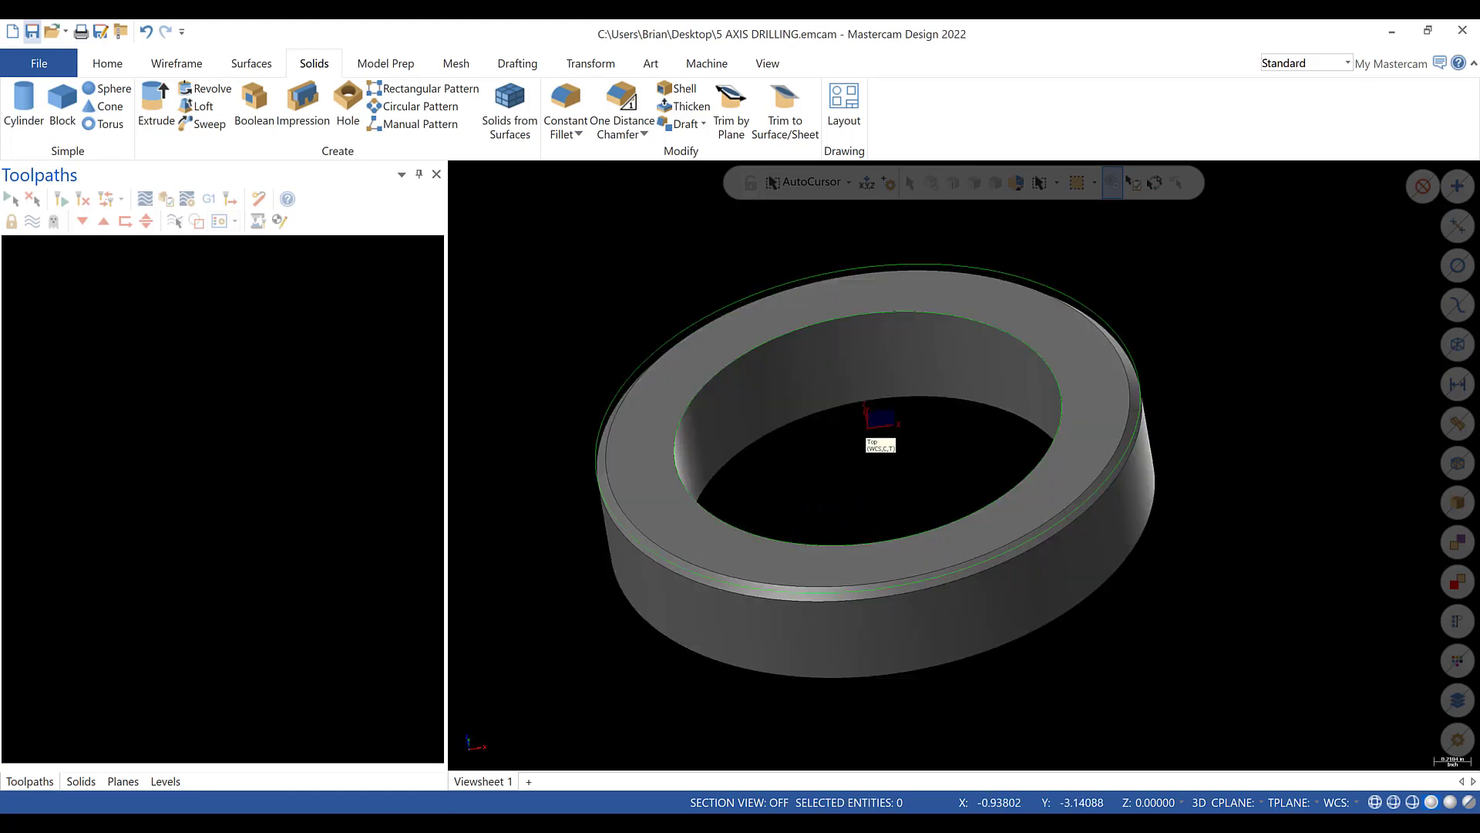
# - Make the PART WIREFRAME level the active level
pyautogui.hotkey('alt', 'Tab')
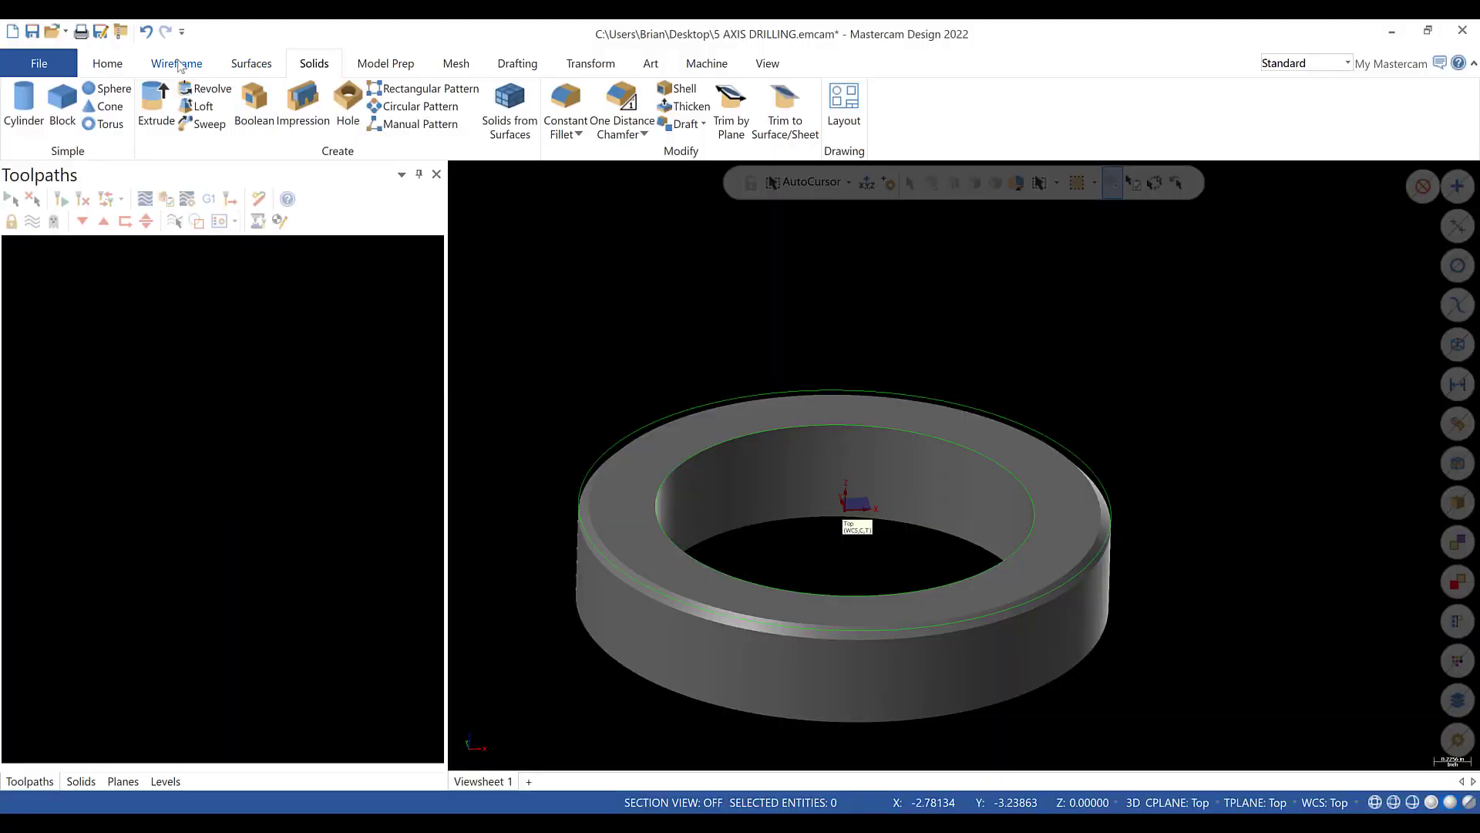
pyautogui.click(176, 64)
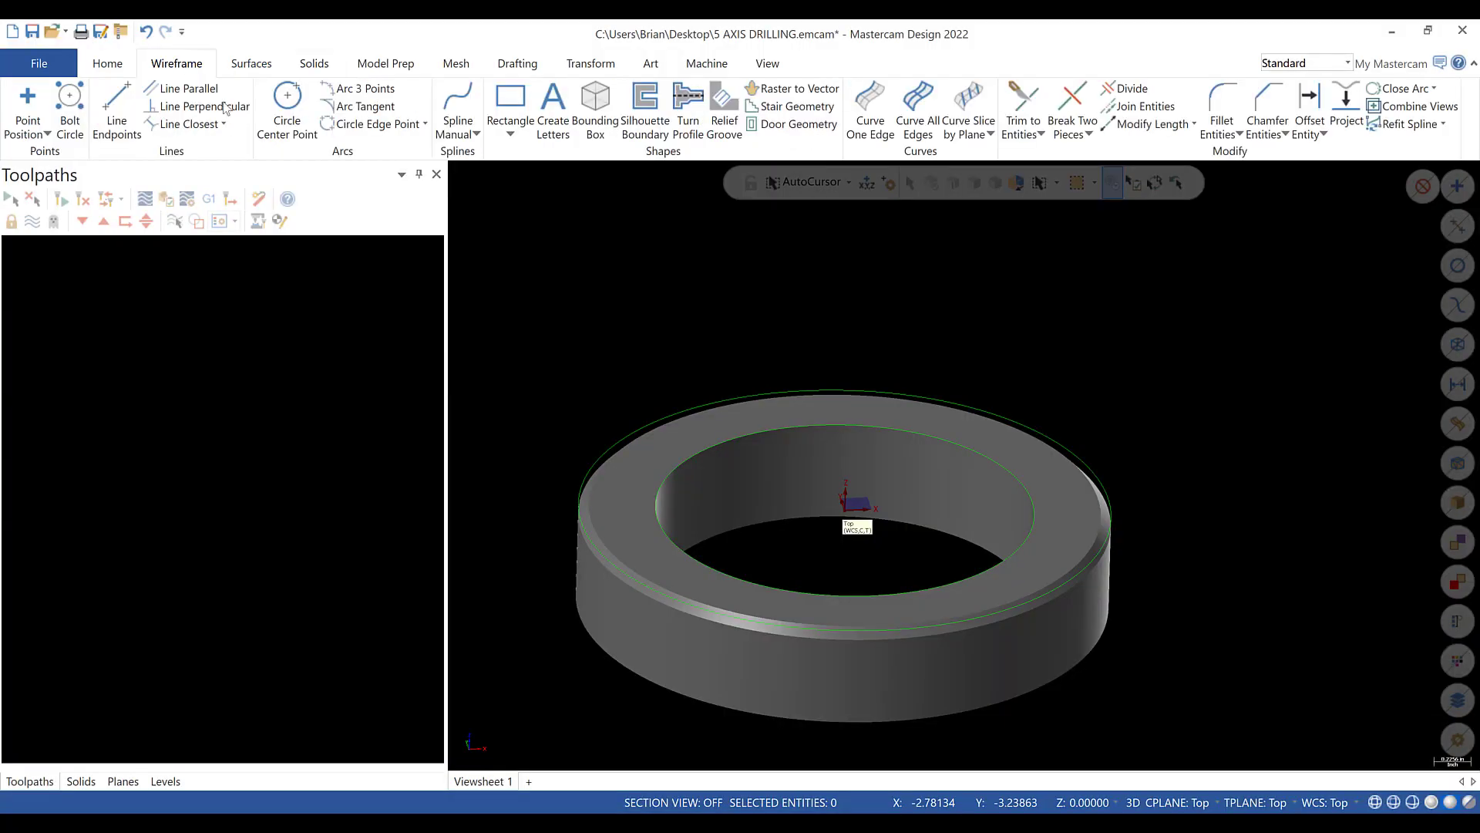
pyautogui.click(165, 781)
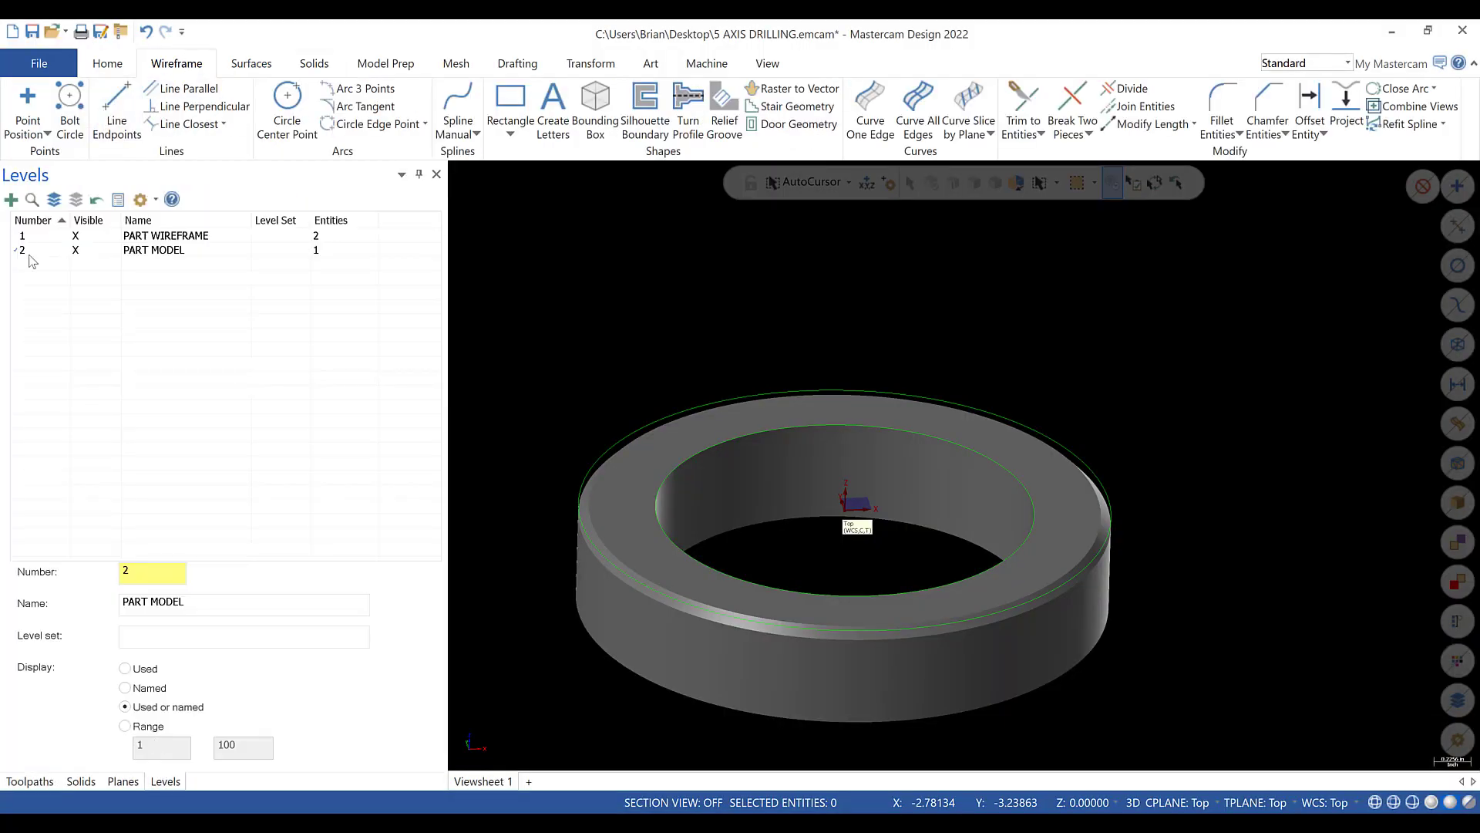
pyautogui.click(25, 236)
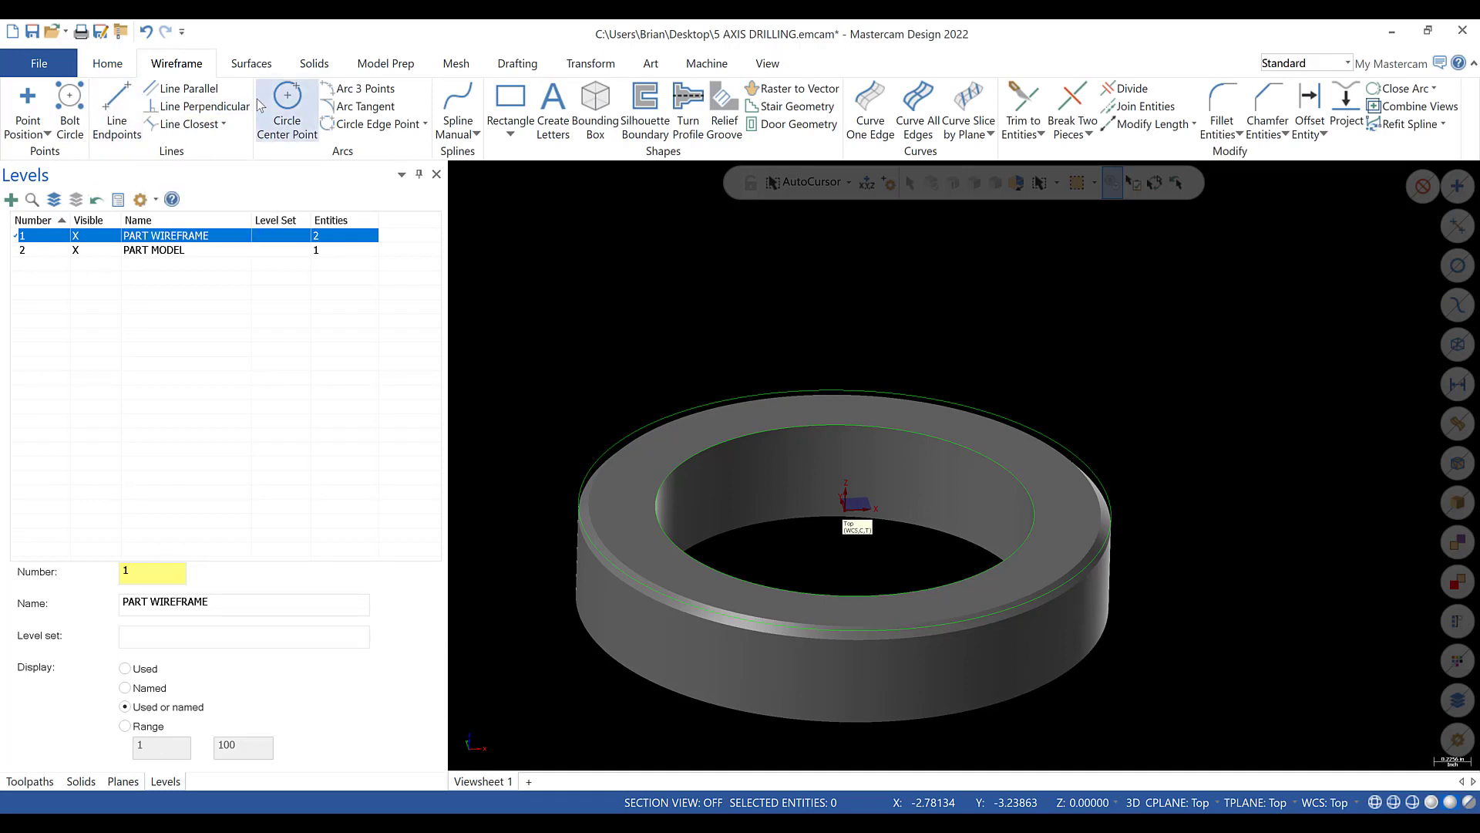
# - Draw a 2.86 diameter circle centred on the origin as the hole pitch circle
pyautogui.click(287, 108)
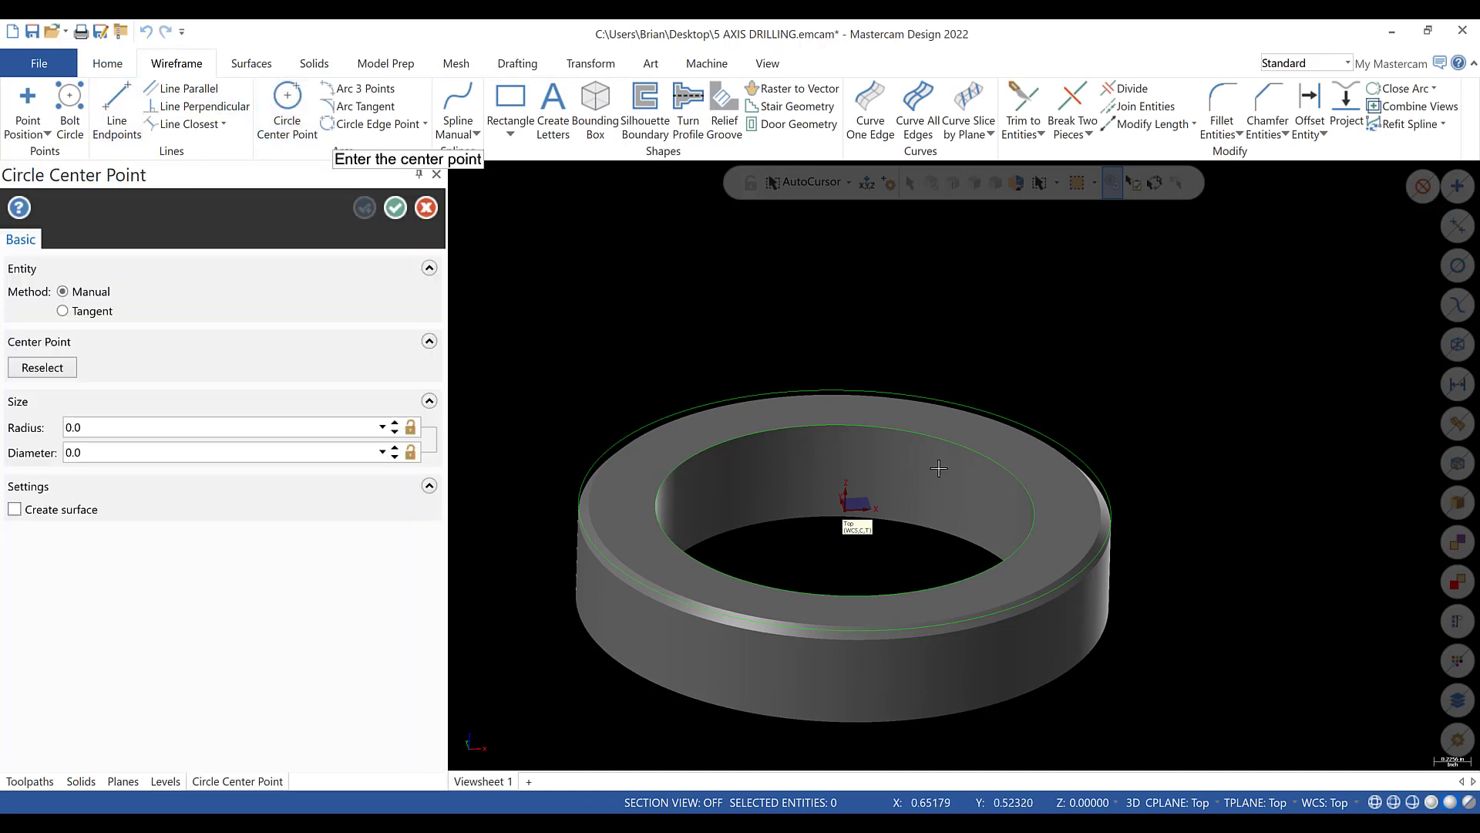
pyautogui.click(846, 515)
pyautogui.click(188, 454)
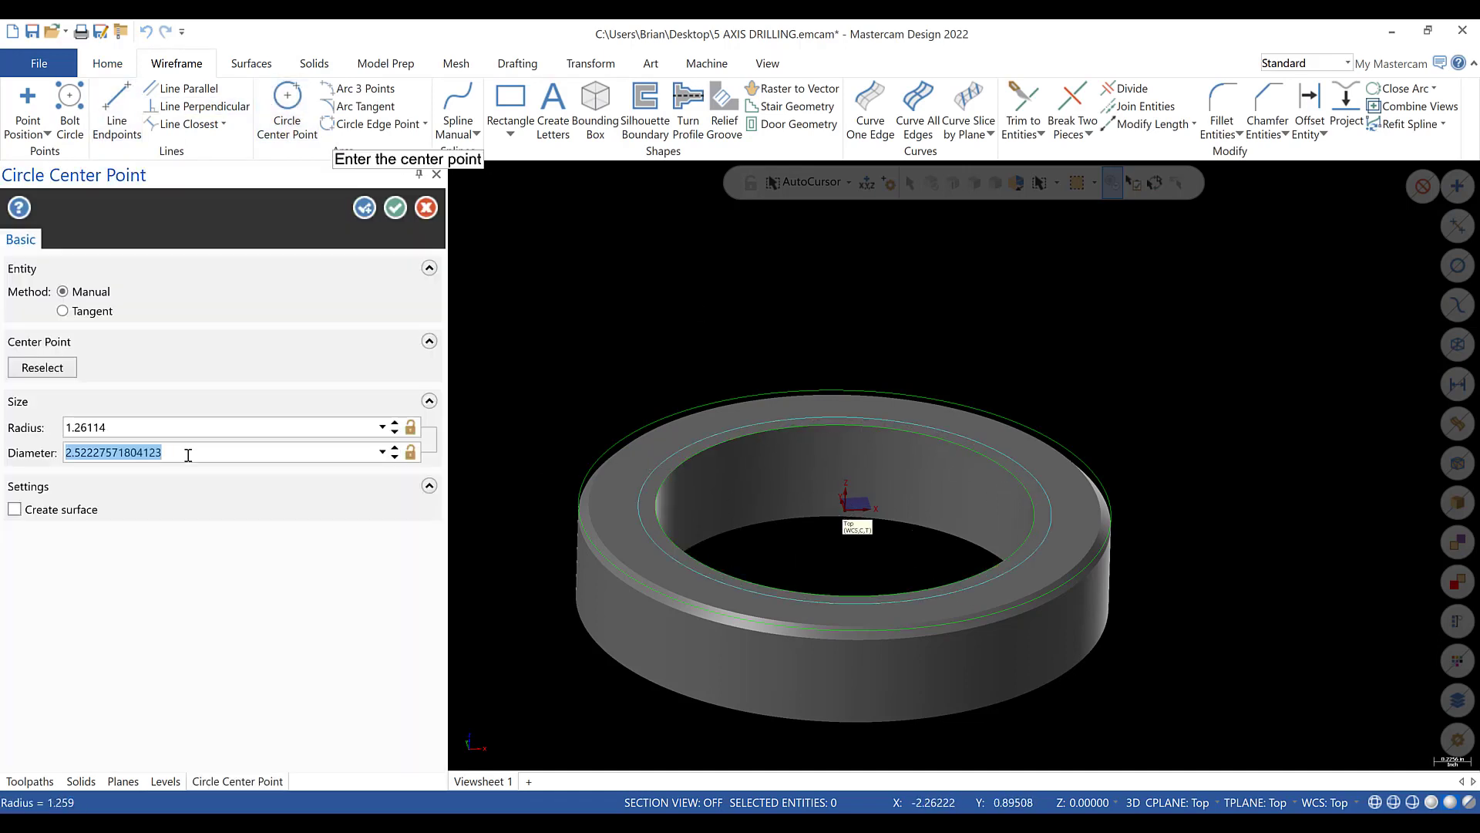
pyautogui.write('2.86')
pyautogui.press('Return')
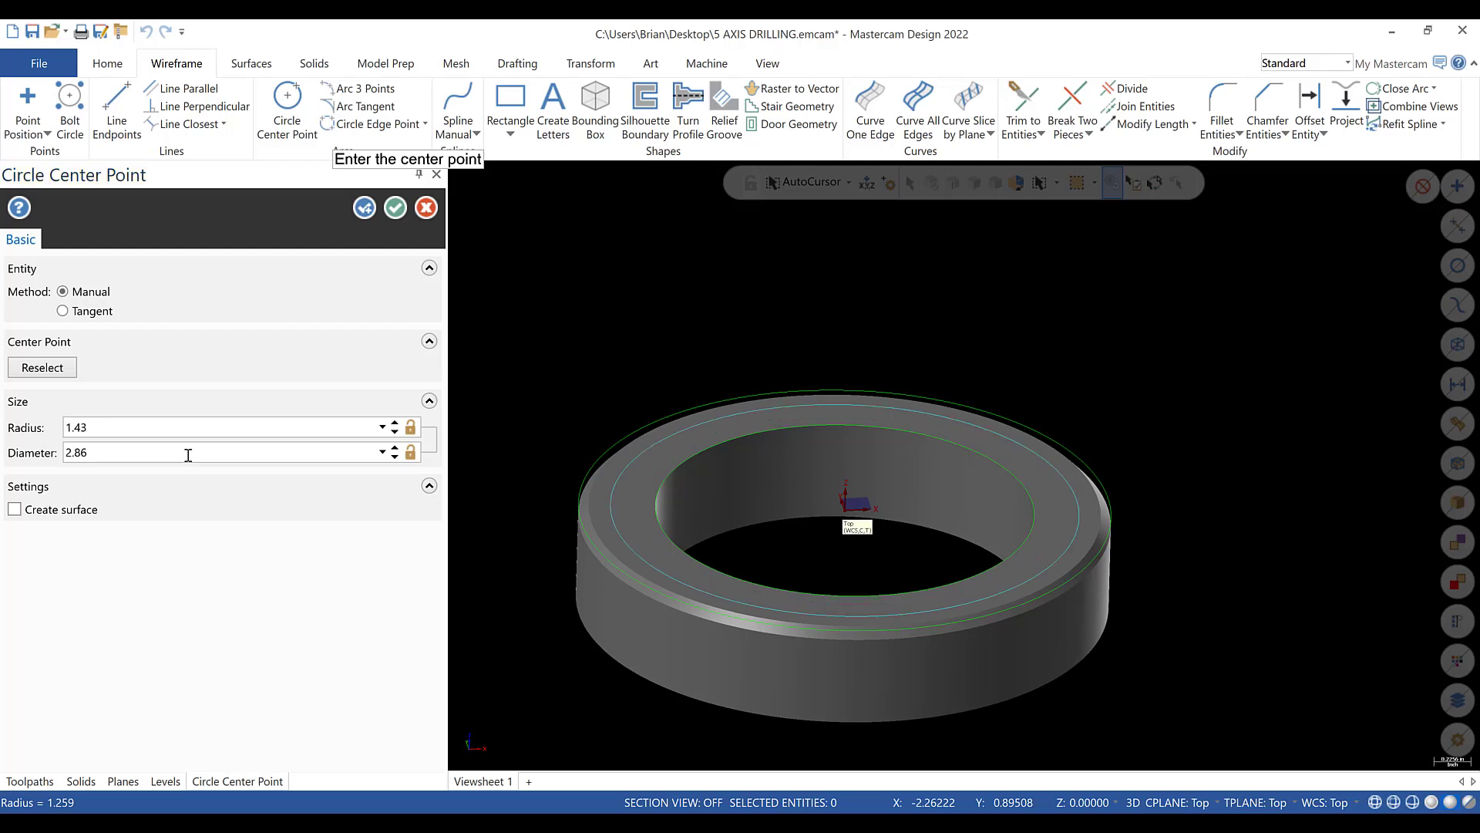
pyautogui.click(396, 208)
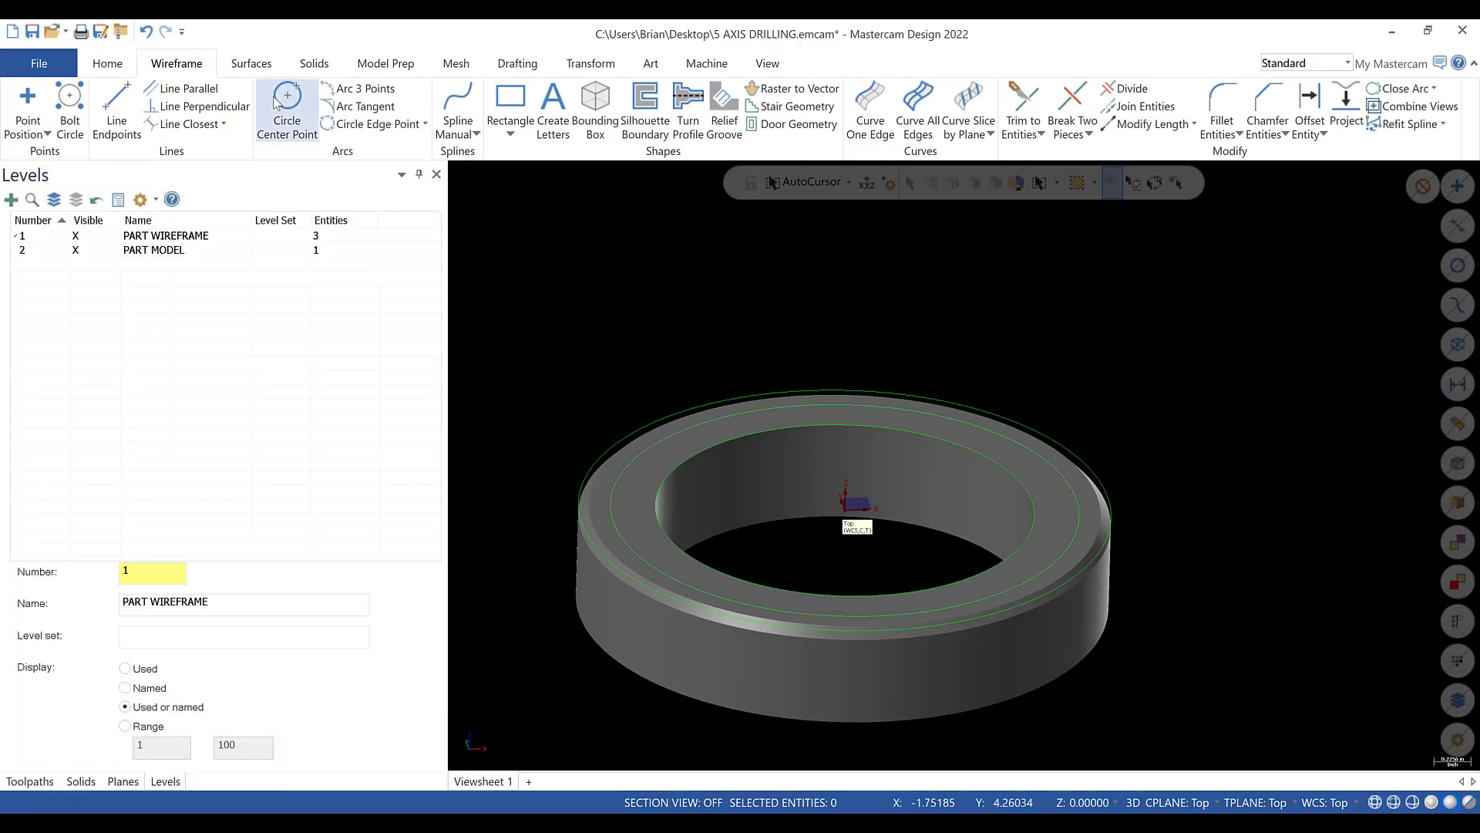
pyautogui.click(116, 108)
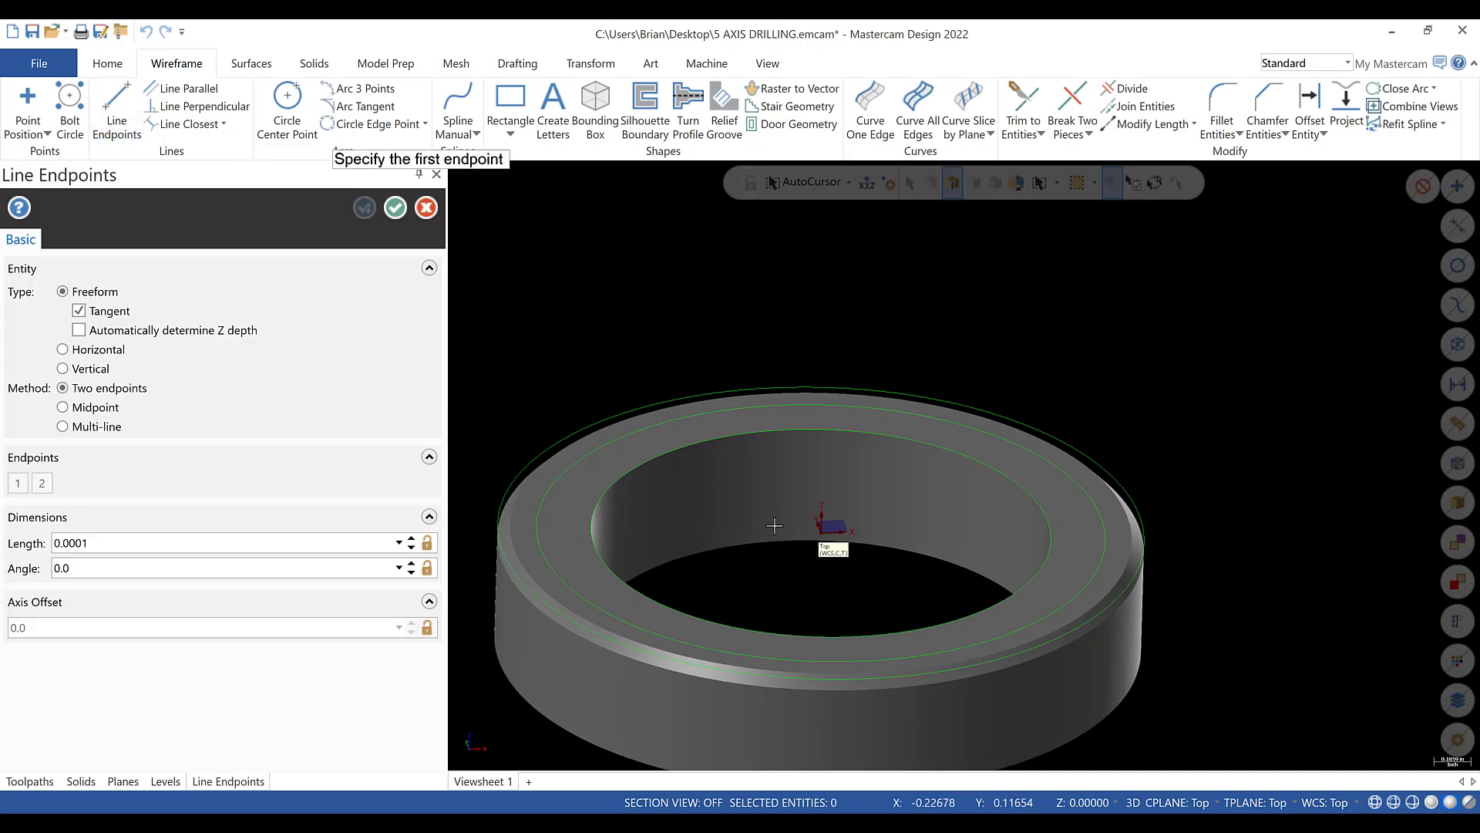
pyautogui.click(823, 536)
pyautogui.click(1116, 514)
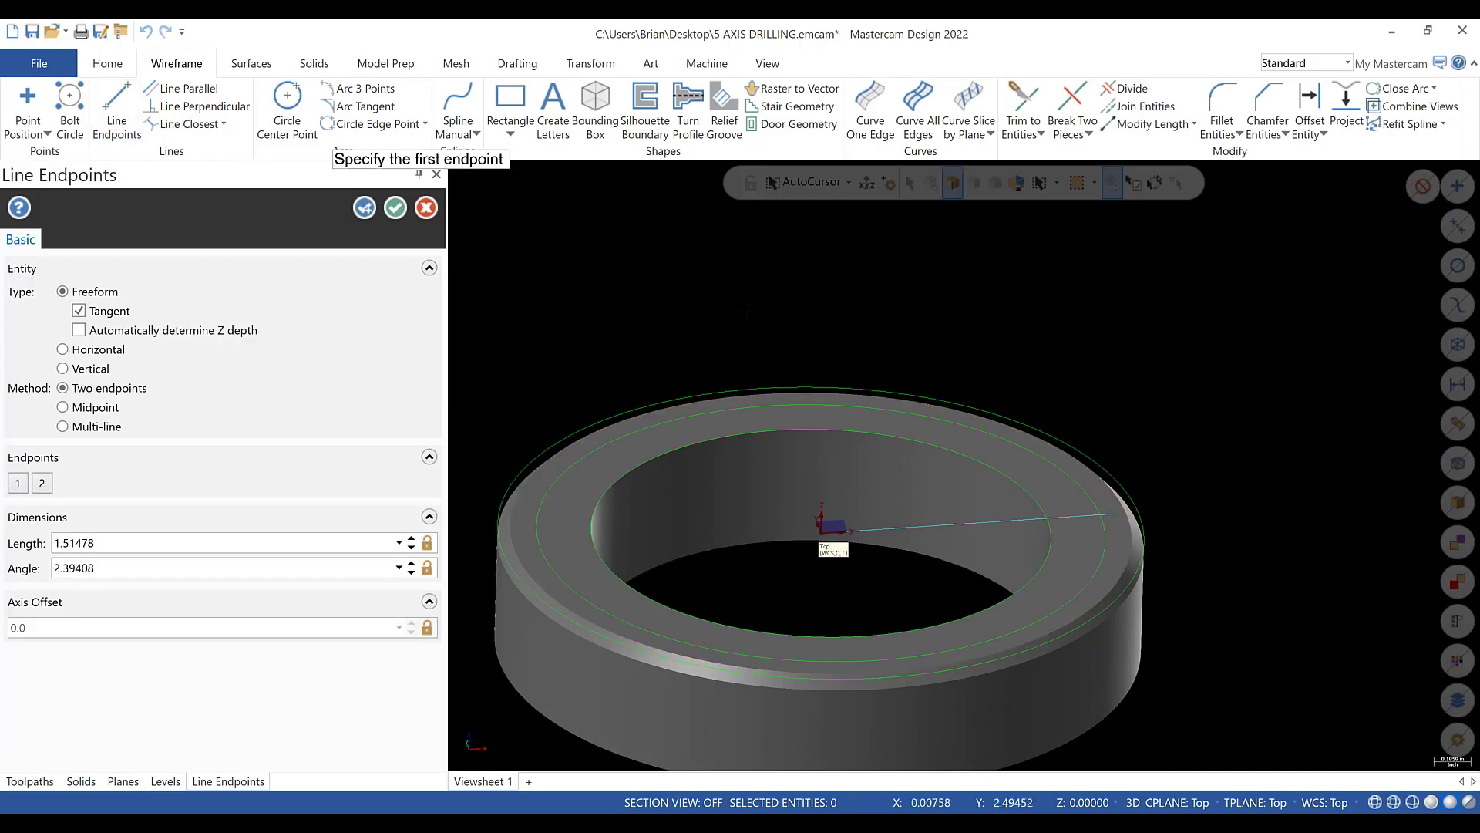
pyautogui.press('Escape')
pyautogui.click(929, 525)
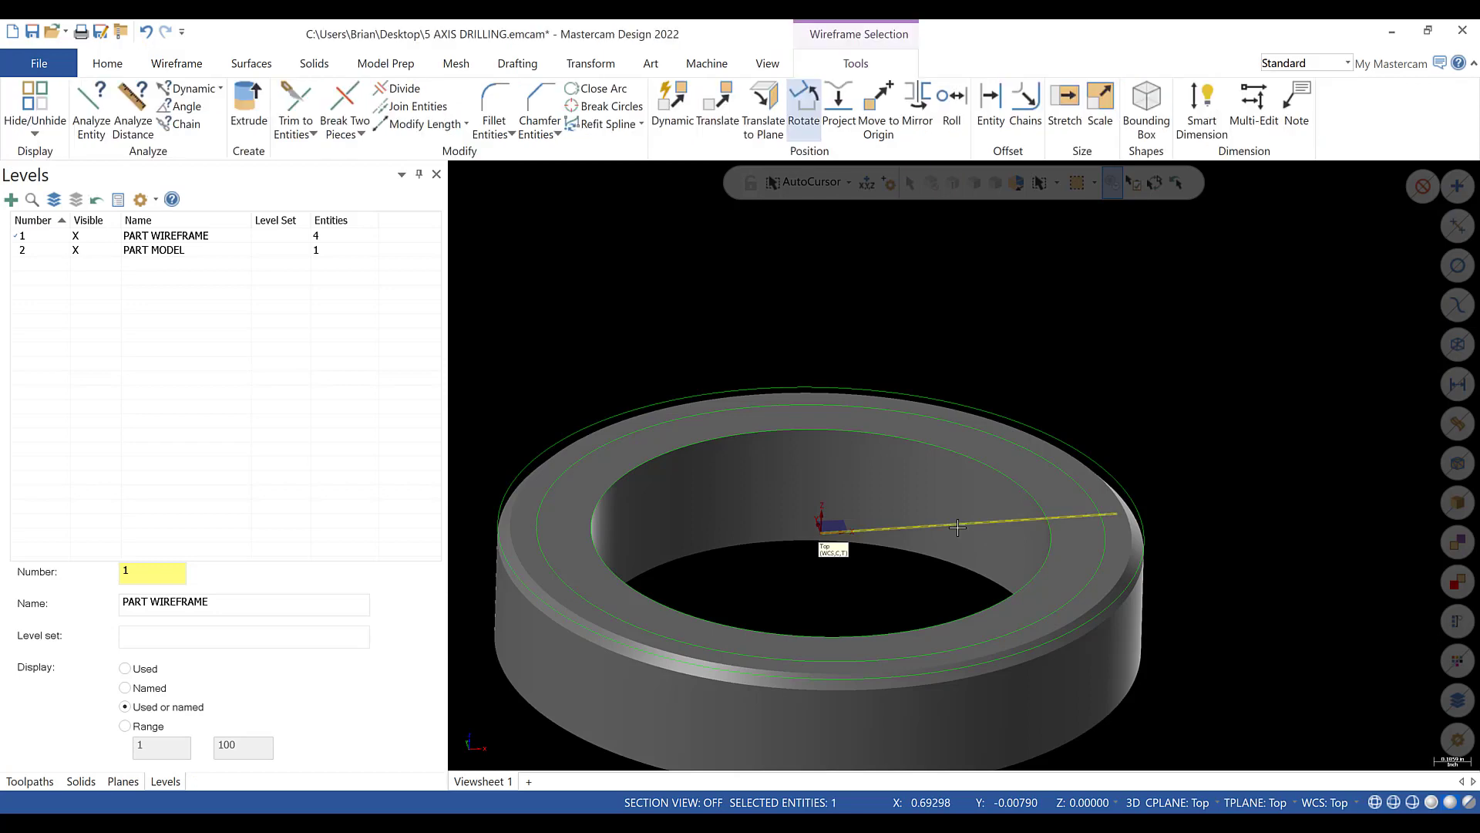
pyautogui.press('Delete')
# - Draw a horizontal line from the origin past the 2.86 circle and trim the overhanging end at that circle with Divide
pyautogui.click(116, 108)
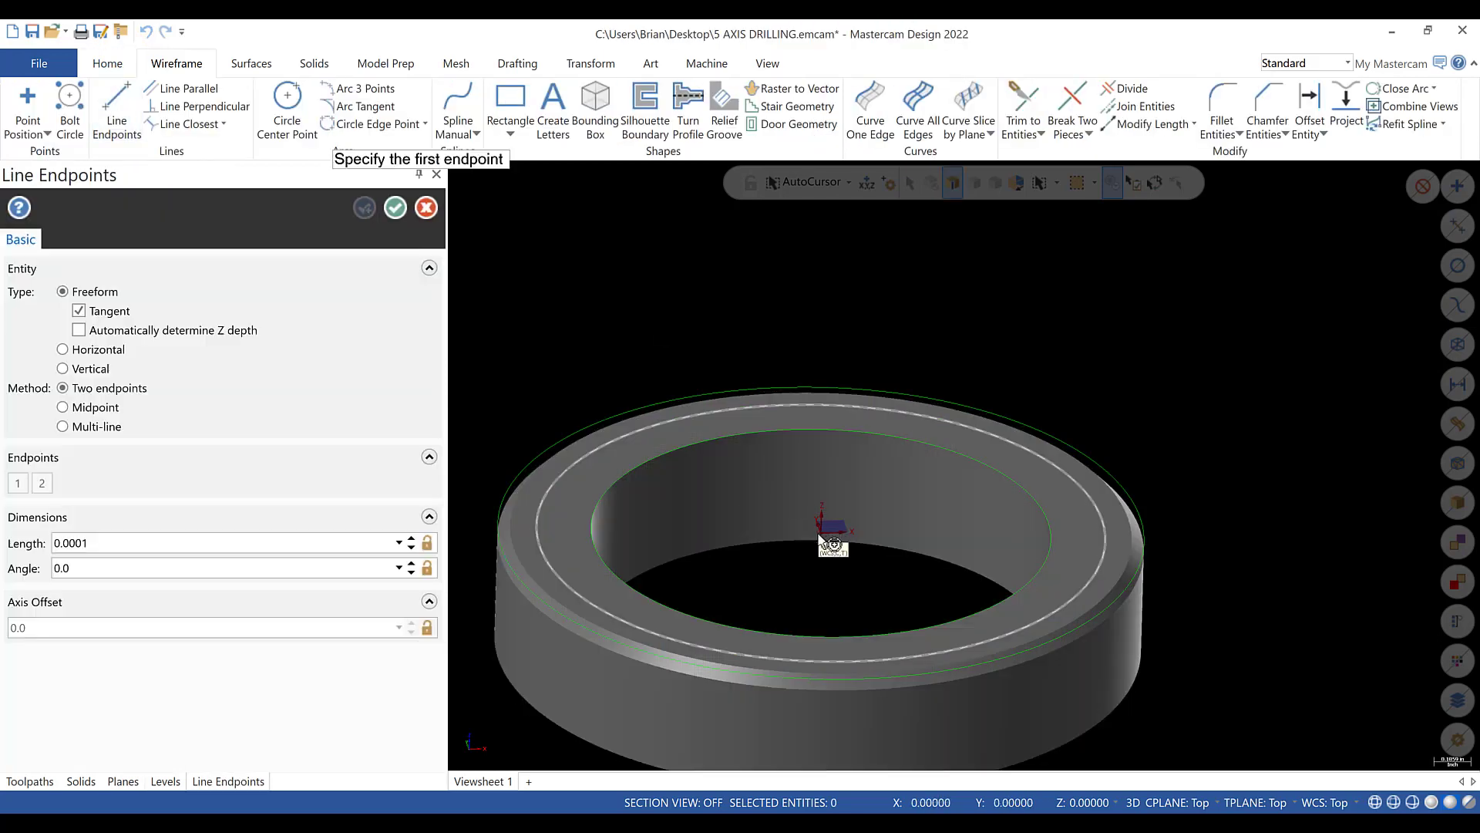
pyautogui.click(820, 535)
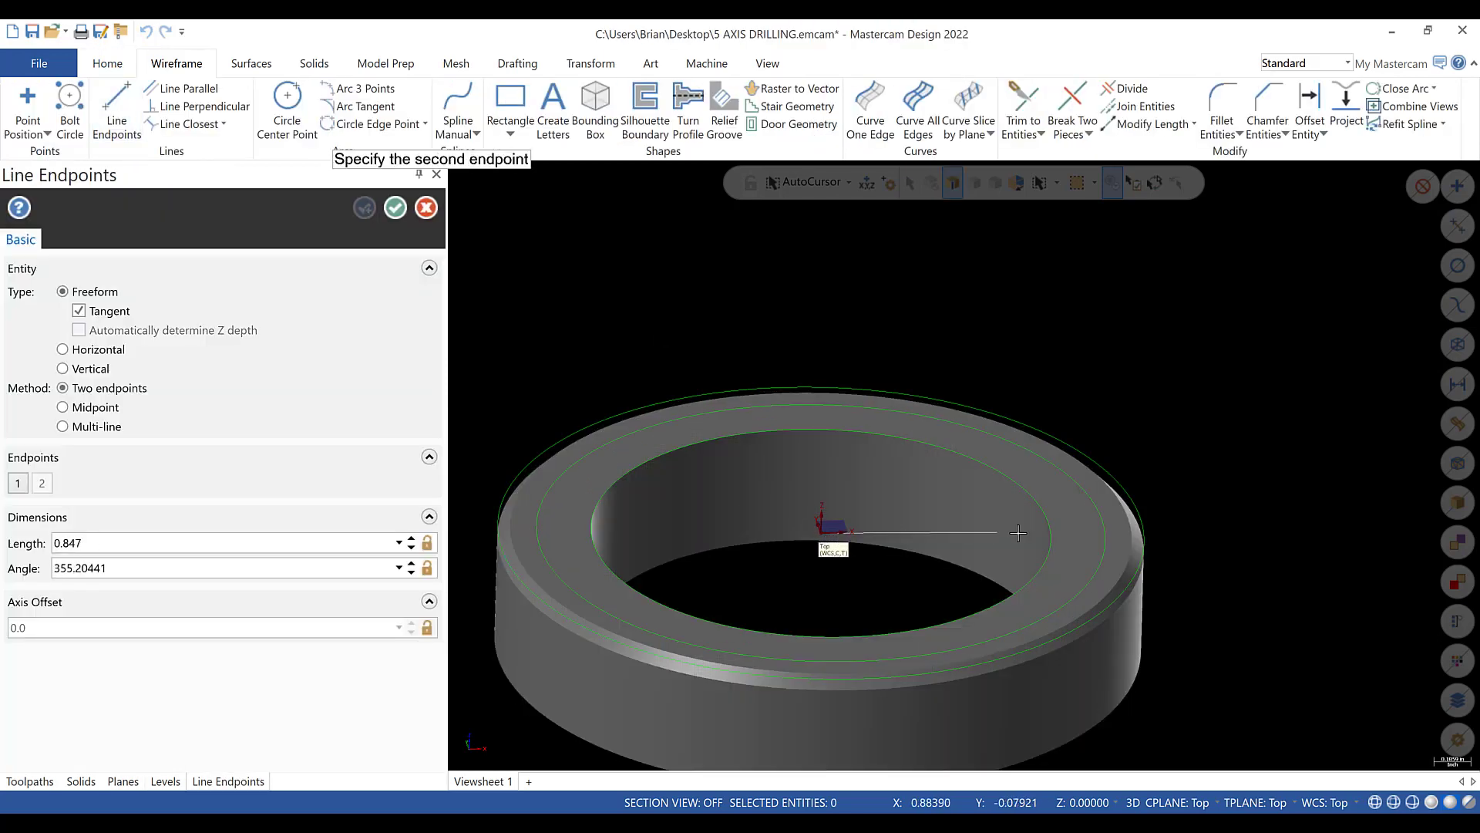
pyautogui.rightClick(1079, 326)
pyautogui.click(1137, 423)
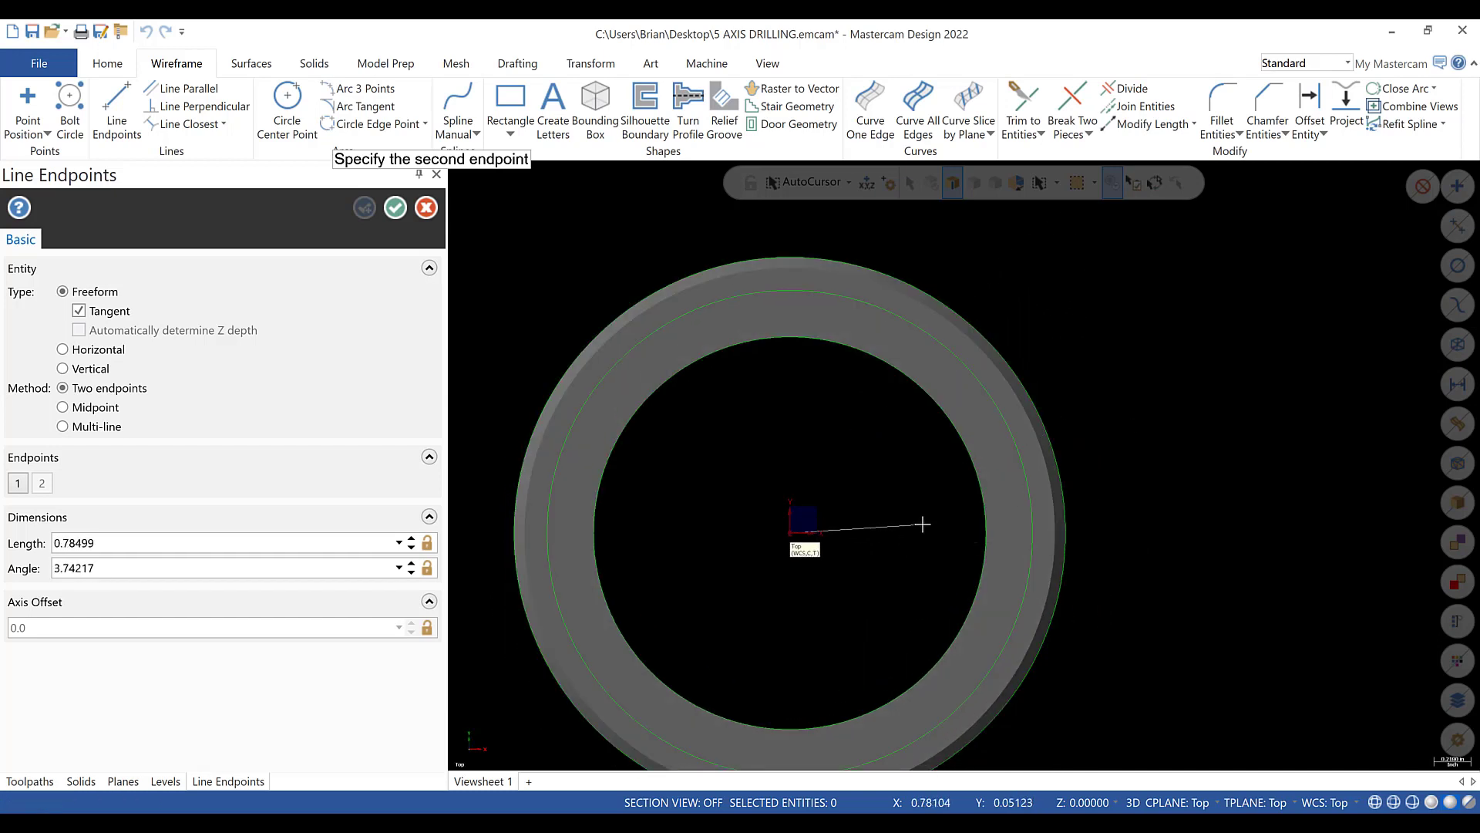
pyautogui.click(1047, 545)
pyautogui.click(395, 208)
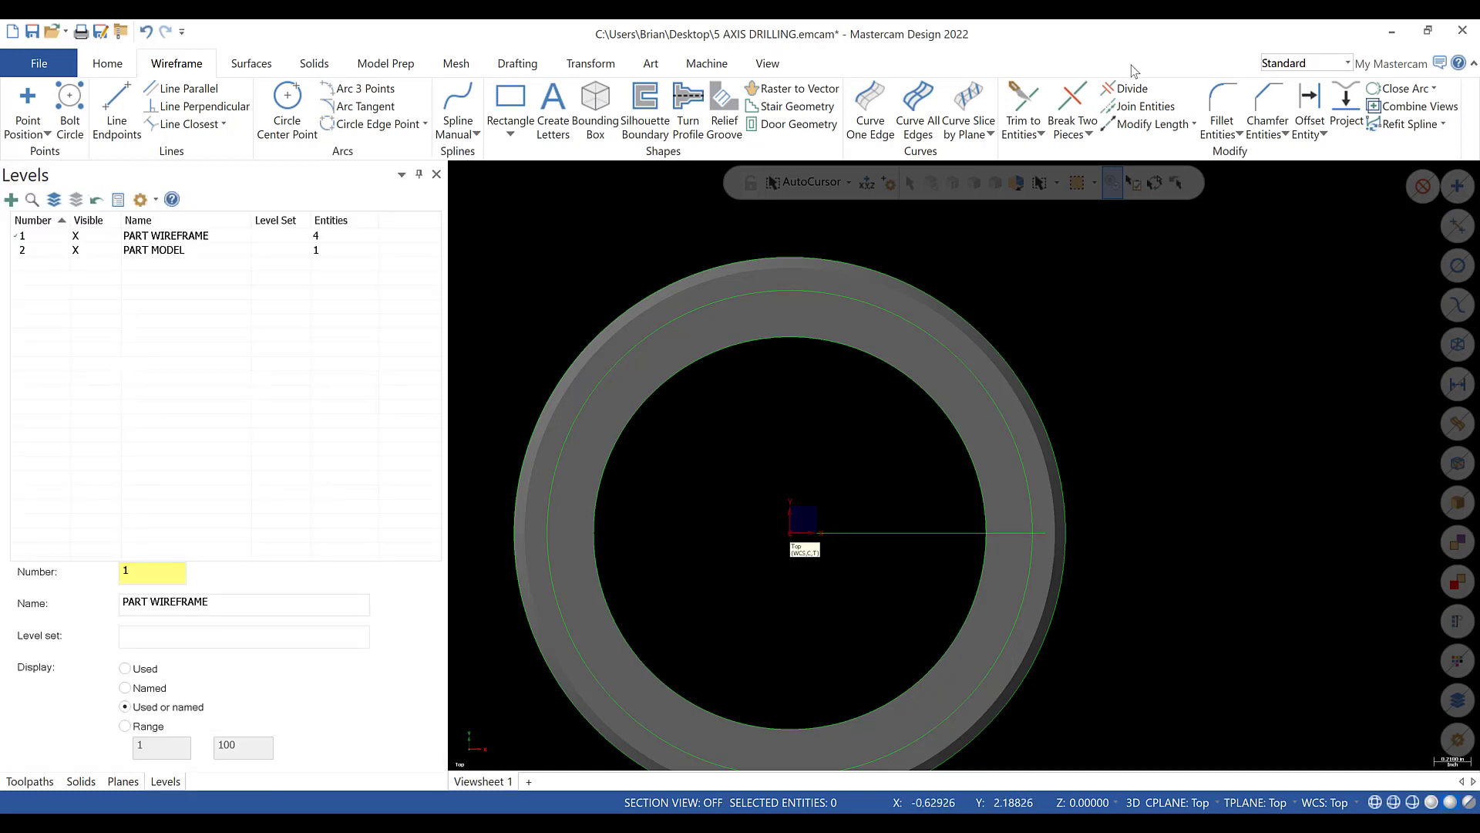
pyautogui.click(1130, 88)
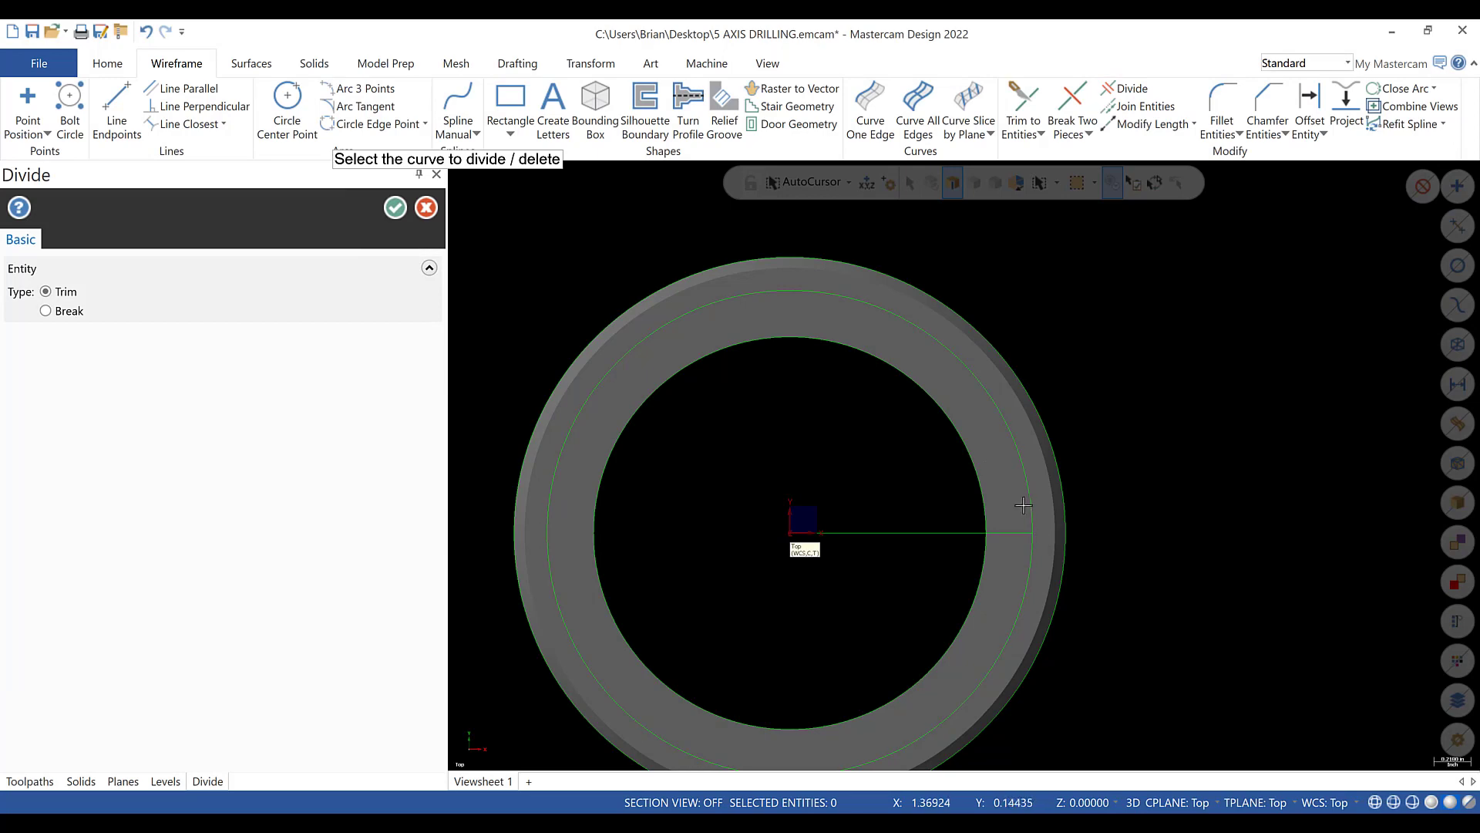
pyautogui.click(395, 208)
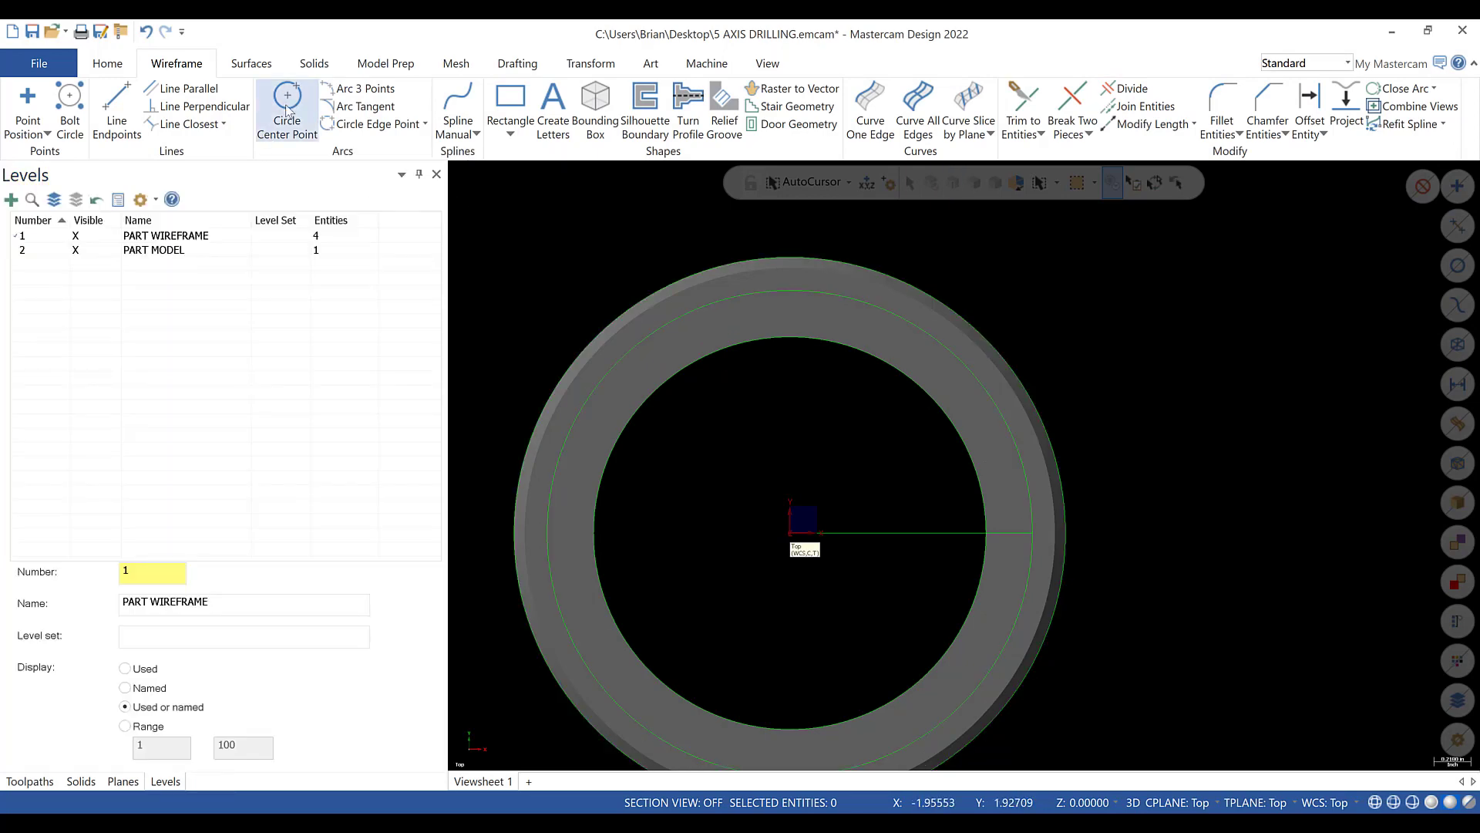
# - Draw a 0.125 diameter circle centred where the horizontal line meets the 2.86 circle
pyautogui.click(287, 104)
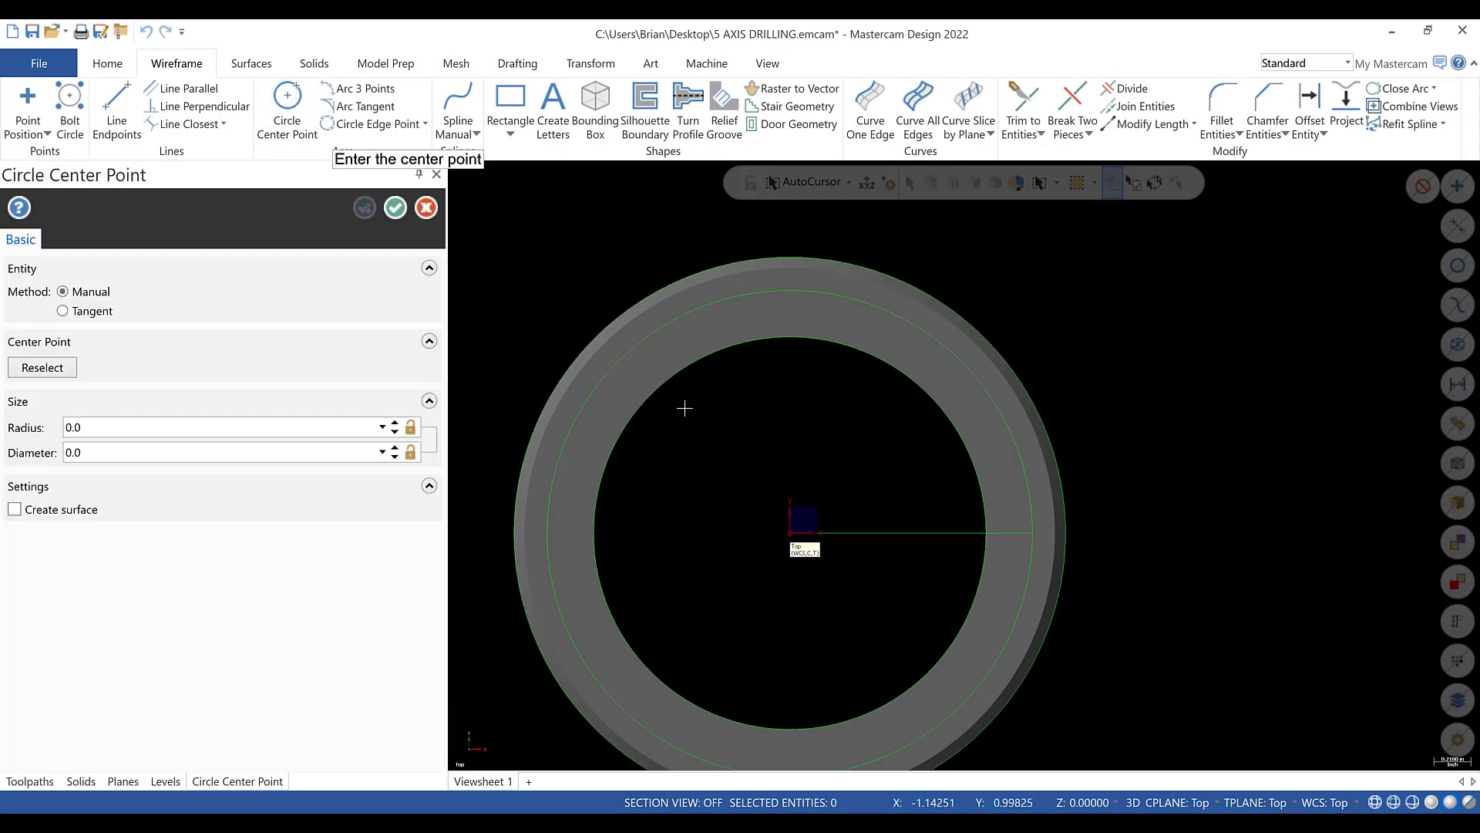
pyautogui.click(1032, 532)
pyautogui.click(1024, 517)
pyautogui.doubleClick(145, 451)
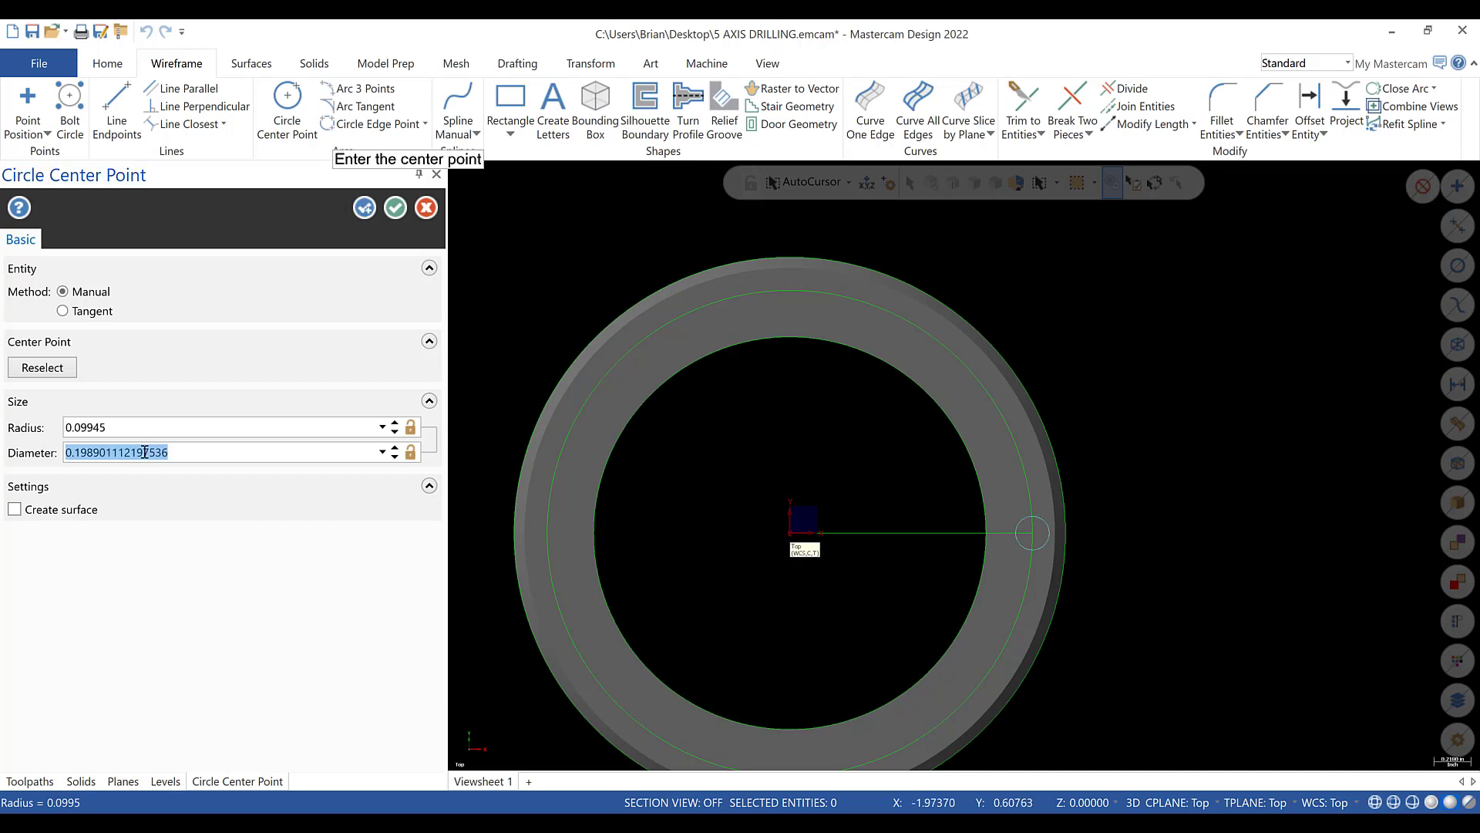
pyautogui.write('.125')
pyautogui.press('Return')
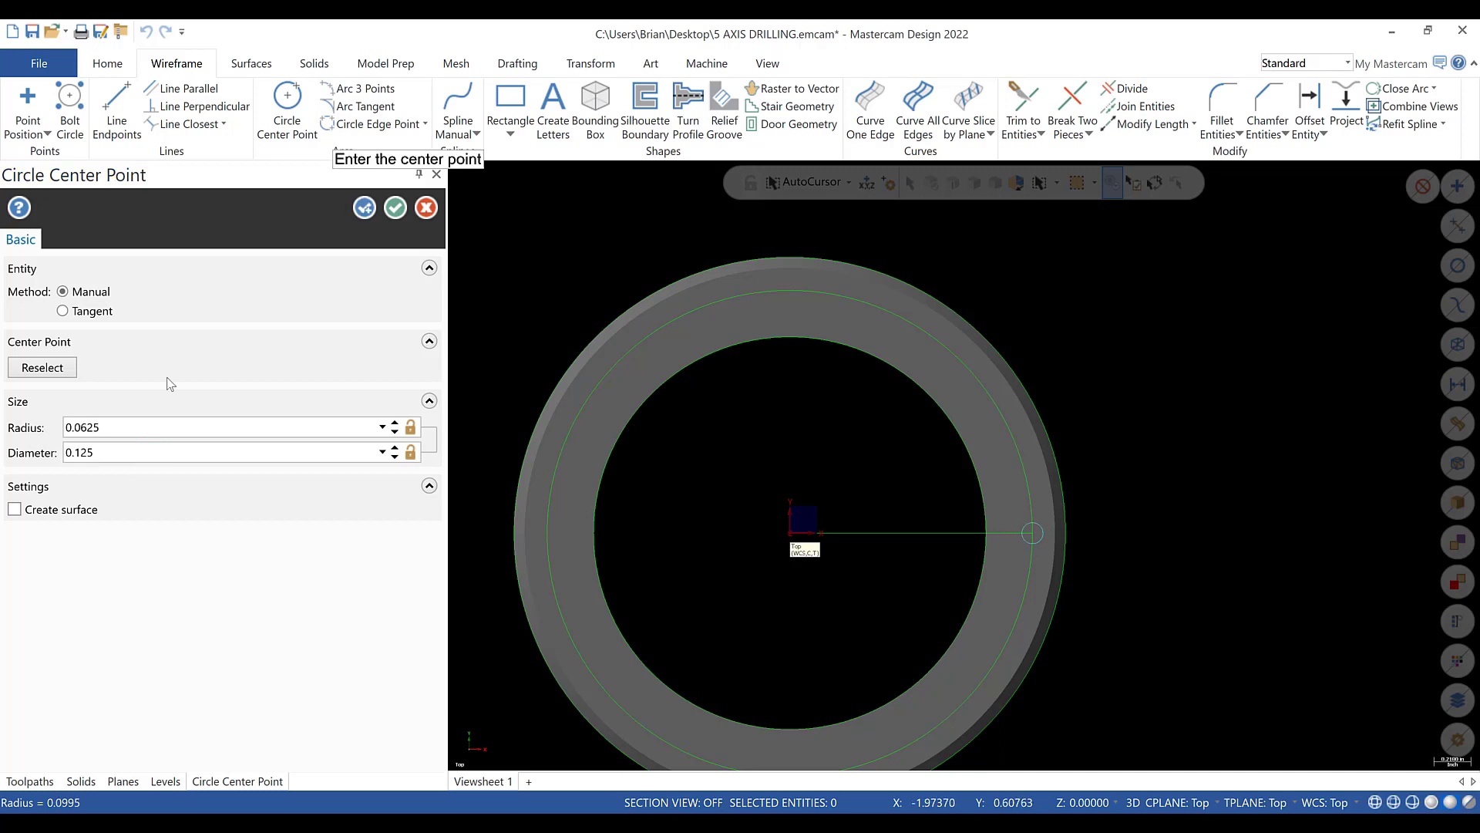
pyautogui.click(407, 206)
# - Delete the horizontal construction line between the origin and the small circle
pyautogui.scroll(2, 962, 512)
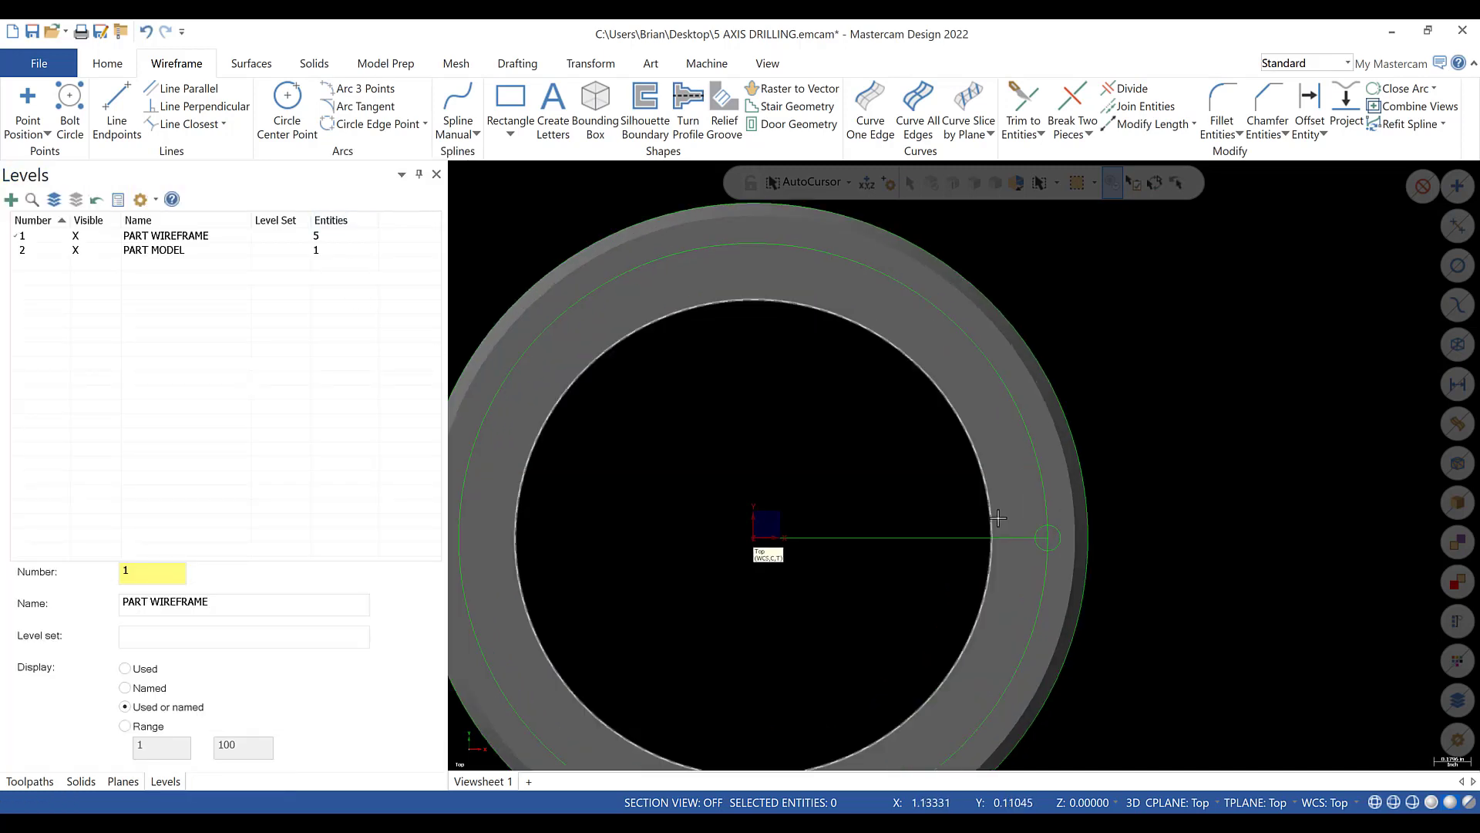
pyautogui.click(1011, 529)
pyautogui.press('Delete')
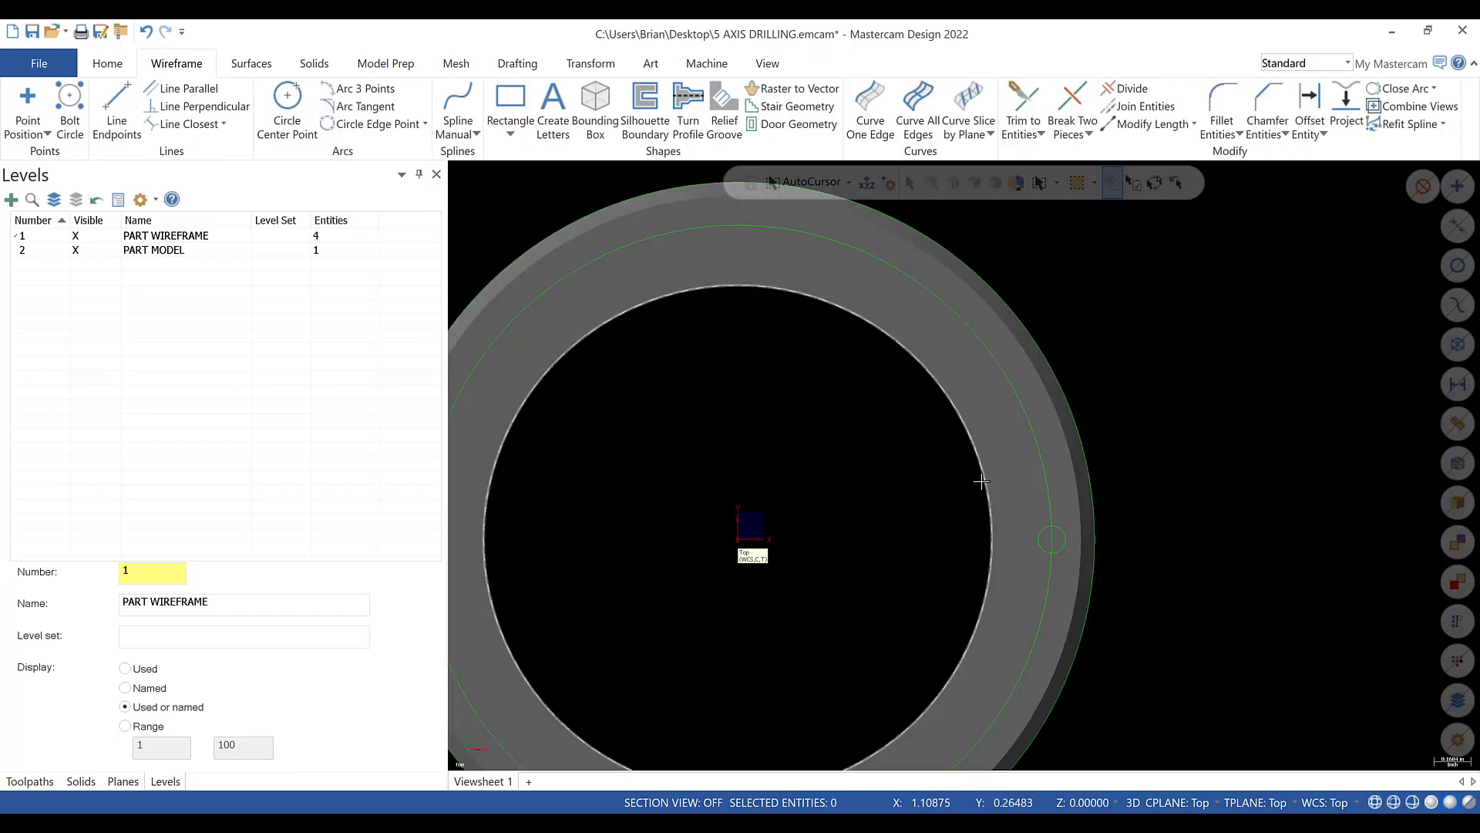
# - Tilt the 0.125 circle about its own centre in the XZ plane with a Dynamic move, leaning its axis towards the ring's centre
pyautogui.moveTo(992, 463); pyautogui.dragTo(1044, 423, button='middle')
pyautogui.scroll(1, 1044, 423)
pyautogui.scroll(2, 1127, 512)
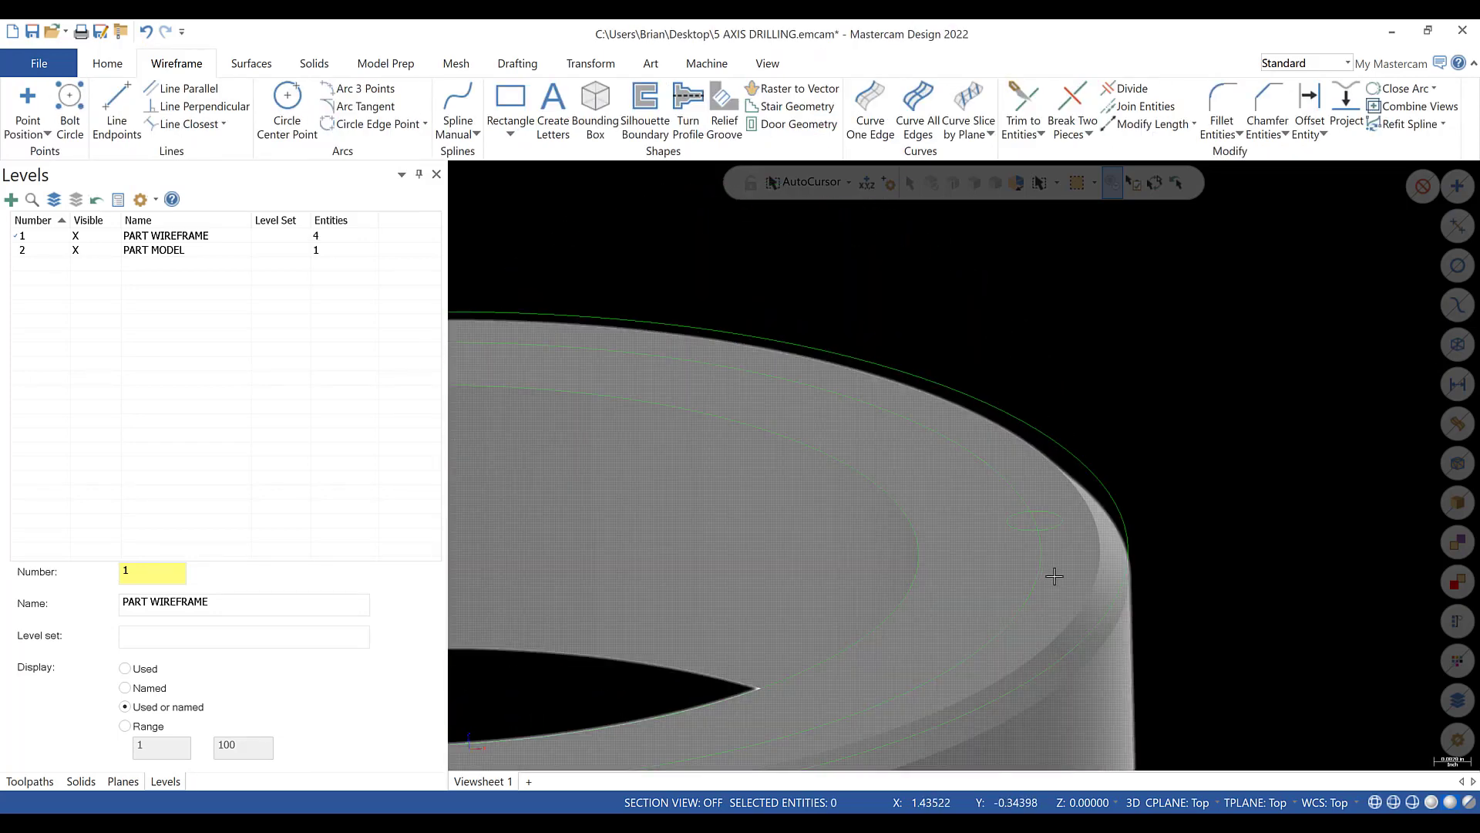
pyautogui.scroll(2, 1054, 575)
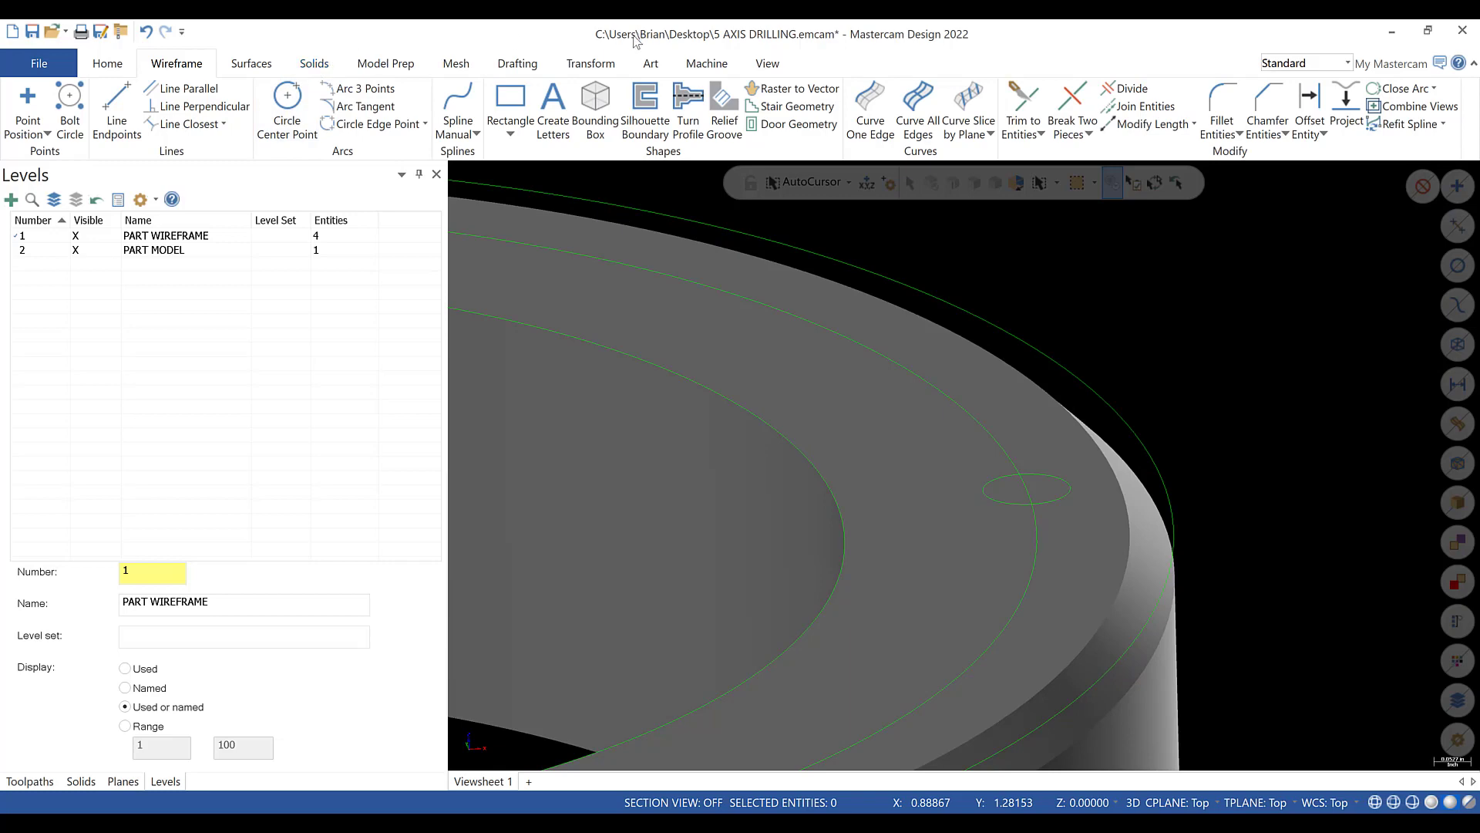
pyautogui.click(589, 64)
pyautogui.click(26, 104)
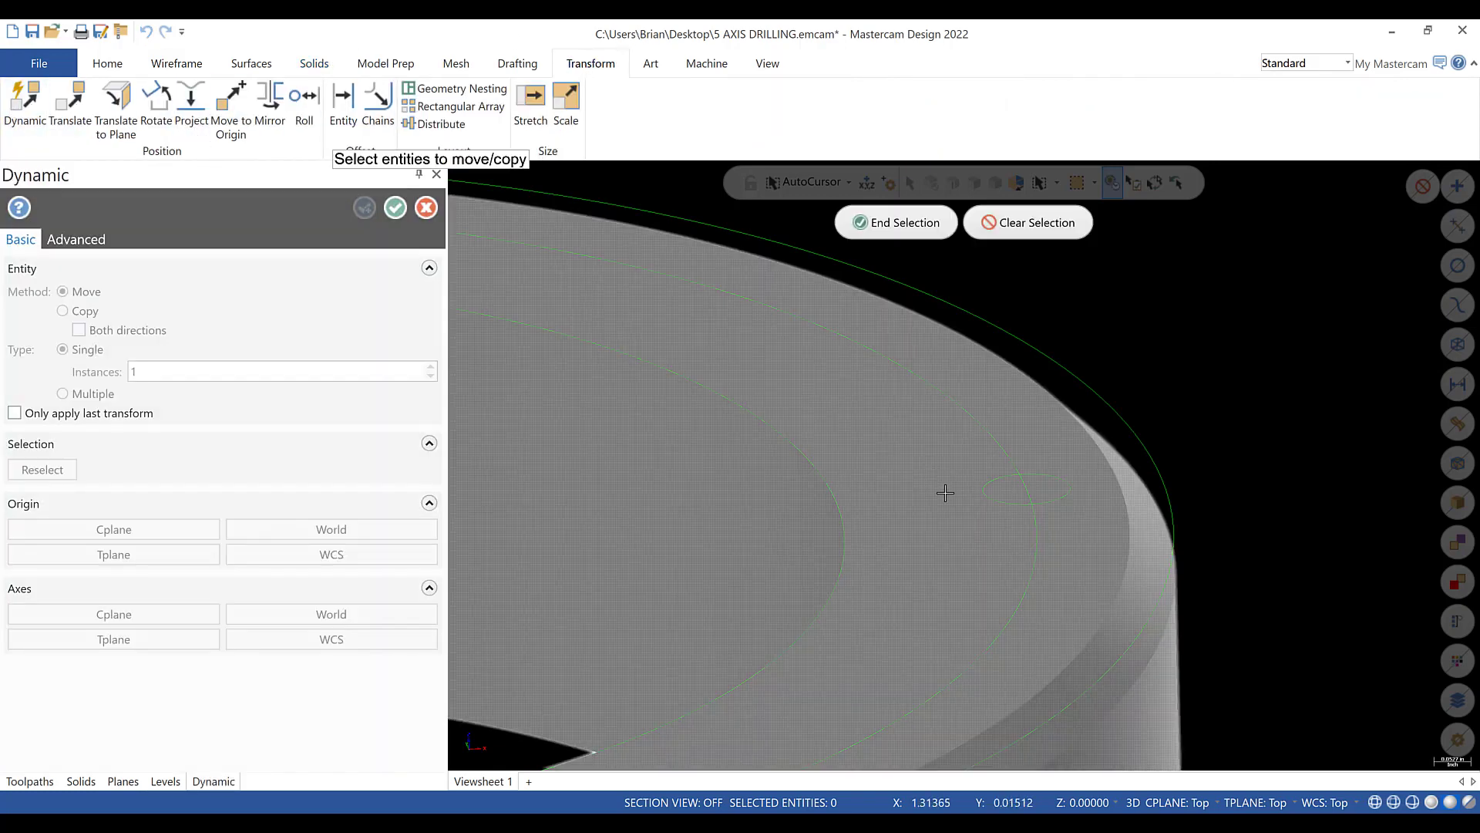
pyautogui.click(1060, 495)
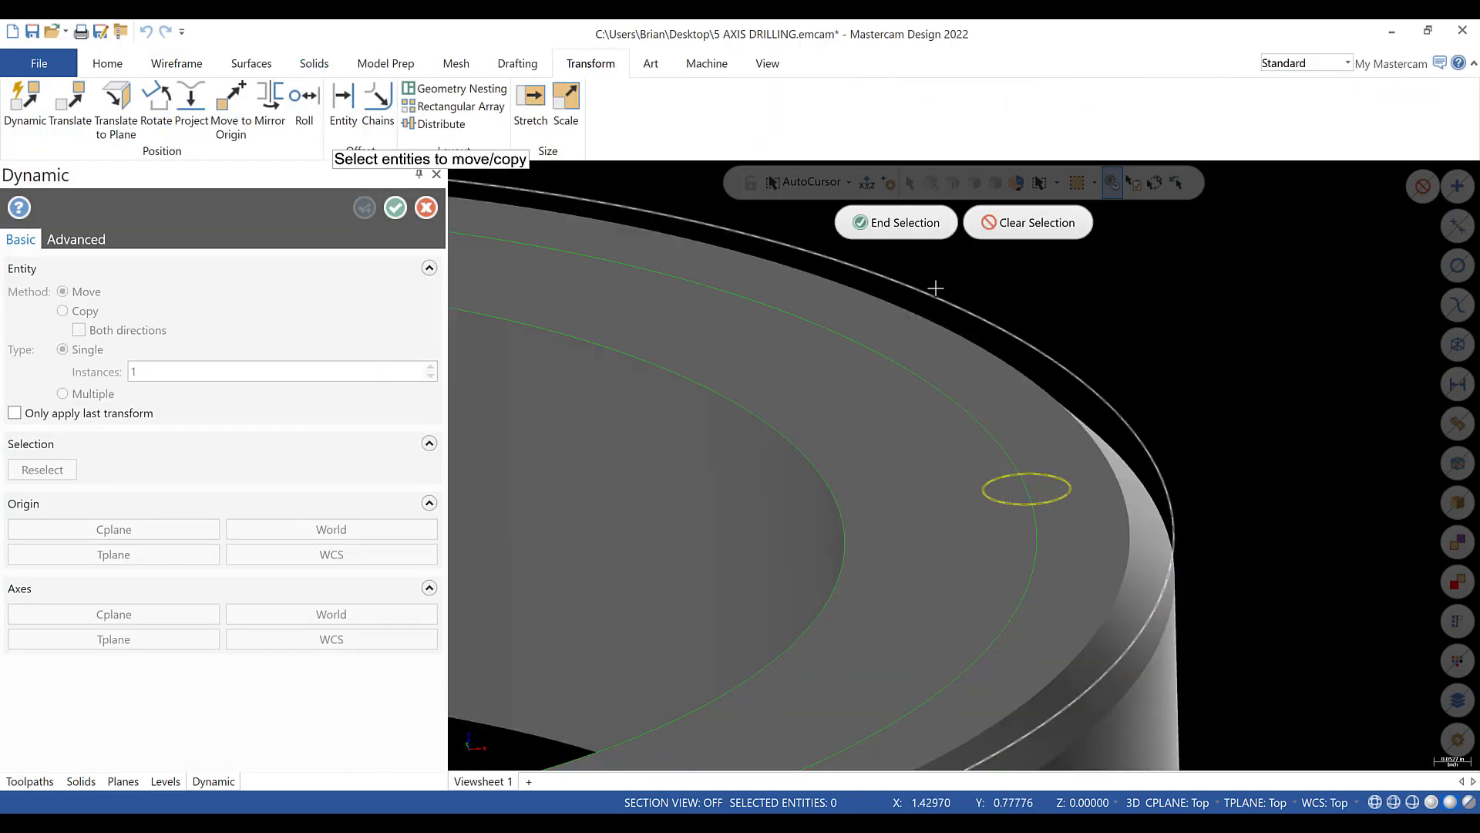
pyautogui.click(895, 222)
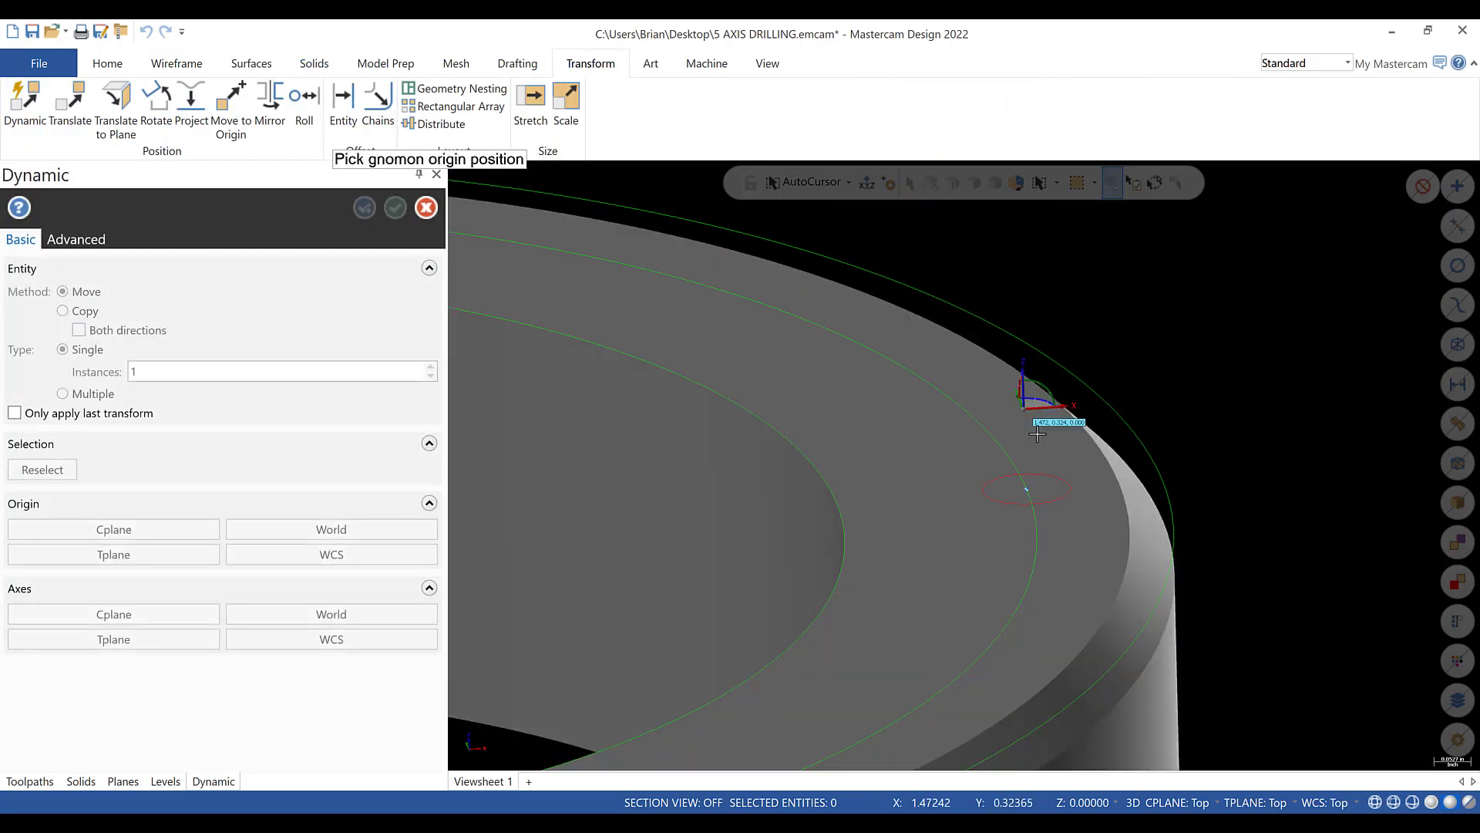
pyautogui.click(1029, 492)
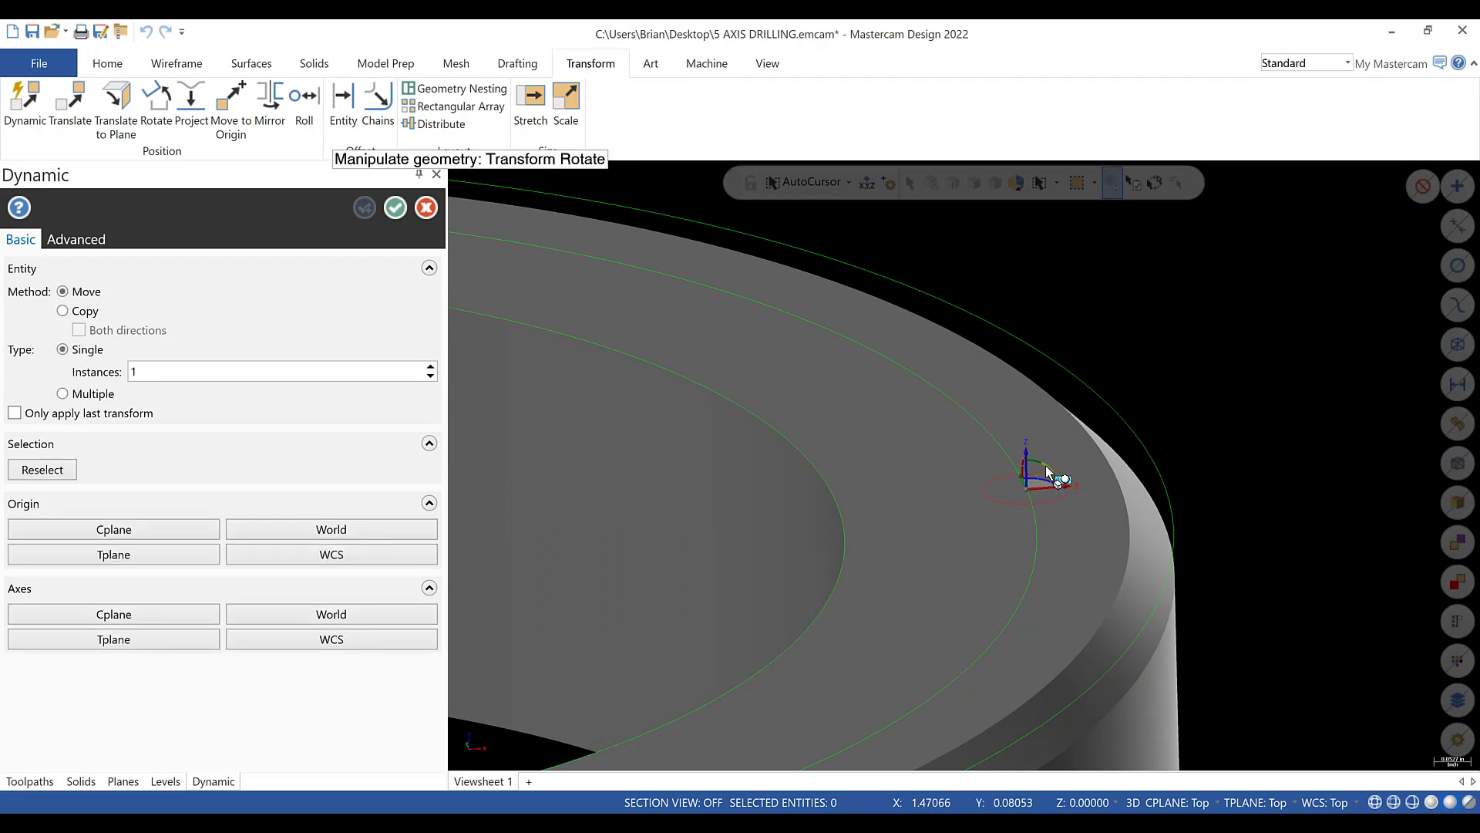
pyautogui.click(1047, 464)
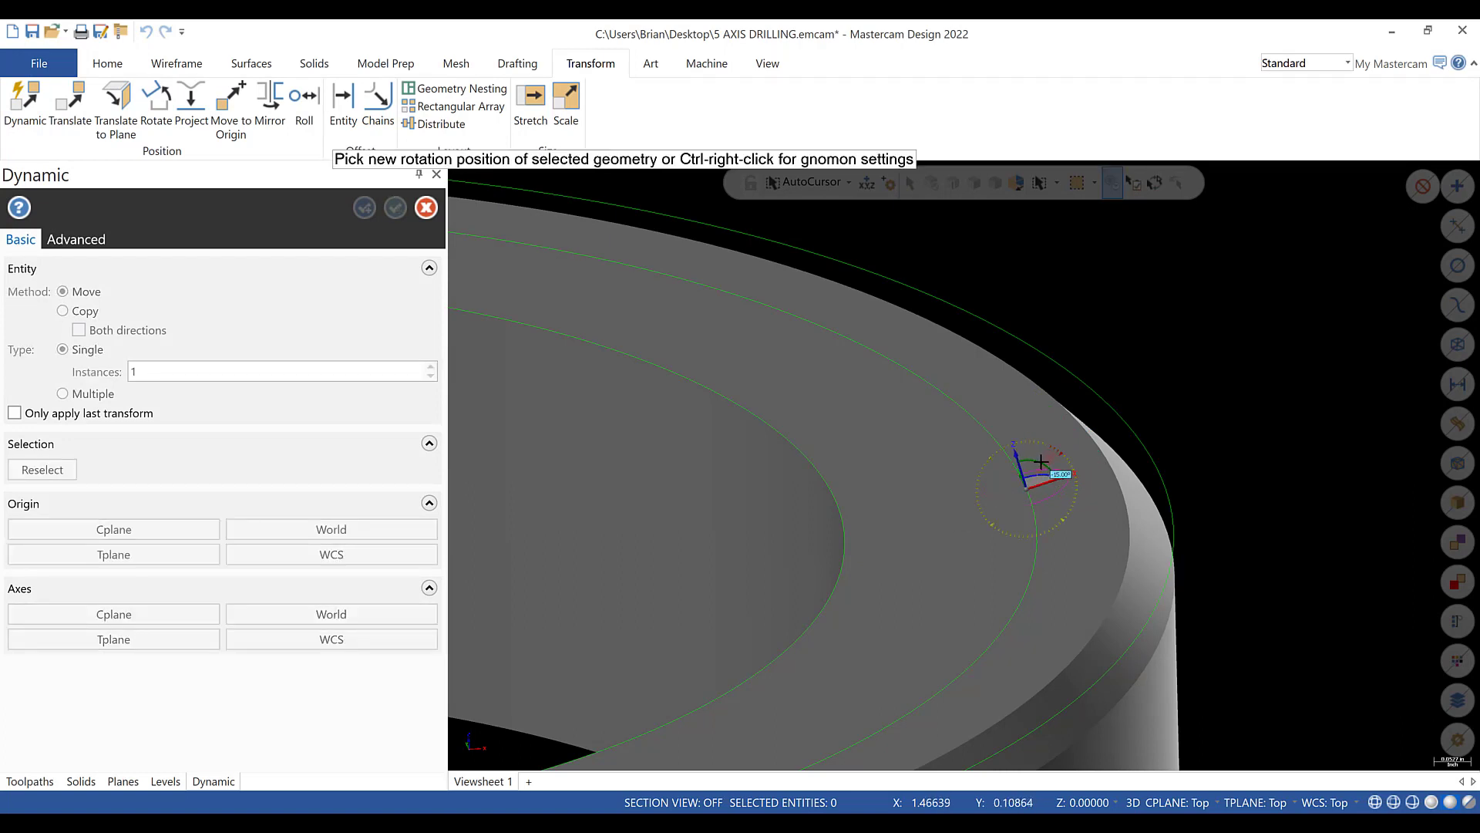
pyautogui.click(1041, 461)
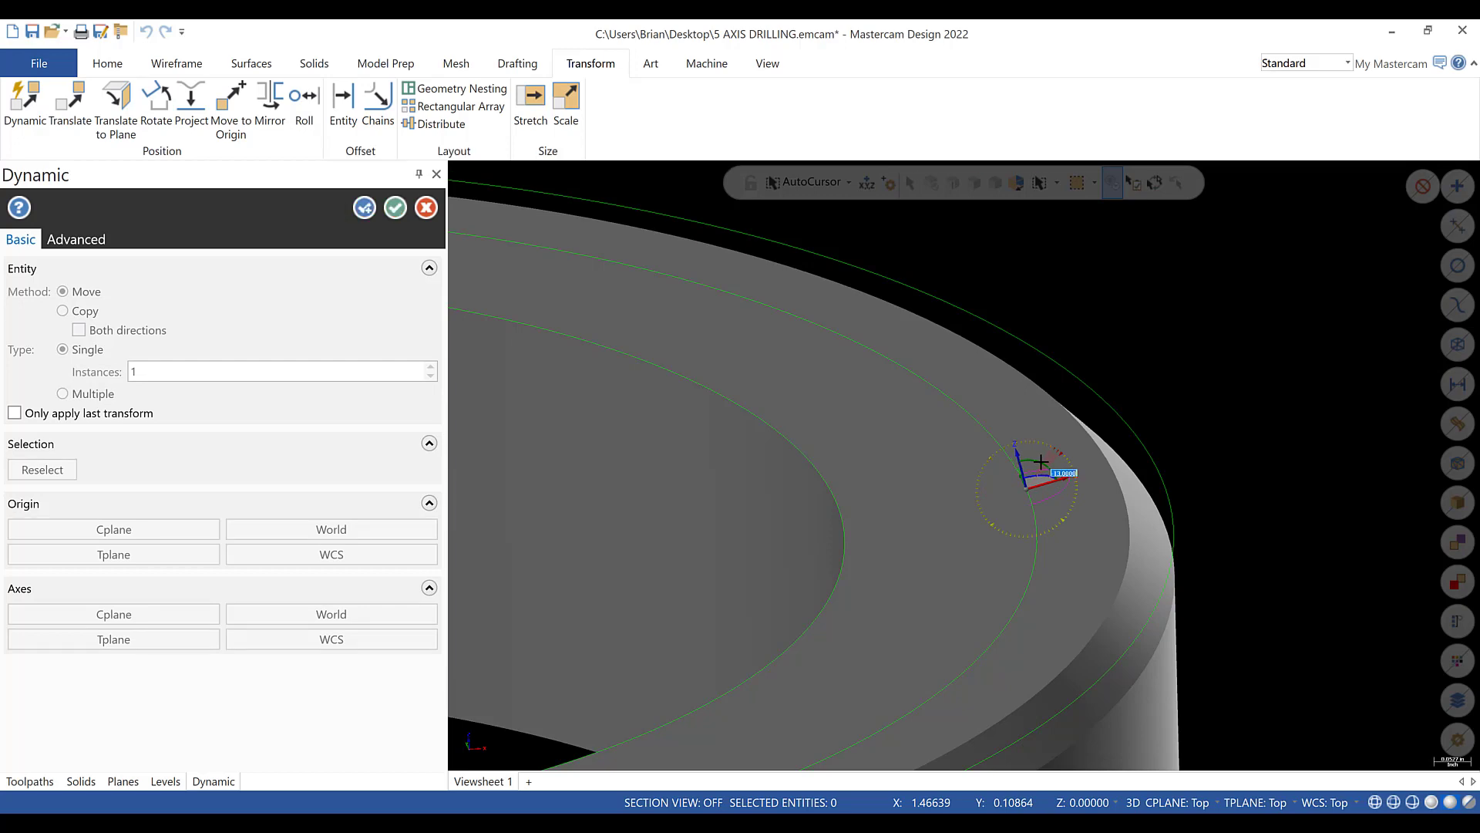
pyautogui.click(394, 207)
# - Clear the transform result colours from the tilted 0.125 circle
pyautogui.moveTo(1184, 582); pyautogui.dragTo(1041, 544, button='middle')
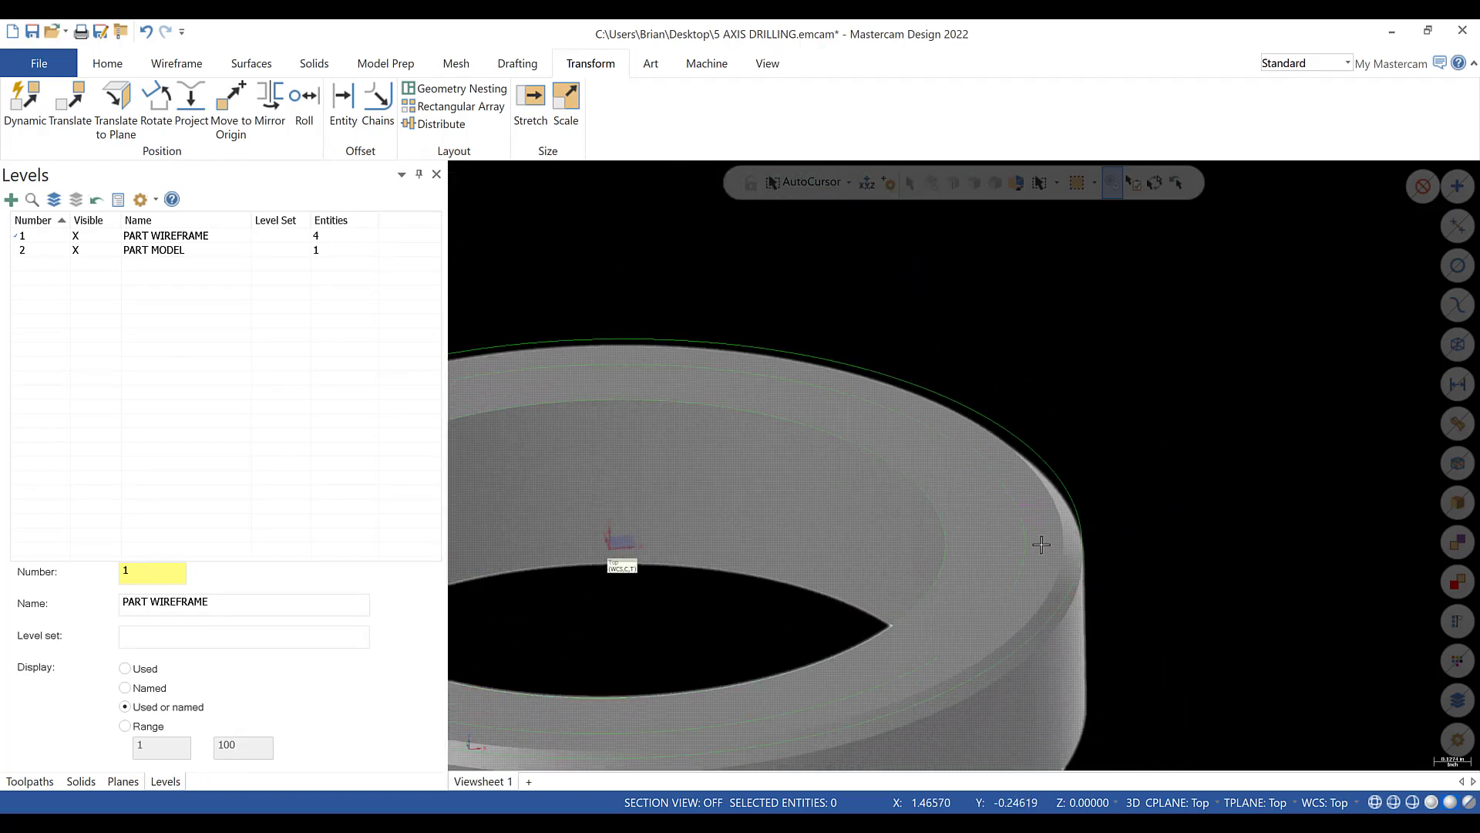
pyautogui.scroll(-3, 1041, 544)
pyautogui.rightClick(1054, 415)
pyautogui.click(1137, 401)
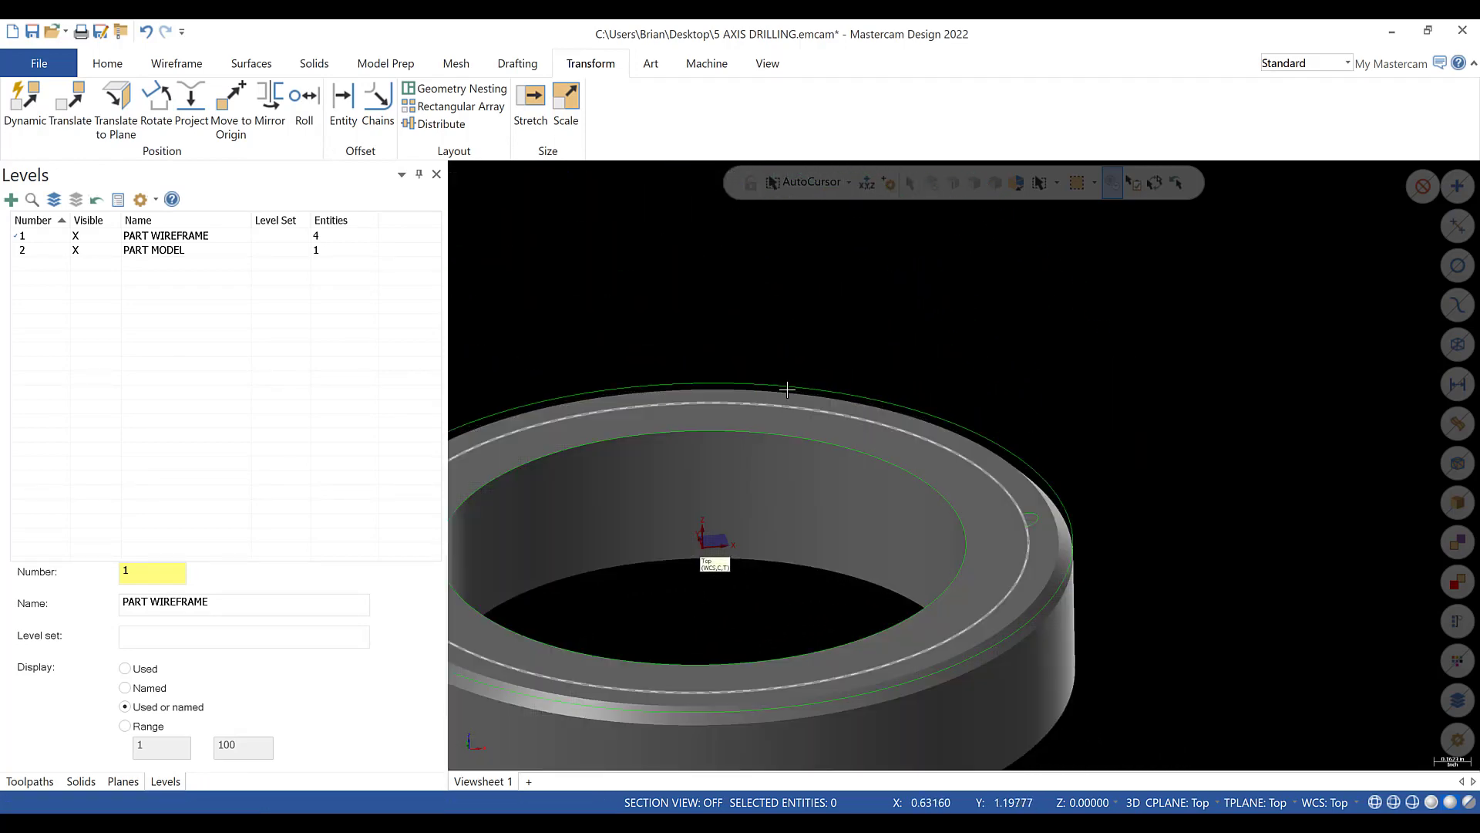
# - Rotate-copy the tilted 0.125 circle about the origin with 3 instances at 90 degrees between, and clear the result colours
pyautogui.click(162, 100)
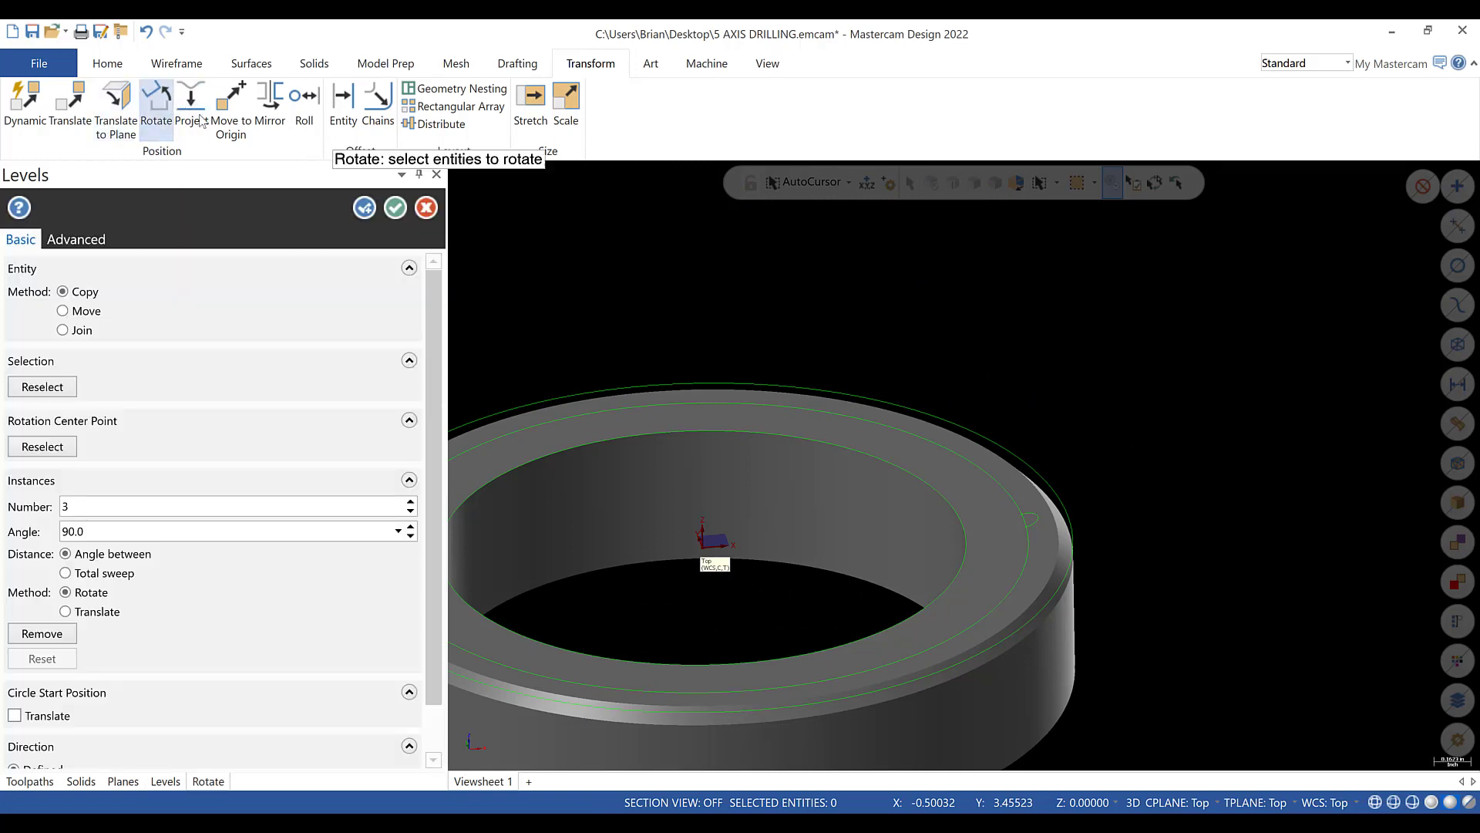
pyautogui.click(1028, 519)
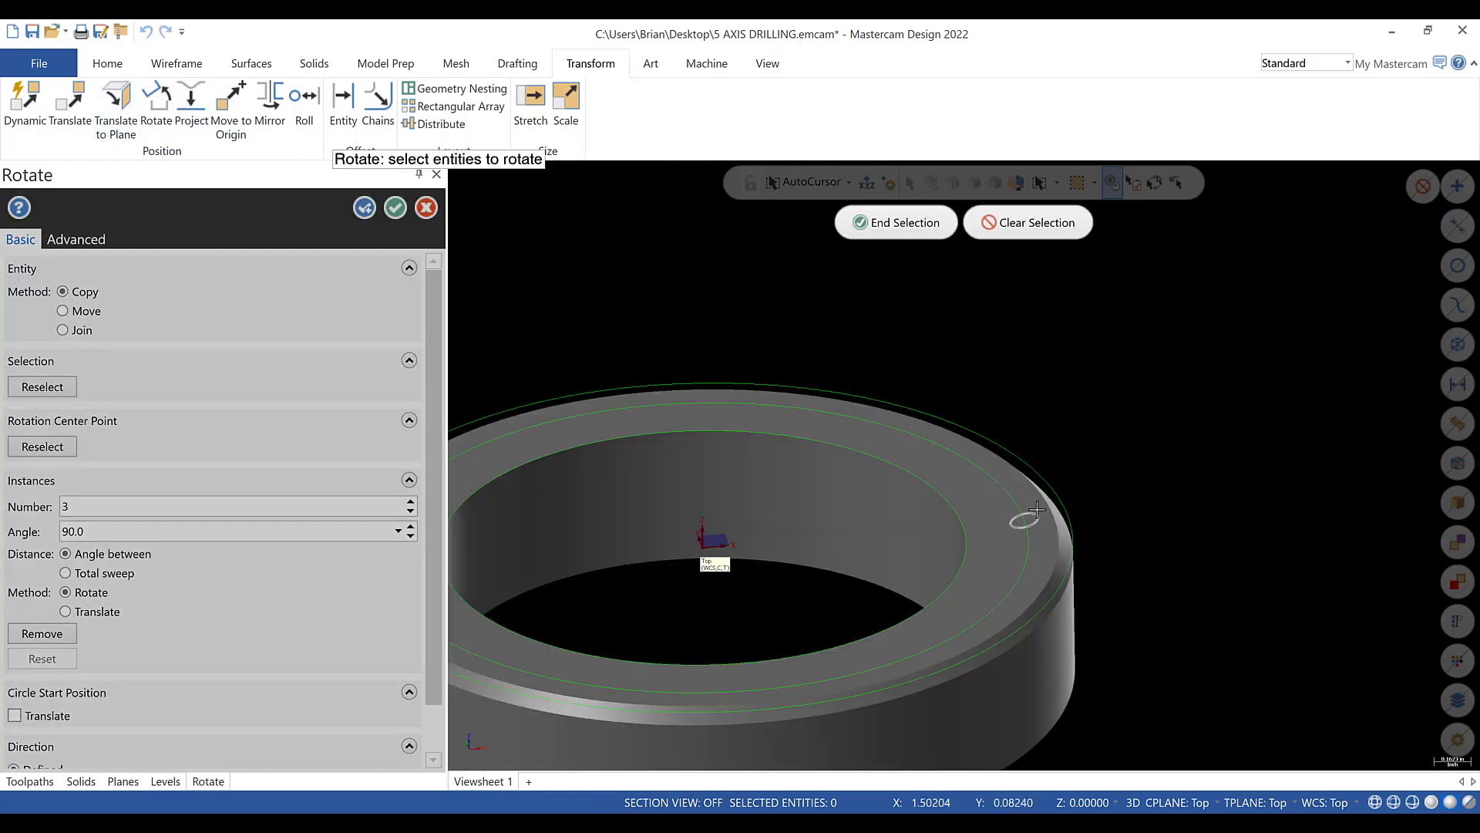
pyautogui.click(892, 236)
pyautogui.scroll(-5, 777, 446)
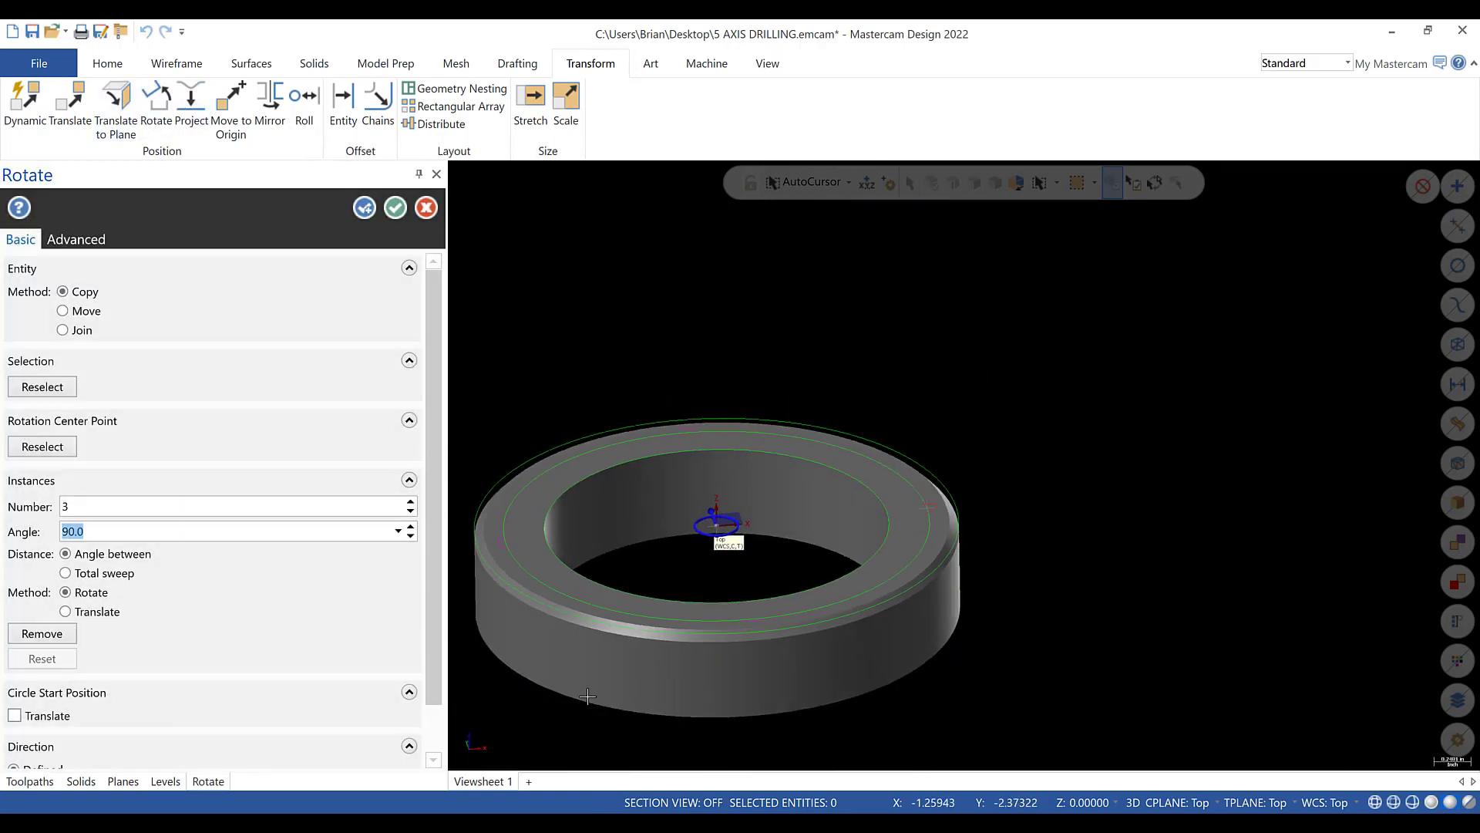
pyautogui.scroll(6, 493, 643)
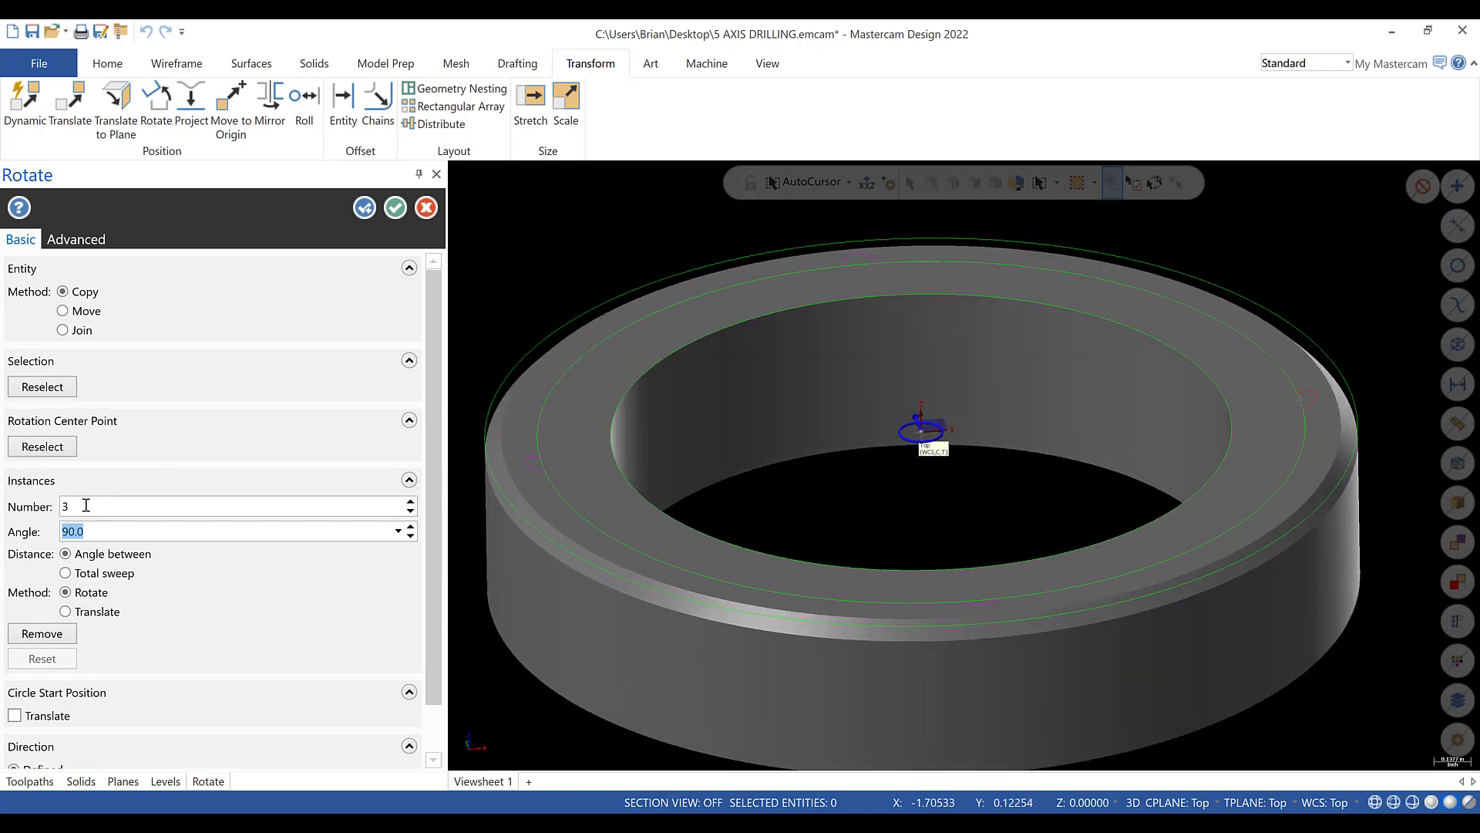
pyautogui.click(86, 505)
pyautogui.click(91, 532)
pyautogui.click(393, 209)
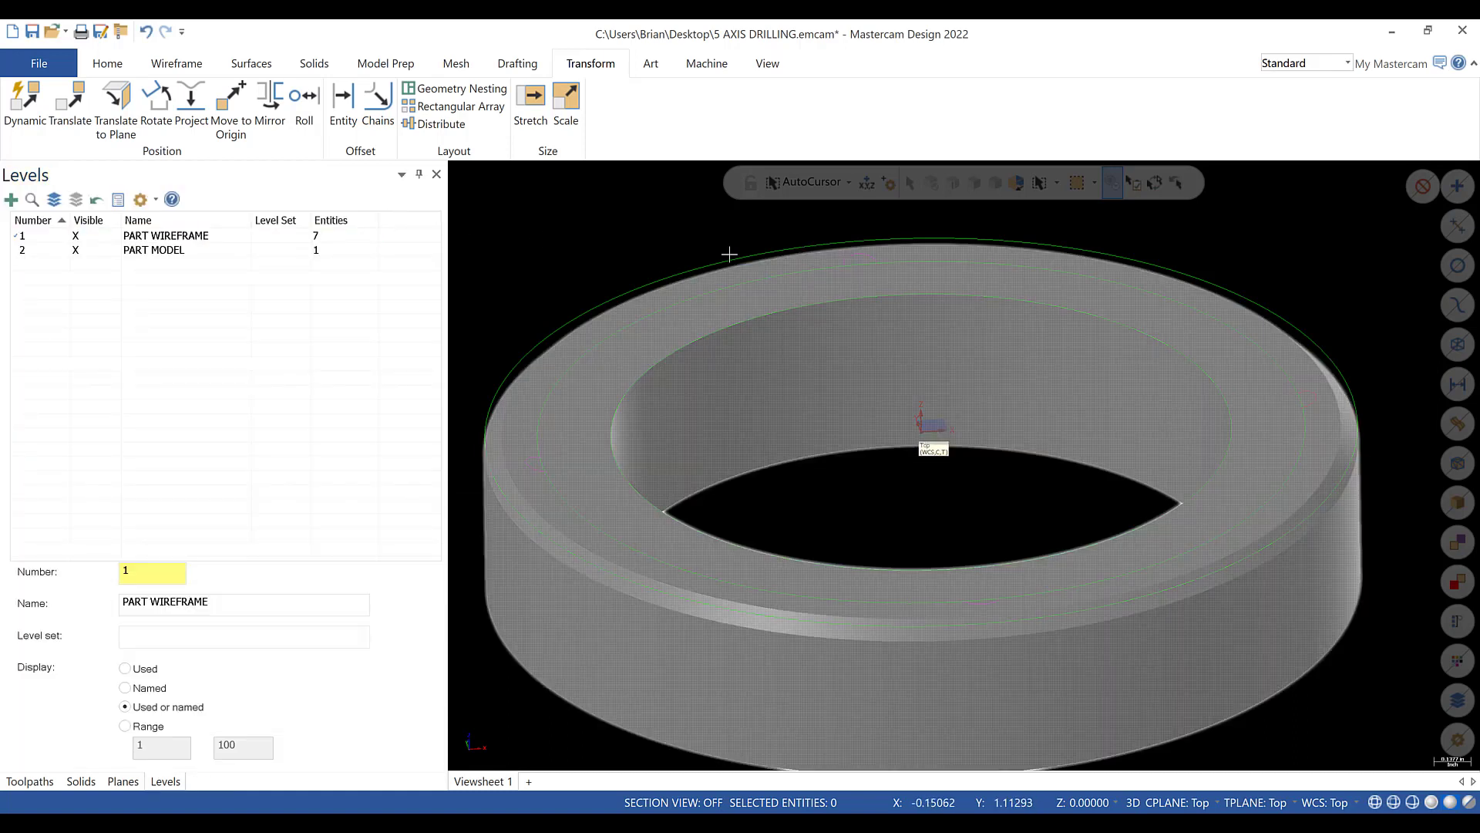
pyautogui.rightClick(605, 207)
pyautogui.click(676, 194)
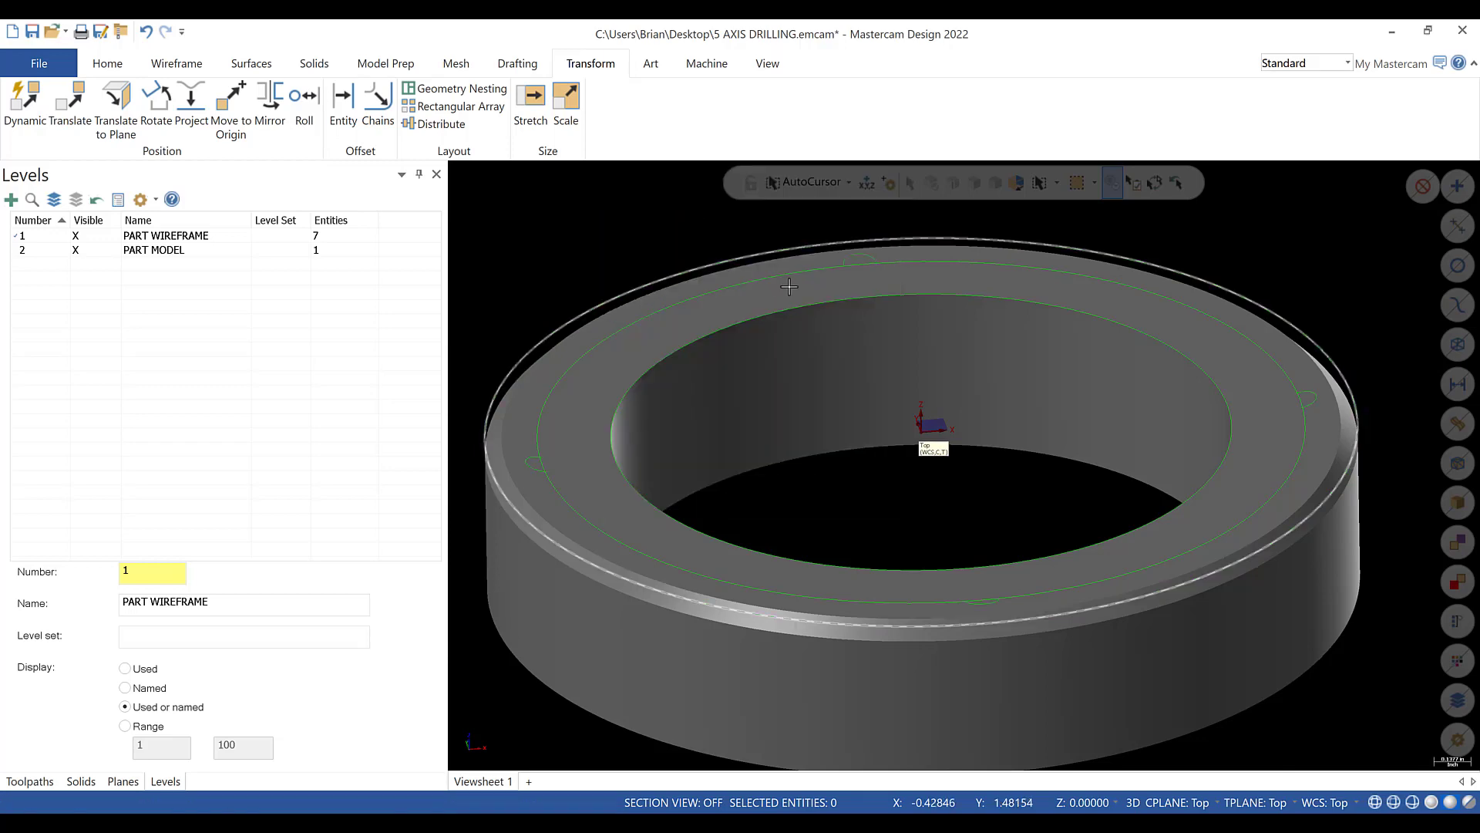
# - Begin a solid Extrude using the four tilted 0.125 circles around the ring as its chains
pyautogui.moveTo(876, 337); pyautogui.dragTo(884, 348, button='middle')
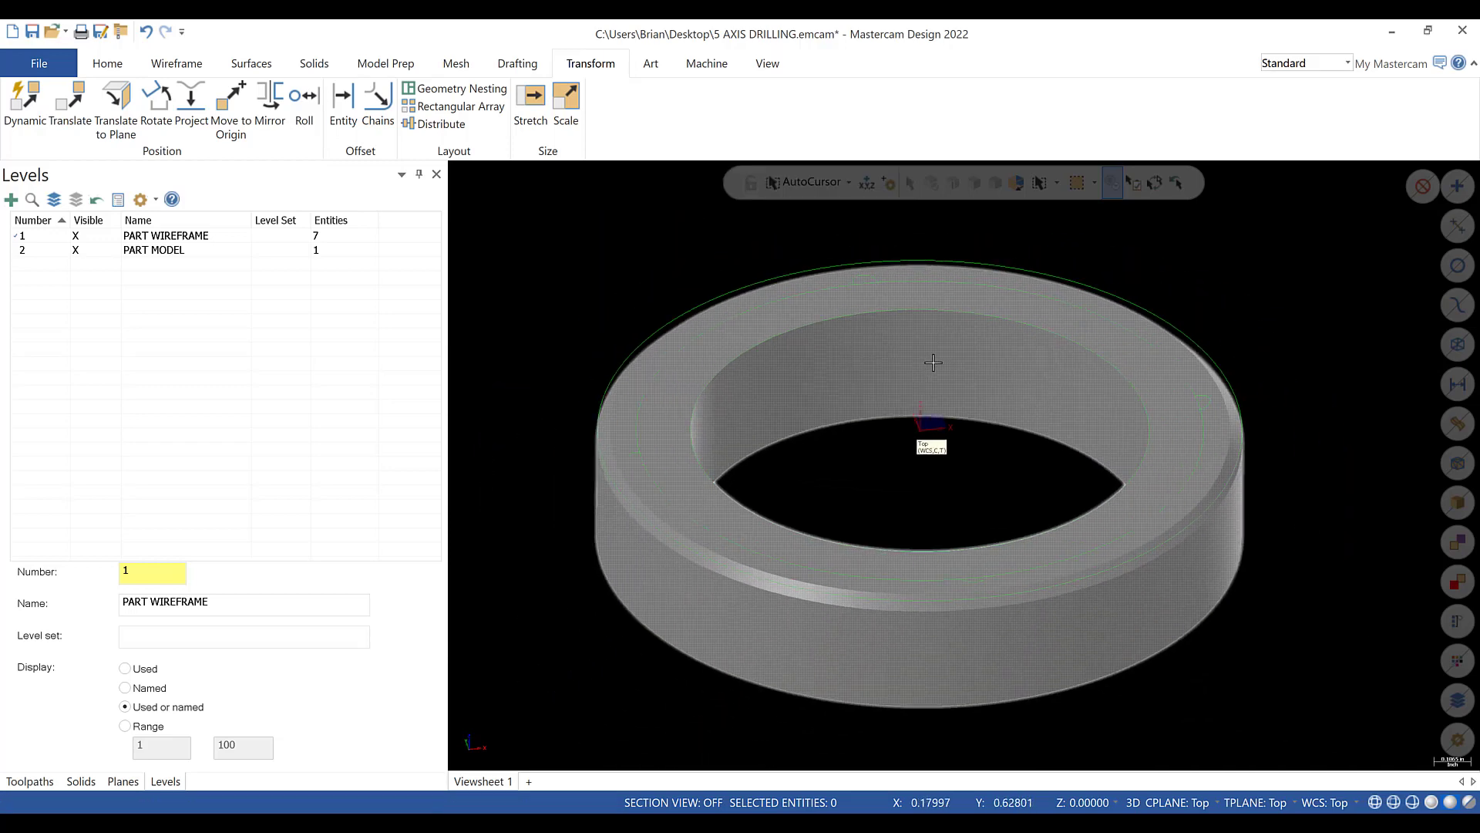
pyautogui.scroll(1, 934, 361)
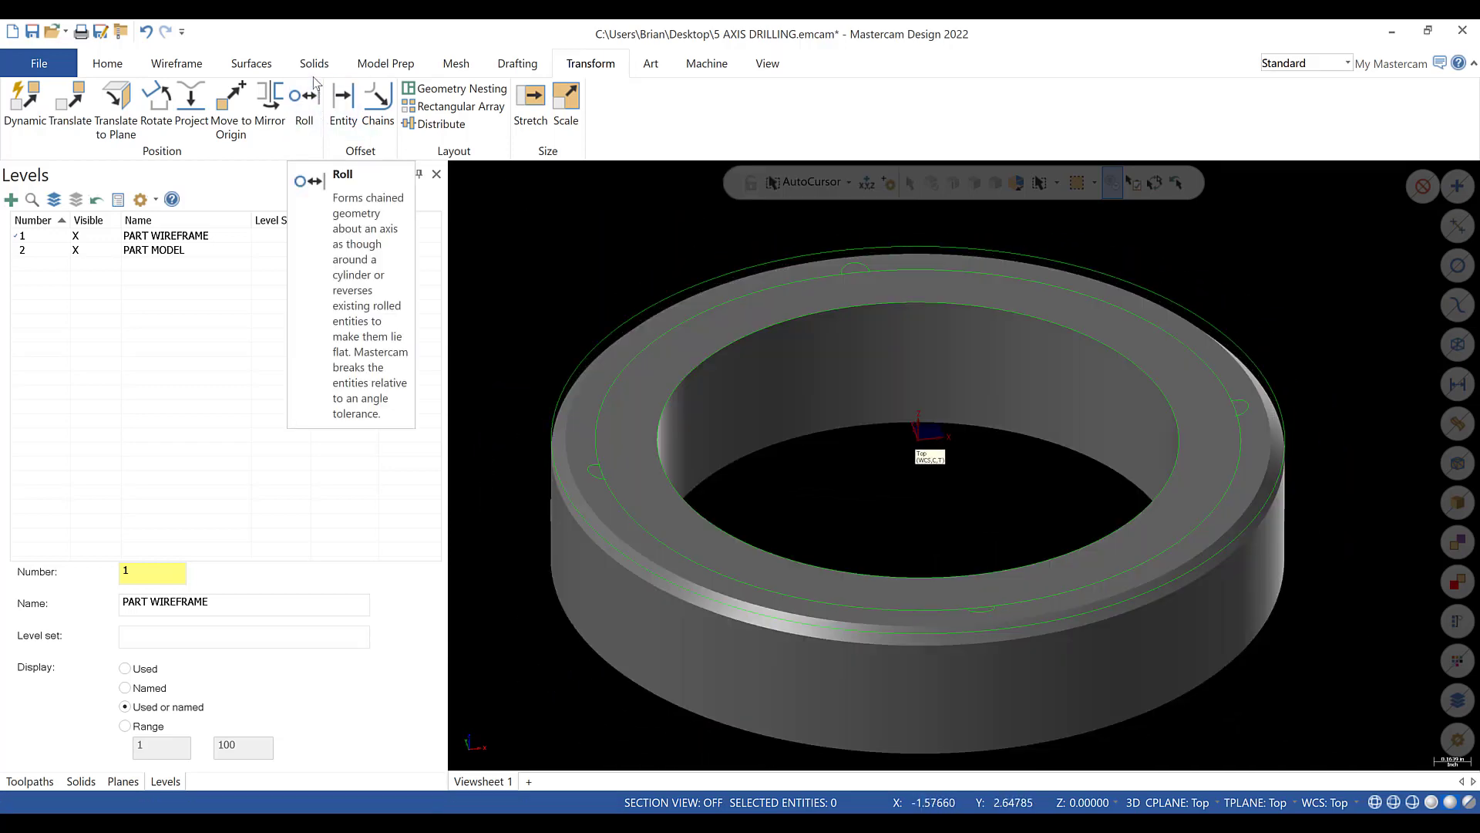
pyautogui.click(313, 65)
pyautogui.click(157, 108)
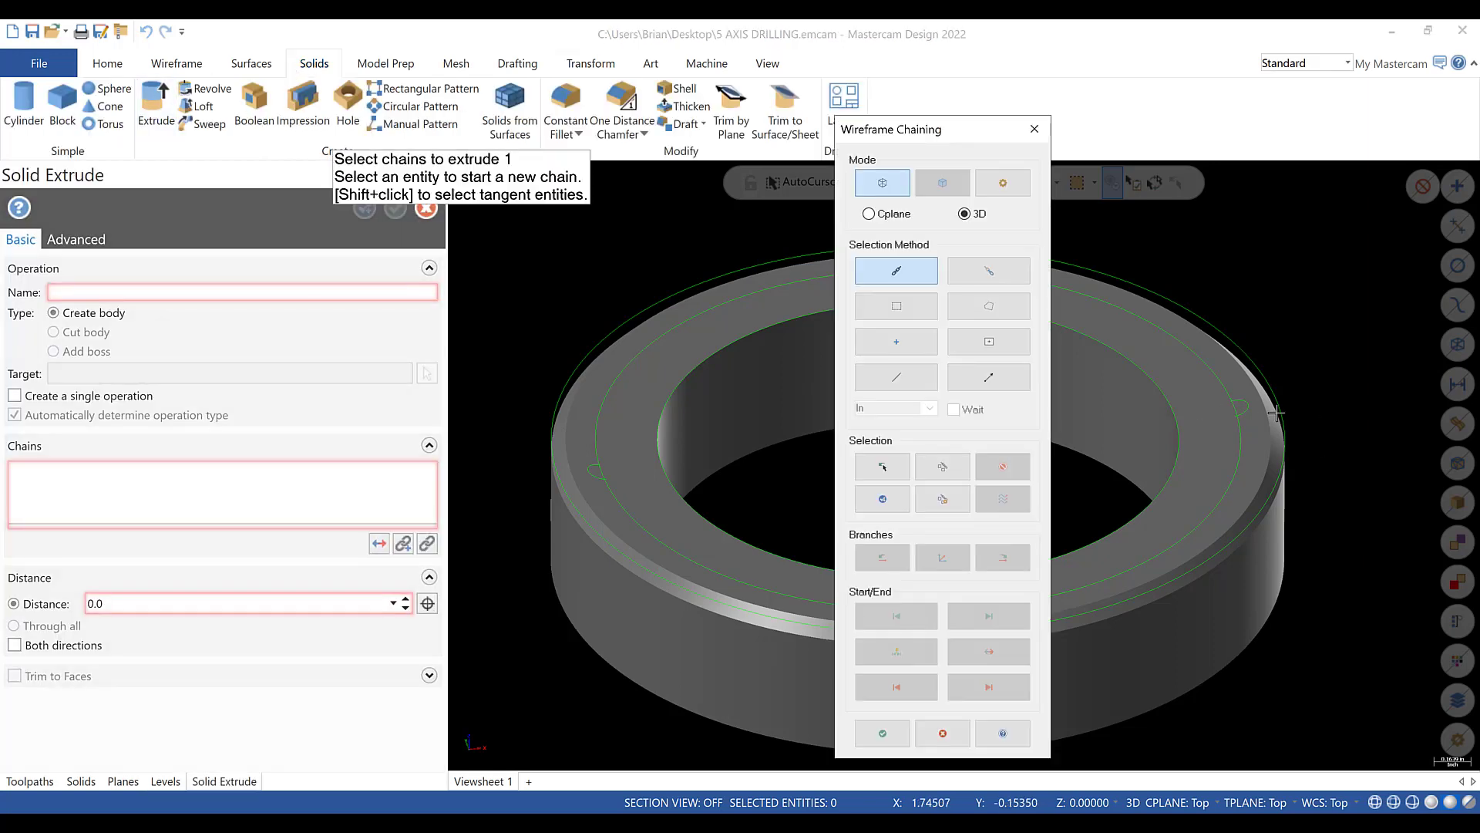
pyautogui.moveTo(947, 130); pyautogui.dragTo(1221, 117)
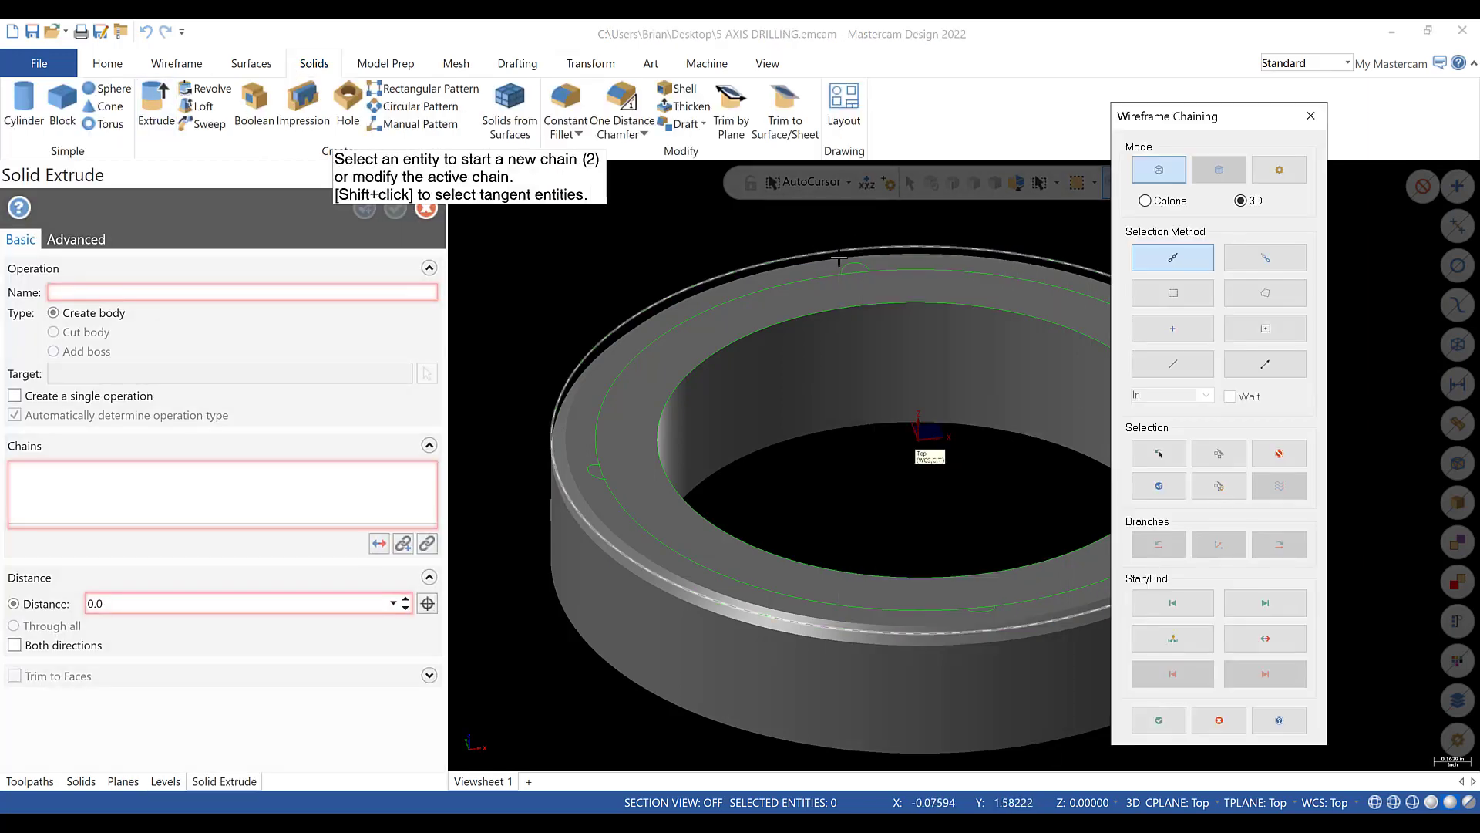
pyautogui.click(596, 473)
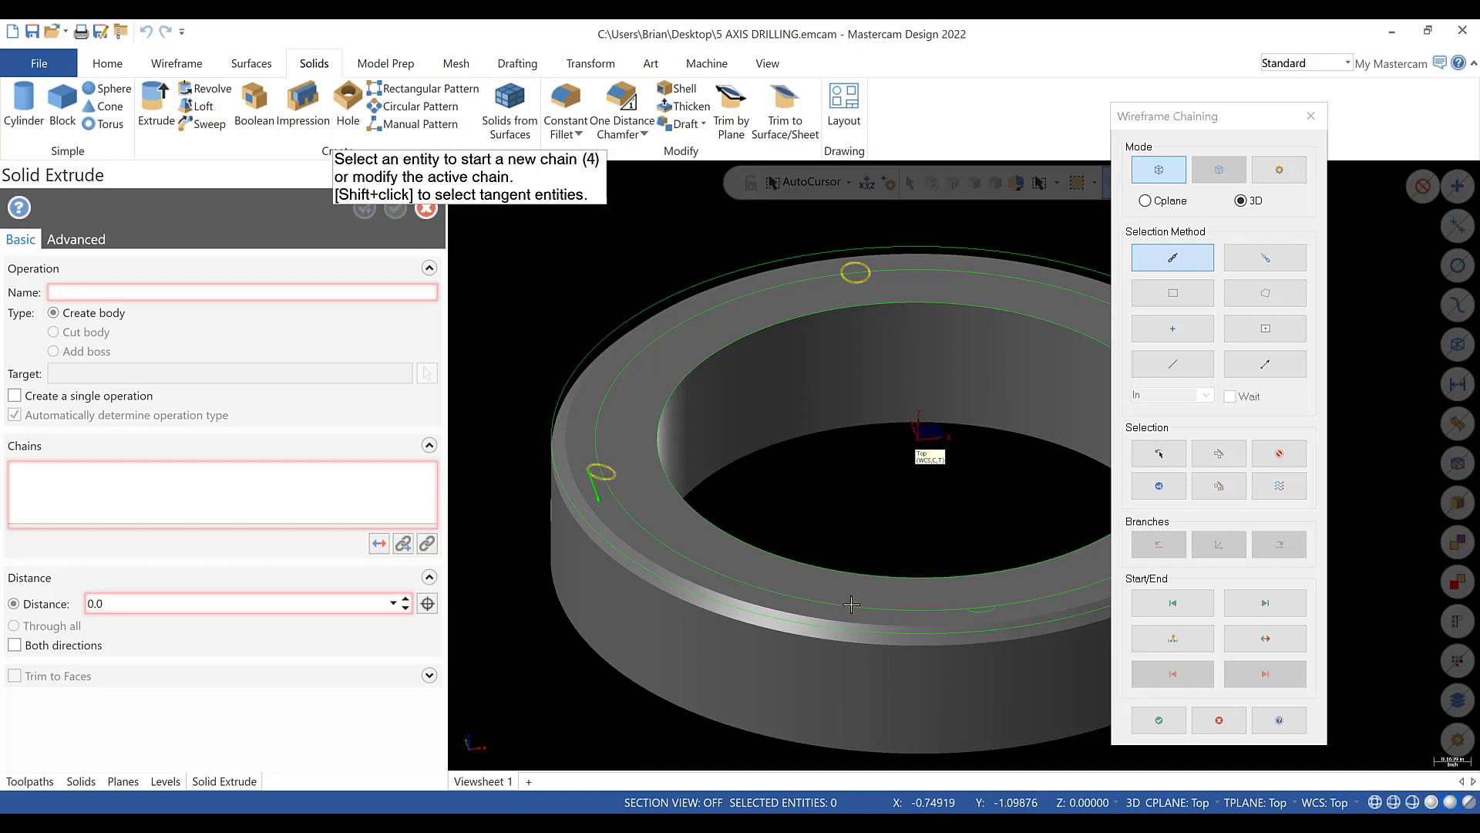
pyautogui.click(979, 609)
pyautogui.click(1158, 720)
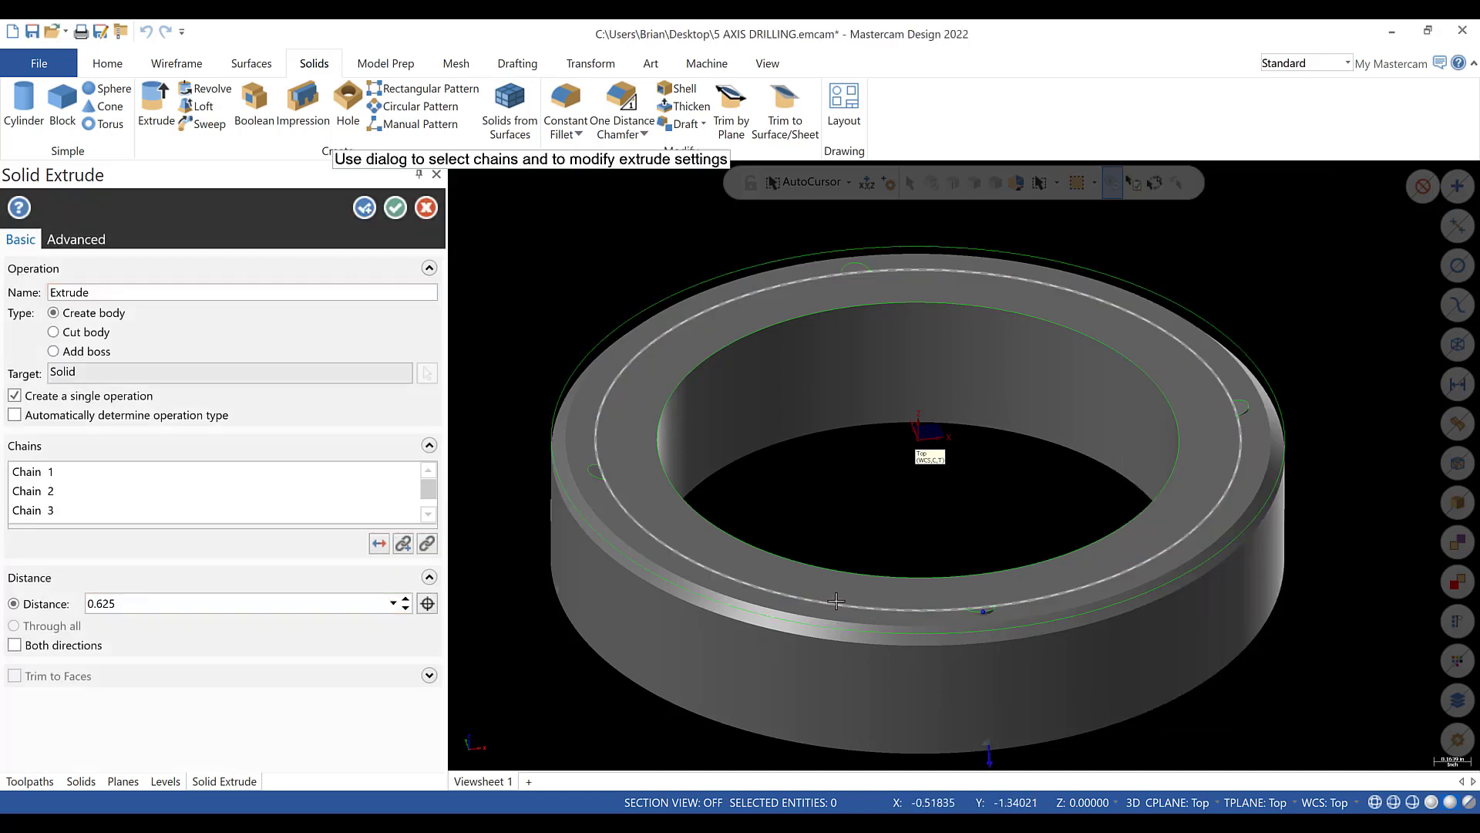
# - Check the hole depth on the PDF drawing and set the extrude to Cut body, both directions, with a distance of 0.5
pyautogui.doubleClick(145, 606)
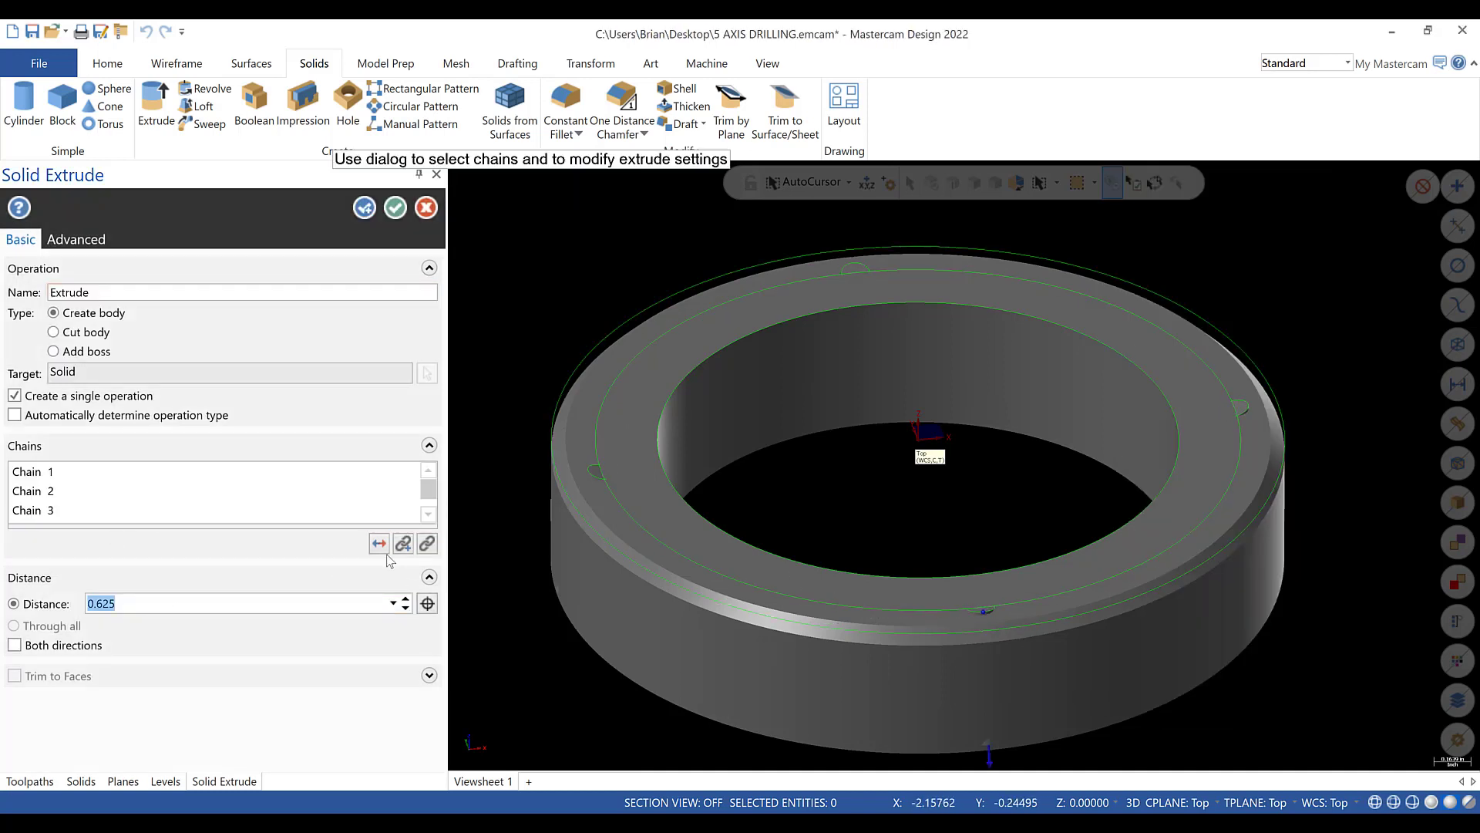
pyautogui.click(53, 332)
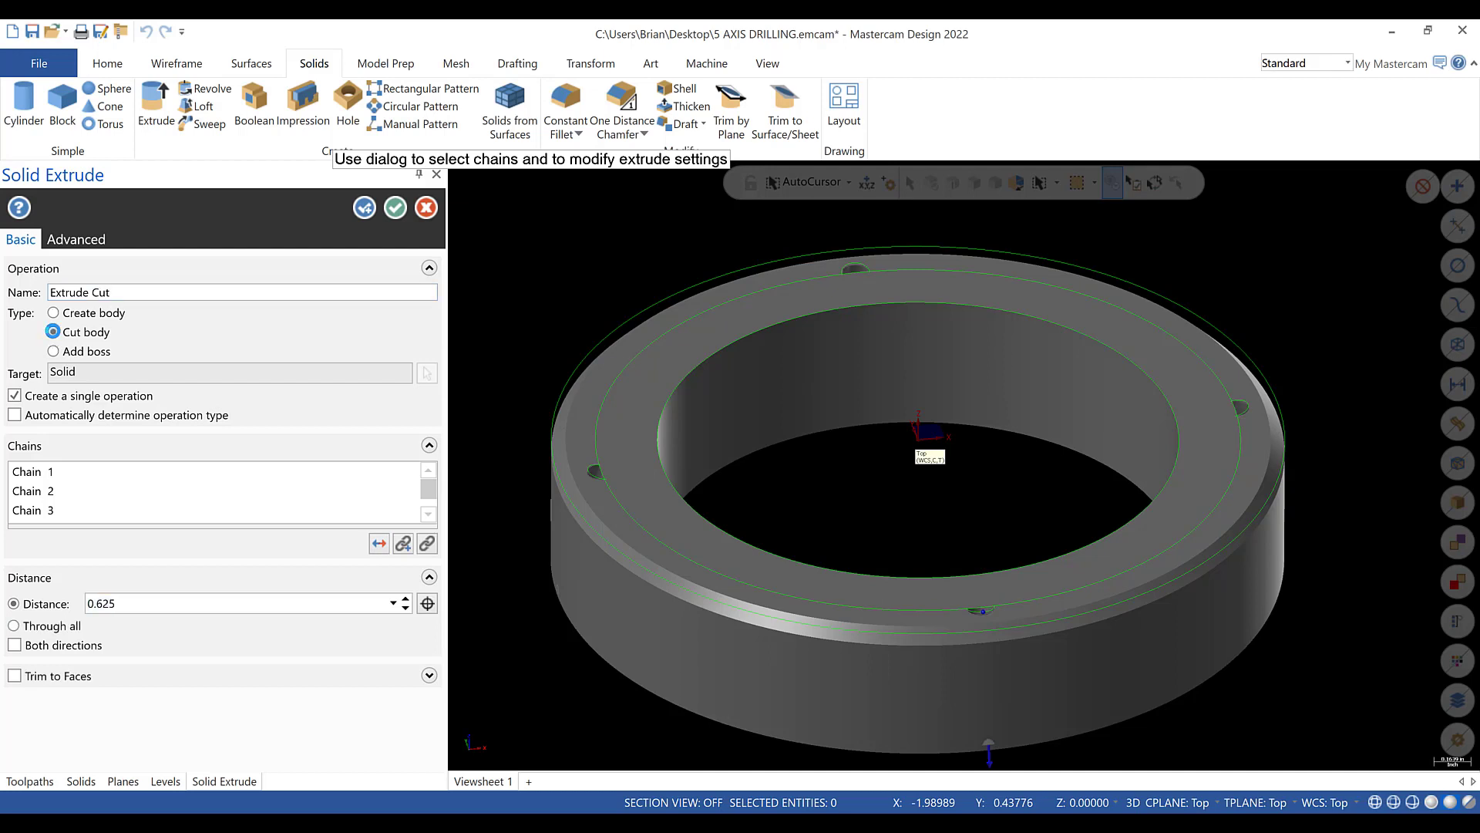
pyautogui.click(14, 646)
pyautogui.scroll(2, 529, 489)
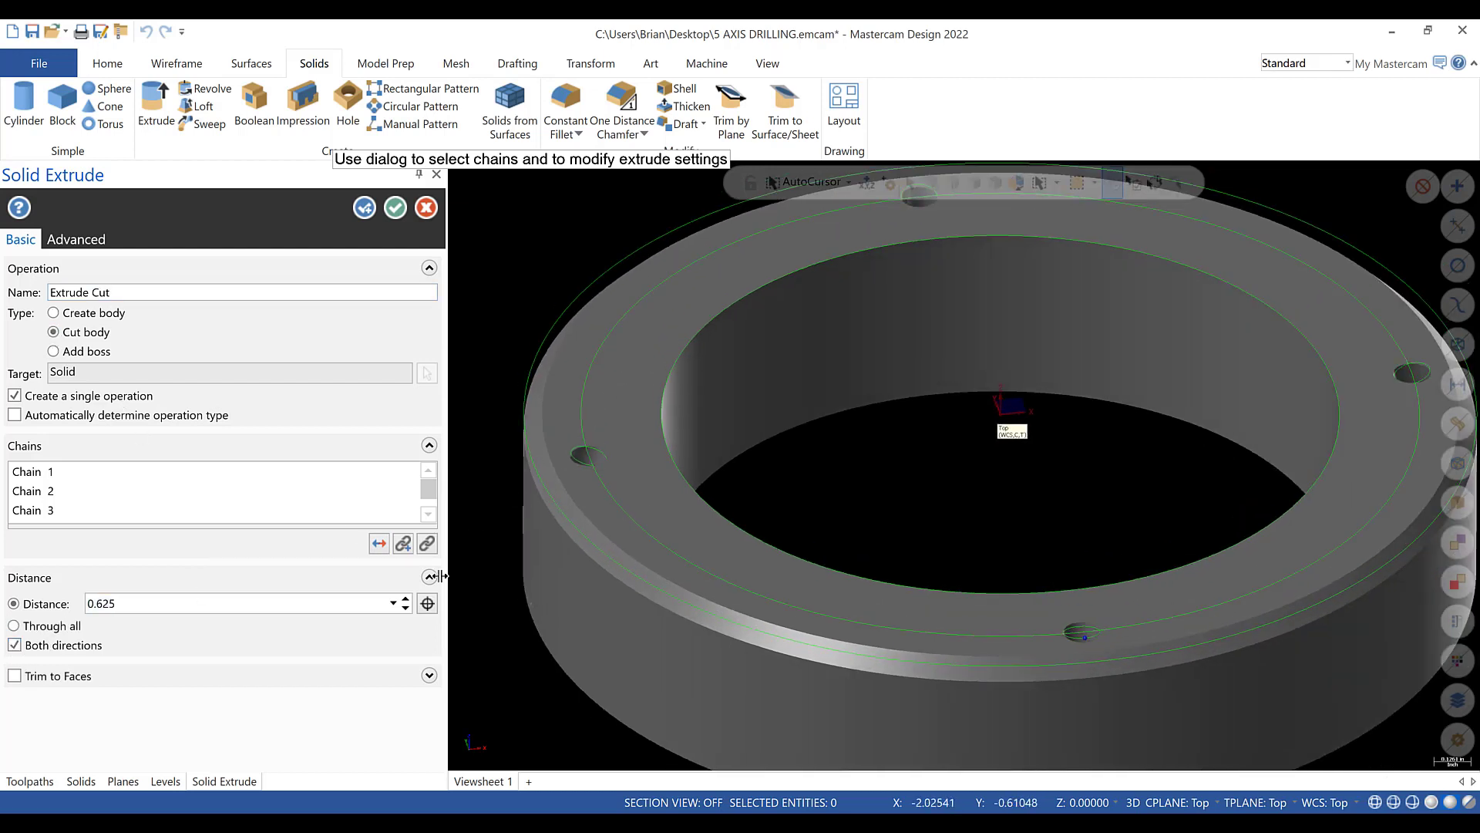
pyautogui.hotkey('alt', 'Tab')
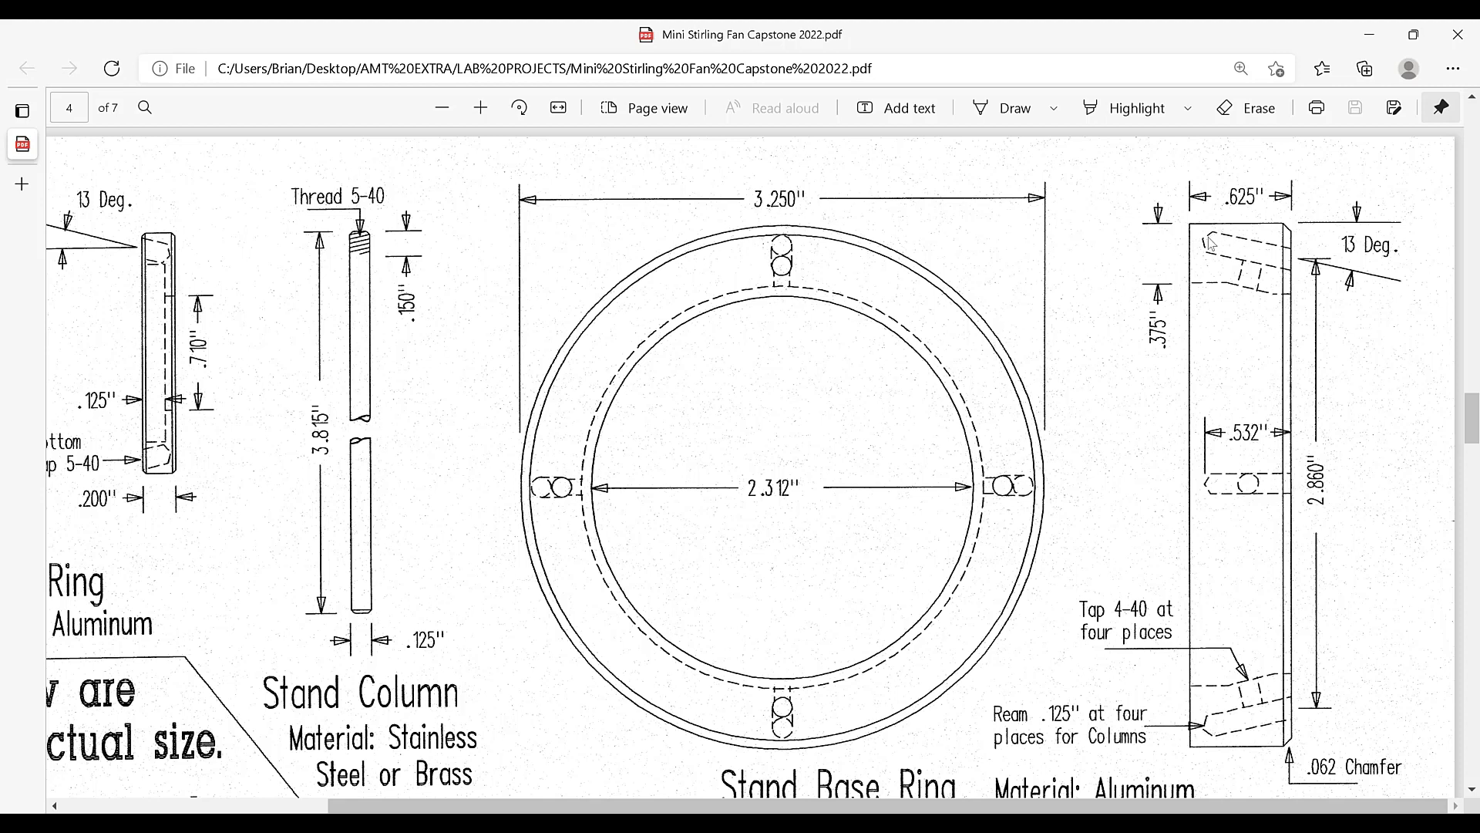
pyautogui.hotkey('alt', 'Tab')
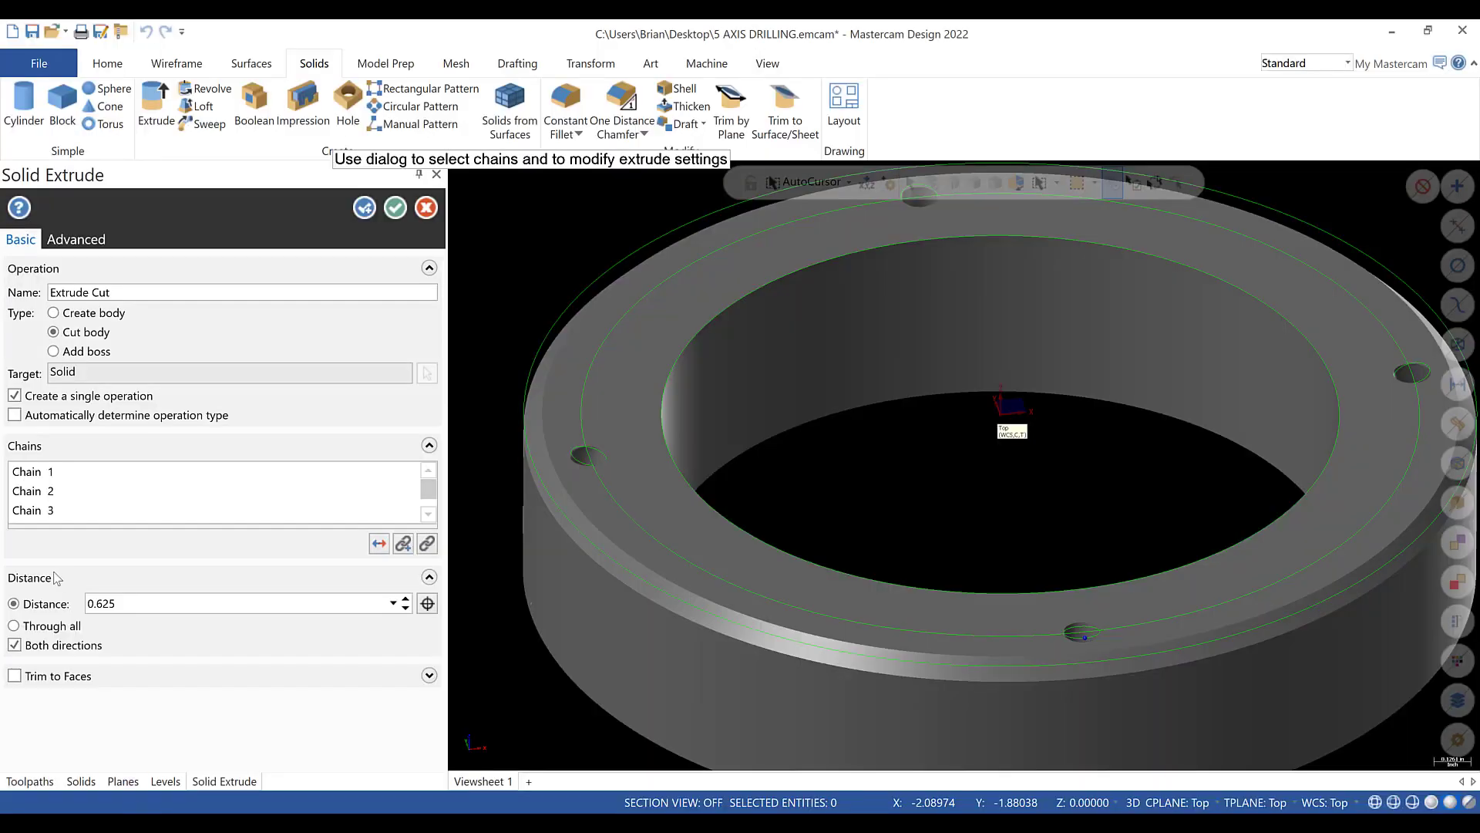
pyautogui.doubleClick(149, 606)
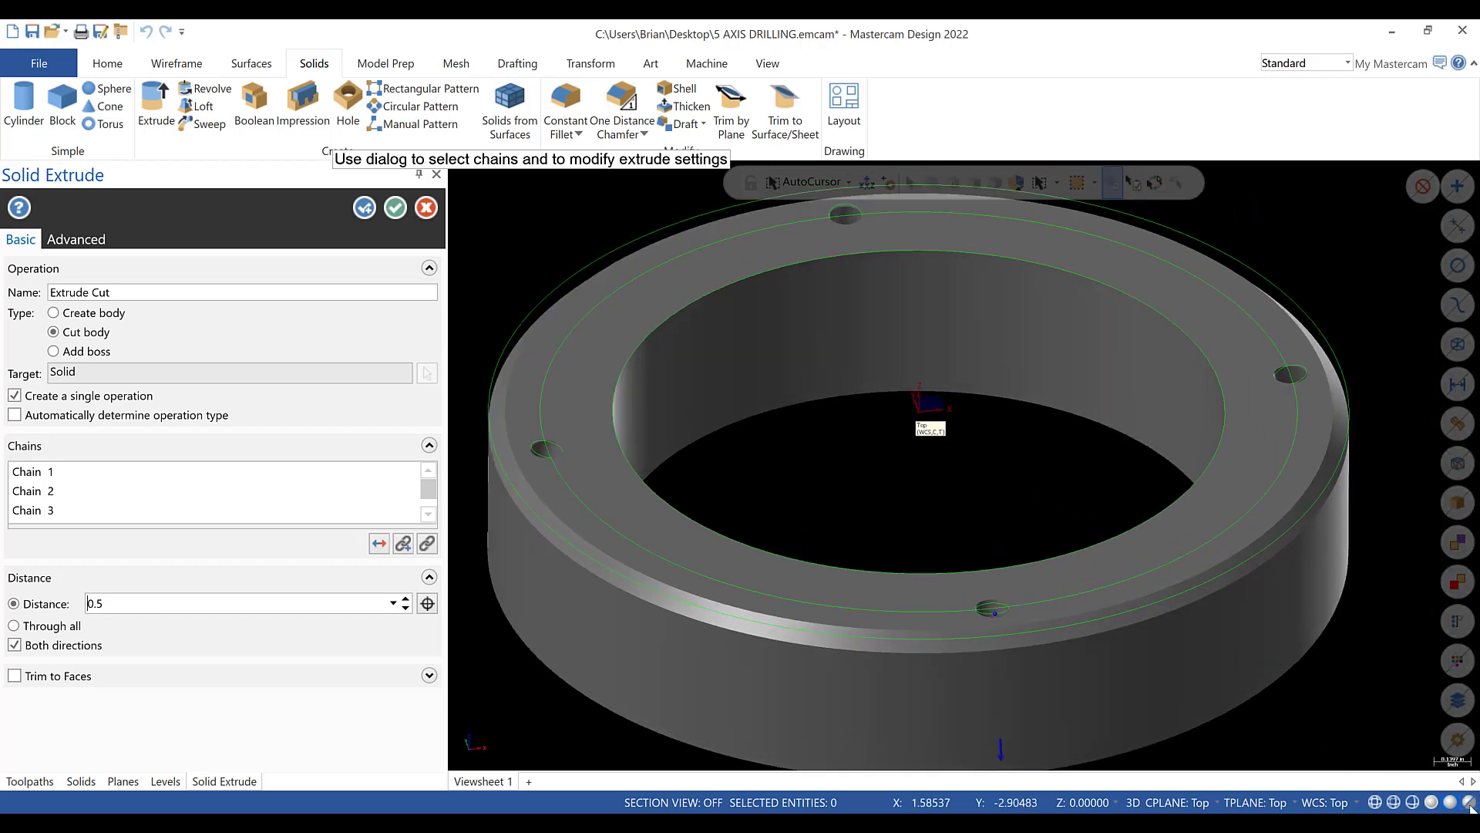
# - Make the ring translucent, inspect the tilted holes' depth and wall clearance, and accept the extrude cut
pyautogui.click(1469, 803)
pyautogui.moveTo(1419, 370); pyautogui.dragTo(1420, 547, button='middle')
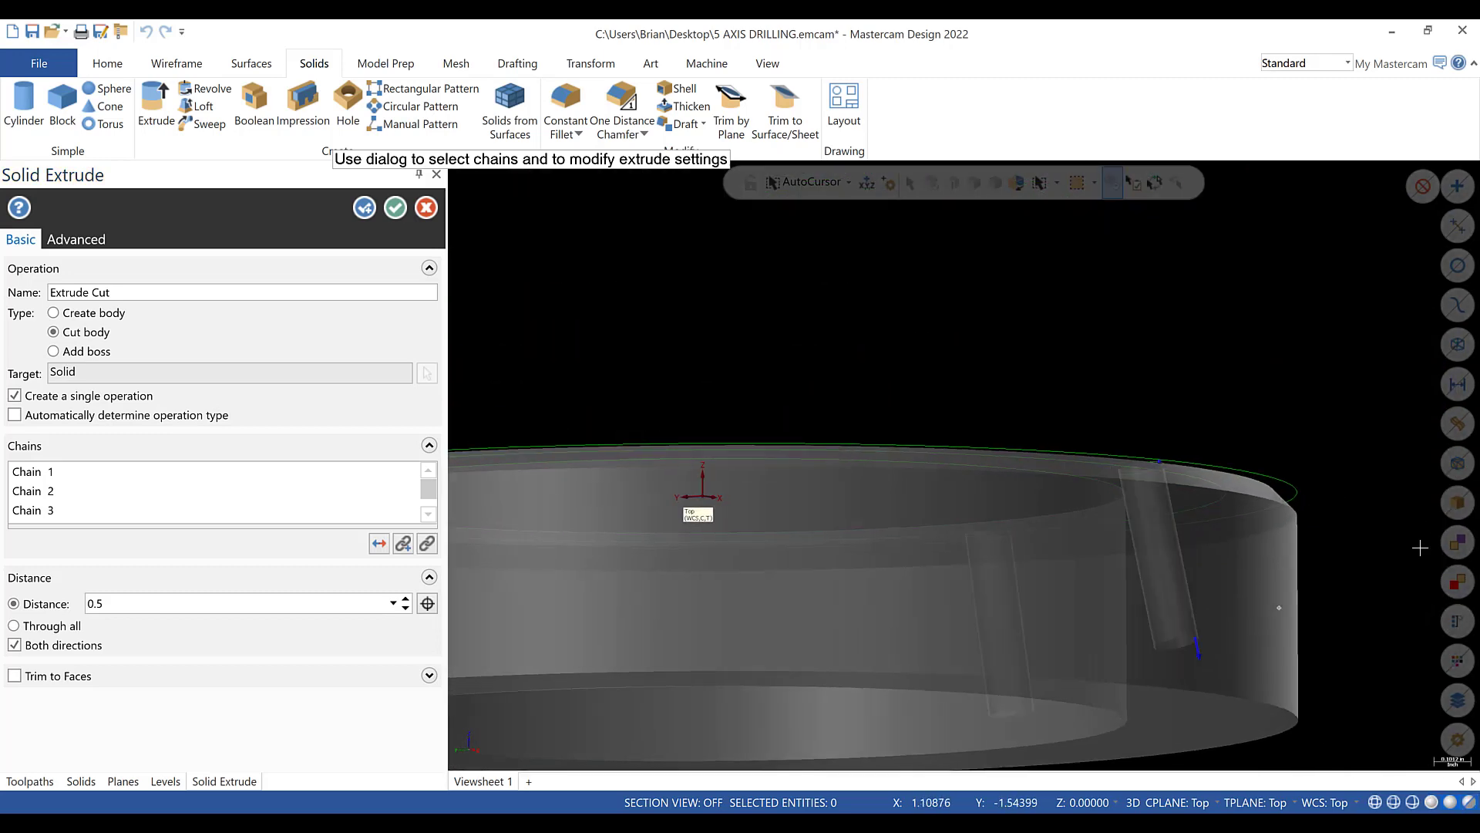
pyautogui.scroll(-2, 1420, 547)
pyautogui.scroll(5, 1404, 612)
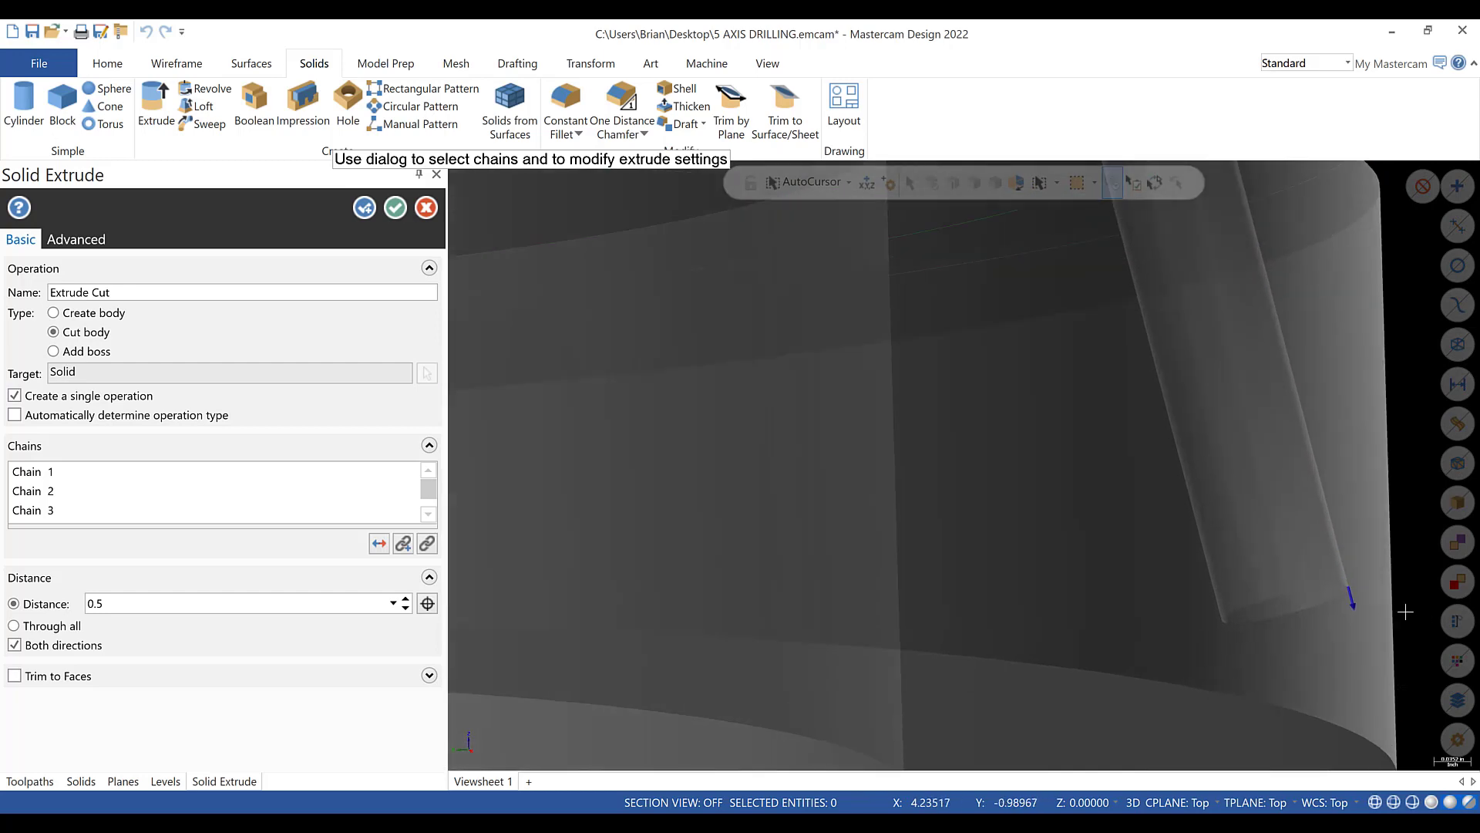
pyautogui.moveTo(1405, 611); pyautogui.dragTo(1407, 572, button='middle')
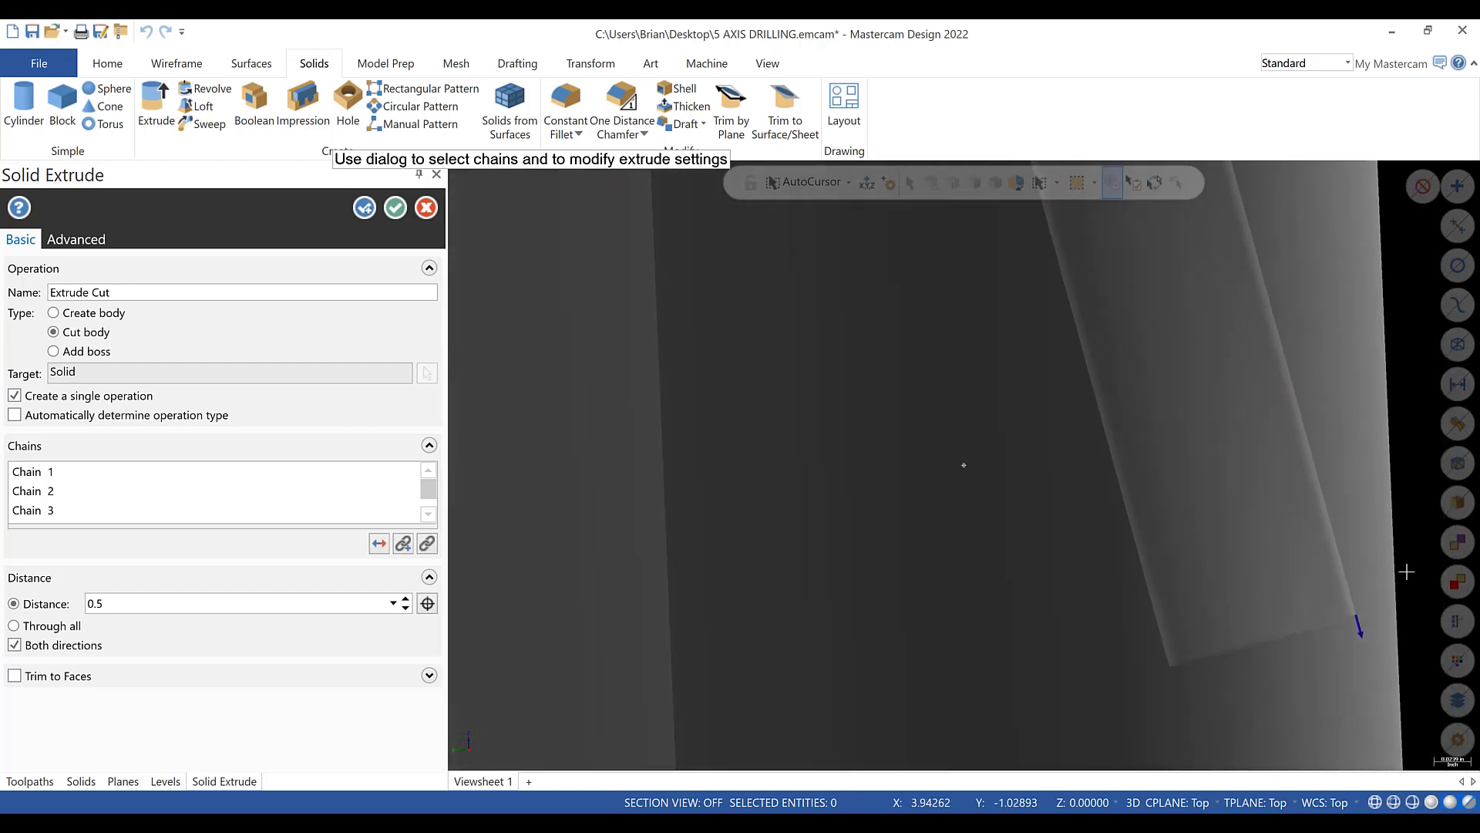
pyautogui.scroll(-5, 1229, 592)
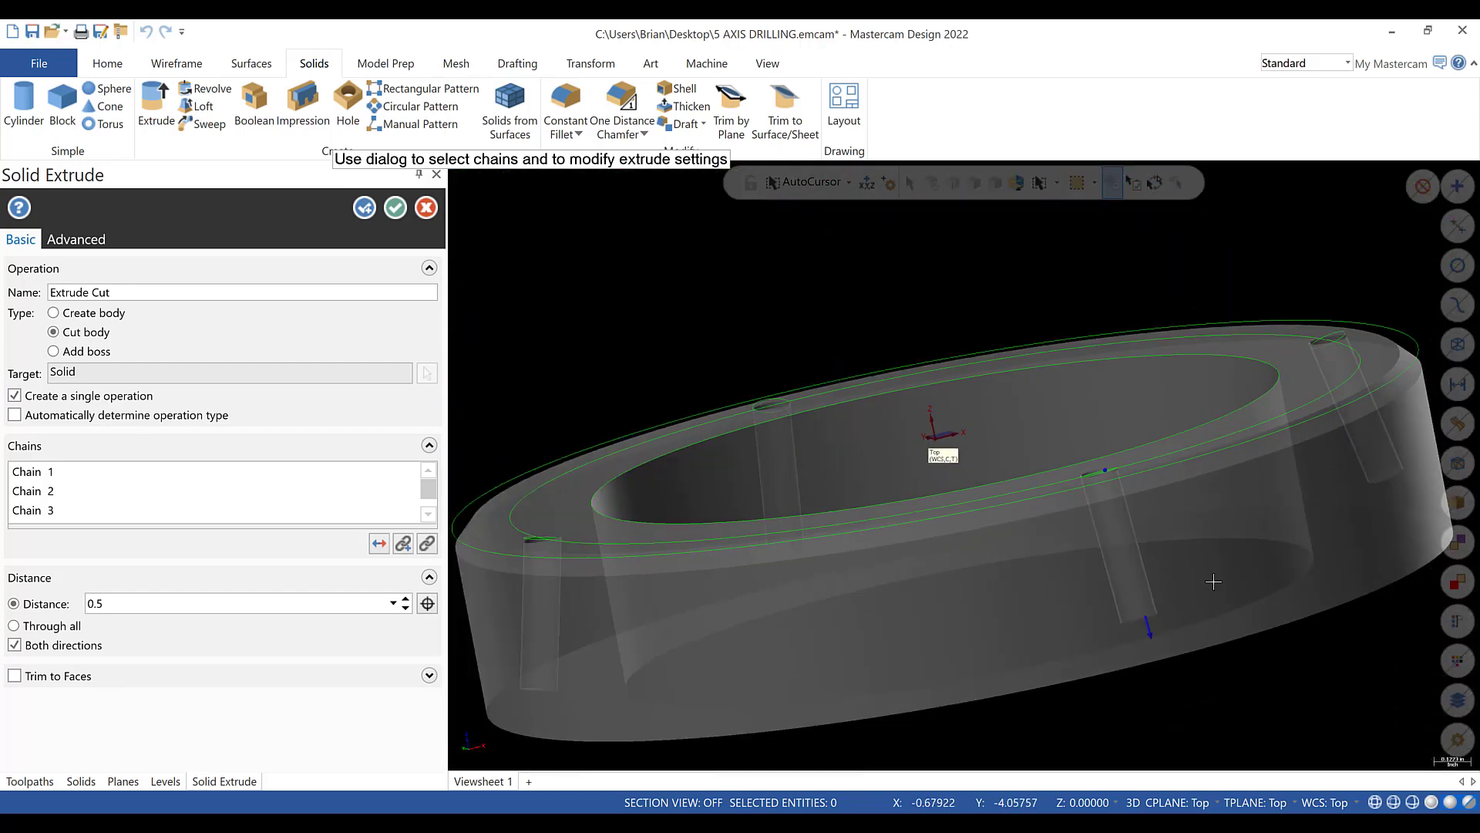
pyautogui.scroll(-2, 1214, 582)
pyautogui.moveTo(1213, 581); pyautogui.dragTo(1030, 540, button='middle')
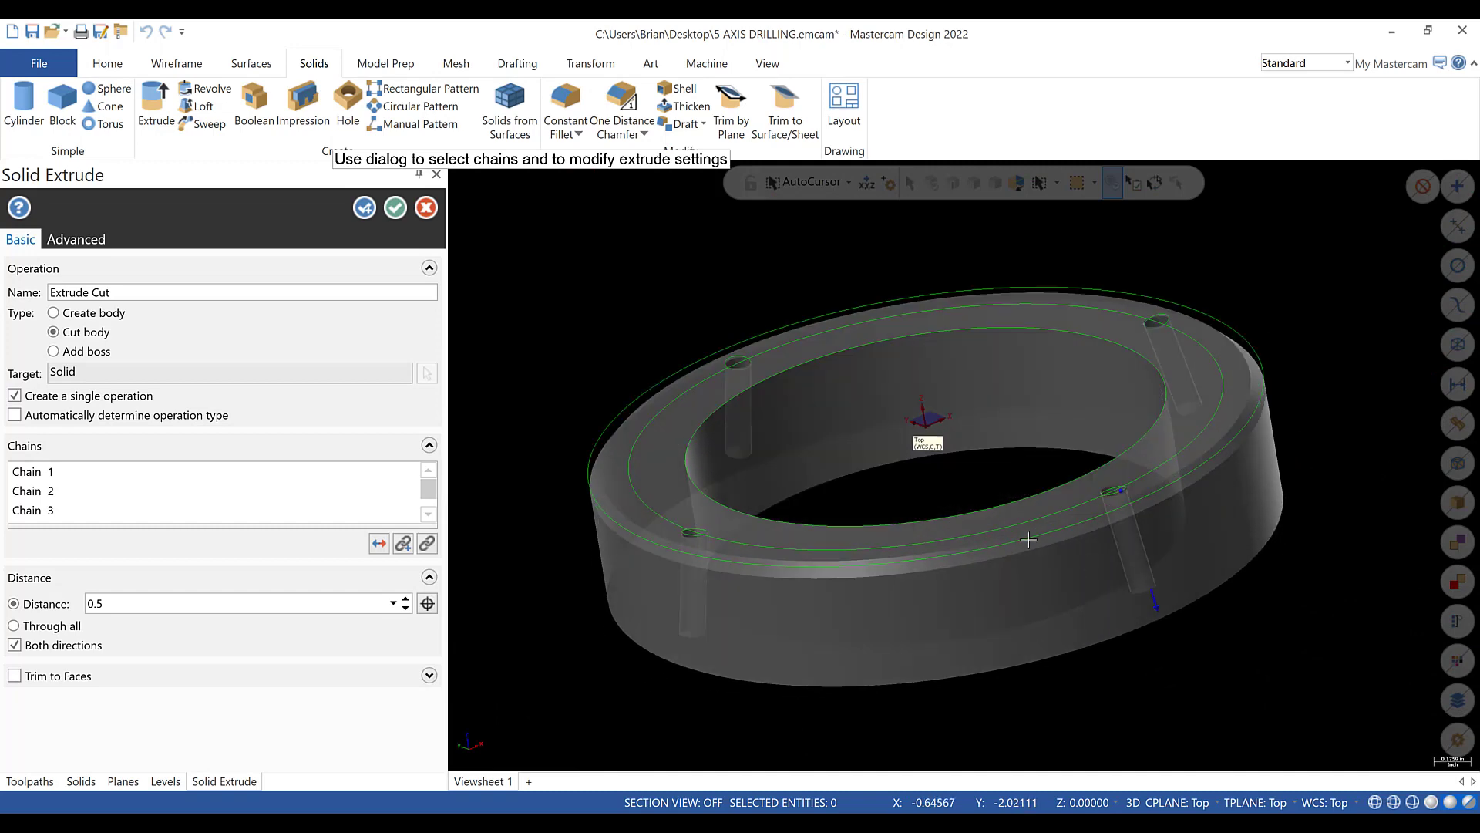
pyautogui.click(395, 208)
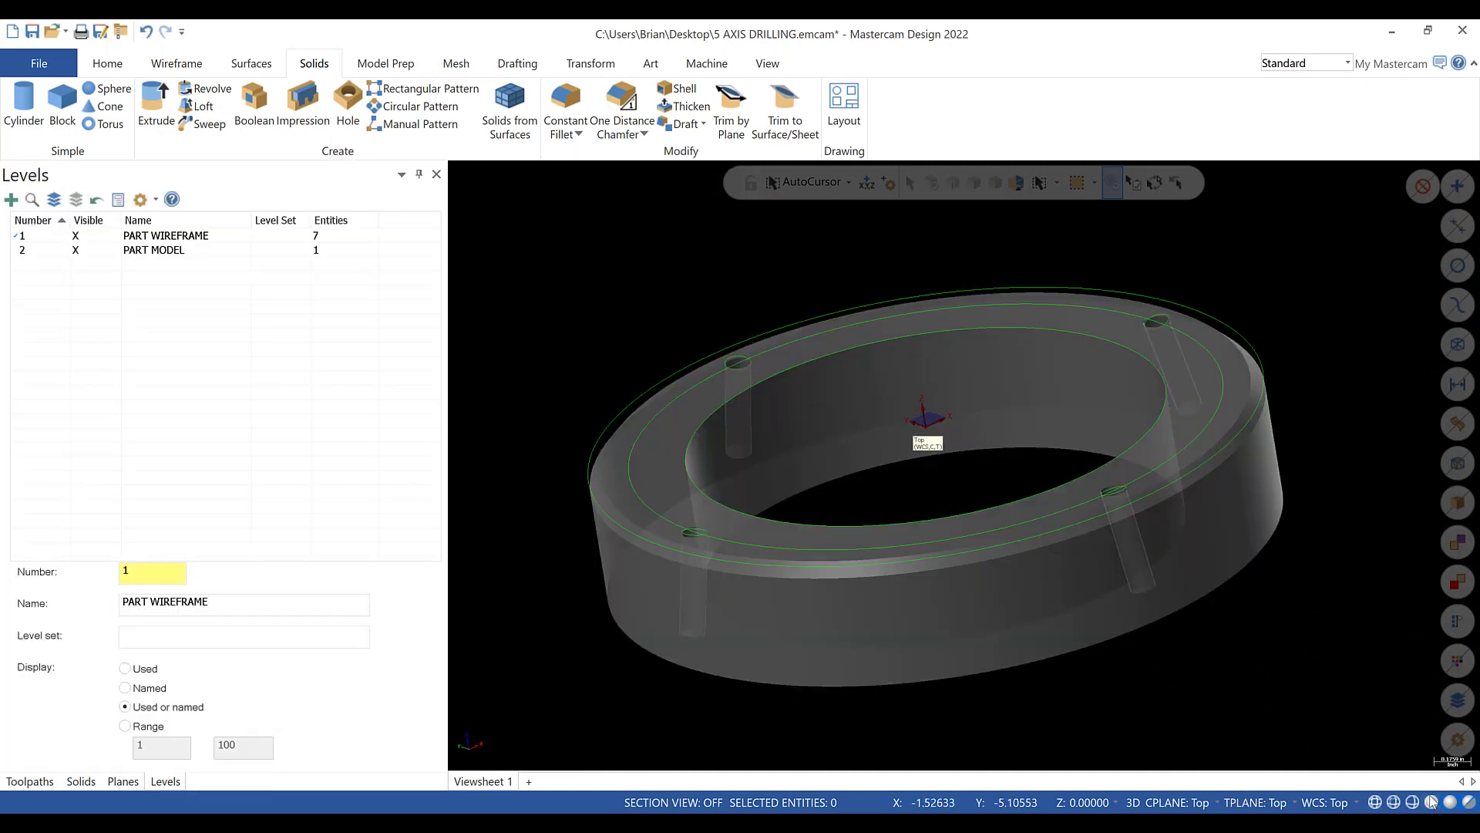
# - Return the ring to opaque shading and inspect the cut holes from above
pyautogui.click(1467, 805)
pyautogui.moveTo(979, 386); pyautogui.dragTo(898, 459, button='middle')
pyautogui.scroll(-2, 899, 459)
pyautogui.scroll(5, 866, 651)
pyautogui.moveTo(866, 650); pyautogui.dragTo(833, 551, button='middle')
# - Make PART MODEL the active level and hide the PART WIREFRAME level
pyautogui.click(75, 240)
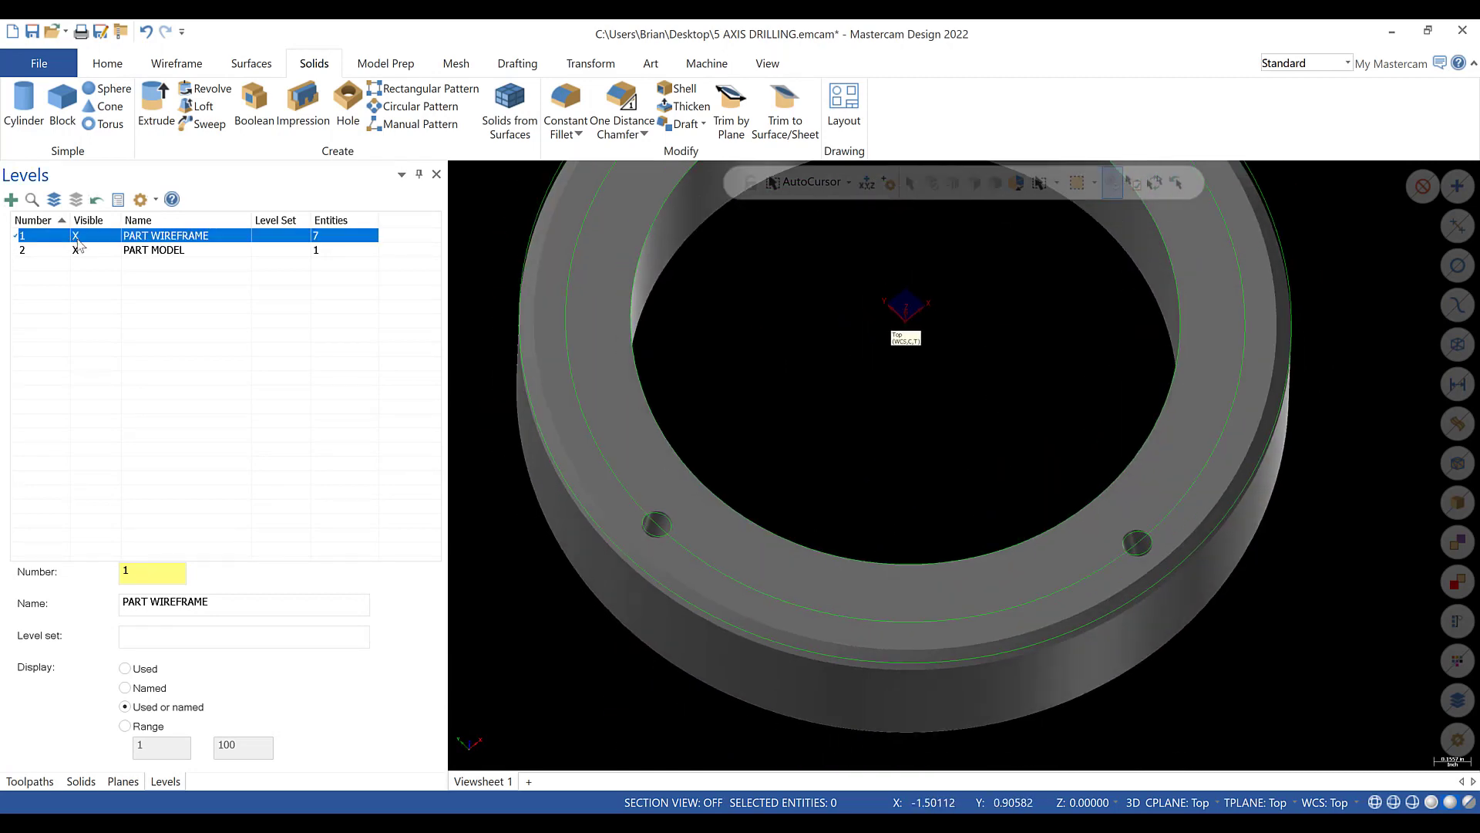
pyautogui.click(46, 251)
pyautogui.click(106, 224)
pyautogui.click(94, 238)
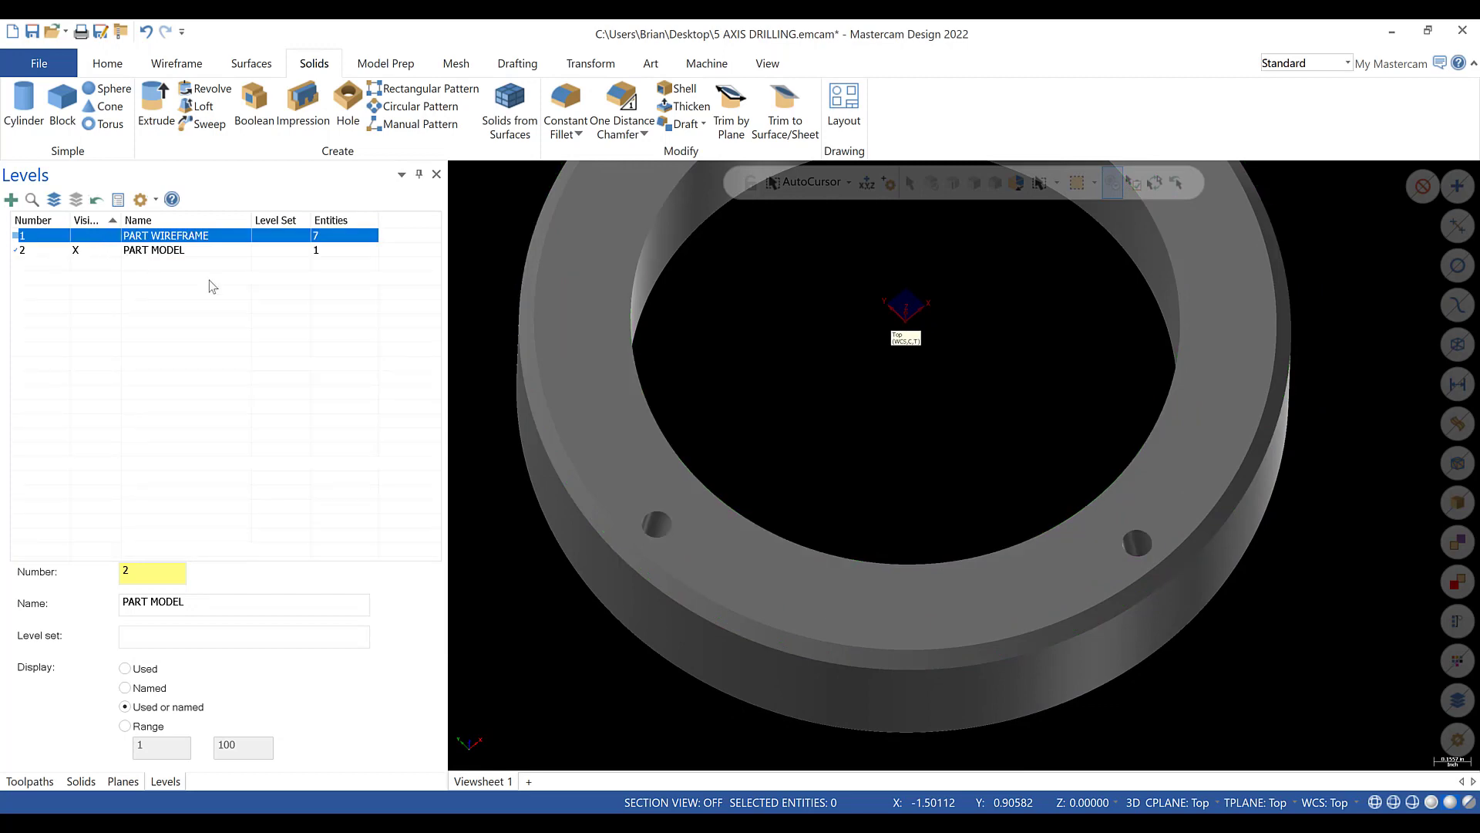
pyautogui.moveTo(881, 601); pyautogui.dragTo(978, 539, button='middle')
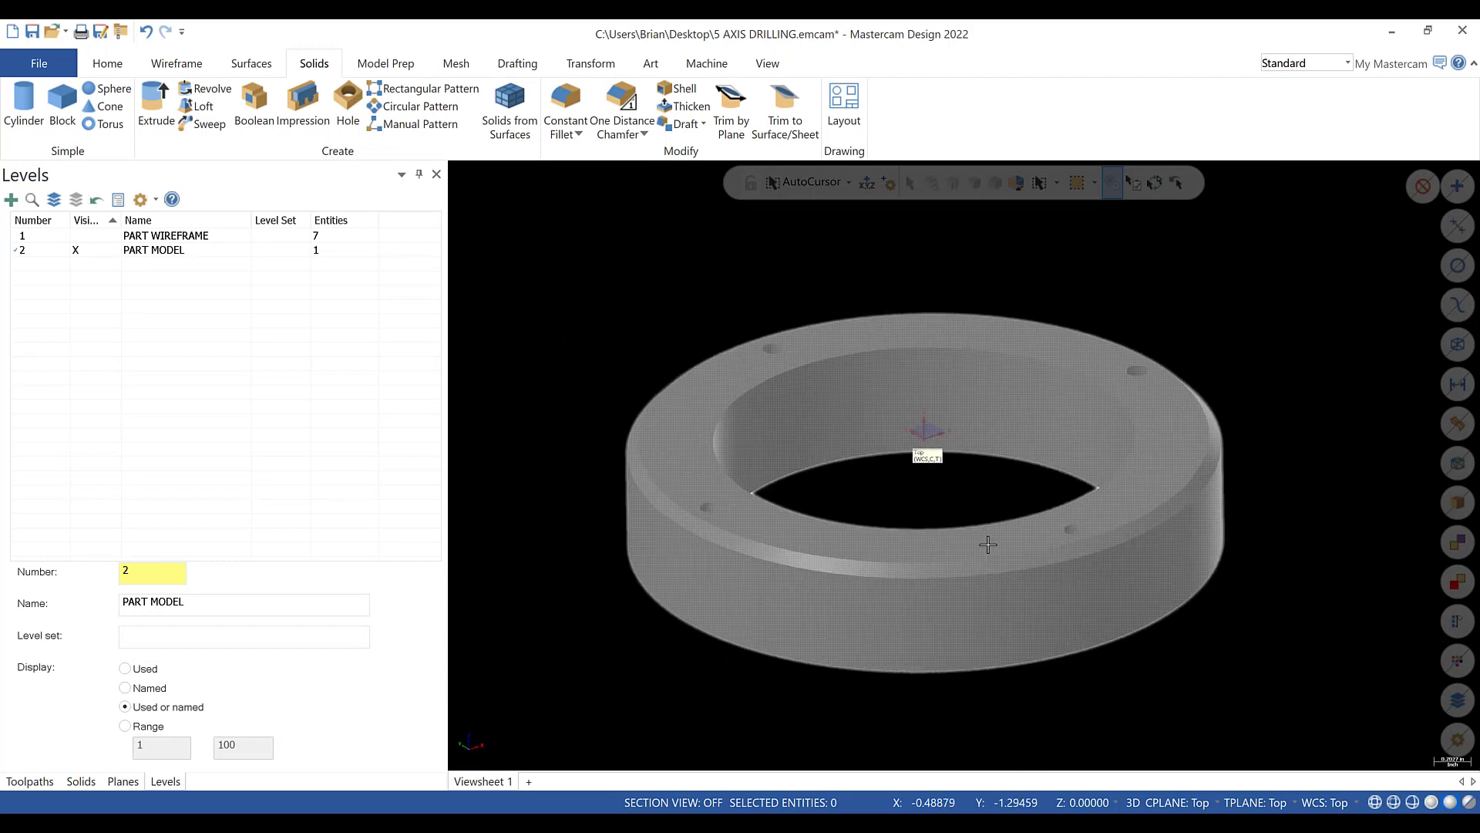
# - Add level 3 named STOCK as the active level, keeping PART WIREFRAME hidden
pyautogui.scroll(2, 978, 540)
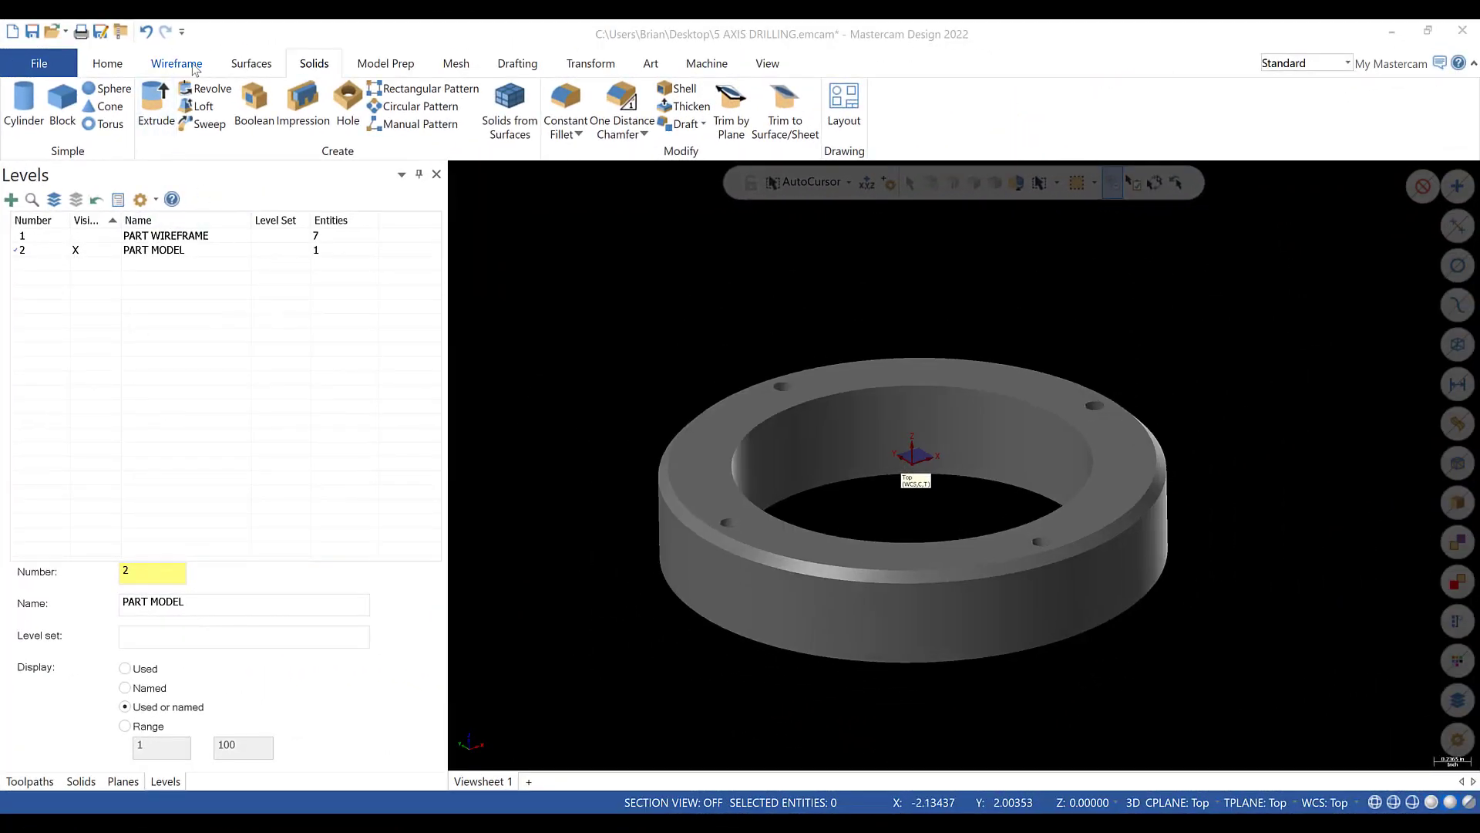
pyautogui.click(192, 67)
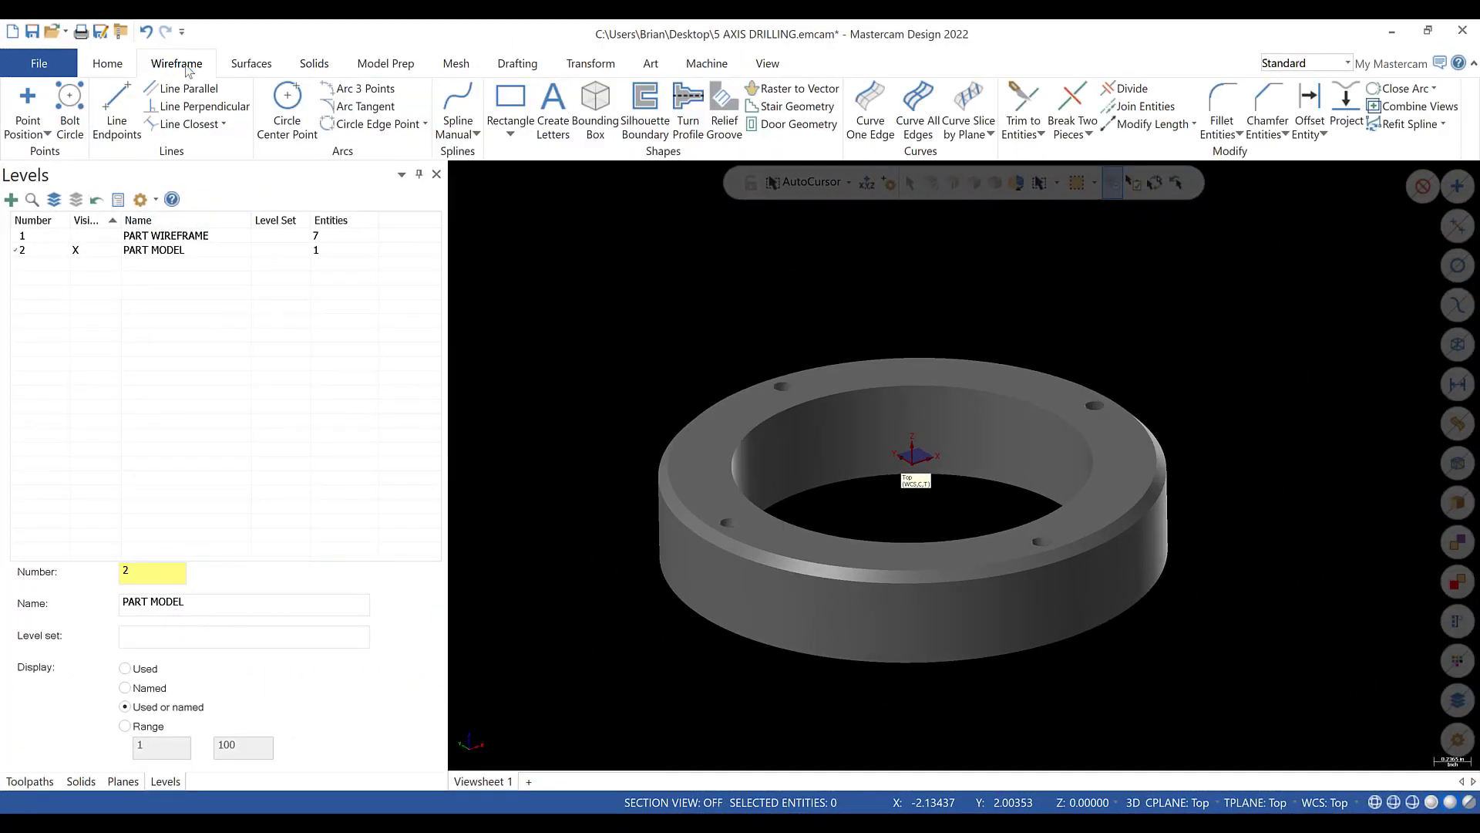
pyautogui.click(76, 236)
pyautogui.click(78, 237)
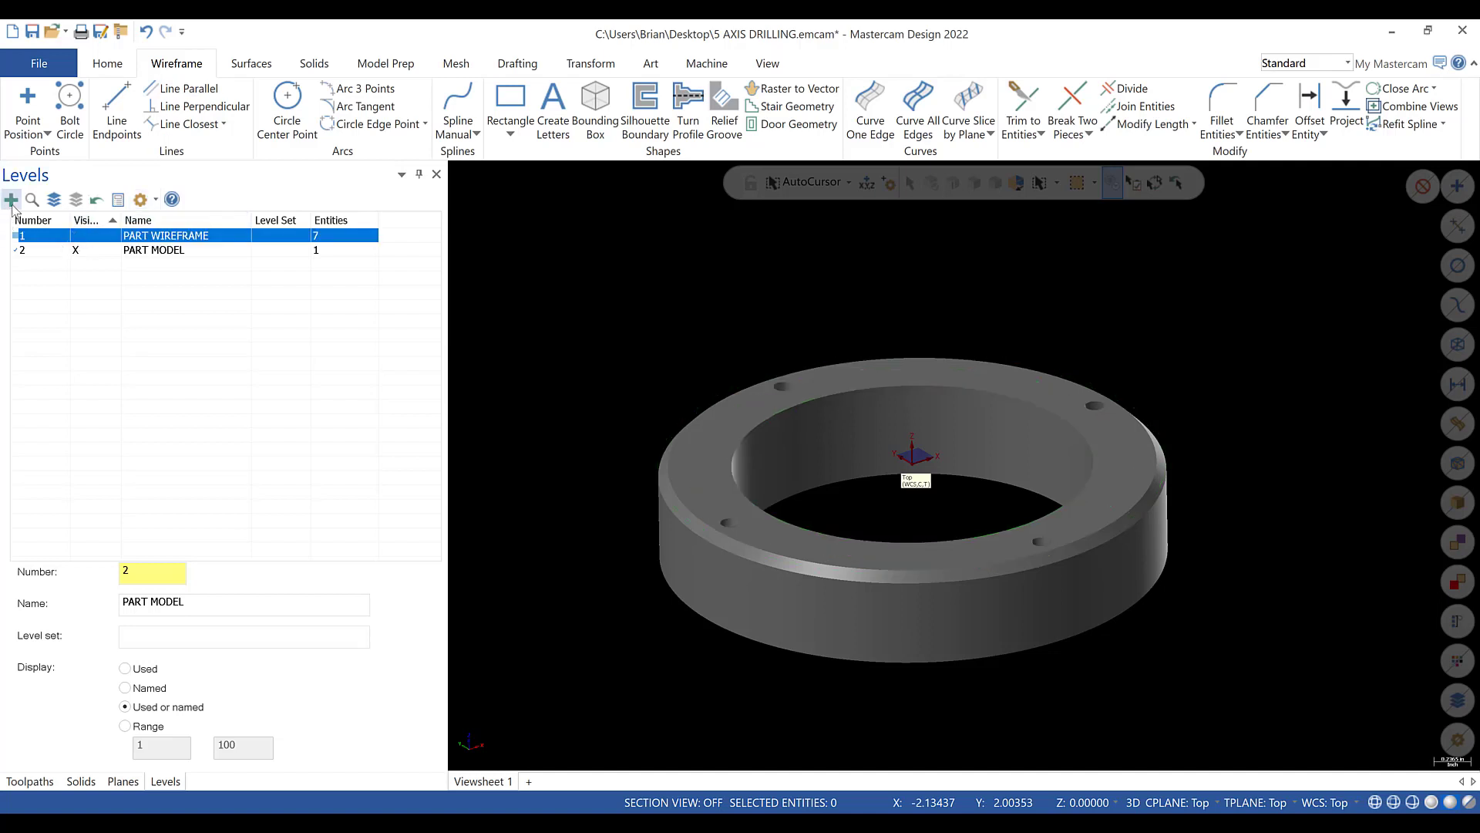
pyautogui.click(11, 200)
pyautogui.click(151, 265)
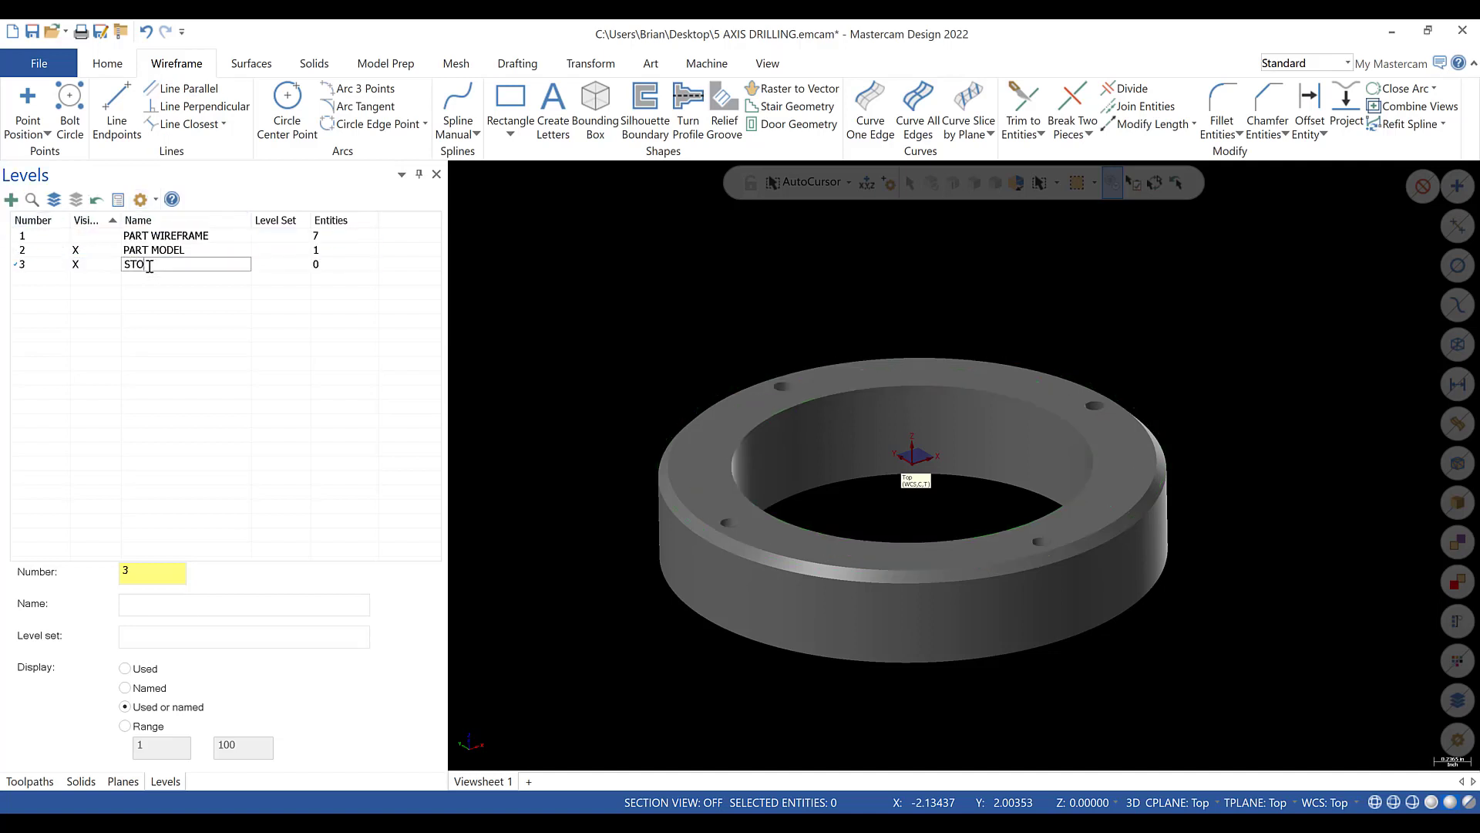
pyautogui.press('Return')
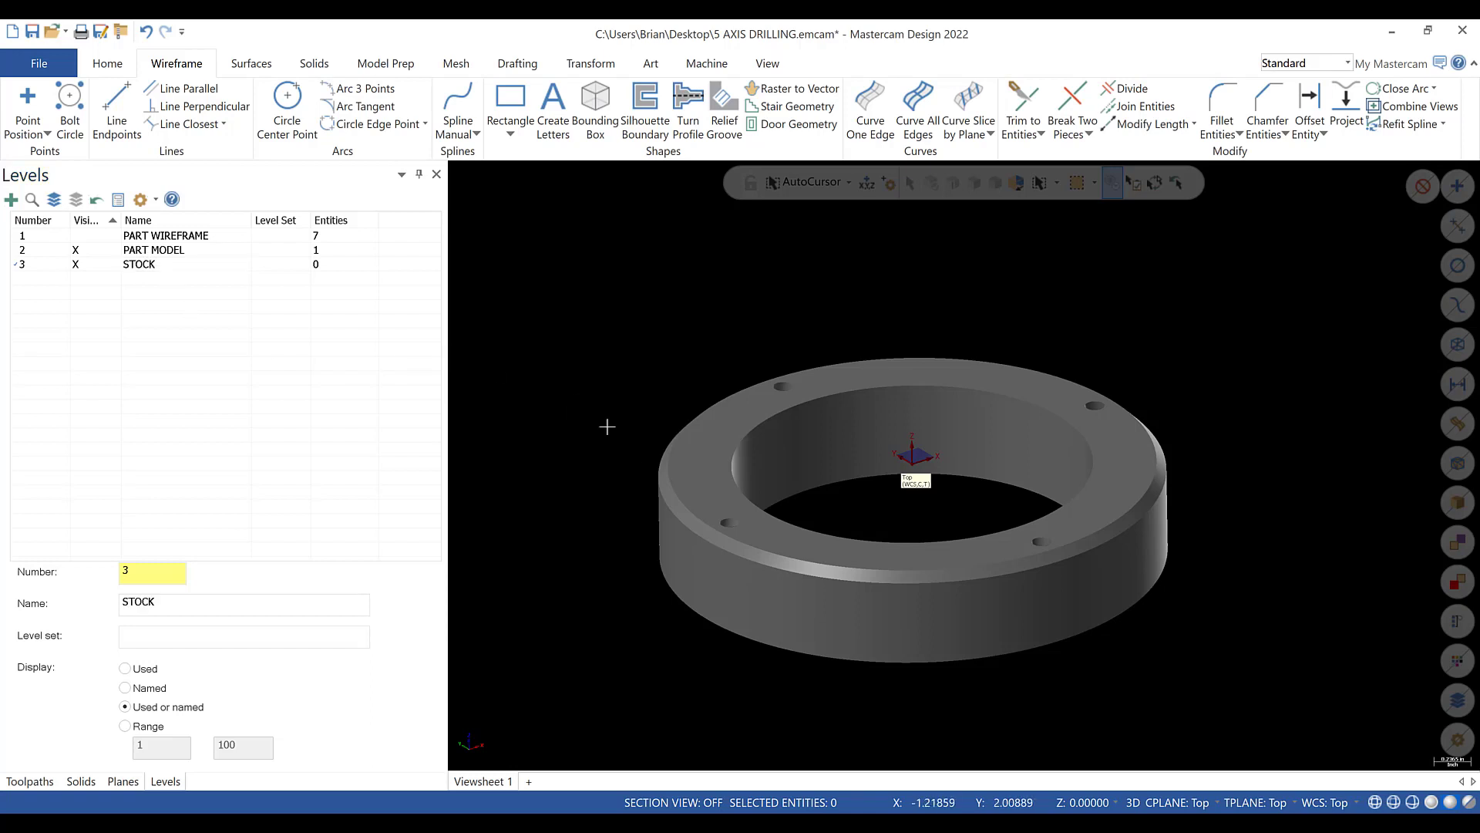
# - Draw a 4.375 diameter circle centred on the origin on the STOCK level
pyautogui.click(303, 104)
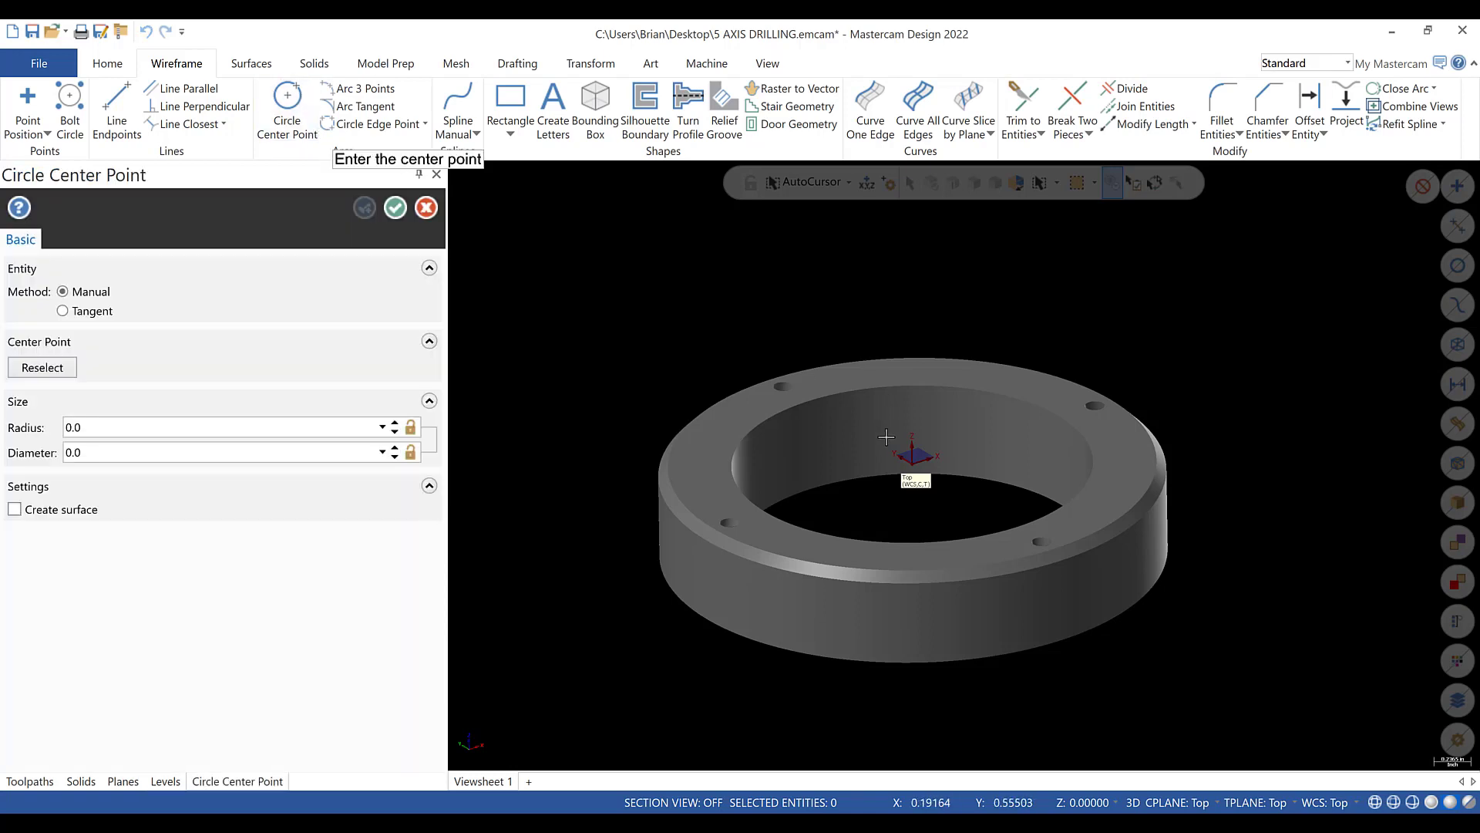
pyautogui.click(913, 466)
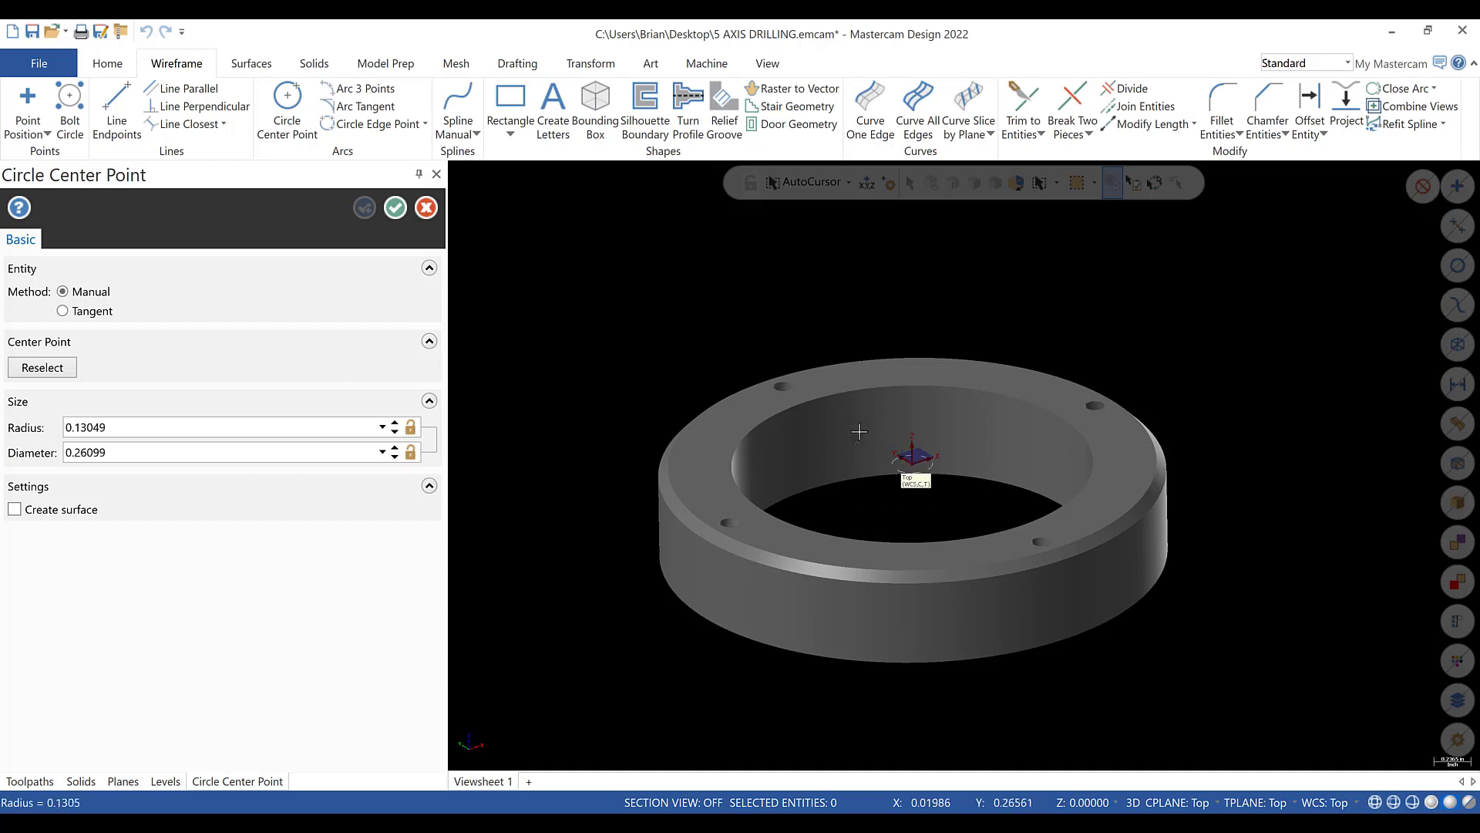
pyautogui.click(165, 452)
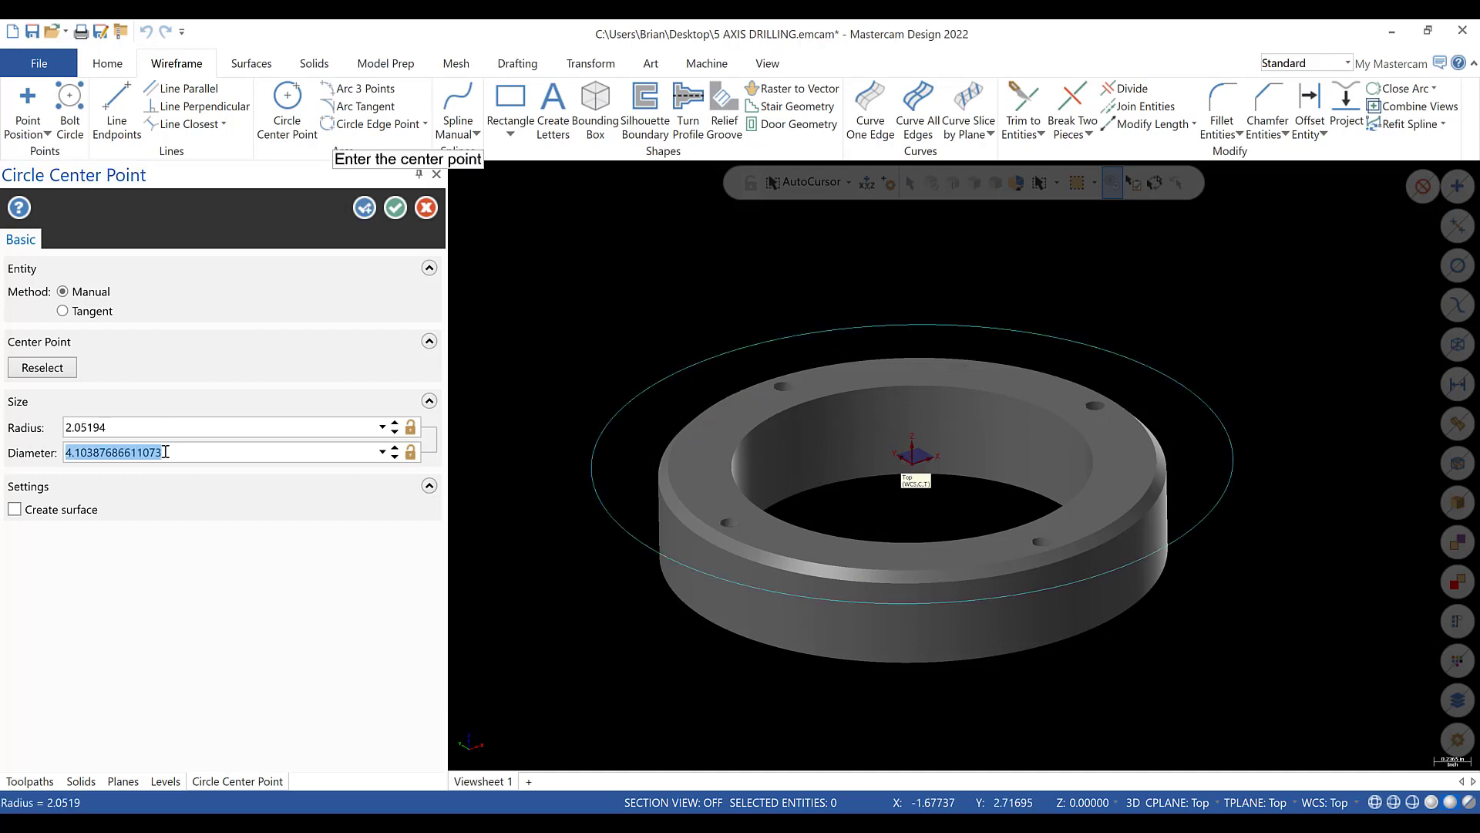
pyautogui.write('4.')
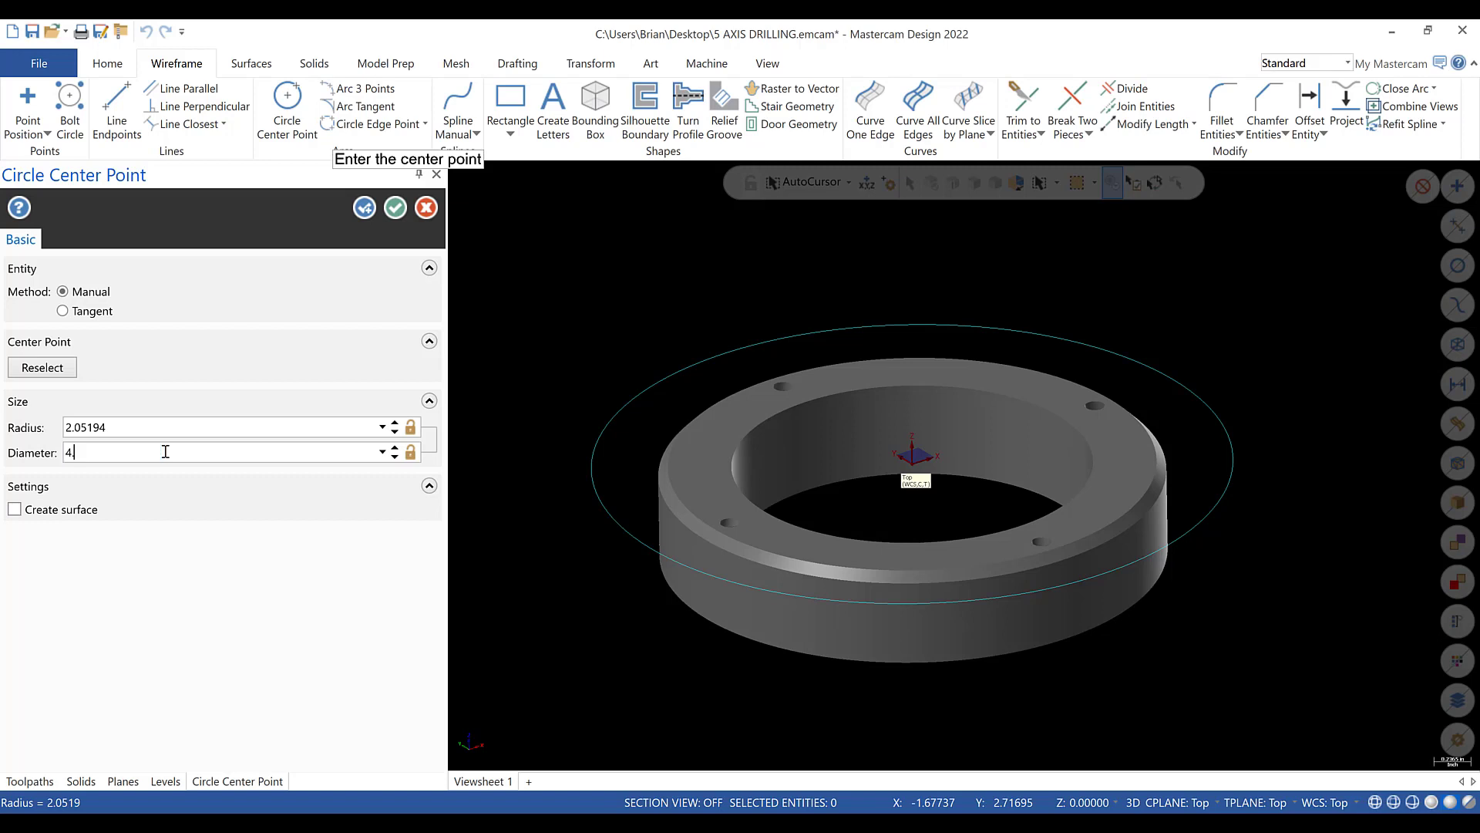
pyautogui.write('375')
pyautogui.press('Return')
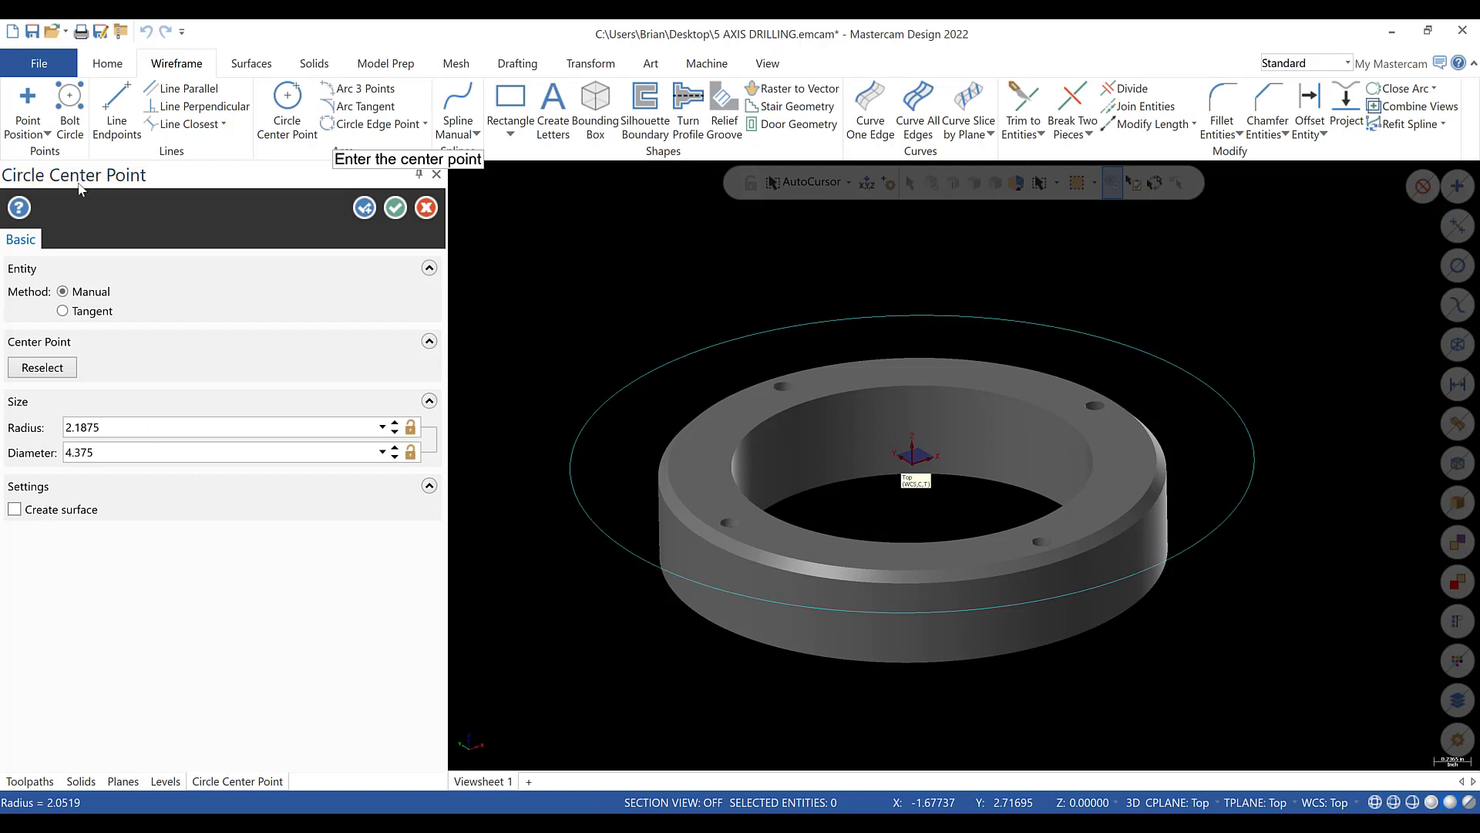
pyautogui.click(395, 207)
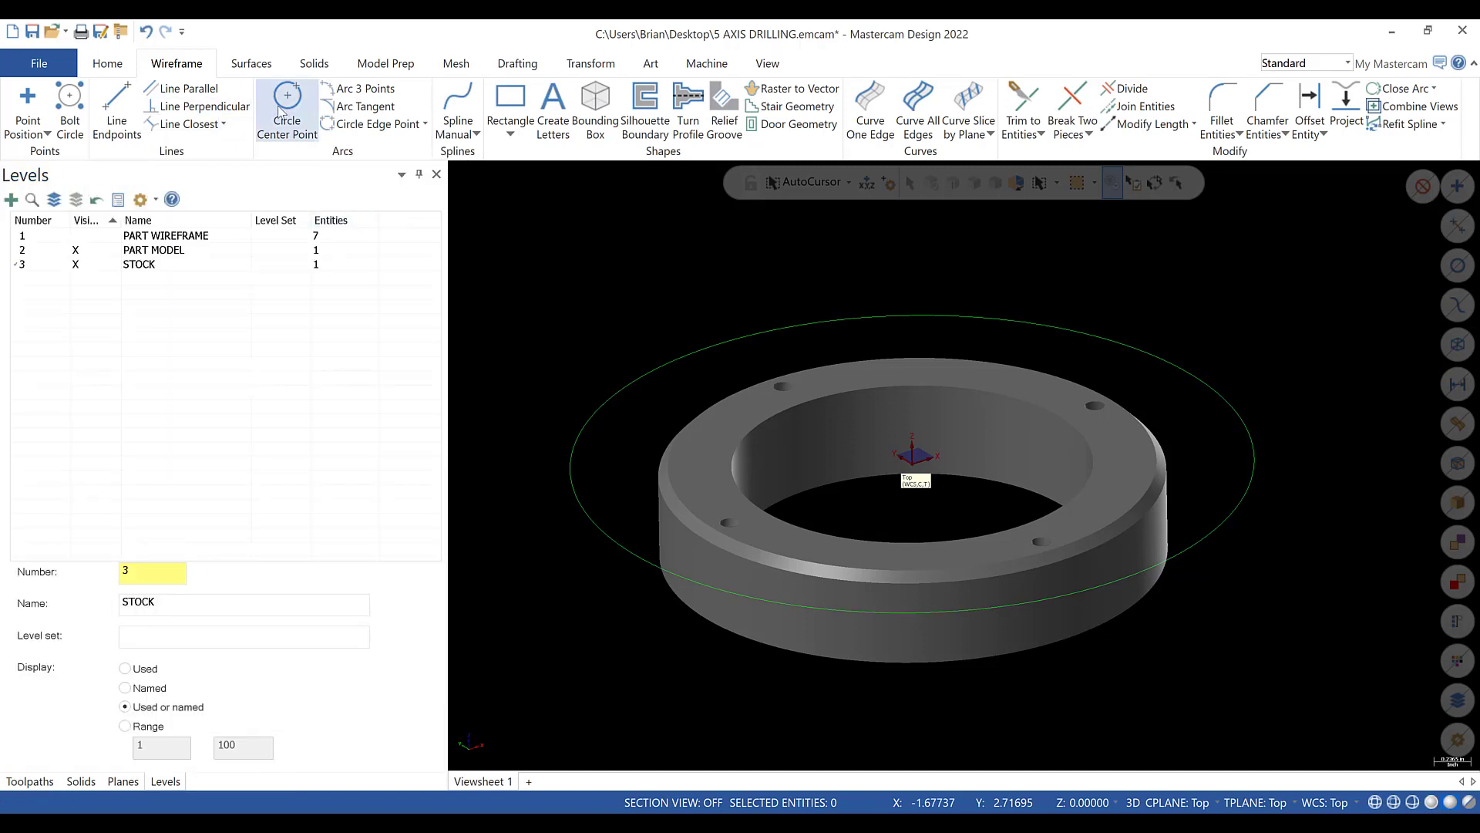
# - Start a solid Extrude of the 4.375 stock circle and check the Stand Base Ring dimensions in the PDF drawing
pyautogui.click(335, 68)
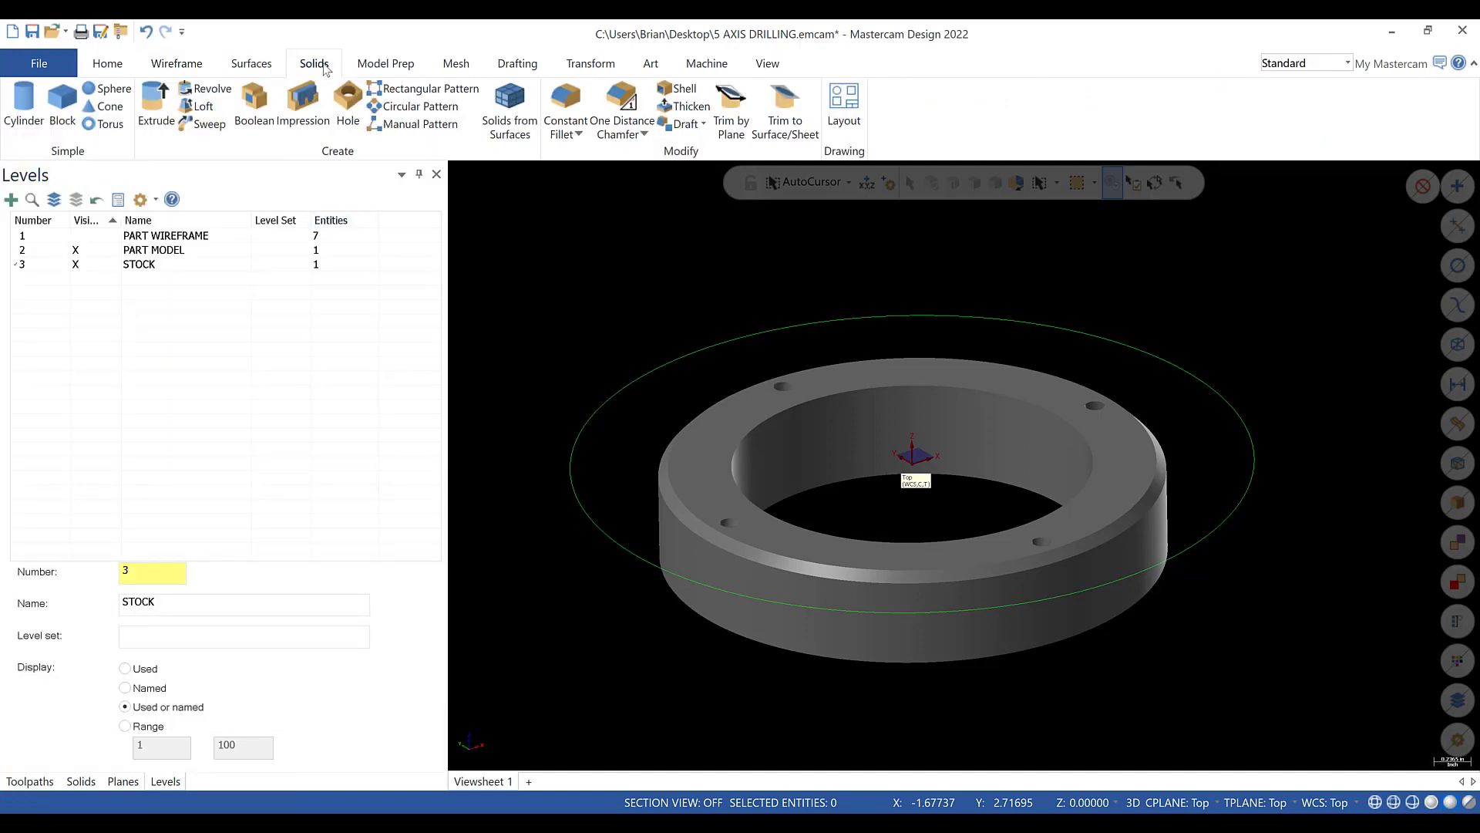
pyautogui.click(155, 100)
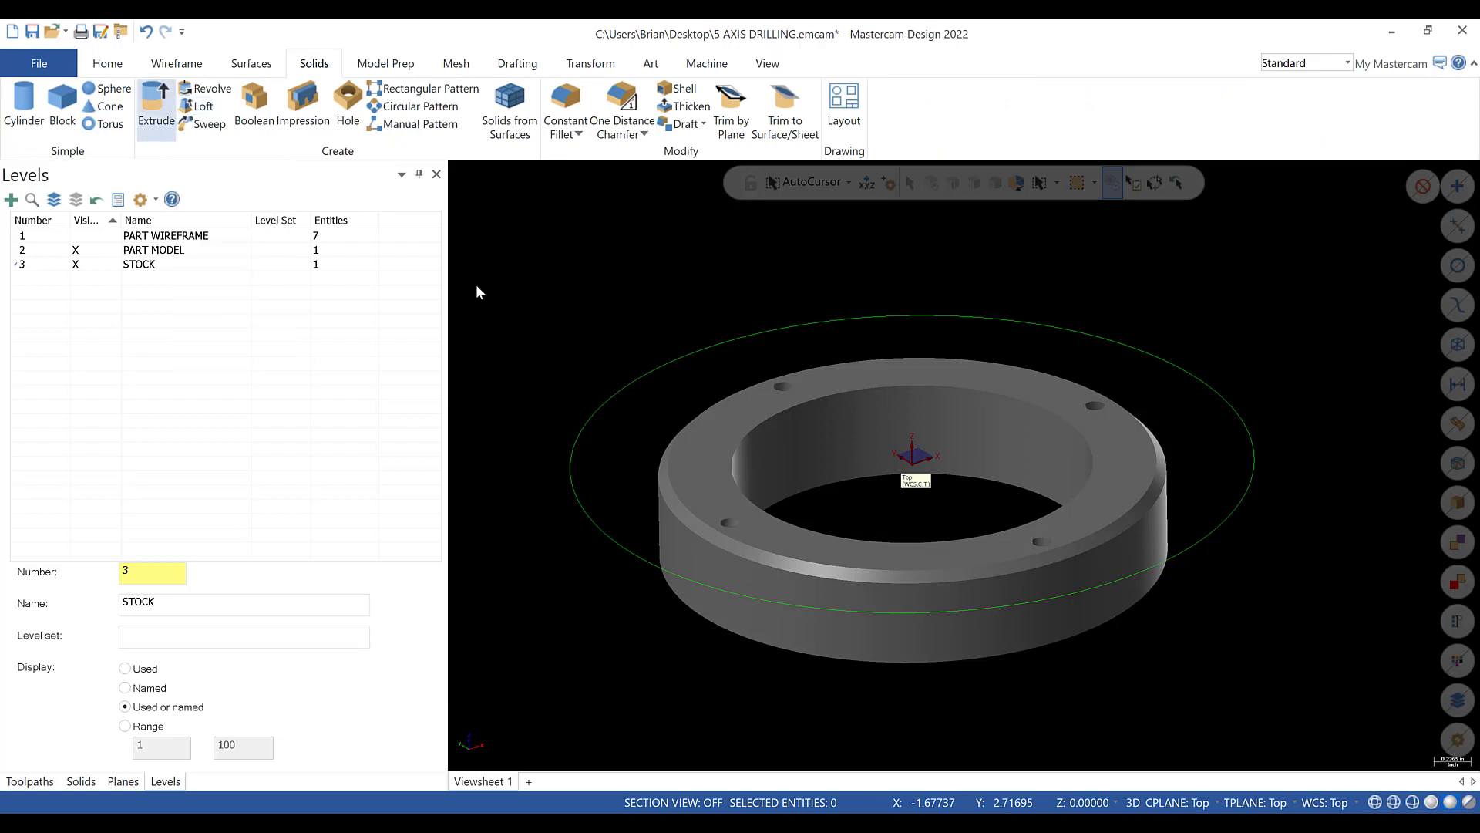
pyautogui.click(674, 579)
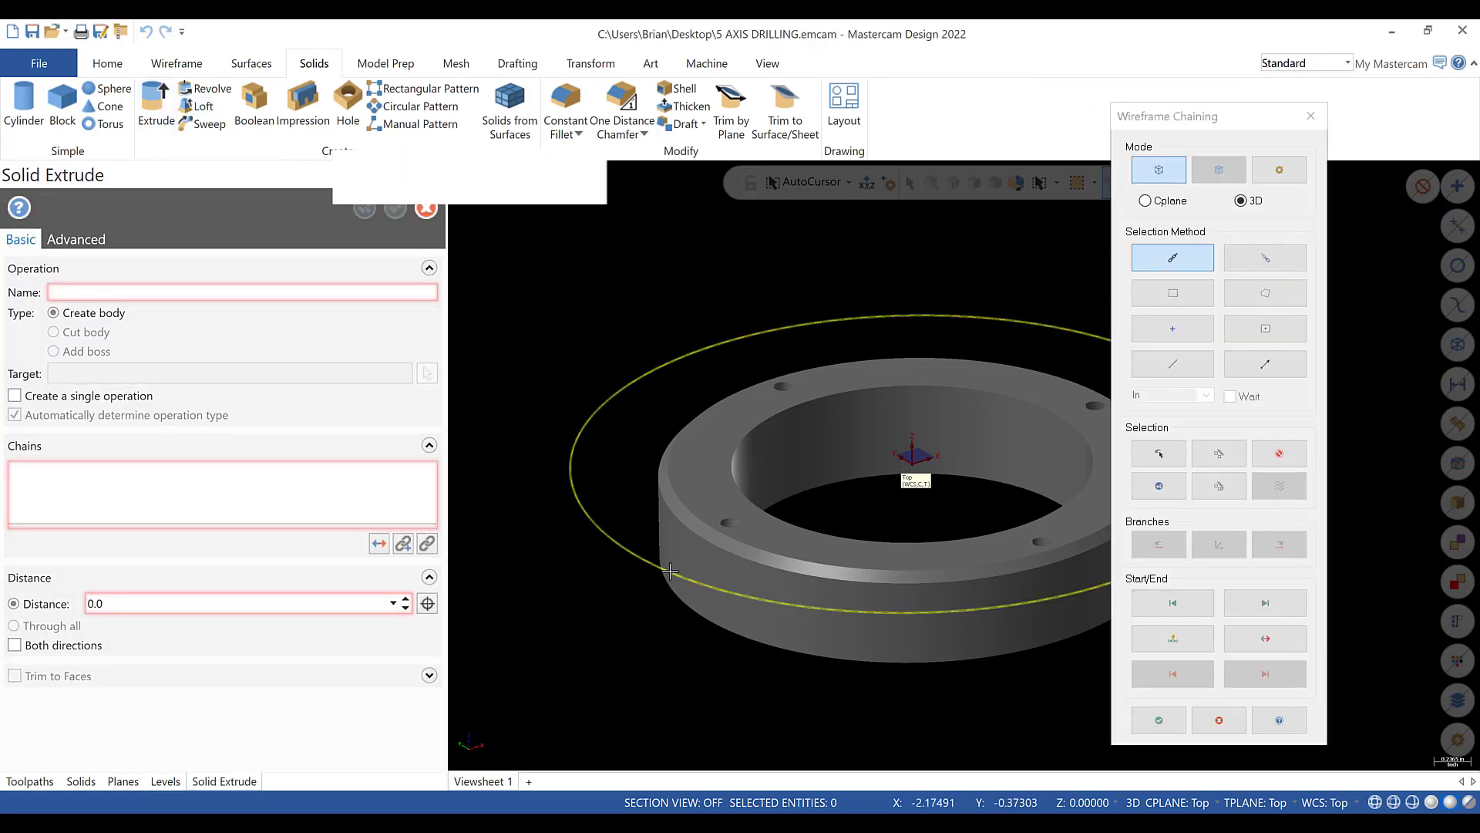
pyautogui.click(1158, 720)
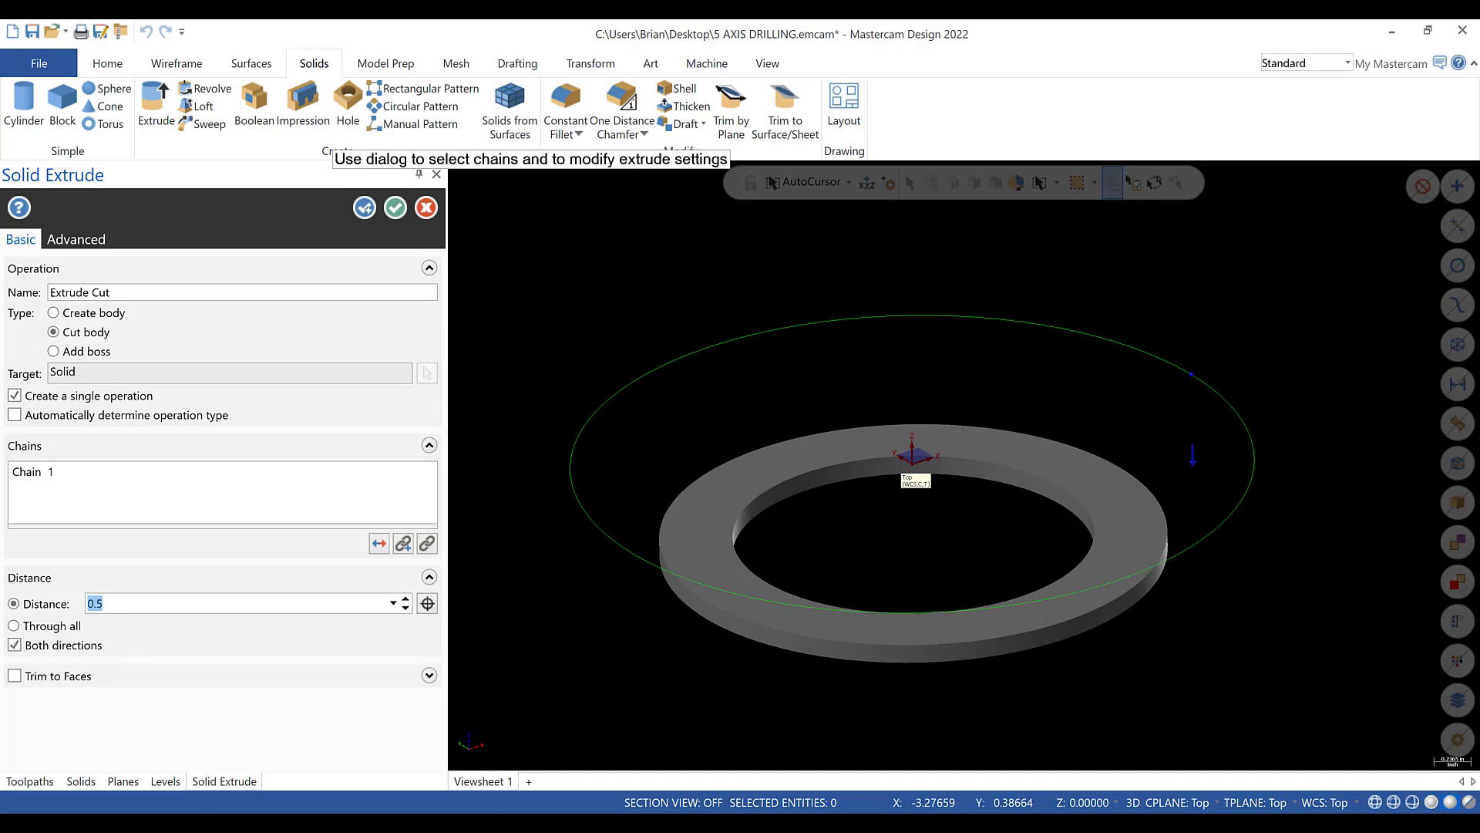
pyautogui.hotkey('alt', 'Tab')
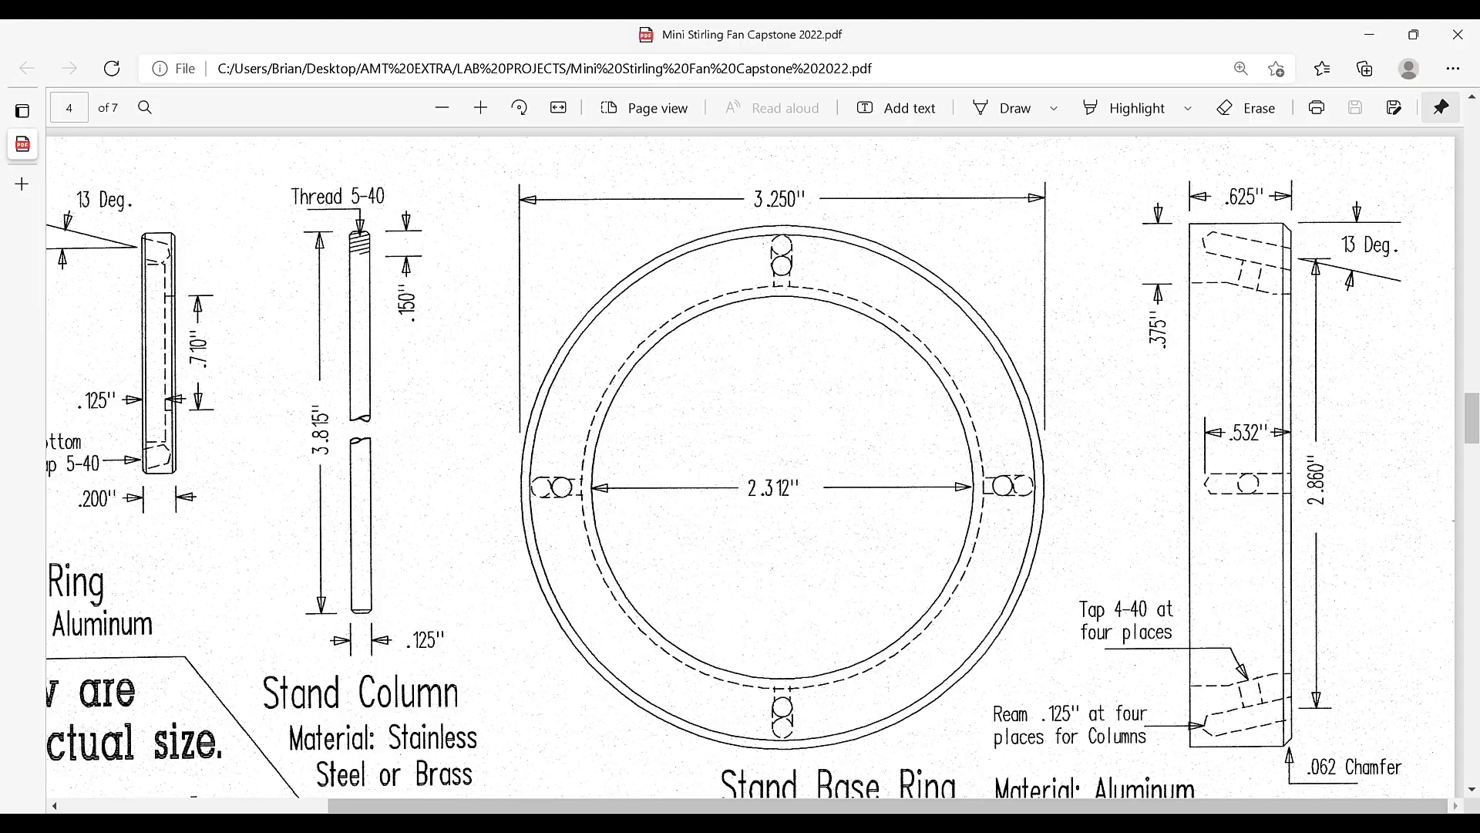
pyautogui.hotkey('alt', 'Tab')
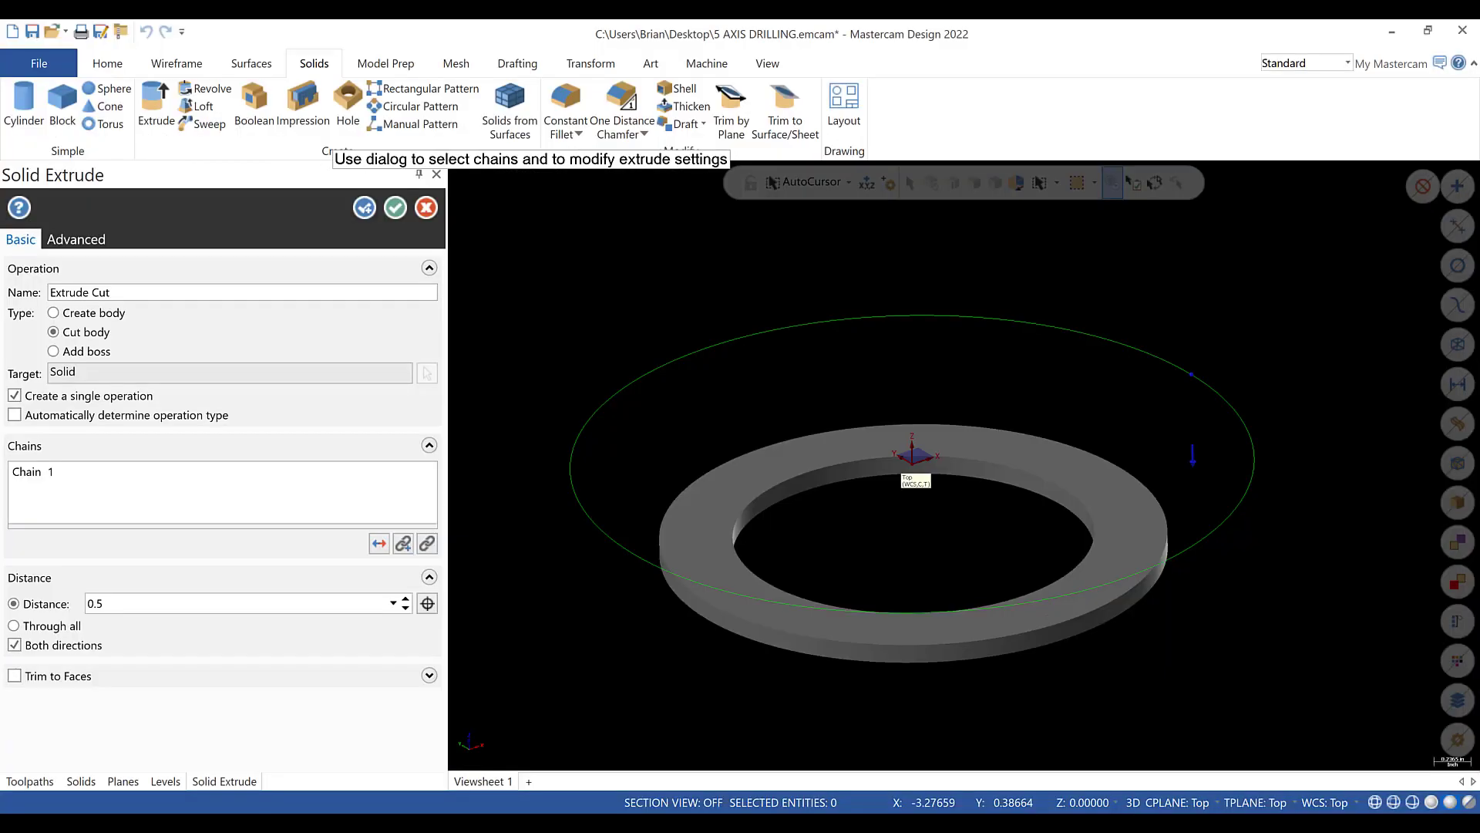
# - Set the stock extrude to create a separate body in one direction only
pyautogui.scroll(-1, 697, 624)
pyautogui.scroll(2, 708, 626)
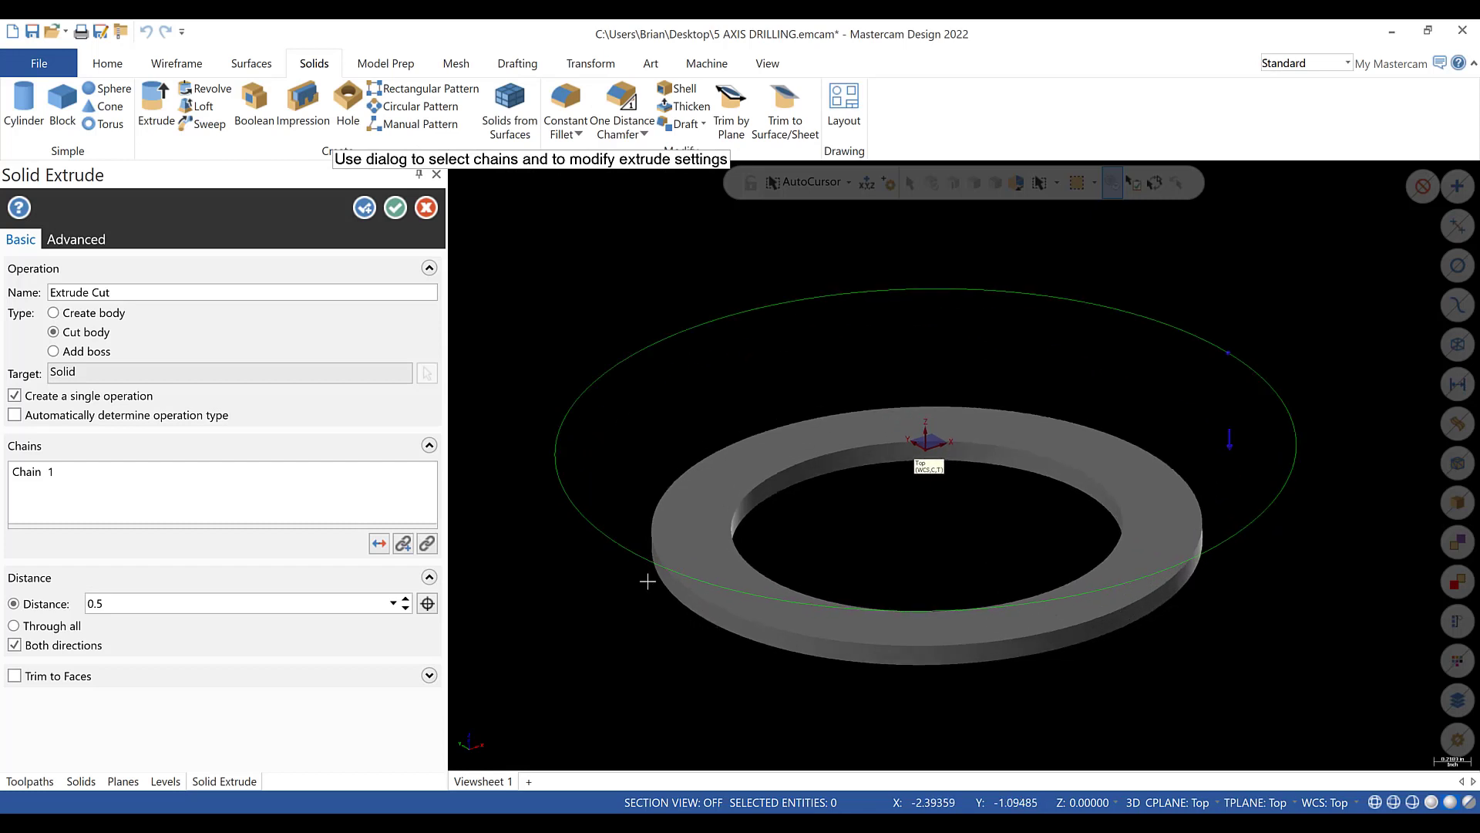
pyautogui.click(54, 312)
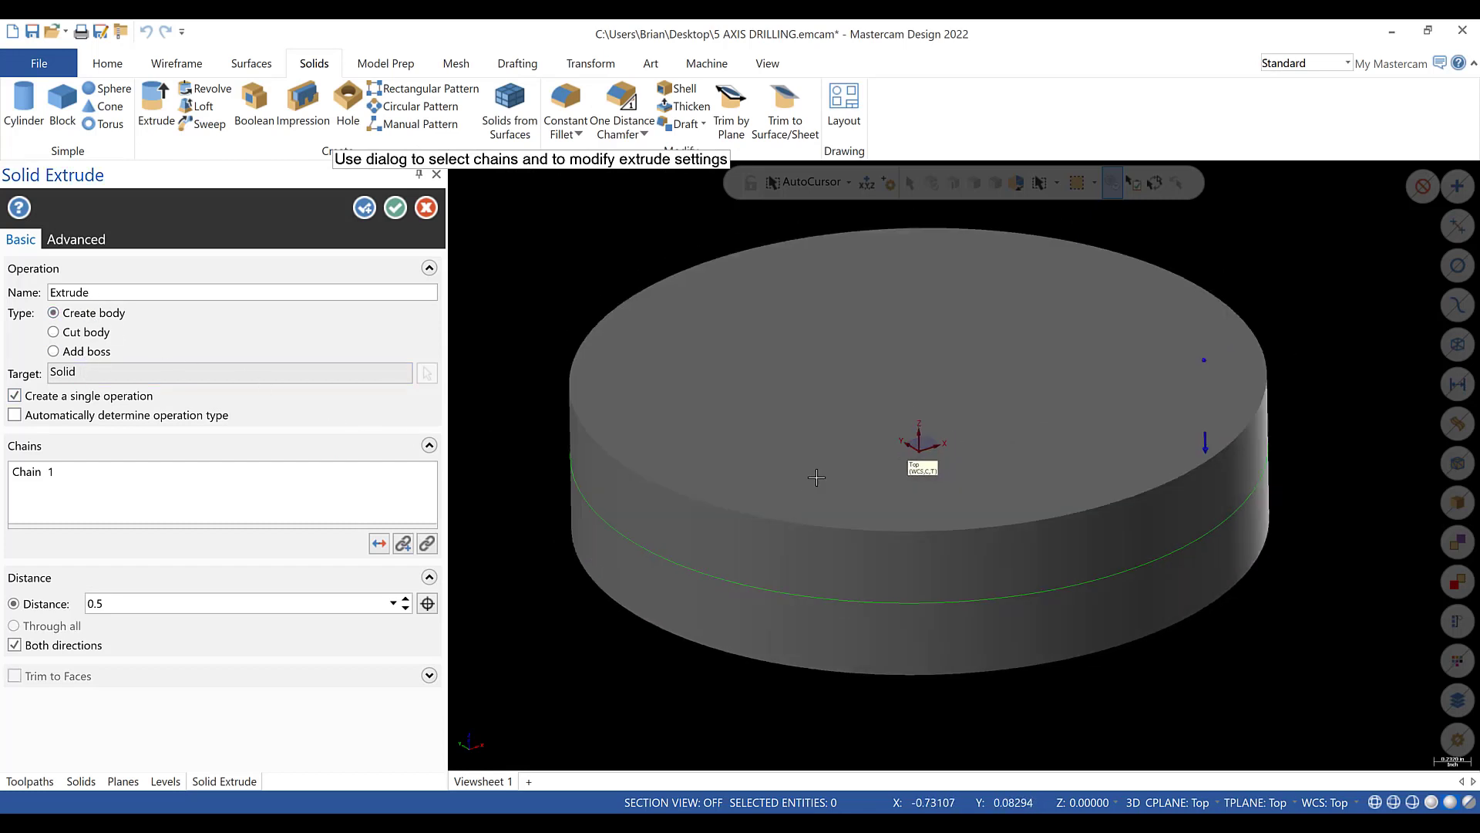
pyautogui.click(44, 646)
pyautogui.scroll(1, 737, 549)
pyautogui.scroll(-1, 808, 584)
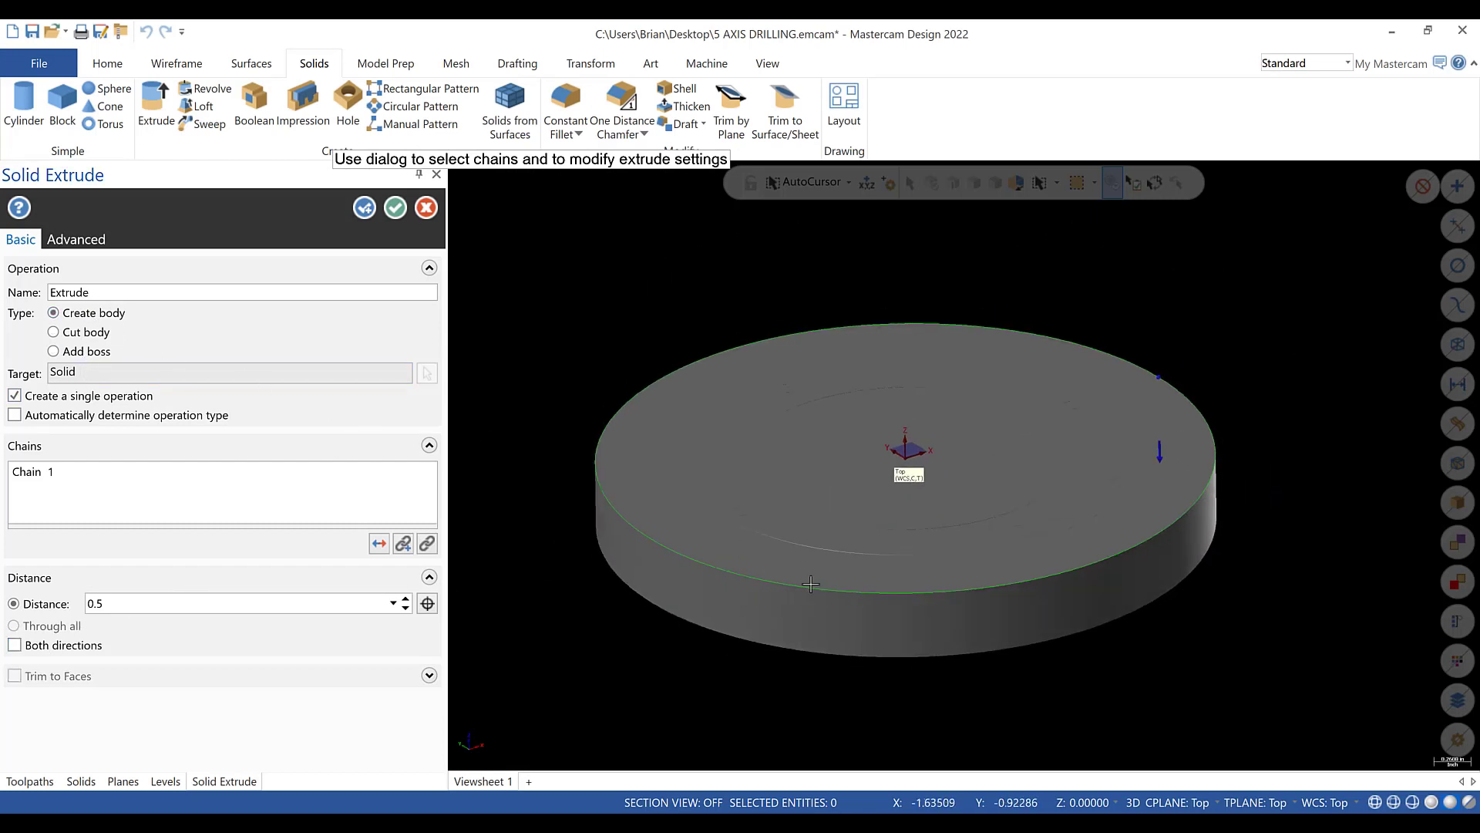
# - Set the stock extrusion distance to 1.25, accept the body and leave the Extrude command
pyautogui.moveTo(815, 588); pyautogui.dragTo(829, 550, button='middle')
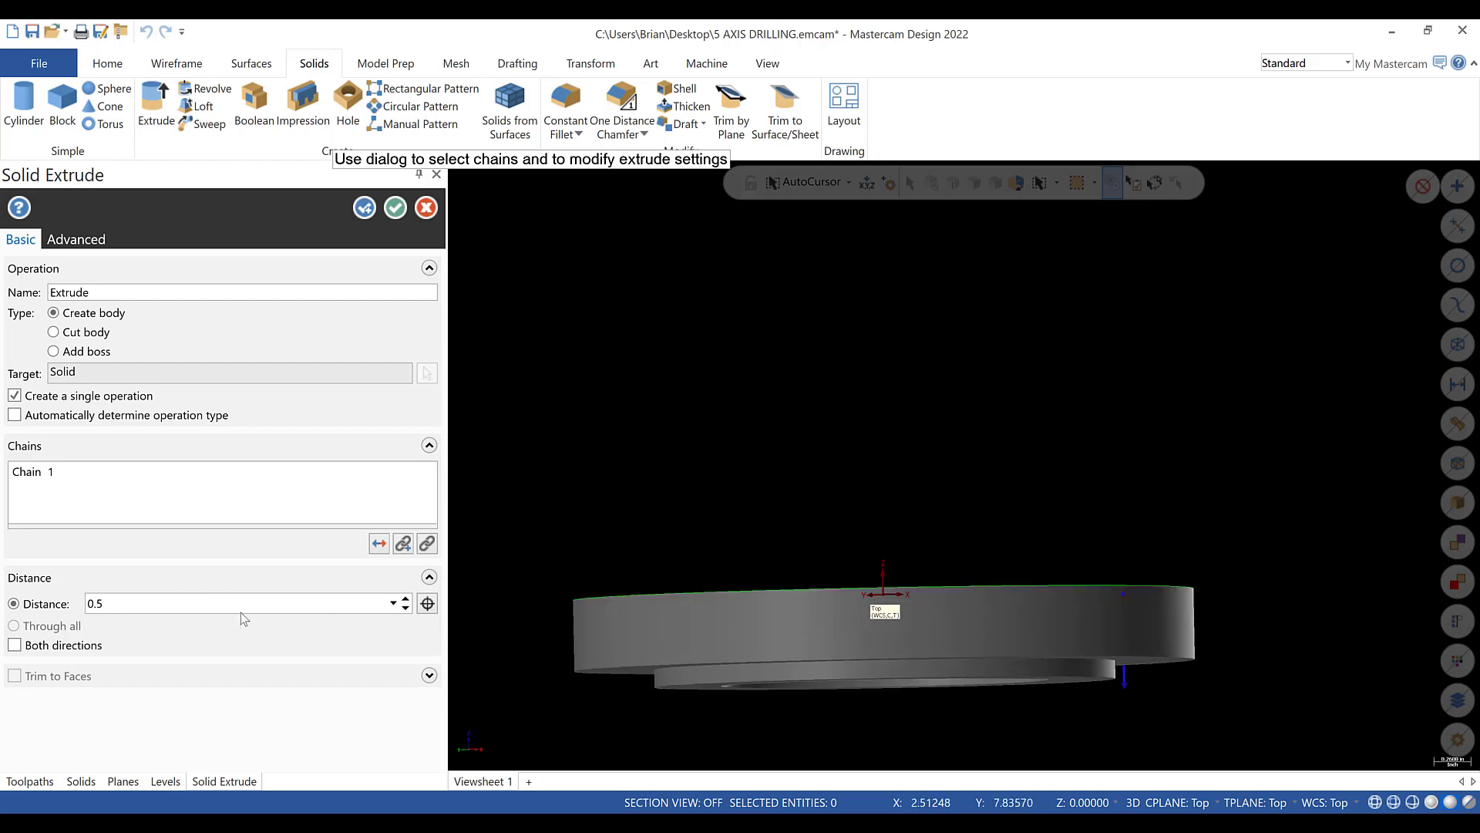
pyautogui.scroll(-3, 914, 717)
pyautogui.scroll(2, 930, 708)
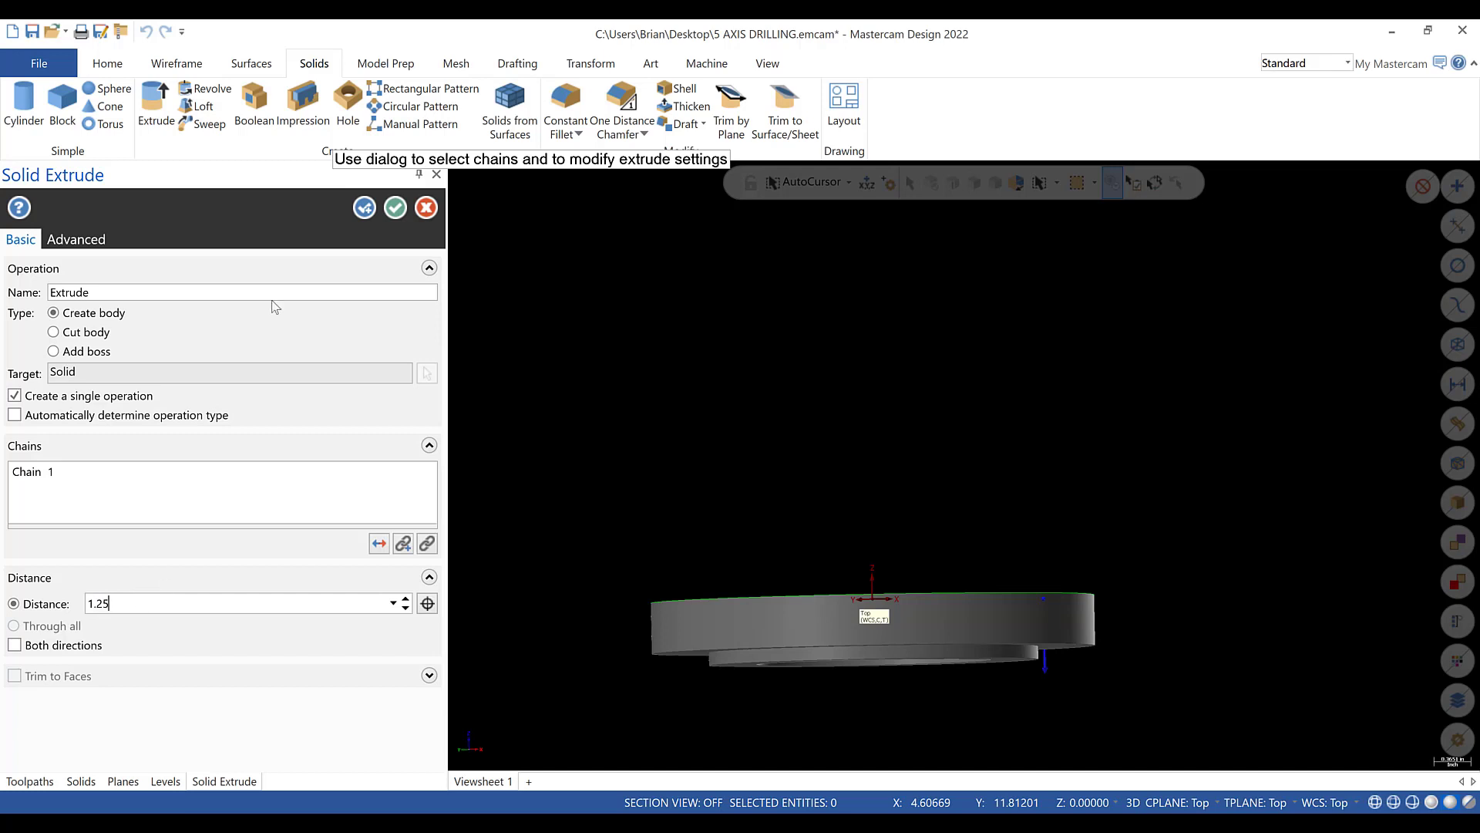
pyautogui.click(365, 209)
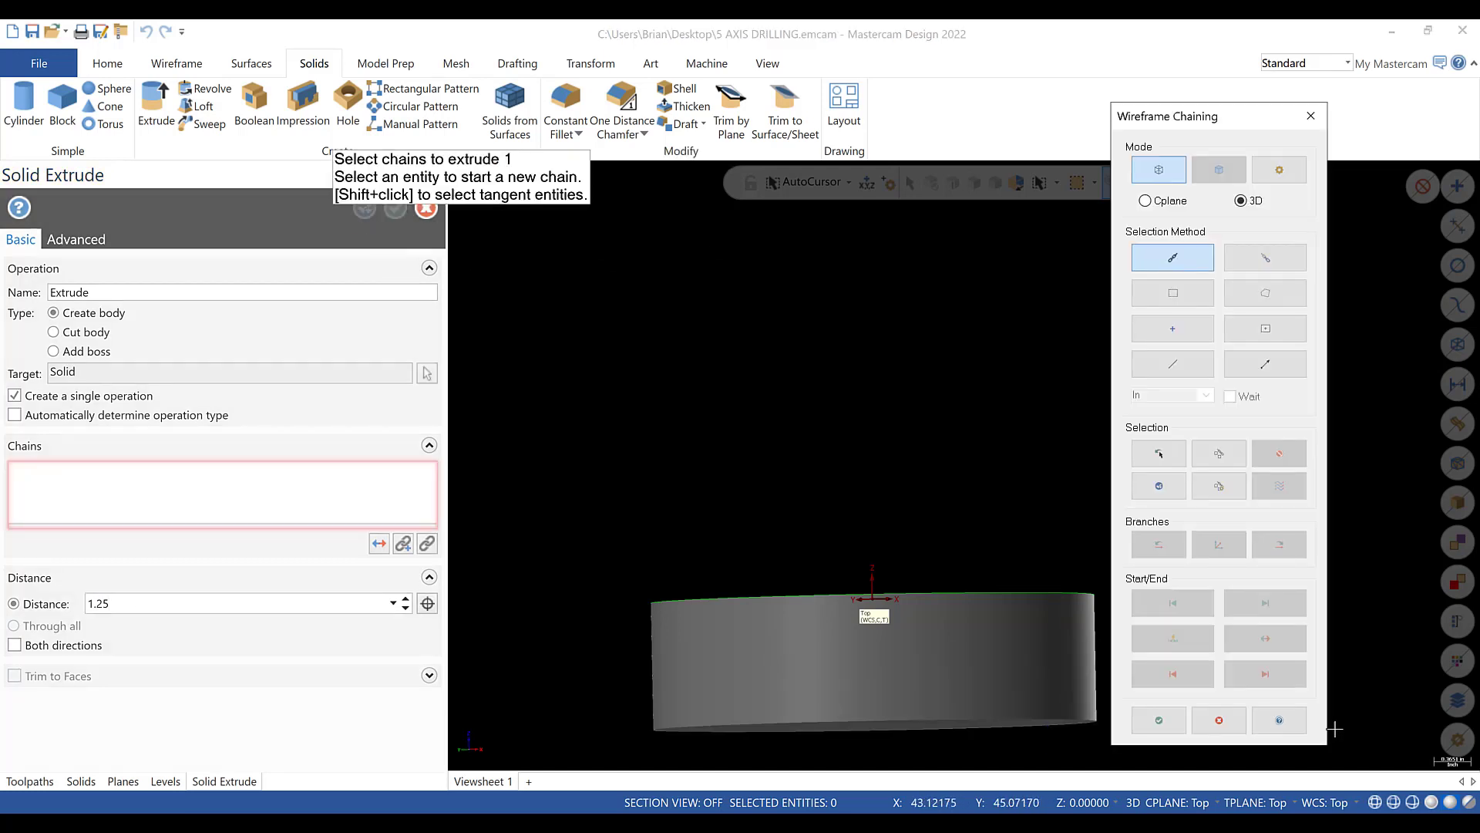
pyautogui.click(1219, 720)
# - Make the model translucent and examine how the ring sits inside the stock cylinder
pyautogui.scroll(-5, 995, 599)
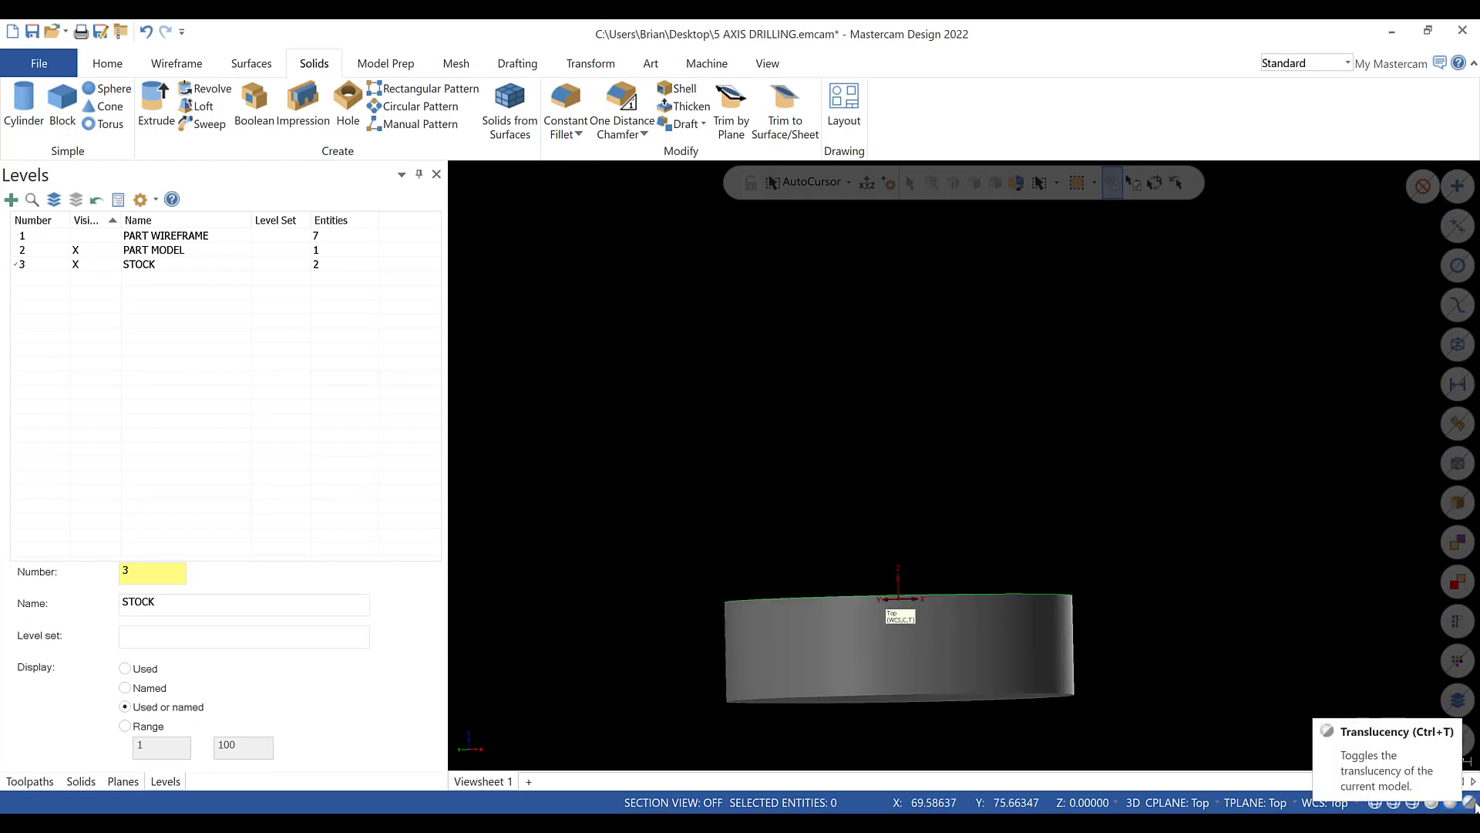
pyautogui.click(1469, 802)
pyautogui.scroll(4, 879, 656)
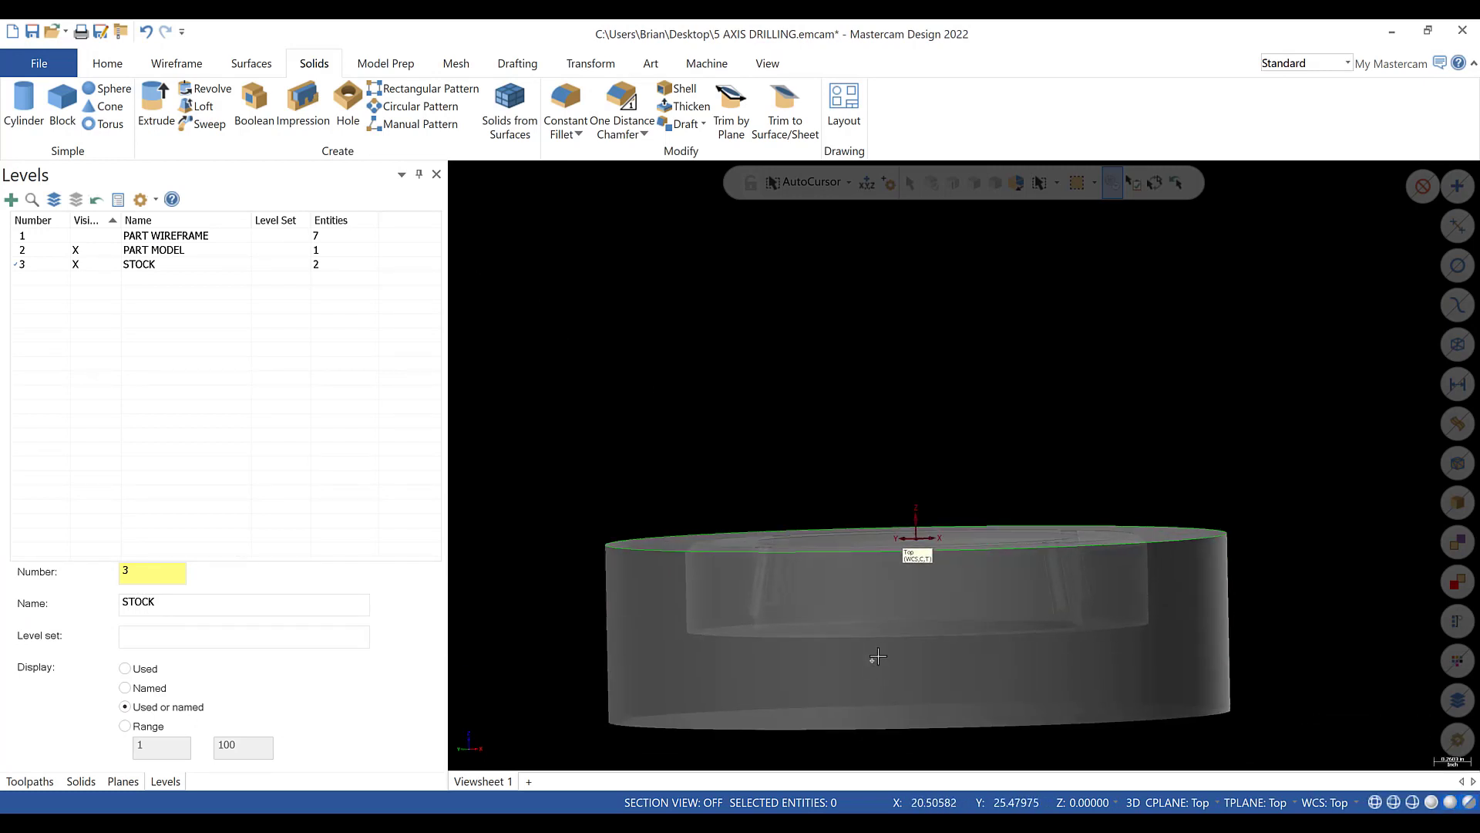
pyautogui.moveTo(878, 656); pyautogui.dragTo(836, 646, button='middle')
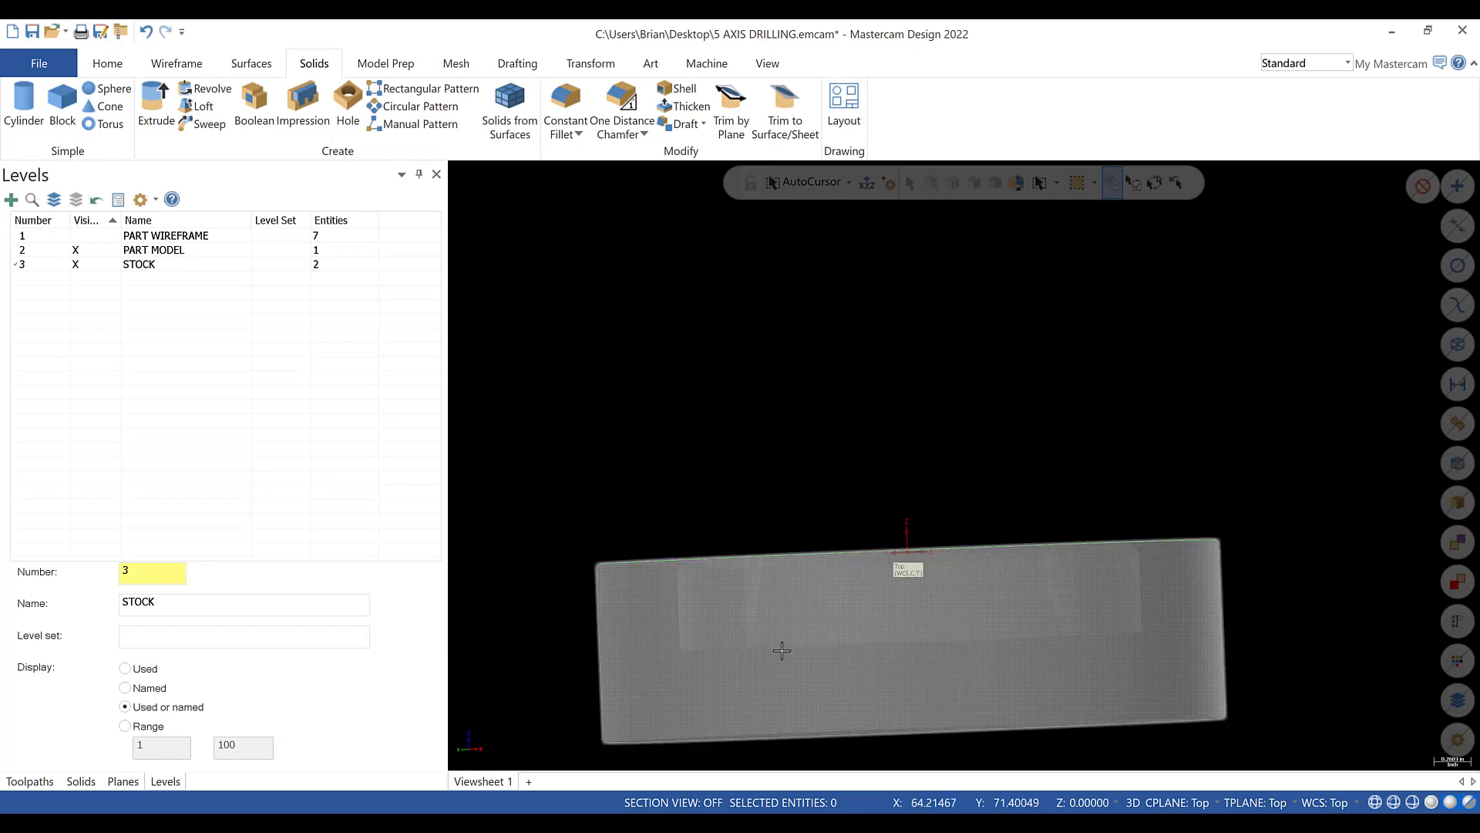
pyautogui.scroll(-2, 1098, 659)
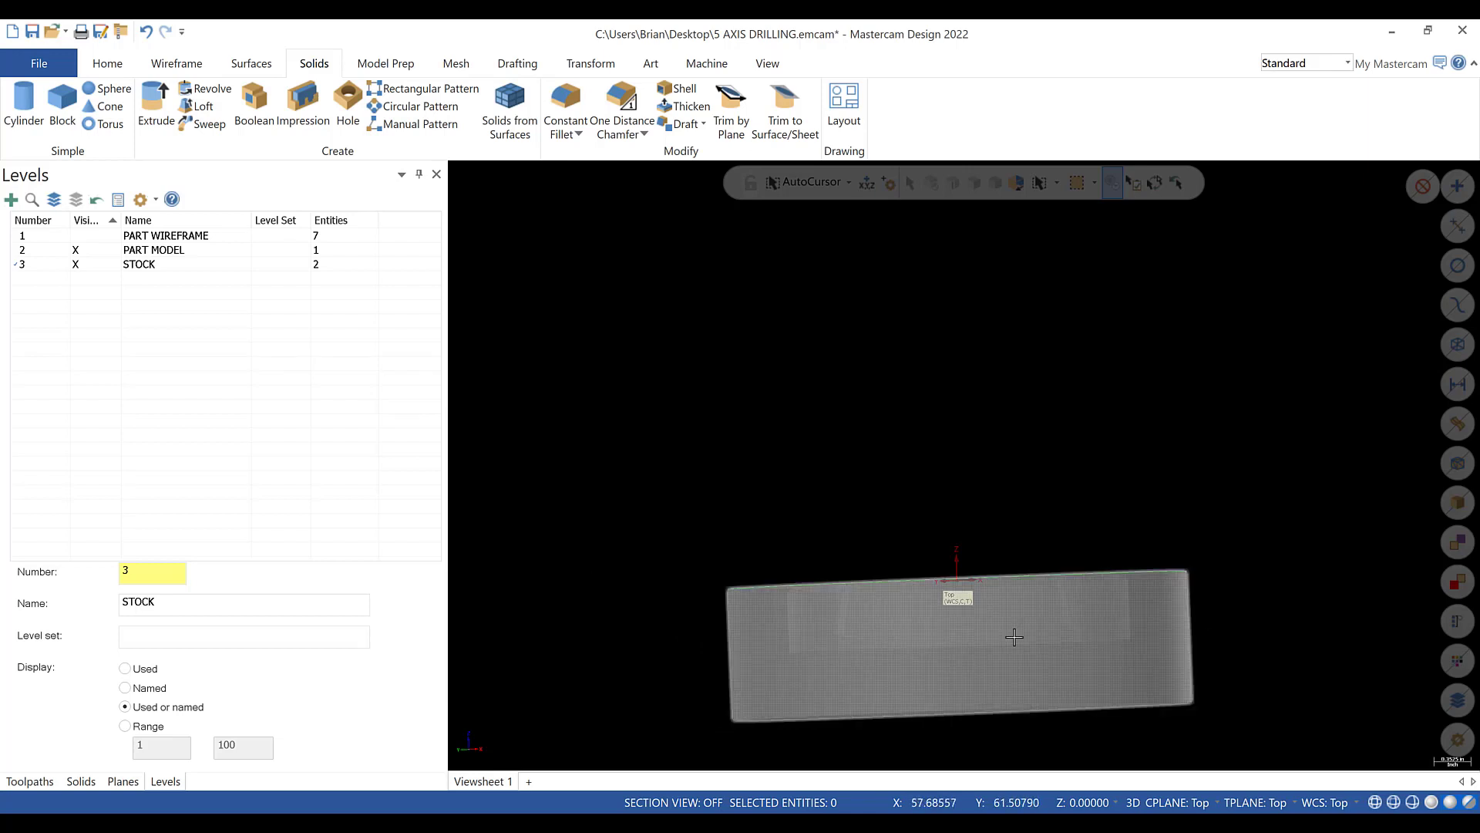
pyautogui.scroll(-1, 1117, 634)
pyautogui.scroll(2, 1192, 736)
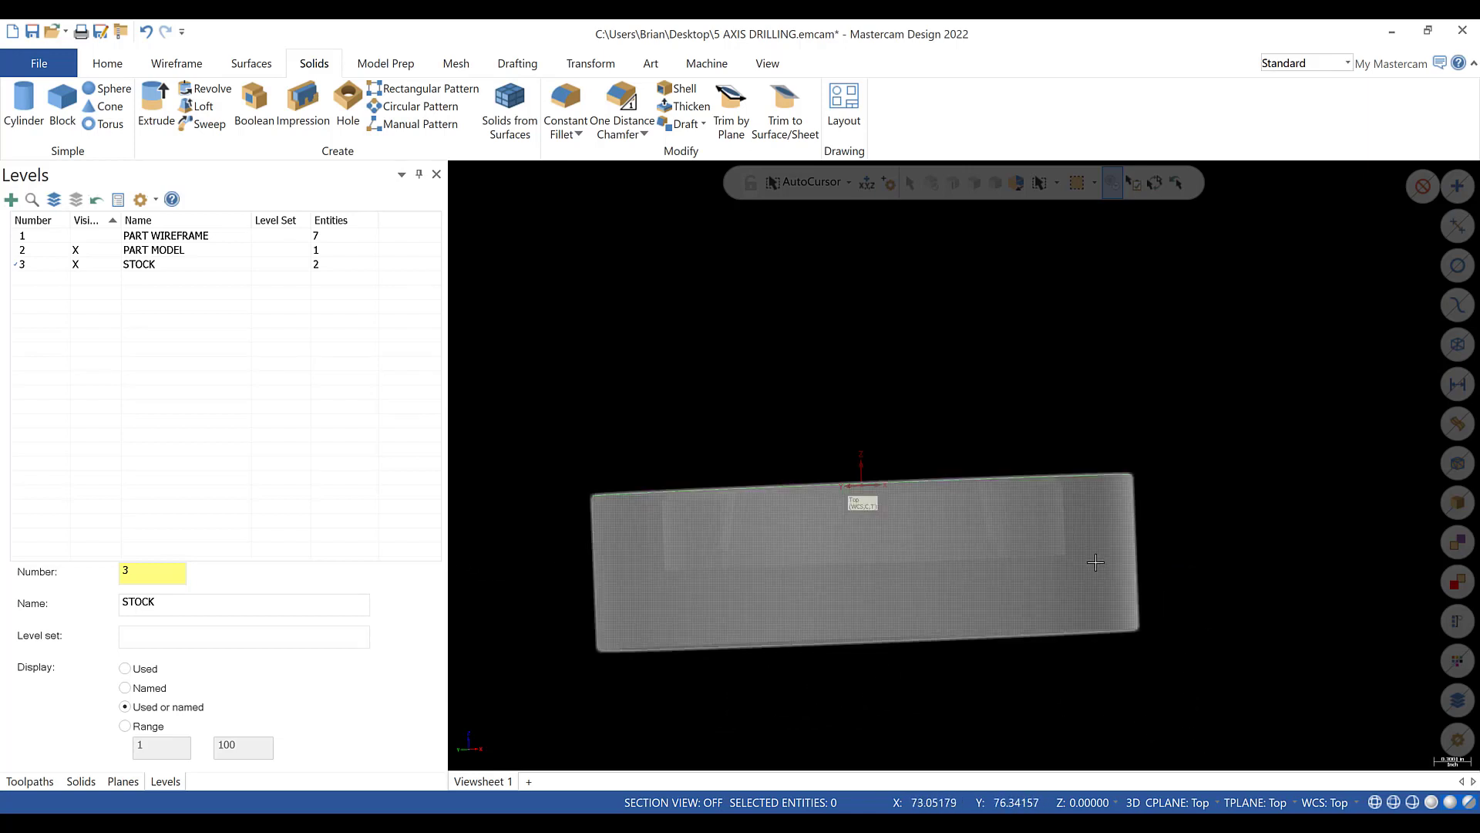
pyautogui.click(91, 269)
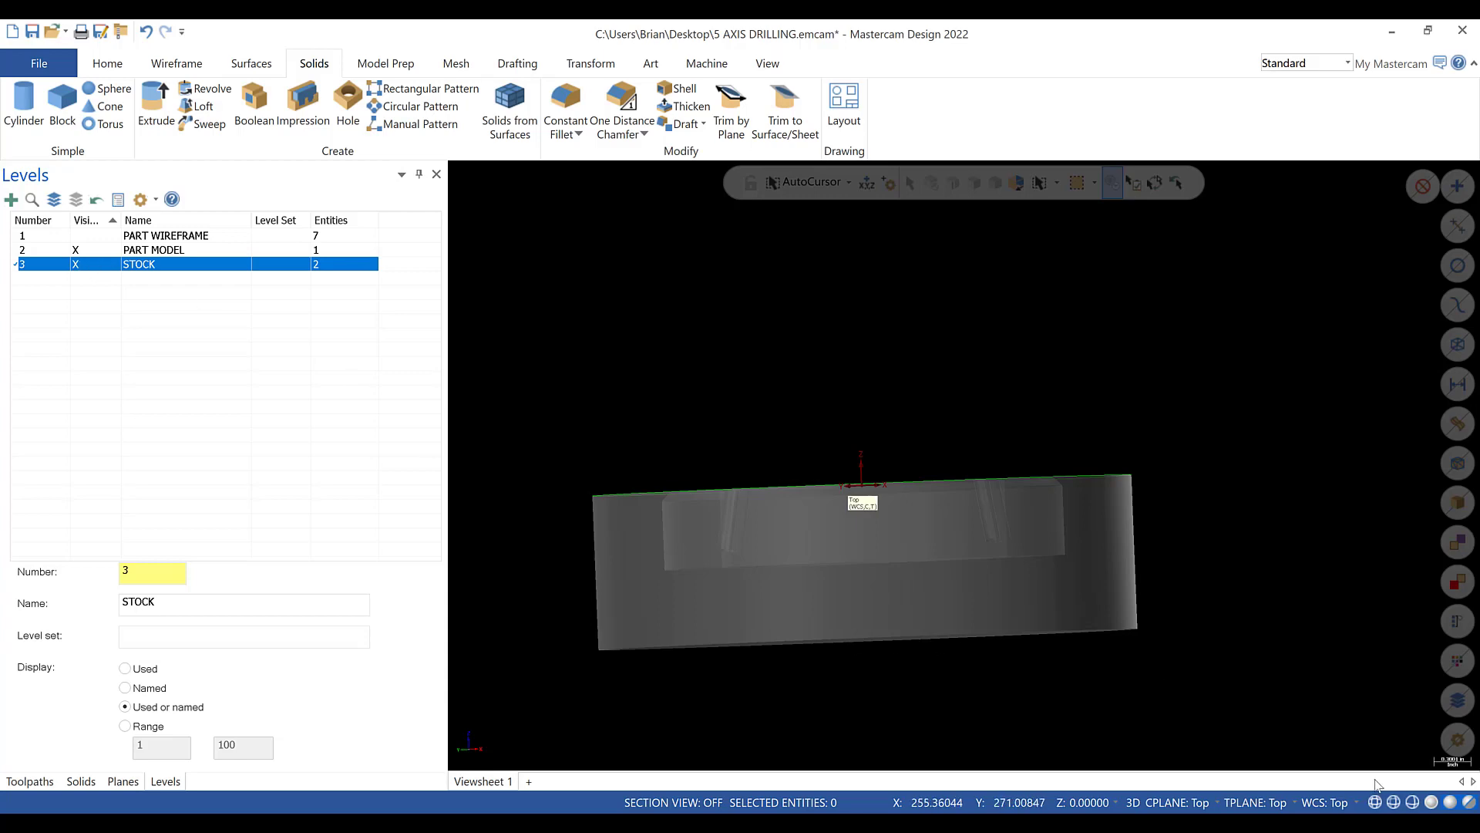
pyautogui.moveTo(816, 556); pyautogui.dragTo(868, 594, button='middle')
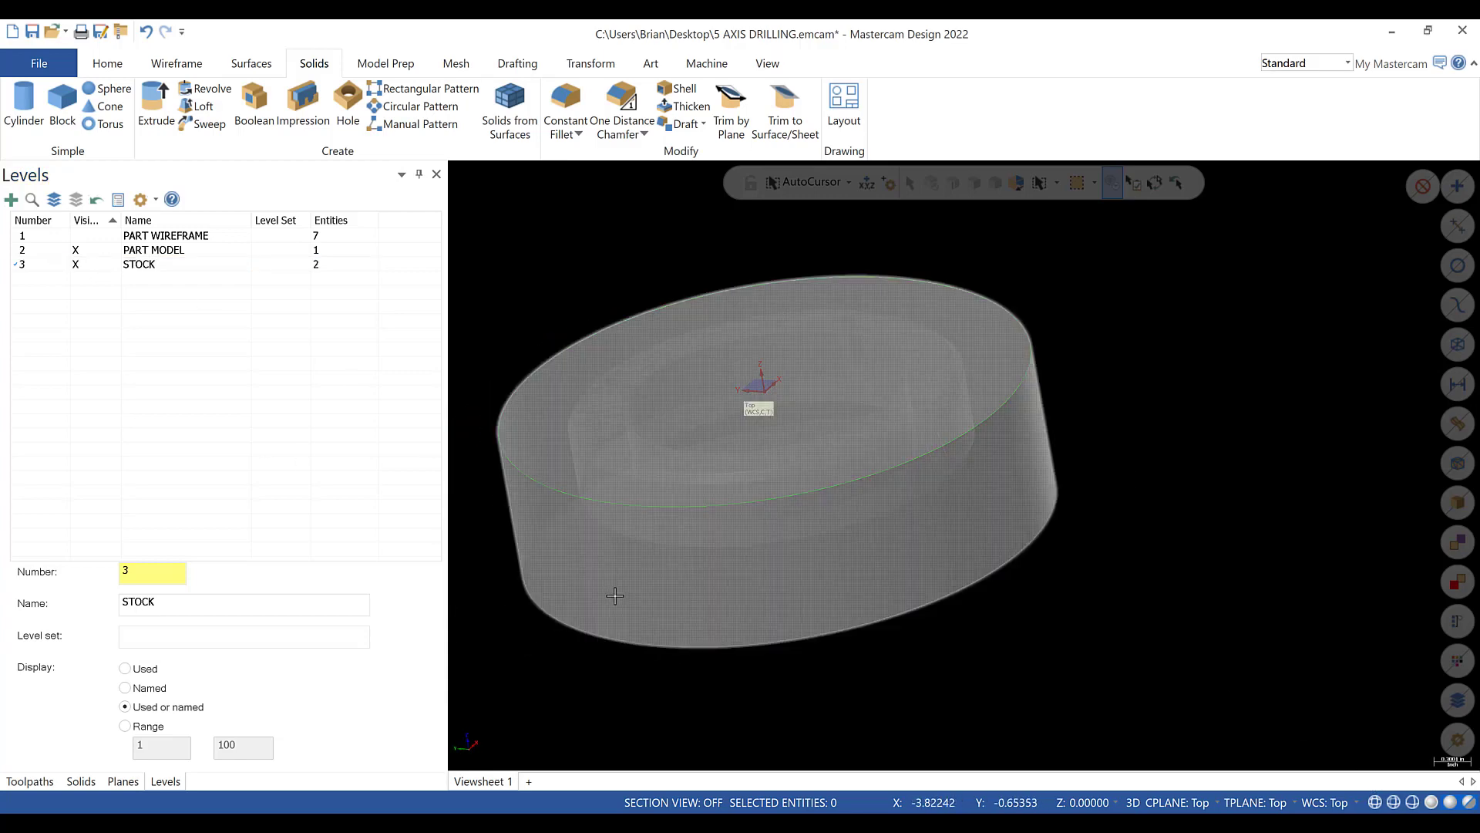
# - Colour the stock cylinder red and save the file
pyautogui.click(876, 597)
pyautogui.rightClick(876, 598)
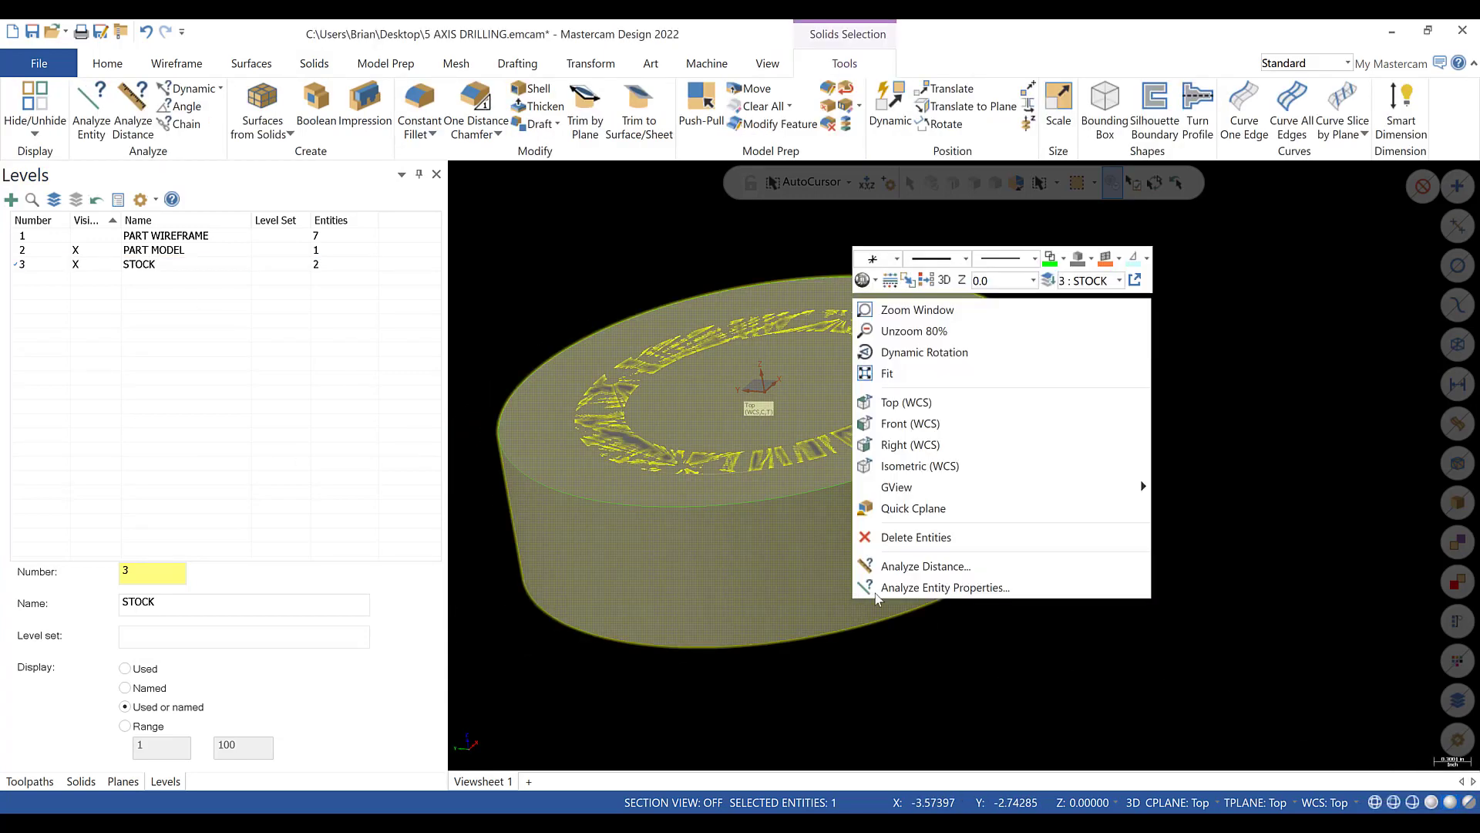
pyautogui.click(1089, 258)
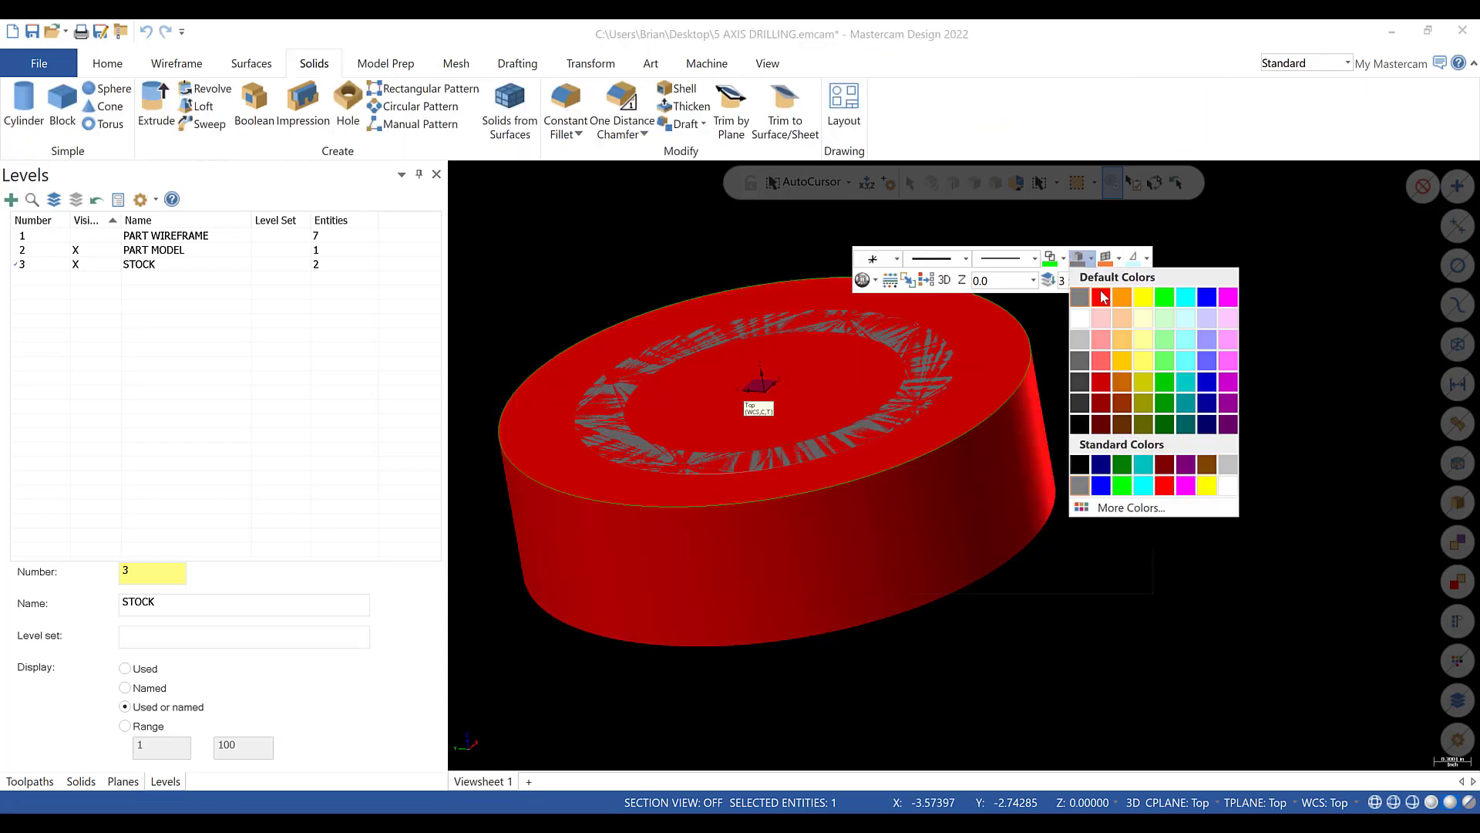
pyautogui.click(1101, 297)
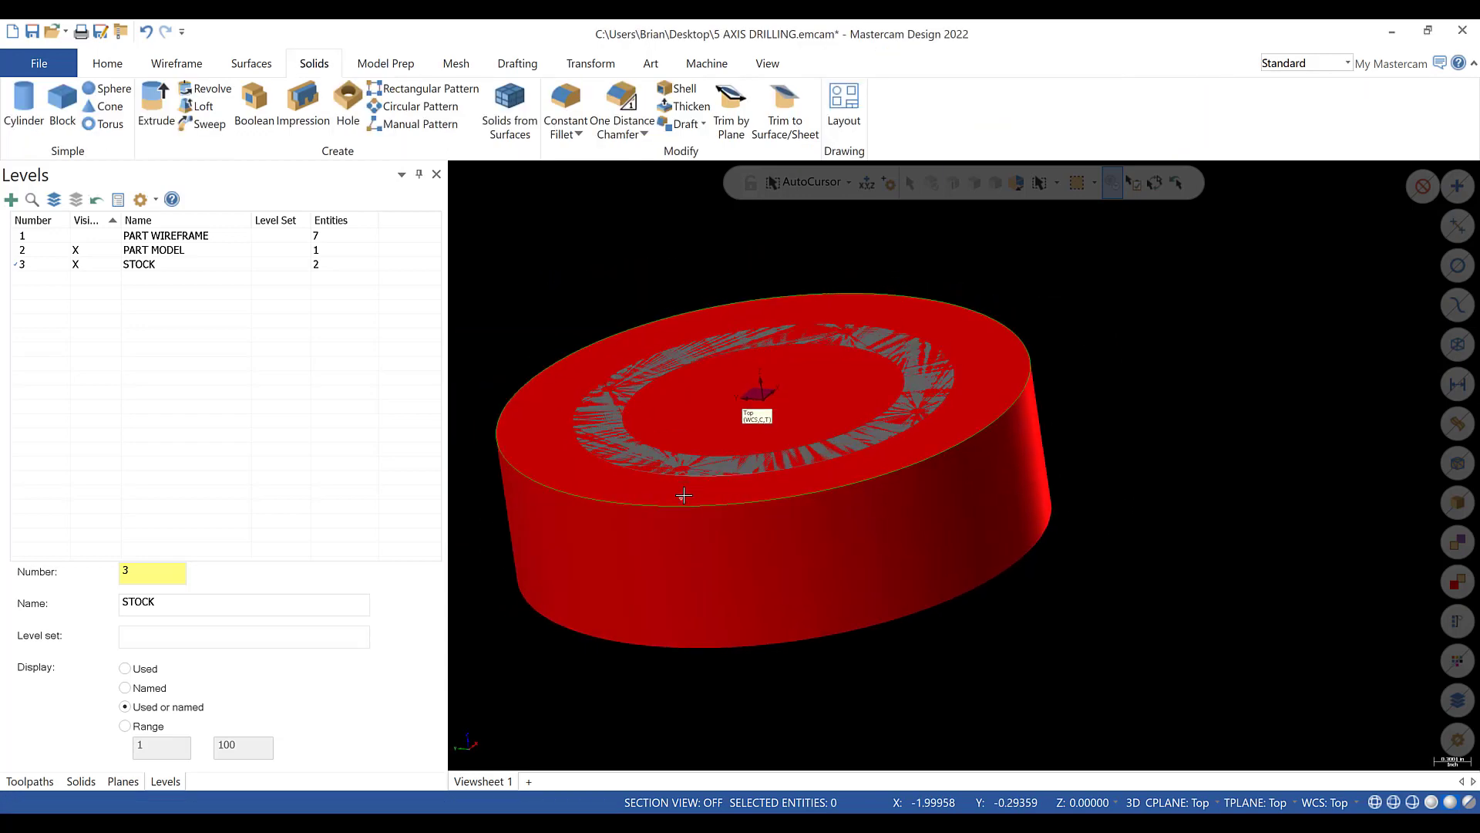
pyautogui.scroll(-3, 684, 494)
pyautogui.click(32, 31)
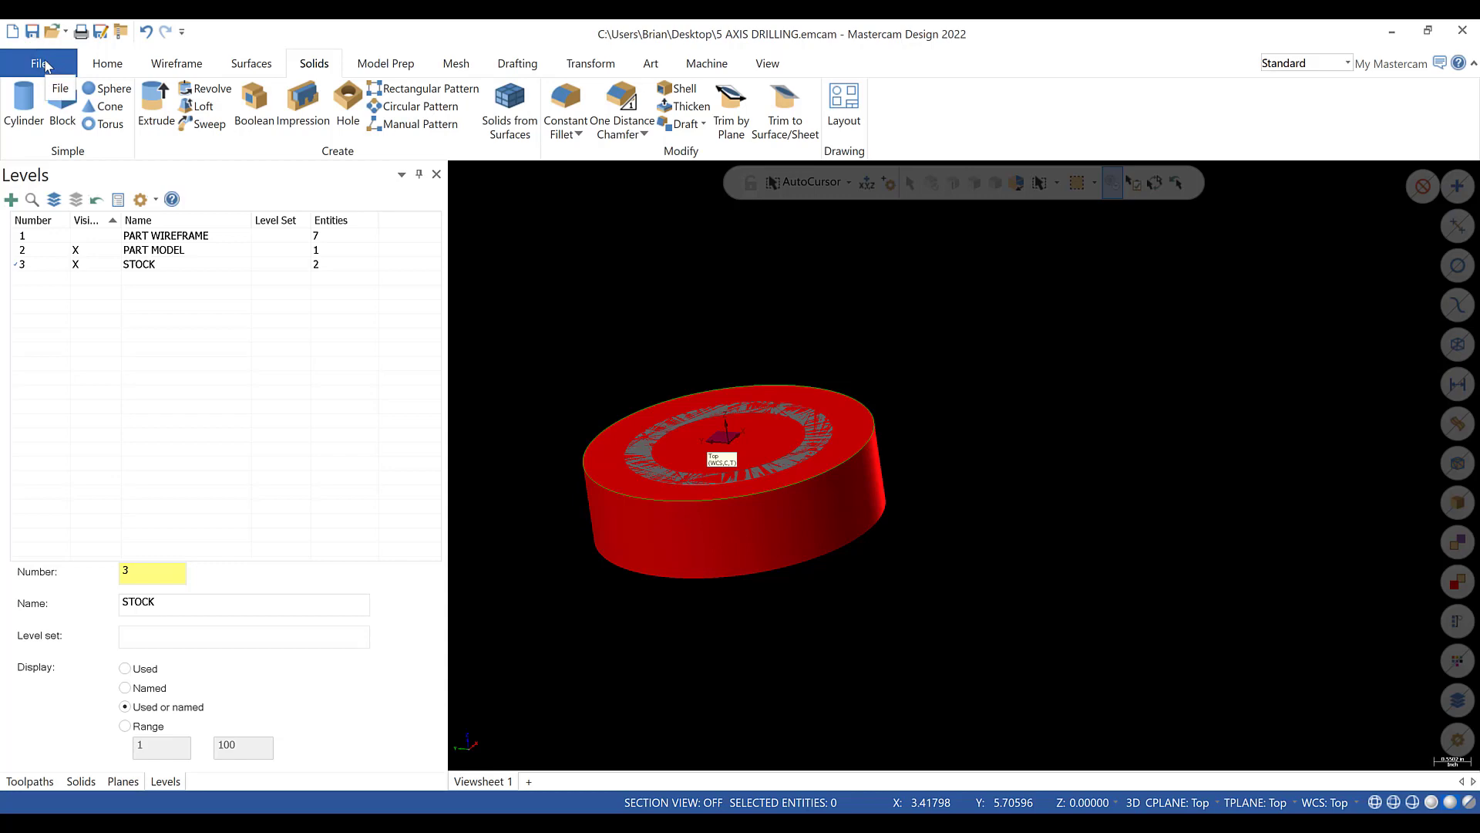
# - Merge the file "3 jaw chuck umc750 with riser" from the 5 AXIS folder of CNC LAB 3, LAB 3 2021, MODULE 6
pyautogui.click(42, 64)
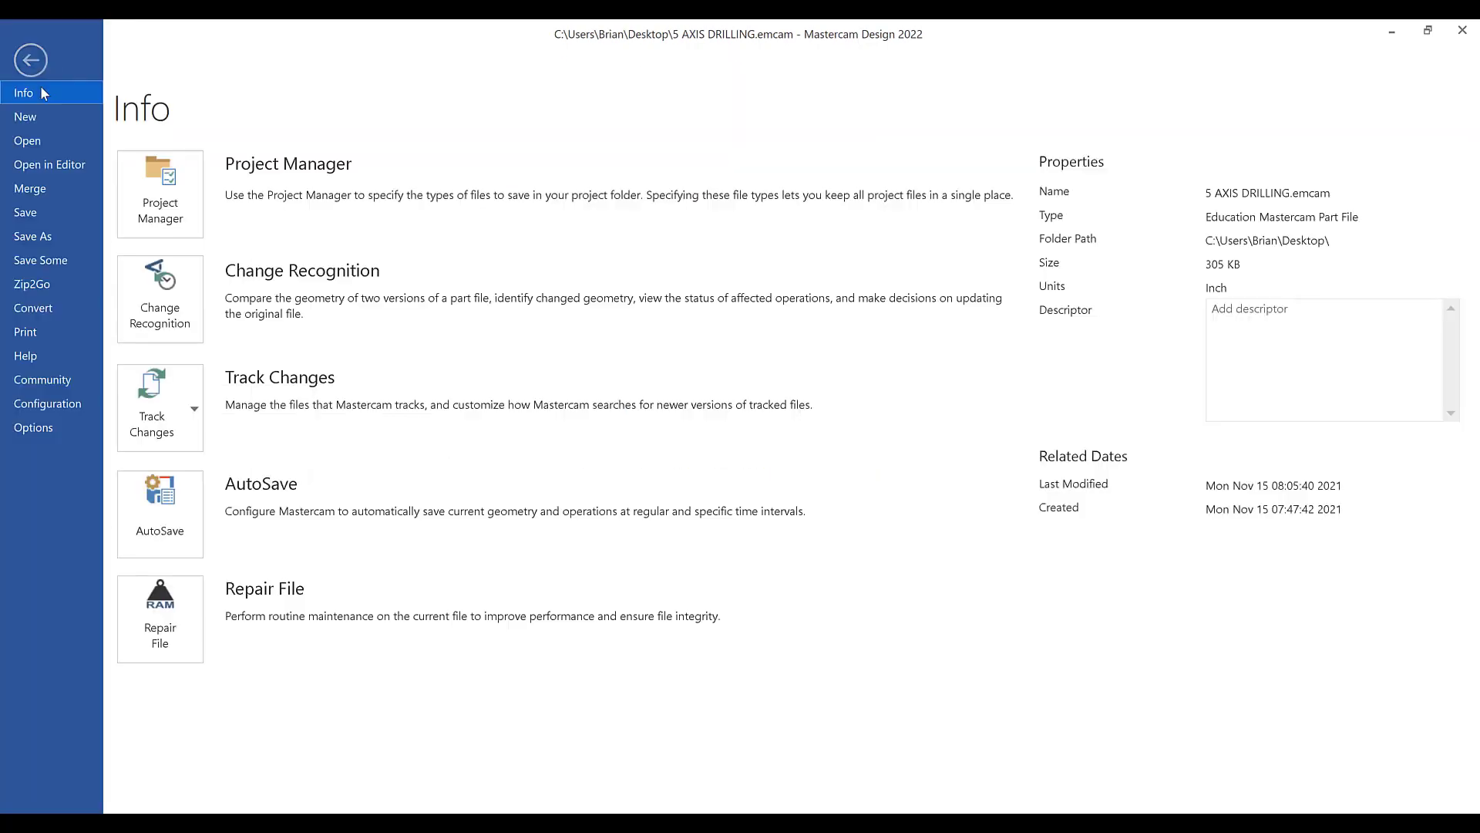
pyautogui.click(30, 189)
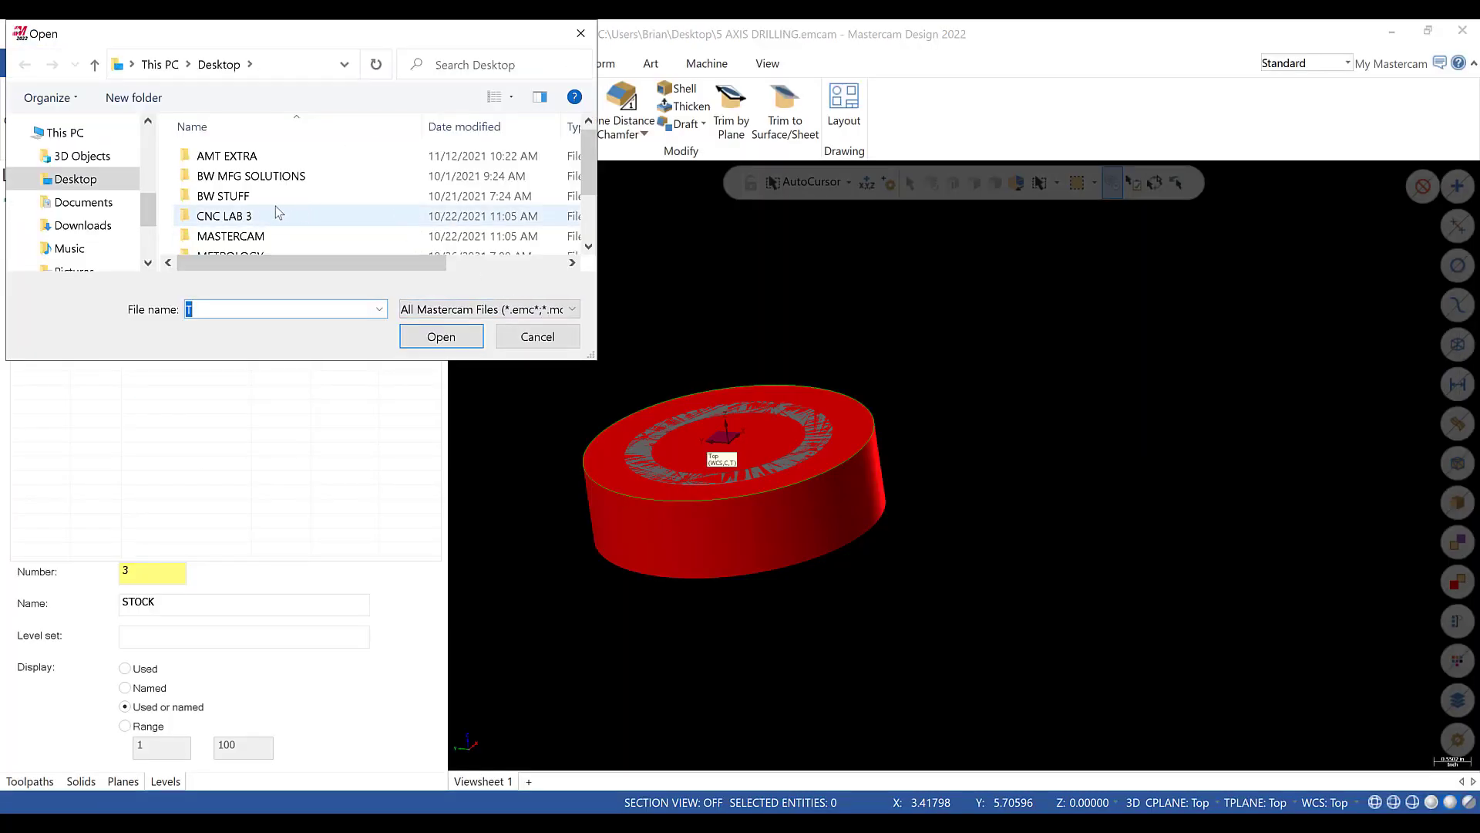
pyautogui.doubleClick(244, 216)
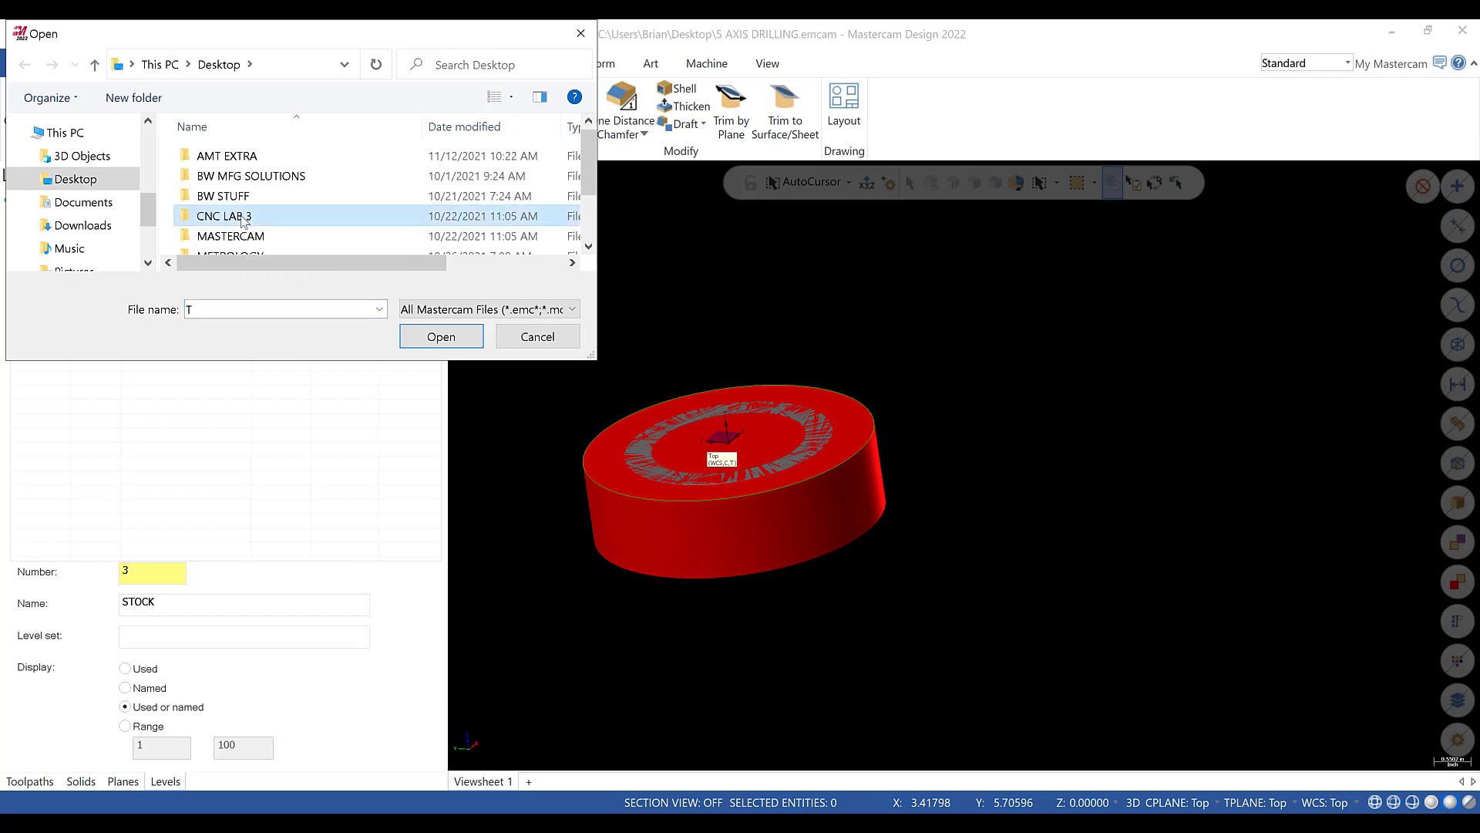
pyautogui.click(247, 158)
pyautogui.doubleClick(247, 158)
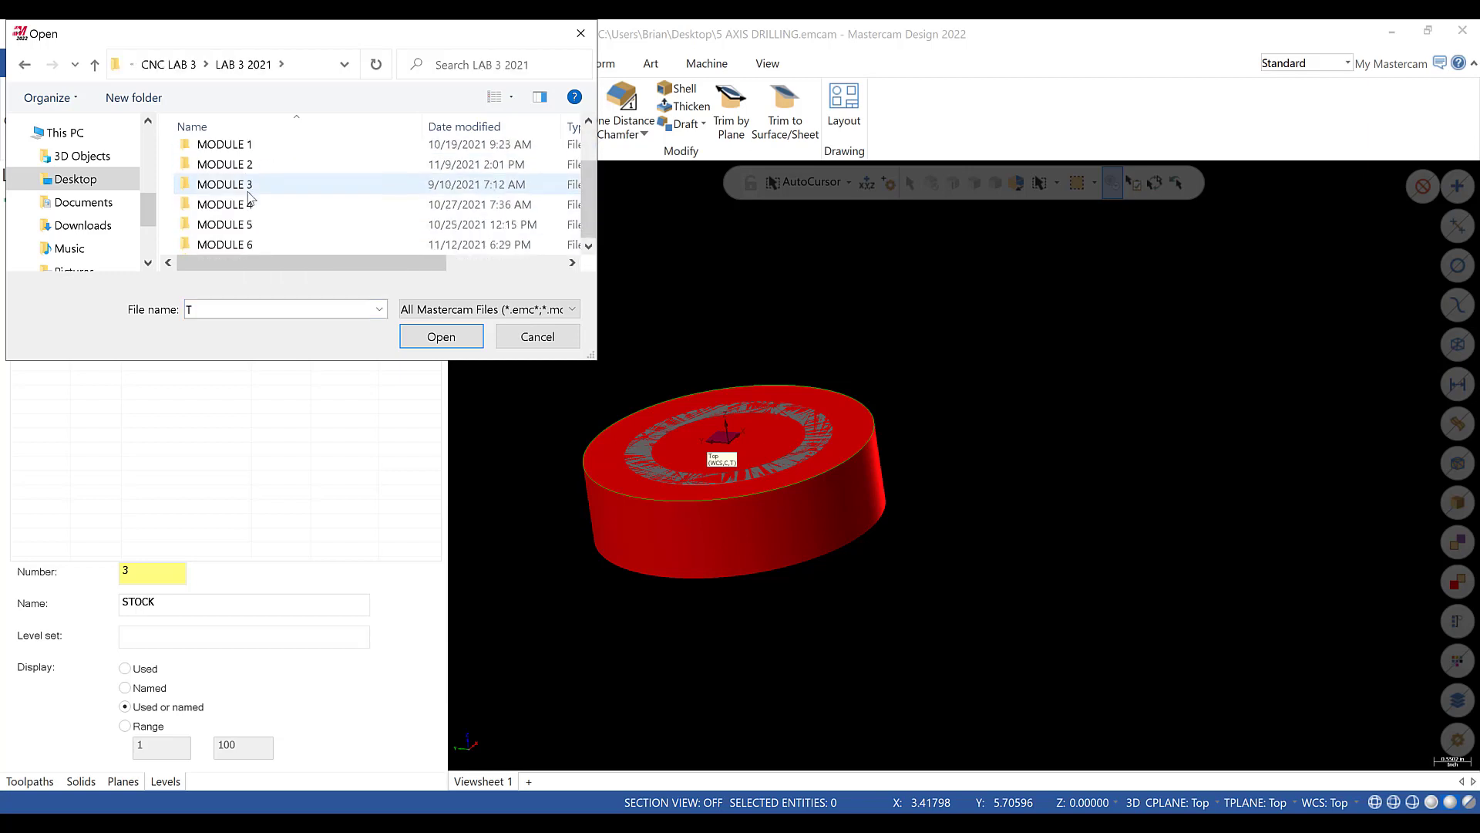
pyautogui.doubleClick(260, 241)
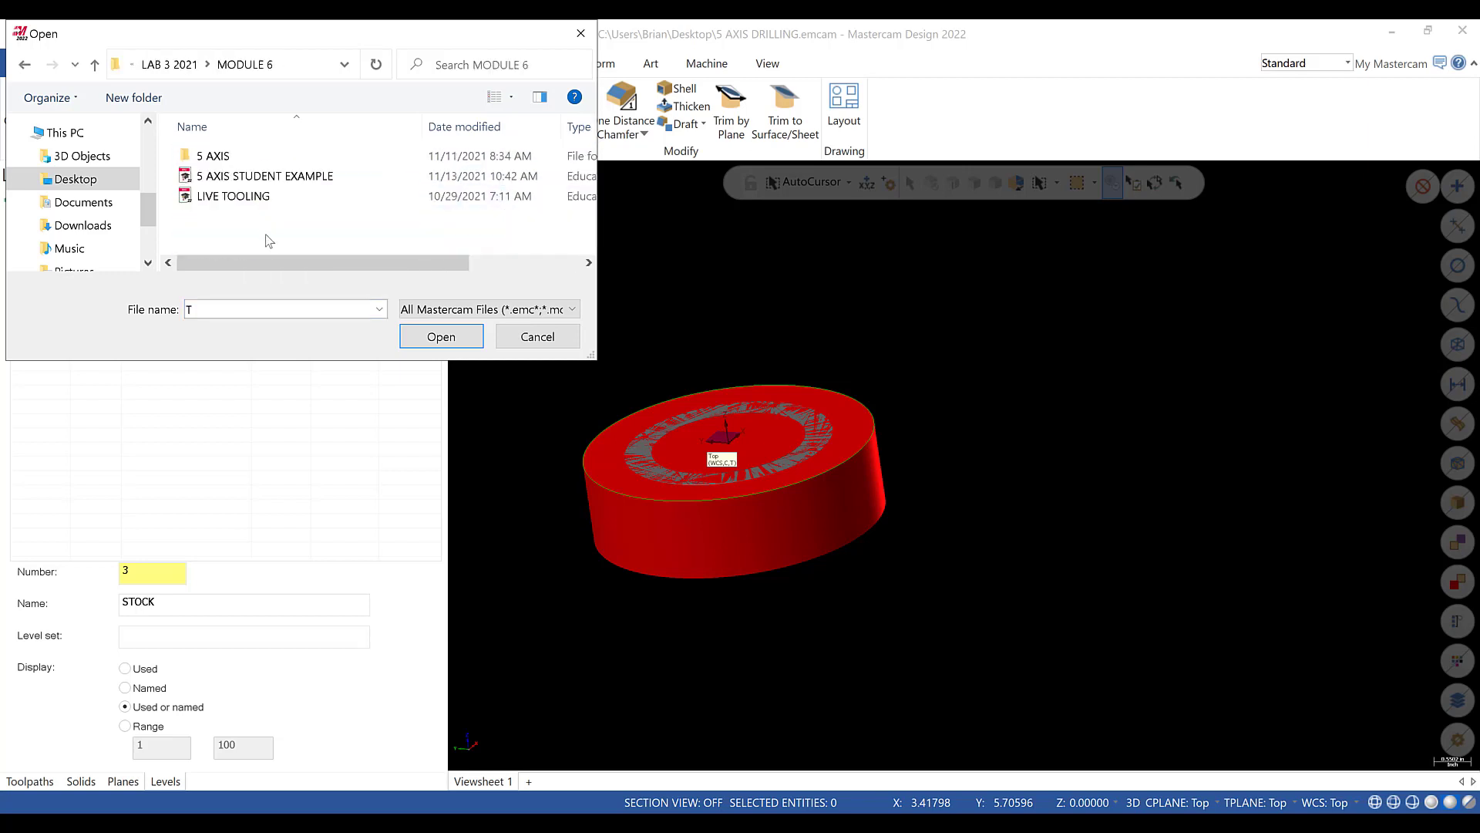
pyautogui.doubleClick(213, 156)
pyautogui.scroll(-2, 270, 203)
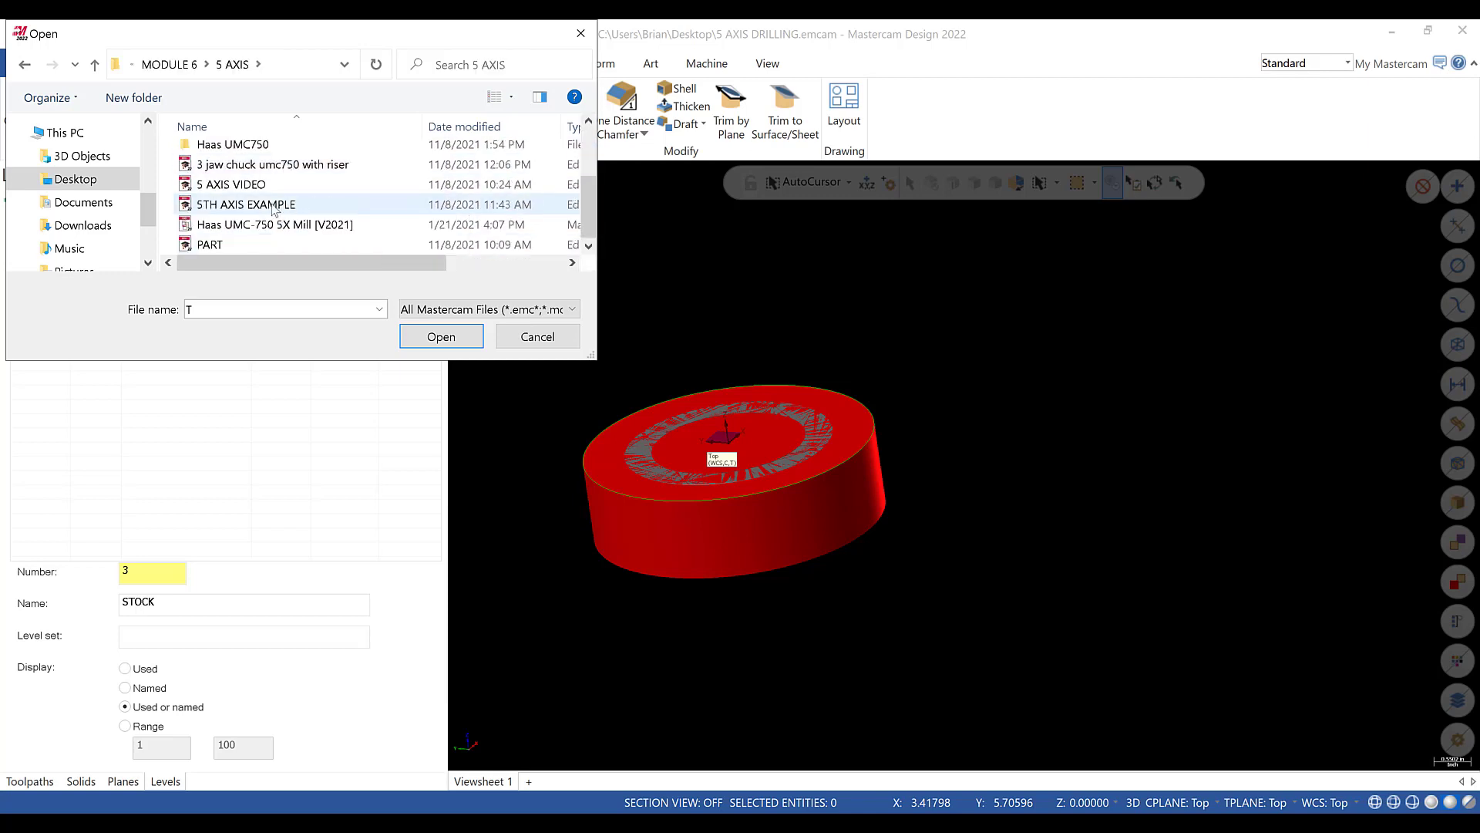
pyautogui.click(274, 167)
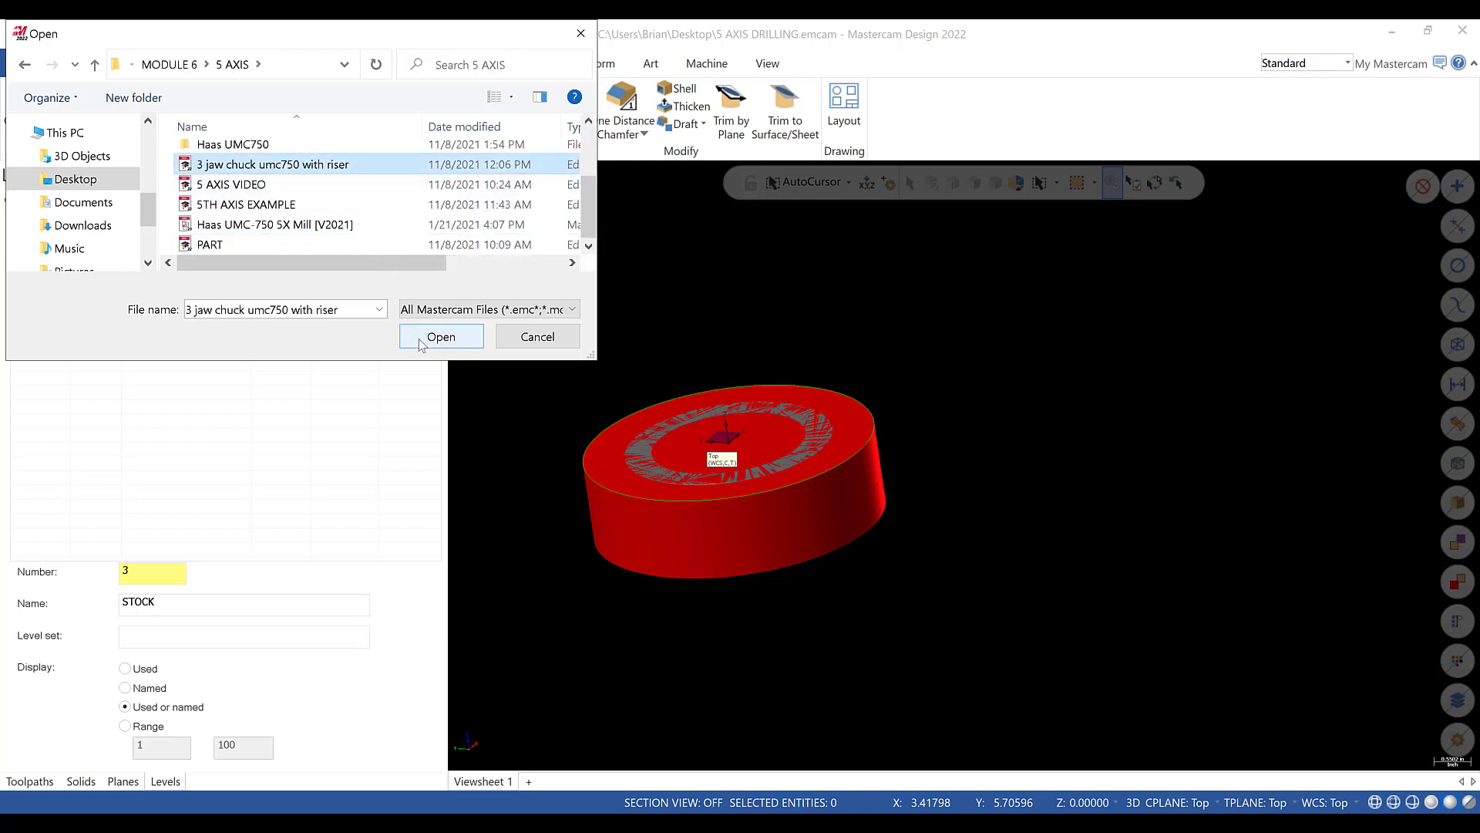
pyautogui.click(421, 341)
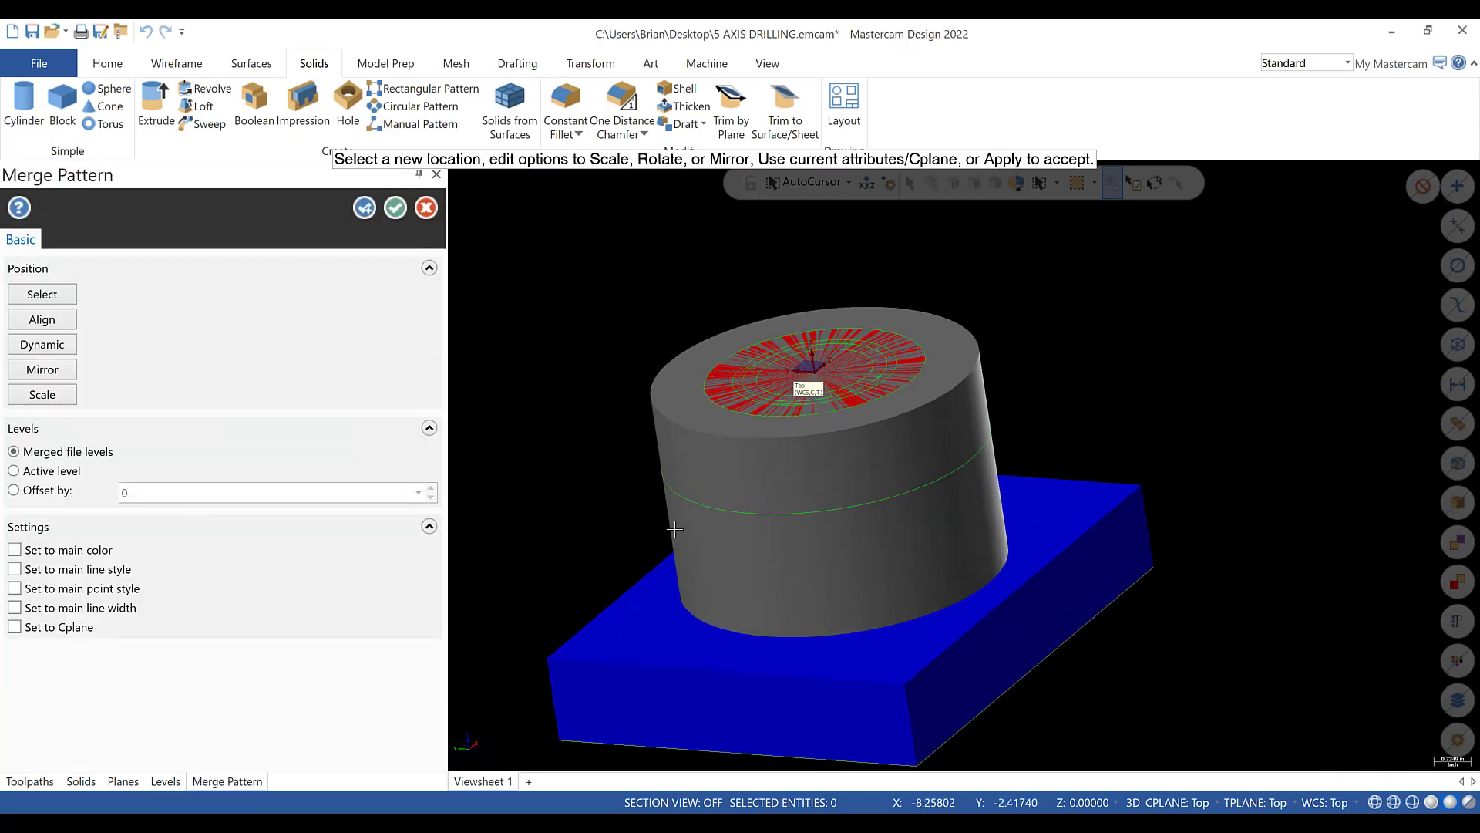
# - Dynamically move the merged fixture straight down about 3.58 inches below the stock, accept the merge and clear the colours
pyautogui.click(69, 347)
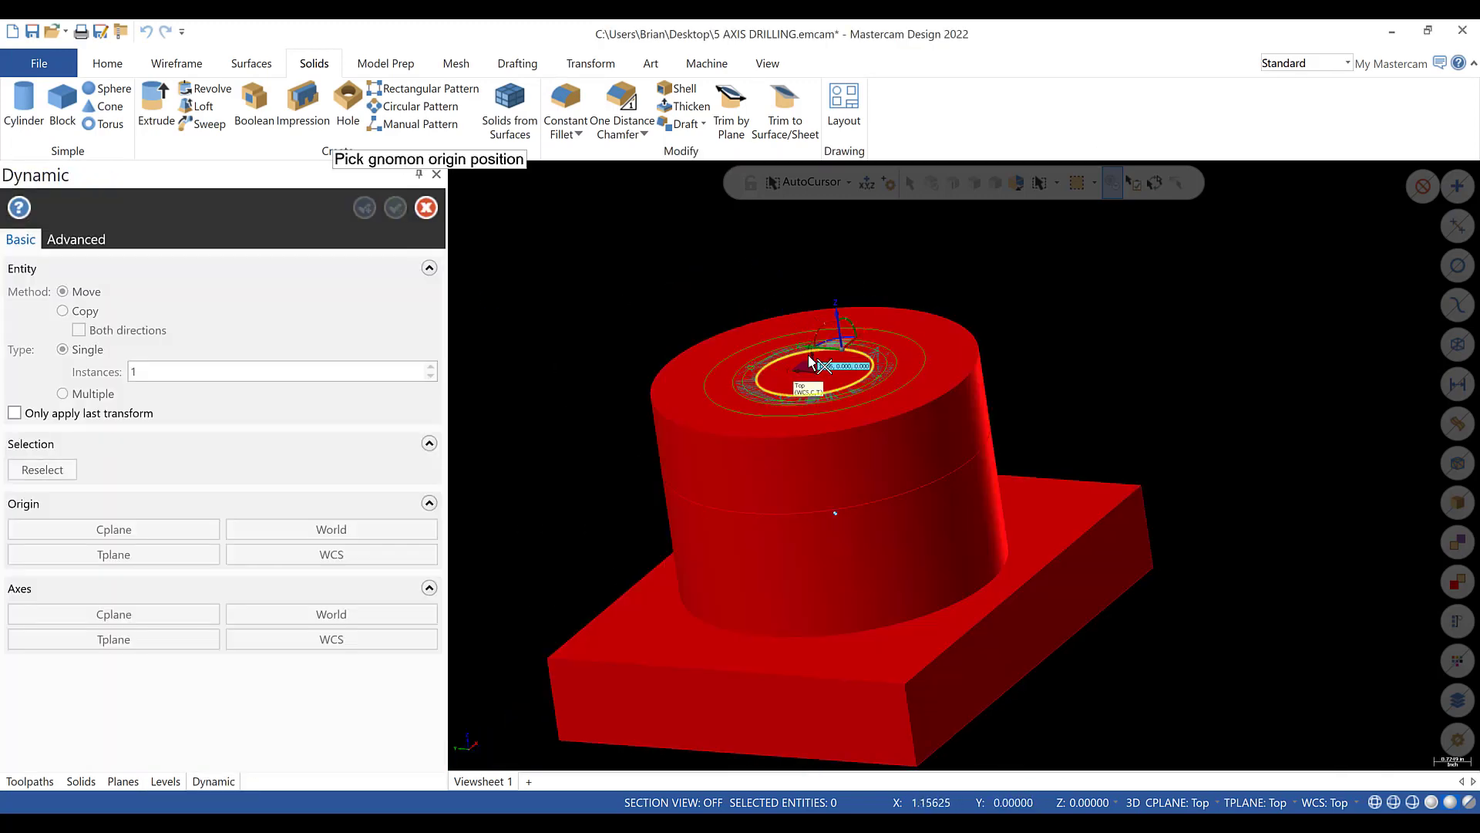
pyautogui.click(817, 375)
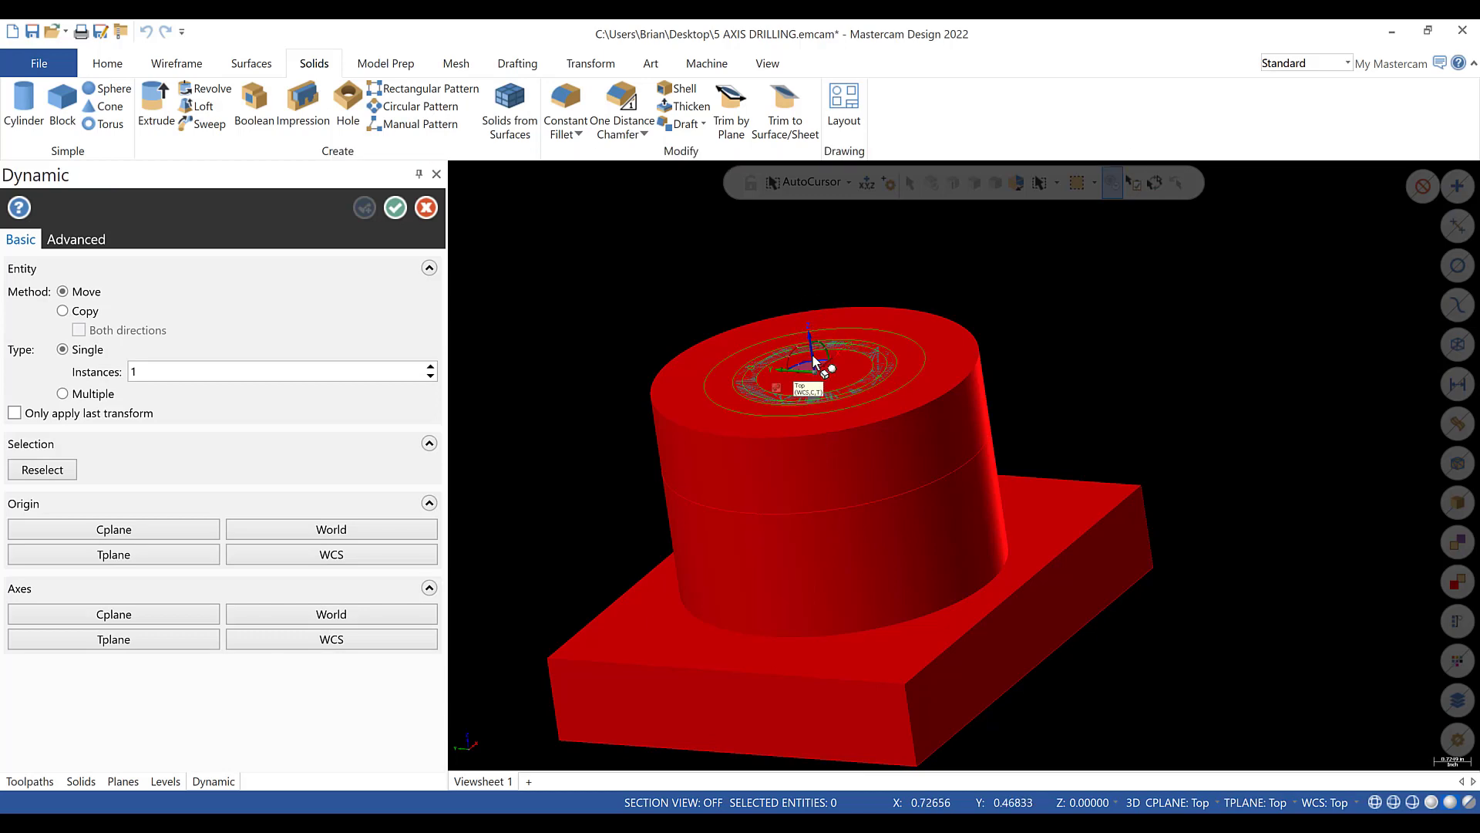
pyautogui.click(812, 353)
pyautogui.click(860, 568)
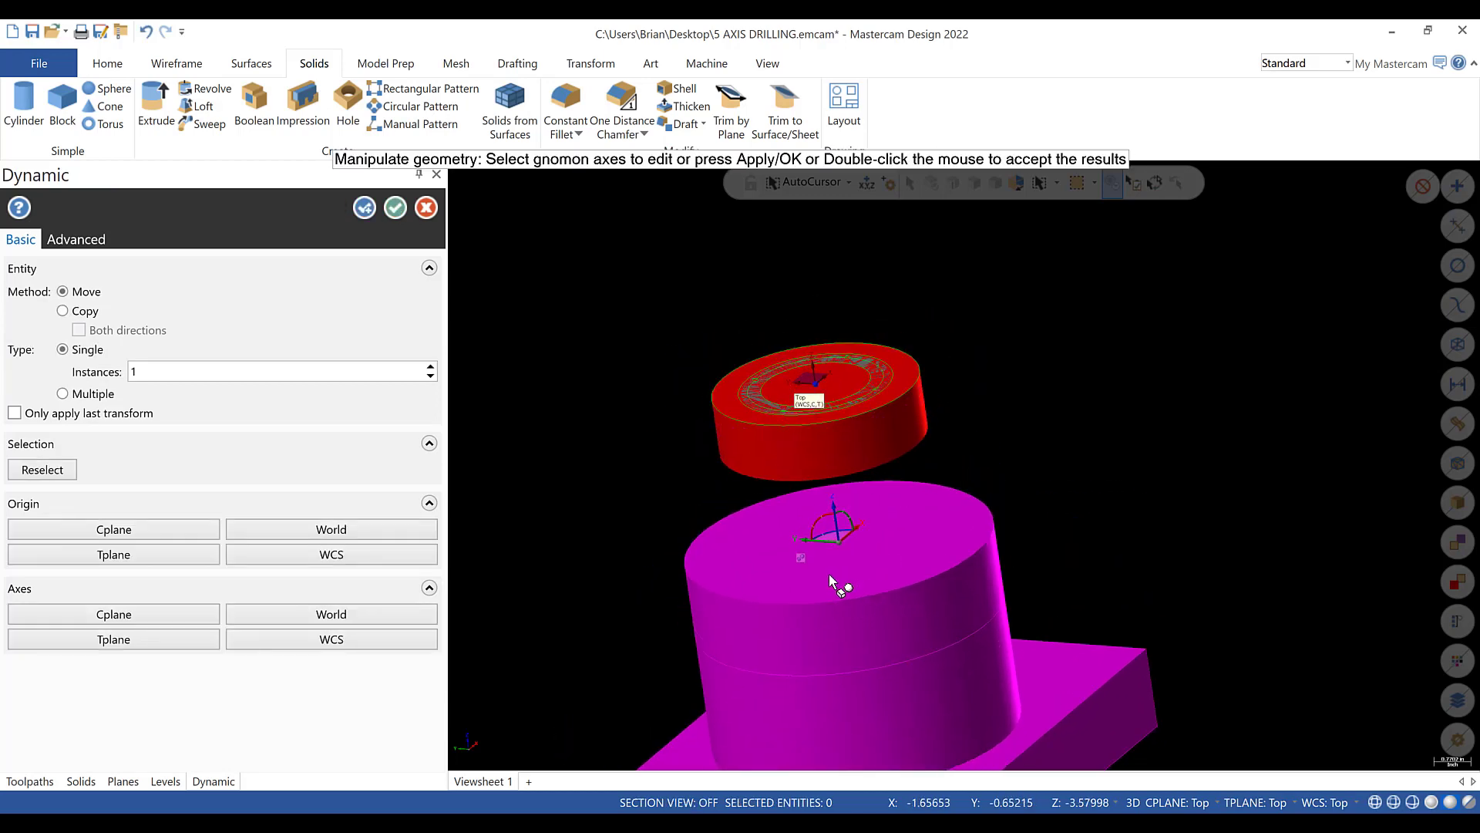
pyautogui.scroll(3, 829, 574)
pyautogui.moveTo(843, 581)
pyautogui.mouseDown(button='middle')
pyautogui.moveTo(855, 515)
pyautogui.moveTo(845, 575)
pyautogui.mouseUp(button='middle')
pyautogui.click(399, 212)
pyautogui.rightClick(1200, 297)
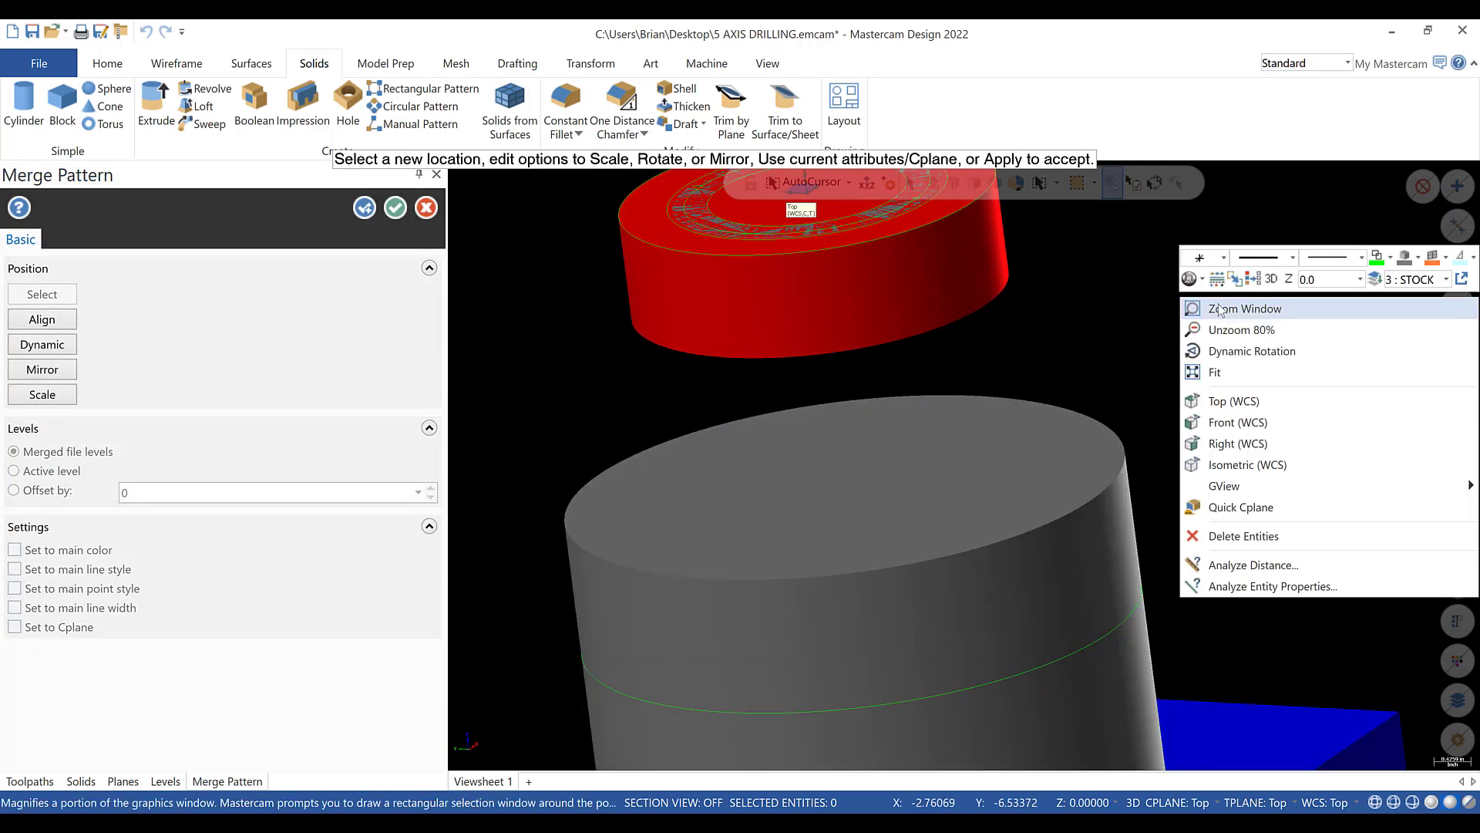
pyautogui.click(1253, 281)
pyautogui.scroll(-5, 1182, 382)
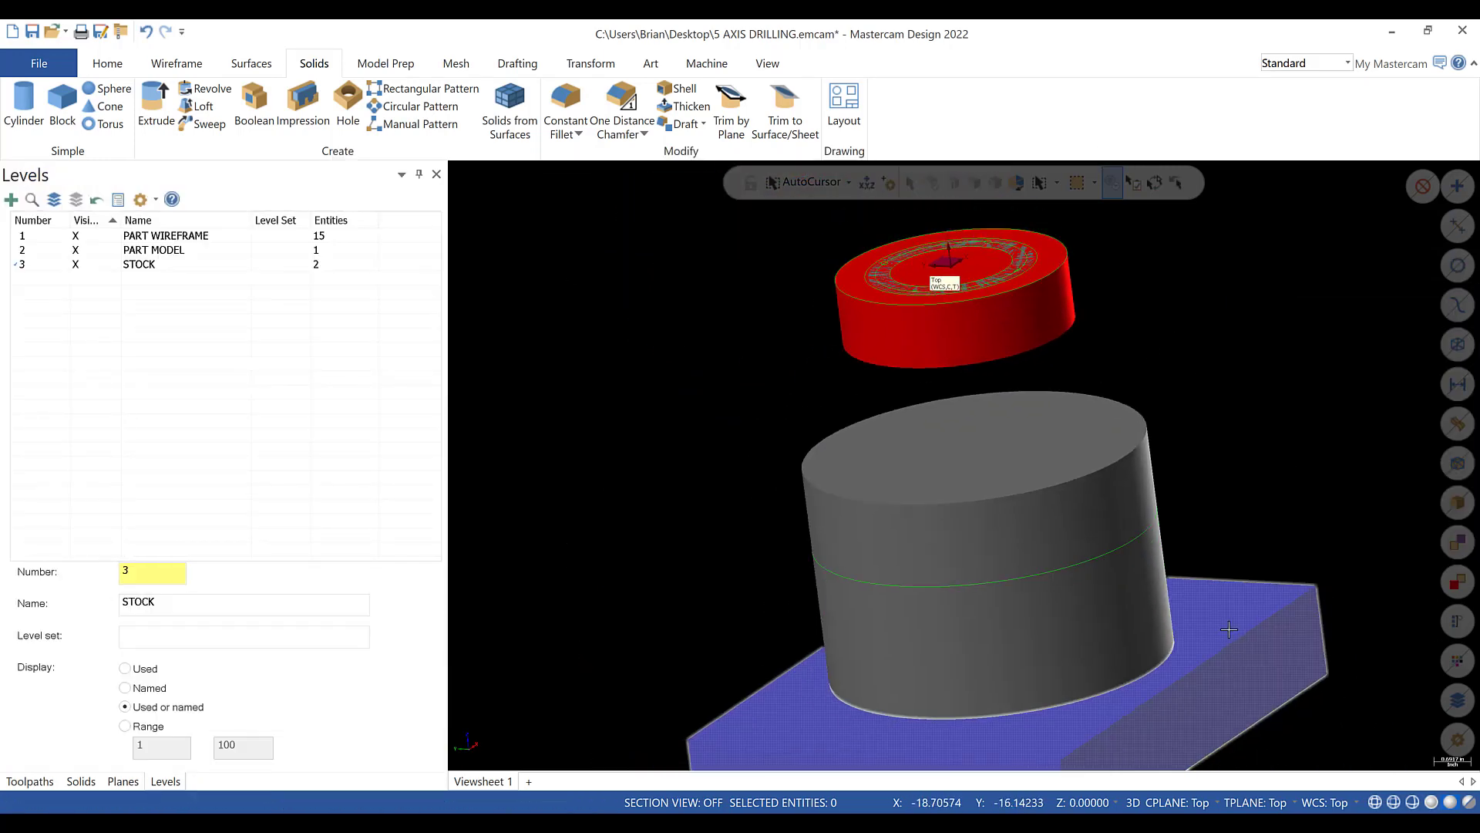
pyautogui.moveTo(1195, 612); pyautogui.dragTo(1222, 620, button='middle')
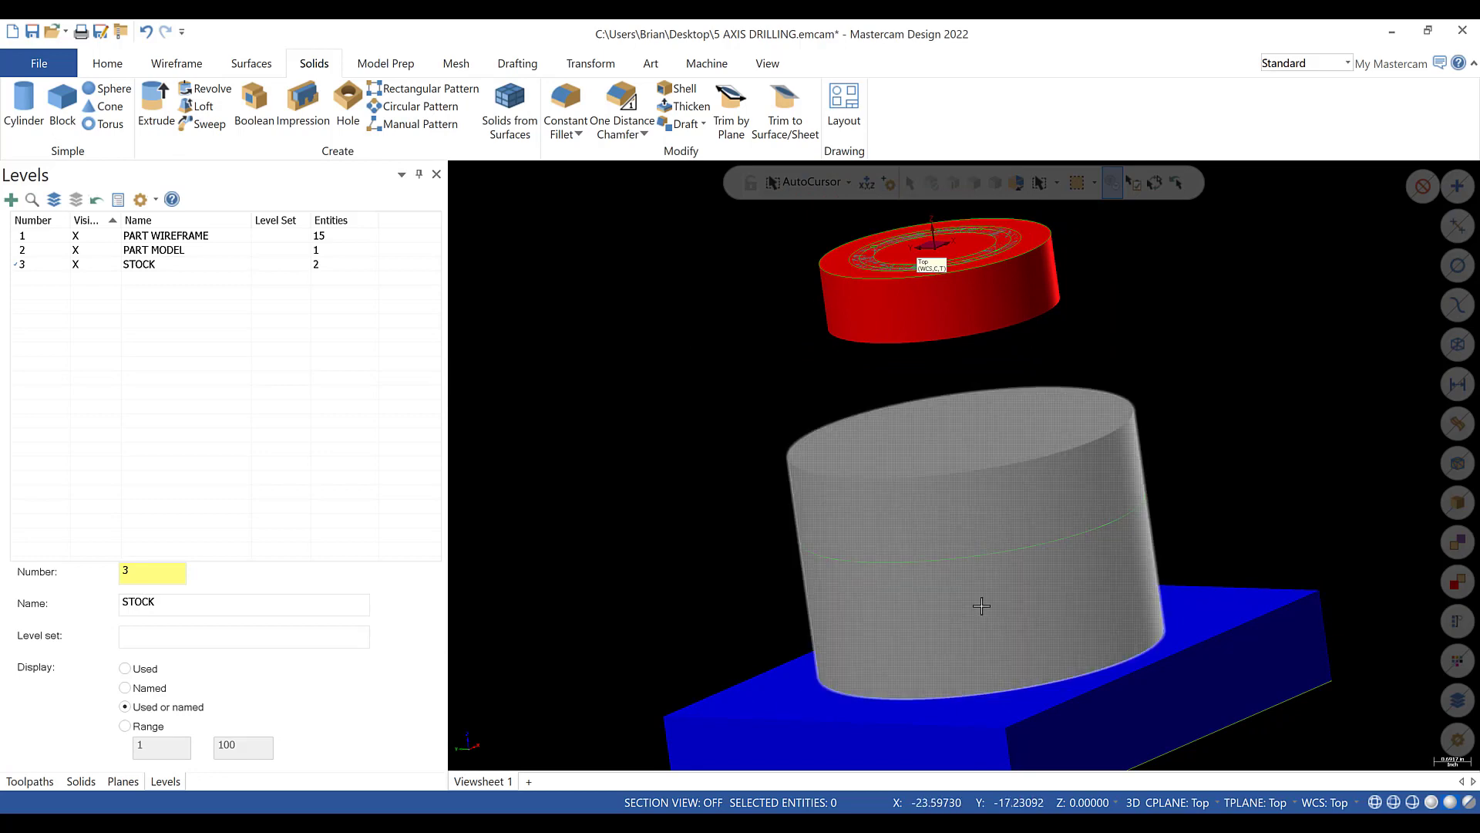
pyautogui.moveTo(983, 606)
pyautogui.mouseDown(button='middle')
pyautogui.moveTo(950, 561)
pyautogui.moveTo(986, 431)
pyautogui.mouseUp(button='middle')
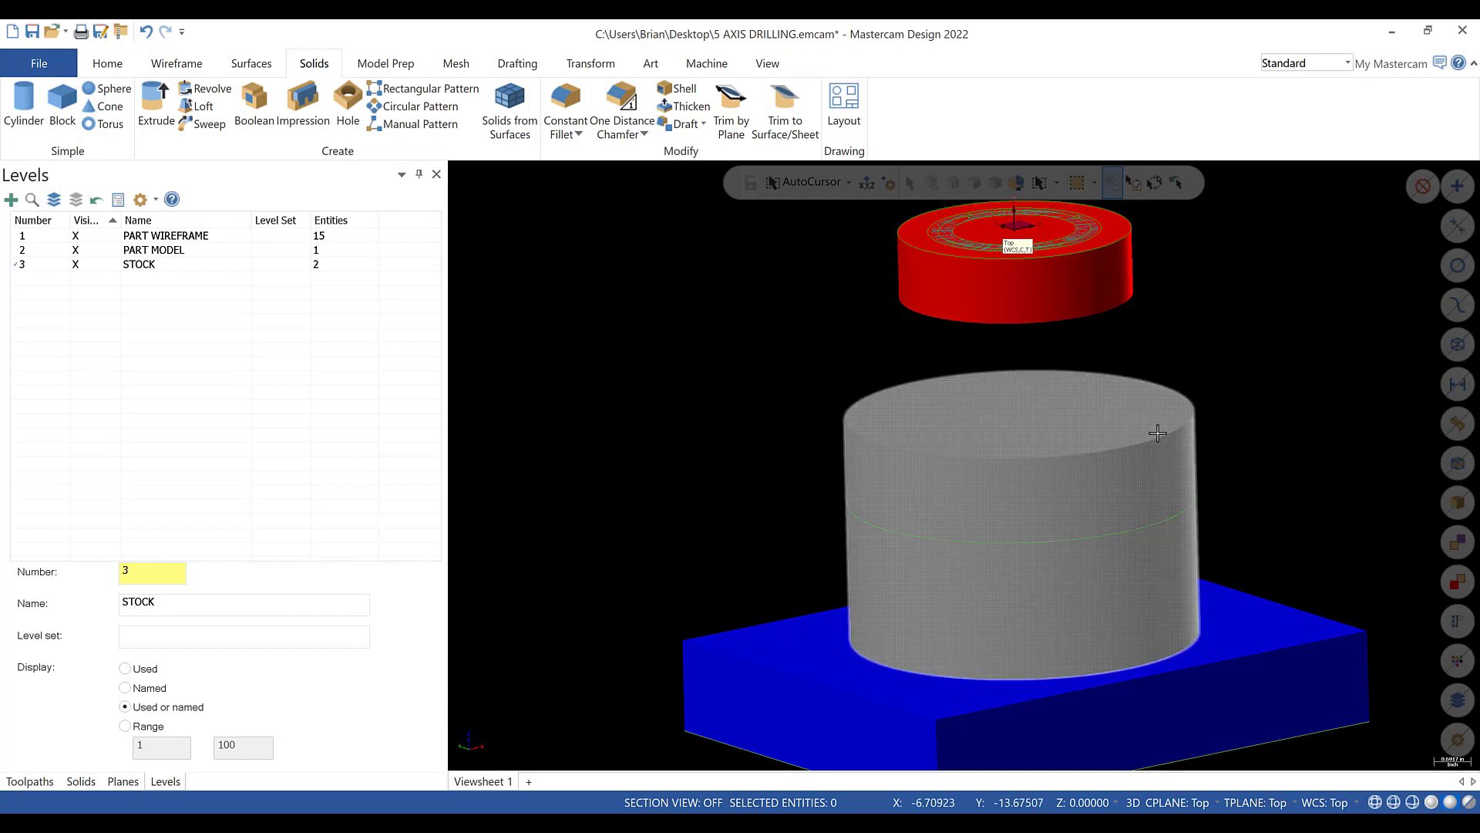
pyautogui.moveTo(1133, 441); pyautogui.dragTo(1090, 410, button='middle')
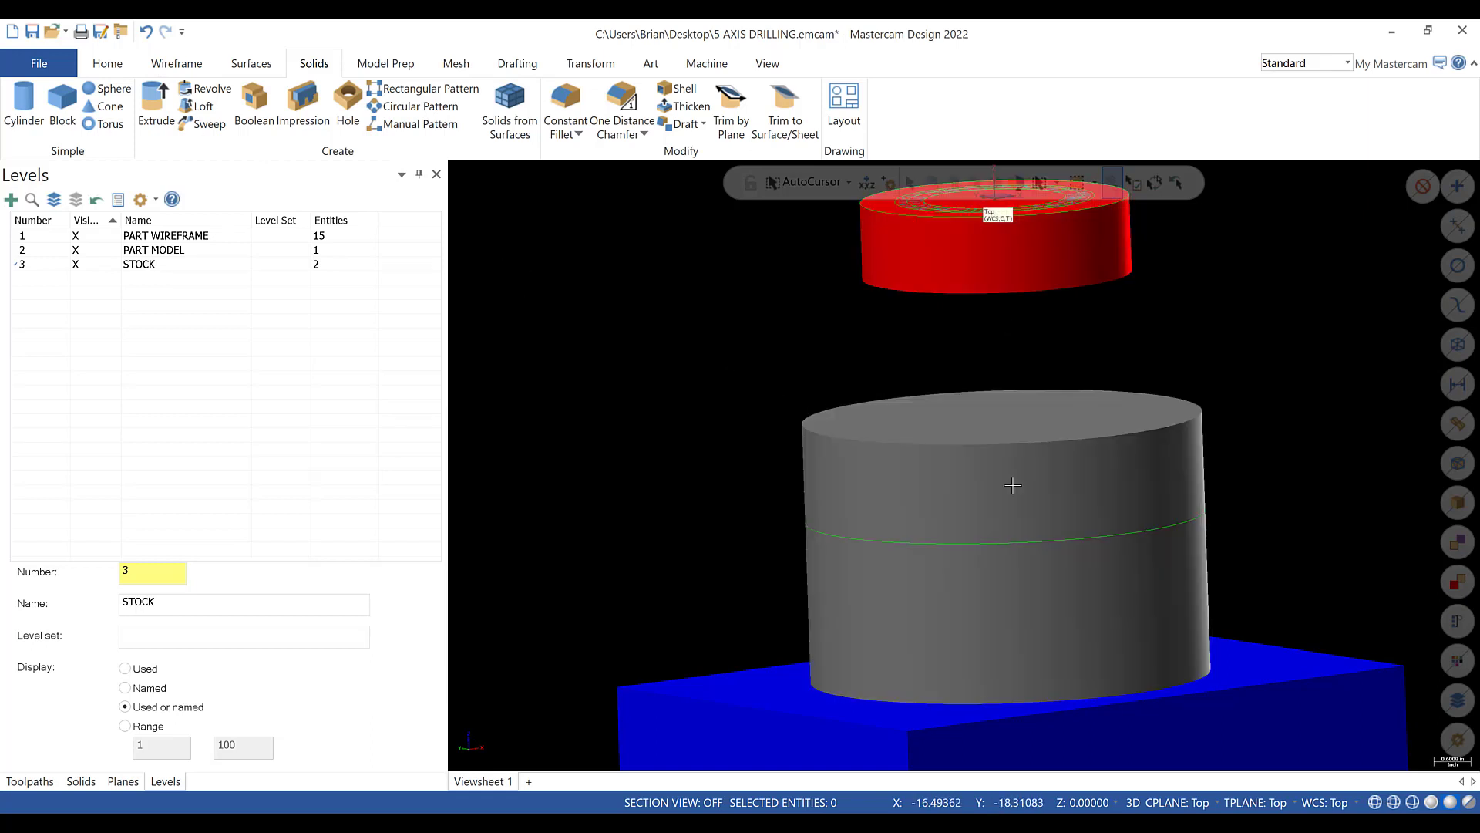
pyautogui.moveTo(1012, 485); pyautogui.dragTo(1215, 605, button='middle')
pyautogui.click(189, 66)
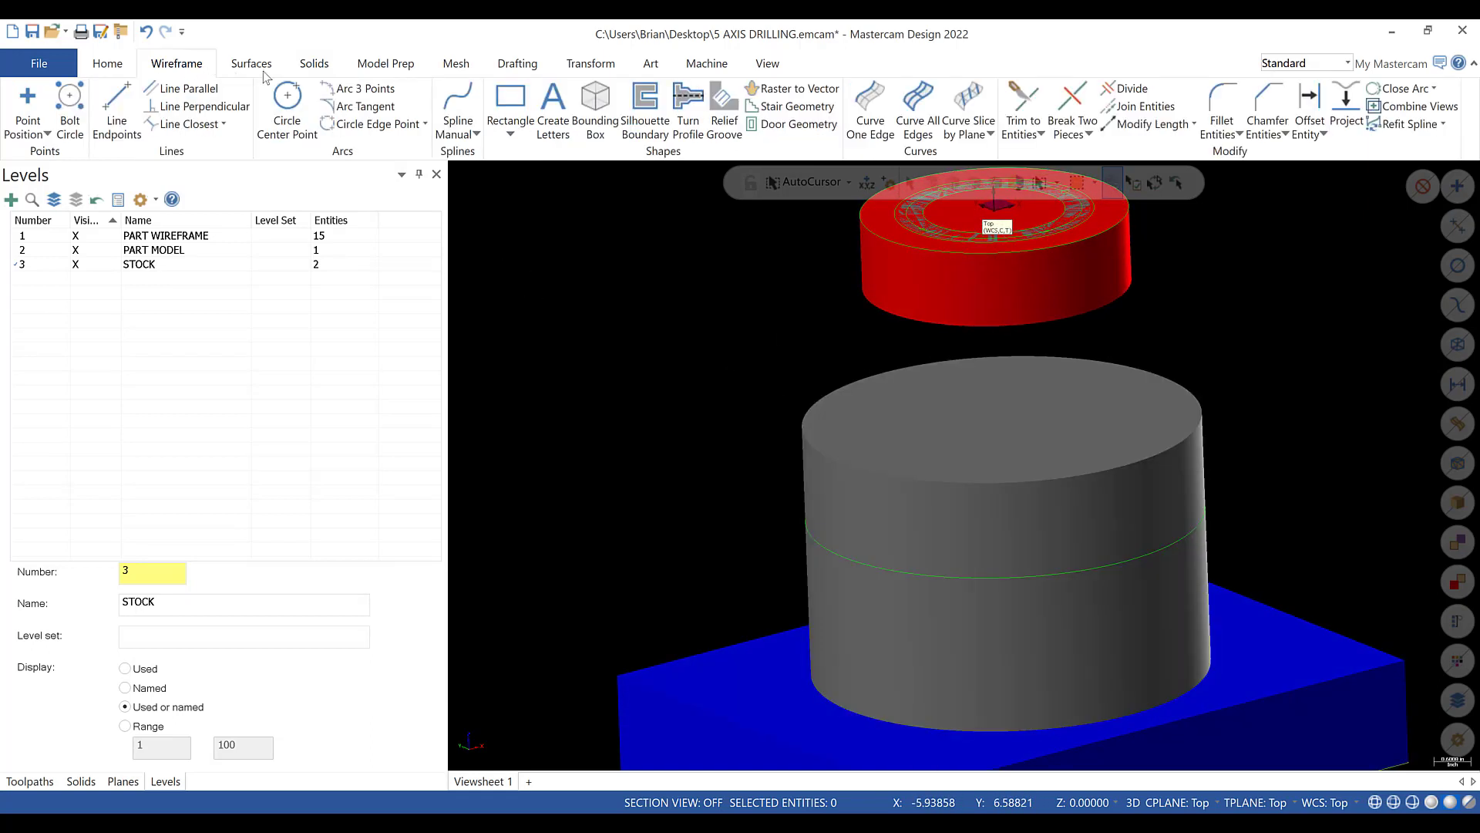
pyautogui.click(871, 111)
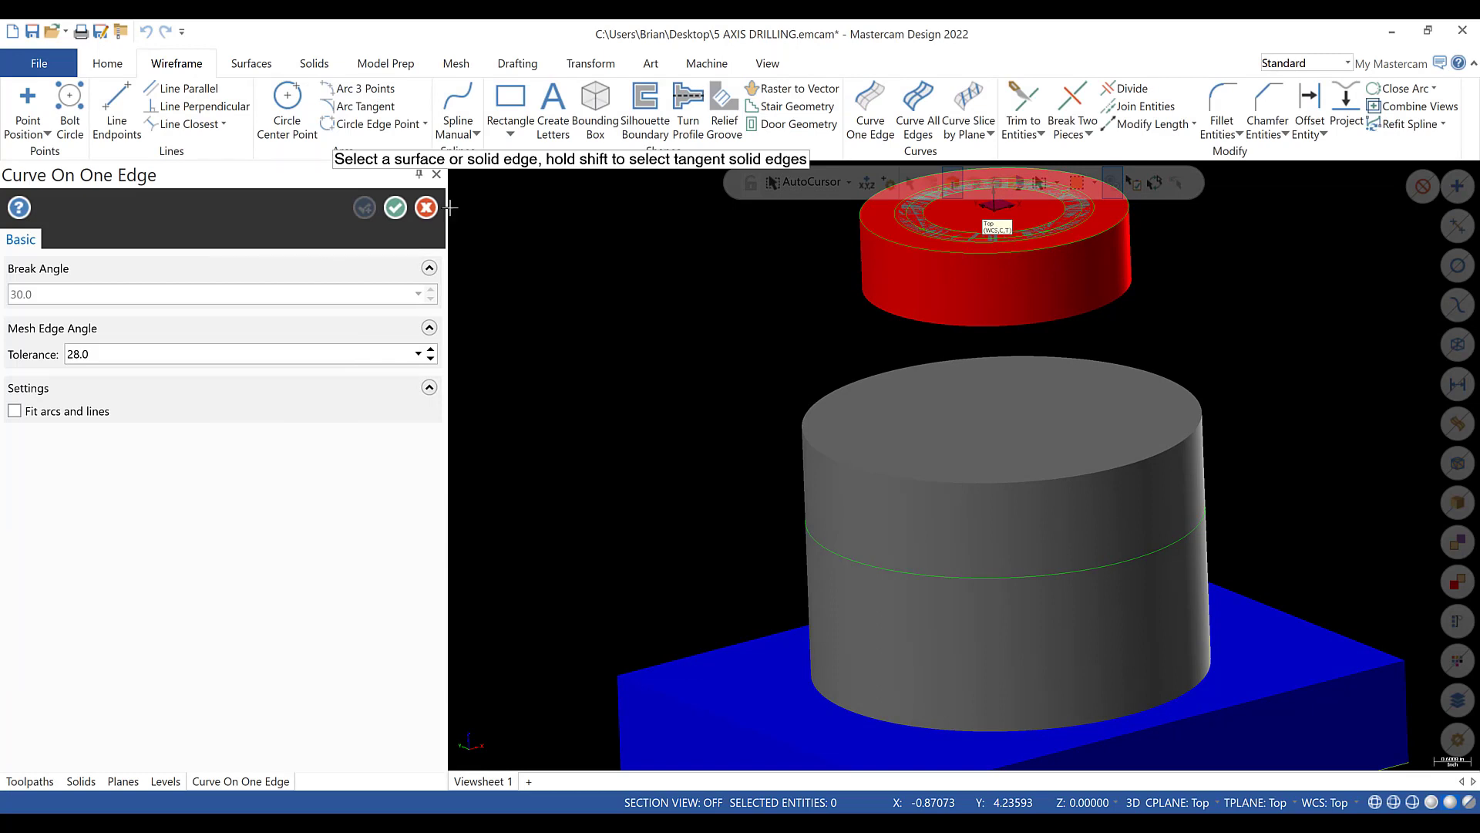
pyautogui.click(425, 207)
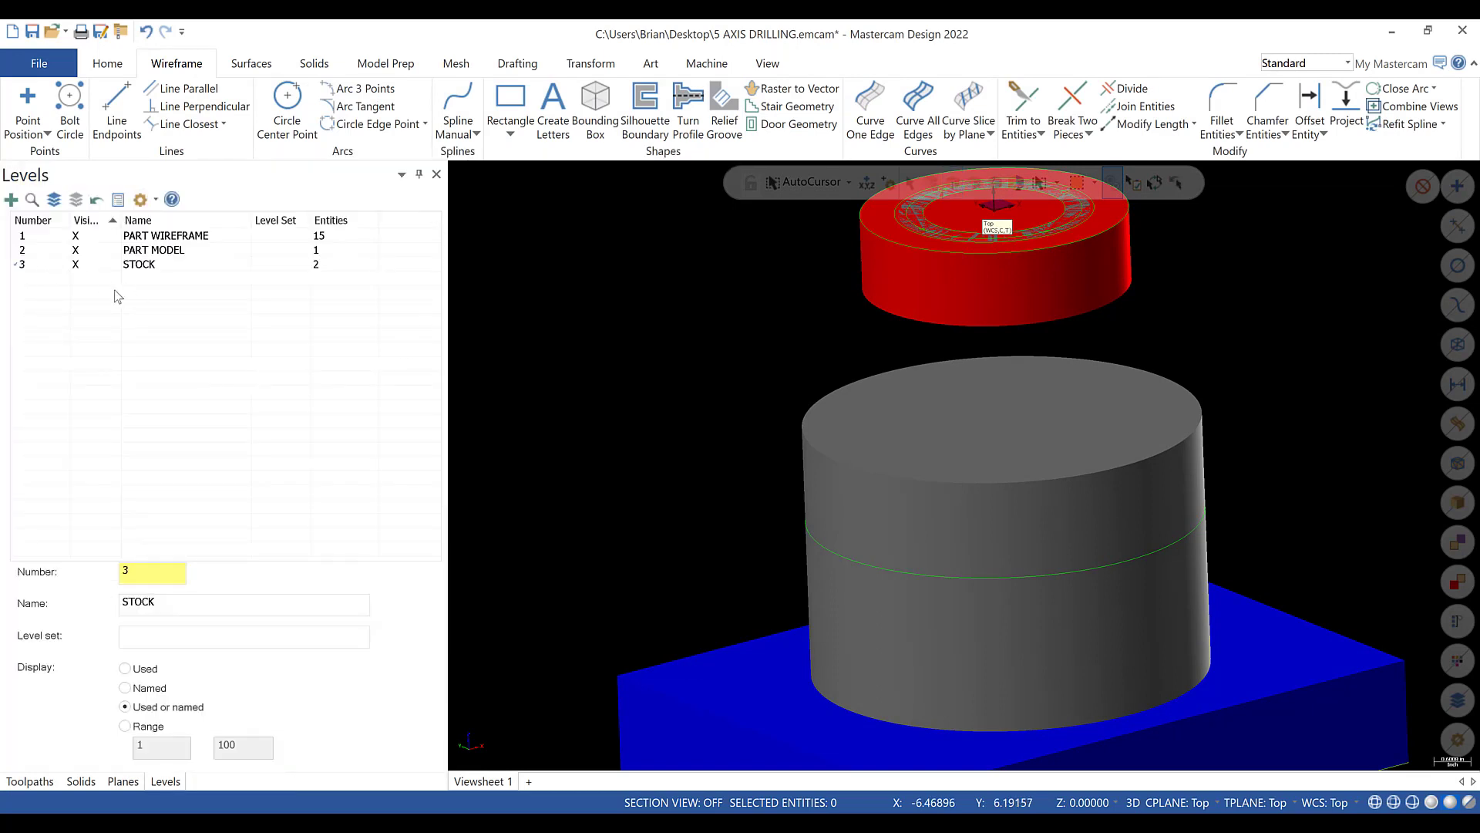
# - Select all geometry of the merged fixture and assign it to level 4 through the entity properties
pyautogui.moveTo(480, 340); pyautogui.dragTo(506, 390, button='middle')
pyautogui.moveTo(501, 393); pyautogui.dragTo(1222, 670)
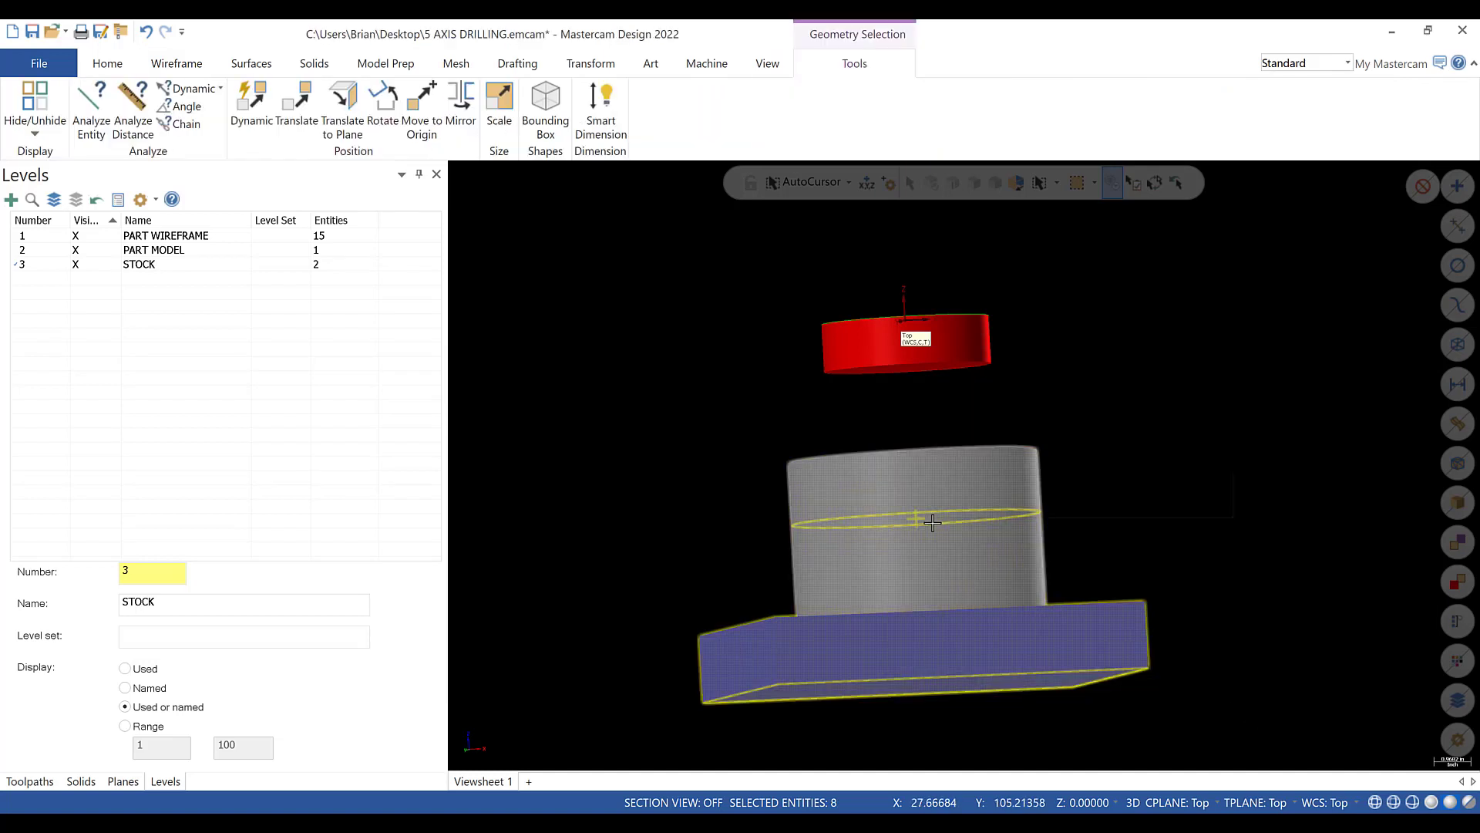
pyautogui.rightClick(935, 224)
pyautogui.click(1016, 511)
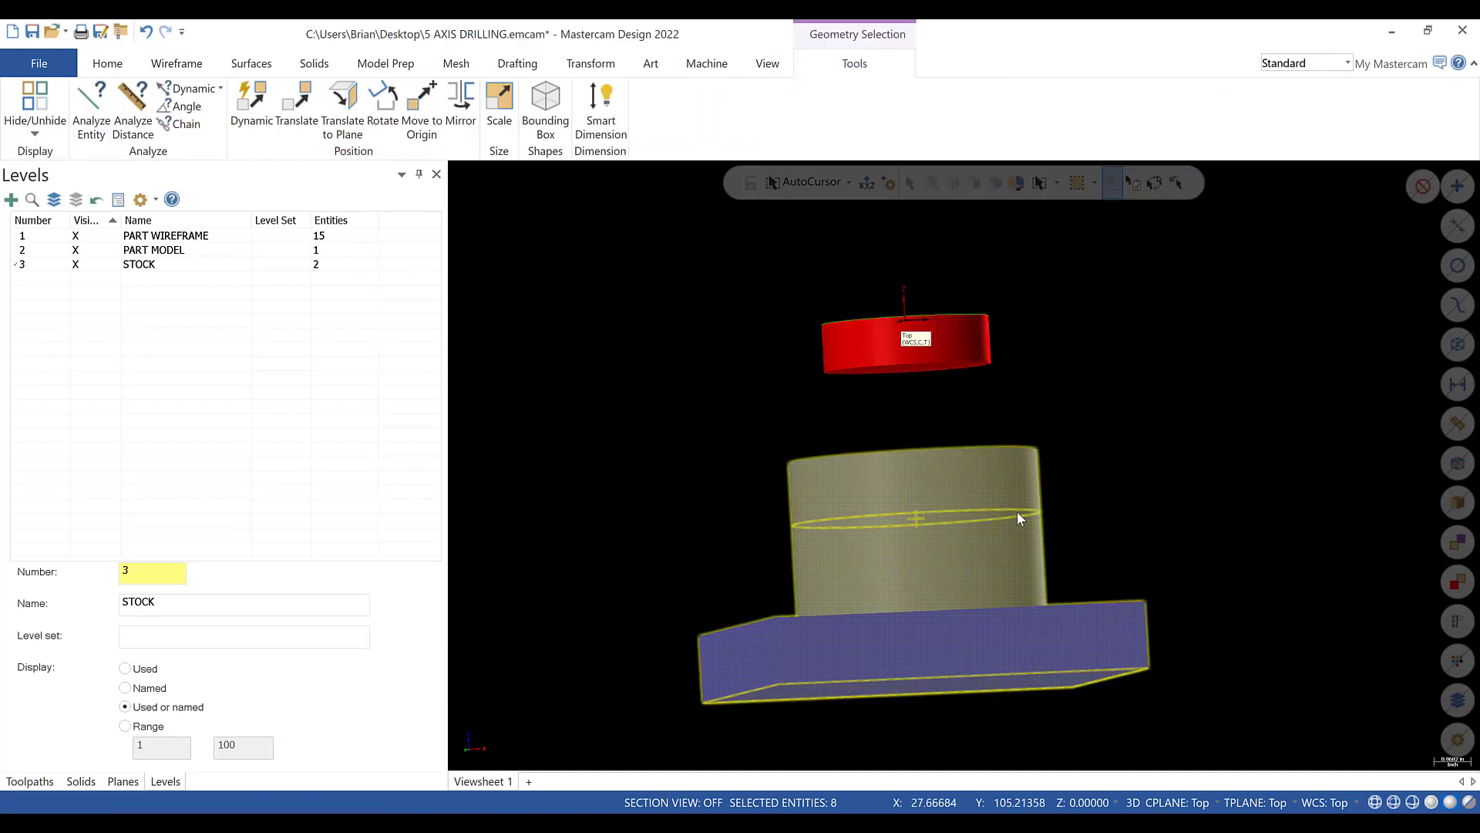
pyautogui.click(270, 552)
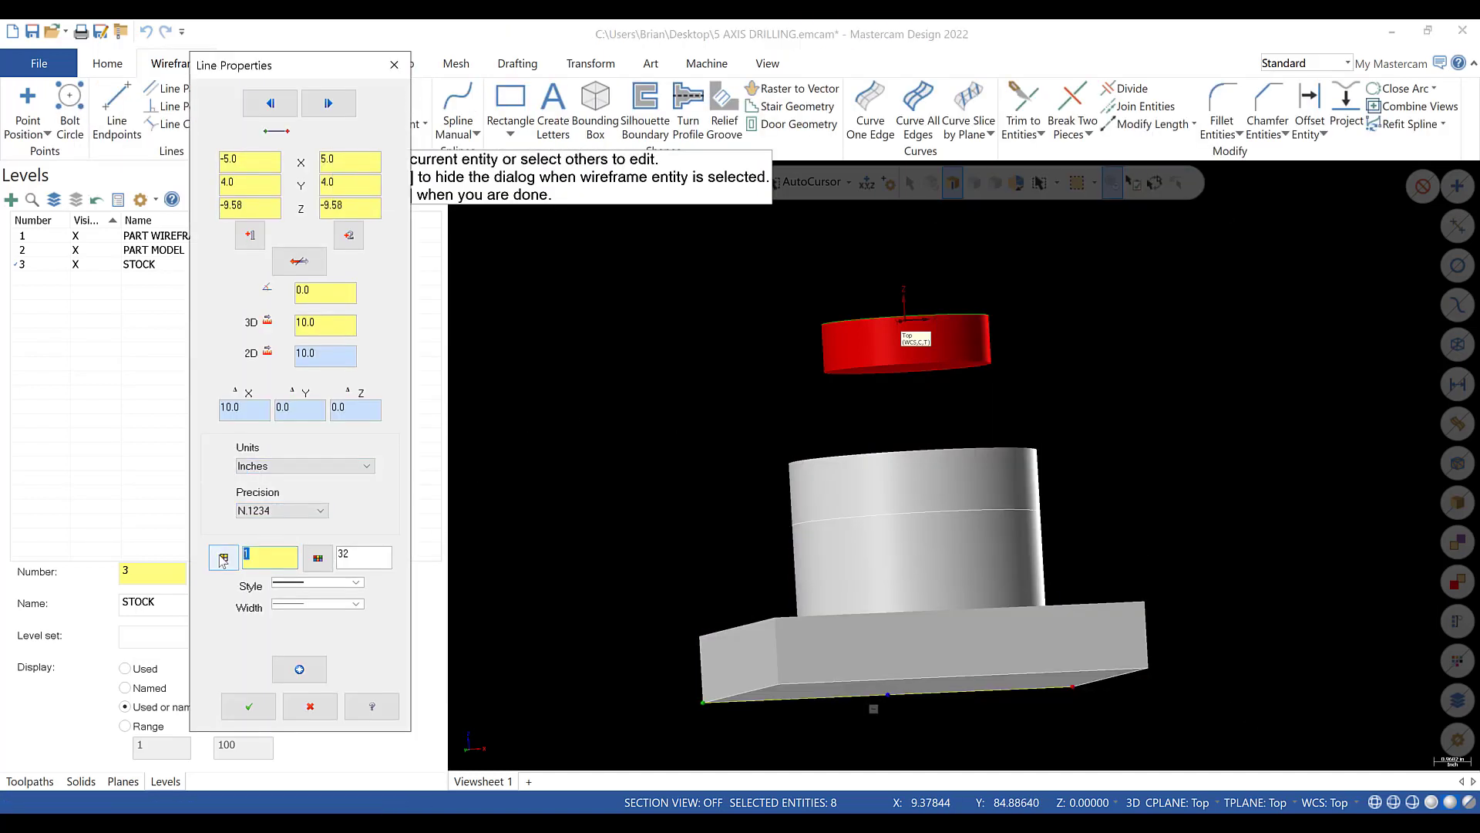
pyautogui.click(308, 669)
pyautogui.click(248, 706)
# - Name level 4 FIXTURE, make it the active level and clear the selection
pyautogui.doubleClick(141, 279)
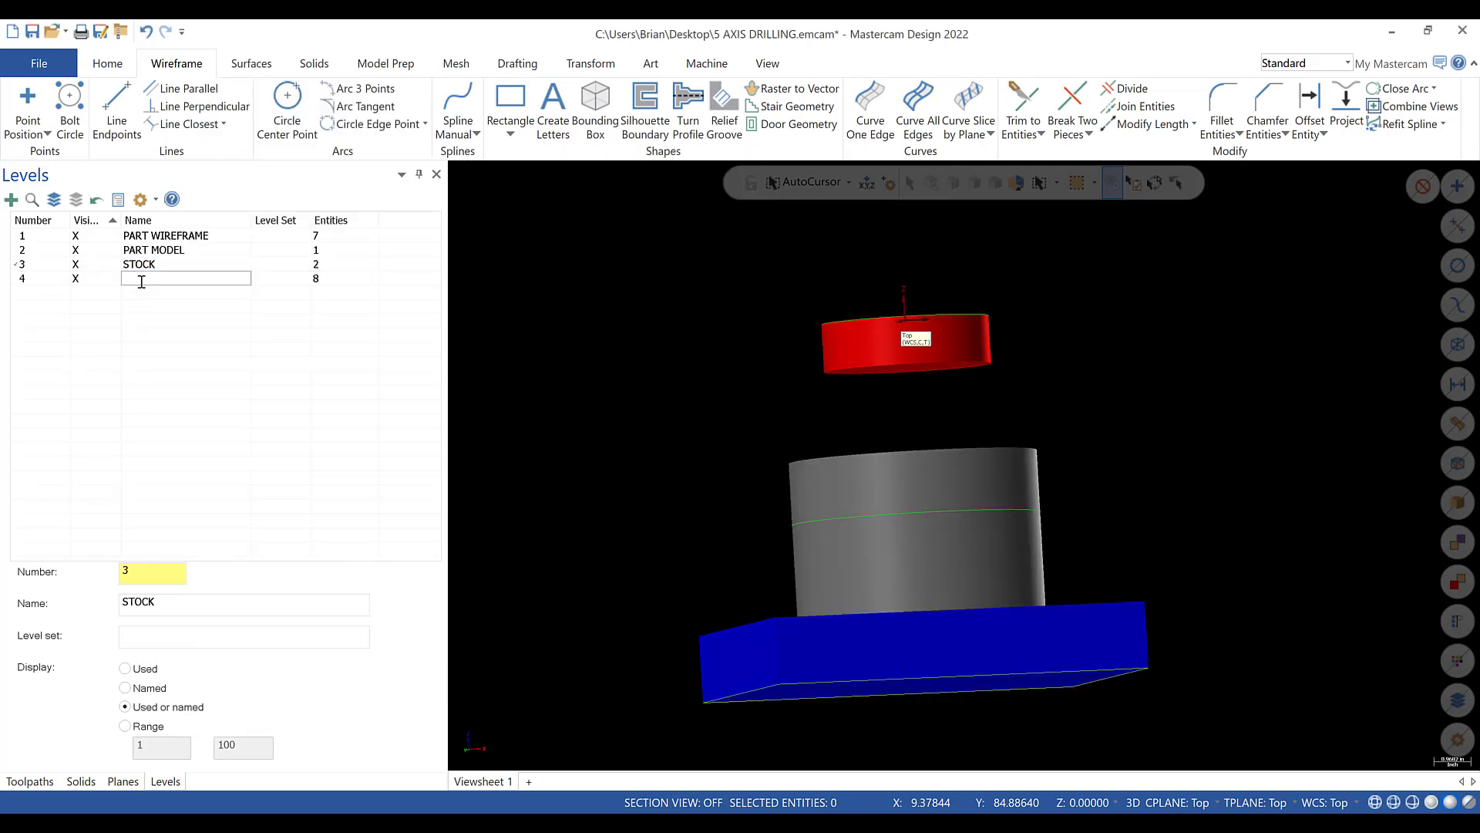
pyautogui.click(863, 530)
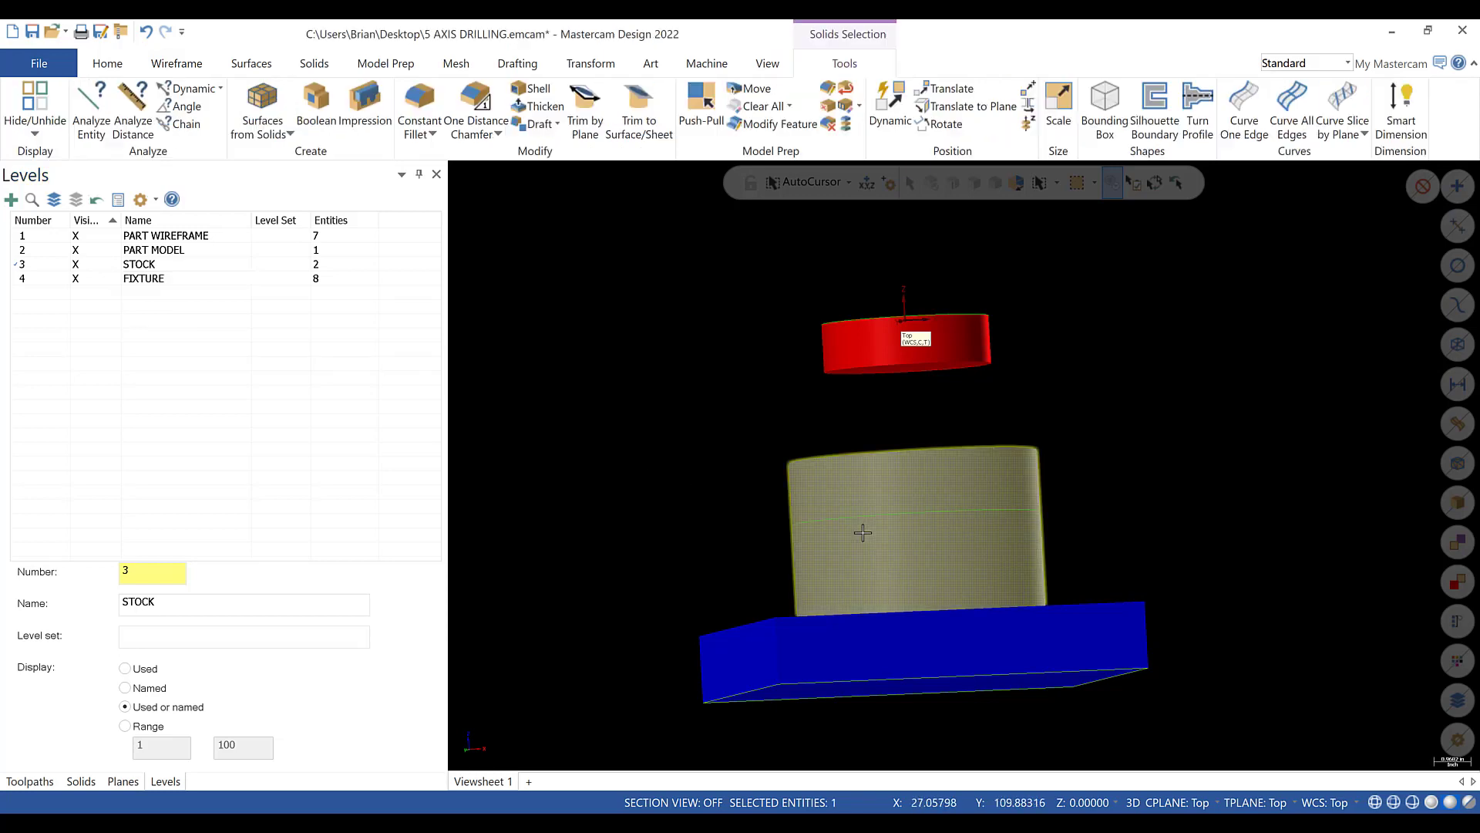
pyautogui.click(29, 280)
pyautogui.rightClick(557, 389)
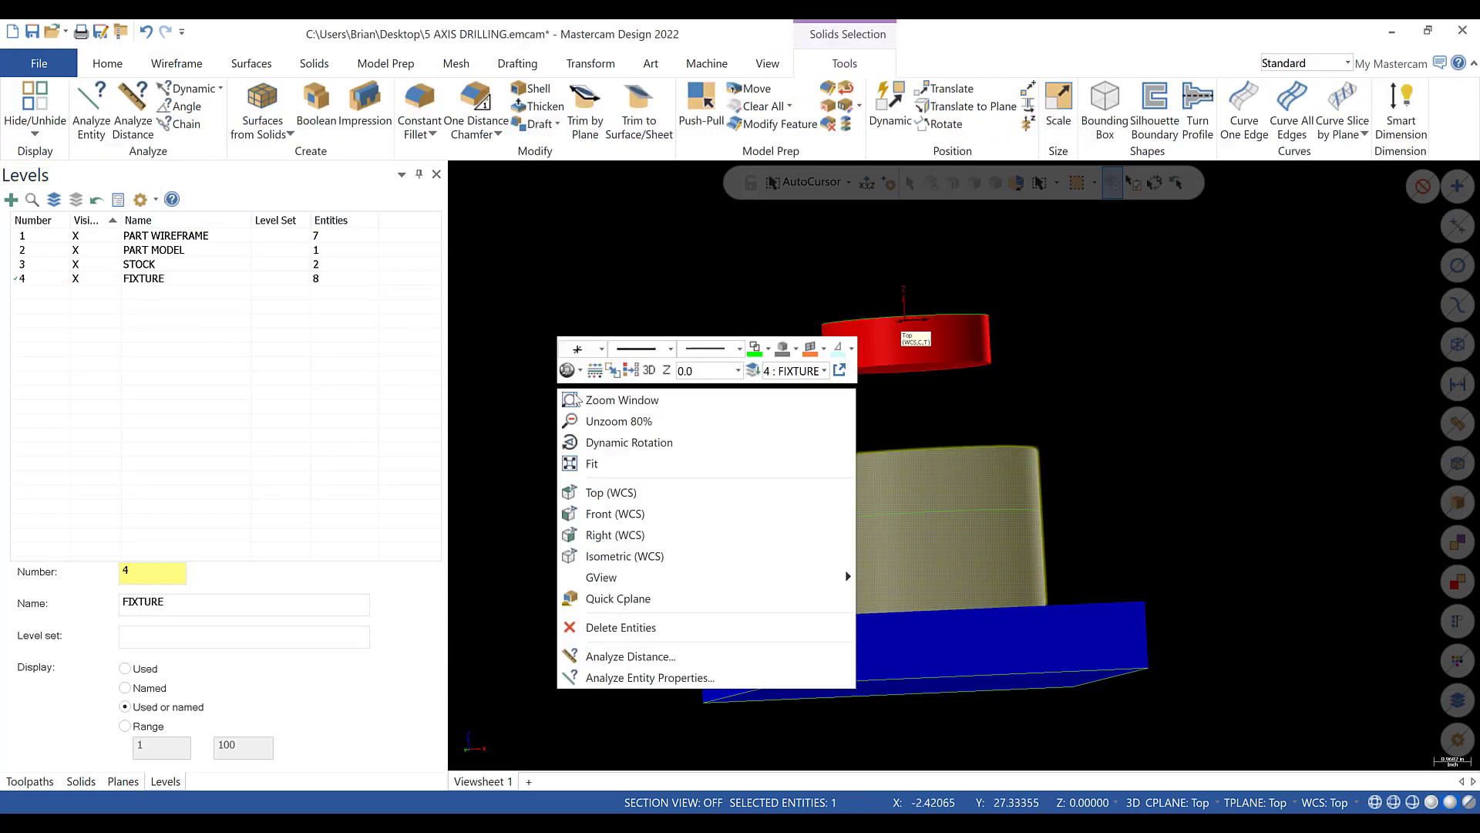
pyautogui.click(613, 370)
# - Create a Curve One Edge circle on the top outer edge of the grey fixture cylinder
pyautogui.moveTo(828, 430); pyautogui.dragTo(892, 483, button='middle')
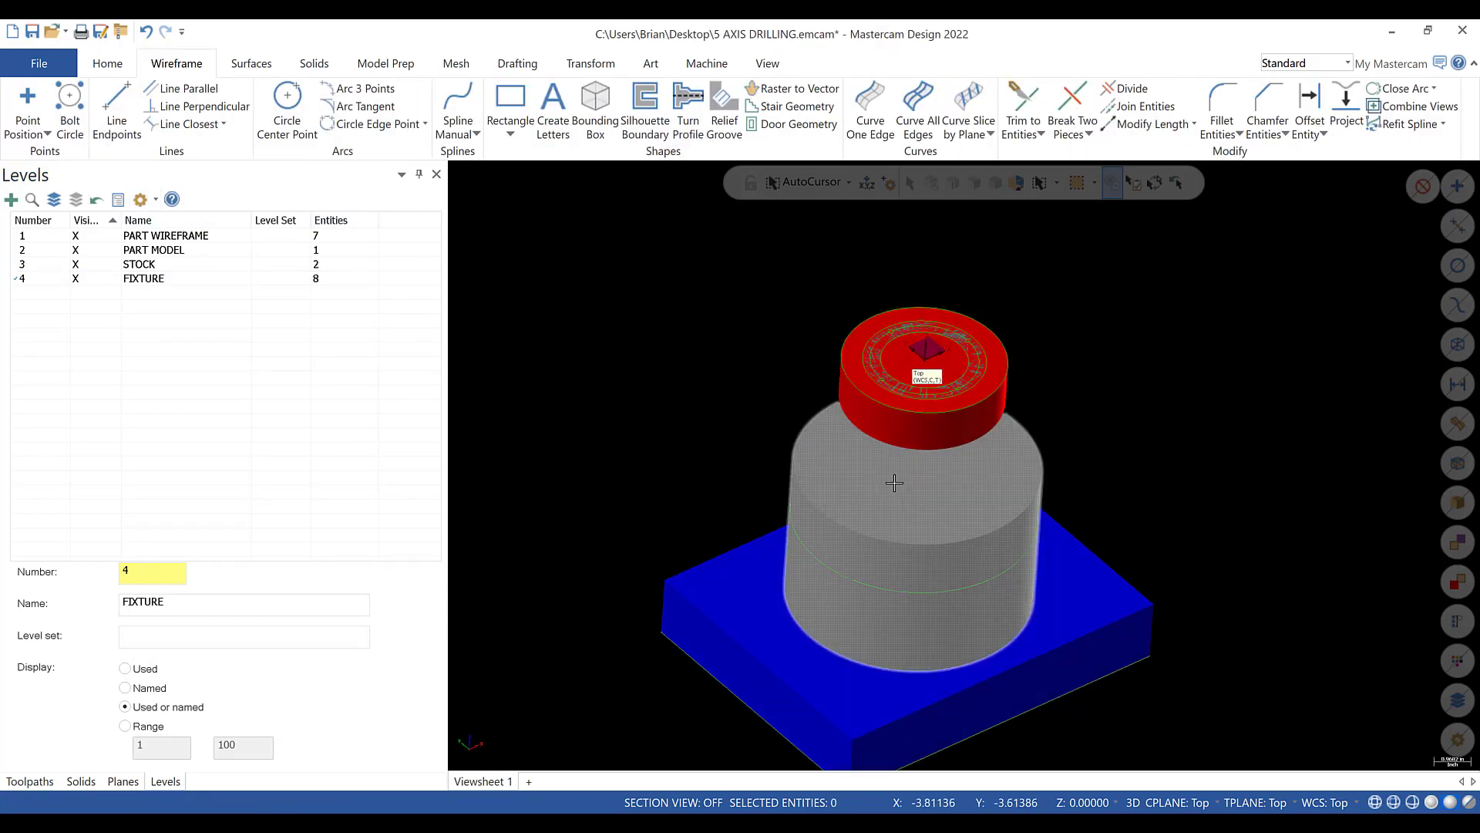
pyautogui.scroll(3, 942, 526)
pyautogui.moveTo(948, 529); pyautogui.dragTo(931, 498, button='middle')
pyautogui.scroll(-1, 931, 498)
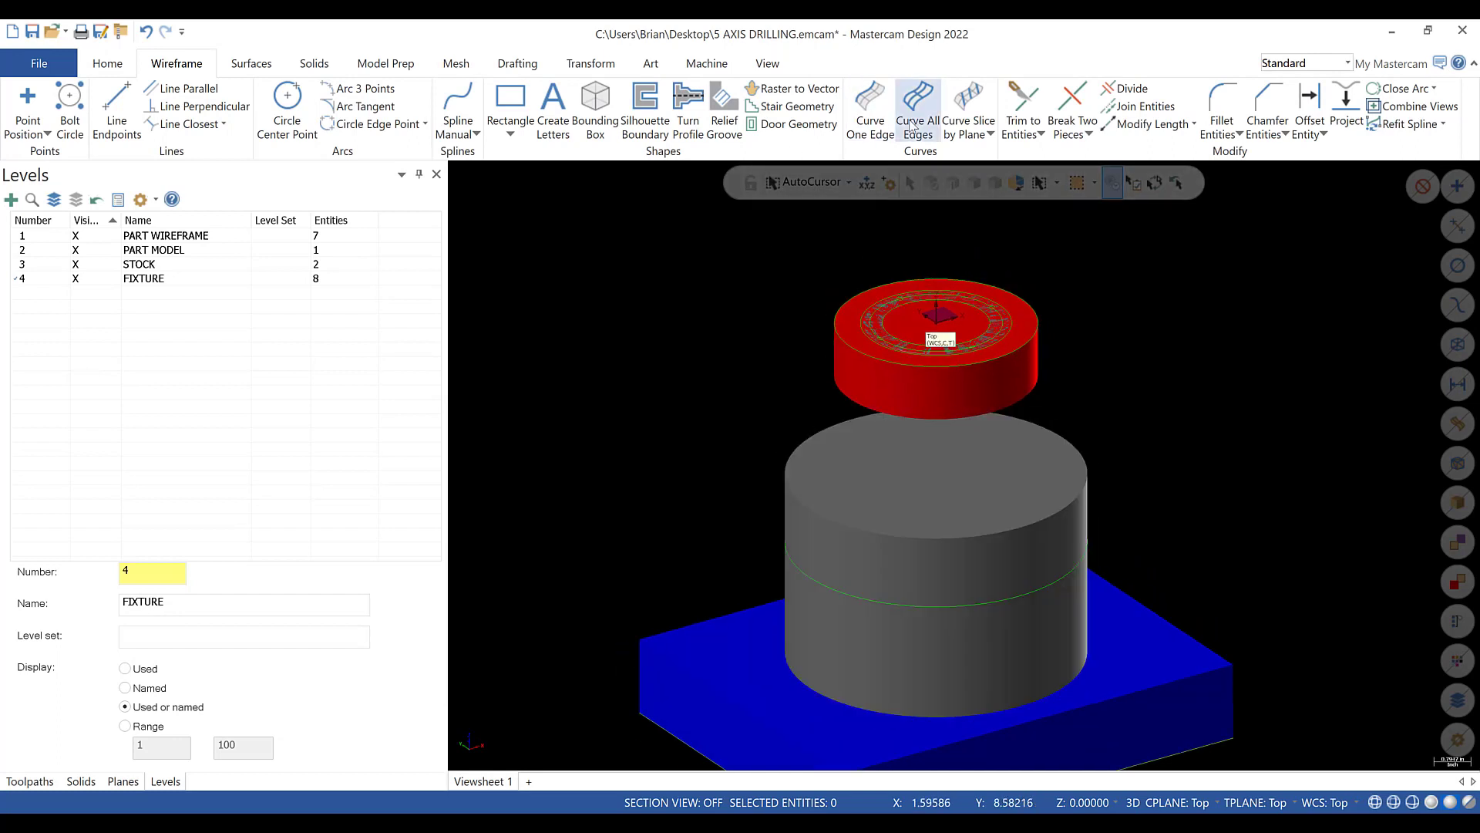
pyautogui.click(870, 112)
pyautogui.click(928, 538)
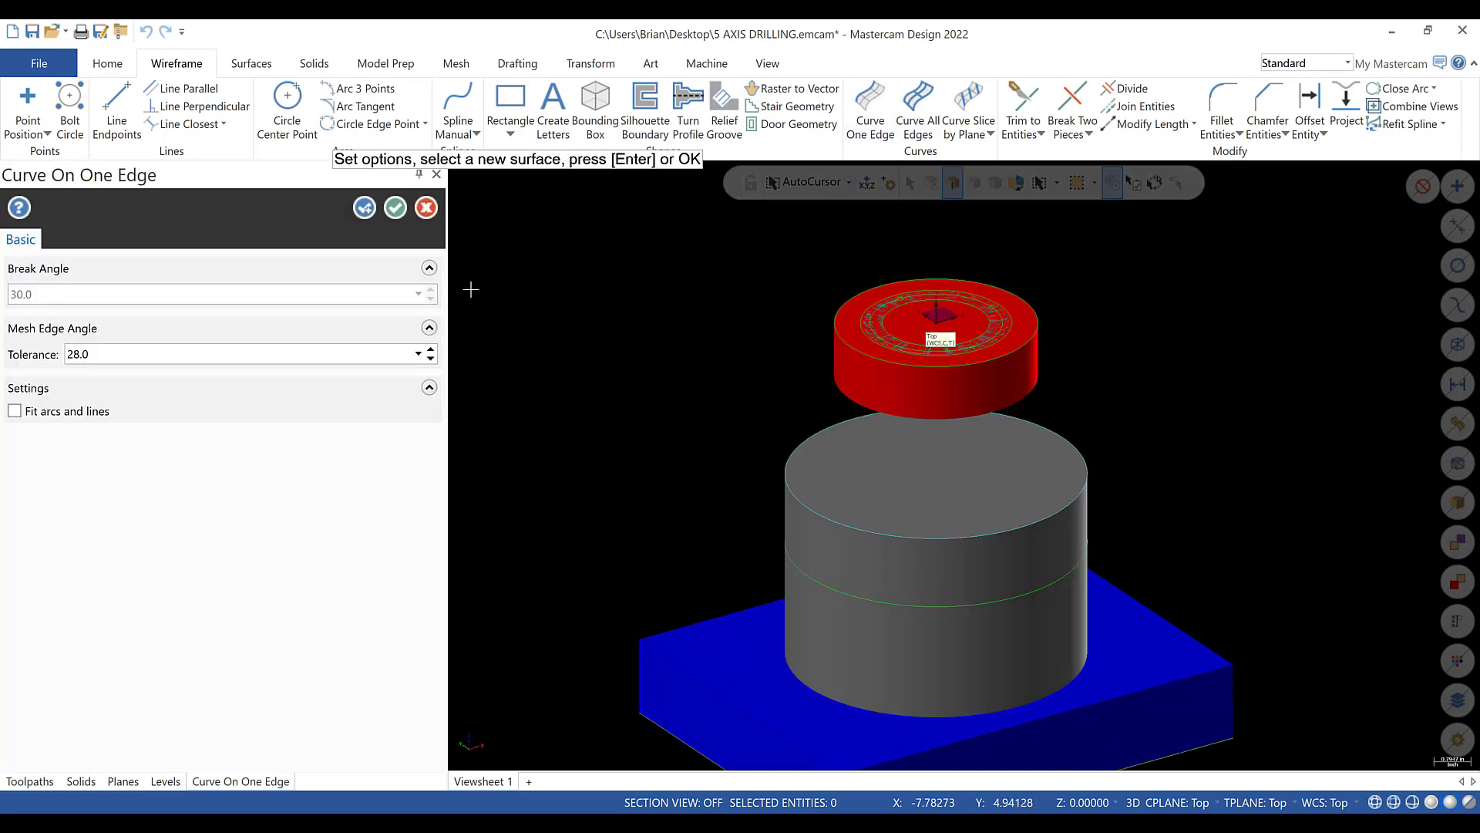
pyautogui.click(396, 208)
# - Dynamically move the top edge circle about 0.3 inch straight down the cylinder and clear the transform colours
pyautogui.click(590, 64)
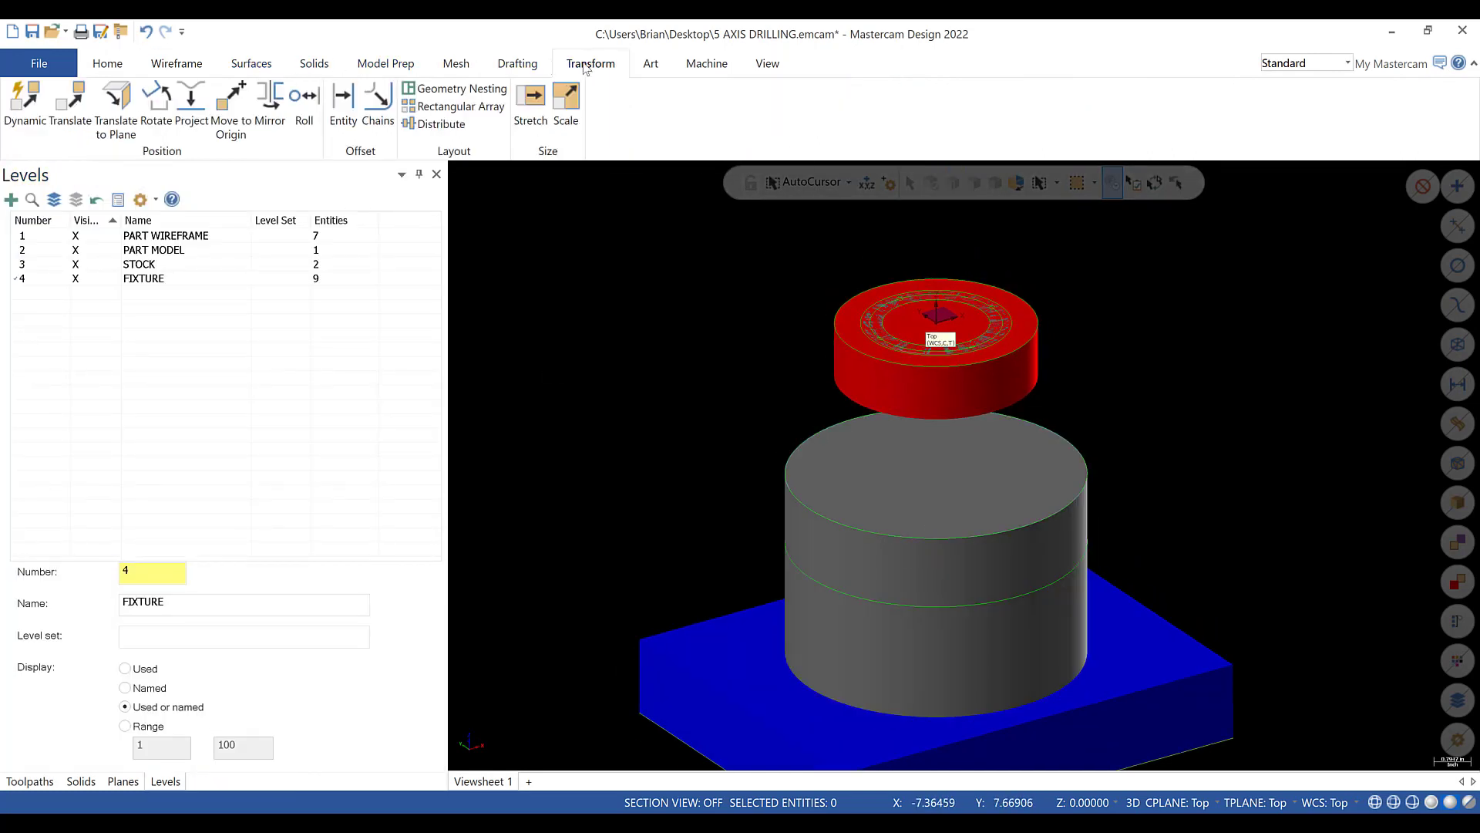
pyautogui.click(25, 104)
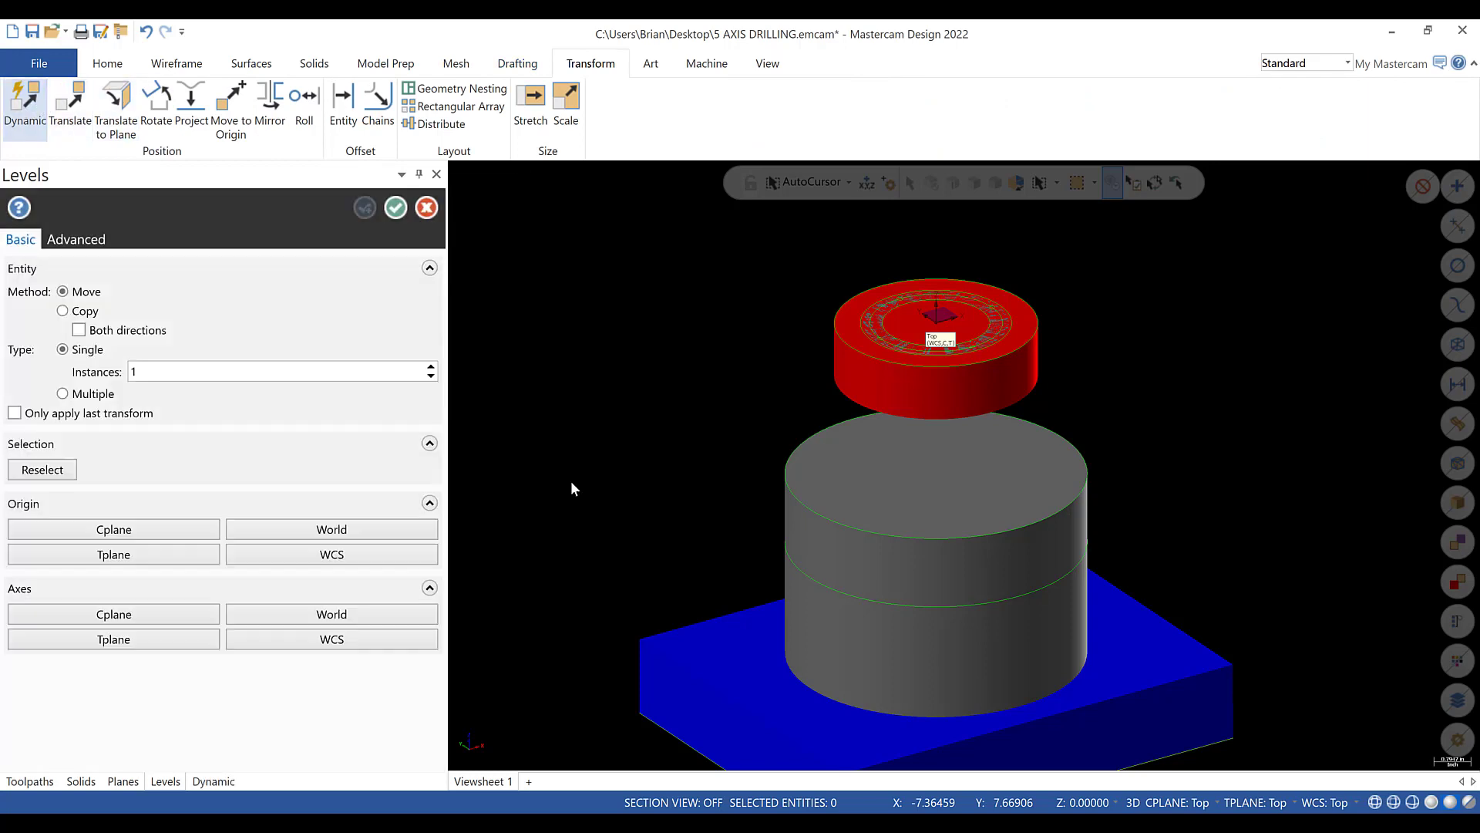
pyautogui.click(983, 533)
pyautogui.click(909, 223)
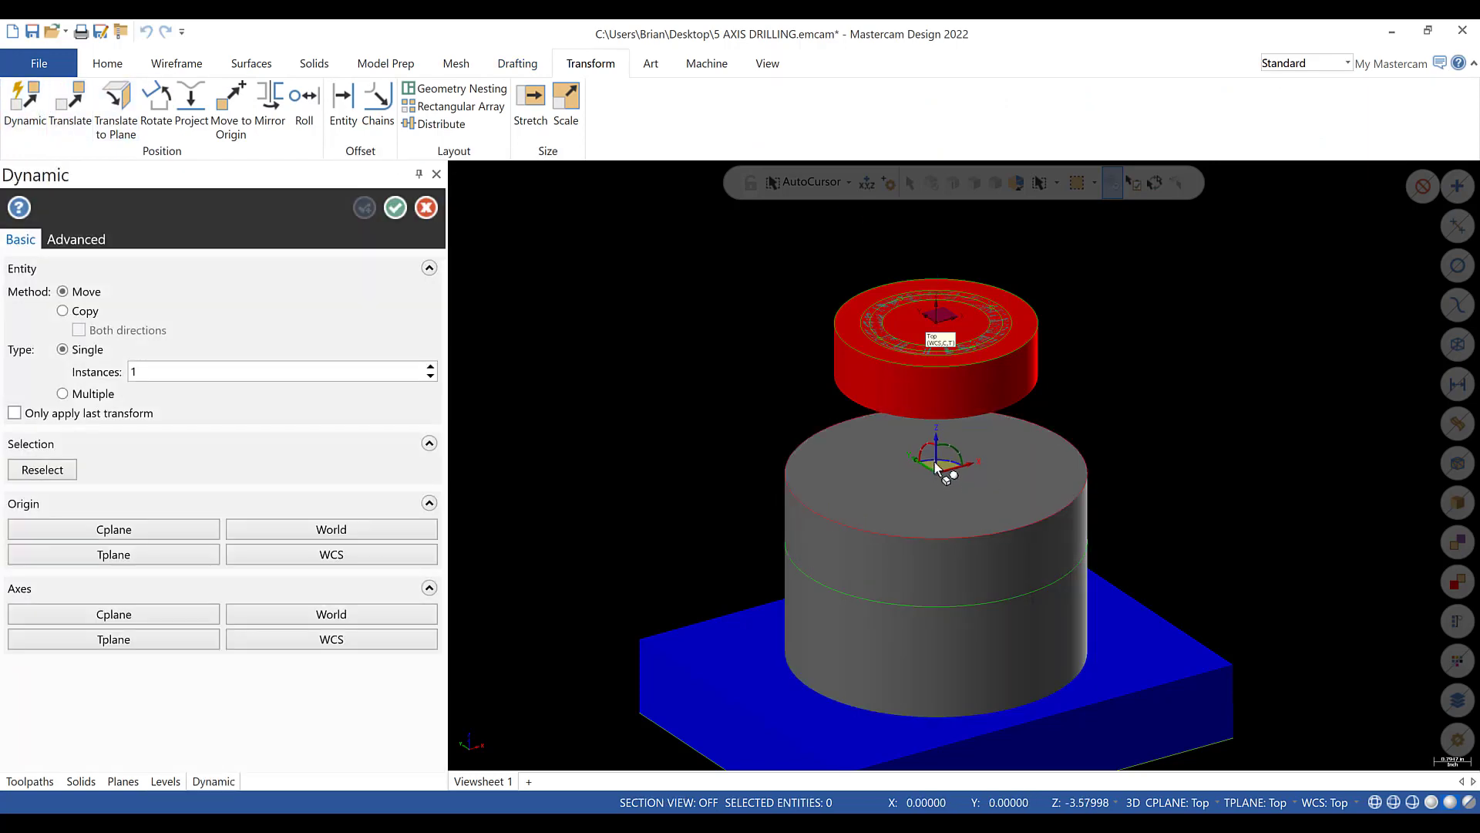
pyautogui.click(940, 462)
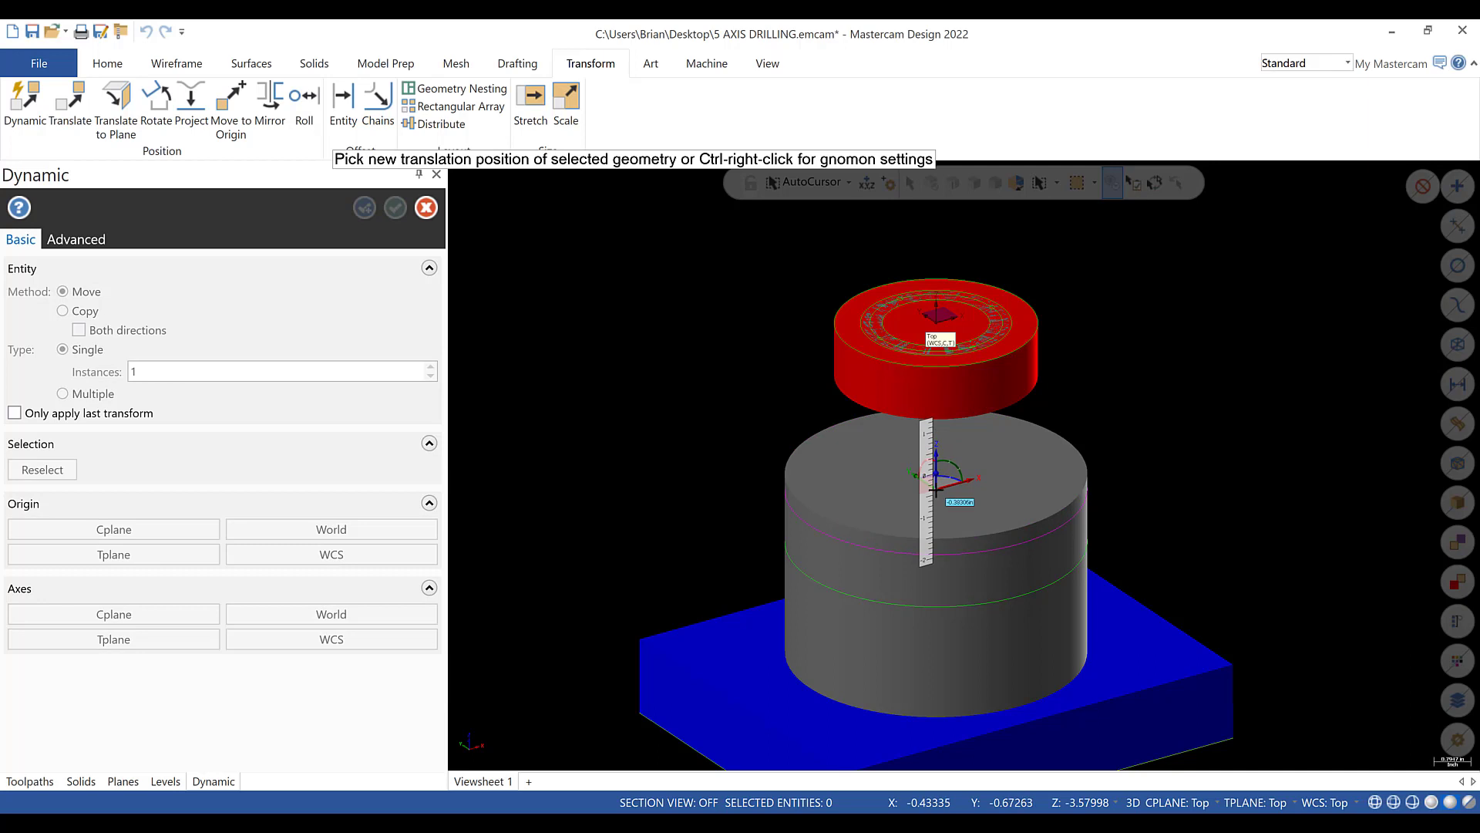
pyautogui.click(935, 491)
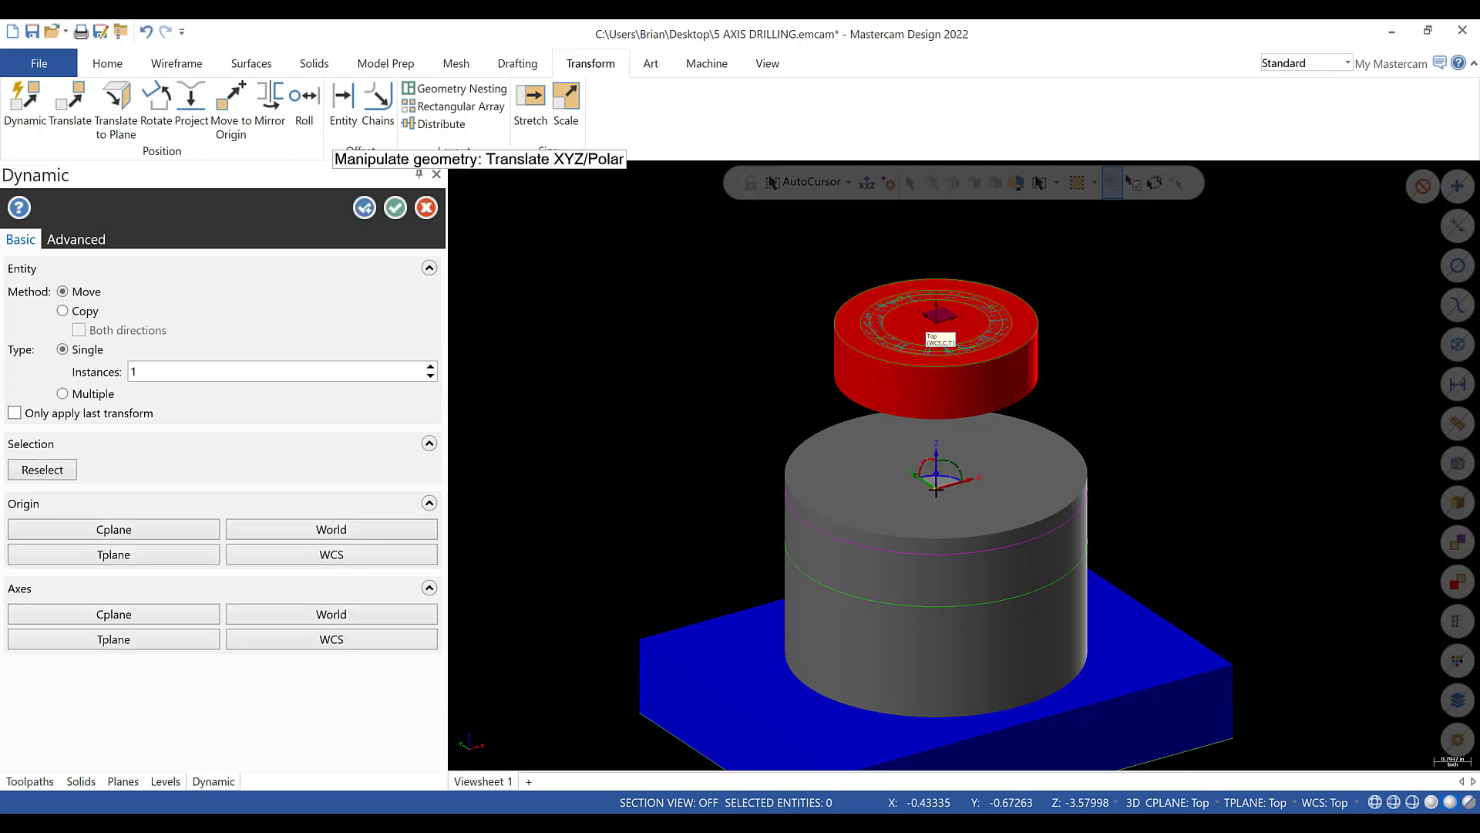
pyautogui.click(398, 212)
pyautogui.scroll(3, 984, 562)
pyautogui.moveTo(985, 562)
pyautogui.mouseDown(button='middle')
pyautogui.moveTo(991, 530)
pyautogui.moveTo(985, 552)
pyautogui.mouseUp(button='middle')
pyautogui.rightClick(552, 314)
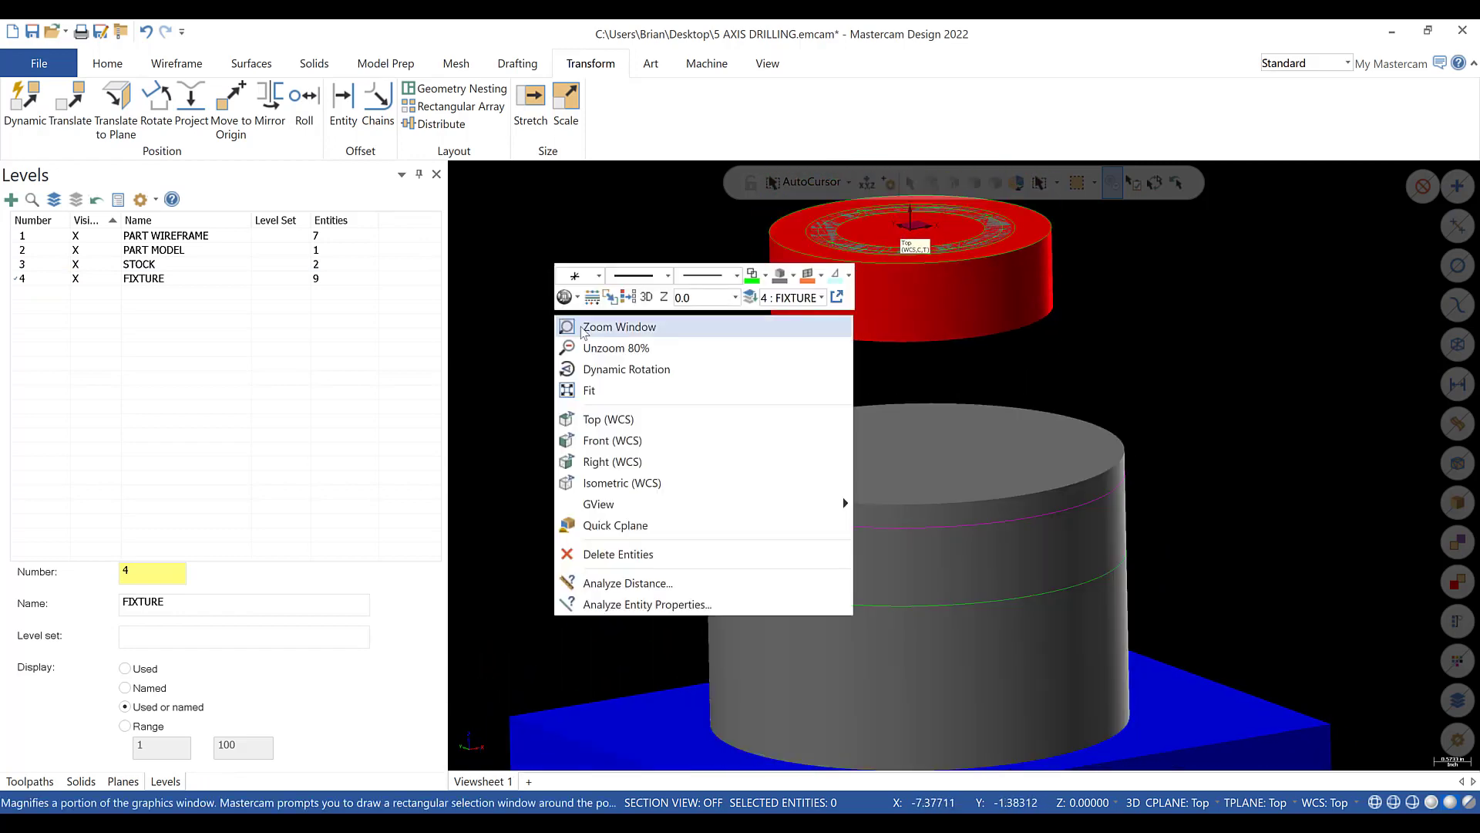
pyautogui.click(630, 299)
pyautogui.scroll(-2, 793, 396)
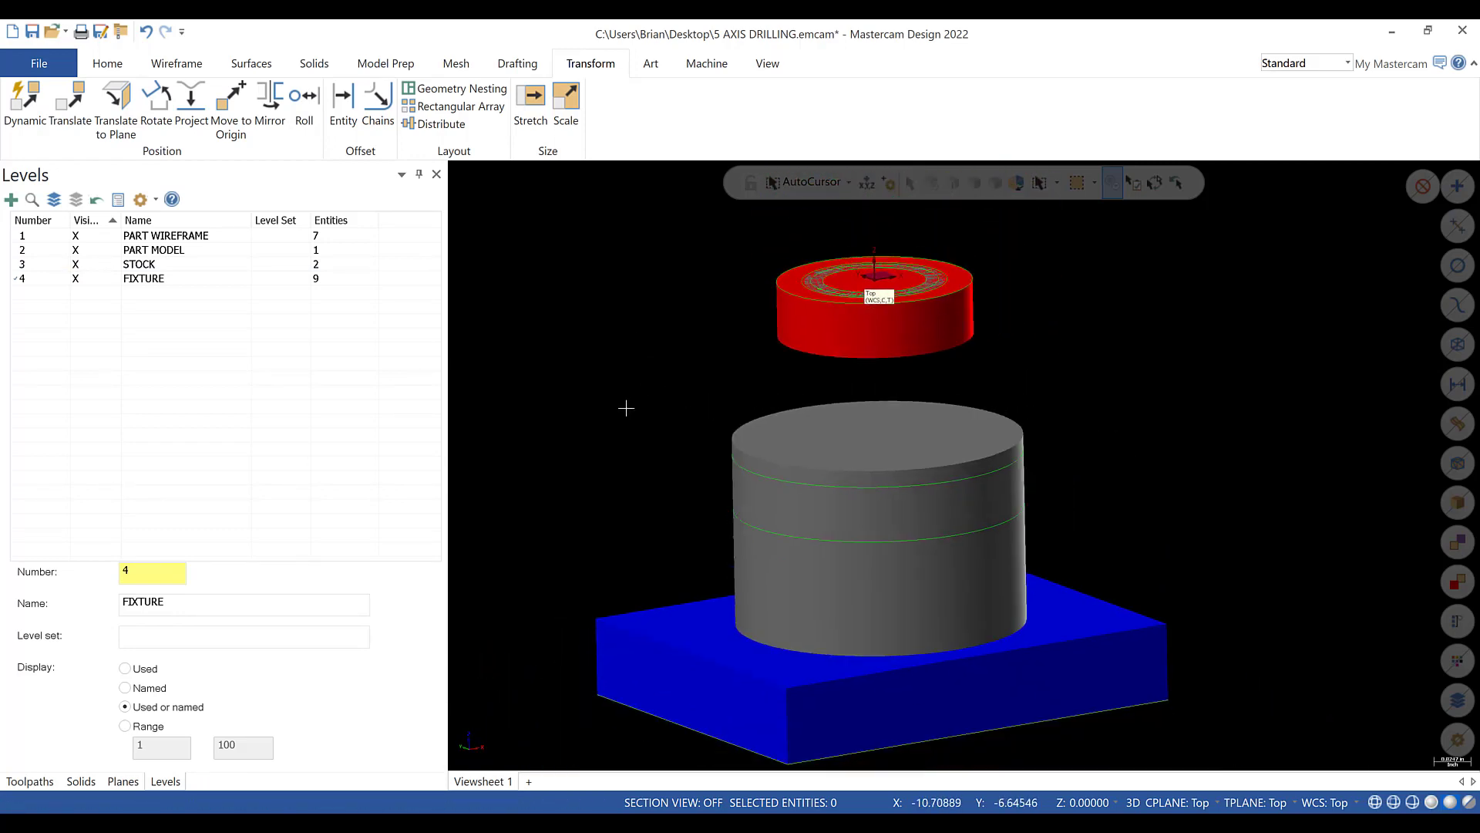
# - Select the whole fixture and dynamically move it about 2.75 inch straight up from the centre of its top face
pyautogui.moveTo(548, 389); pyautogui.dragTo(1218, 726)
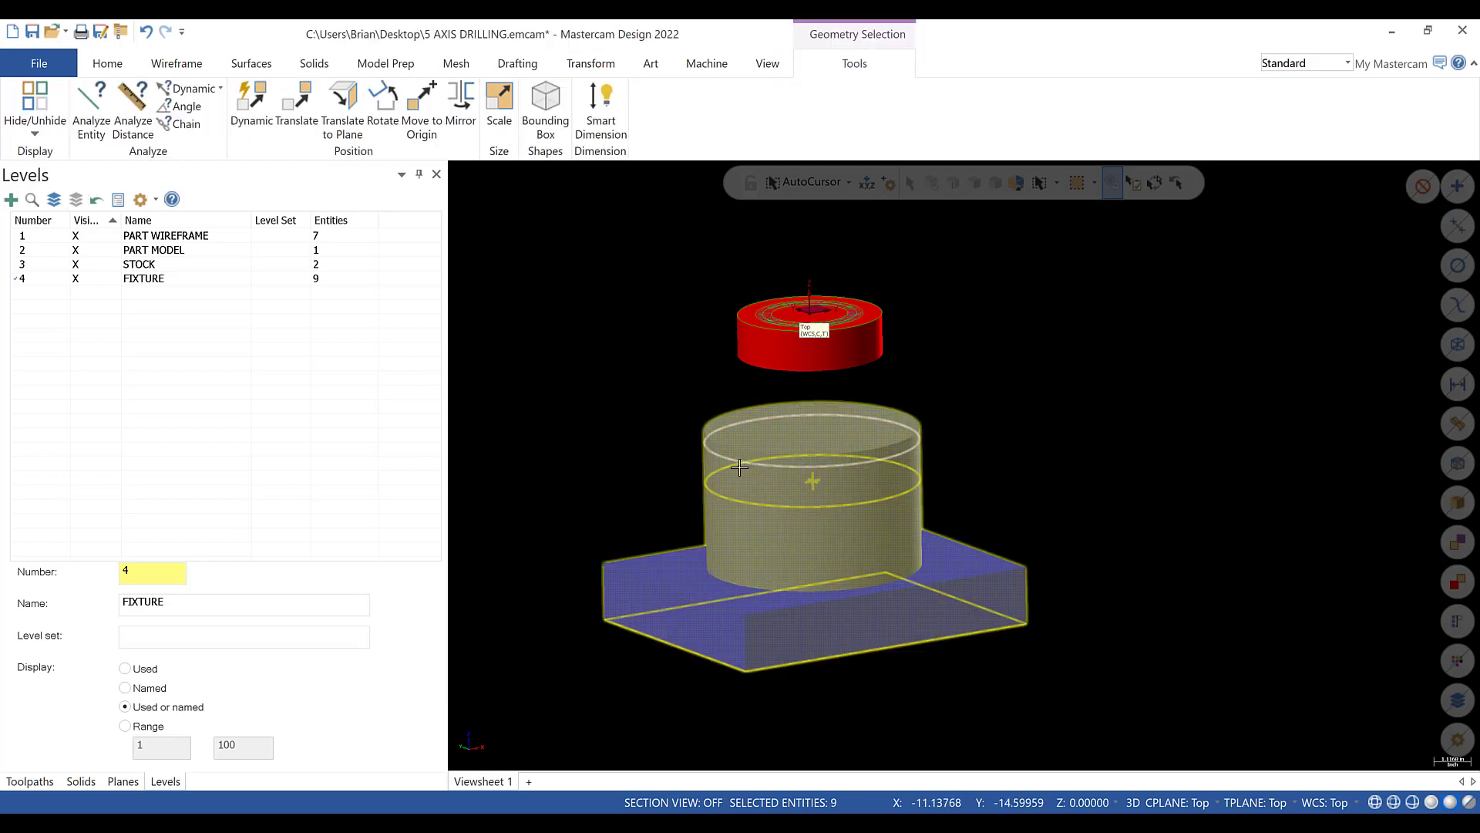
pyautogui.scroll(2, 571, 423)
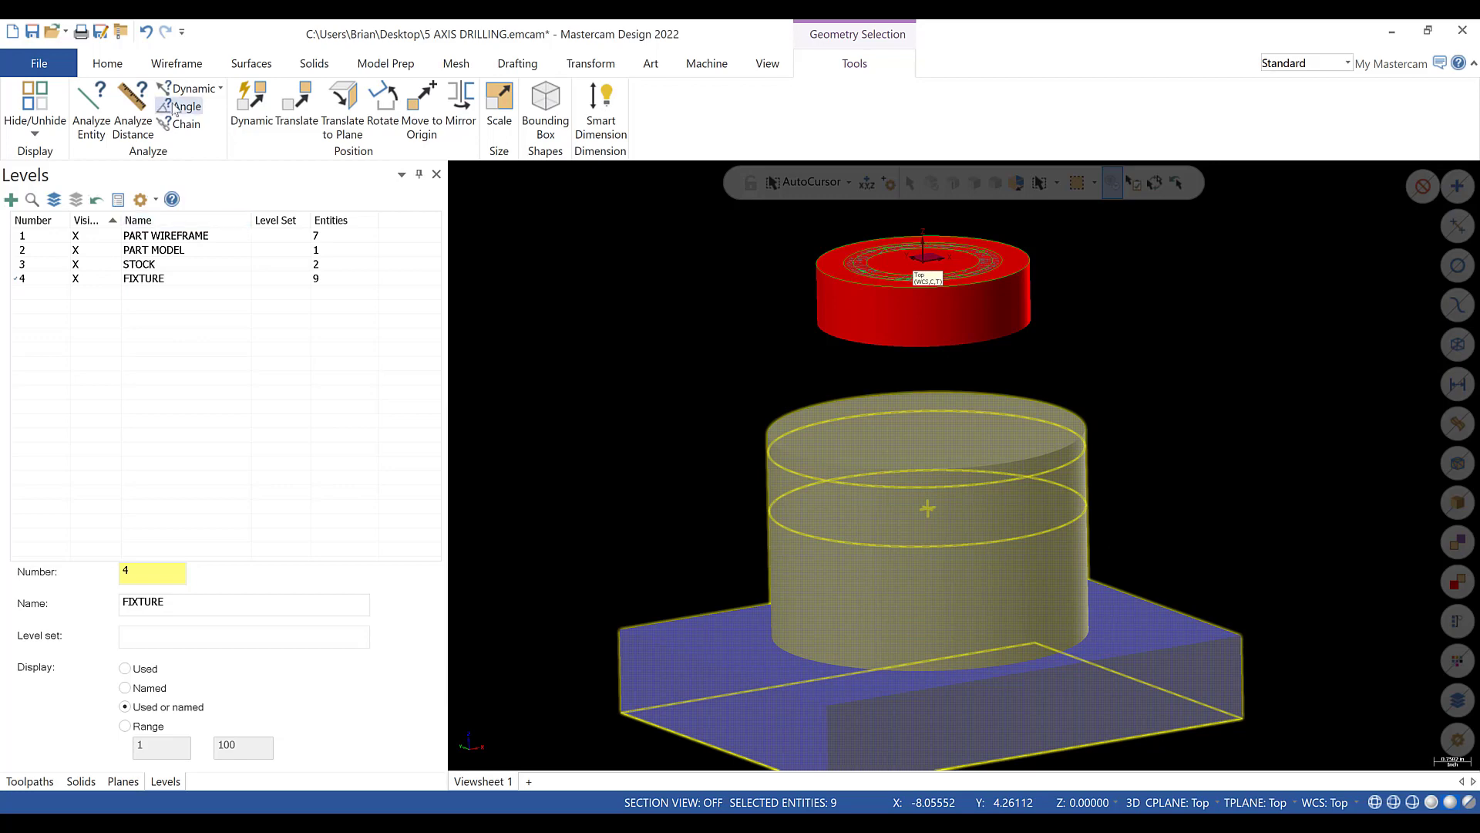
pyautogui.click(252, 104)
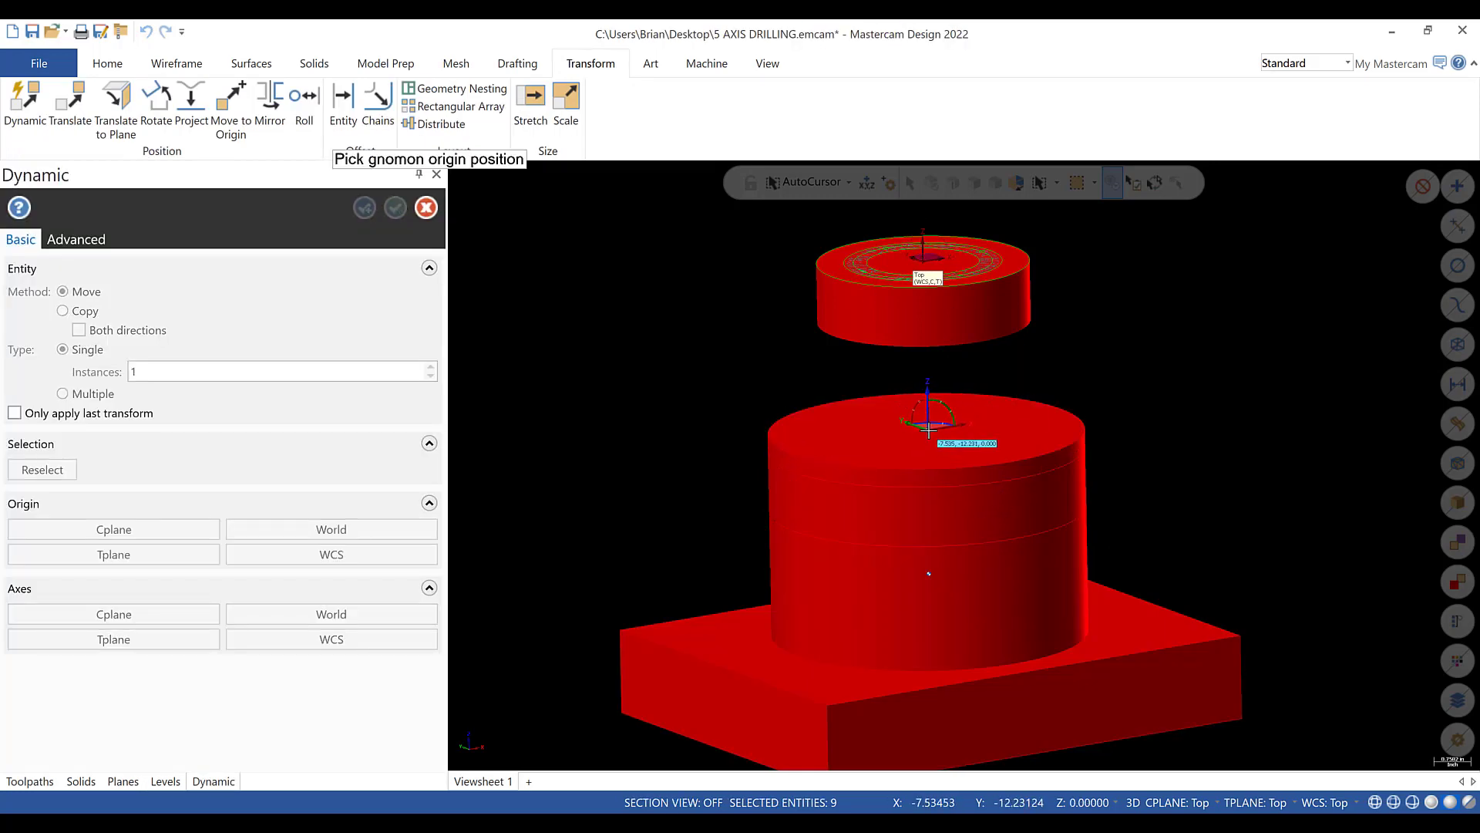
pyautogui.click(937, 461)
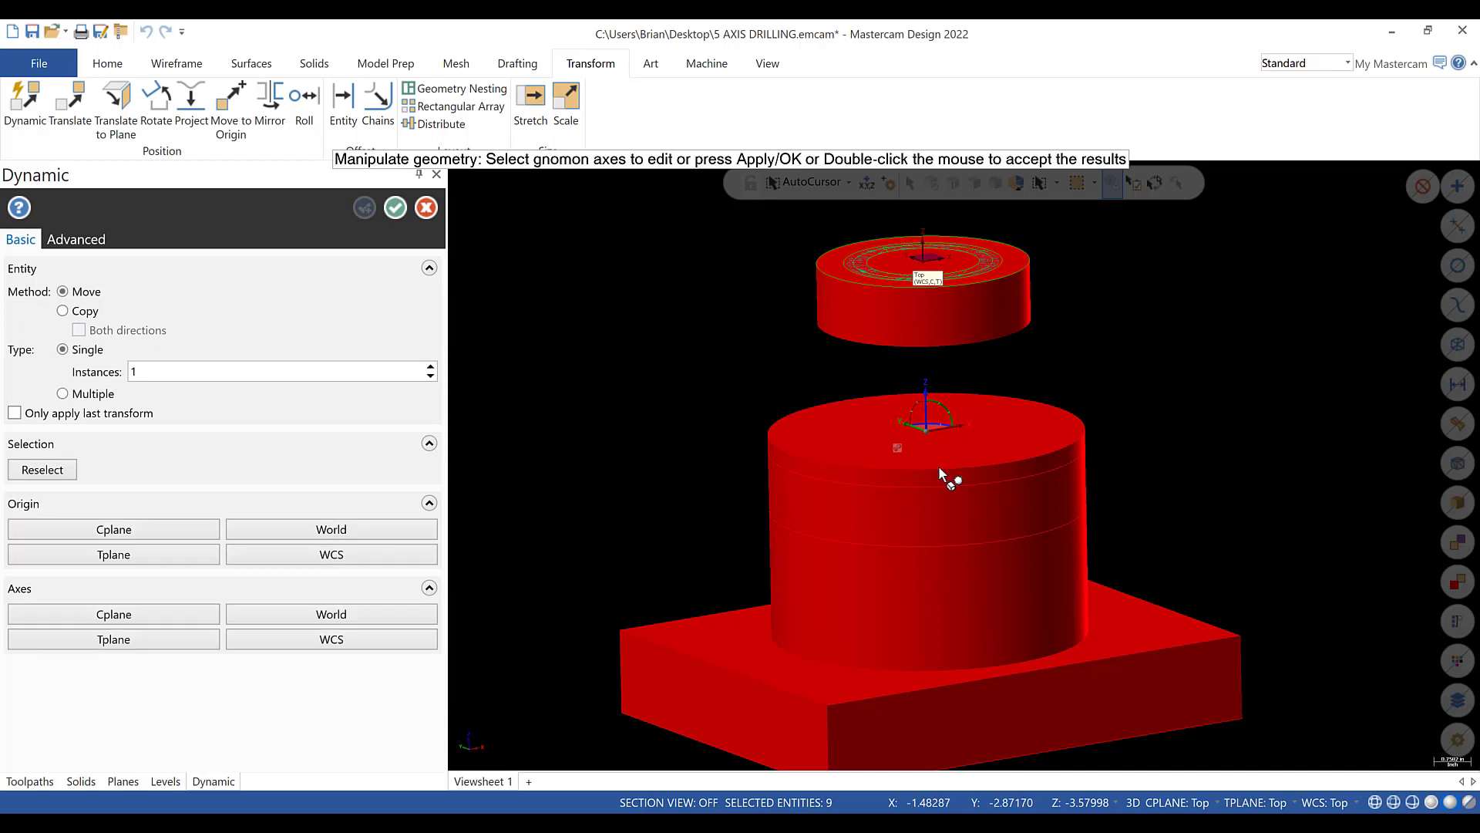
pyautogui.click(923, 409)
pyautogui.click(925, 414)
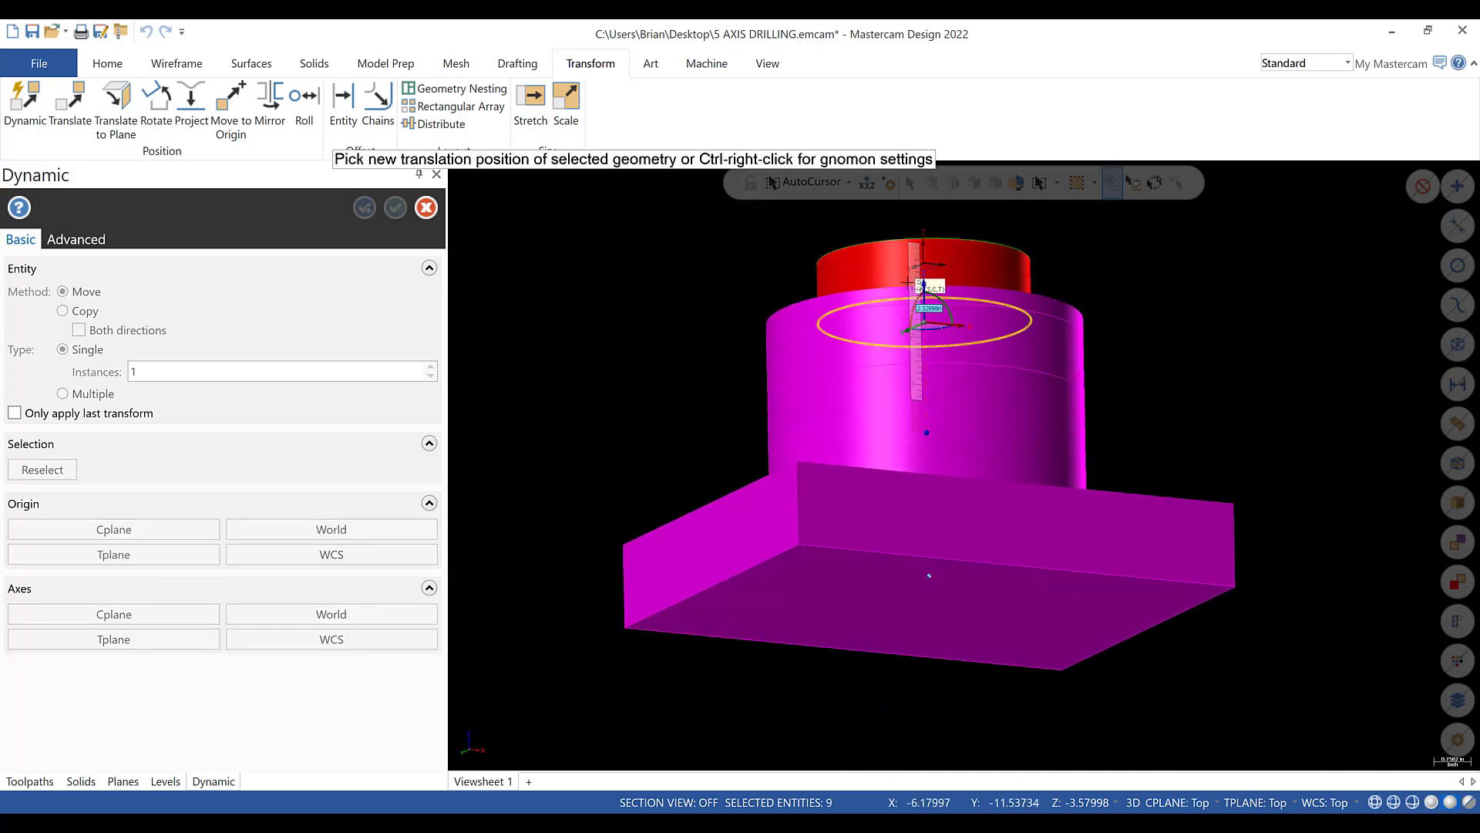
pyautogui.click(903, 312)
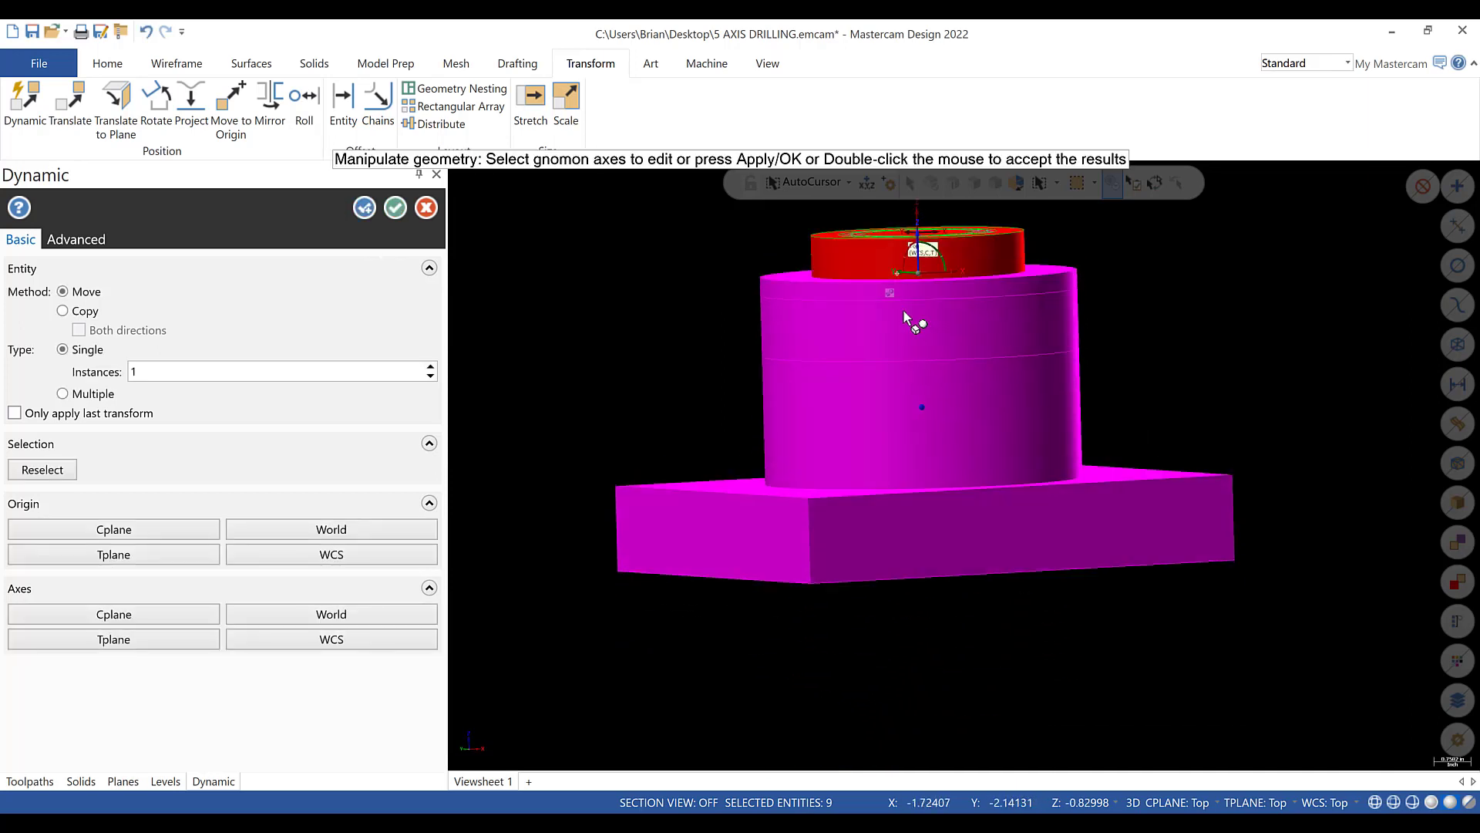
# - Reposition the fixture along its vertical axis to snap its top face to the stock's bottom edge at Z -1.25, and apply the move
pyautogui.scroll(6, 902, 308)
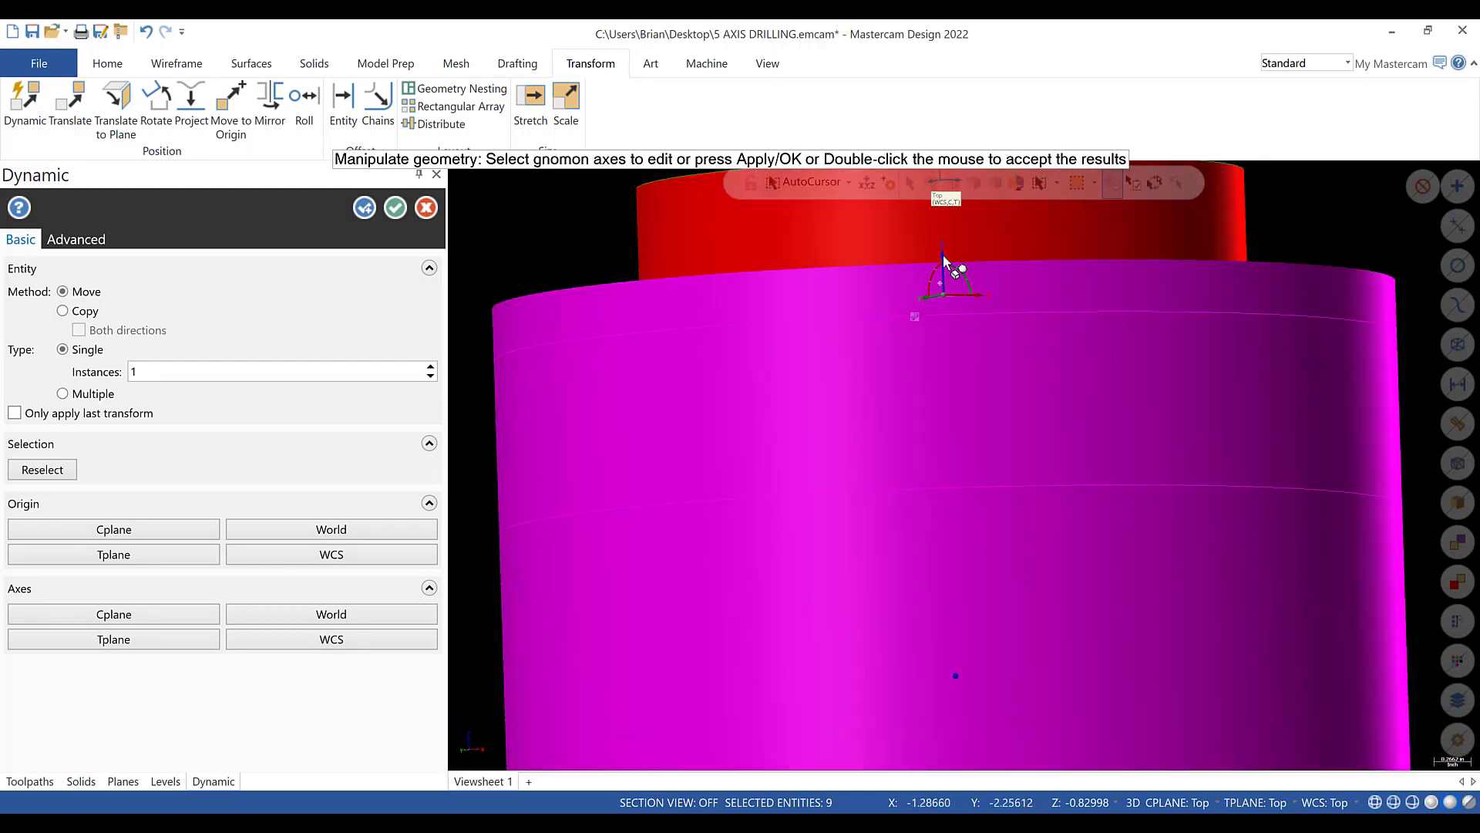
pyautogui.scroll(-5, 939, 291)
pyautogui.scroll(3, 950, 245)
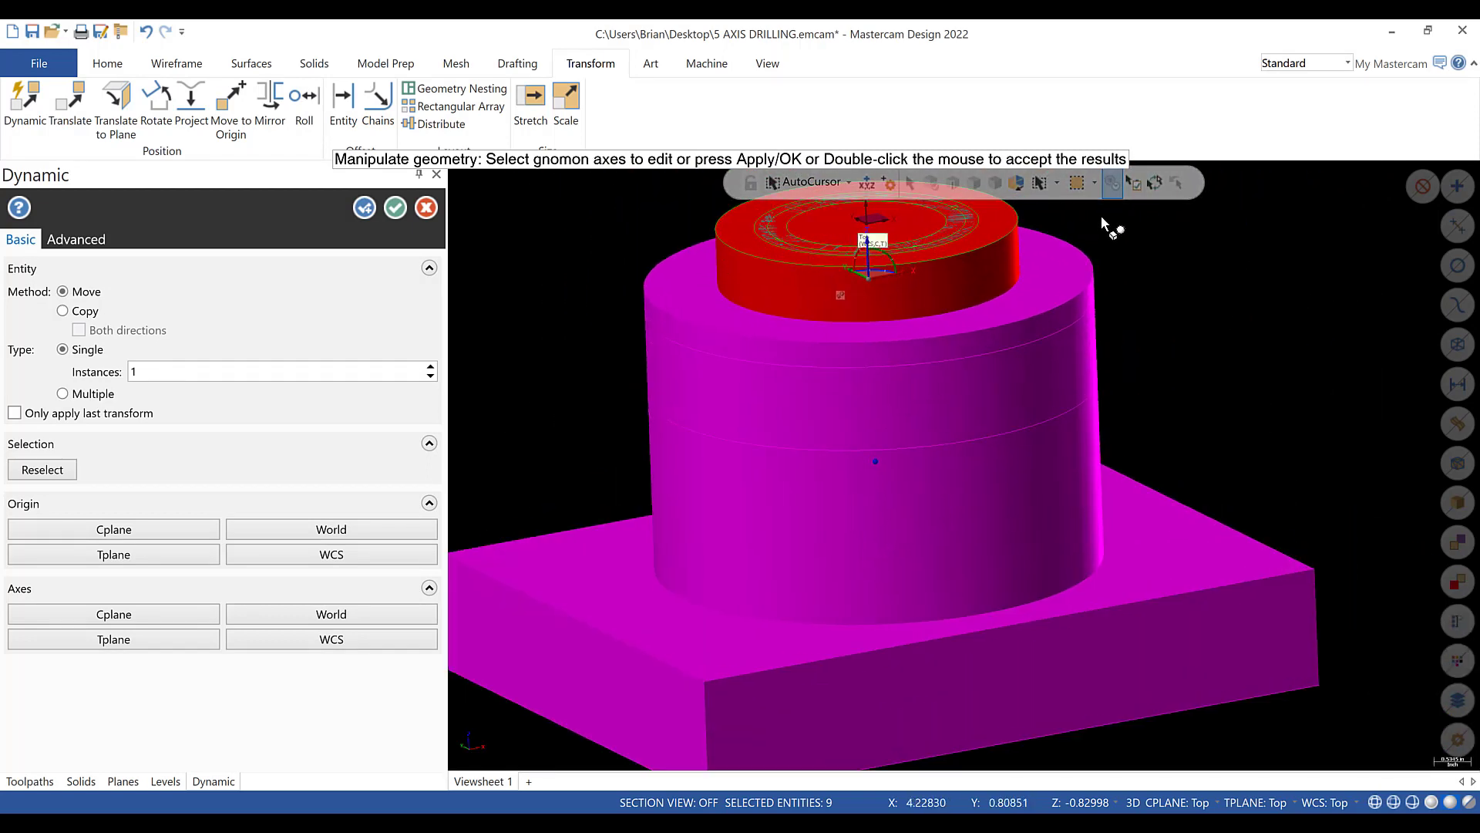
pyautogui.scroll(-3, 788, 357)
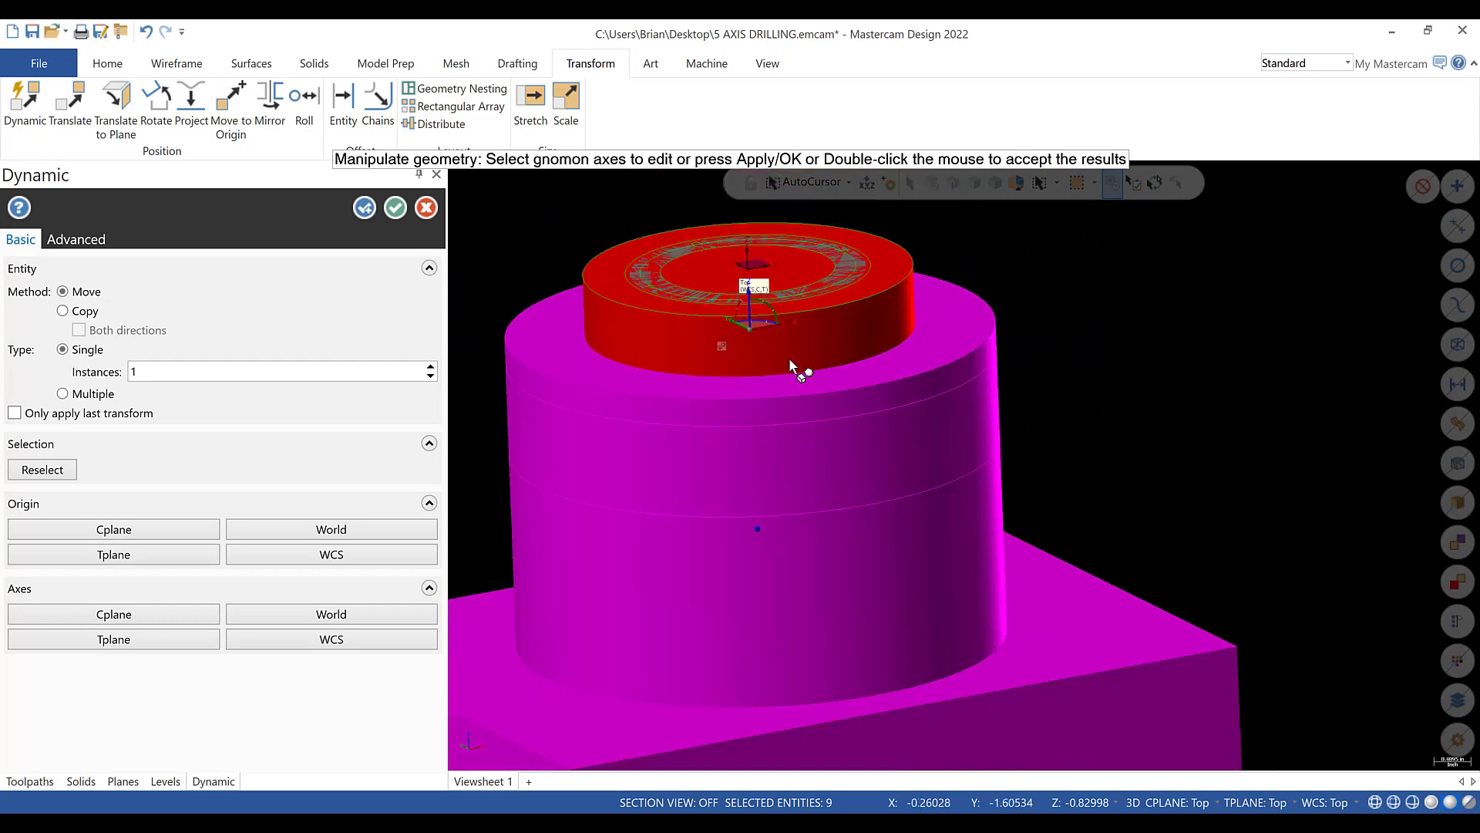
pyautogui.scroll(2, 525, 223)
pyautogui.click(797, 336)
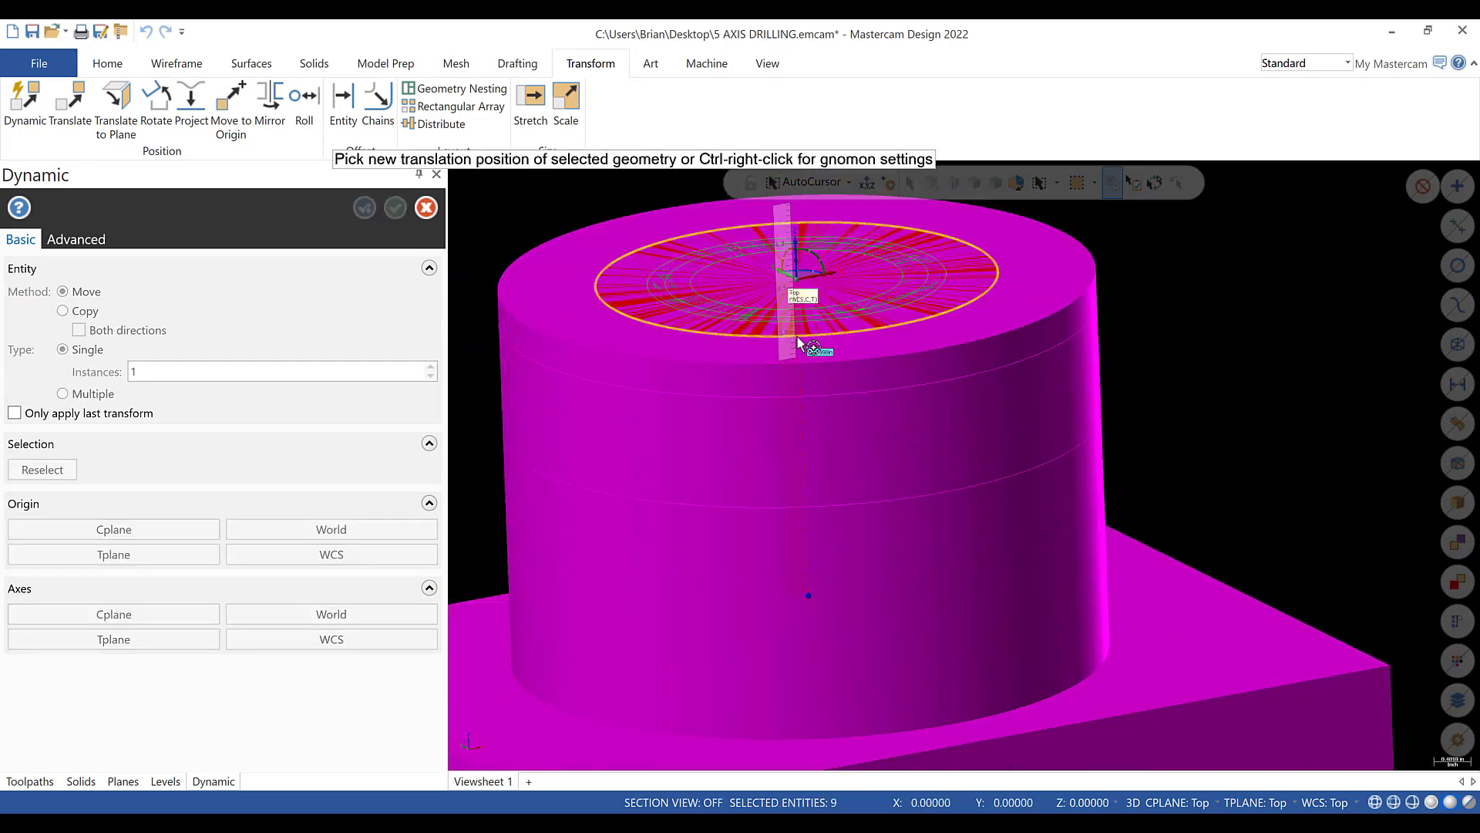
pyautogui.click(802, 453)
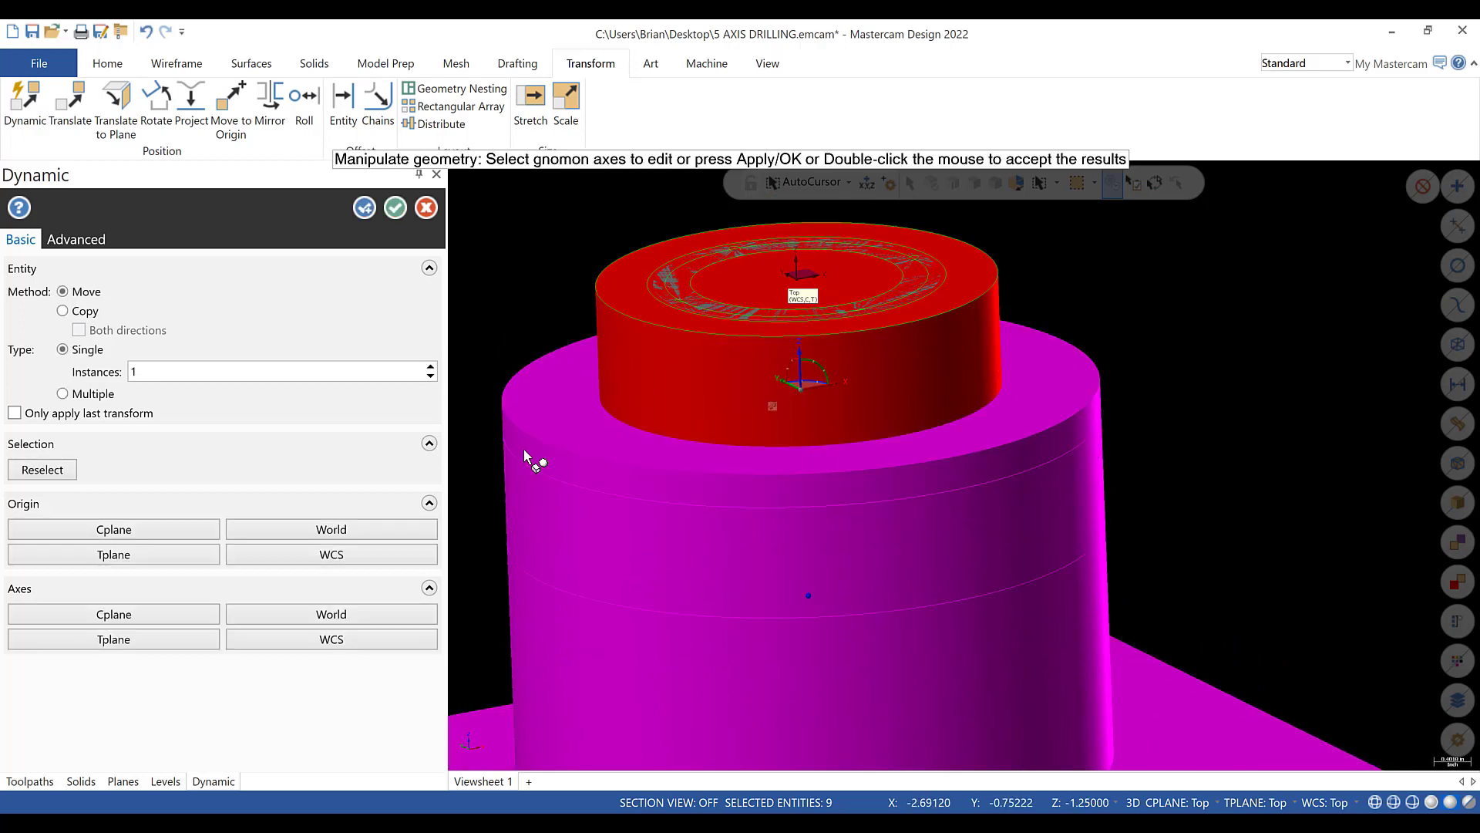
pyautogui.click(365, 208)
pyautogui.scroll(-4, 837, 458)
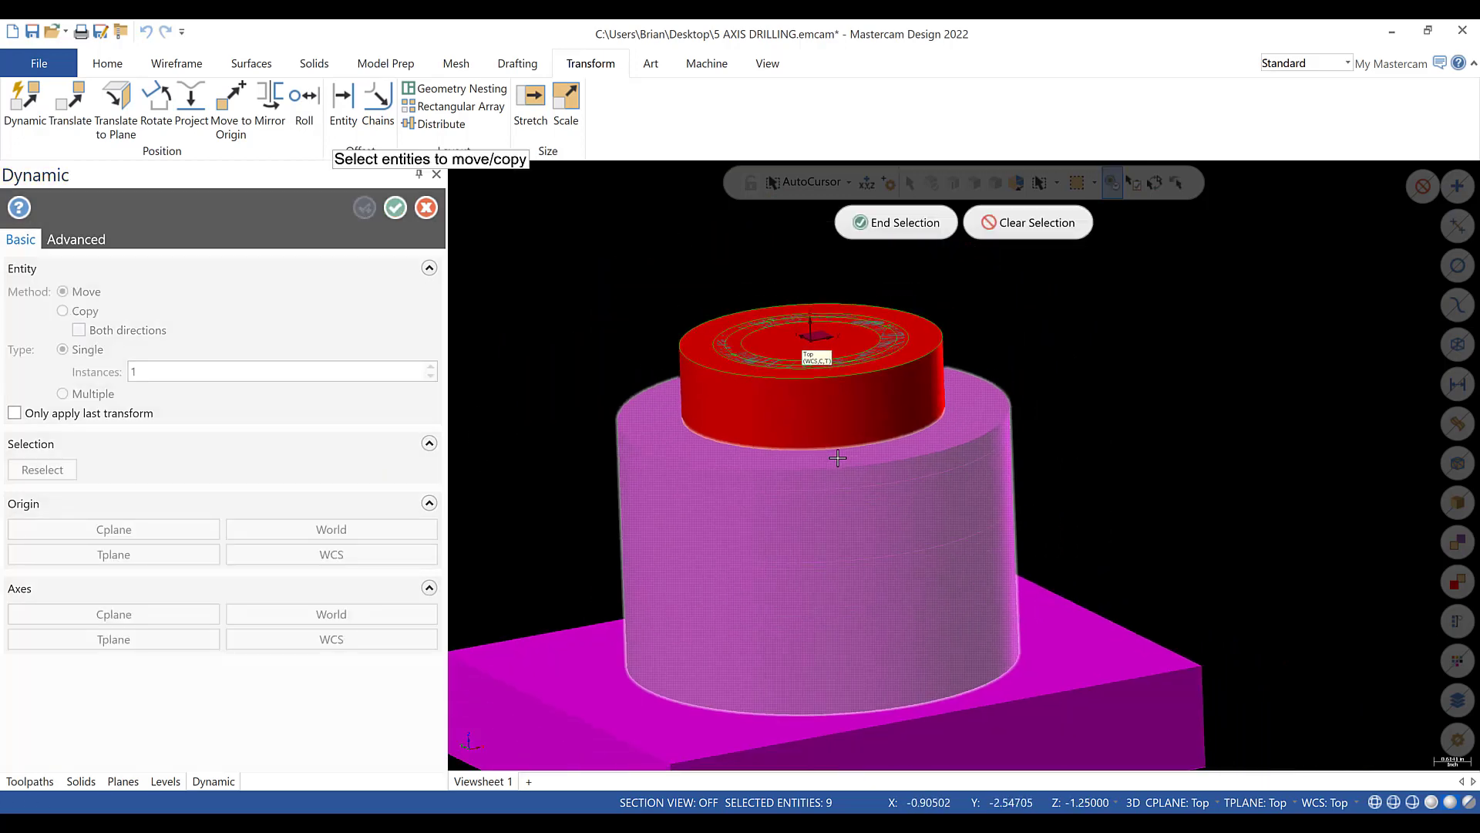
pyautogui.click(708, 632)
pyautogui.click(677, 681)
pyautogui.click(862, 224)
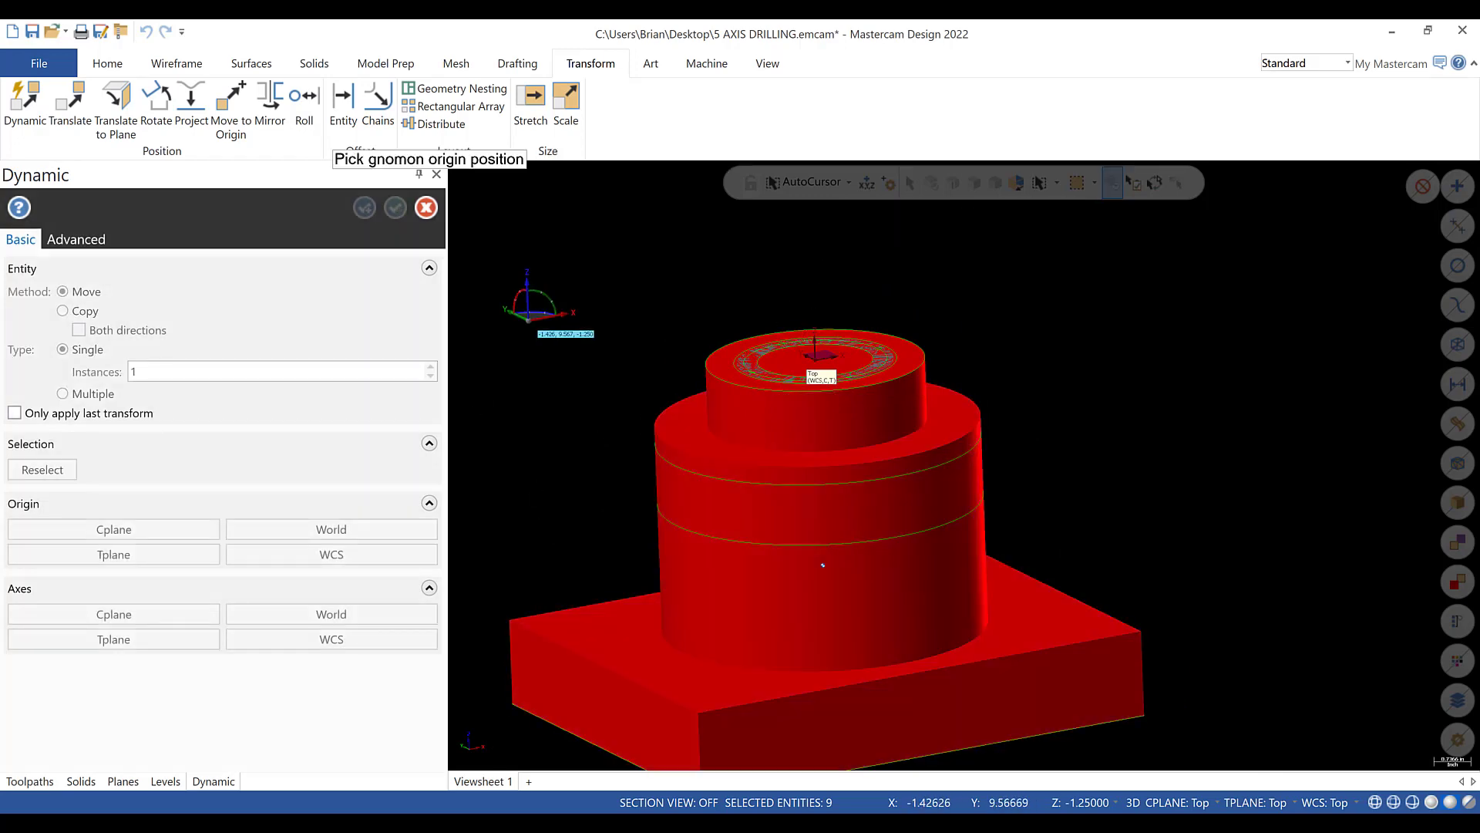
pyautogui.scroll(4, 684, 397)
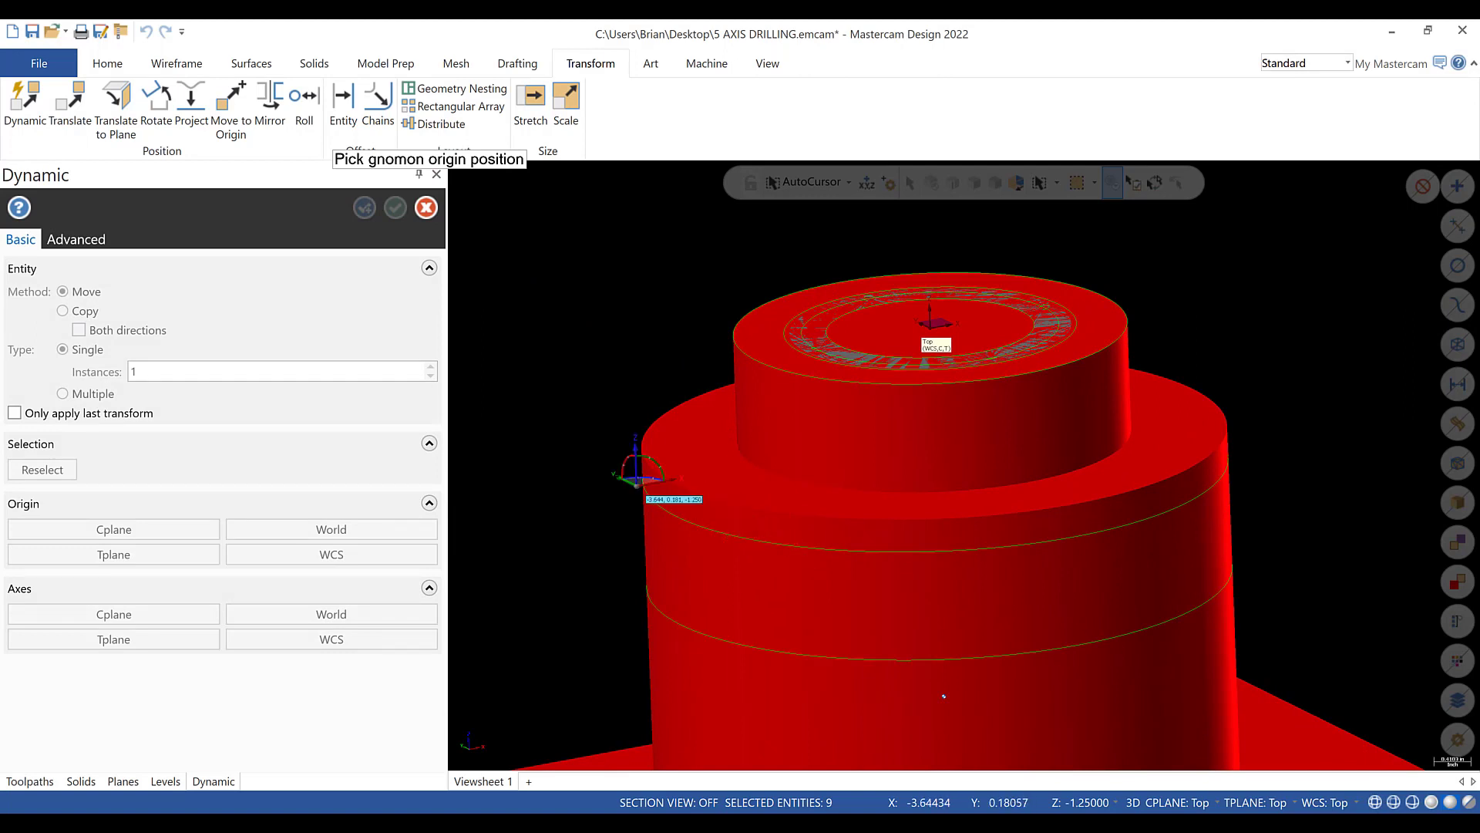
pyautogui.press('Escape')
pyautogui.scroll(-2, 822, 517)
pyautogui.press('Escape')
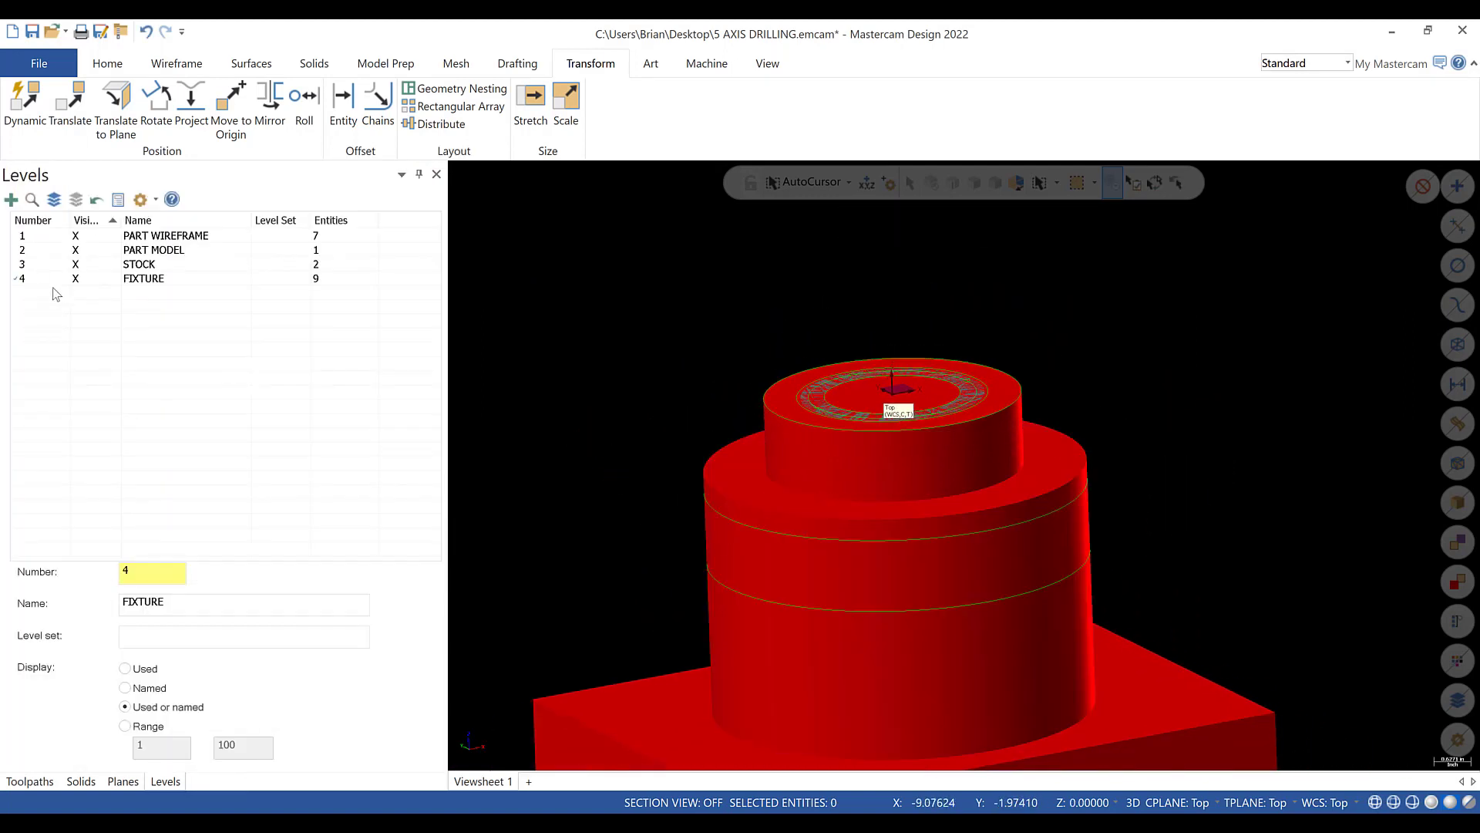
# - Clear the transform colours from the moved fixture
pyautogui.scroll(-2, 1134, 612)
pyautogui.scroll(3, 1146, 615)
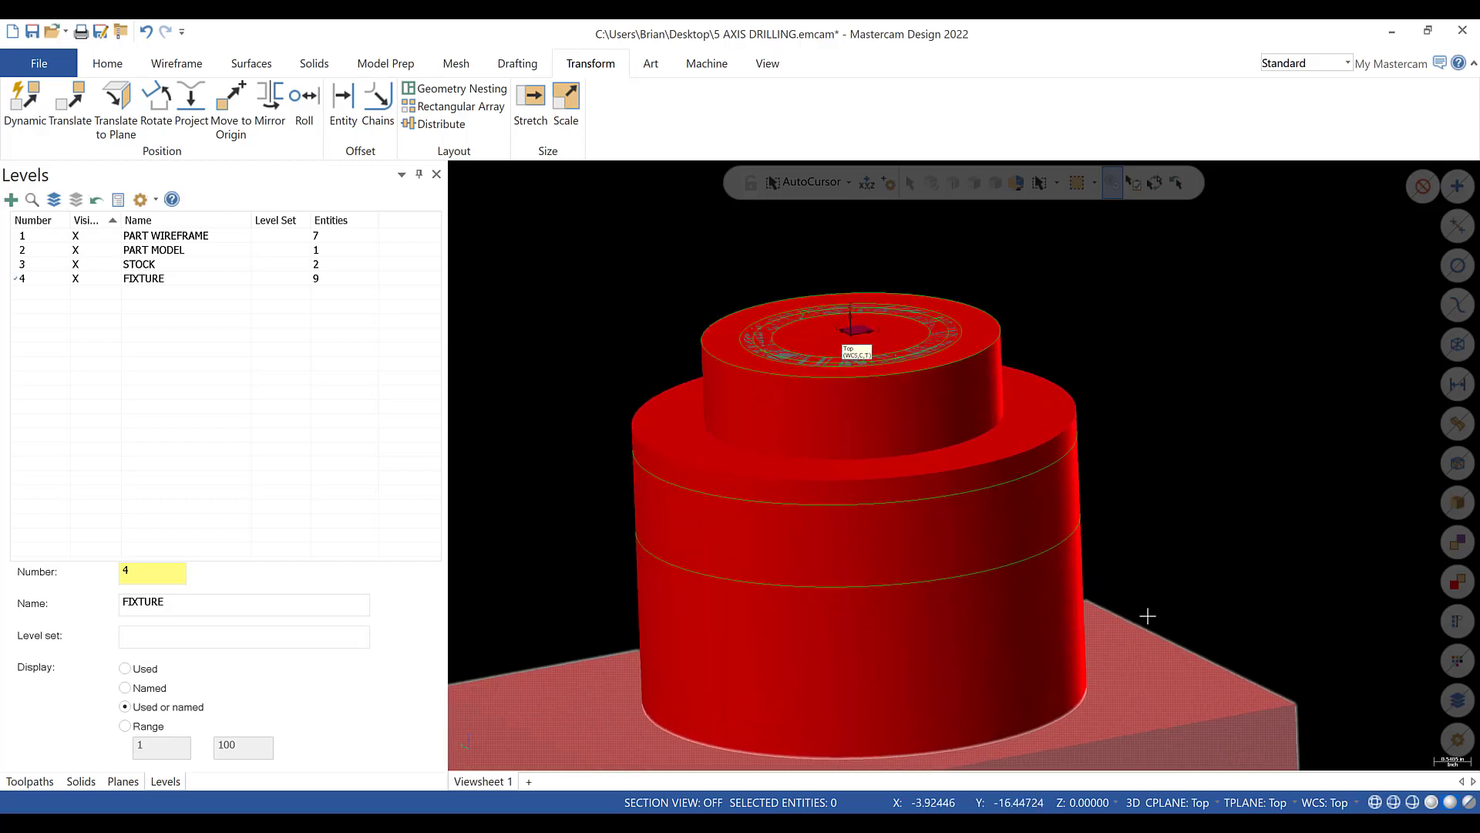
pyautogui.scroll(-2, 1187, 463)
pyautogui.rightClick(1215, 483)
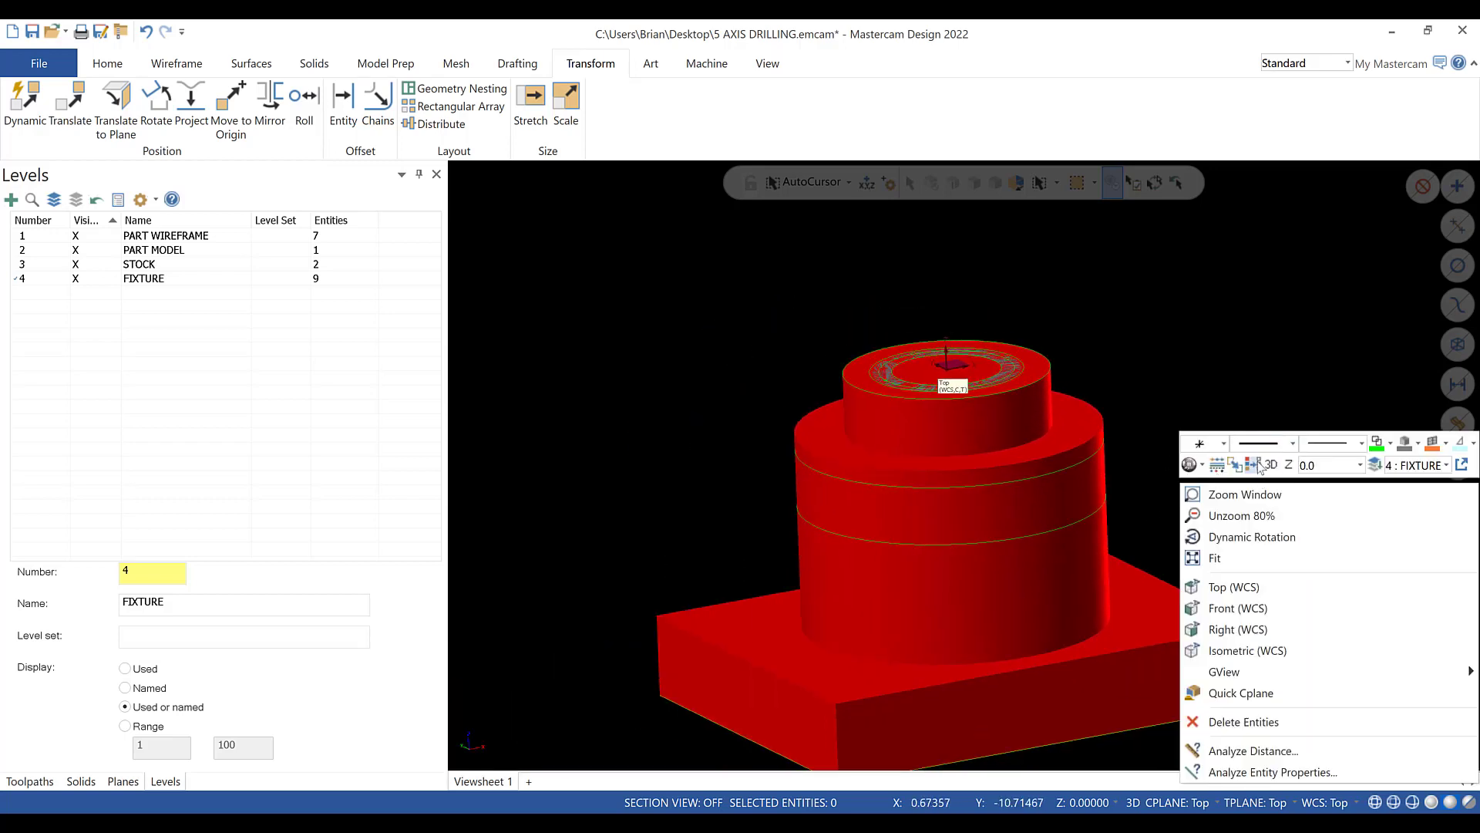
pyautogui.click(1257, 461)
pyautogui.scroll(-1, 995, 535)
pyautogui.scroll(5, 965, 525)
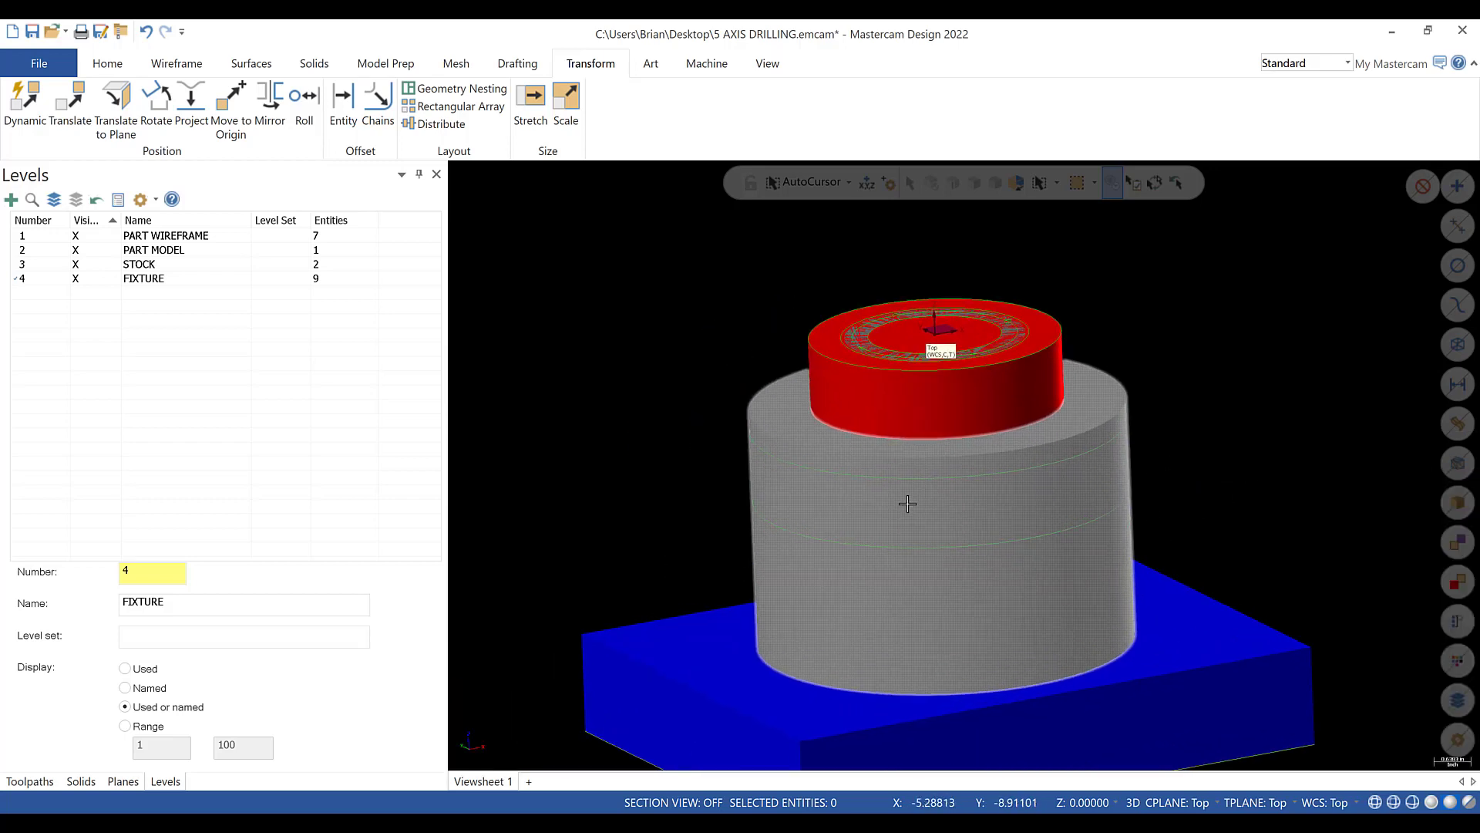
# - Select the whole fixture and dynamically move it about 0.375 inch straight up from the centre of its top face, overlapping the stock
pyautogui.moveTo(907, 504); pyautogui.dragTo(827, 483, button='middle')
pyautogui.scroll(-2, 828, 483)
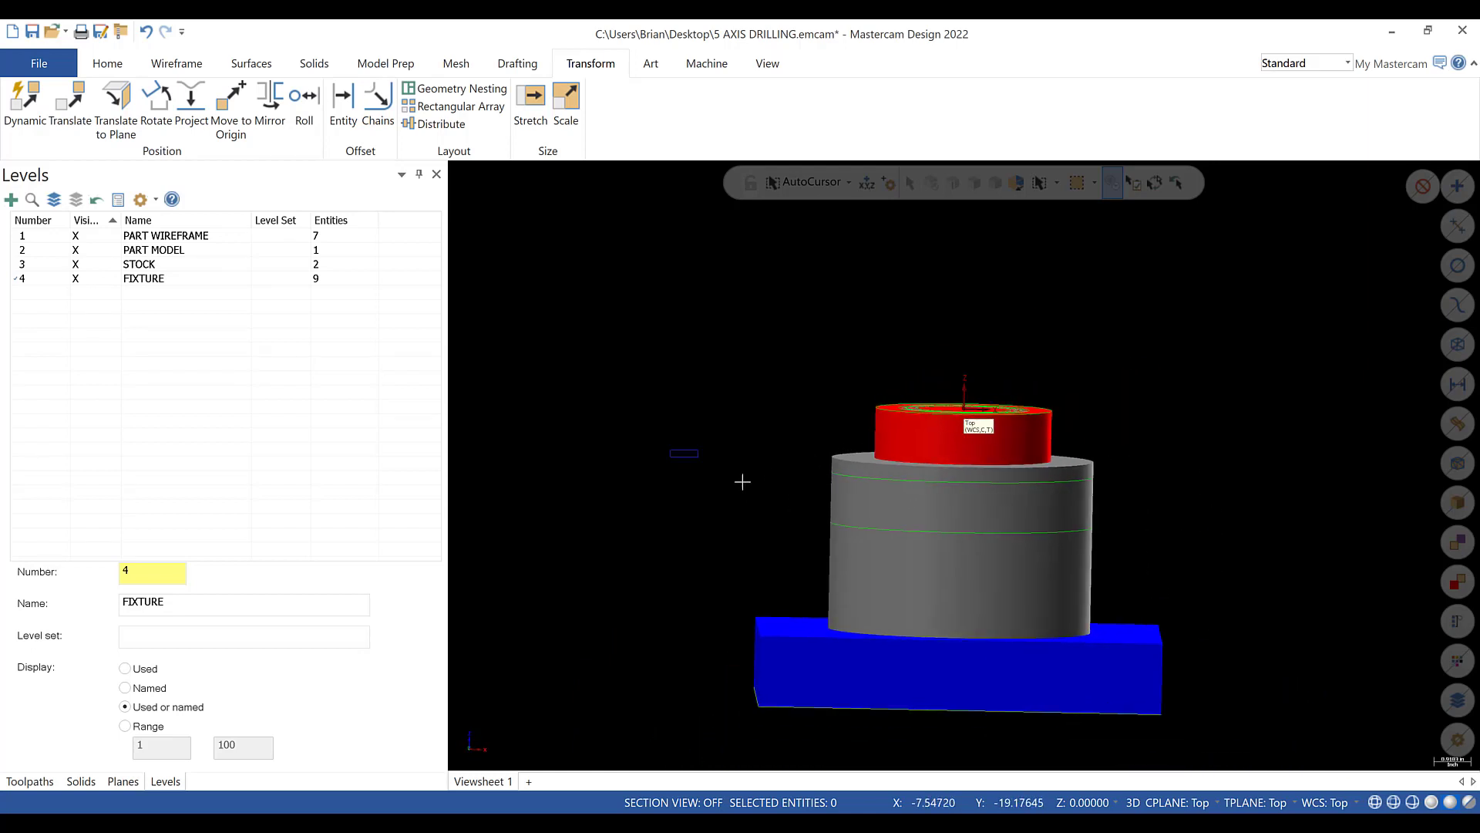
pyautogui.moveTo(1190, 639); pyautogui.dragTo(1301, 760)
pyautogui.moveTo(891, 557)
pyautogui.mouseDown(button='middle')
pyautogui.moveTo(974, 582)
pyautogui.moveTo(909, 575)
pyautogui.moveTo(918, 562)
pyautogui.mouseUp(button='middle')
pyautogui.scroll(3, 910, 451)
pyautogui.scroll(2, 909, 445)
pyautogui.moveTo(909, 446)
pyautogui.mouseDown(button='middle')
pyautogui.moveTo(929, 429)
pyautogui.moveTo(895, 384)
pyautogui.moveTo(937, 449)
pyautogui.mouseUp(button='middle')
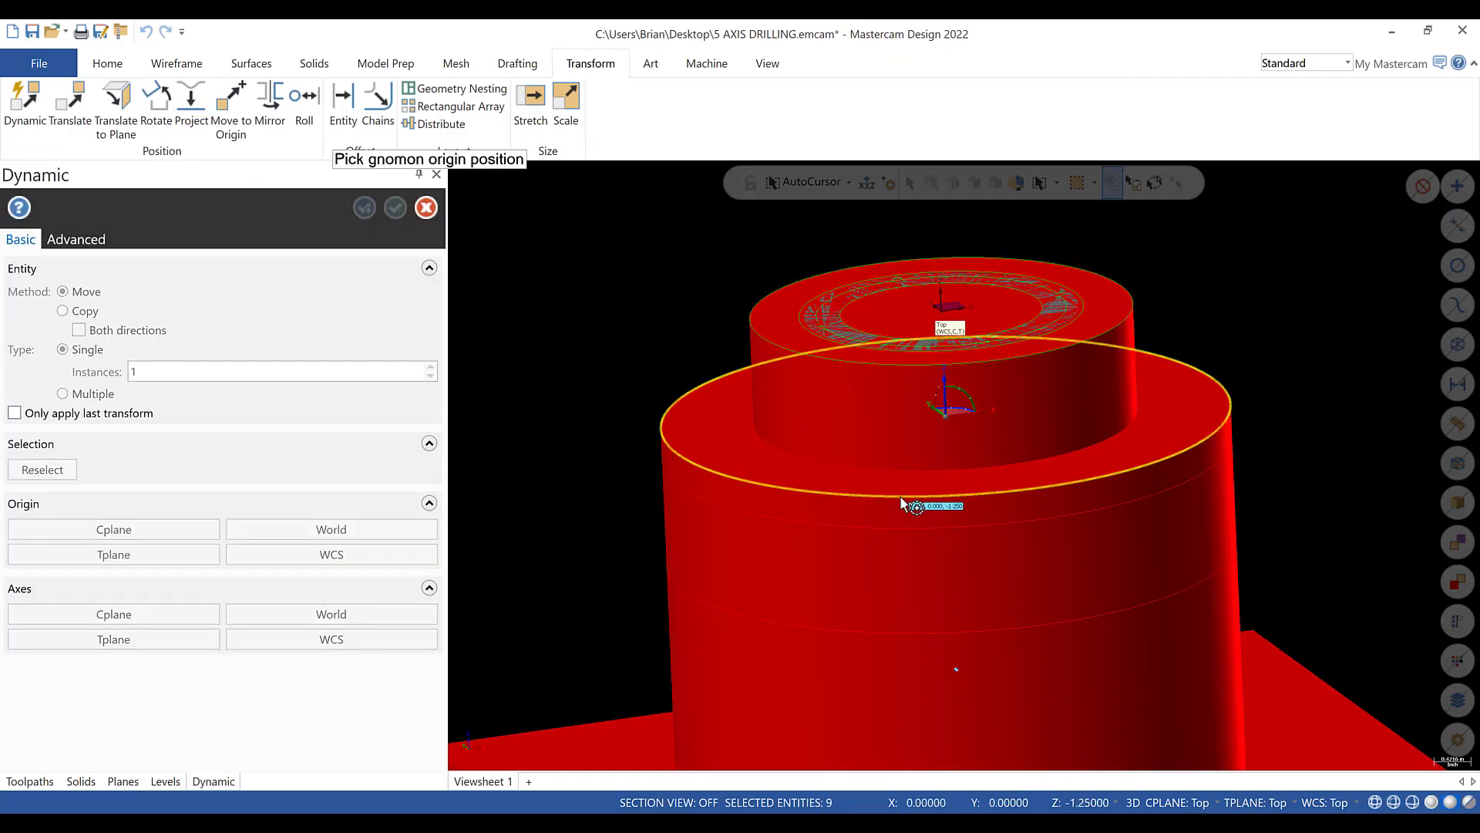
pyautogui.click(900, 495)
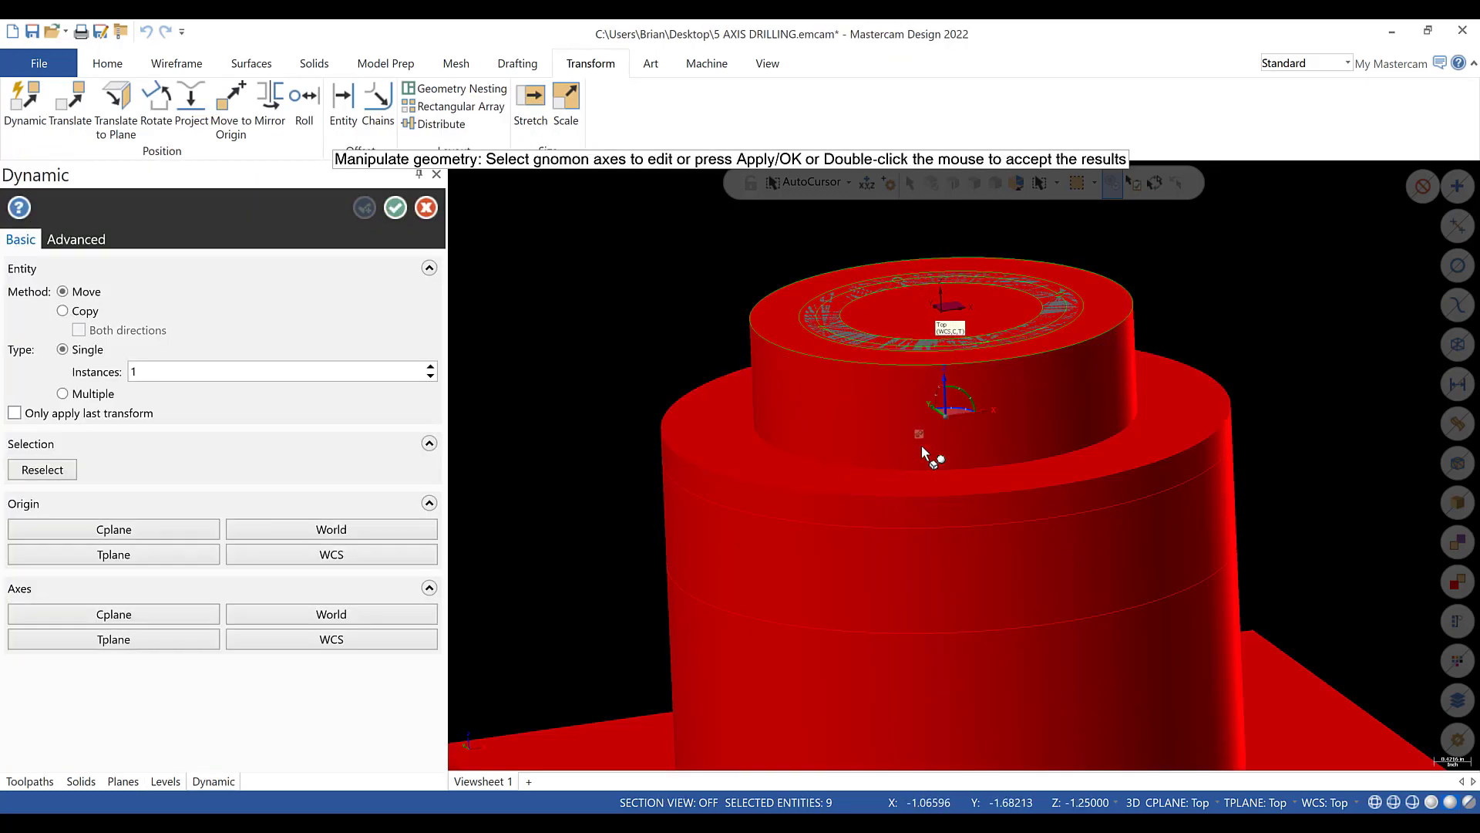
pyautogui.click(945, 396)
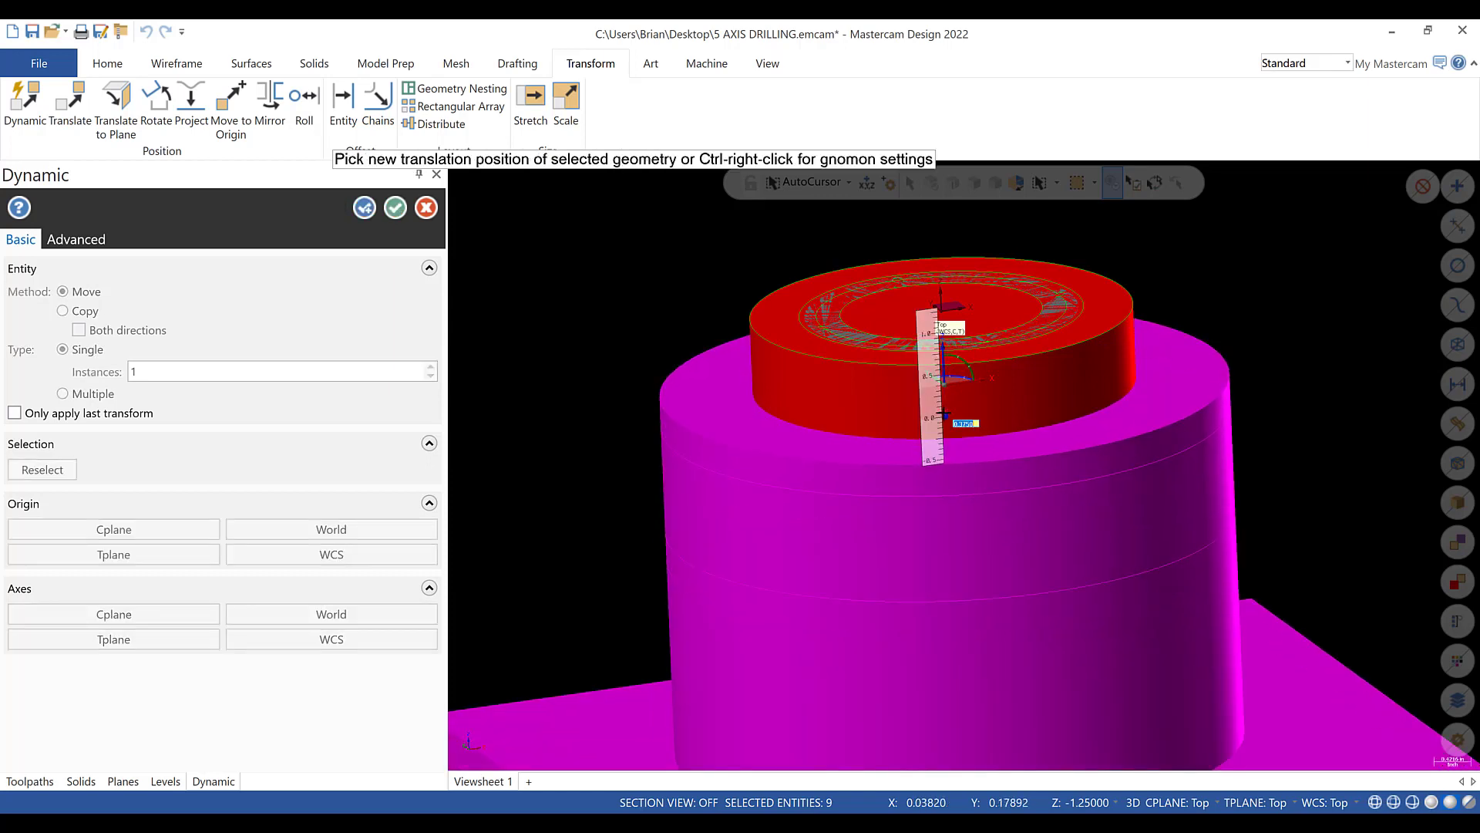
pyautogui.click(944, 413)
pyautogui.click(395, 208)
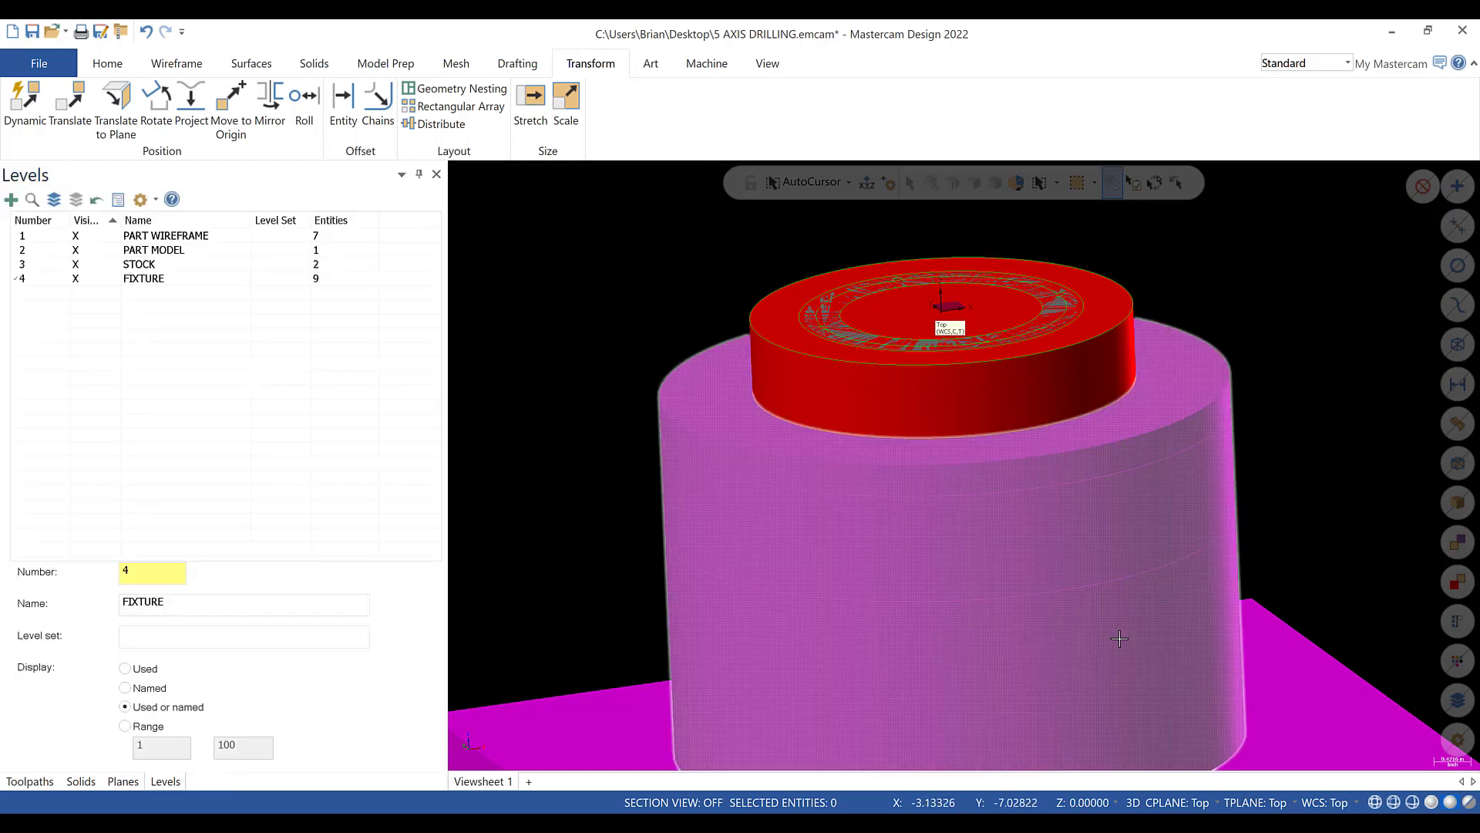
# - Make the solids translucent, switch to the front view and examine how deep the stock sits in the fixture
pyautogui.moveTo(770, 326); pyautogui.dragTo(700, 301, button='middle')
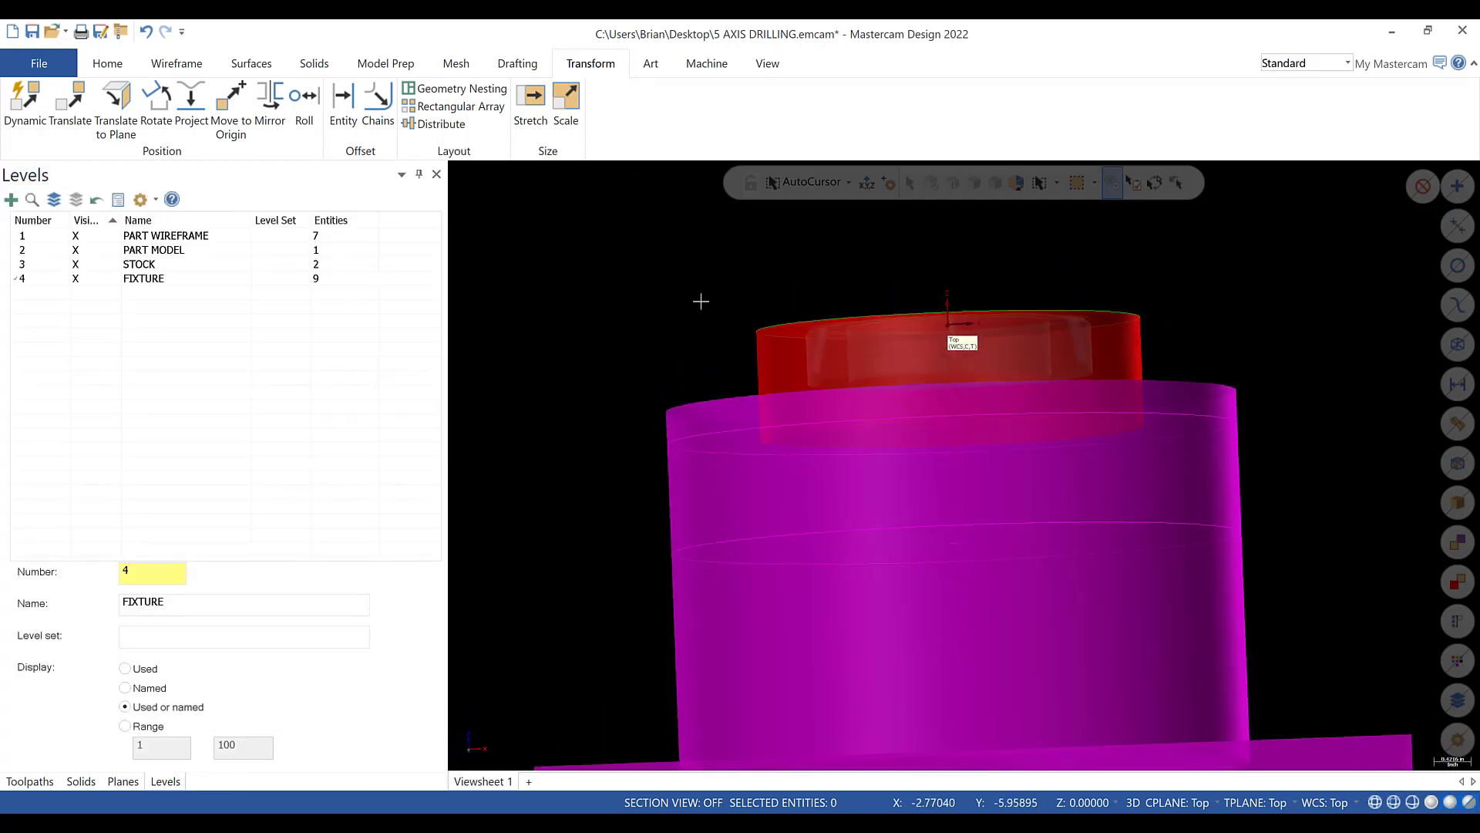
pyautogui.rightClick(616, 246)
pyautogui.click(682, 370)
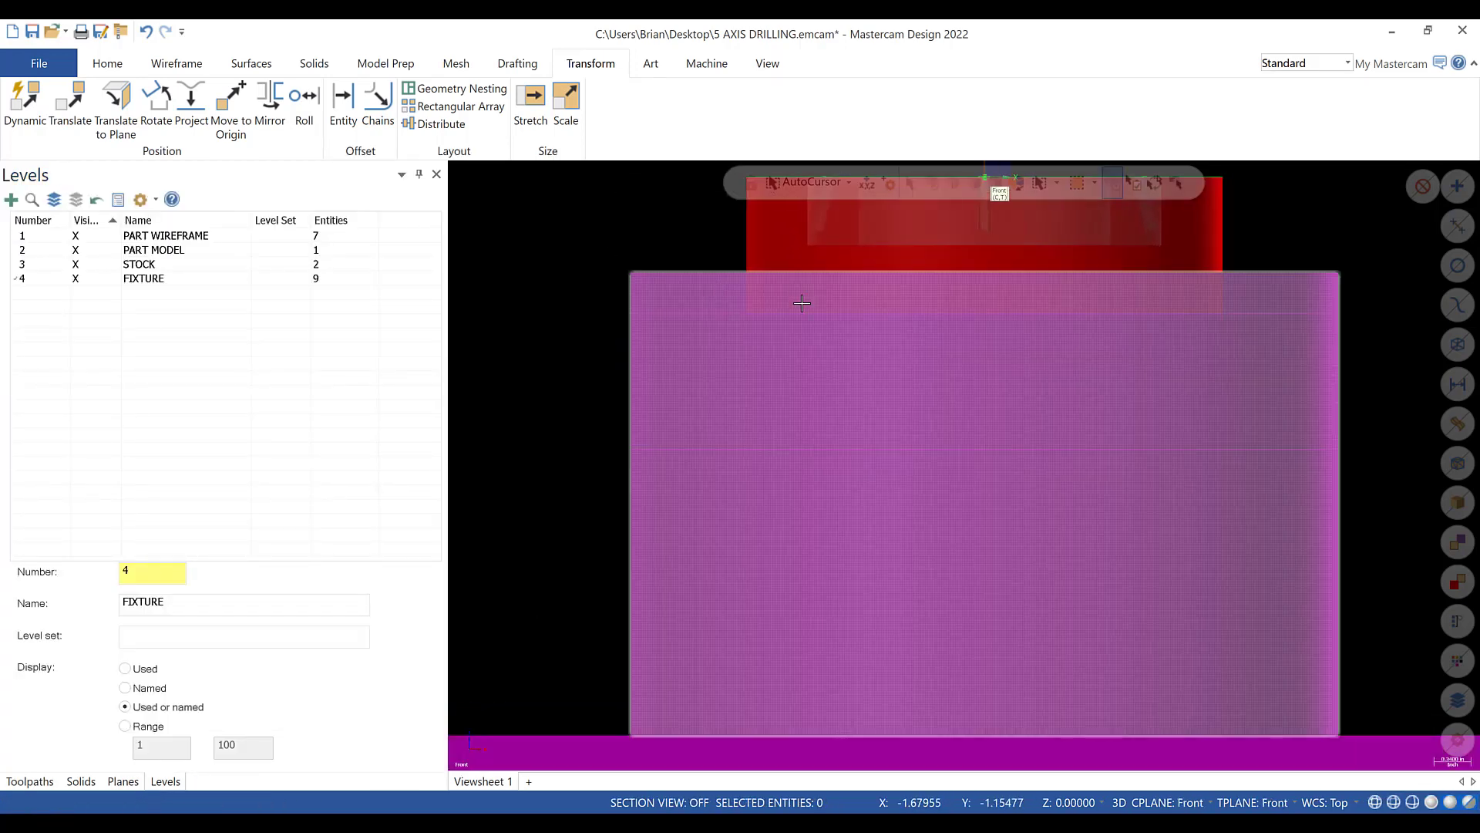
pyautogui.moveTo(1120, 316); pyautogui.dragTo(1026, 302, button='middle')
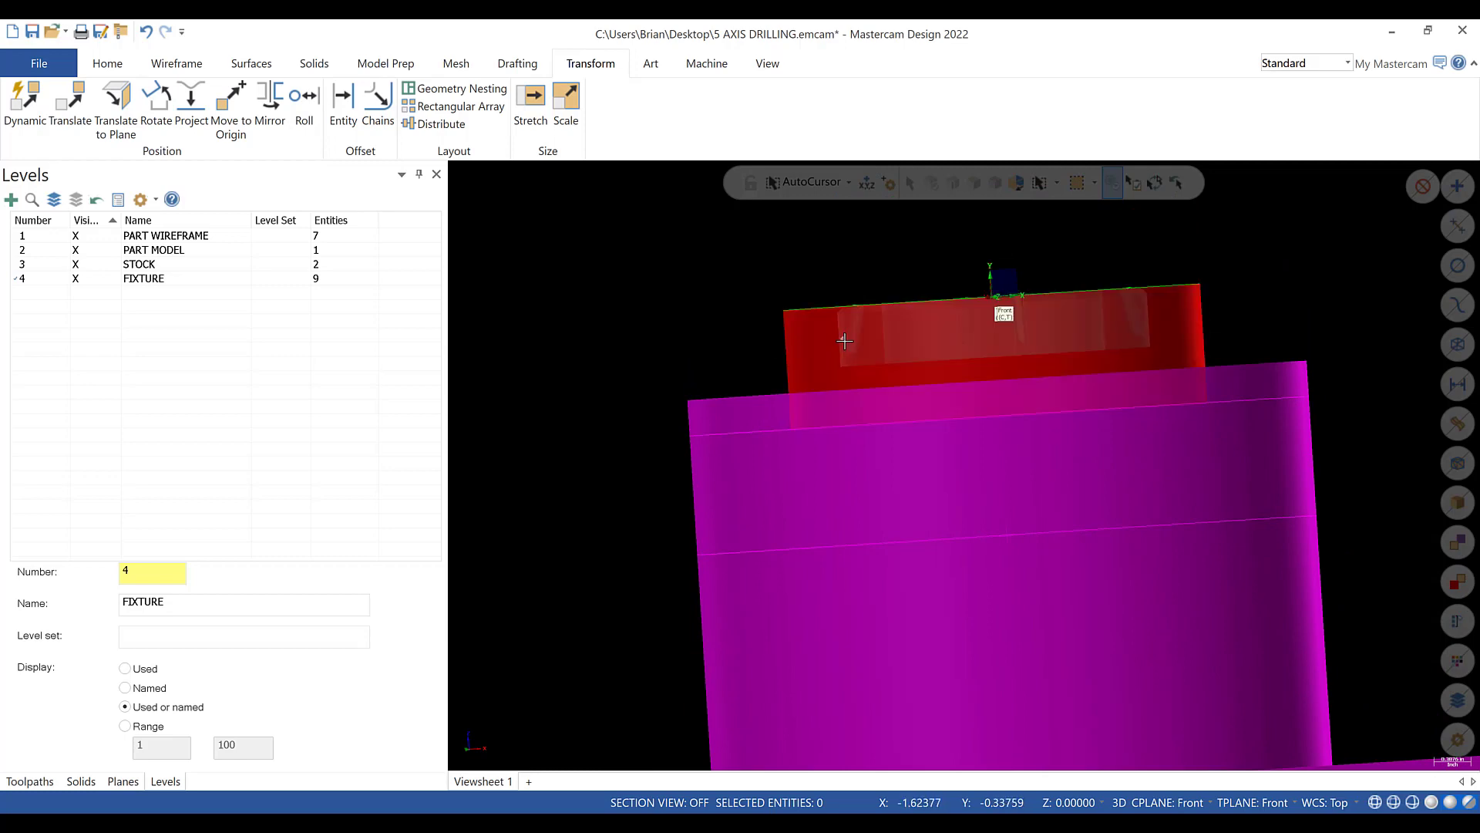
pyautogui.moveTo(844, 340); pyautogui.dragTo(808, 352, button='middle')
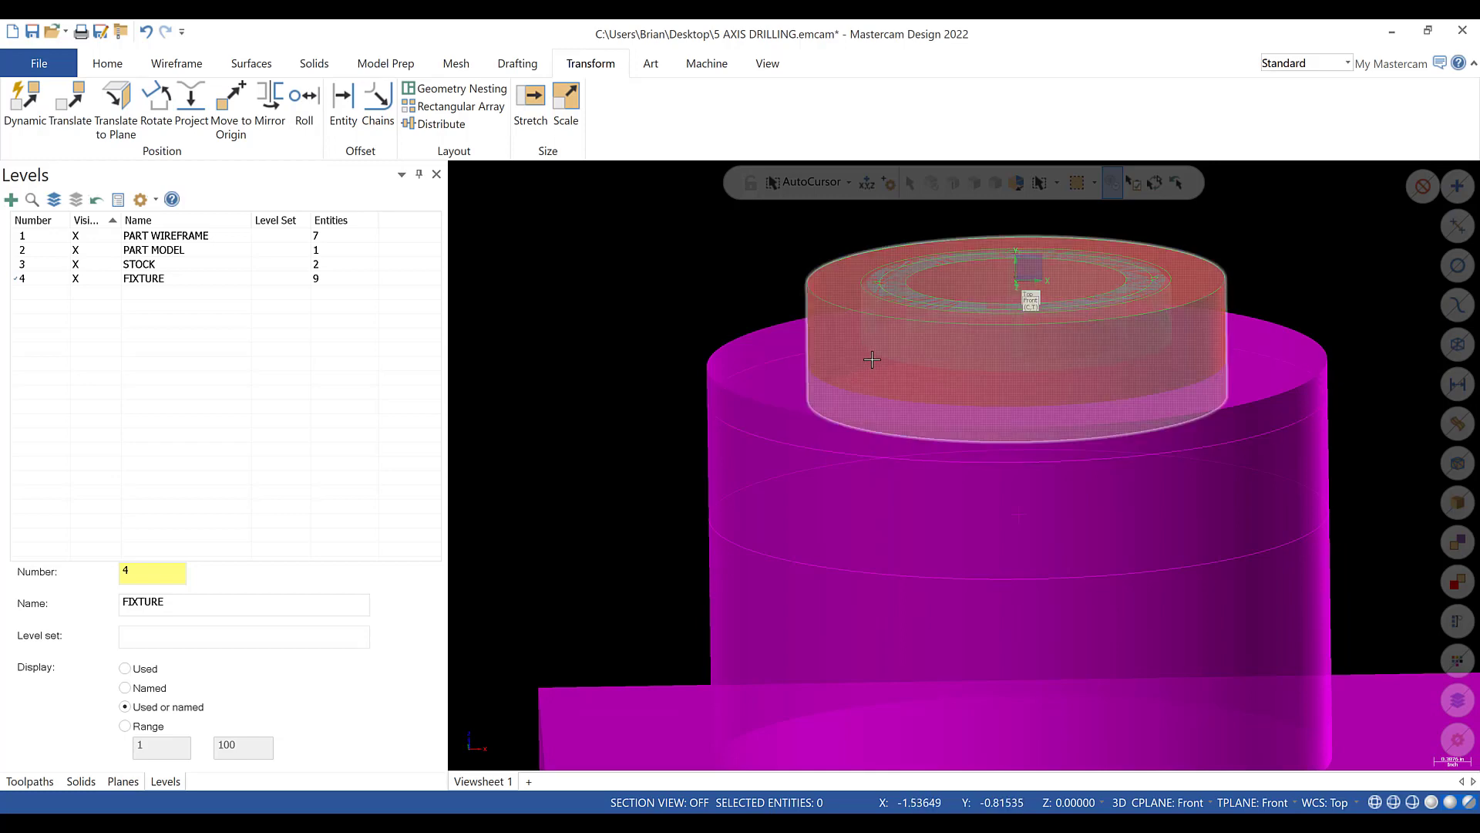
# - Examine the ring part inside the translucent stock and the material around and below it for the part-off
pyautogui.scroll(5, 872, 360)
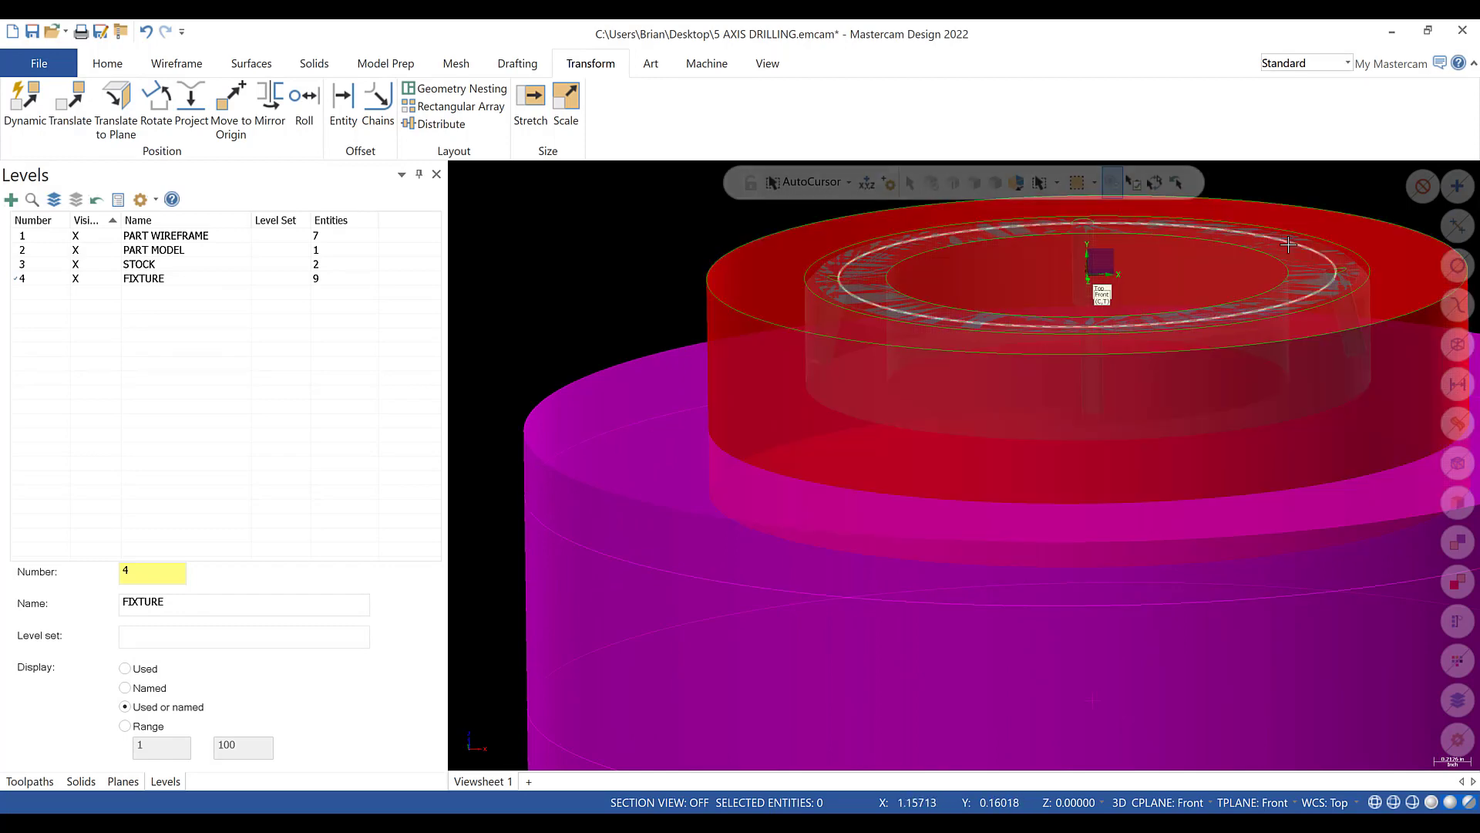
pyautogui.scroll(-3, 1216, 357)
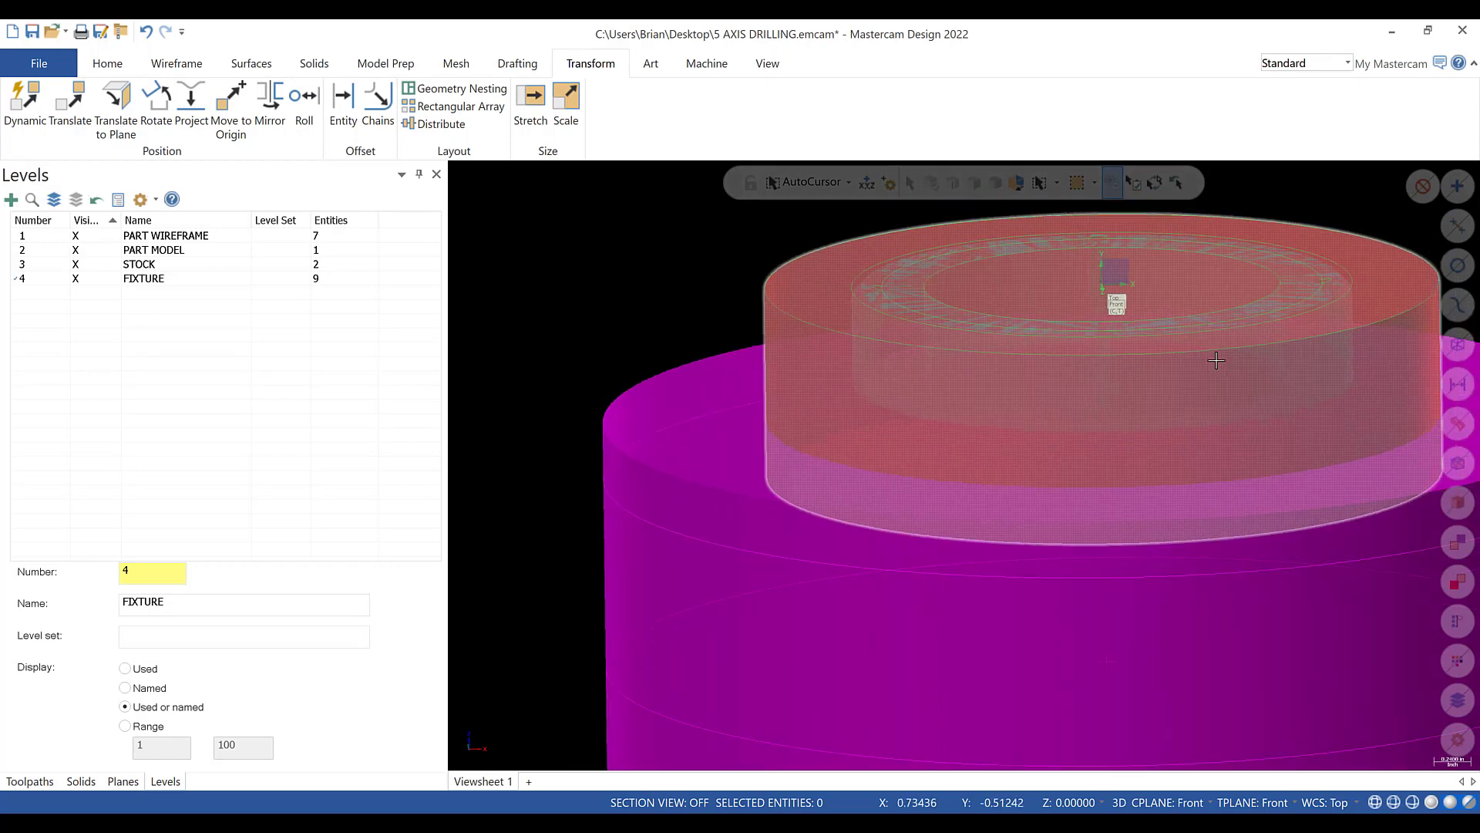
pyautogui.scroll(5, 1381, 194)
pyautogui.moveTo(1369, 229); pyautogui.dragTo(1320, 315, button='middle')
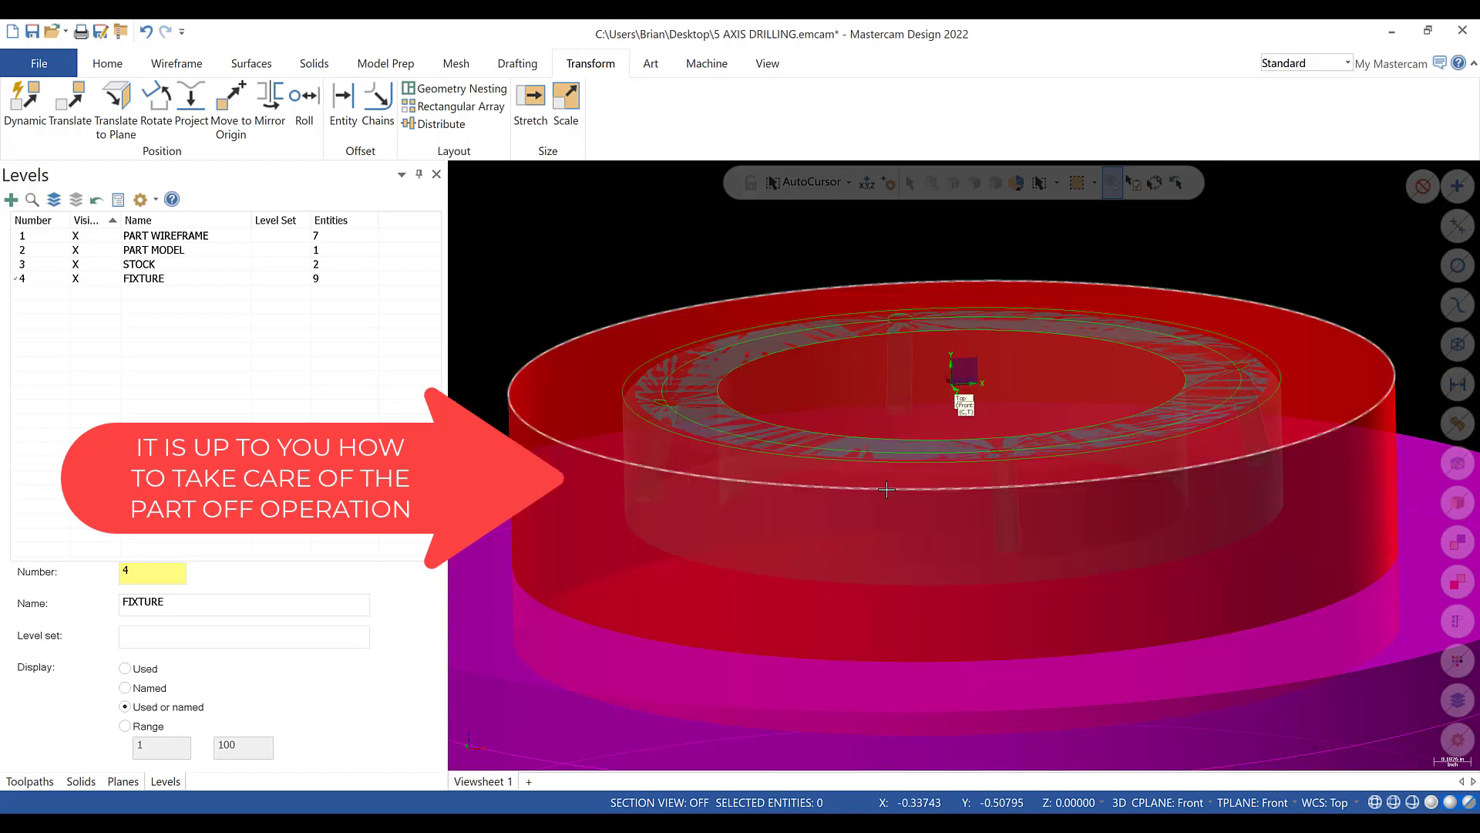
pyautogui.scroll(-3, 889, 484)
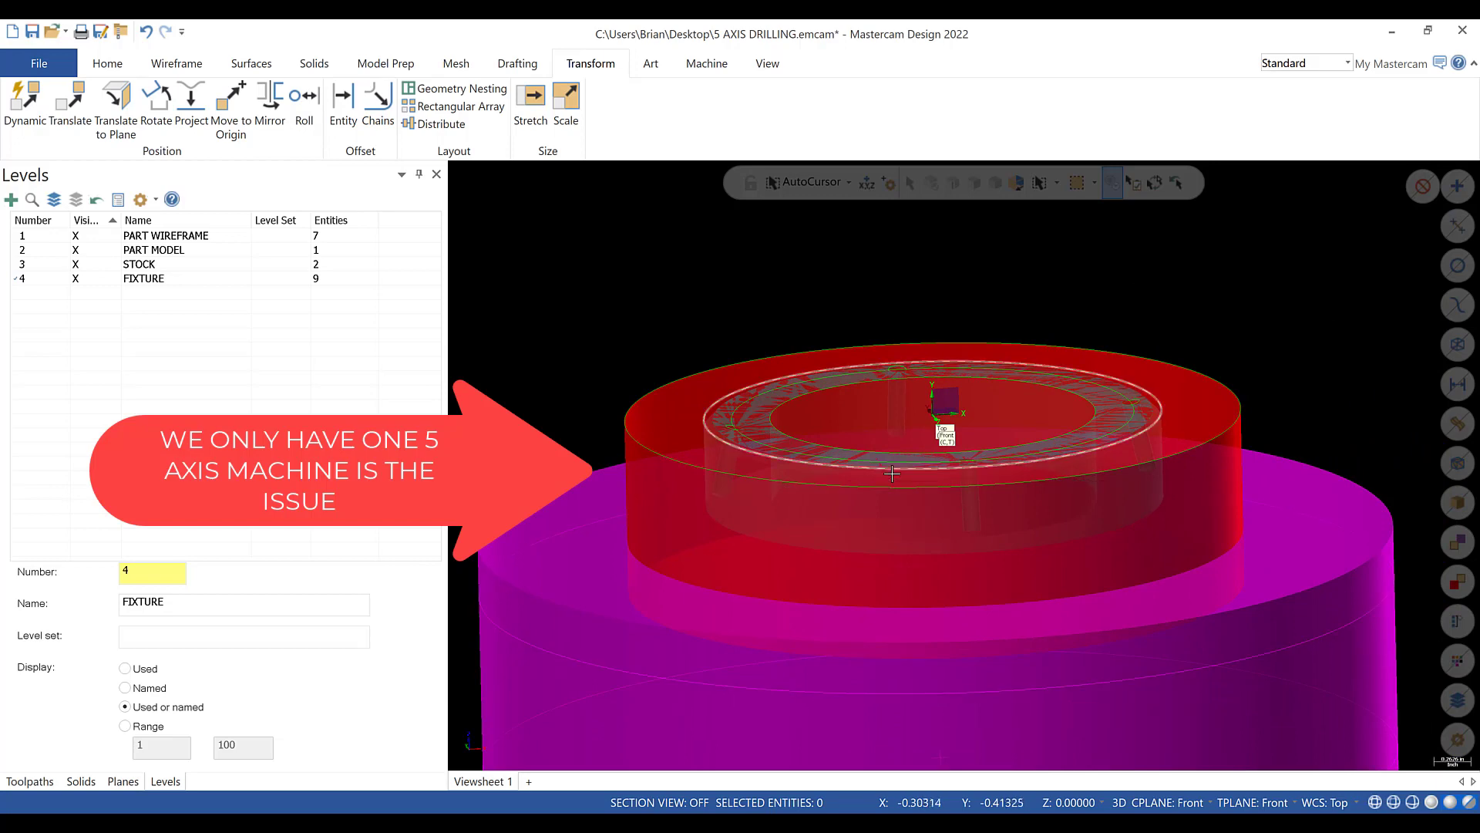
pyautogui.scroll(-2, 892, 478)
pyautogui.scroll(4, 887, 469)
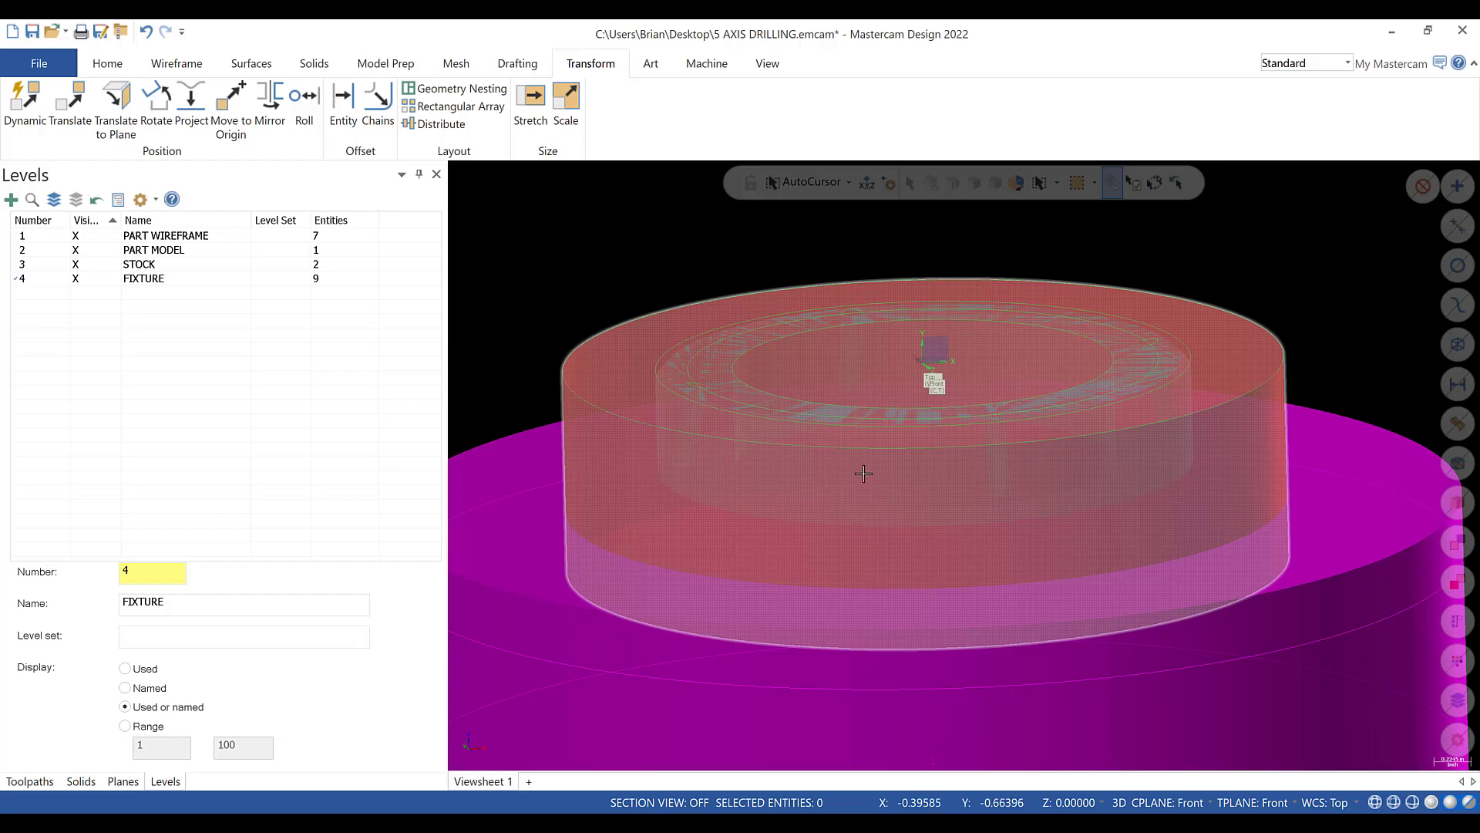
pyautogui.scroll(-5, 865, 463)
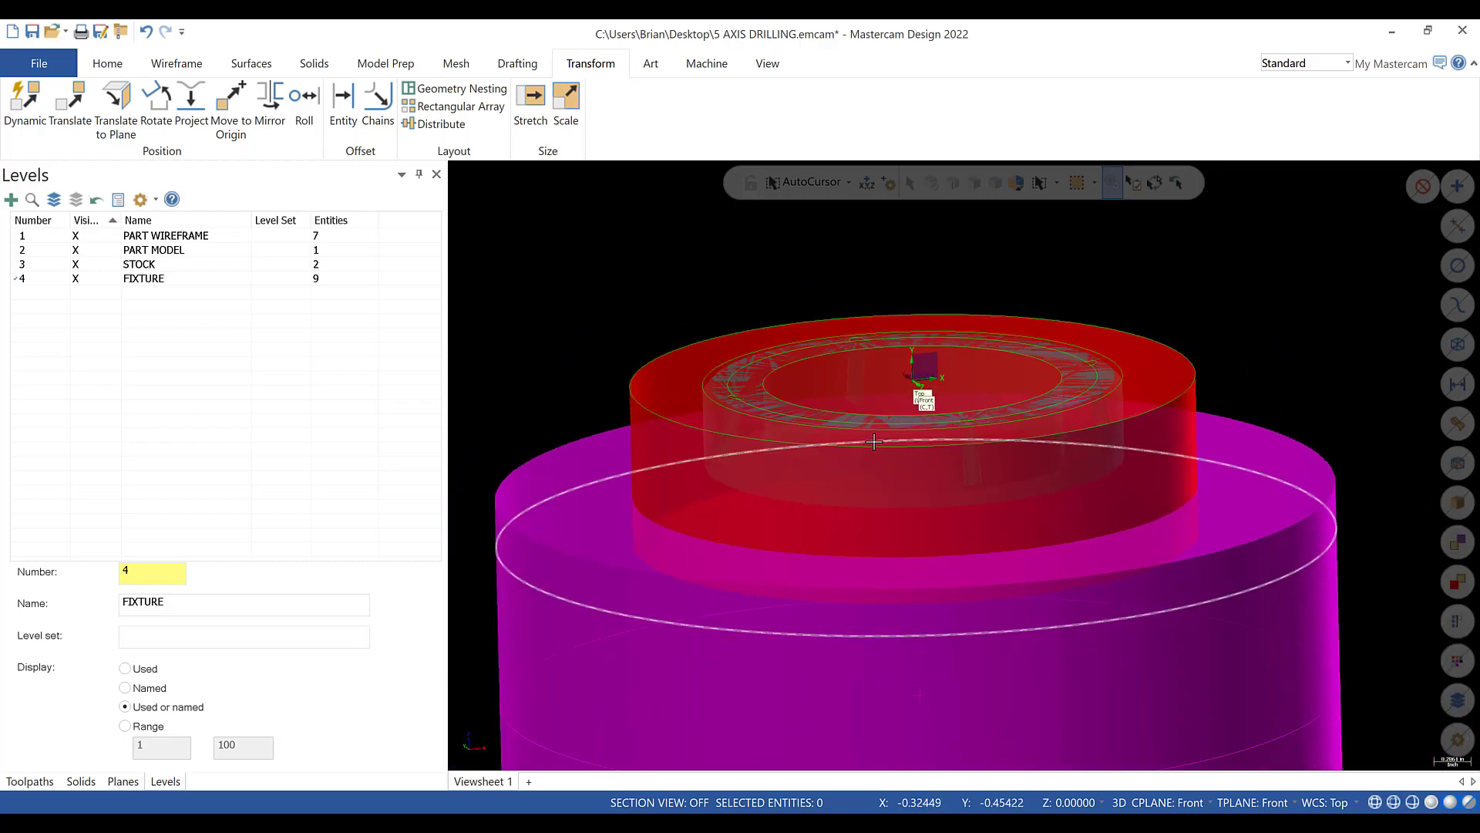
# - Turn off the translucent shading and save the 5 AXIS DRILLING file
pyautogui.click(1471, 802)
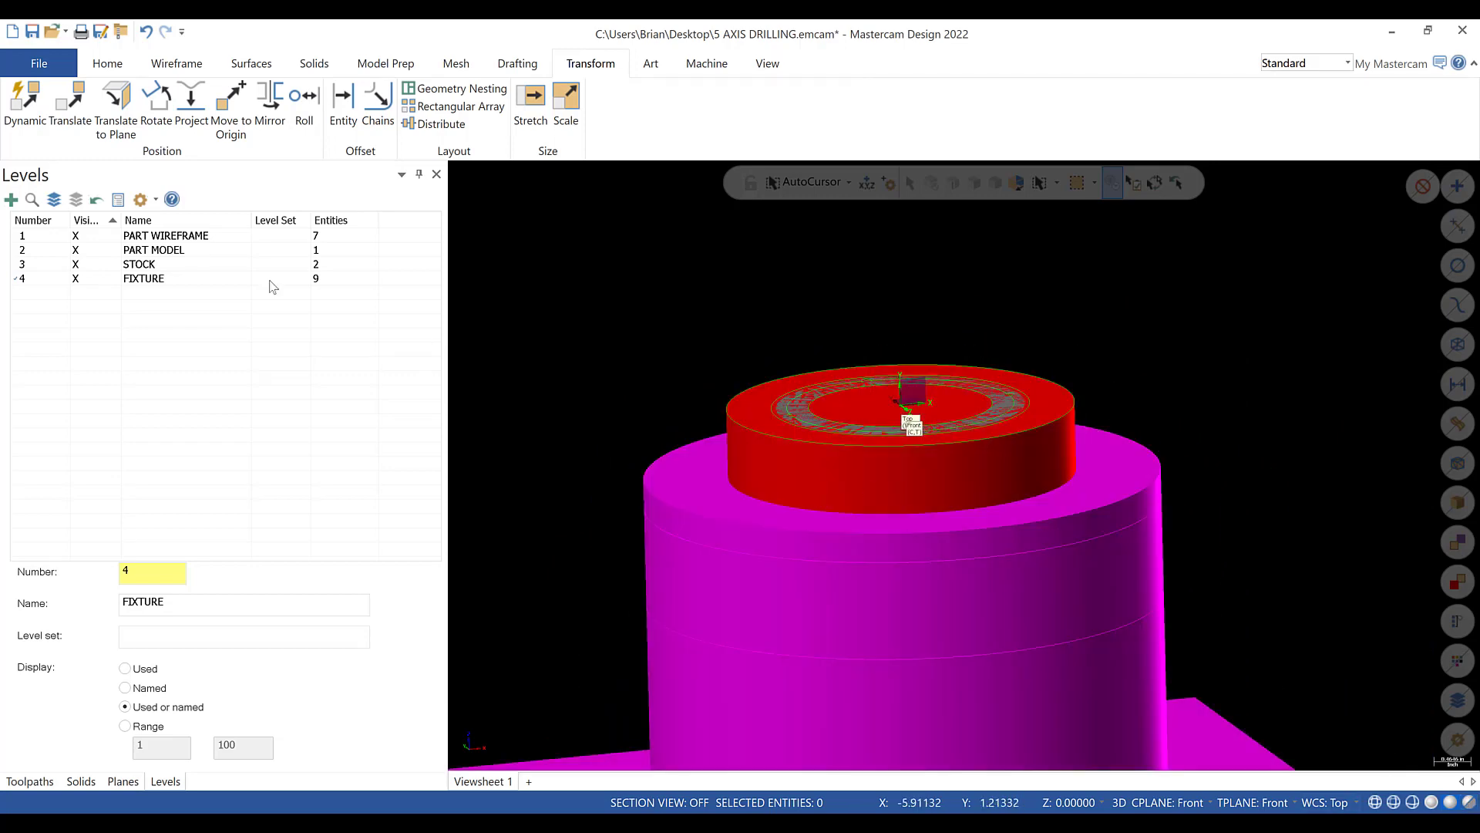
pyautogui.click(32, 31)
pyautogui.scroll(-1, 783, 326)
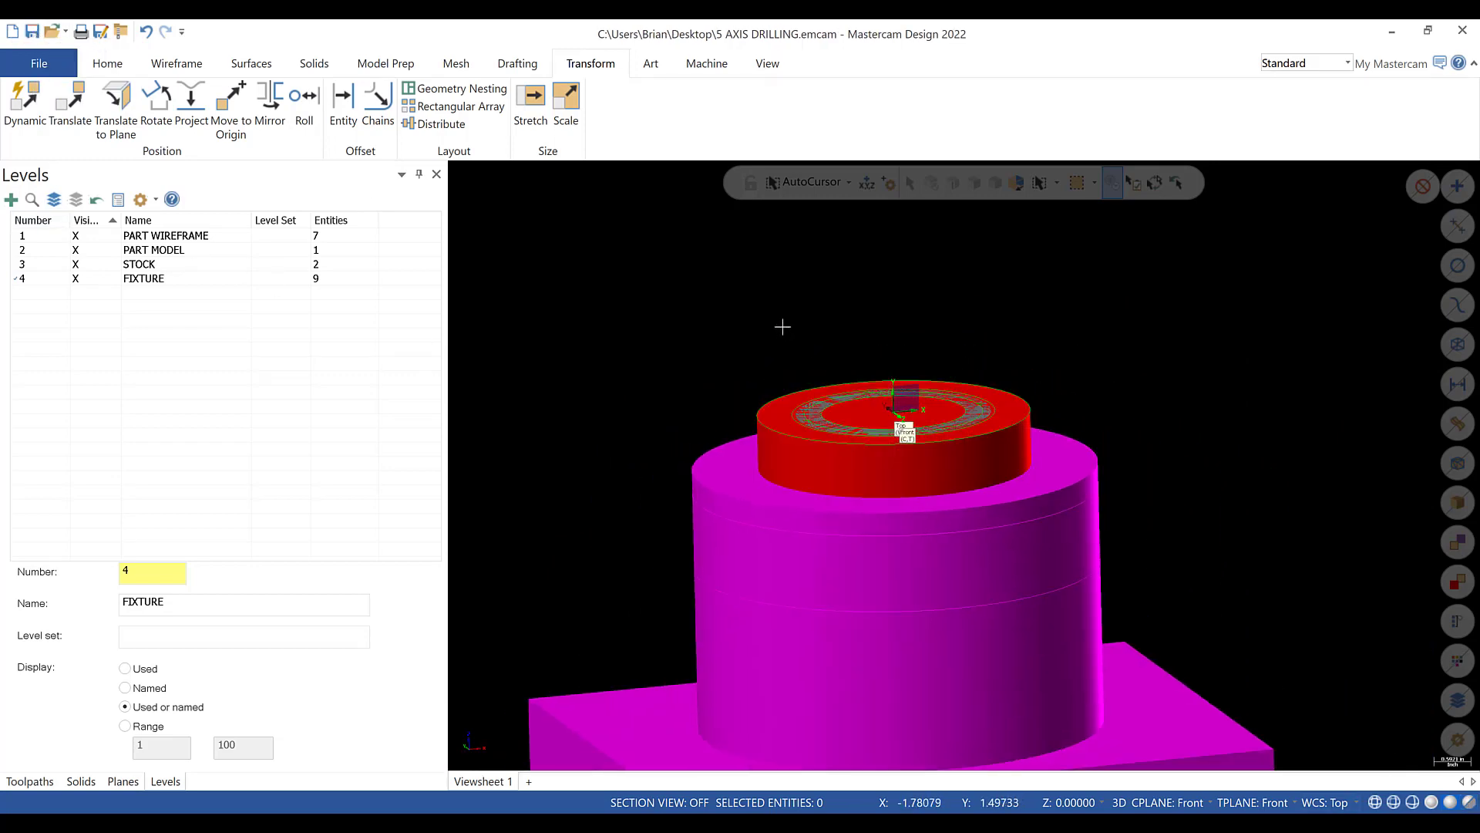
# - Set the WCS, construction plane and tool plane to Top and switch to the top view
pyautogui.rightClick(767, 286)
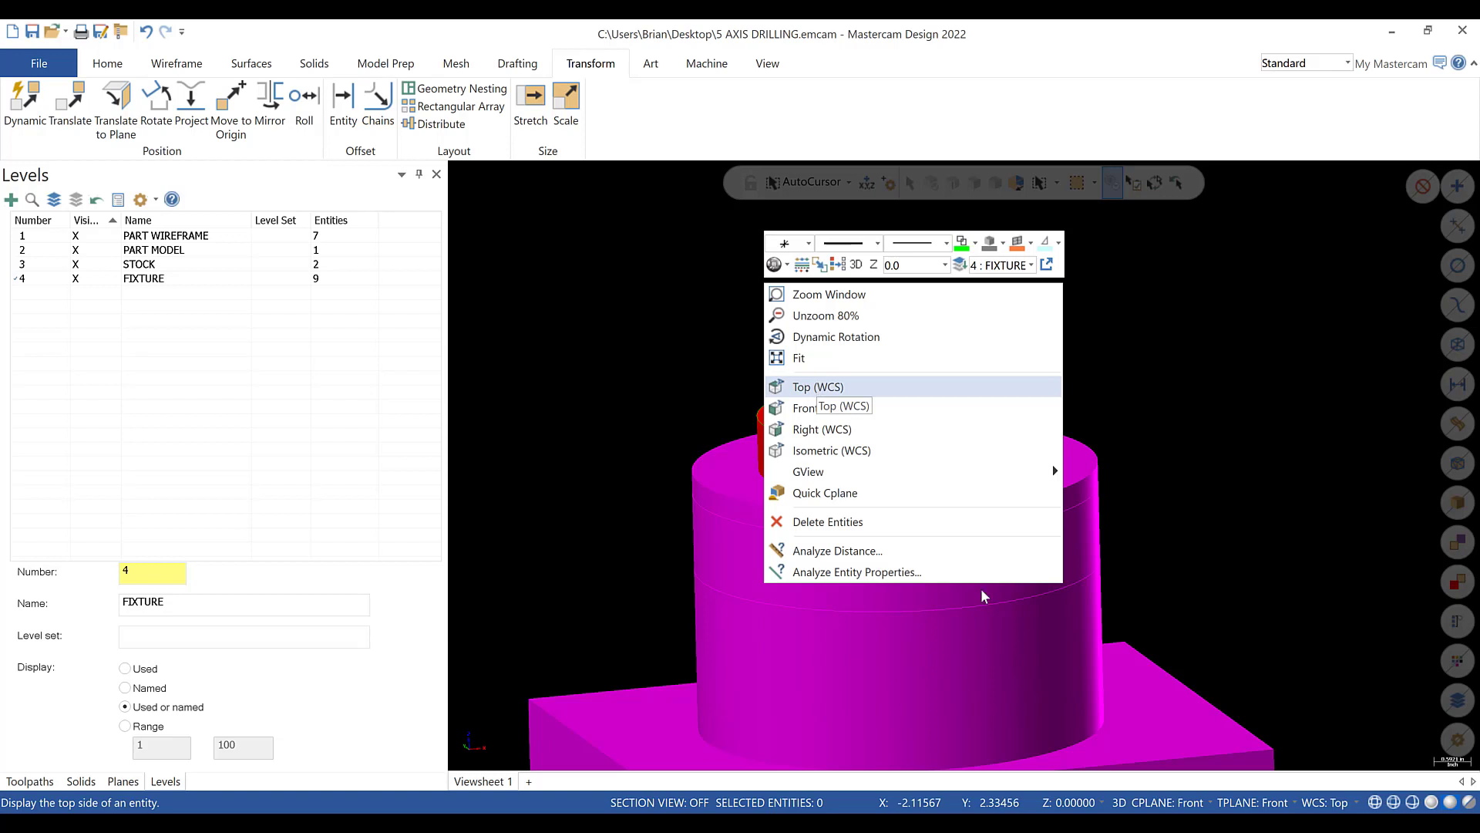
pyautogui.click(1167, 802)
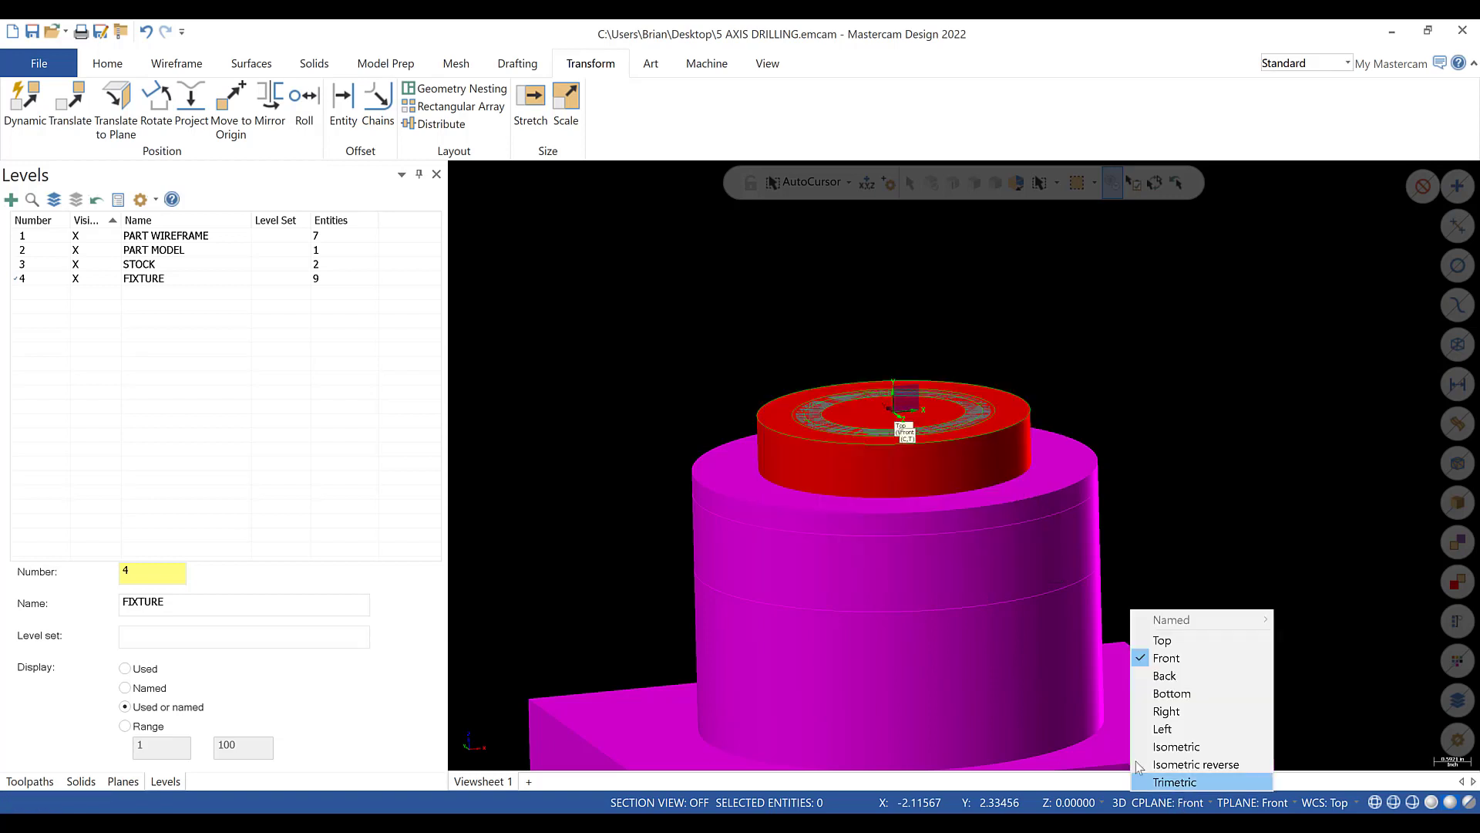
pyautogui.click(137, 782)
pyautogui.click(170, 236)
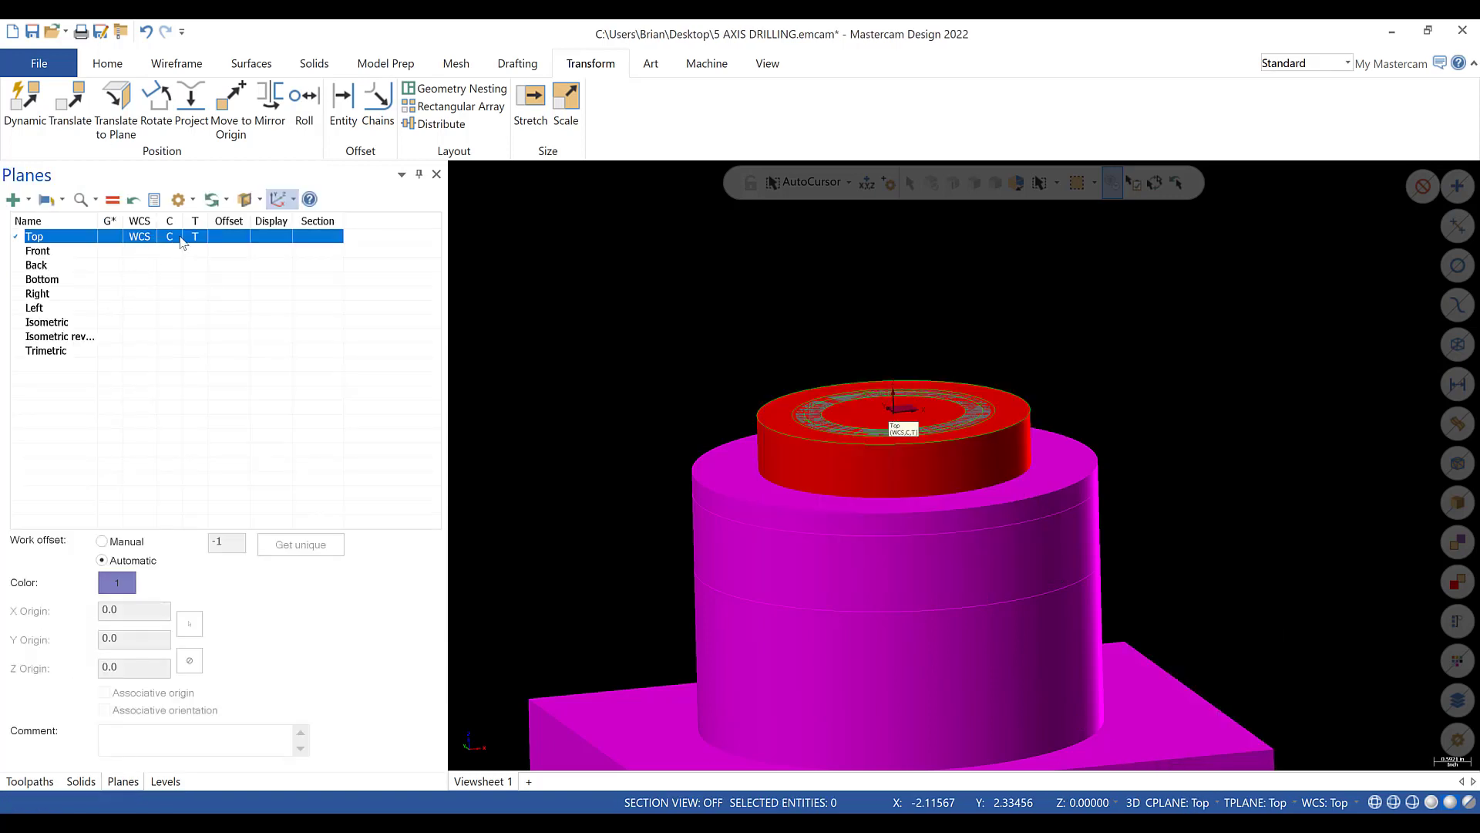
pyautogui.rightClick(760, 248)
pyautogui.click(808, 319)
pyautogui.hotkey('alt', '1')
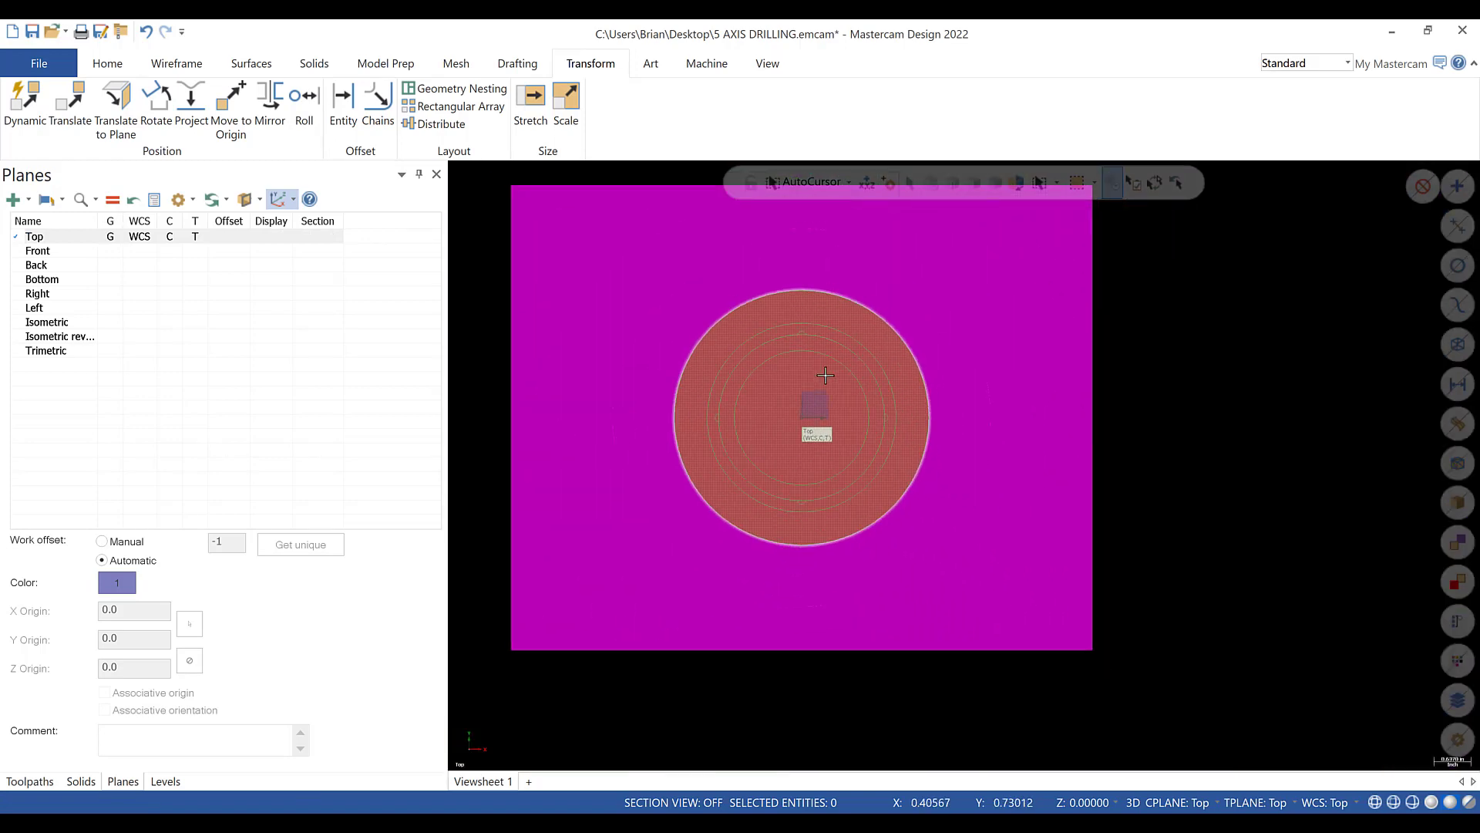
# - Clear the transform result colours so the fixture and stock return to their original colours
pyautogui.moveTo(902, 543); pyautogui.dragTo(1028, 696, button='middle')
pyautogui.scroll(-3, 1028, 695)
pyautogui.moveTo(815, 554); pyautogui.dragTo(863, 528, button='middle')
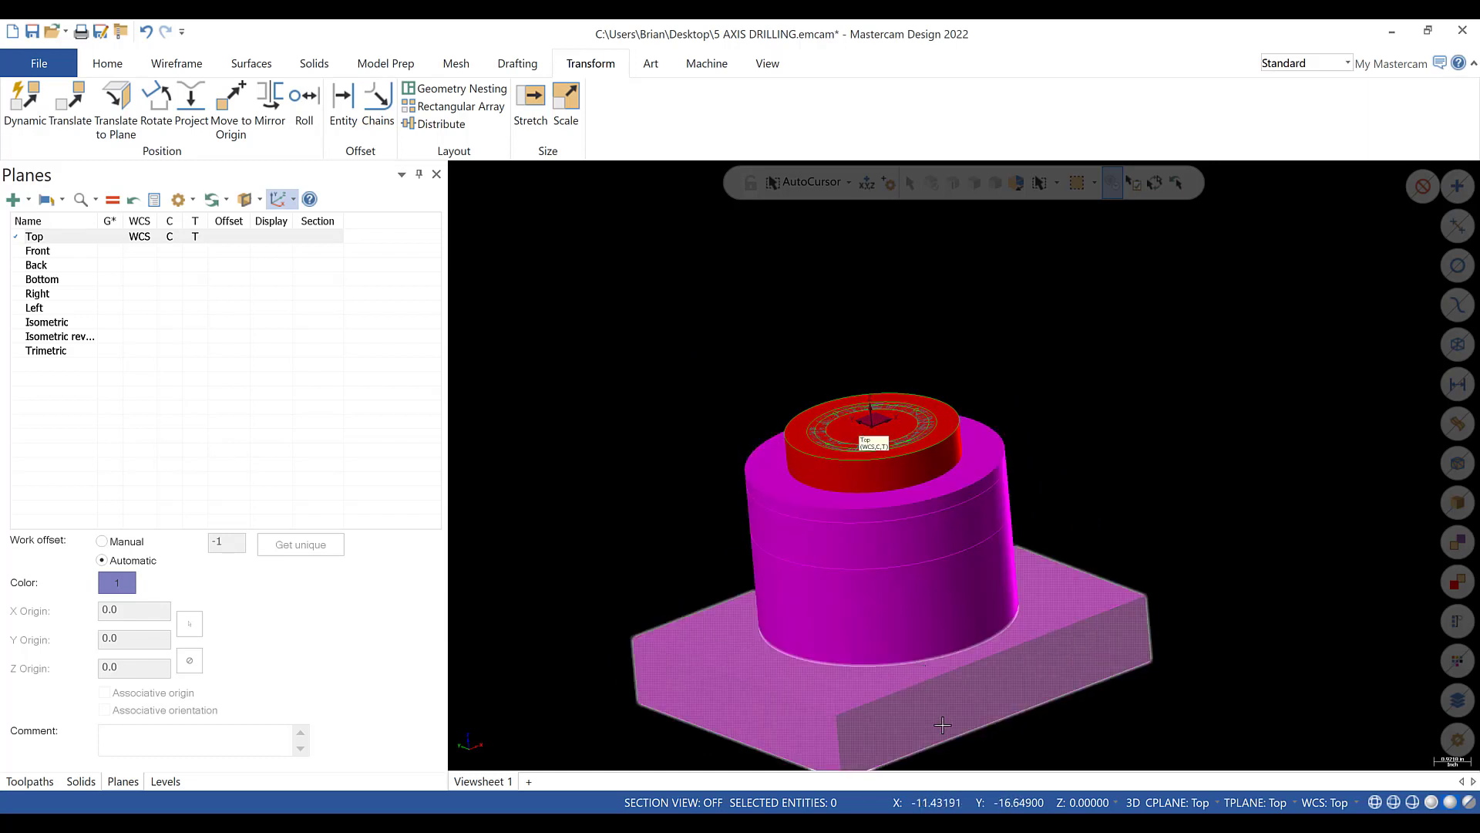
pyautogui.scroll(-2, 964, 722)
pyautogui.scroll(3, 968, 736)
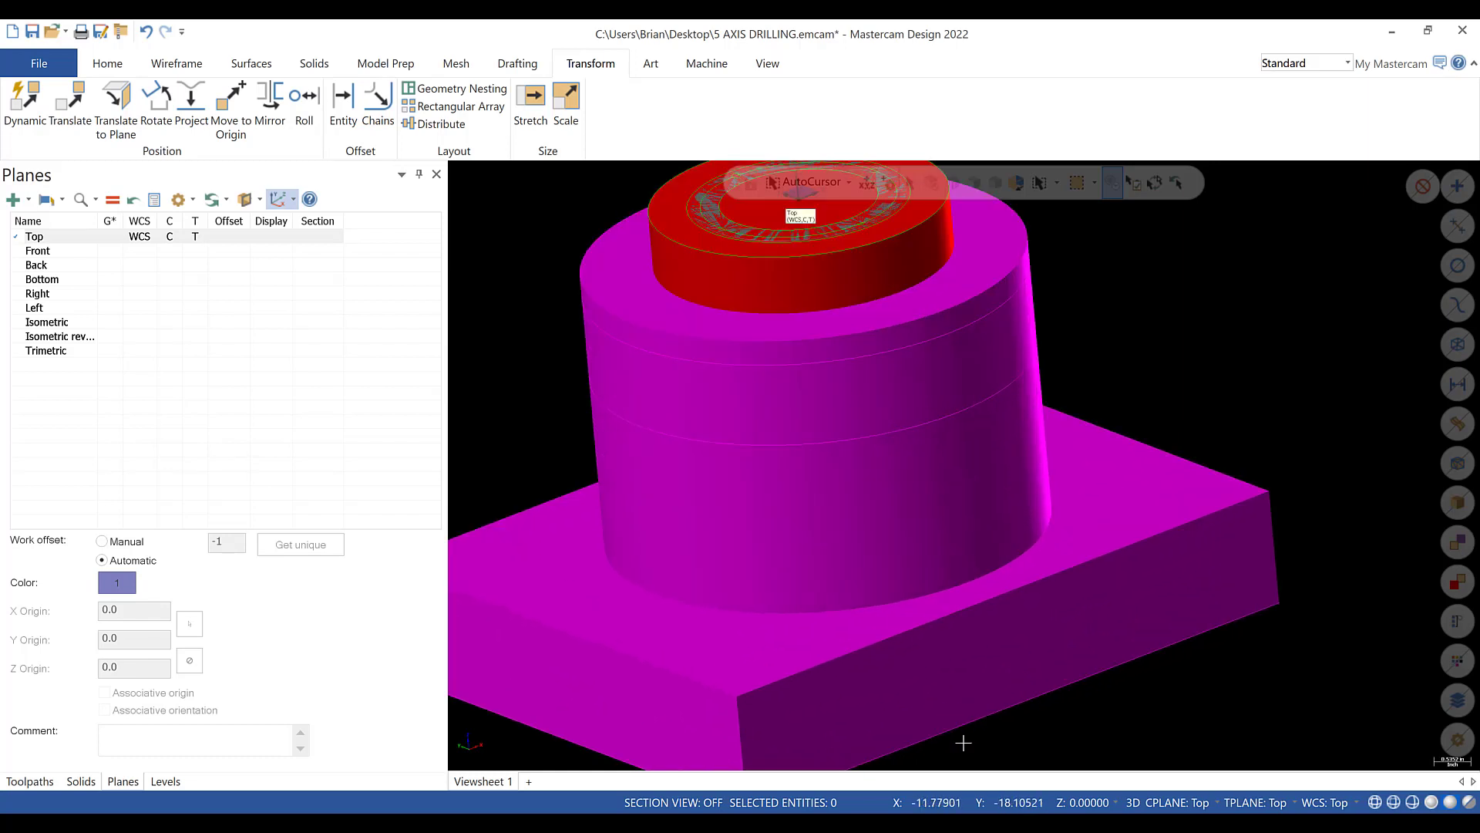
pyautogui.scroll(-4, 964, 738)
pyautogui.scroll(1, 968, 763)
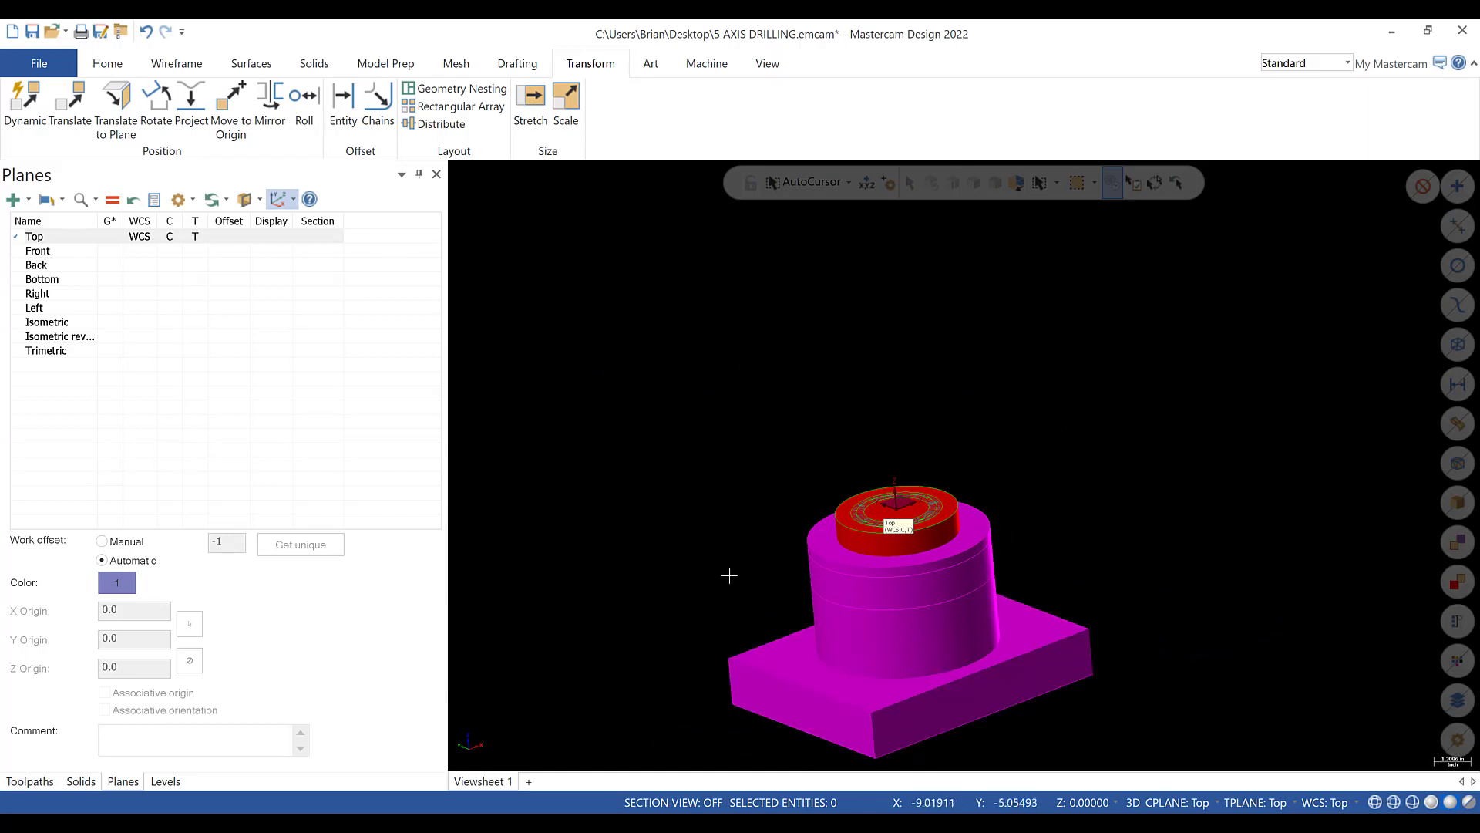
pyautogui.rightClick(658, 410)
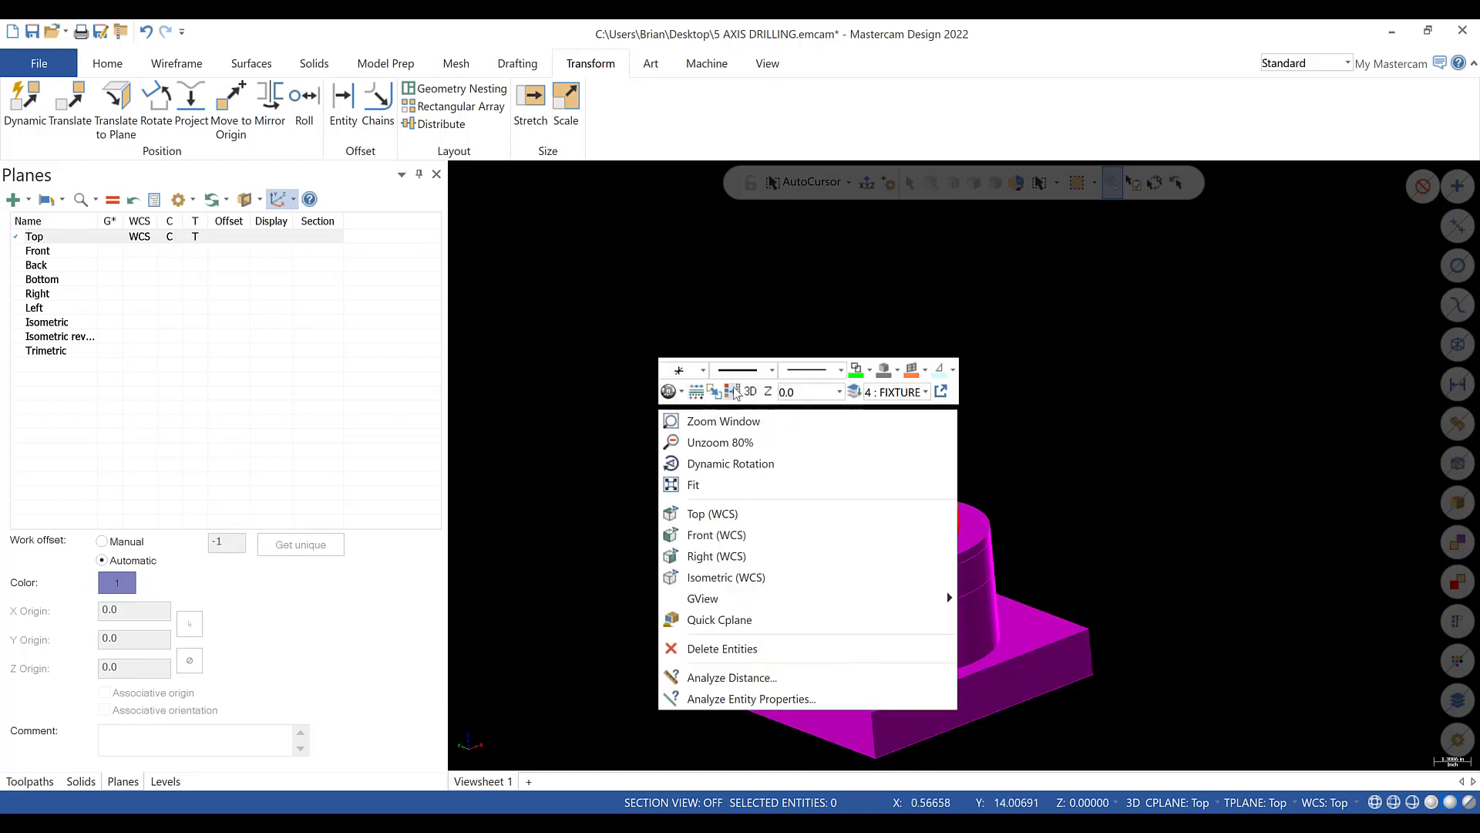
pyautogui.click(734, 393)
pyautogui.click(703, 370)
pyautogui.click(703, 416)
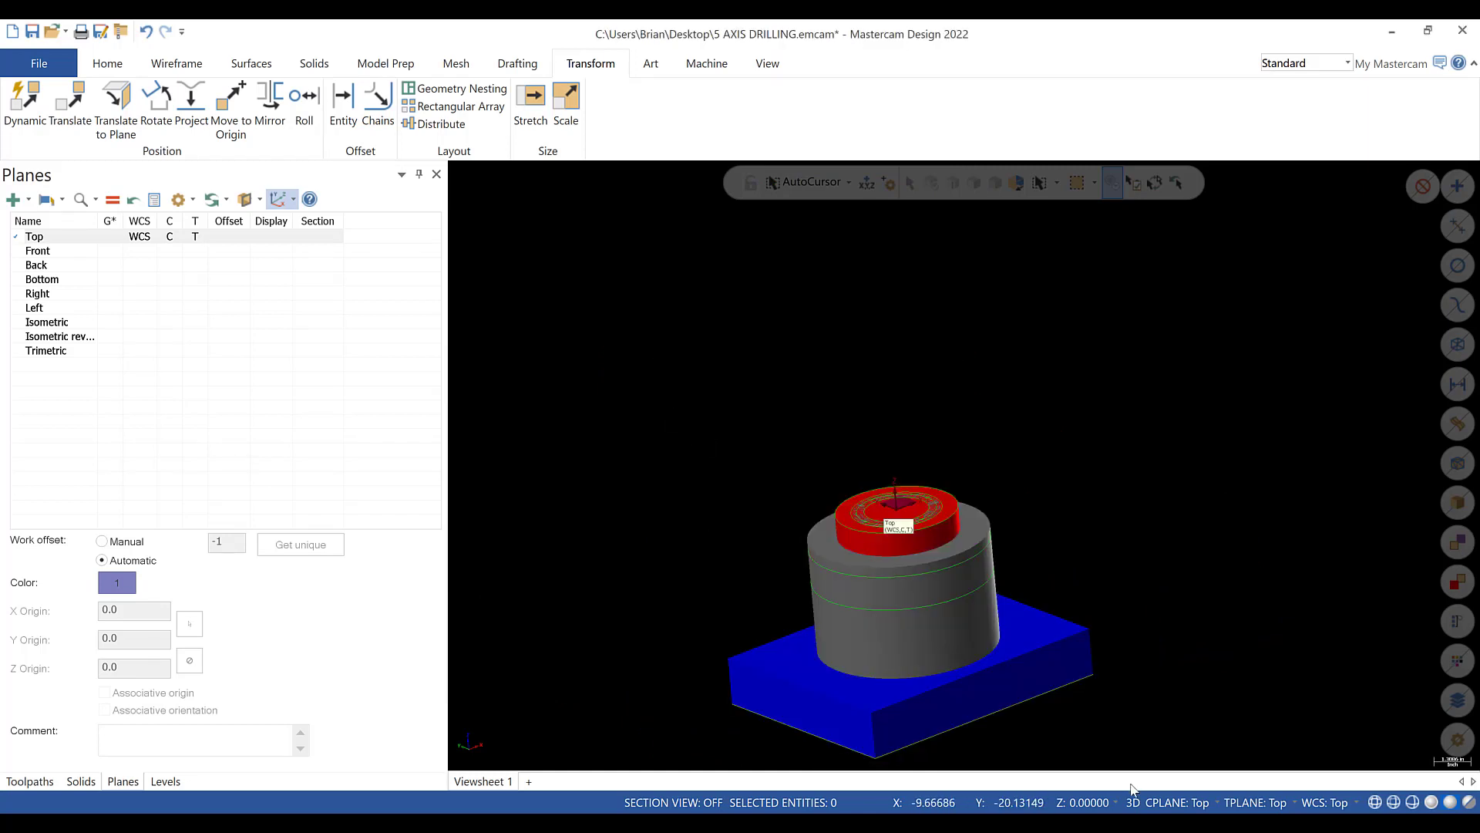
pyautogui.moveTo(559, 340); pyautogui.dragTo(1212, 781)
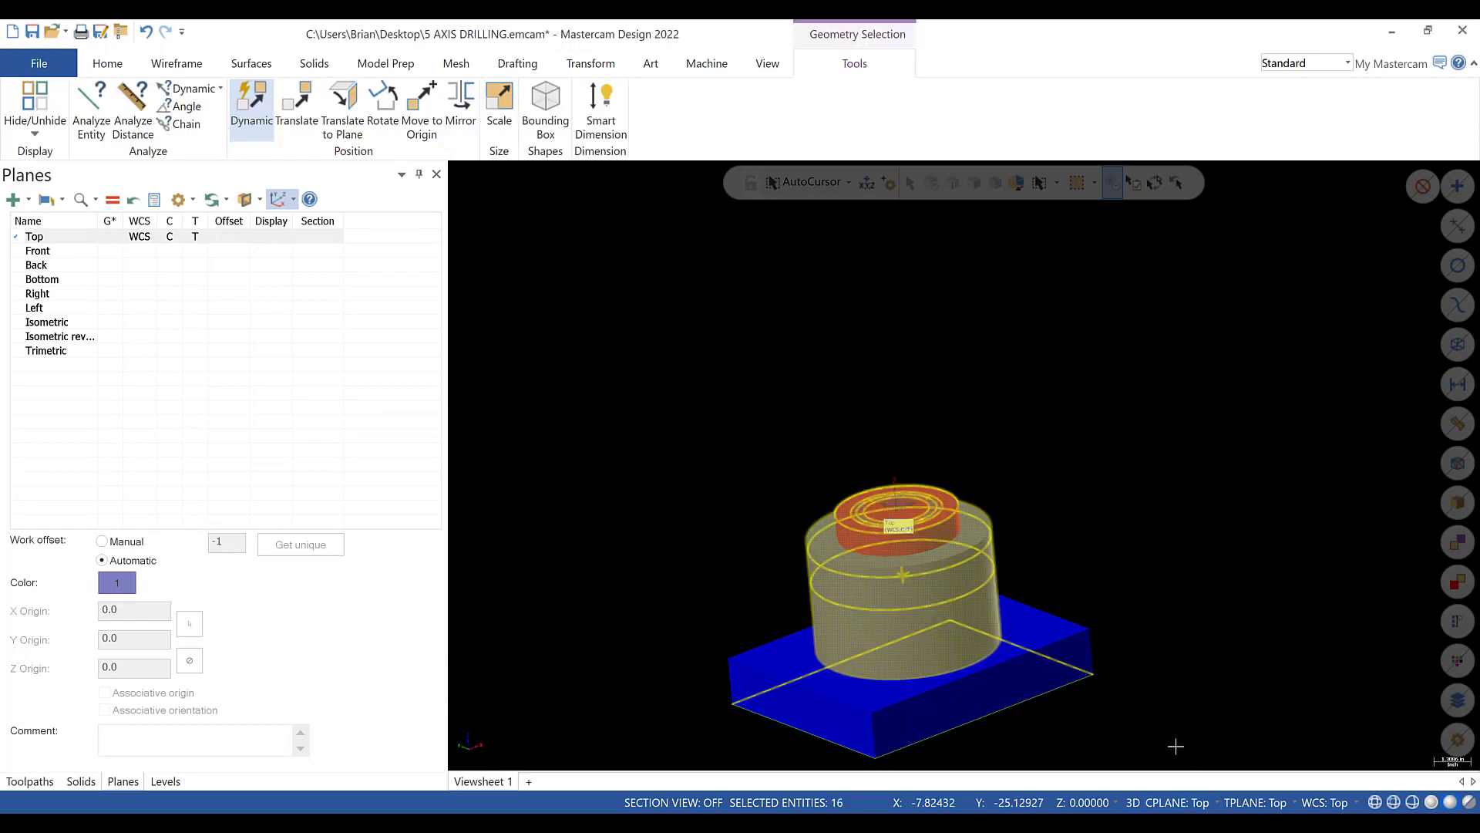
pyautogui.click(251, 106)
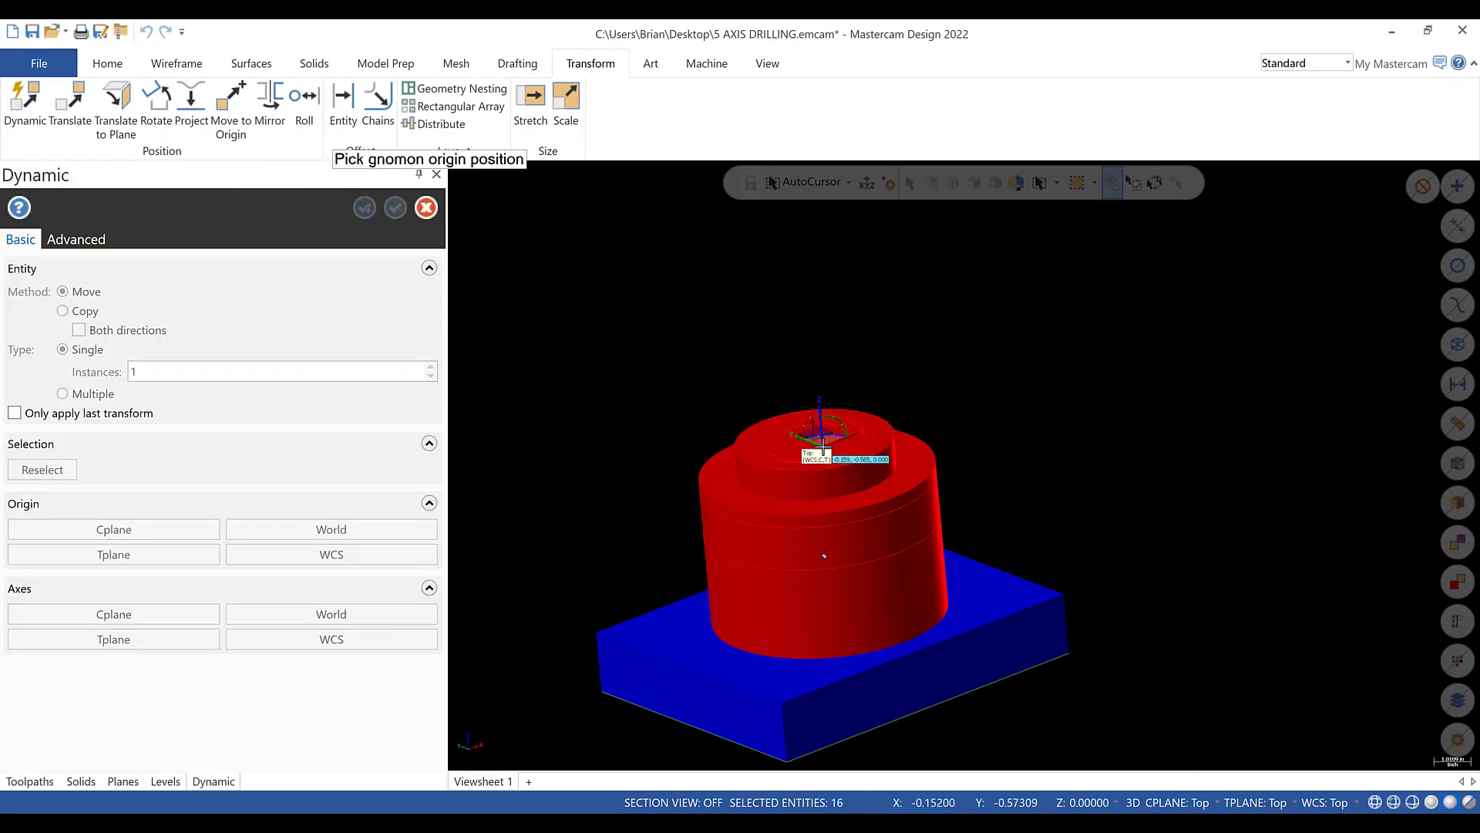
pyautogui.click(788, 761)
pyautogui.click(788, 751)
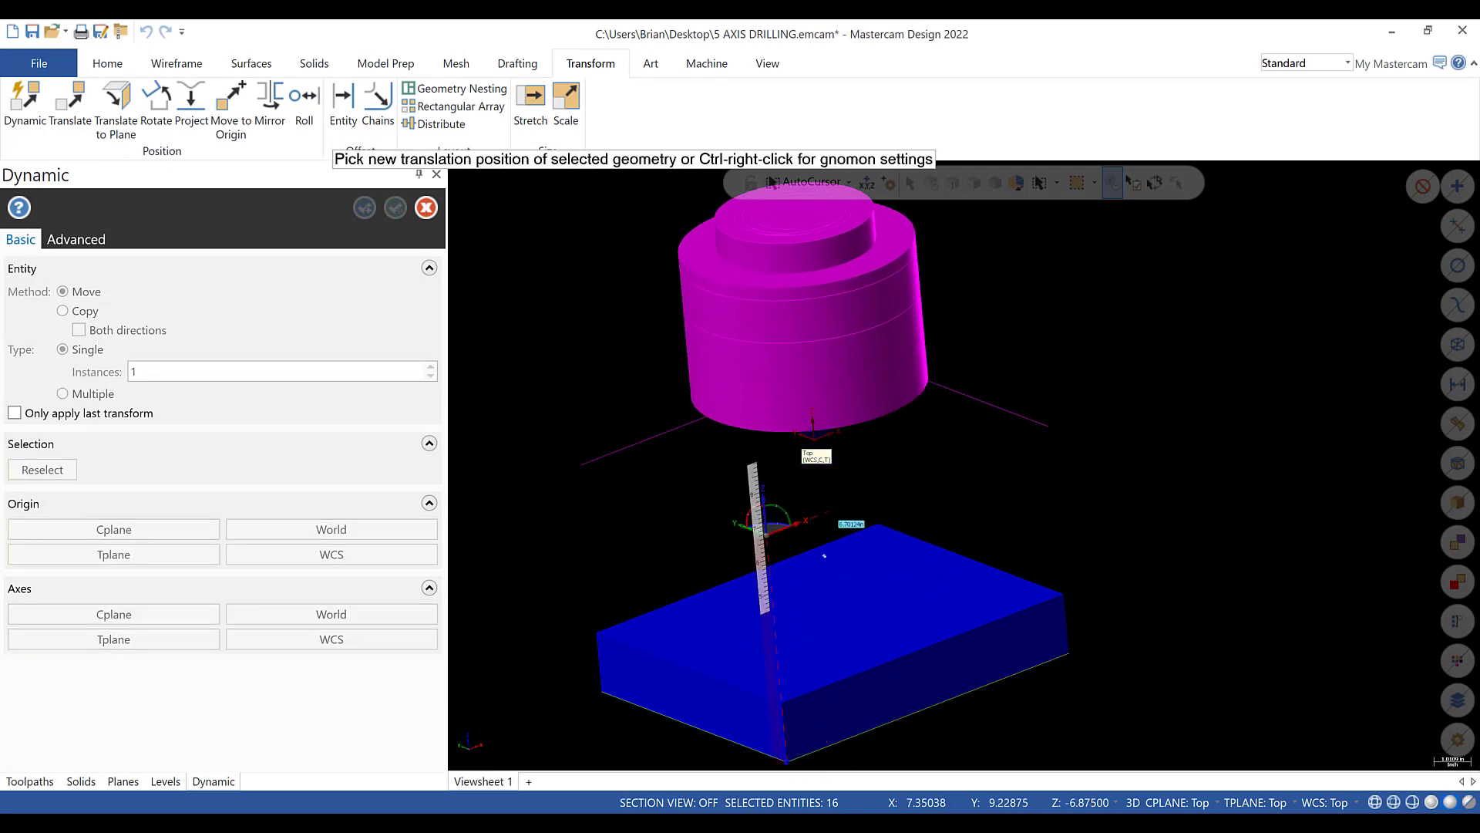
pyautogui.press('Escape')
pyautogui.press('Escape')
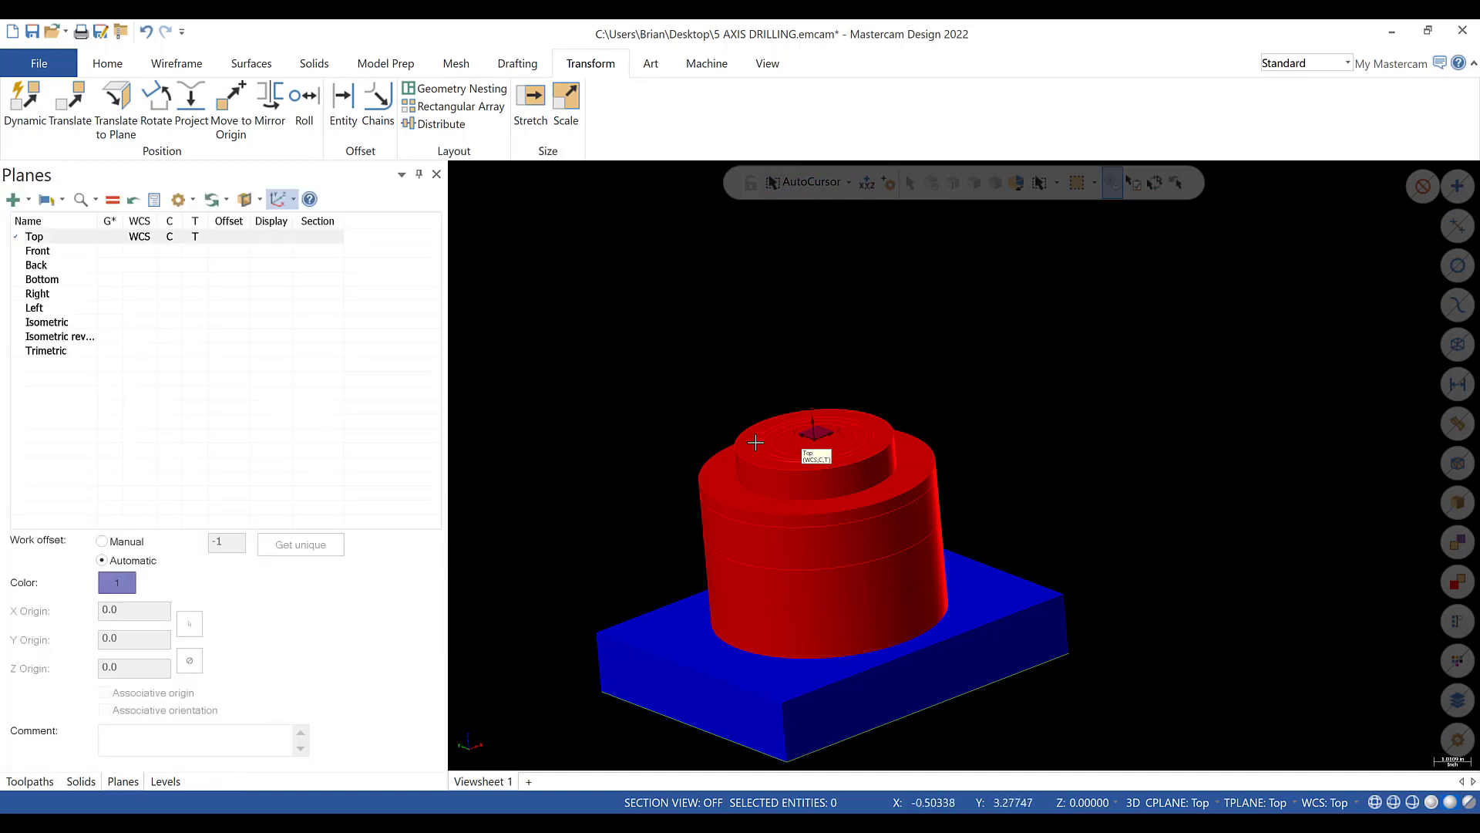
# - Select all geometry and dynamically move it 6.875 inches straight up from the base's bottom corner, bringing the fixture's bottom level with the origin
pyautogui.scroll(-4, 754, 440)
pyautogui.moveTo(555, 315); pyautogui.dragTo(1074, 706)
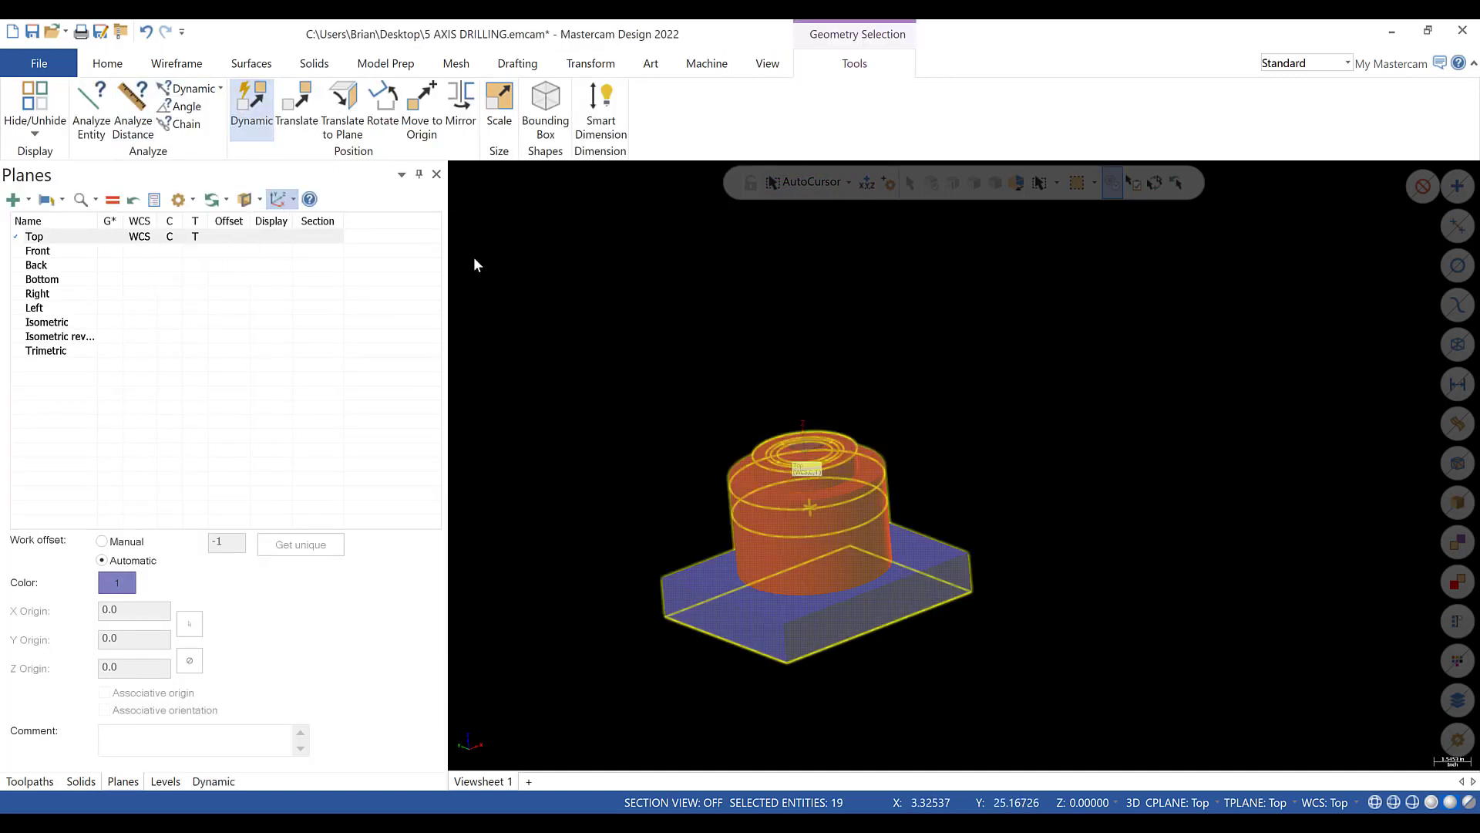
pyautogui.click(252, 104)
pyautogui.click(790, 666)
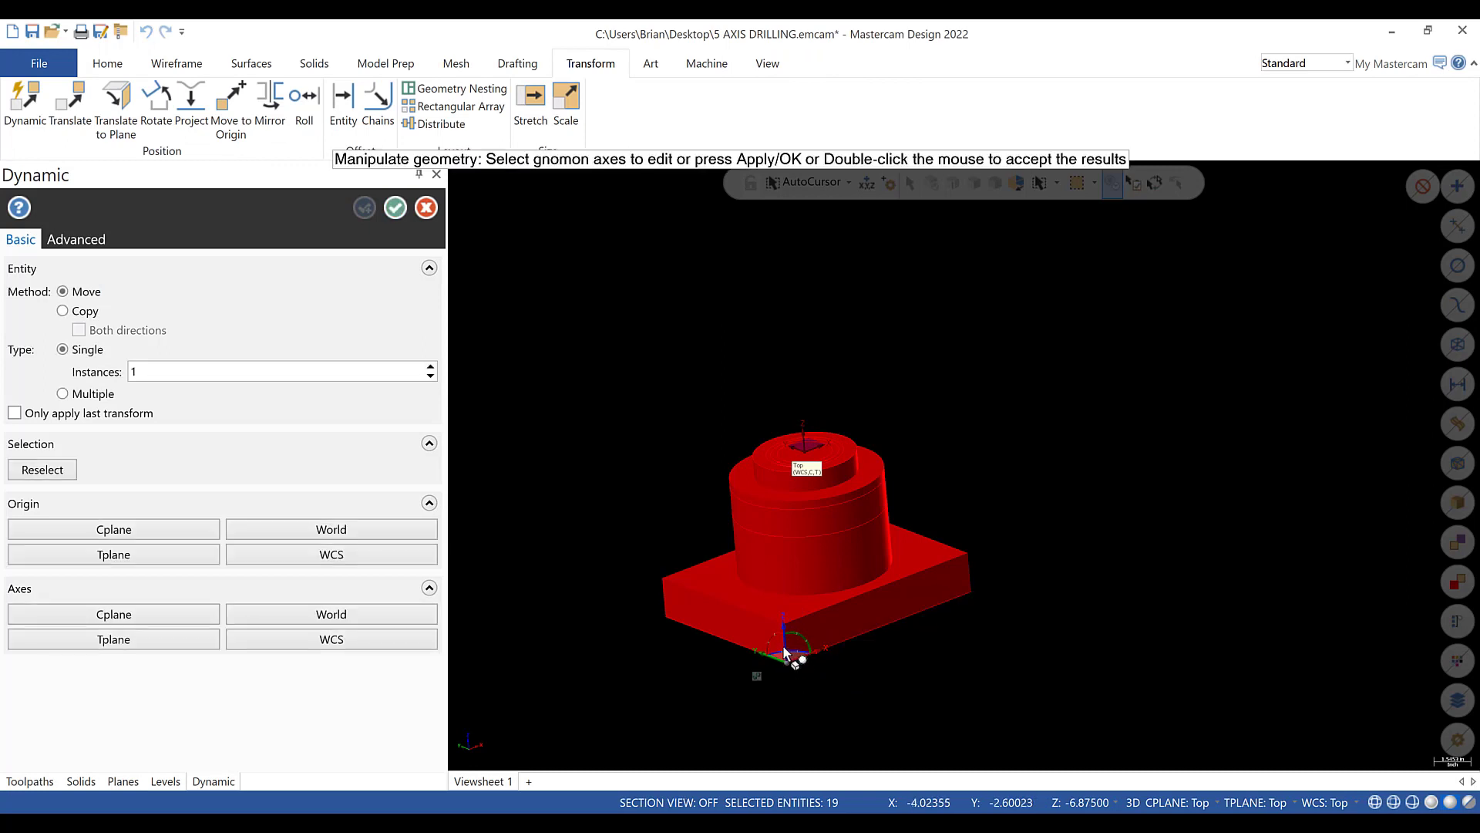
pyautogui.click(786, 651)
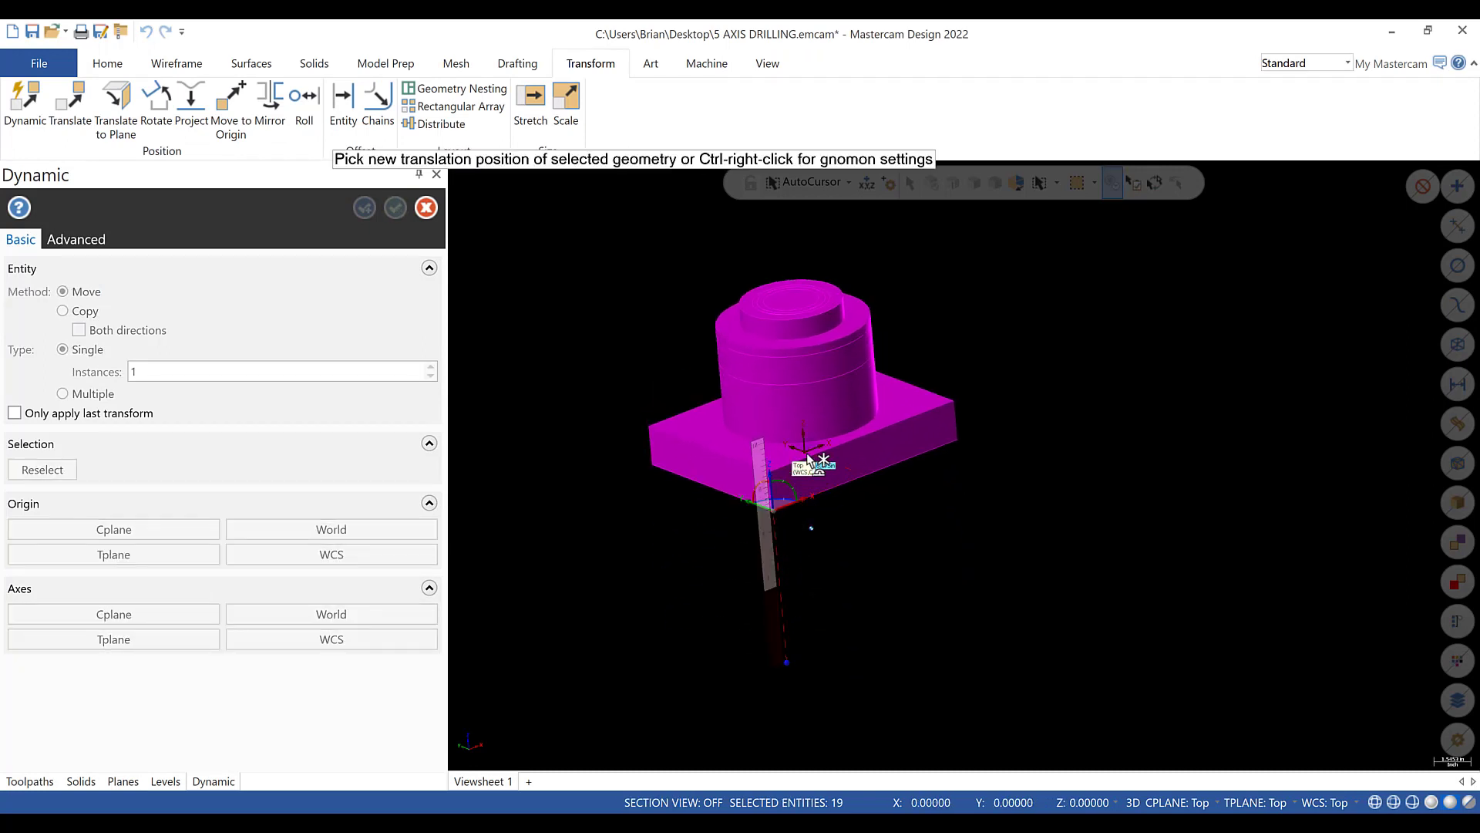
pyautogui.click(812, 501)
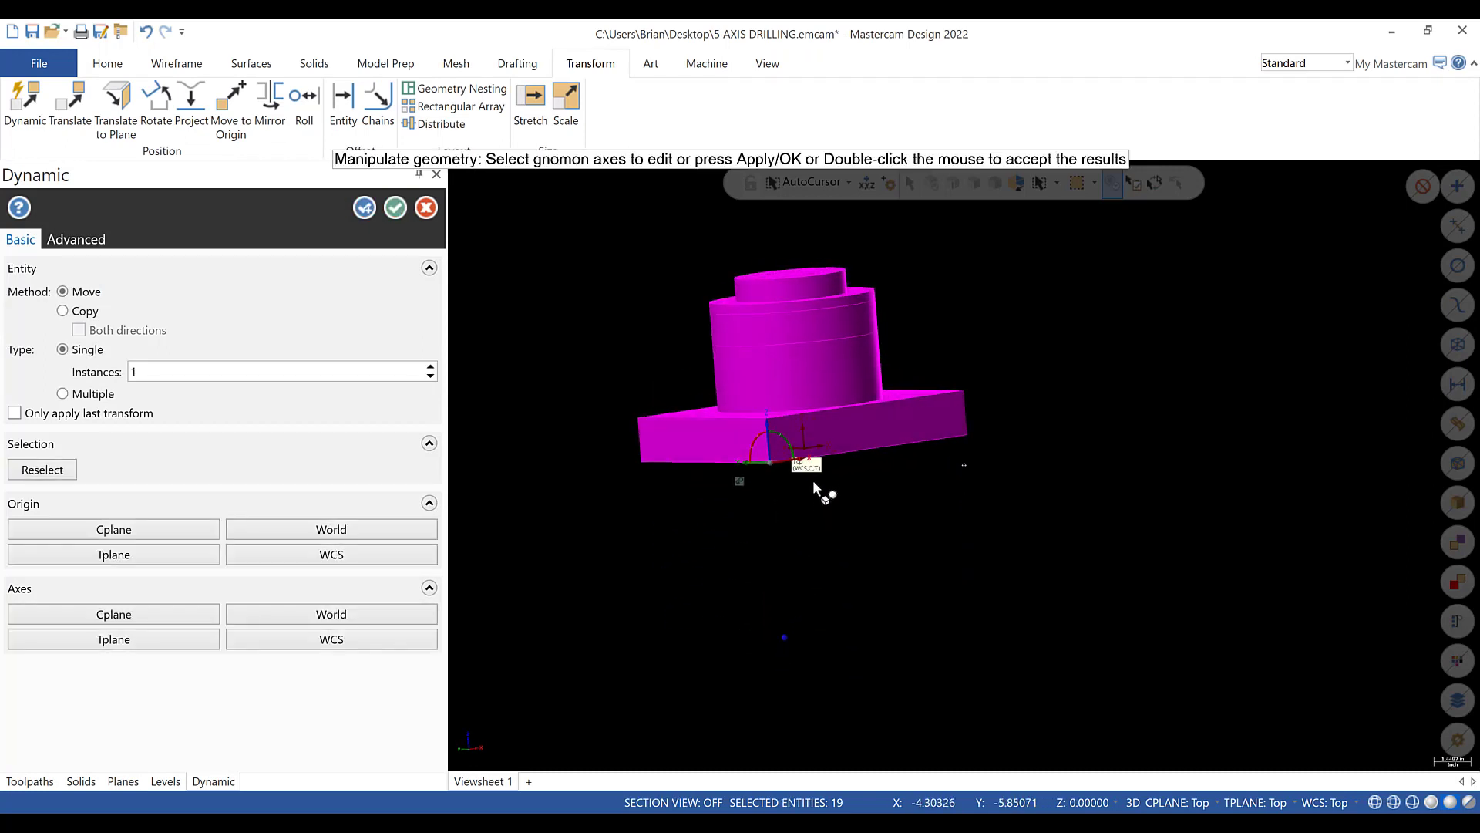
pyautogui.click(395, 208)
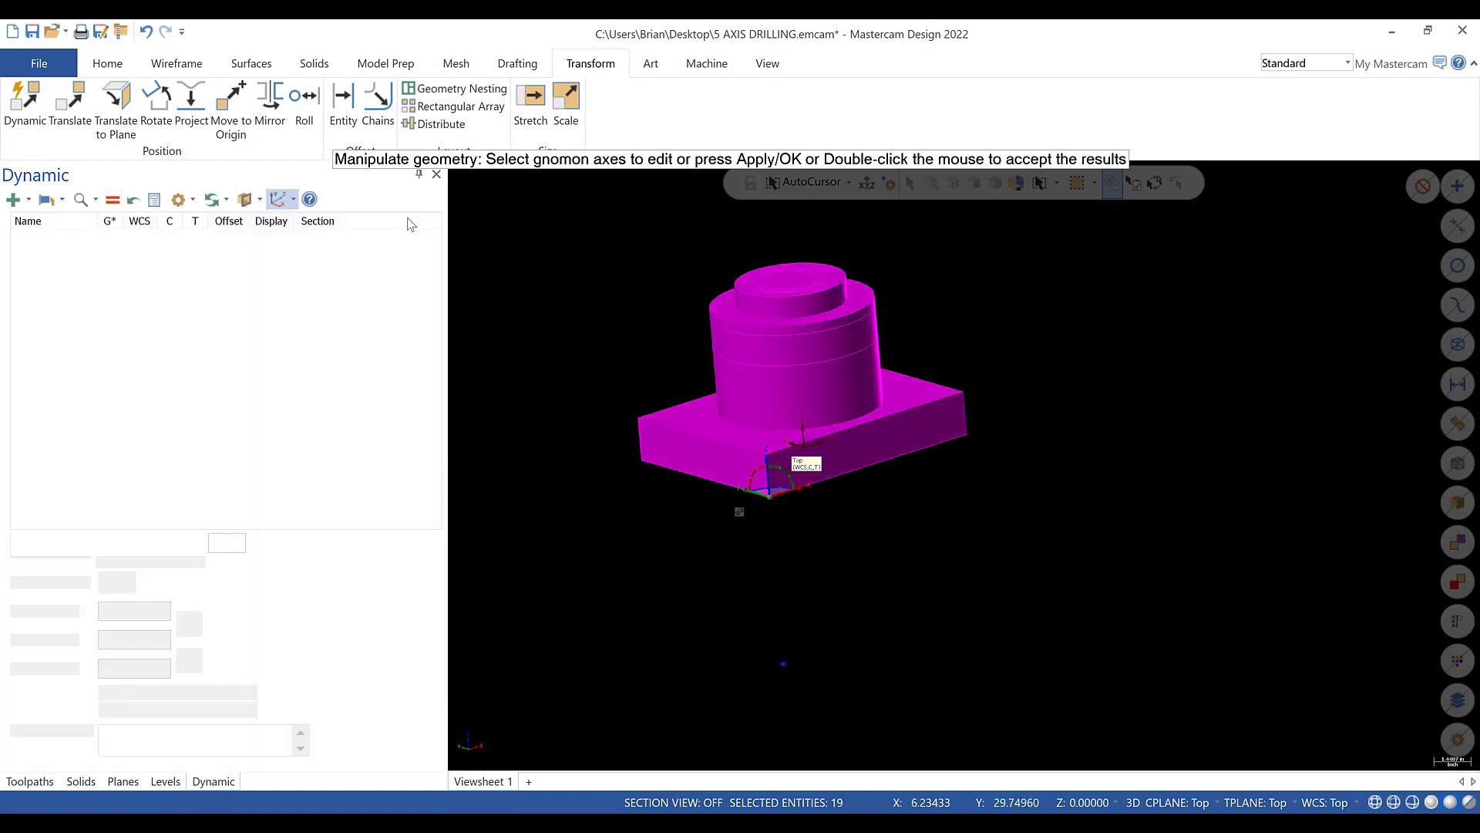
# - Create a dynamic plane named G54 with its origin at the centre of the stock's top face
pyautogui.scroll(-3, 856, 462)
pyautogui.scroll(3, 841, 421)
pyautogui.scroll(2, 935, 327)
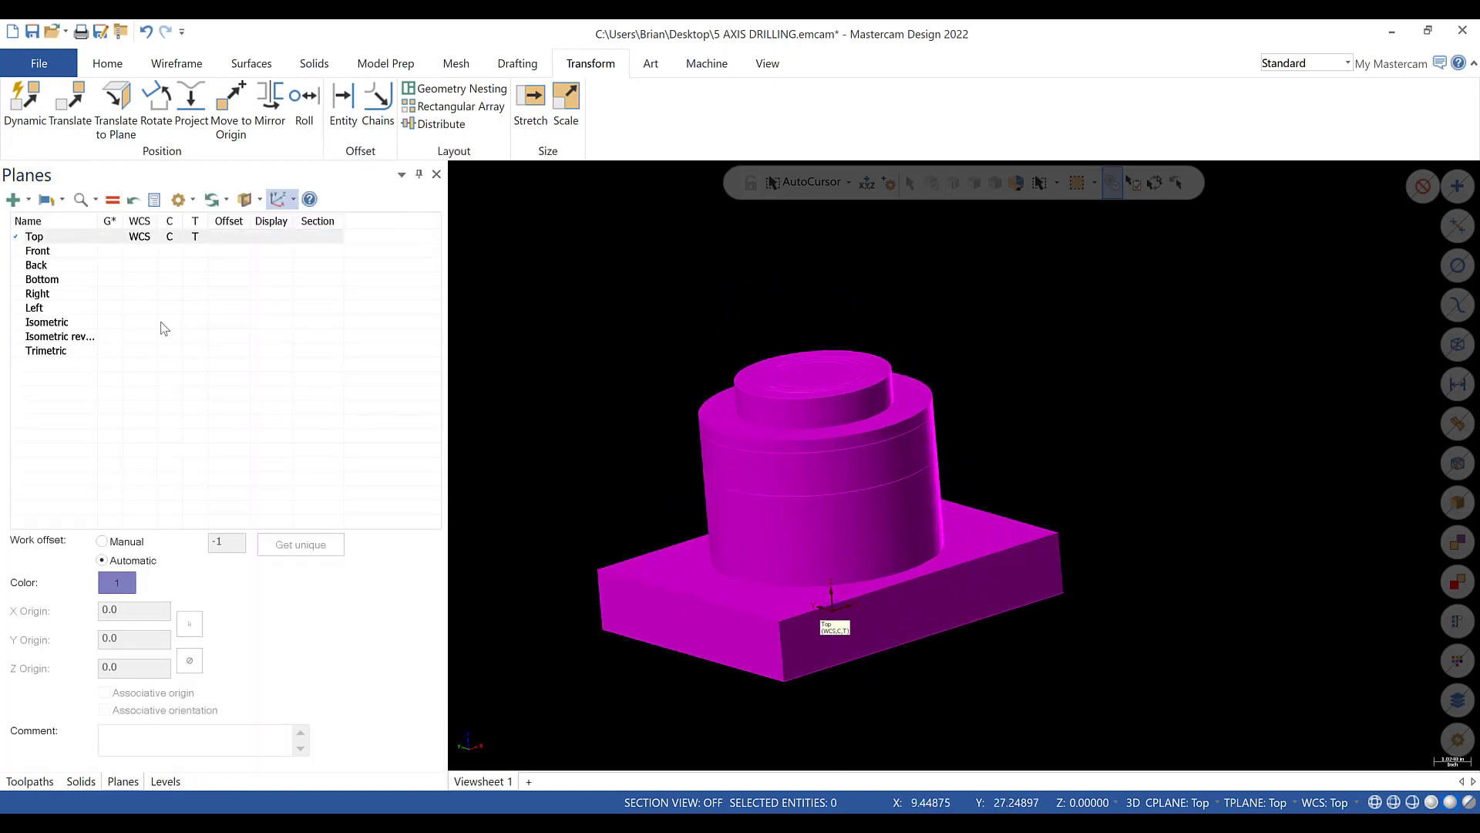
pyautogui.click(15, 199)
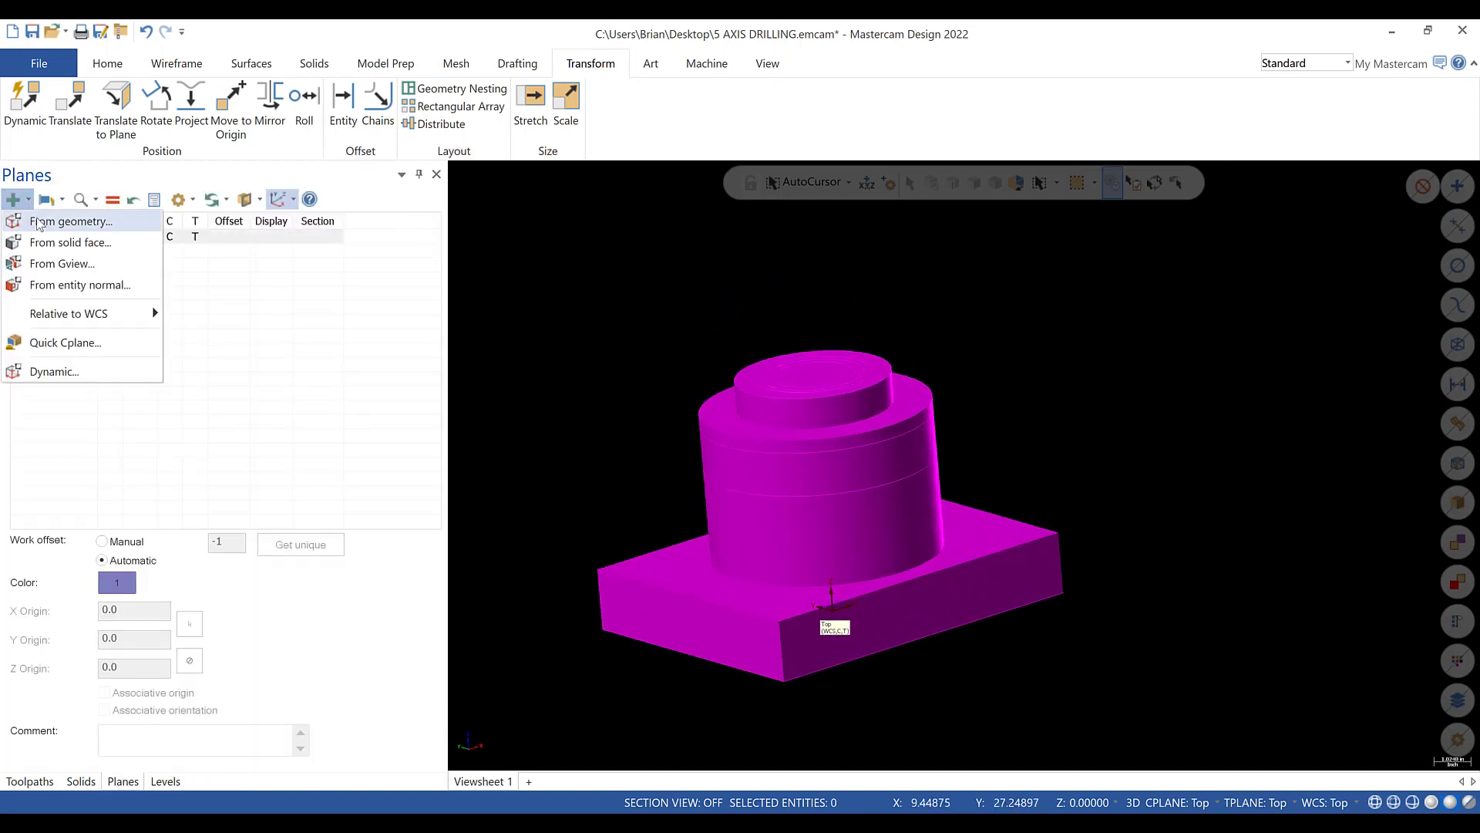
pyautogui.click(54, 371)
pyautogui.scroll(2, 751, 315)
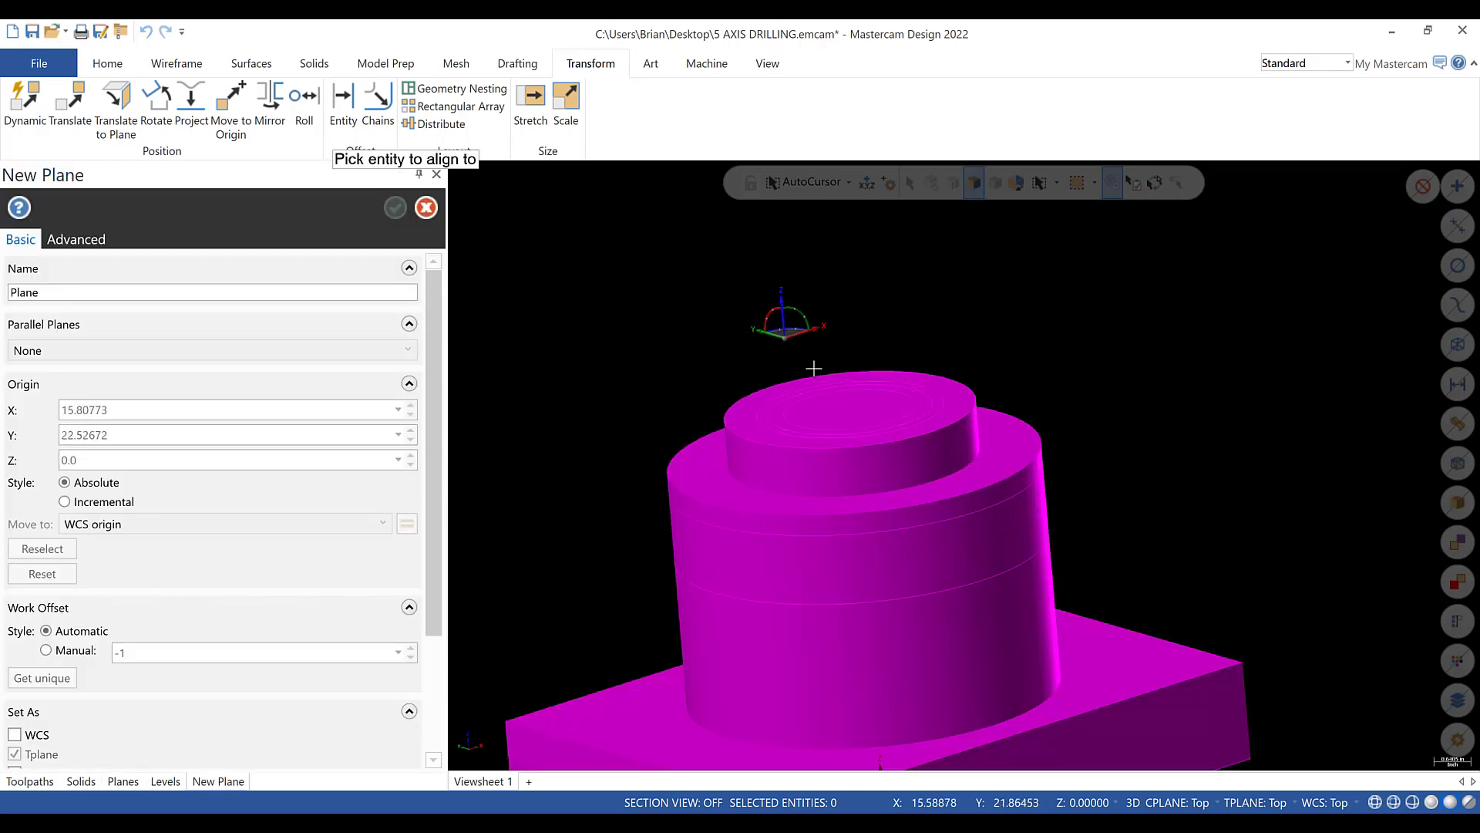
pyautogui.click(867, 443)
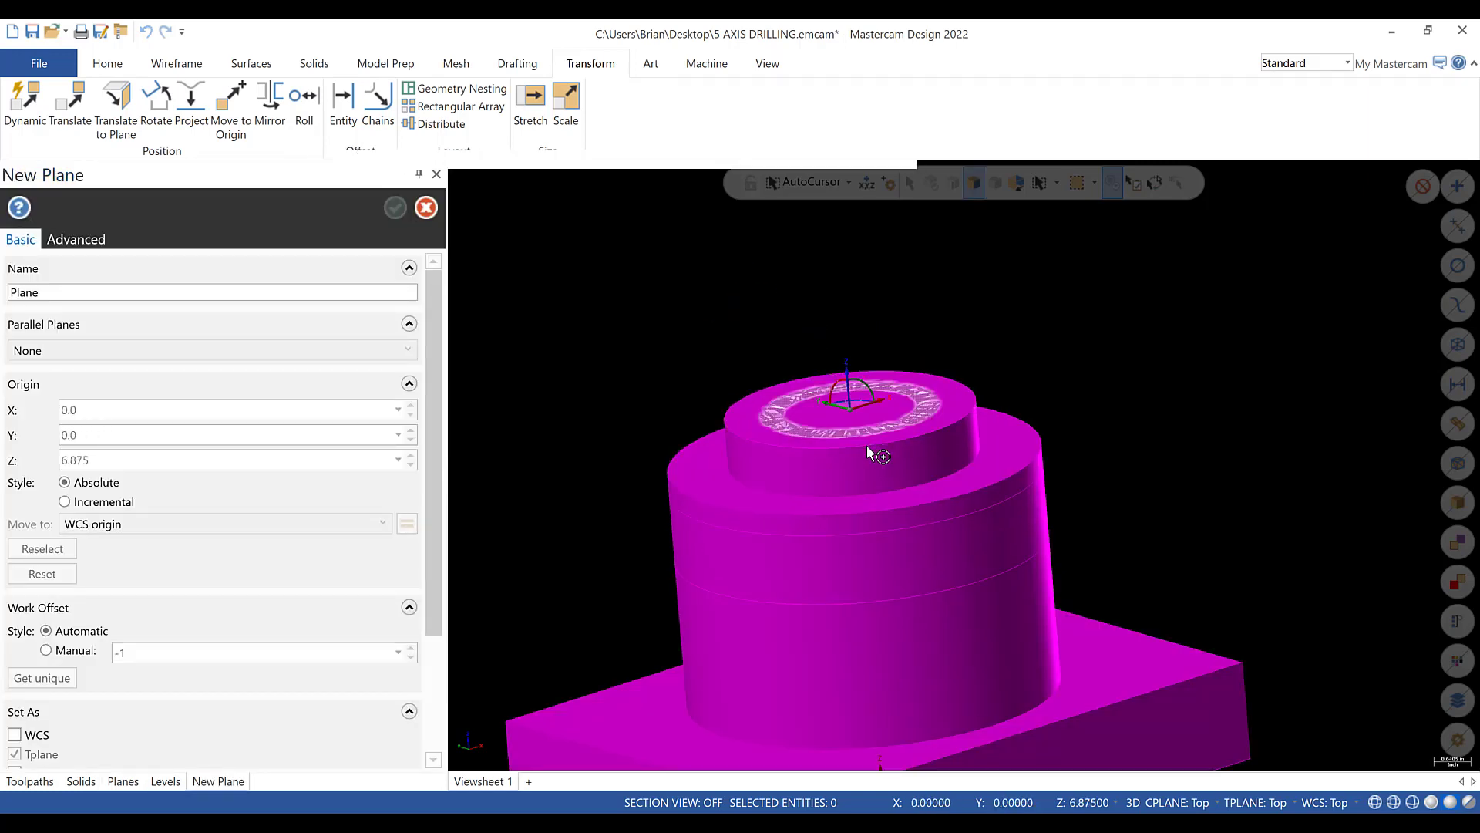
pyautogui.click(61, 296)
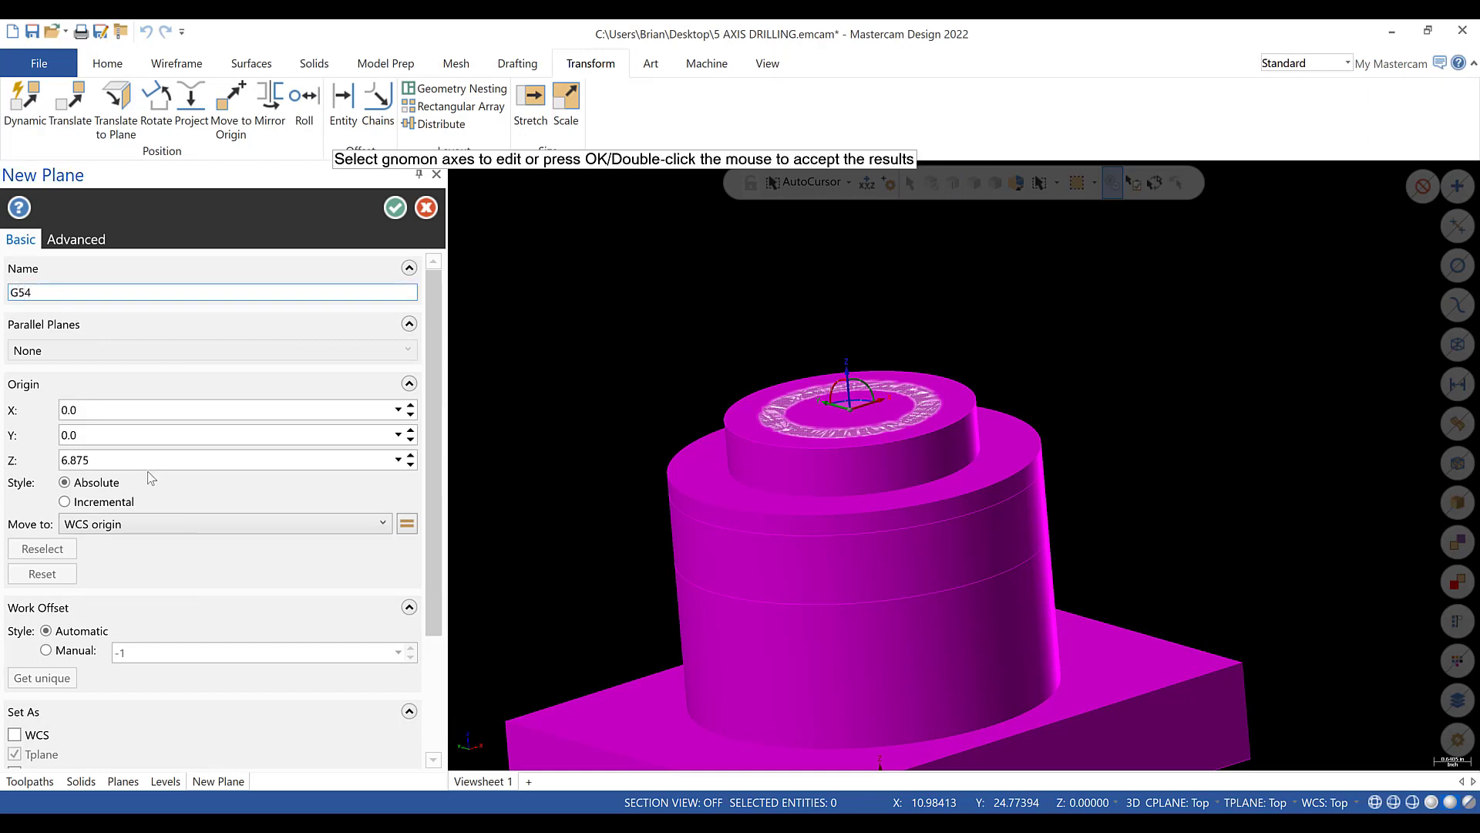
# - Give the G54 plane a manual work offset of 0 and set it as WCS, Tplane and Cplane
pyautogui.scroll(-3, 150, 478)
pyautogui.click(46, 557)
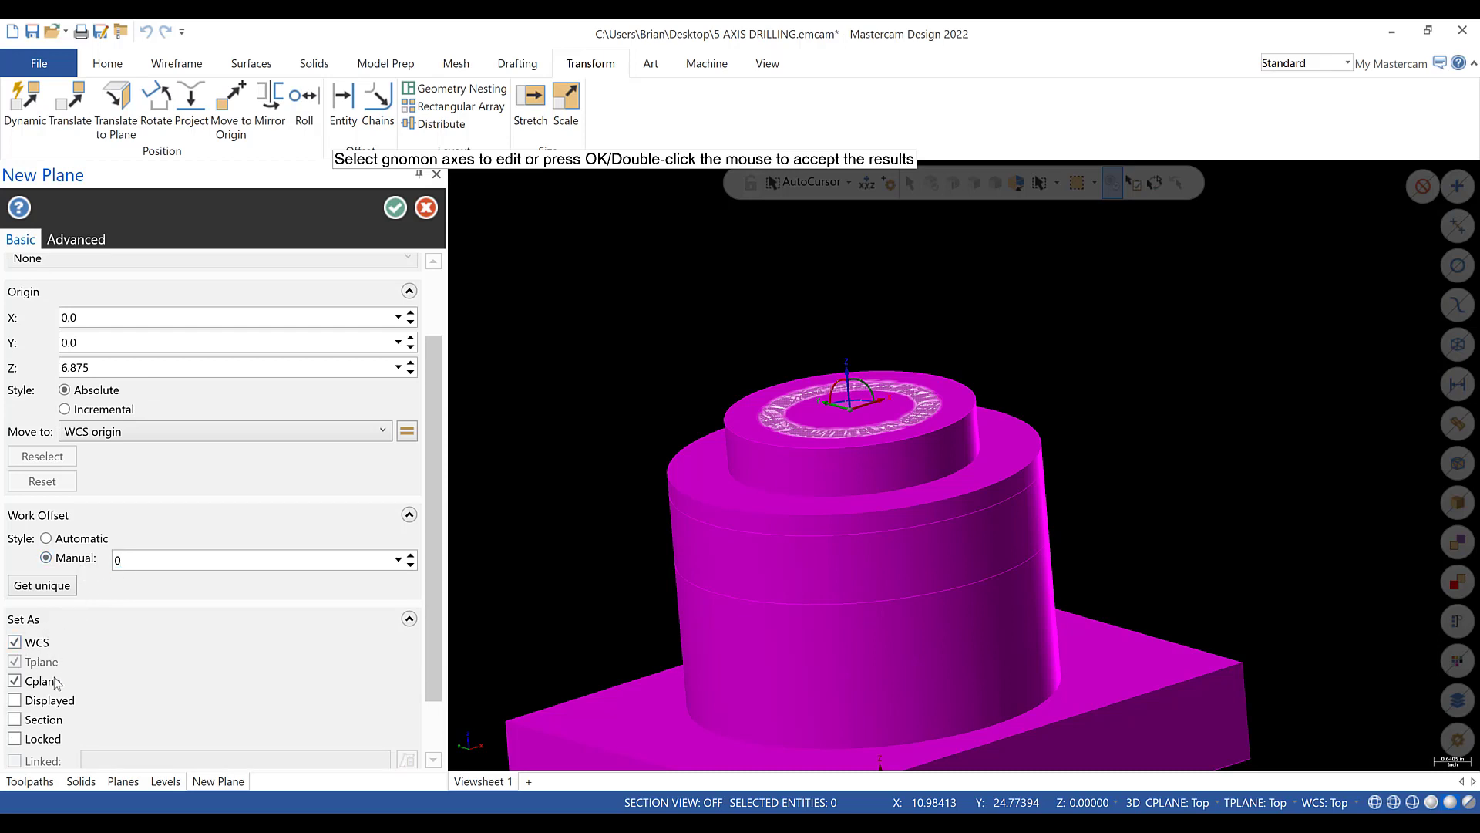
pyautogui.click(397, 210)
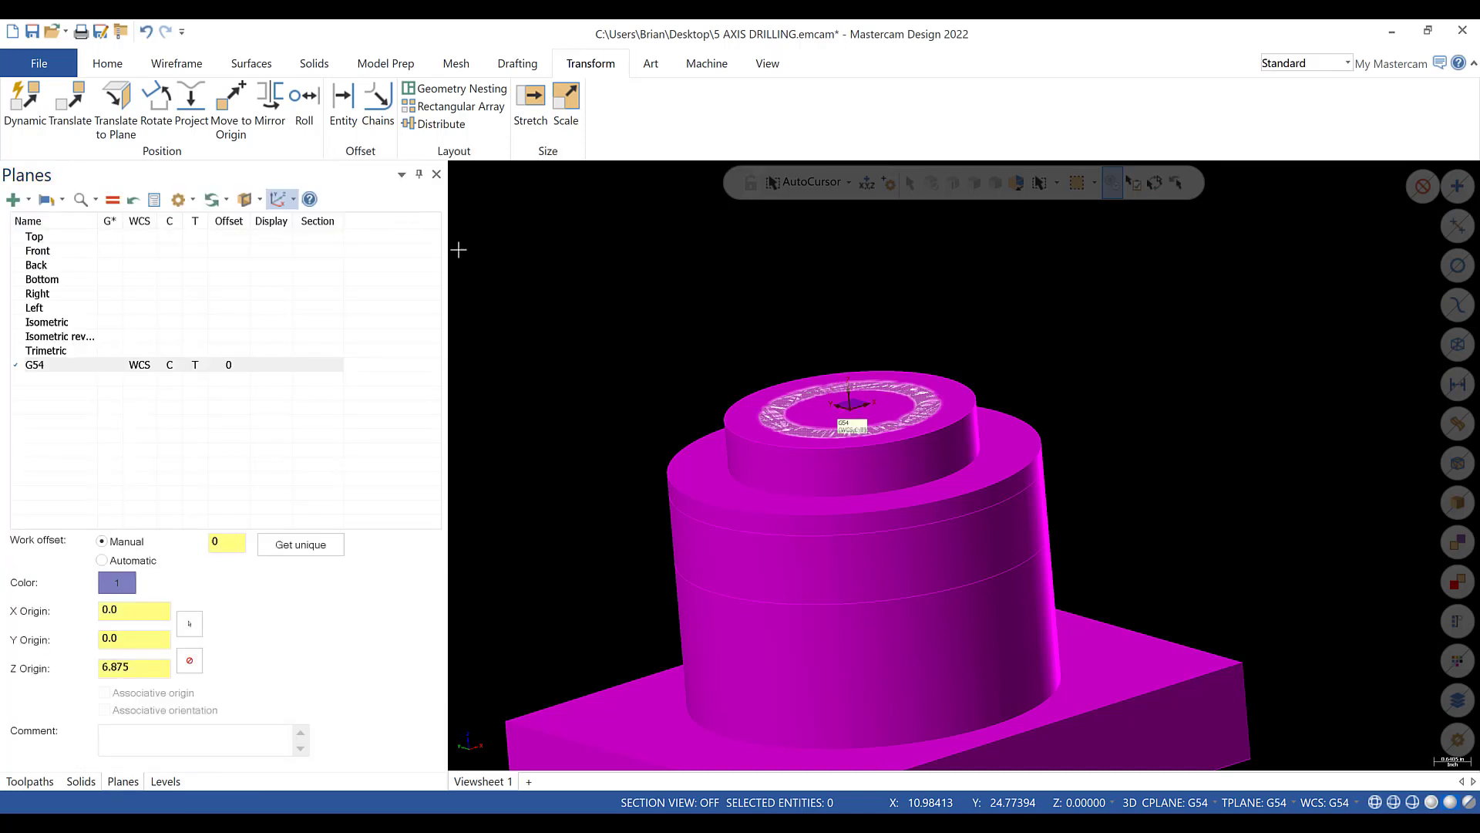
# - Compare the two origins on the fixture by switching the WCS to Top and back to G54
pyautogui.scroll(-5, 925, 344)
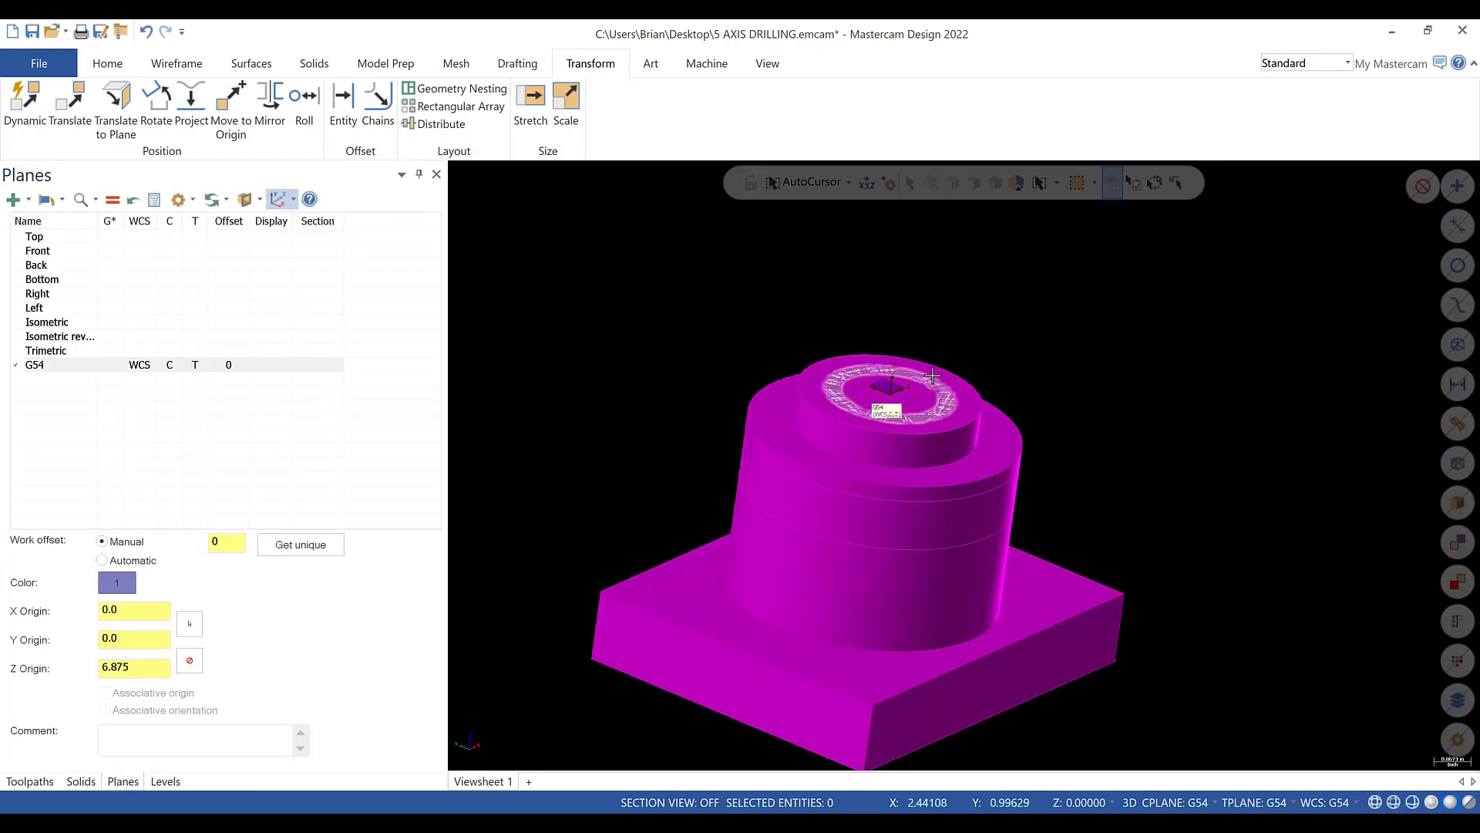
pyautogui.moveTo(972, 465); pyautogui.dragTo(956, 340, button='middle')
pyautogui.click(145, 236)
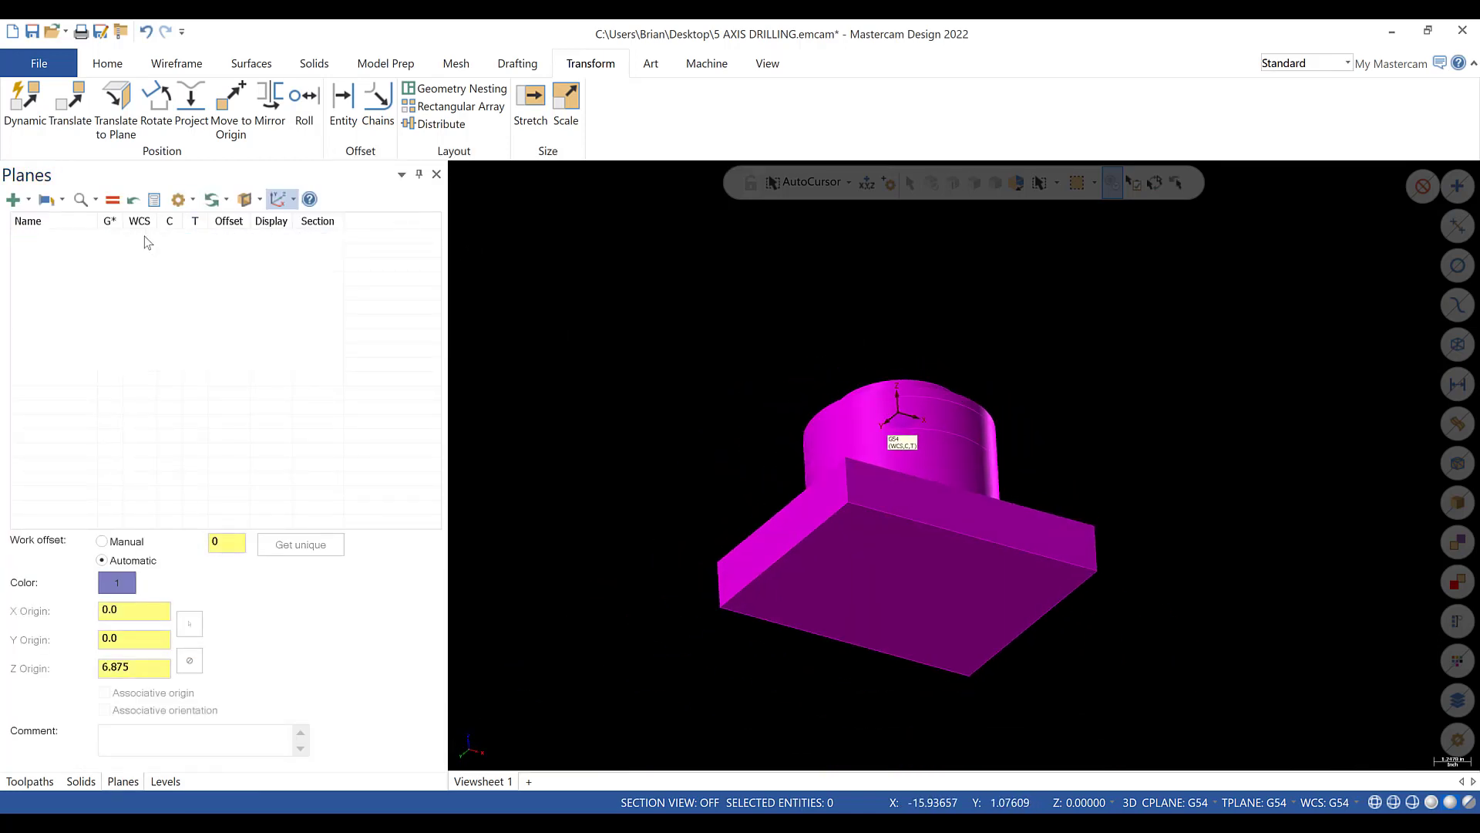
pyautogui.click(146, 365)
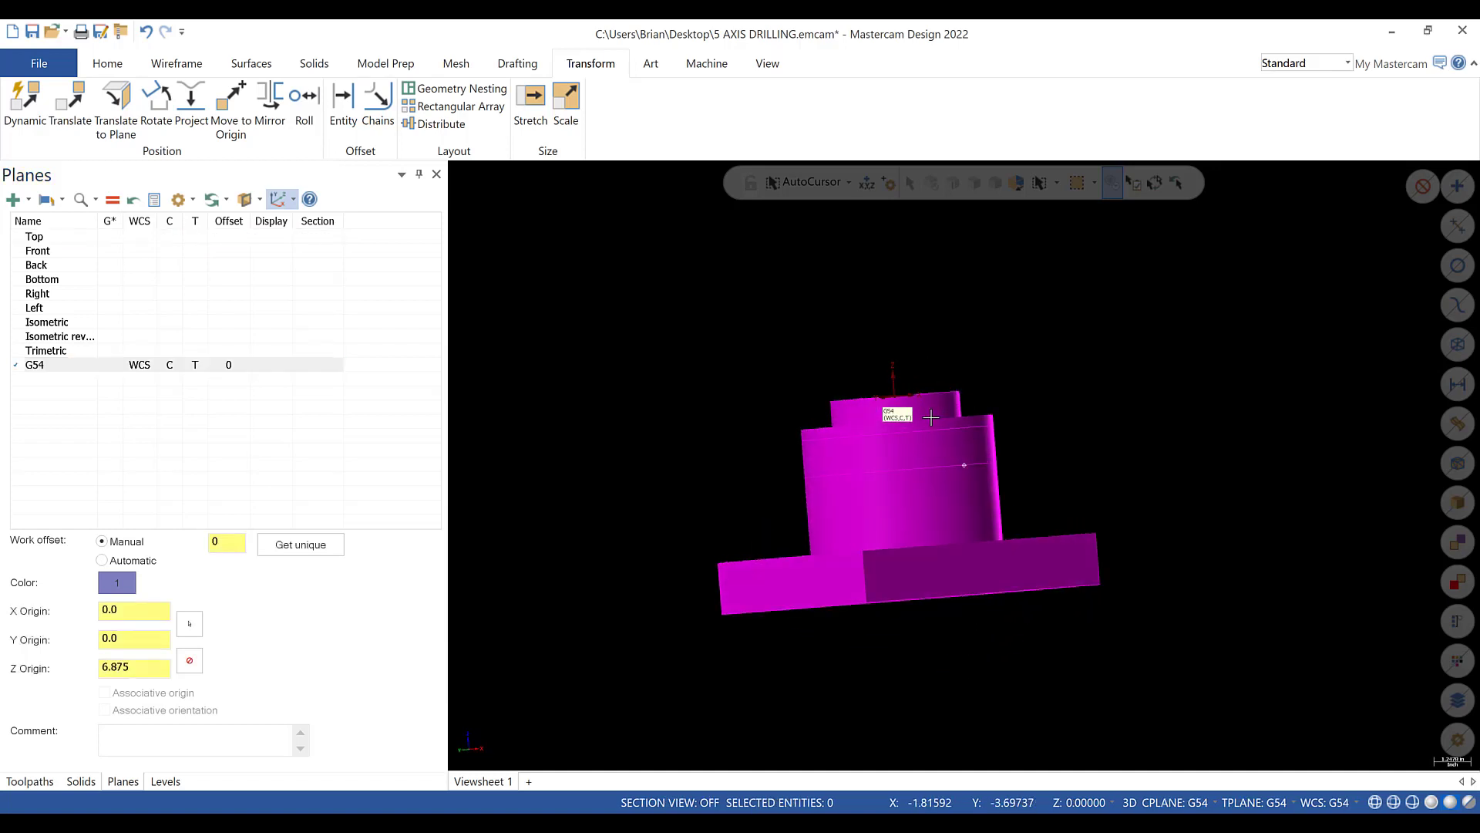
# - Save the 5 AXIS DRILLING file and clear the transform colours from the moved geometry
pyautogui.click(33, 32)
pyautogui.rightClick(649, 309)
pyautogui.click(725, 296)
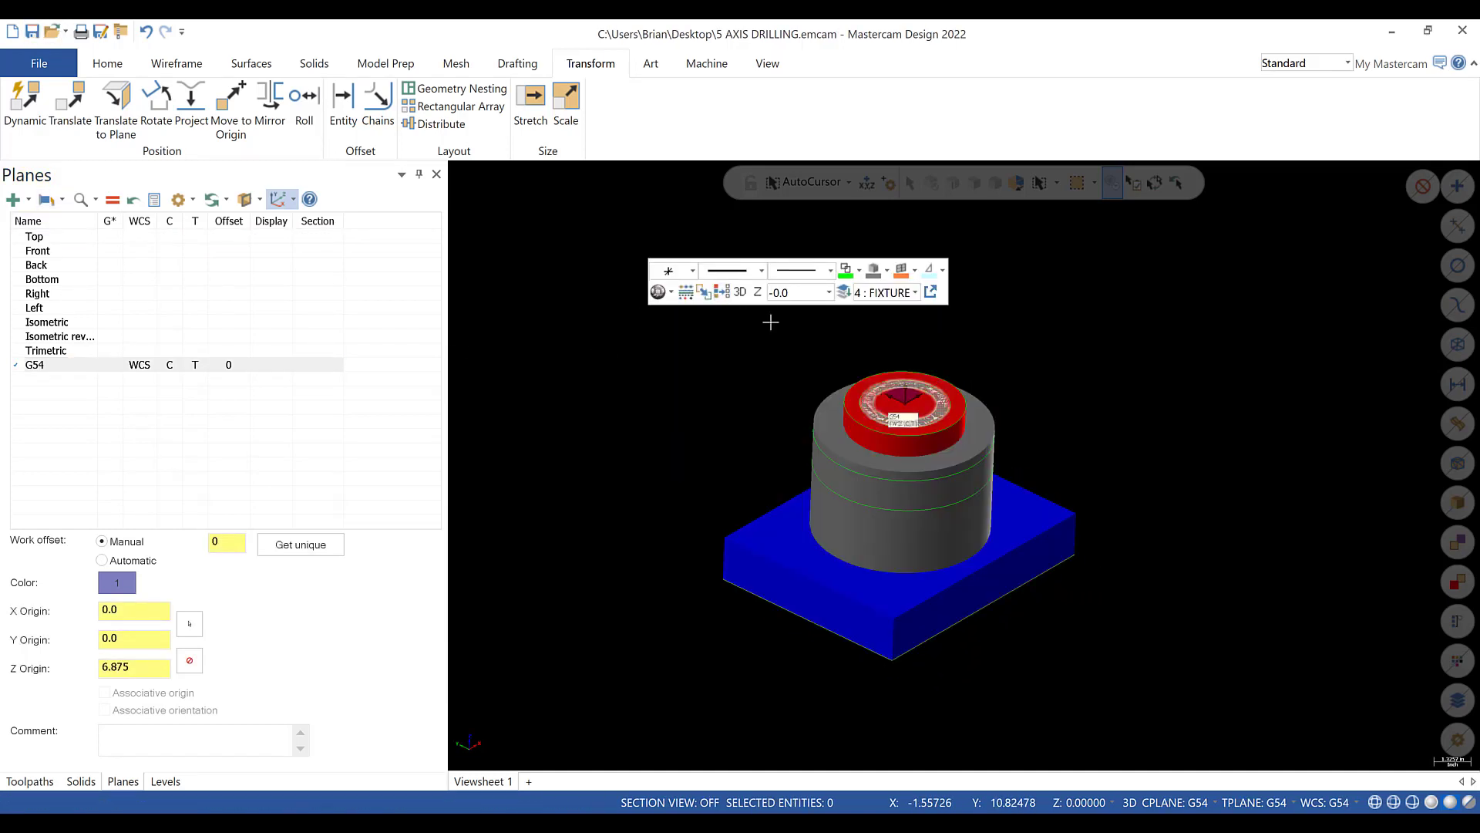
# - Add a machine group using the Haas UMC-750SS Mill definition and save the file
pyautogui.moveTo(955, 491); pyautogui.dragTo(943, 443, button='middle')
pyautogui.scroll(3, 947, 438)
pyautogui.scroll(5, 947, 437)
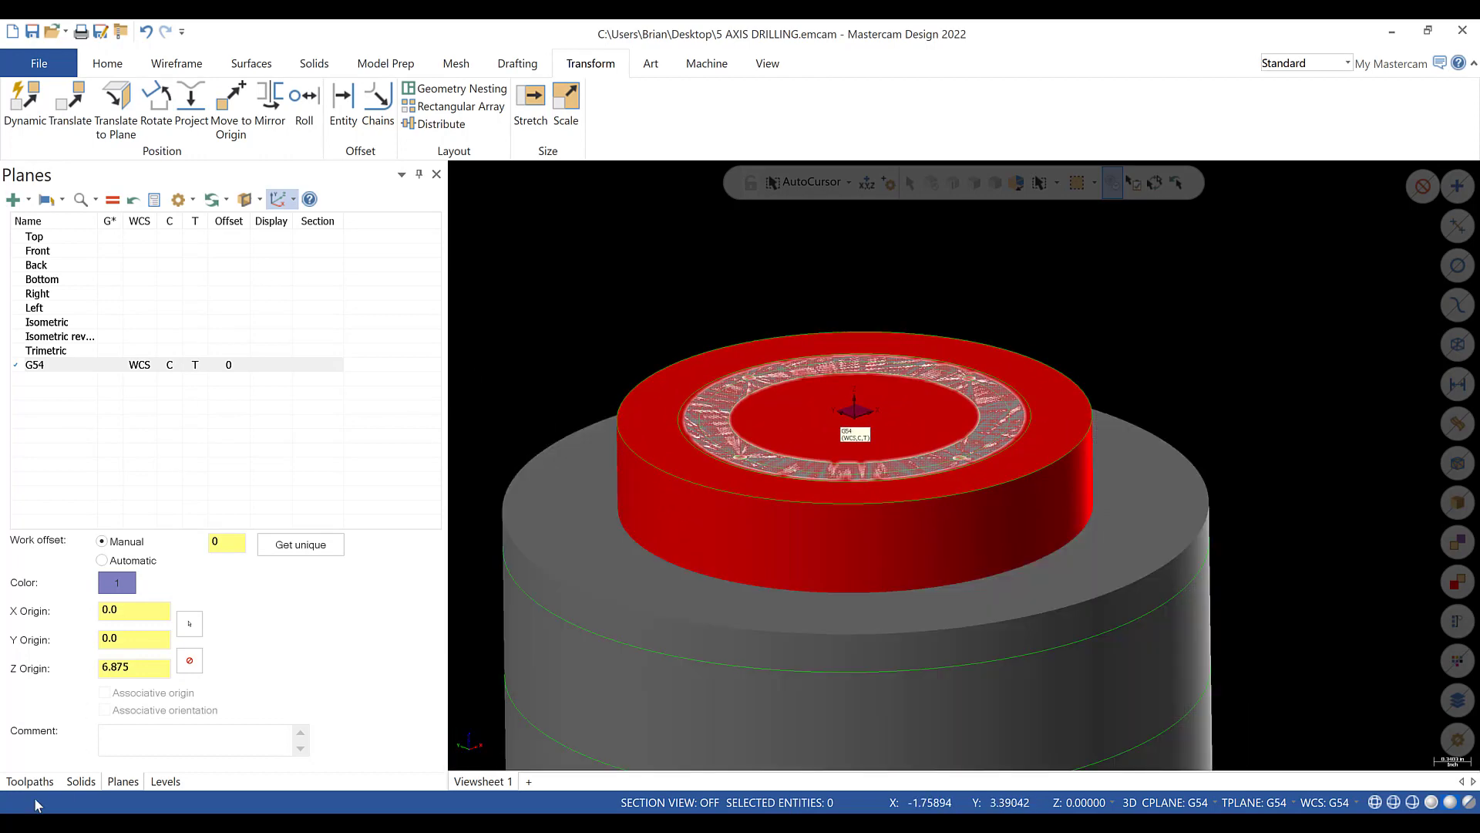
pyautogui.click(6, 782)
pyautogui.click(707, 63)
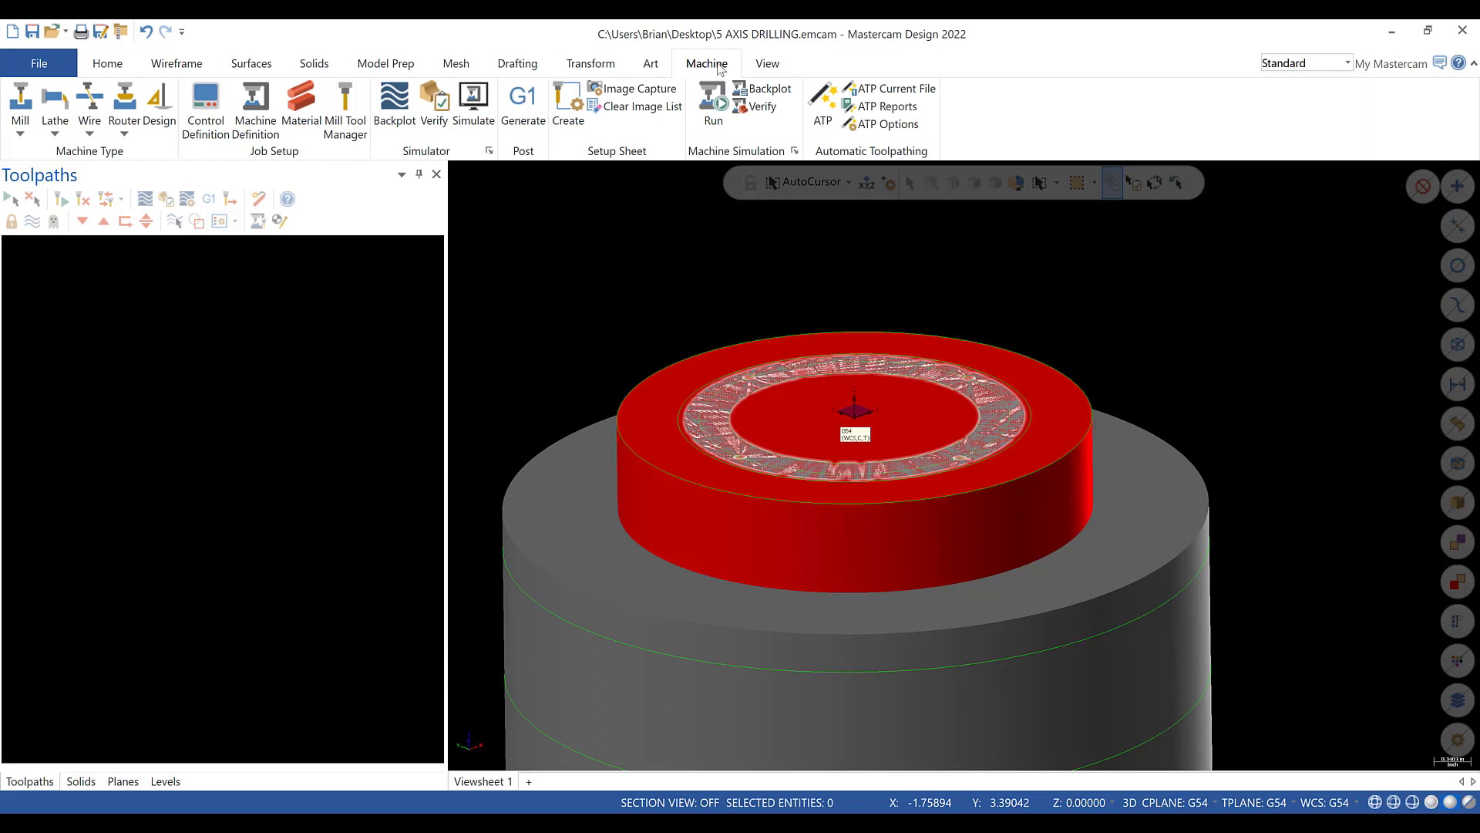
pyautogui.click(20, 132)
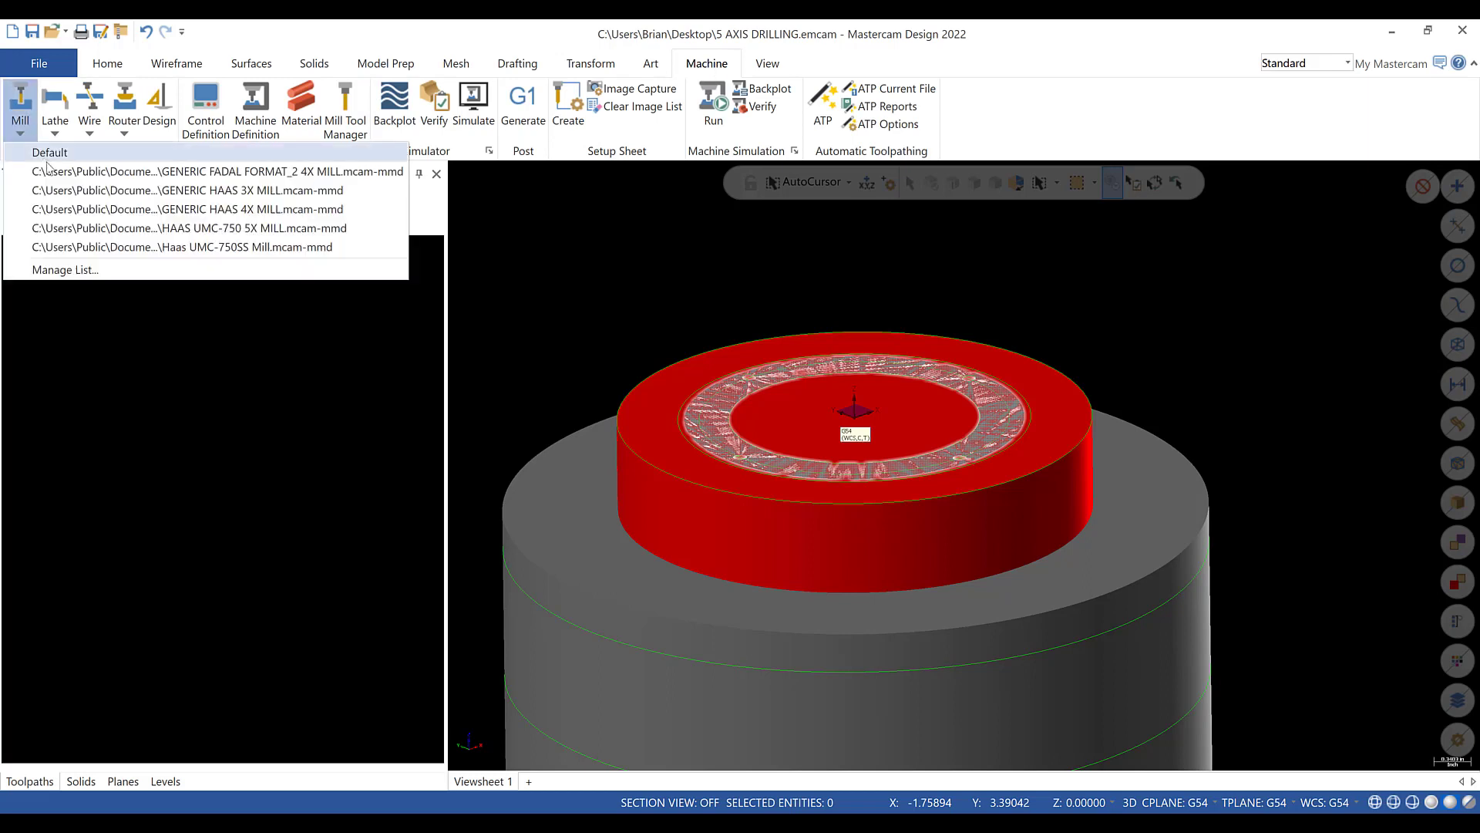
pyautogui.click(91, 247)
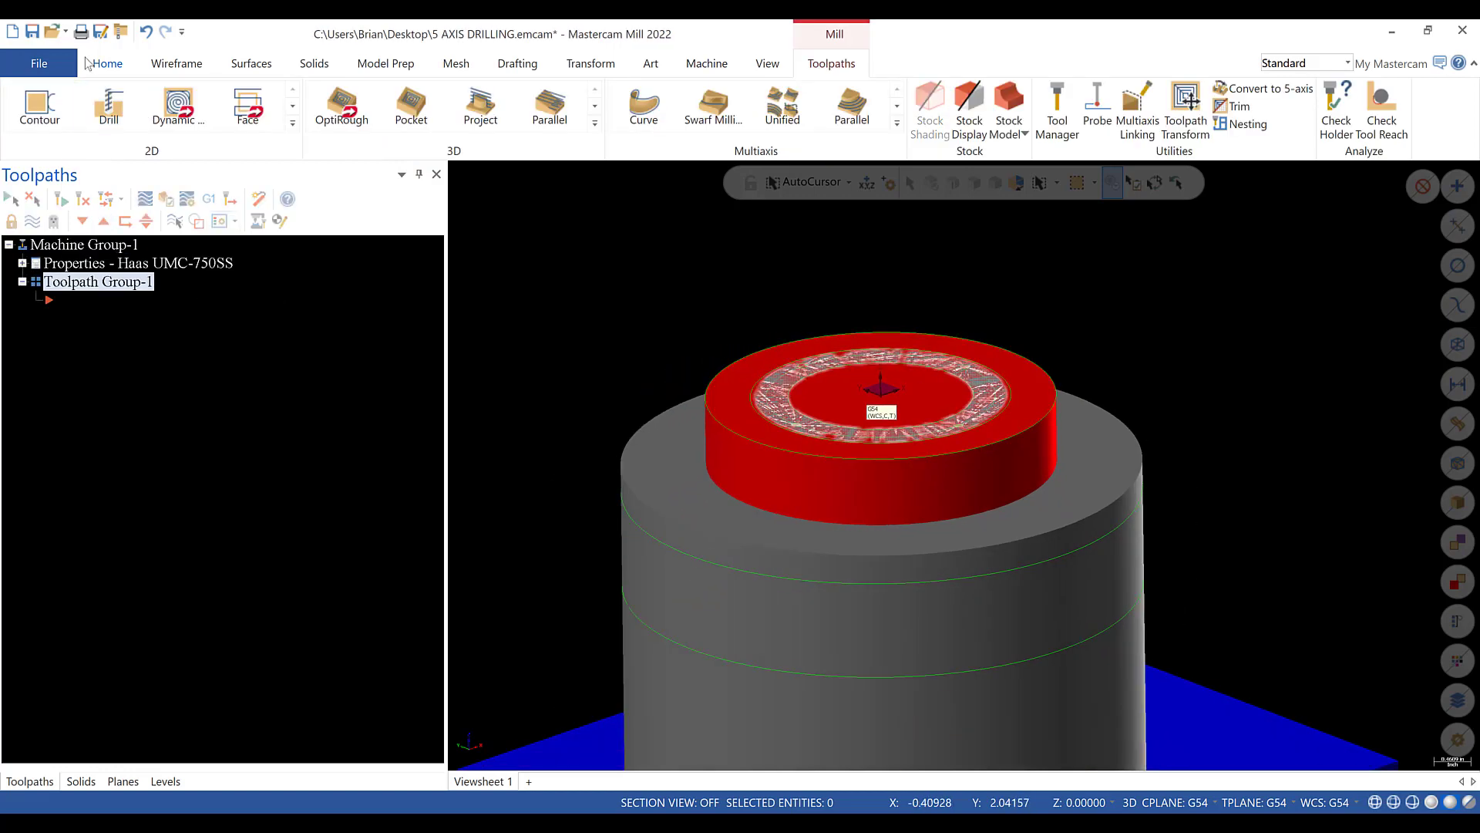
pyautogui.click(32, 32)
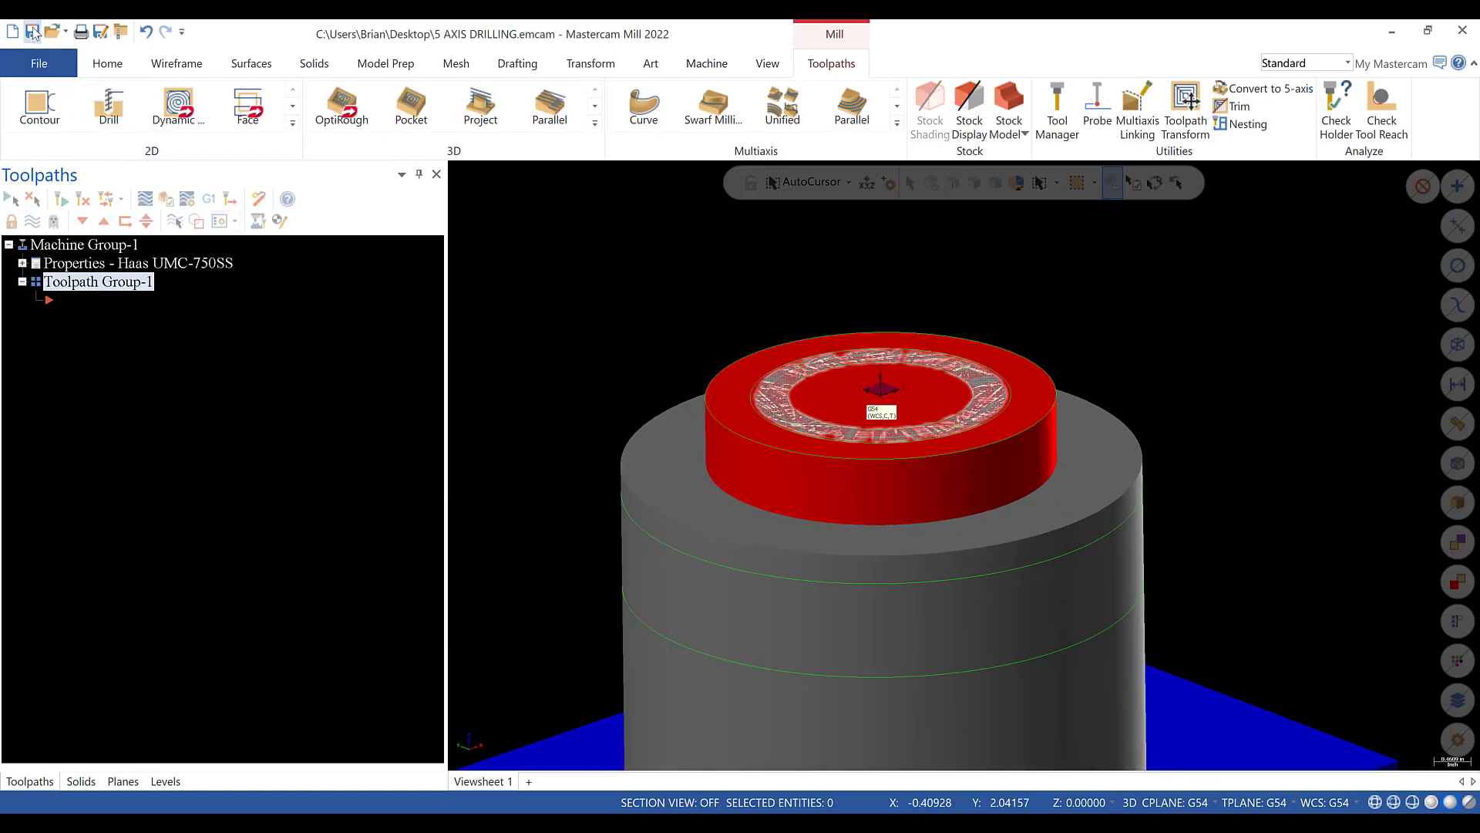
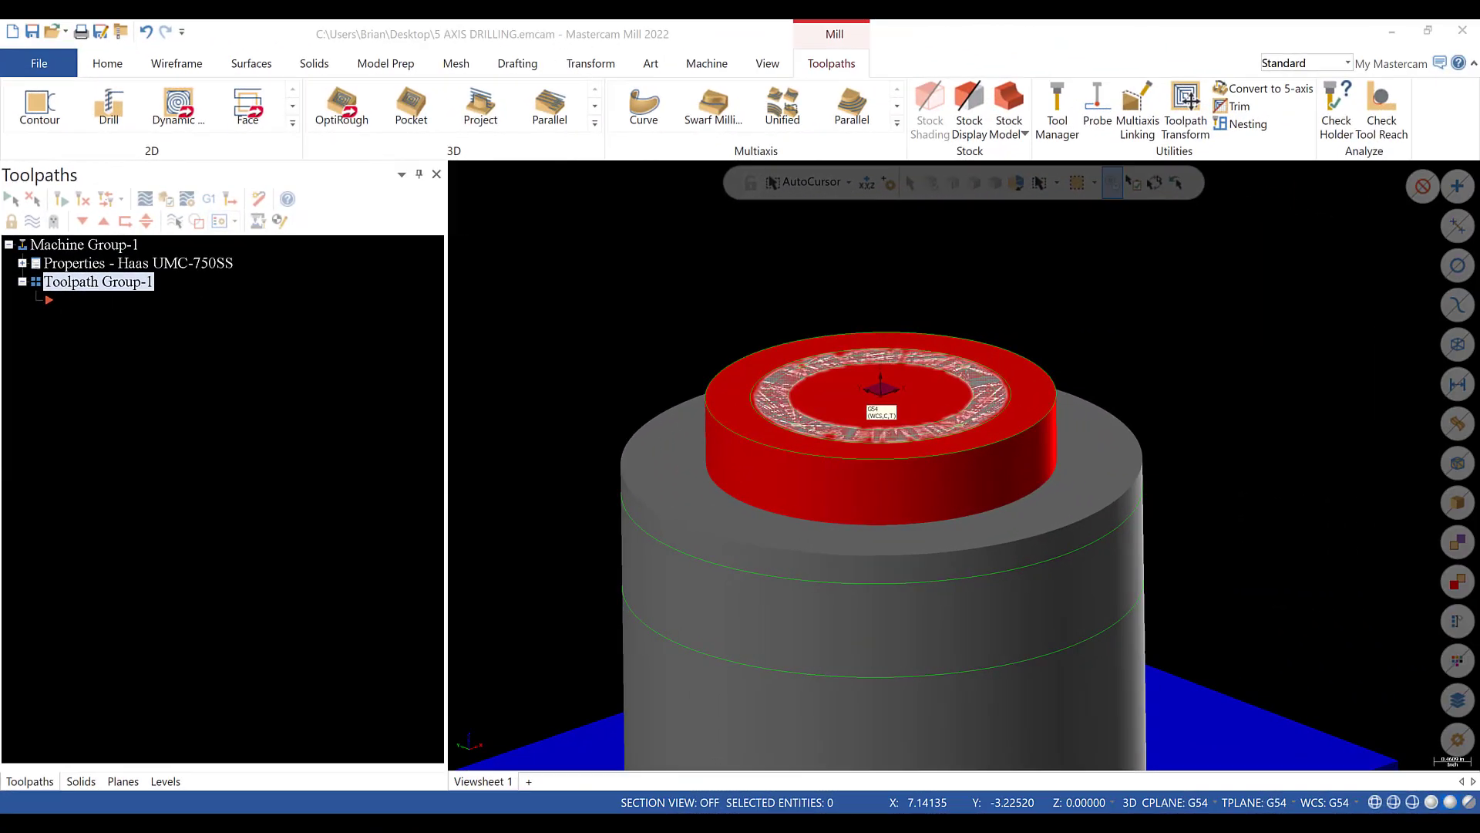
# - Rename the machine group's toolpath group as STOCK MODEL
pyautogui.click(127, 290)
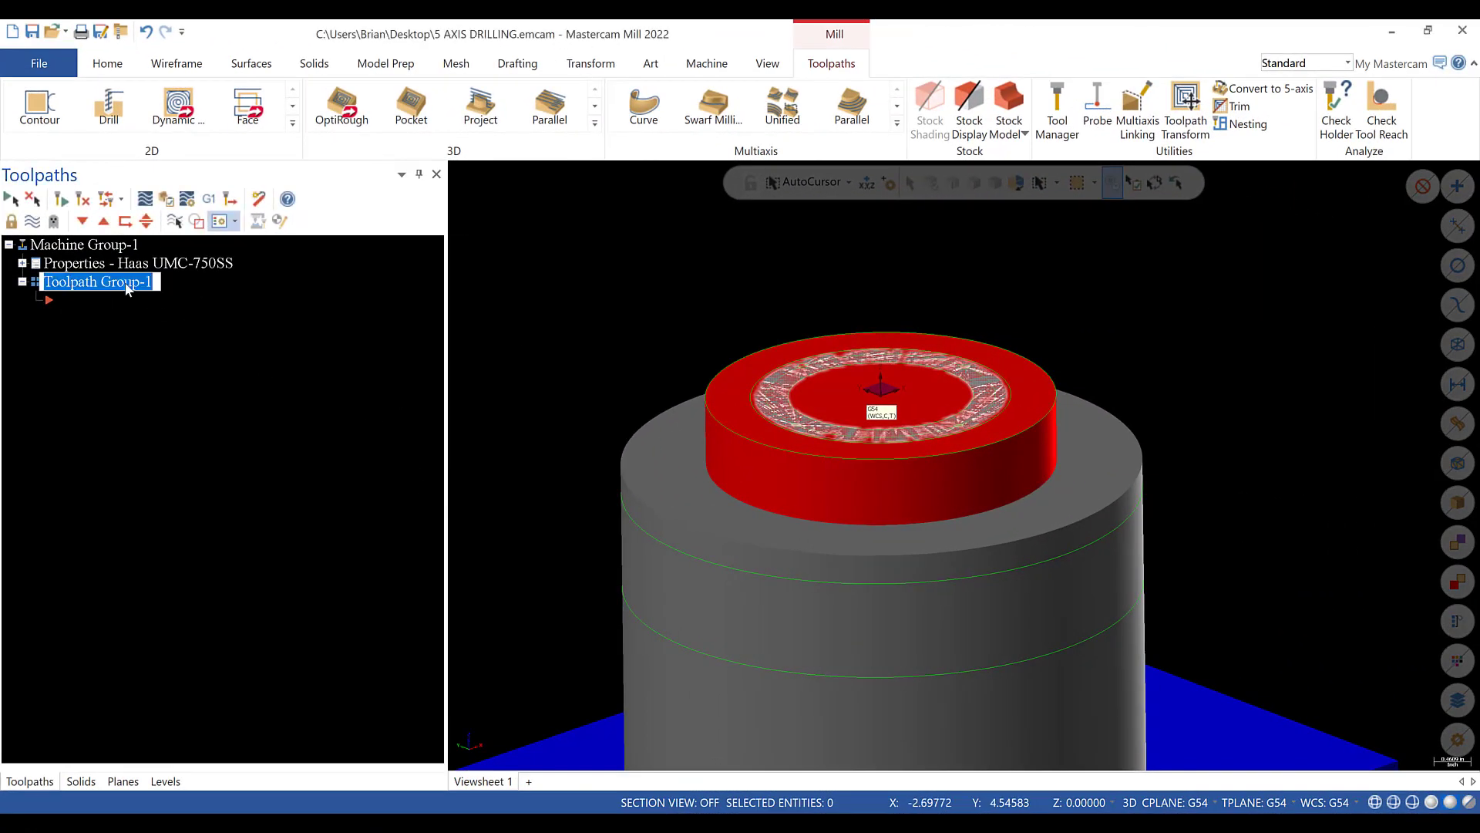
pyautogui.write('STOCK MODEL')
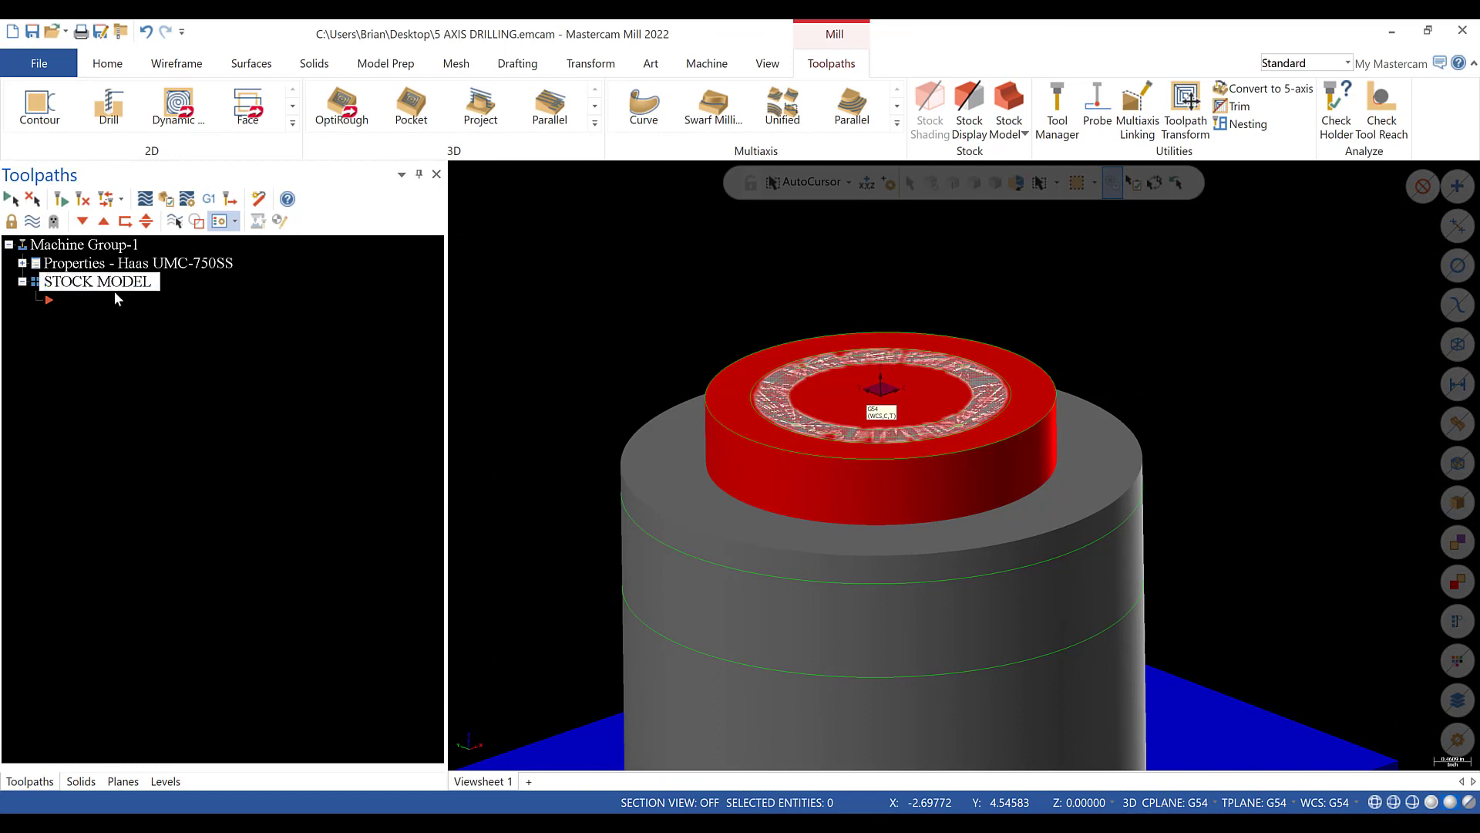
pyautogui.press('Return')
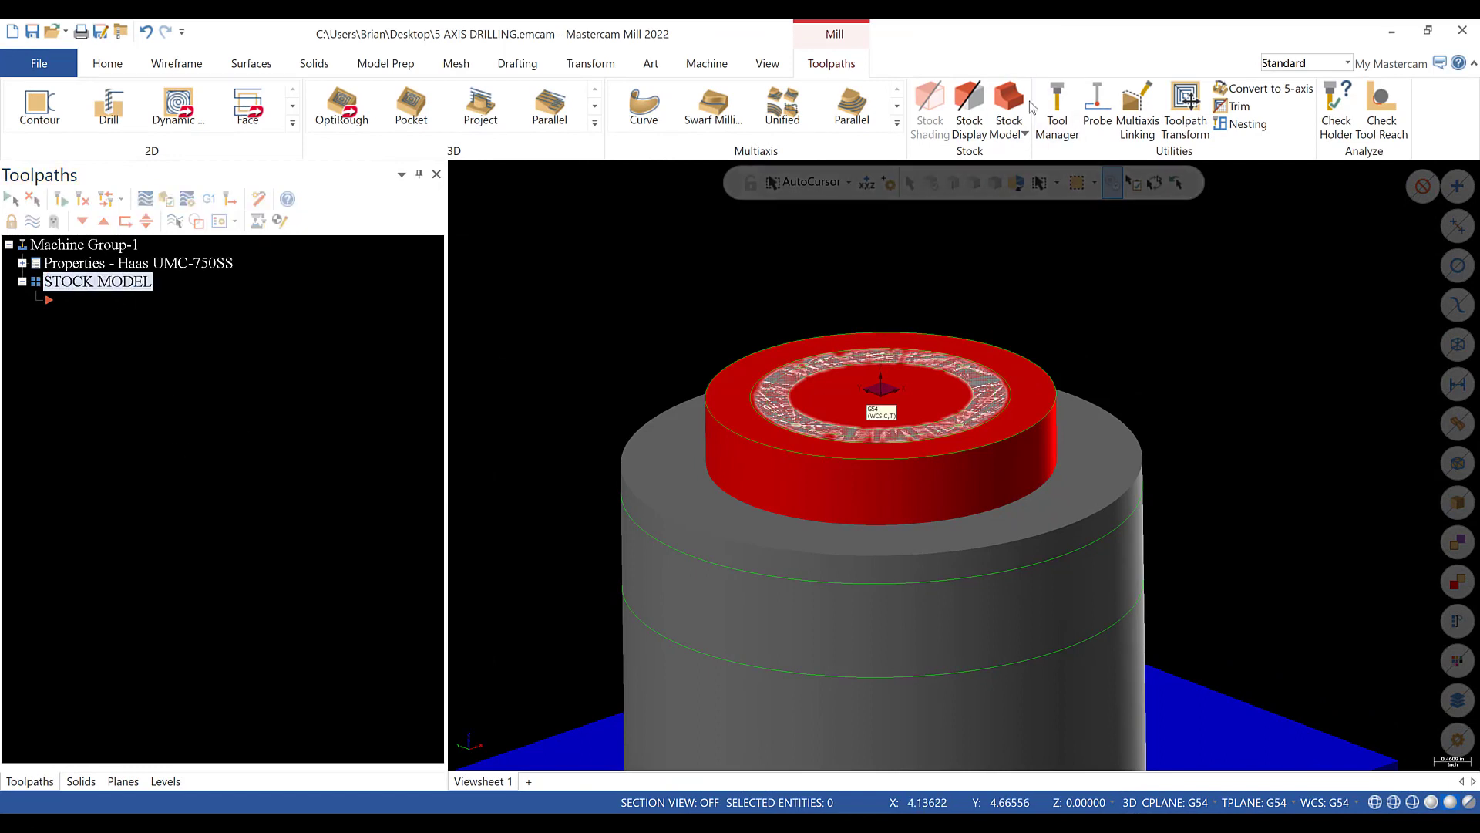
# - Start a stock model that uses the Model shape option and select the red stock cylinder as its initial shape
pyautogui.click(1008, 104)
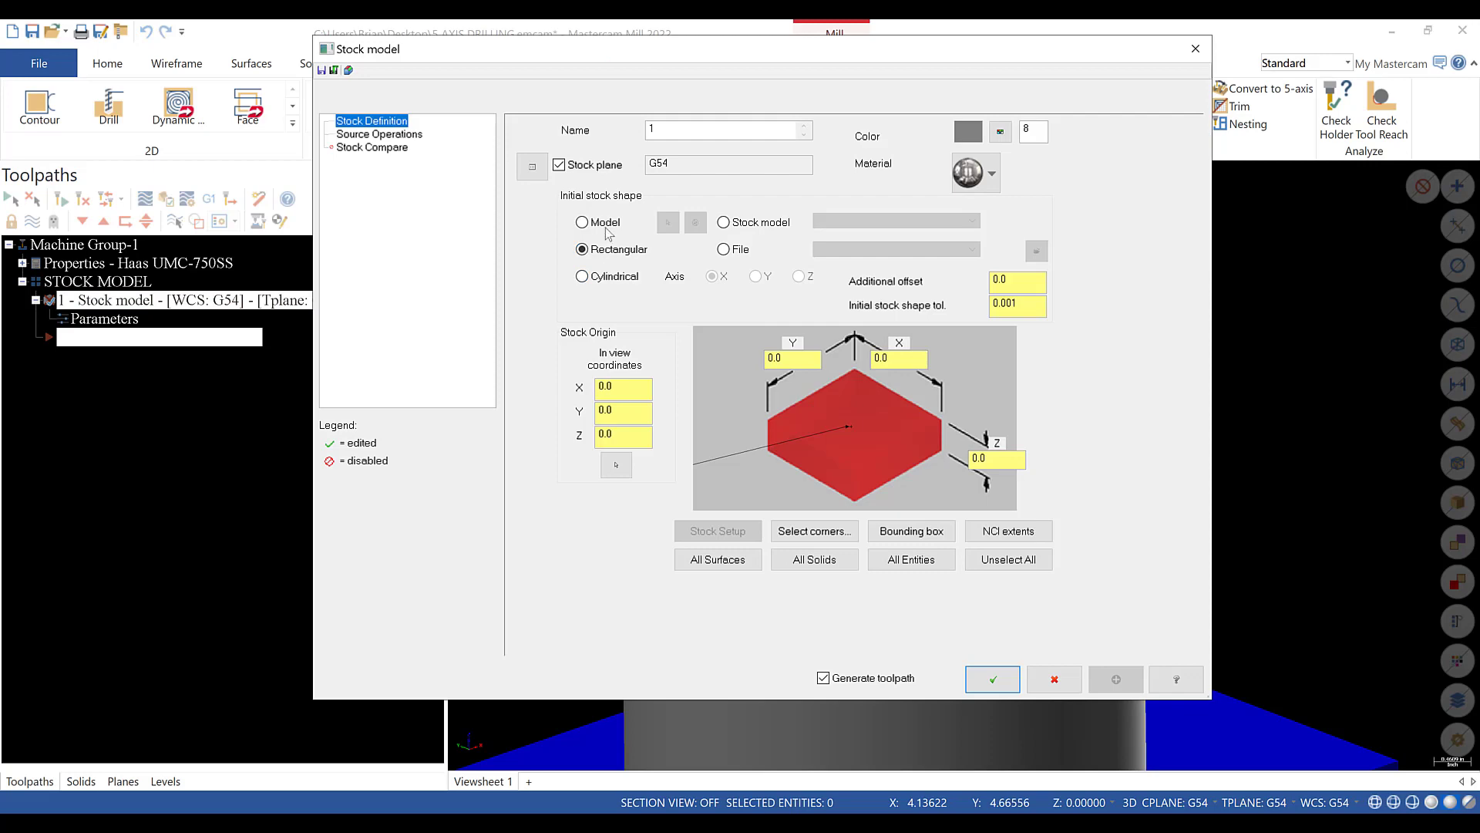
pyautogui.click(604, 223)
pyautogui.click(668, 222)
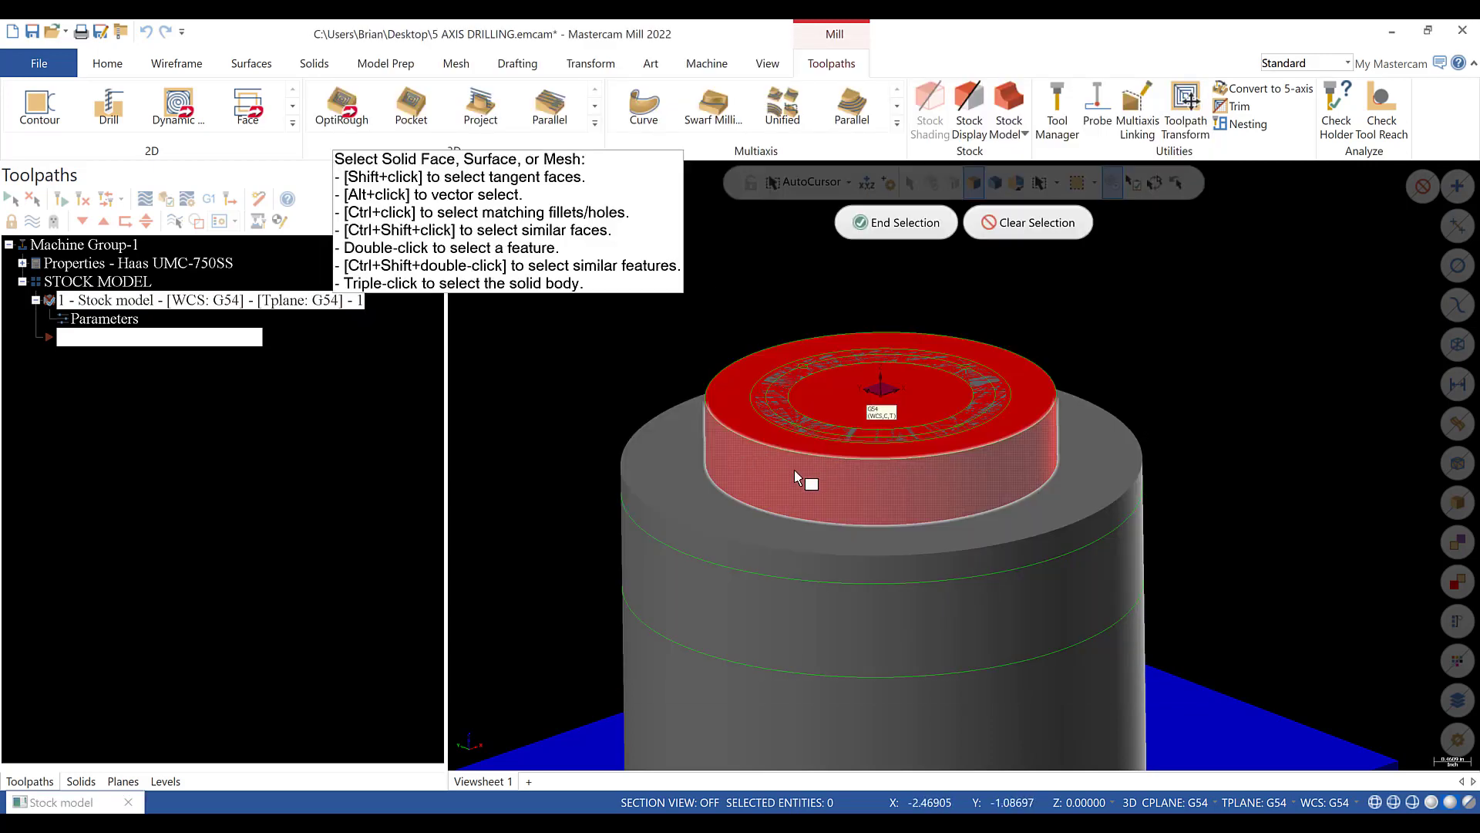
pyautogui.click(870, 223)
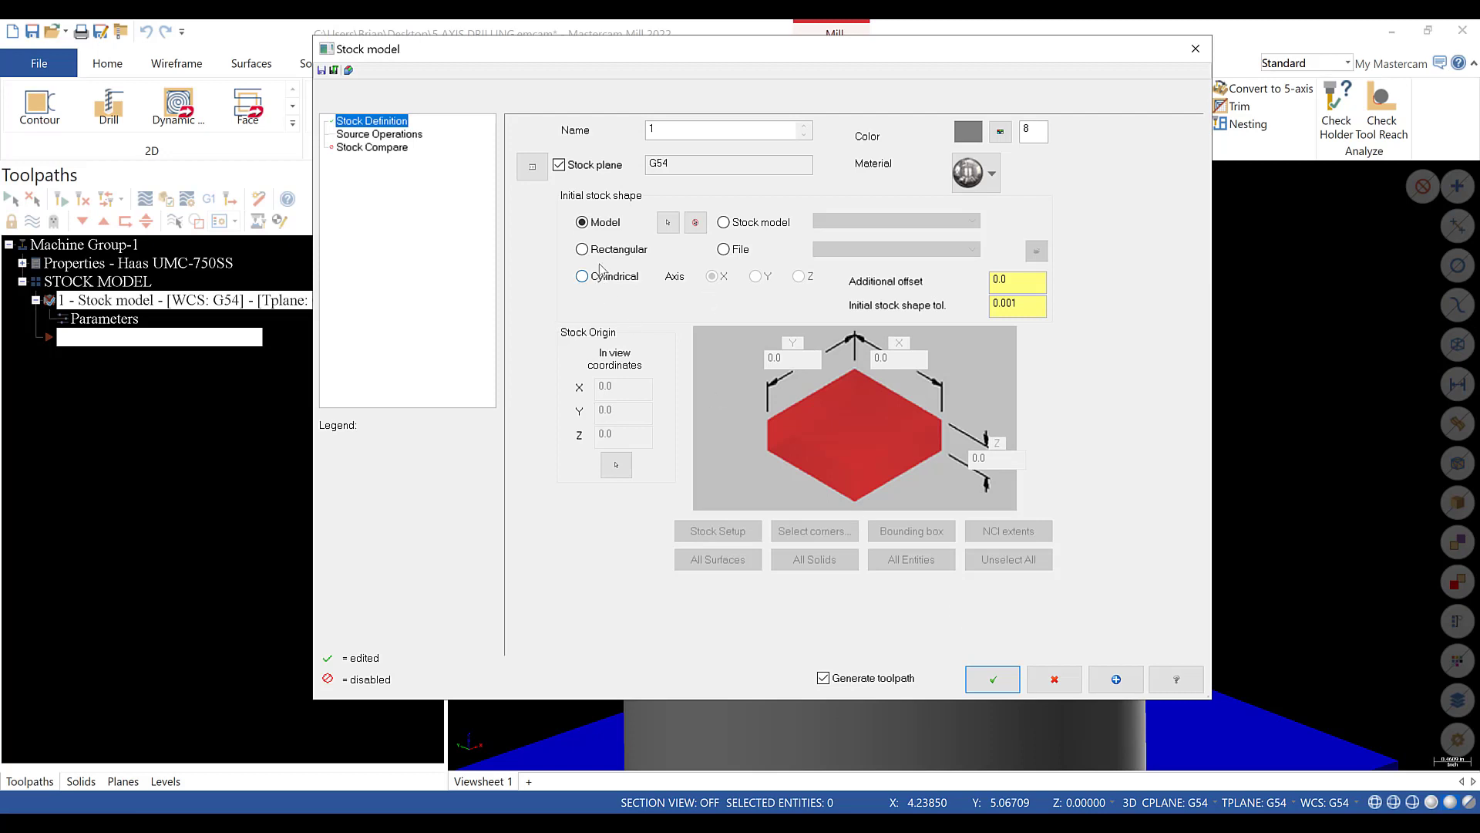
# - Reopen the stock shape selection, make STOCK the main level, hide the PART WIREFRAME, PART MODEL and FIXTURE levels, and accept the selection
pyautogui.click(665, 224)
pyautogui.click(165, 781)
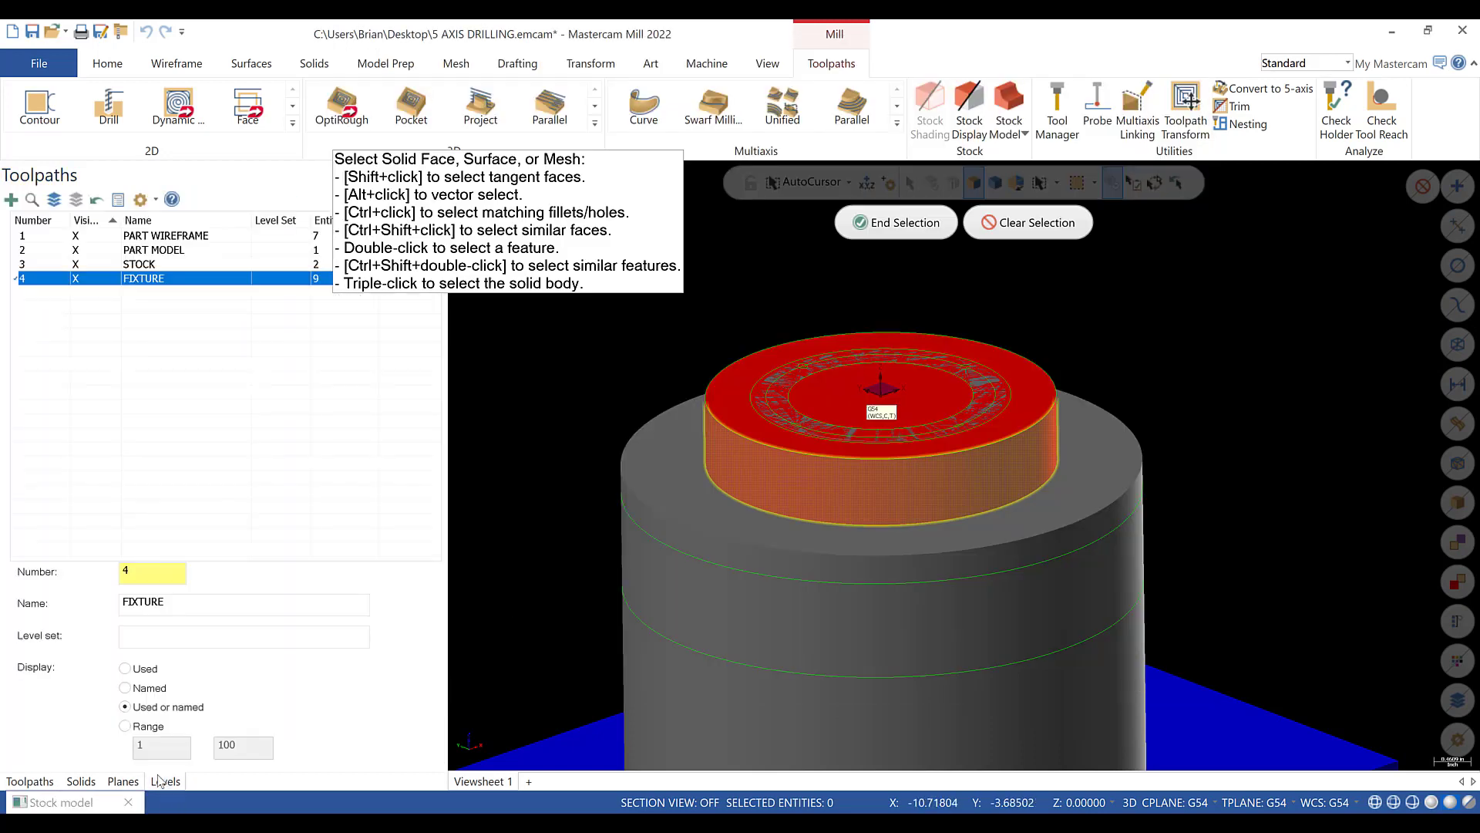
pyautogui.click(99, 249)
pyautogui.click(92, 236)
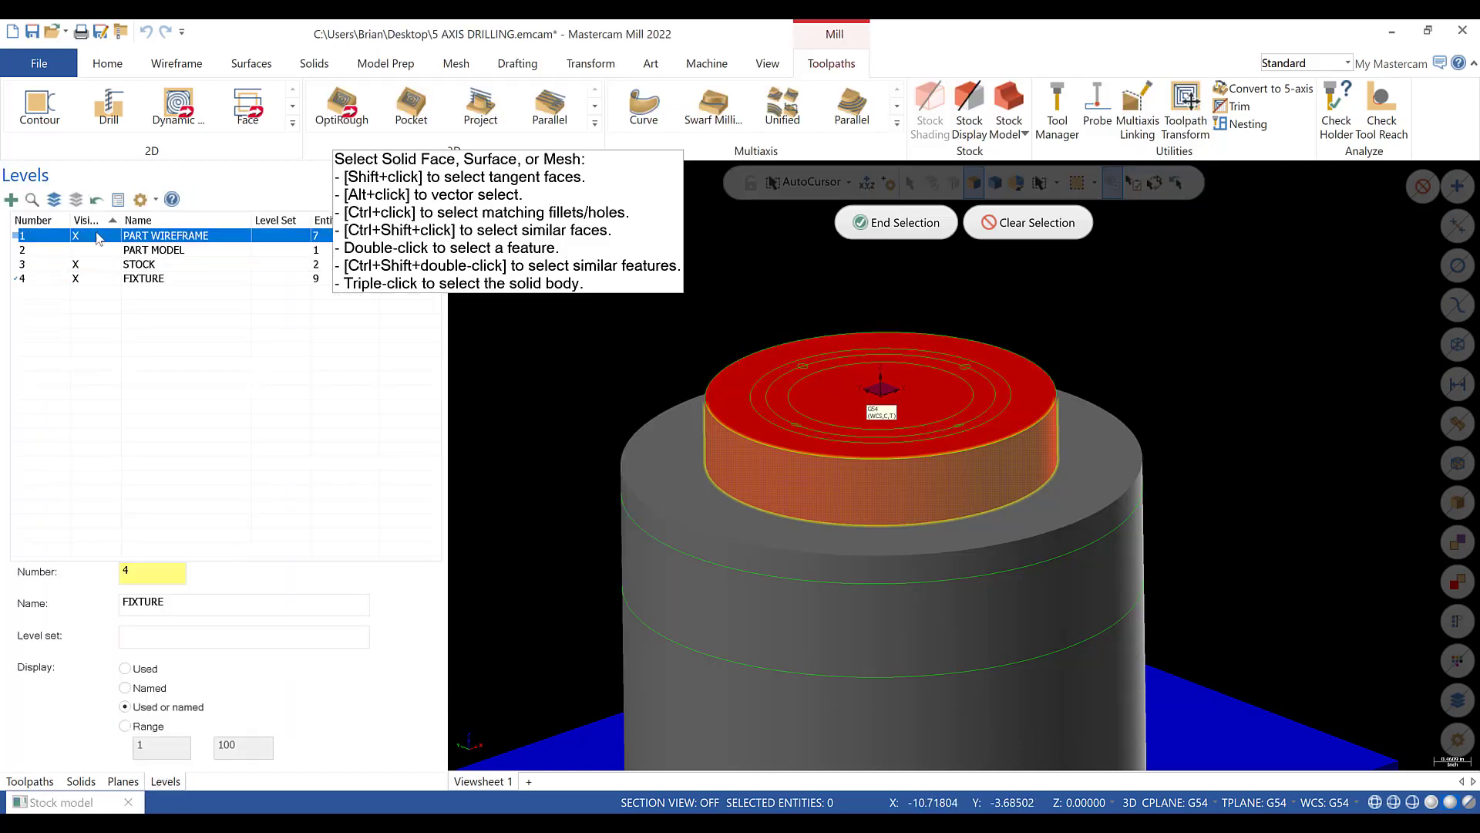
pyautogui.click(90, 281)
pyautogui.click(44, 267)
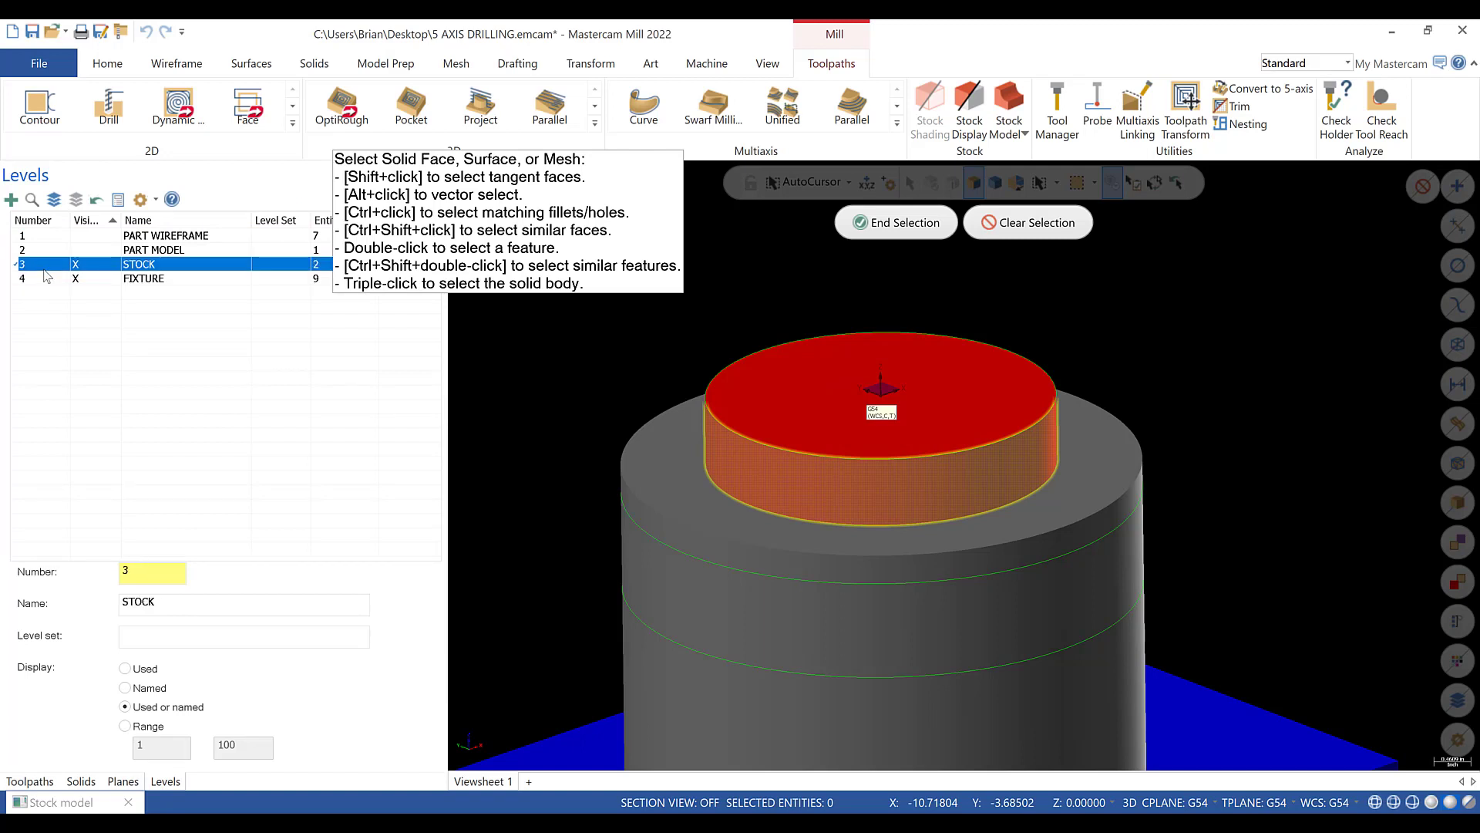
pyautogui.click(44, 276)
pyautogui.click(31, 266)
pyautogui.click(93, 279)
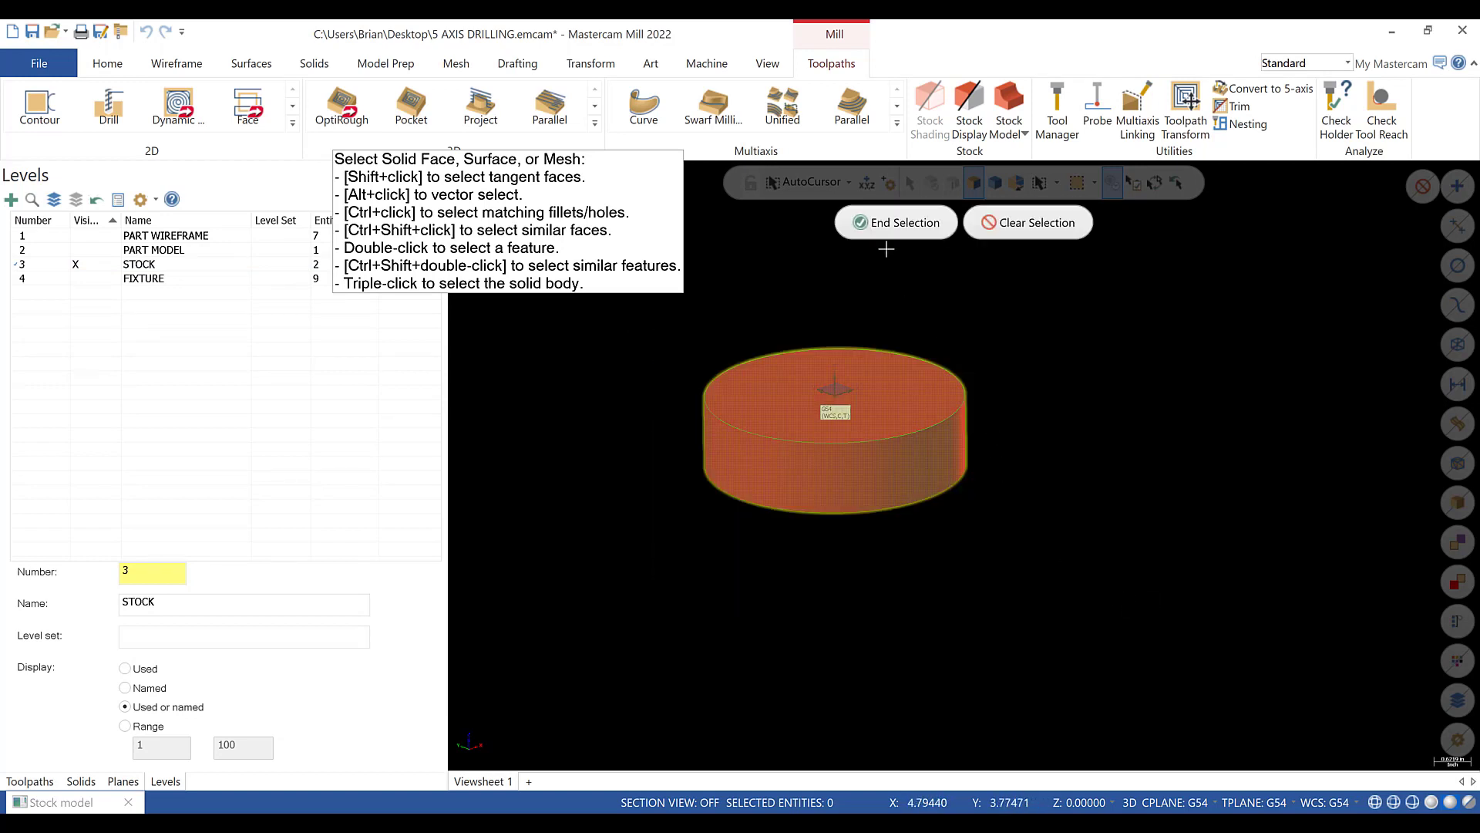
pyautogui.click(898, 222)
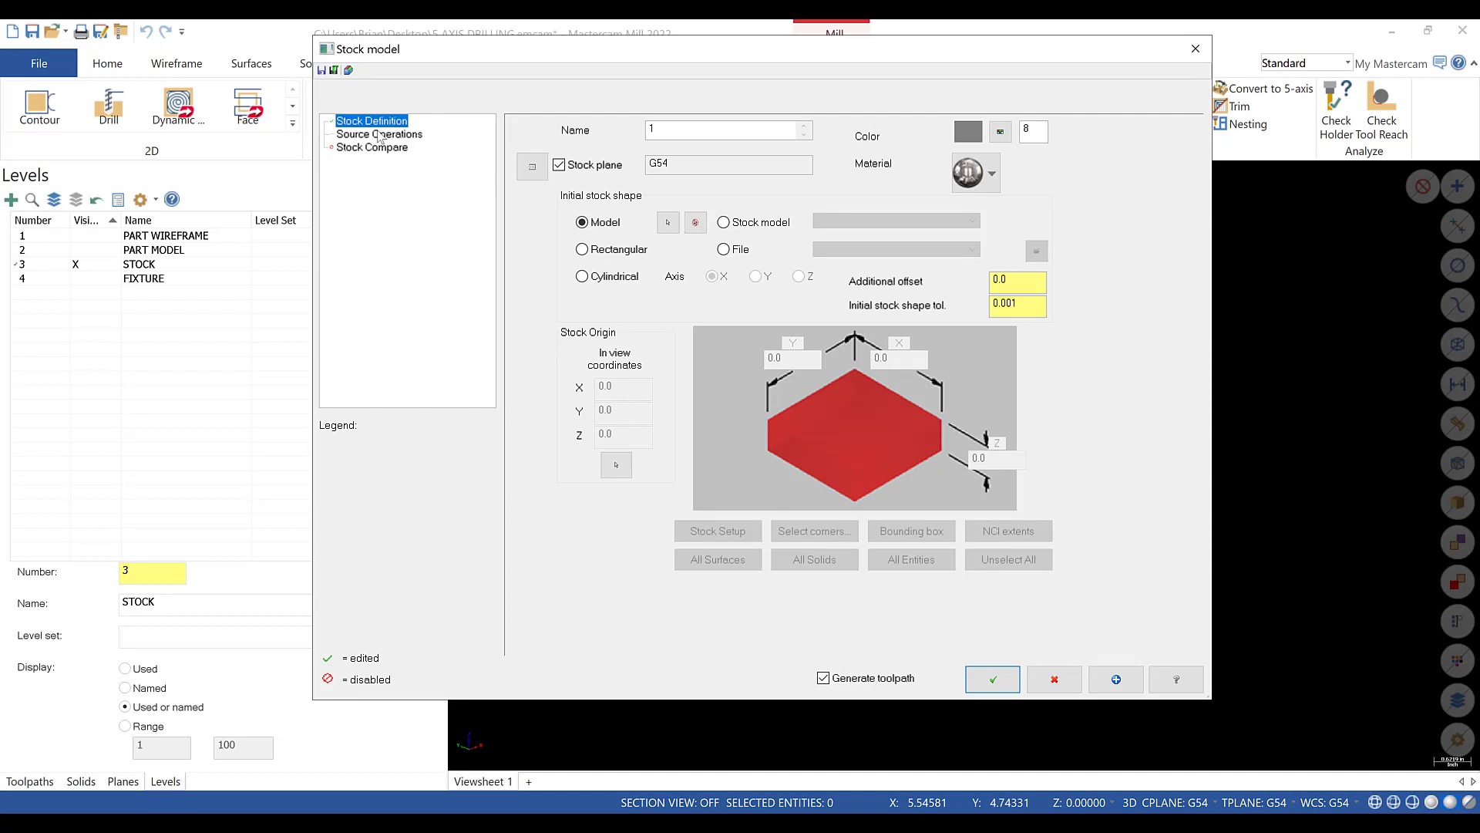
# - Name the stock model STOCK, disable its stock plane option and generate it
pyautogui.click(379, 134)
pyautogui.click(373, 122)
pyautogui.moveTo(691, 131); pyautogui.dragTo(589, 133)
pyautogui.click(575, 166)
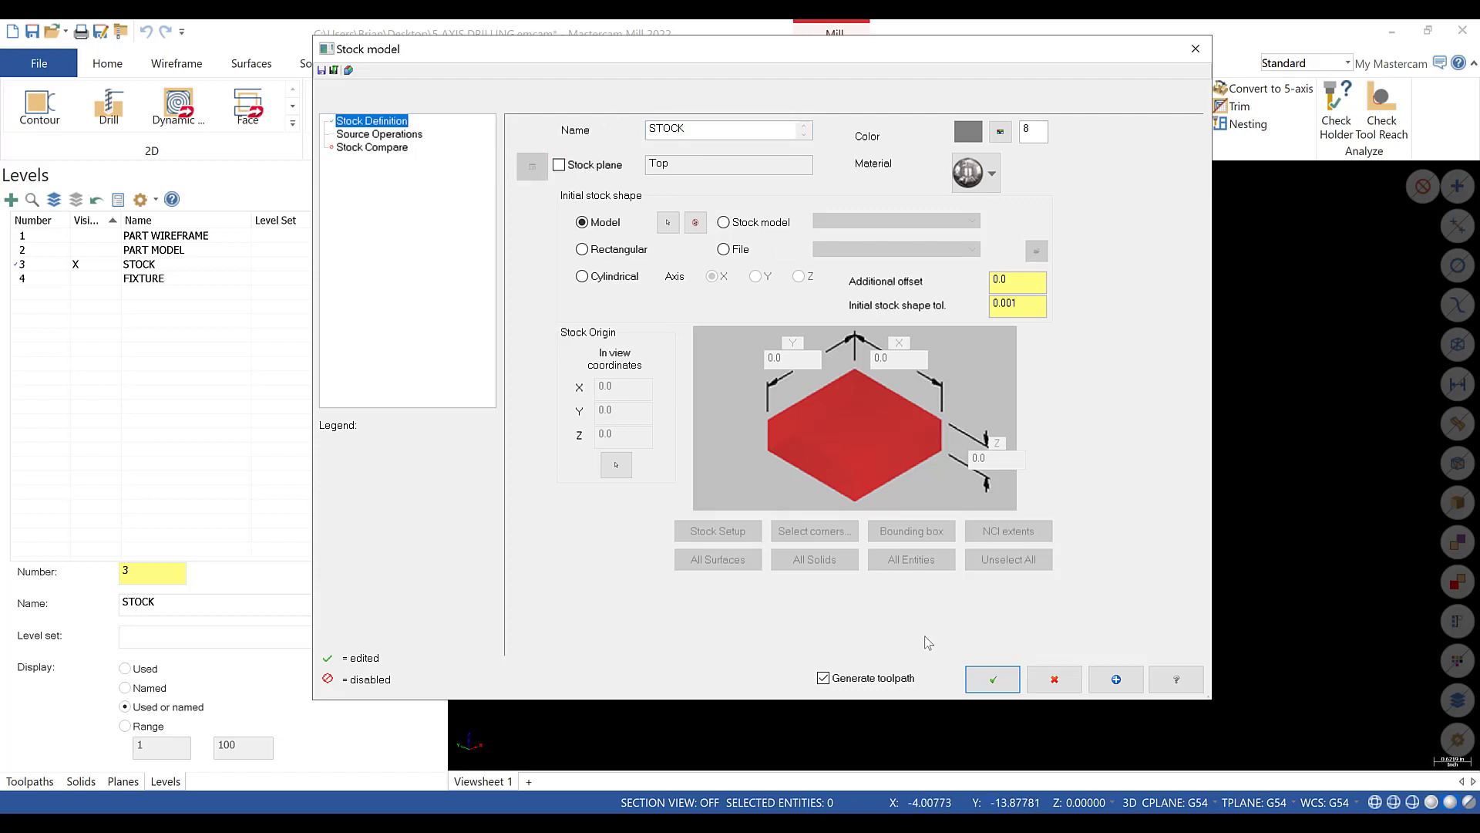
pyautogui.click(986, 678)
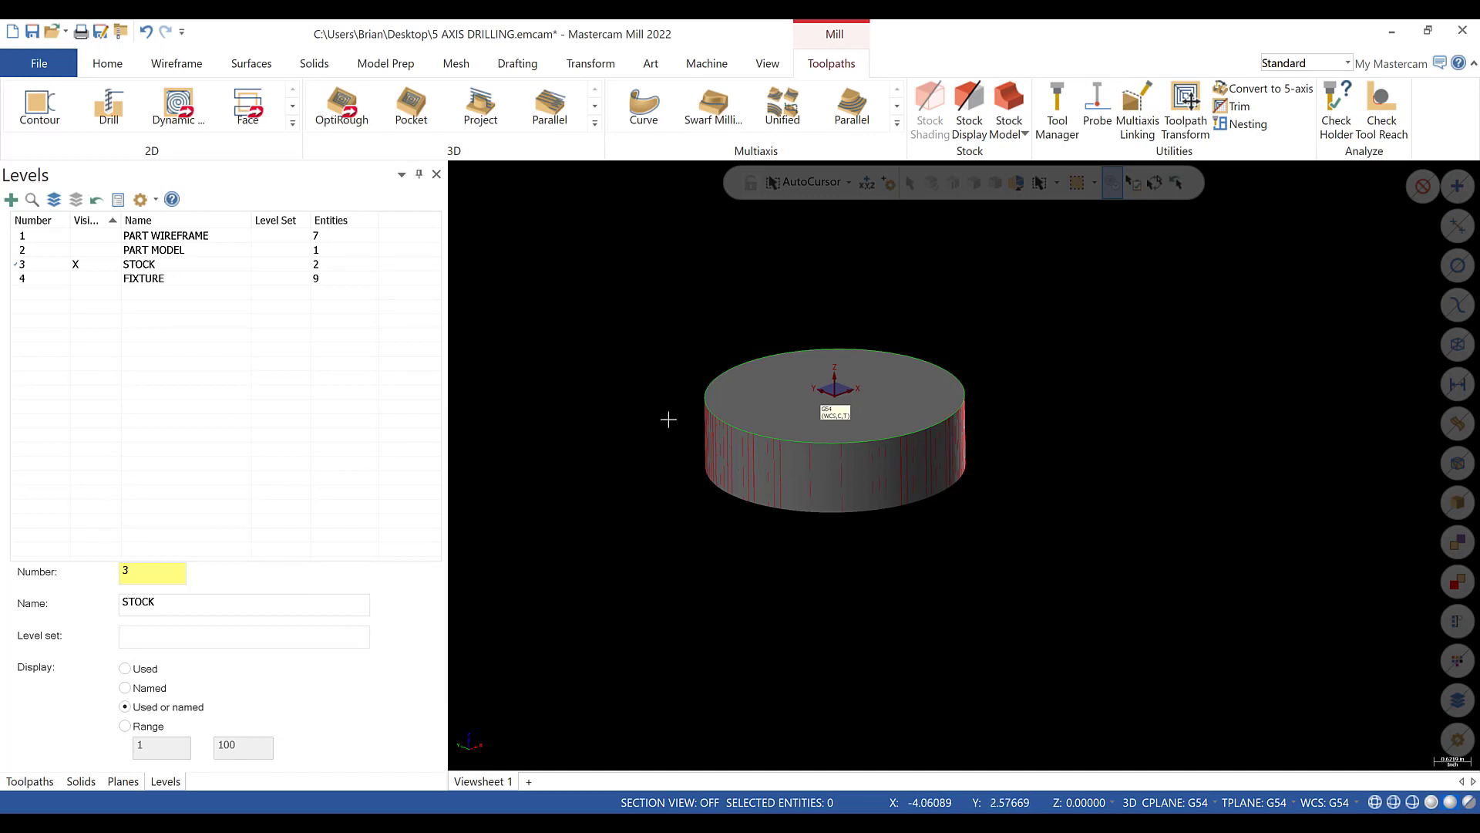
# - Hide the stock model operation's display in the graphics view
pyautogui.scroll(1, 669, 376)
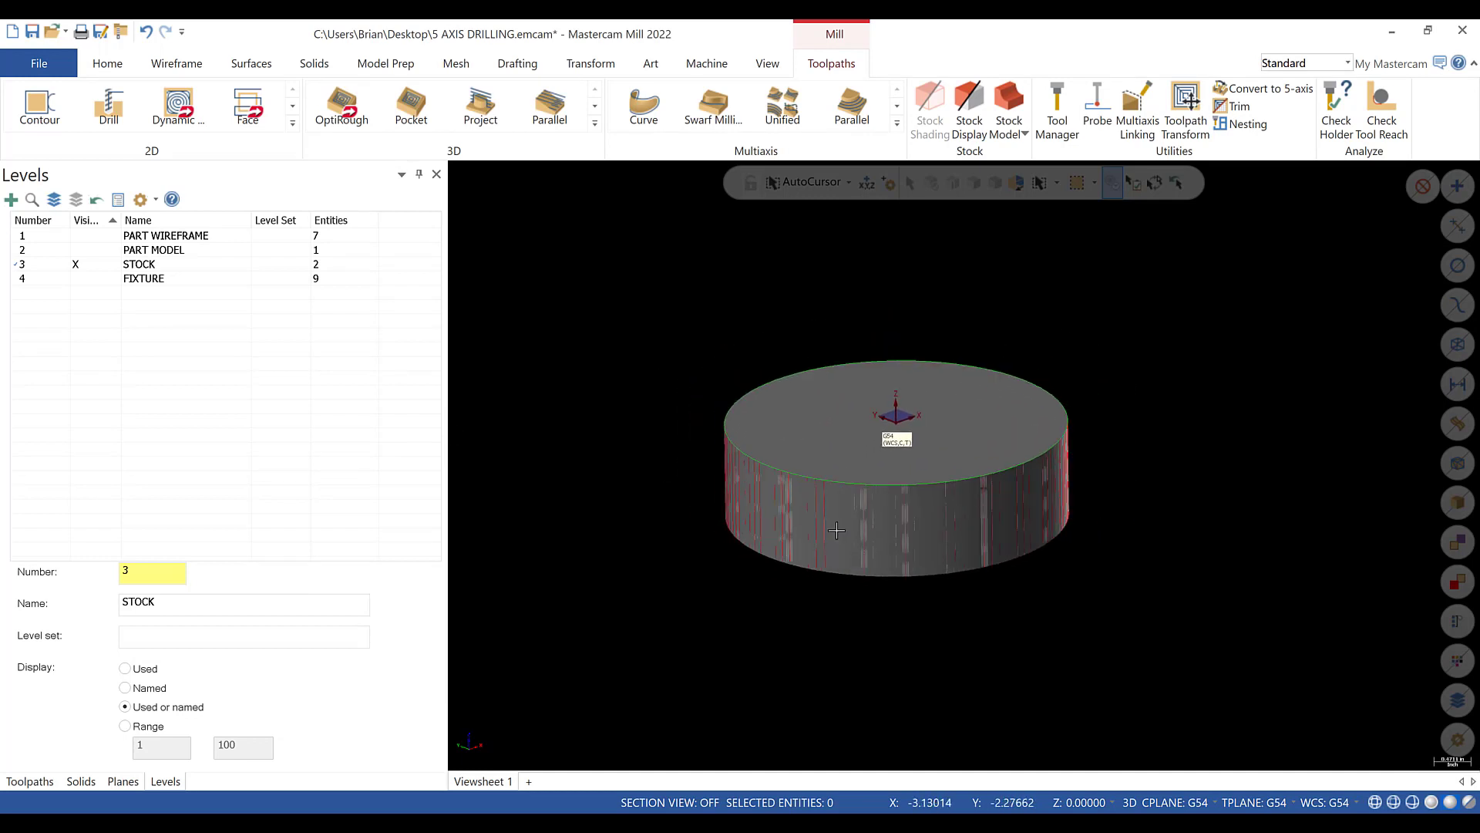
pyautogui.scroll(1, 837, 530)
pyautogui.click(30, 781)
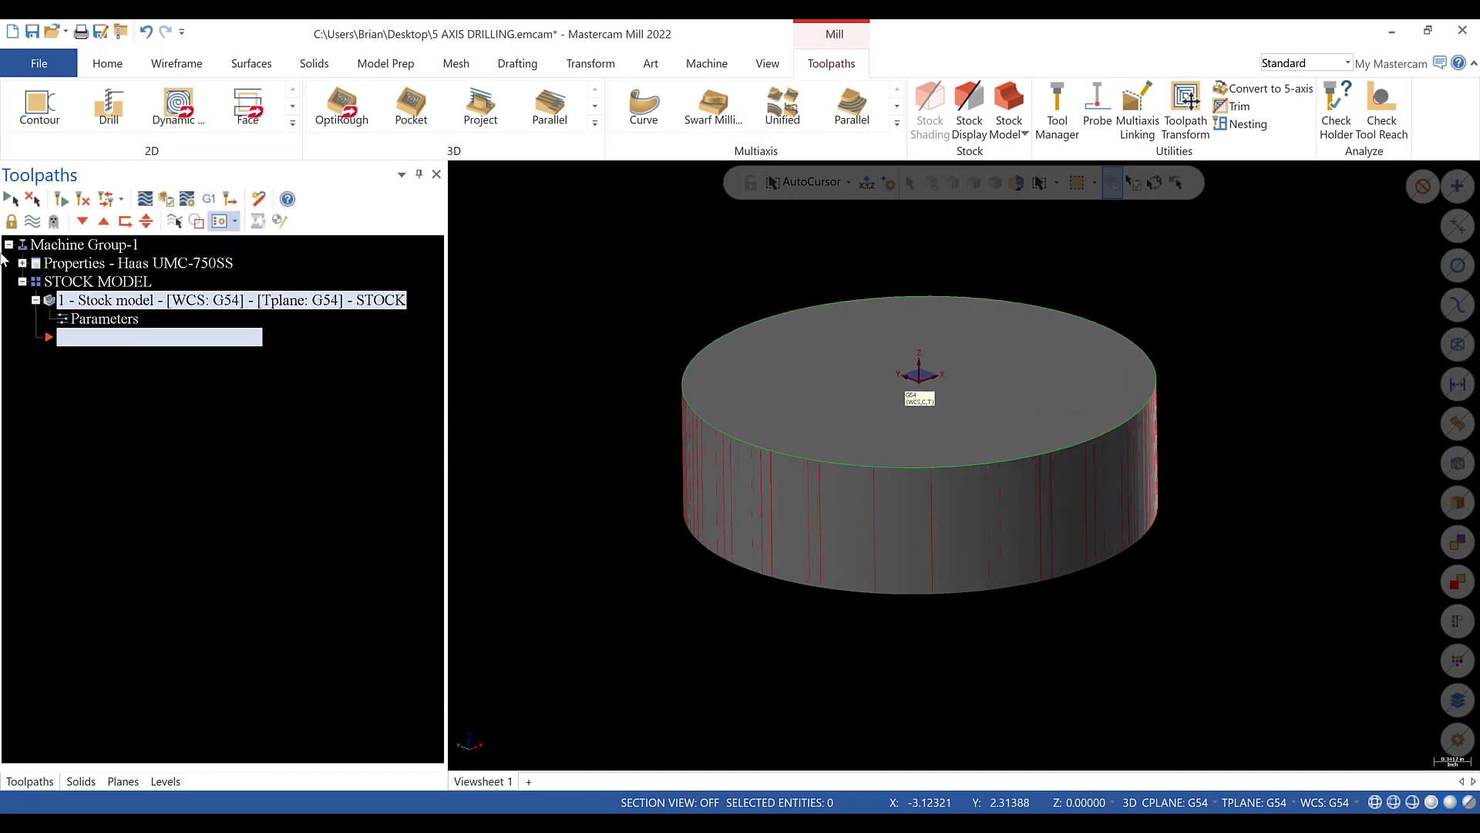
pyautogui.click(31, 222)
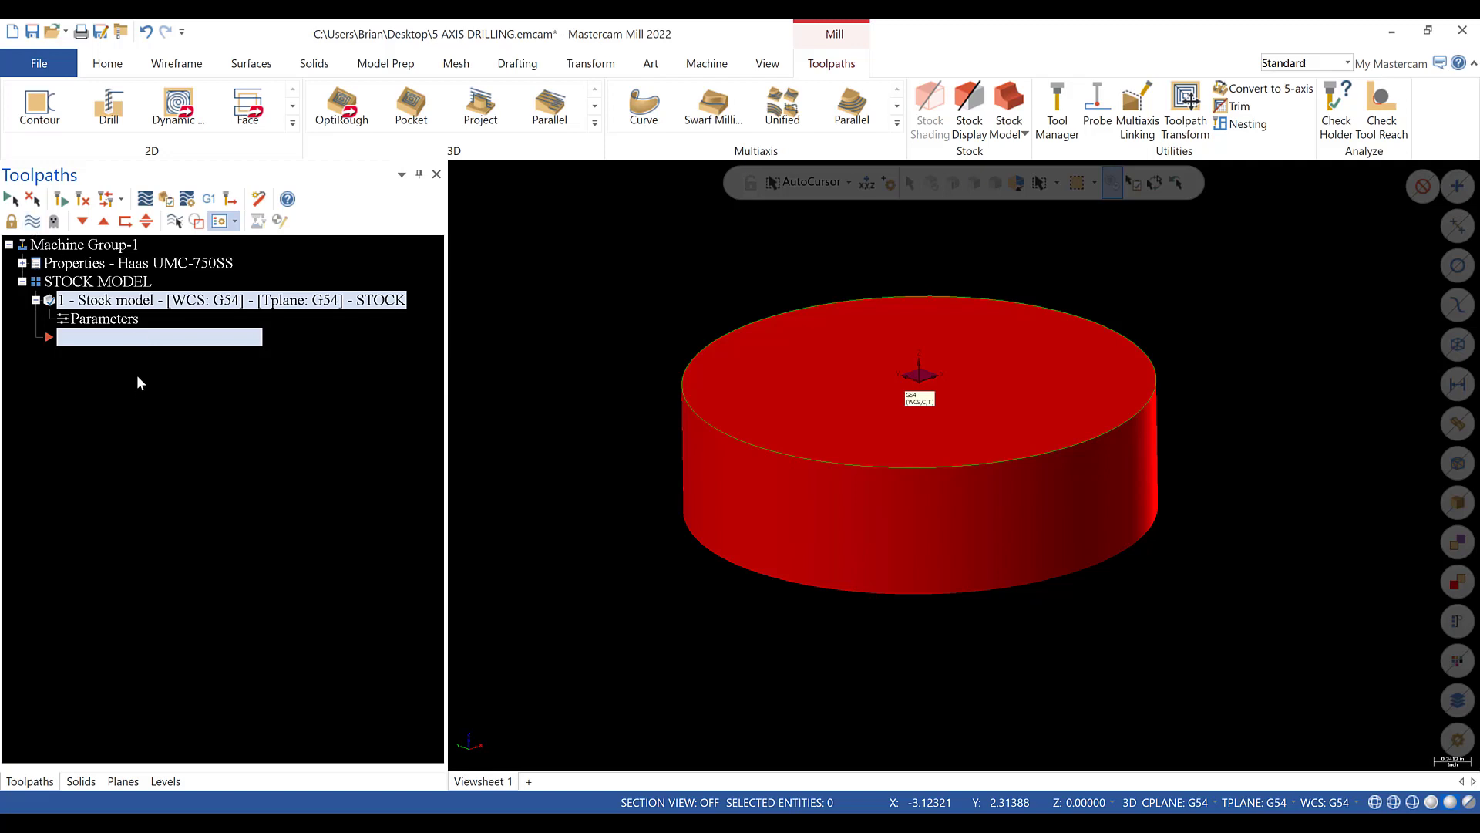
# - Add a new toolpath group under Machine Group-1 and name it OPERATION ONE
pyautogui.click(60, 246)
pyautogui.rightClick(61, 245)
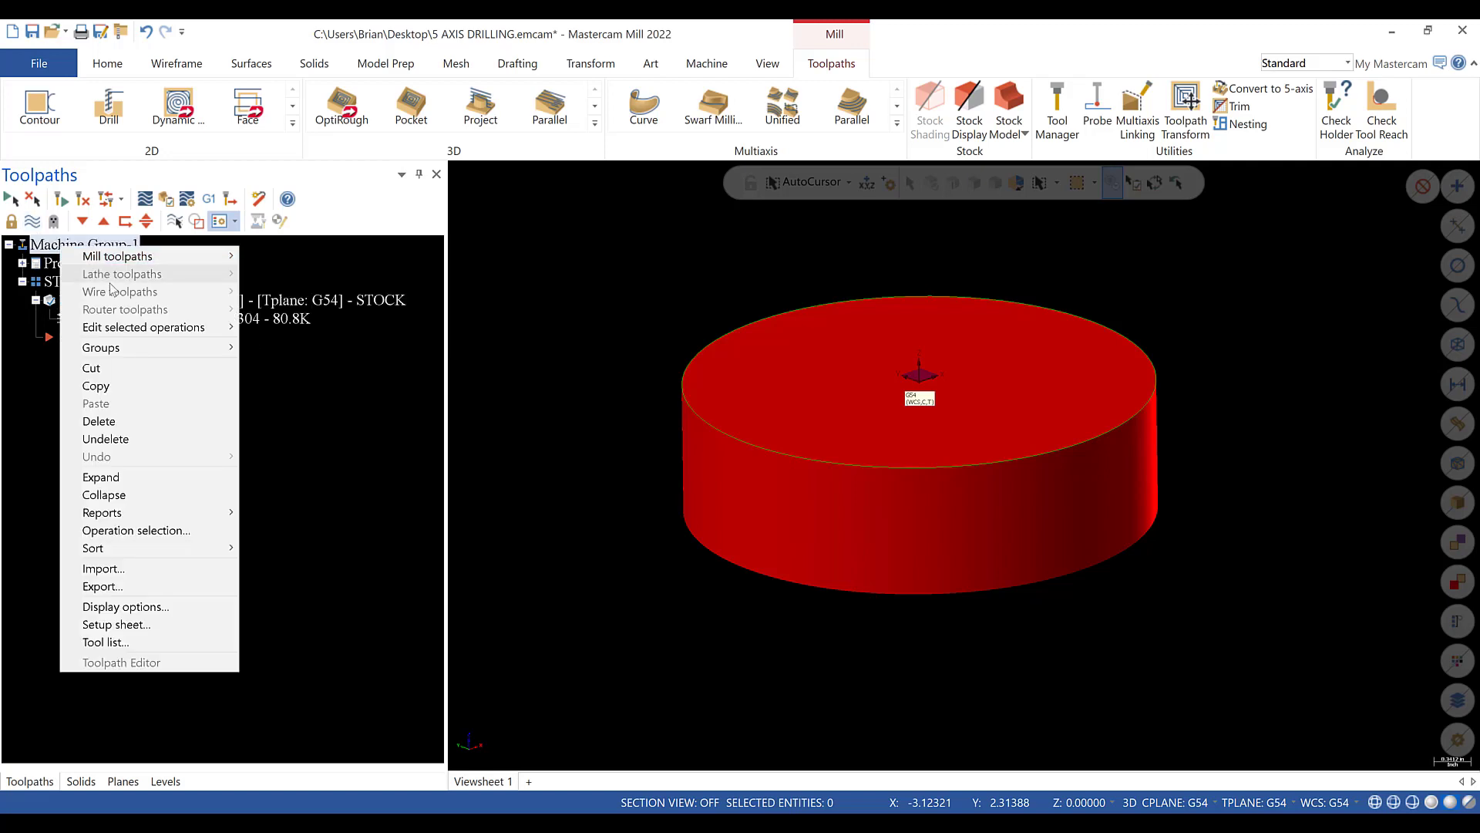
pyautogui.moveTo(185, 344)
pyautogui.click(331, 363)
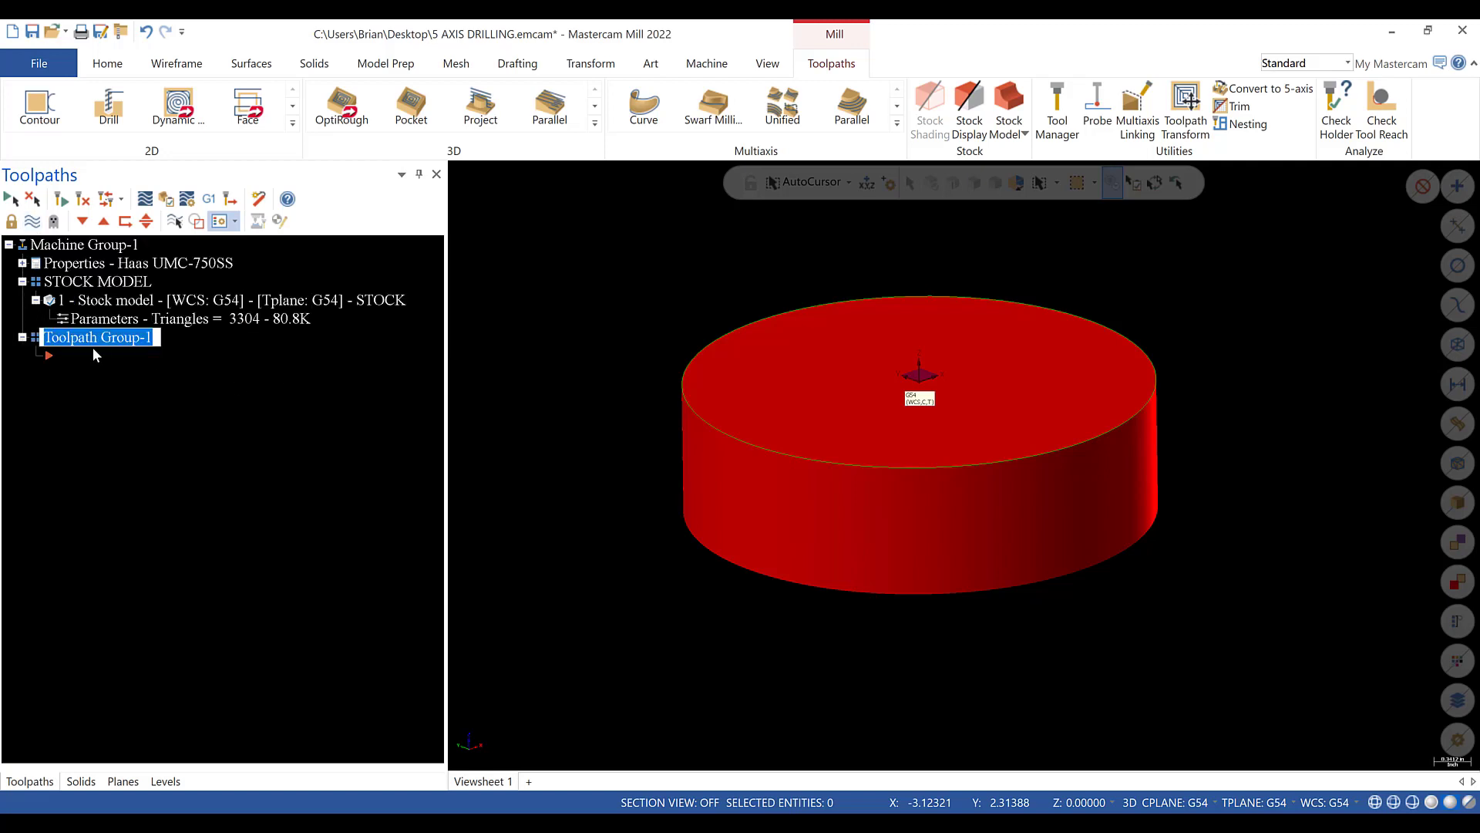
pyautogui.write('OPERATION ONE')
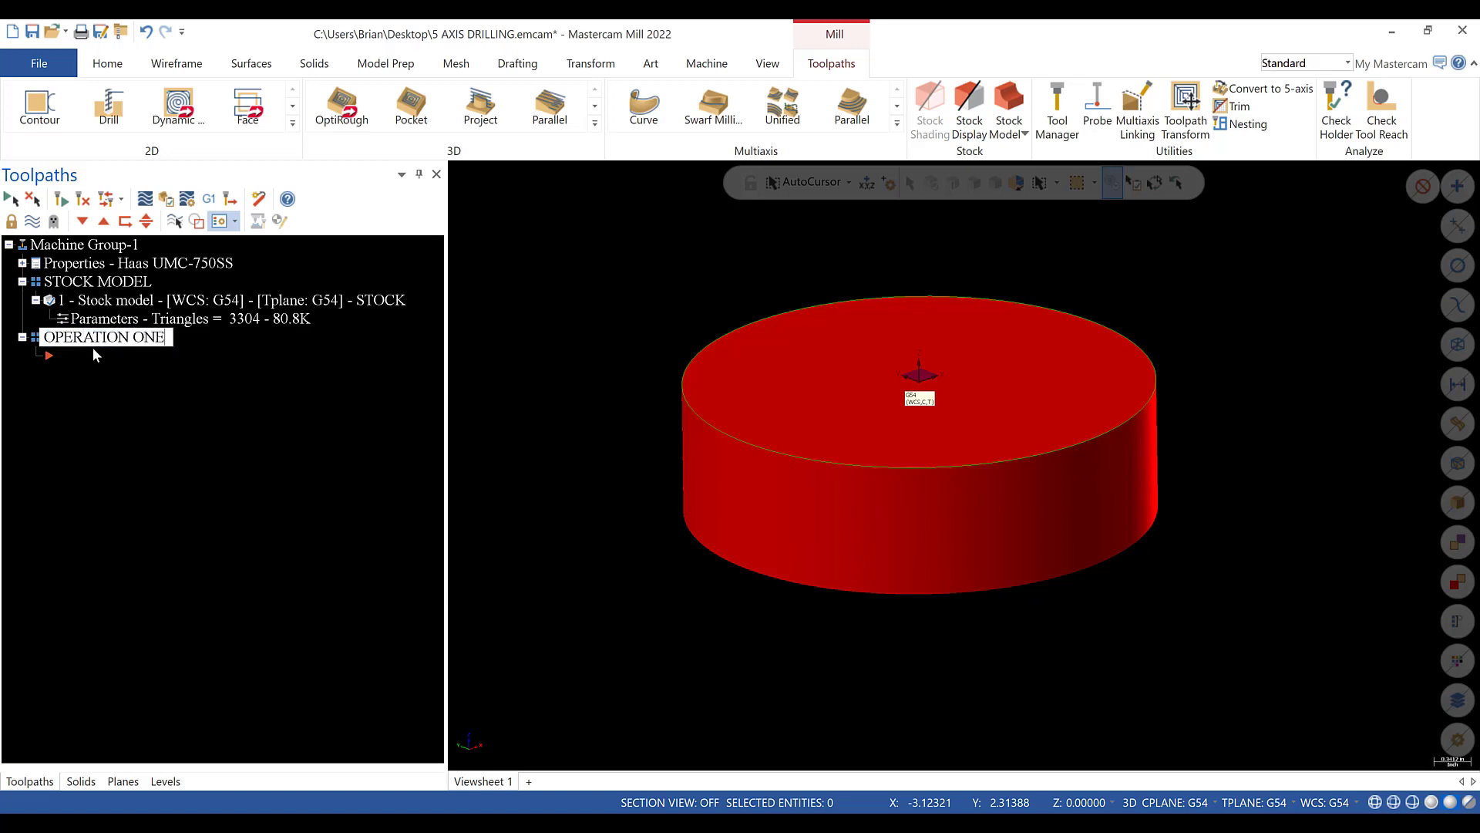
pyautogui.press('Return')
pyautogui.scroll(-1, 473, 607)
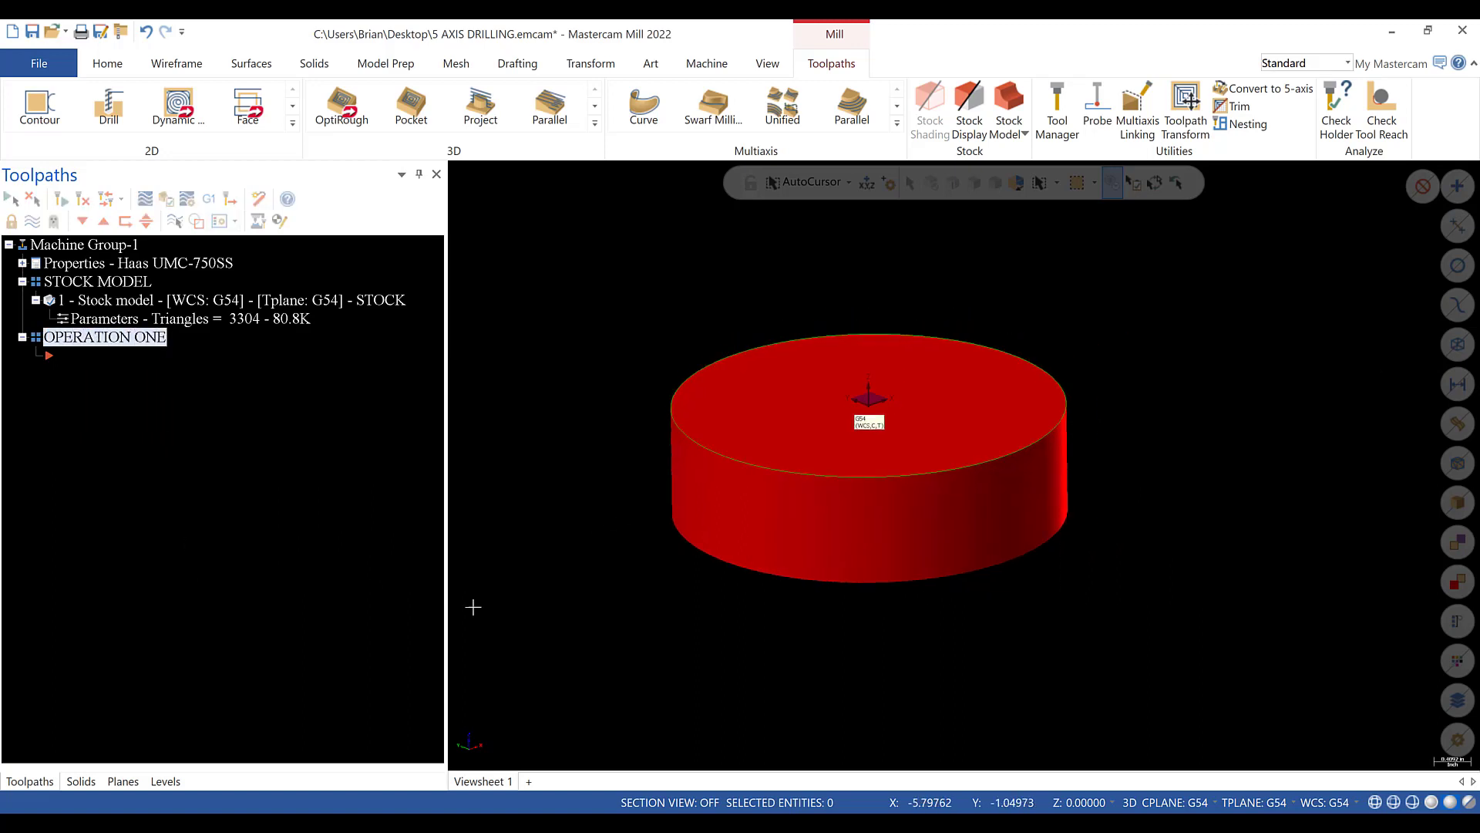
# - Show the FIXTURE, PART MODEL and PART WIREFRAME levels again
pyautogui.click(163, 782)
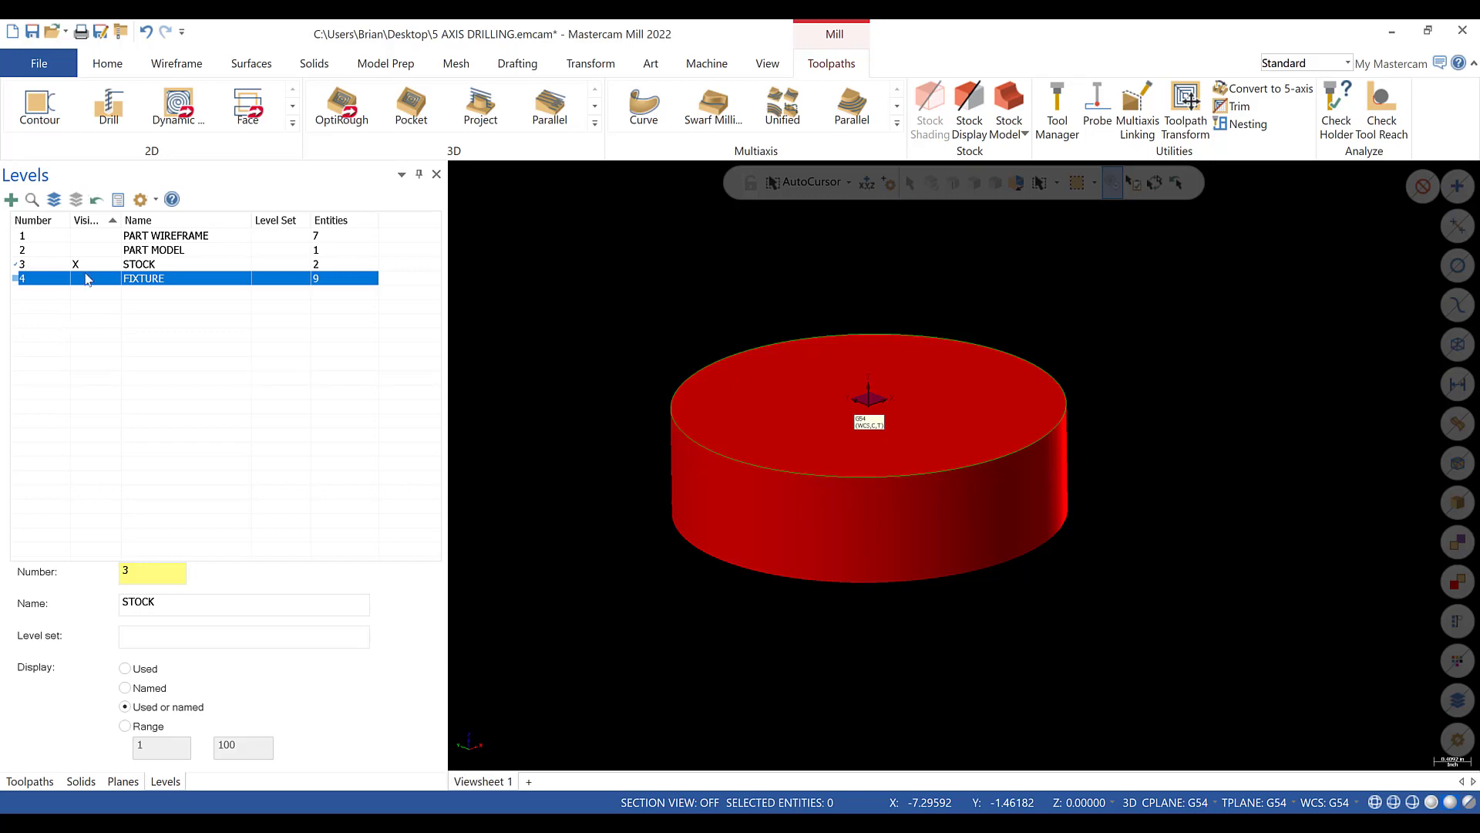
pyautogui.click(88, 279)
pyautogui.click(85, 251)
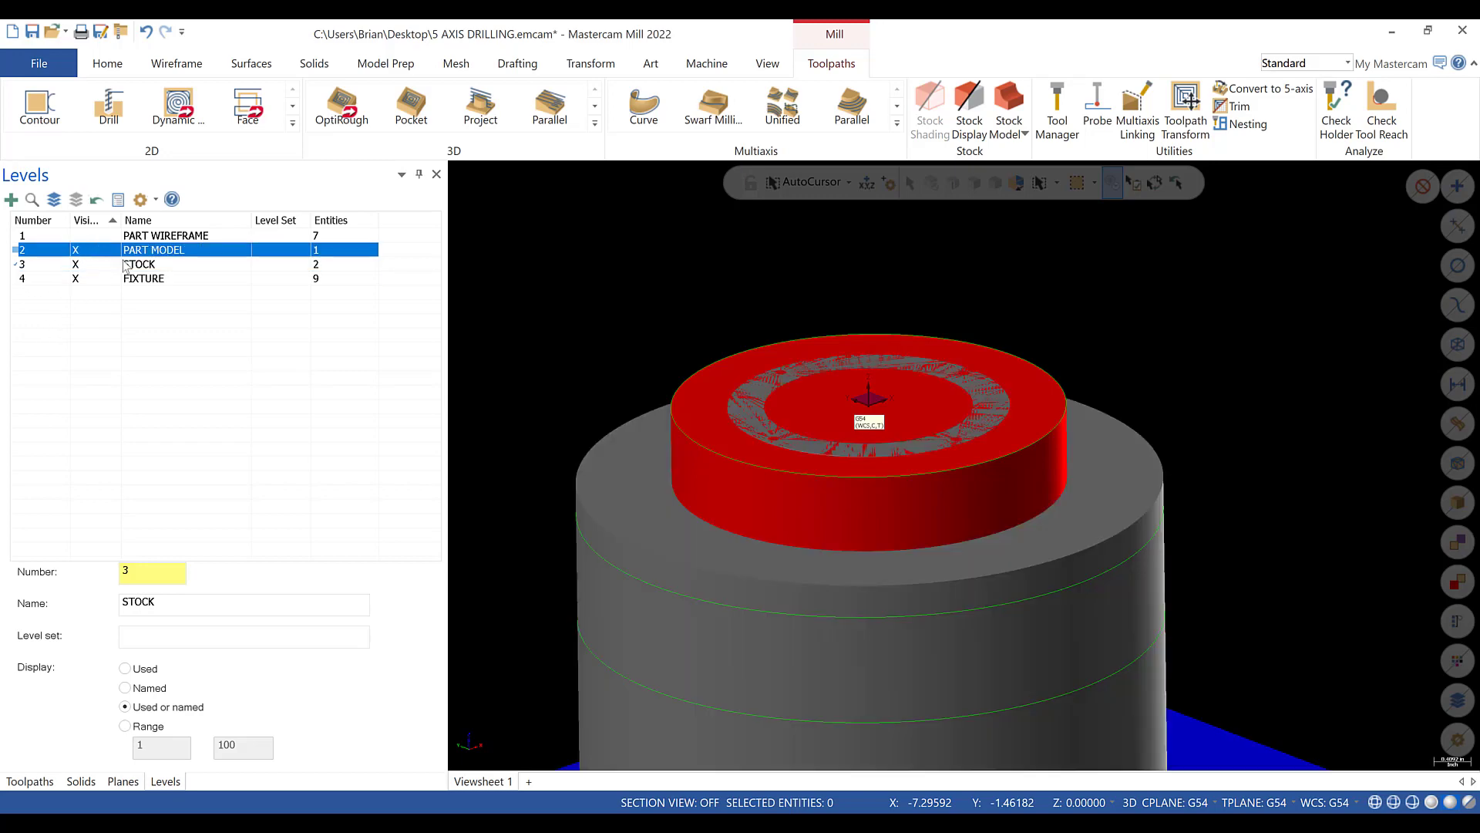
pyautogui.click(85, 235)
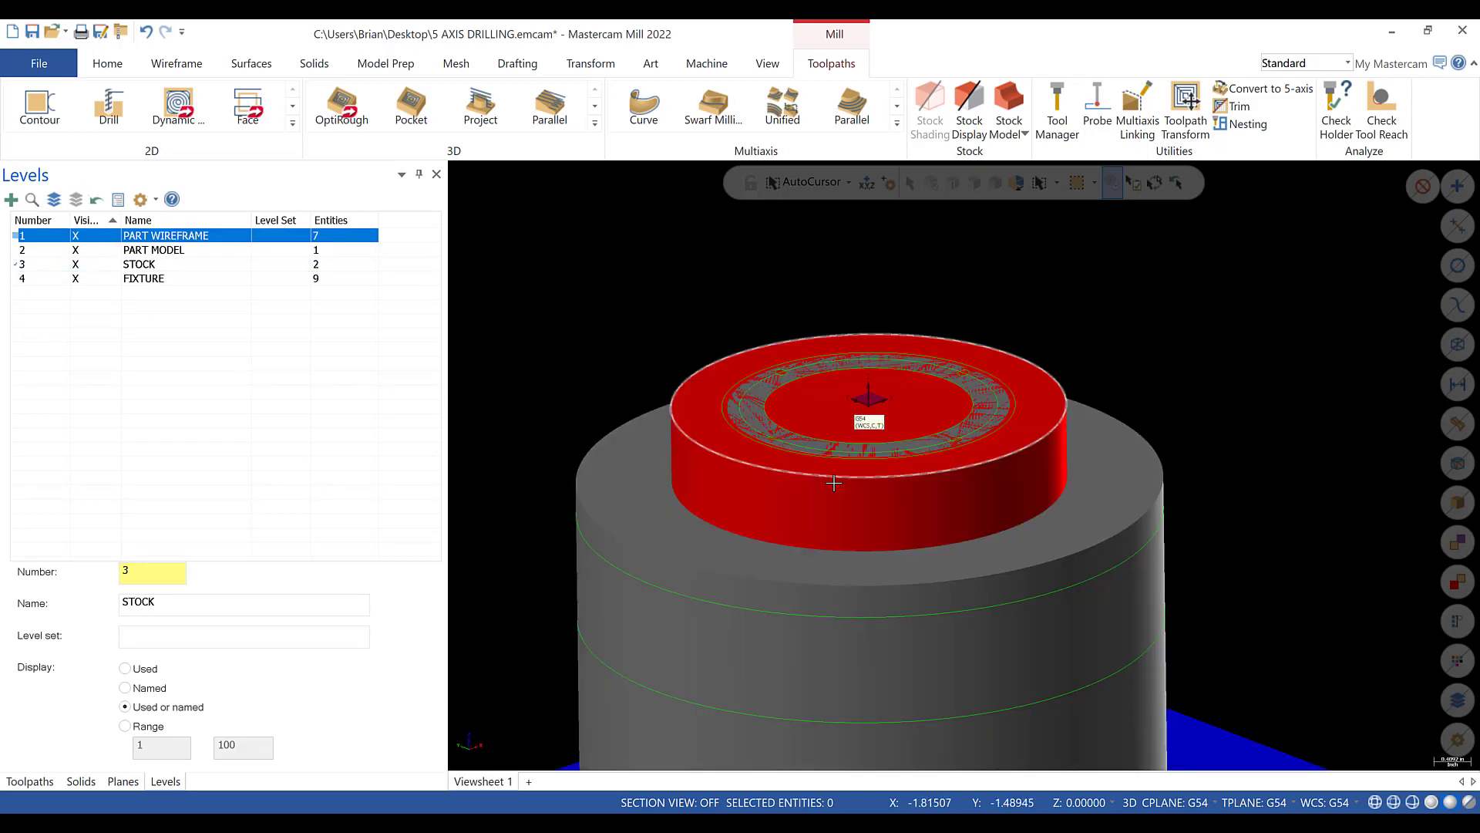
pyautogui.scroll(2, 752, 463)
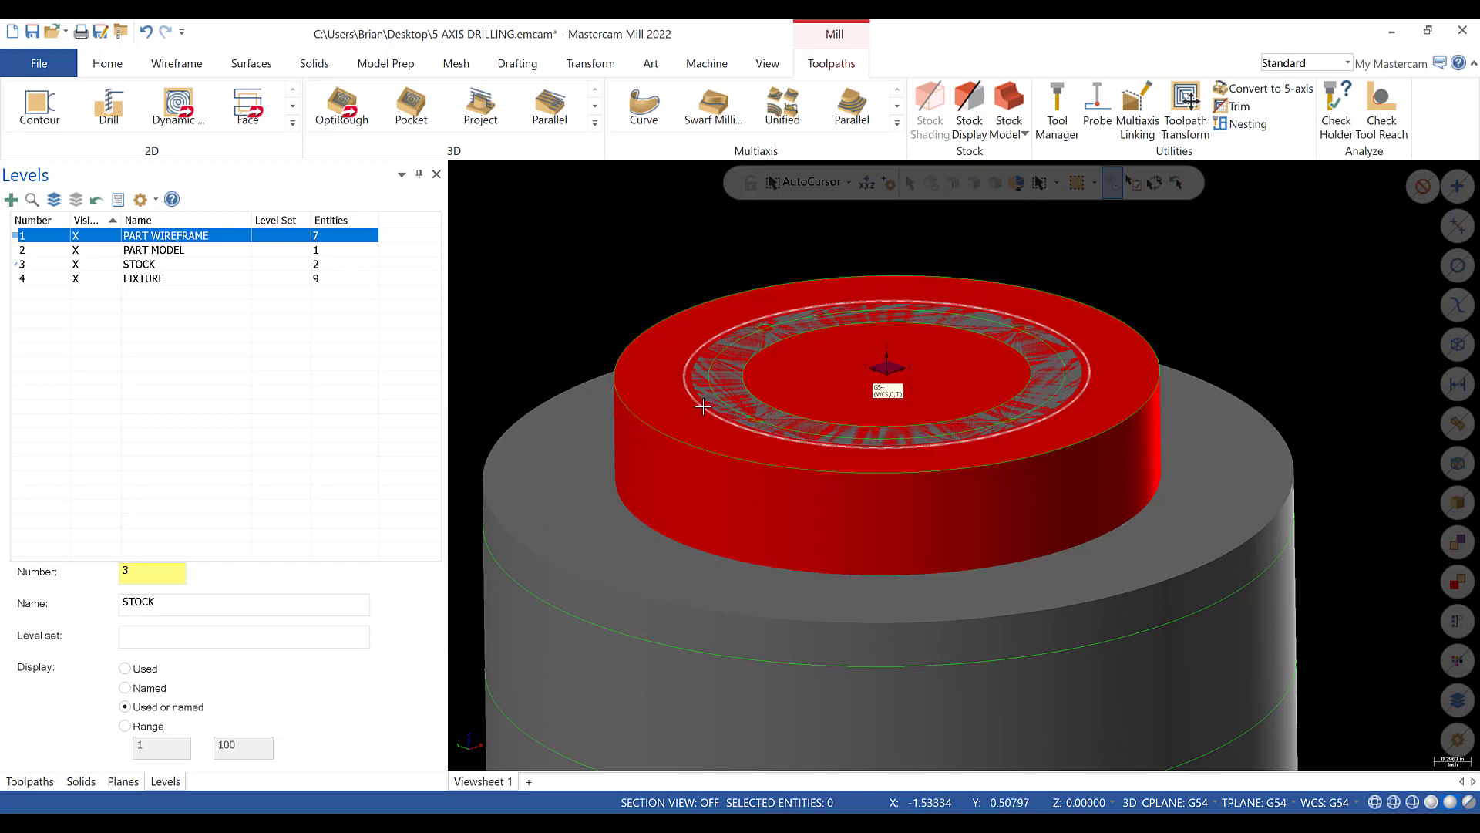
pyautogui.scroll(-1, 704, 406)
# - Start a 2D Dynamic Mill toolpath with the stock's outer top circle as the machining region and the From outside strategy
pyautogui.click(29, 781)
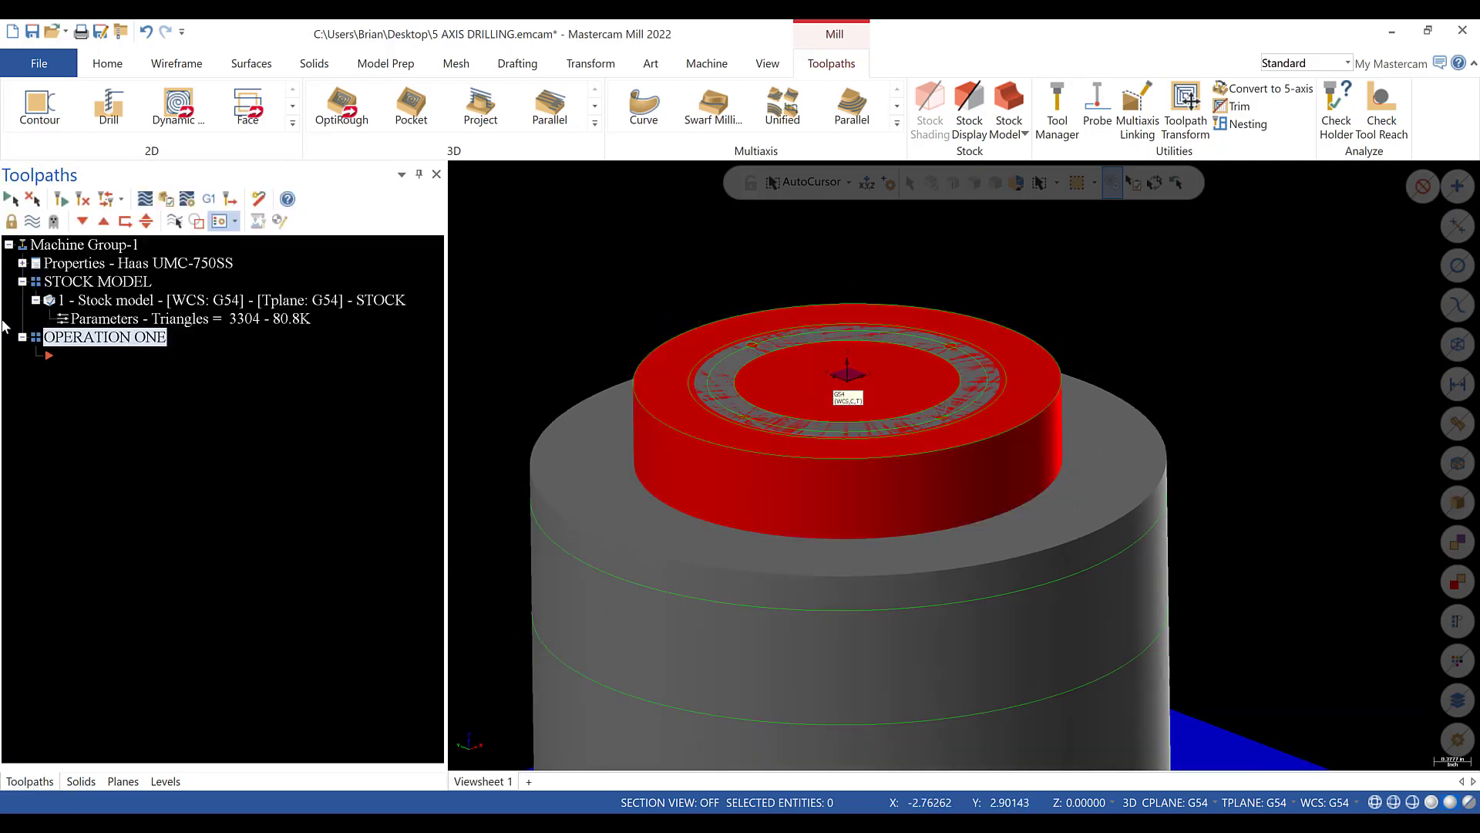
pyautogui.click(178, 104)
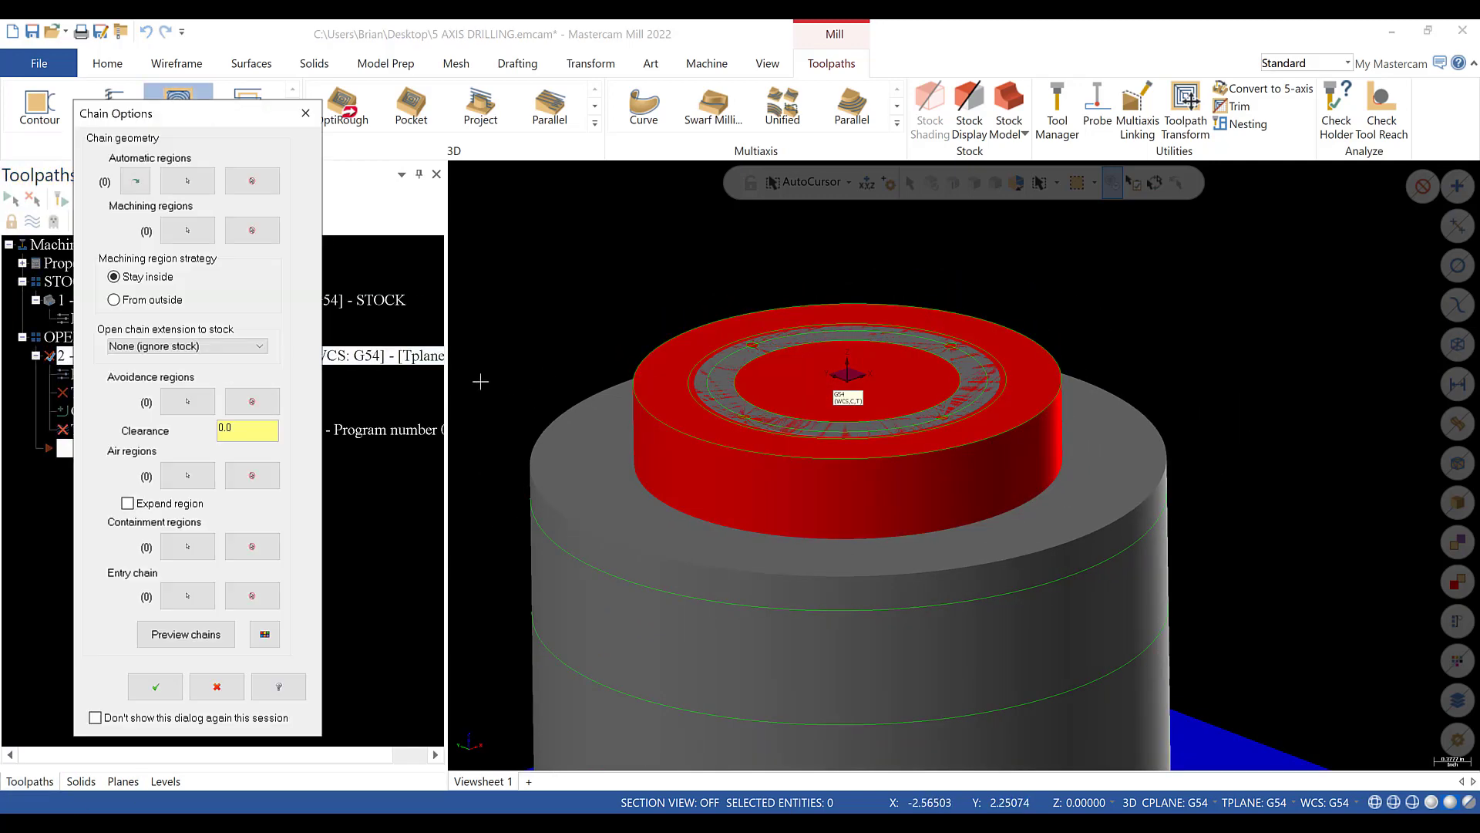
pyautogui.click(188, 229)
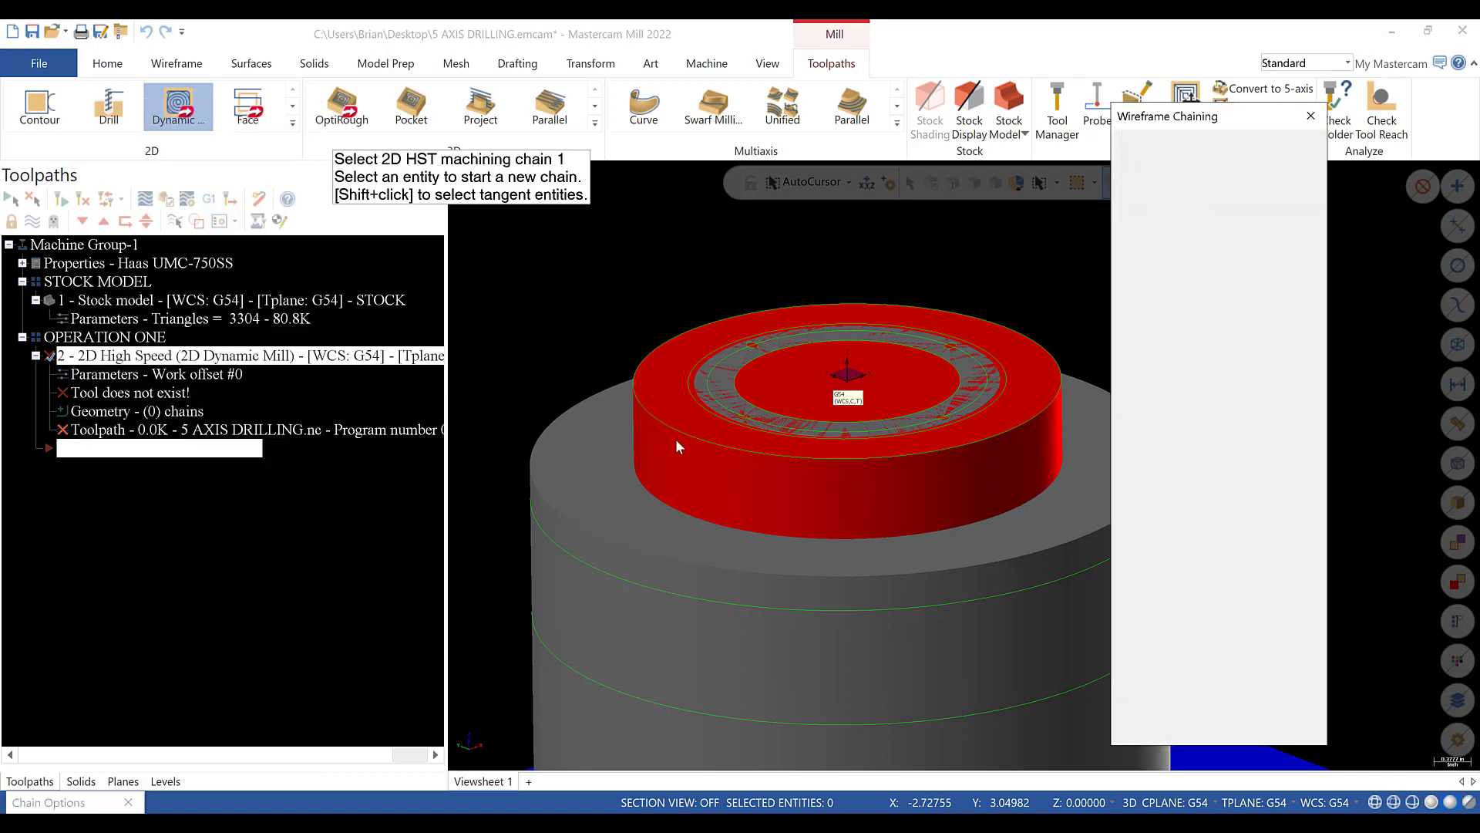
pyautogui.click(680, 431)
pyautogui.click(1158, 719)
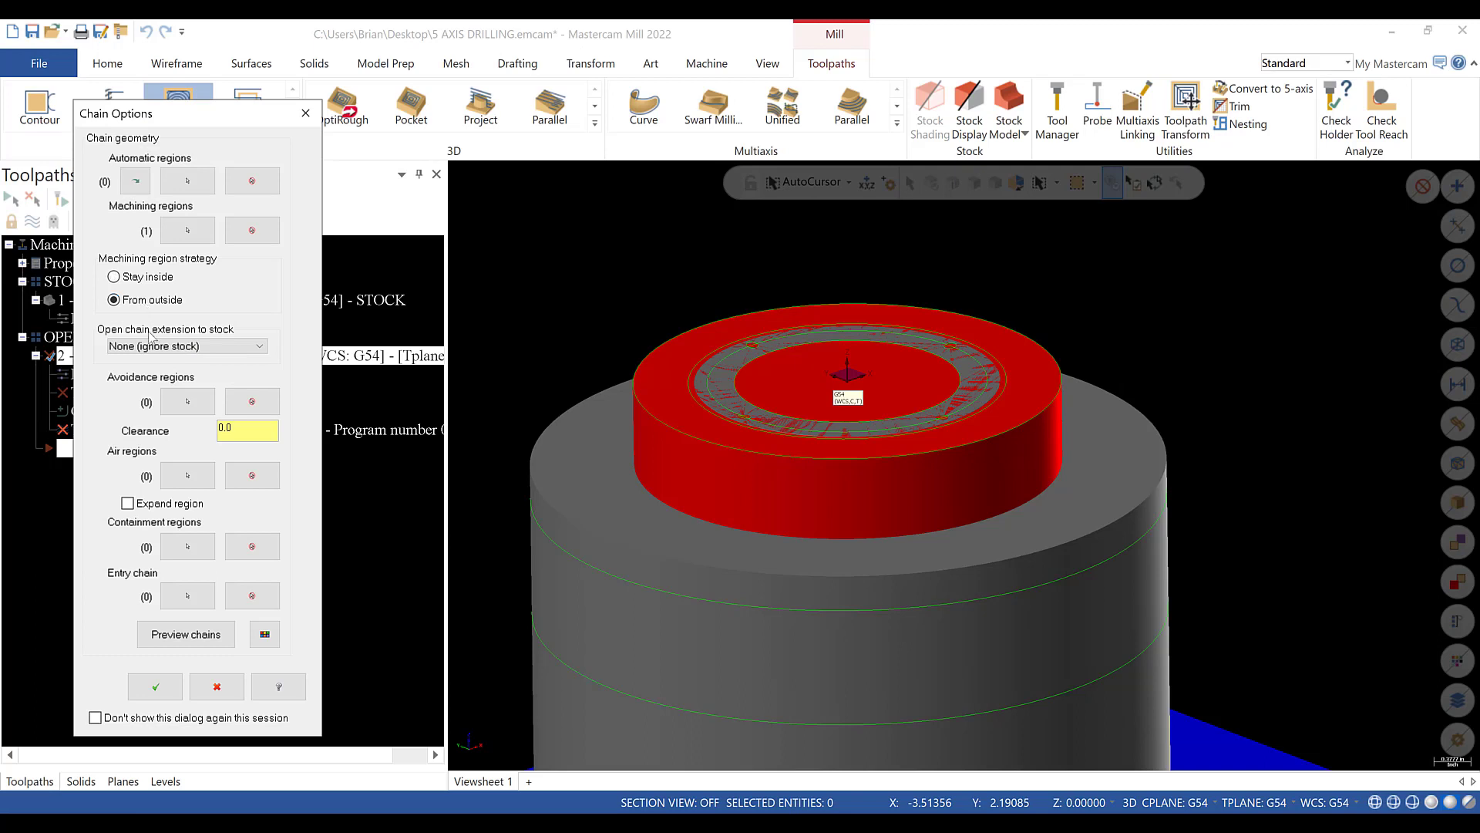
# - Chain the ring part's outer circle as the avoidance region of the Dynamic Mill toolpath
pyautogui.click(187, 401)
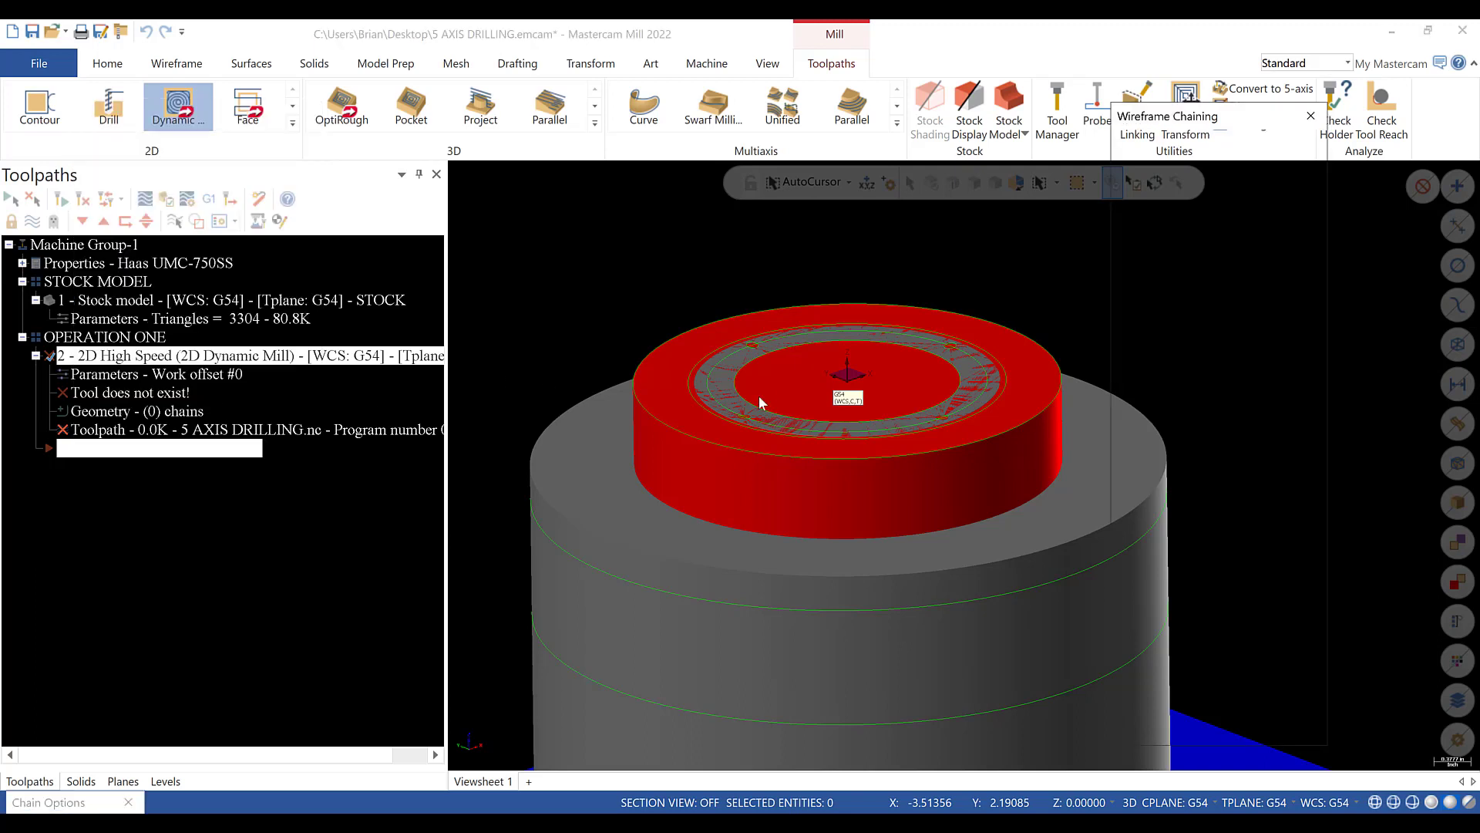
pyautogui.click(703, 412)
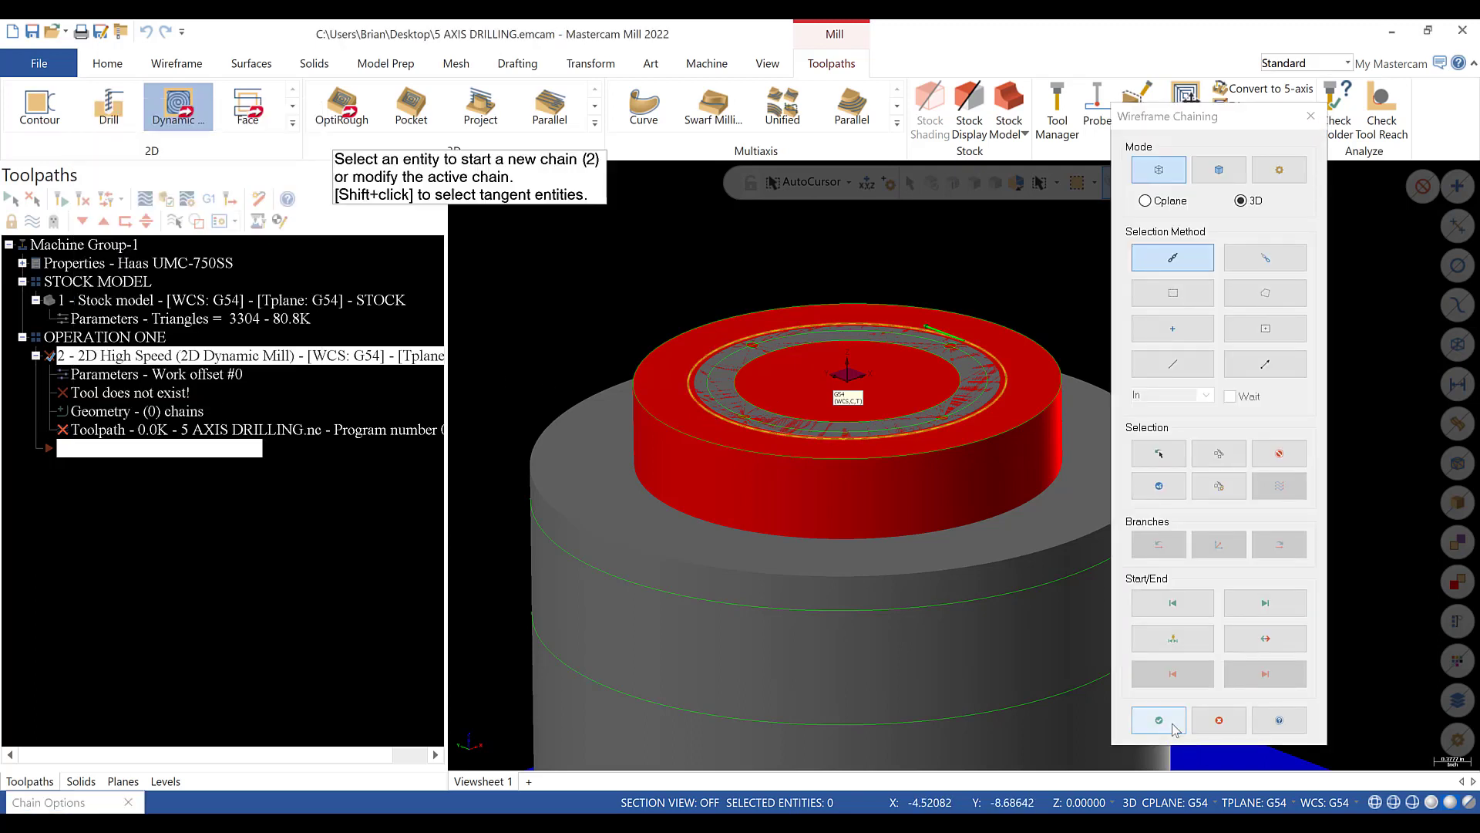
pyautogui.click(1159, 720)
# - Preview the chained machining and avoidance regions and examine them closely from above
pyautogui.click(186, 634)
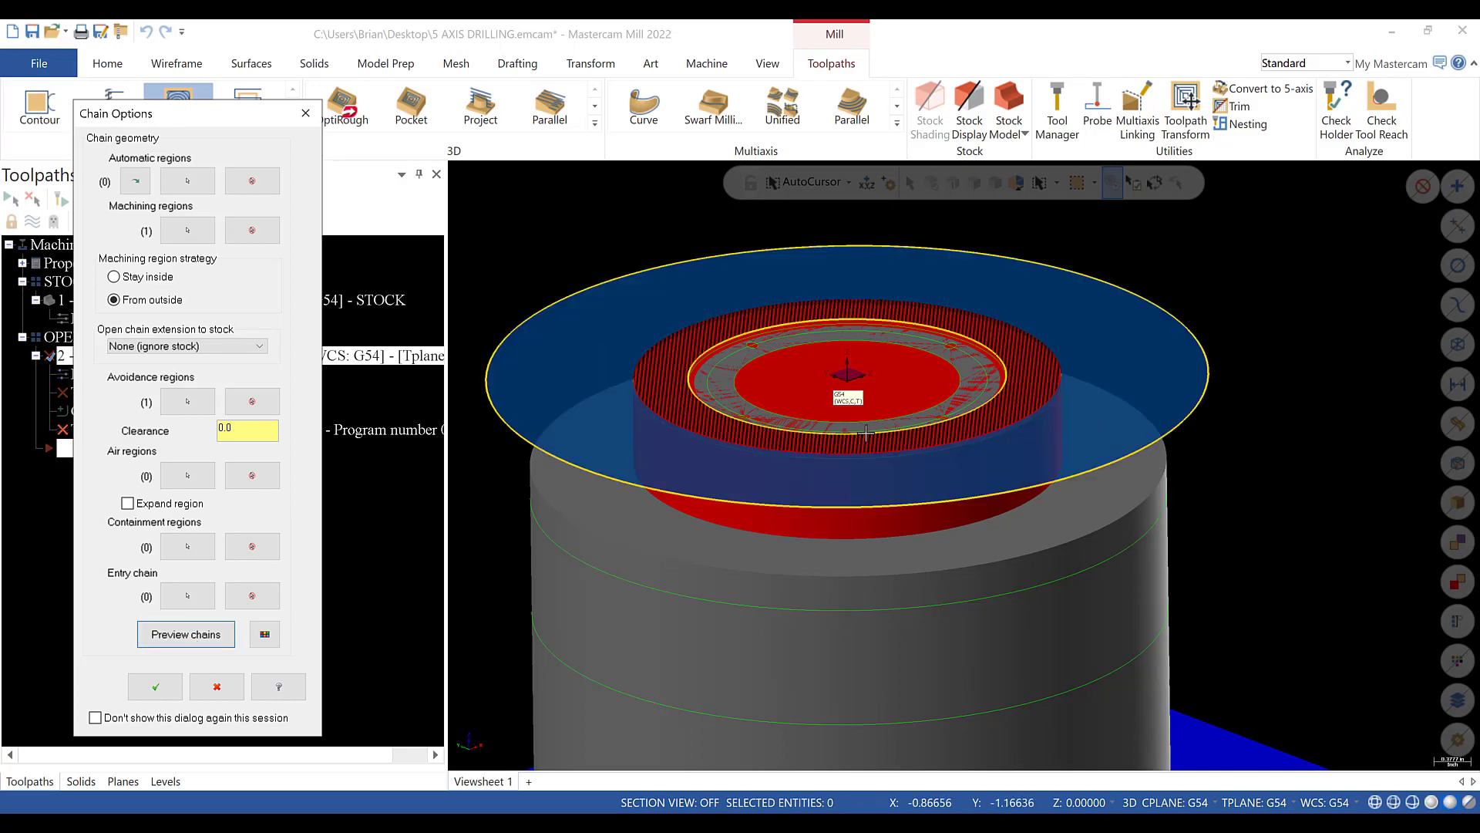
pyautogui.moveTo(866, 434)
pyautogui.mouseDown(button='middle')
pyautogui.moveTo(866, 567)
pyautogui.moveTo(849, 537)
pyautogui.mouseUp(button='middle')
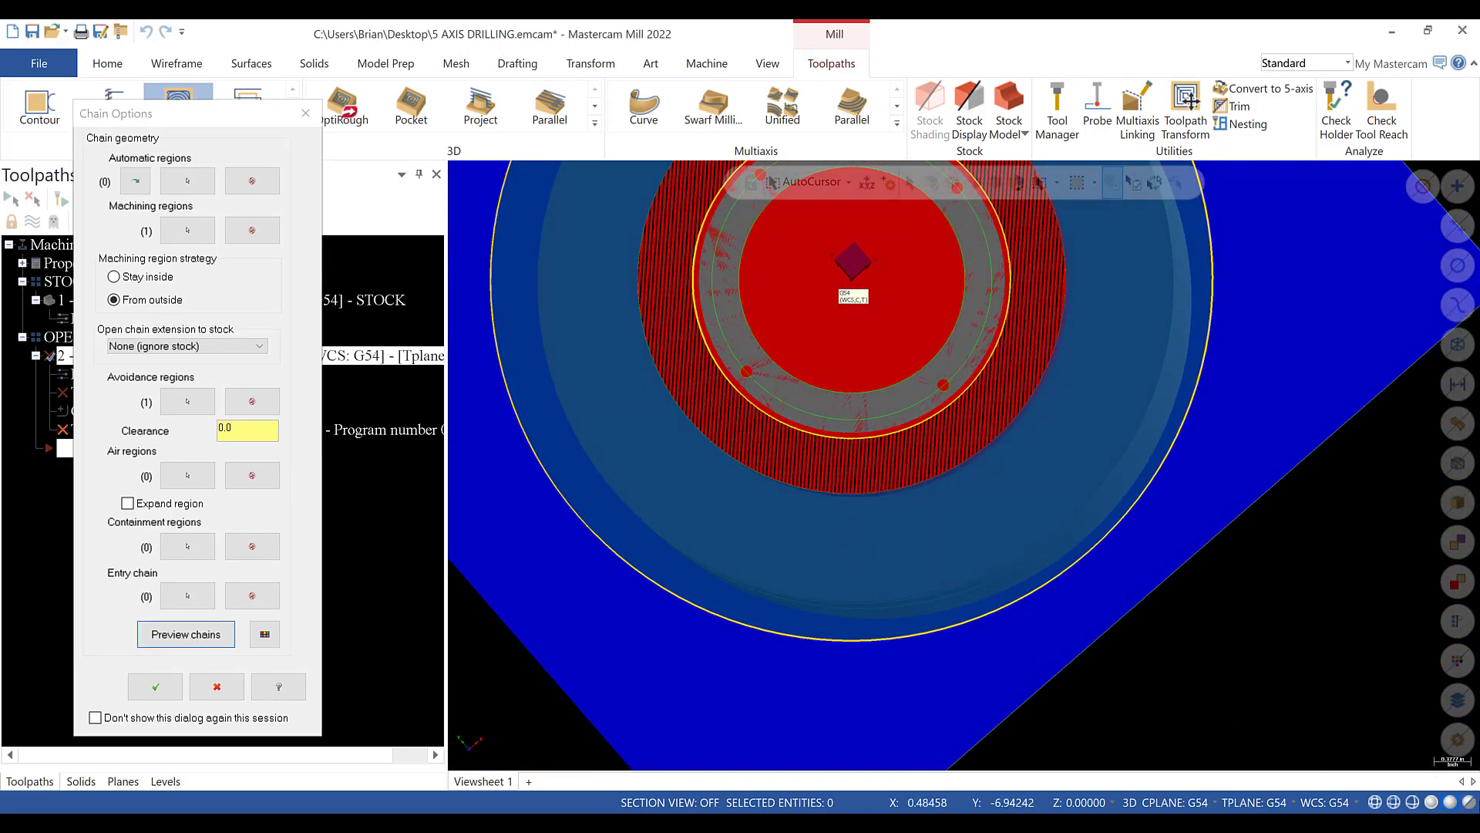
pyautogui.scroll(3, 667, 313)
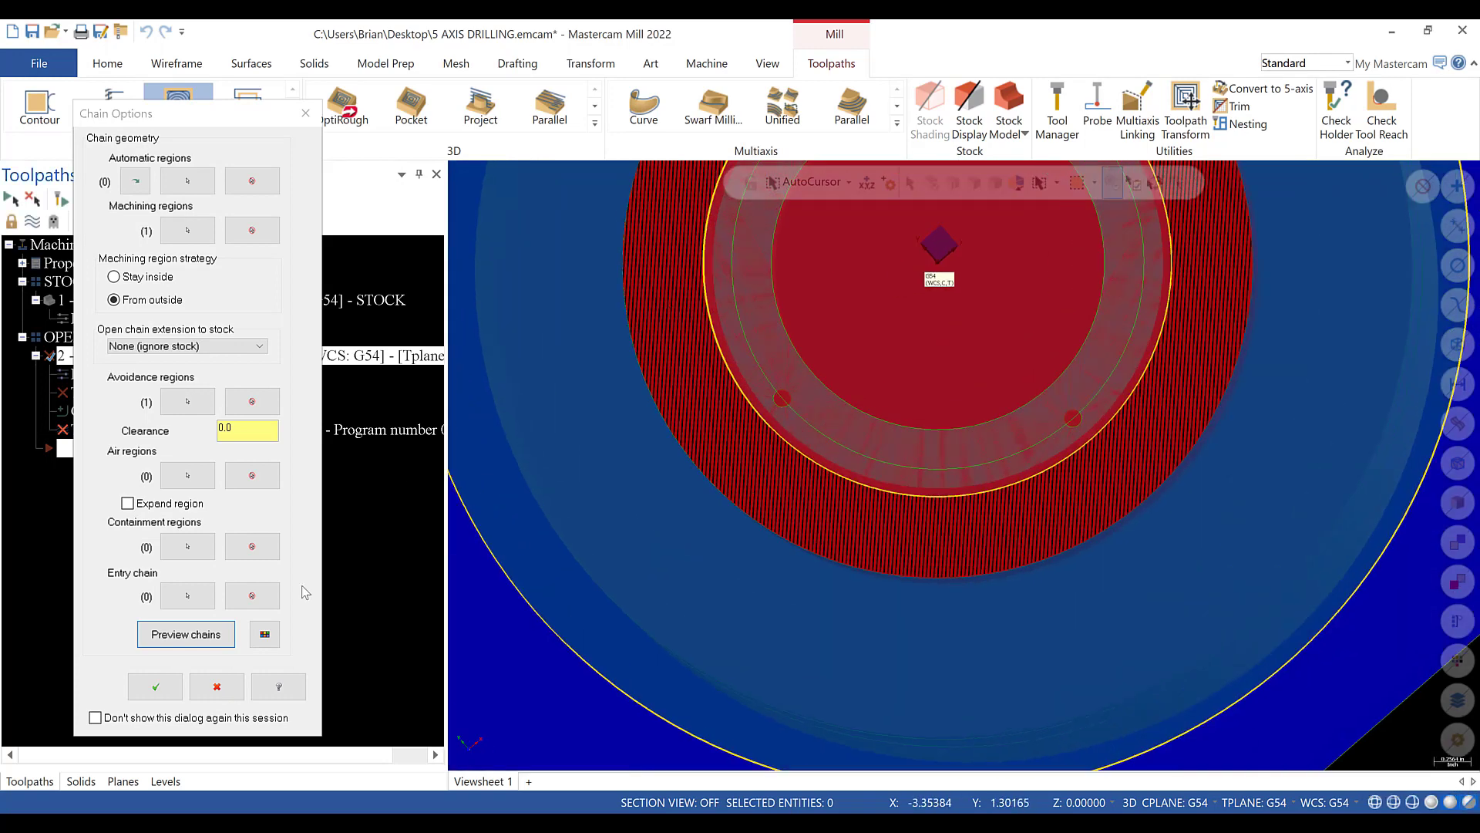
pyautogui.click(166, 781)
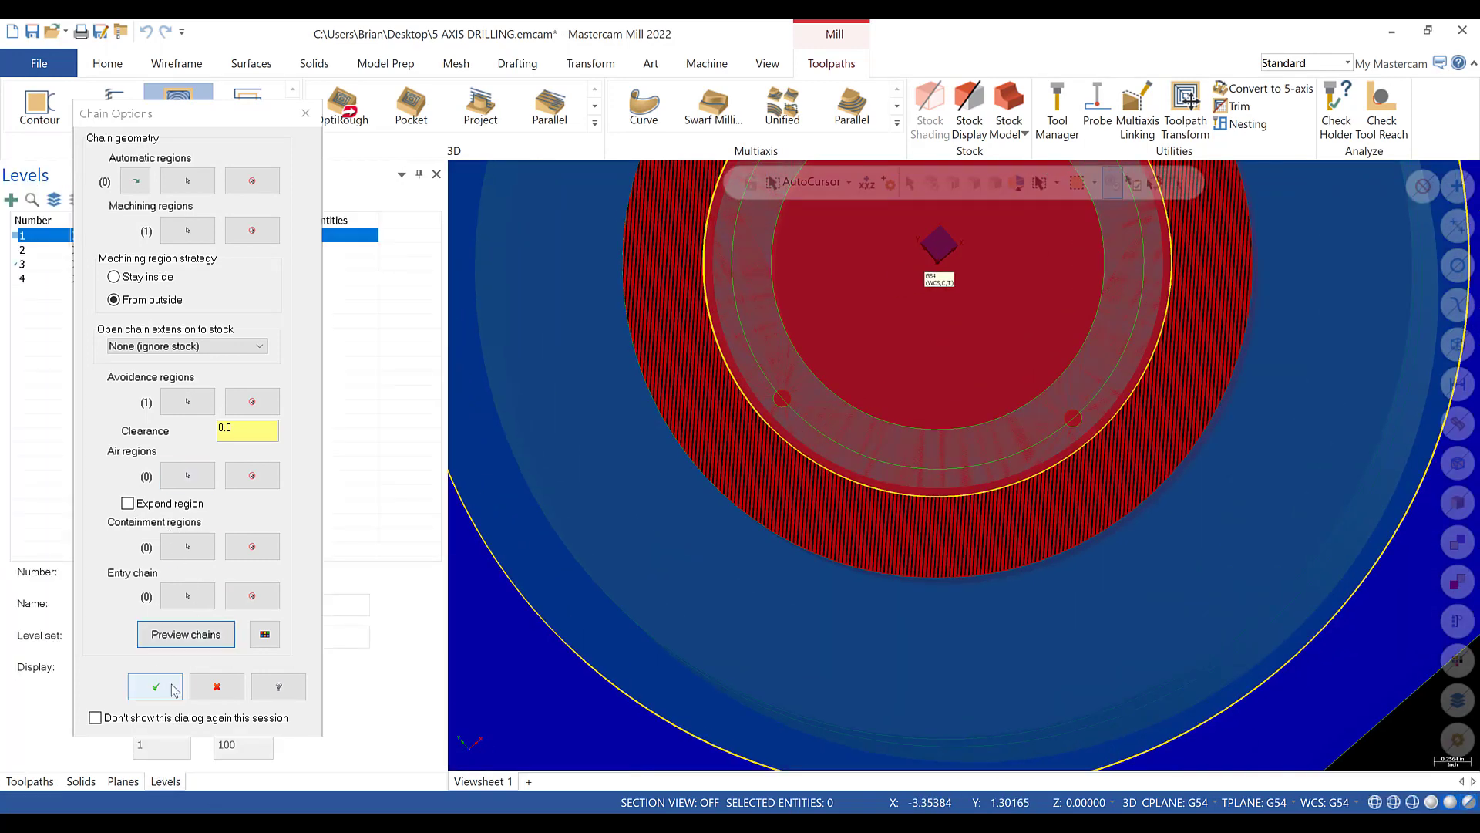
pyautogui.click(27, 516)
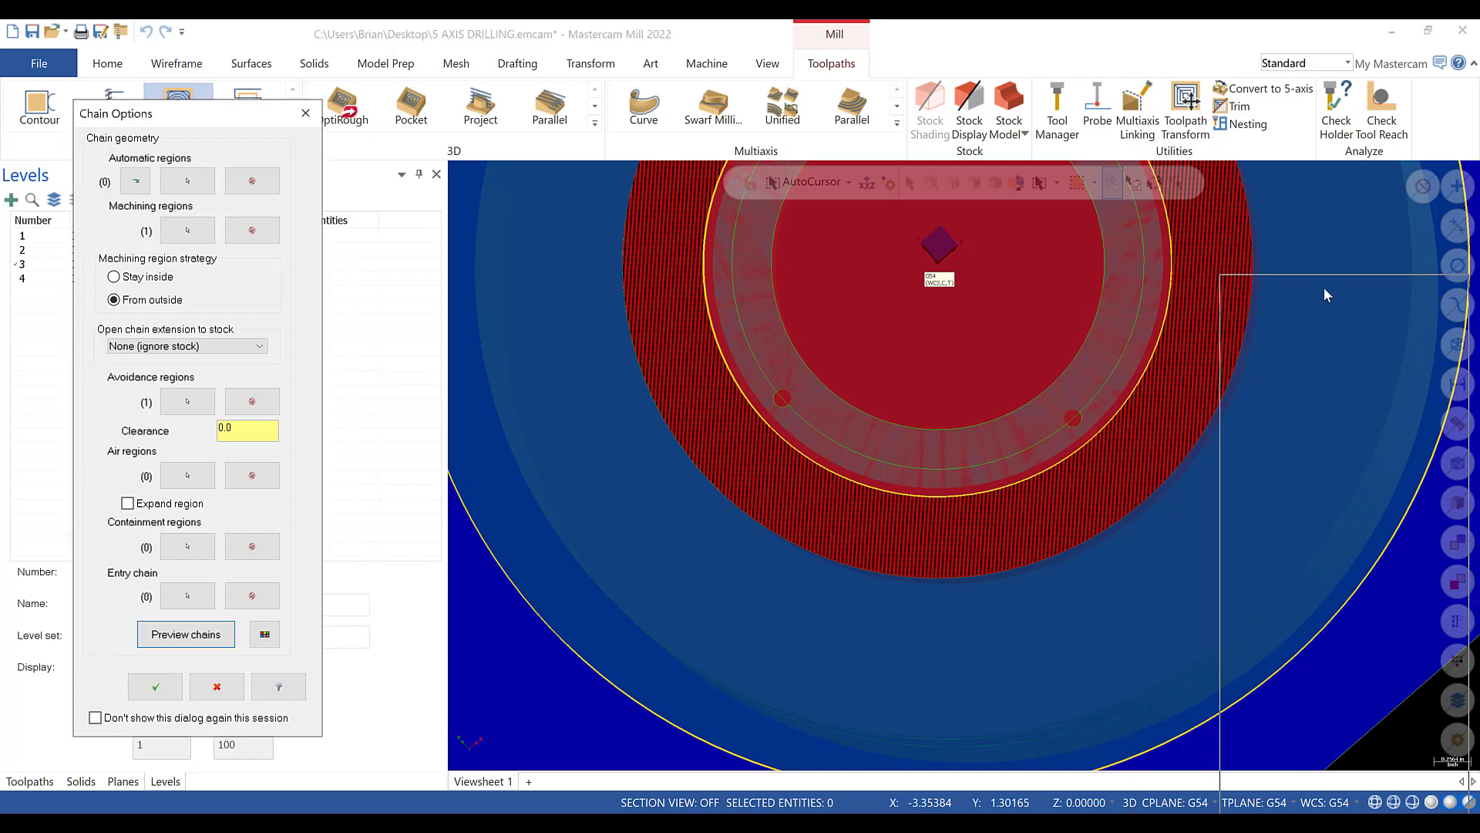
# - Make PART MODEL the main level and hide the STOCK level to expose the ring inside the previewed regions
pyautogui.click(72, 263)
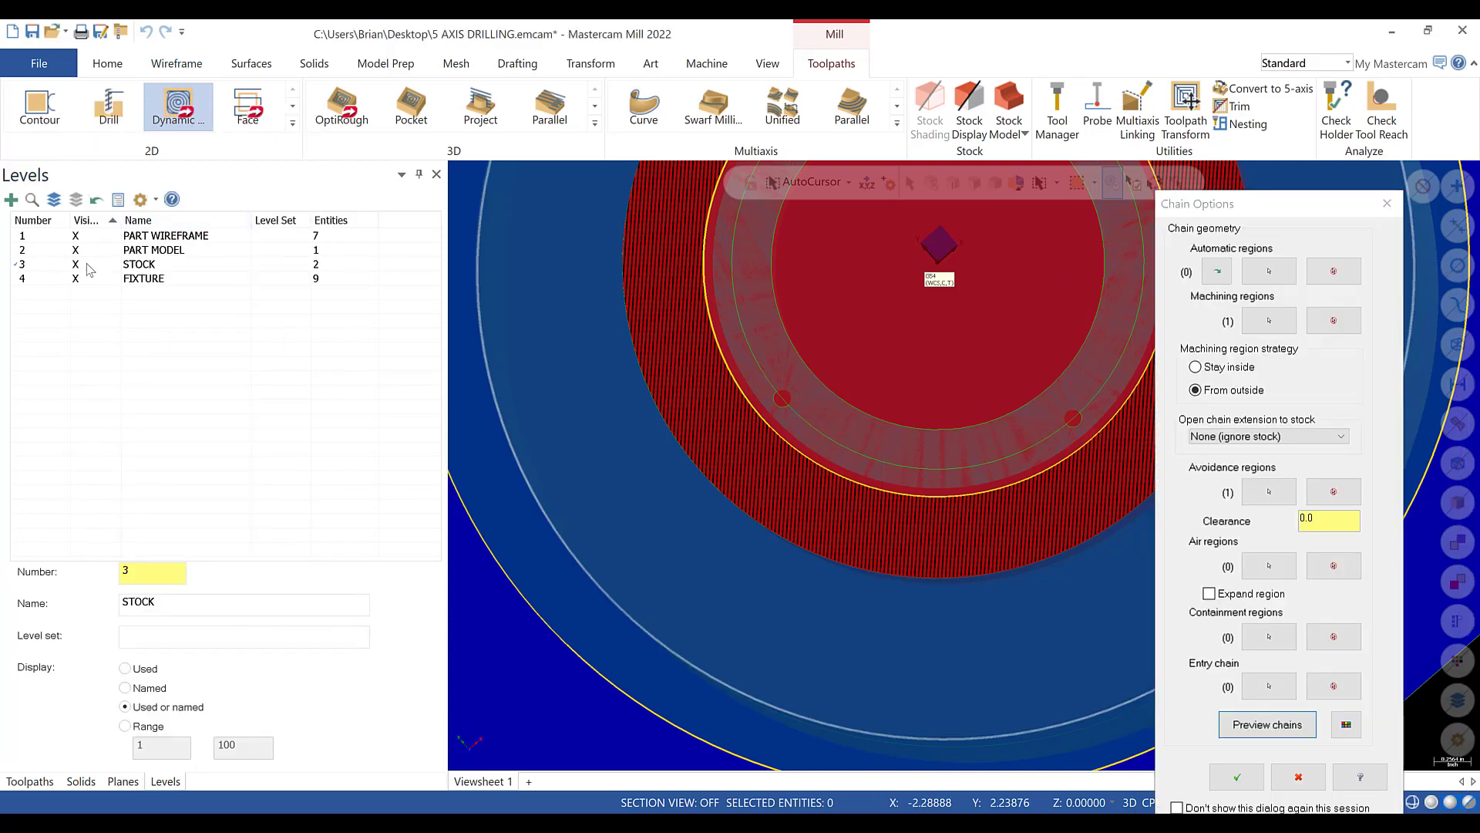
pyautogui.click(43, 251)
pyautogui.click(90, 263)
pyautogui.scroll(5, 797, 377)
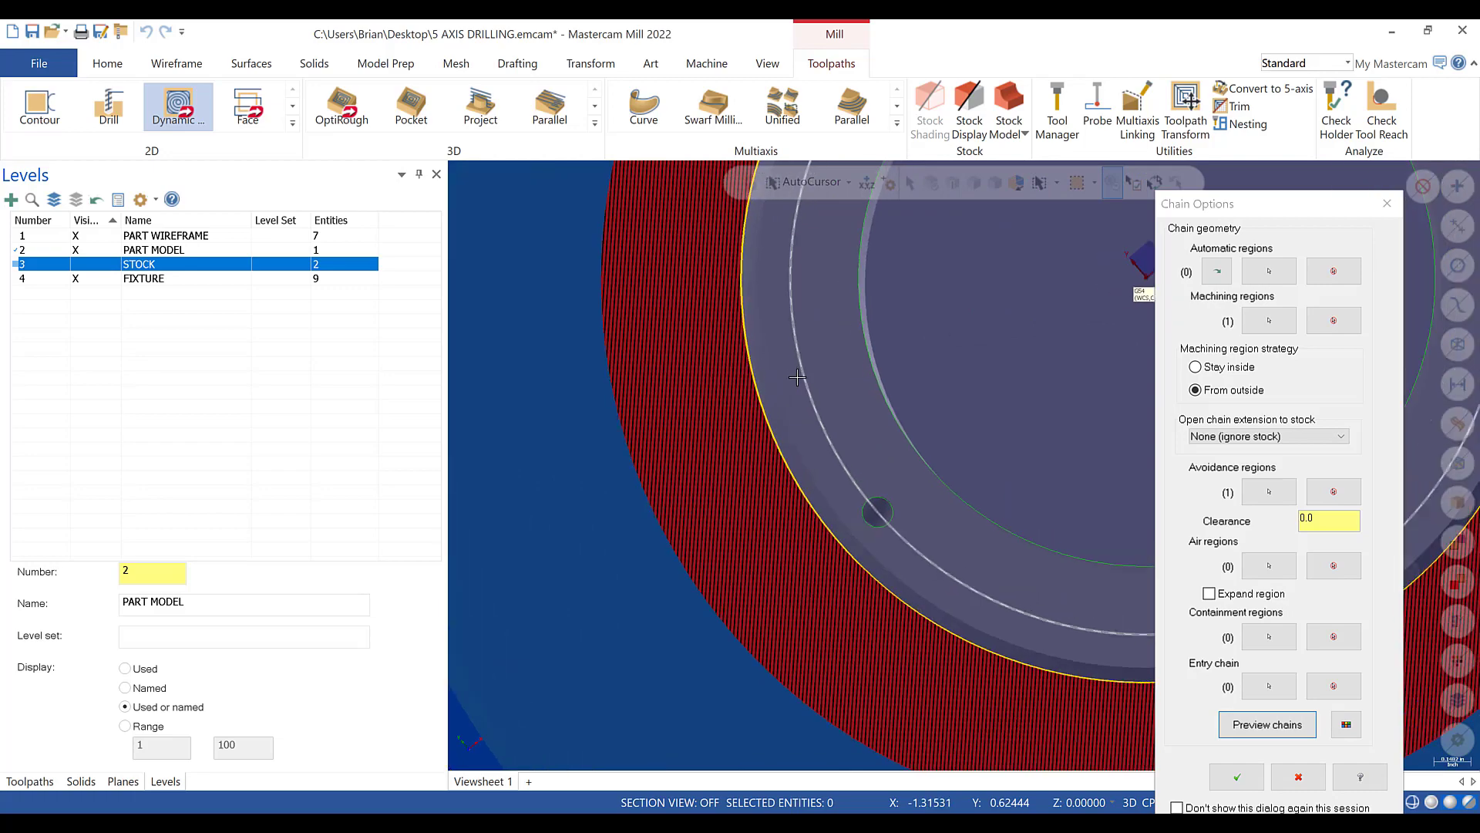
pyautogui.scroll(3, 798, 376)
pyautogui.moveTo(797, 376); pyautogui.dragTo(780, 463, button='middle')
pyautogui.scroll(-5, 849, 453)
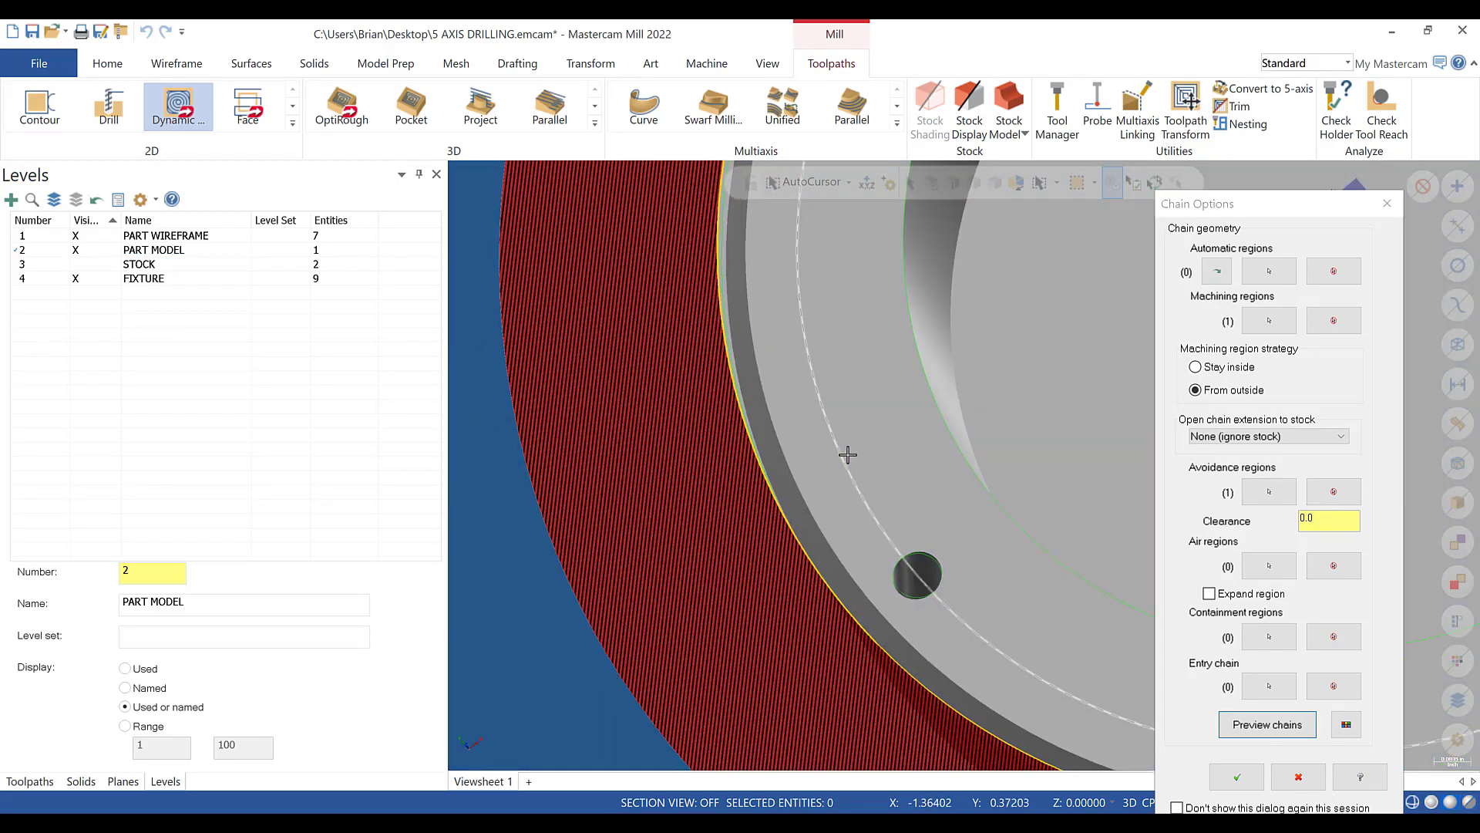
# - Check the previewed regions around the ring from the top view and accept the chains for the Dynamic Mill toolpath
pyautogui.rightClick(677, 378)
pyautogui.click(721, 474)
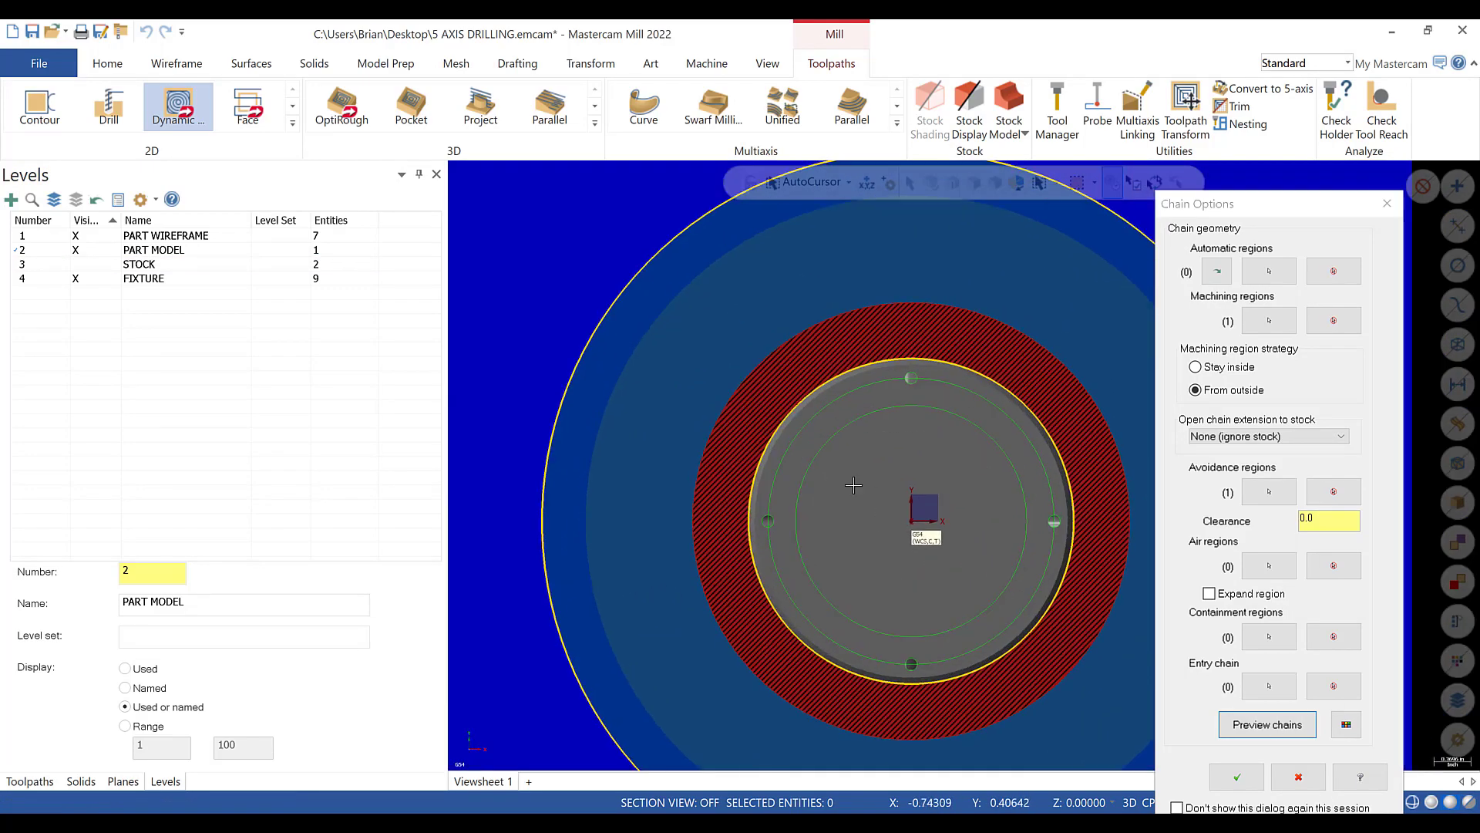
pyautogui.scroll(6, 960, 572)
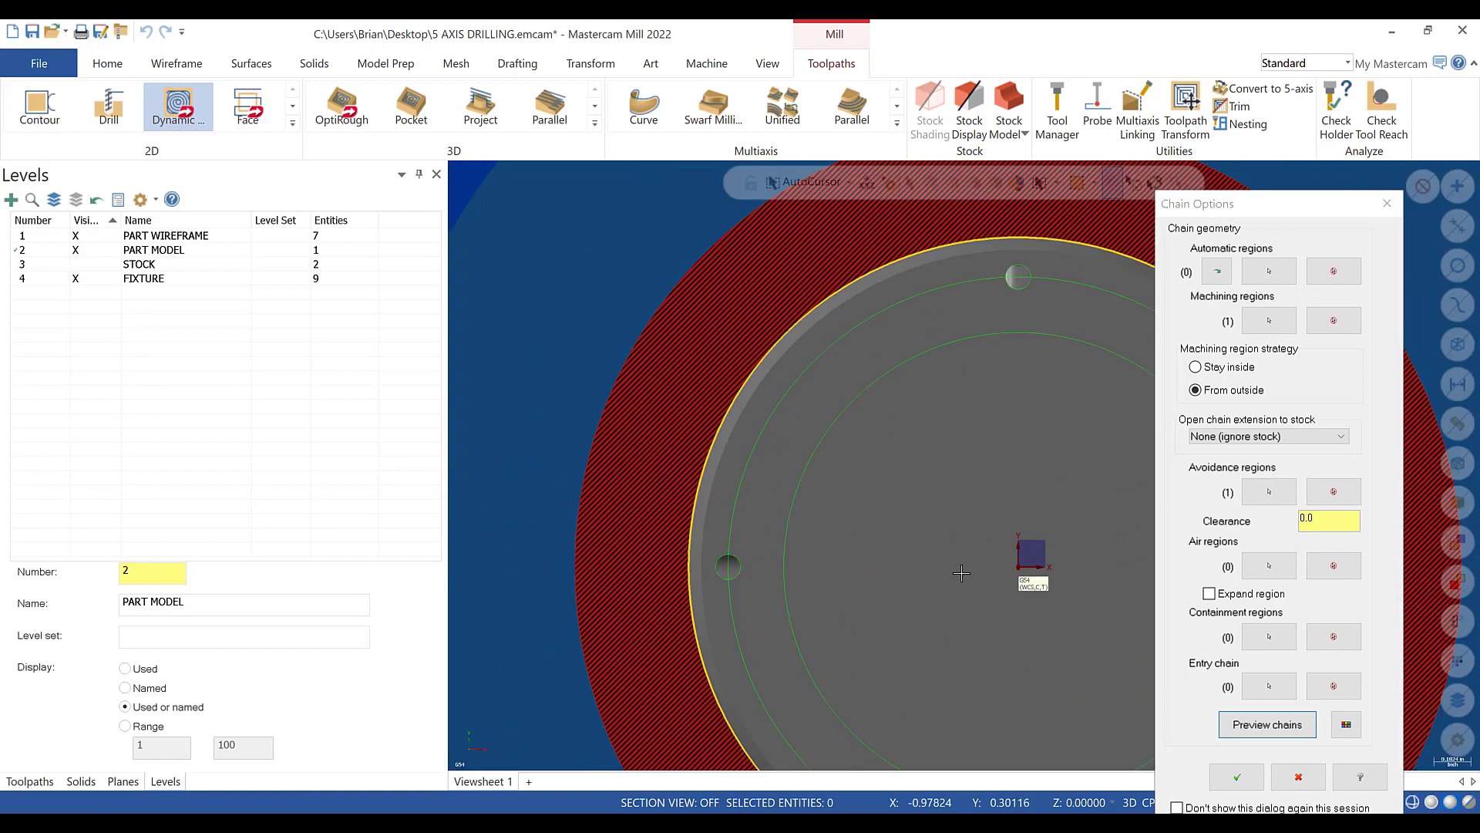
pyautogui.click(1238, 777)
# - Filter the tool library to a diameter of 0.5 and select the 1/2 flat endmill for the toolpath
pyautogui.click(347, 134)
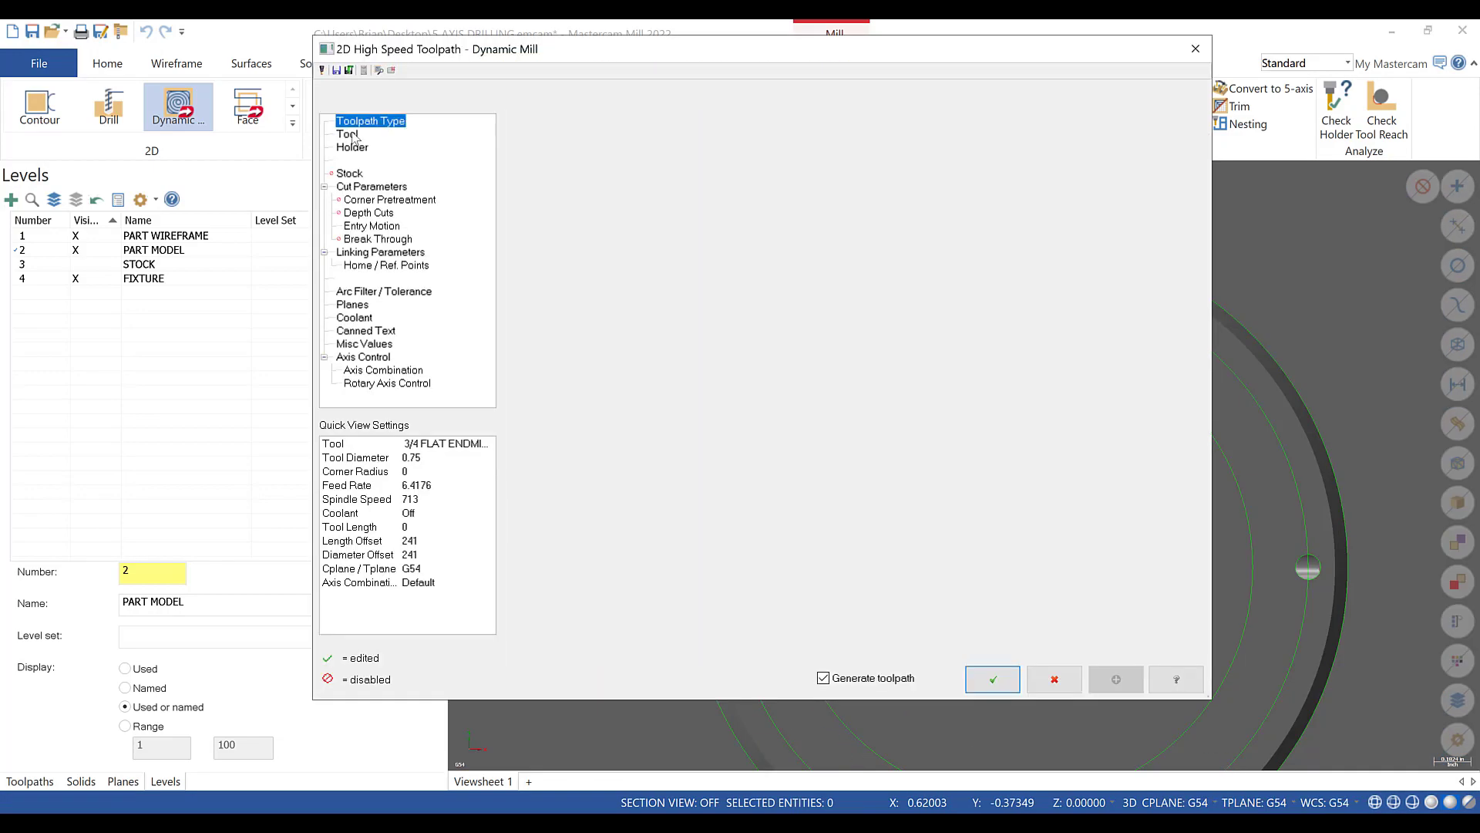
pyautogui.click(576, 436)
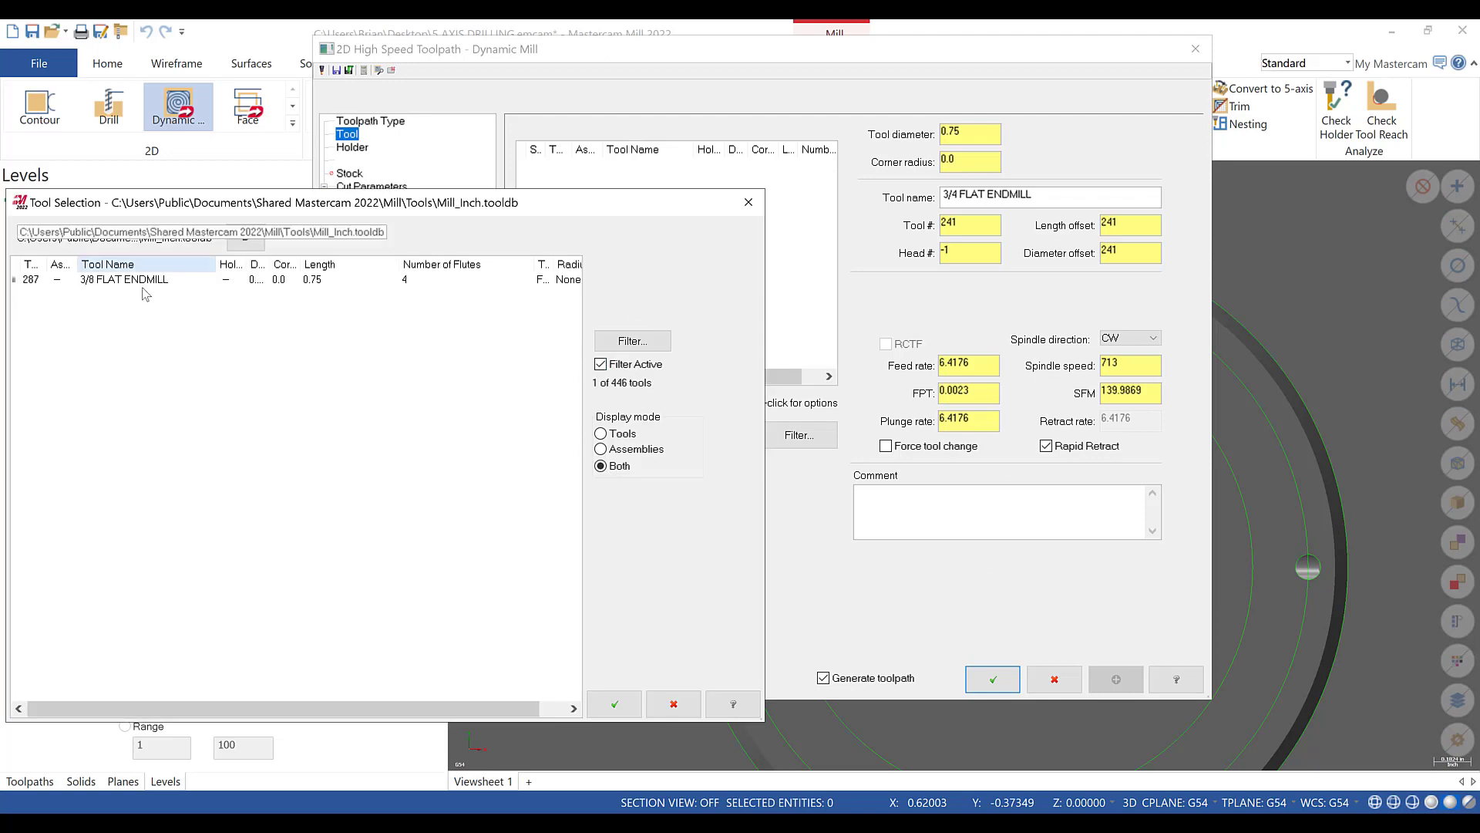
pyautogui.click(605, 344)
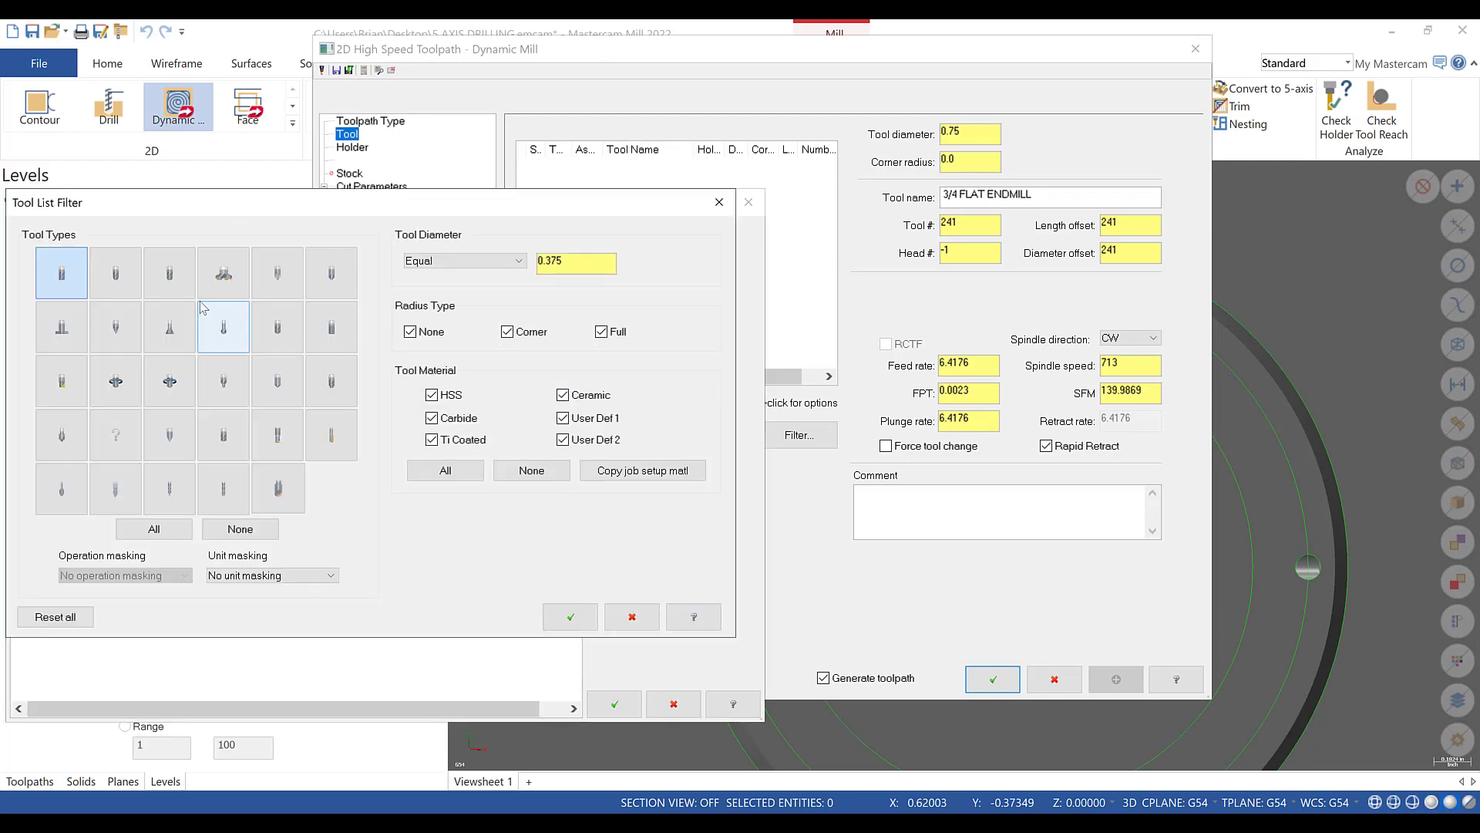
pyautogui.doubleClick(550, 262)
pyautogui.write('0.5')
pyautogui.click(571, 616)
pyautogui.click(341, 281)
pyautogui.click(634, 702)
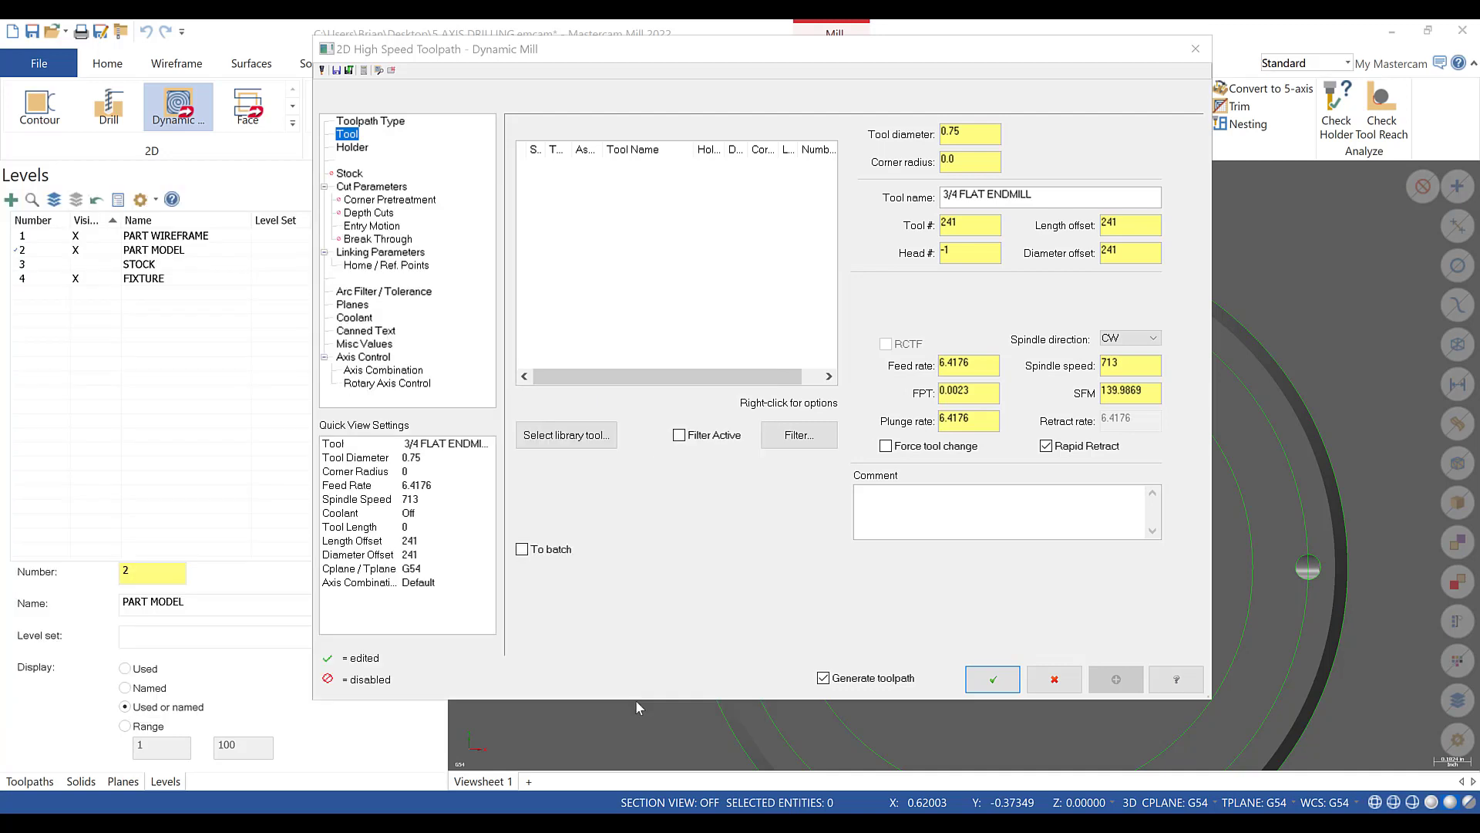
# - Set the 1/2 flat endmill's tool number to 1 and its tool material to Carbide
pyautogui.write('1')
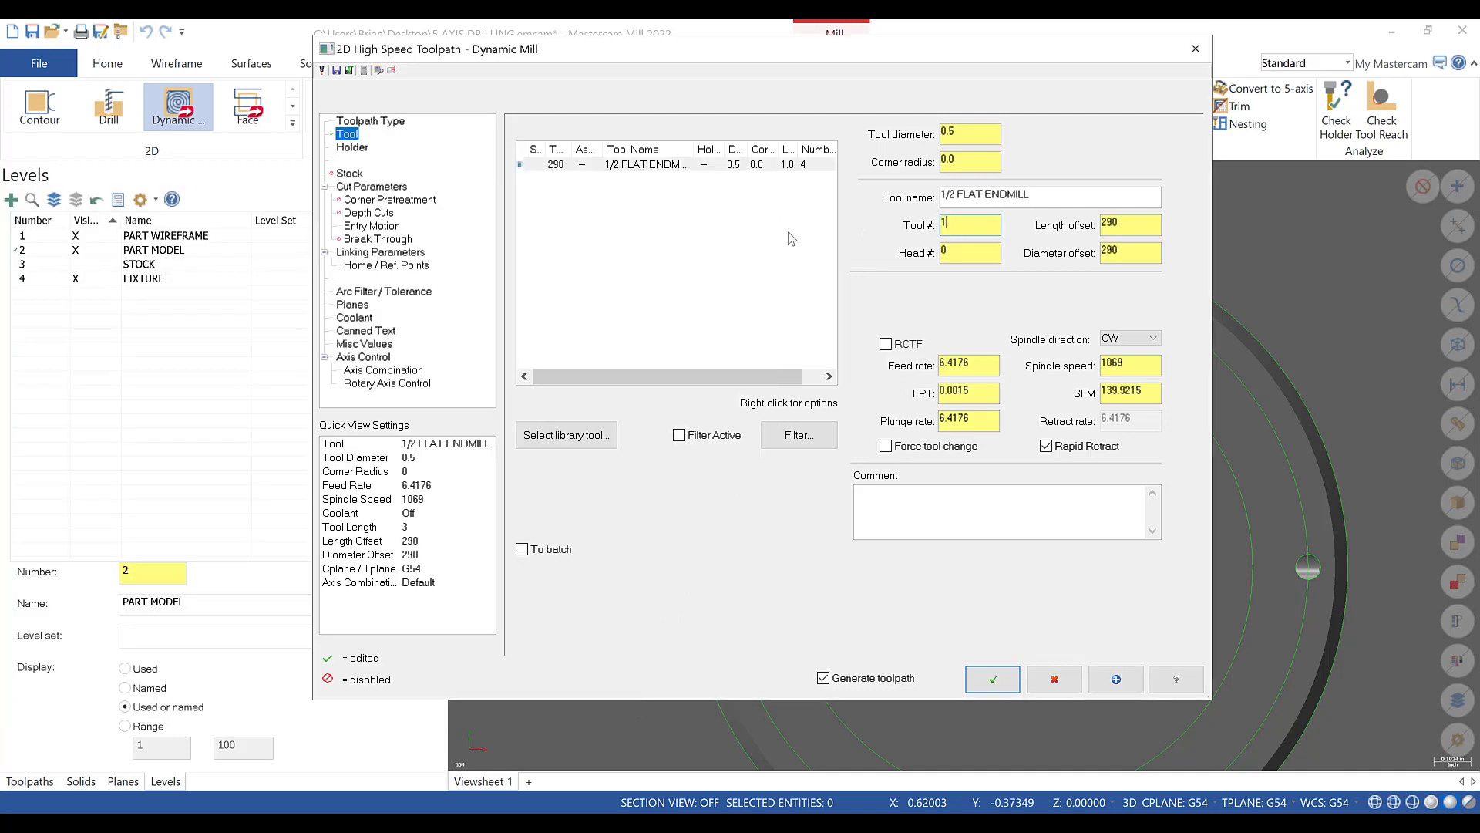
pyautogui.press('Return')
pyautogui.doubleClick(630, 164)
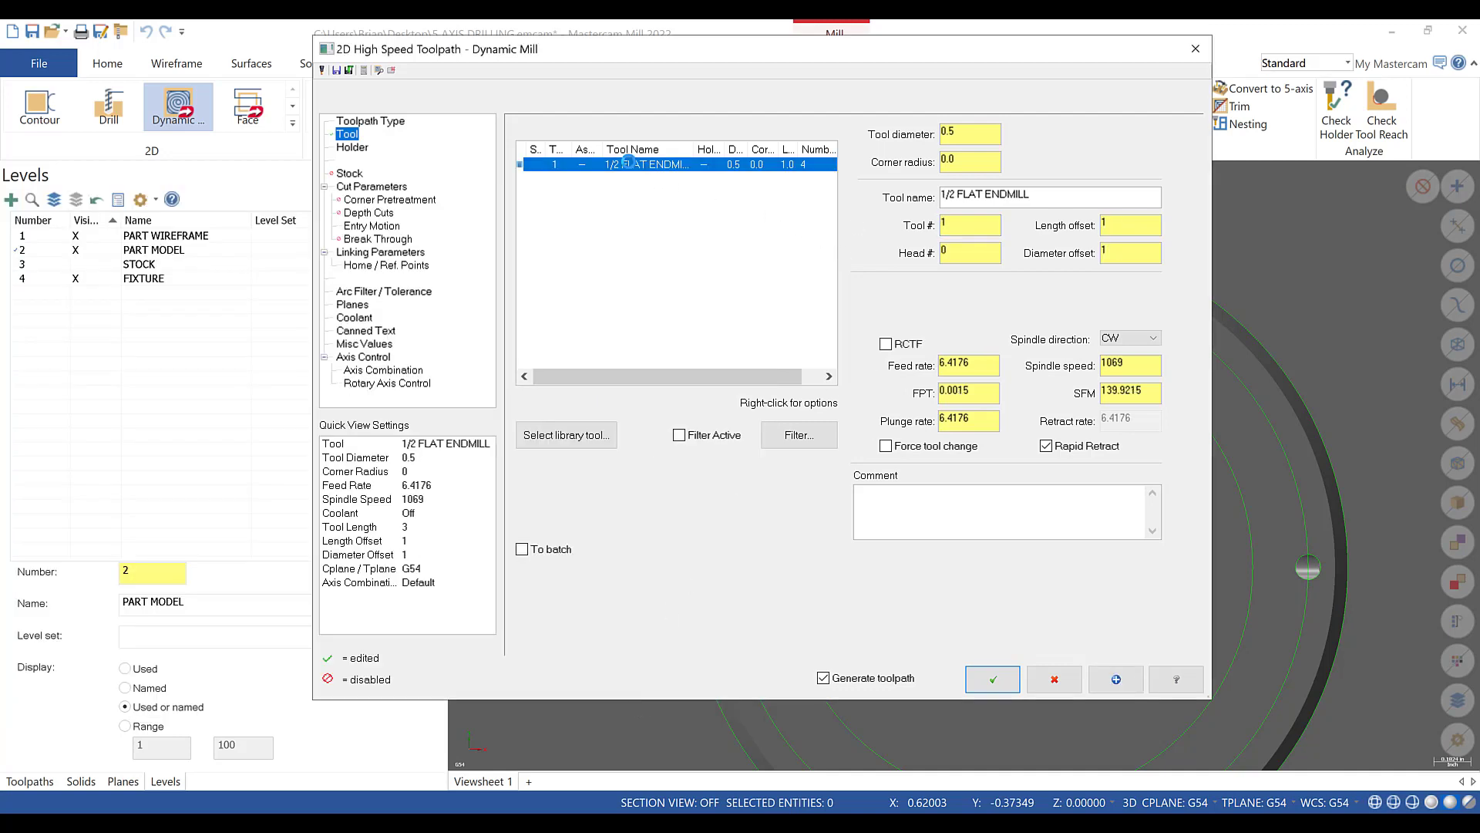
pyautogui.click(116, 163)
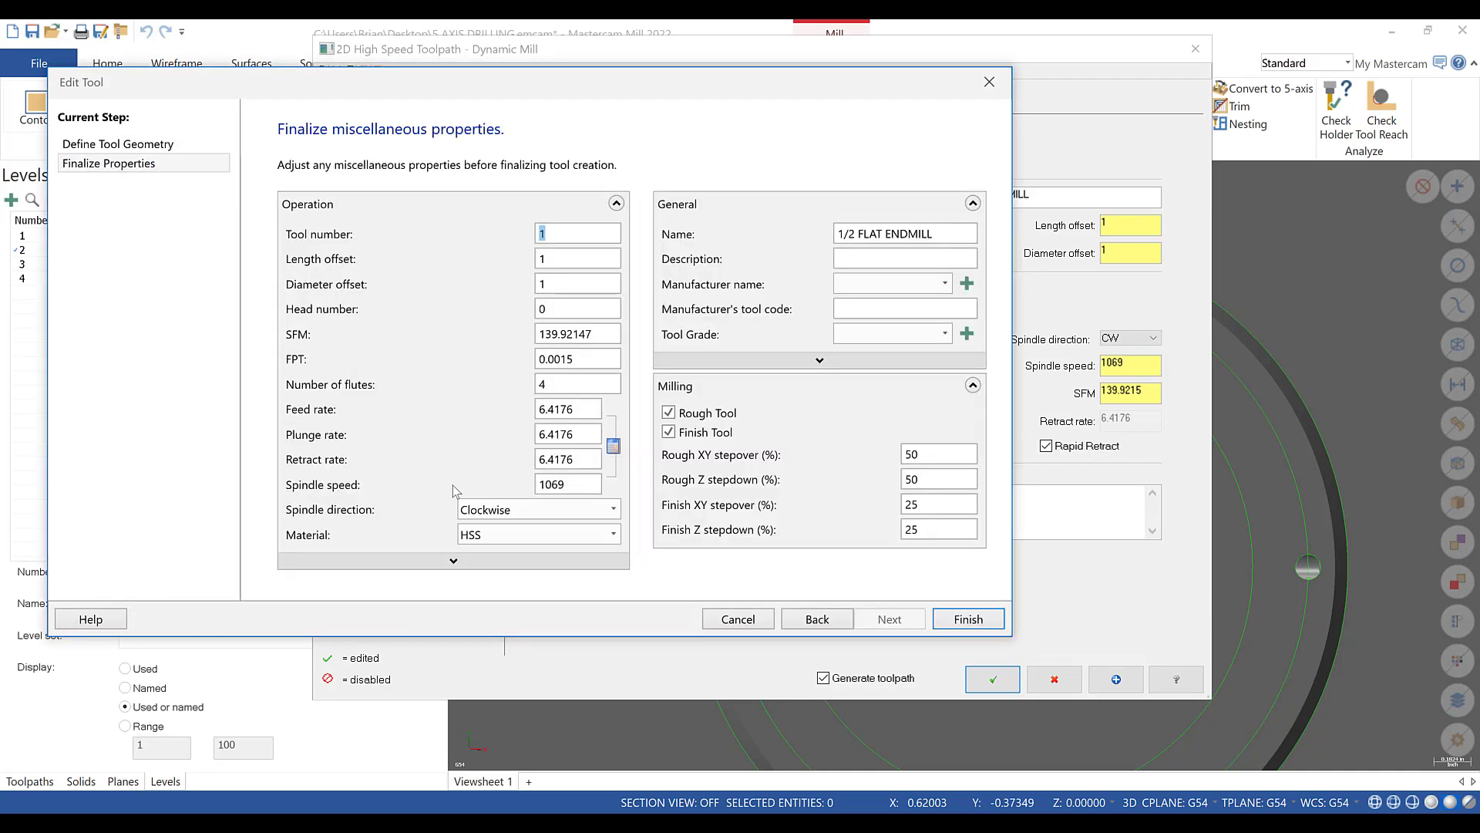
pyautogui.click(502, 540)
pyautogui.click(502, 558)
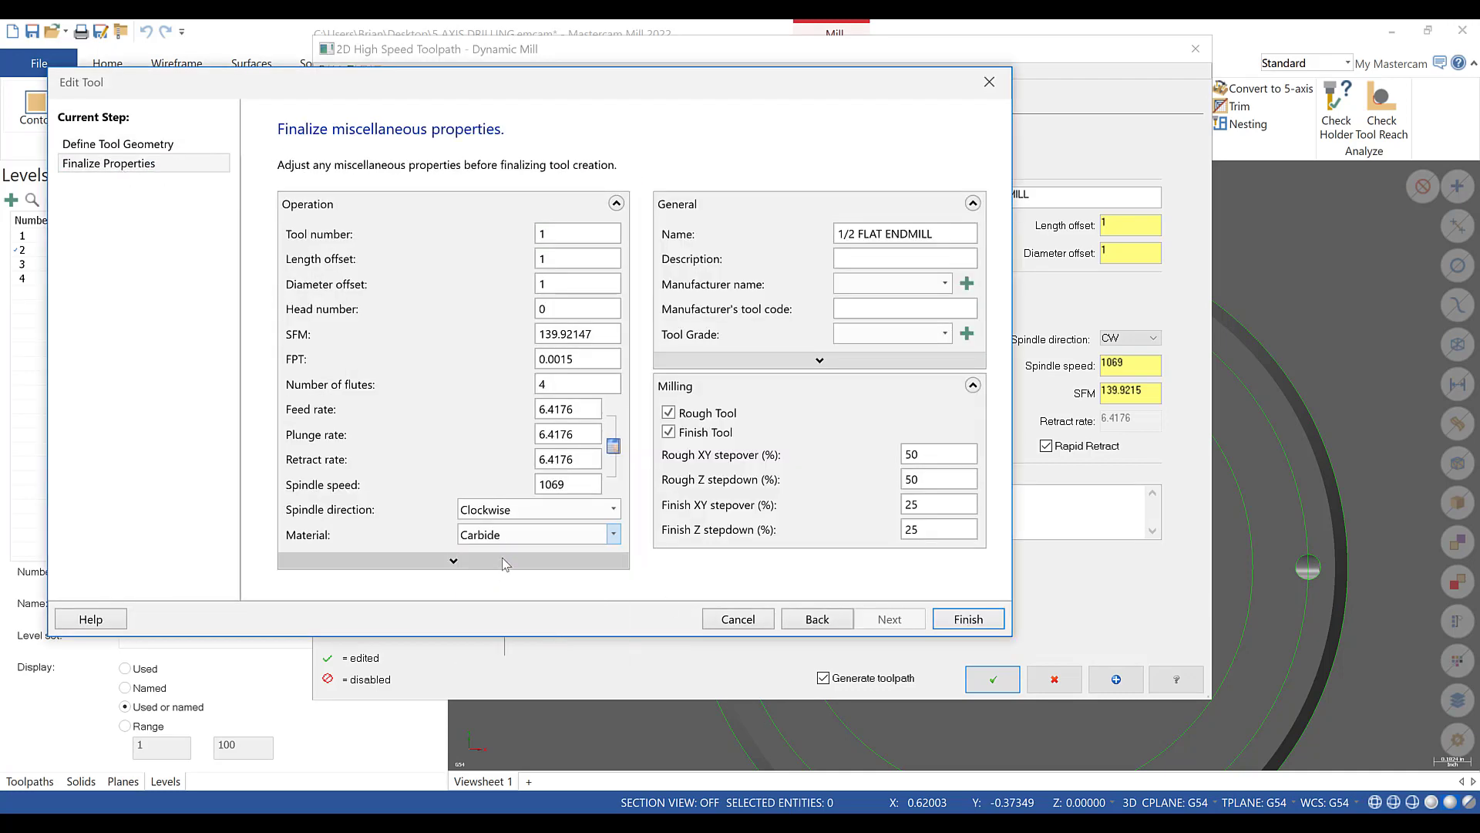
pyautogui.click(969, 619)
# - Accept the Dynamic Mill parameters with the 1/2 flat endmill and generate the toolpath
pyautogui.rightClick(709, 327)
pyautogui.click(783, 494)
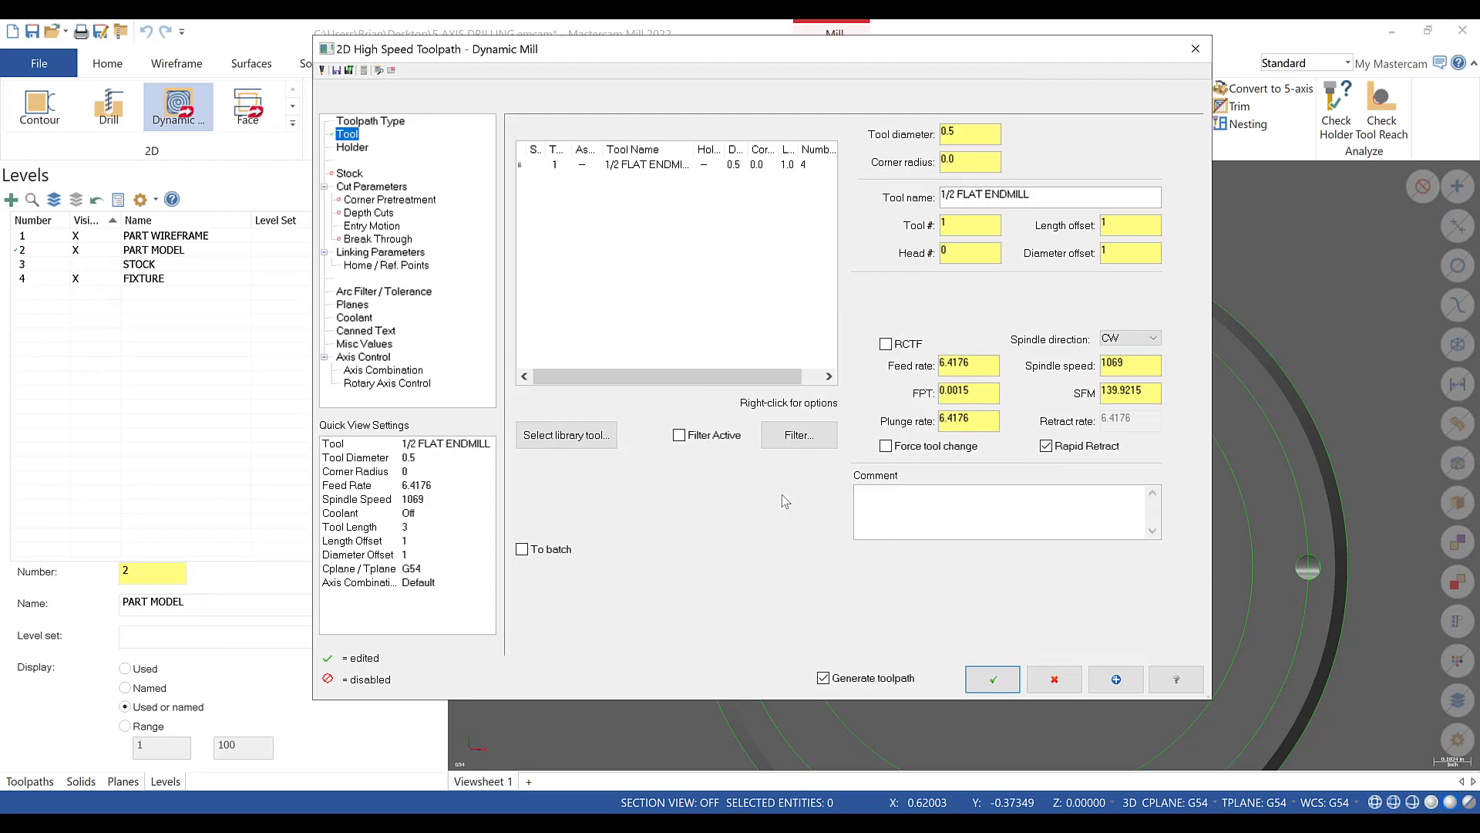
pyautogui.click(992, 679)
# - Set the machine group's feed calculation to From material and check the current stock material's definition
pyautogui.click(30, 781)
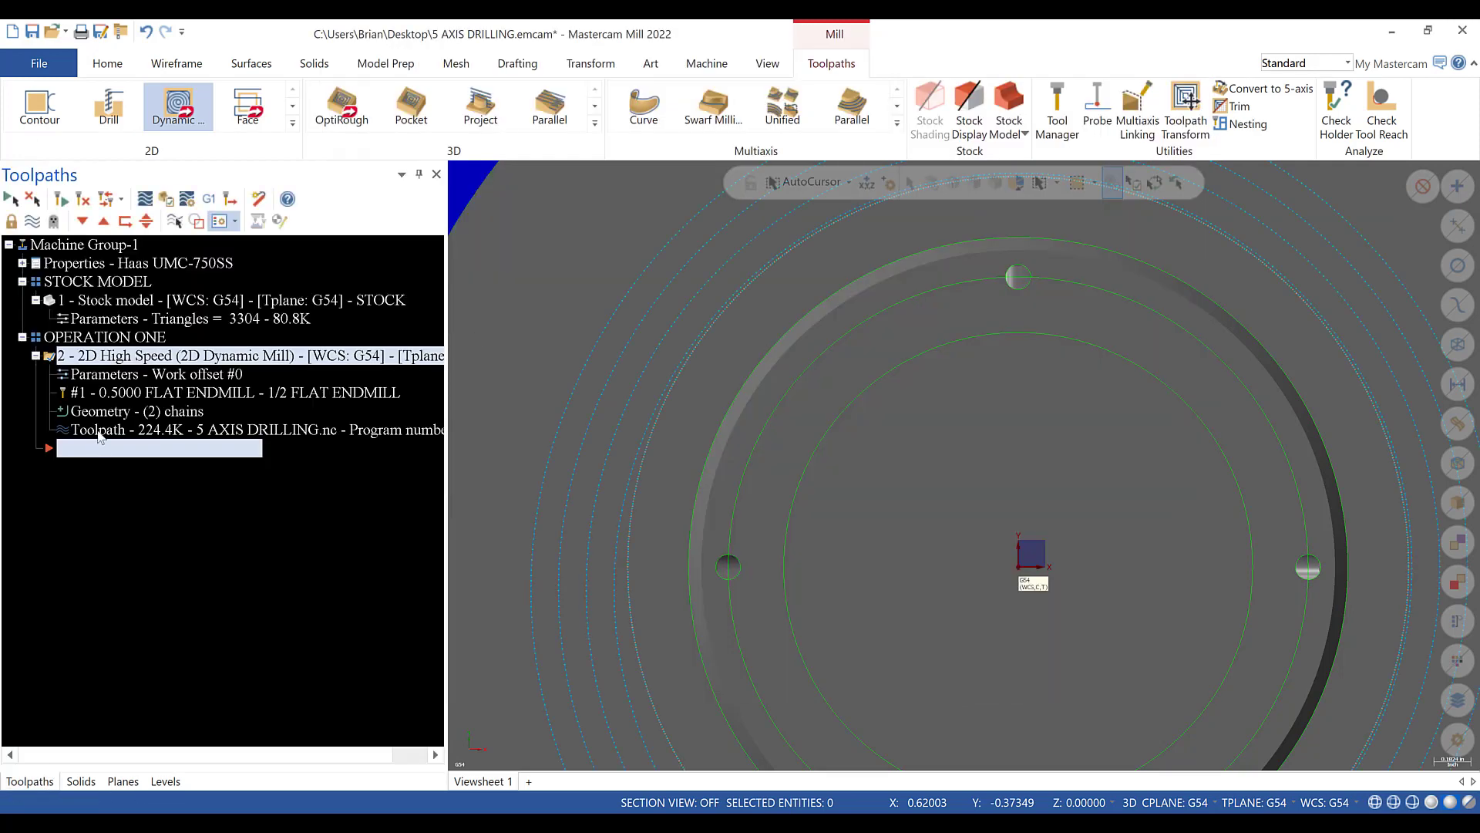
pyautogui.click(23, 263)
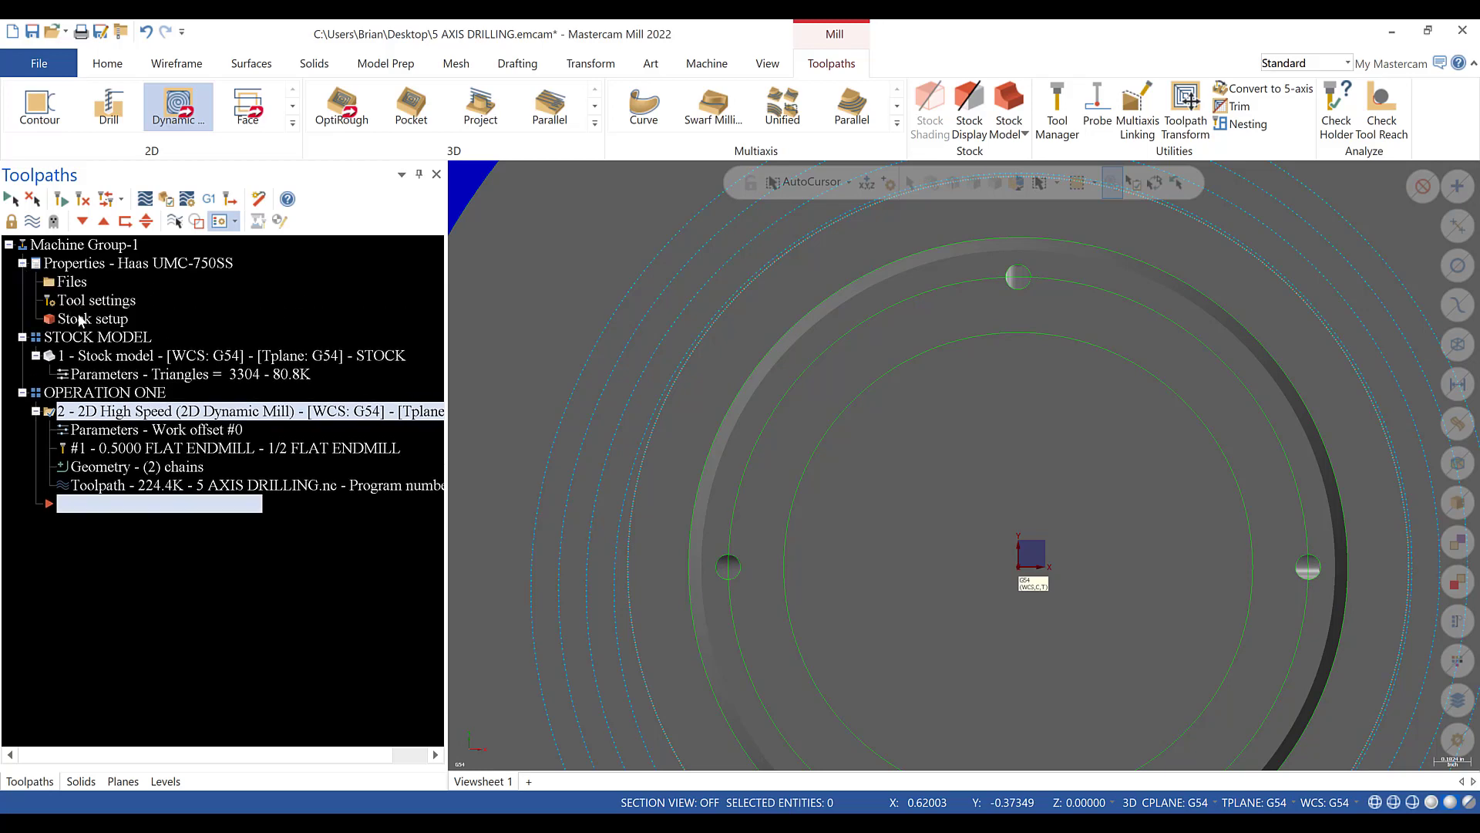
pyautogui.click(77, 302)
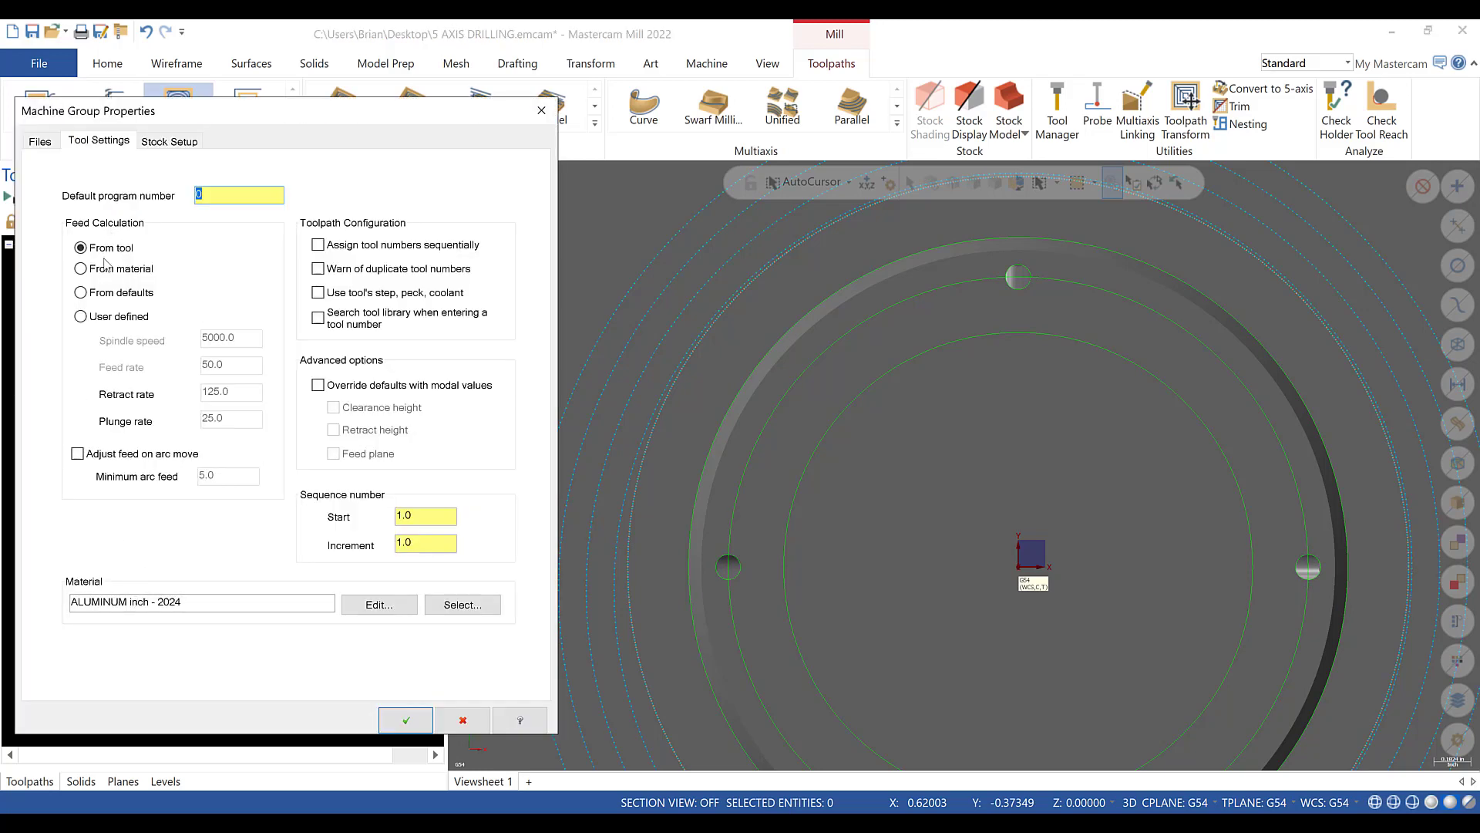
pyautogui.click(81, 268)
pyautogui.click(379, 604)
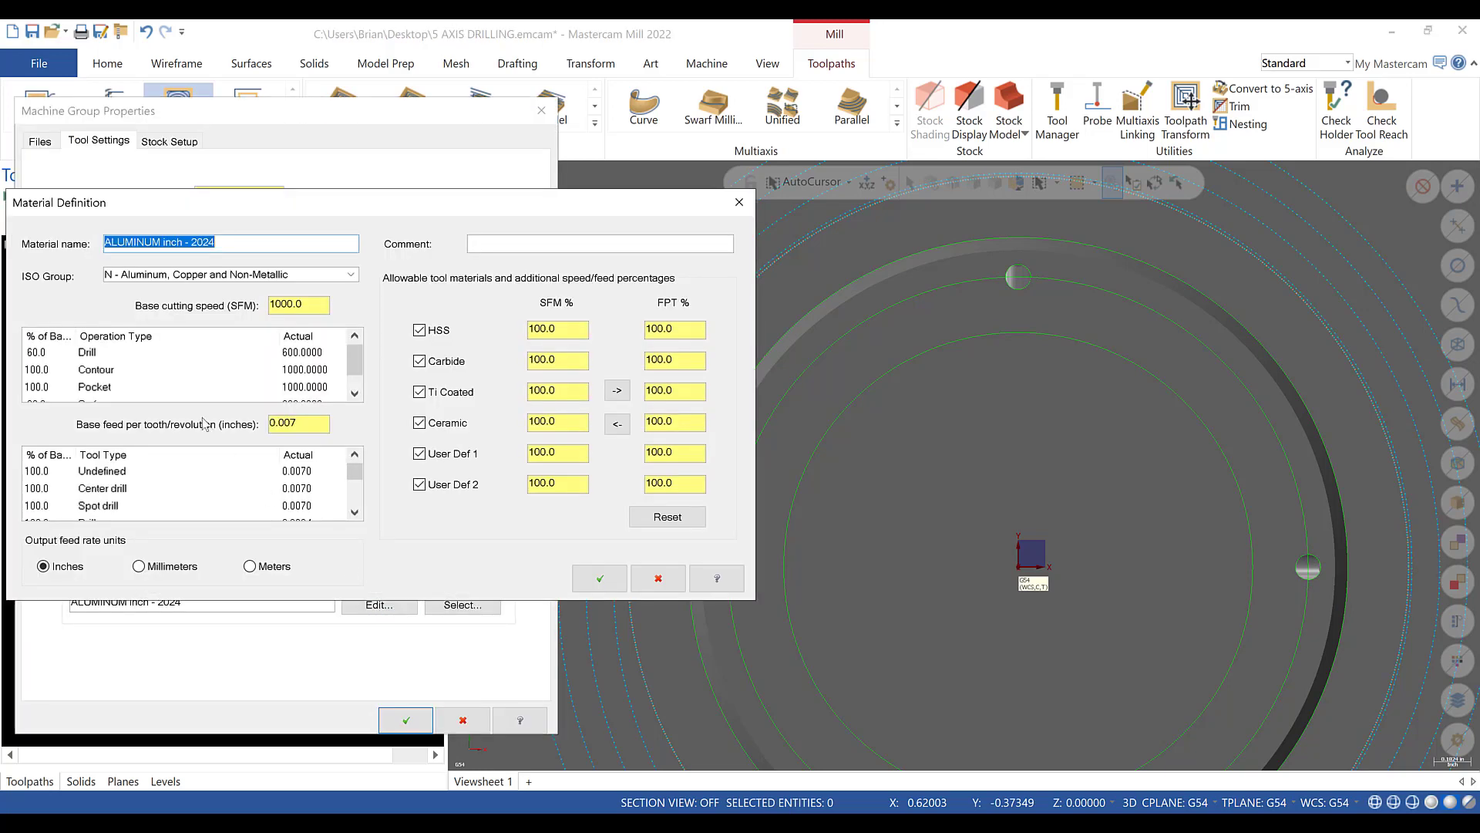
pyautogui.click(658, 579)
# - Change the machine group's material to ALUMINUM inch - 6061 from the Mill library
pyautogui.click(461, 605)
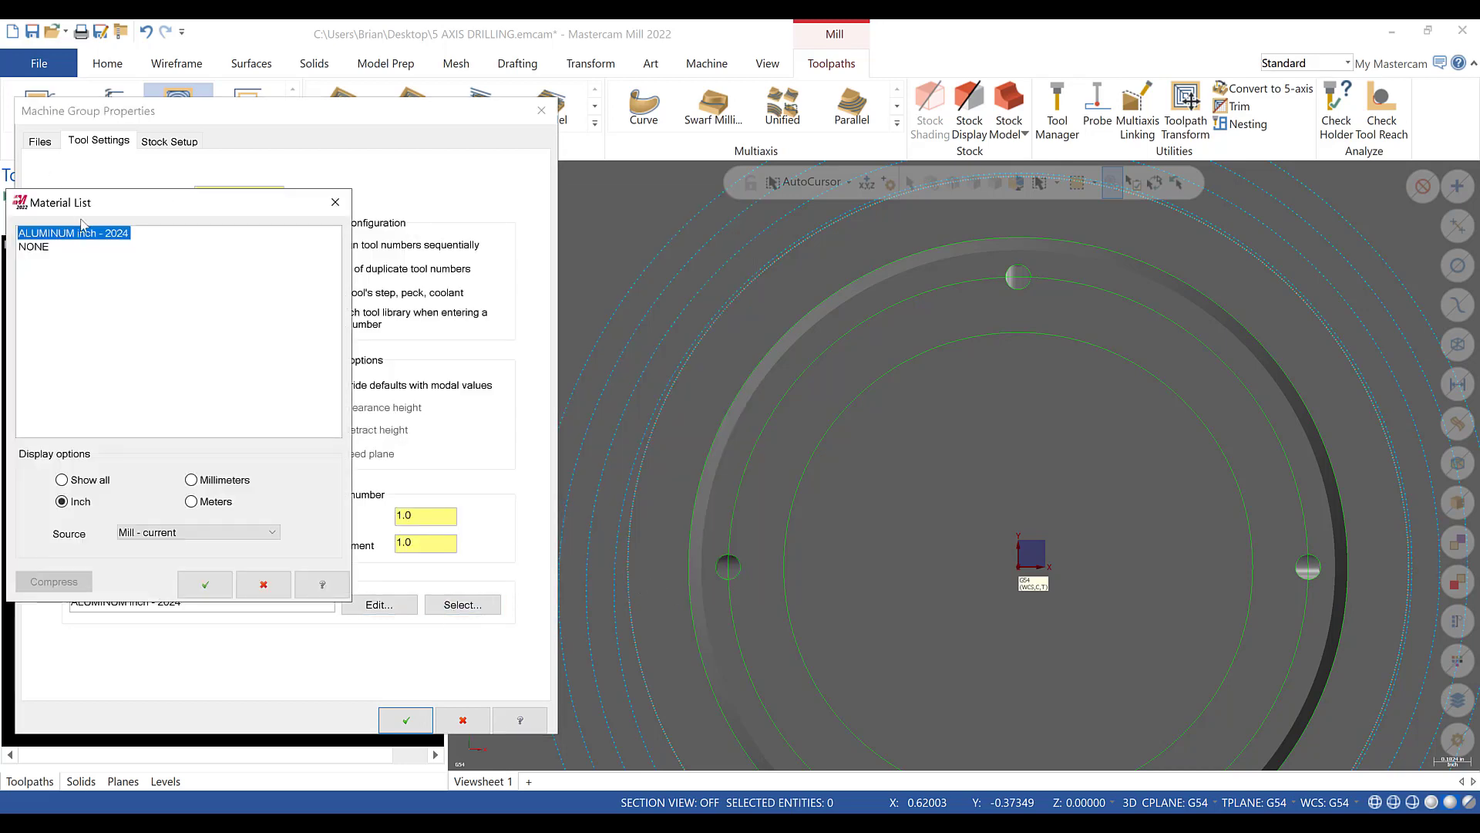
pyautogui.click(89, 482)
pyautogui.click(173, 532)
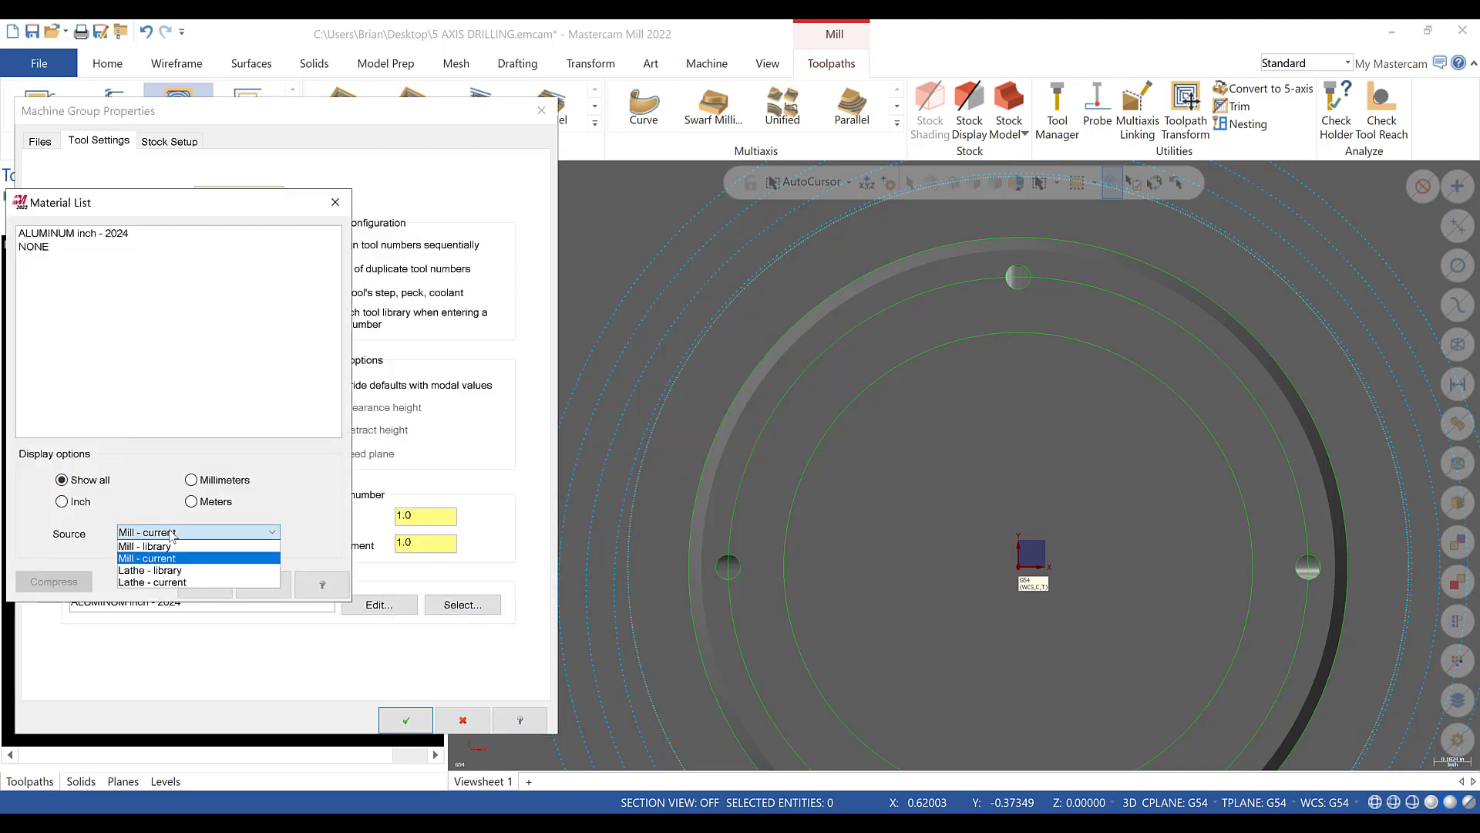
pyautogui.click(171, 545)
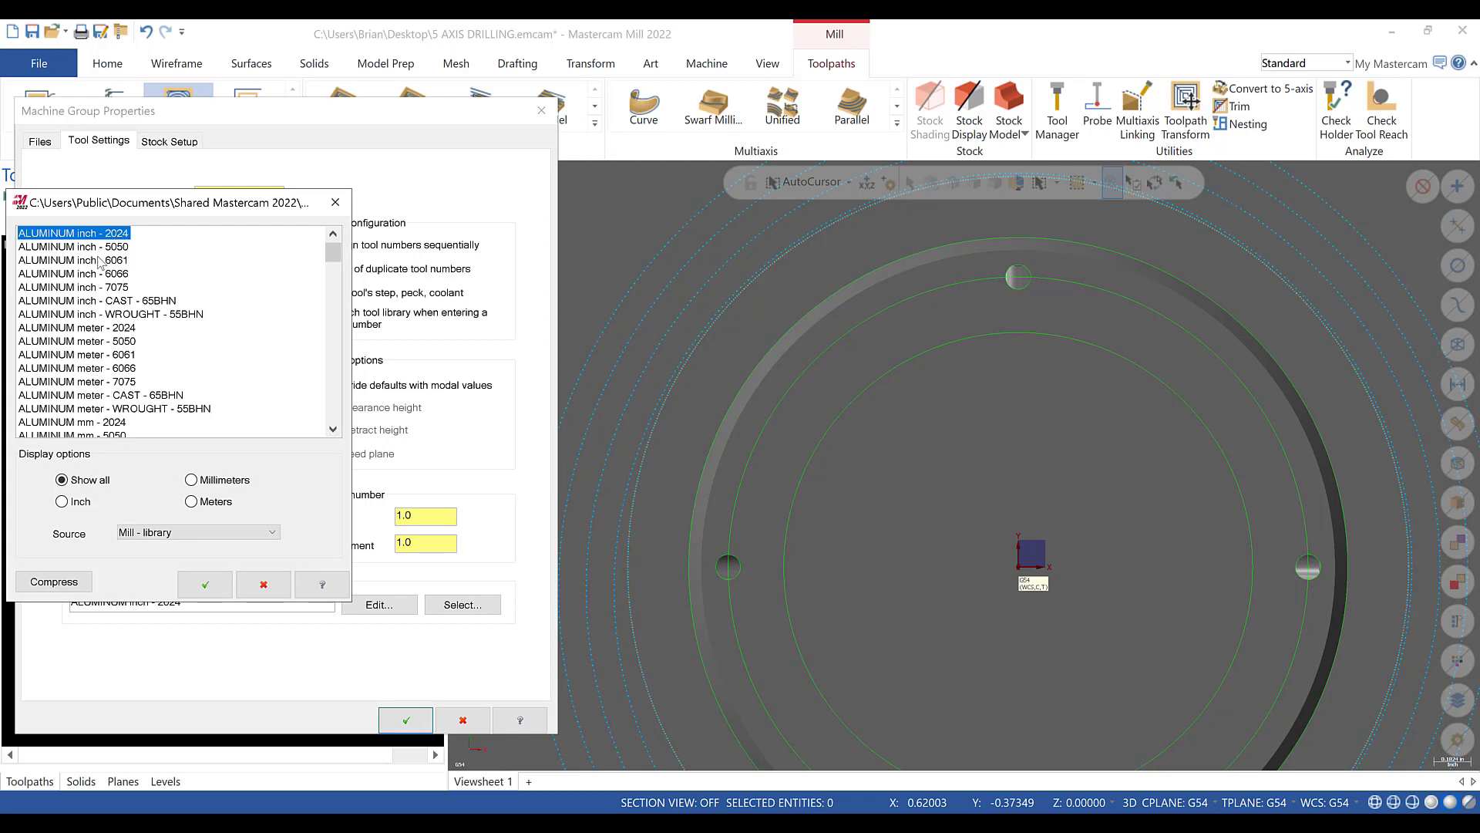
pyautogui.click(99, 262)
pyautogui.click(204, 584)
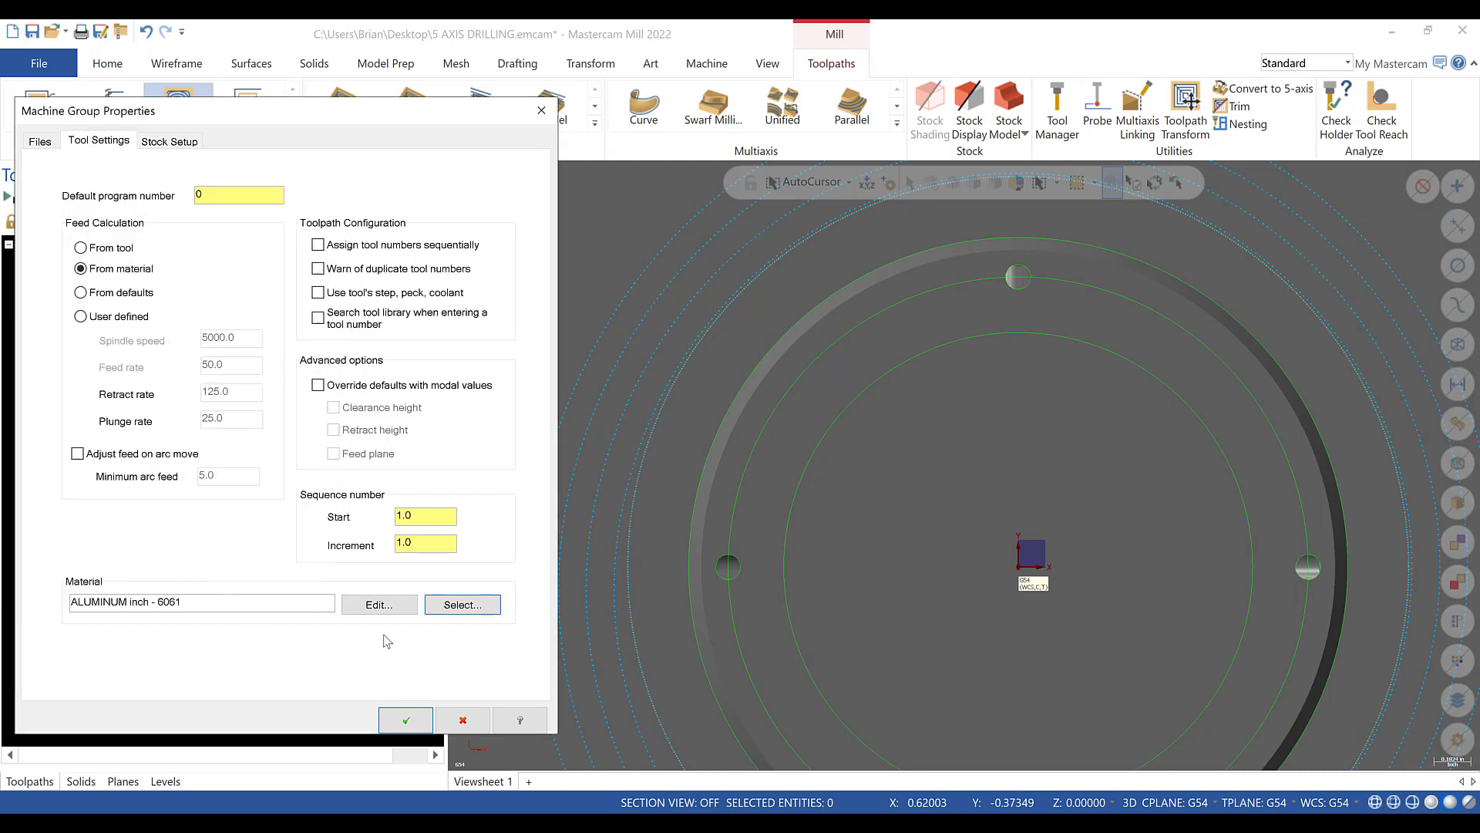
# - Review the 6061 aluminum's base cutting speed and feed per tooth, and apply the machine group properties
pyautogui.click(378, 605)
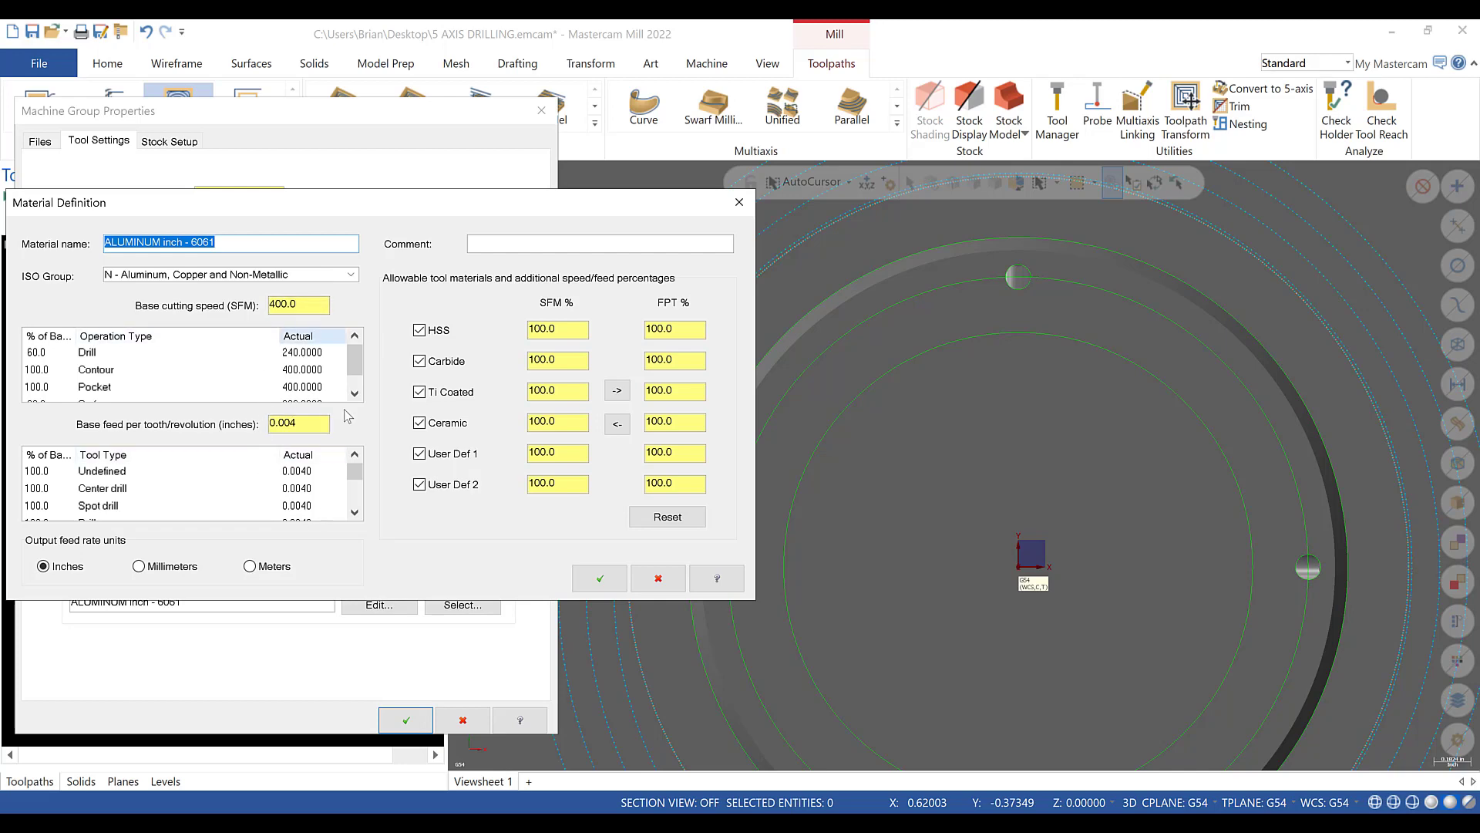
pyautogui.click(599, 577)
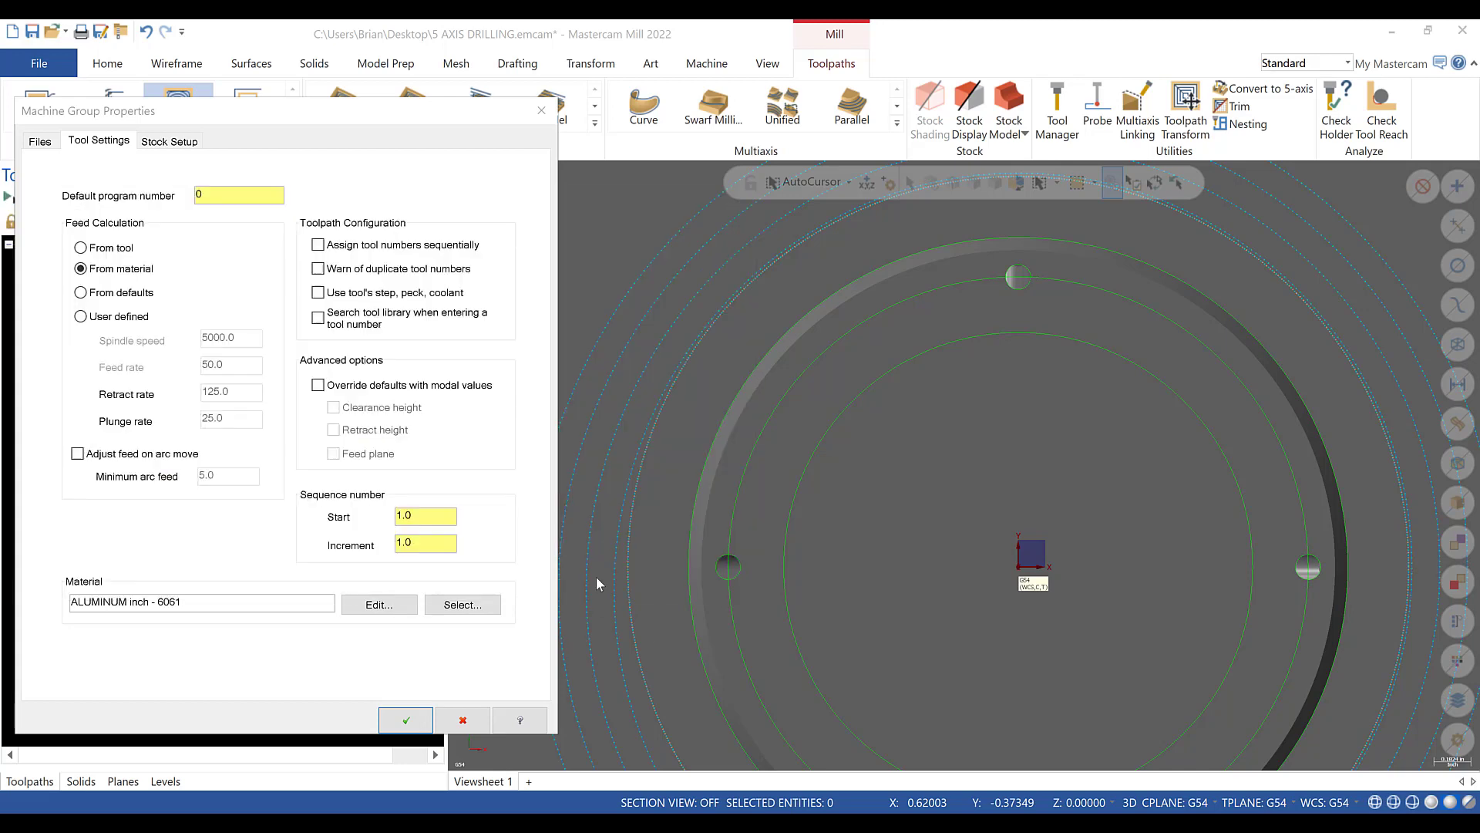
pyautogui.click(405, 720)
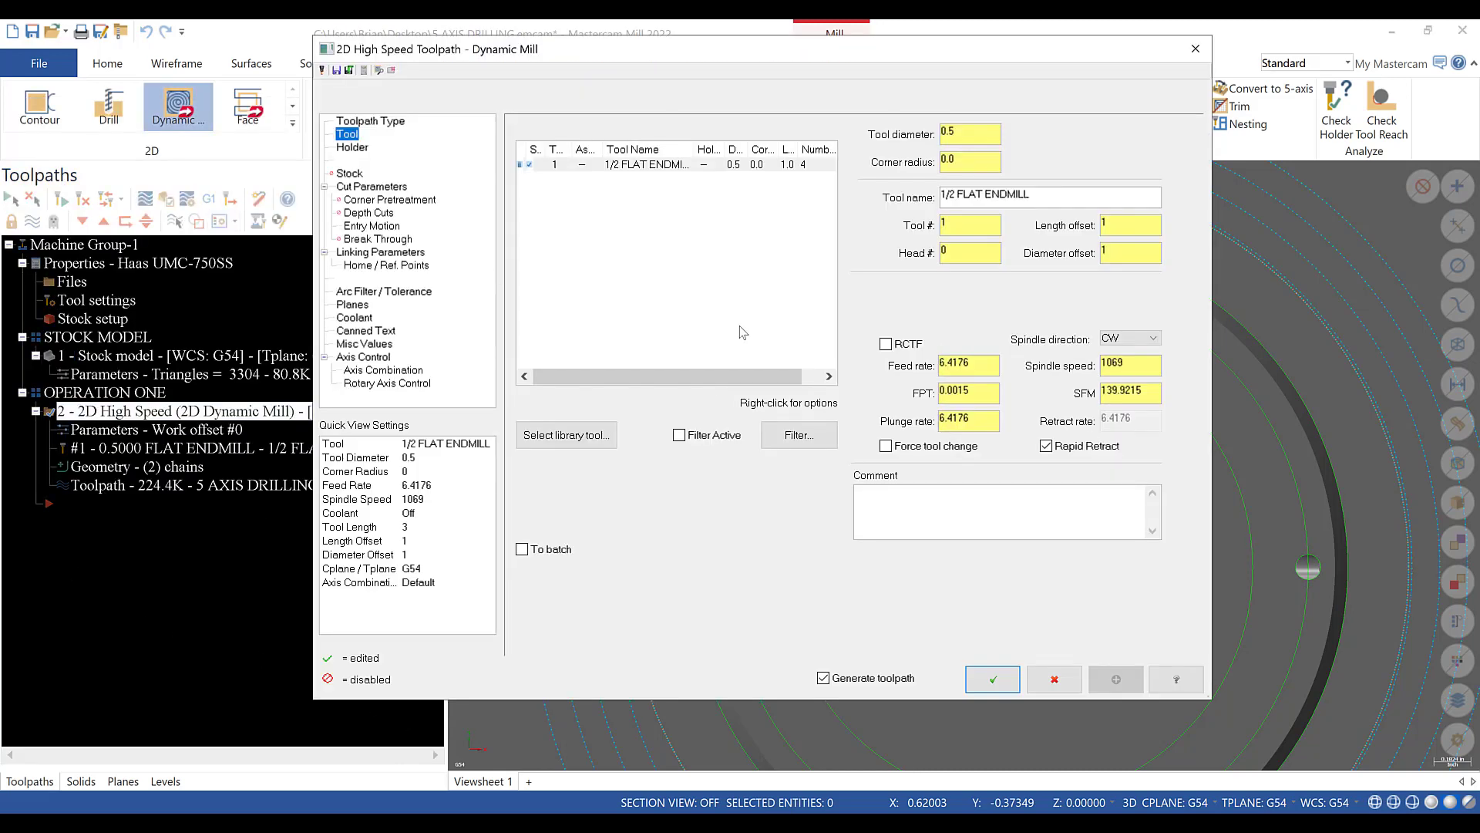
# - Reinitialize the feeds and speeds of the 1/2 flat endmill and enable radial chip thinning (RCTF)
pyautogui.rightClick(686, 301)
pyautogui.click(783, 479)
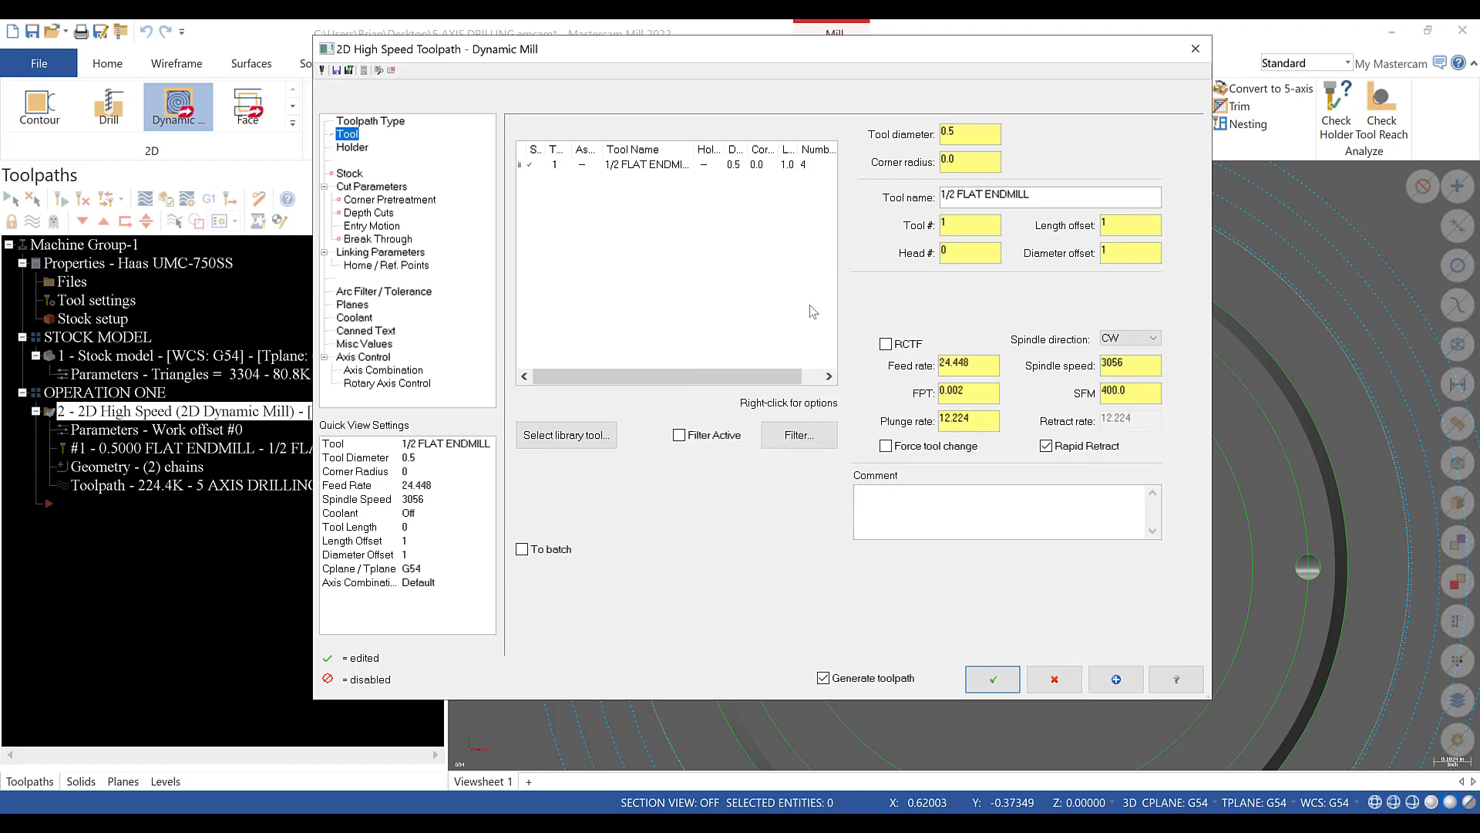
pyautogui.click(887, 344)
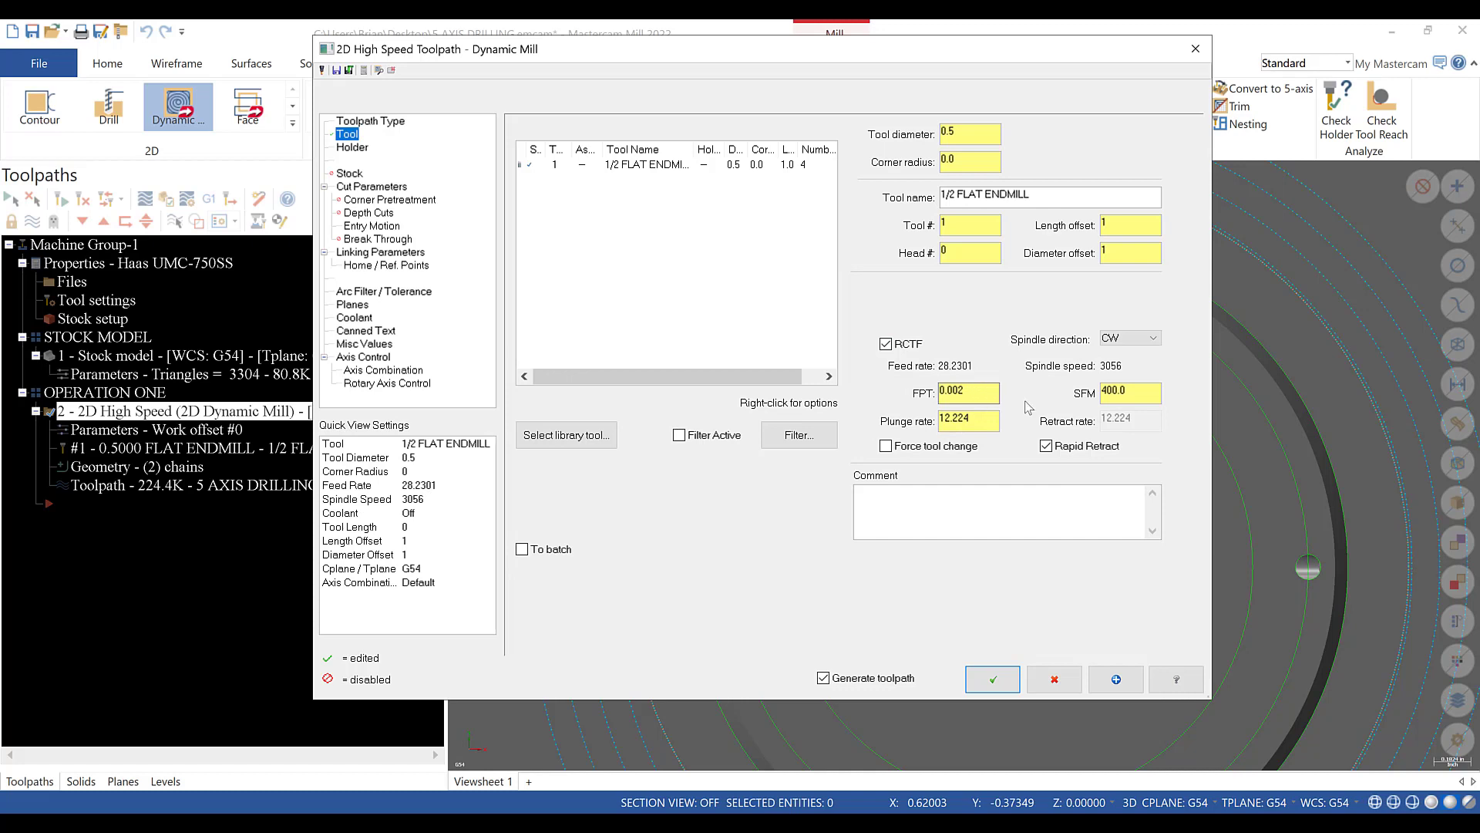
# - Set the endmill's cutting speed to 800 SFM and feed per tooth to 0.003, with the comment ROUGHING OD
pyautogui.moveTo(1149, 396); pyautogui.dragTo(1041, 394)
pyautogui.write('8')
pyautogui.press('Return')
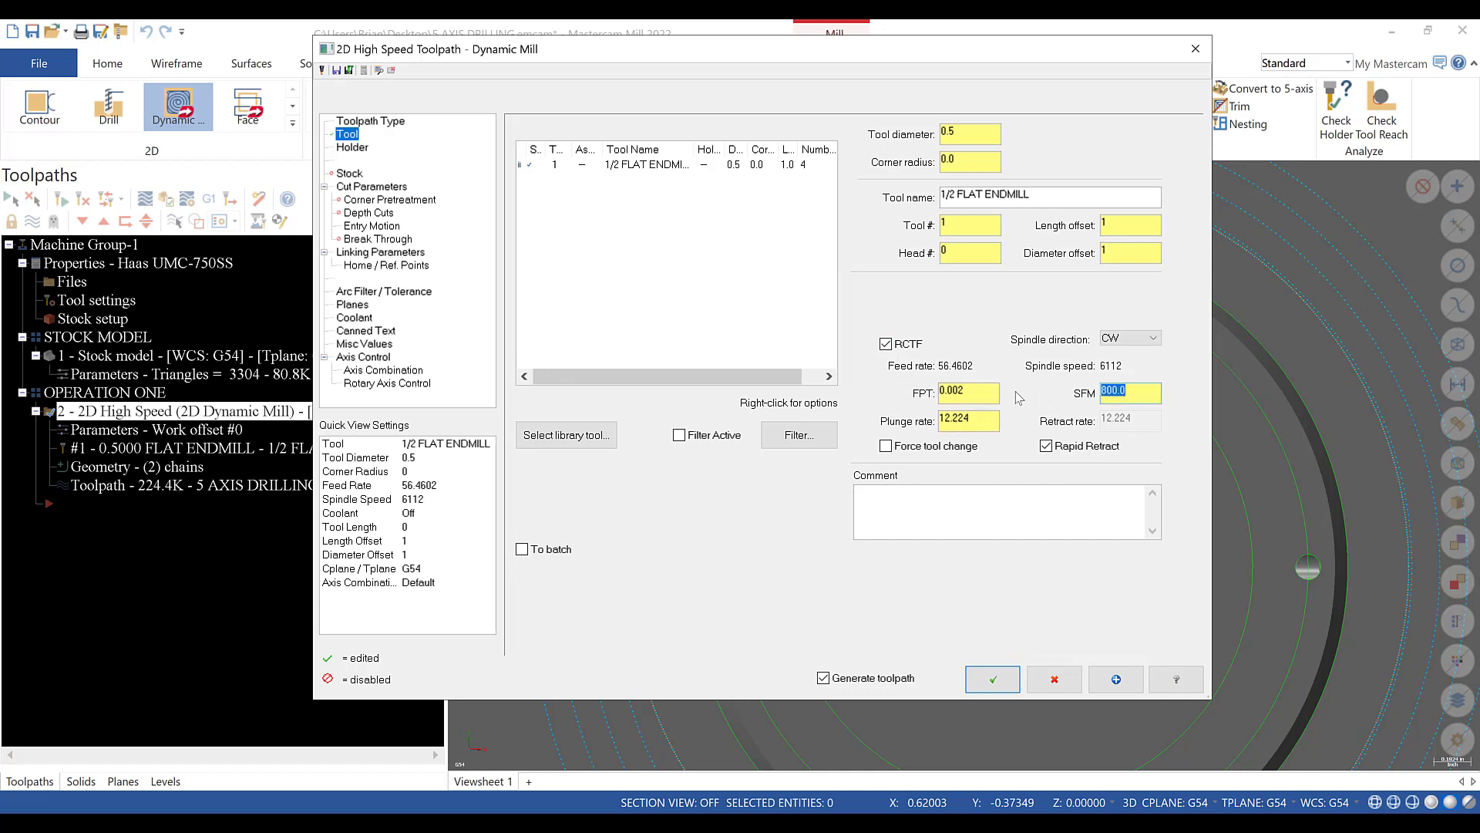
pyautogui.moveTo(973, 394); pyautogui.dragTo(950, 394)
pyautogui.press('Return')
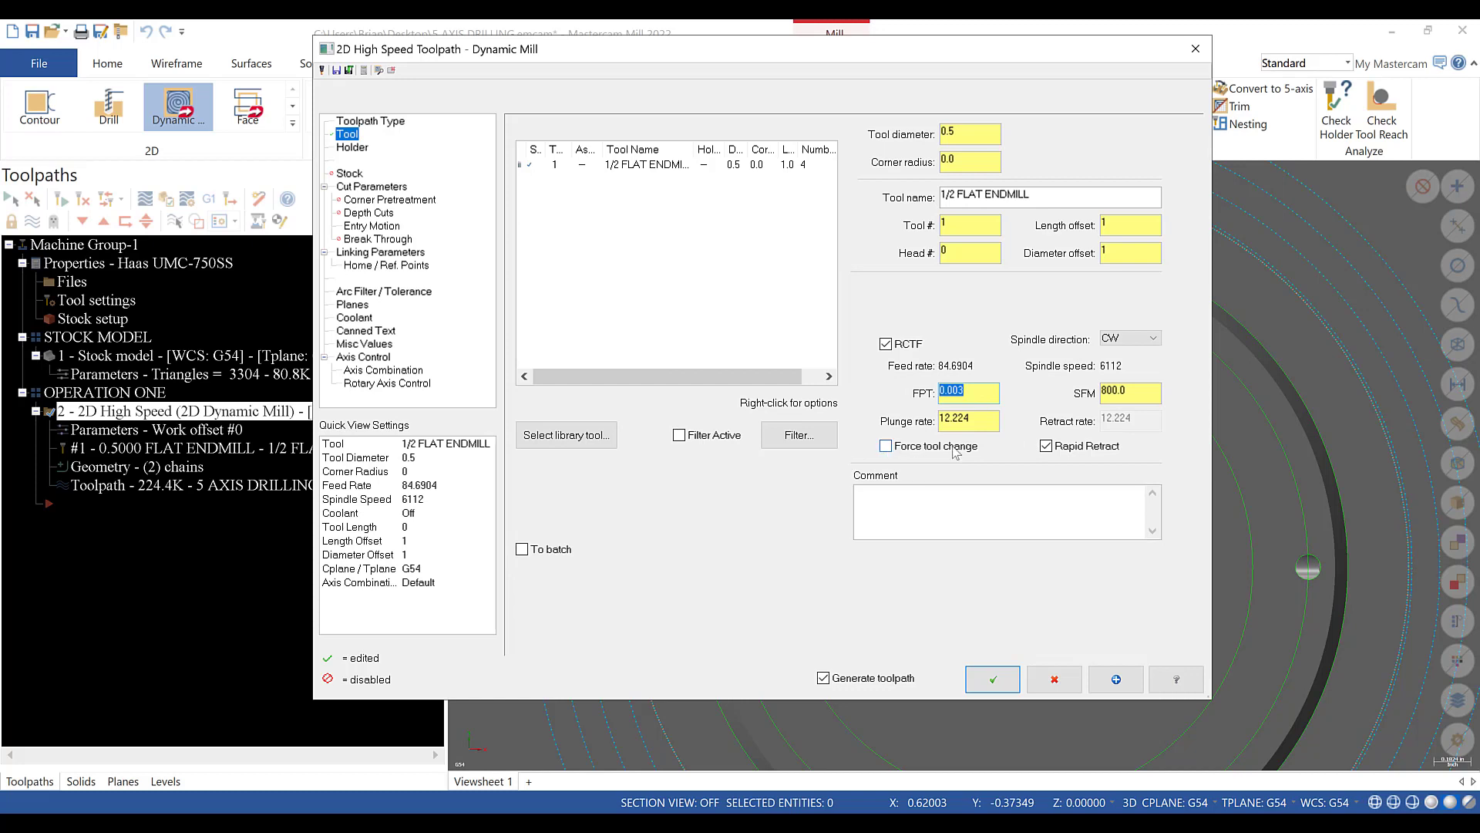
pyautogui.click(877, 511)
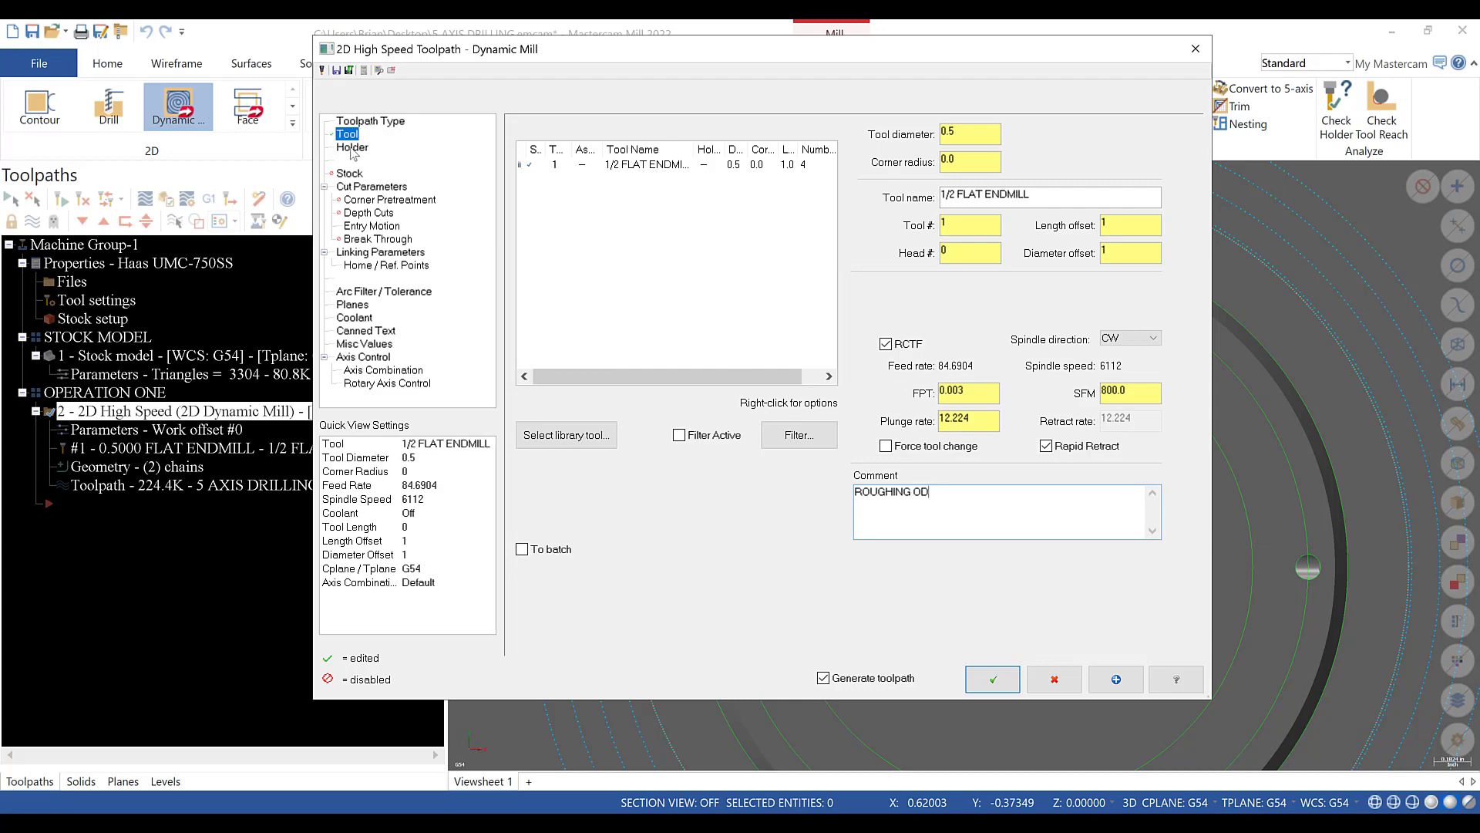
# - Set the dynamic mill cut parameters to leave 0.005 stock on walls and 0 on floors
pyautogui.click(356, 188)
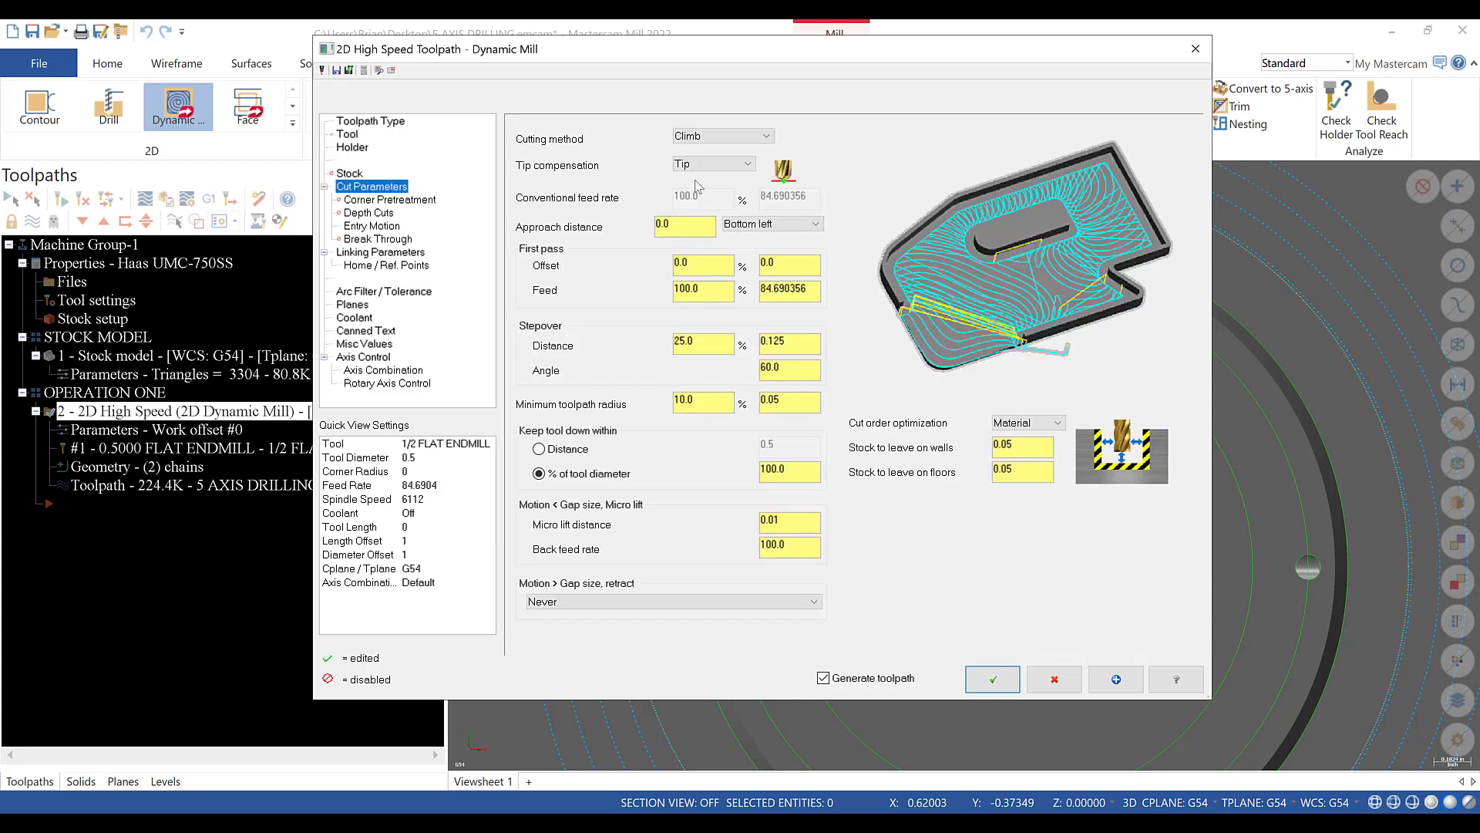
pyautogui.click(703, 343)
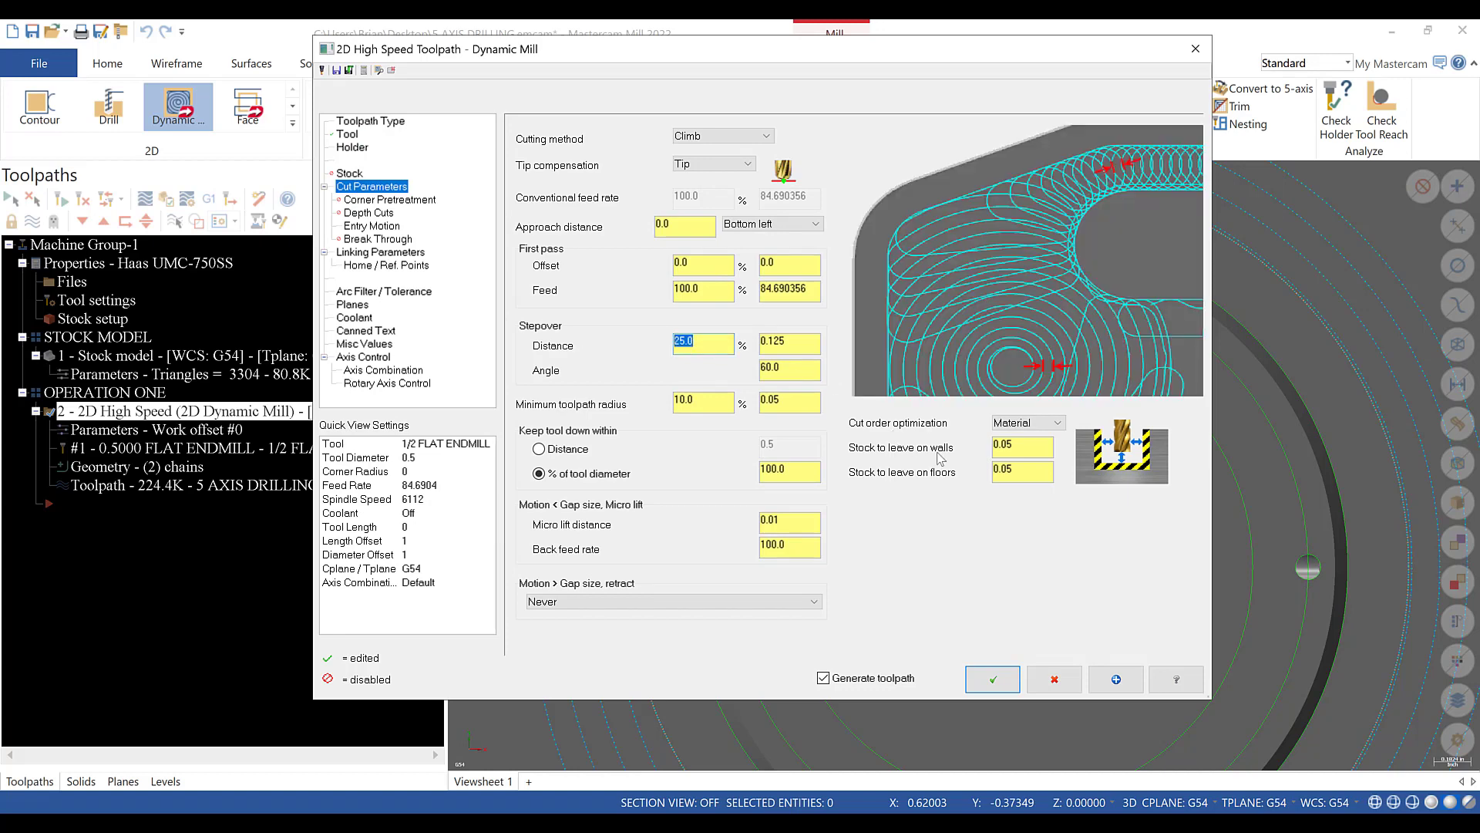
pyautogui.click(1006, 448)
pyautogui.write('.0')
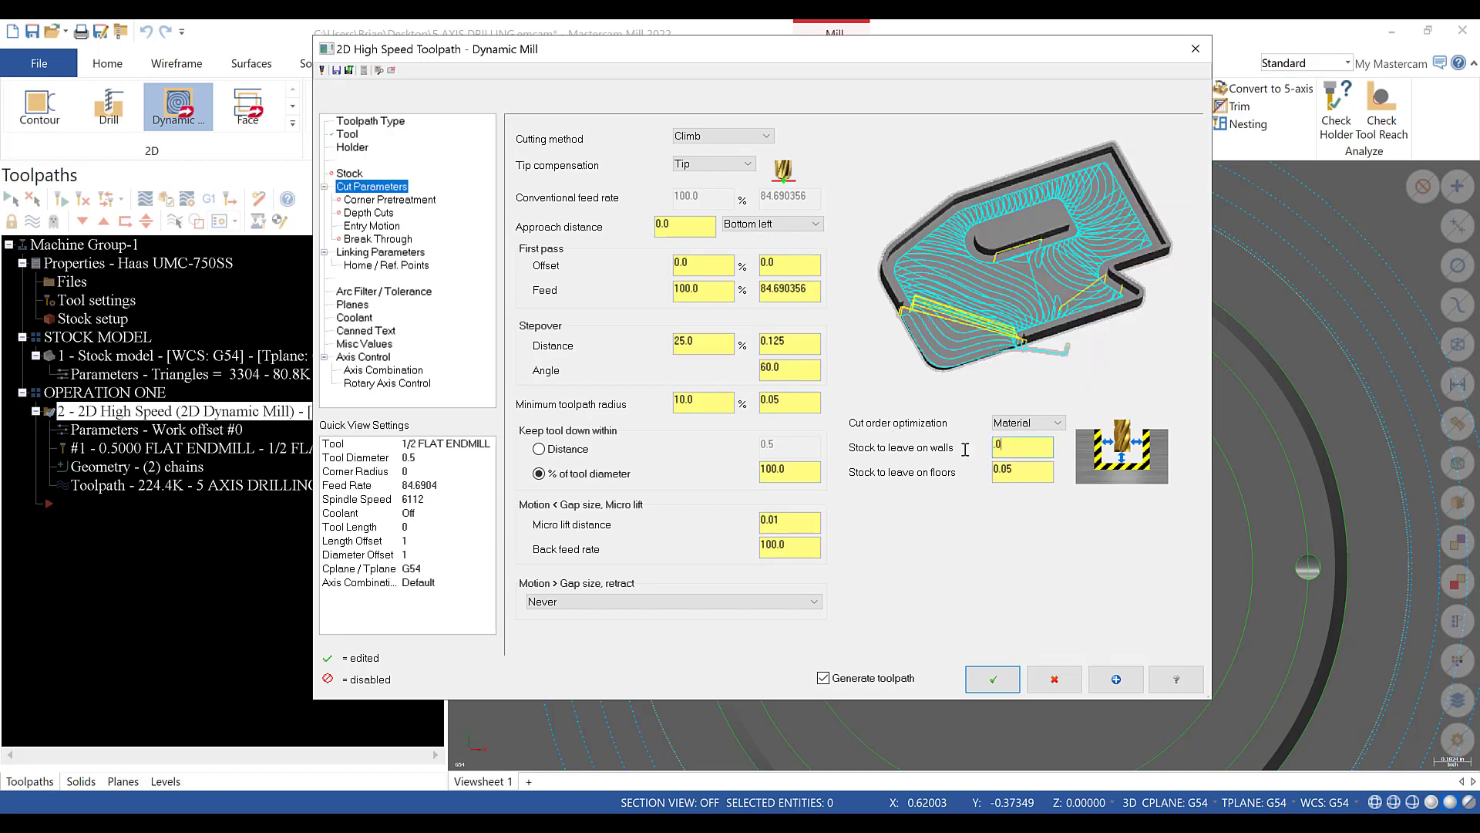
pyautogui.write('05')
pyautogui.moveTo(1020, 470); pyautogui.dragTo(943, 471)
pyautogui.write('0')
pyautogui.press('Return')
# - Set the micro lift back feed rate to 500 and the entry method to Plunge only
pyautogui.click(809, 549)
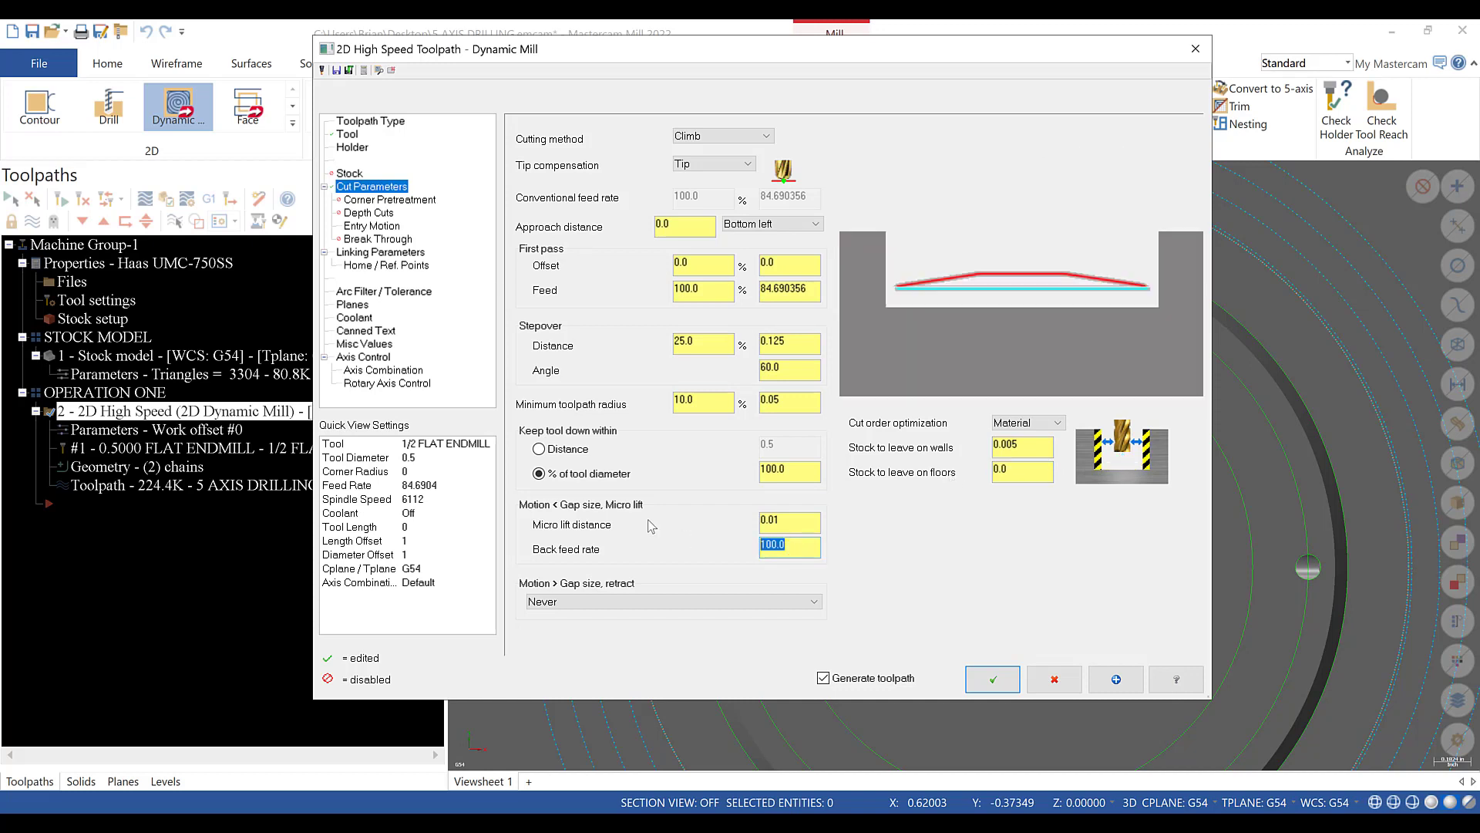
pyautogui.write('50')
pyautogui.click(794, 519)
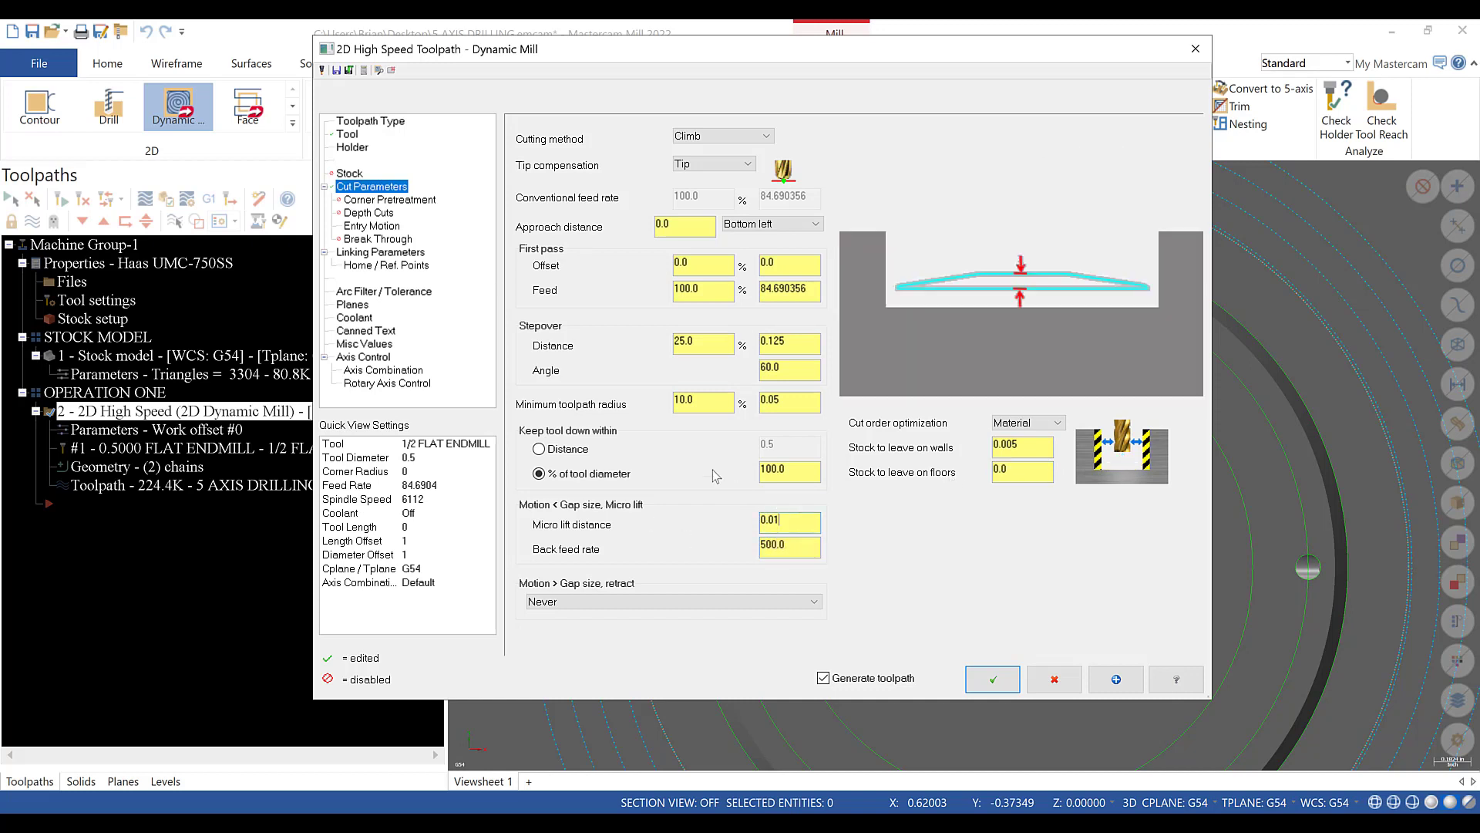
pyautogui.click(379, 214)
pyautogui.click(373, 227)
pyautogui.click(571, 151)
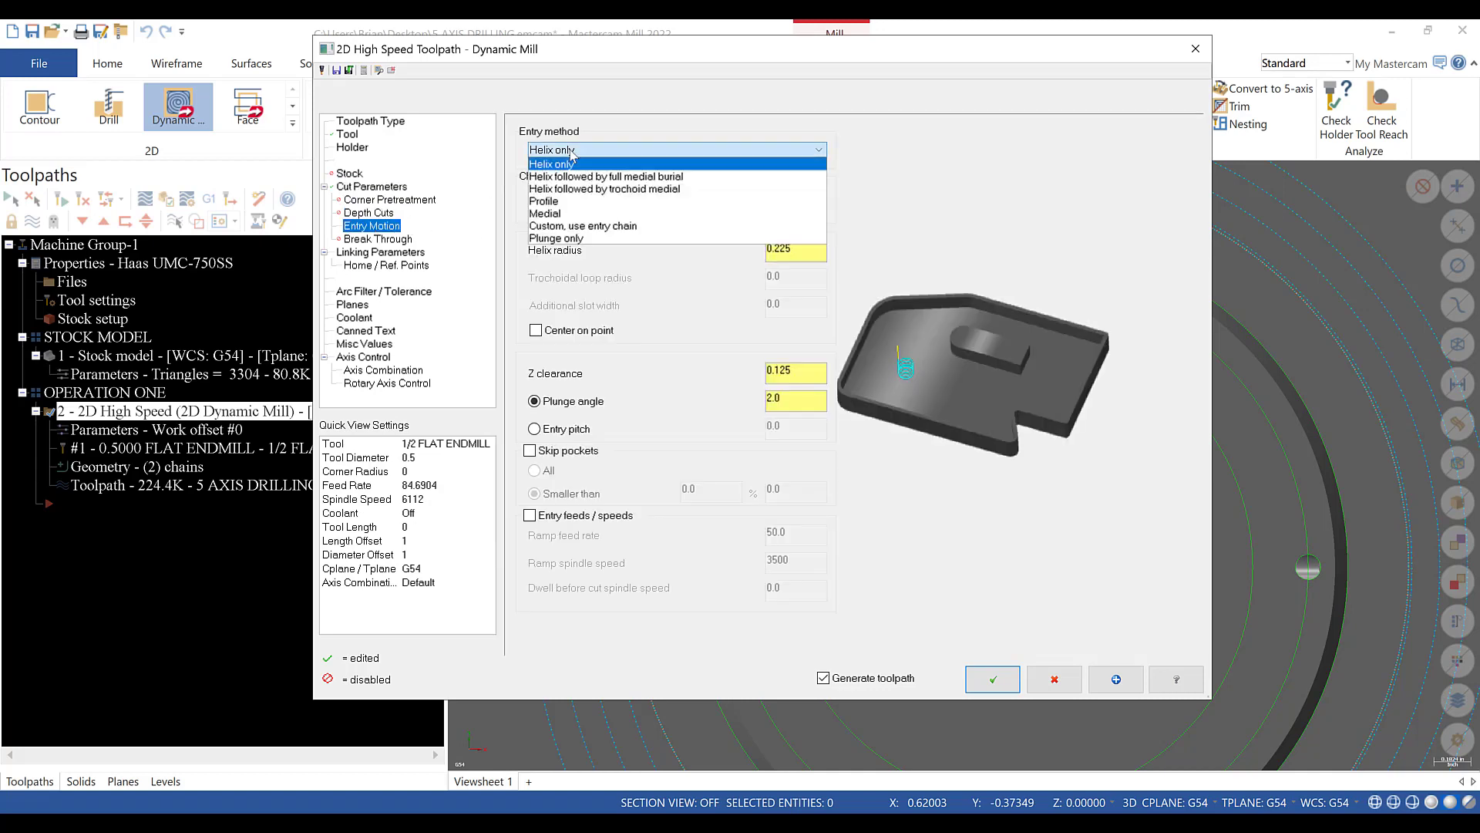
pyautogui.click(555, 237)
# - Make the retract incremental and enable an incremental clearance of 2.0, used only at the start and end of the operation
pyautogui.click(379, 252)
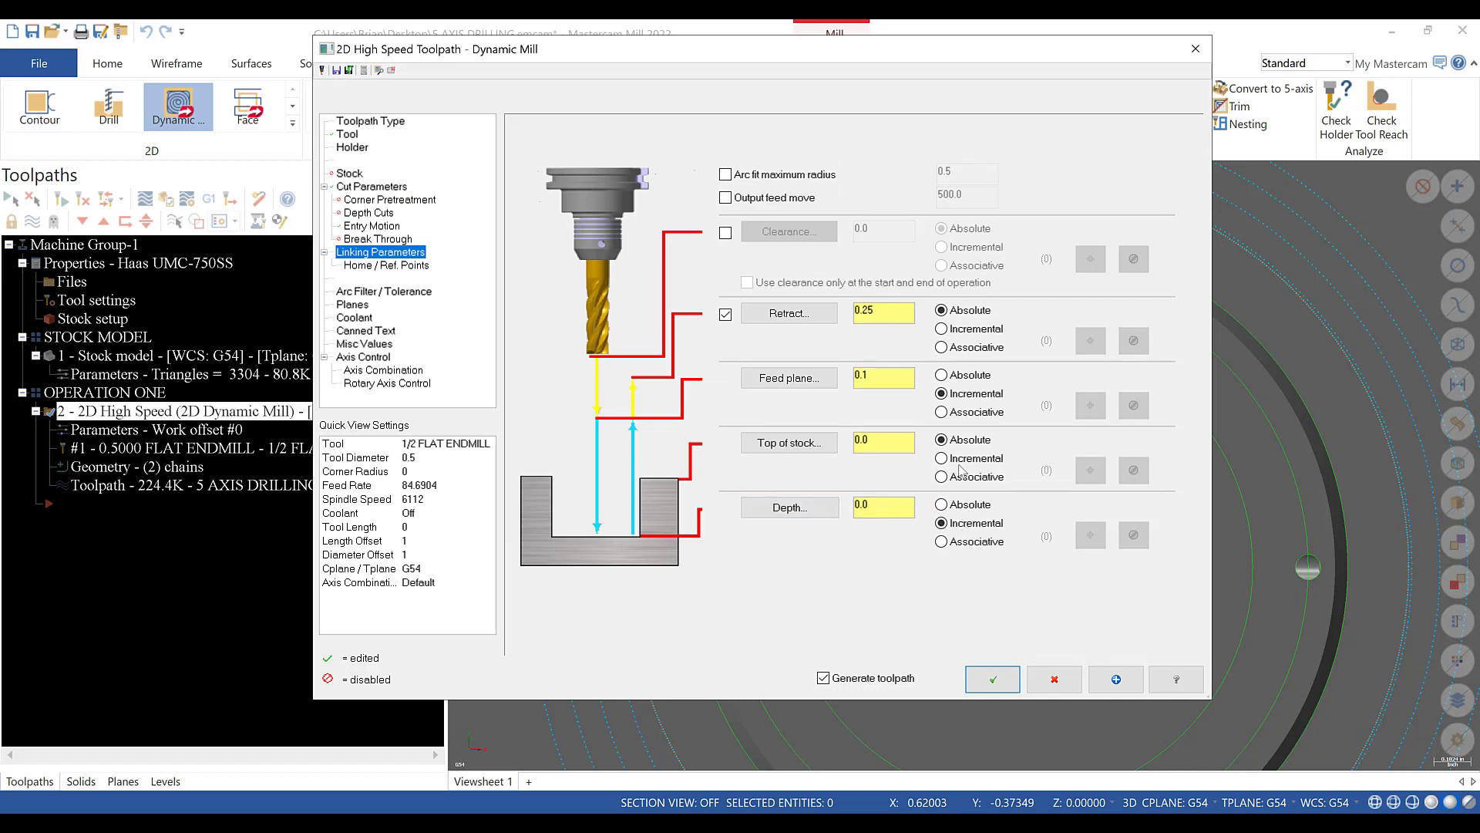
pyautogui.click(946, 332)
pyautogui.click(725, 232)
pyautogui.click(747, 282)
pyautogui.click(973, 248)
pyautogui.moveTo(873, 229); pyautogui.dragTo(824, 232)
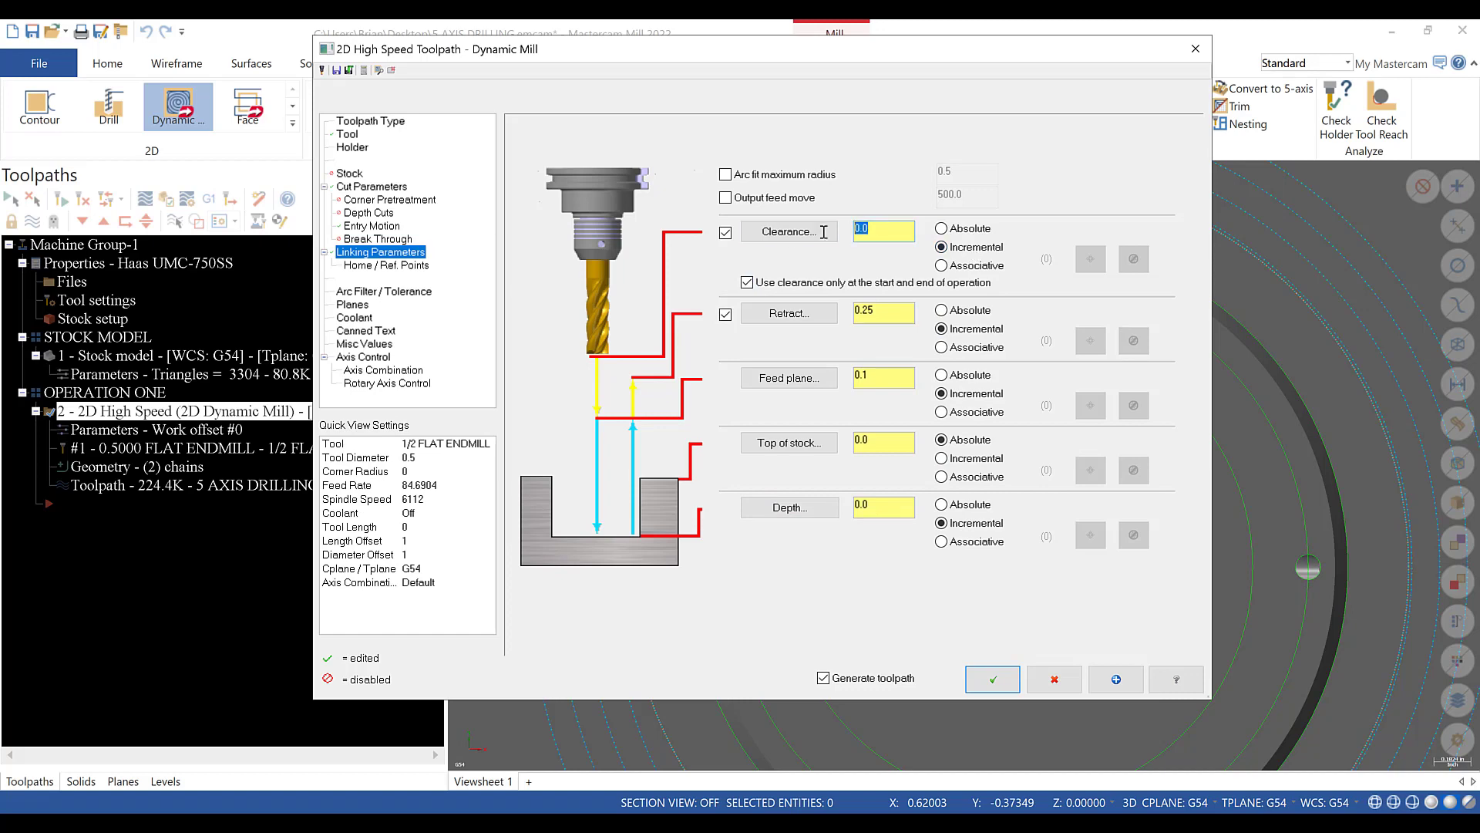
pyautogui.write('2')
pyautogui.click(872, 312)
# - Pick the cutting depth from a point on the model
pyautogui.click(809, 507)
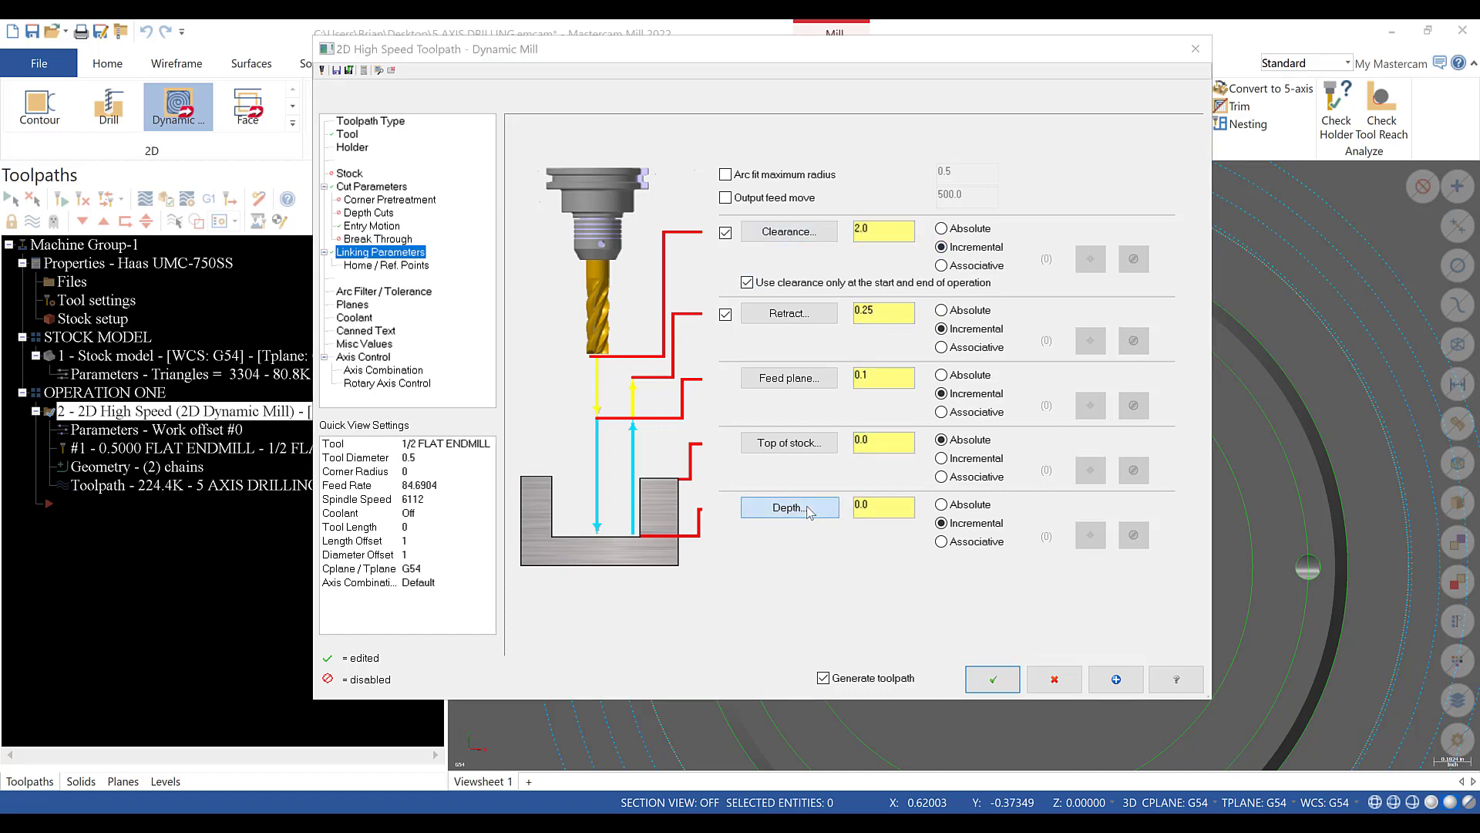
pyautogui.scroll(-3, 810, 506)
pyautogui.moveTo(1025, 654); pyautogui.dragTo(1016, 540, button='middle')
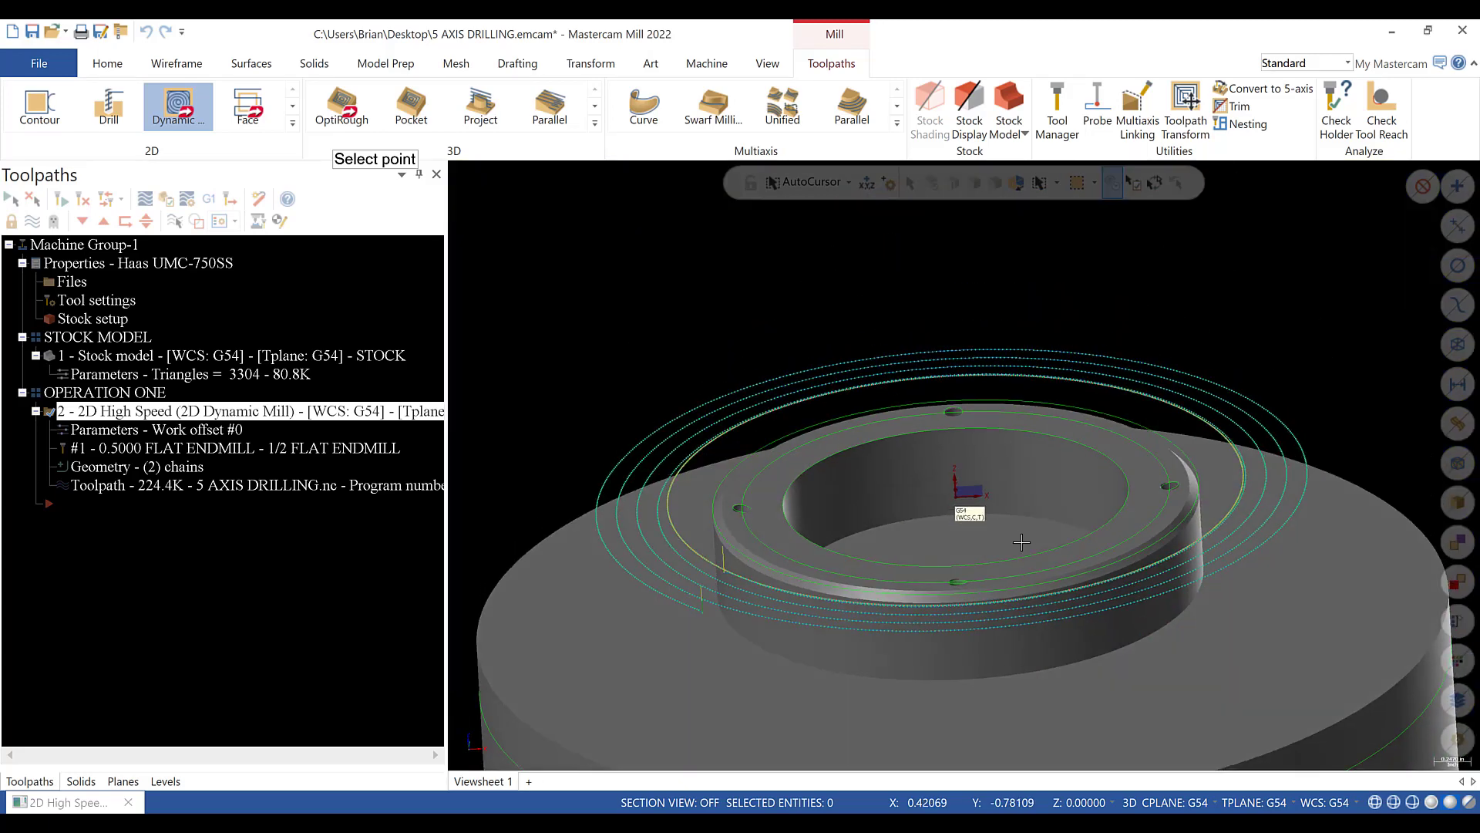
pyautogui.click(994, 678)
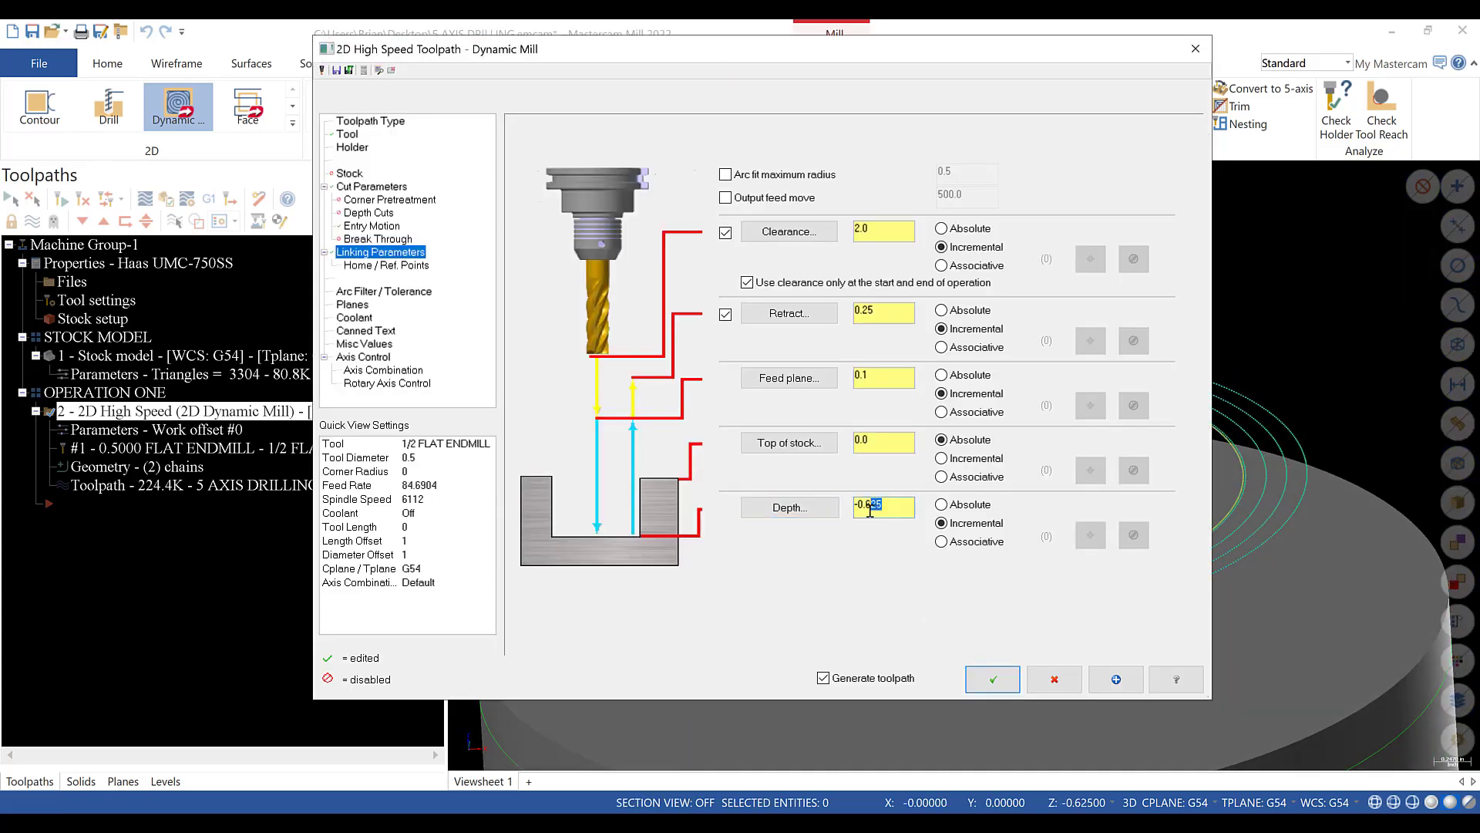
# - Set the incremental cutting depth to -0.75 and apply the toolpath parameters
pyautogui.scroll(-5, 1336, 655)
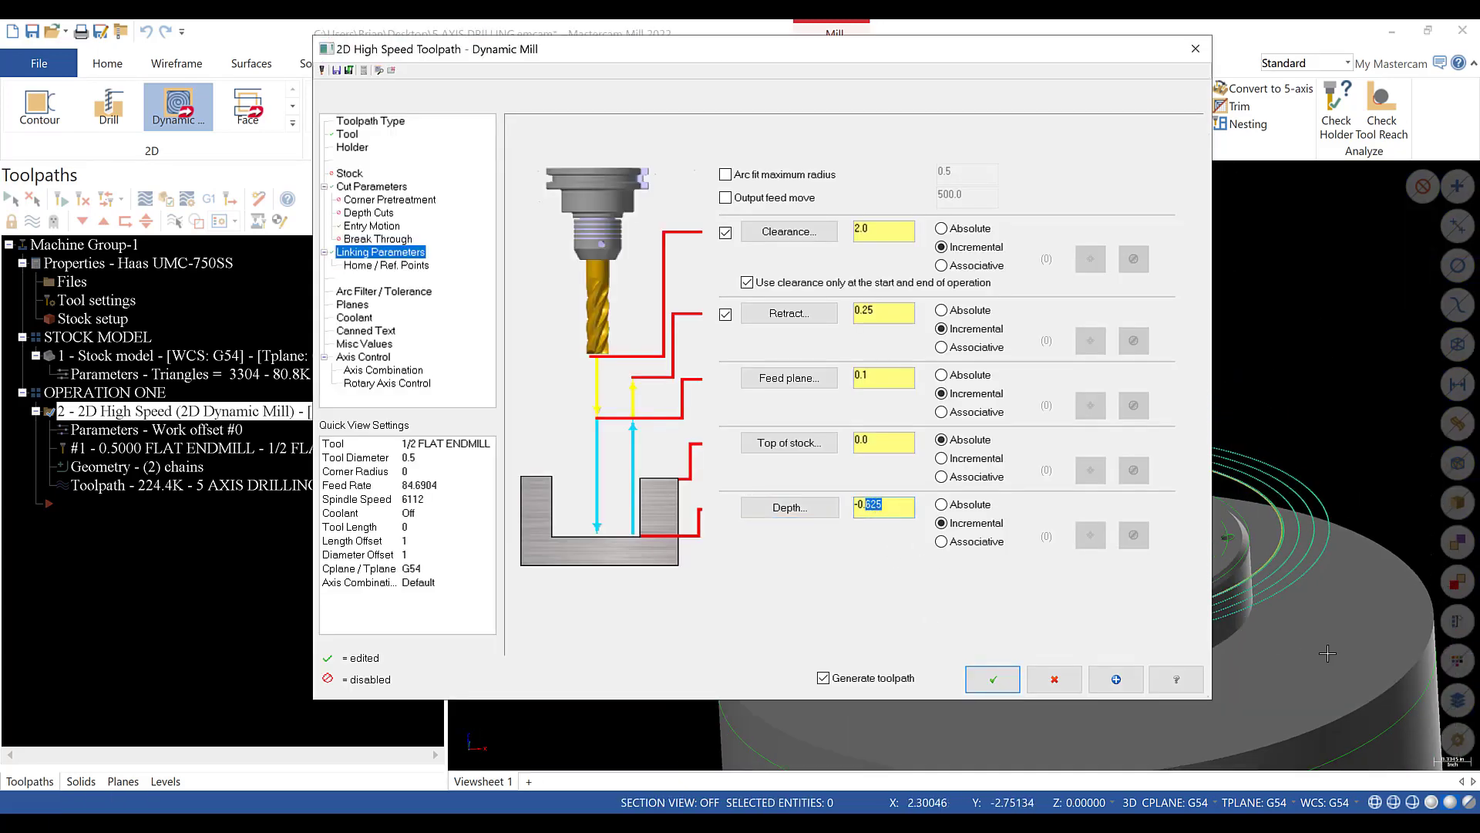
pyautogui.scroll(4, 1328, 653)
pyautogui.scroll(-3, 1372, 609)
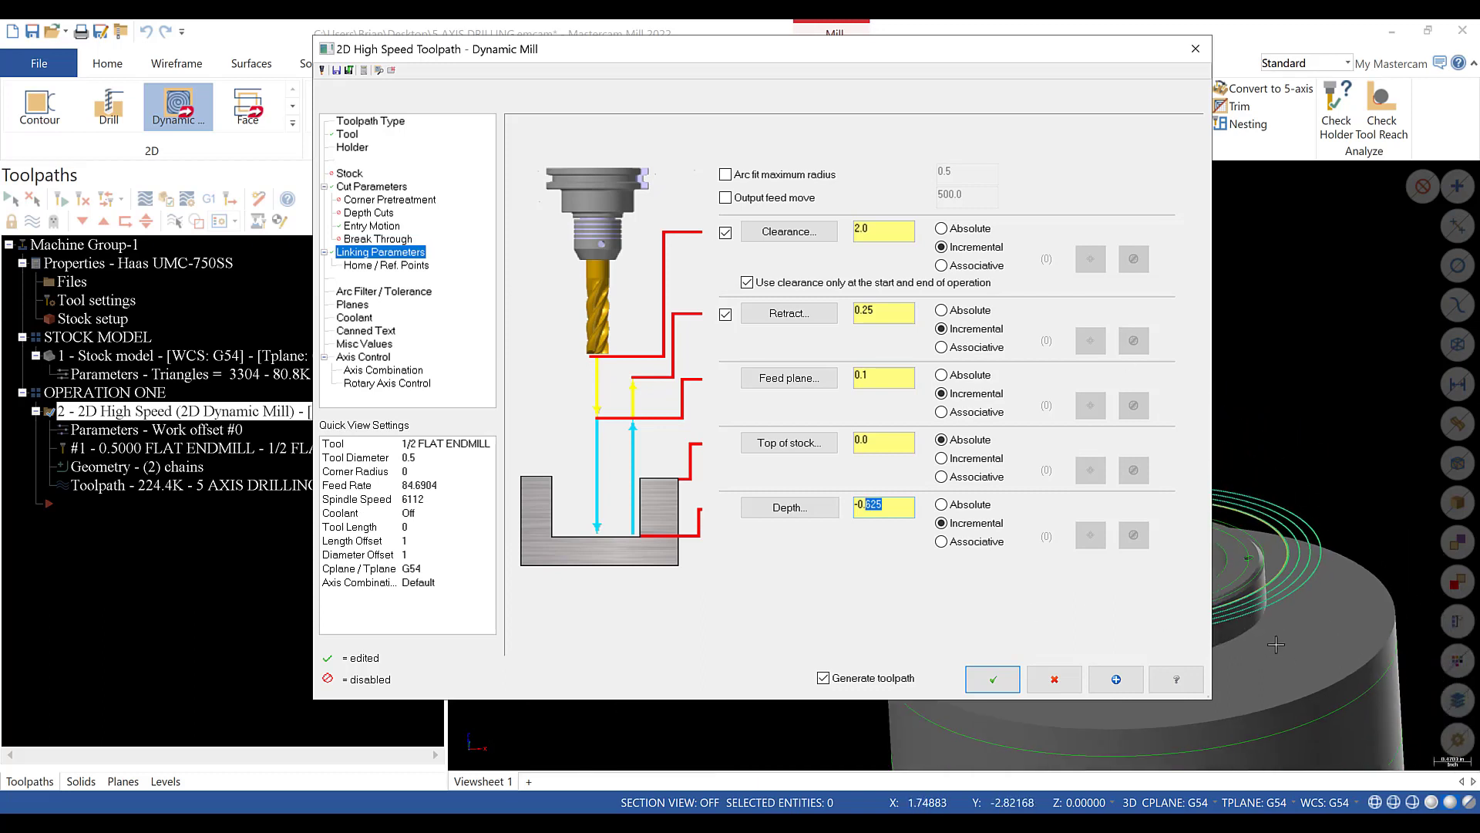
pyautogui.moveTo(896, 507); pyautogui.dragTo(873, 508)
pyautogui.write('75')
pyautogui.click(1008, 684)
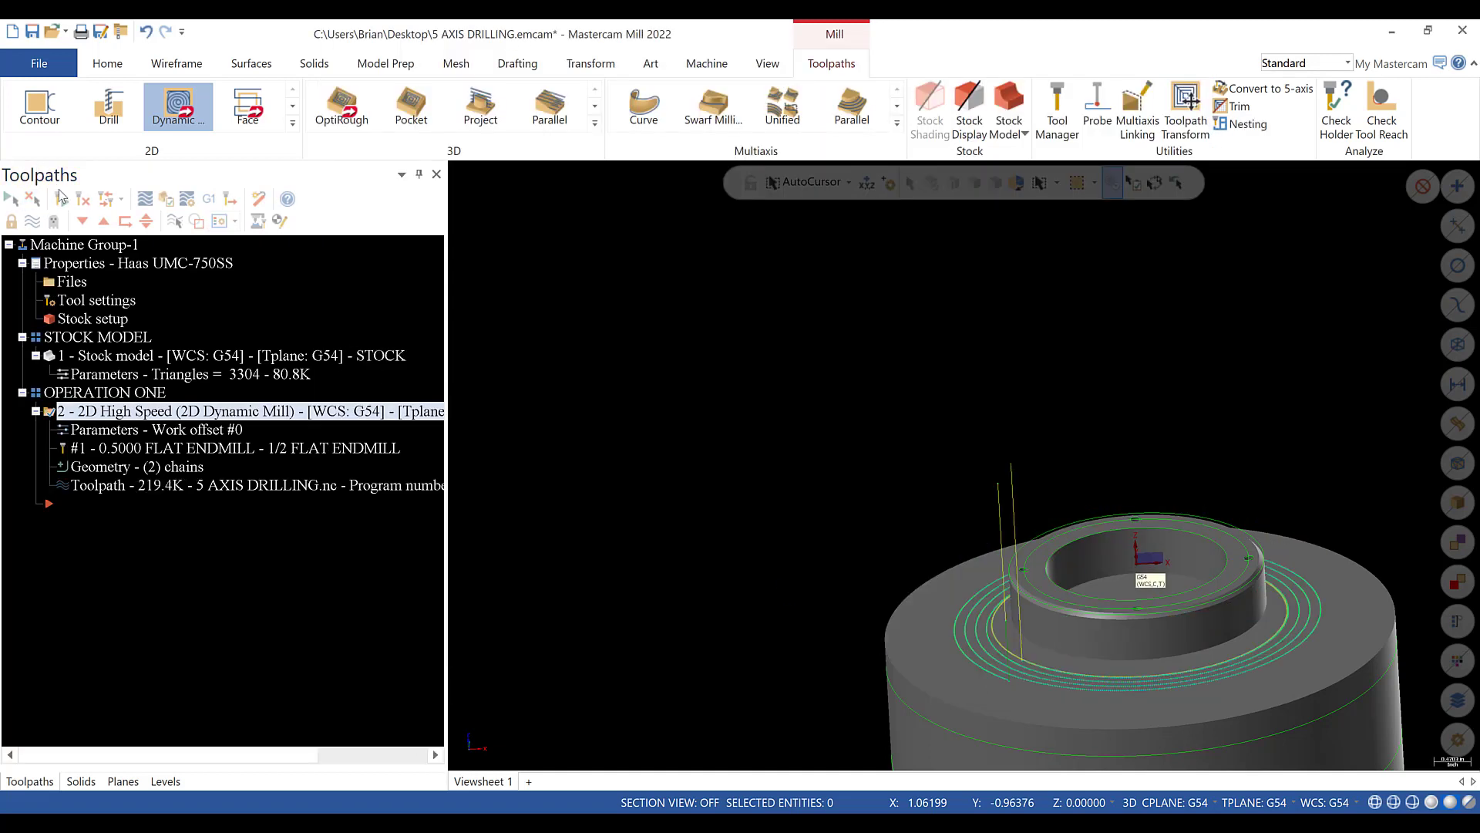
# - Regenerate the dynamic mill operation and inspect its toolpath around the raised boss
pyautogui.click(61, 198)
pyautogui.scroll(-2, 1223, 674)
pyautogui.scroll(3, 1236, 696)
pyautogui.moveTo(1237, 696); pyautogui.dragTo(1097, 667, button='middle')
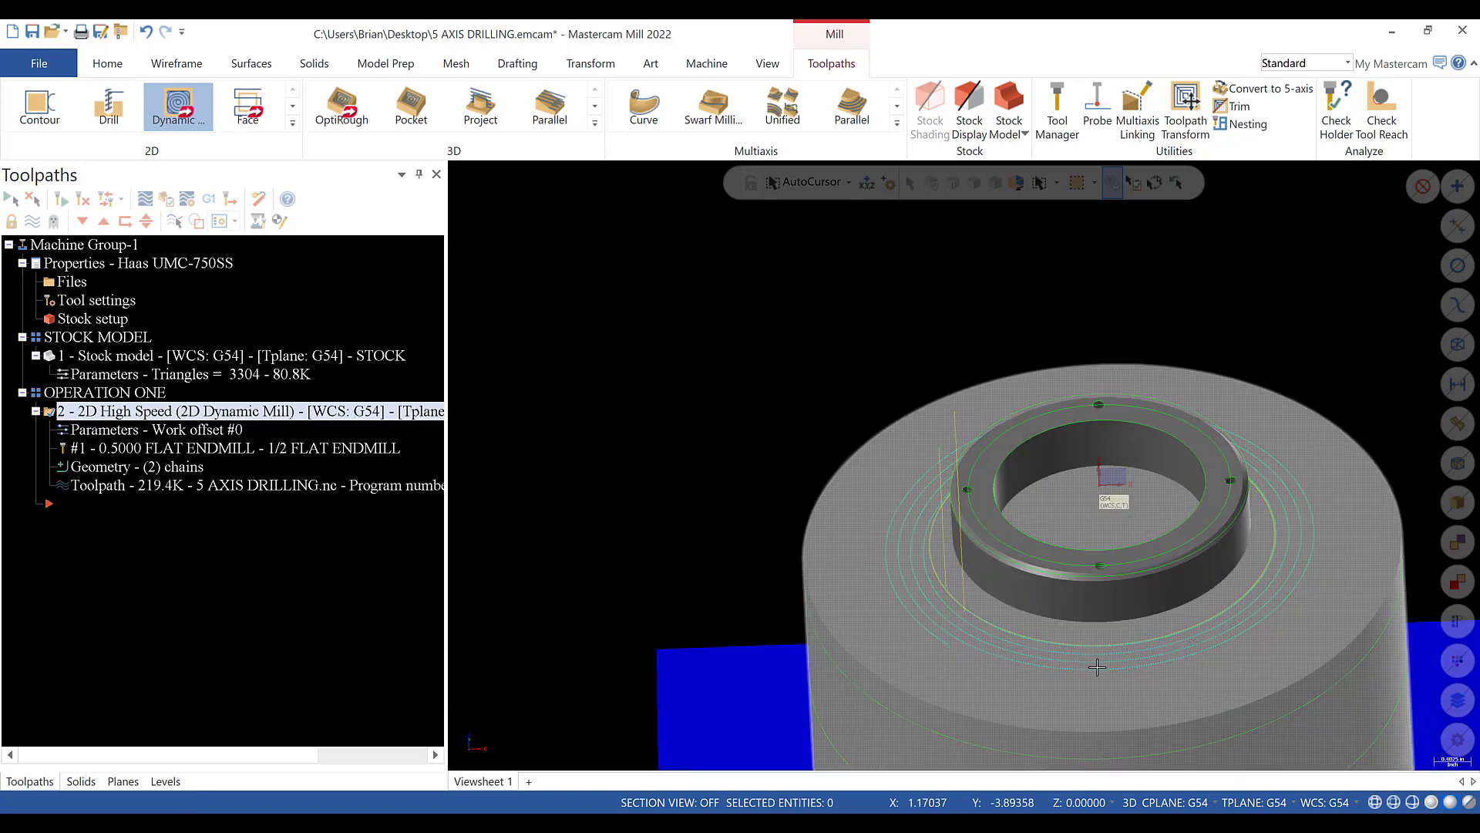
# - Enable line/arc filtering for the dynamic mill operation with a total tolerance of 0.003 and shift the cut tolerance distribution
pyautogui.click(100, 429)
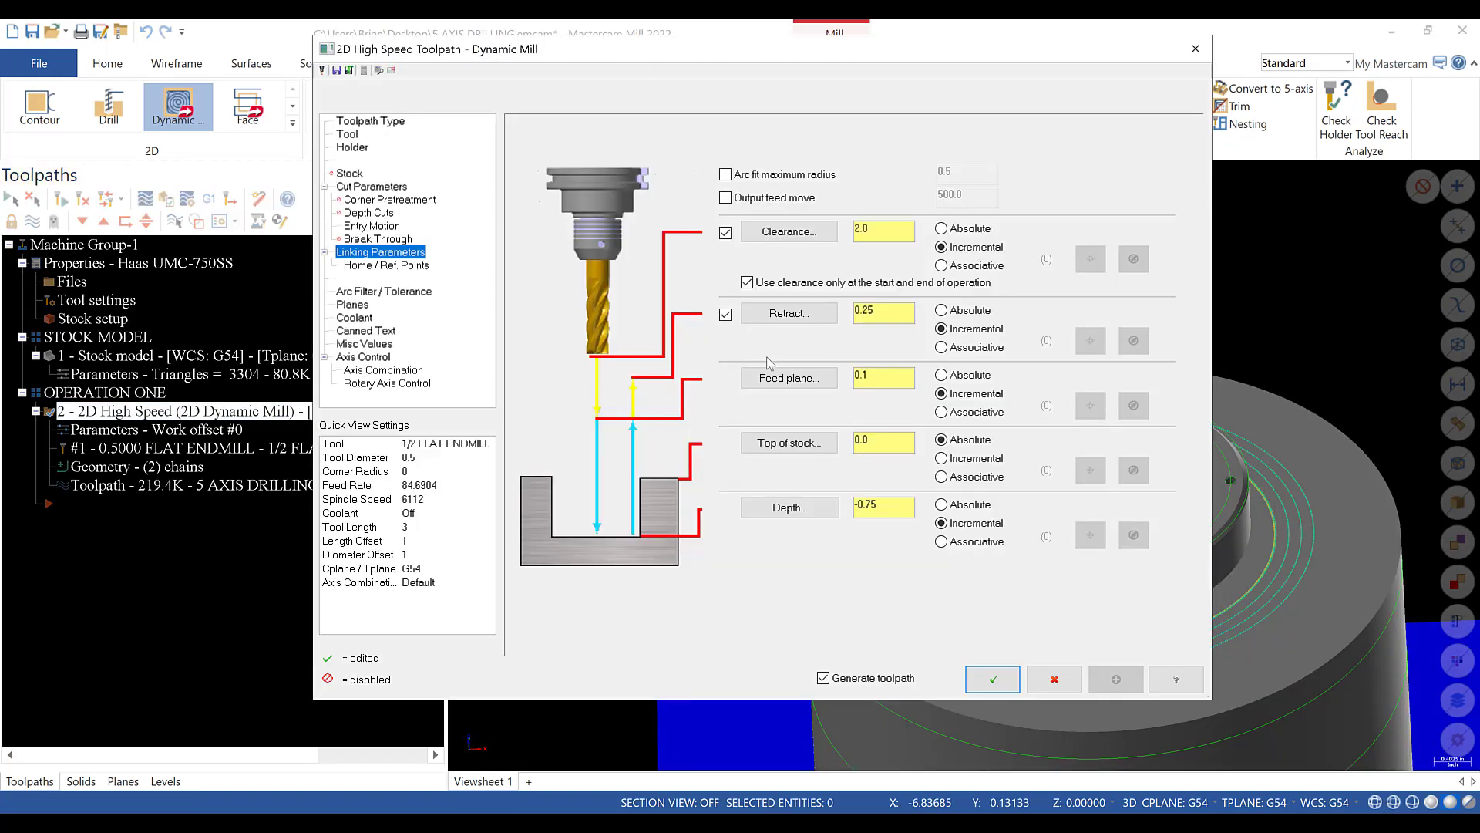
pyautogui.click(377, 292)
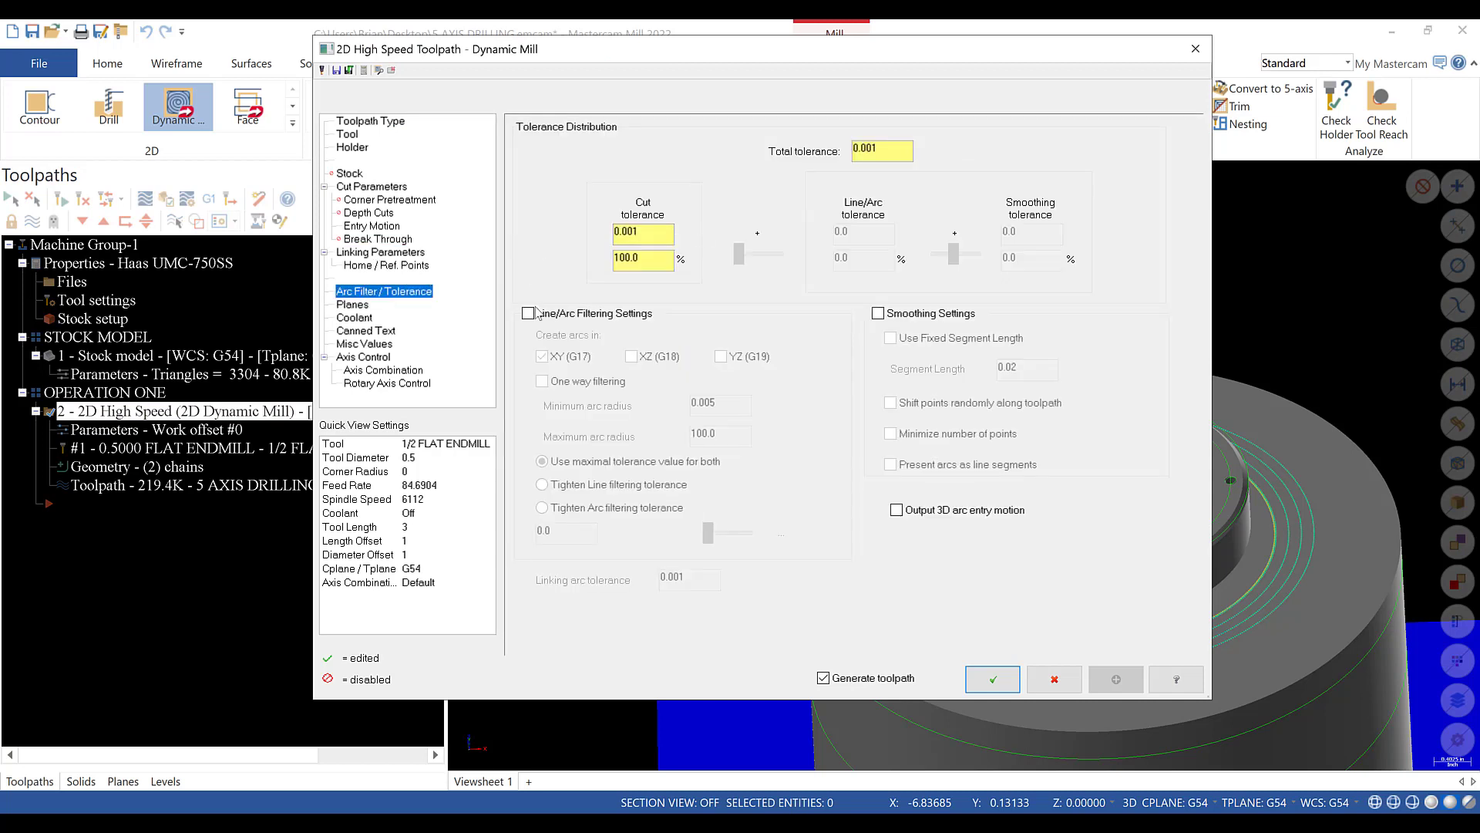
pyautogui.click(531, 312)
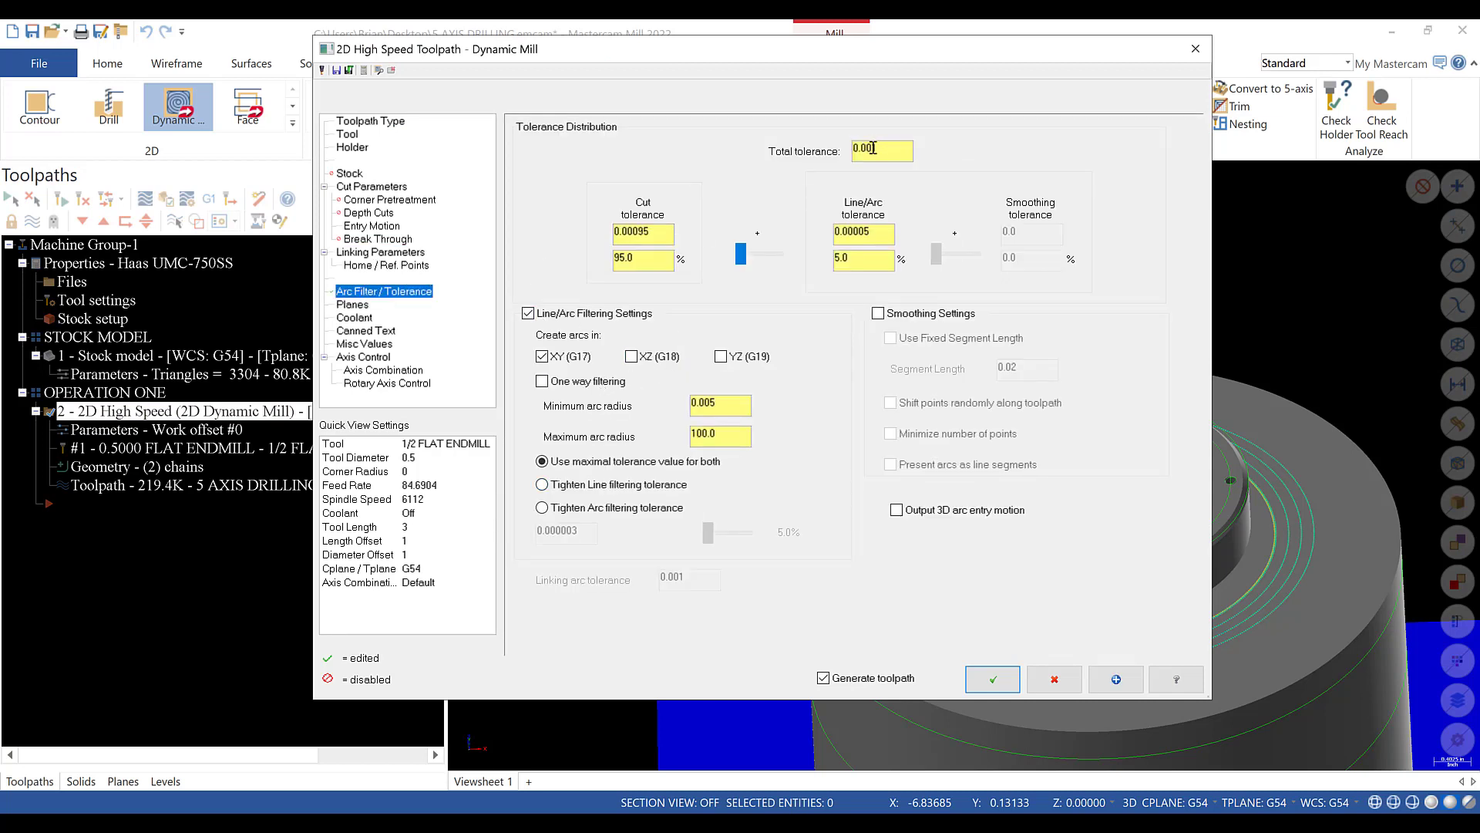
pyautogui.doubleClick(874, 148)
pyautogui.write('.003')
pyautogui.moveTo(740, 253); pyautogui.dragTo(758, 258)
# - Turn on flood coolant for the operation with M08
pyautogui.click(351, 308)
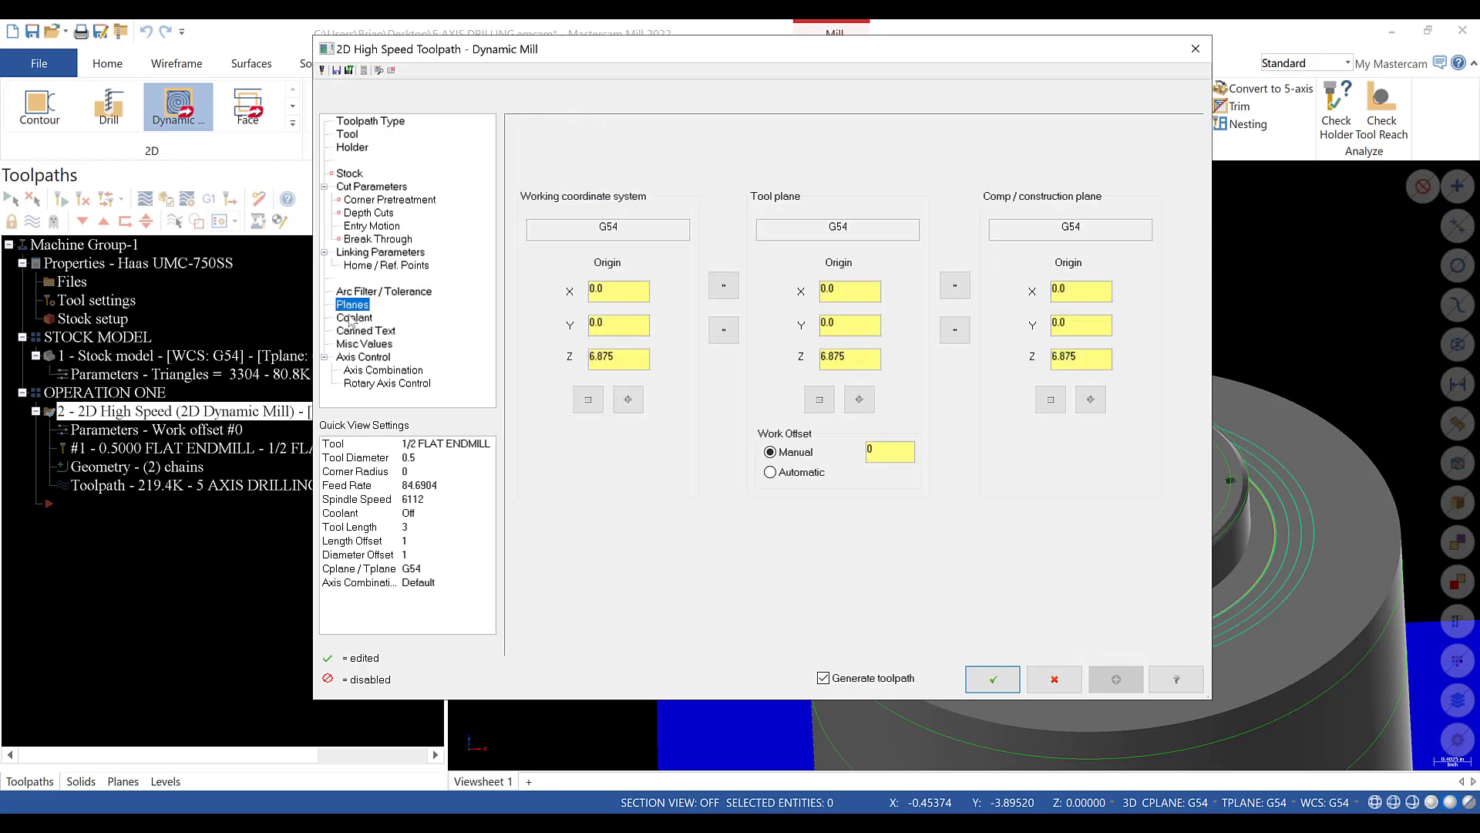
pyautogui.click(353, 317)
pyautogui.click(869, 231)
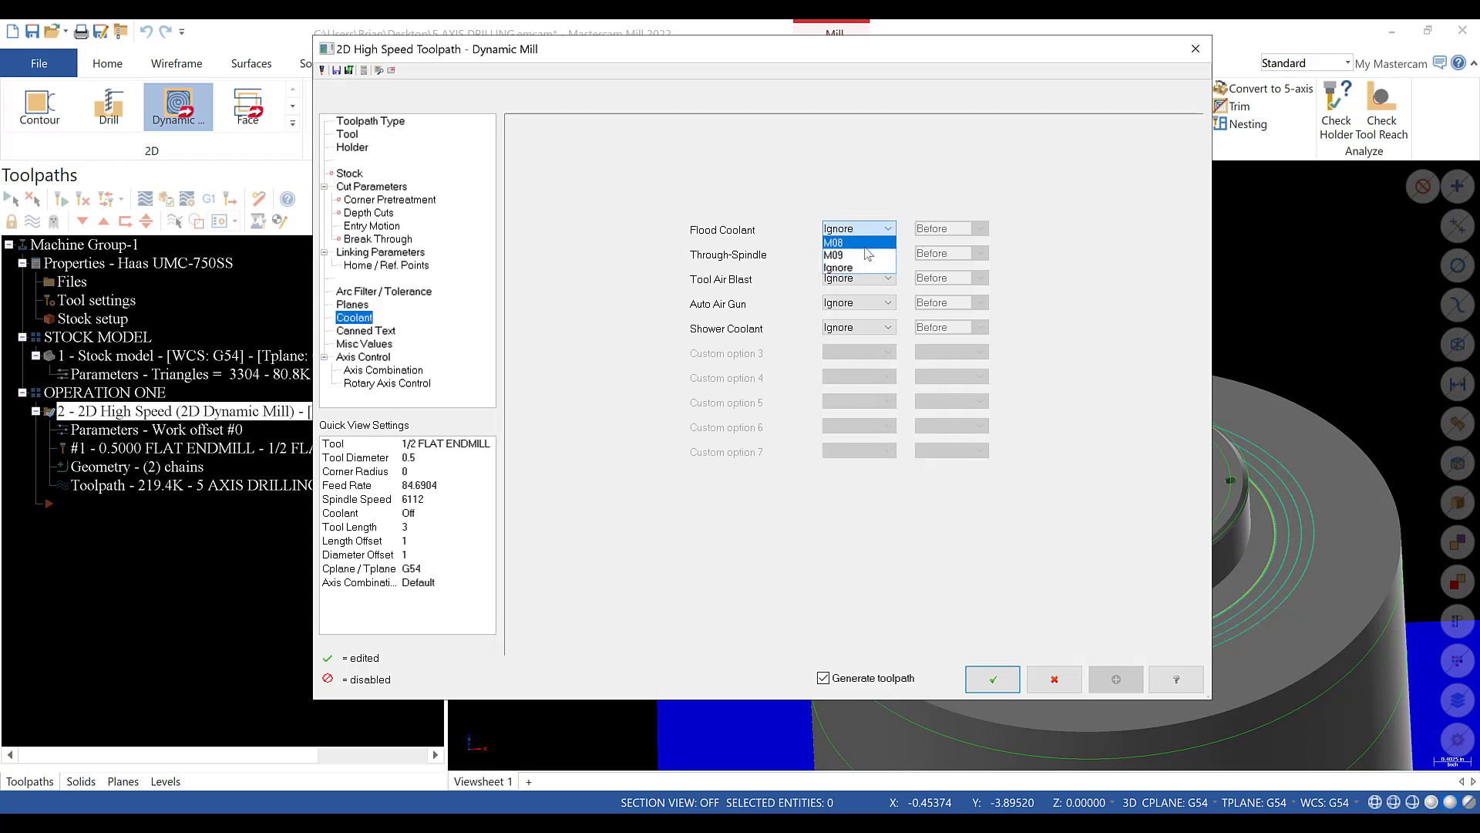
pyautogui.click(864, 243)
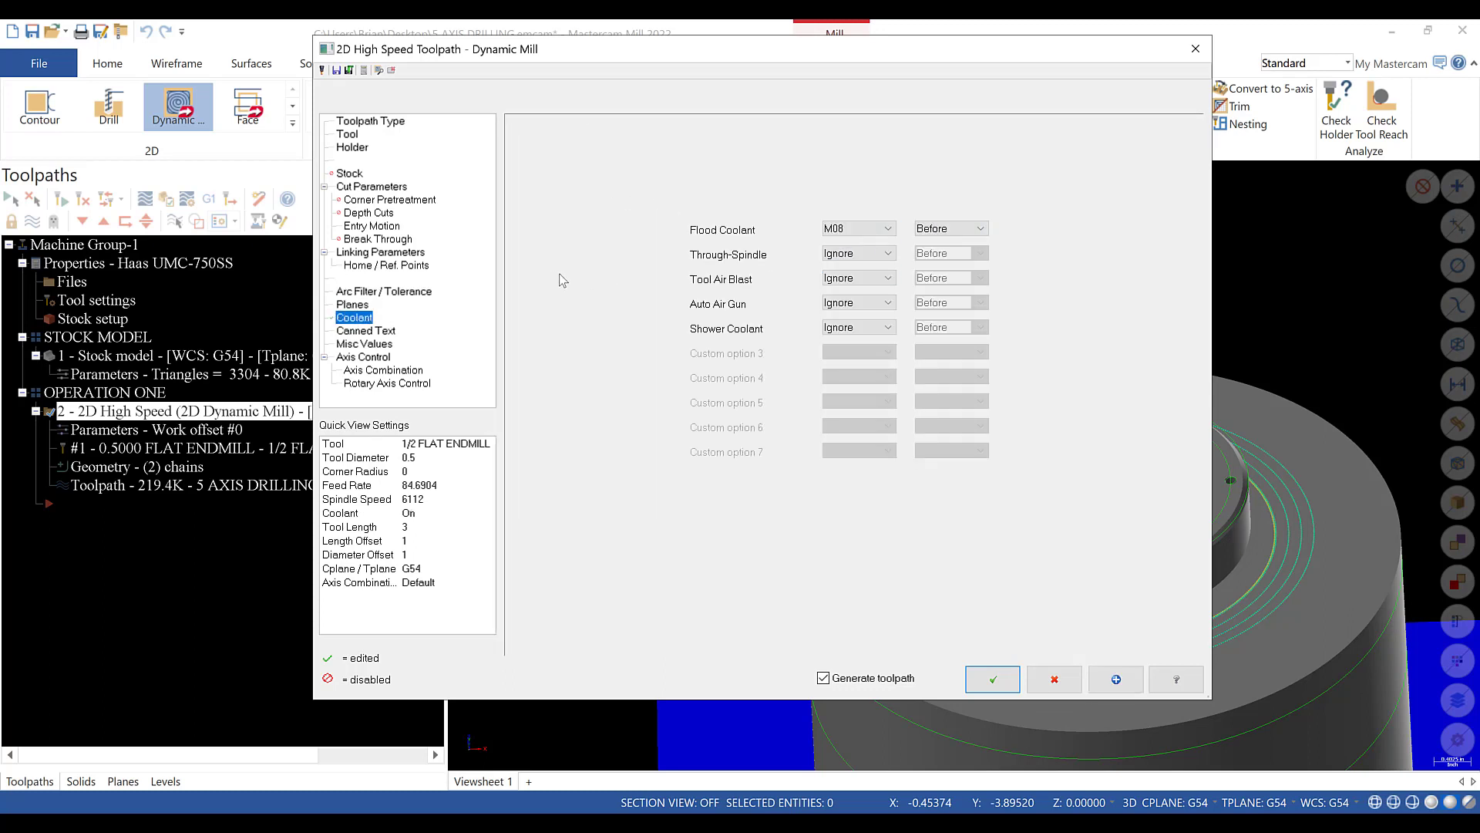
# - Review the operation's linking, cut and tool parameters, and apply the changes to regenerate the toolpath
pyautogui.click(380, 332)
pyautogui.click(370, 292)
pyautogui.click(378, 252)
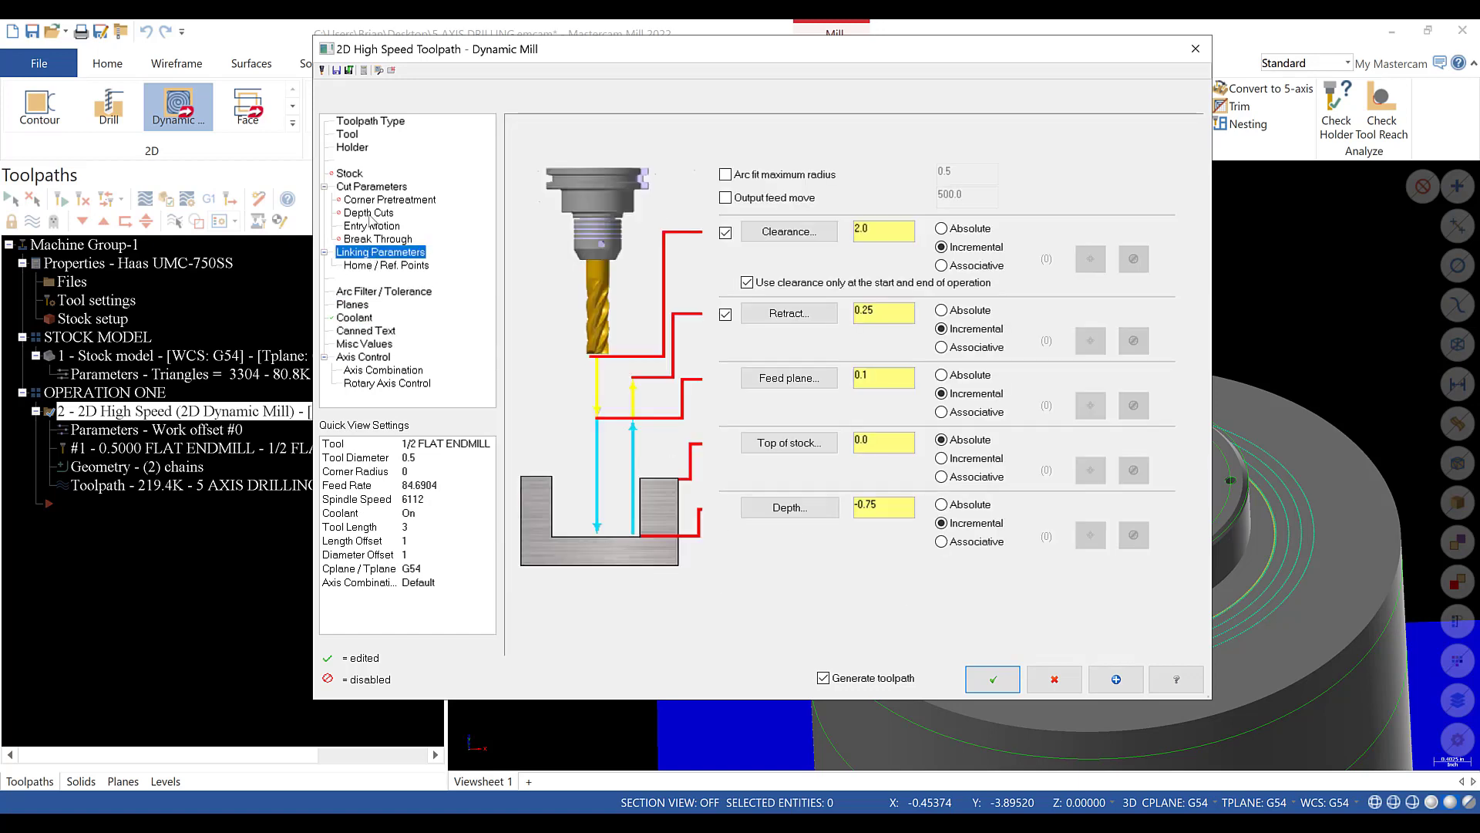
pyautogui.click(368, 213)
pyautogui.click(371, 187)
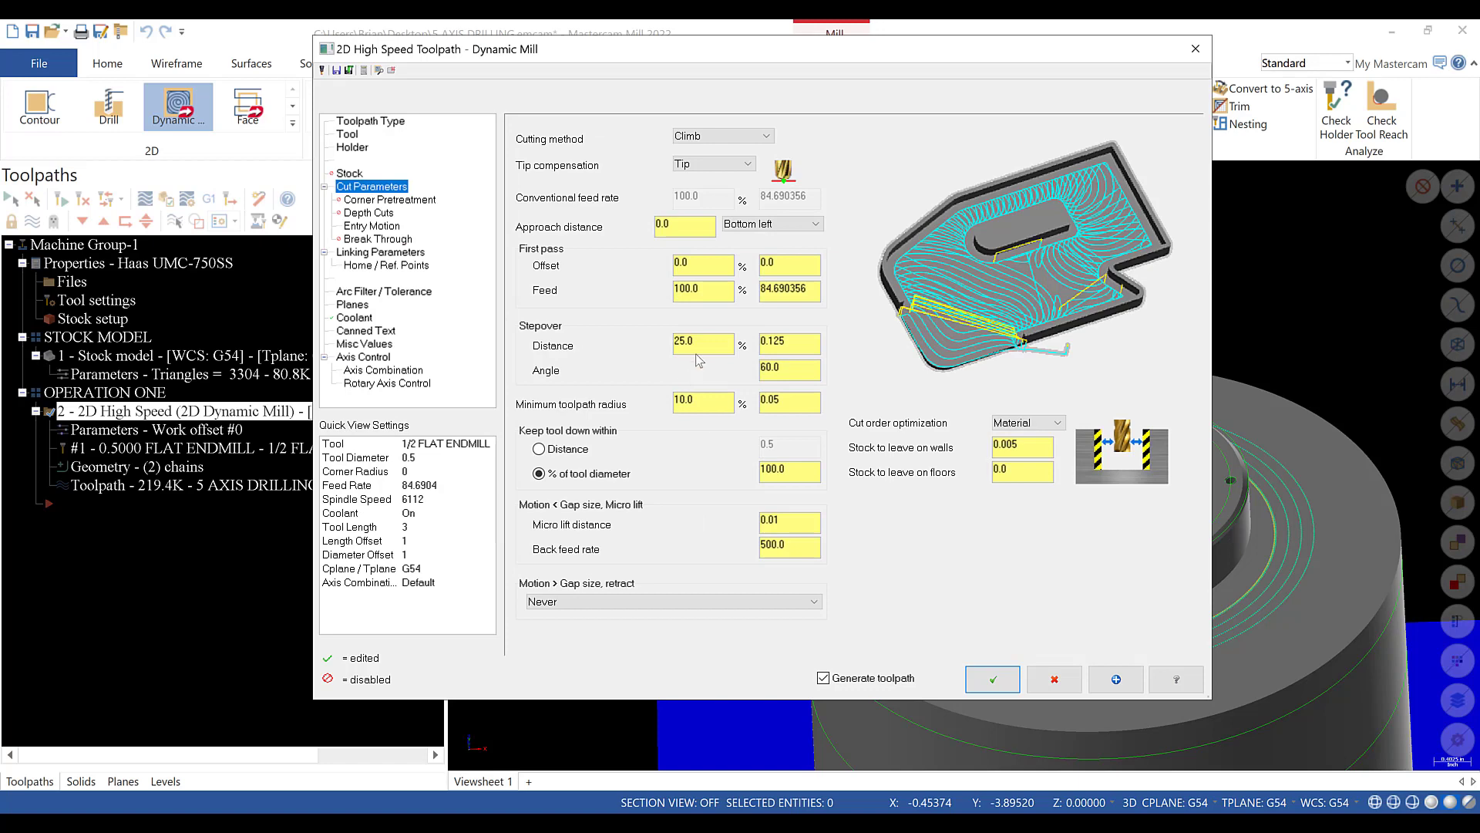
pyautogui.click(347, 135)
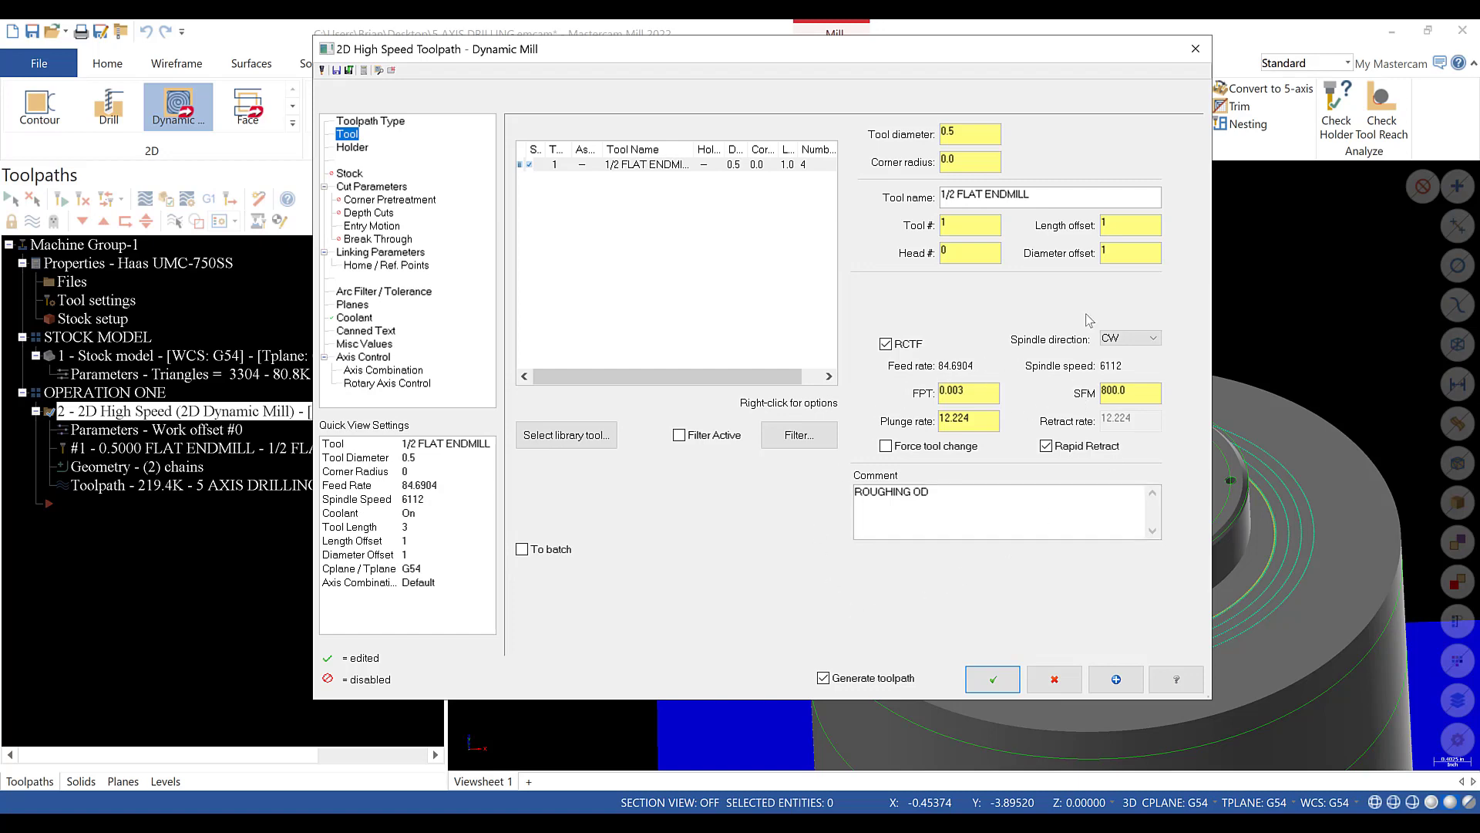
pyautogui.click(360, 188)
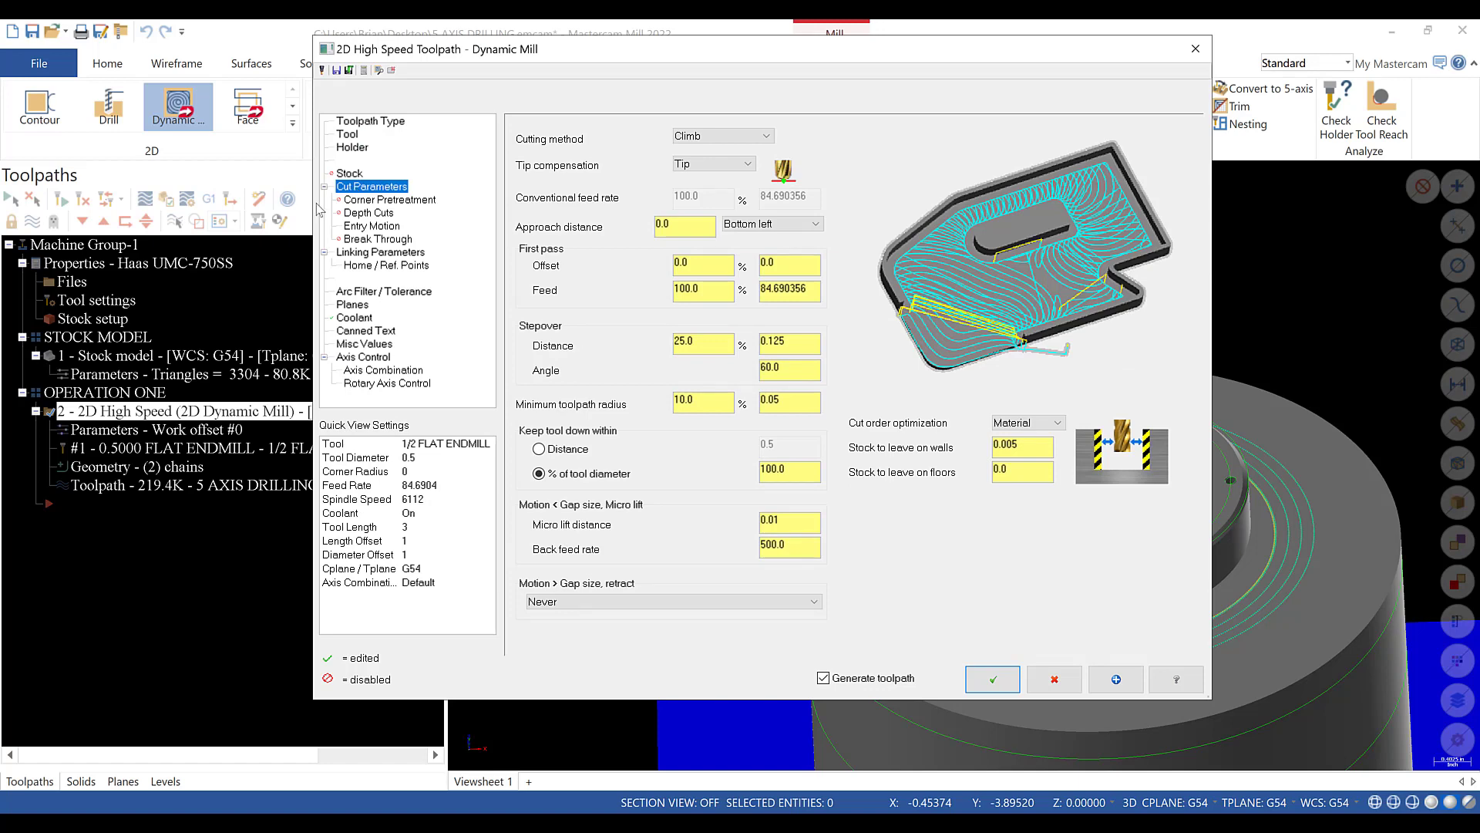
pyautogui.click(994, 678)
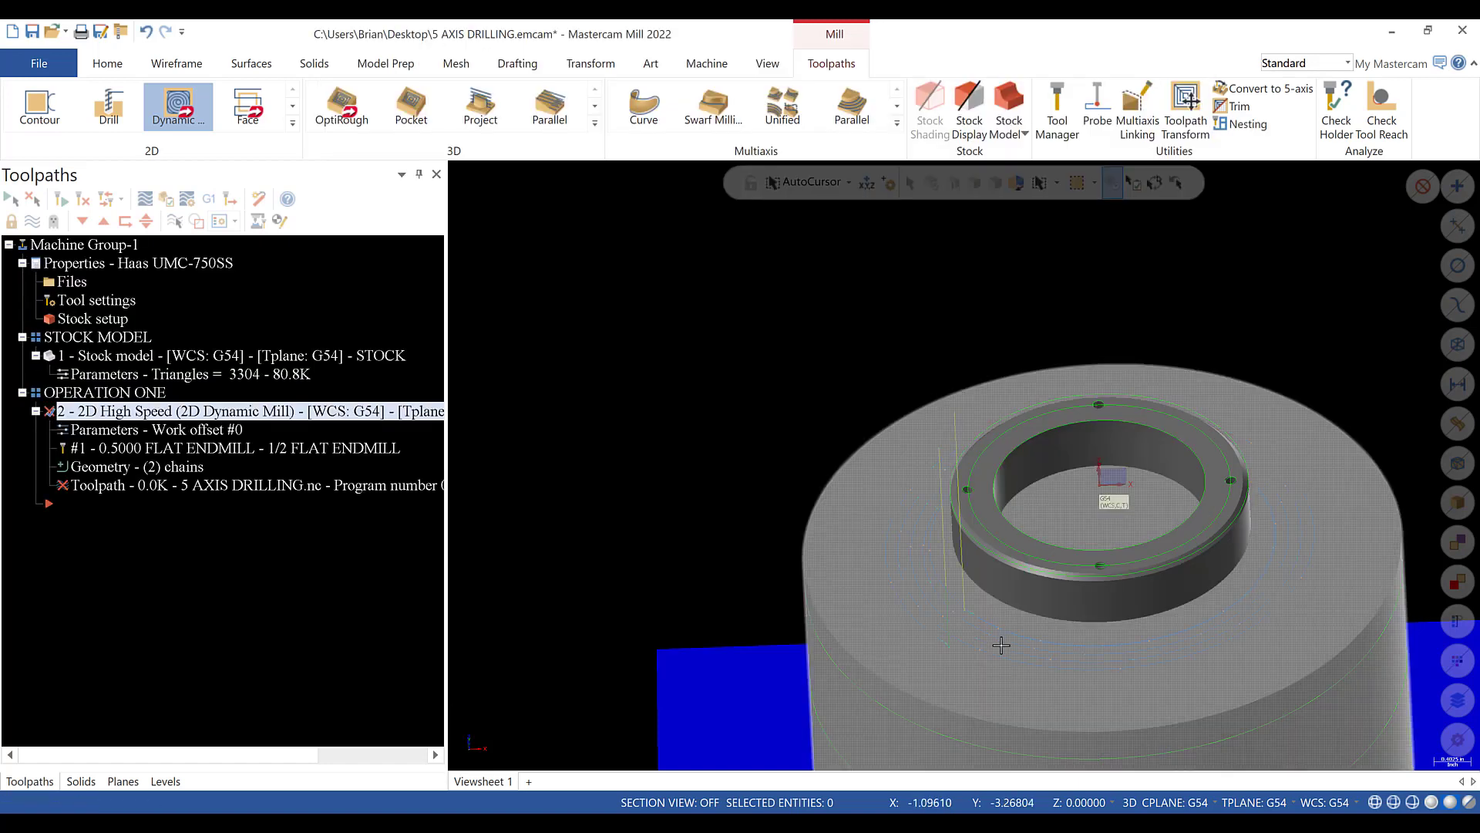
# - Display the stock model over the part to compare it with the dynamic mill toolpath
pyautogui.scroll(2, 1359, 671)
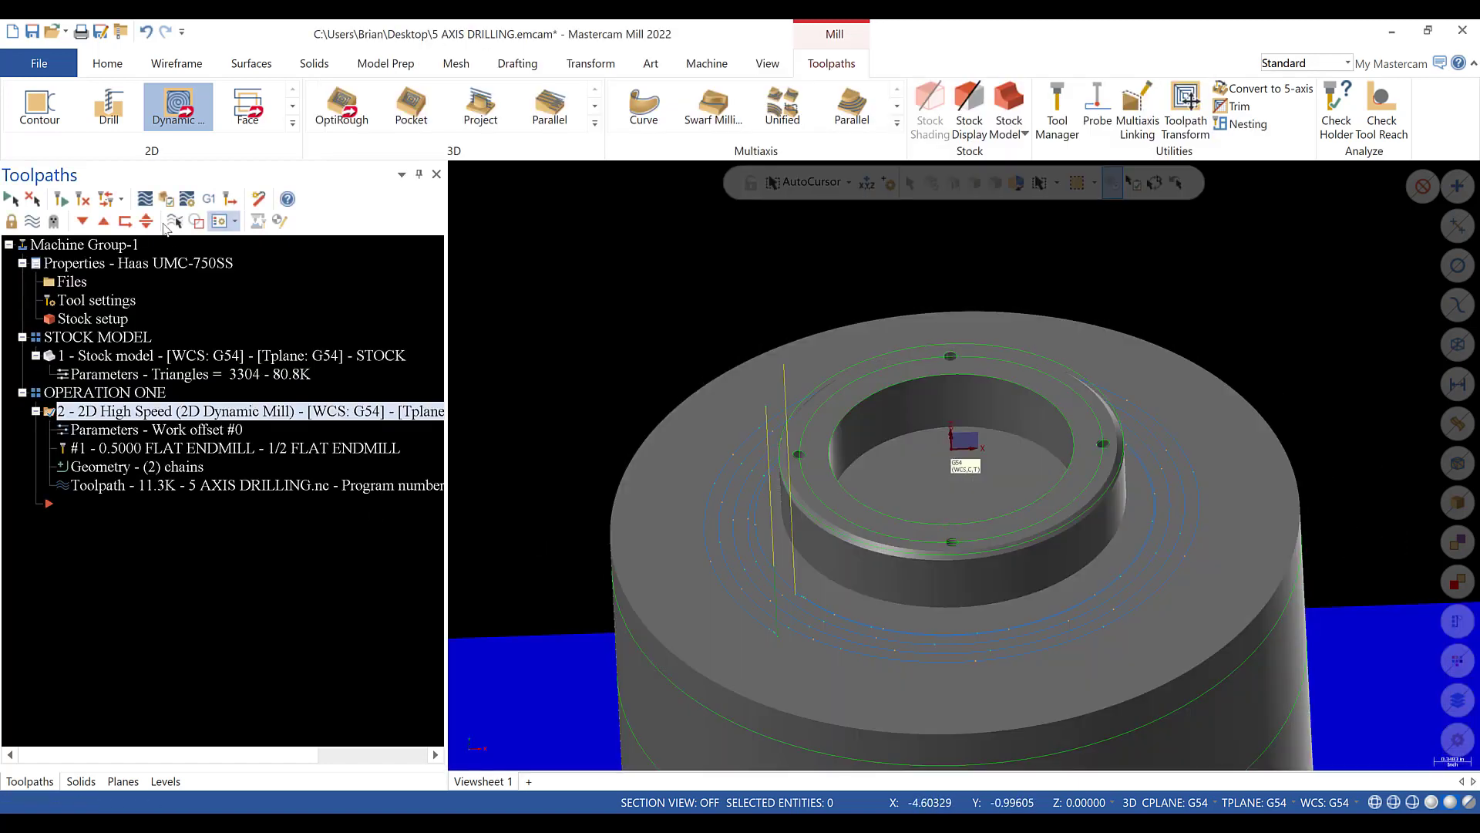
pyautogui.click(96, 356)
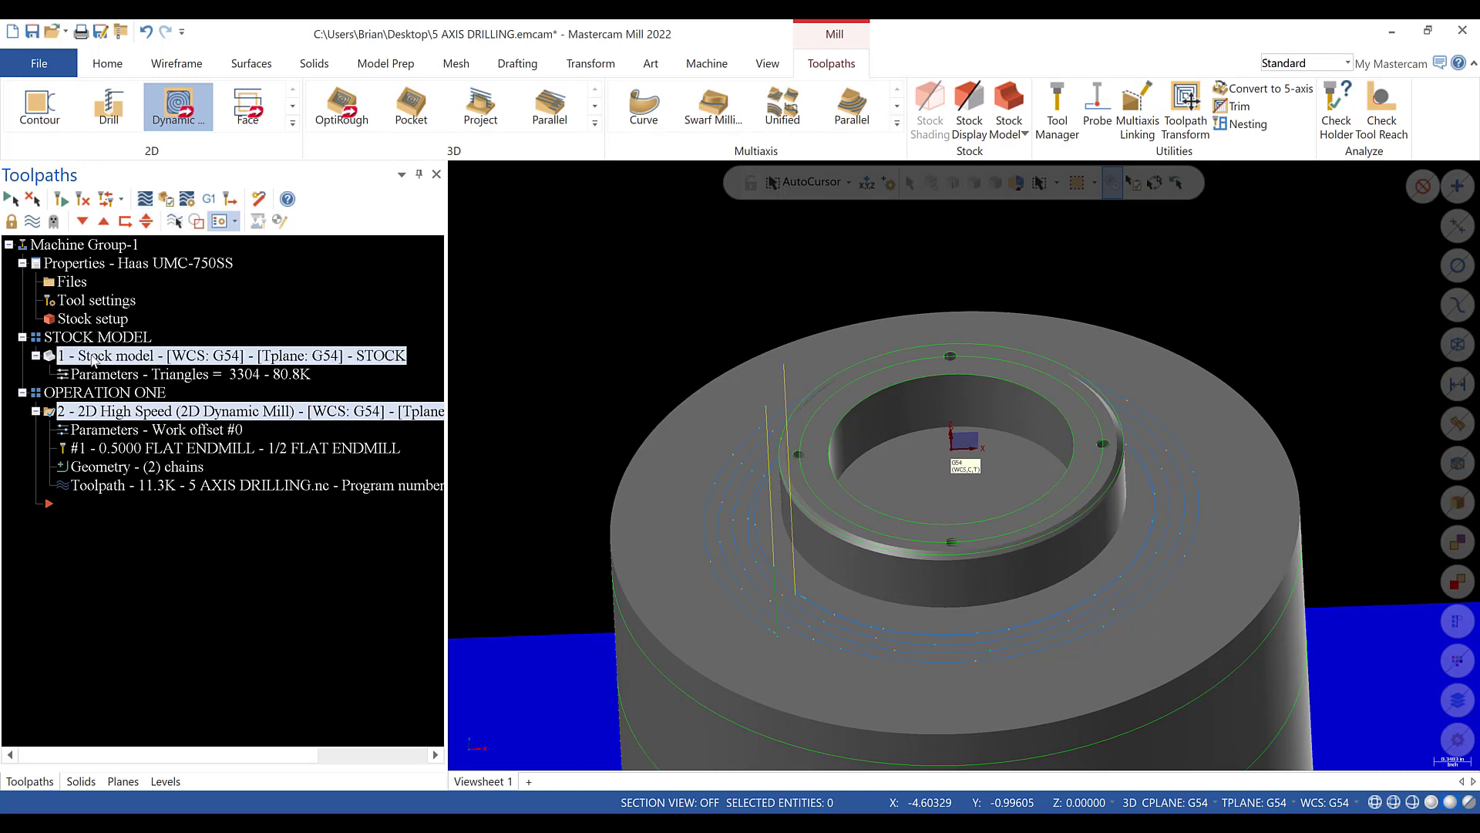
pyautogui.click(31, 223)
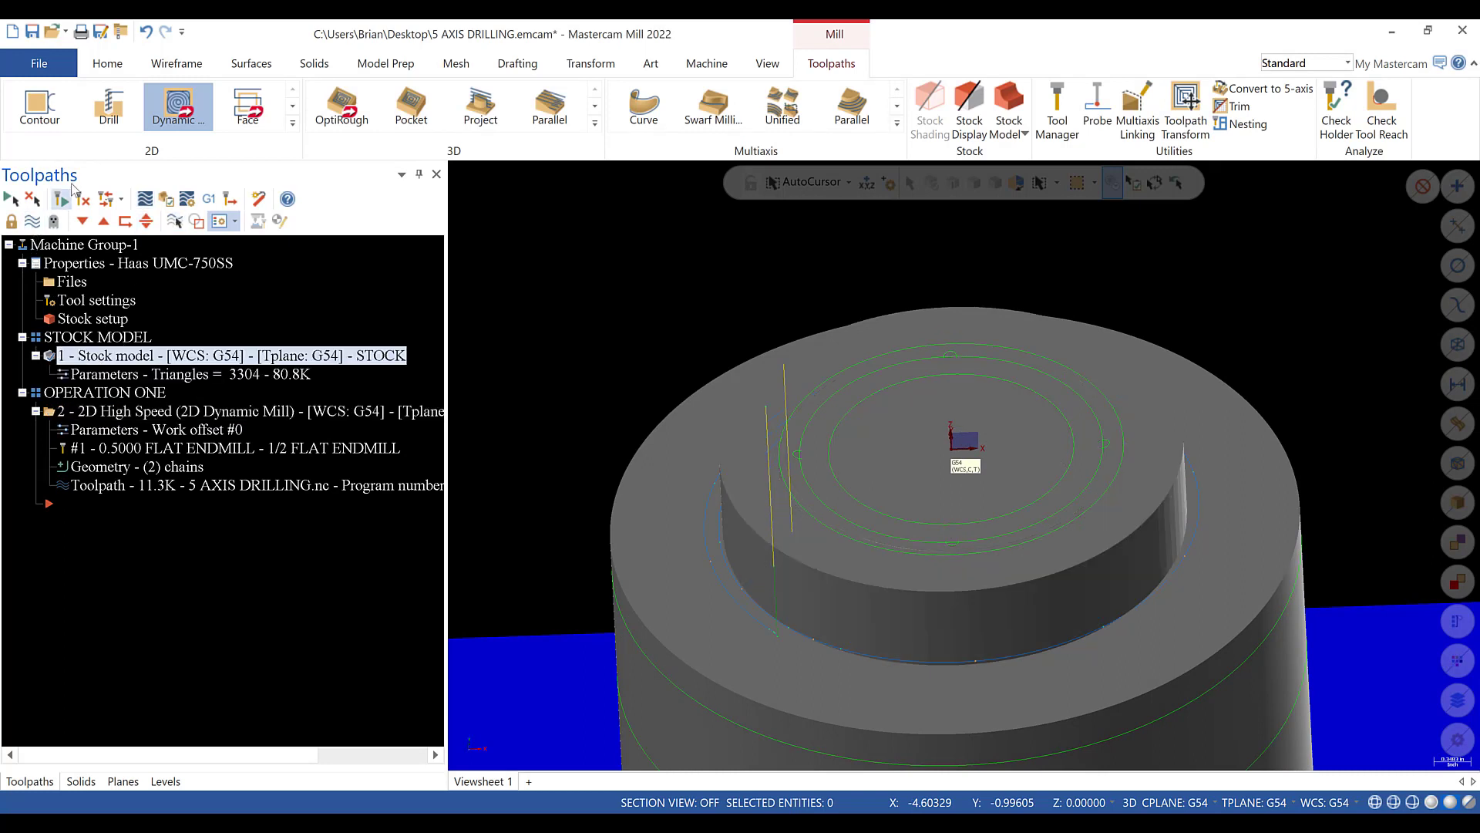
# - Backplot the 2D dynamic mill operation against the displayed stock at a faster playback speed, and close the backplot
pyautogui.click(144, 199)
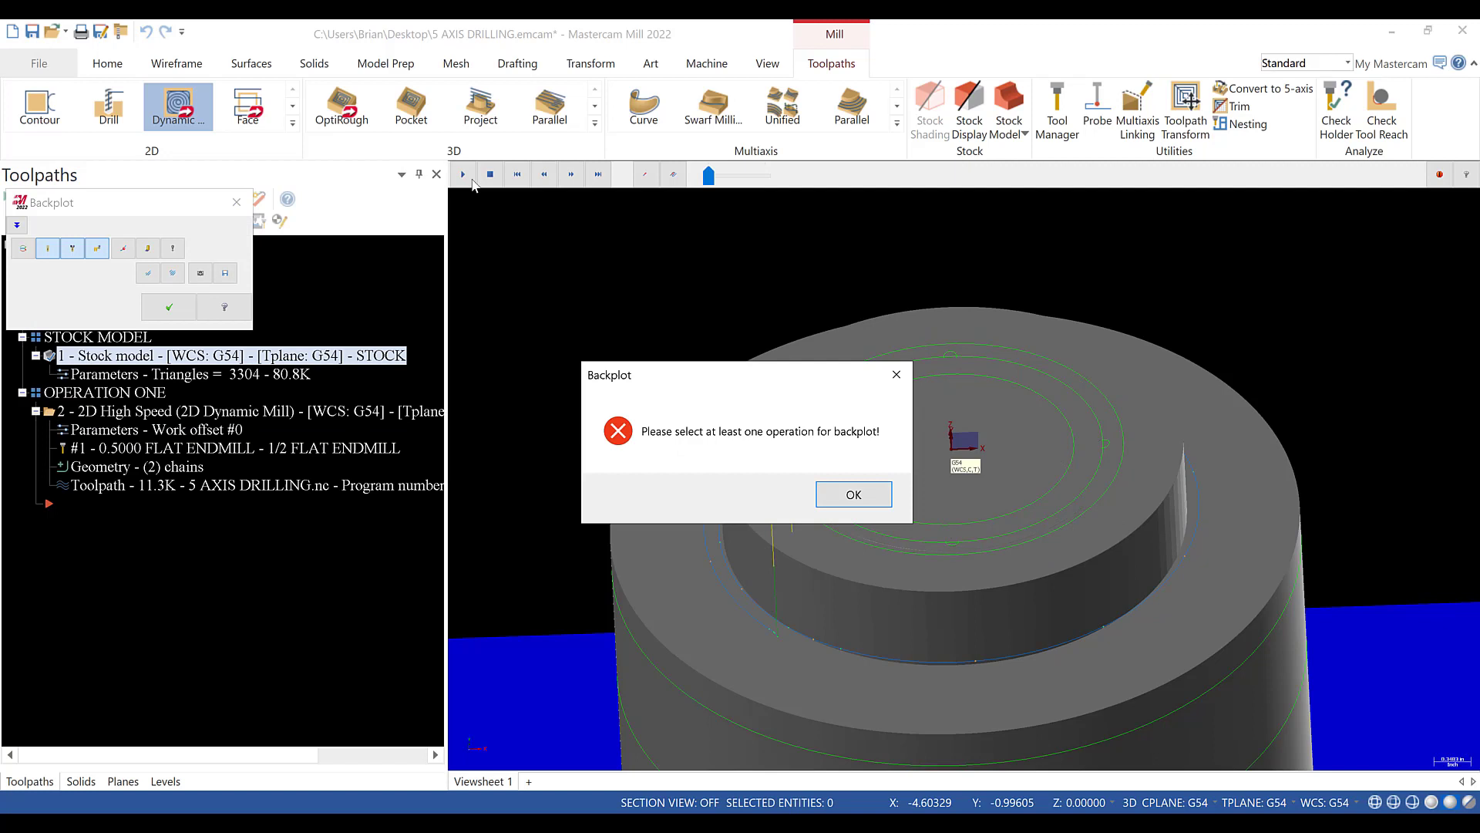
pyautogui.click(854, 494)
pyautogui.click(155, 411)
pyautogui.click(144, 199)
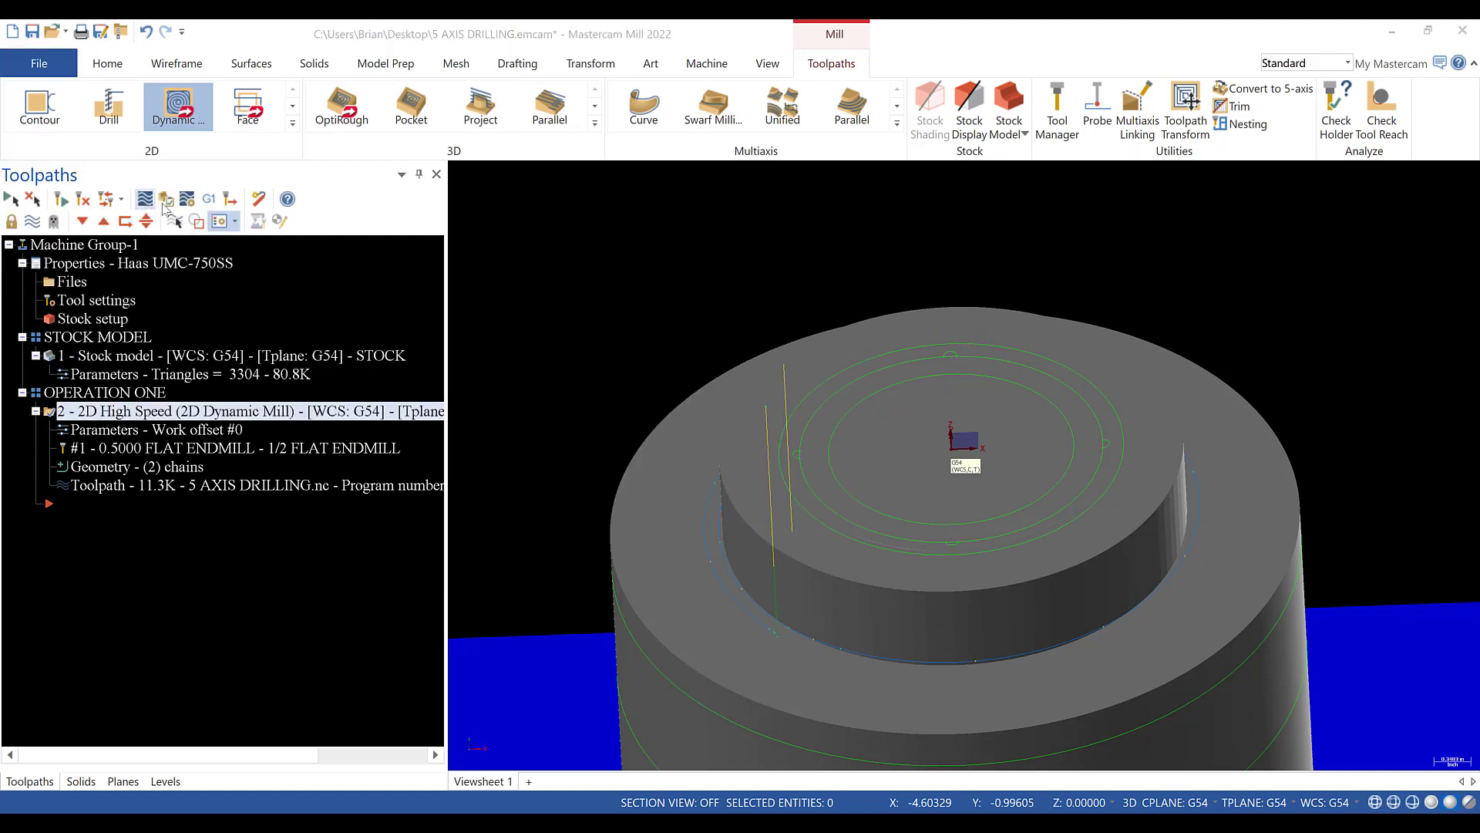
pyautogui.click(460, 181)
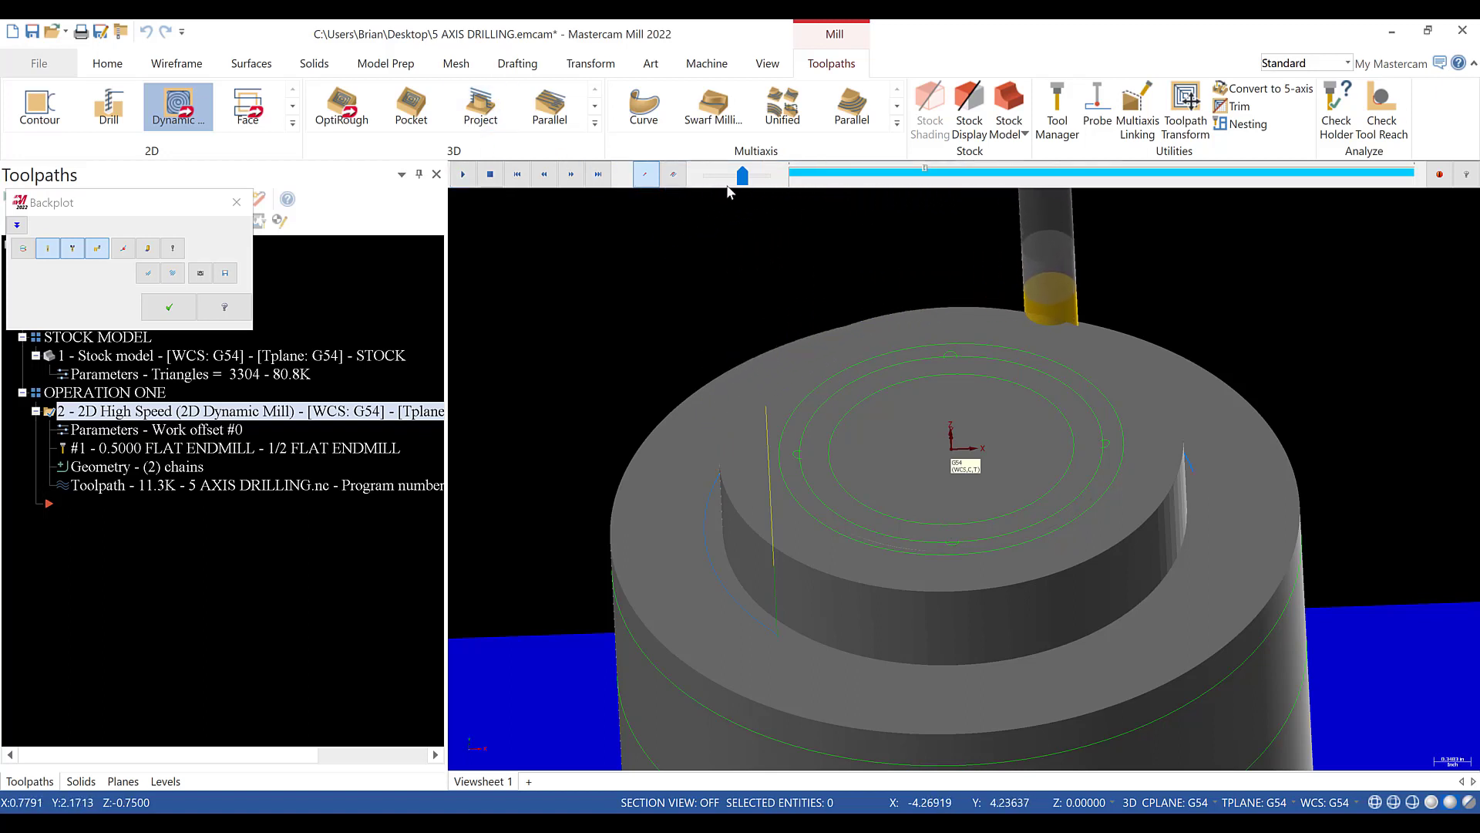
pyautogui.moveTo(742, 176); pyautogui.dragTo(764, 176)
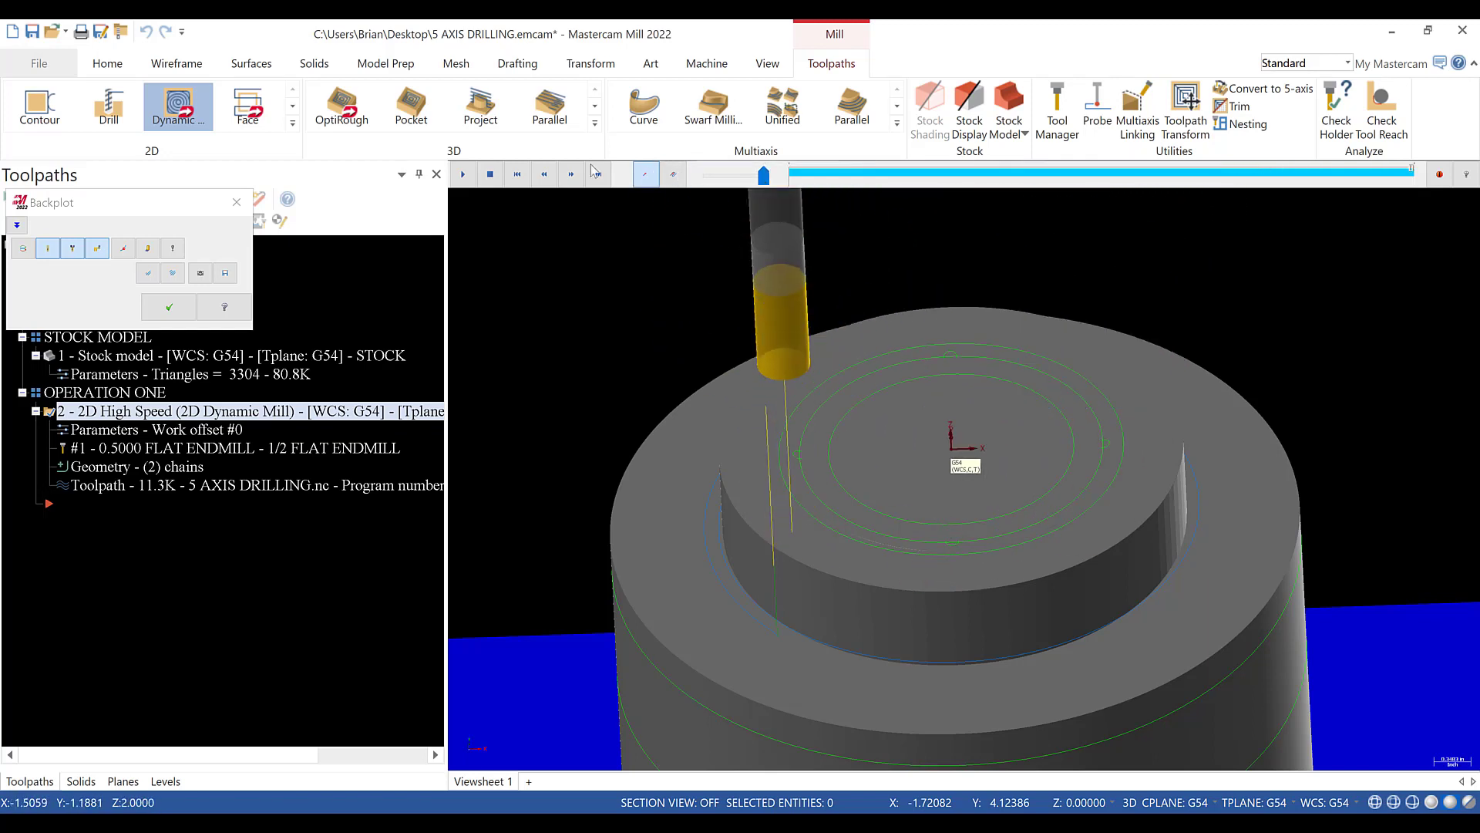
pyautogui.click(237, 202)
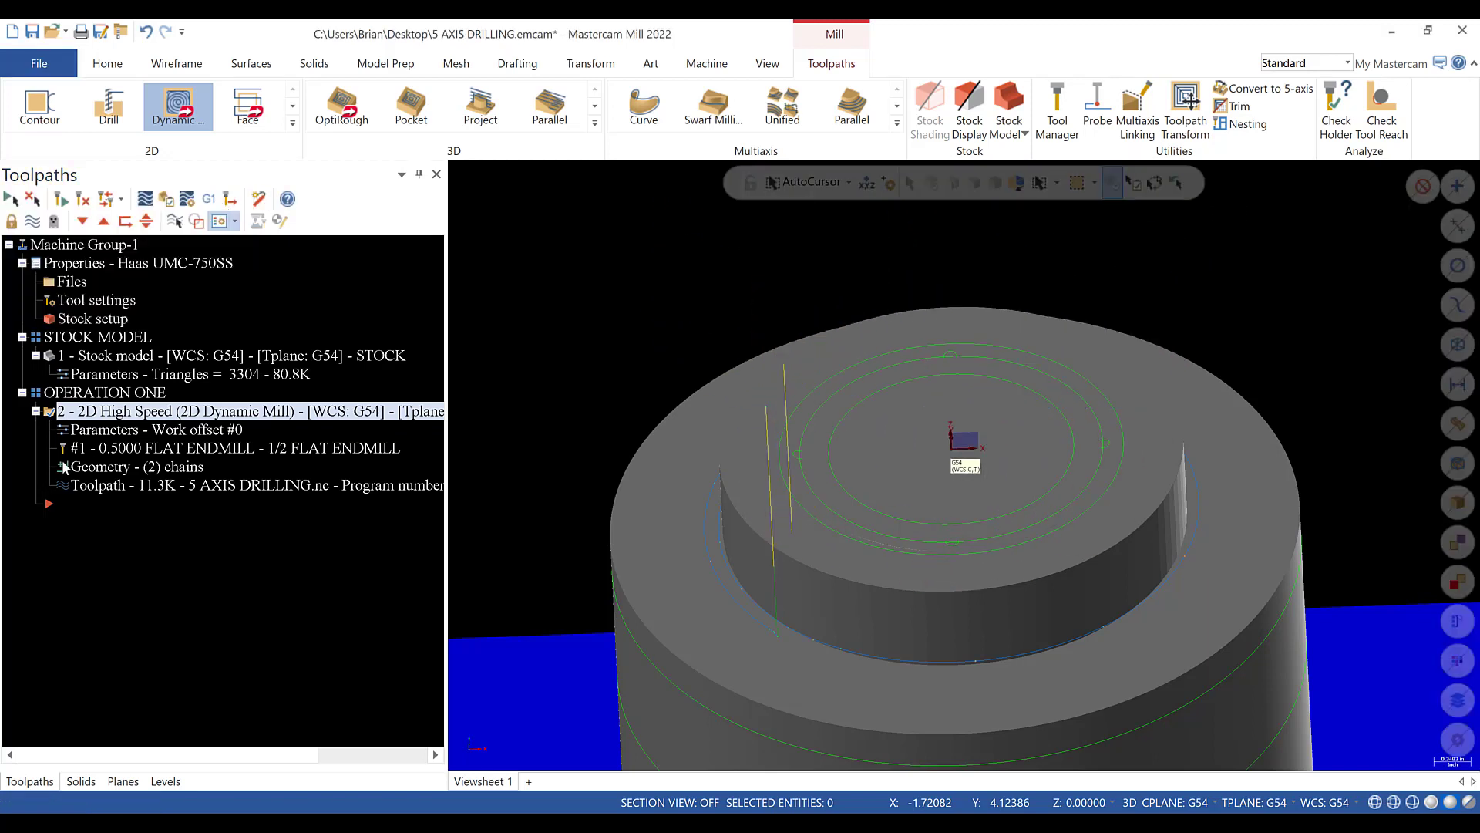
# - Collapse the dynamic mill operation and rename its toolpath group as ROUGHING OPERATION ONE
pyautogui.click(35, 411)
pyautogui.click(147, 394)
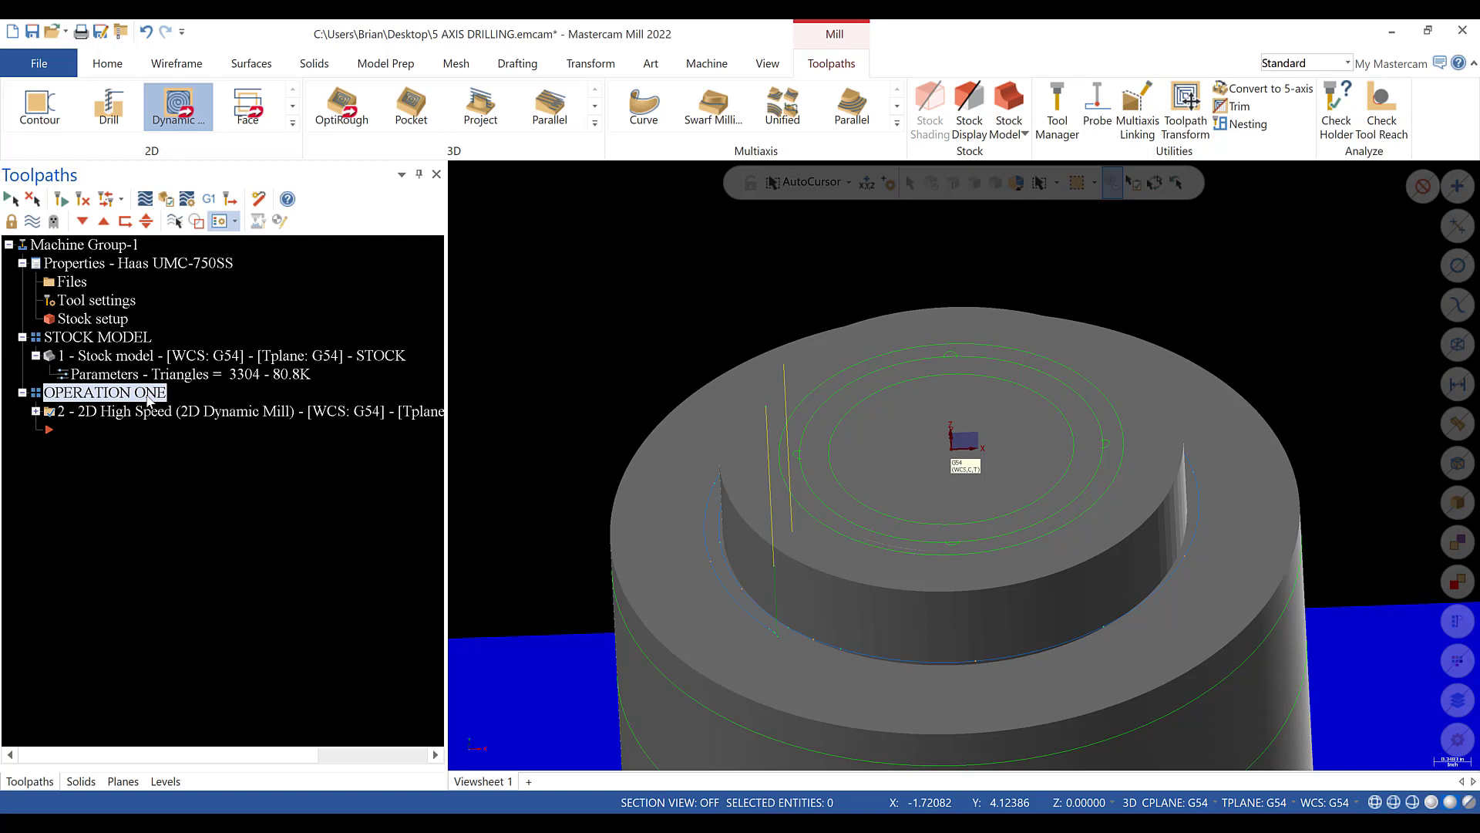
pyautogui.click(146, 395)
pyautogui.write('ROUGH')
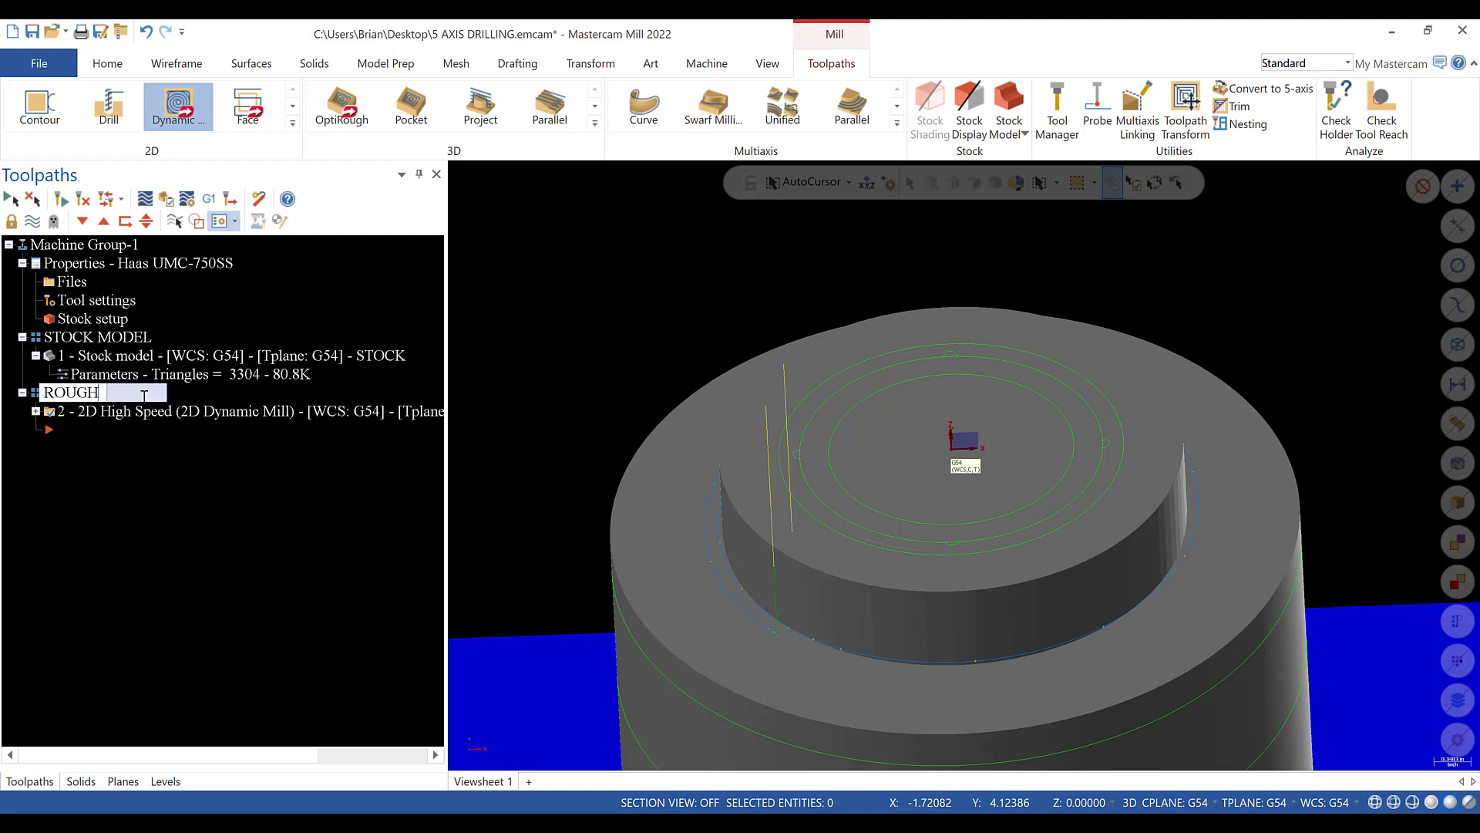
pyautogui.write('ING OPERATION ONE')
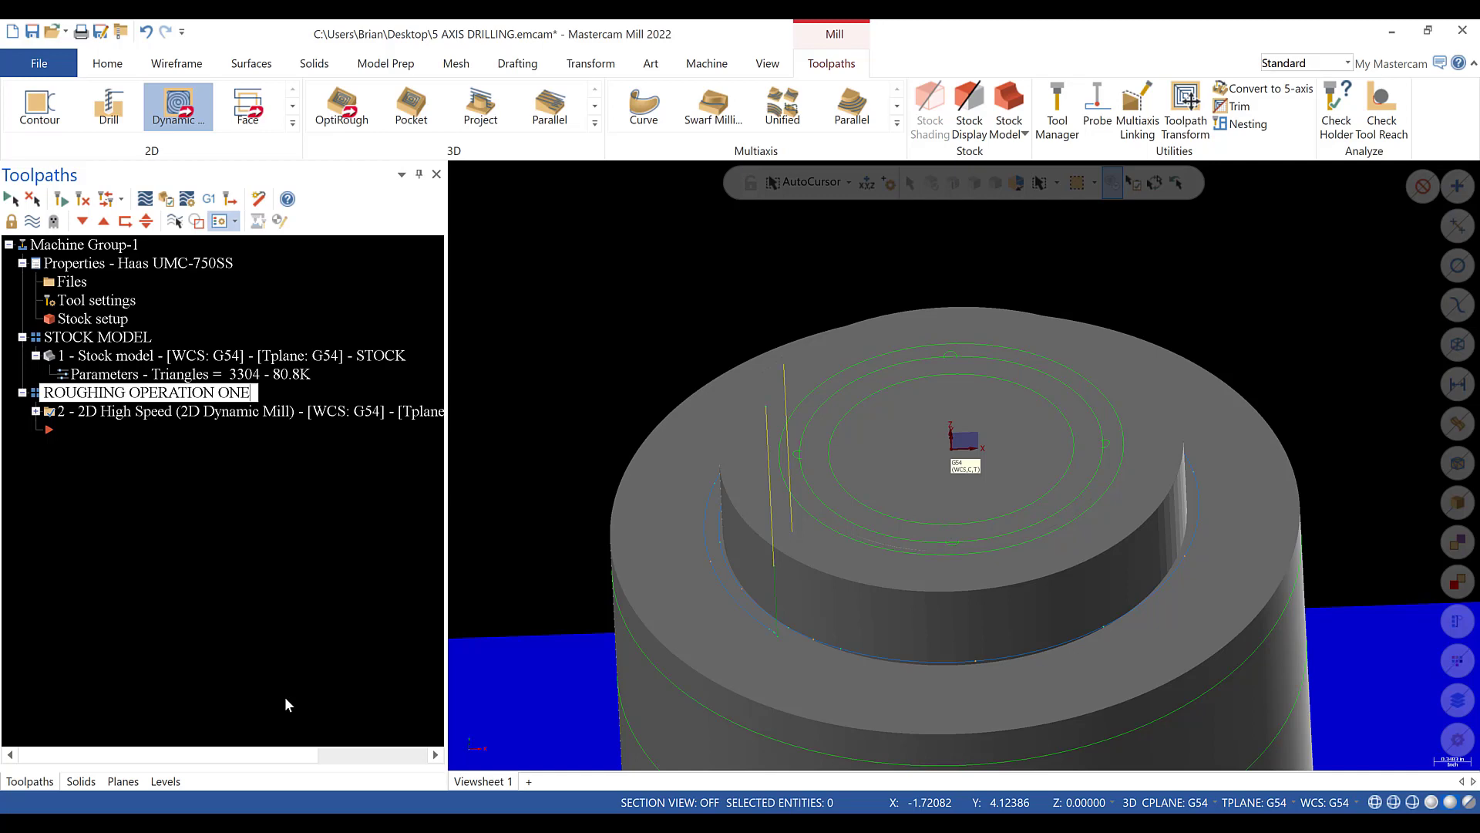
pyautogui.press('Return')
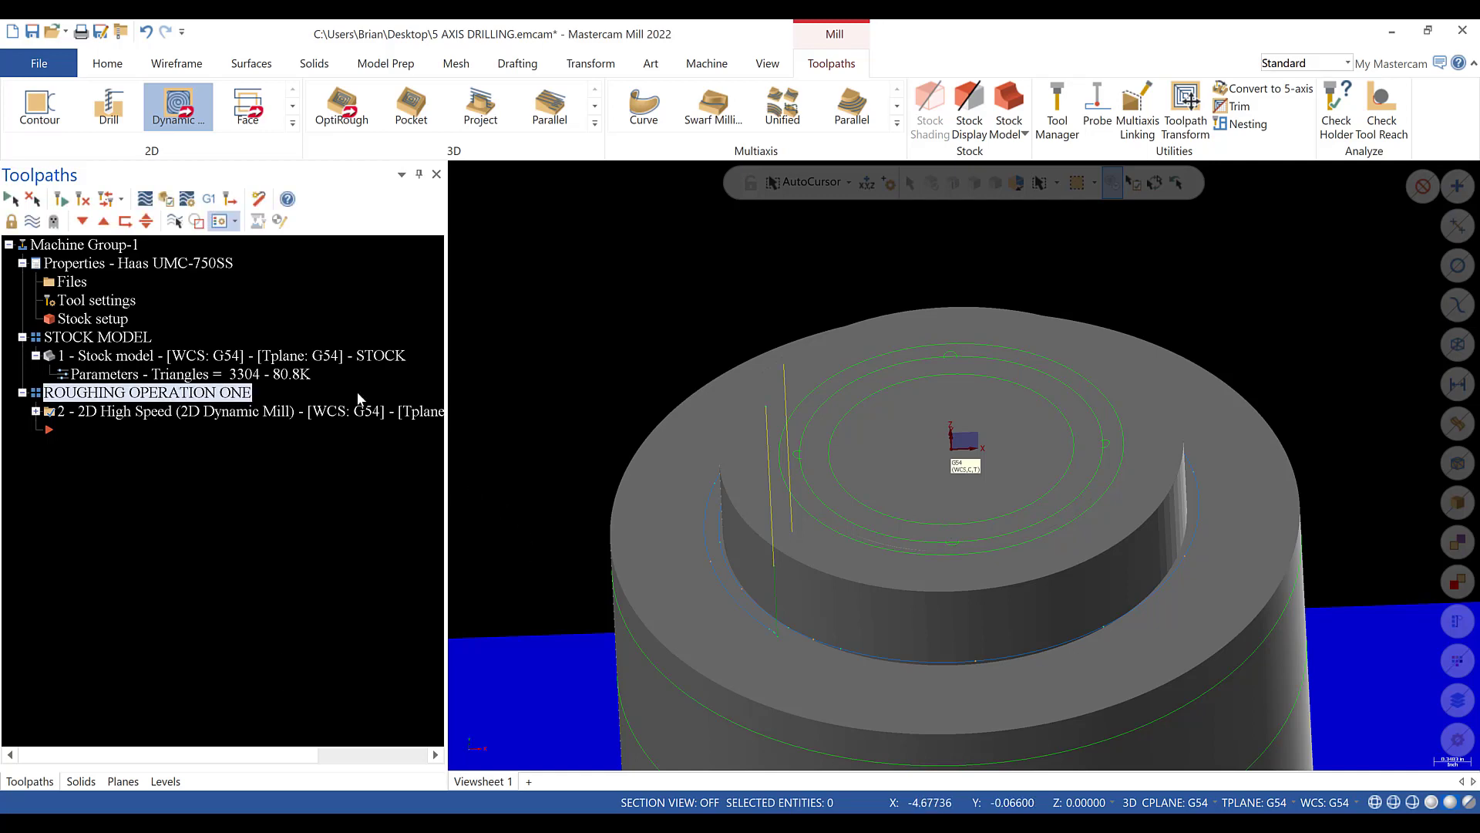
# - Copy the 2D dynamic mill operation and paste the duplicate below it in the roughing group
pyautogui.scroll(-1, 1072, 505)
pyautogui.scroll(2, 1155, 551)
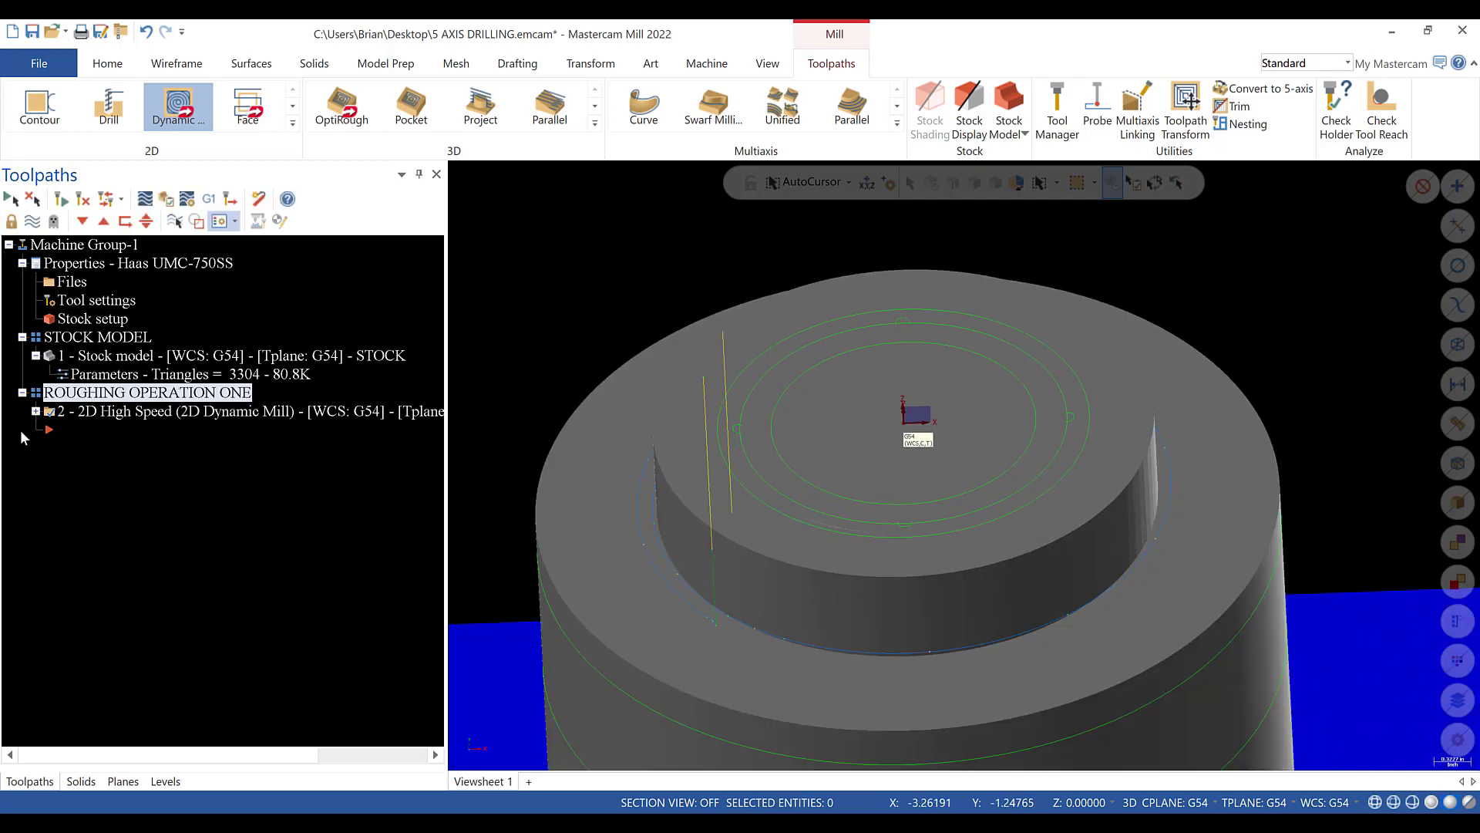
pyautogui.click(64, 420)
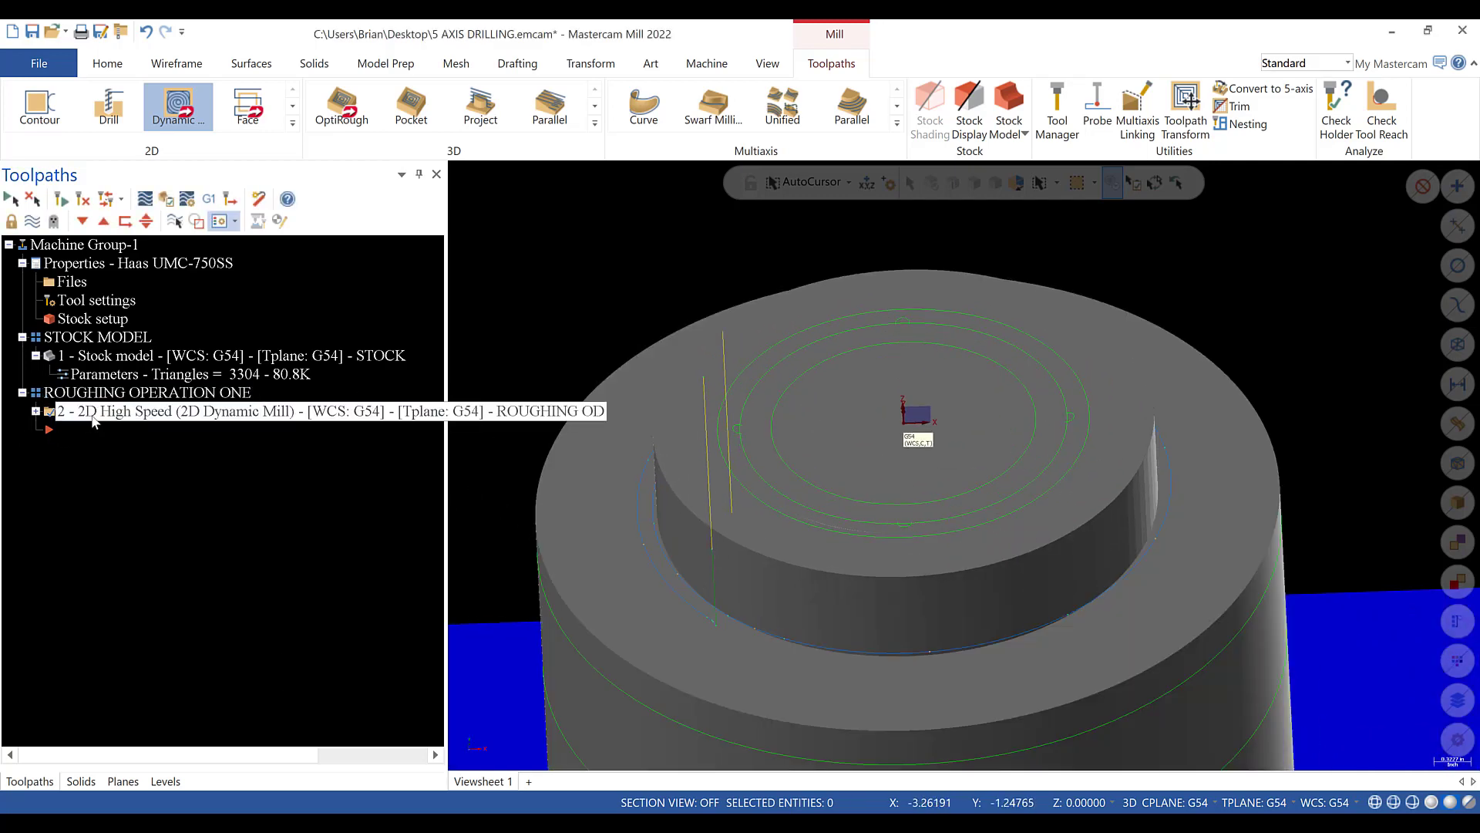
pyautogui.rightClick(93, 424)
pyautogui.click(93, 442)
pyautogui.rightClick(92, 442)
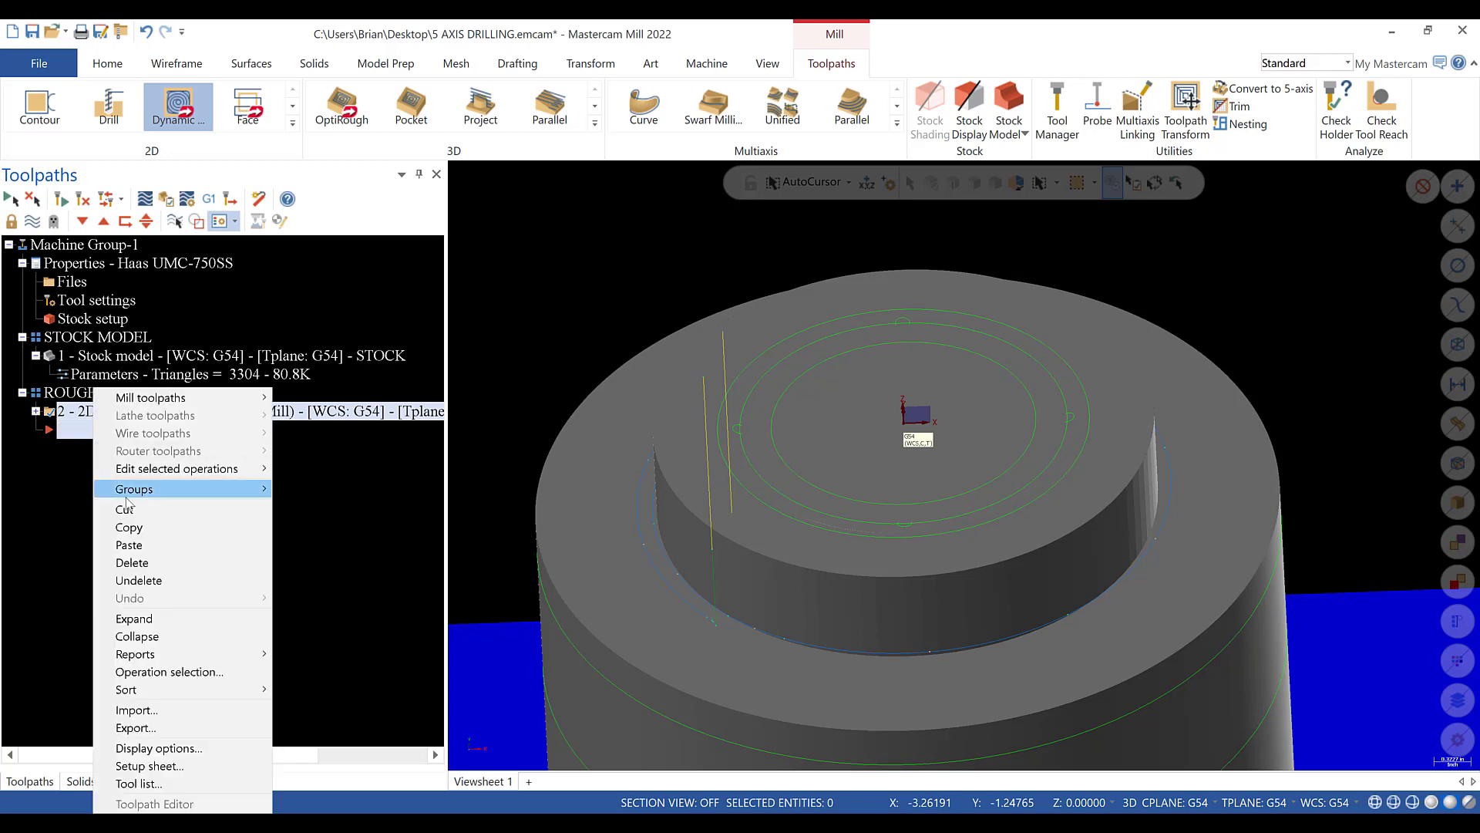
pyautogui.click(146, 545)
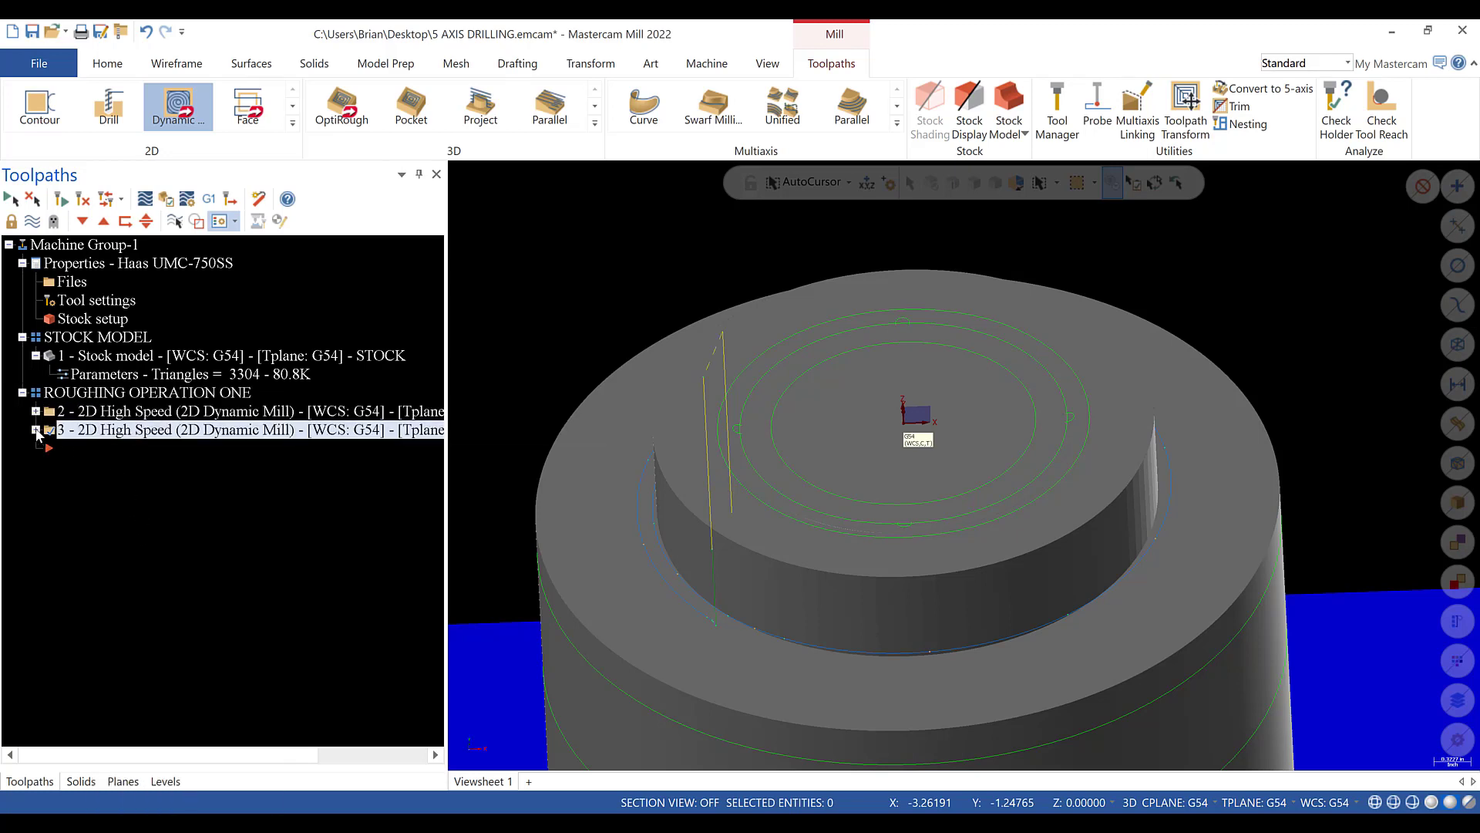
# - Change the duplicated dynamic mill operation's comment to ROUGHING ID
pyautogui.click(395, 444)
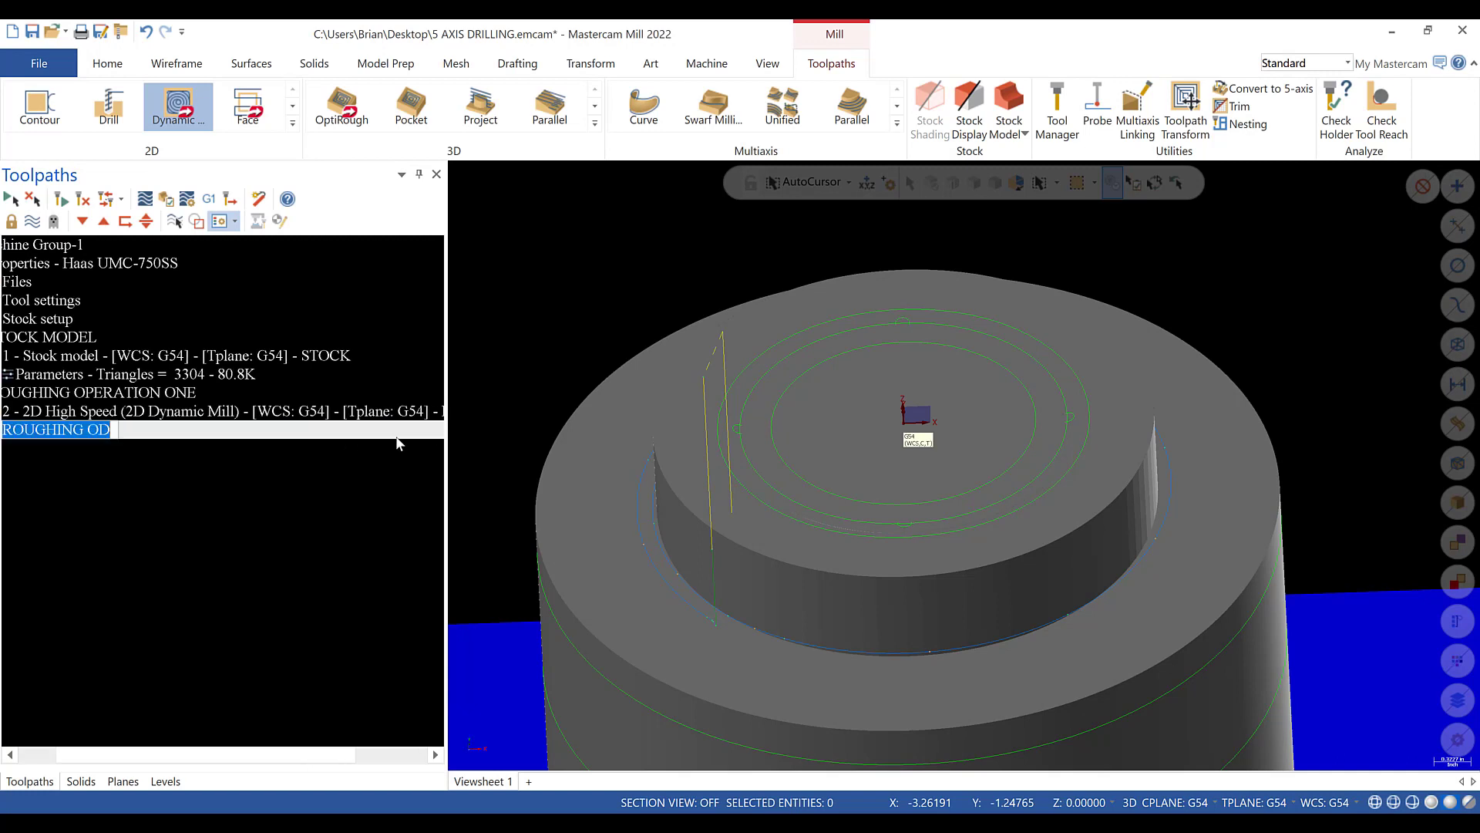
pyautogui.press('Return')
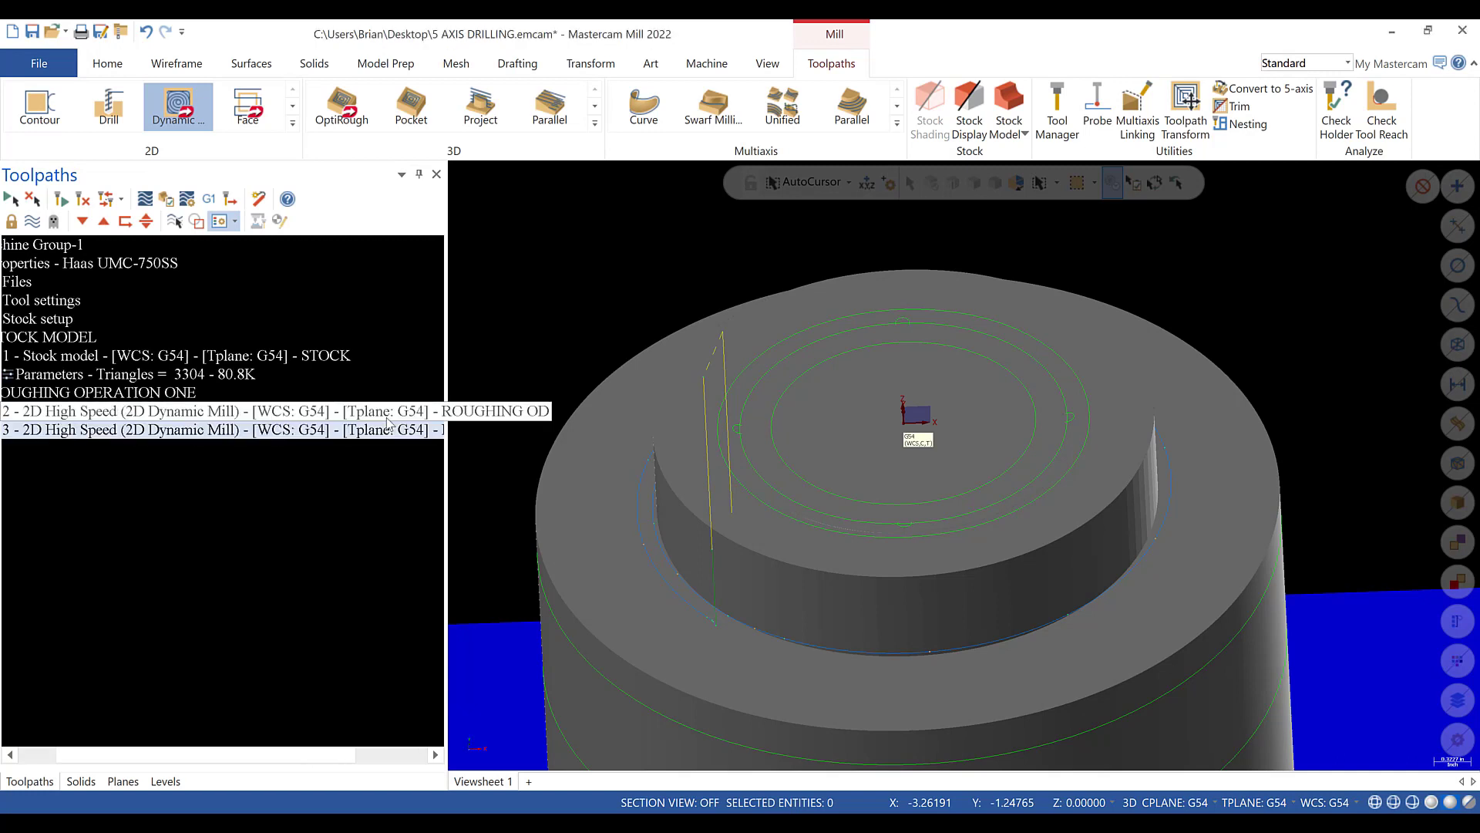
pyautogui.click(414, 438)
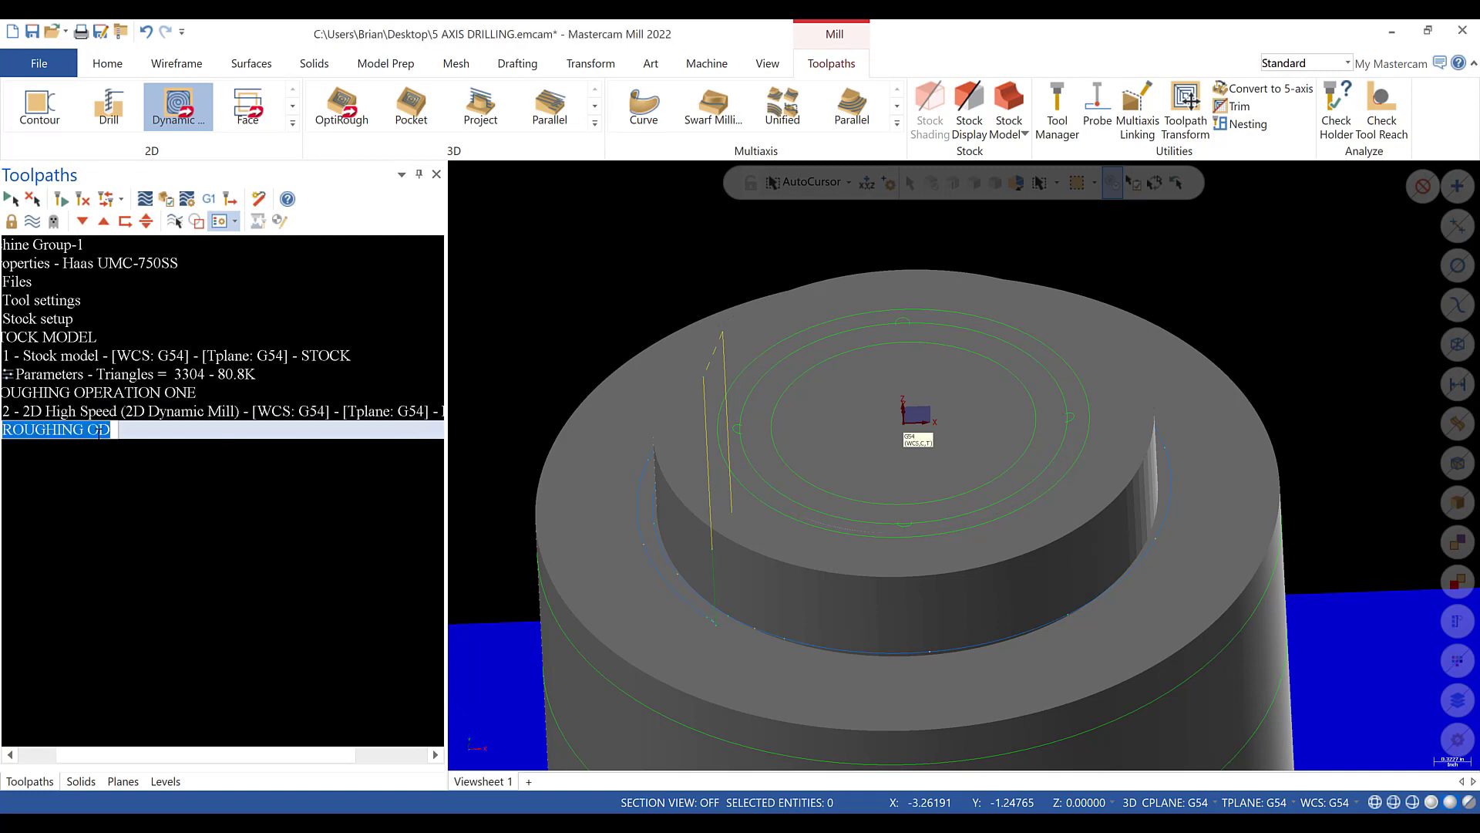
pyautogui.click(88, 429)
pyautogui.press('BackSpace')
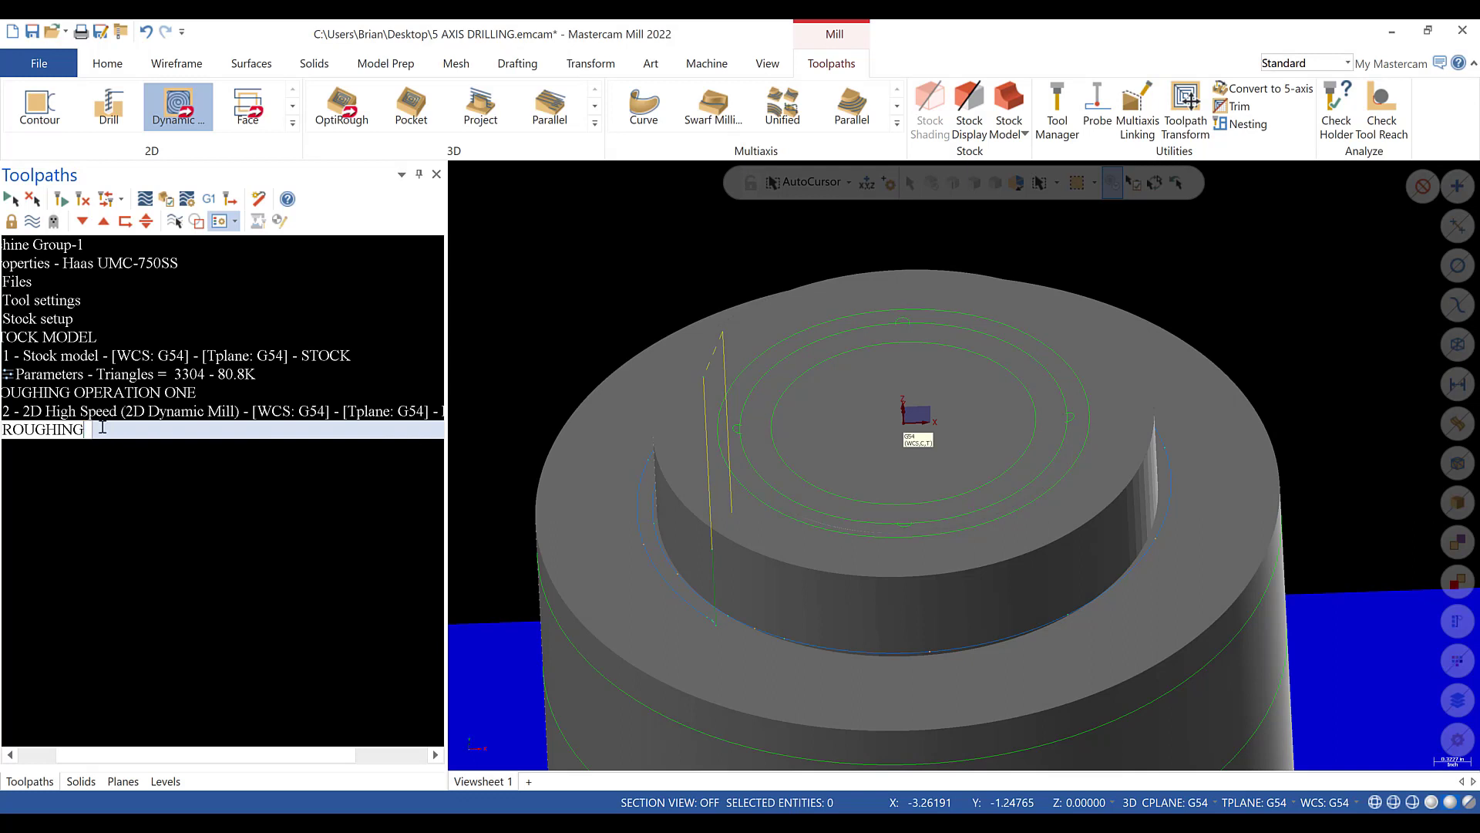
pyautogui.press('Return')
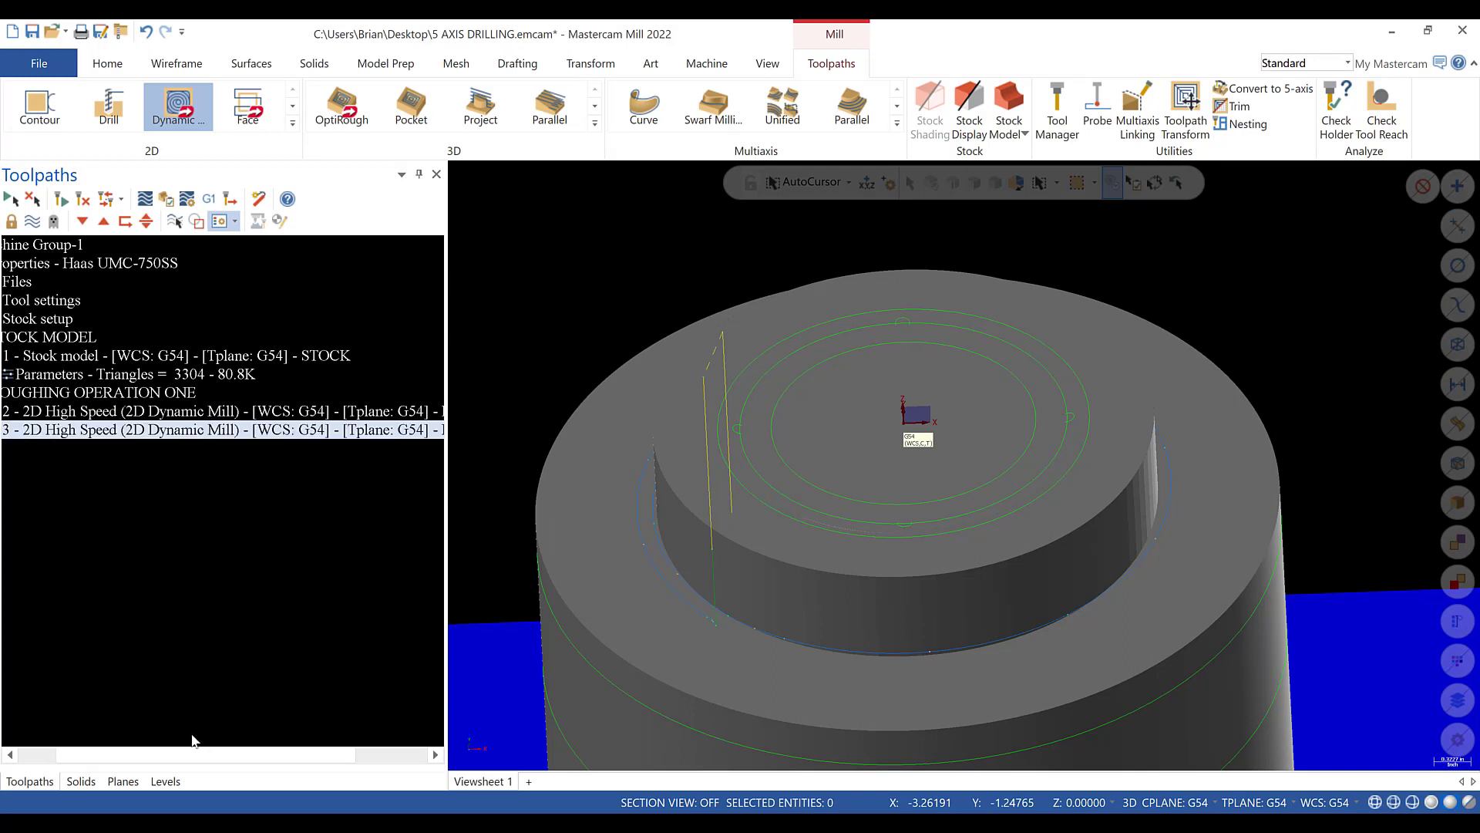
pyautogui.moveTo(77, 754); pyautogui.dragTo(36, 754)
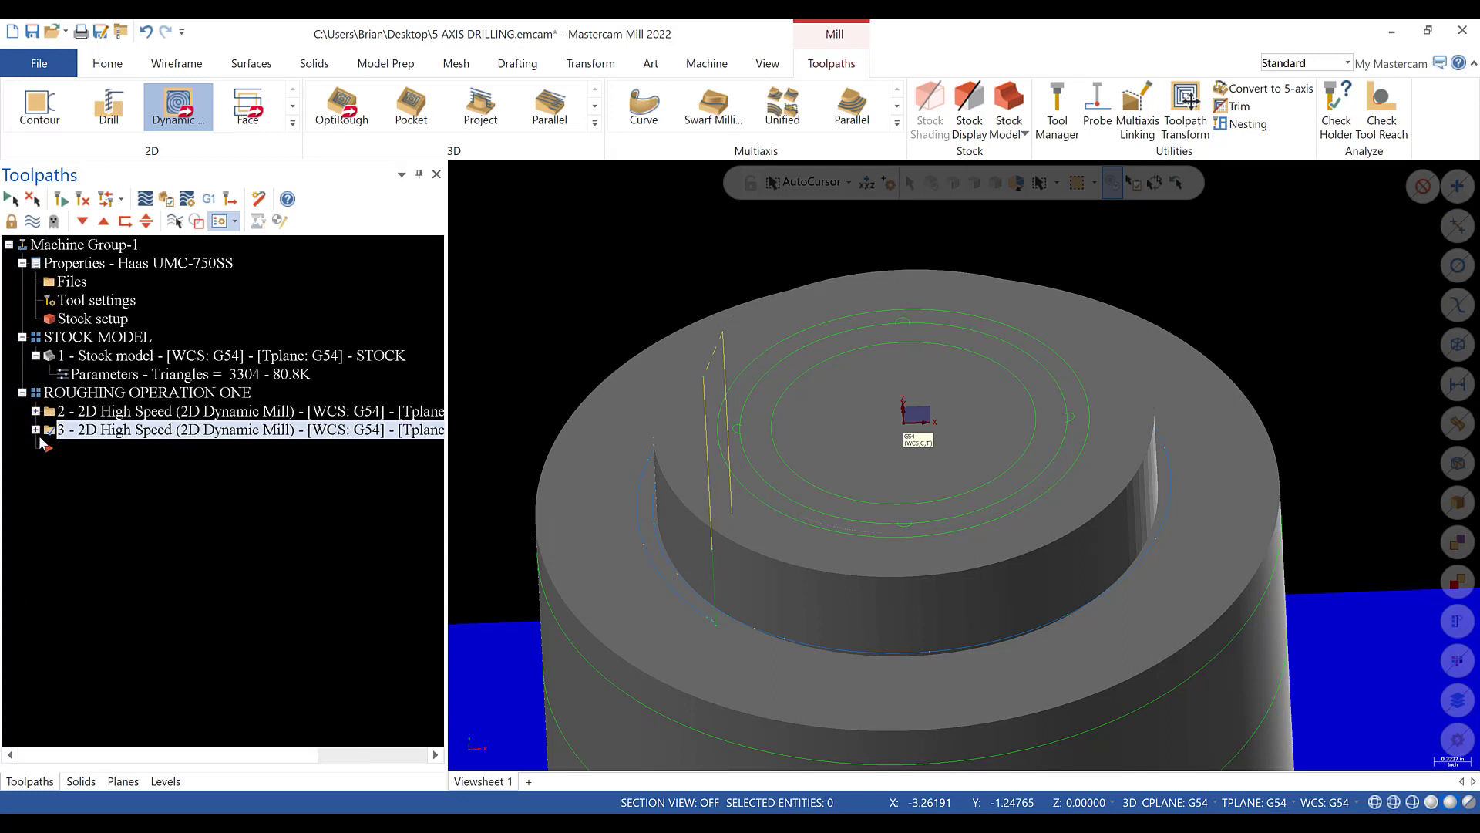
# - Replace the duplicated operation's machining region with the inner bore circle and remove its avoidance region
pyautogui.click(35, 430)
pyautogui.click(116, 448)
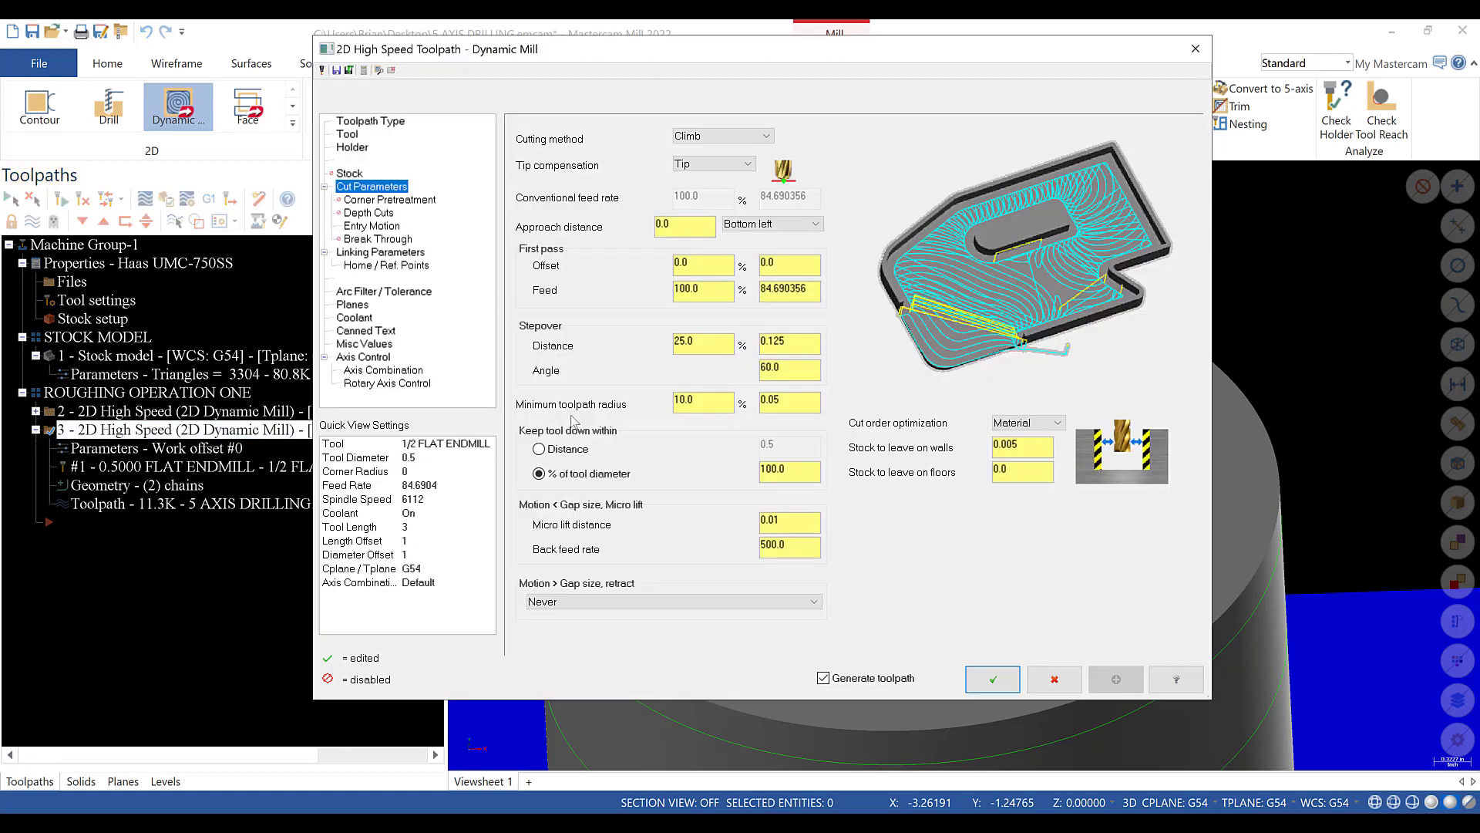
pyautogui.click(359, 122)
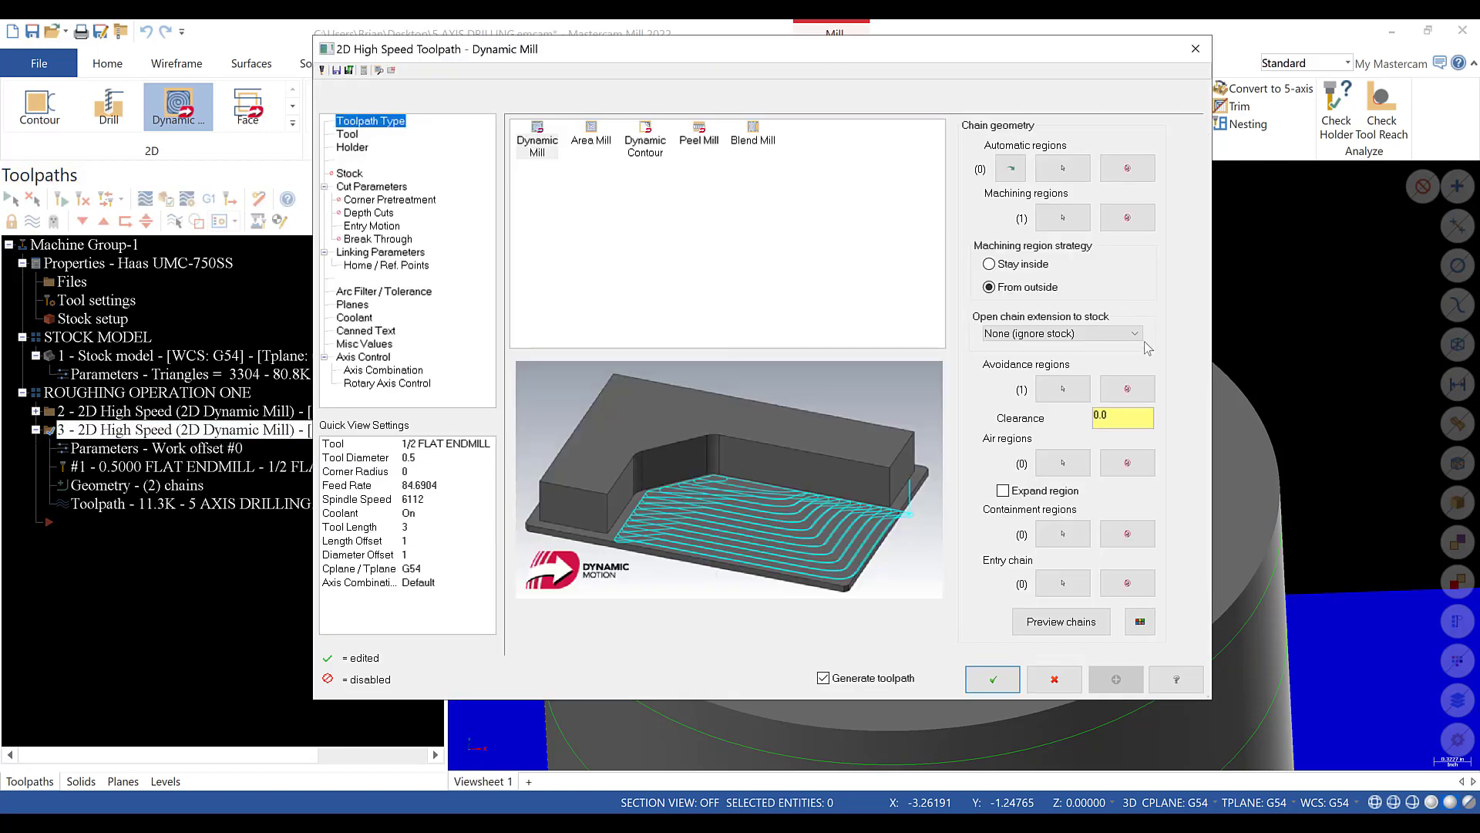
pyautogui.click(1062, 218)
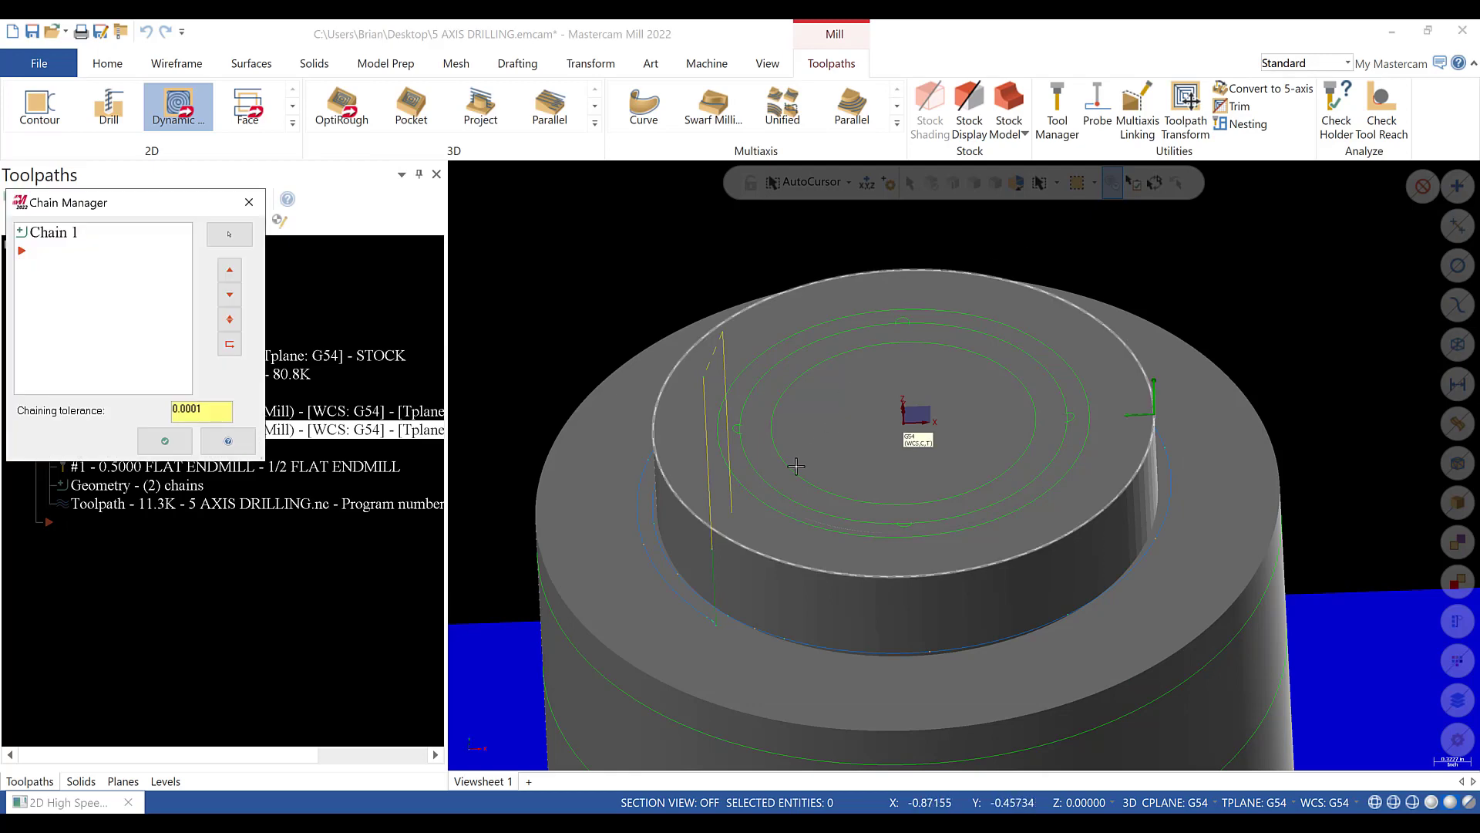
pyautogui.click(164, 440)
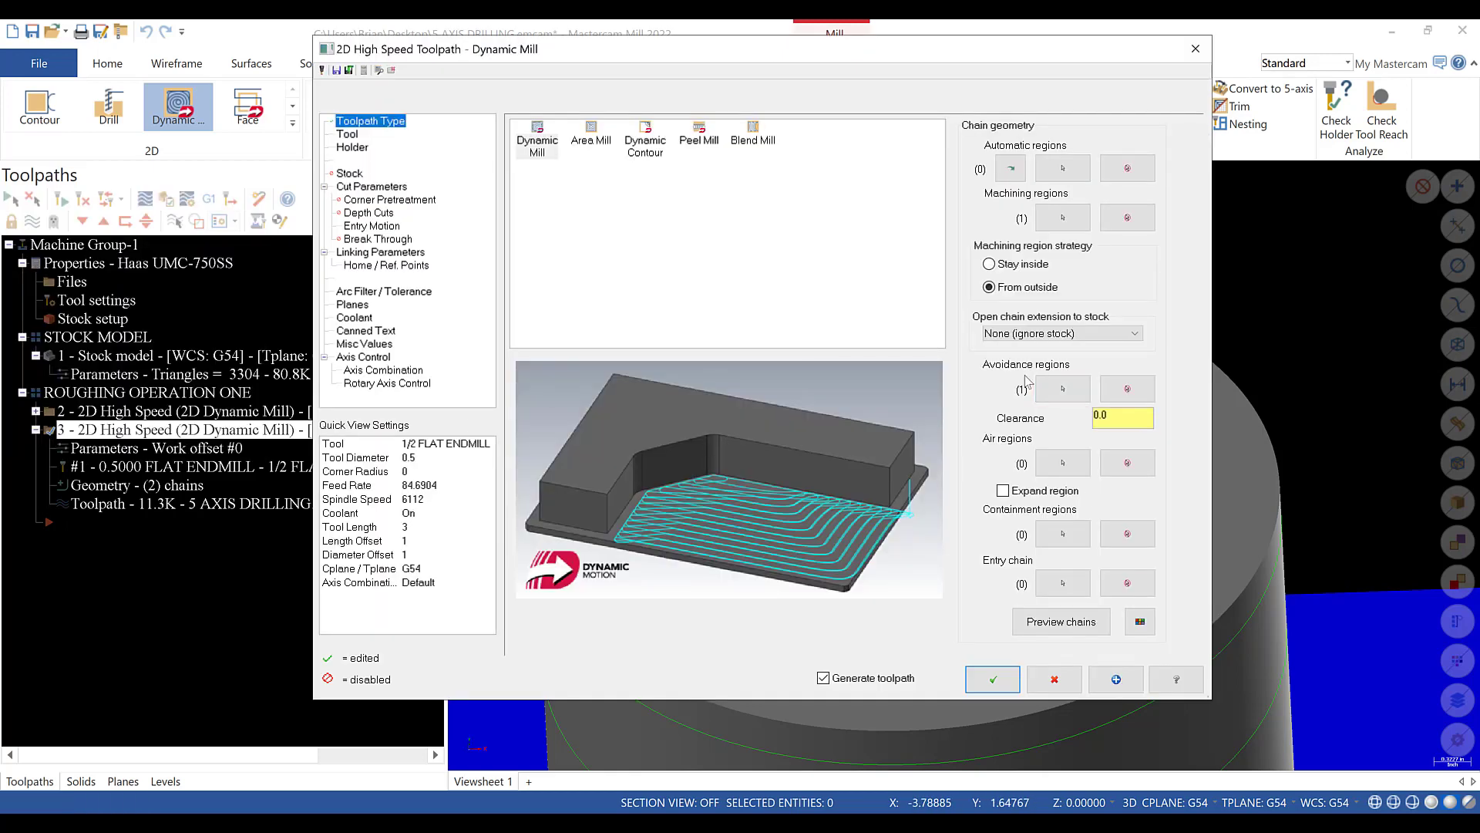
pyautogui.click(1061, 217)
pyautogui.rightClick(71, 314)
pyautogui.click(87, 324)
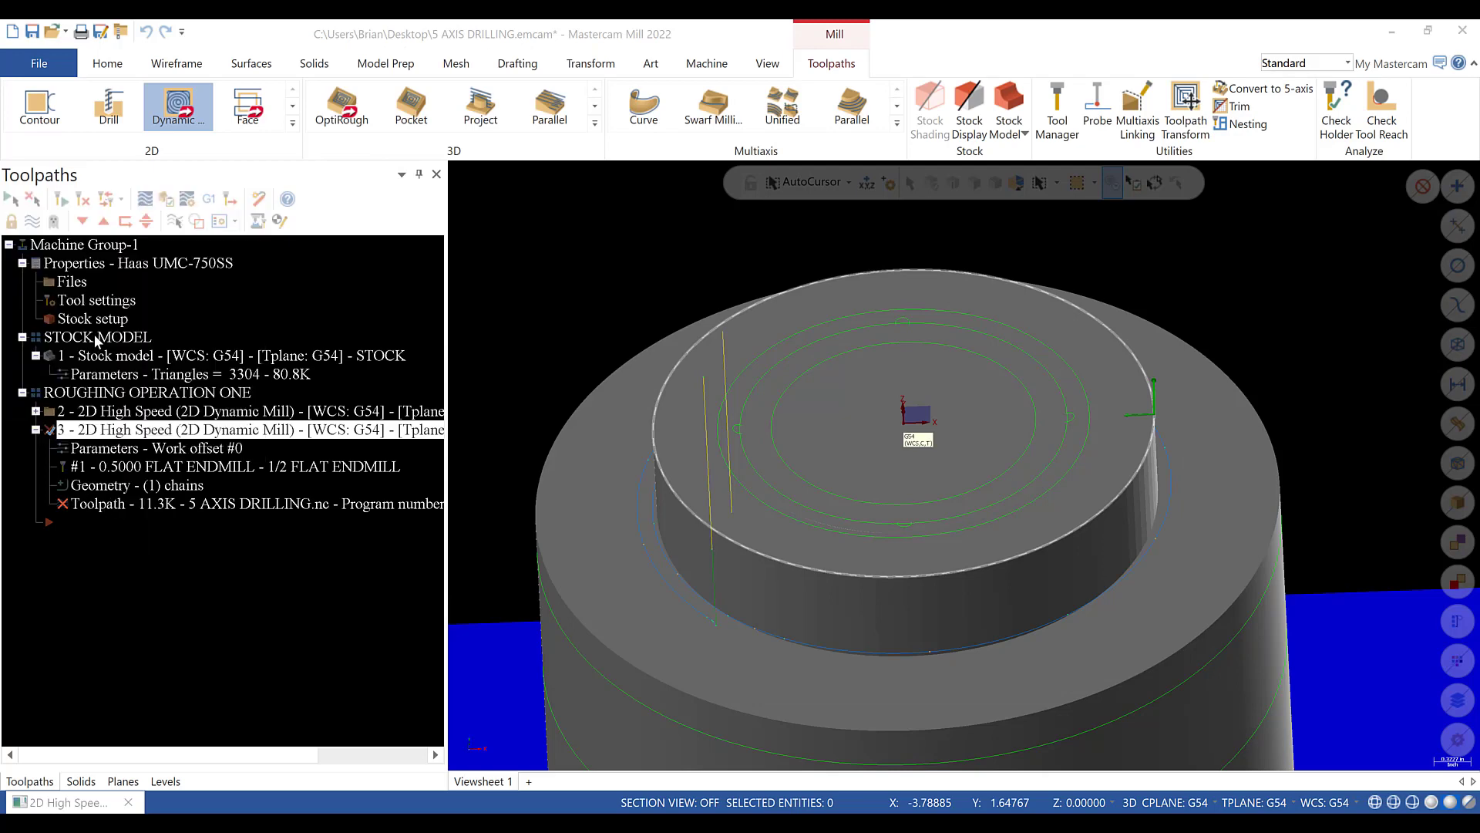
pyautogui.click(777, 455)
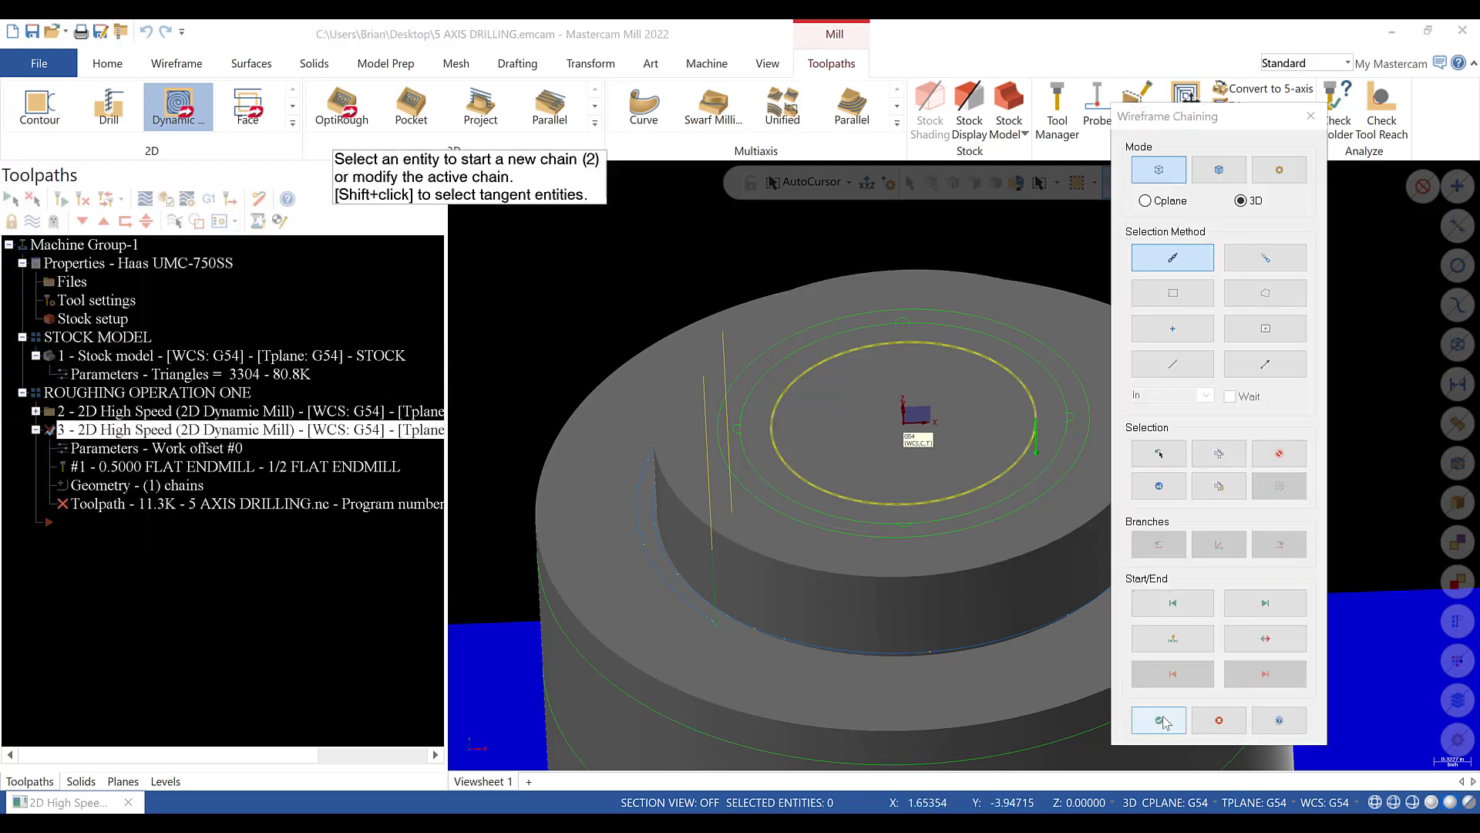
pyautogui.click(1159, 719)
pyautogui.click(164, 440)
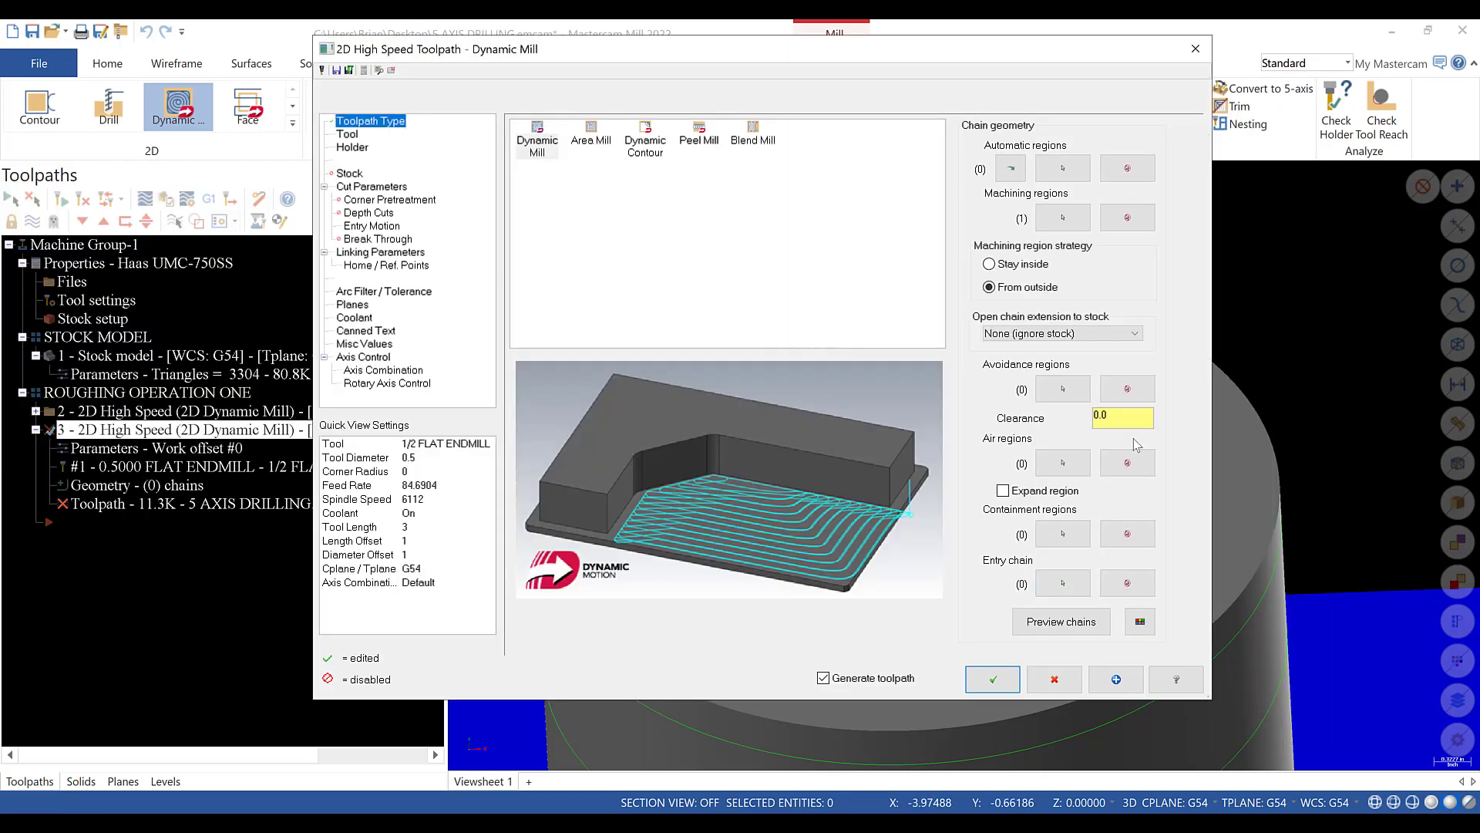
# - Set the machining region strategy to Stay inside and preview the chained bore region from the top view
pyautogui.click(990, 264)
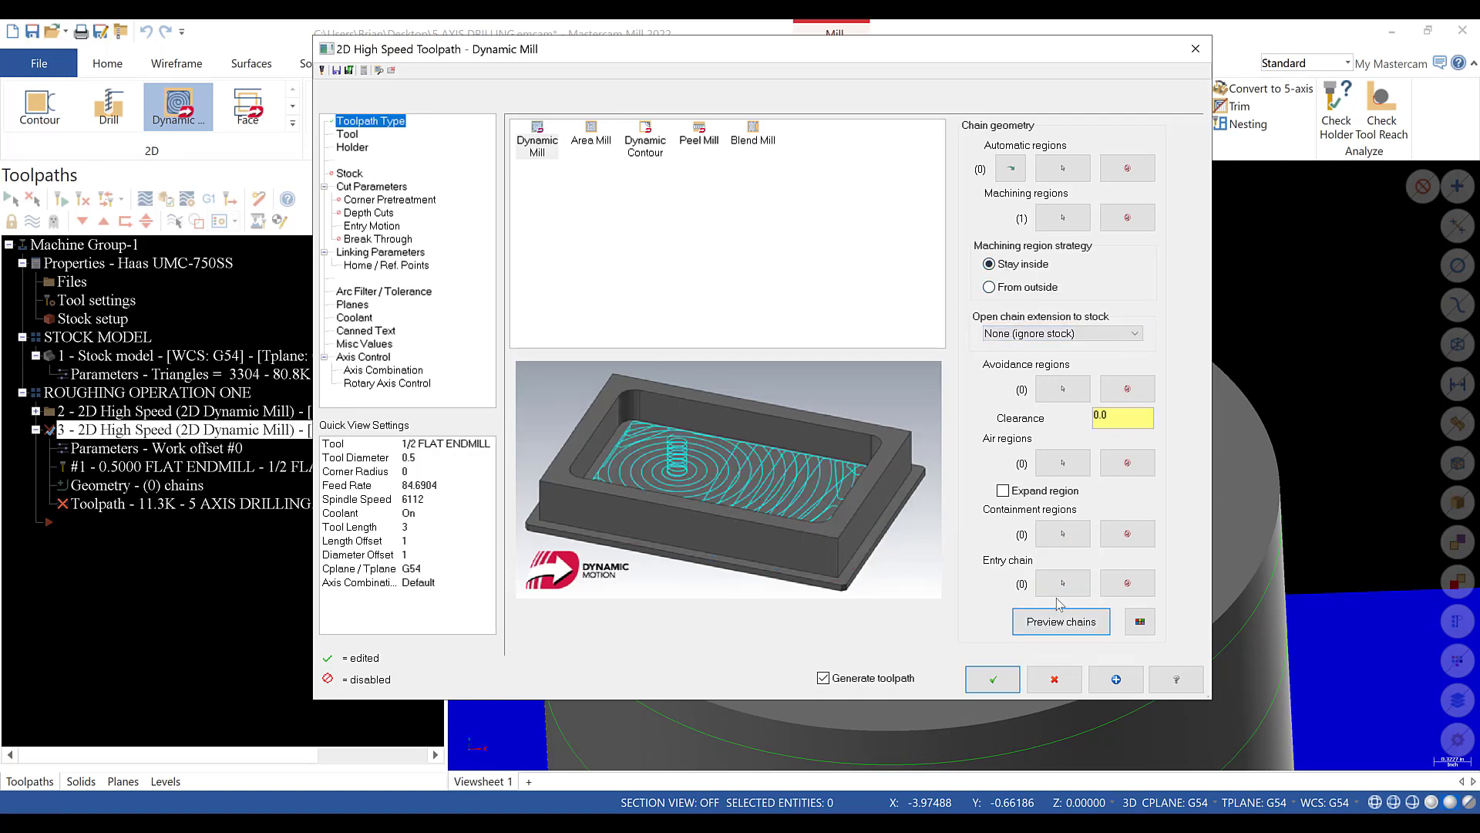
pyautogui.moveTo(956, 54); pyautogui.dragTo(613, 55)
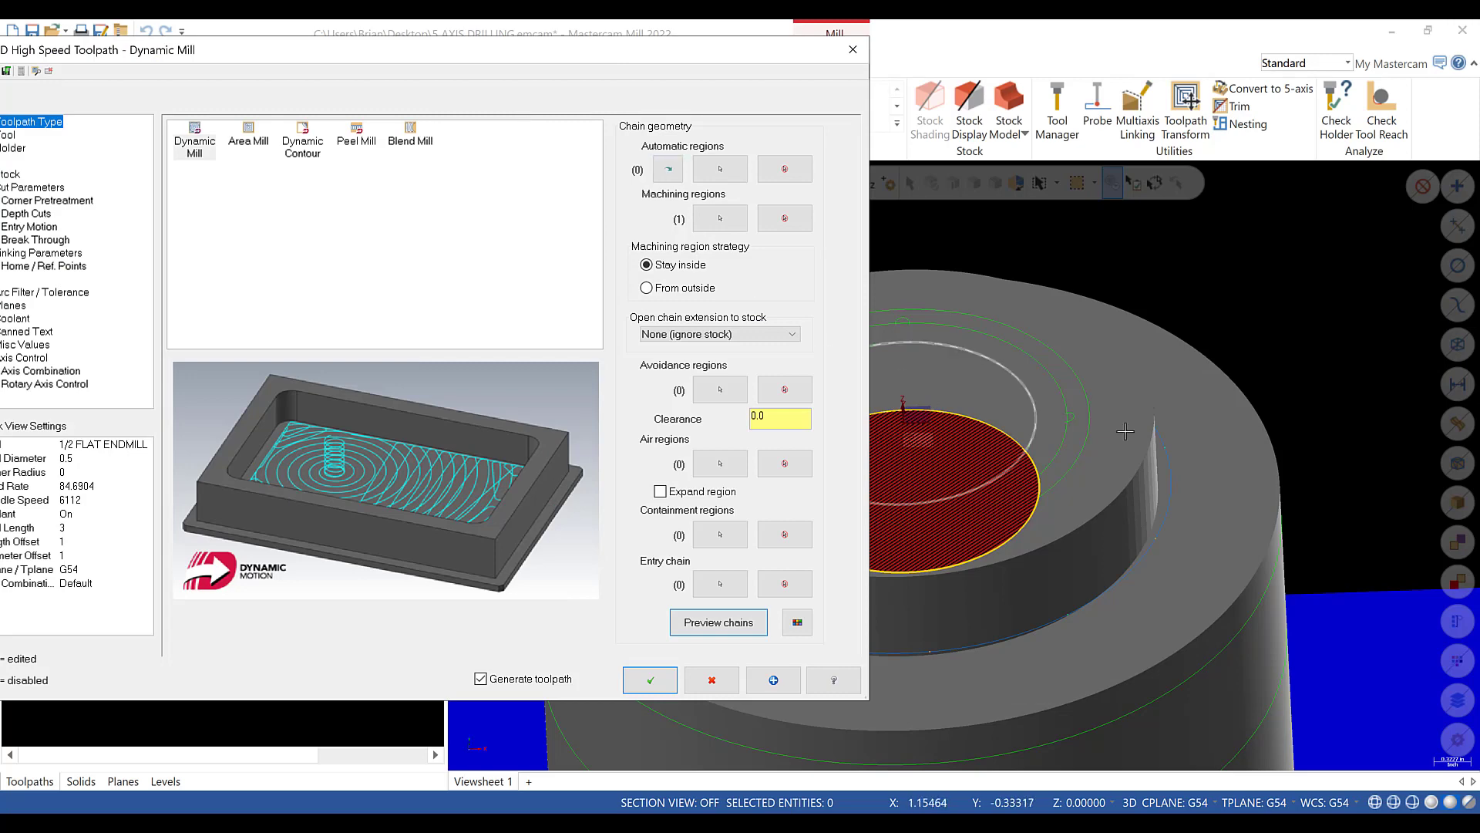
pyautogui.rightClick(1182, 241)
pyautogui.click(1272, 341)
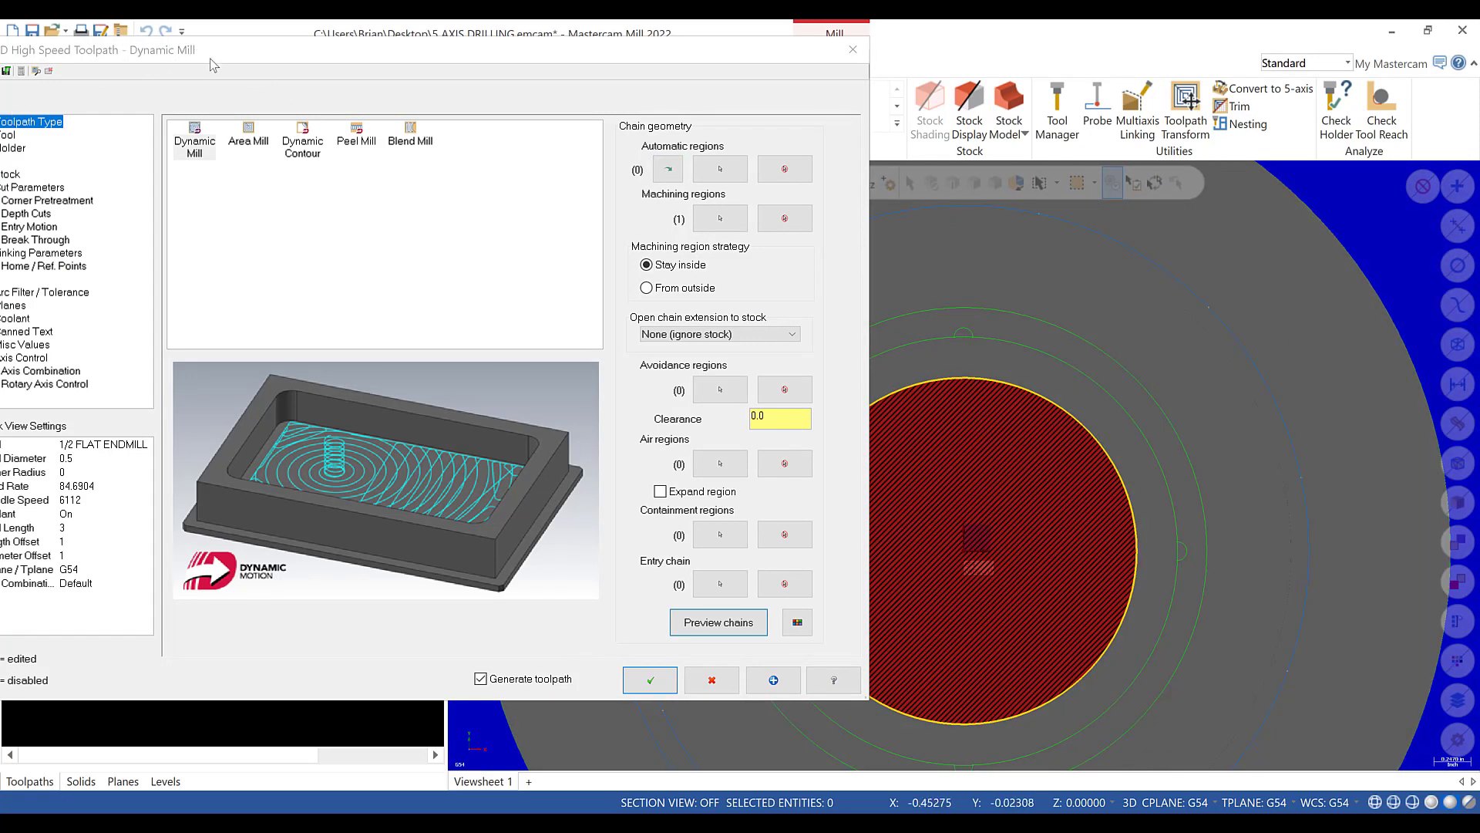
pyautogui.moveTo(214, 64); pyautogui.dragTo(477, 61)
# - Set the bore roughing operation's entry method to Helix only and review its tool, cut and linking parameters
pyautogui.click(271, 132)
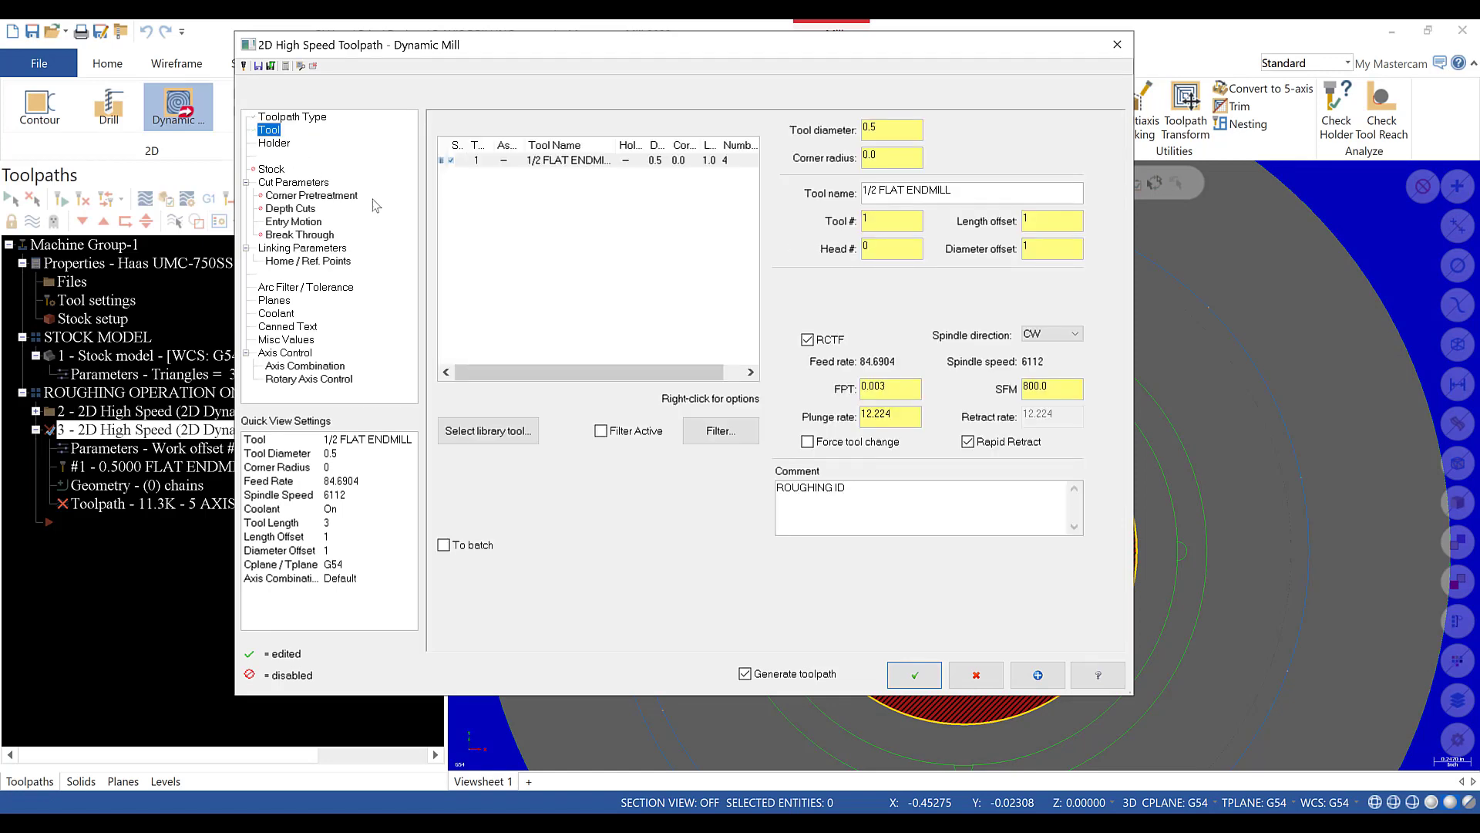
pyautogui.click(287, 182)
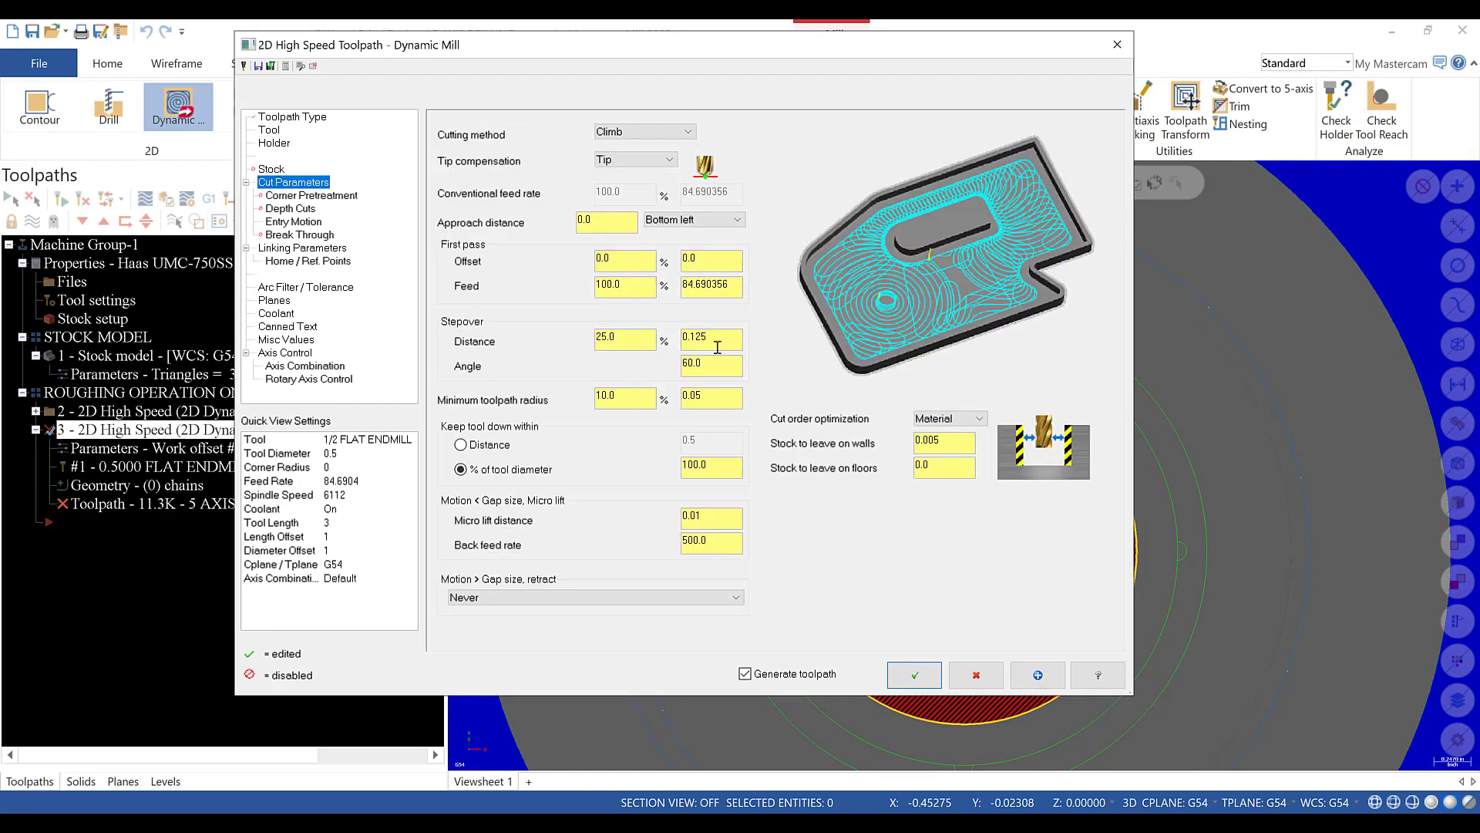
pyautogui.click(292, 222)
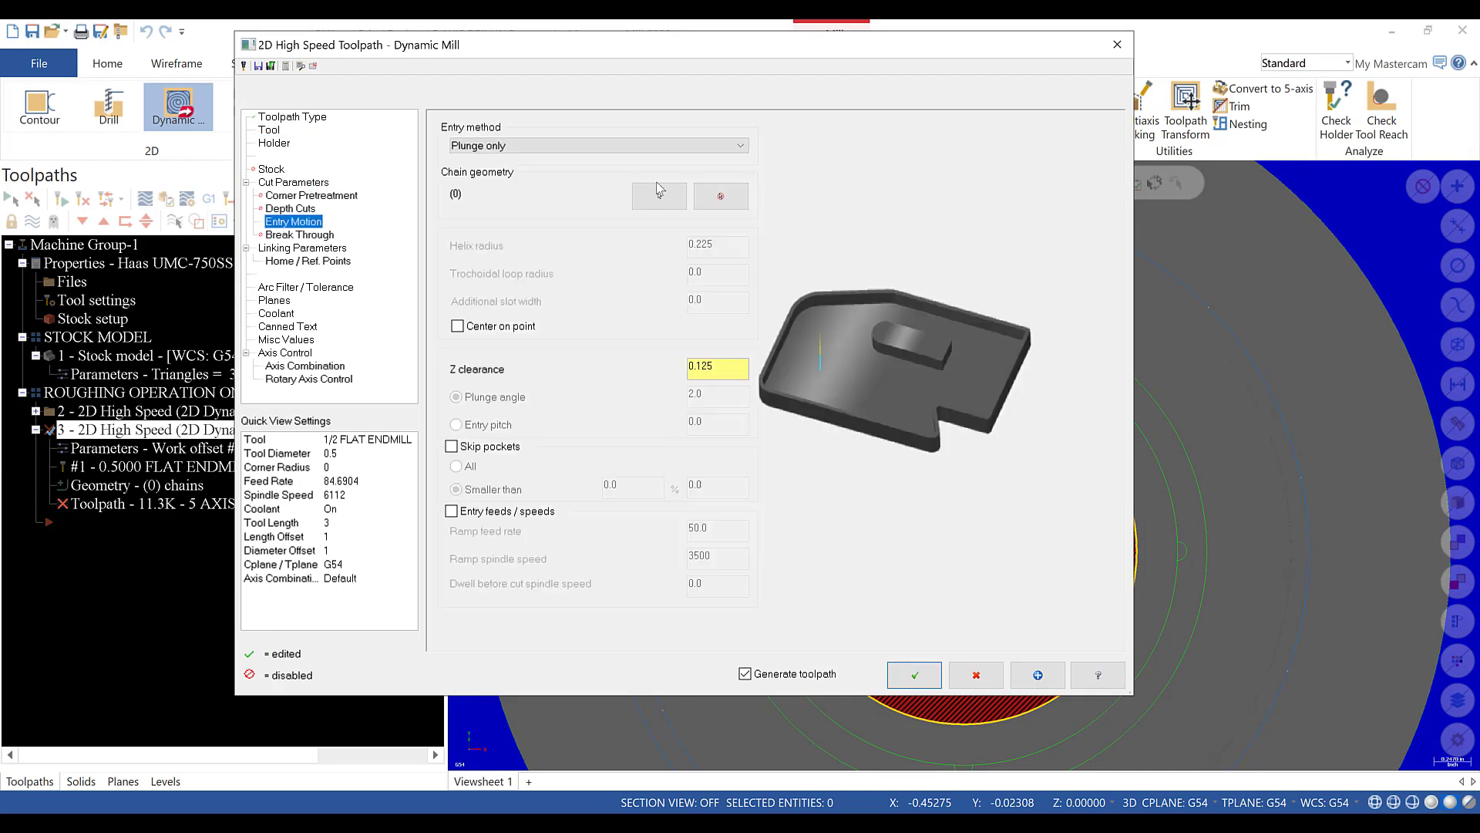
pyautogui.click(288, 248)
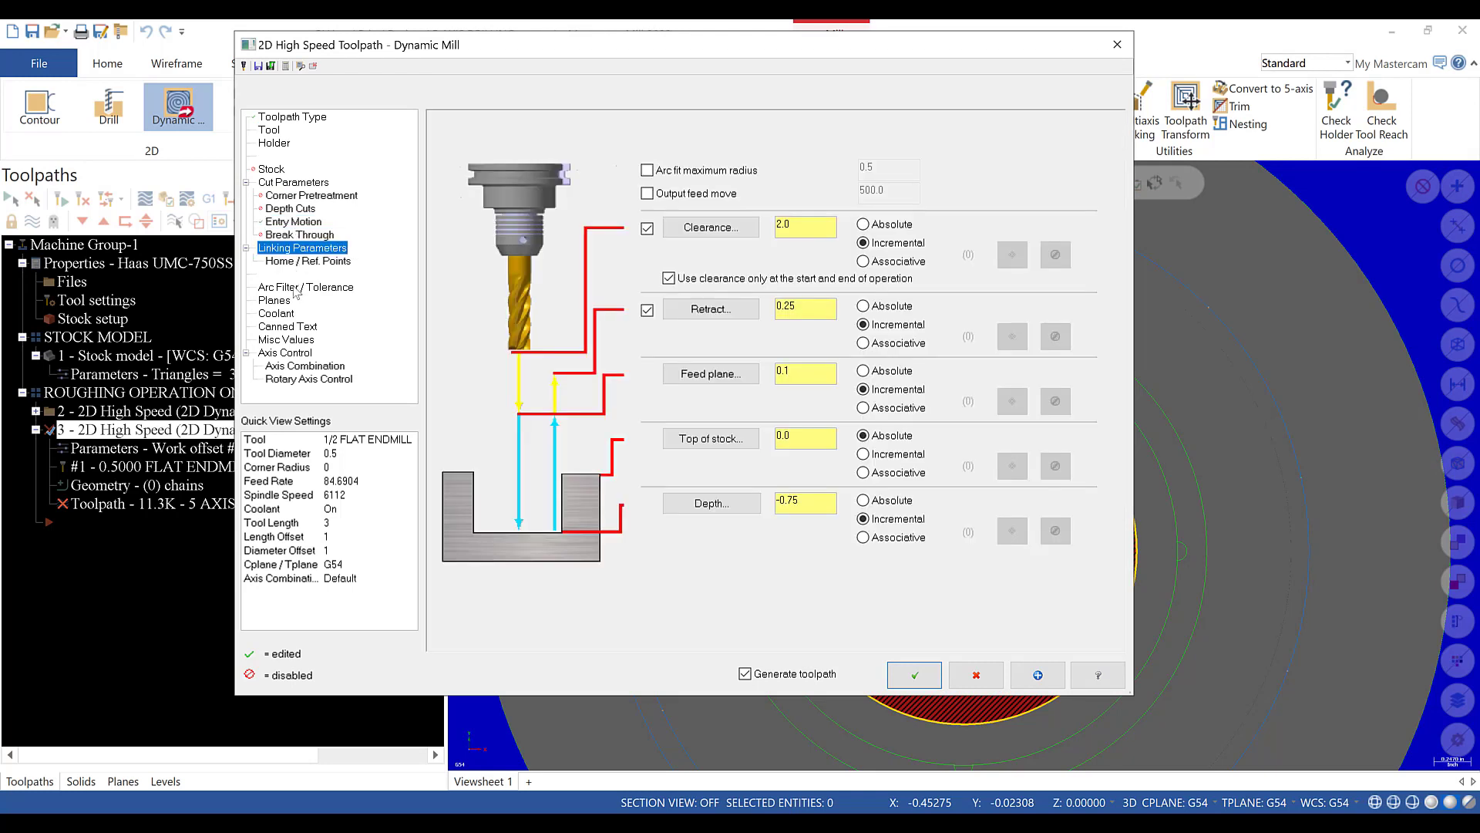
# - Enable Output 3D arc entry motion, review the coolant settings and generate the bore roughing toolpath
pyautogui.click(297, 287)
pyautogui.click(818, 505)
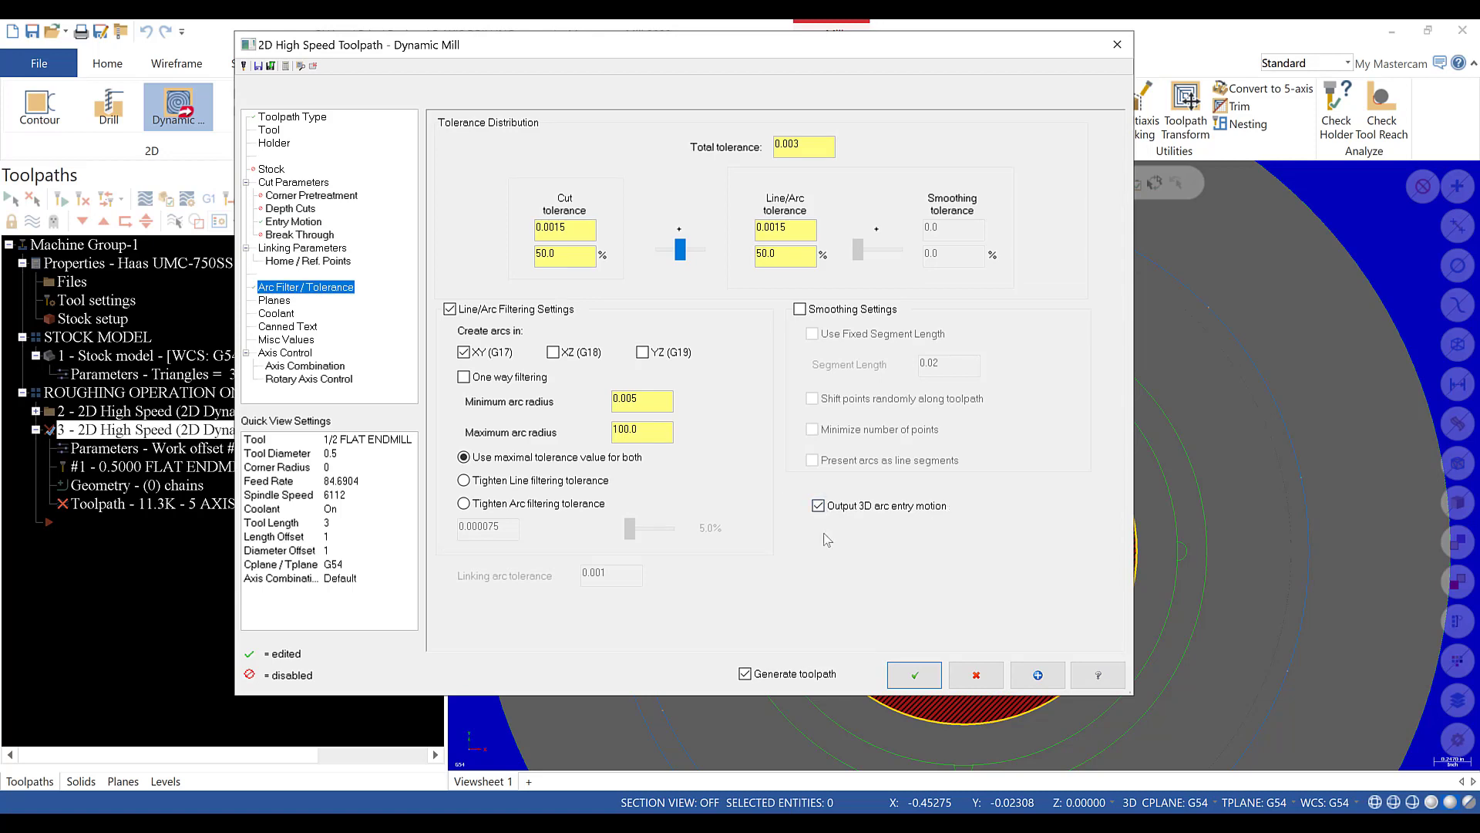
pyautogui.click(274, 301)
pyautogui.click(279, 314)
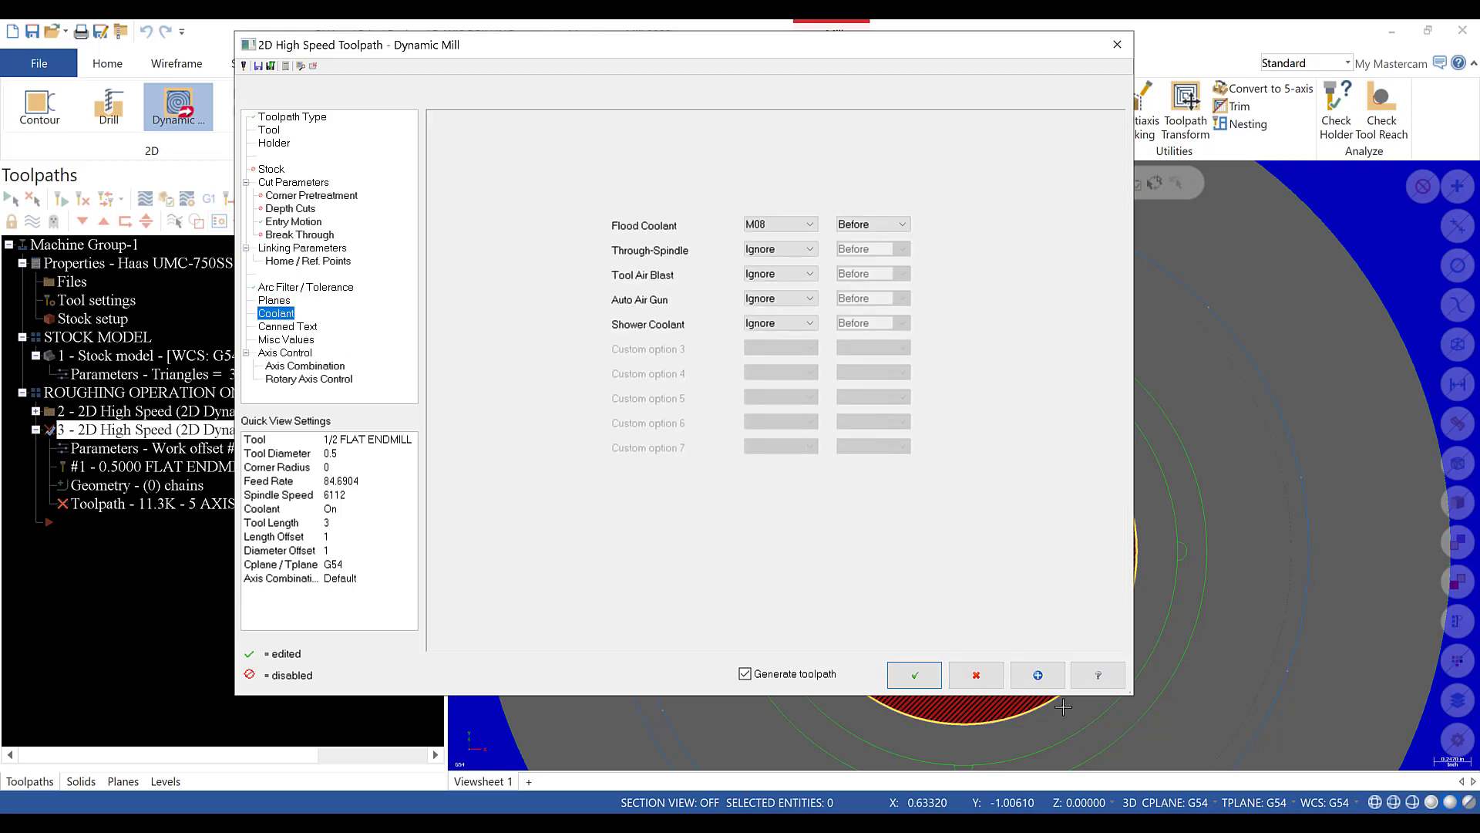
pyautogui.click(916, 671)
# - Hide the stock model so the finished part and both roughing toolpaths can be seen
pyautogui.moveTo(919, 666); pyautogui.dragTo(1202, 520, button='middle')
pyautogui.scroll(2, 1204, 520)
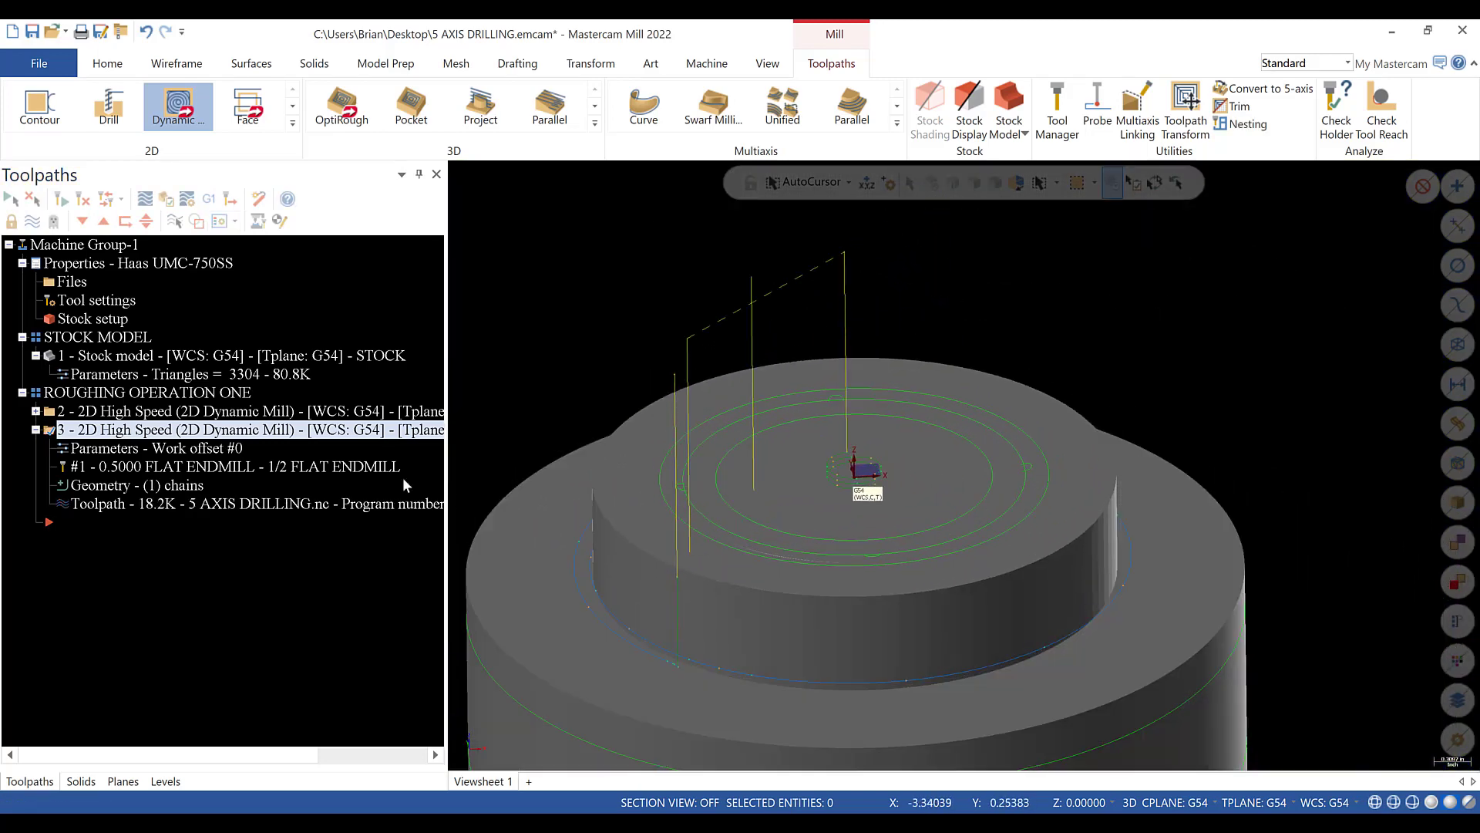
pyautogui.click(118, 360)
pyautogui.click(33, 224)
pyautogui.moveTo(759, 401)
pyautogui.mouseDown(button='middle')
pyautogui.moveTo(763, 482)
pyautogui.moveTo(717, 468)
pyautogui.moveTo(753, 478)
pyautogui.moveTo(744, 420)
pyautogui.mouseUp(button='middle')
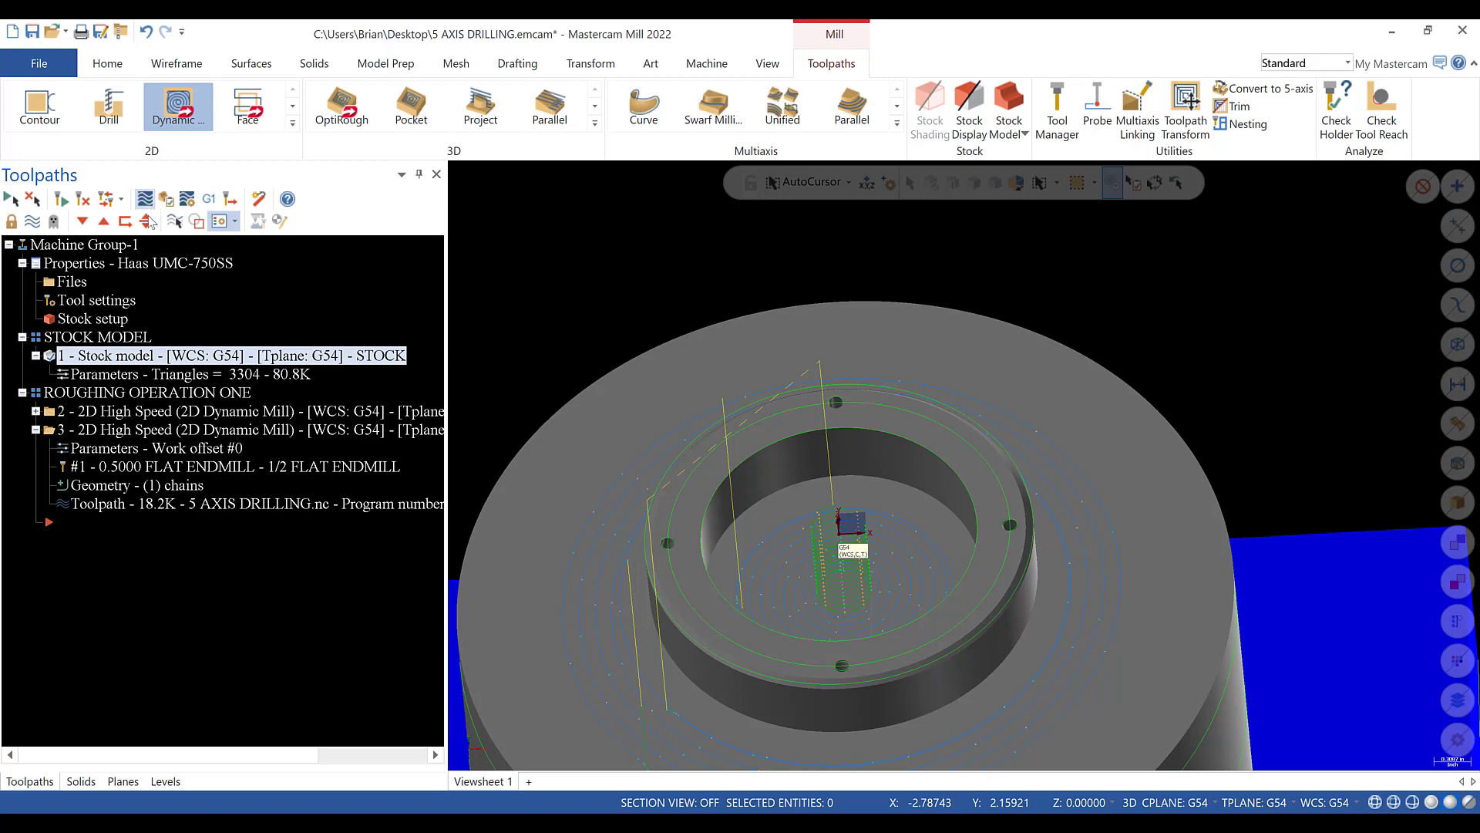
# - Backplot the bore roughing operation to check its helical entry and cutting motion
pyautogui.click(101, 429)
pyautogui.click(83, 198)
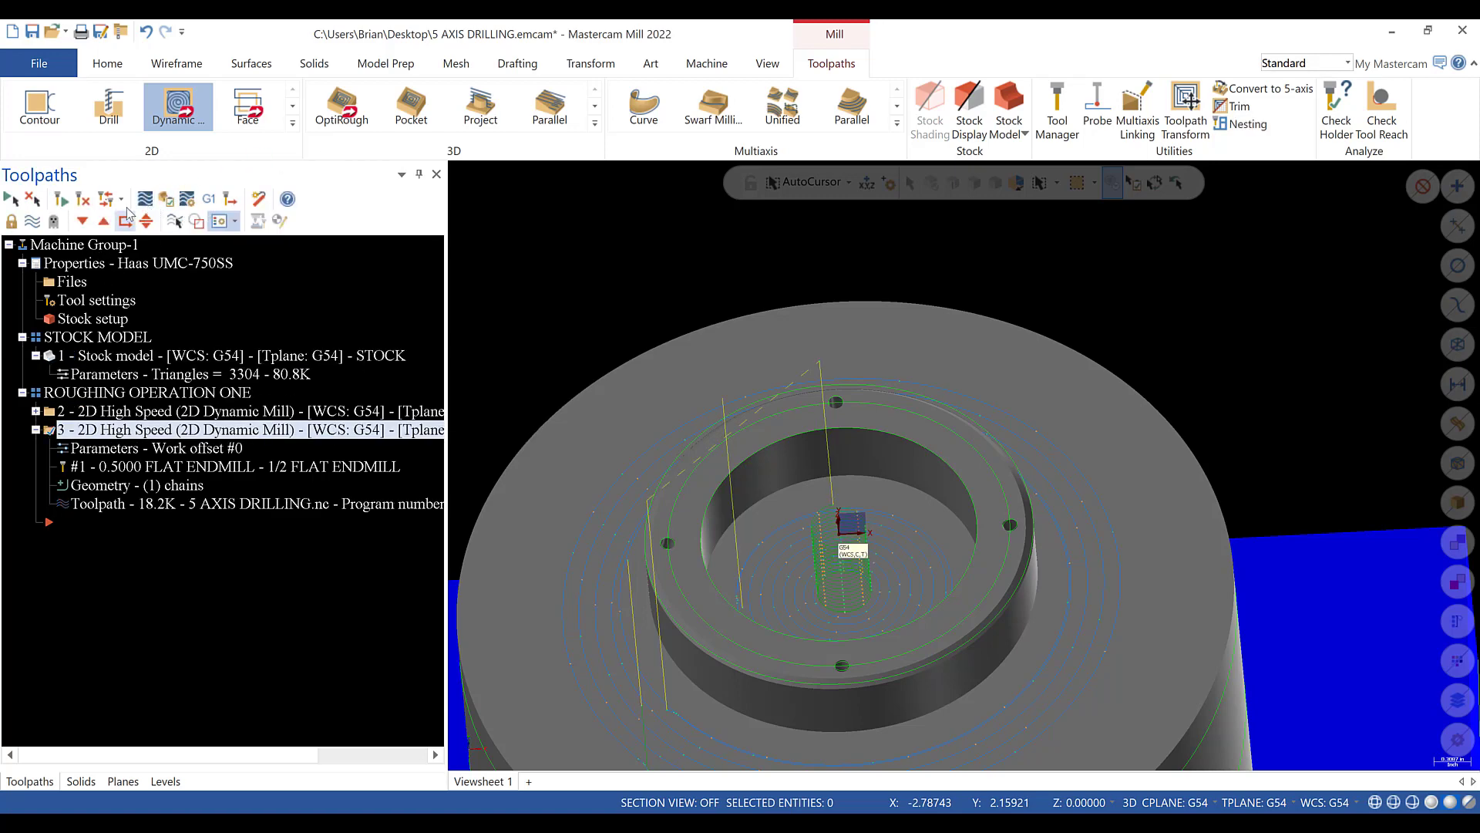
pyautogui.click(145, 199)
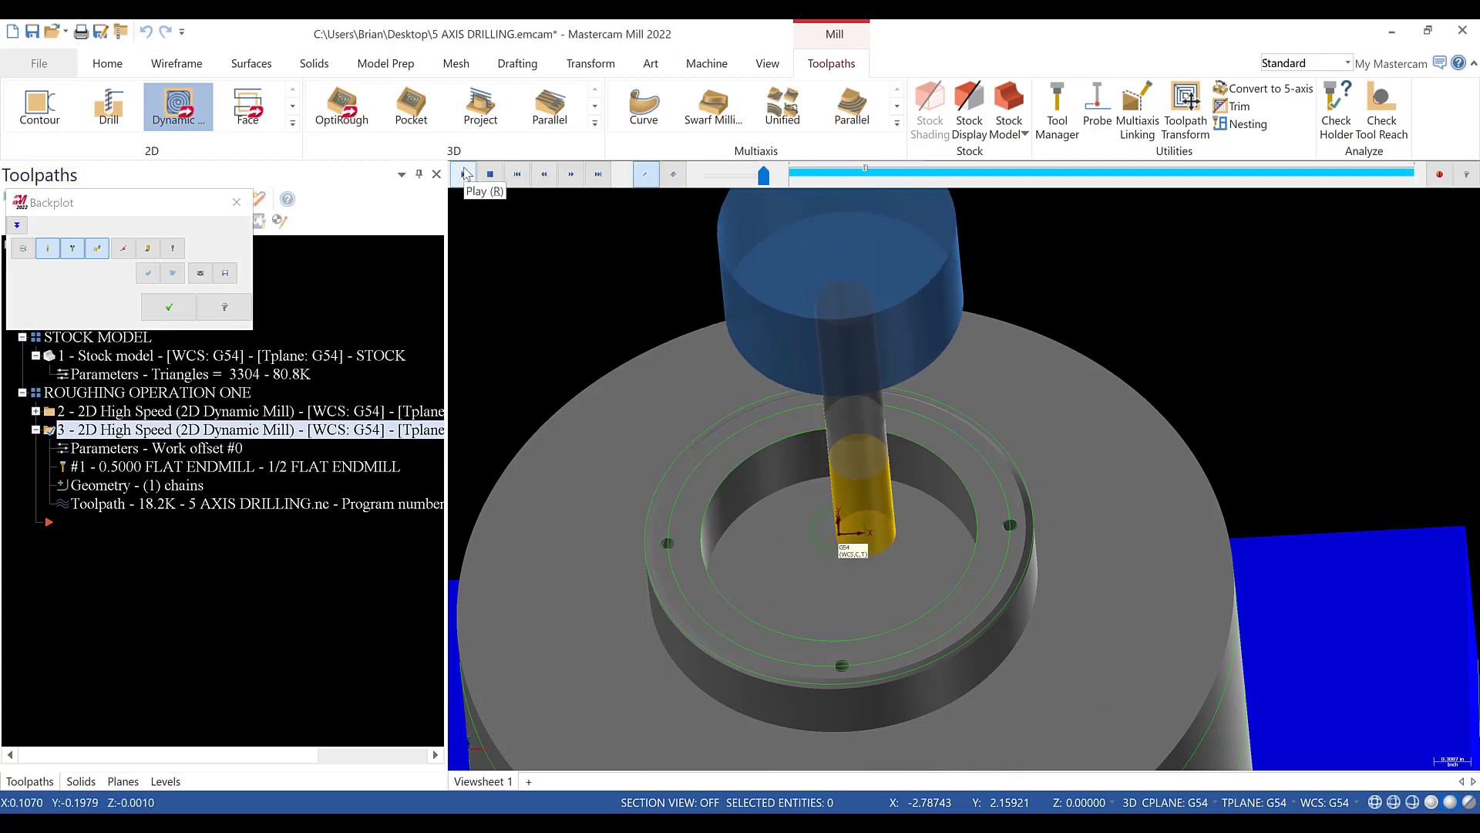
pyautogui.moveTo(792, 540); pyautogui.dragTo(830, 561, button='middle')
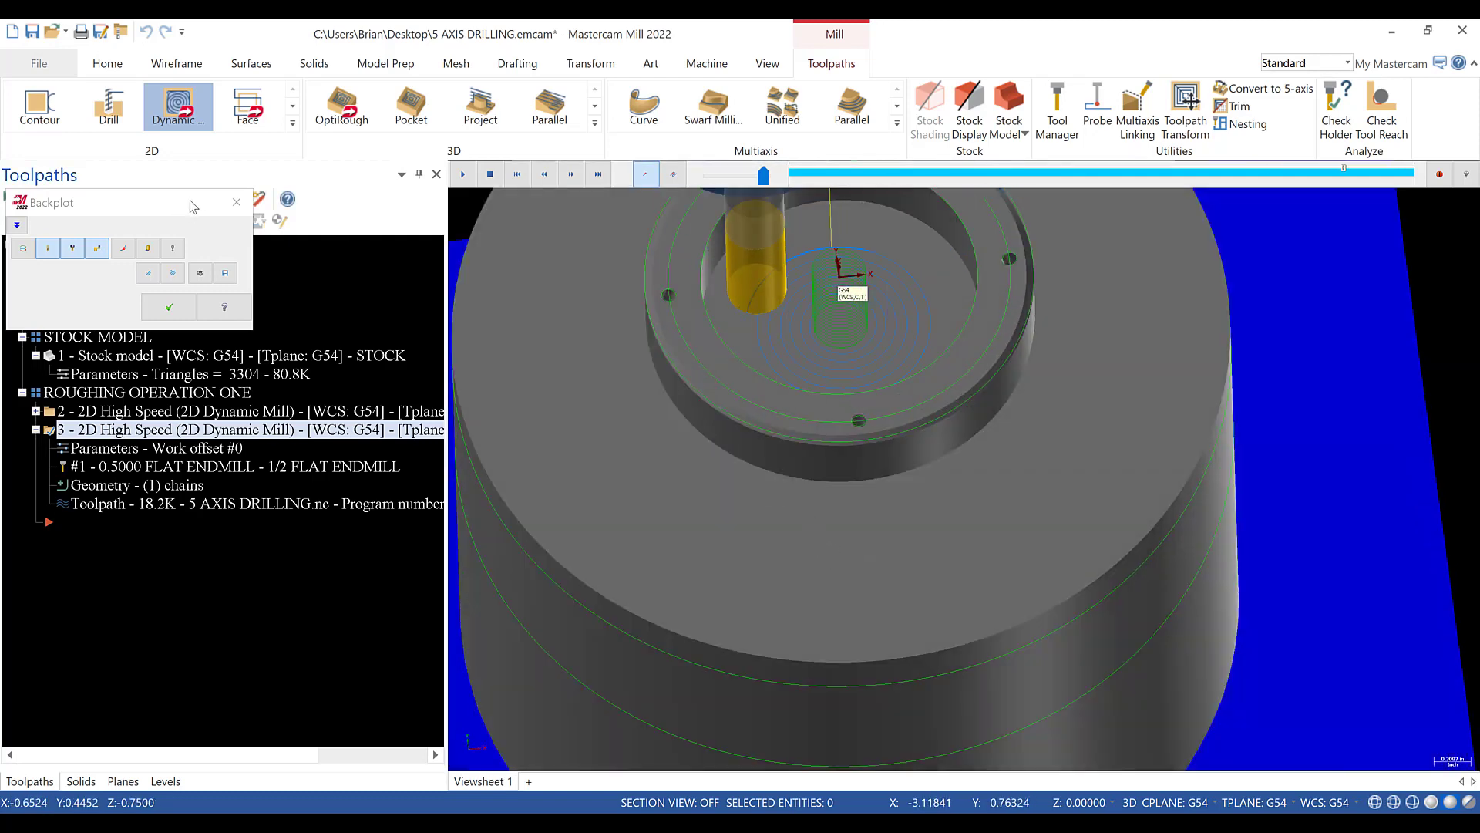
pyautogui.click(237, 202)
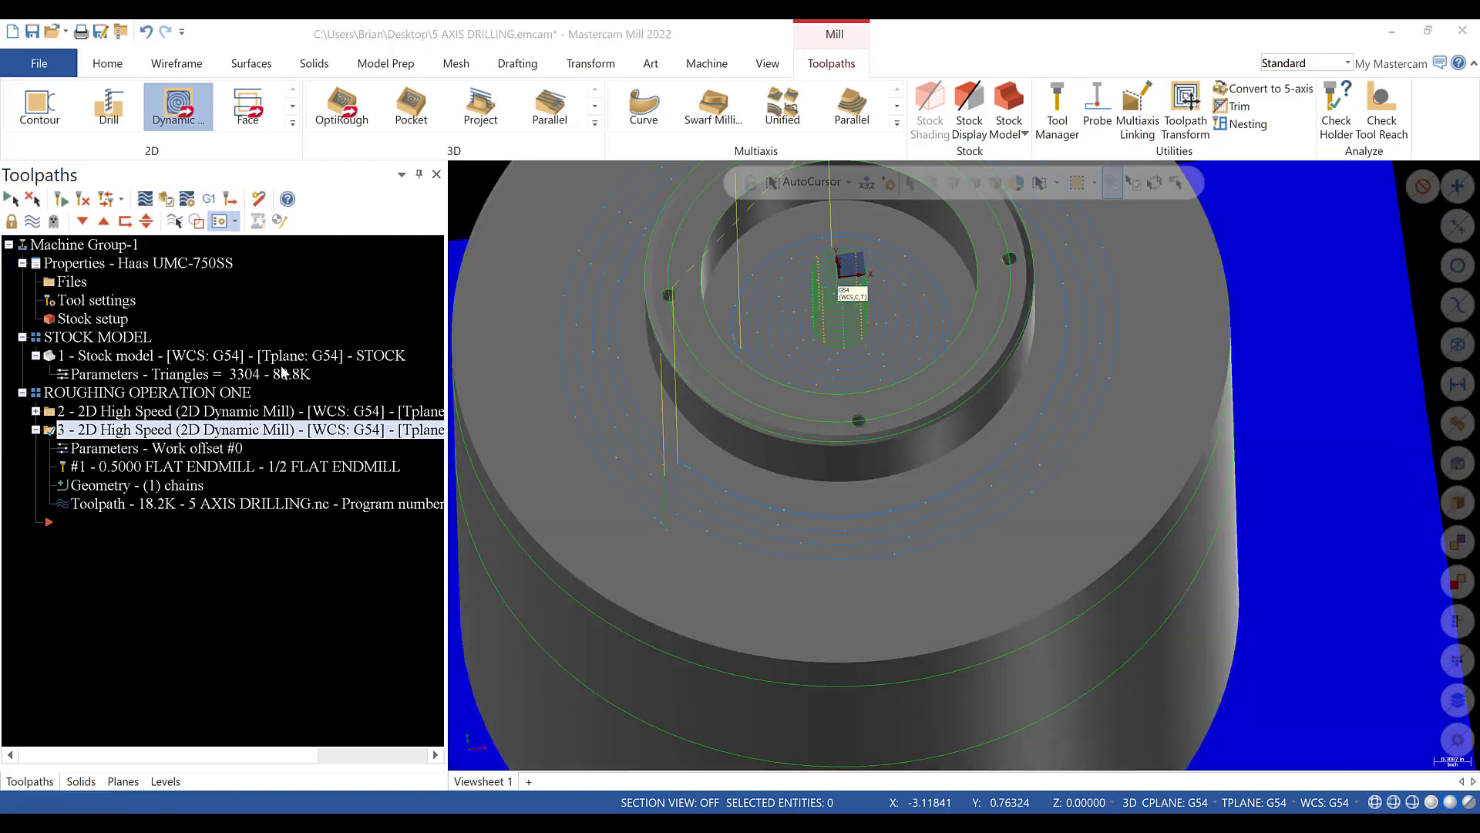
# - Open the bore roughing operation's entry motion settings
pyautogui.click(292, 310)
pyautogui.click(291, 182)
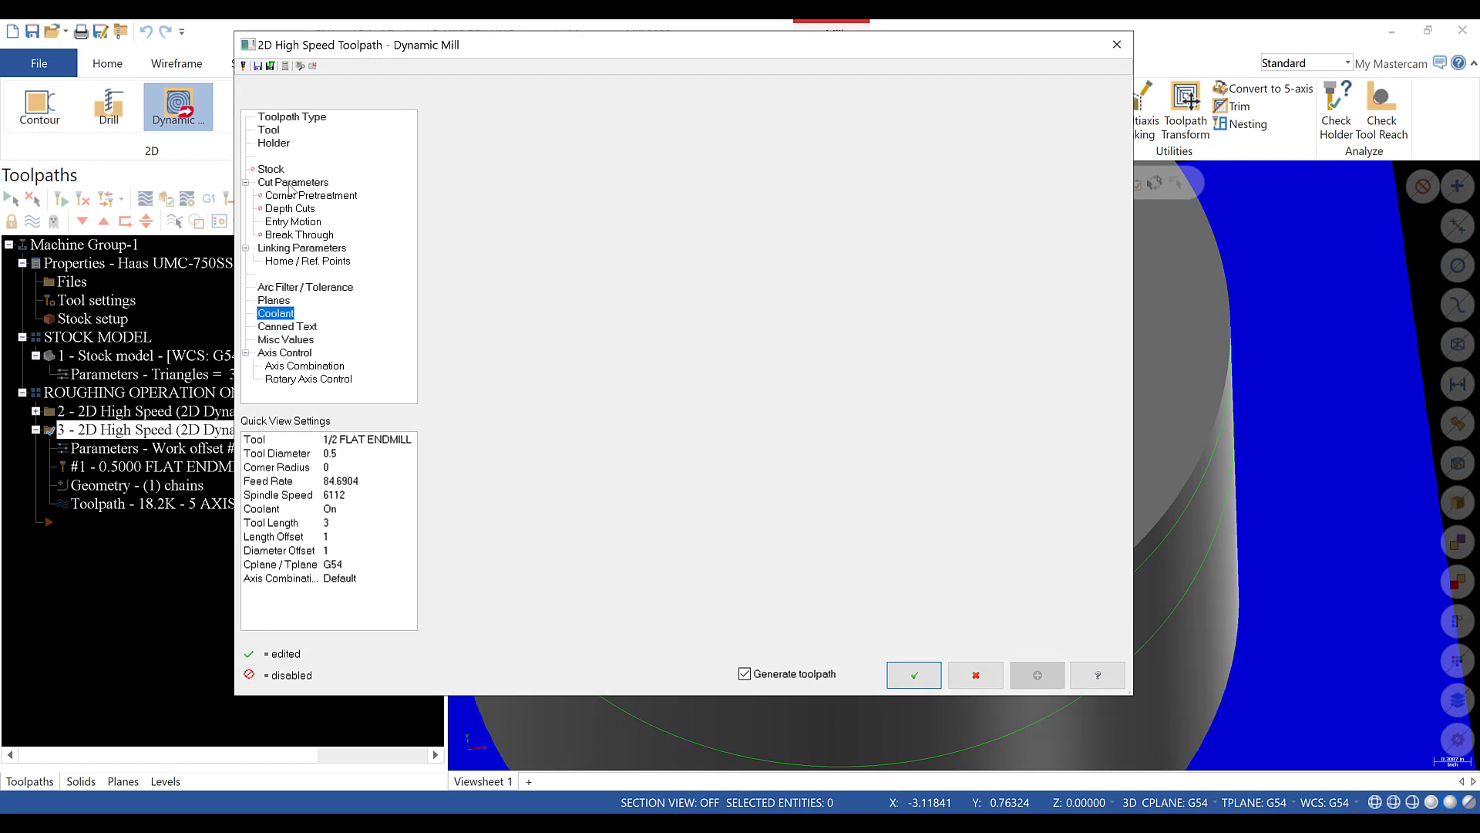
pyautogui.click(295, 223)
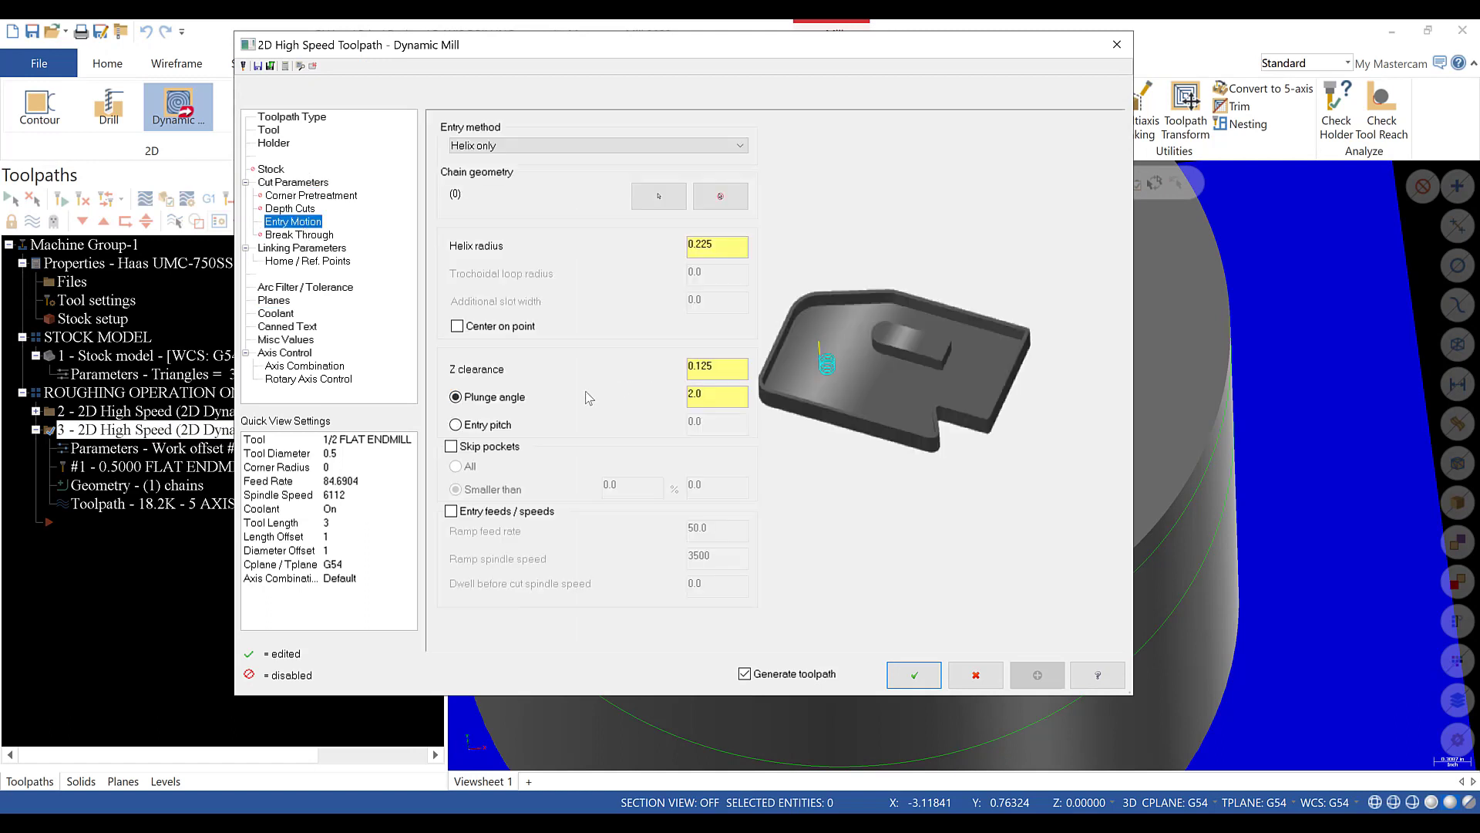
pyautogui.click(452, 511)
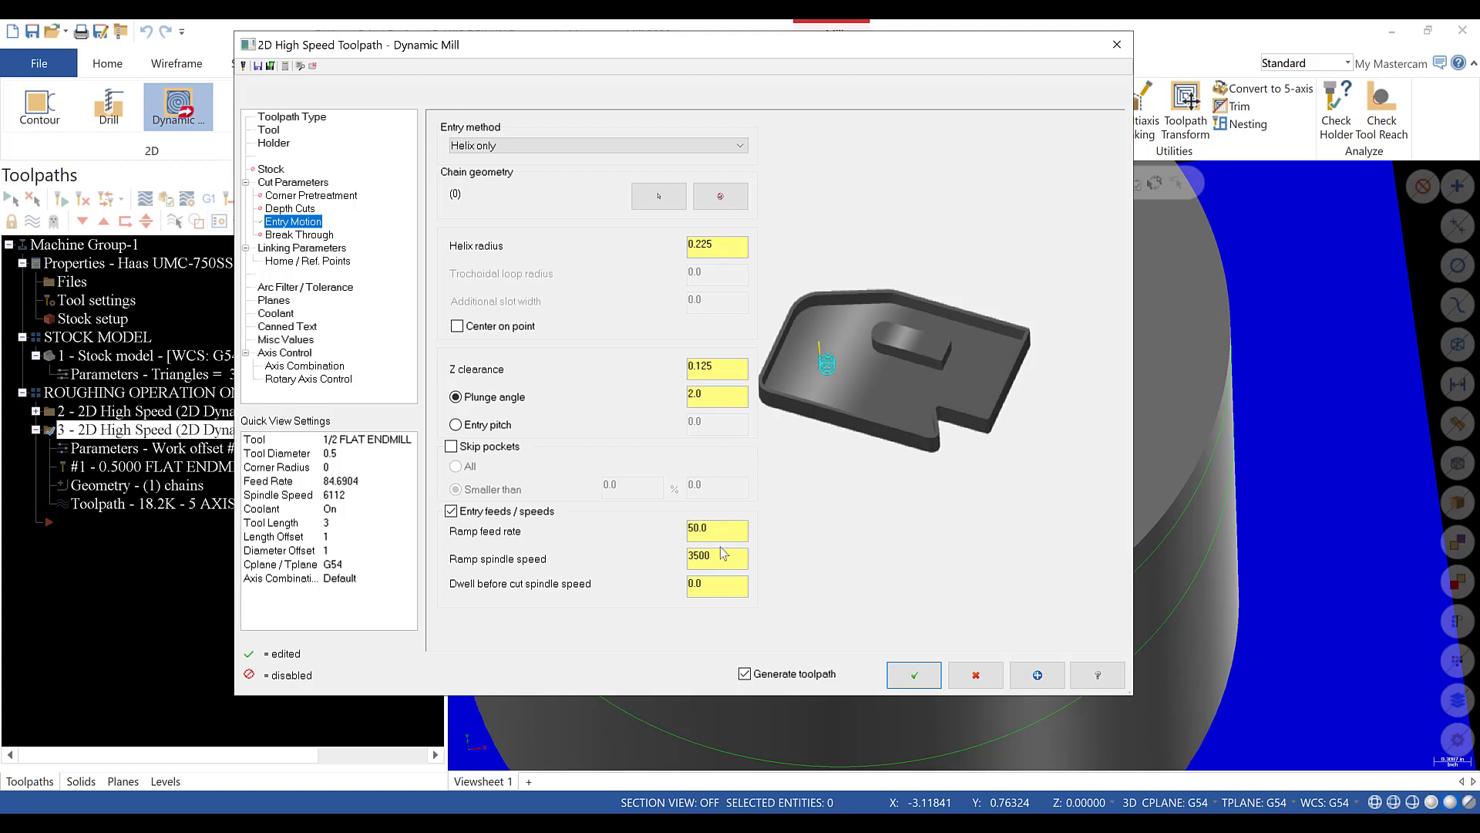
pyautogui.click(695, 562)
pyautogui.click(451, 512)
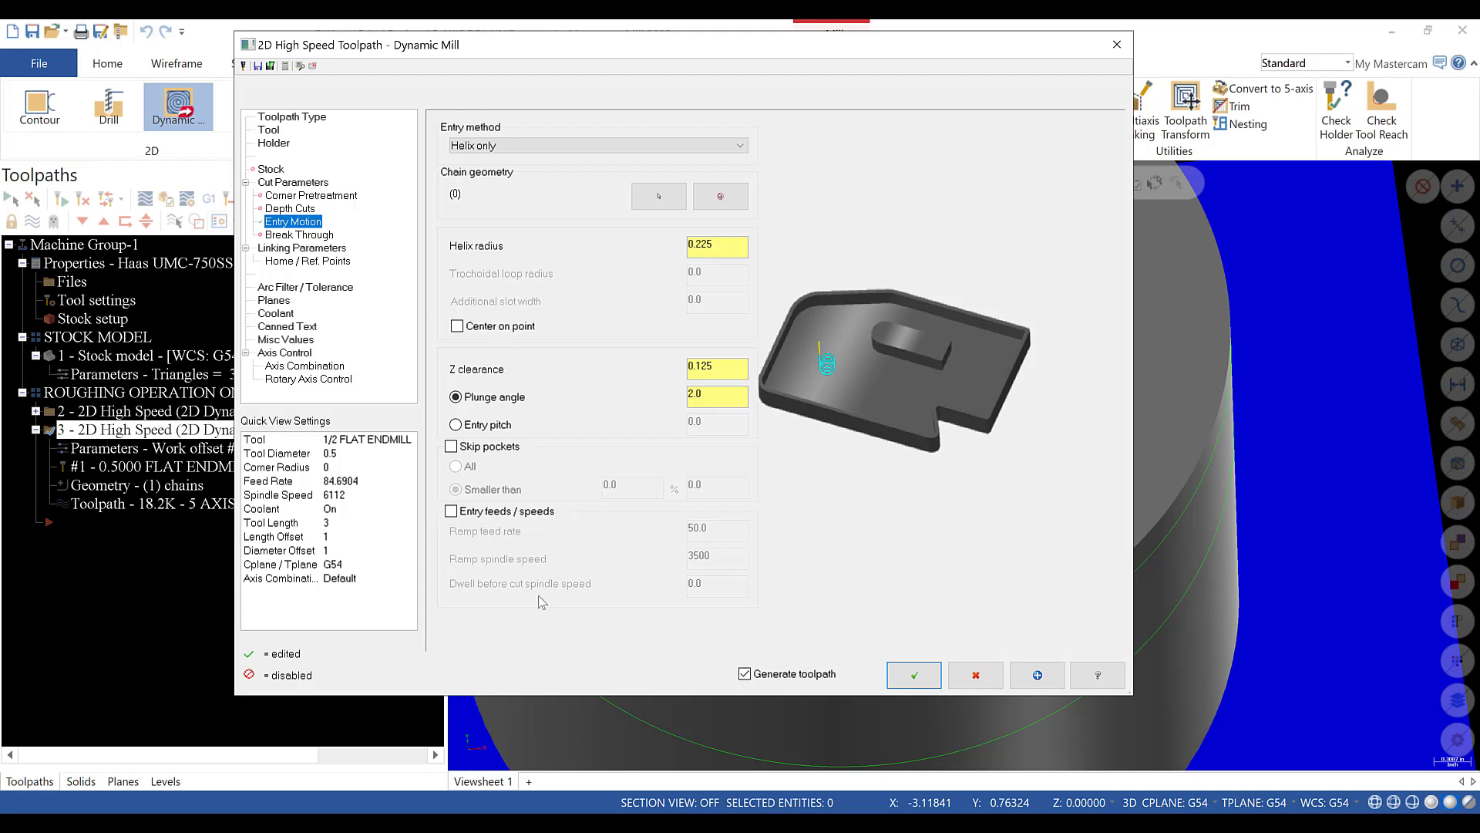
pyautogui.click(474, 515)
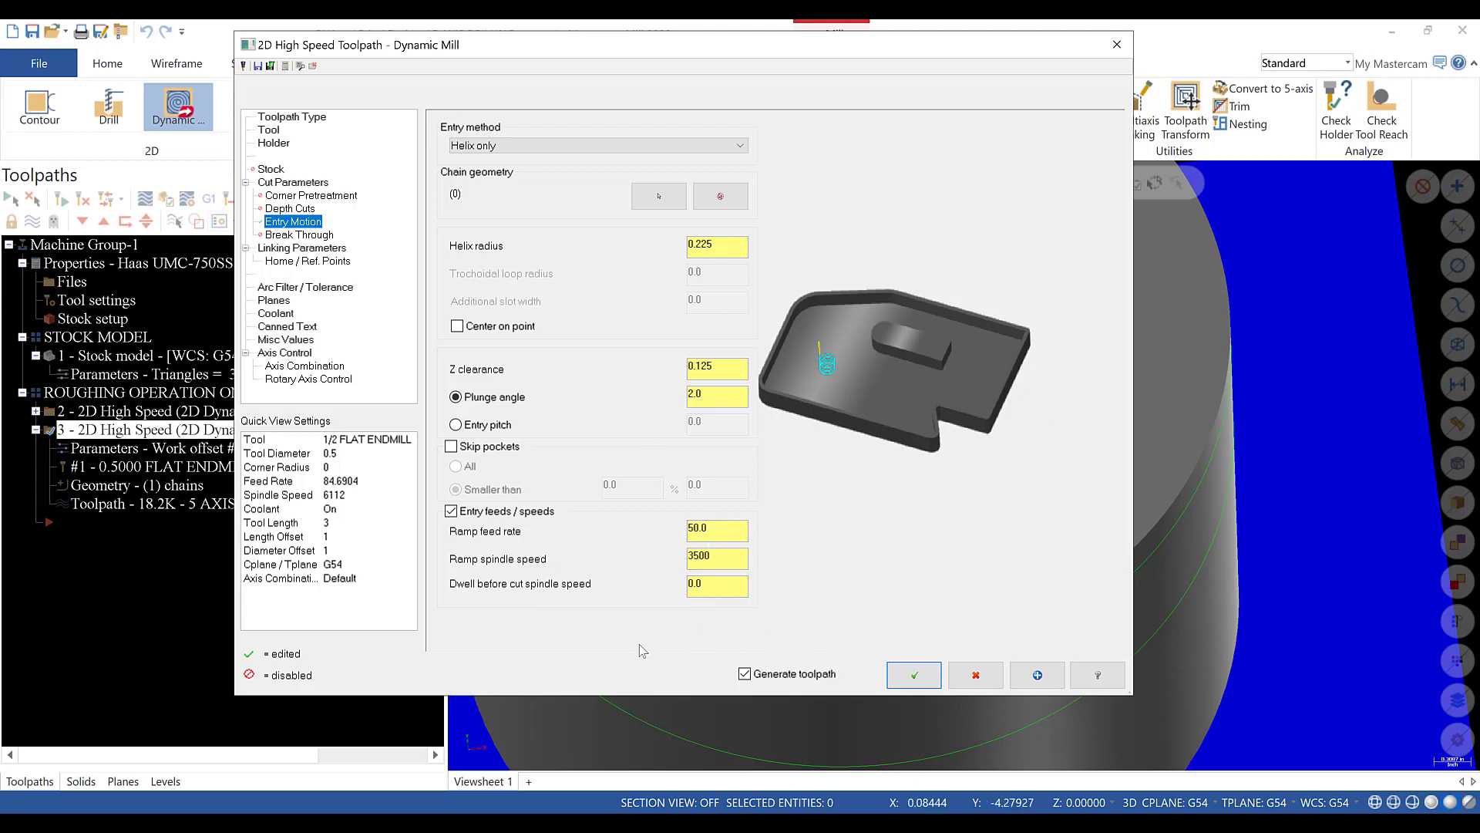
pyautogui.click(707, 588)
pyautogui.doubleClick(707, 588)
pyautogui.click(452, 512)
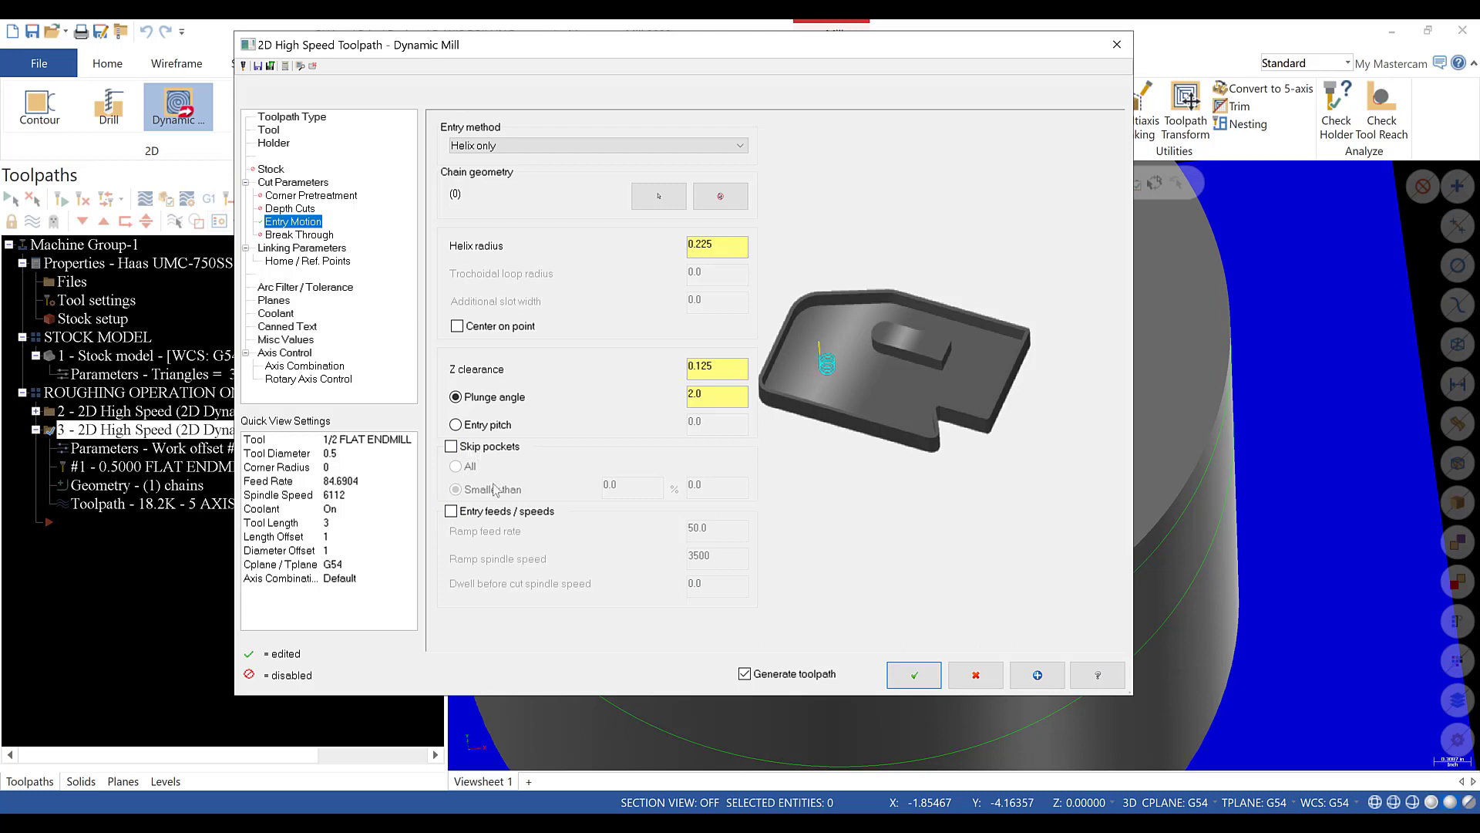
# - Set the helix entry's plunge angle to 1.0 and regenerate the bore roughing toolpath
pyautogui.click(723, 393)
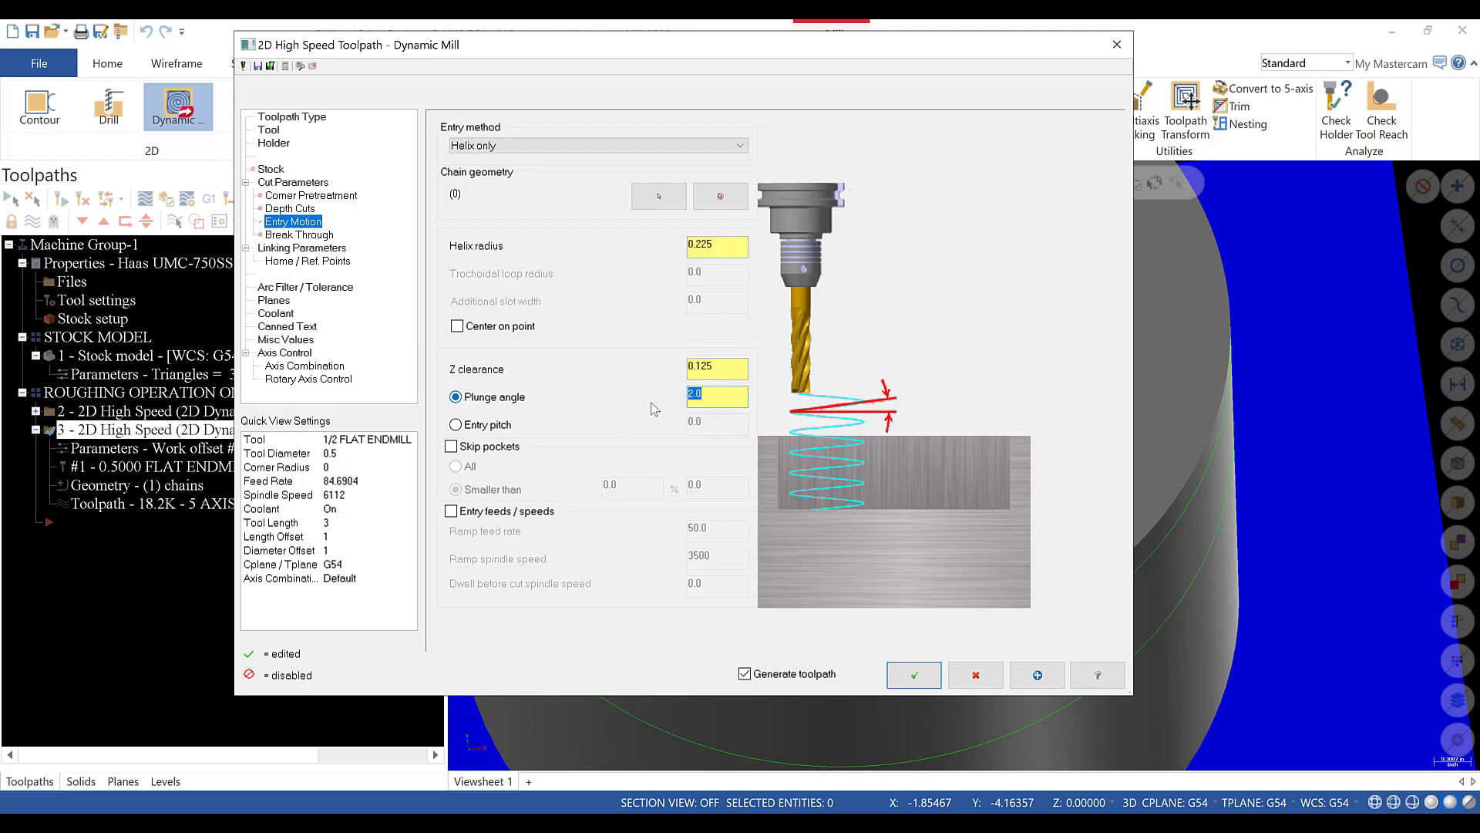
pyautogui.click(731, 373)
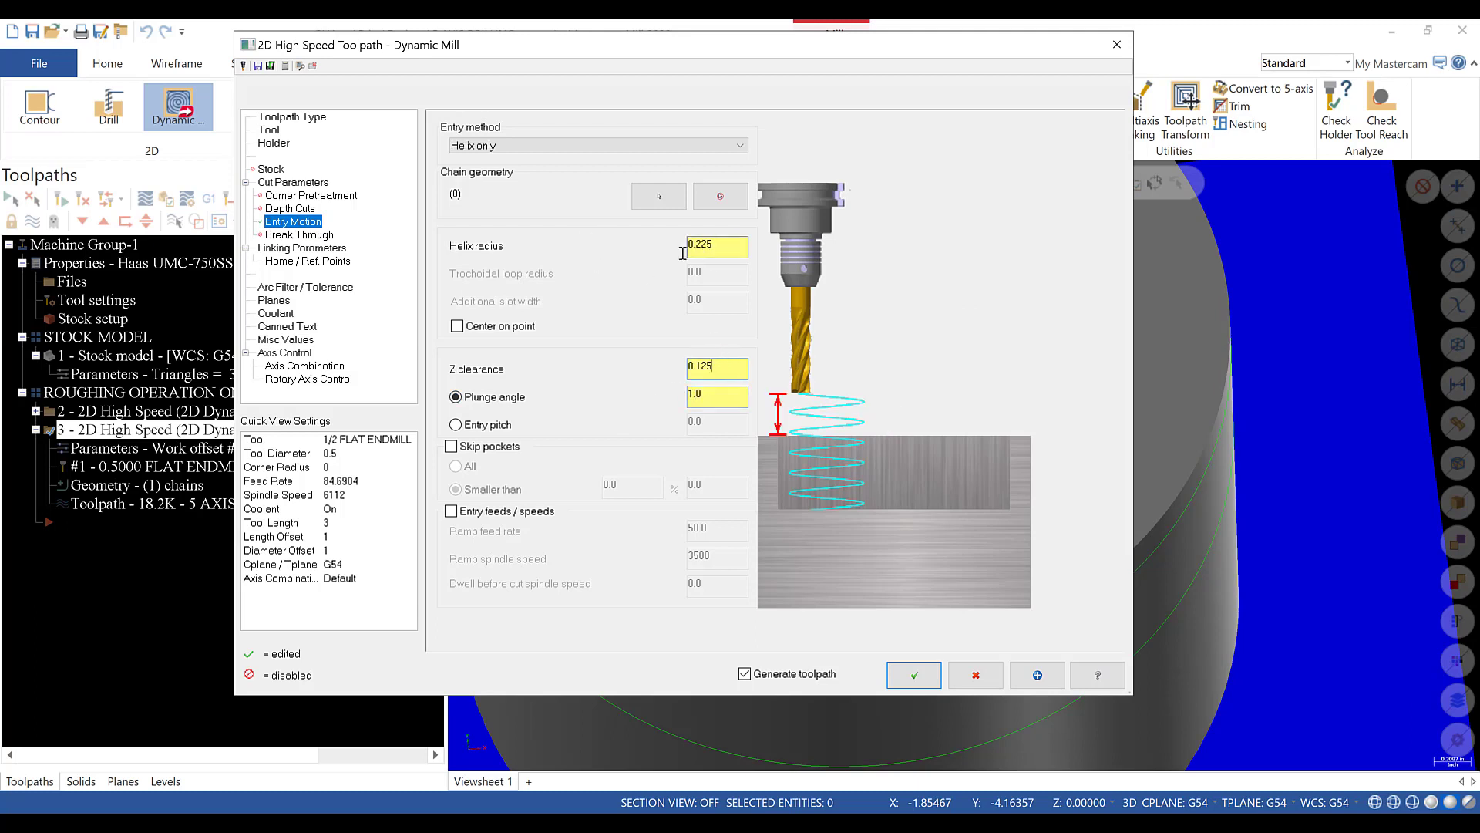
pyautogui.click(915, 672)
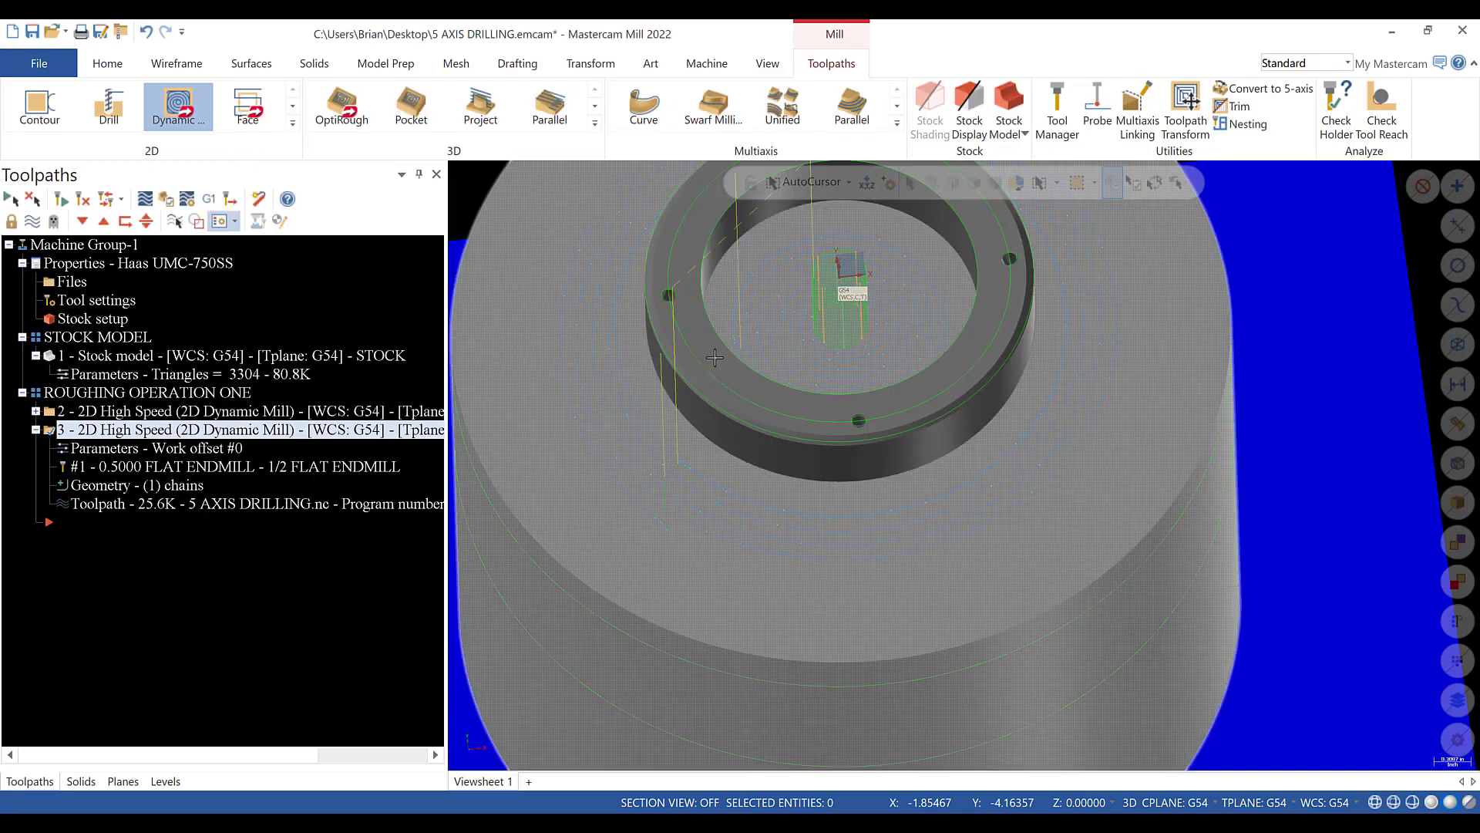
# - Check the regenerated bore toolpath on the part and save the file
pyautogui.scroll(-2, 917, 410)
pyautogui.click(61, 199)
pyautogui.scroll(-1, 882, 395)
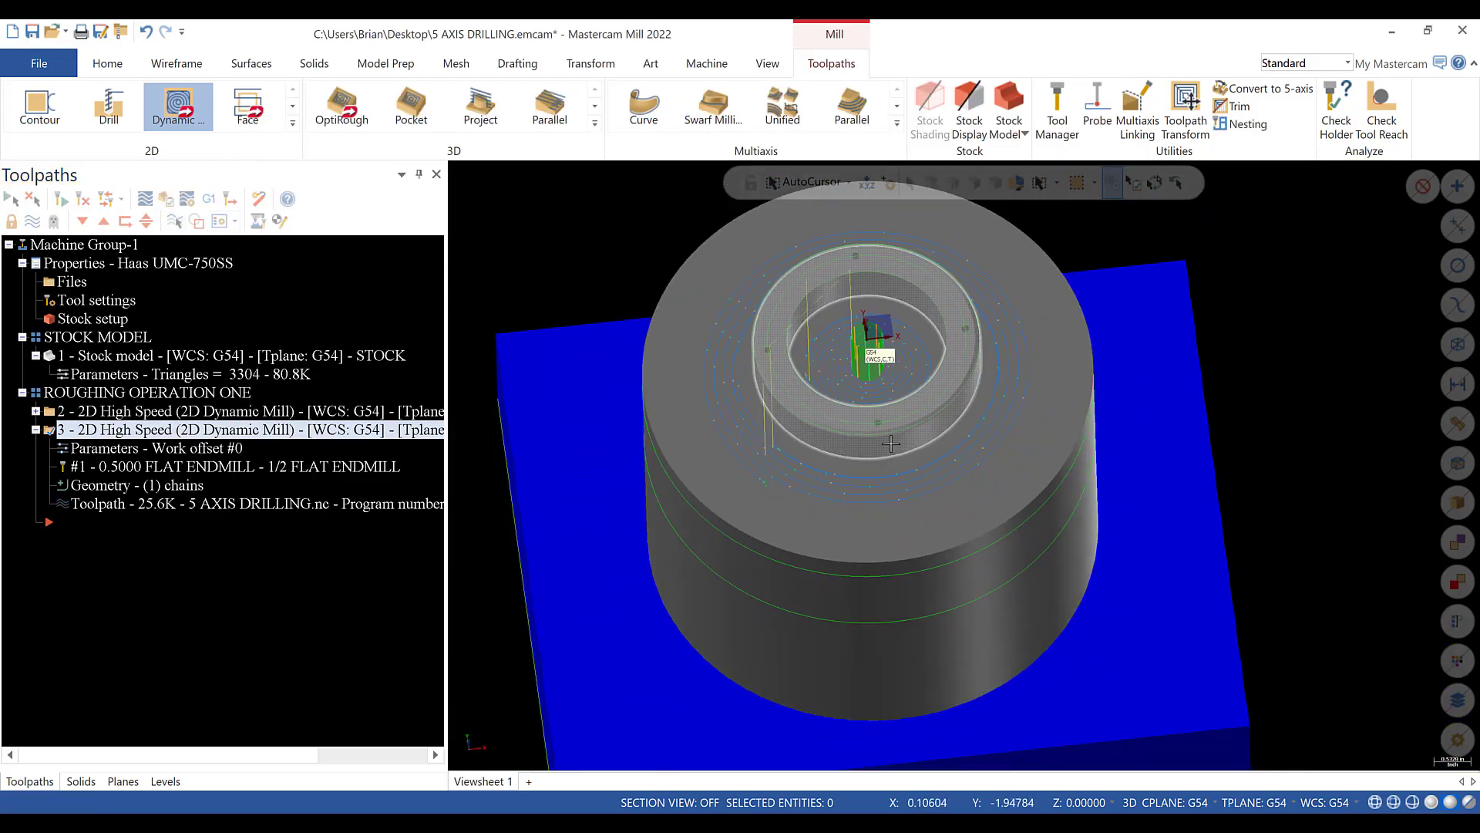
pyautogui.scroll(4, 883, 395)
pyautogui.moveTo(882, 395); pyautogui.dragTo(883, 341, button='middle')
pyautogui.click(37, 34)
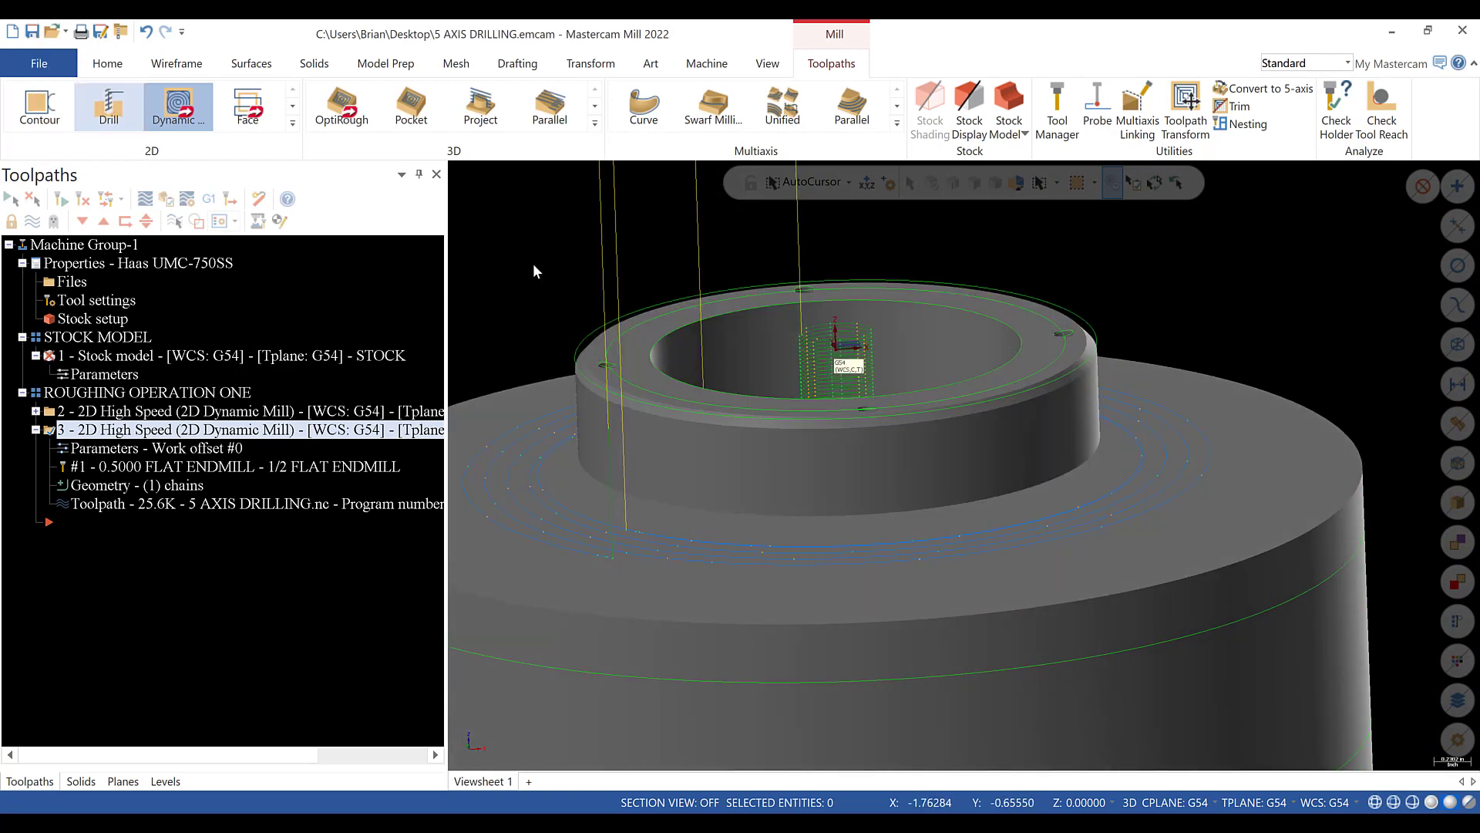
# - Regenerate the outdated STOCK stock model operation
pyautogui.scroll(-4, 1037, 332)
pyautogui.moveTo(1037, 312); pyautogui.dragTo(1036, 396, button='middle')
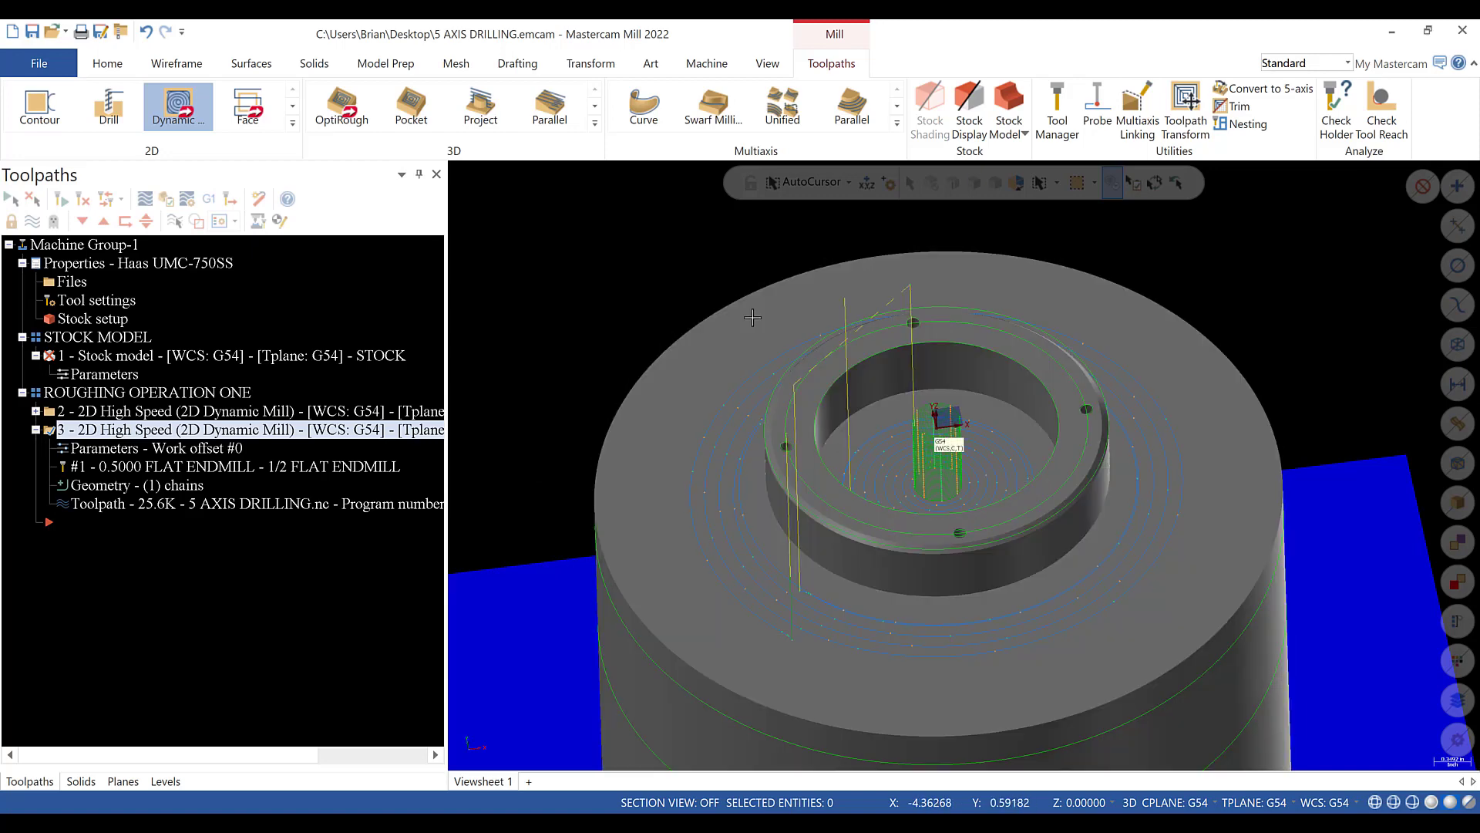
pyautogui.click(90, 355)
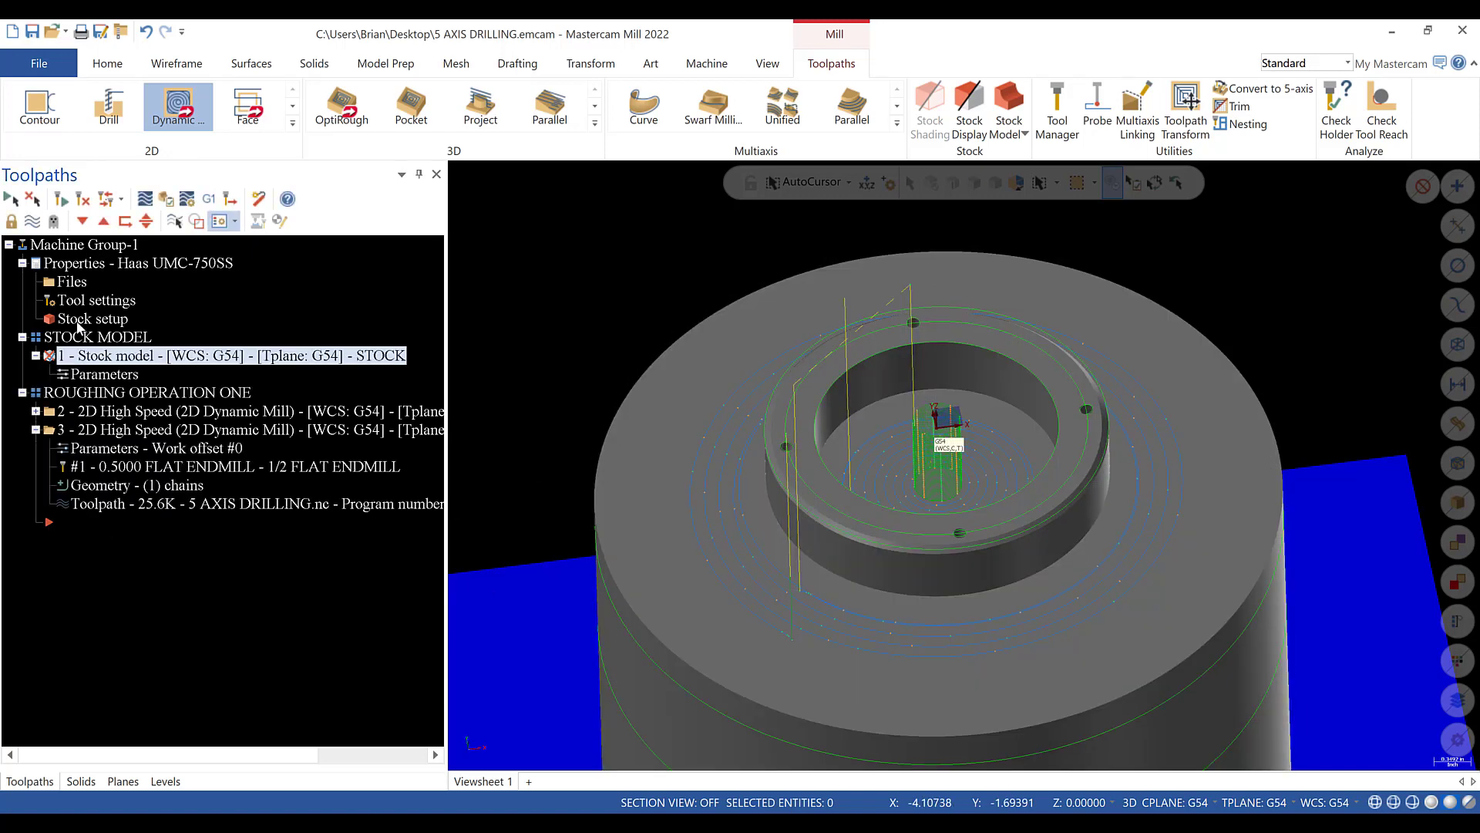
pyautogui.click(62, 198)
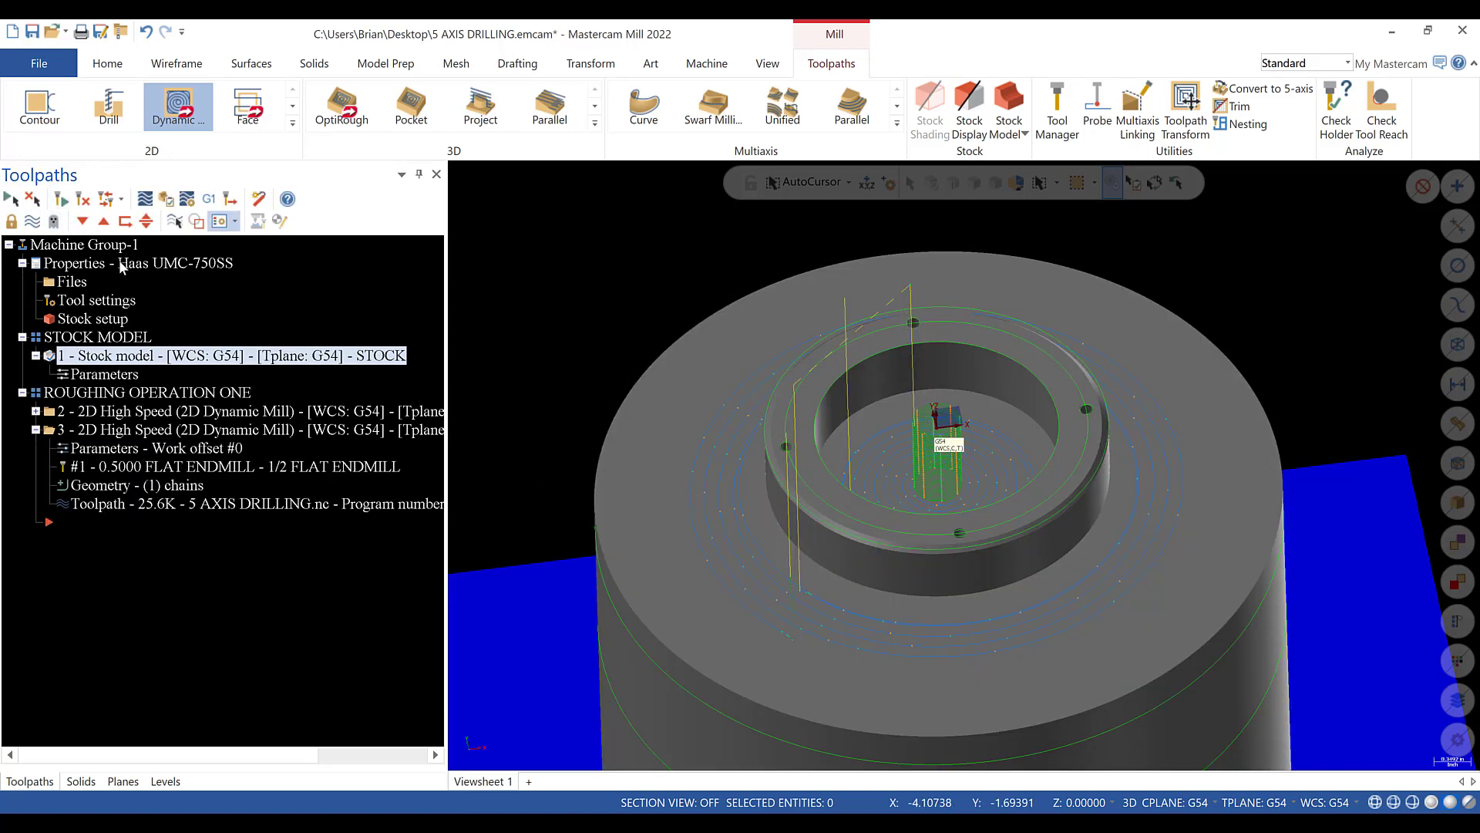
# - Add a new toolpath group to Machine Group-1 and name it FINISHING OPERATION ONE
pyautogui.rightClick(117, 246)
pyautogui.moveTo(231, 350)
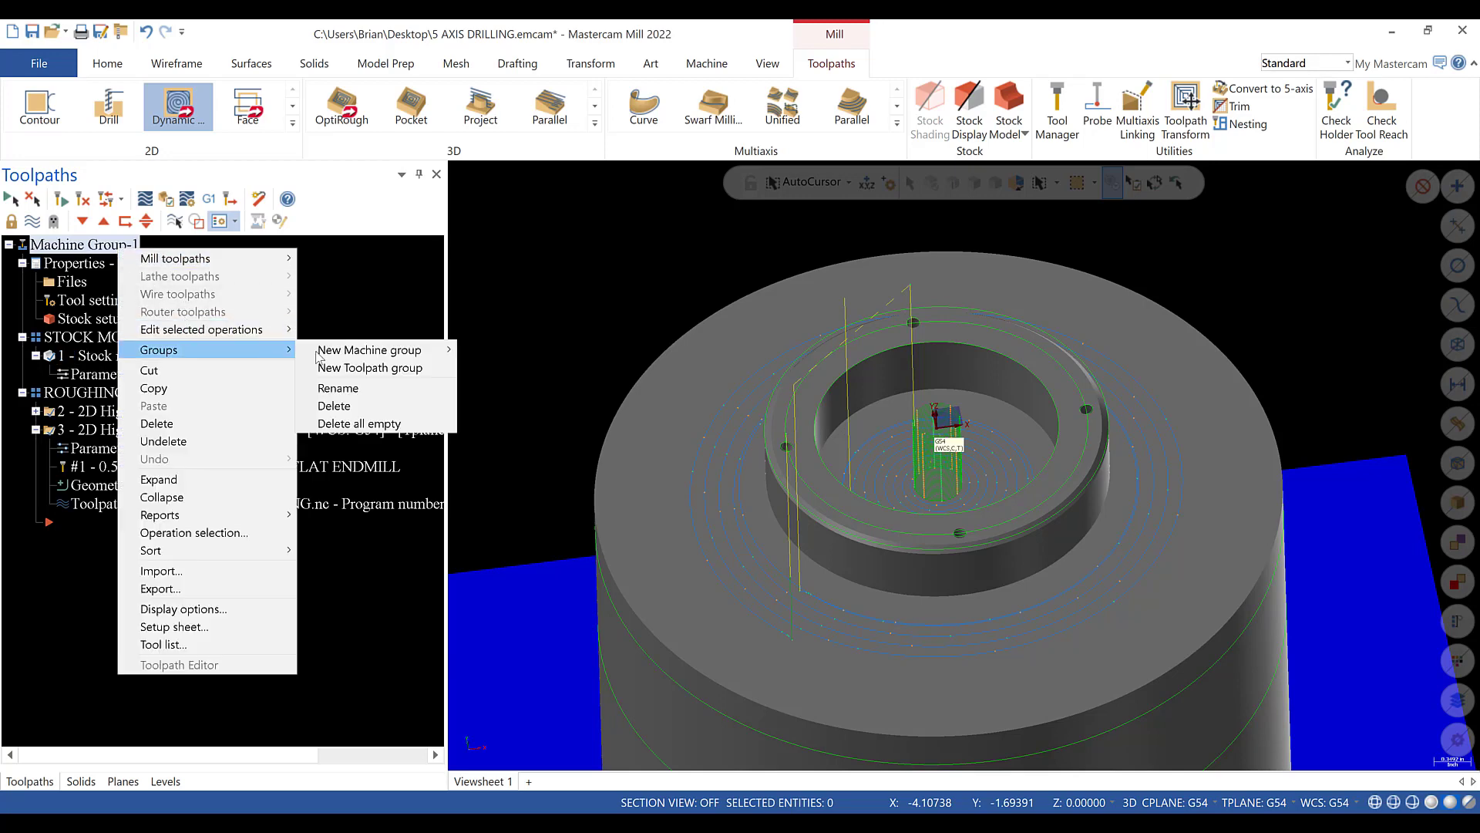
pyautogui.click(362, 368)
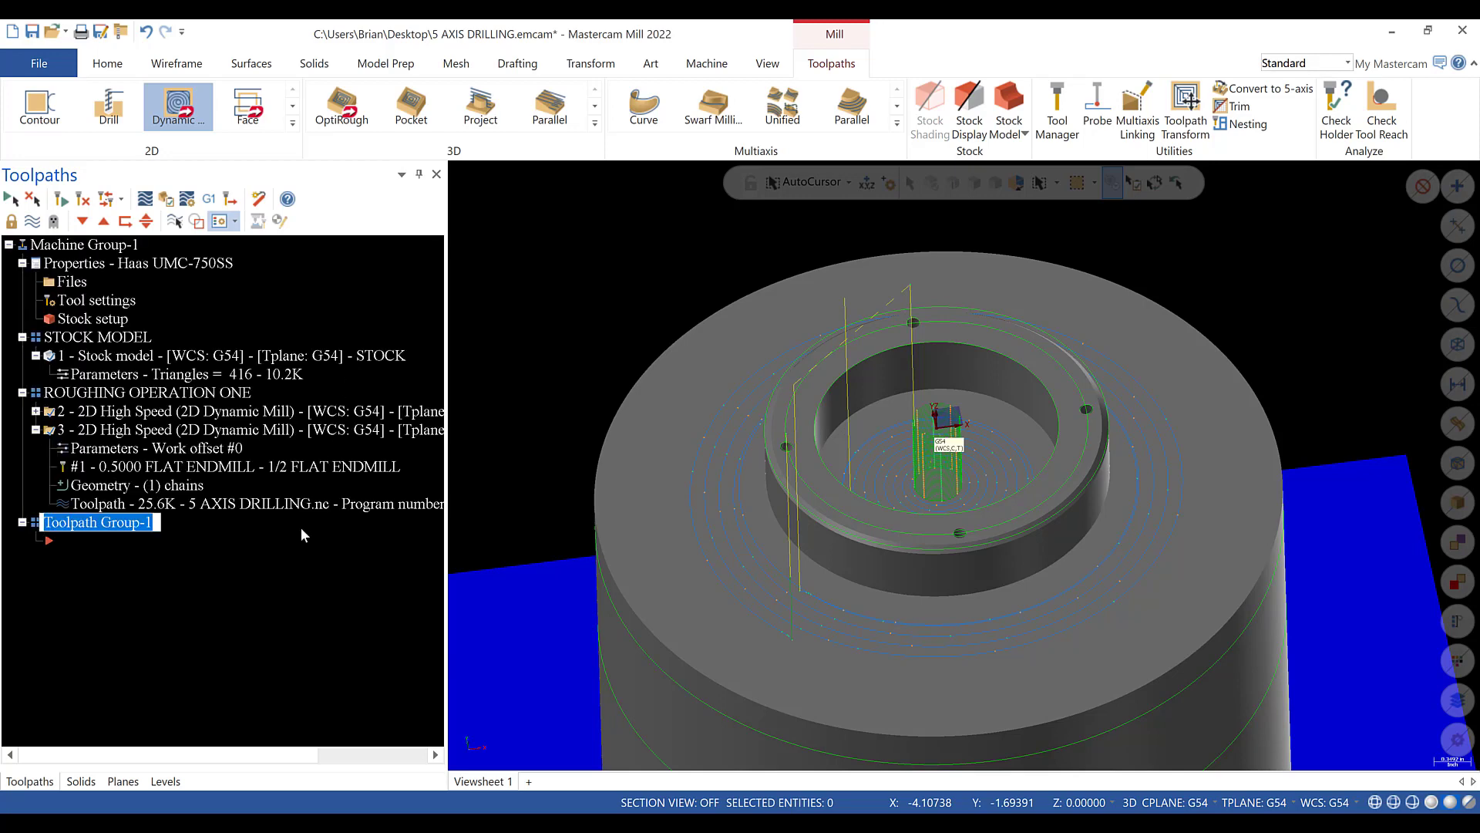
pyautogui.write('FINISHING OPE')
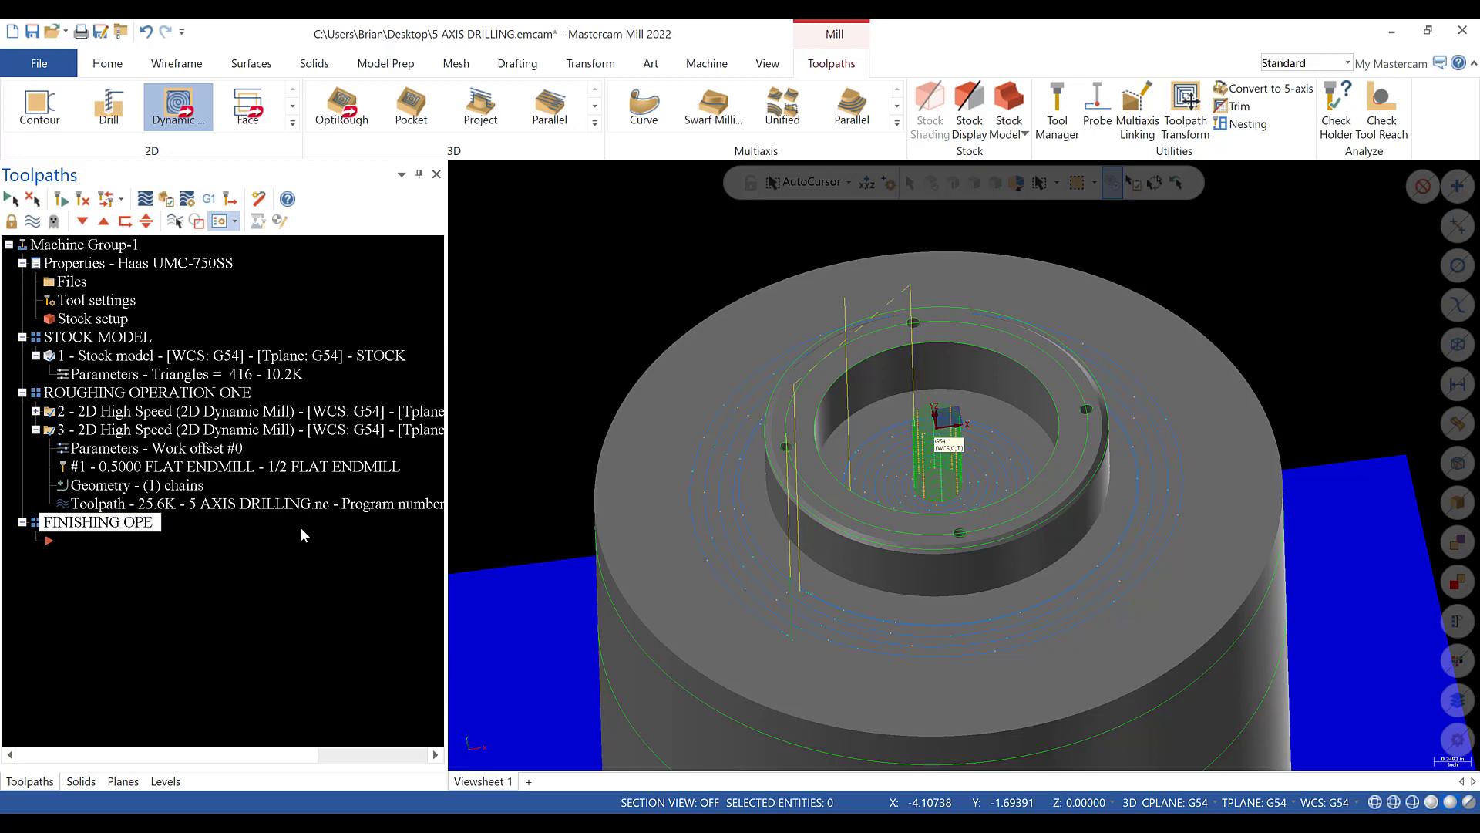
pyautogui.write('RATION ONE')
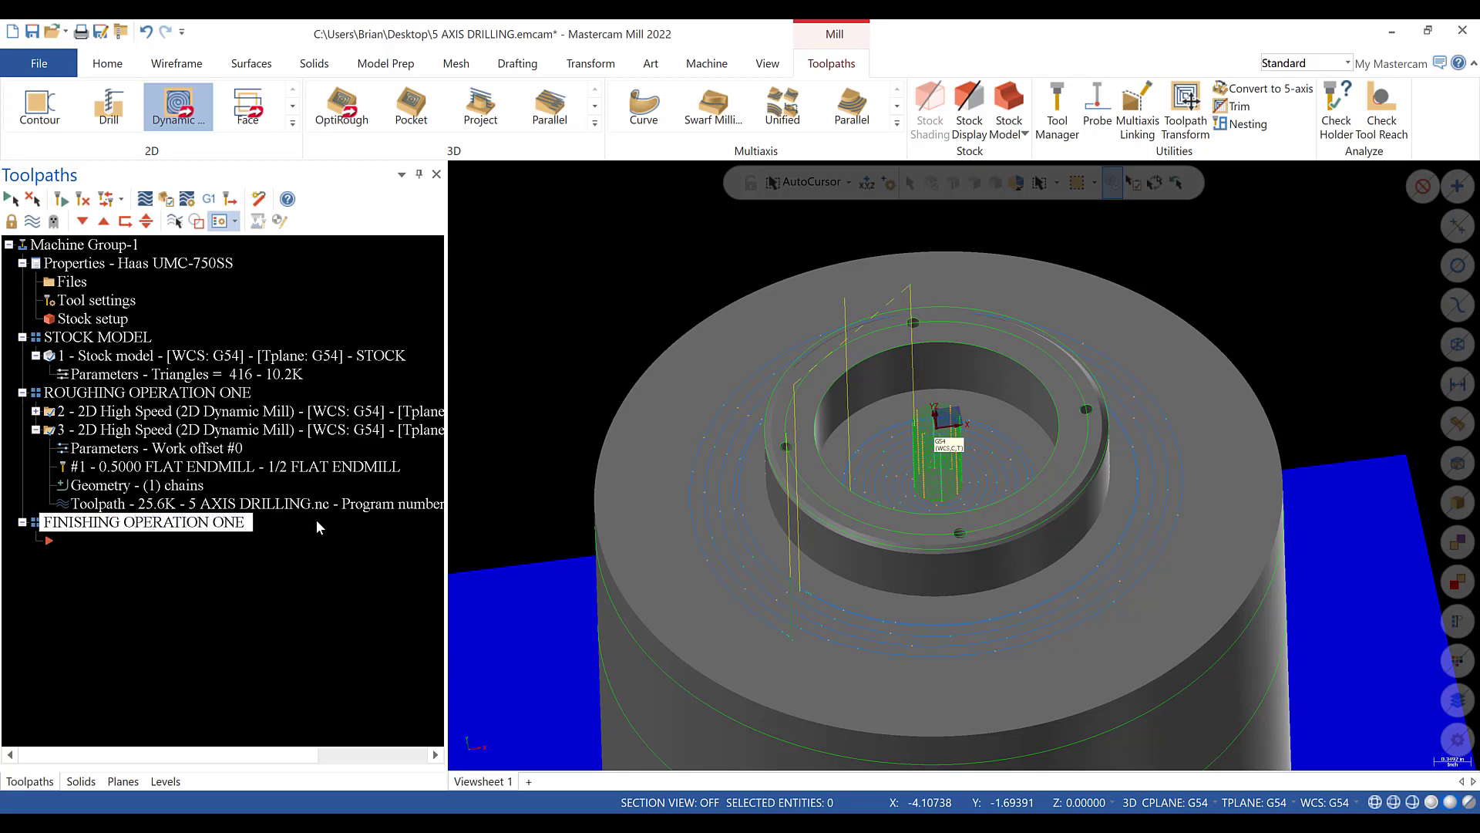
pyautogui.press('Return')
# - Move the operation insert position to the end of the ROUGHING OPERATION ONE group
pyautogui.scroll(3, 1005, 484)
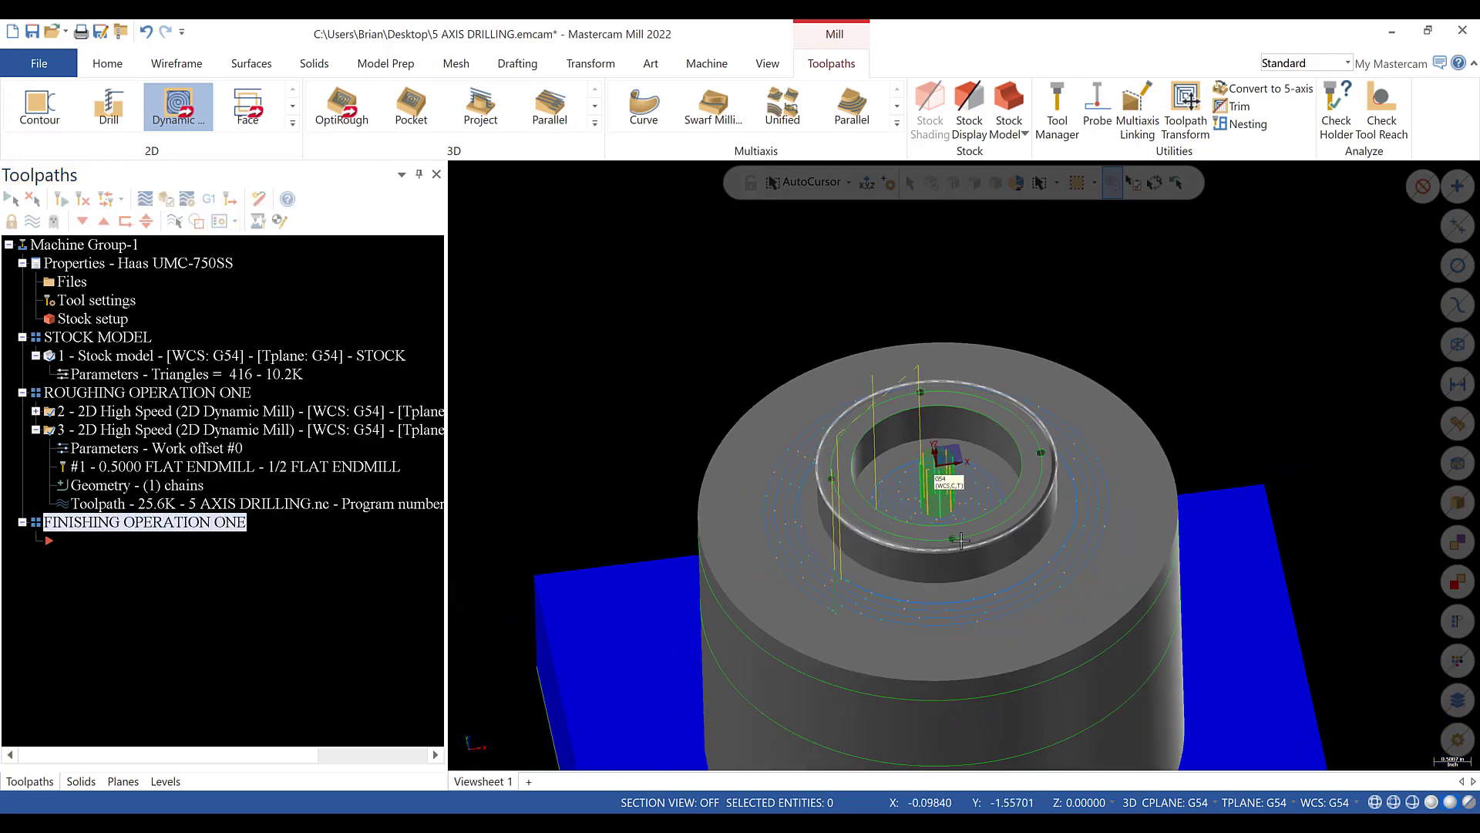
pyautogui.moveTo(1006, 484)
pyautogui.mouseDown(button='middle')
pyautogui.moveTo(1014, 470)
pyautogui.moveTo(1002, 484)
pyautogui.mouseUp(button='middle')
pyautogui.moveTo(820, 505); pyautogui.dragTo(824, 487, button='middle')
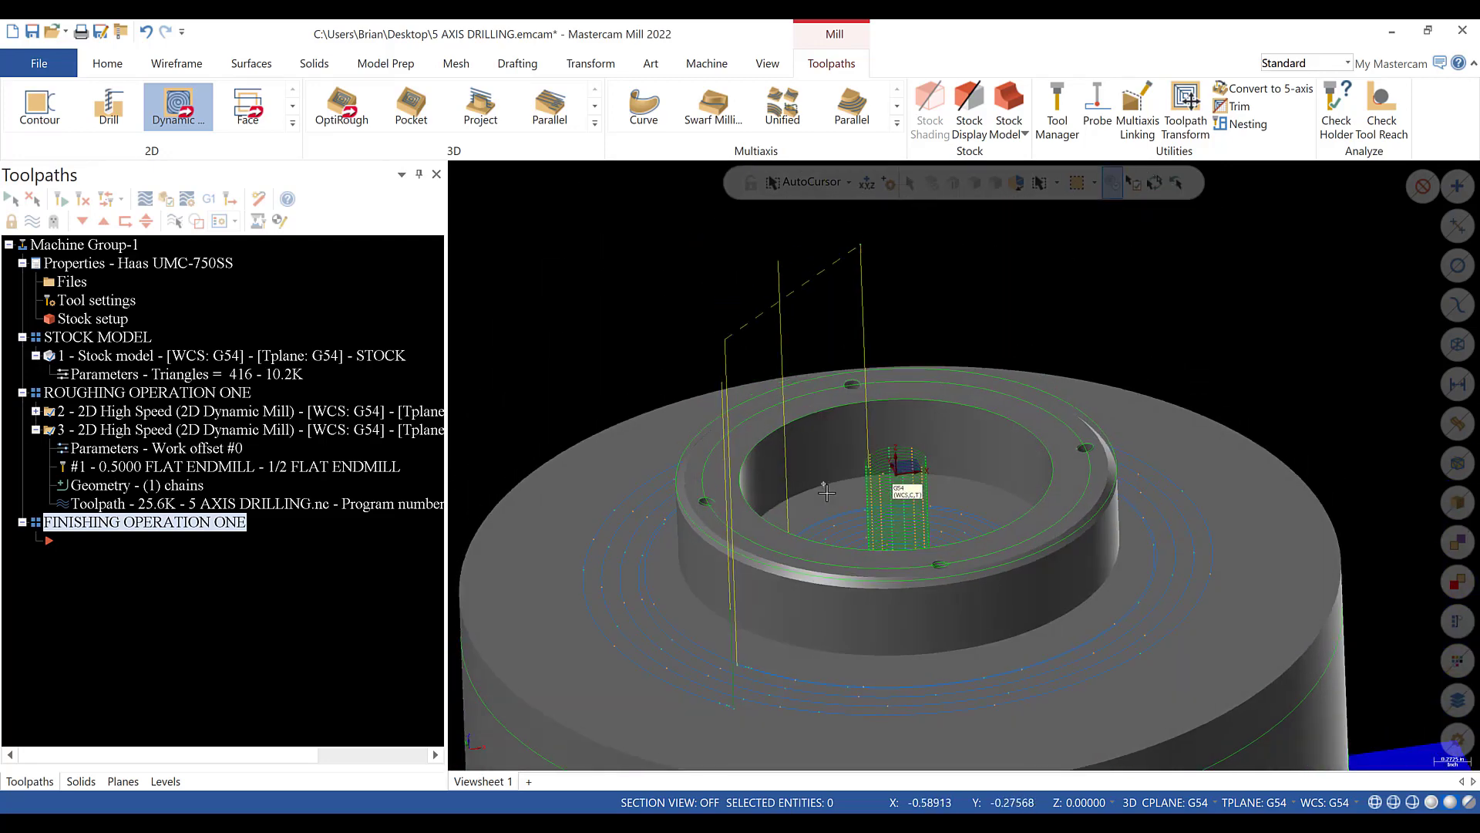
pyautogui.click(139, 393)
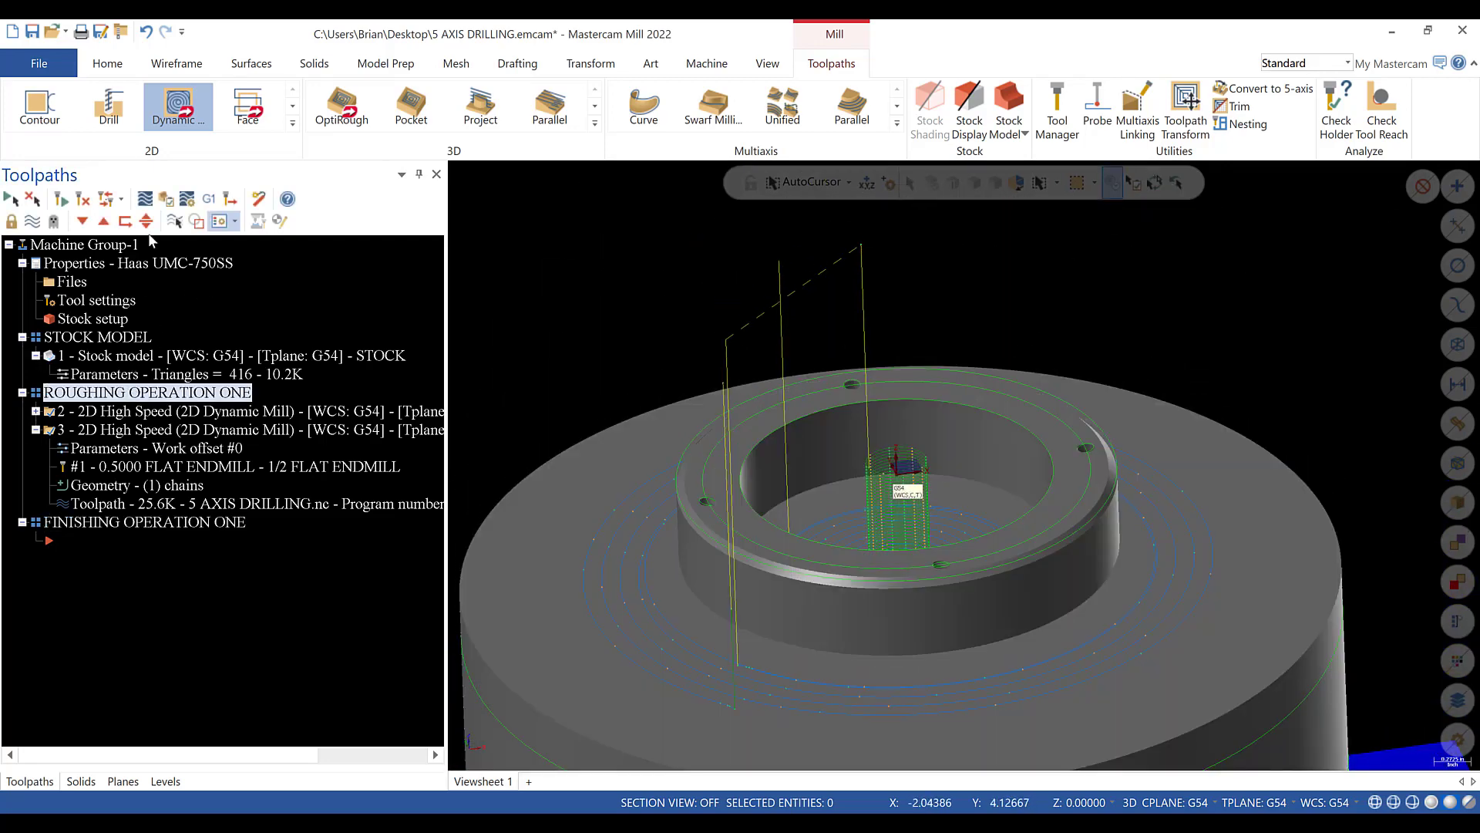
pyautogui.click(125, 221)
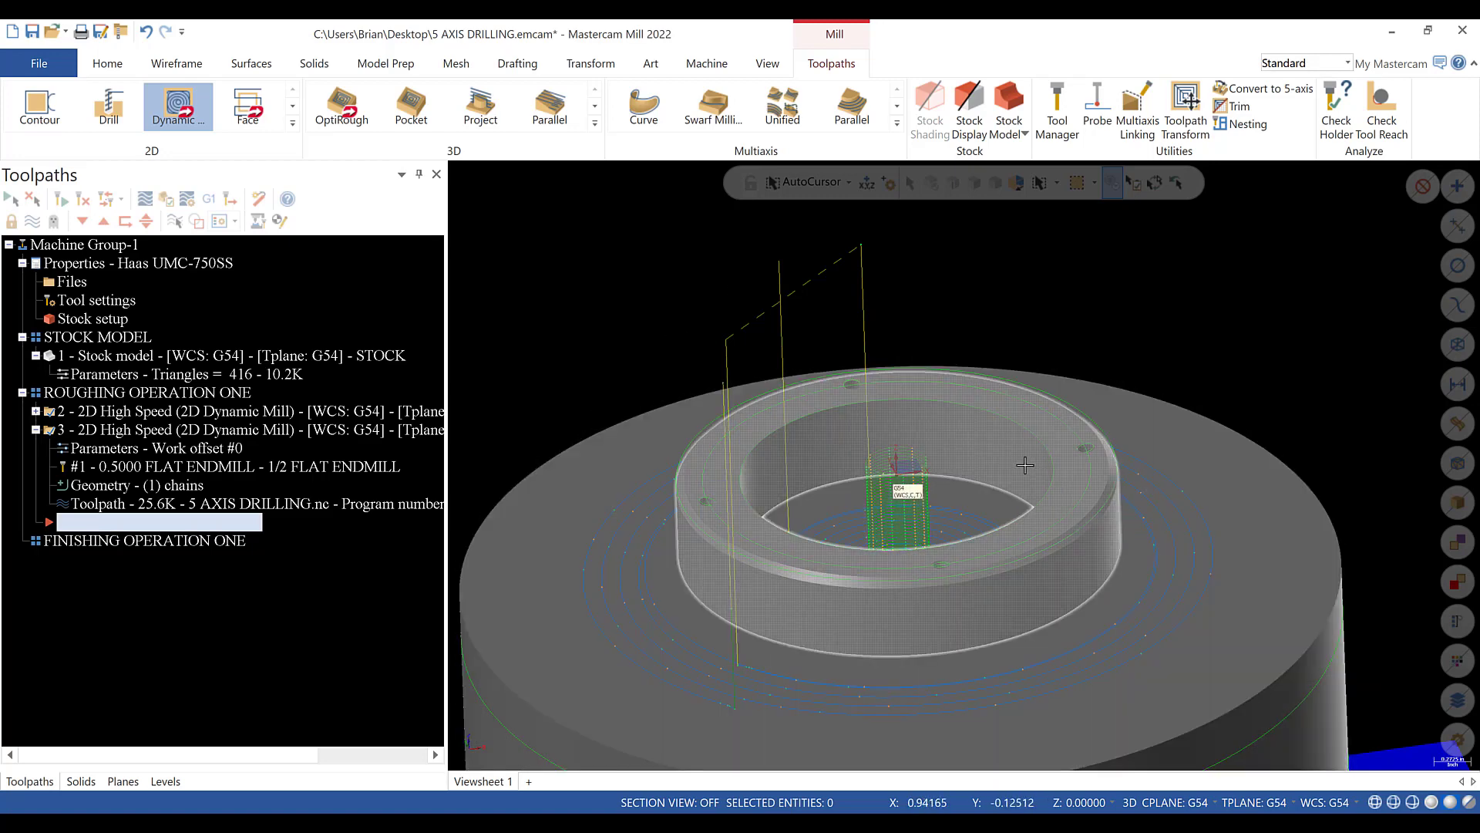
pyautogui.scroll(-2, 1025, 465)
pyautogui.moveTo(1276, 610); pyautogui.dragTo(897, 629, button='middle')
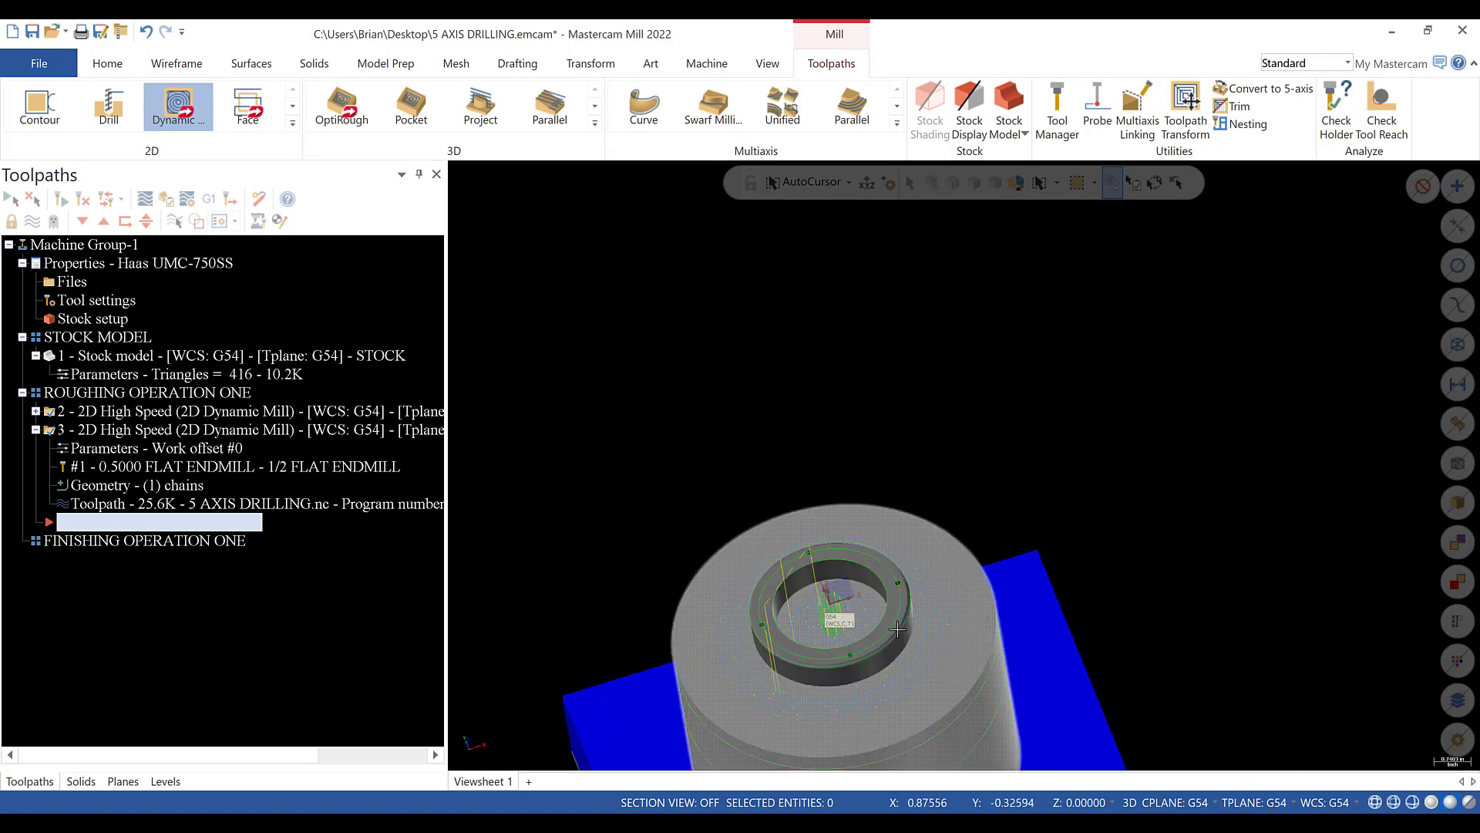
pyautogui.scroll(5, 848, 679)
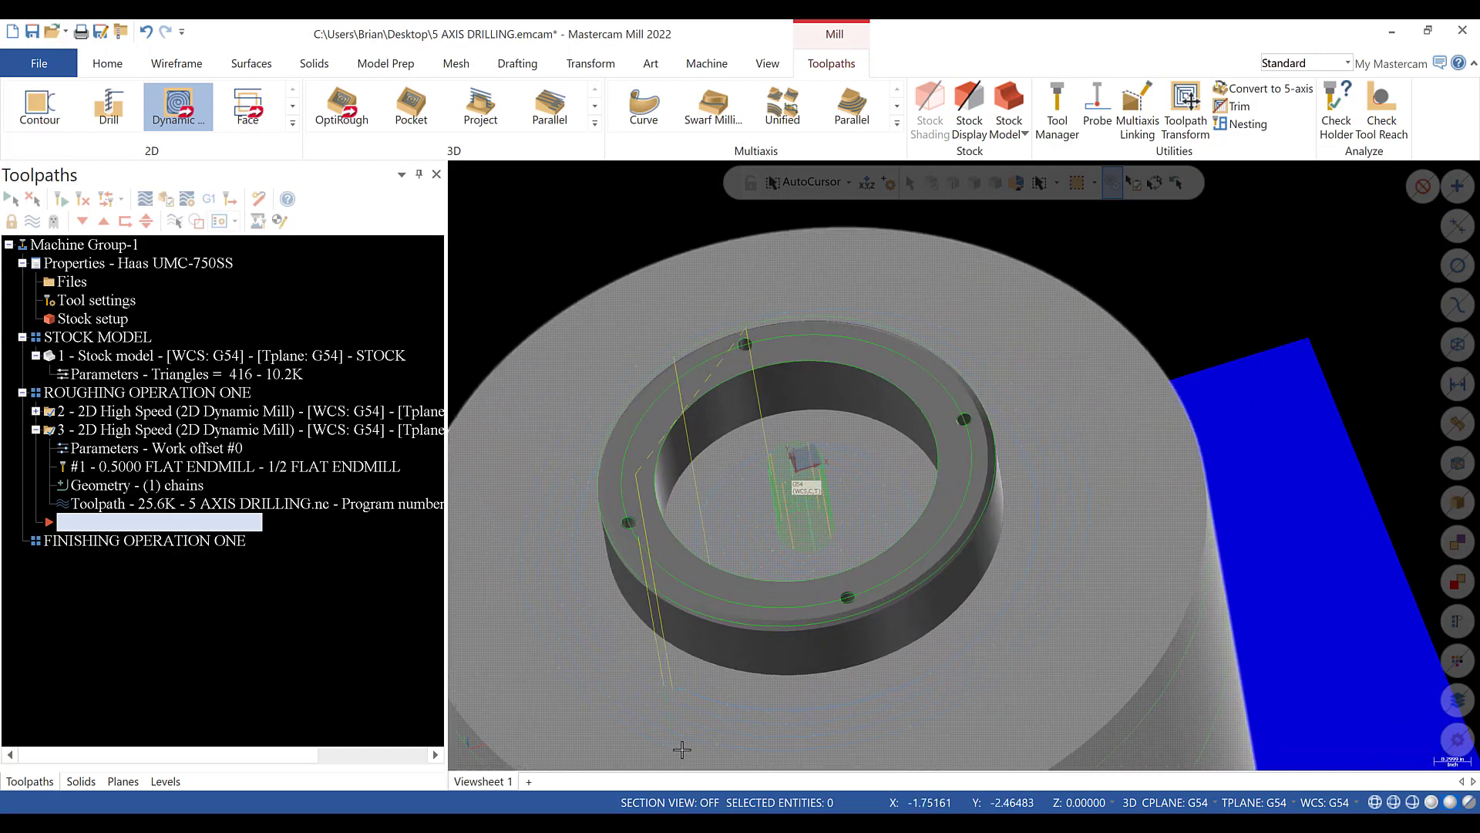
pyautogui.scroll(-3, 711, 728)
pyautogui.scroll(4, 706, 727)
pyautogui.moveTo(704, 727); pyautogui.dragTo(810, 632, button='middle')
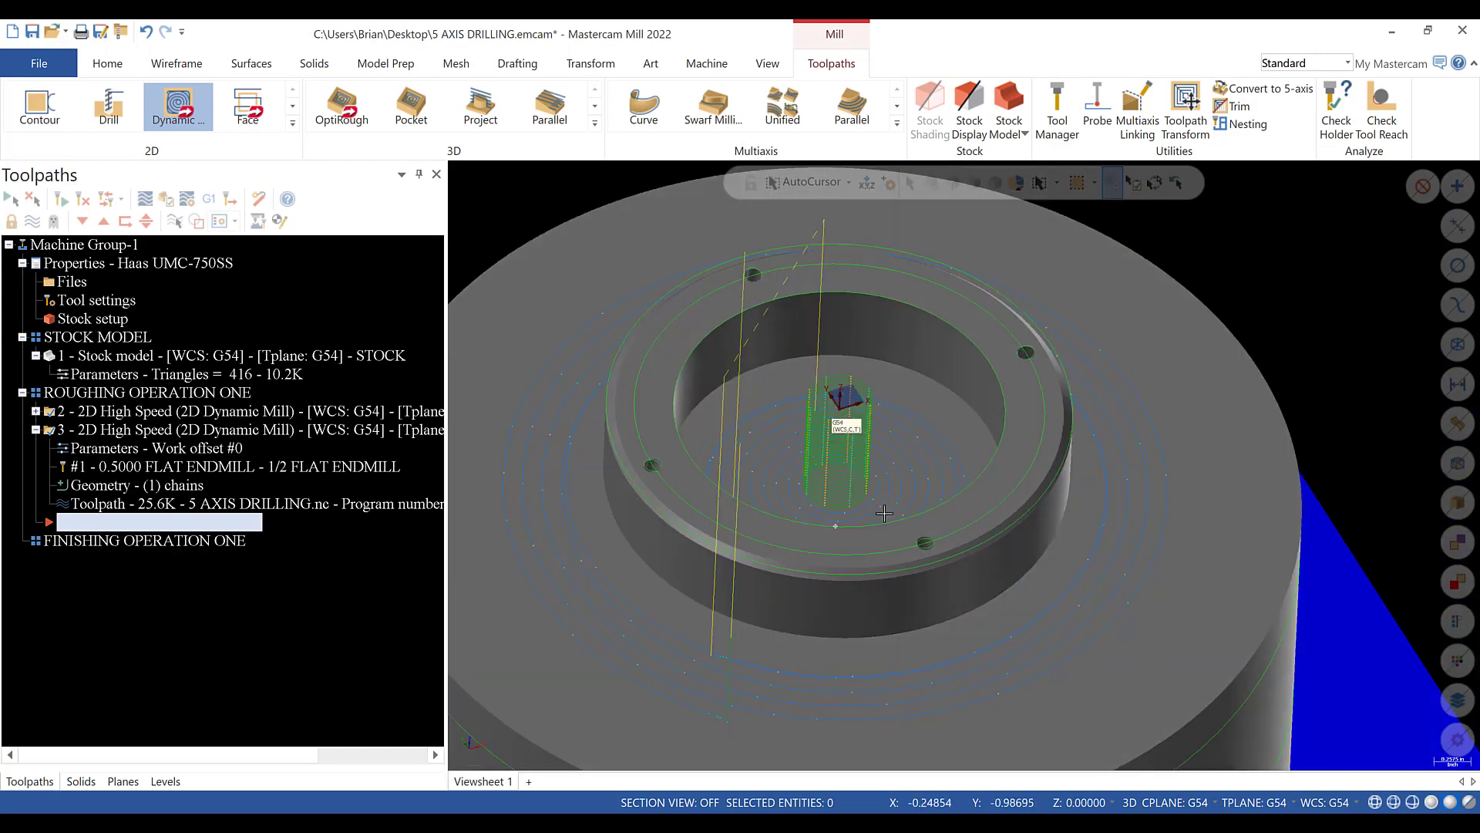
pyautogui.moveTo(884, 513); pyautogui.dragTo(852, 491, button='middle')
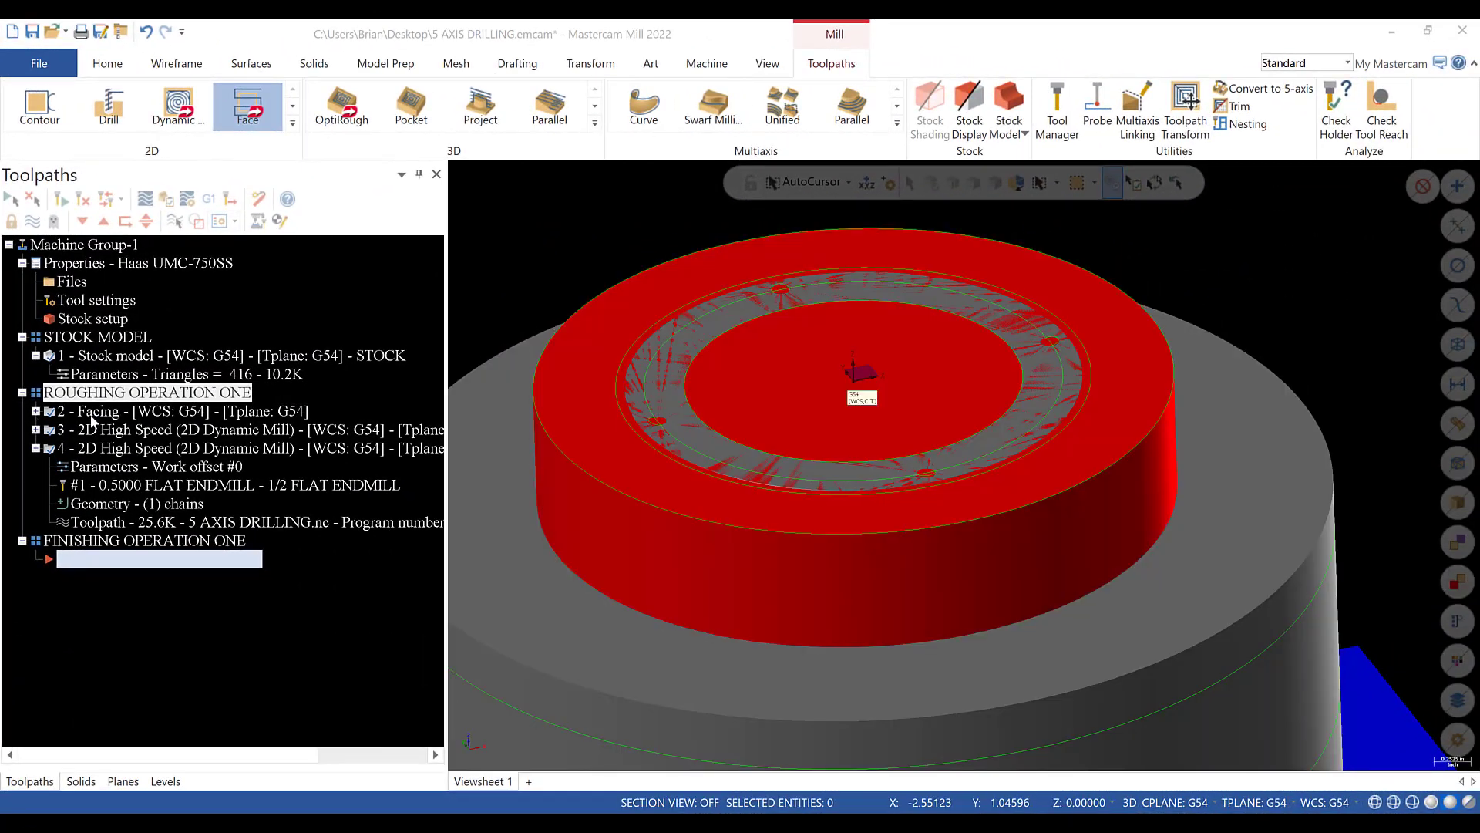
# - Collapse the ROUGHING OPERATION ONE group and select the FINISHING OPERATION ONE group
pyautogui.click(91, 417)
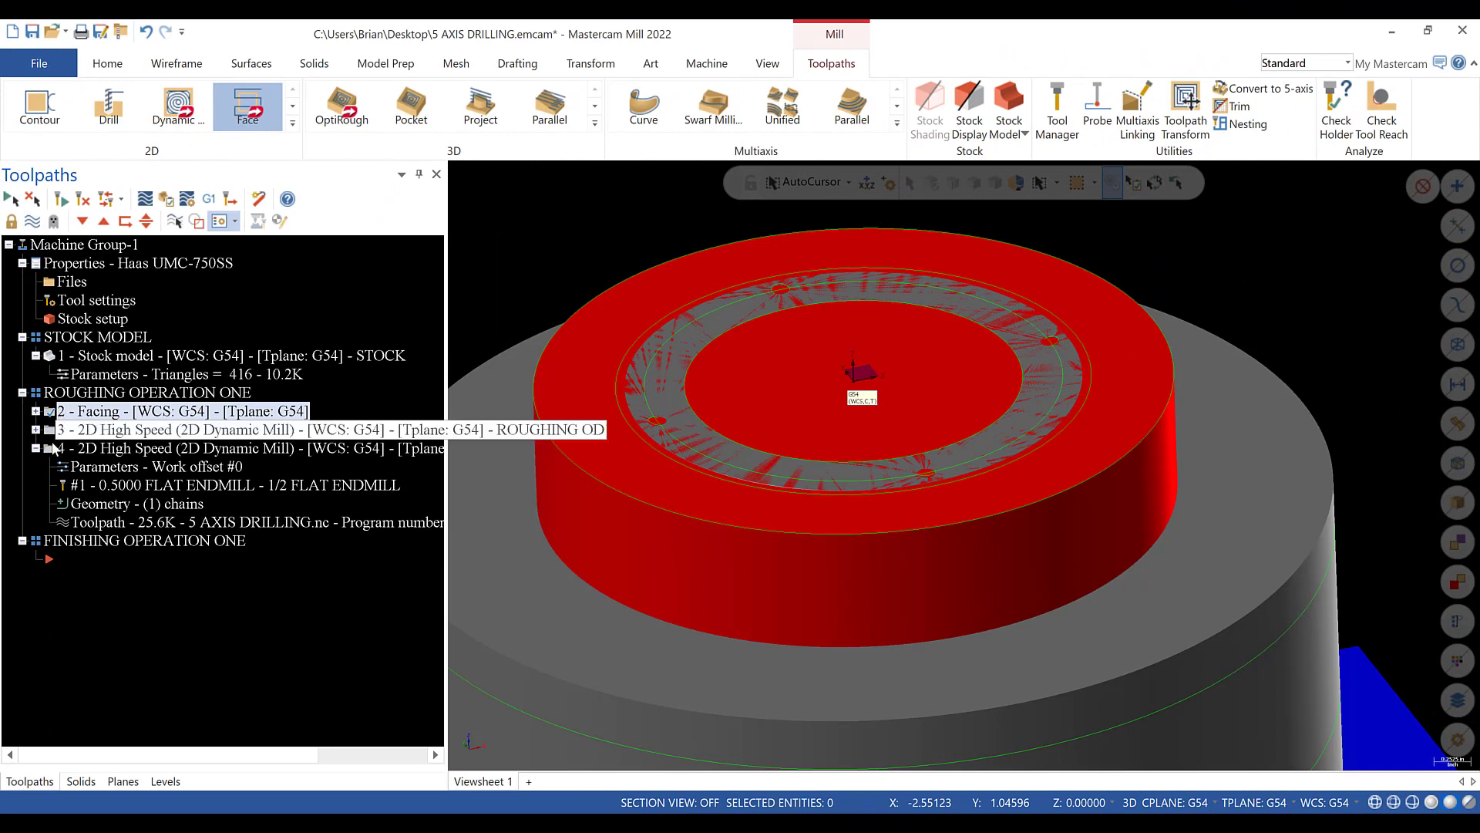
pyautogui.click(23, 391)
pyautogui.click(102, 416)
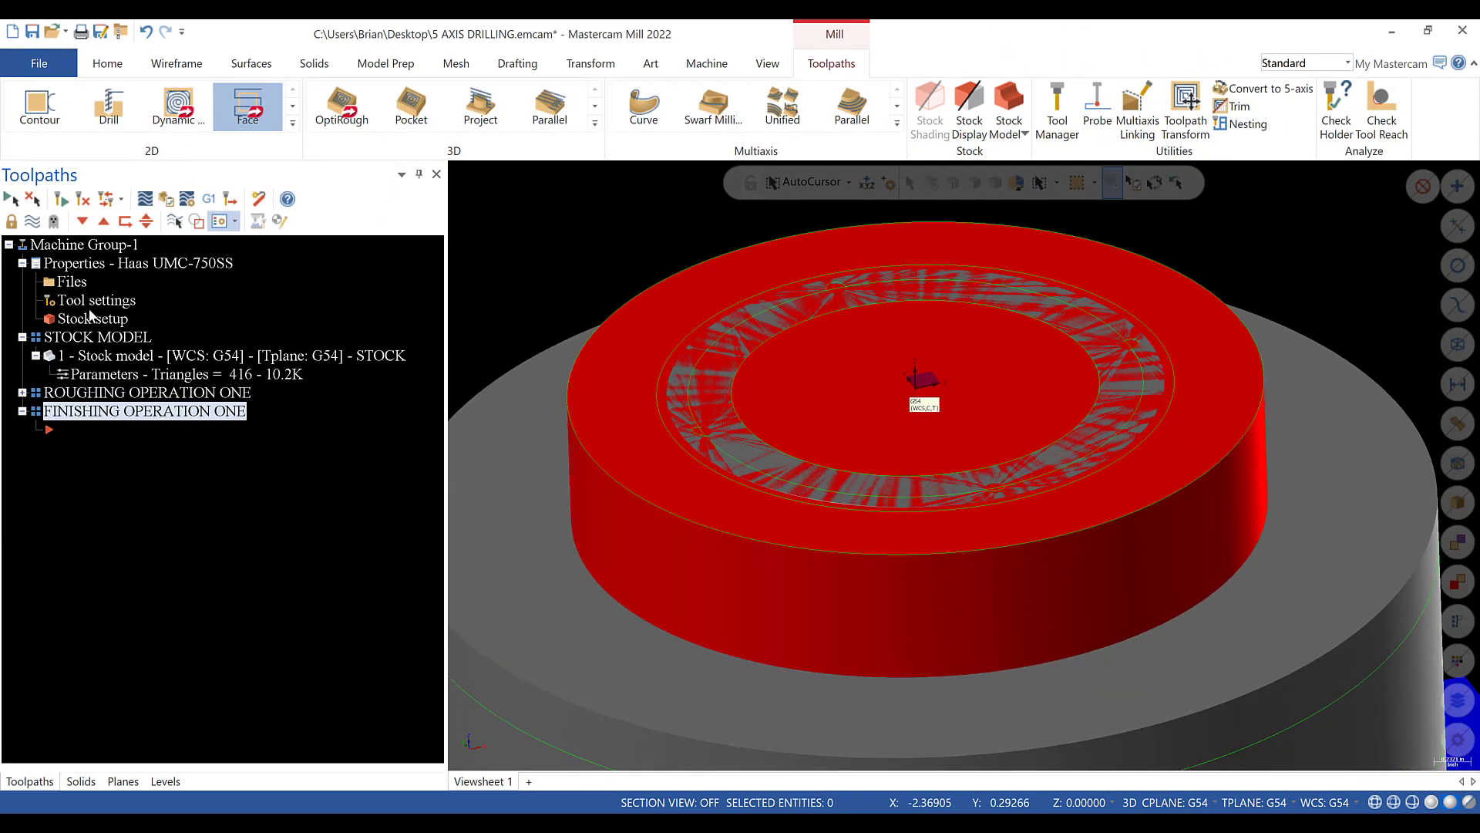
# - Hide the STOCK level so the part model's flange and bore are exposed
pyautogui.click(123, 780)
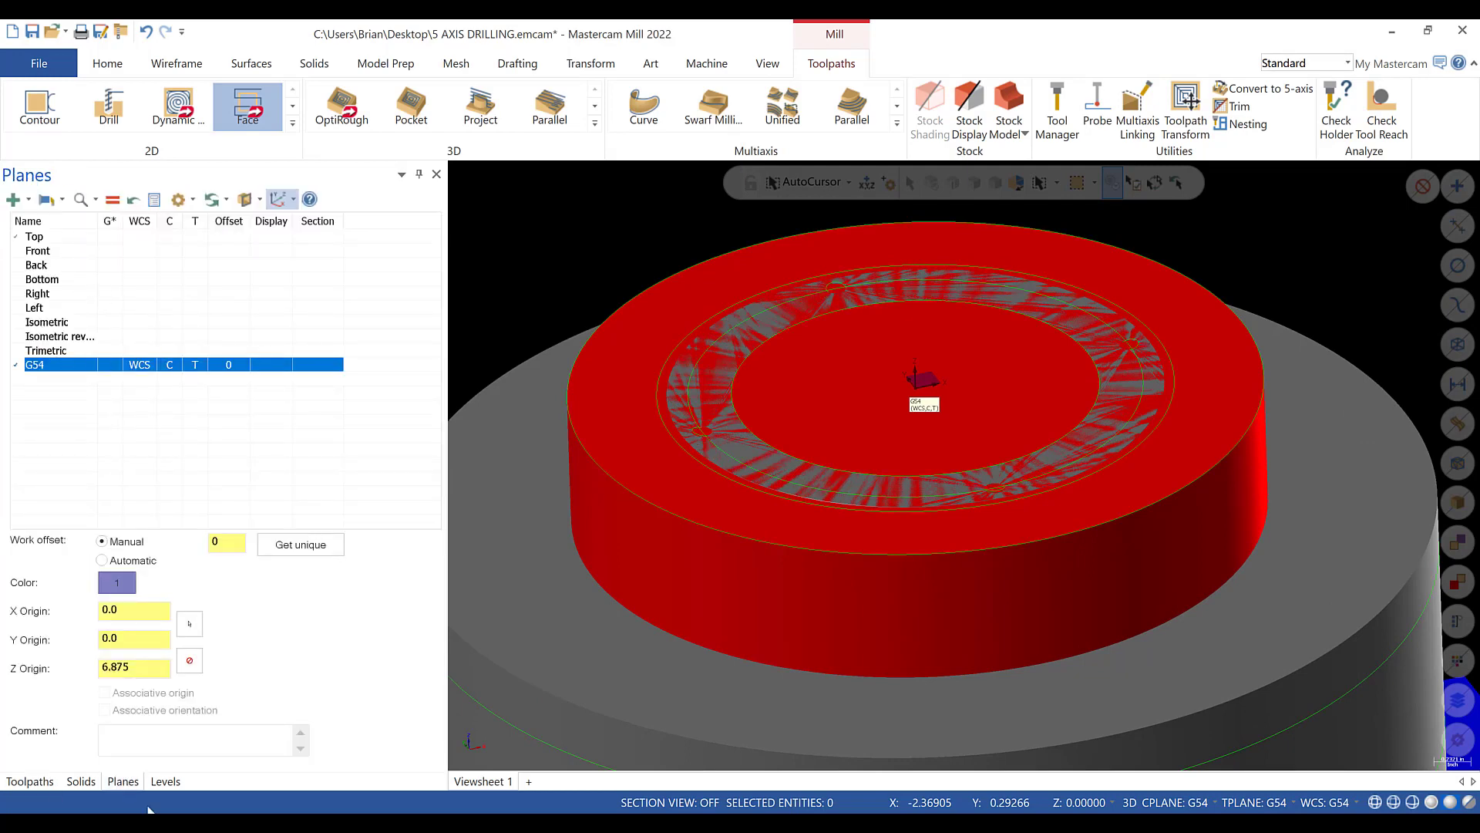
pyautogui.click(165, 781)
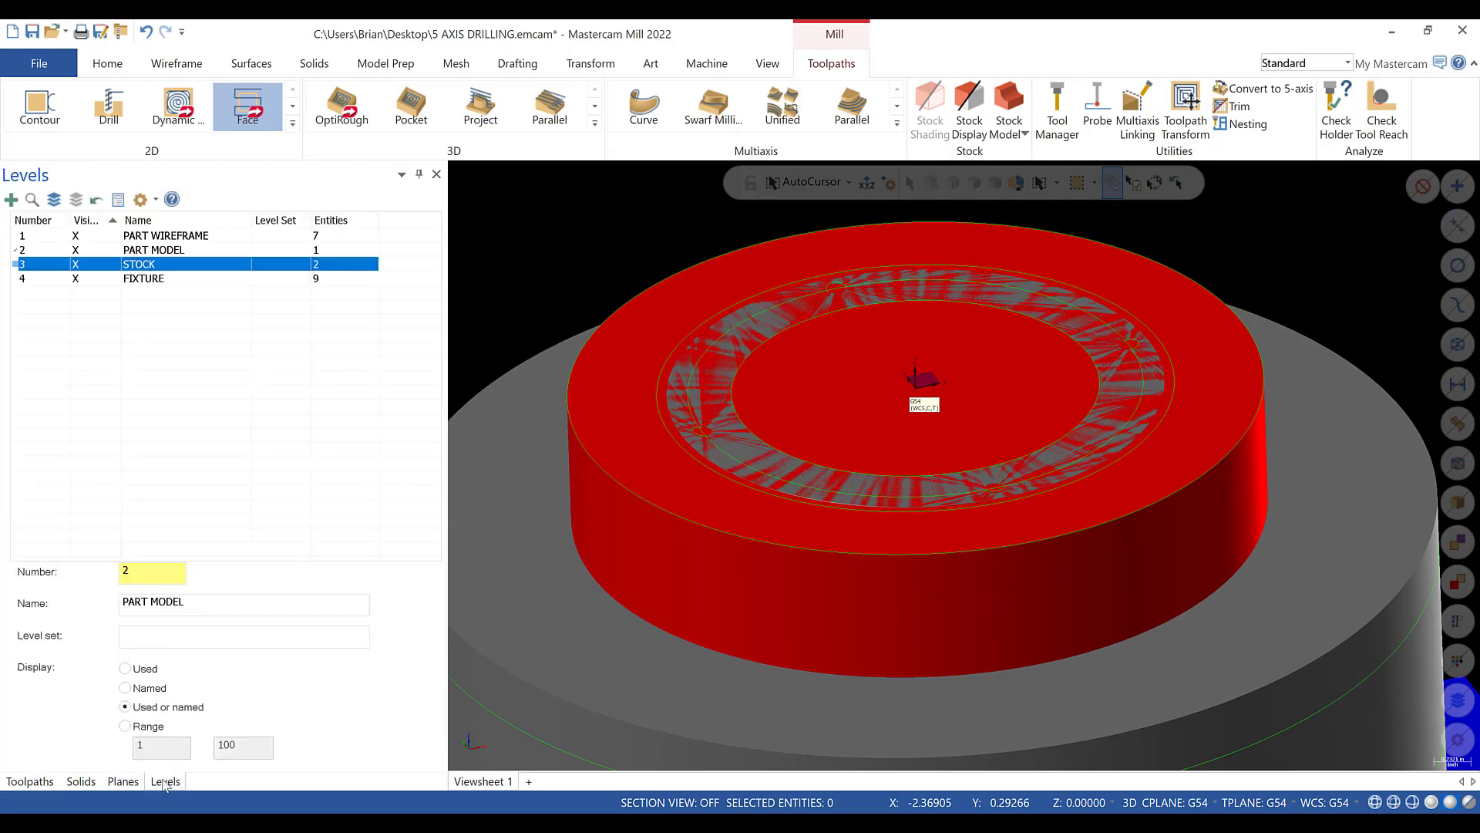
pyautogui.click(85, 268)
pyautogui.scroll(-3, 924, 598)
pyautogui.scroll(4, 896, 339)
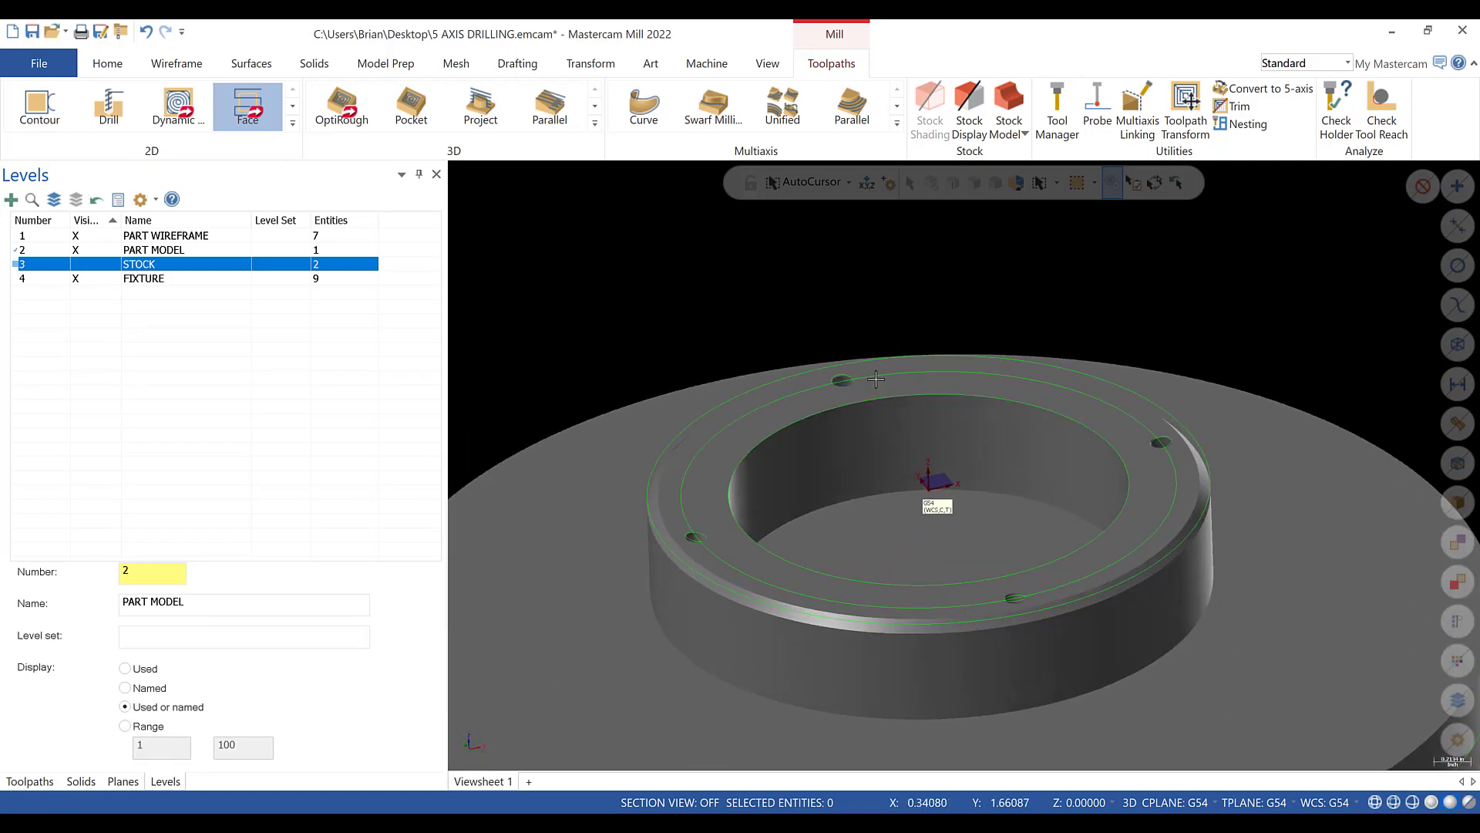
# - Create a 2D Contour toolpath in FINISHING OPERATION ONE using the outer circular edge at the top of the raised ring as its chain
pyautogui.click(29, 781)
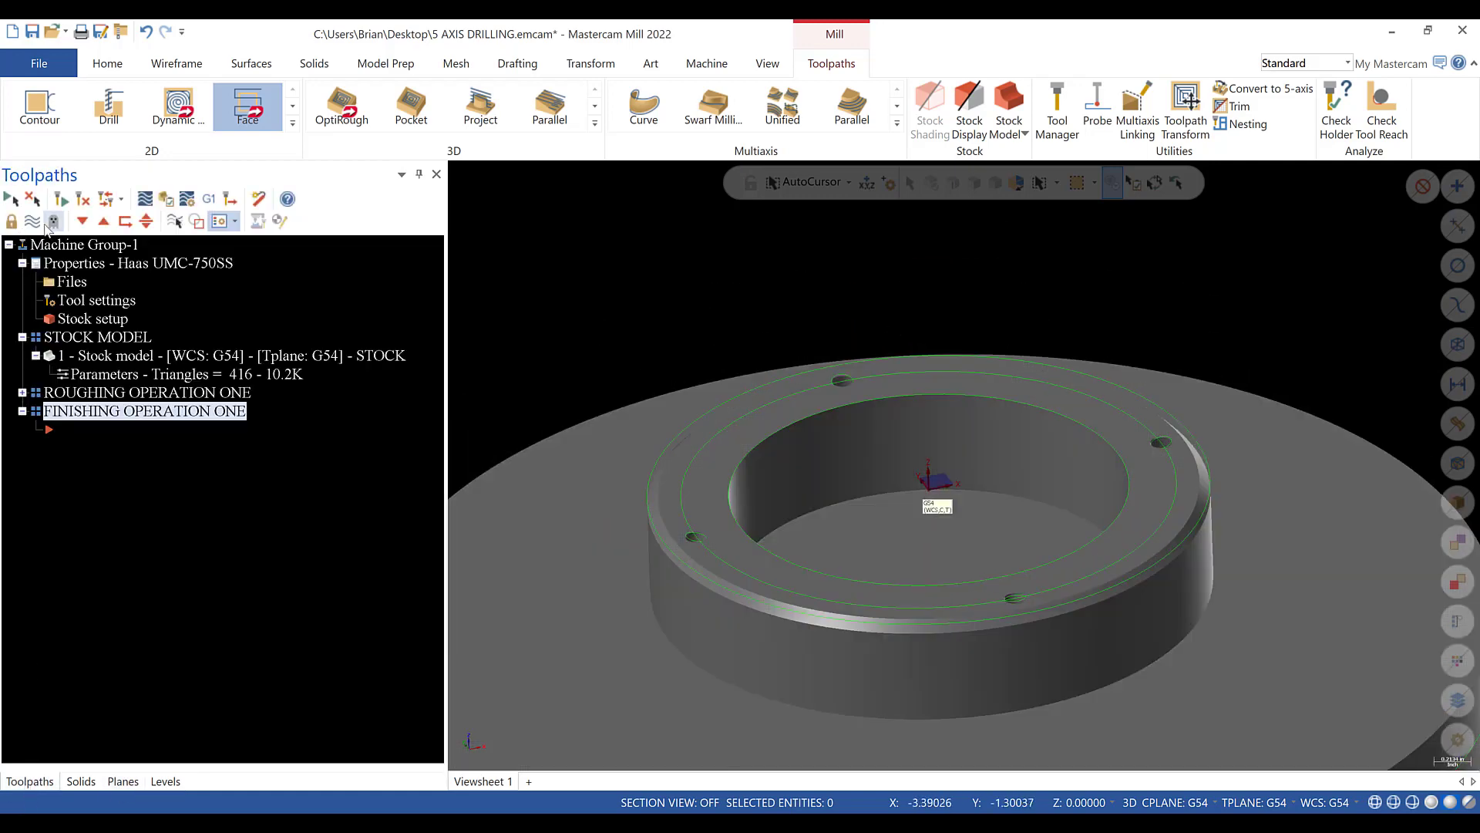
pyautogui.click(51, 108)
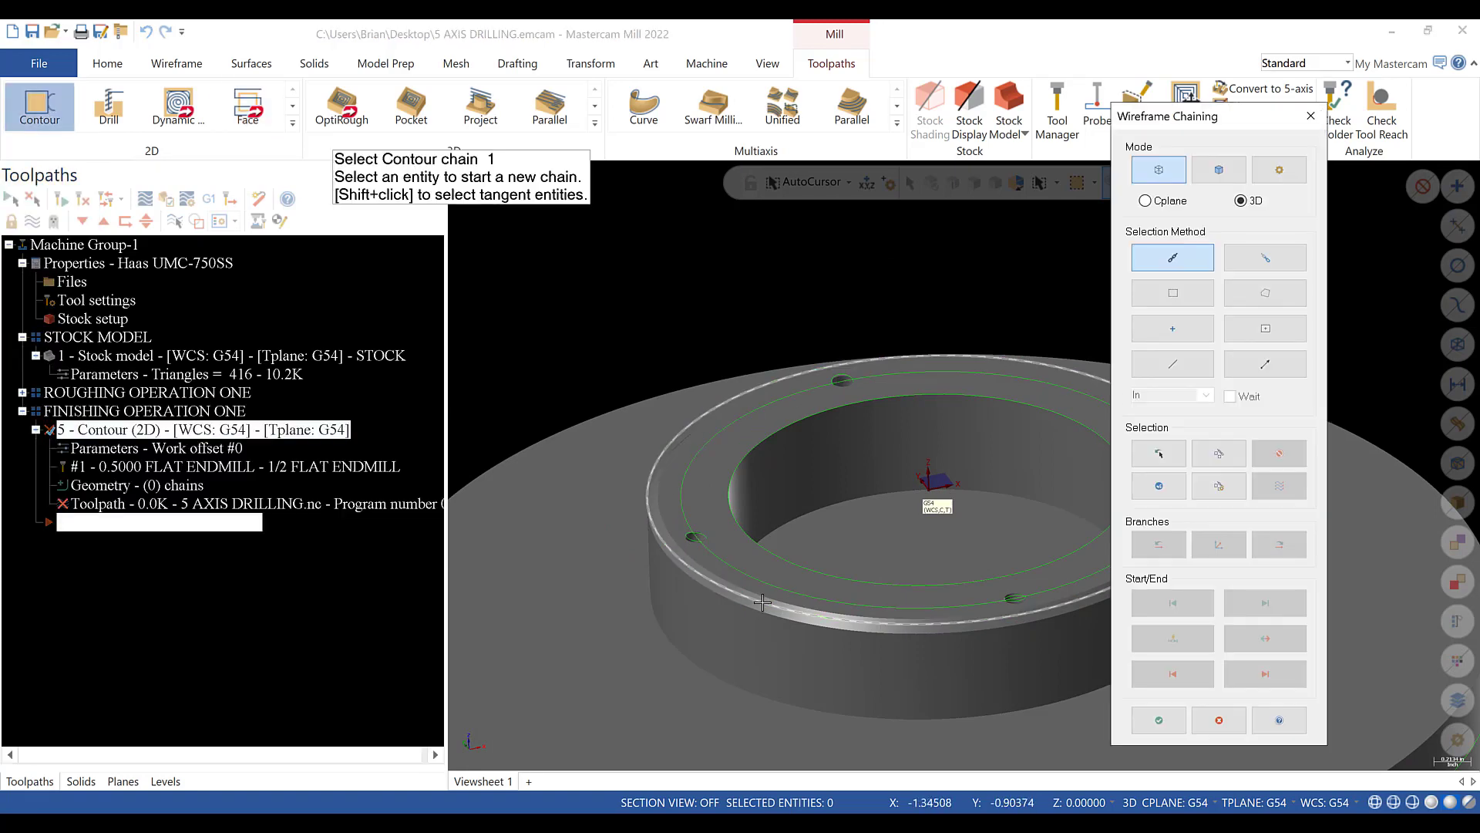
pyautogui.click(763, 603)
pyautogui.click(1158, 719)
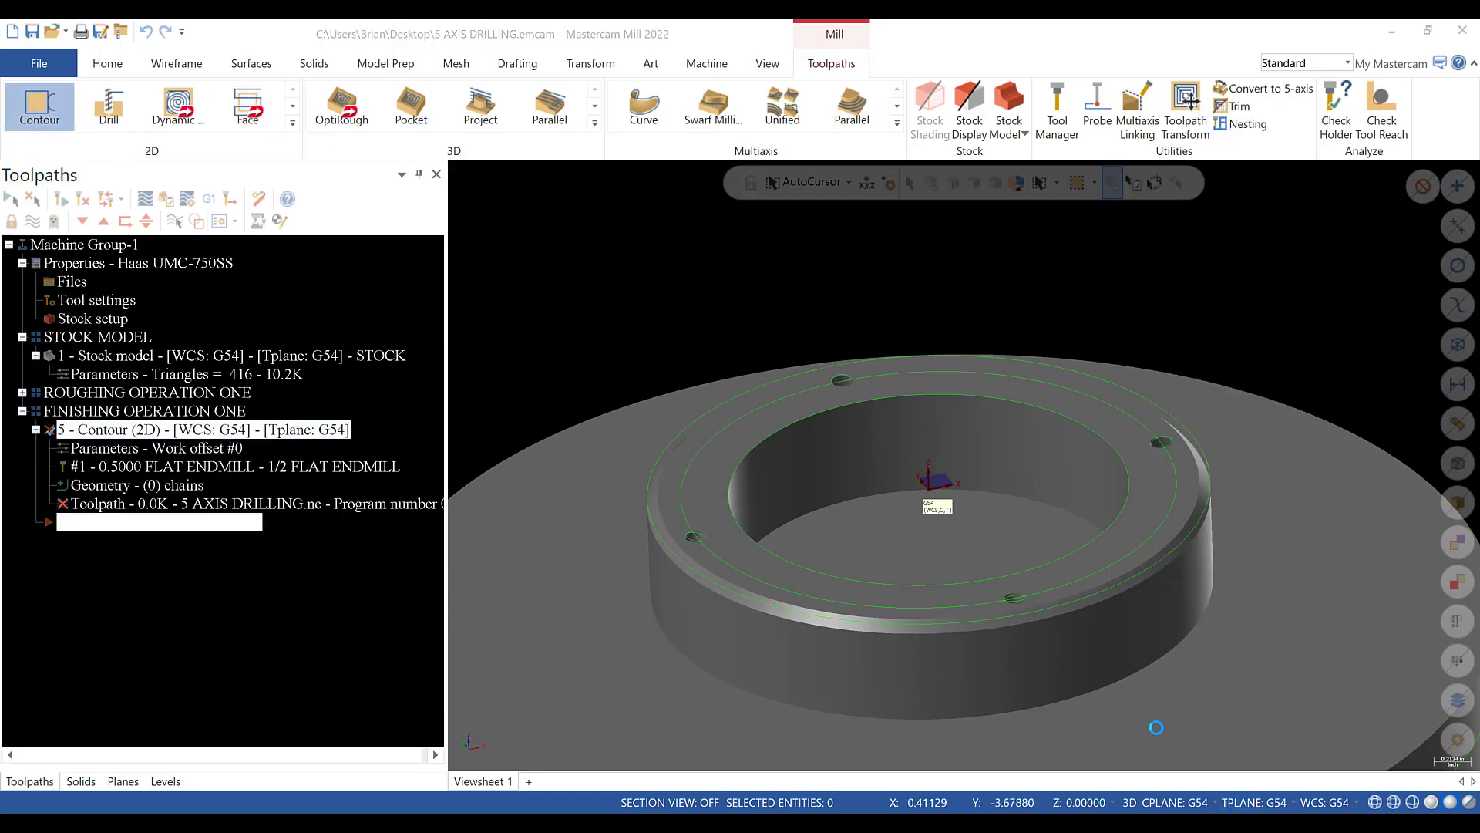
# - Assign the 1/2 FLAT ENDMILL to the contour and enter the comment FINISH OD
pyautogui.click(268, 130)
pyautogui.click(588, 161)
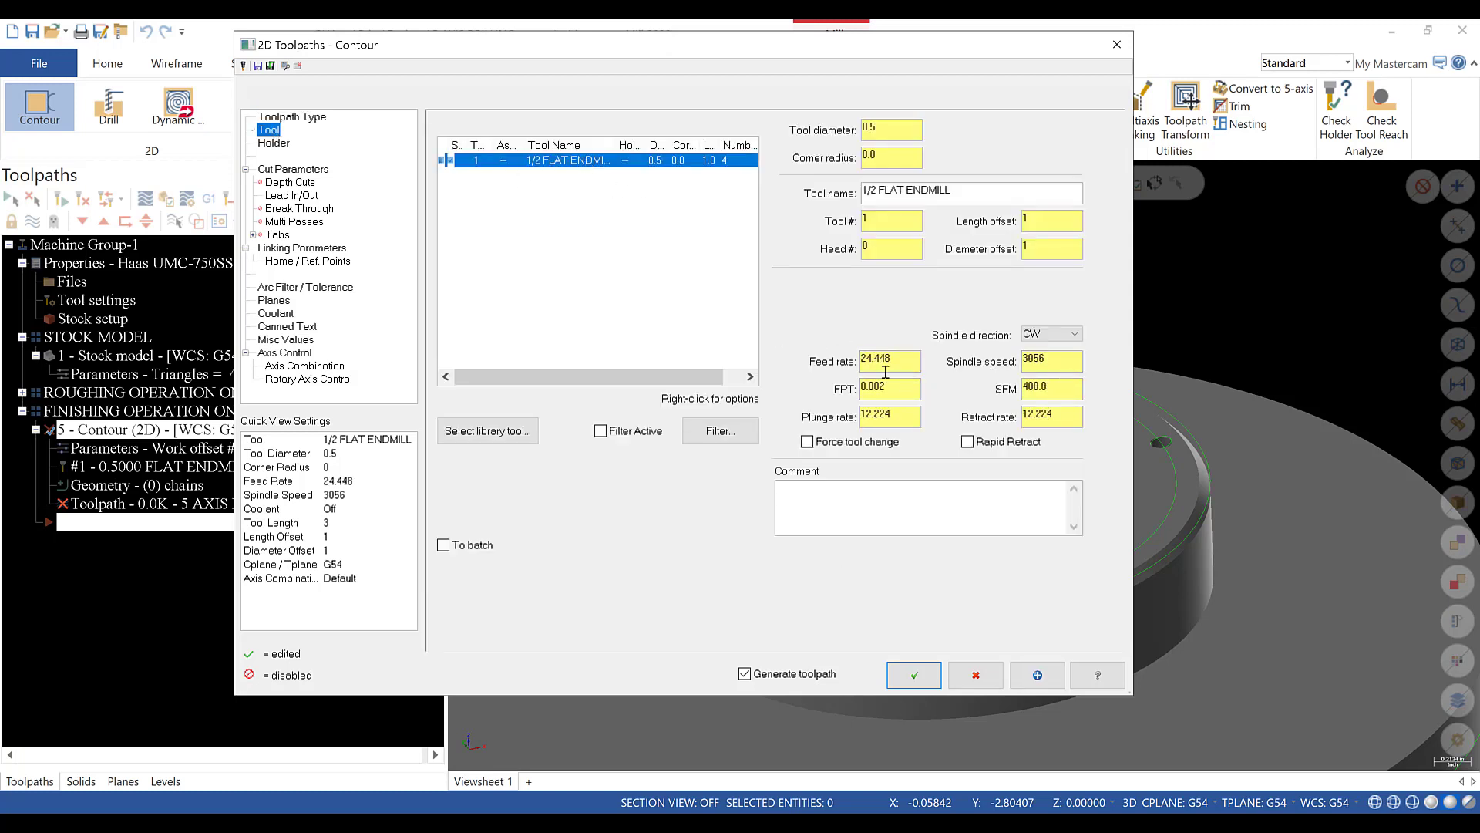
pyautogui.click(851, 491)
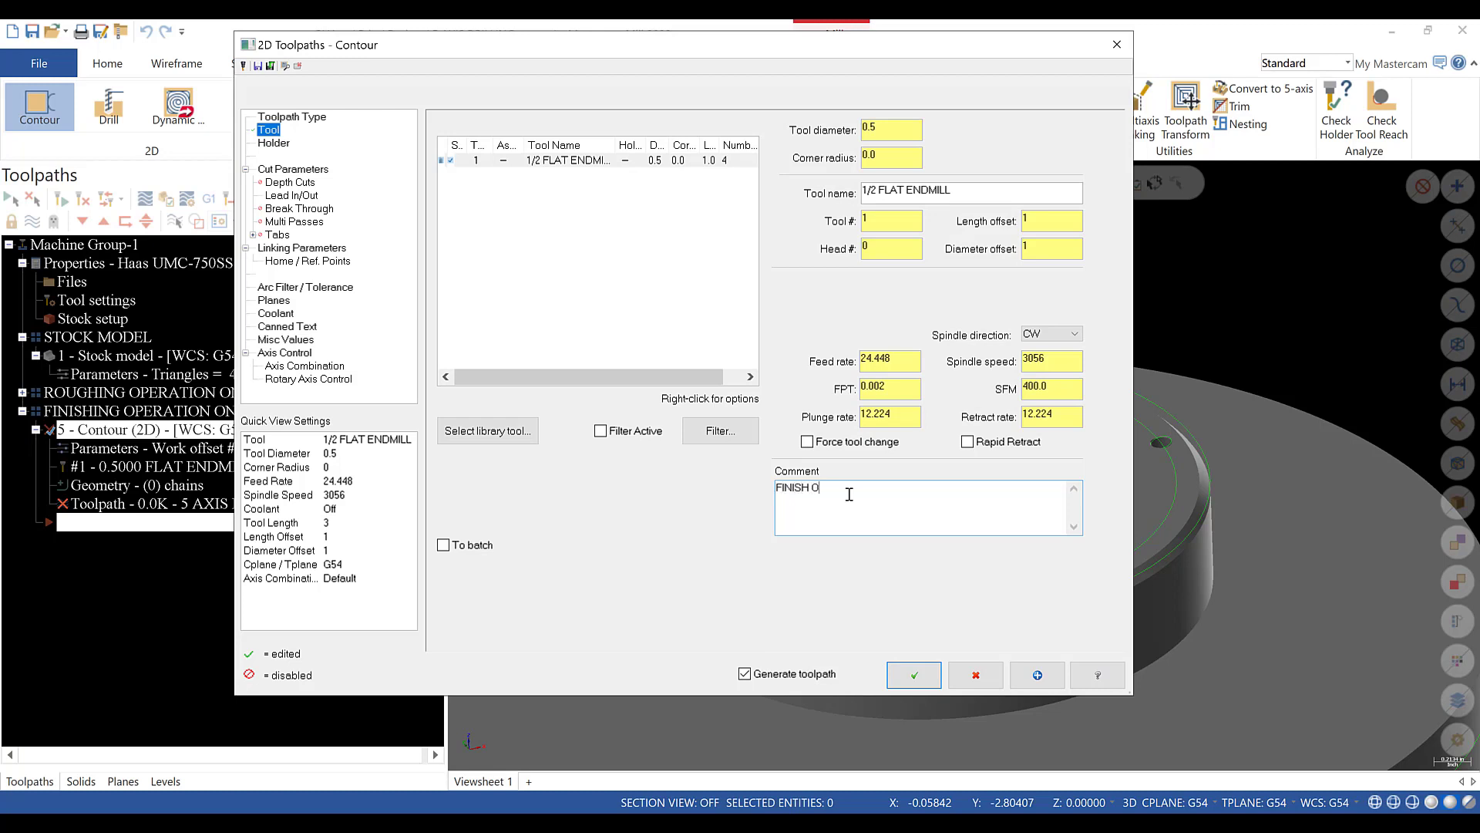
# - Set the contour's compensation type to Wear and its lead in/out overlap to 0.03
pyautogui.click(310, 170)
pyautogui.click(645, 145)
pyautogui.click(640, 172)
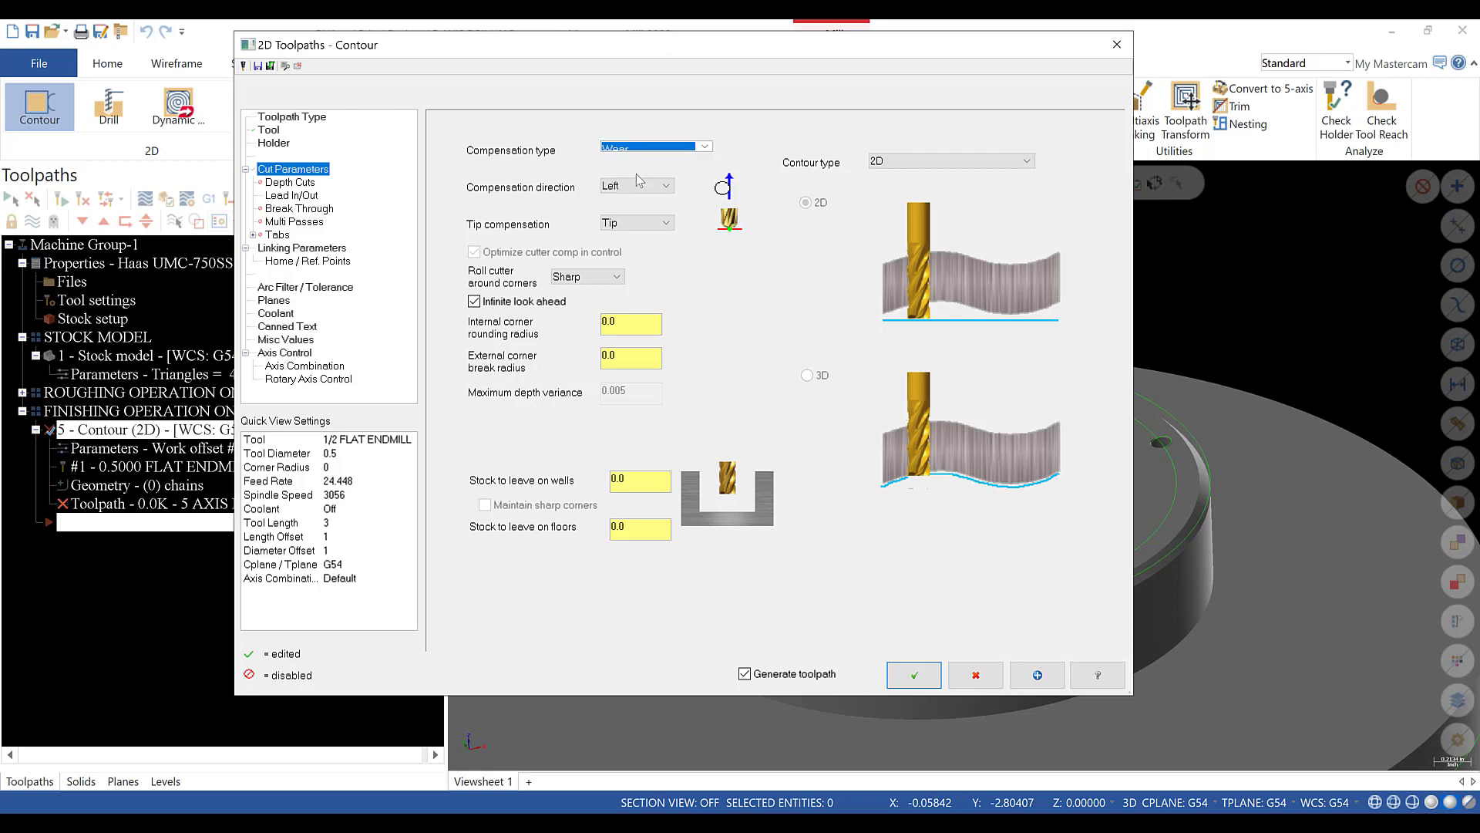
pyautogui.click(291, 195)
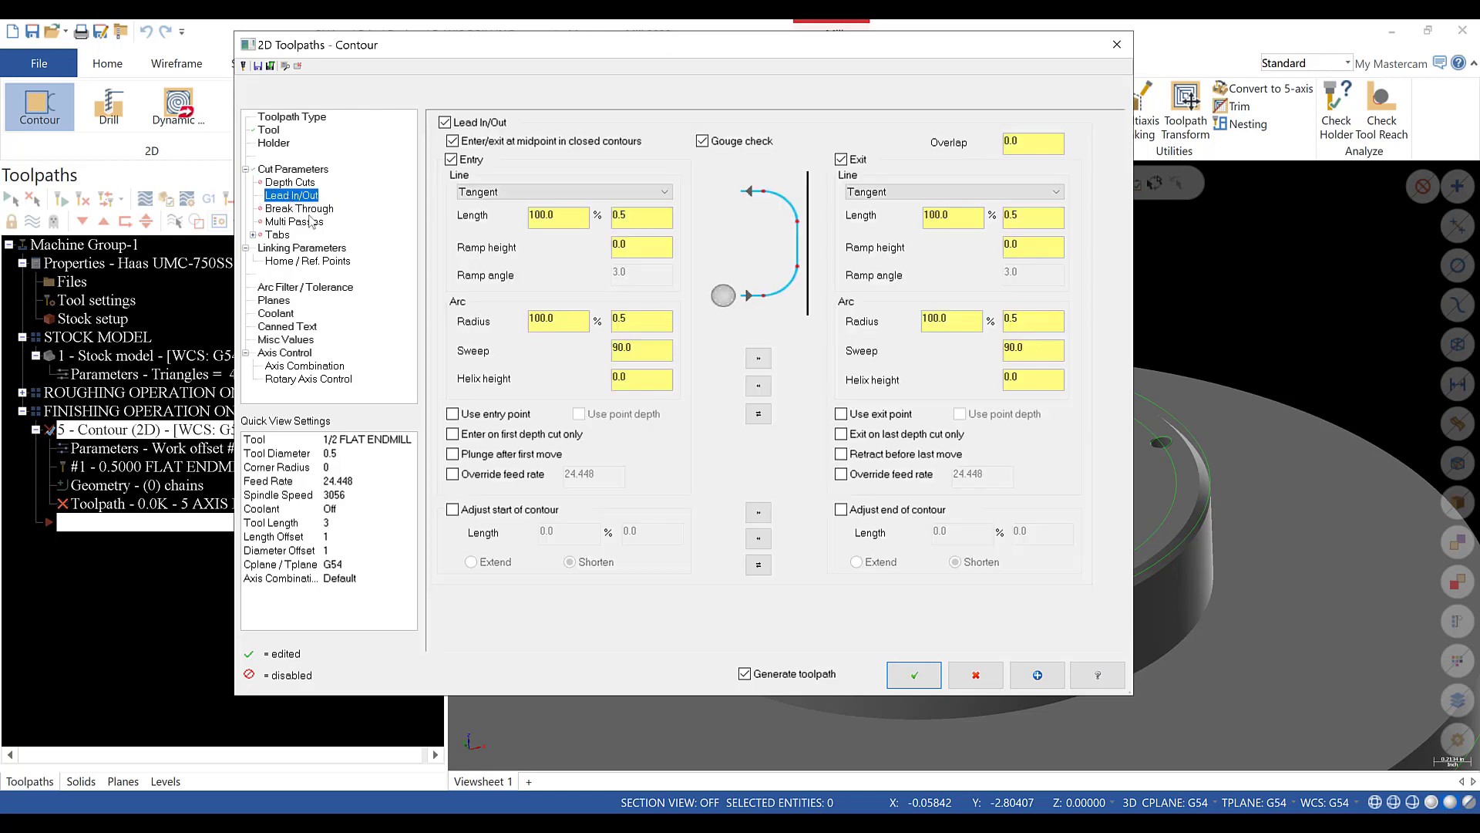
pyautogui.write('.03')
# - Pick the base edge of the raised ring as the contour's depth reference and adjust the depth to -0.75
pyautogui.click(289, 247)
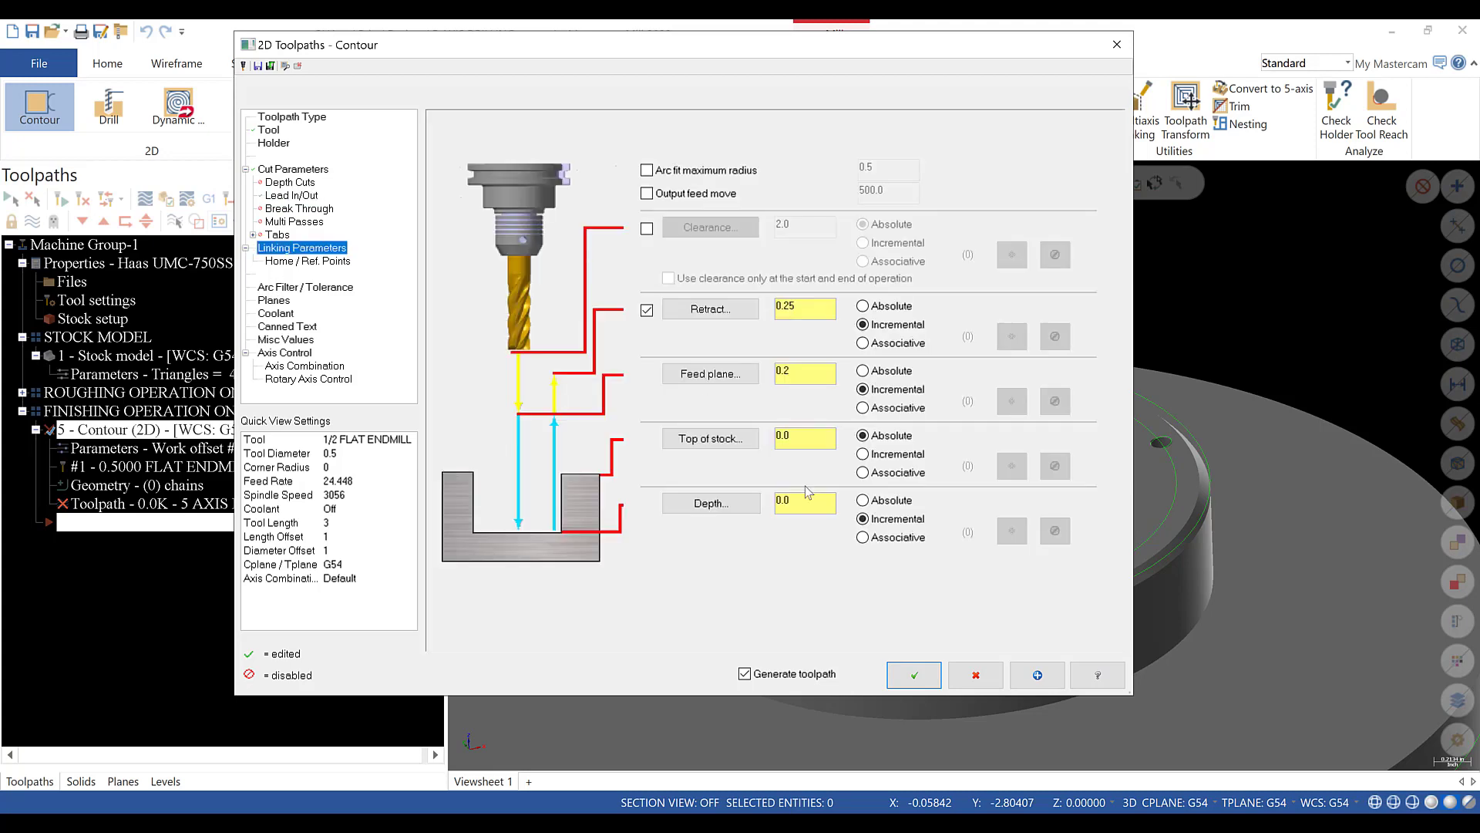
pyautogui.click(710, 504)
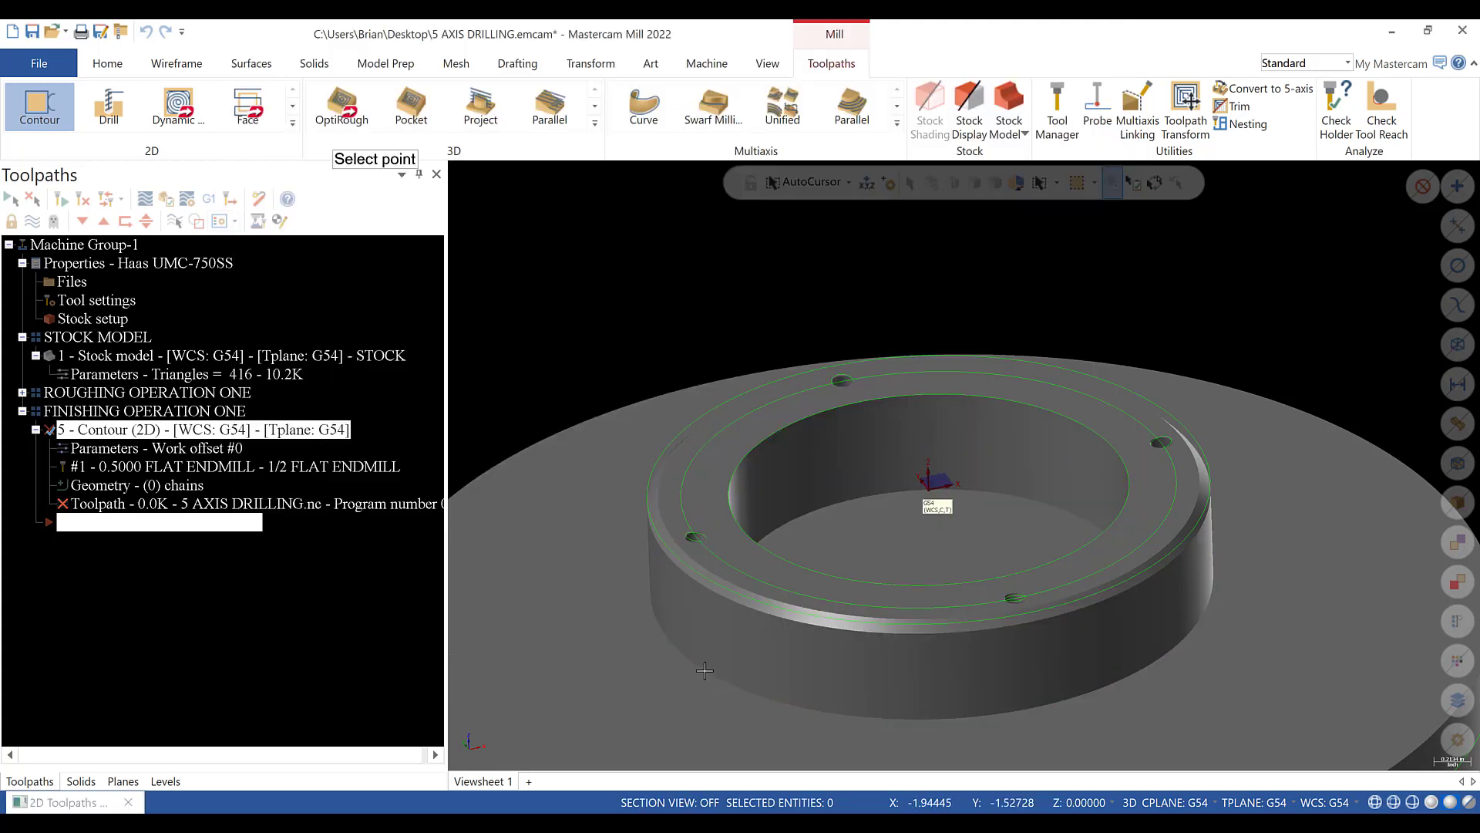
pyautogui.click(704, 676)
pyautogui.moveTo(819, 503); pyautogui.dragTo(792, 507)
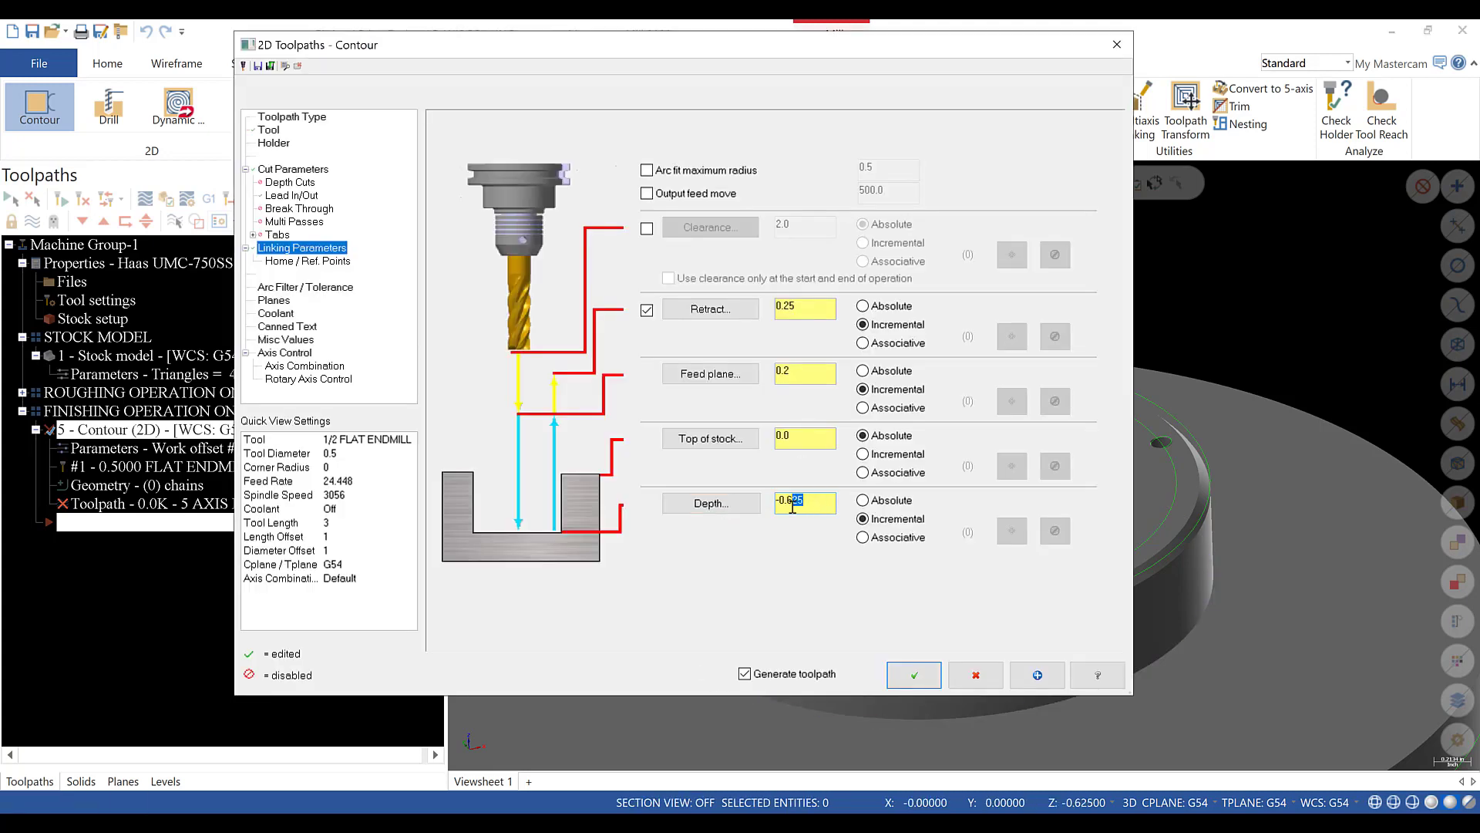
pyautogui.write('75')
# - Make the top of stock incremental, enable a 2.0 incremental clearance used only at the operation's start and end, and generate the toolpath
pyautogui.click(863, 454)
pyautogui.click(647, 229)
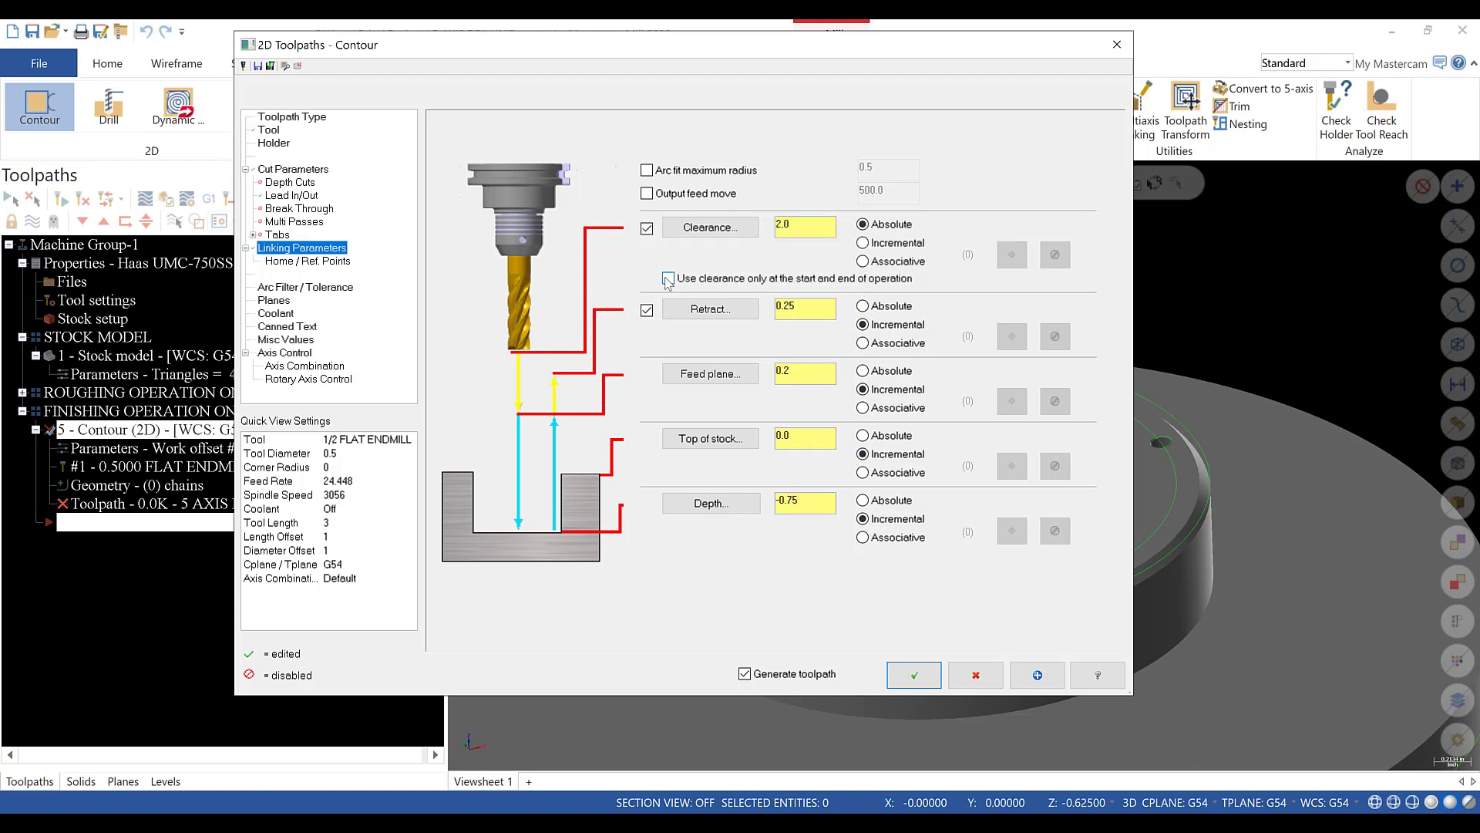
pyautogui.click(669, 278)
pyautogui.click(888, 244)
pyautogui.click(307, 287)
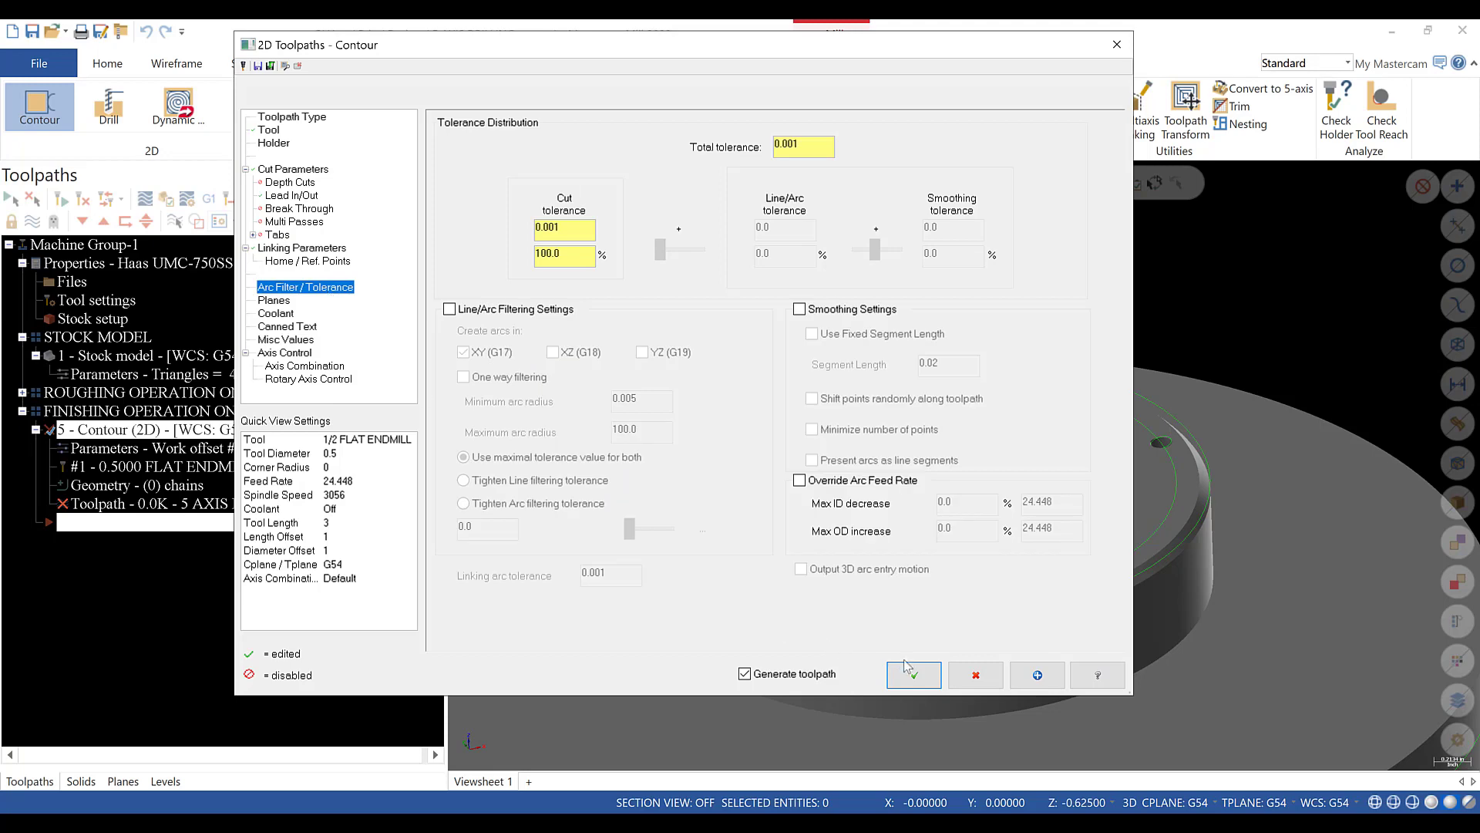
pyautogui.click(914, 674)
pyautogui.scroll(-2, 793, 582)
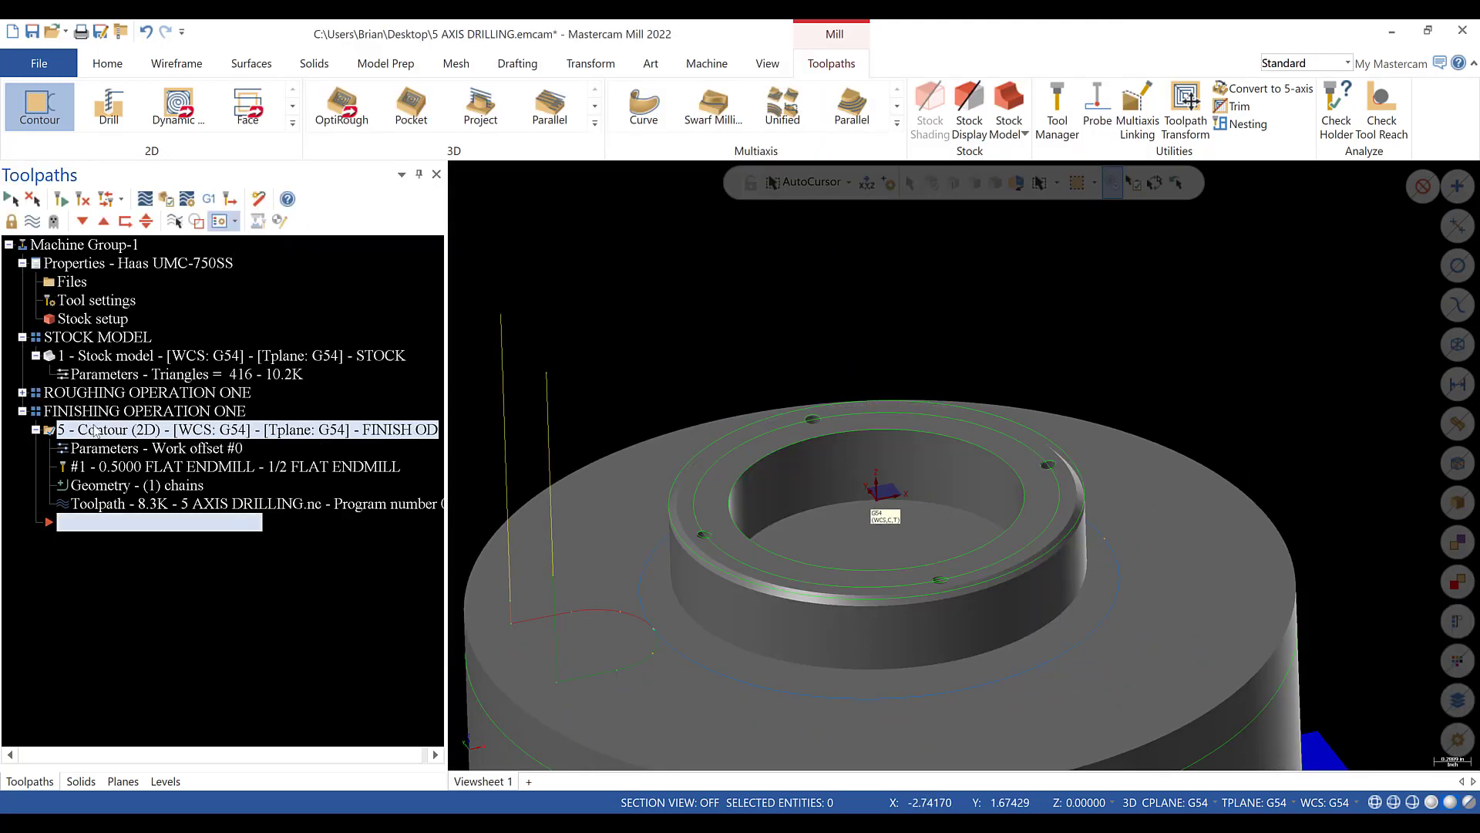
# - Duplicate the FINISH OD contour operation within the FINISHING OPERATION ONE group
pyautogui.rightClick(98, 432)
pyautogui.click(139, 528)
pyautogui.rightClick(133, 524)
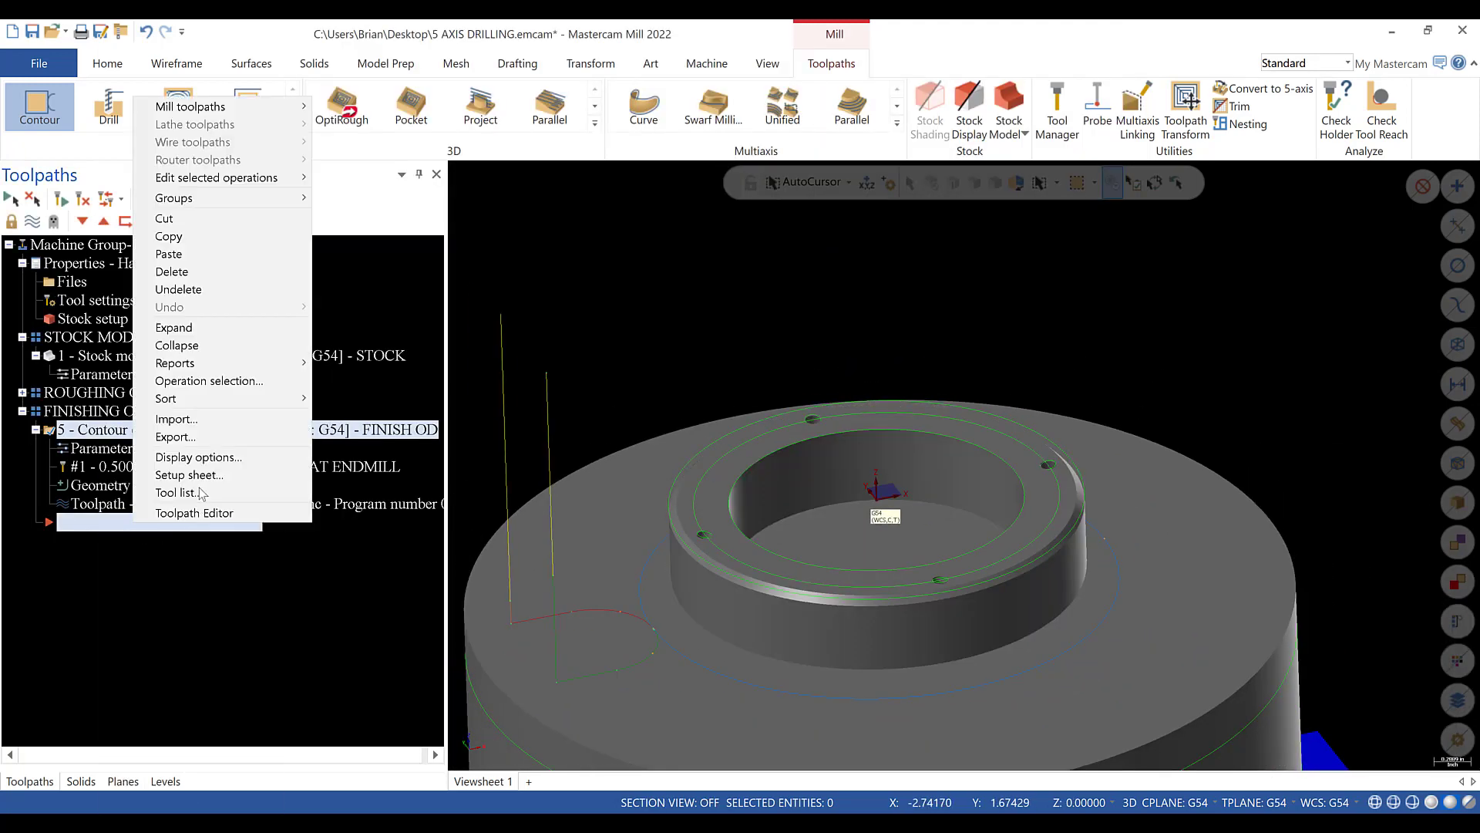
pyautogui.click(168, 254)
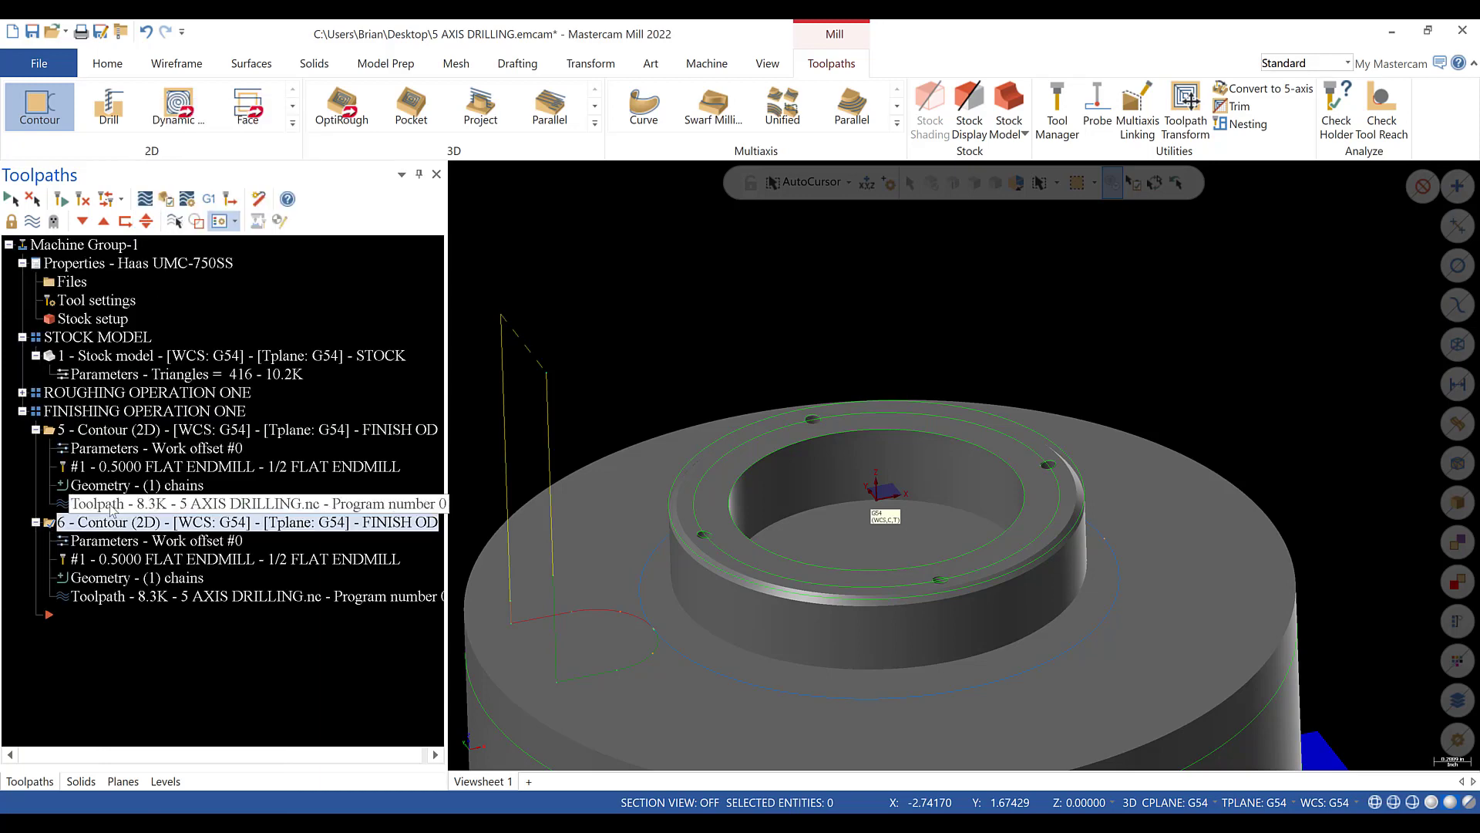
# - Rechain the duplicated contour to the bore's inner circular edge and regenerate its toolpath
pyautogui.click(113, 576)
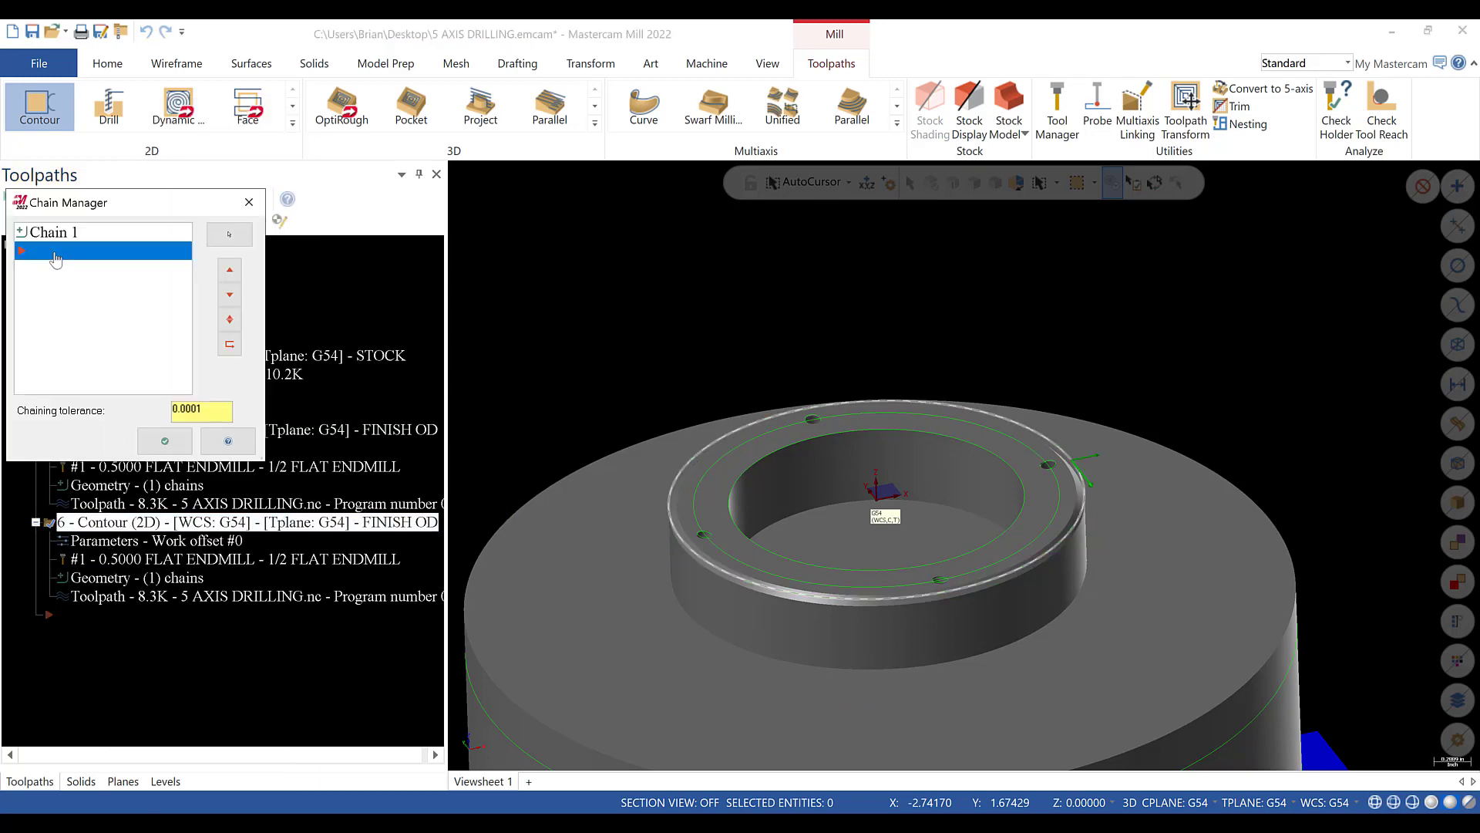
pyautogui.rightClick(56, 252)
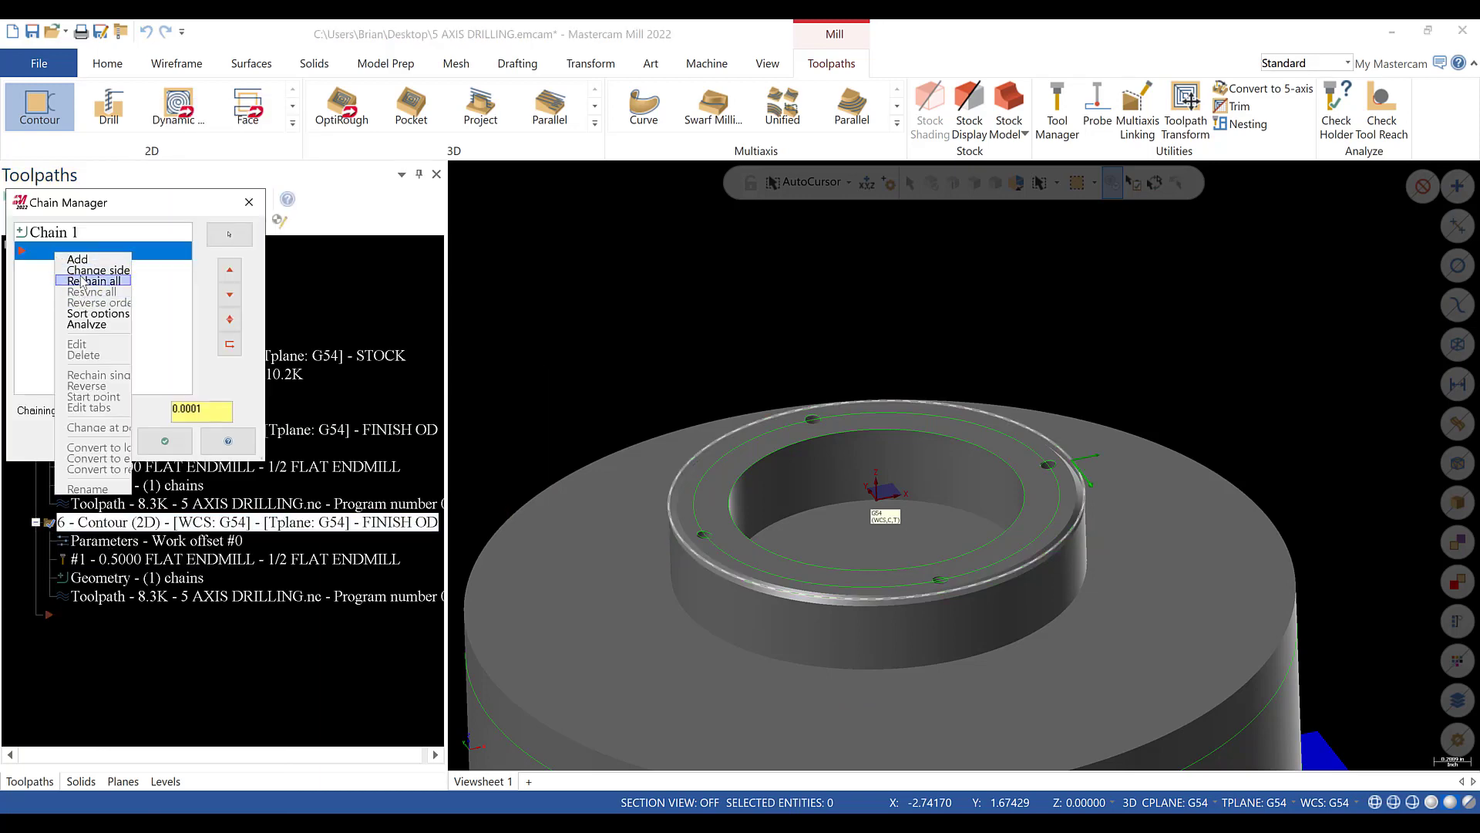
pyautogui.click(84, 281)
pyautogui.click(808, 448)
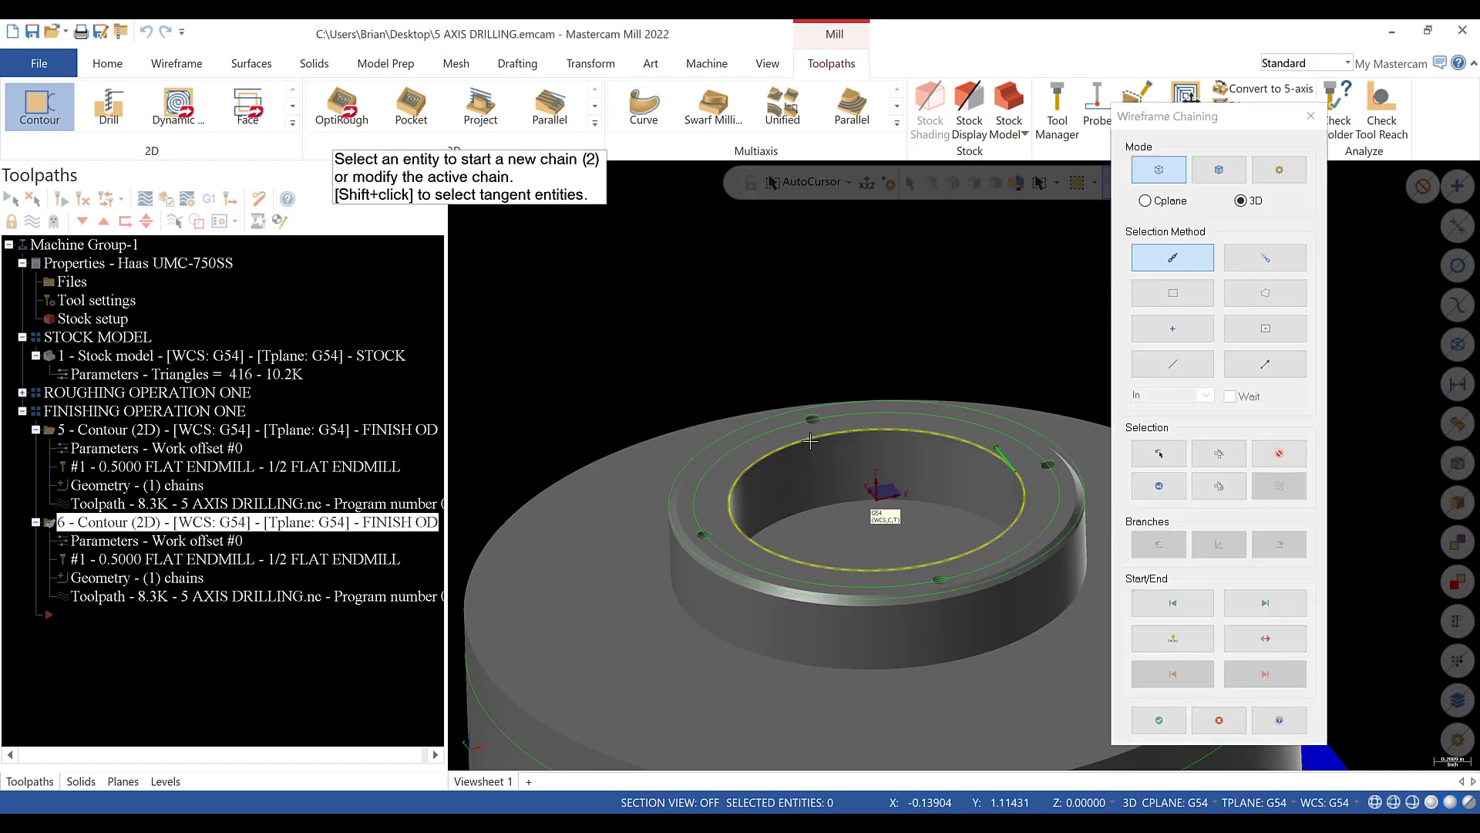
pyautogui.click(1159, 720)
pyautogui.click(165, 440)
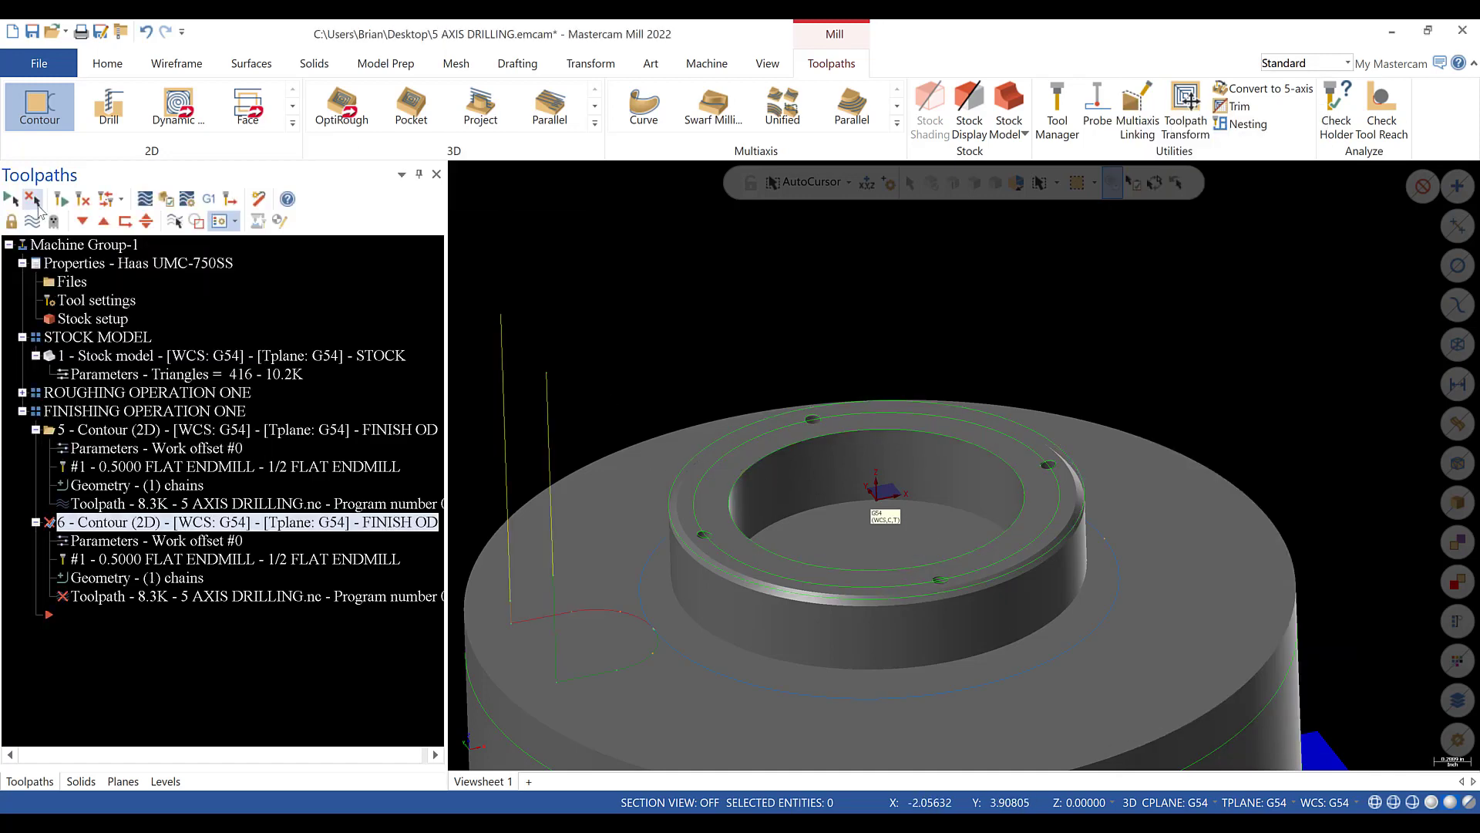
pyautogui.moveTo(835, 426); pyautogui.dragTo(836, 474, button='middle')
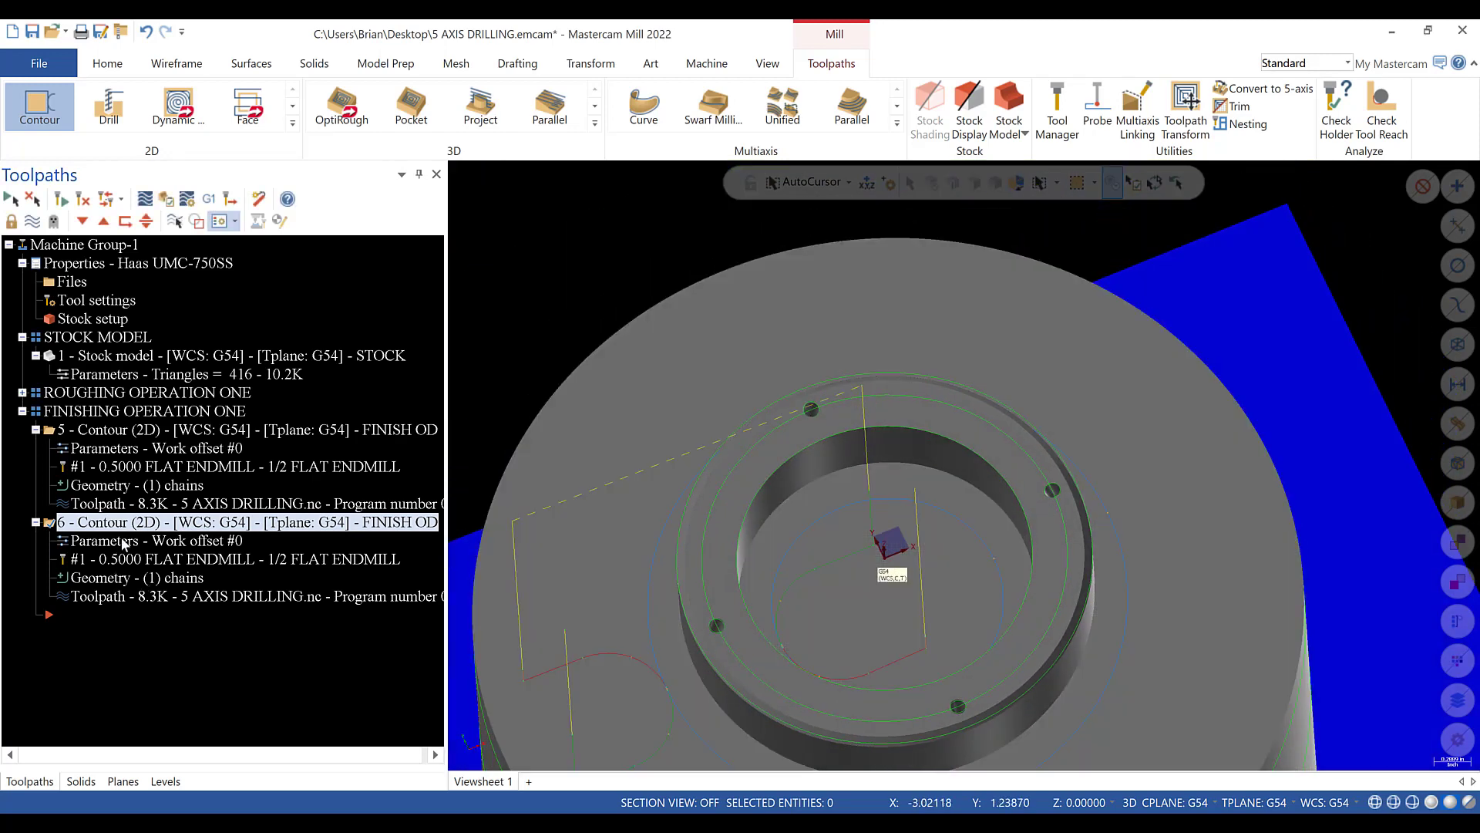
# - Change the duplicated contour operation's comment to FINISH ID
pyautogui.click(389, 530)
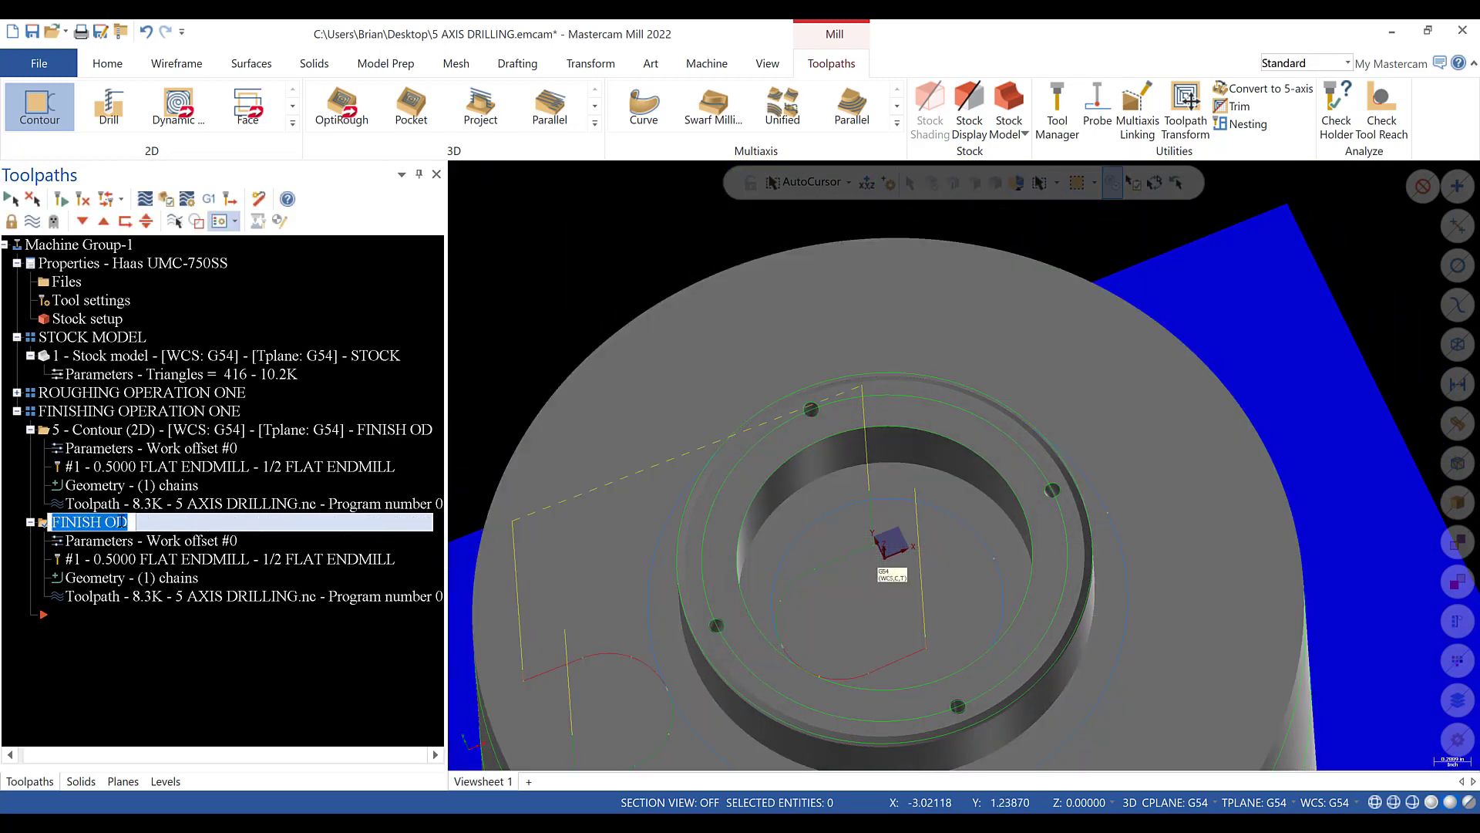
pyautogui.moveTo(106, 523); pyautogui.dragTo(130, 523)
pyautogui.write('ID')
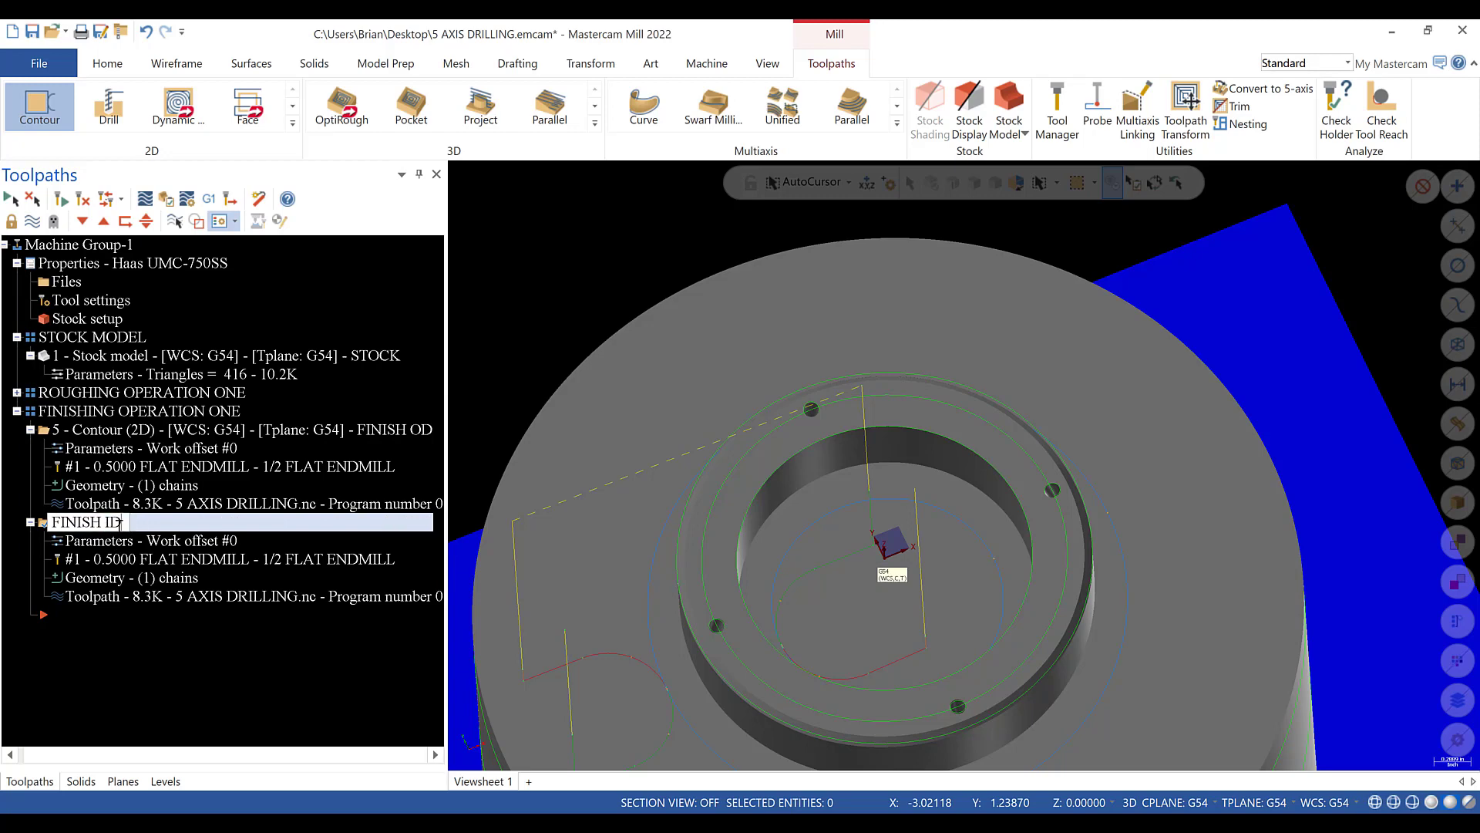
pyautogui.press('Return')
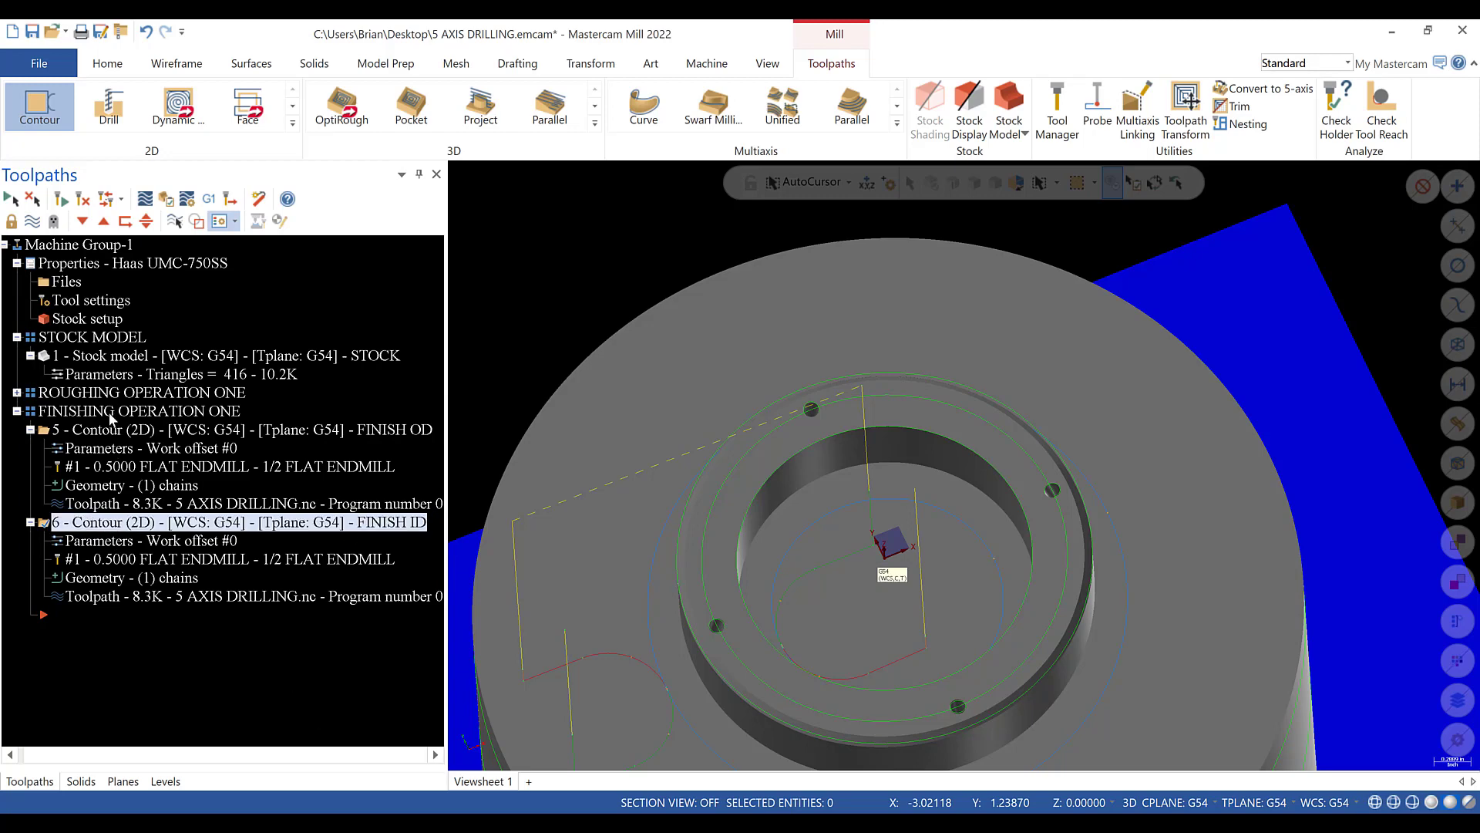
# - Select the FINISHING OPERATION ONE group and inspect both contour toolpaths on the part
pyautogui.click(73, 410)
pyautogui.scroll(-2, 693, 512)
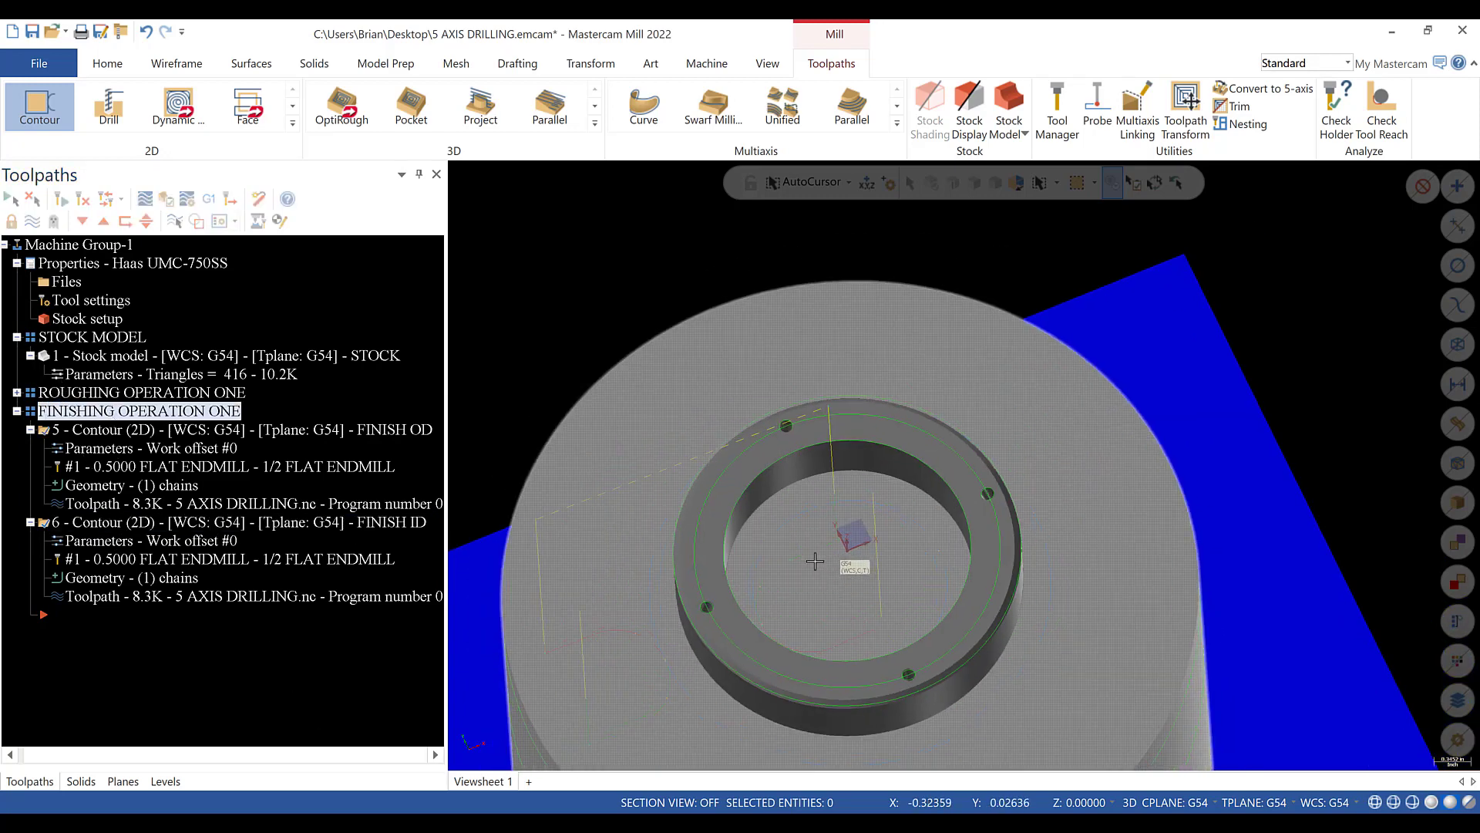
pyautogui.moveTo(816, 562); pyautogui.dragTo(821, 460, button='middle')
pyautogui.scroll(3, 763, 613)
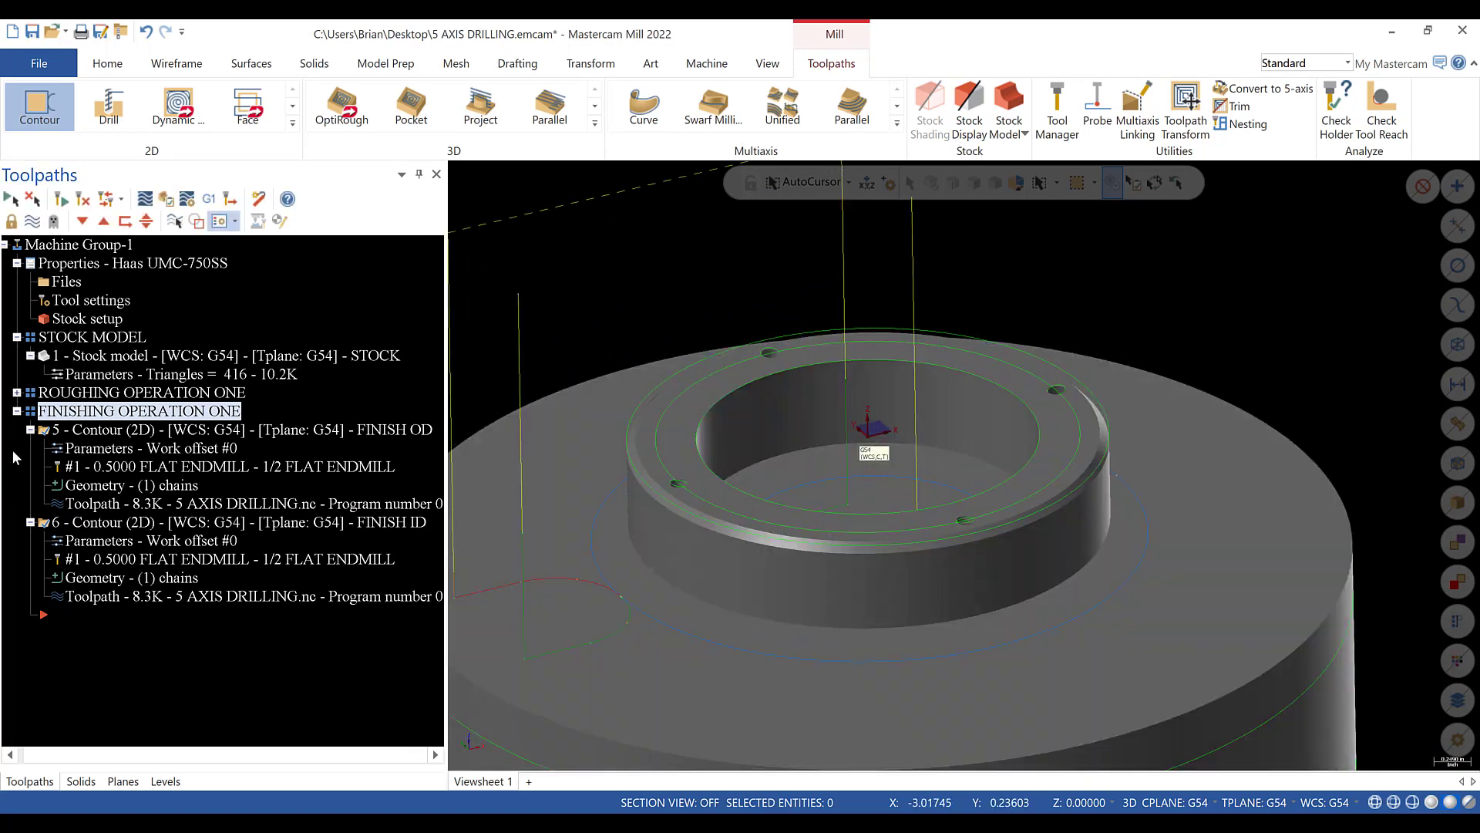
pyautogui.scroll(-2, 736, 555)
pyautogui.scroll(3, 744, 561)
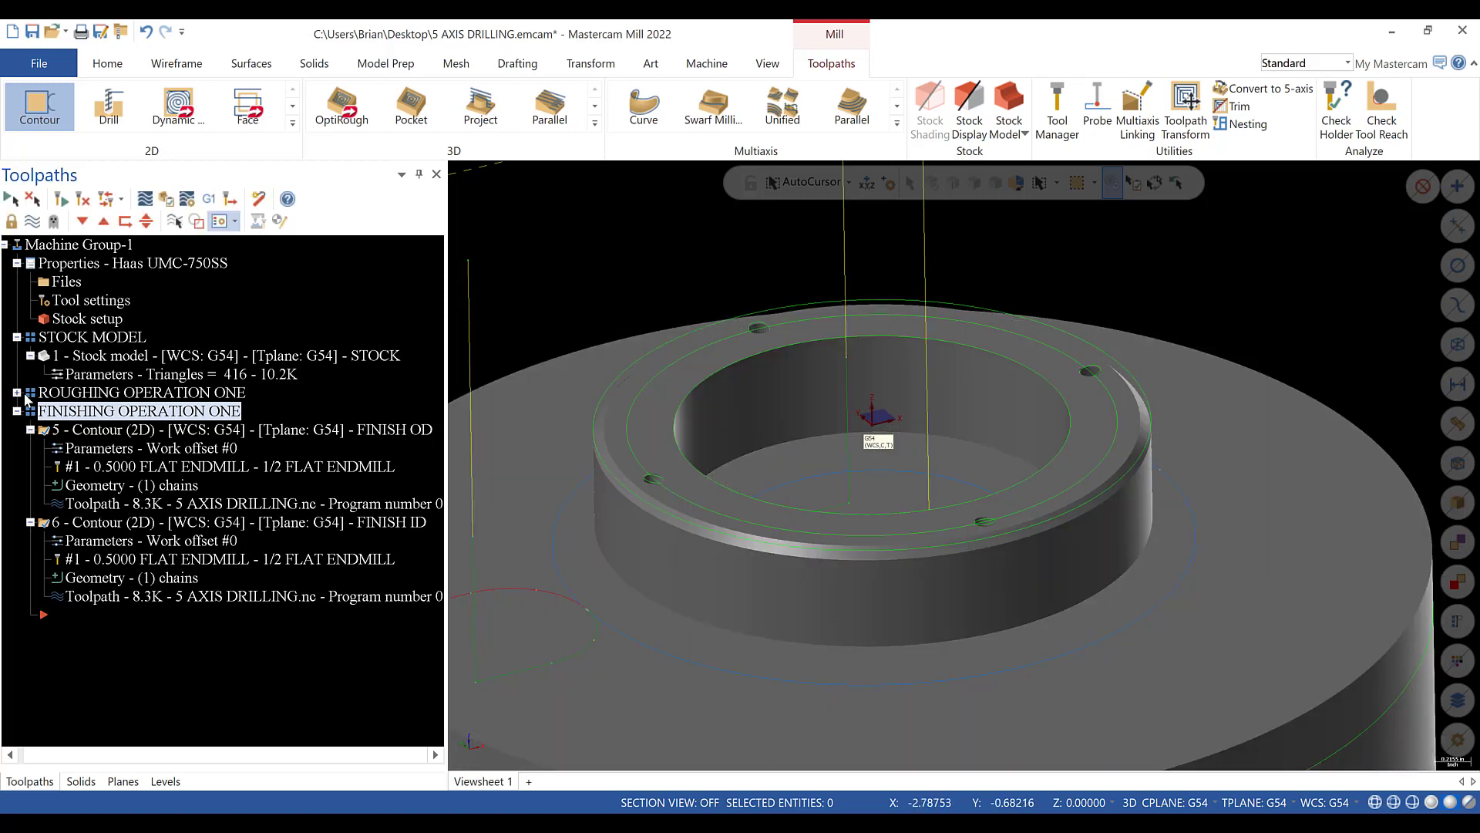
# - Create a toolpath group named CHAMFER/DEBURR in the machine group
pyautogui.rightClick(75, 245)
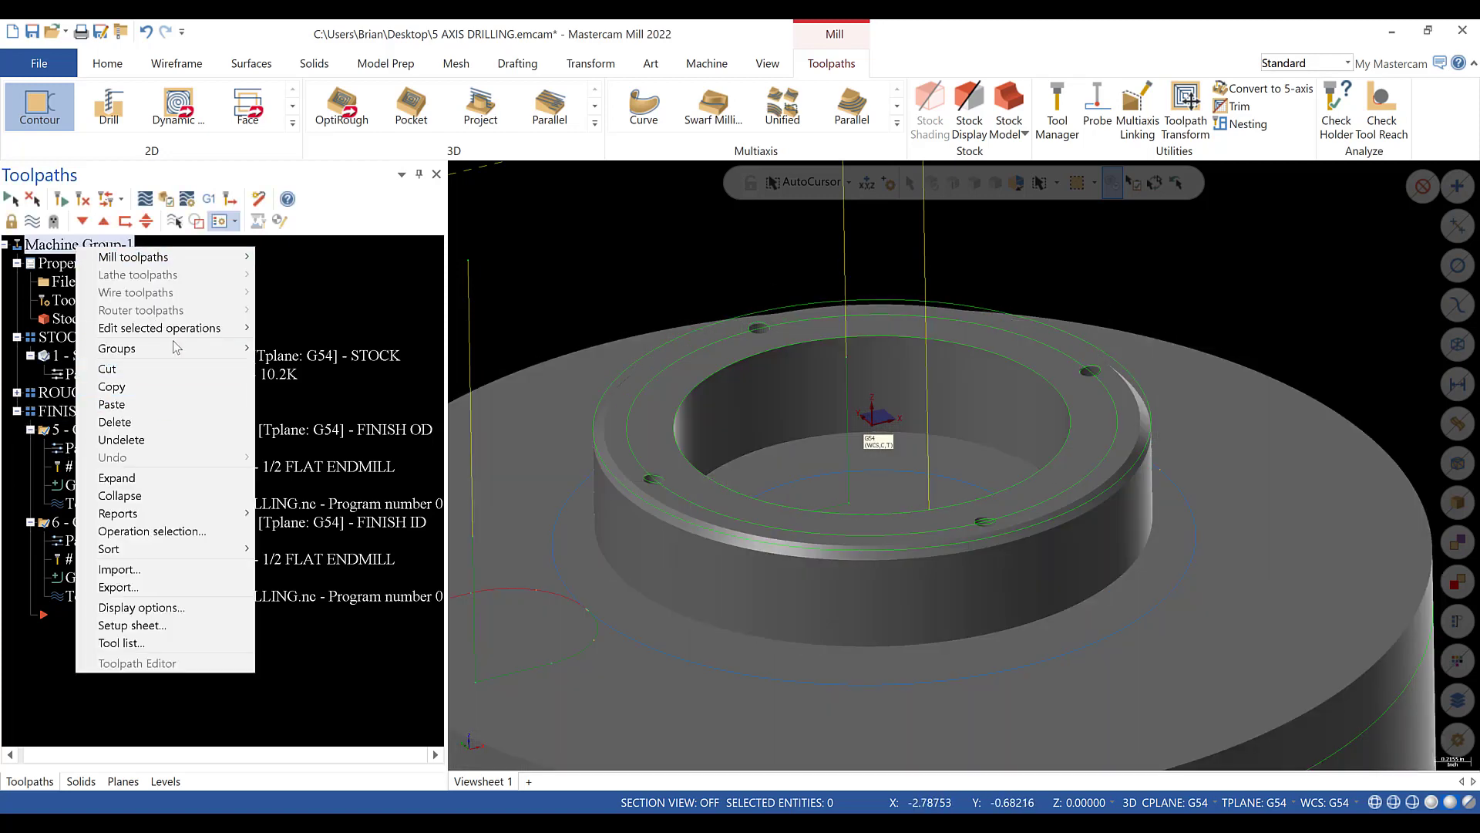
pyautogui.moveTo(173, 349)
pyautogui.click(359, 367)
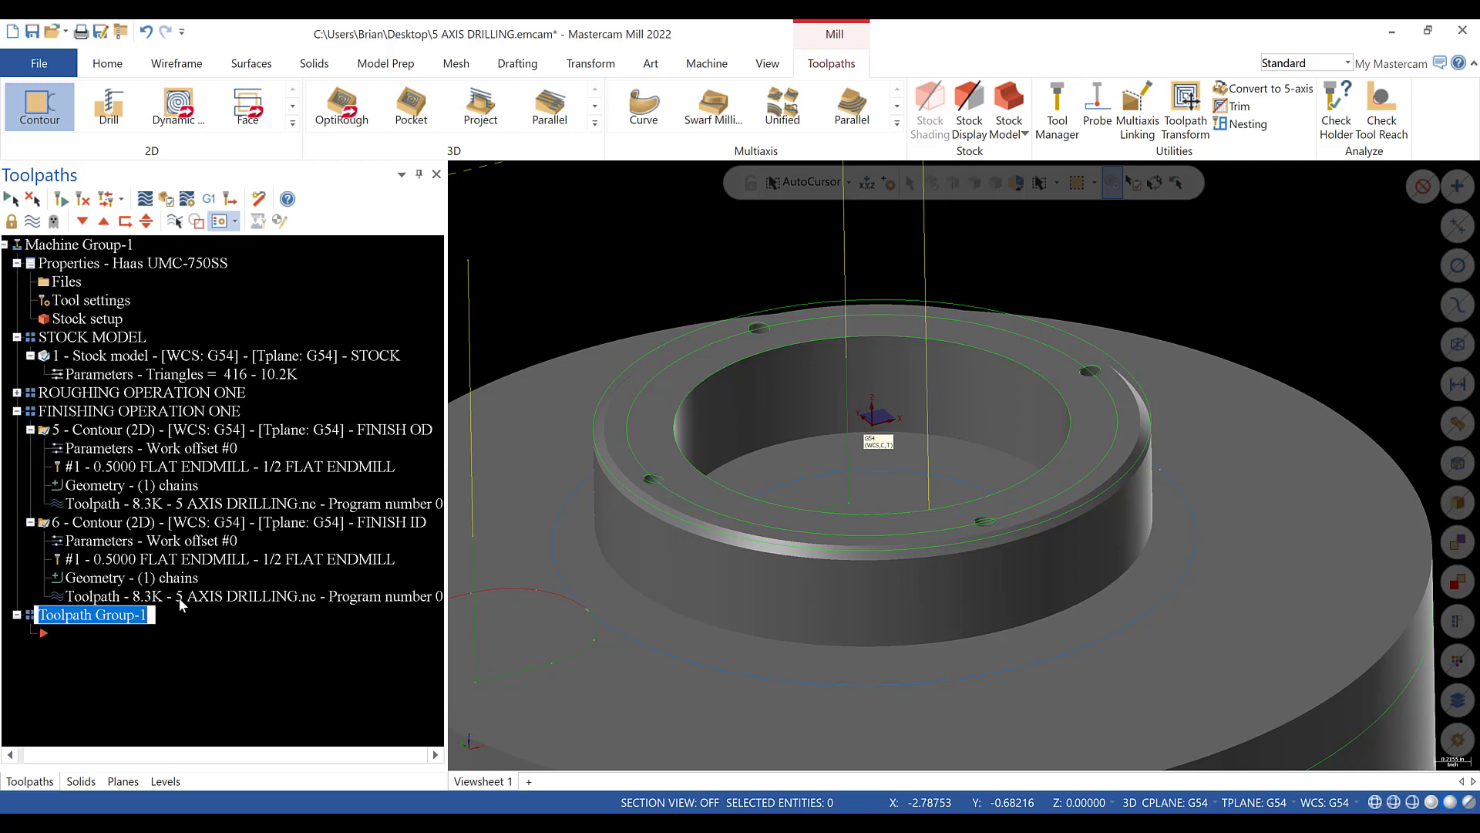
pyautogui.write('CHAMFER')
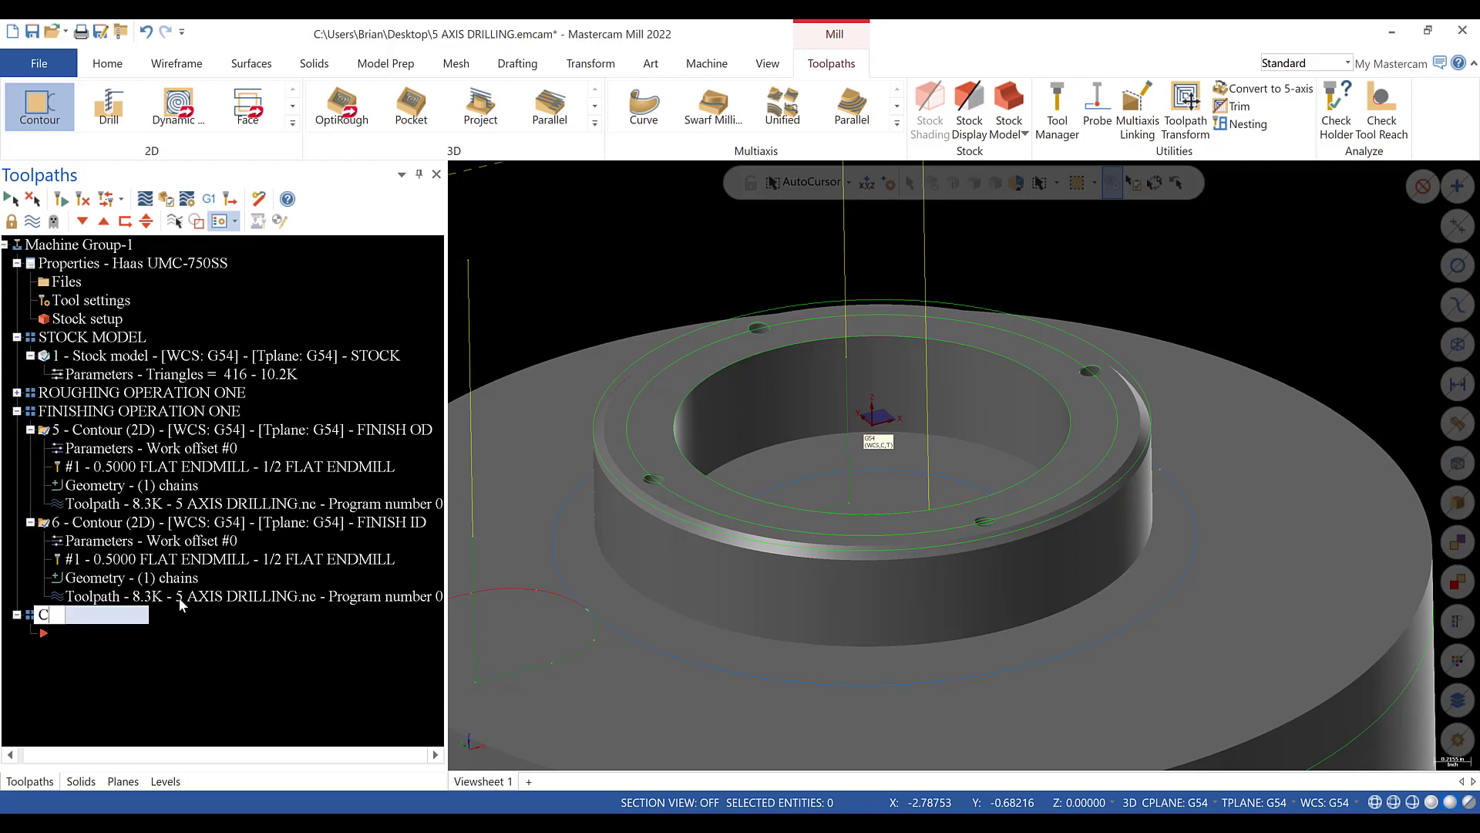
pyautogui.write('/DEBURR')
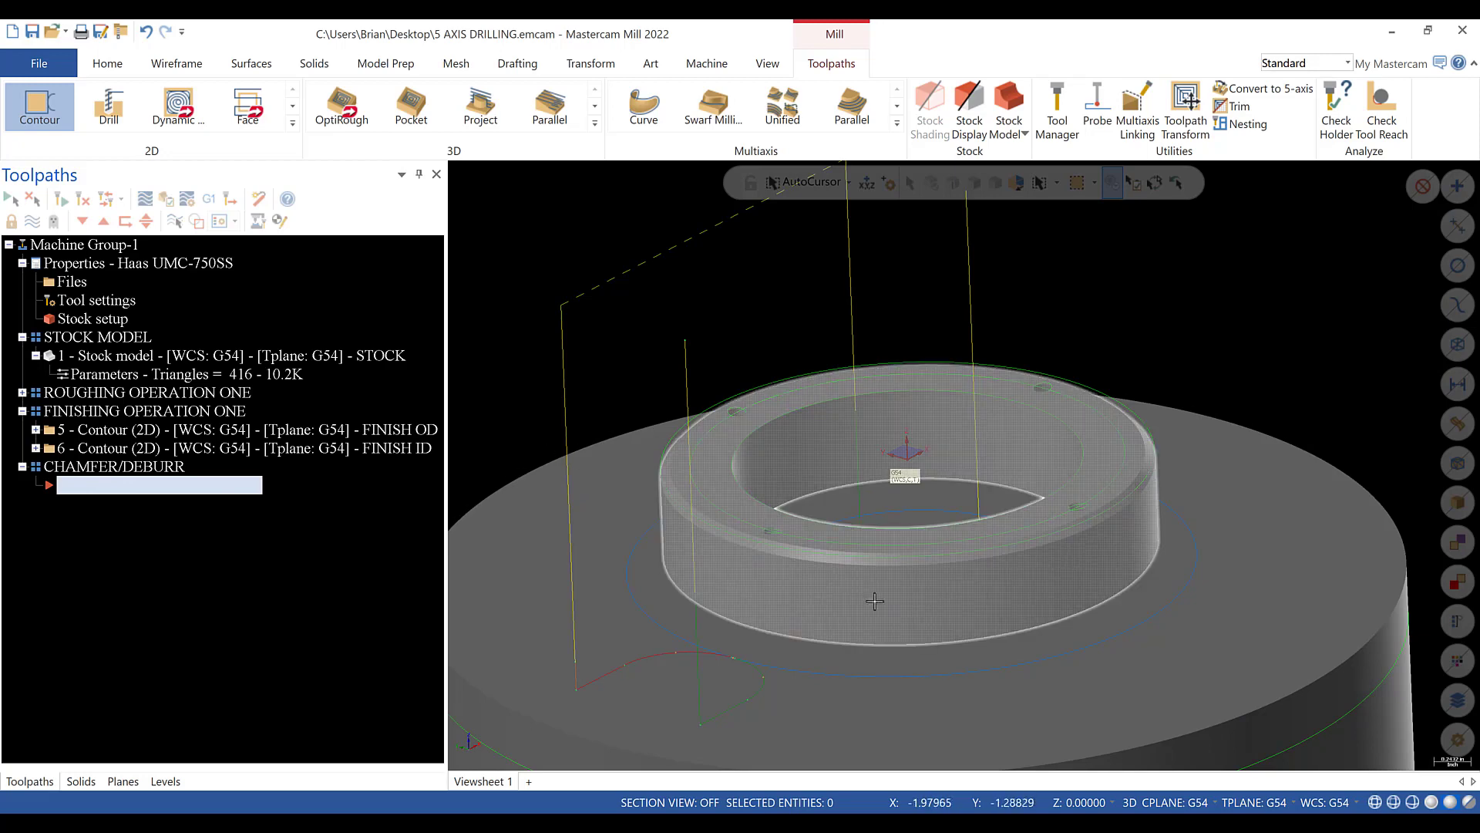
# - Copy the FINISH OD contour operation into the CHAMFER/DEBURR group
pyautogui.click(138, 436)
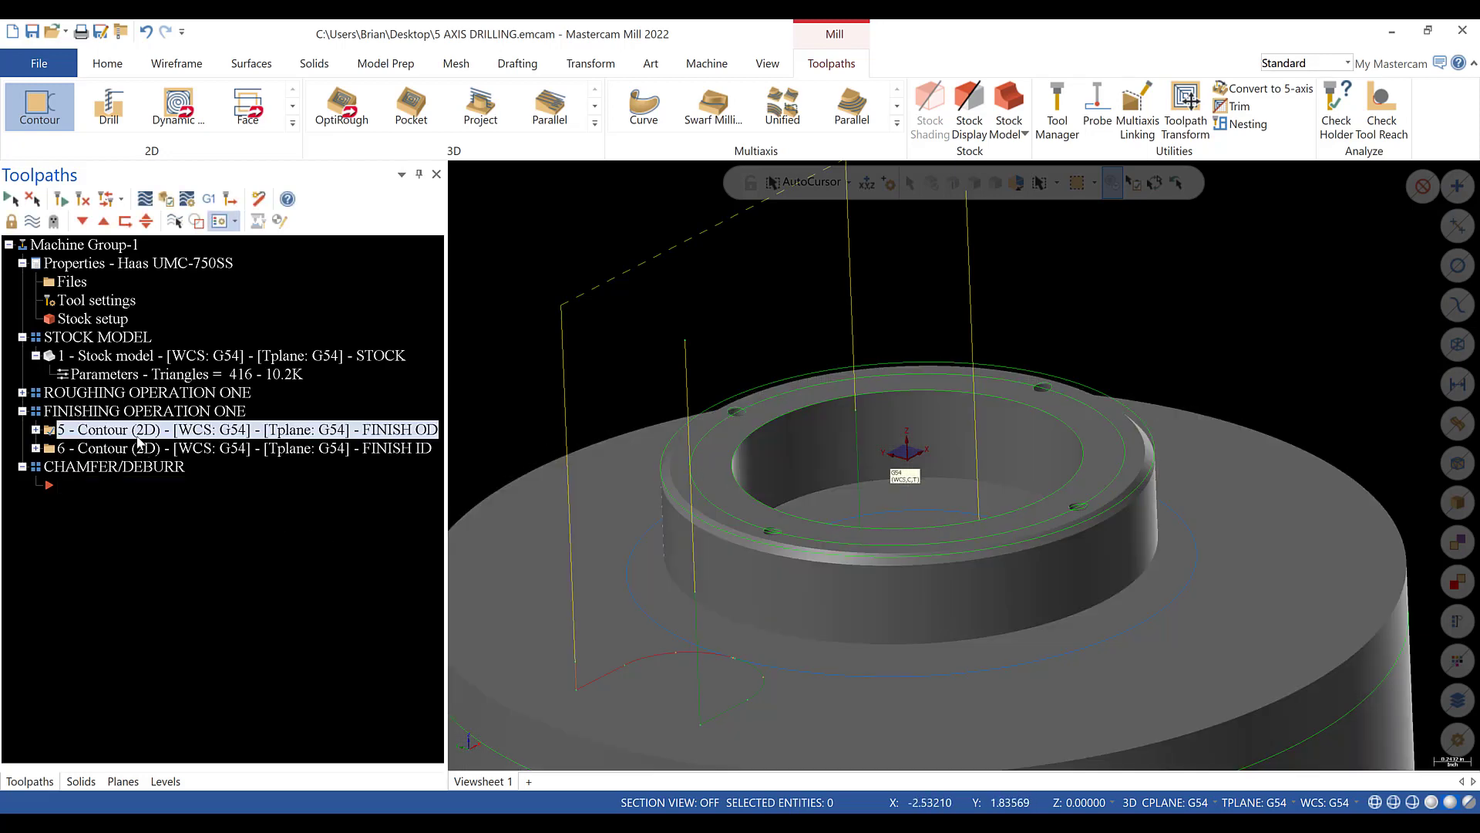
pyautogui.rightClick(98, 431)
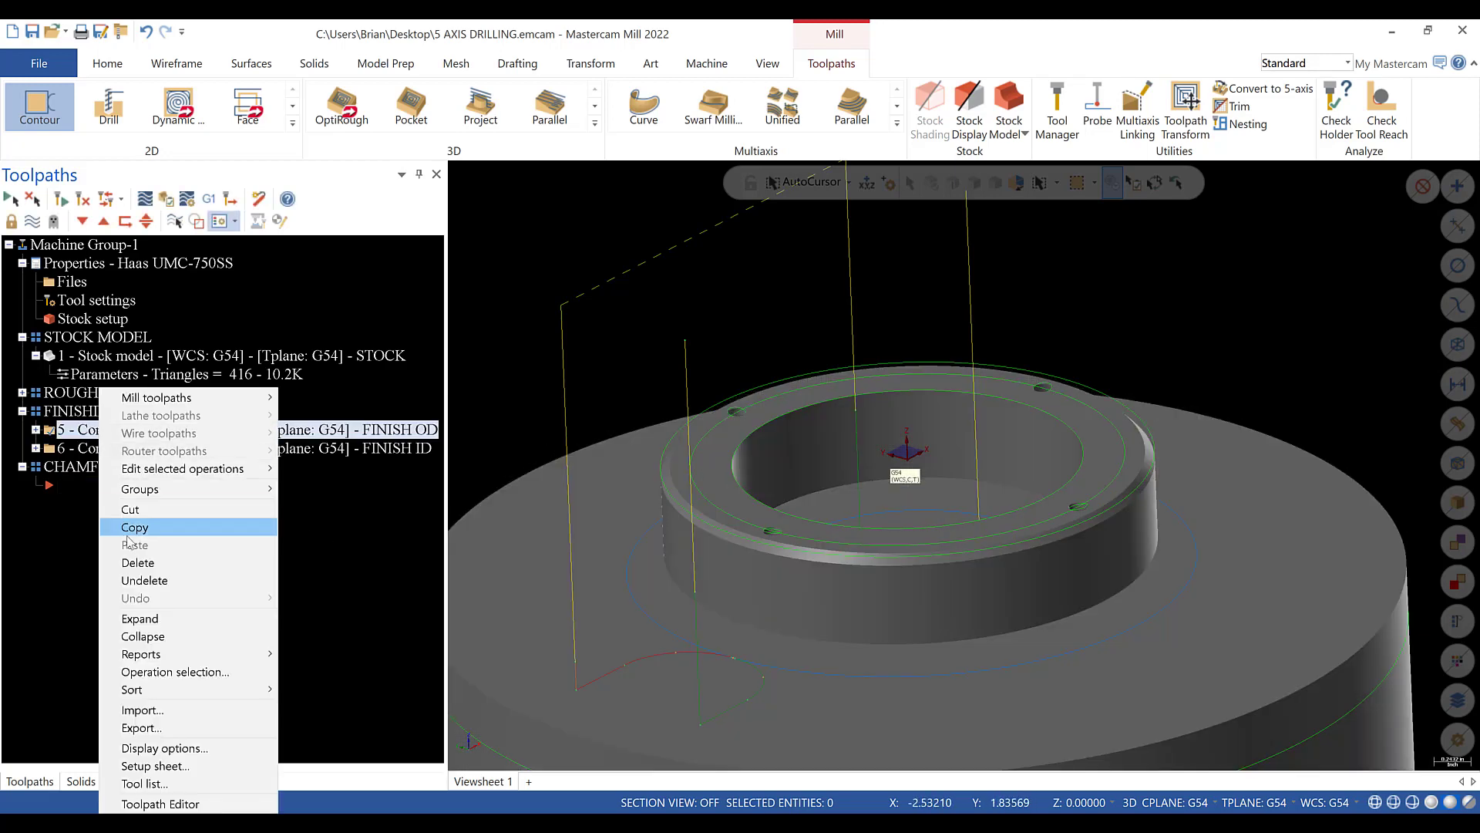
pyautogui.click(129, 530)
pyautogui.click(78, 472)
pyautogui.rightClick(78, 474)
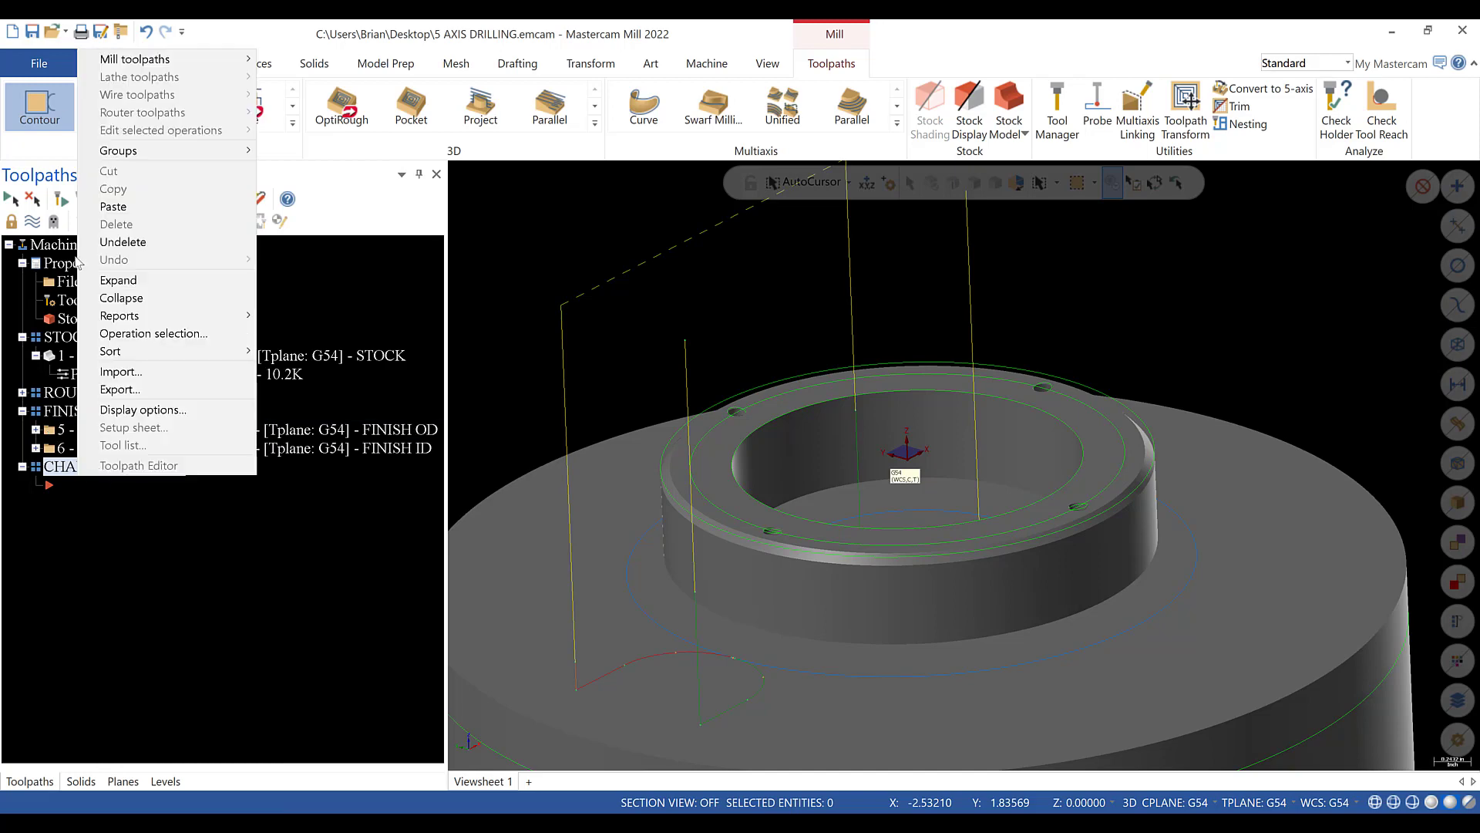
pyautogui.click(113, 207)
pyautogui.click(36, 485)
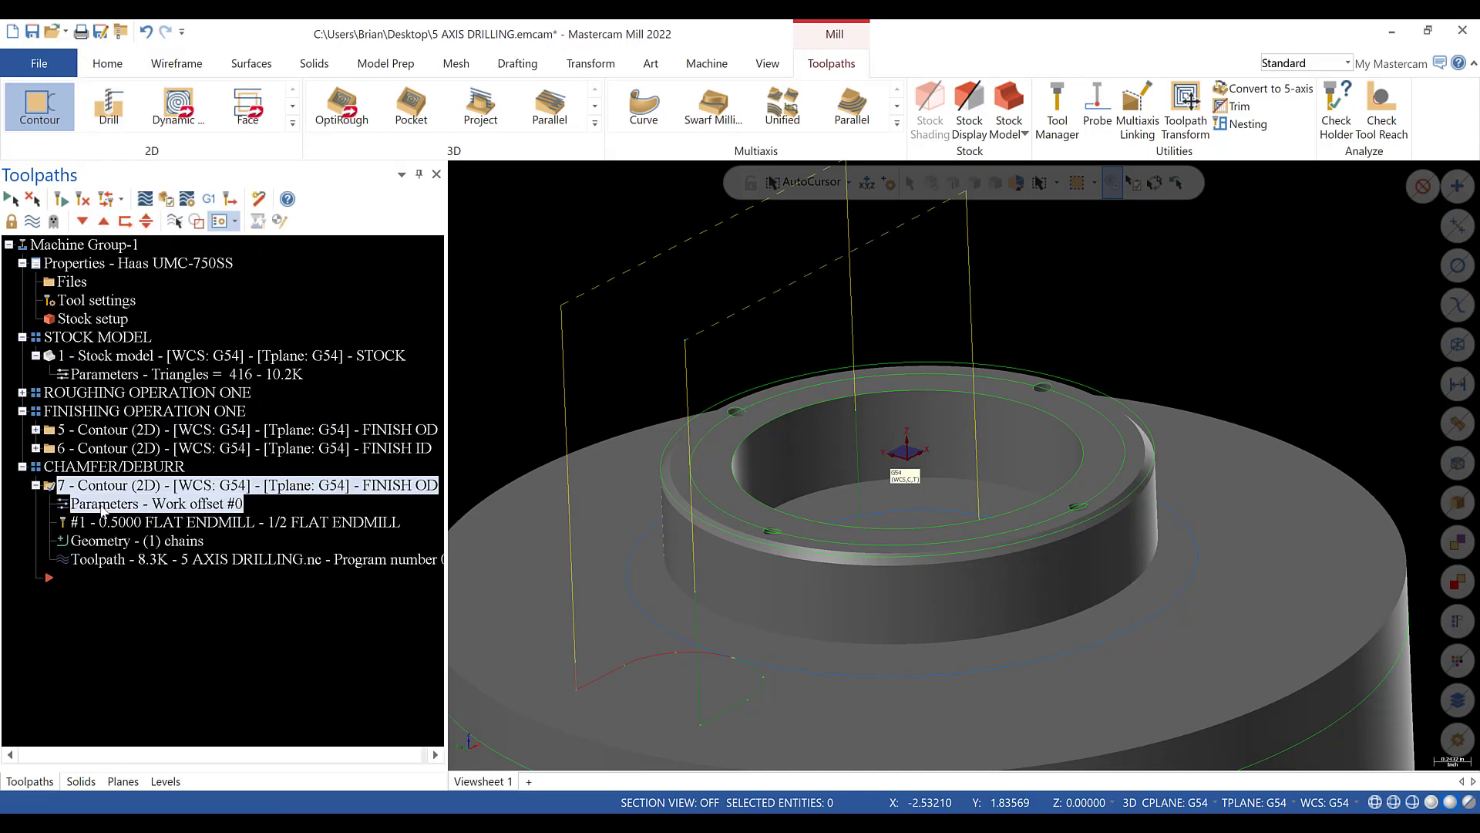
# - Assign the BW .125 MILL DRILL tool to the copied contour operation in the CHAMFER/DEBURR group
pyautogui.click(116, 503)
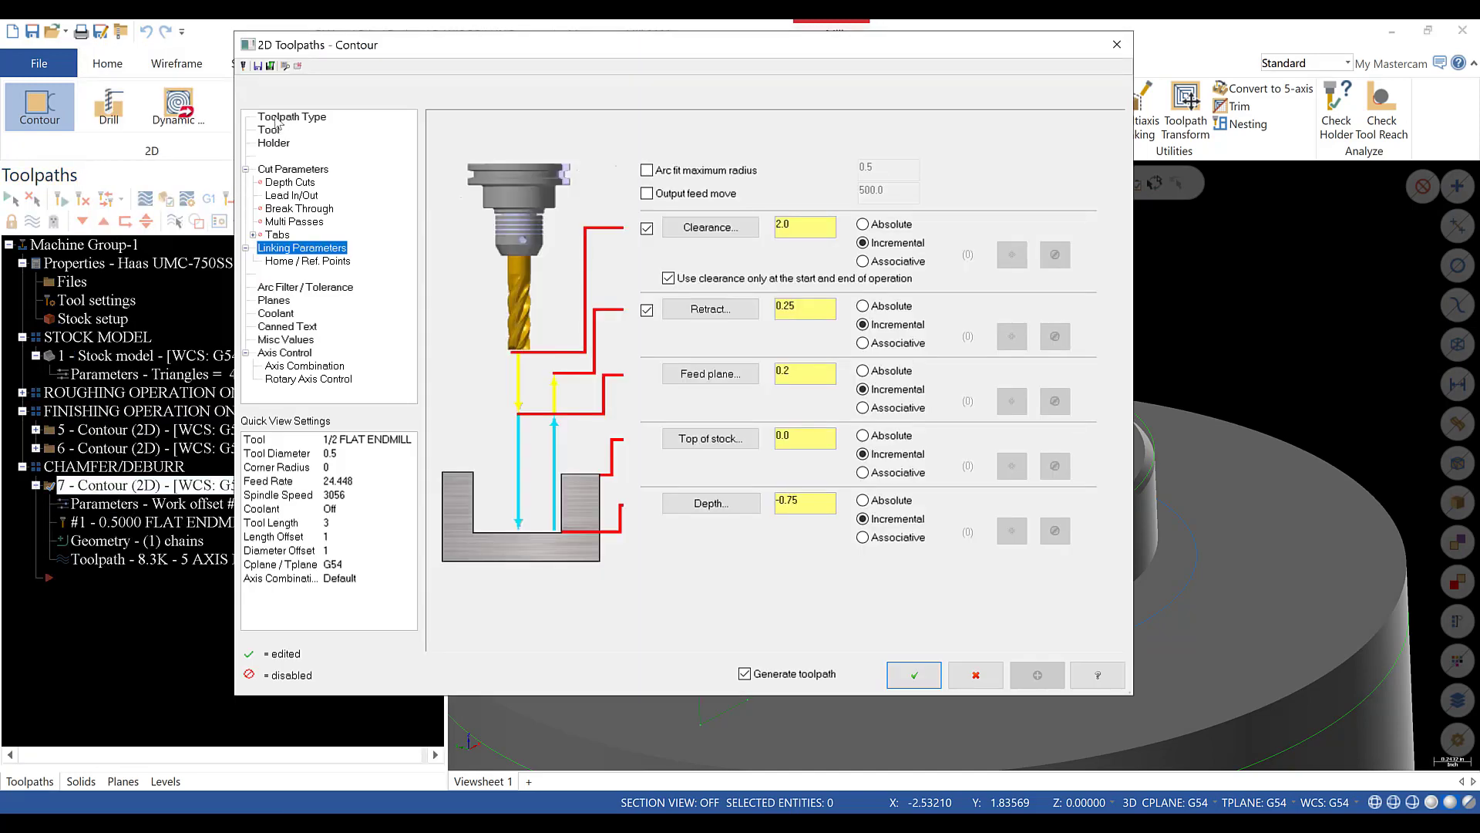
pyautogui.click(278, 117)
pyautogui.click(270, 130)
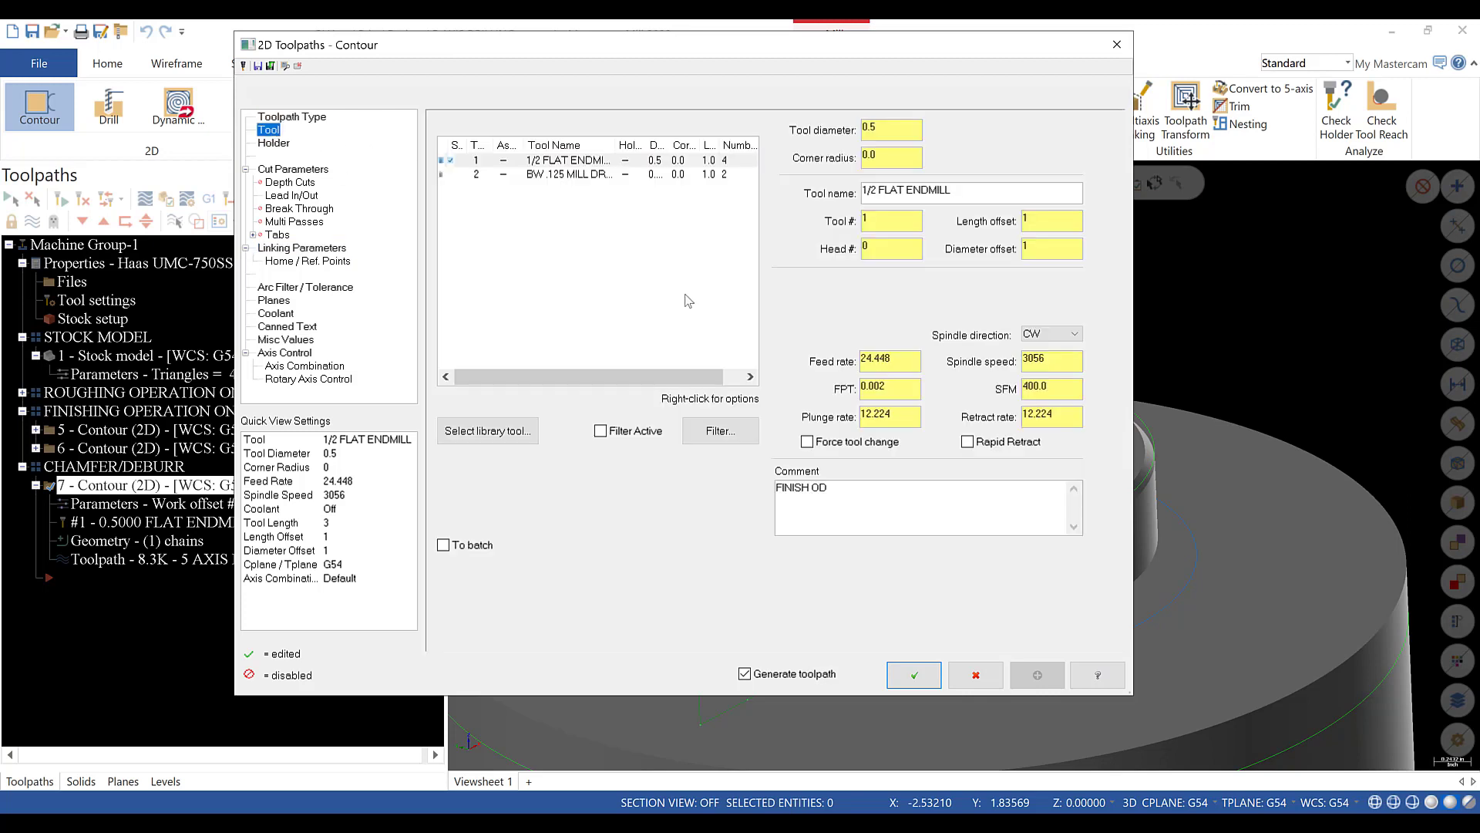
pyautogui.click(549, 175)
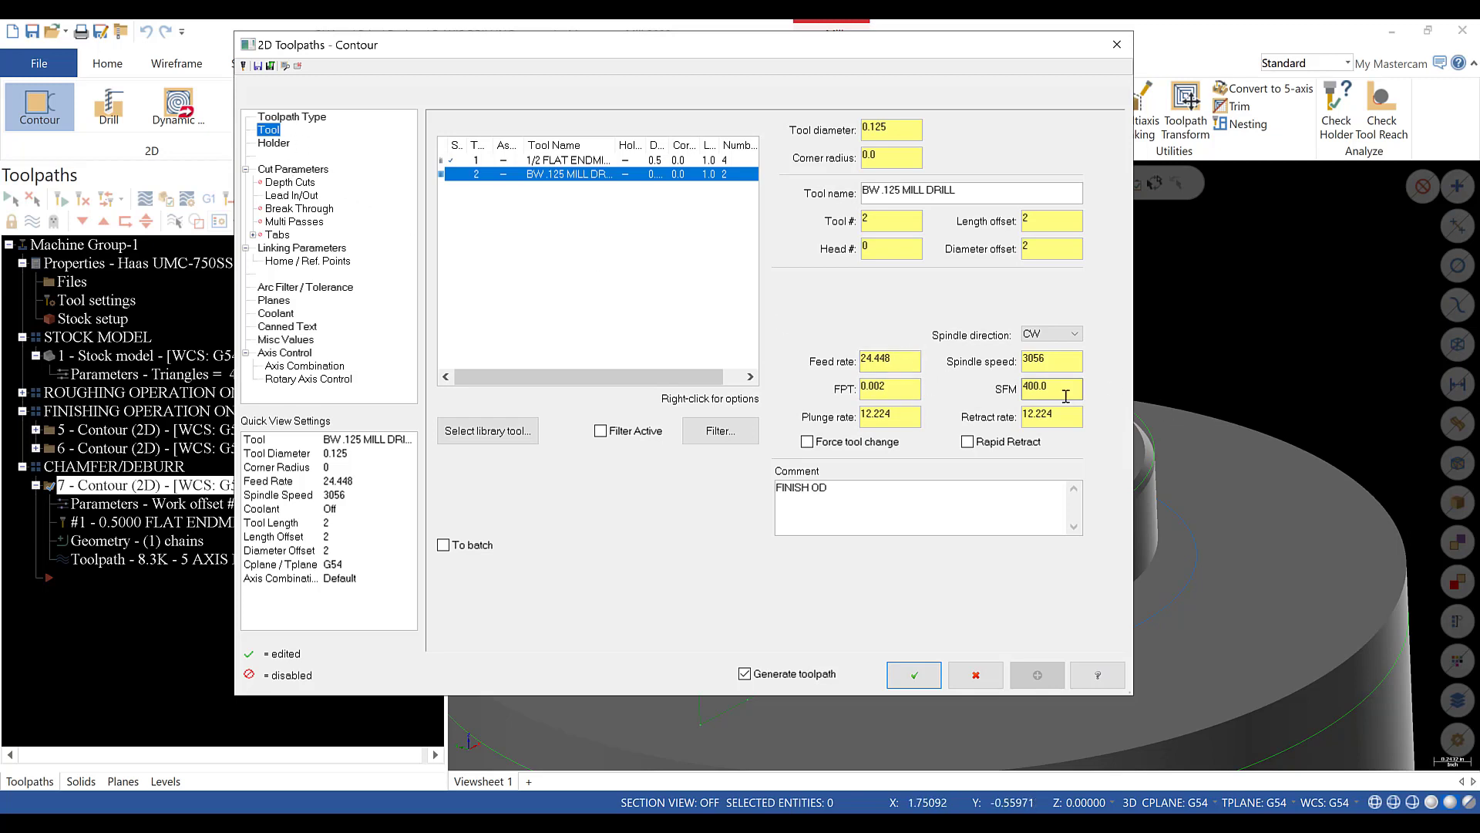
# - Try surface speeds of 800 and 500 SFM for the BW .125 MILL DRILL tool
pyautogui.moveTo(1066, 396); pyautogui.dragTo(963, 381)
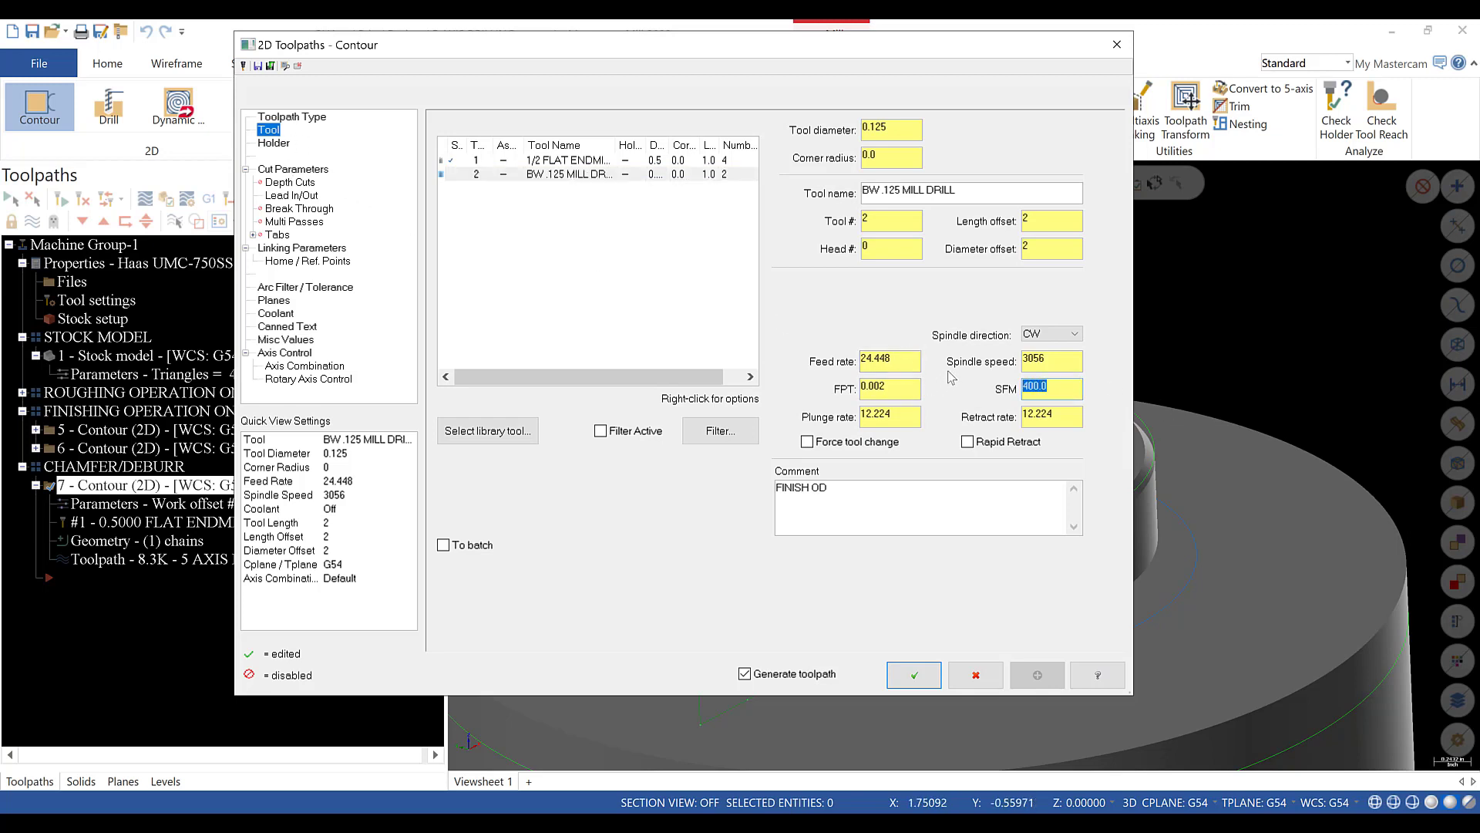
pyautogui.write('800')
pyautogui.press('Tab')
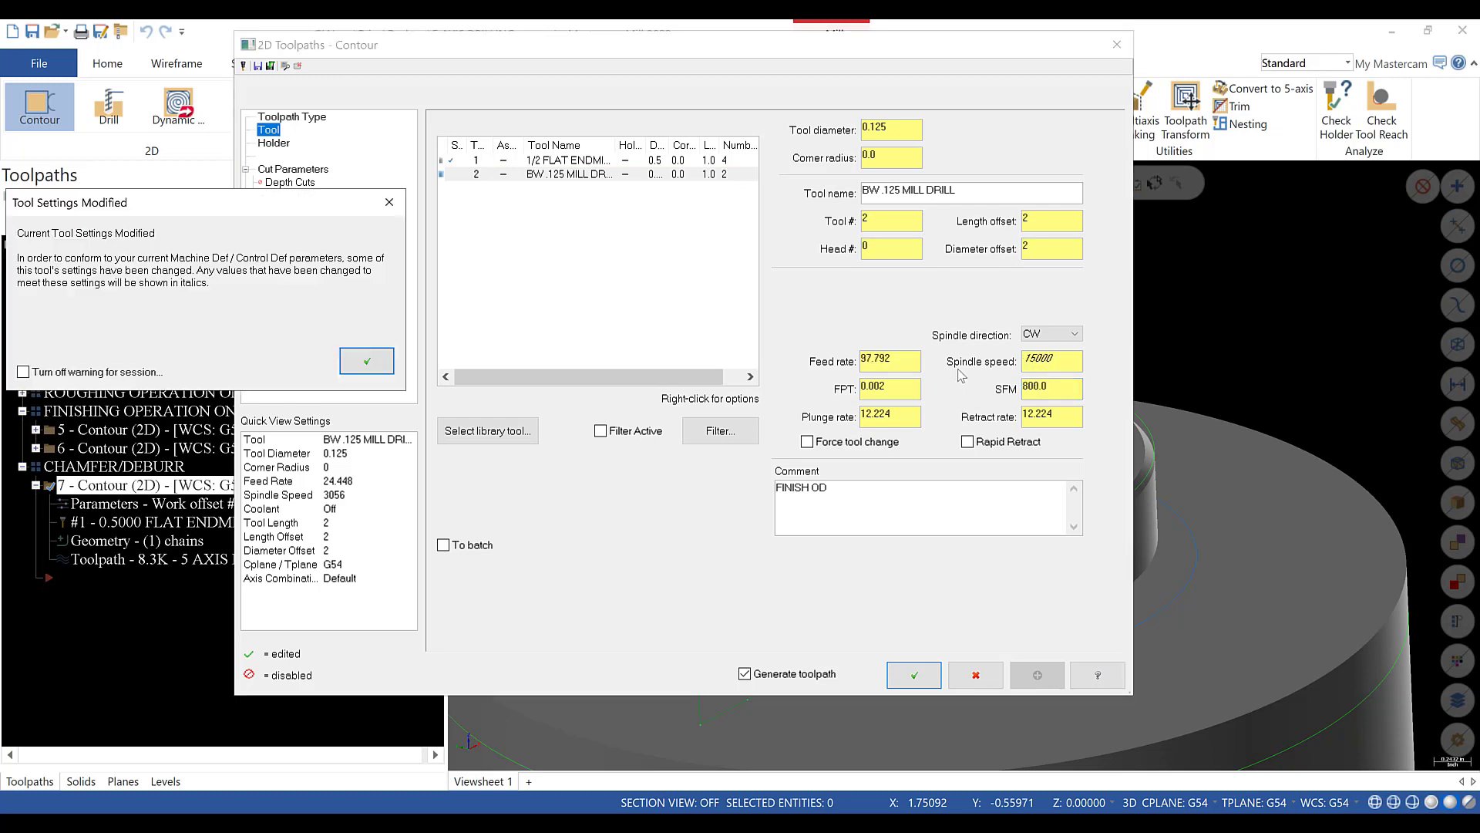
pyautogui.click(366, 360)
pyautogui.doubleClick(1062, 389)
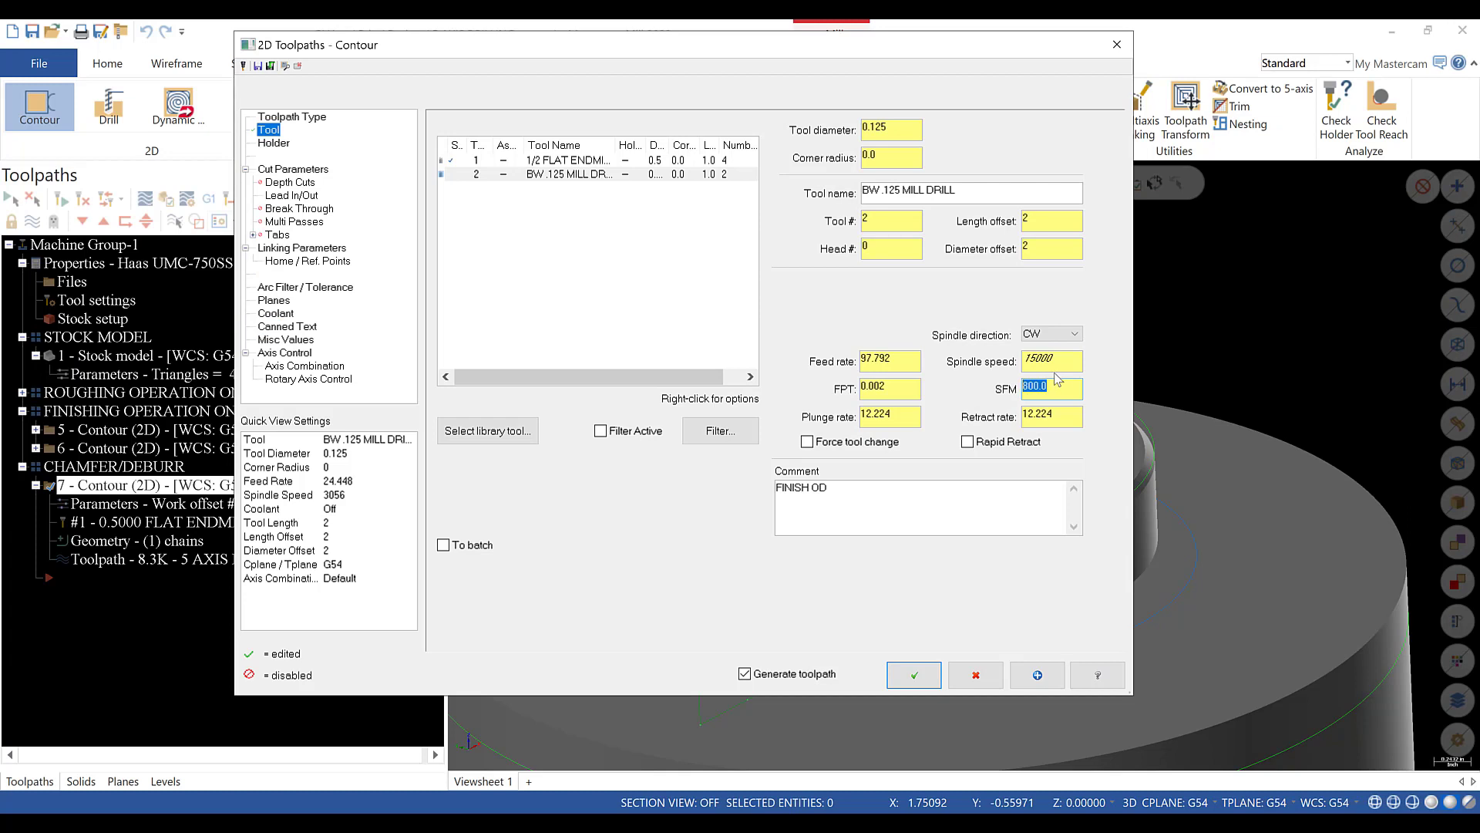
pyautogui.write('500')
pyautogui.press('Tab')
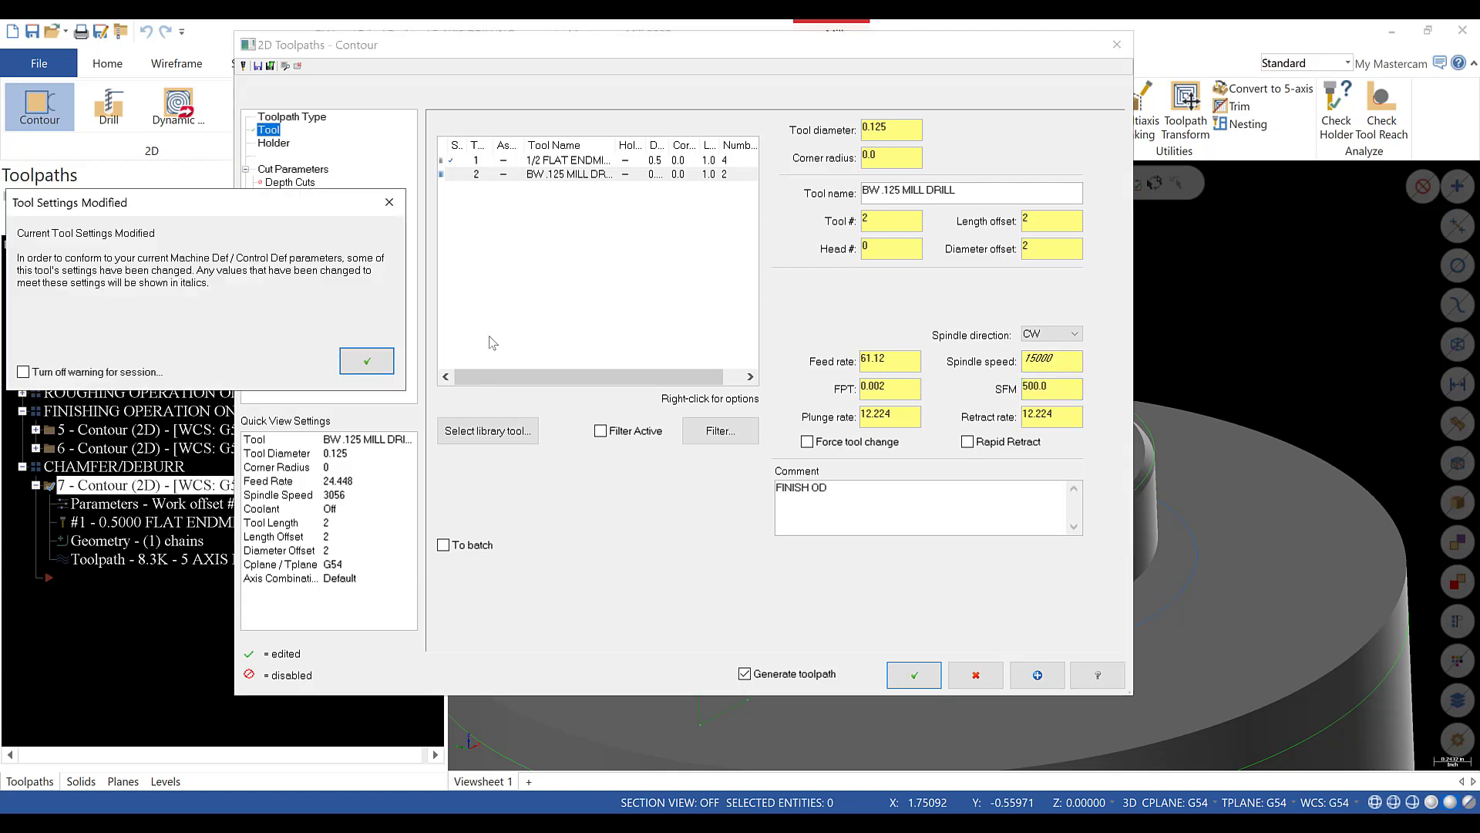
pyautogui.click(366, 360)
# - Set the tool's surface speed to 400 SFM and its feed per tooth to 0.001, applying both values
pyautogui.doubleClick(1053, 388)
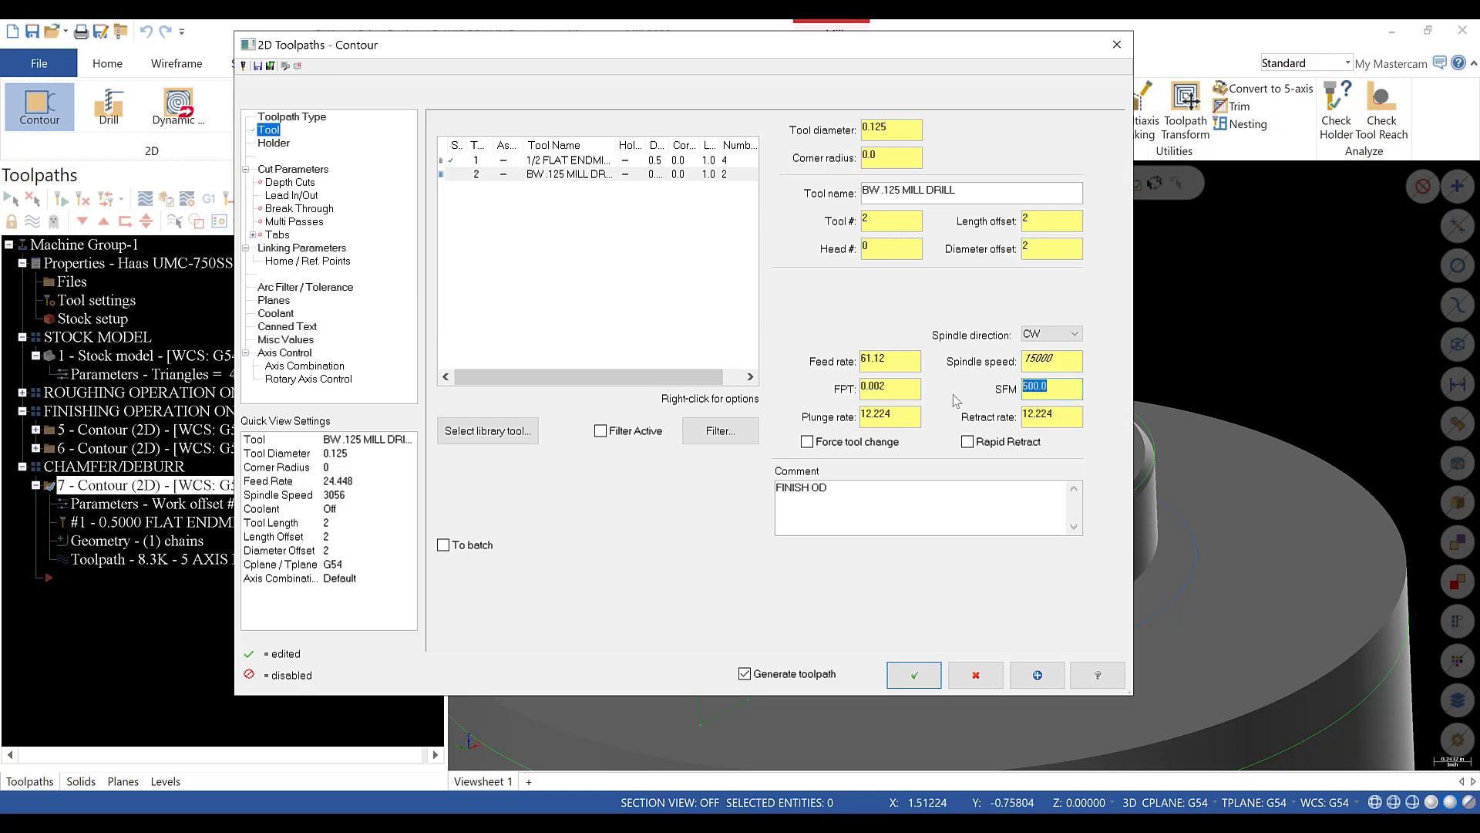
pyautogui.write('40')
pyautogui.press('Tab')
pyautogui.moveTo(896, 390); pyautogui.dragTo(882, 395)
pyautogui.write('1')
pyautogui.press('Tab')
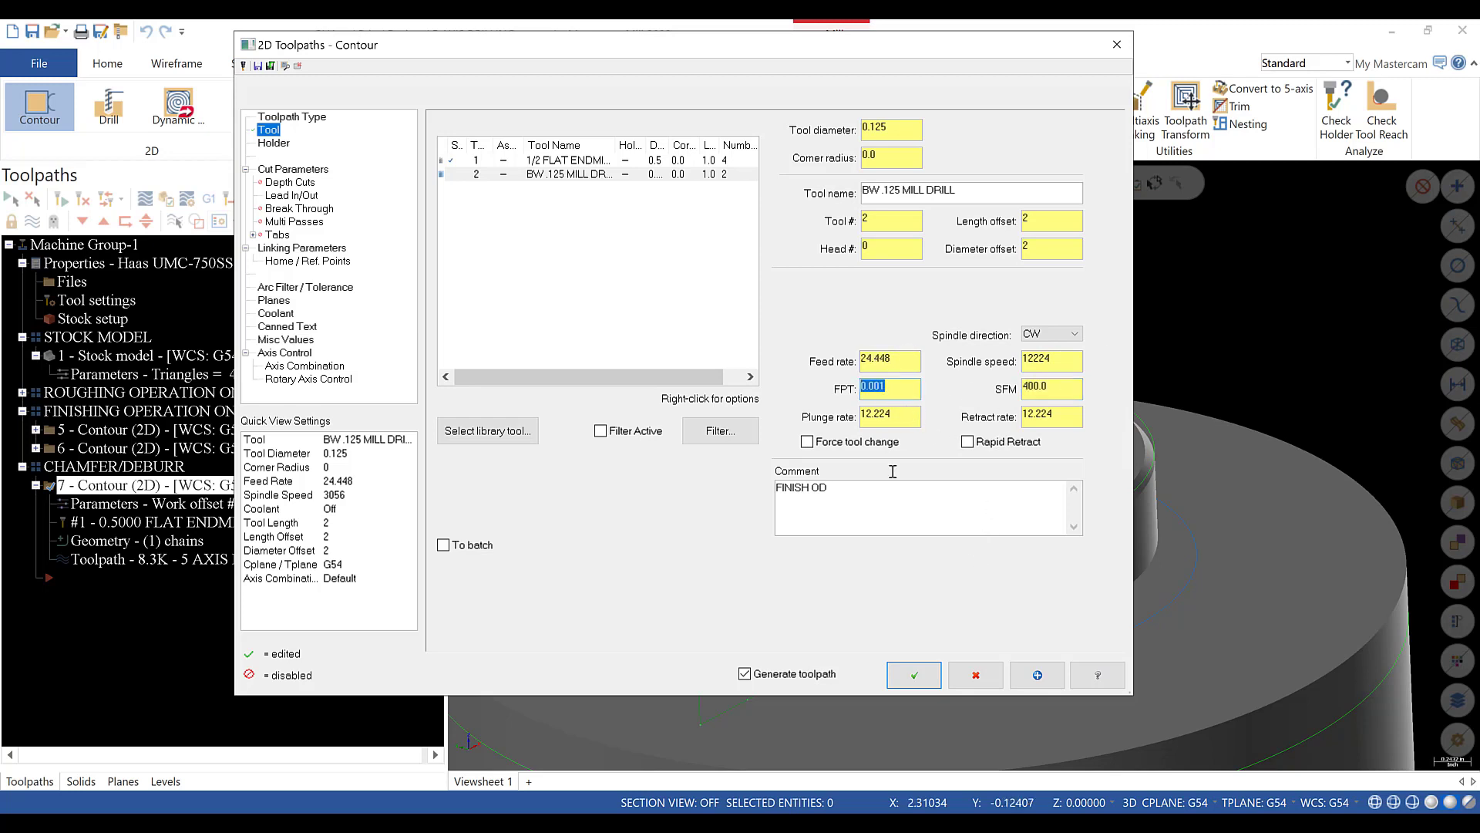
pyautogui.click(1030, 665)
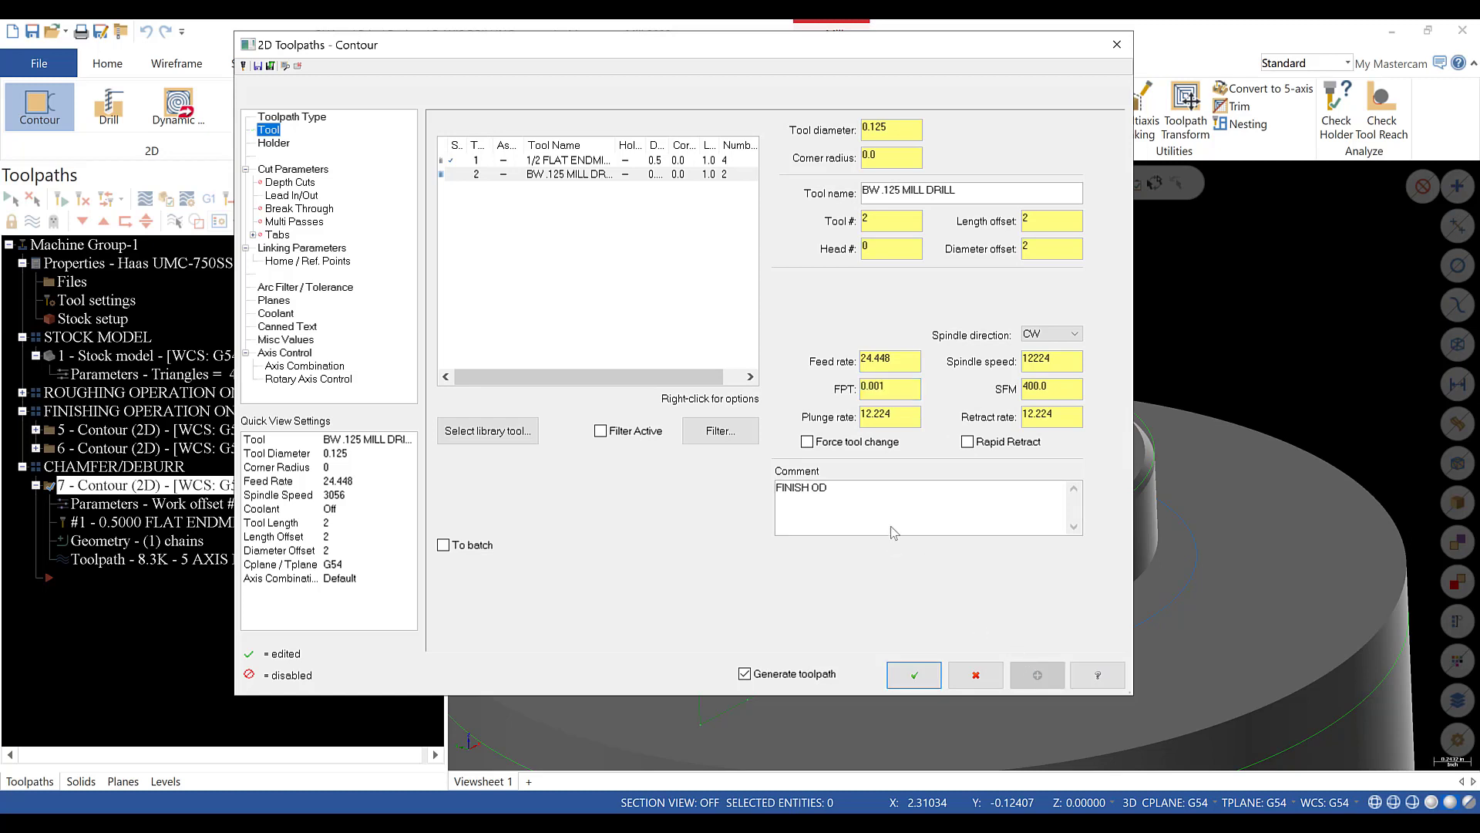
# - Change the contour type to 2D chamfer with a chamfer width of 0.04 and a bottom offset of 0.01
pyautogui.click(297, 170)
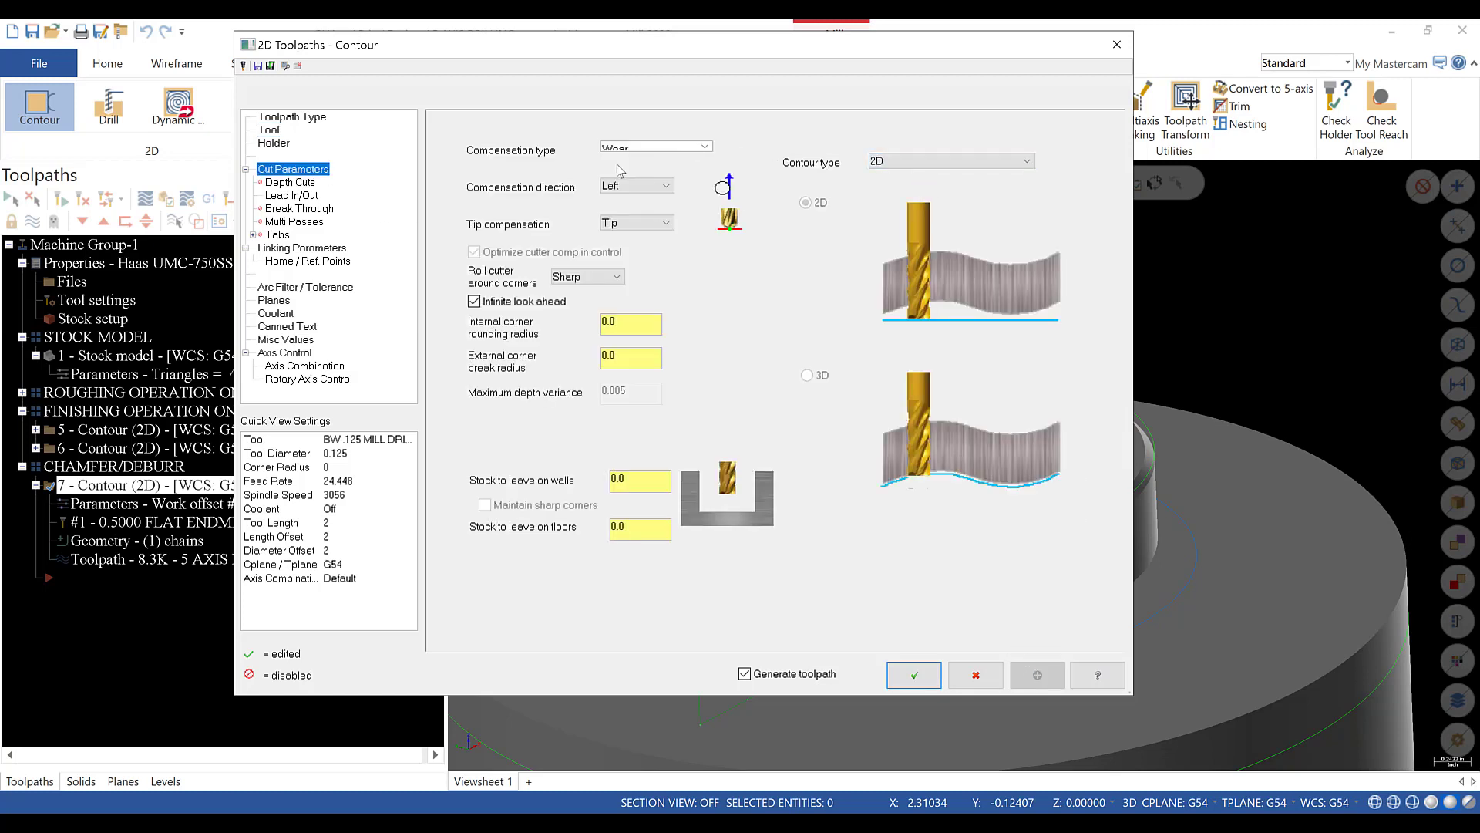
pyautogui.click(960, 162)
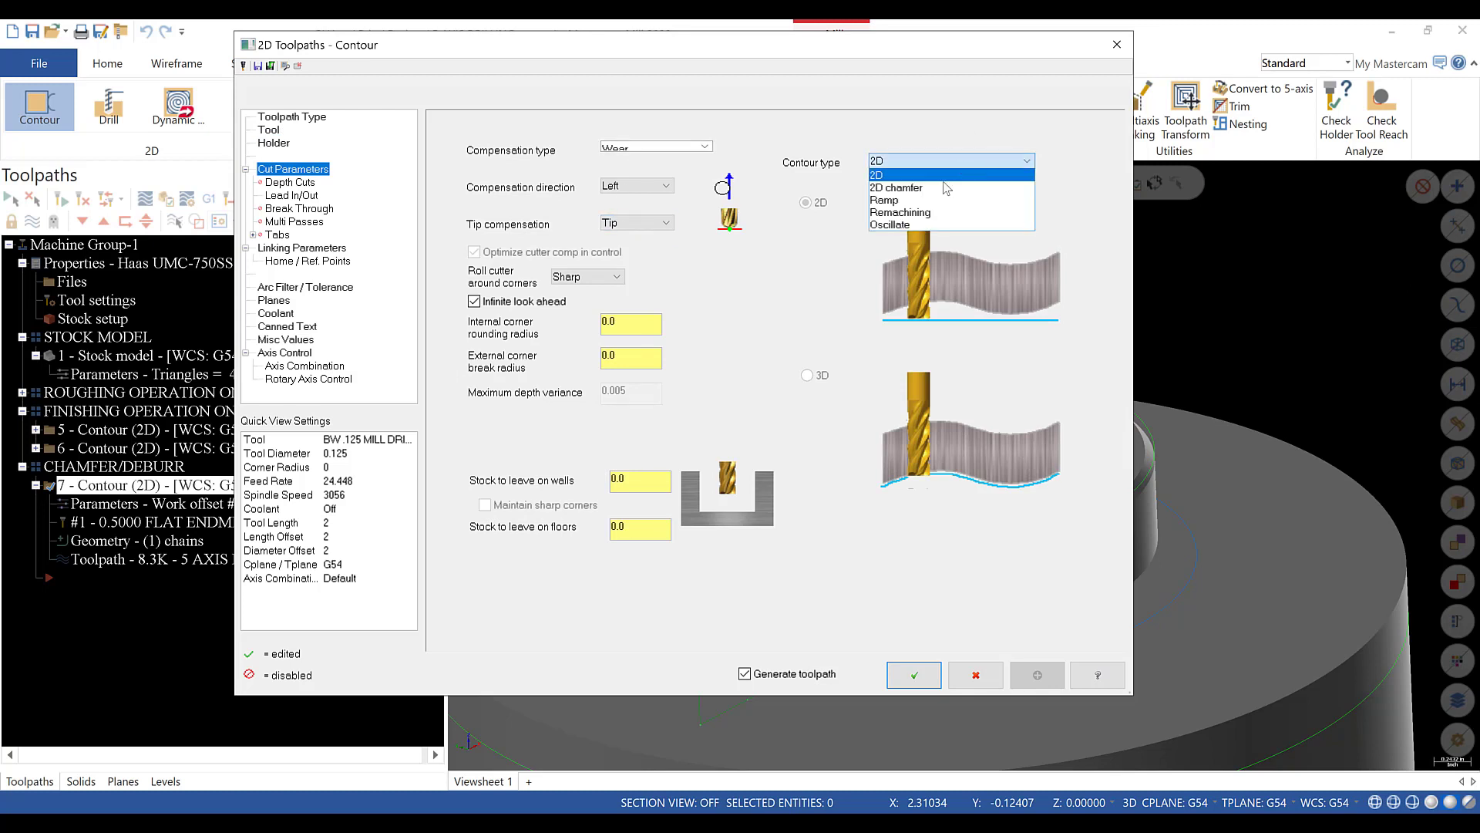
pyautogui.click(941, 184)
pyautogui.doubleClick(997, 239)
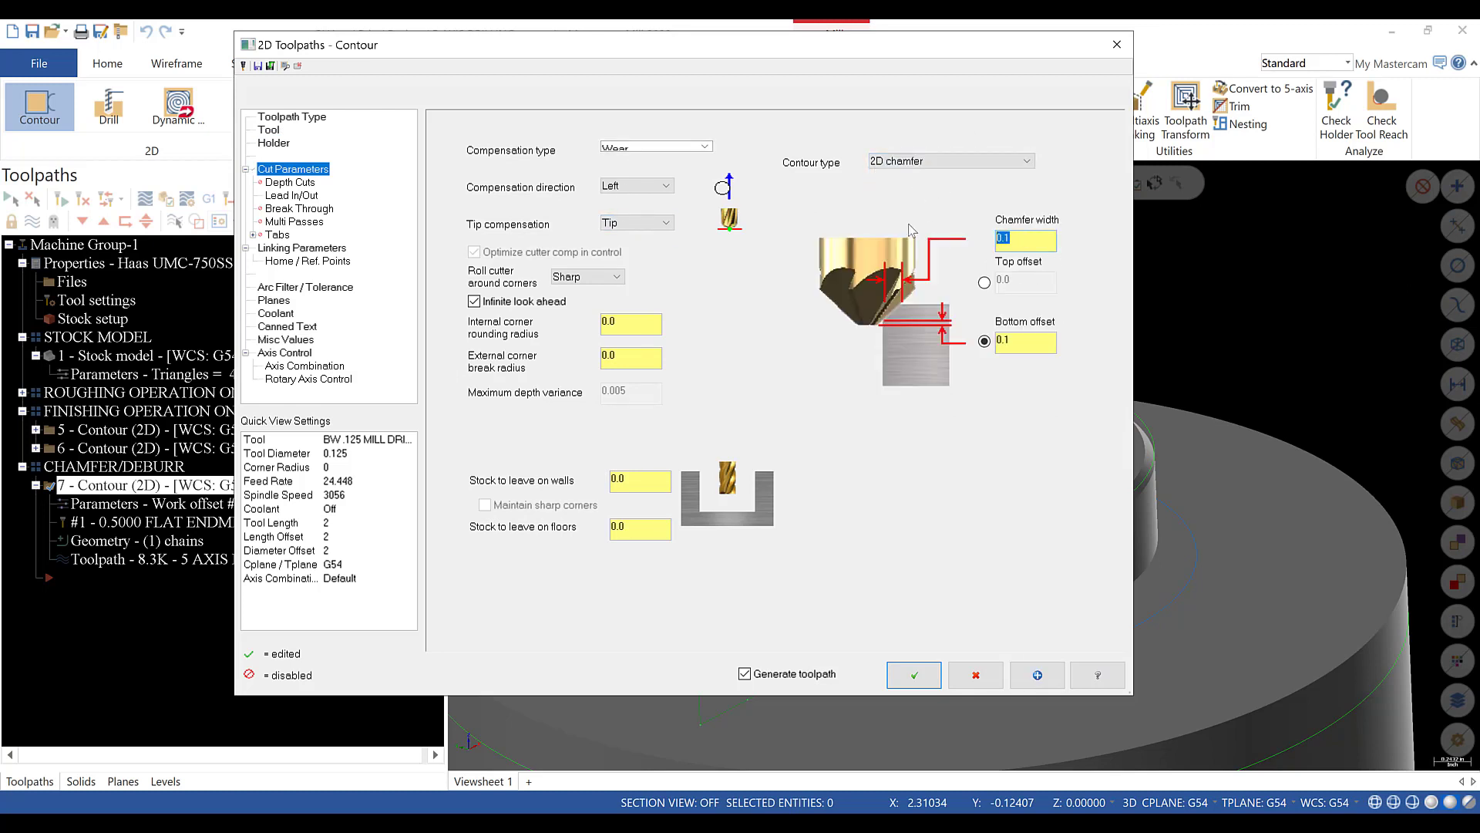
pyautogui.write('.04')
pyautogui.doubleClick(1001, 343)
pyautogui.write('0.01')
pyautogui.click(1027, 238)
# - Set the chamfer contour's incremental depth to 0.0 in the linking parameters and generate its toolpath
pyautogui.click(275, 209)
pyautogui.click(290, 196)
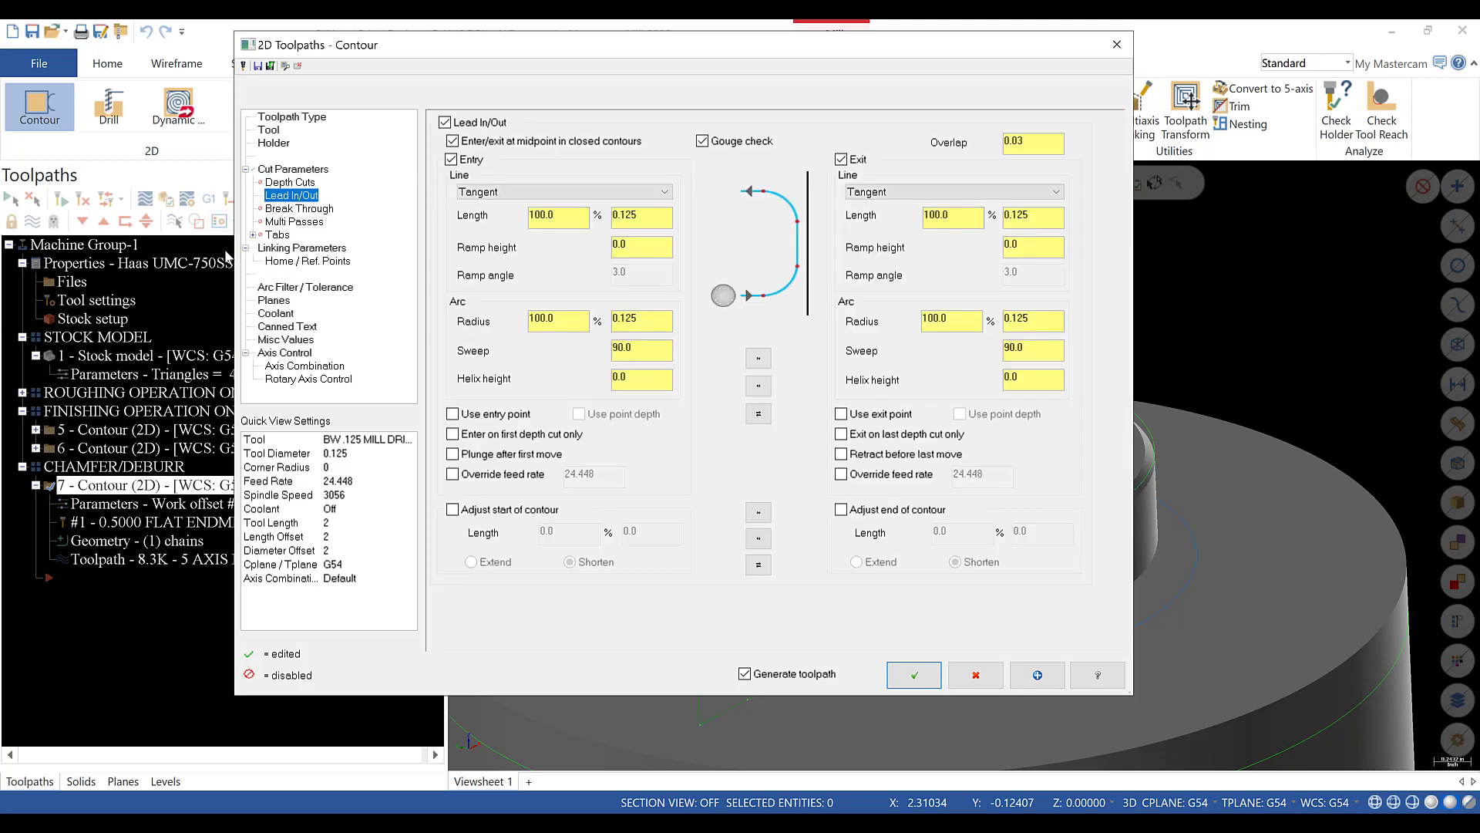
pyautogui.click(293, 249)
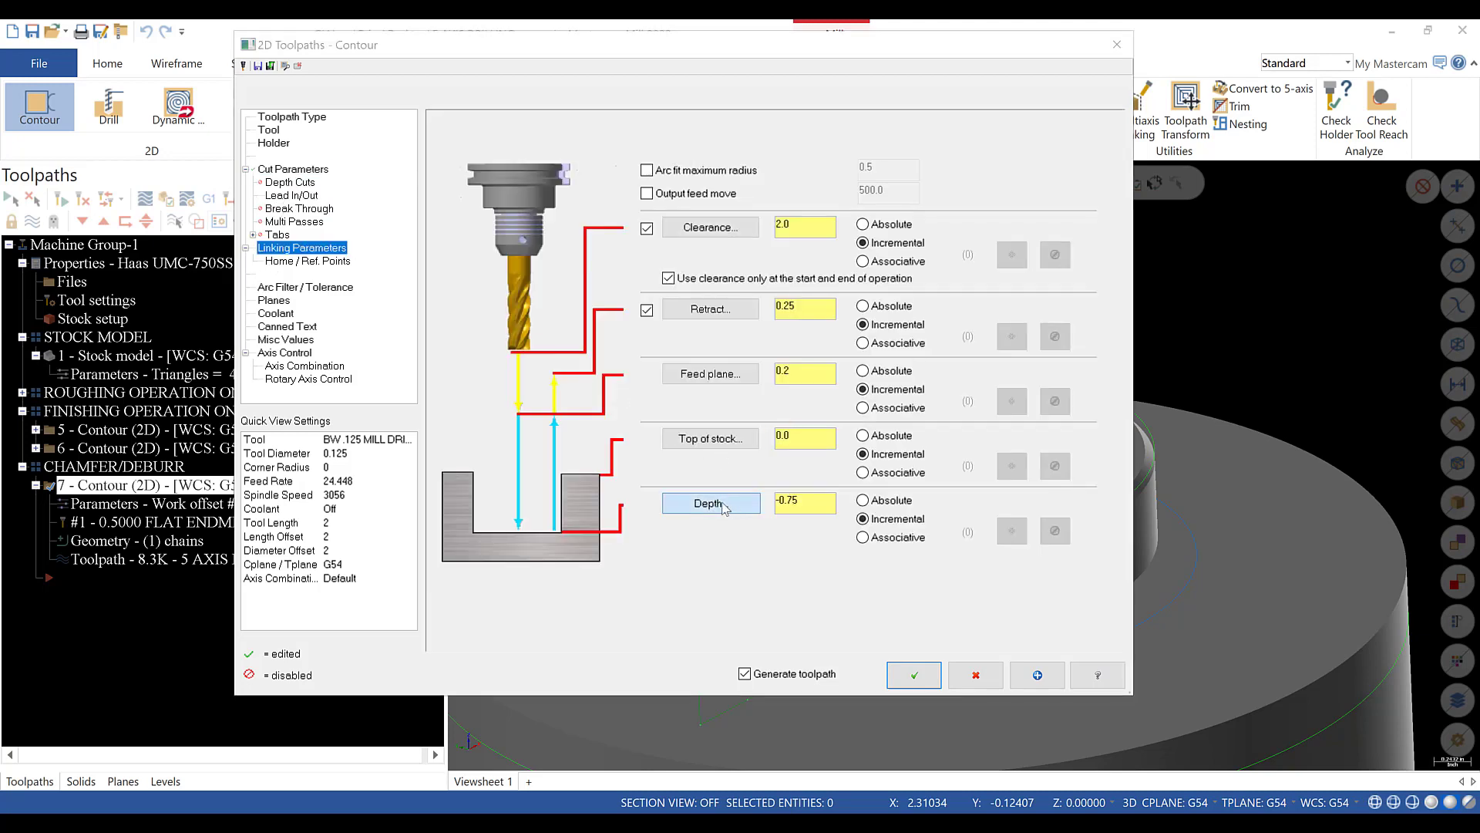
pyautogui.click(709, 502)
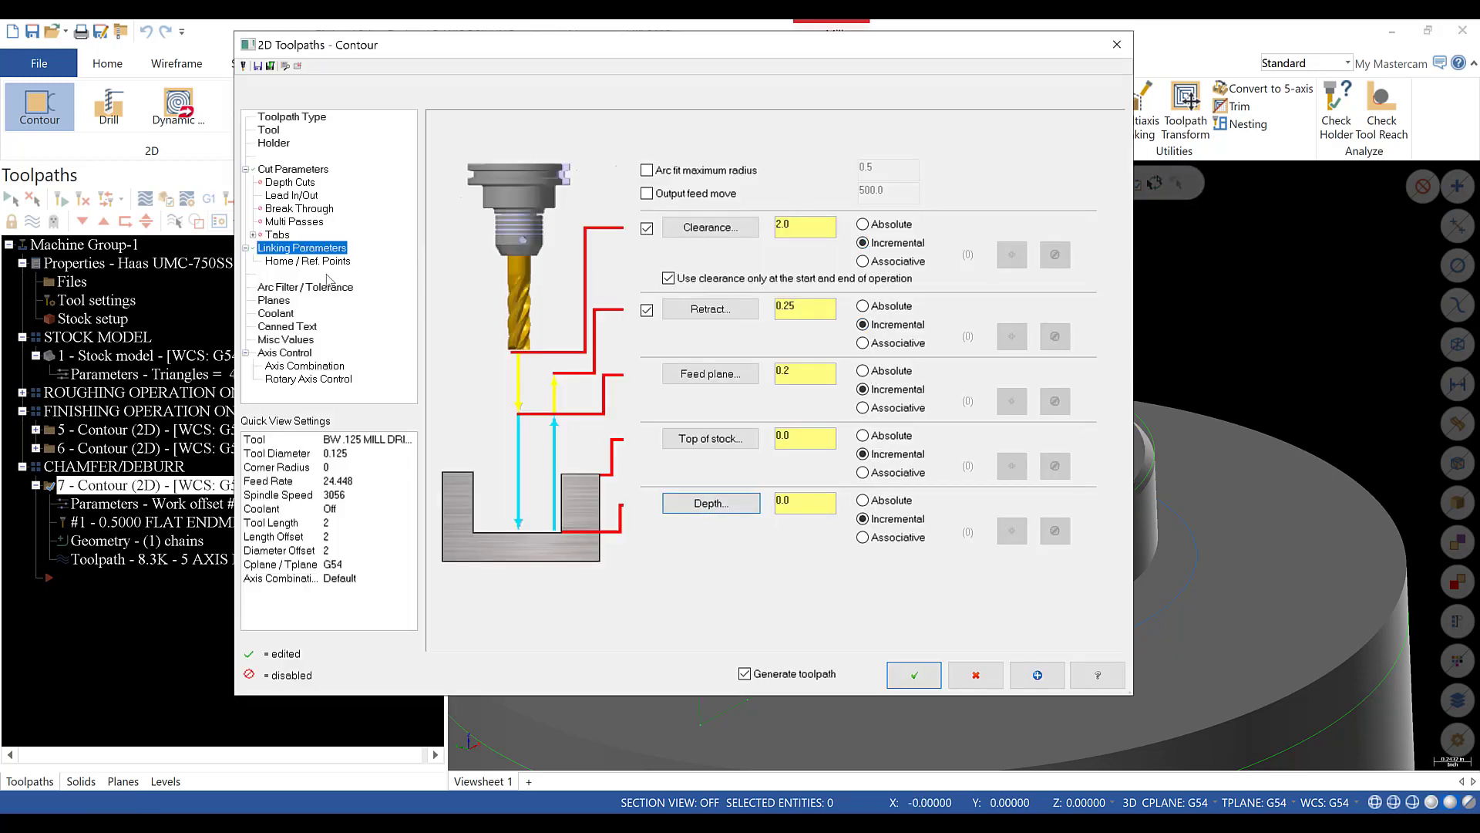
pyautogui.click(915, 676)
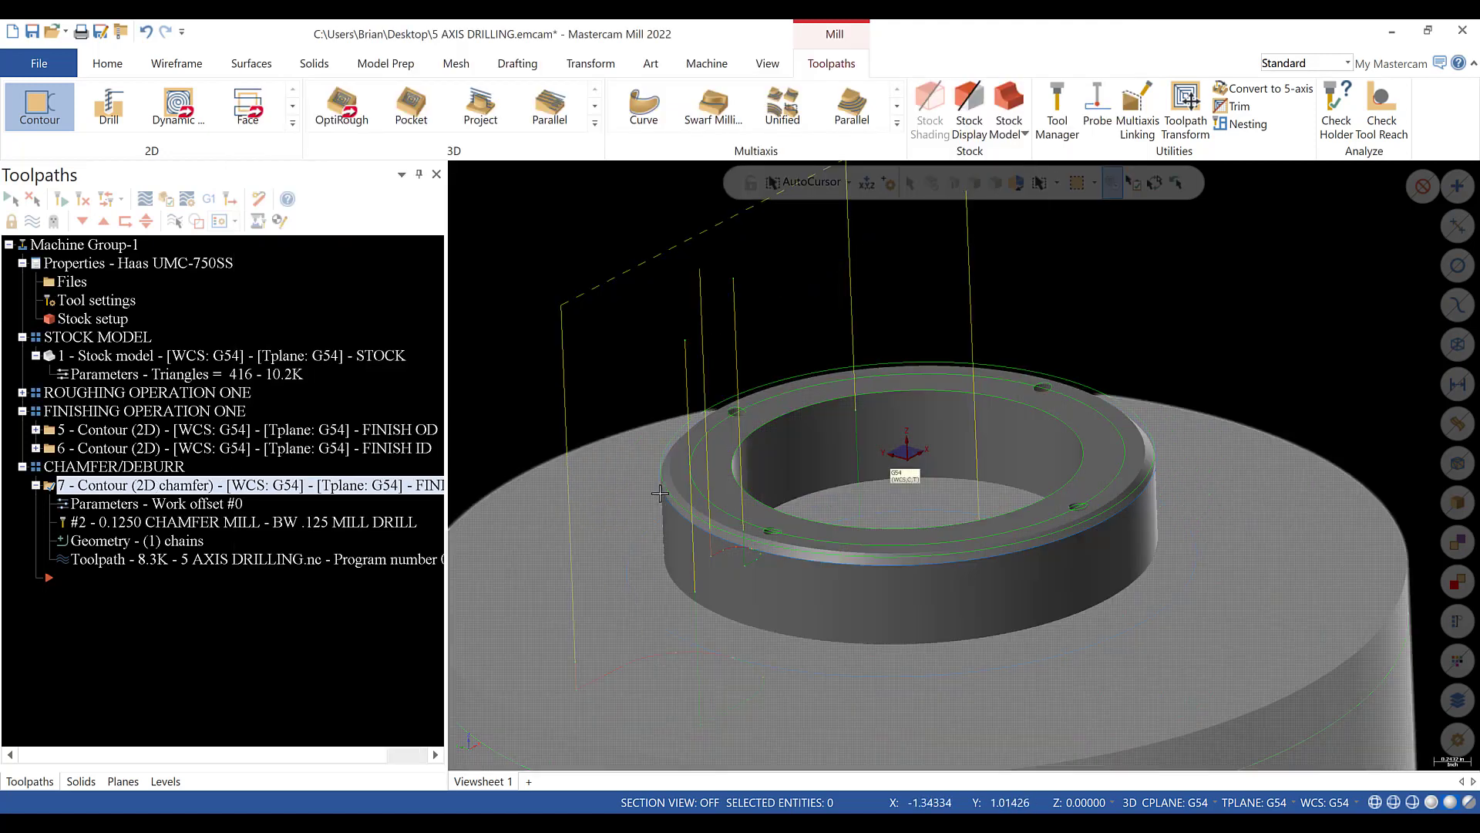
# - Backplot the 2D chamfer operation and examine how the tool meets the chamfer on the boss's outer top edge
pyautogui.scroll(5, 942, 621)
pyautogui.moveTo(943, 621); pyautogui.dragTo(846, 604, button='middle')
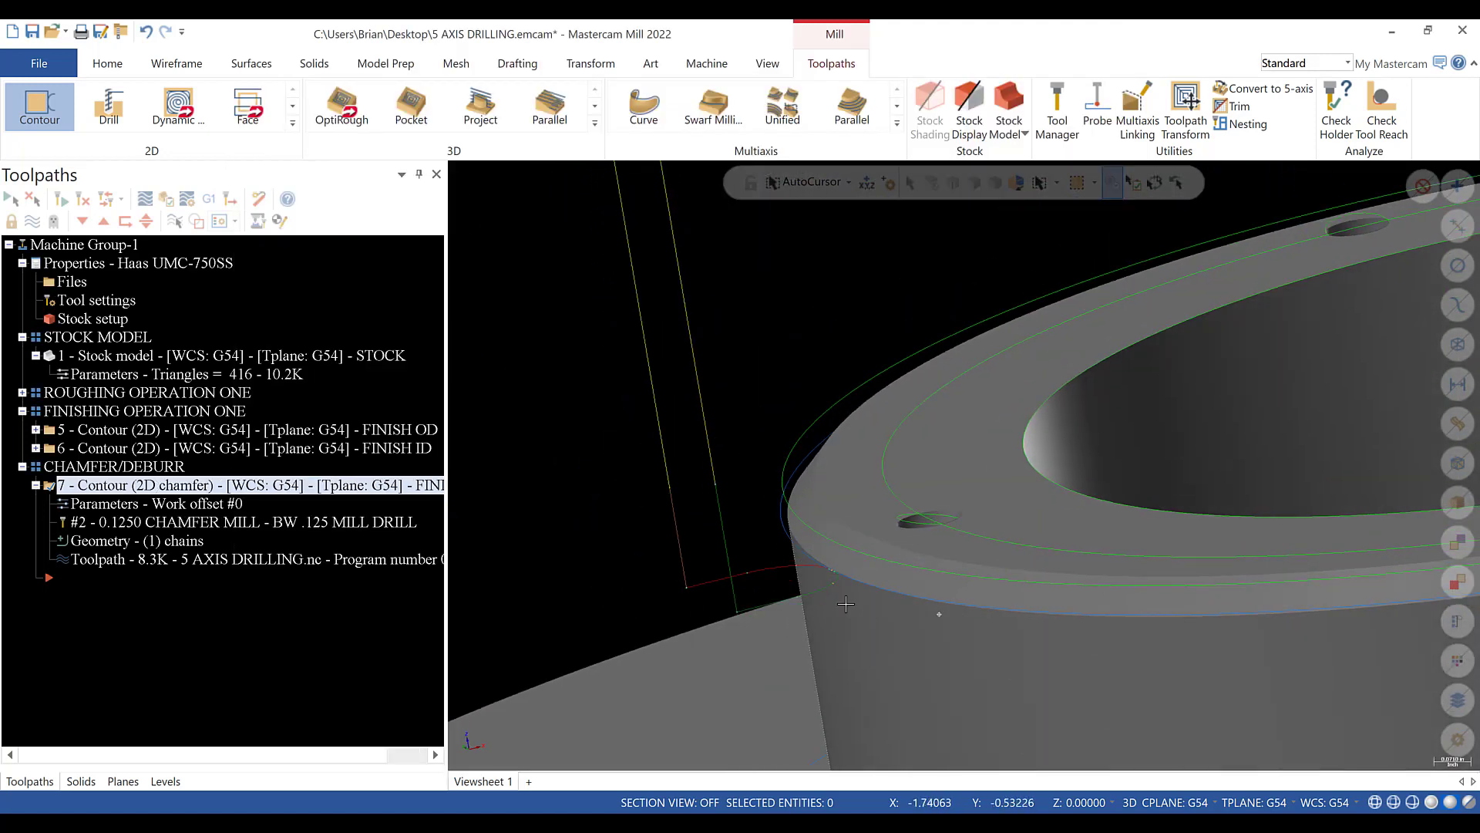
pyautogui.scroll(4, 882, 607)
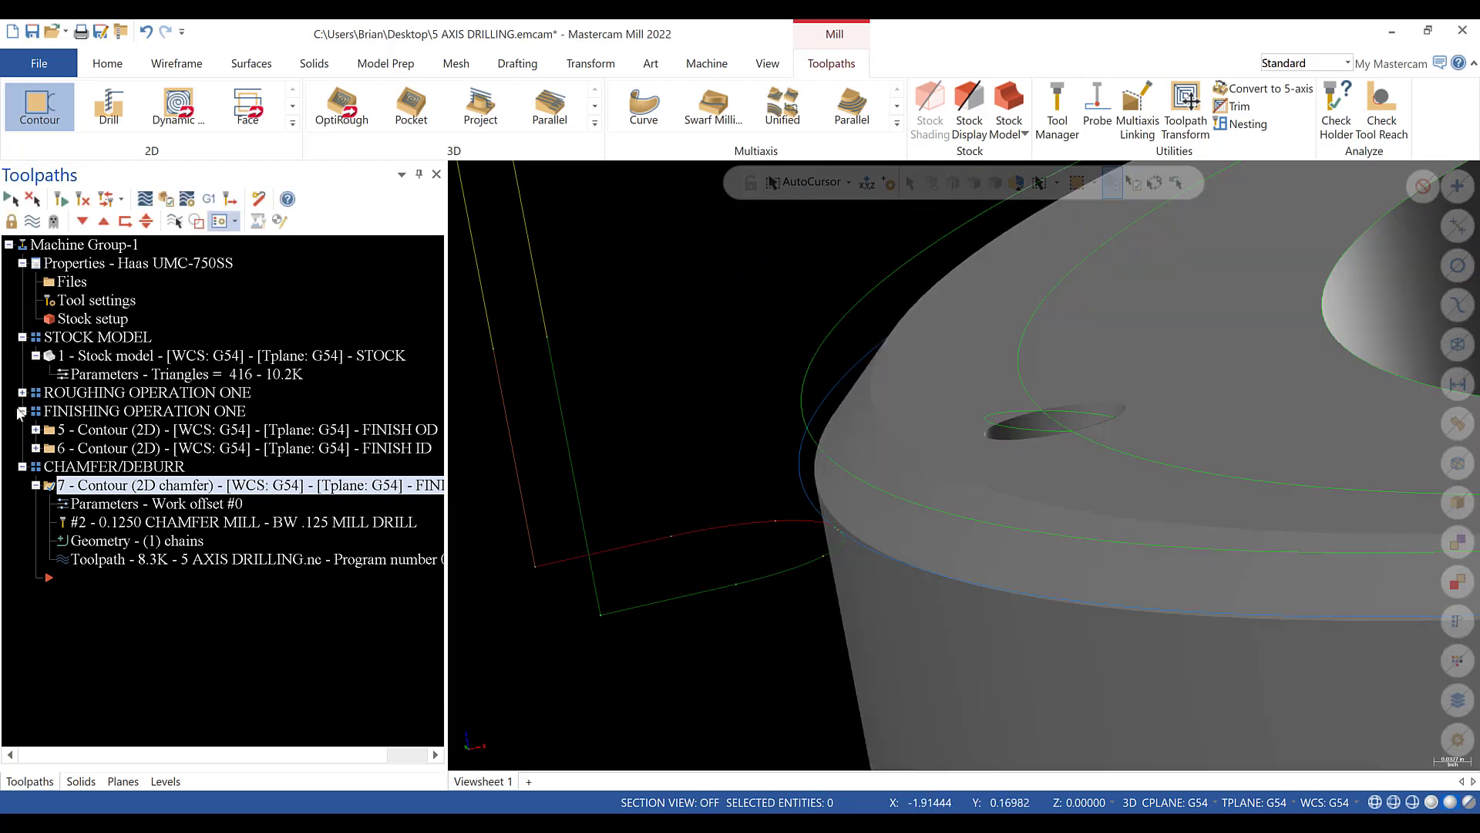
pyautogui.click(144, 199)
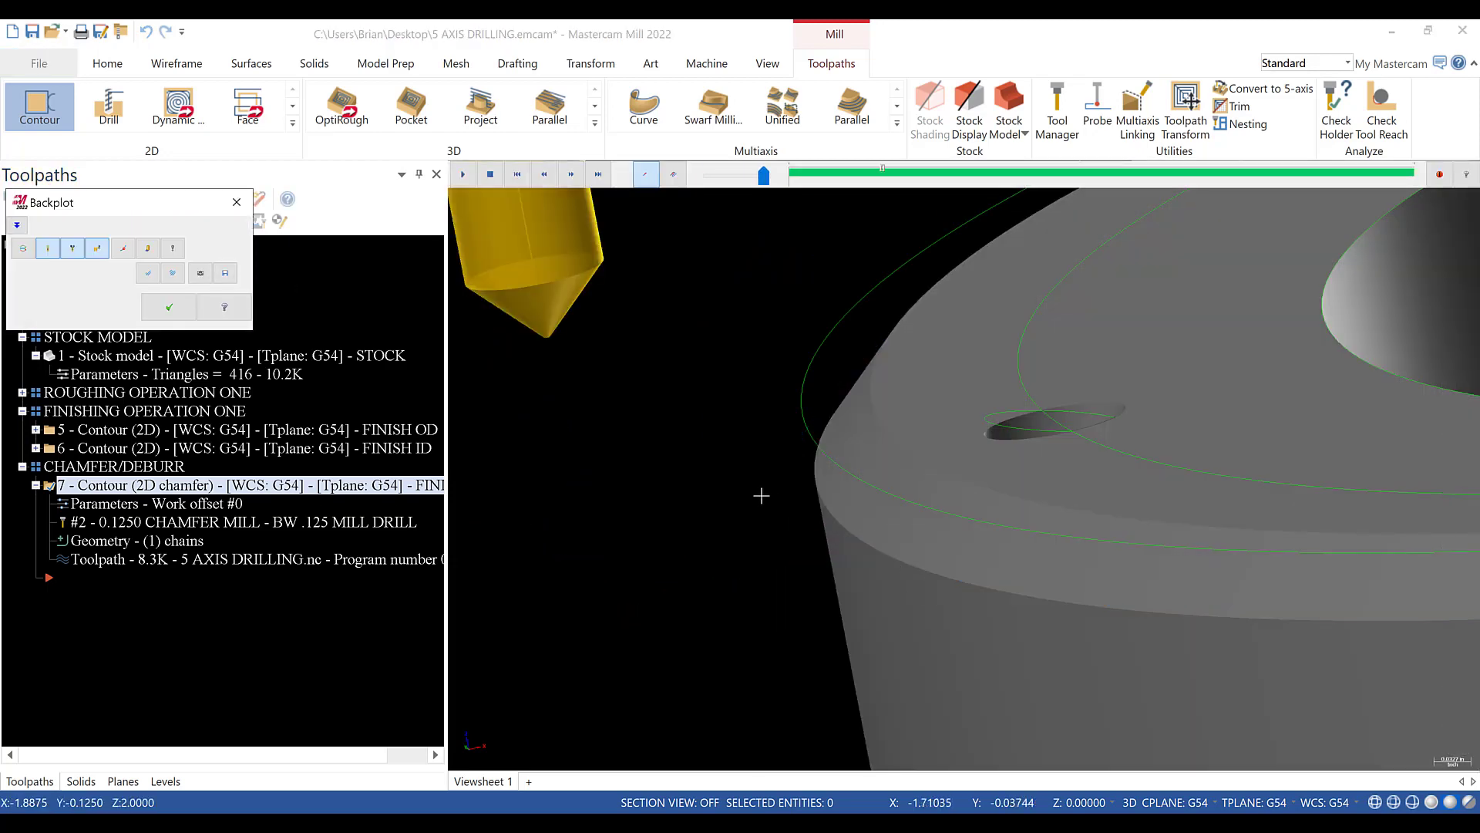
pyautogui.scroll(5, 911, 546)
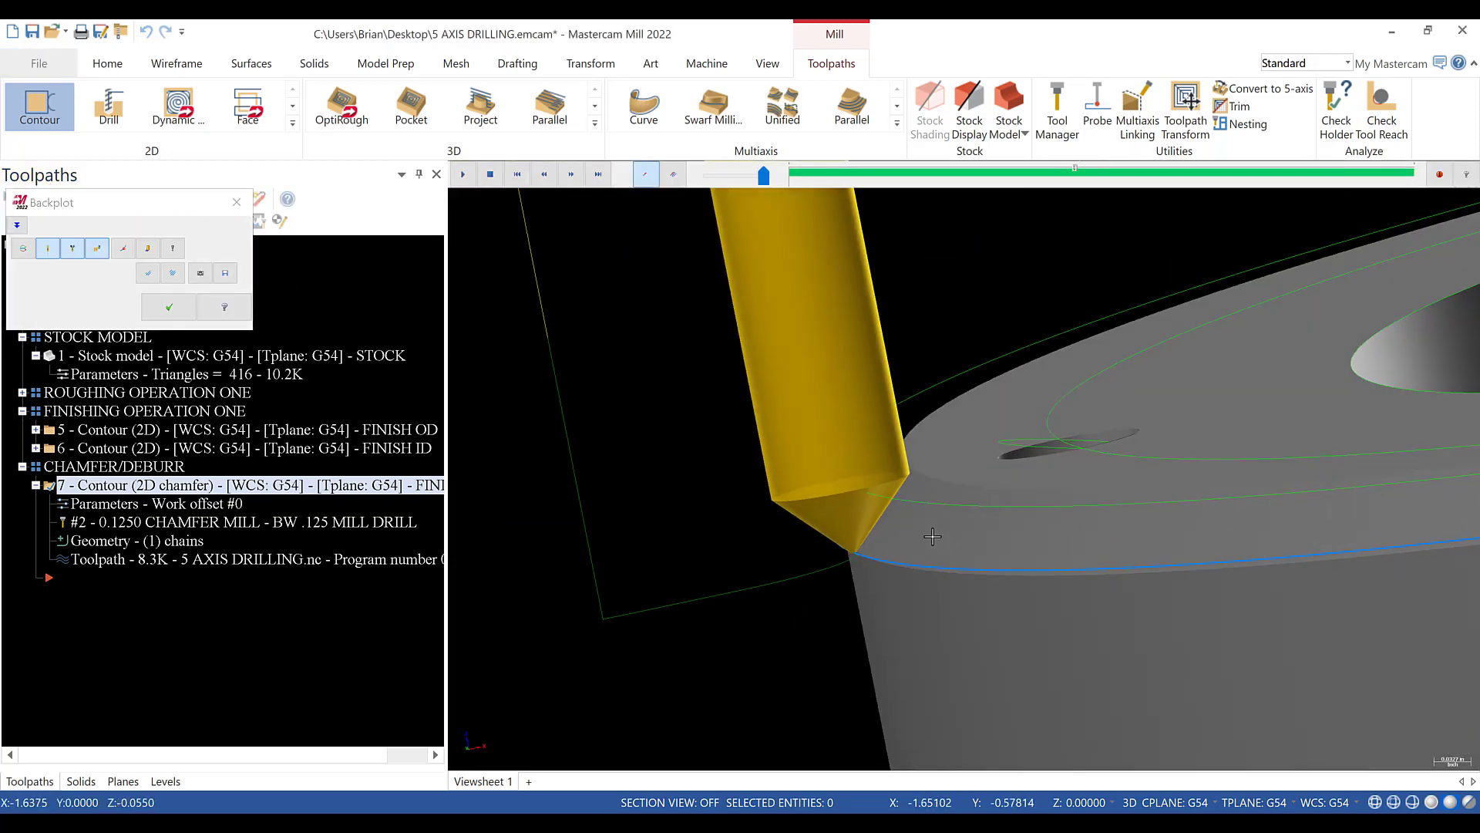
pyautogui.moveTo(947, 549); pyautogui.dragTo(896, 587, button='middle')
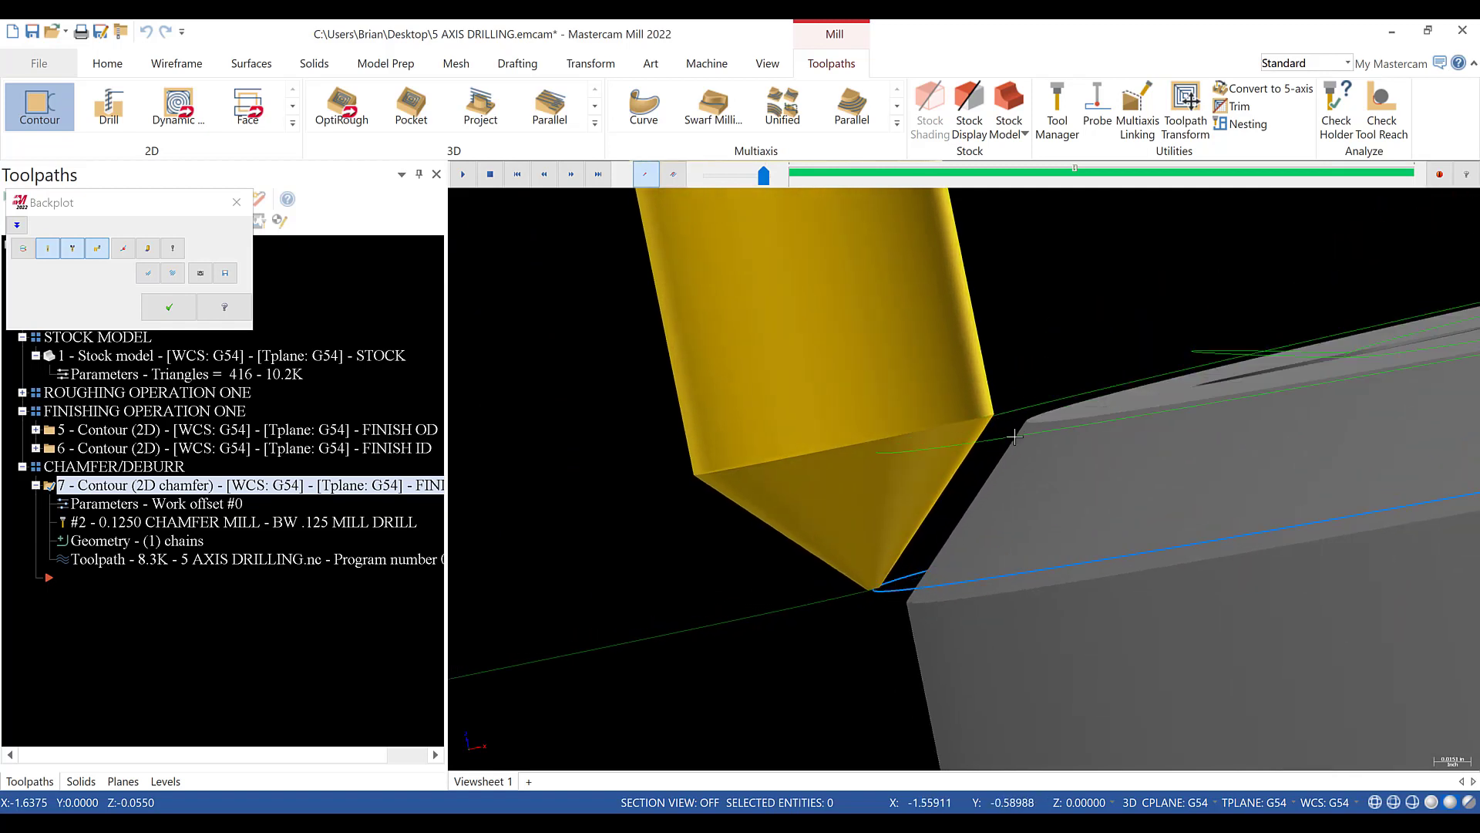
pyautogui.moveTo(952, 448); pyautogui.dragTo(1030, 466, button='middle')
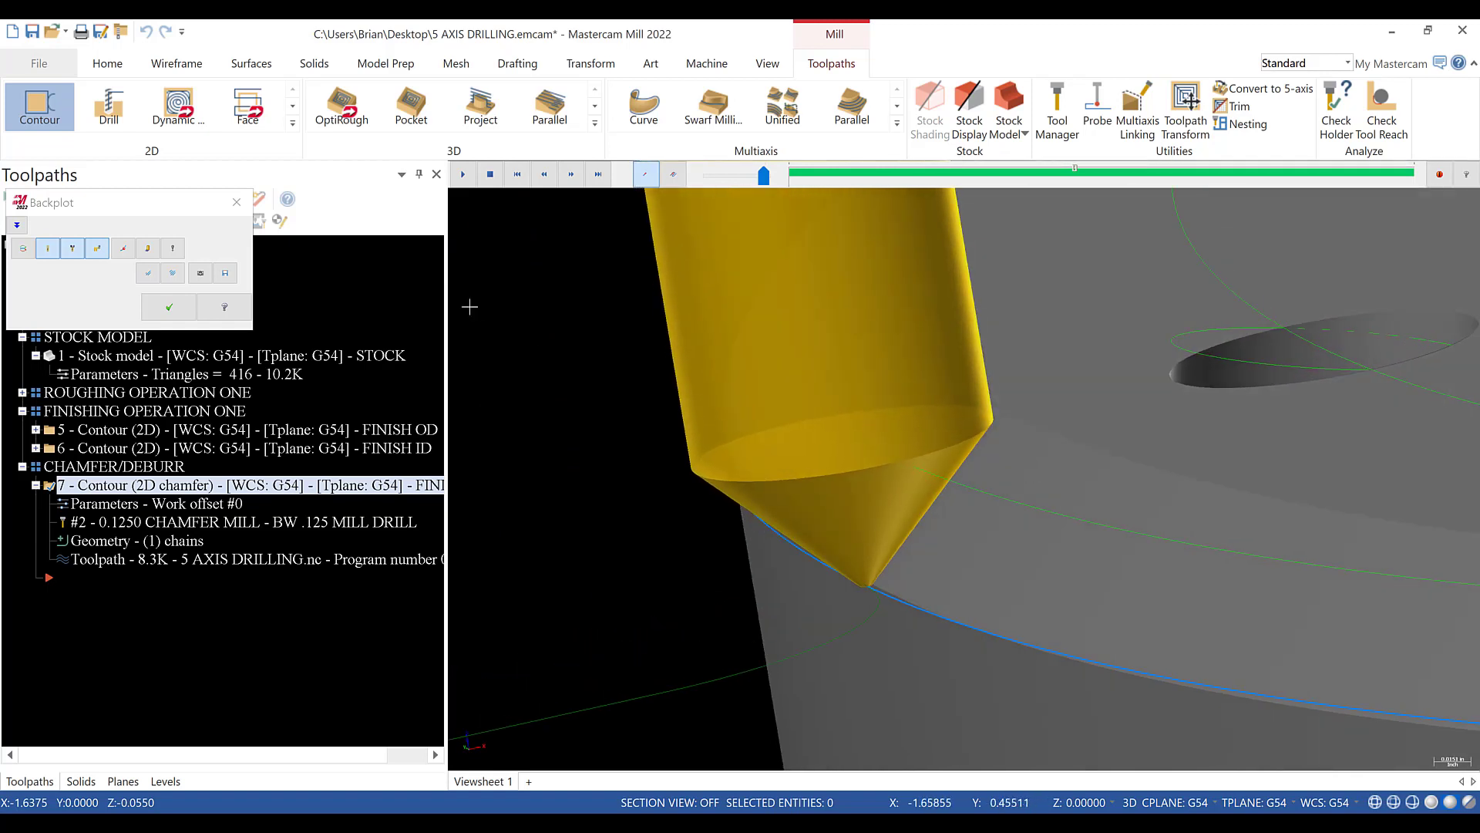
pyautogui.click(237, 202)
pyautogui.scroll(-10, 828, 485)
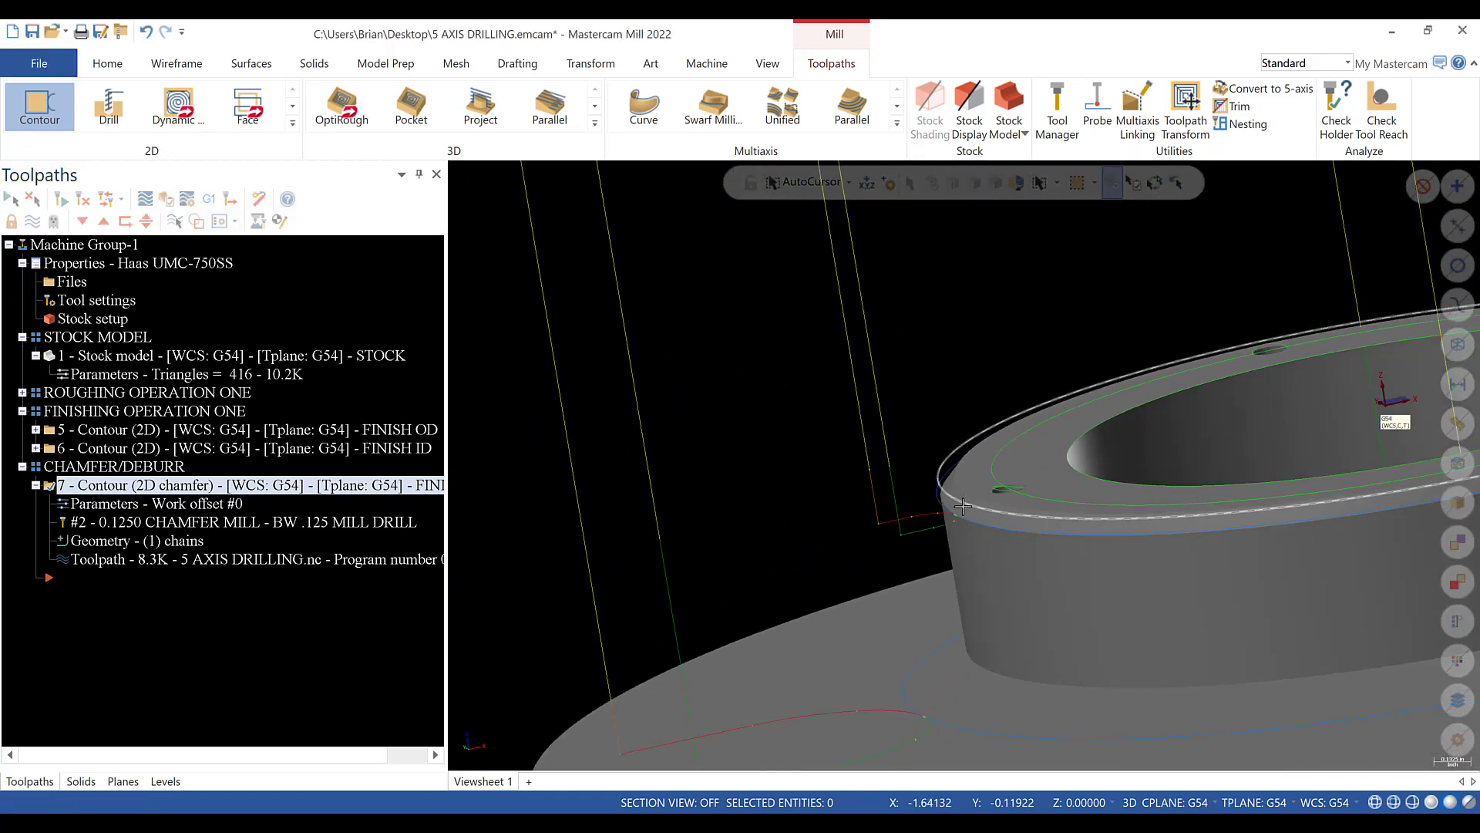
pyautogui.moveTo(962, 511); pyautogui.dragTo(951, 518, button='middle')
pyautogui.scroll(5, 951, 518)
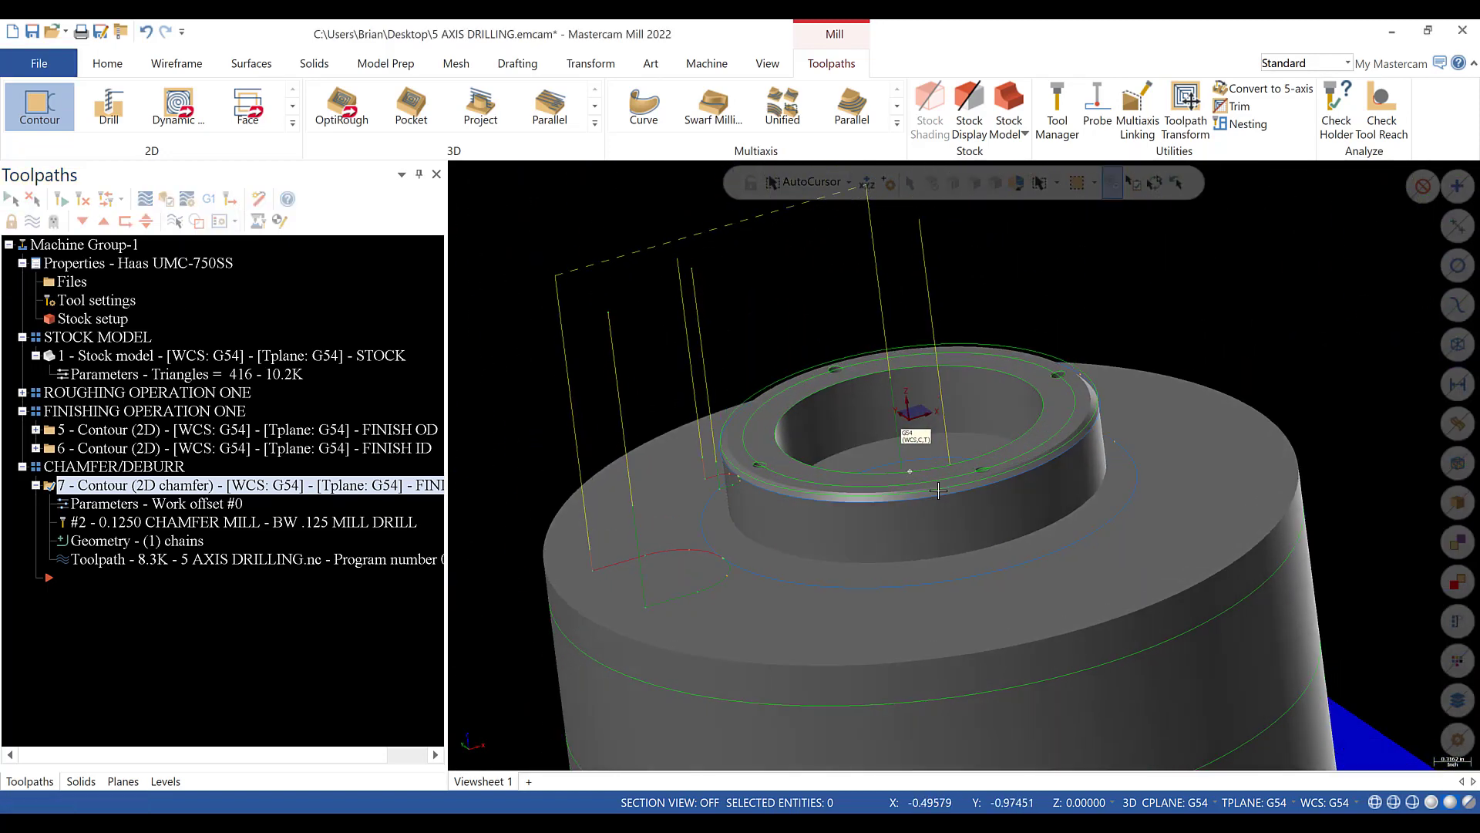
# - Create a Model Chamfer toolpath using the top inner edge of the bore as the chain geometry
pyautogui.click(36, 486)
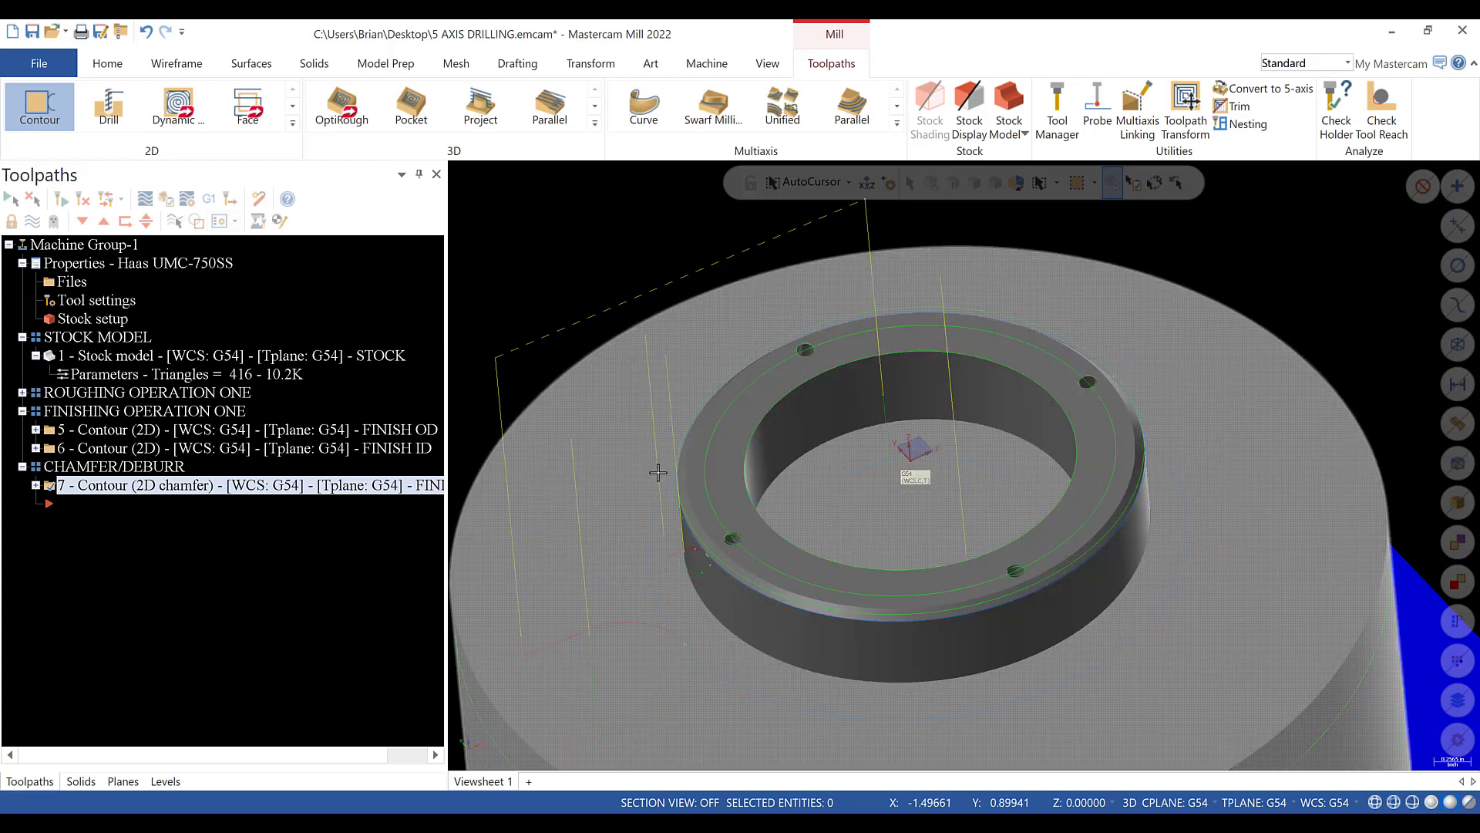
pyautogui.click(292, 127)
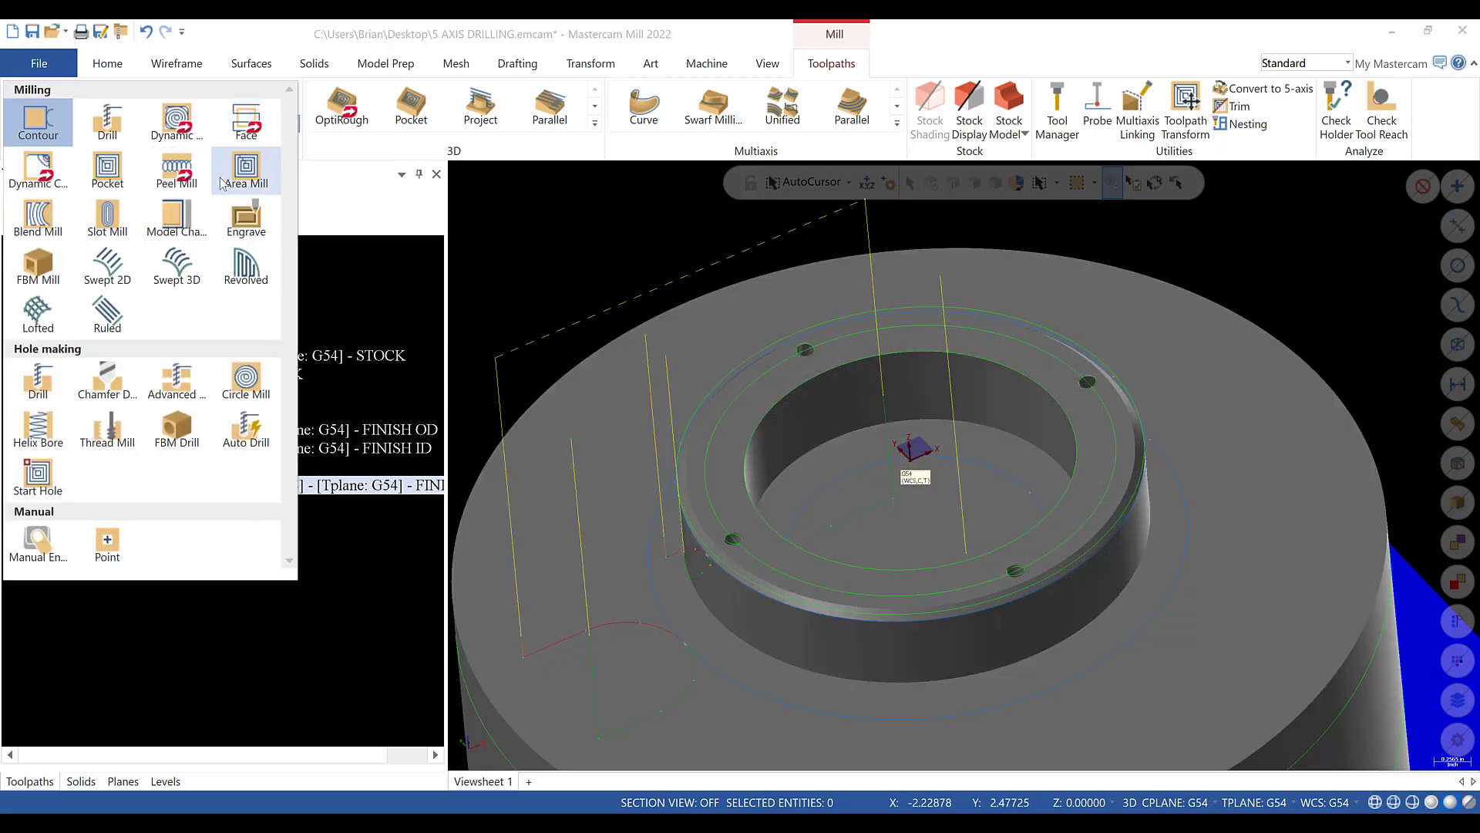
pyautogui.click(245, 172)
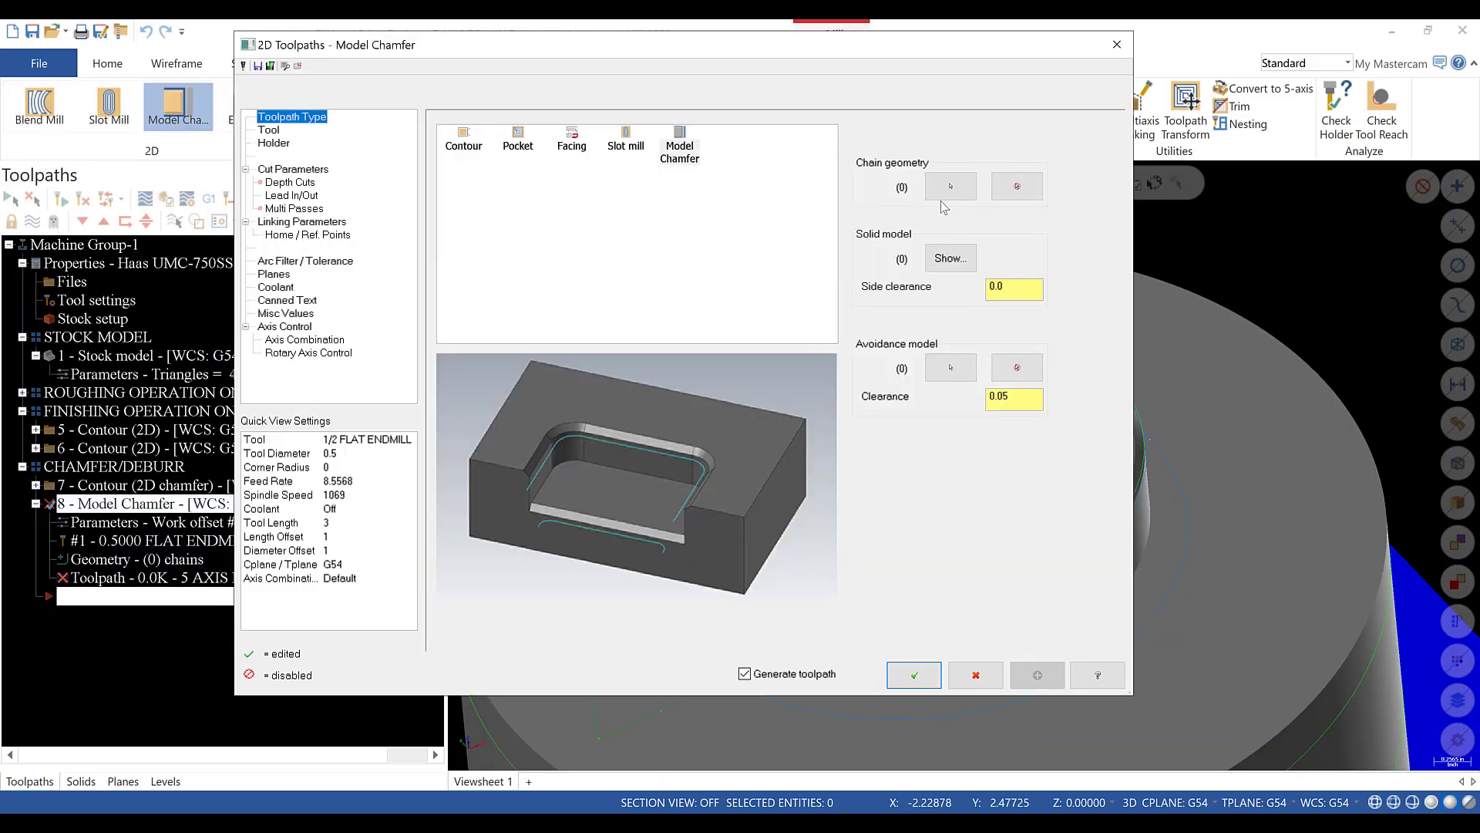
pyautogui.click(952, 189)
pyautogui.click(792, 394)
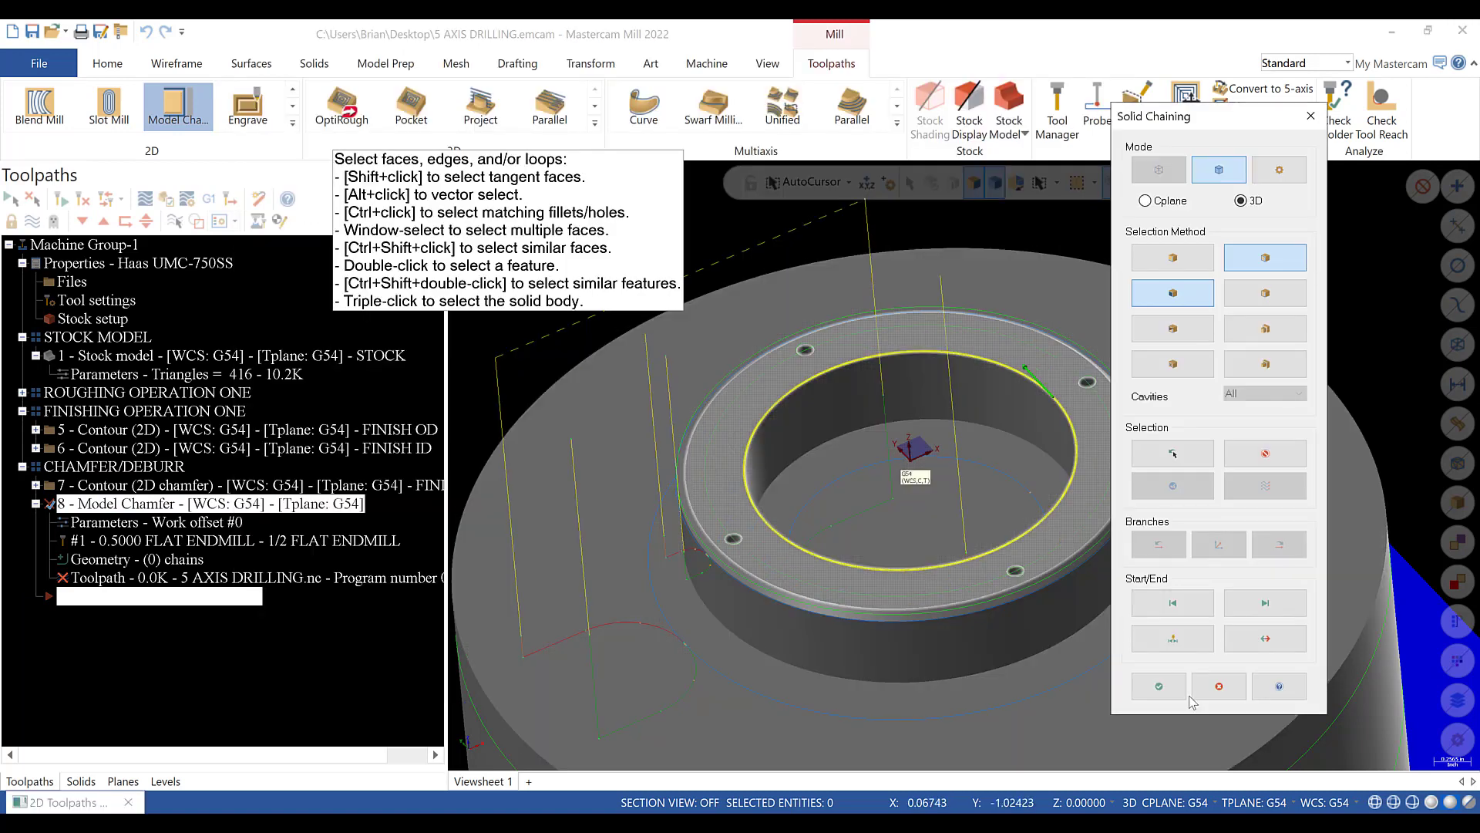
pyautogui.click(1162, 689)
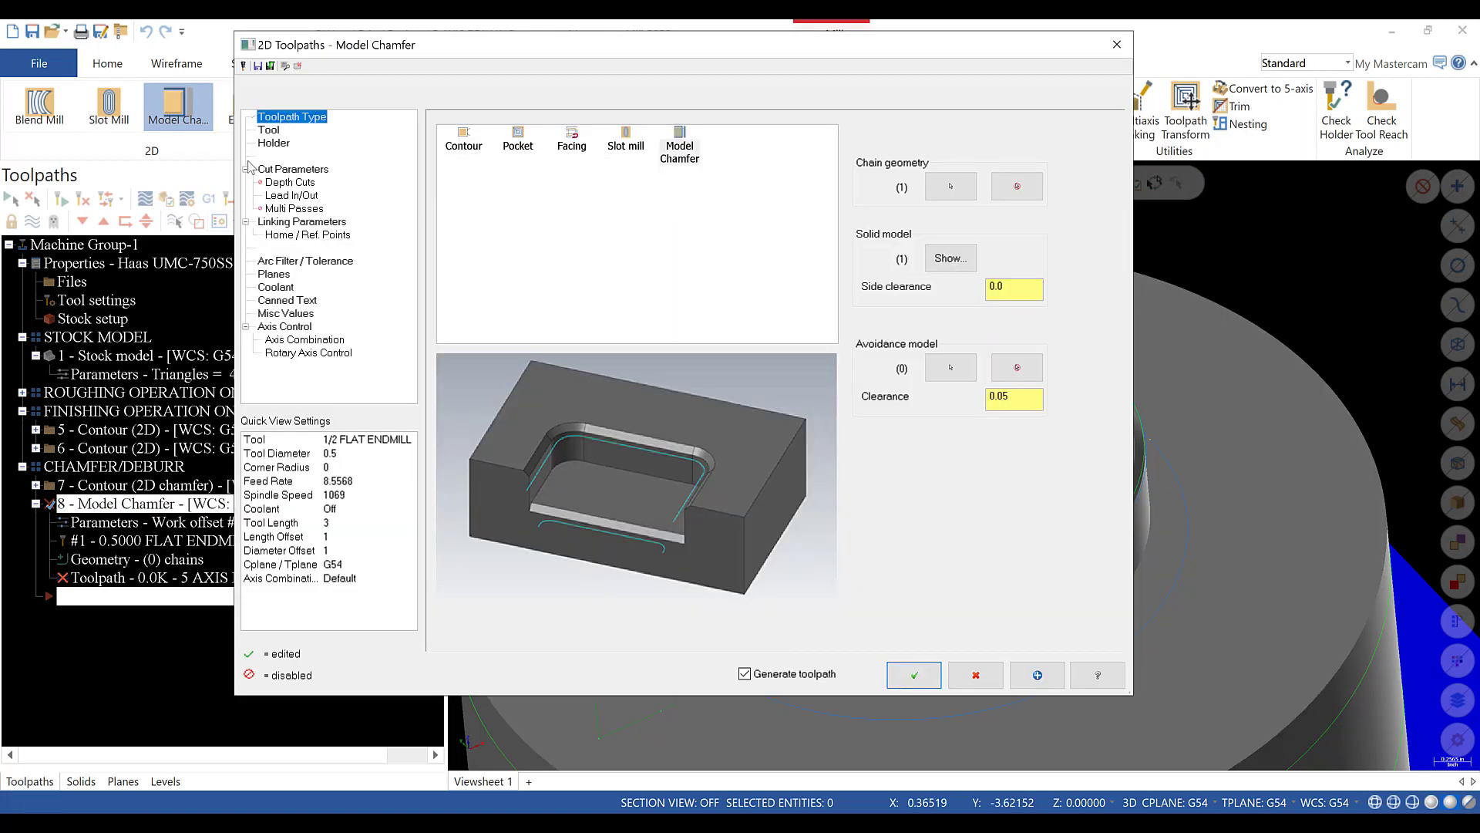
# - Assign the BW .125 MILL DRILL tool to the model chamfer and set its feed per tooth to 0.002
pyautogui.click(268, 129)
pyautogui.click(540, 174)
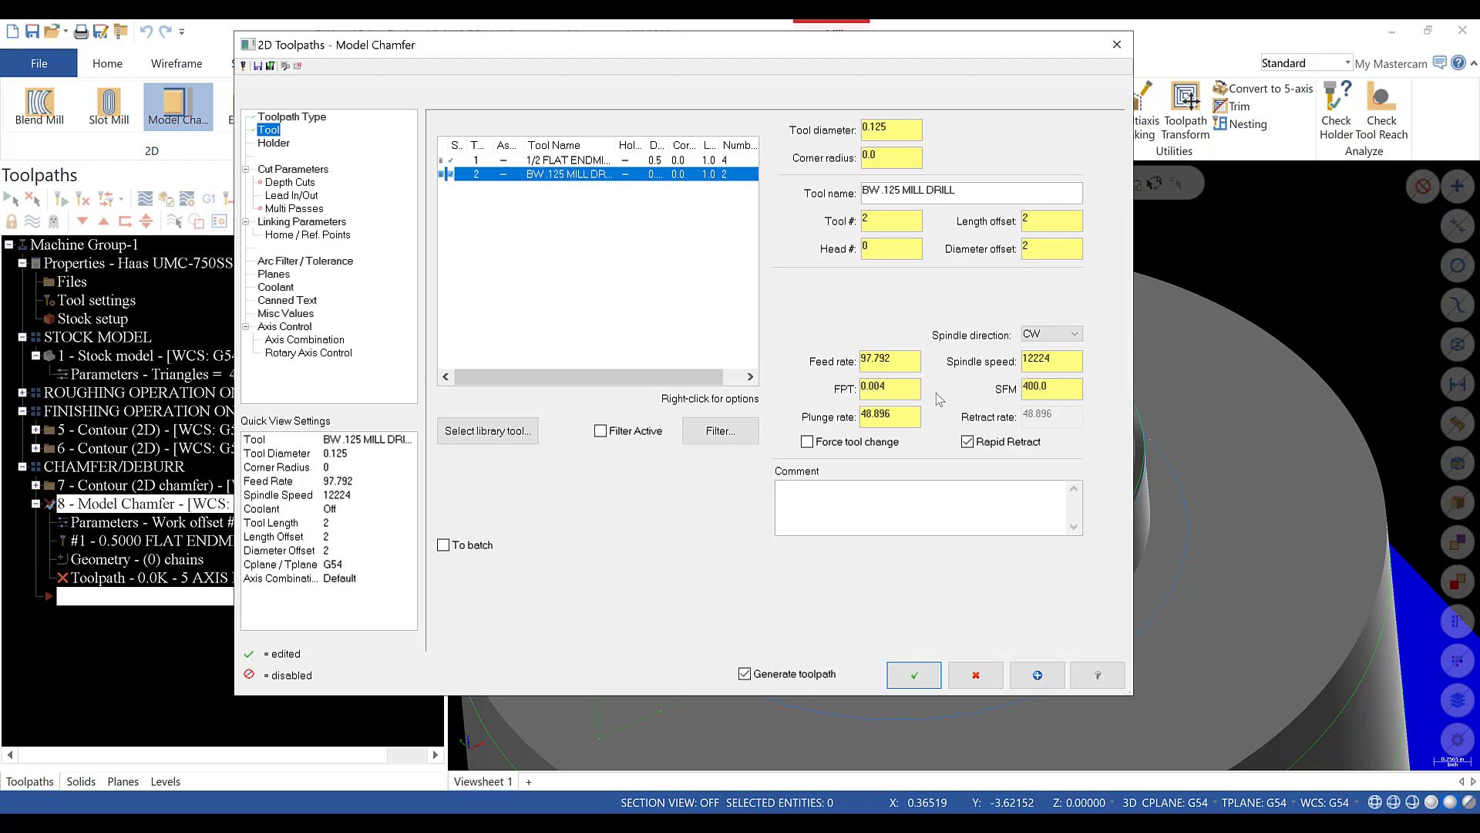
pyautogui.click(902, 391)
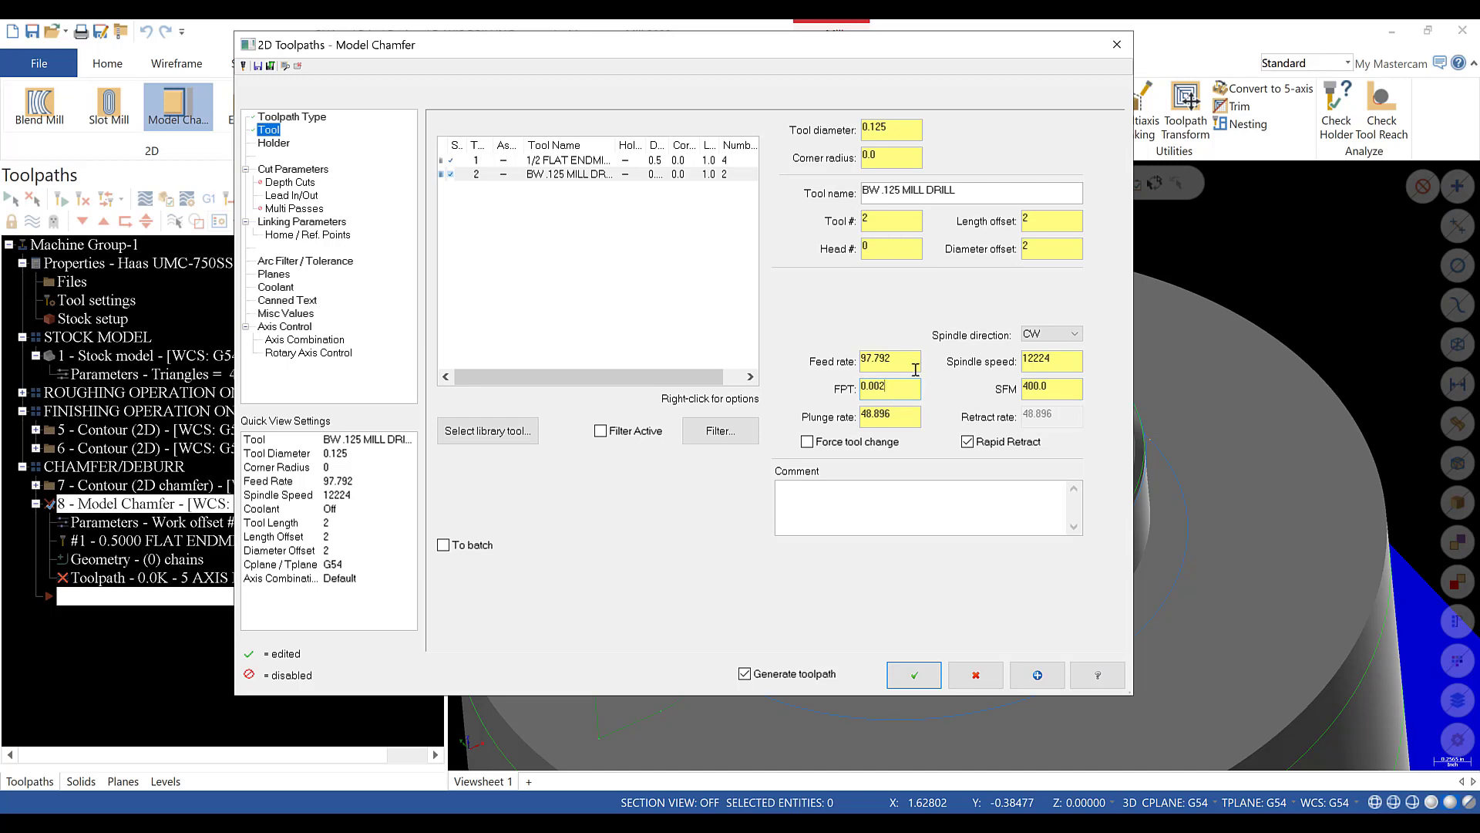
# - Keep the compensation type as Computer and set the model chamfer's width to 0.015
pyautogui.click(291, 169)
pyautogui.click(672, 147)
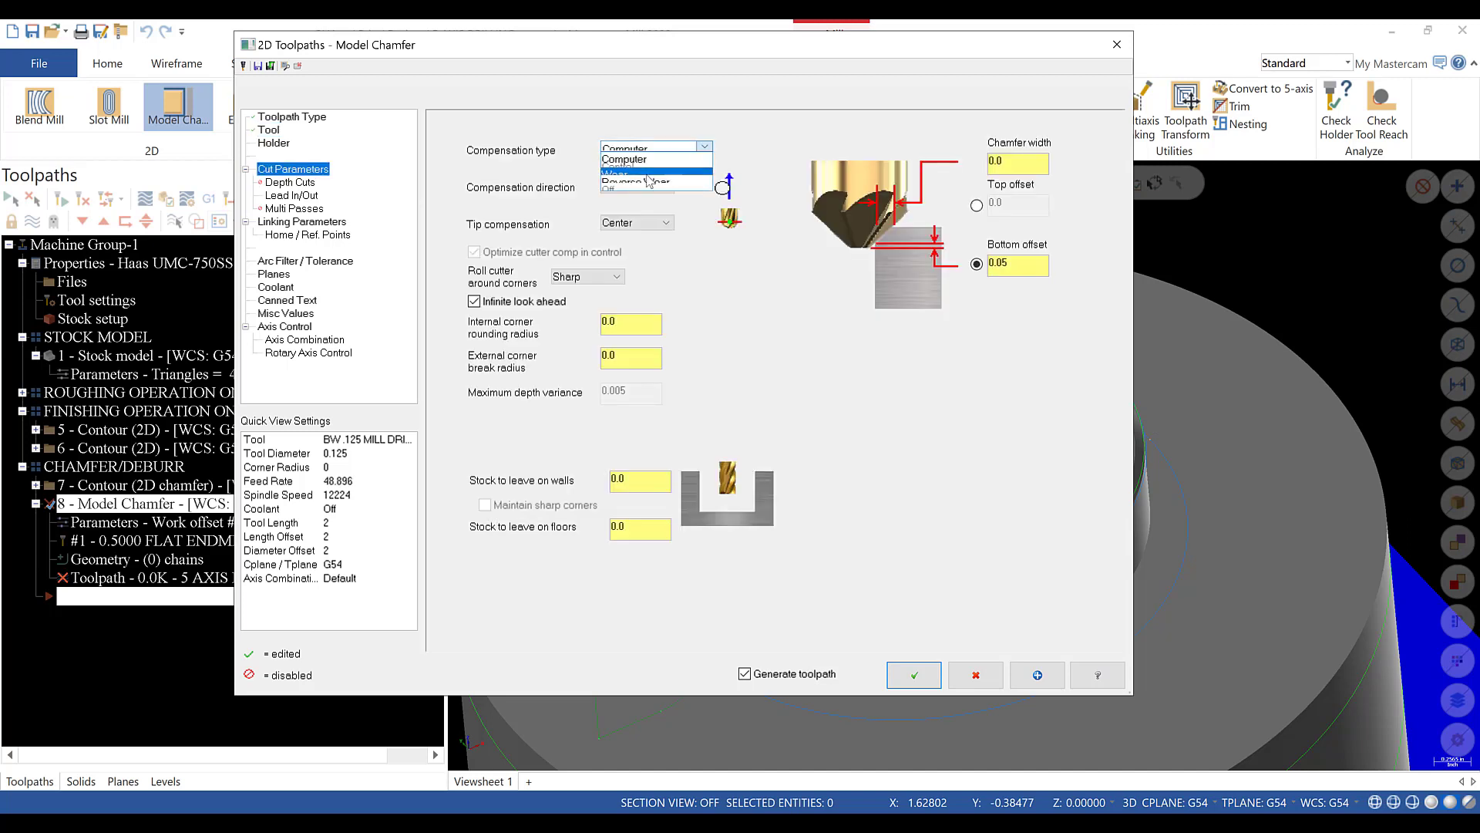
pyautogui.click(670, 157)
pyautogui.click(1007, 160)
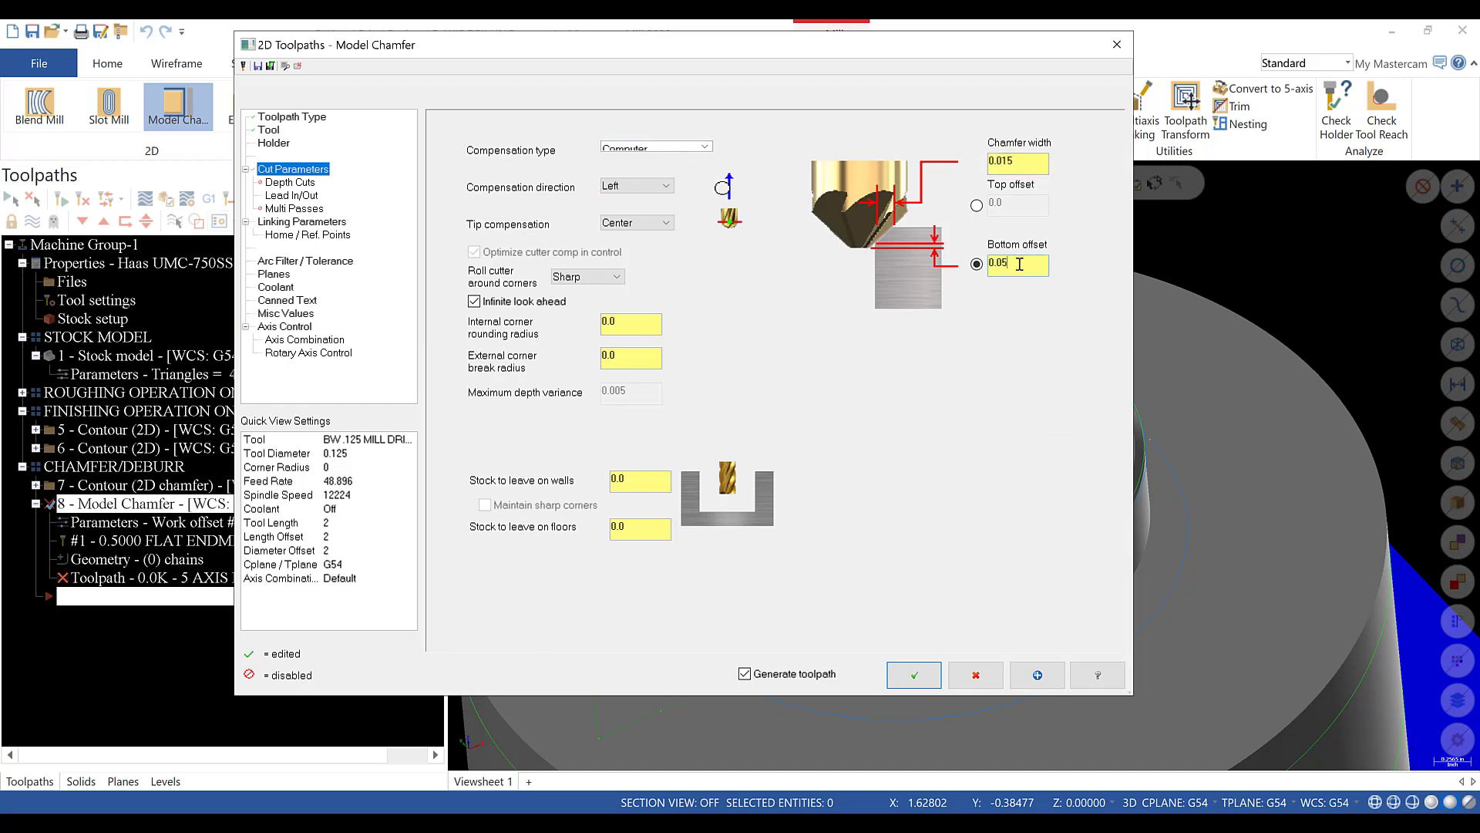
# - Set the clearance to 2.0 in the linking parameters and generate the model chamfer toolpath
pyautogui.click(293, 195)
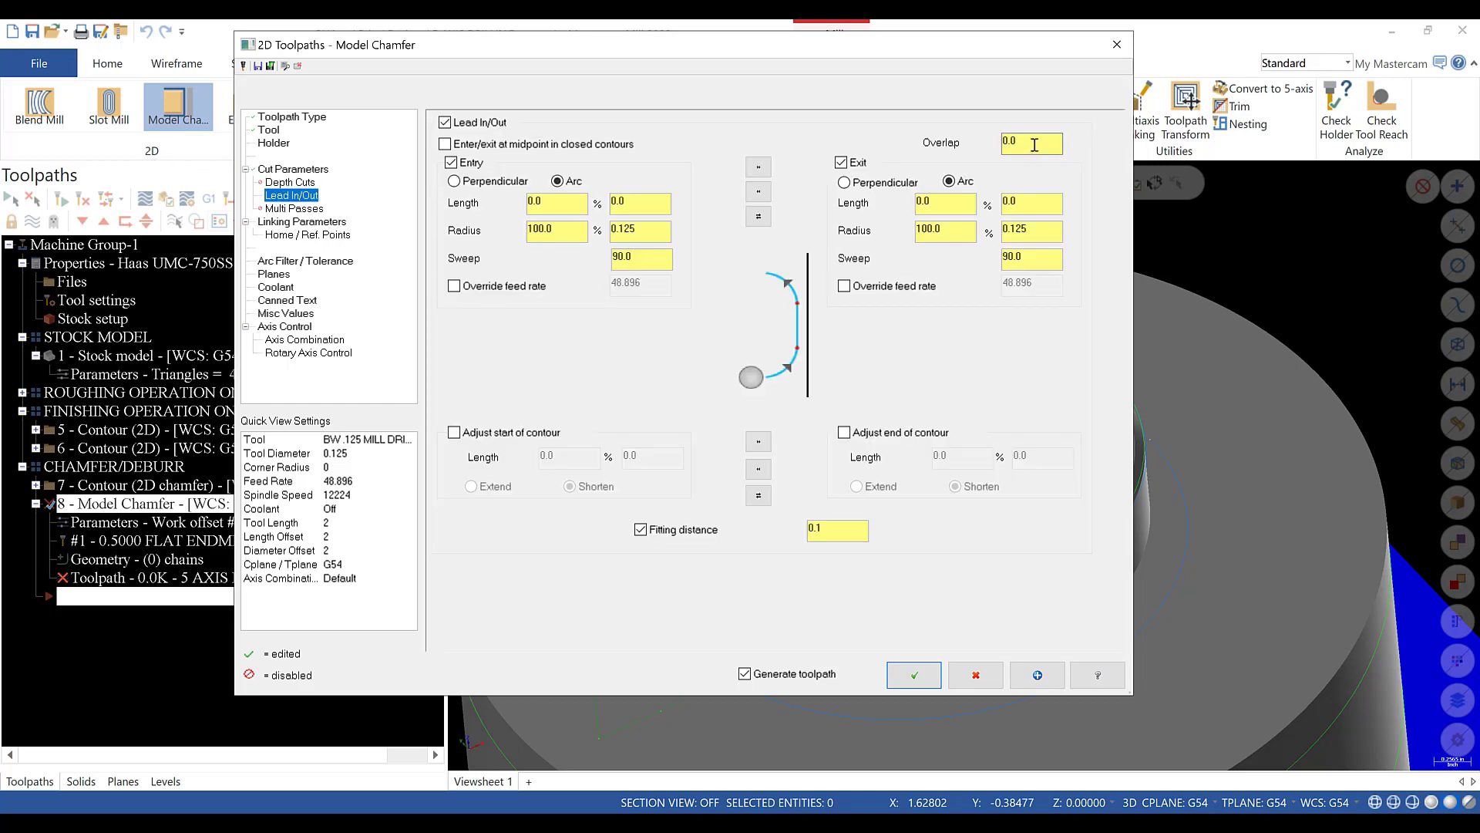
pyautogui.click(307, 223)
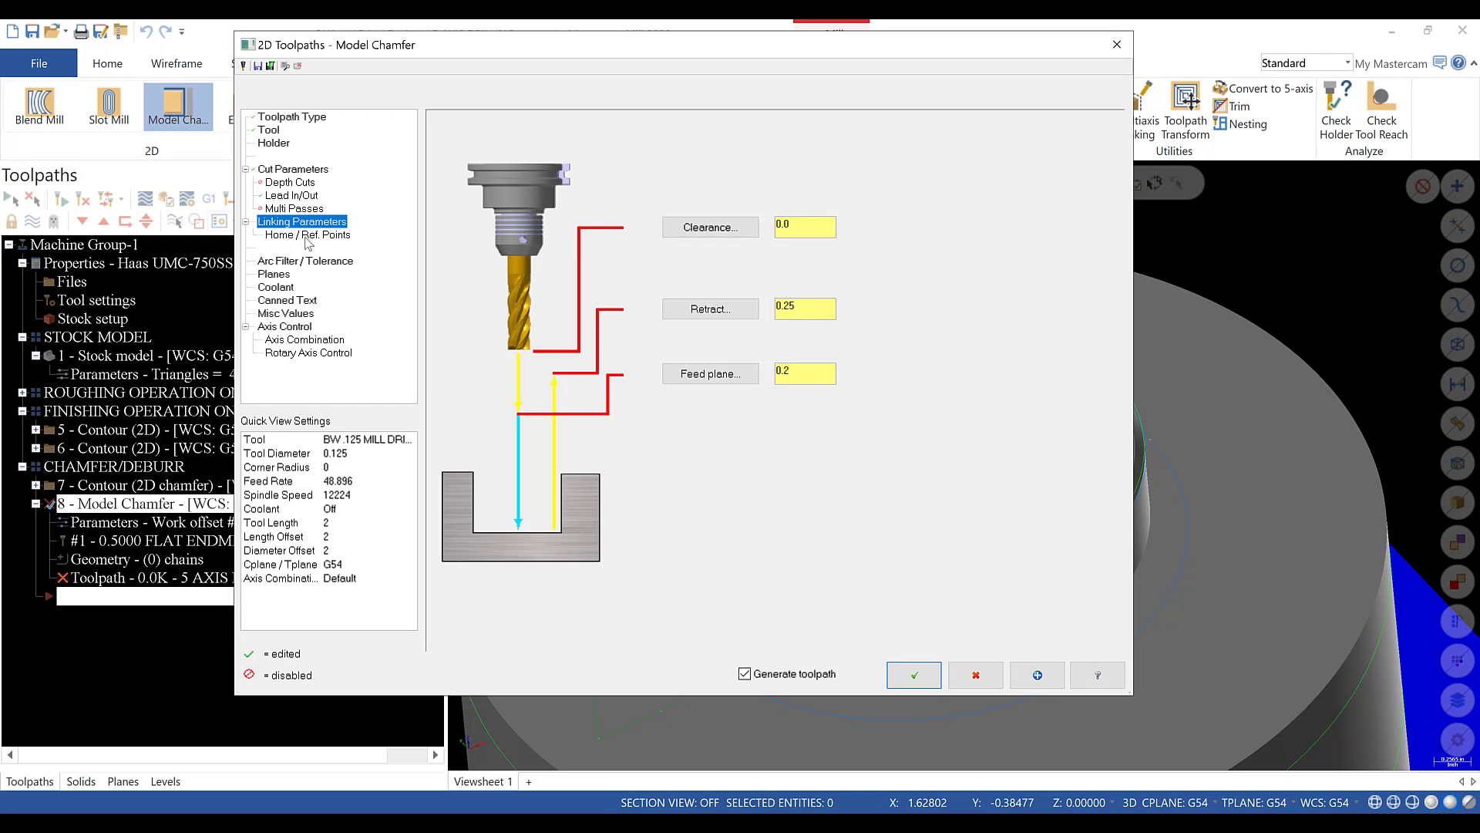
pyautogui.moveTo(794, 226); pyautogui.dragTo(686, 224)
pyautogui.write('2.0')
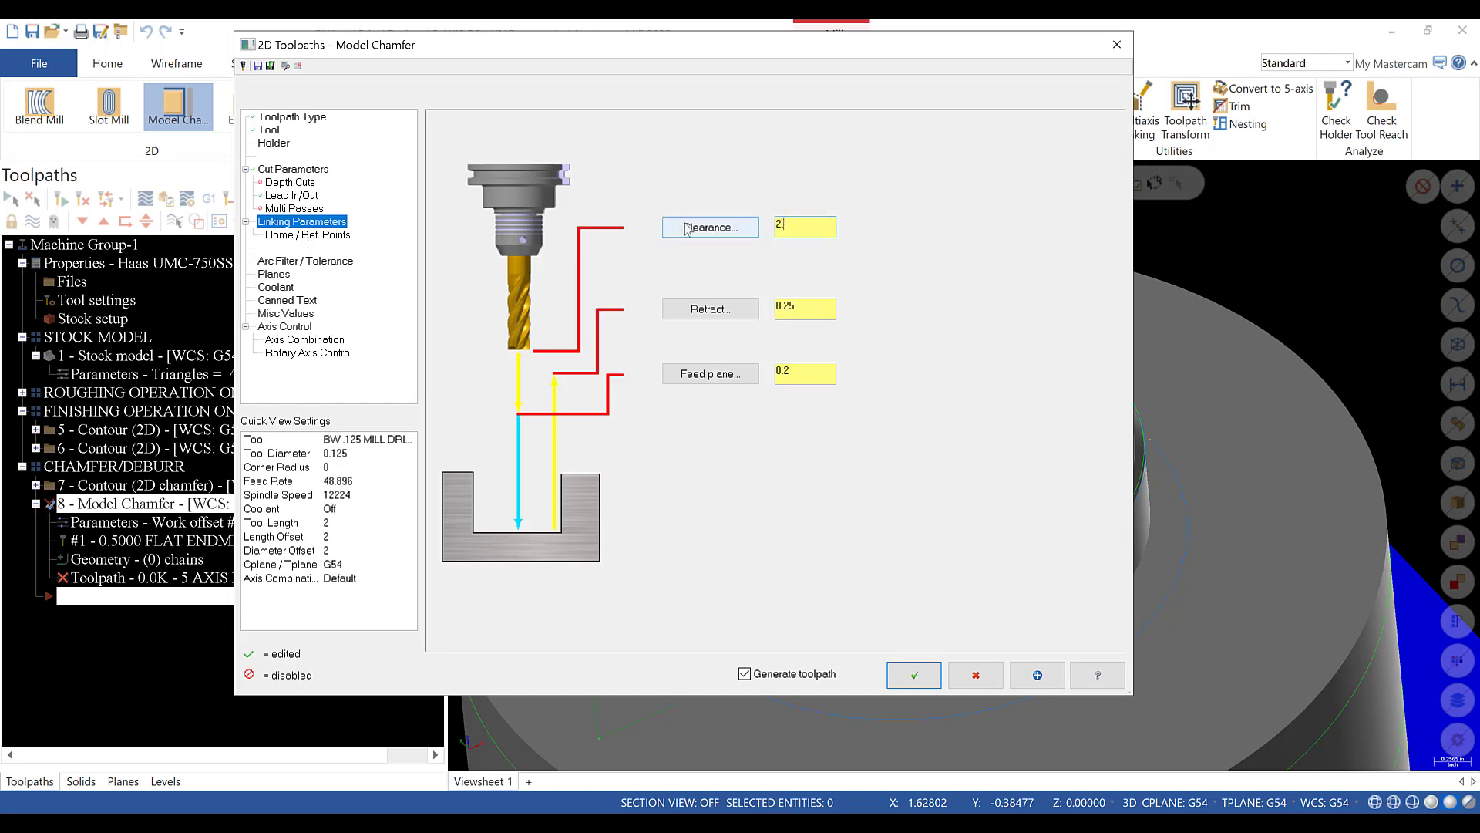
pyautogui.click(339, 266)
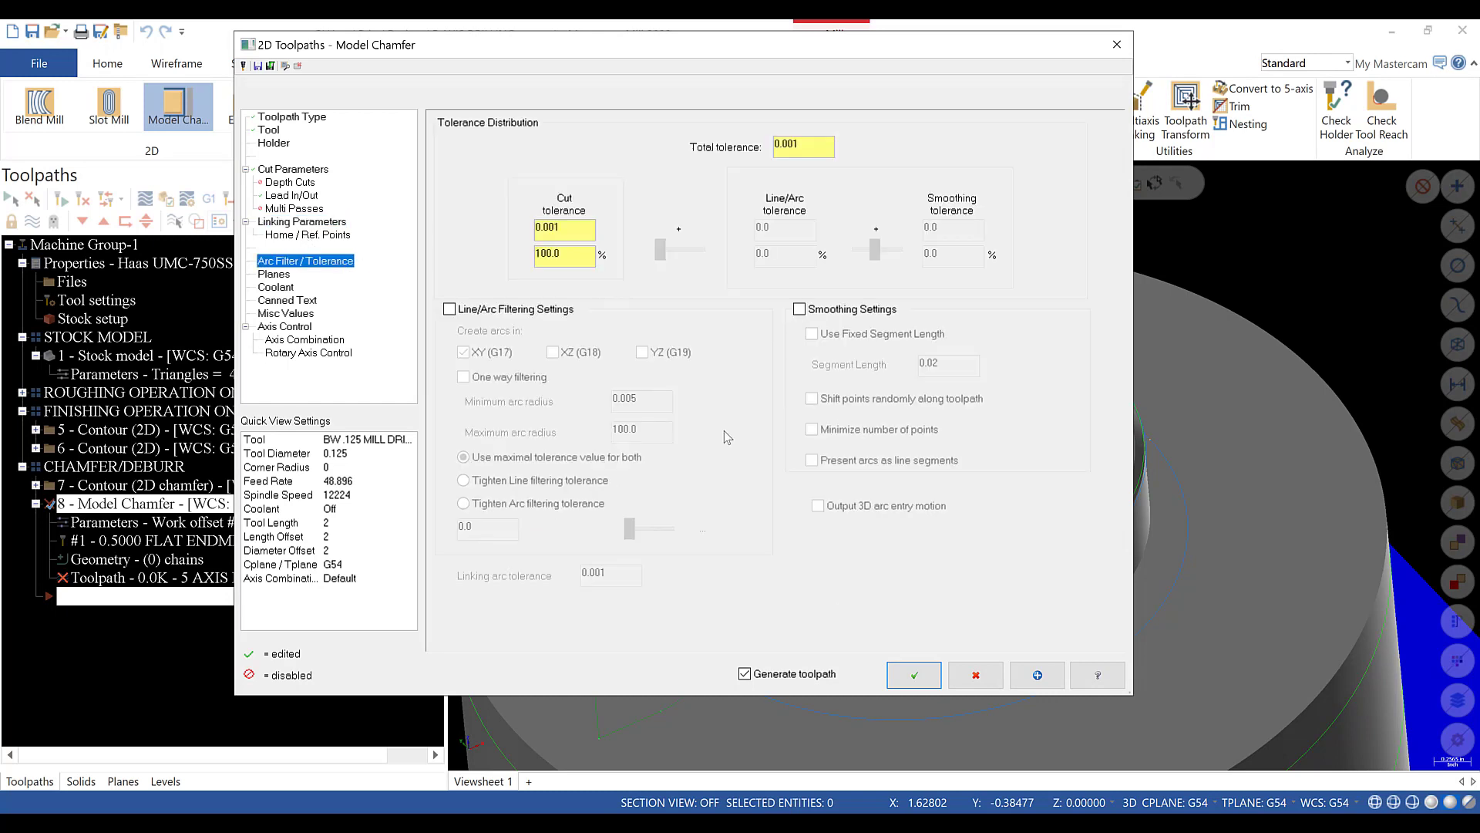
pyautogui.click(915, 674)
# - Examine the generated bore chamfer toolpath on the part and save the file
pyautogui.moveTo(756, 575); pyautogui.dragTo(1259, 259, button='middle')
pyautogui.scroll(-2, 1224, 264)
pyautogui.scroll(3, 1311, 212)
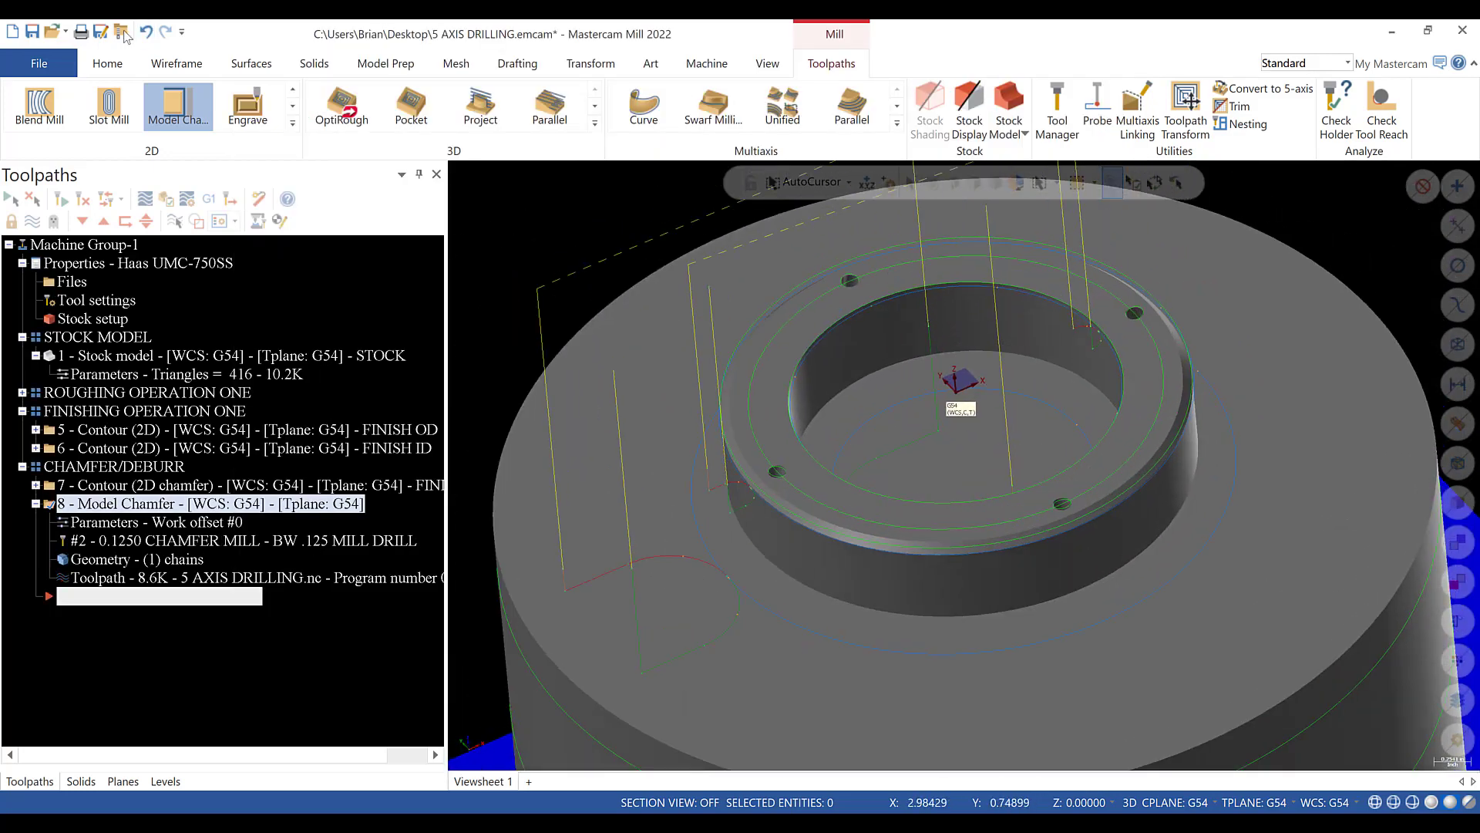
pyautogui.click(32, 34)
pyautogui.scroll(-2, 731, 494)
pyautogui.scroll(2, 732, 494)
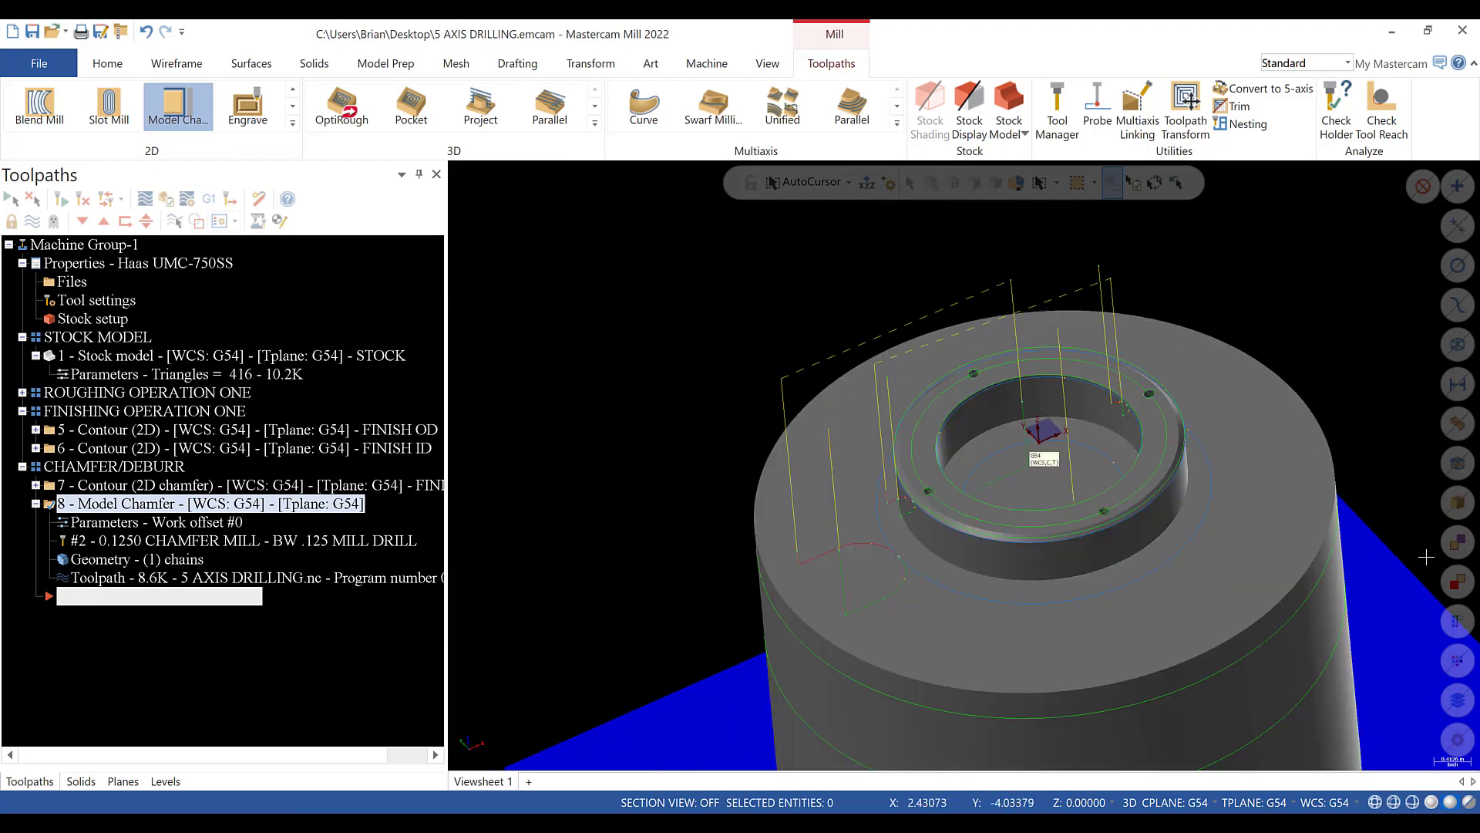
# - Accept the simulator options with the STOCK stock model and the FIXTURE level, and open Verify for all operations
pyautogui.click(177, 222)
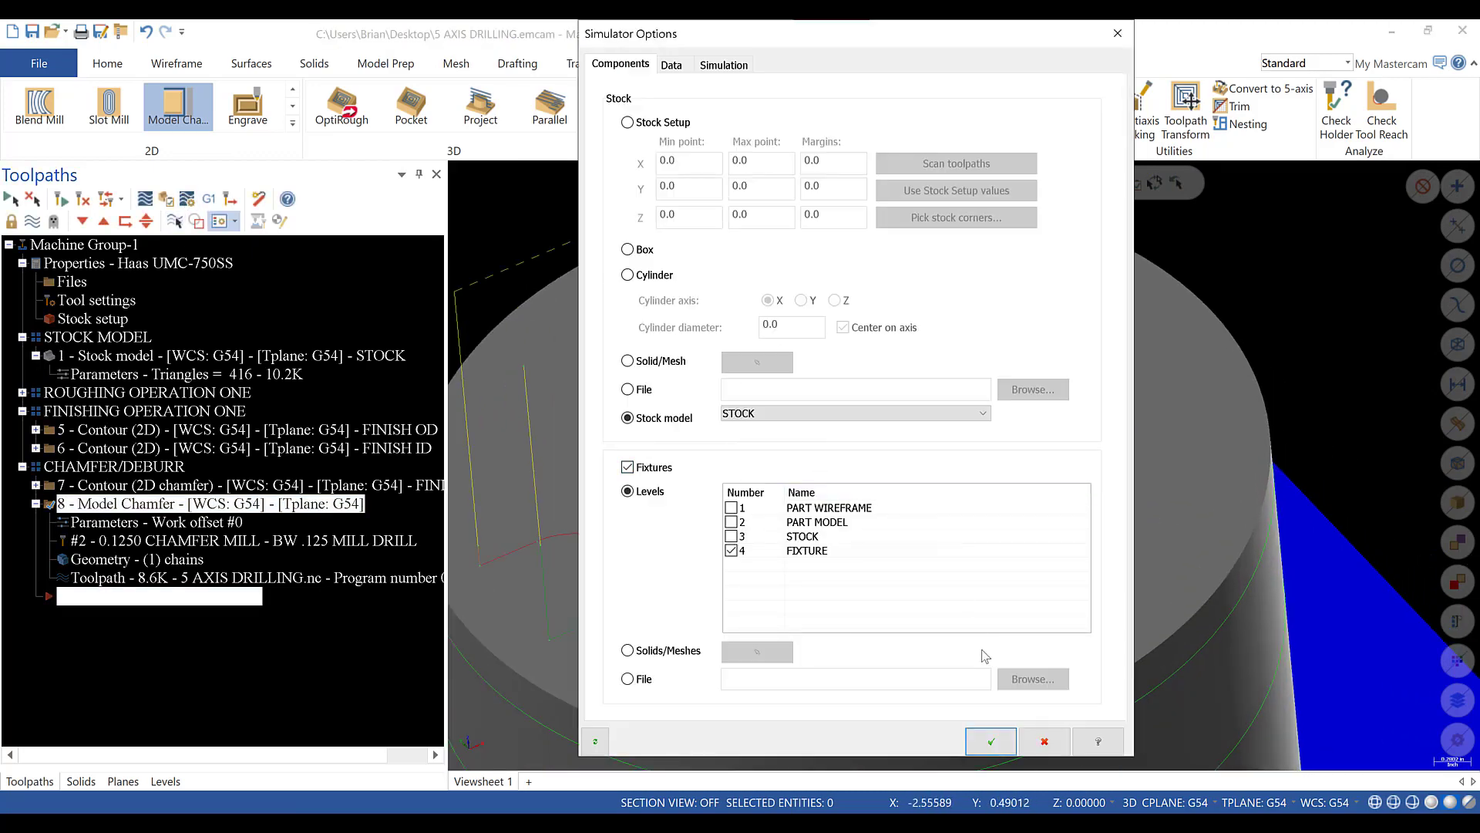
pyautogui.click(990, 741)
pyautogui.click(12, 201)
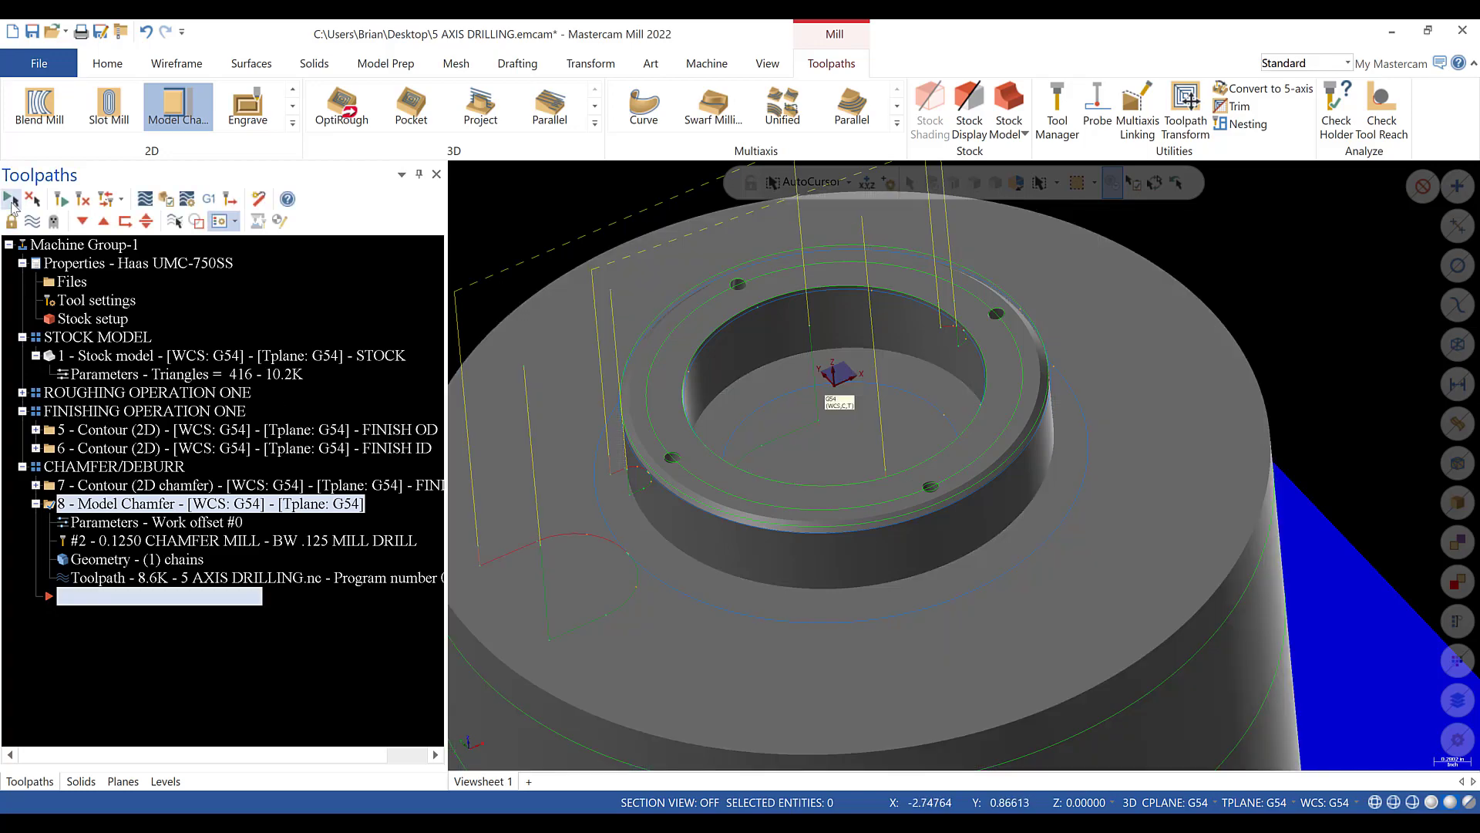
pyautogui.click(168, 201)
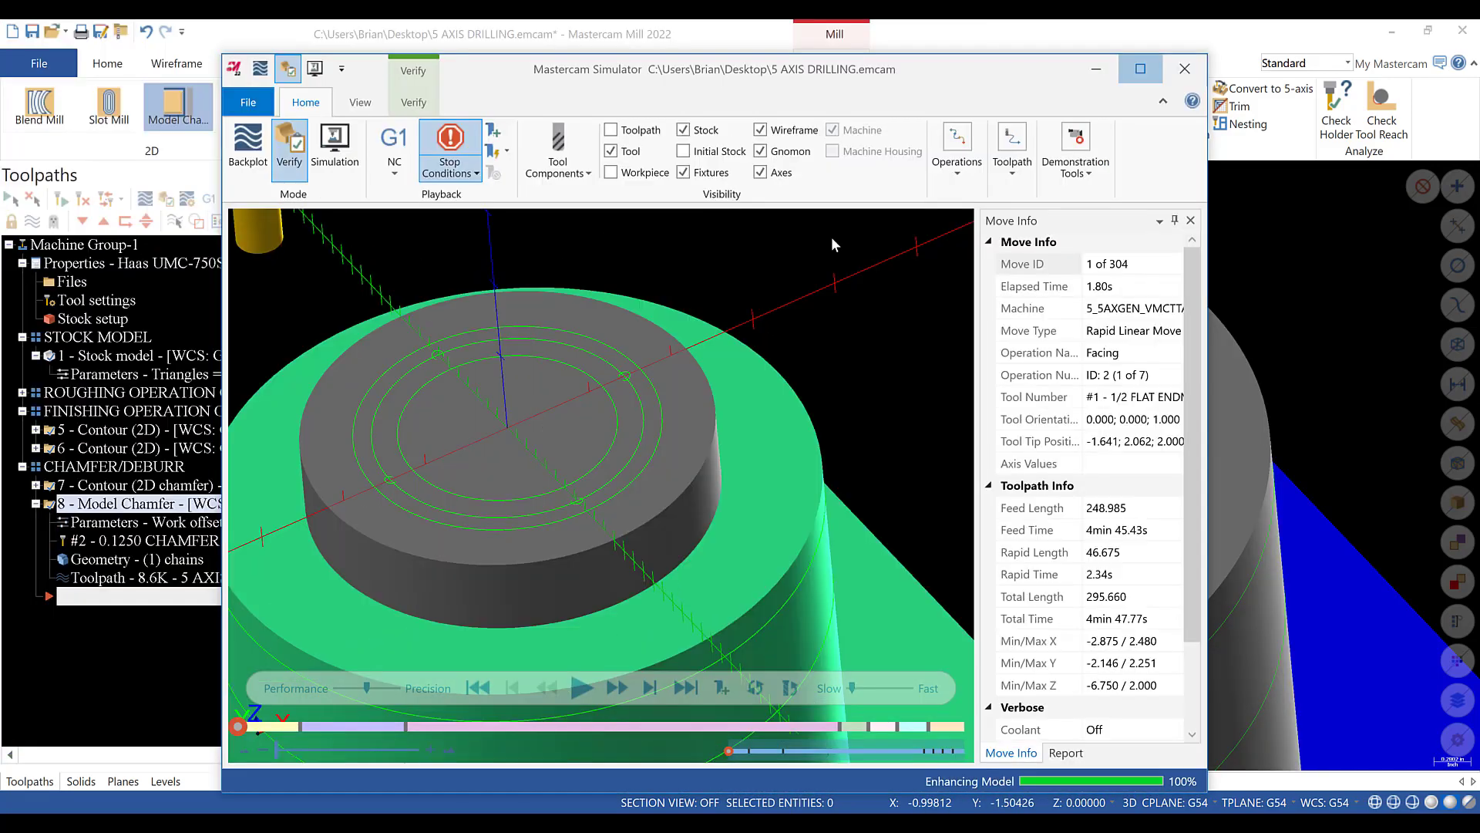
pyautogui.click(1142, 68)
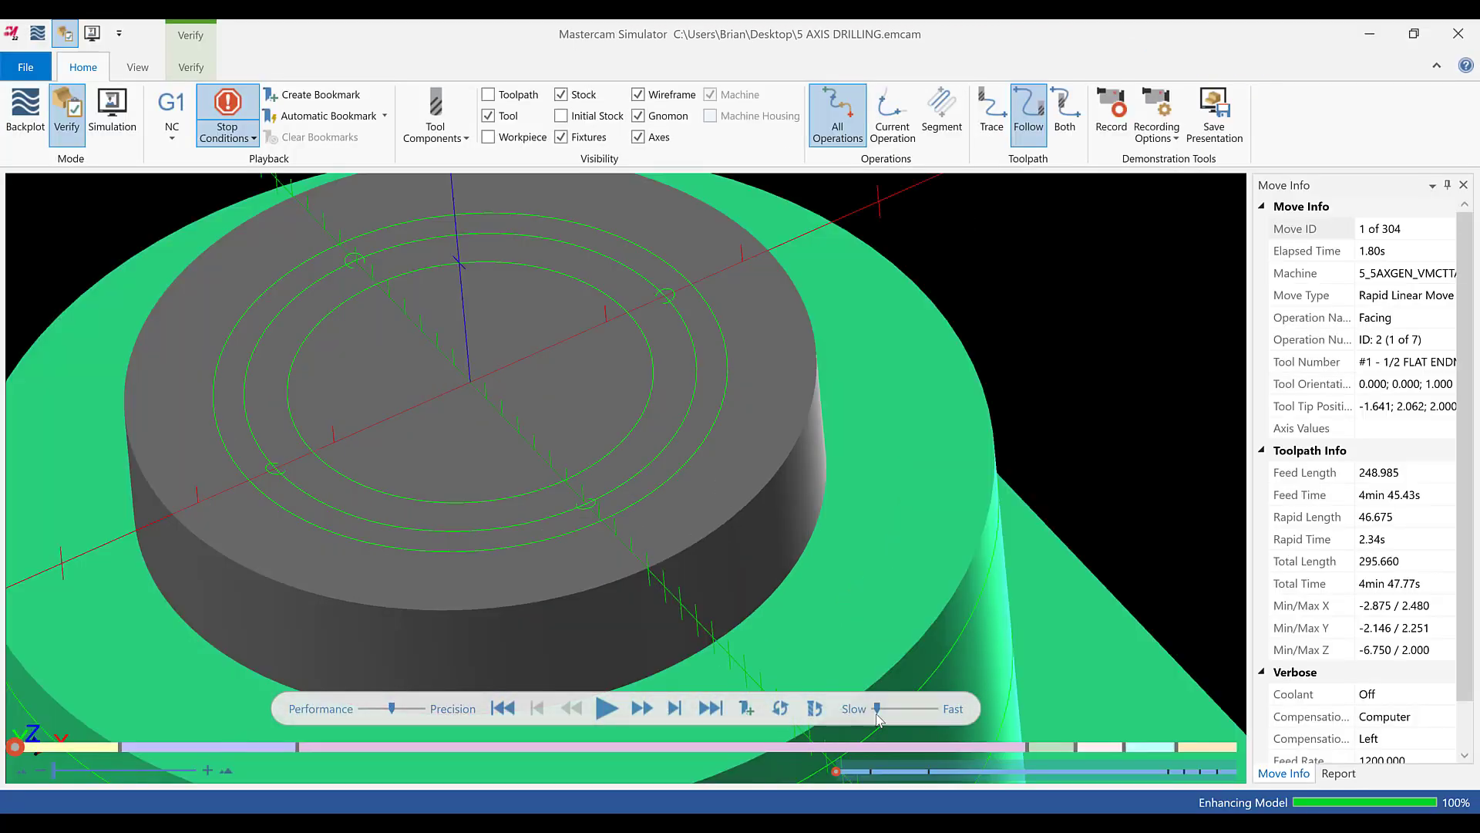
pyautogui.scroll(-3, 538, 652)
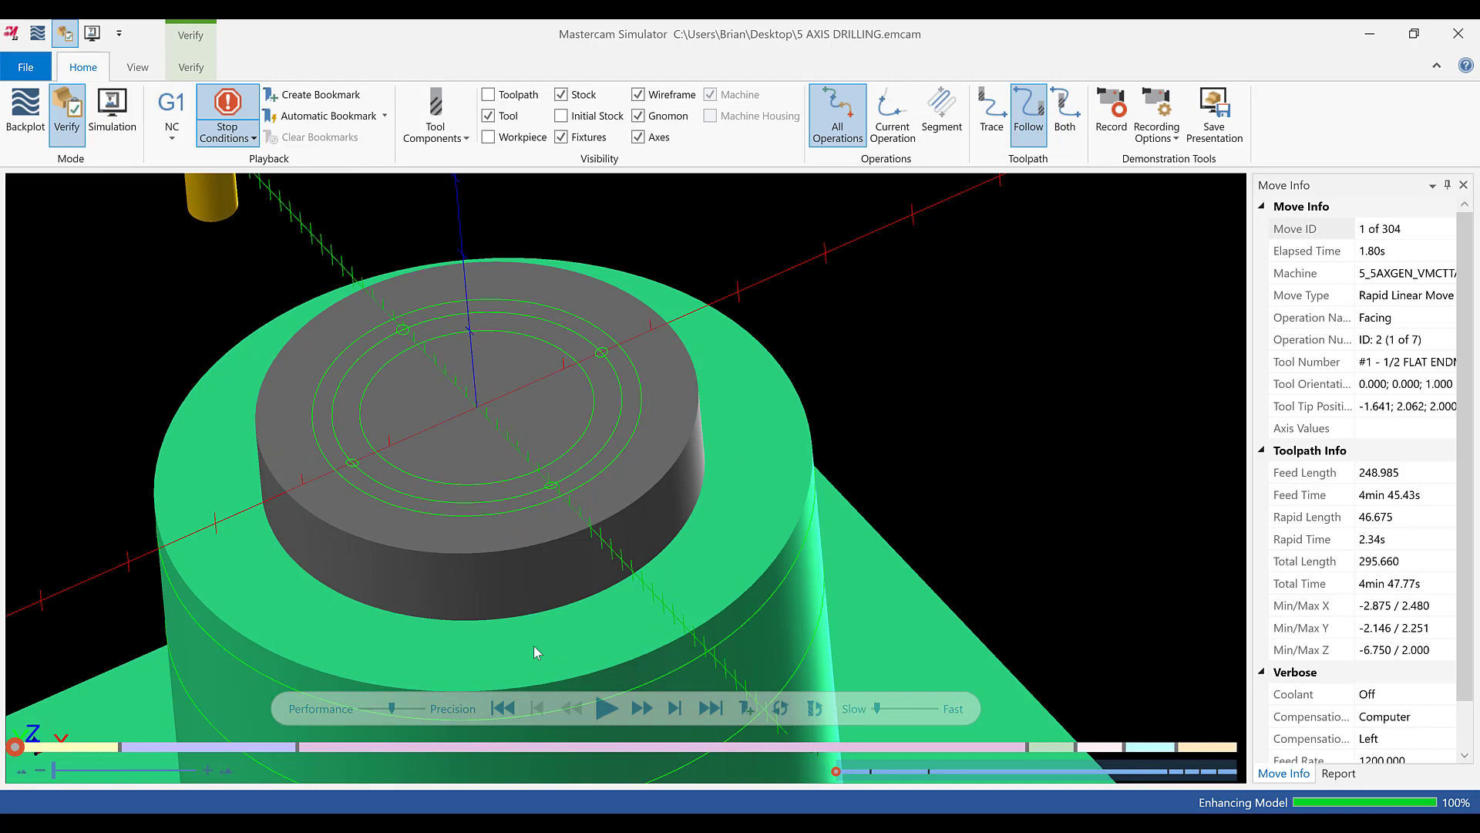
# - Run the material removal simulation through the roughing, finishing and outer chamfer operations, slightly increasing playback speed, and examine the boss
pyautogui.click(607, 708)
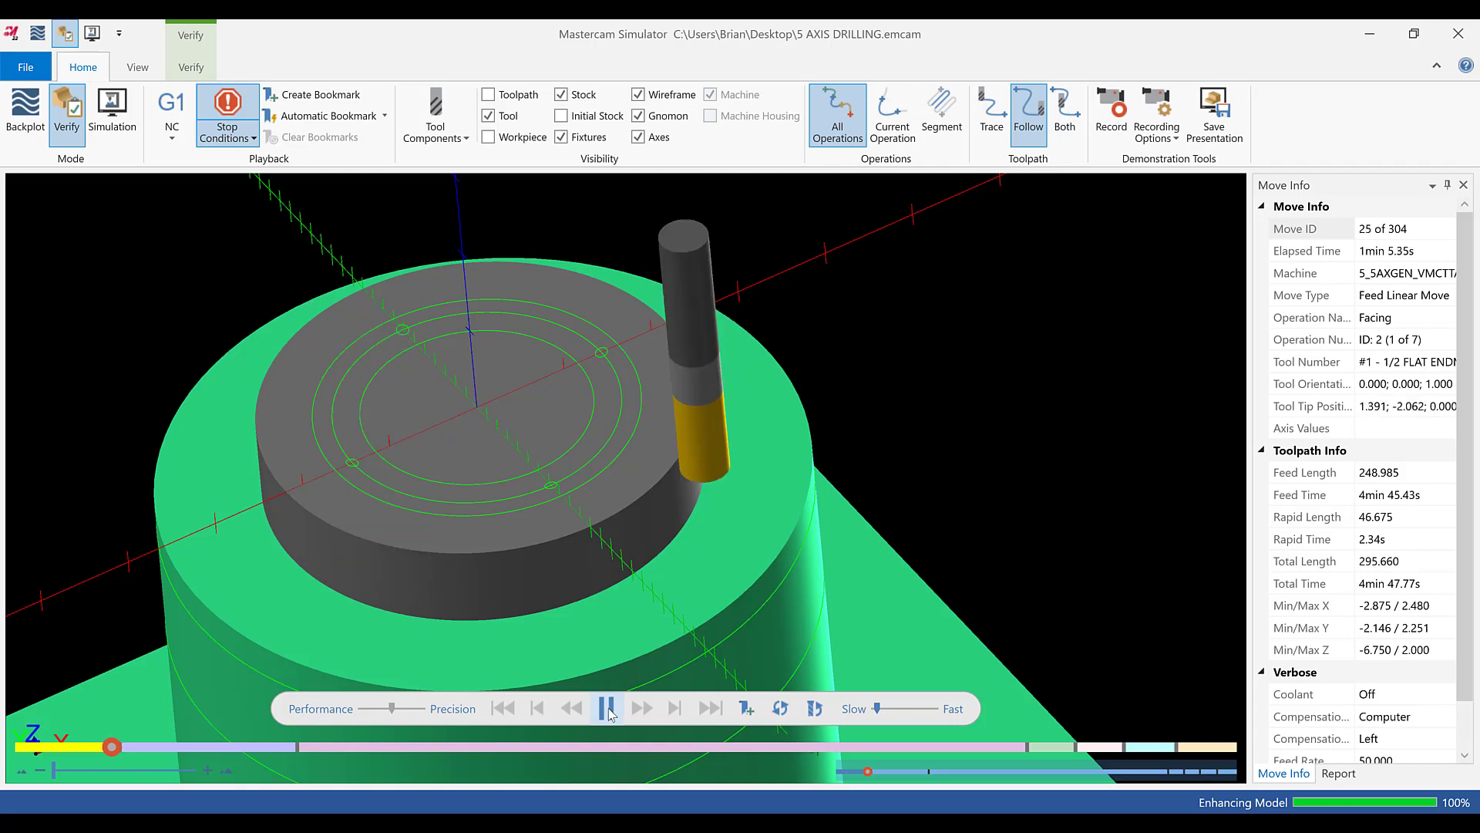
pyautogui.click(609, 707)
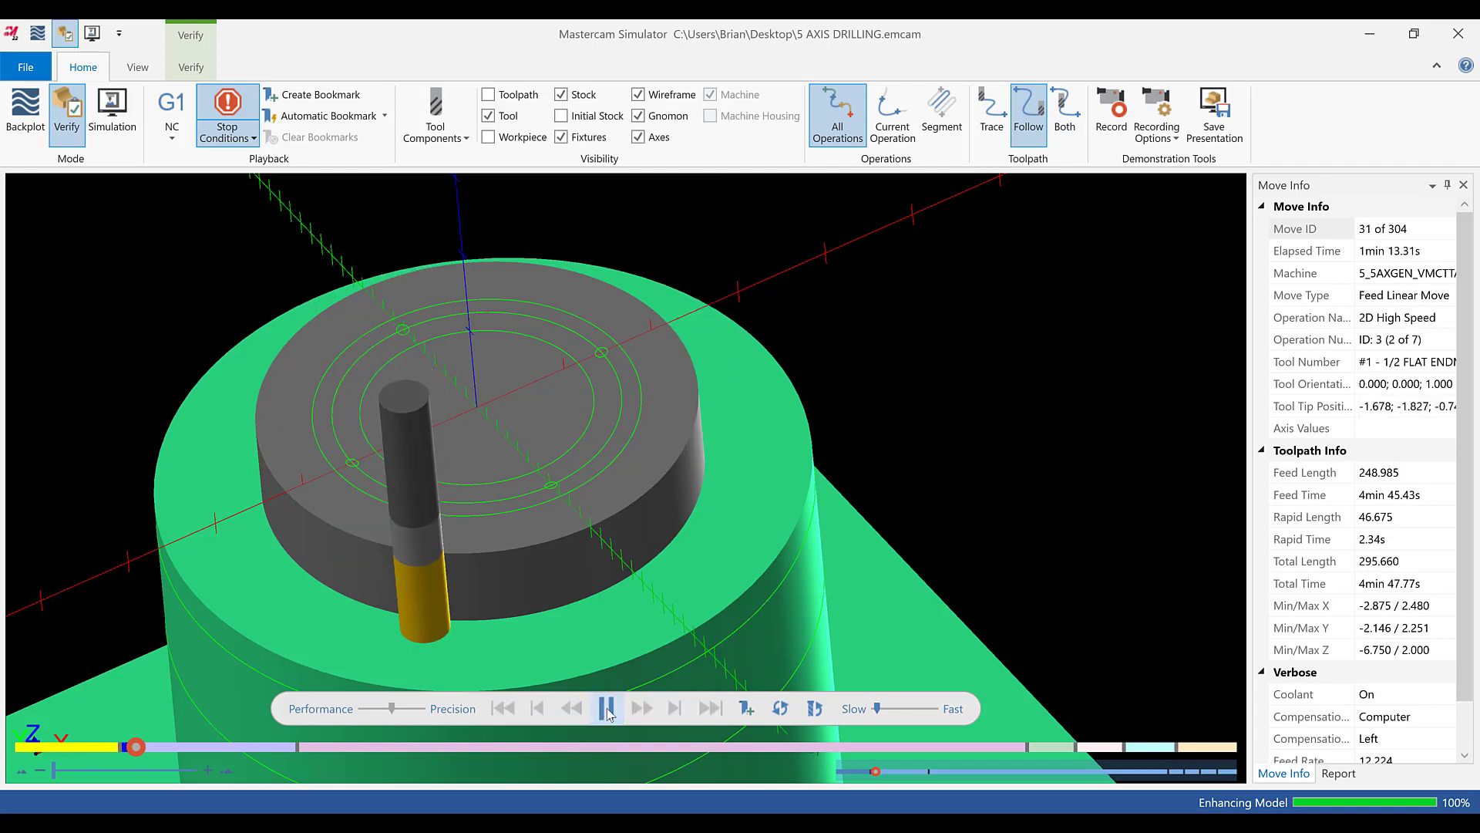
pyautogui.click(885, 707)
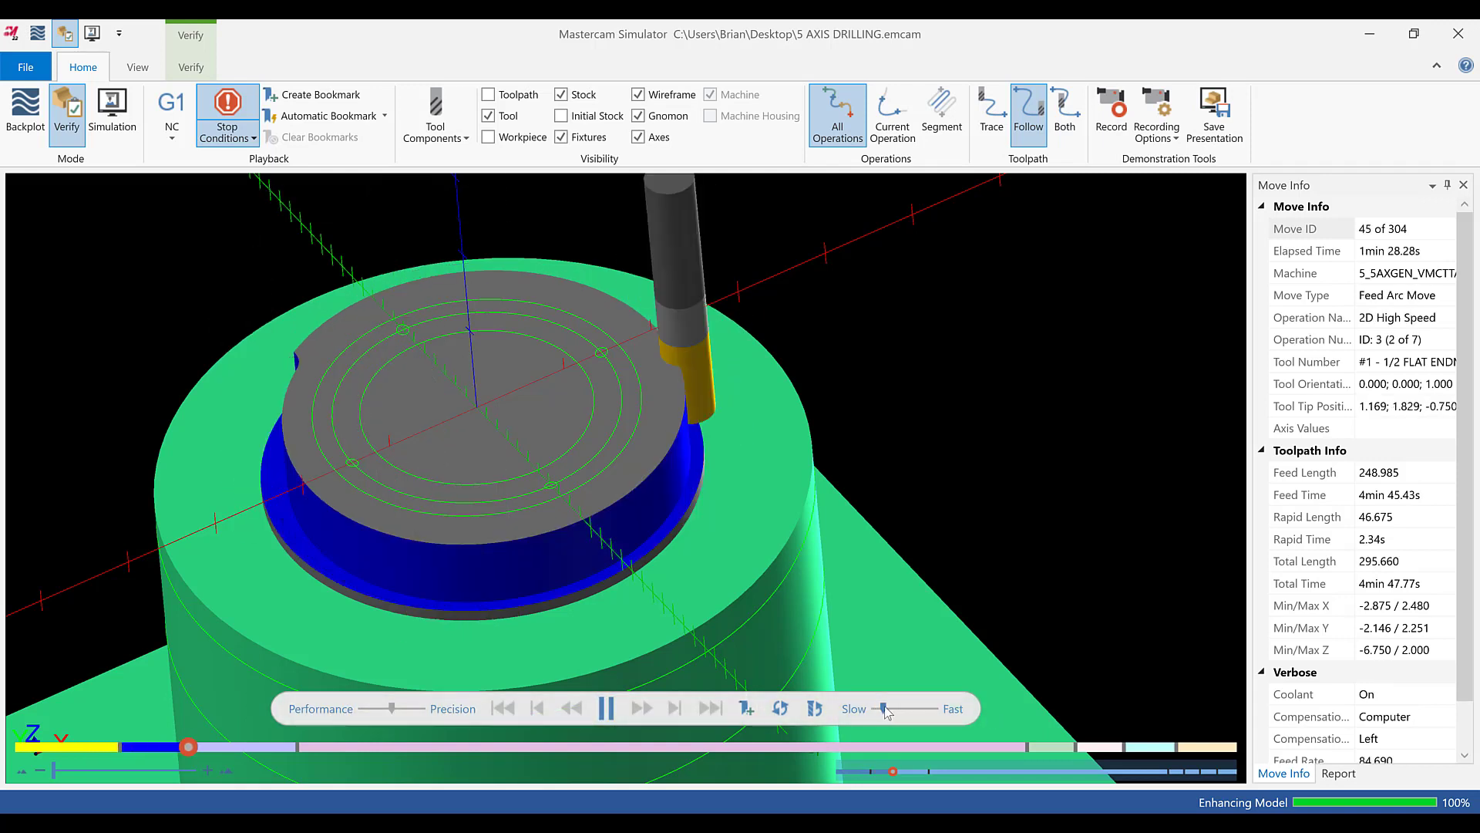
pyautogui.click(608, 714)
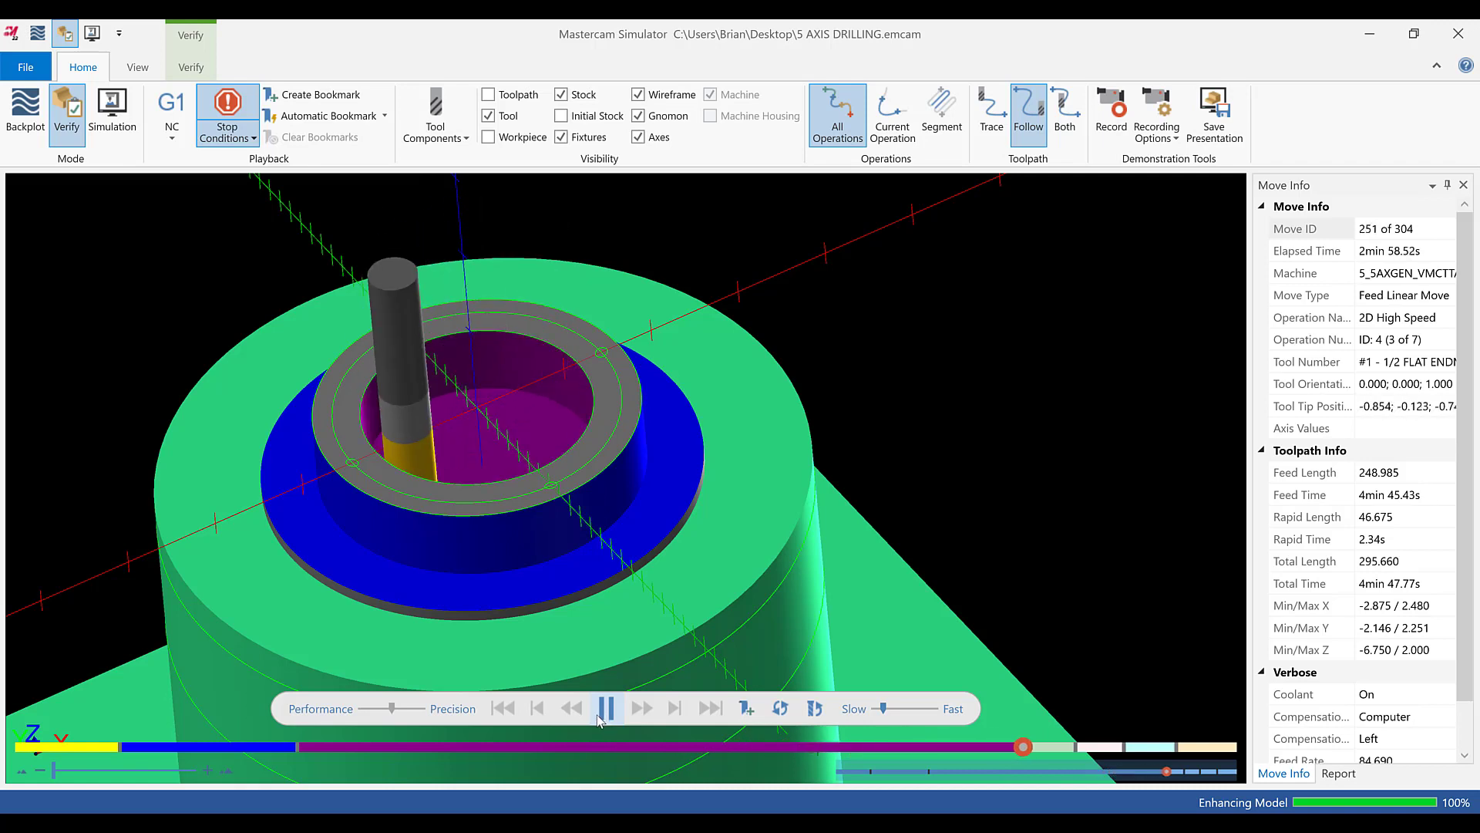
pyautogui.click(598, 716)
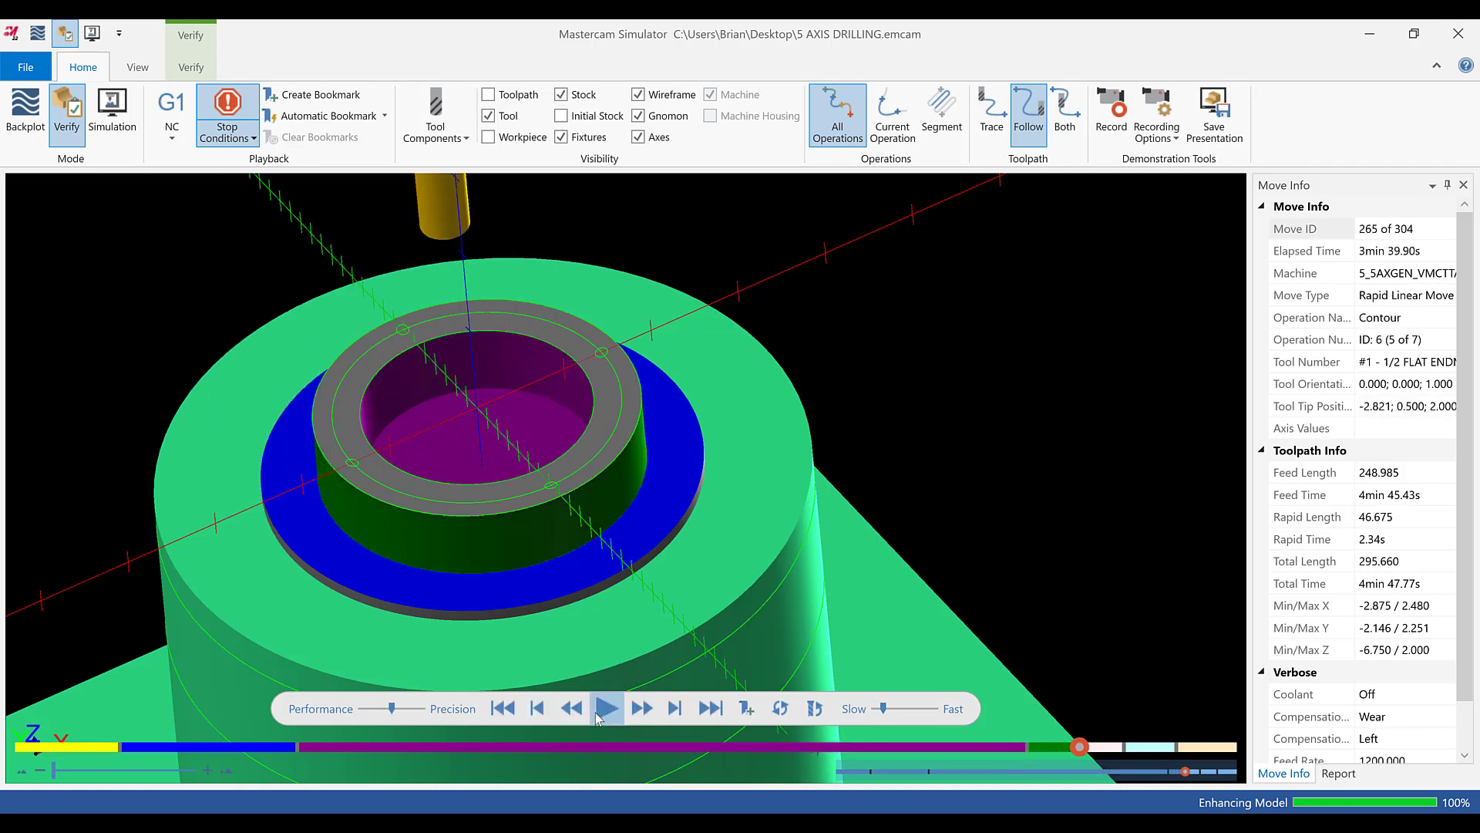
pyautogui.click(606, 708)
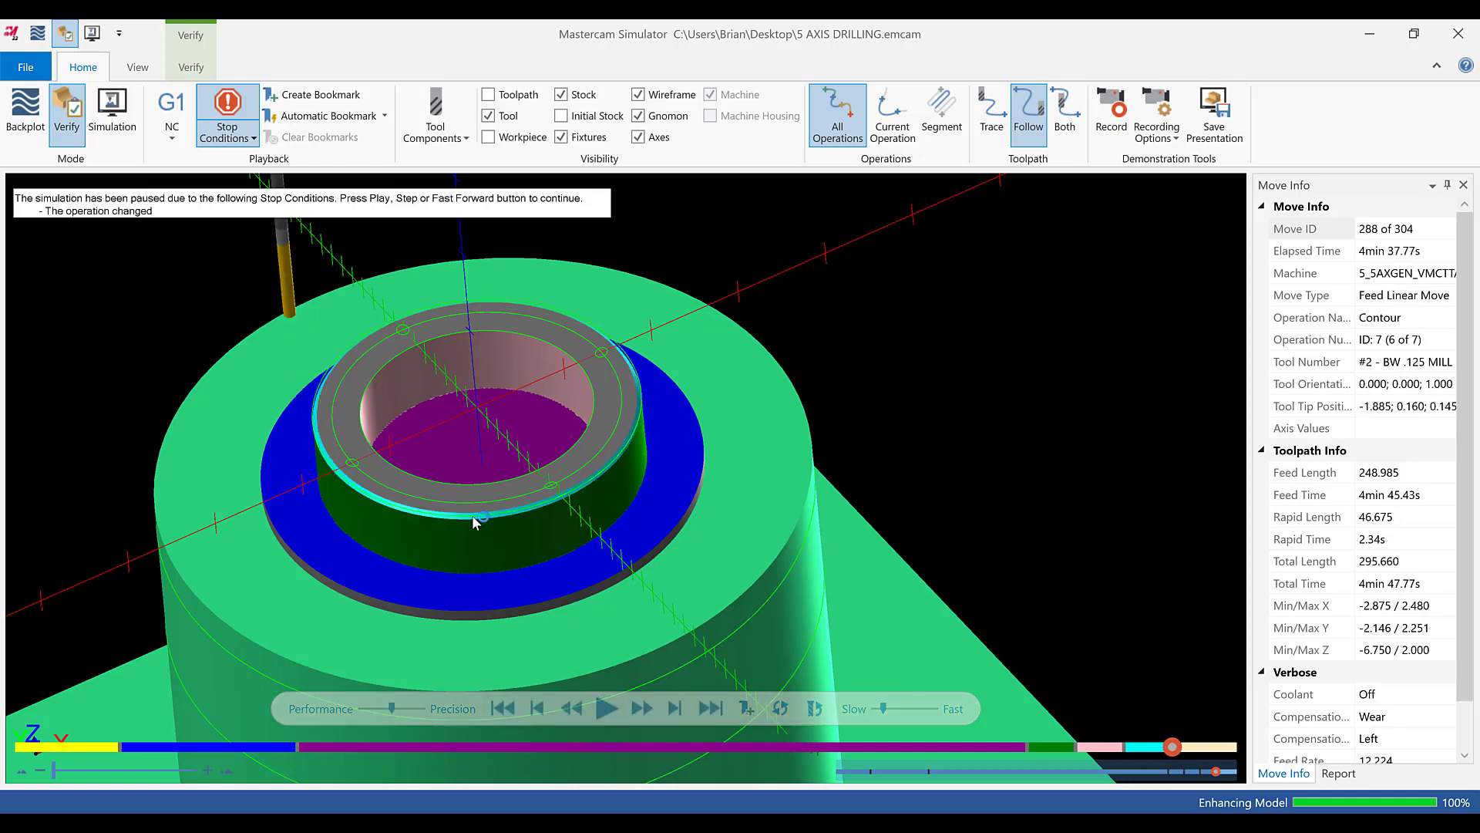
pyautogui.scroll(4, 373, 540)
pyautogui.scroll(-2, 451, 549)
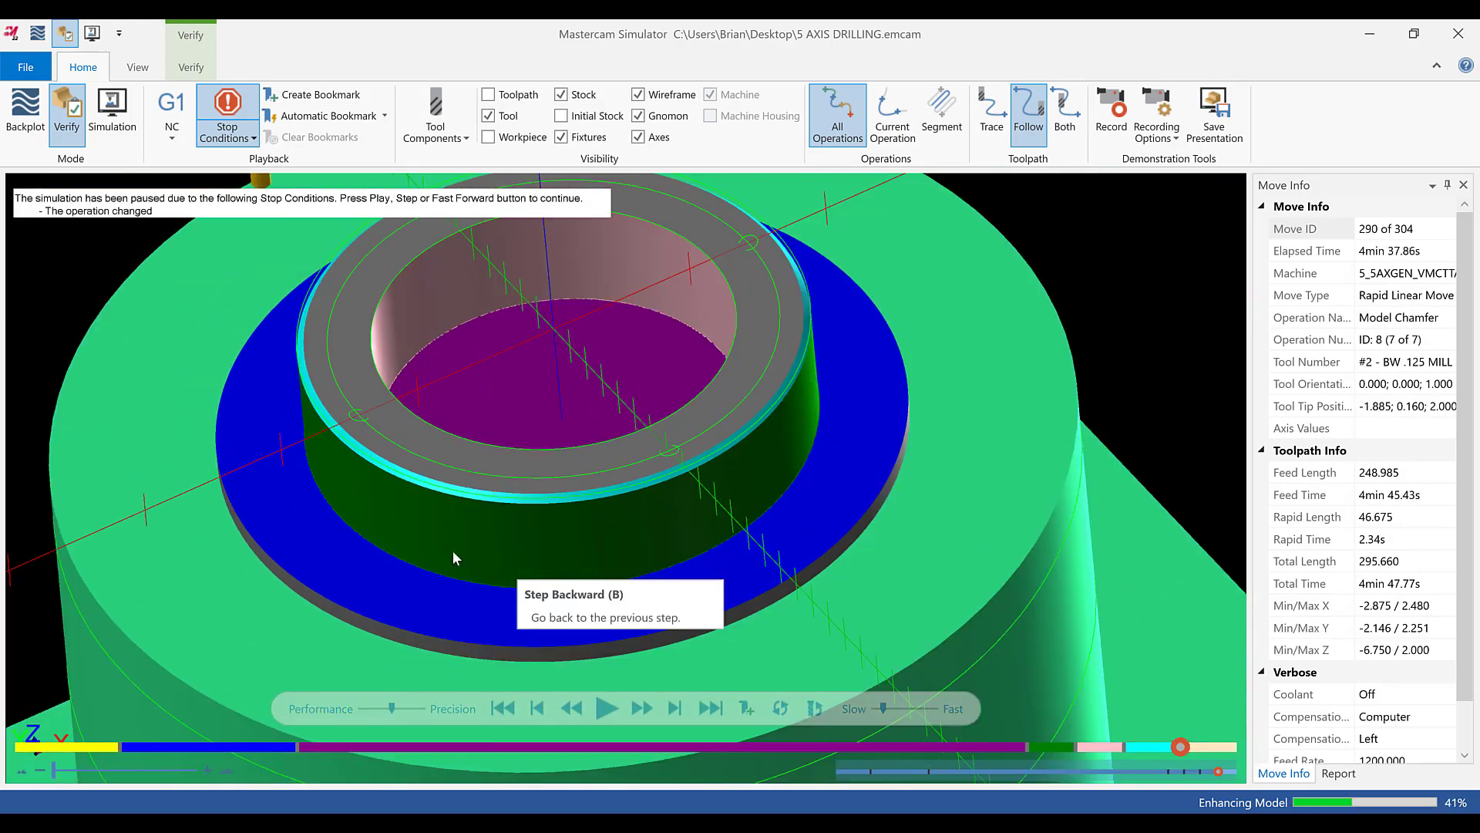
# - Simulate the model chamfer operation and examine the chamfered edge of the bore
pyautogui.click(611, 708)
pyautogui.scroll(3, 714, 451)
pyautogui.scroll(-5, 715, 453)
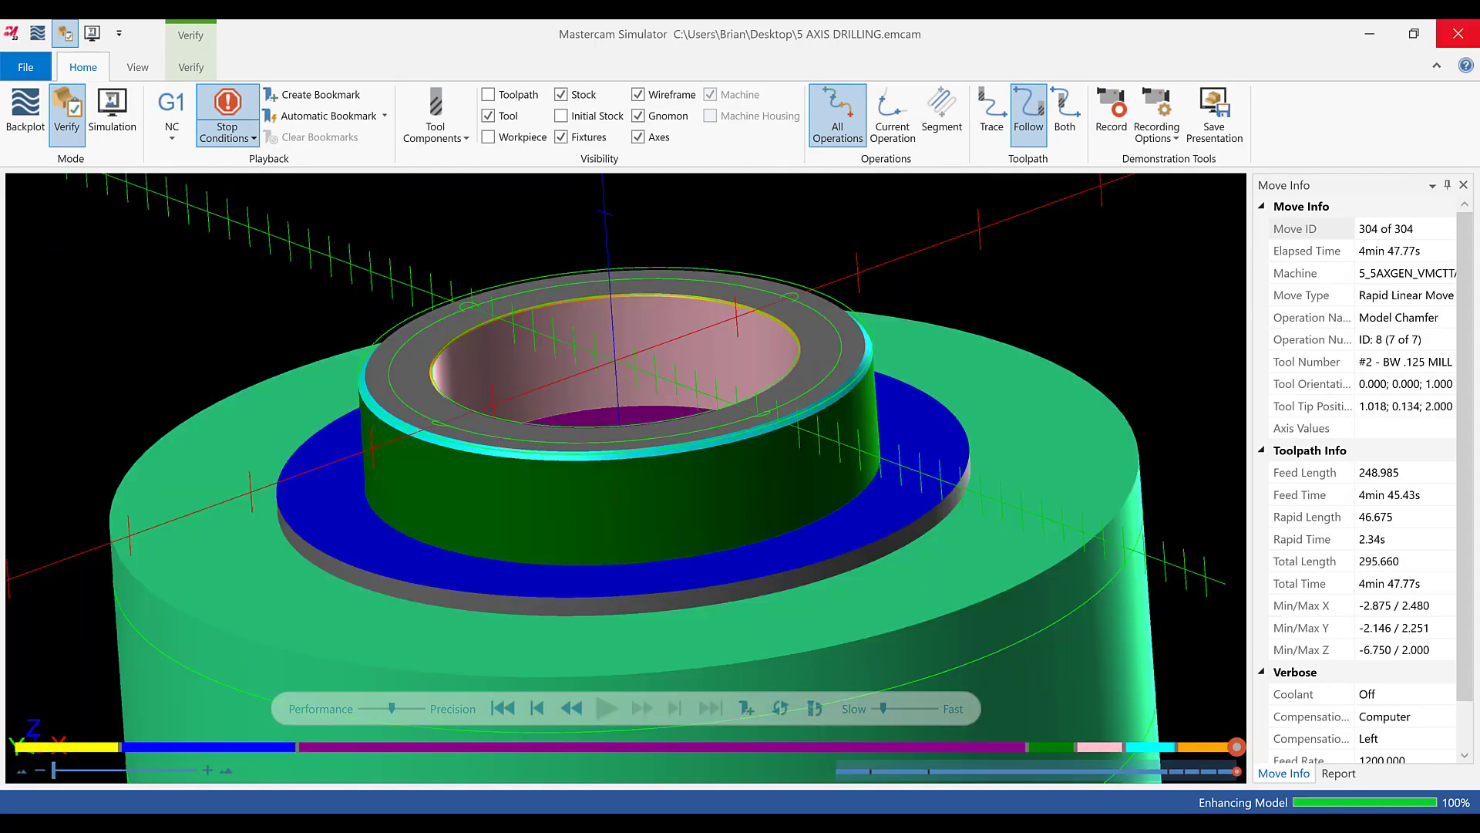
# - Close the simulator and save the part file
pyautogui.click(1458, 34)
pyautogui.click(32, 32)
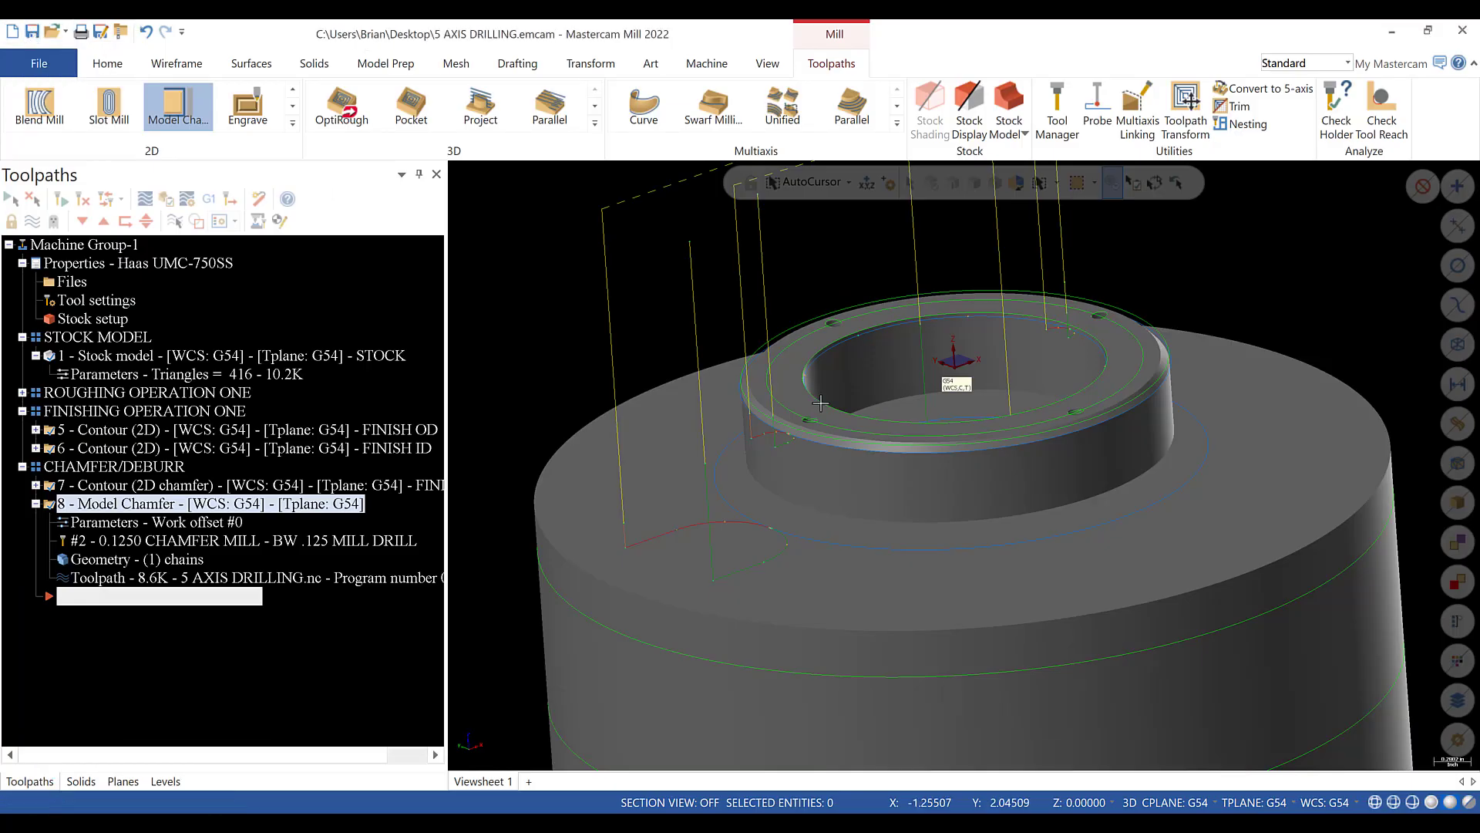
pyautogui.scroll(-5, 1065, 407)
pyautogui.moveTo(1065, 406); pyautogui.dragTo(1071, 454, button='middle')
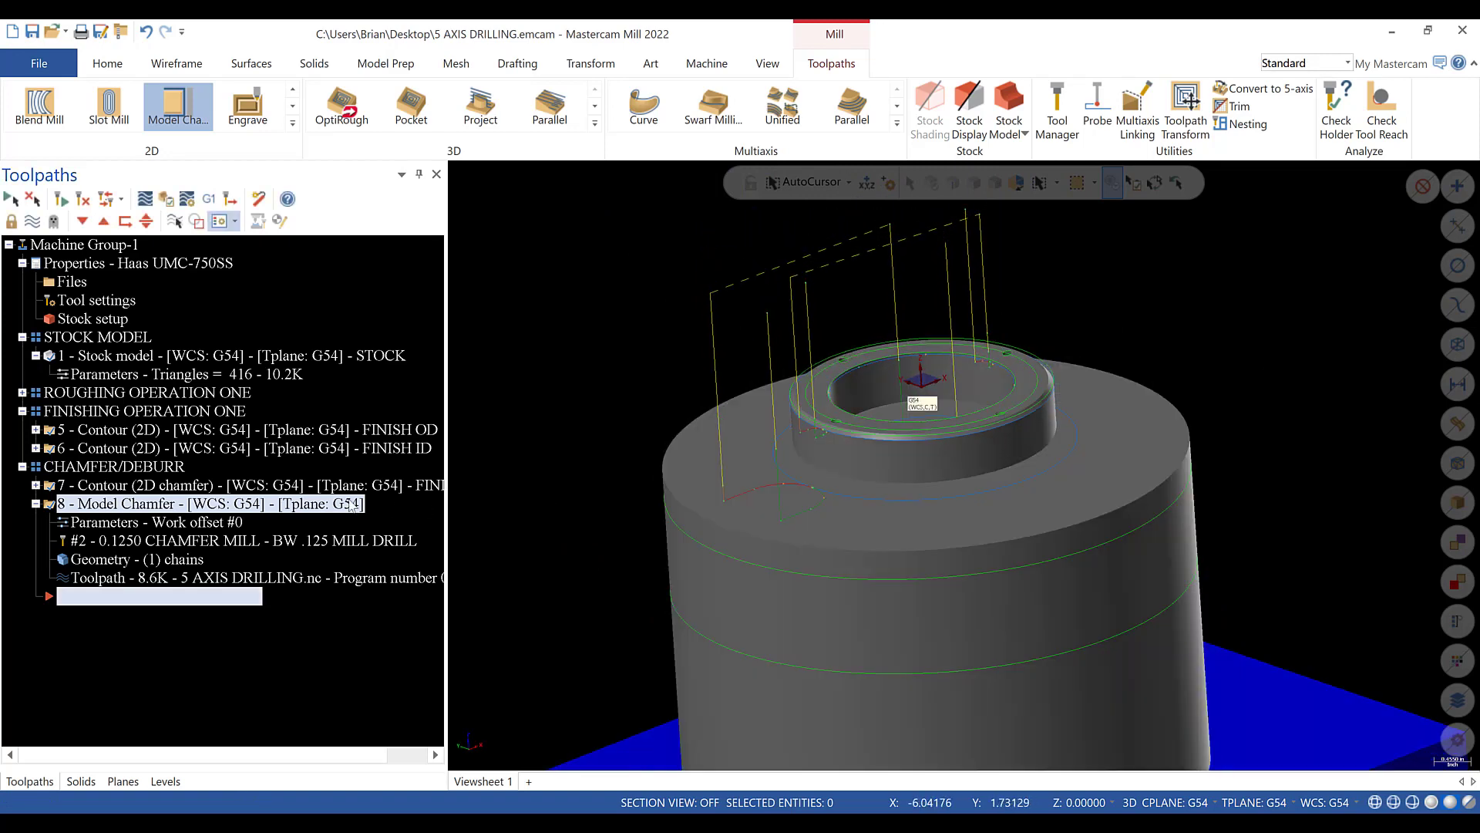
# - Collapse the CHAMFER/DEBURR group and add a new toolpath group named HOLES 5X to Machine Group-1
pyautogui.click(23, 467)
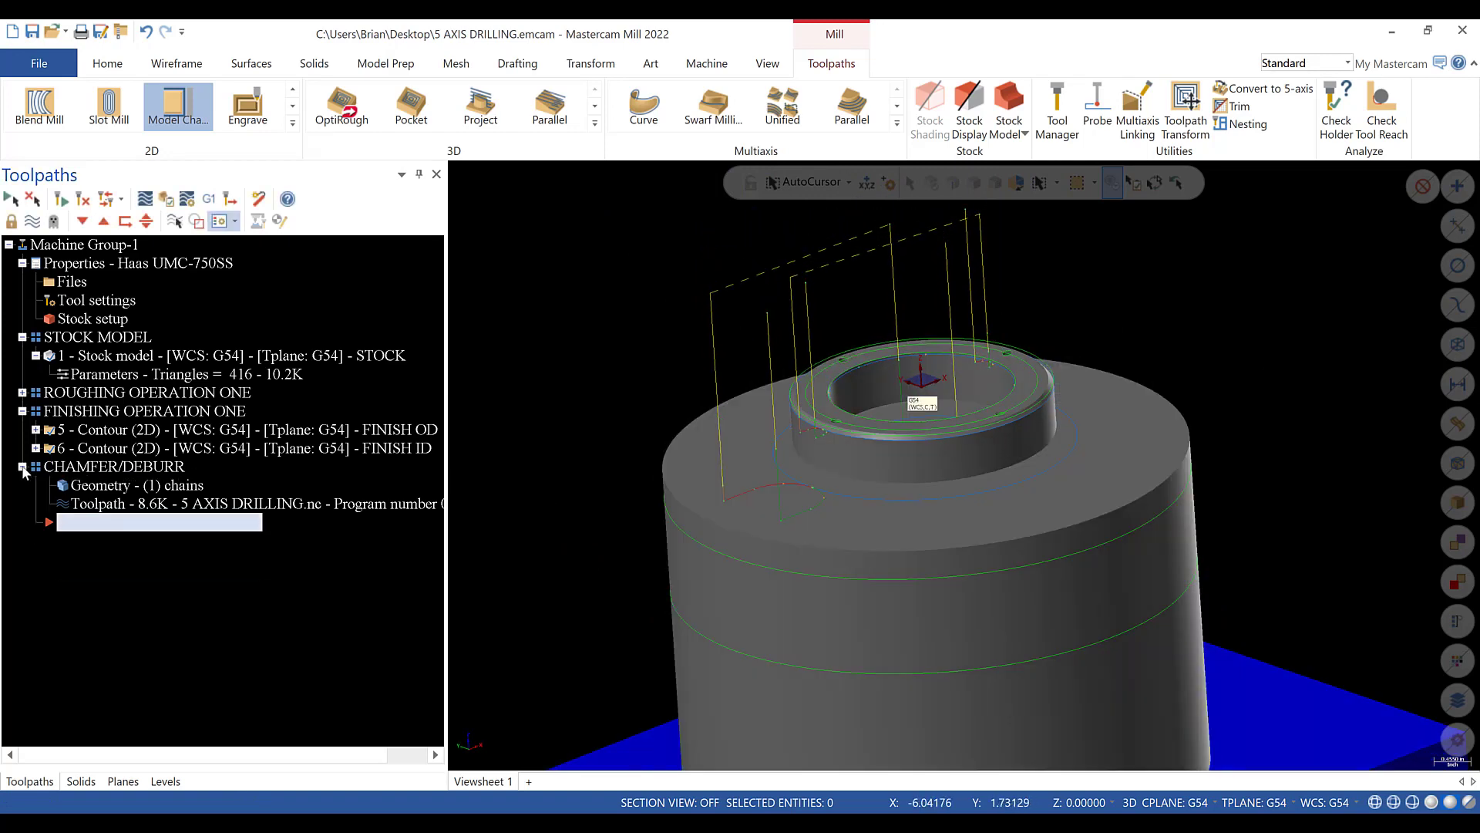
pyautogui.rightClick(99, 251)
pyautogui.moveTo(158, 352)
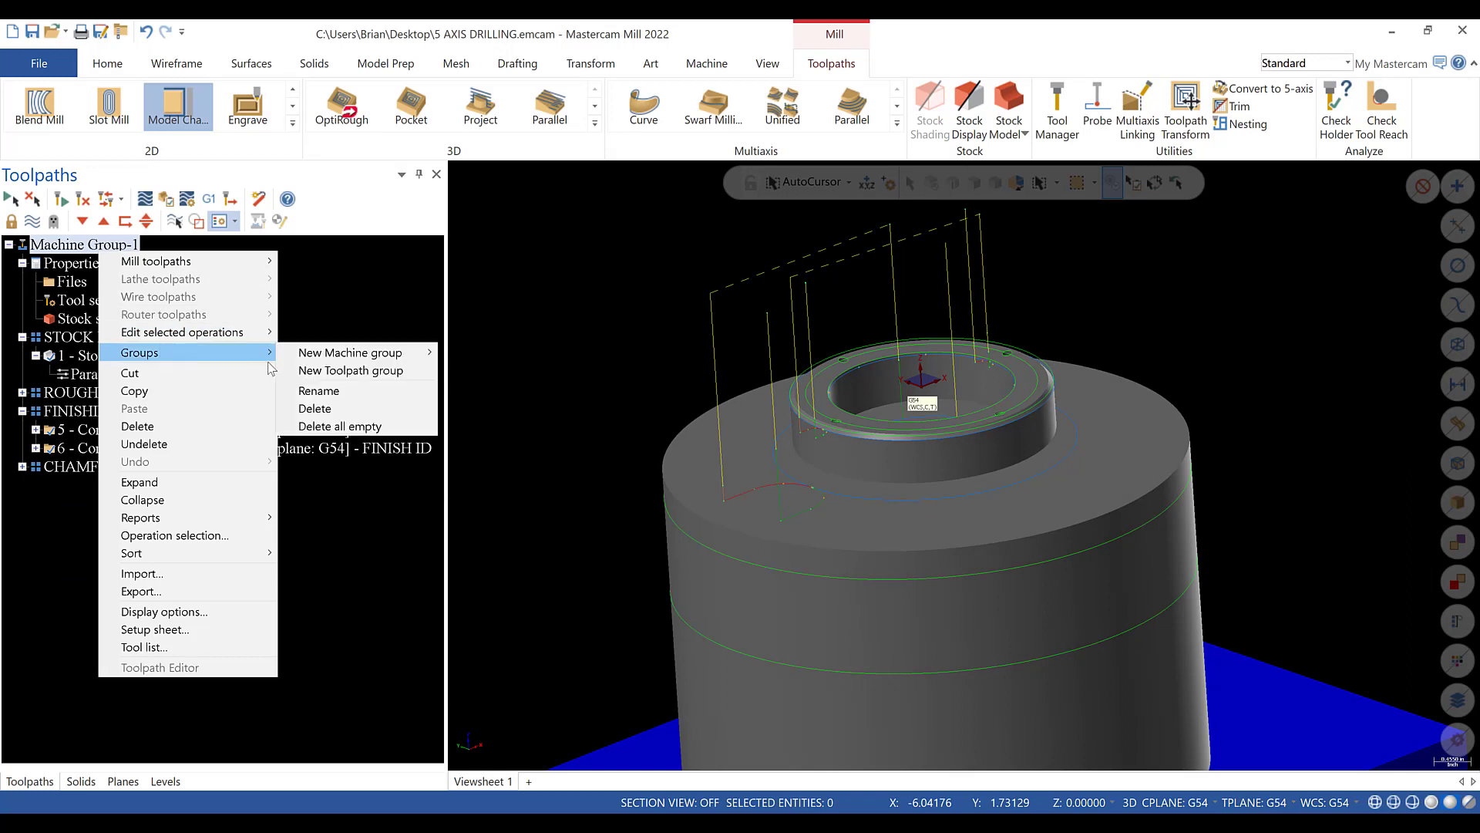
pyautogui.click(323, 370)
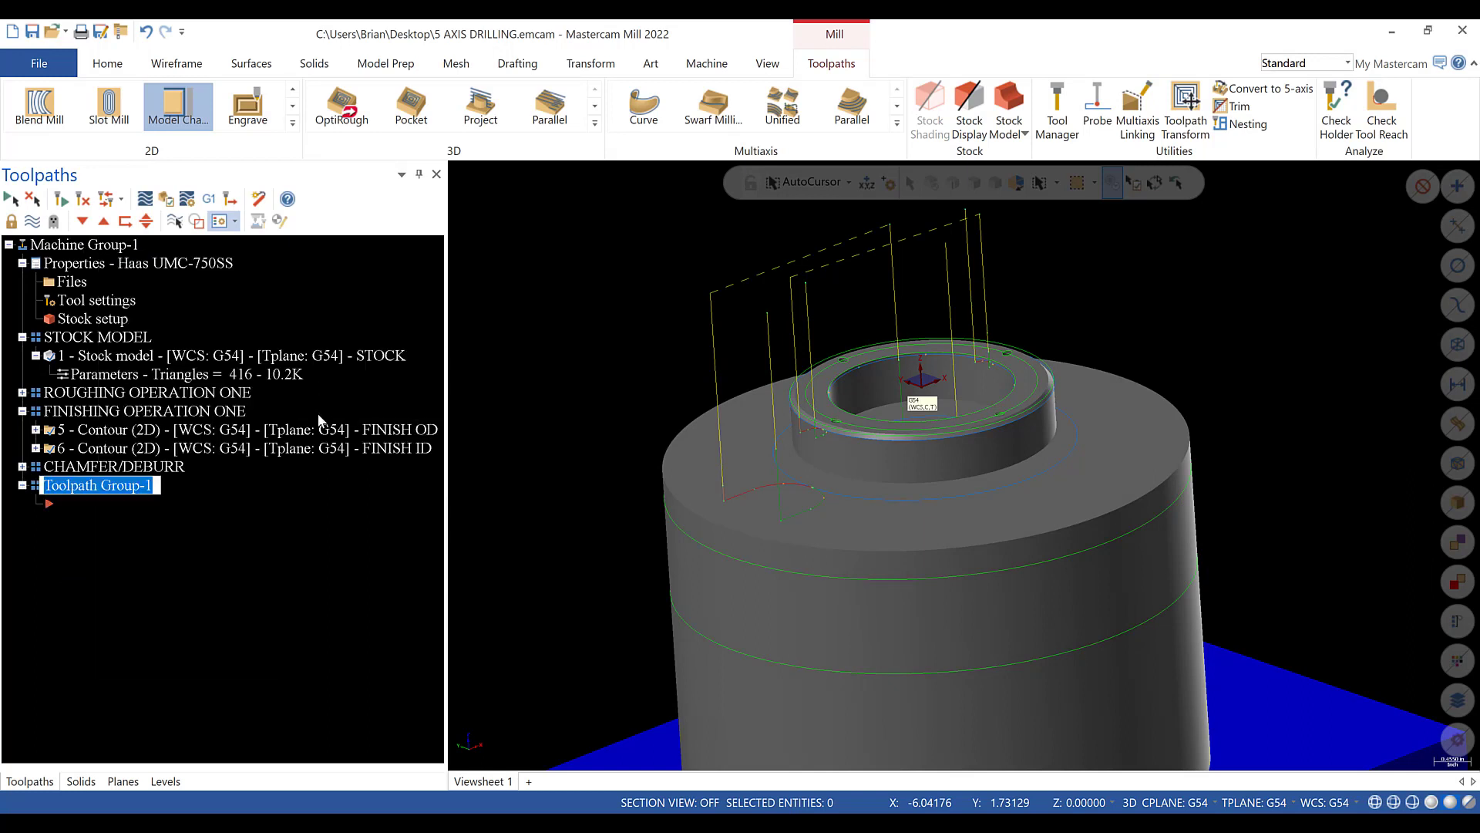
pyautogui.write('HOLES 5X')
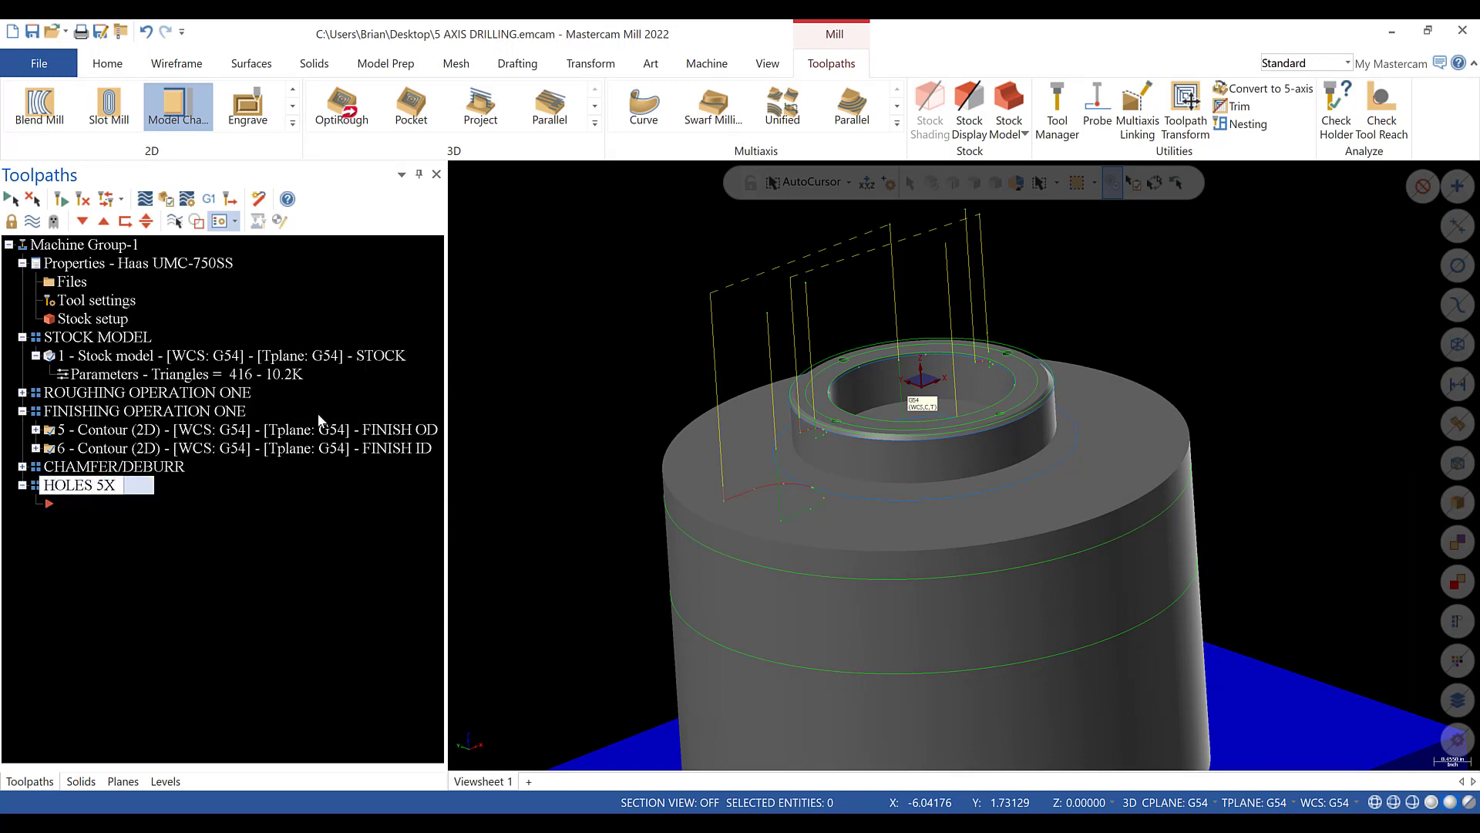
pyautogui.press('Return')
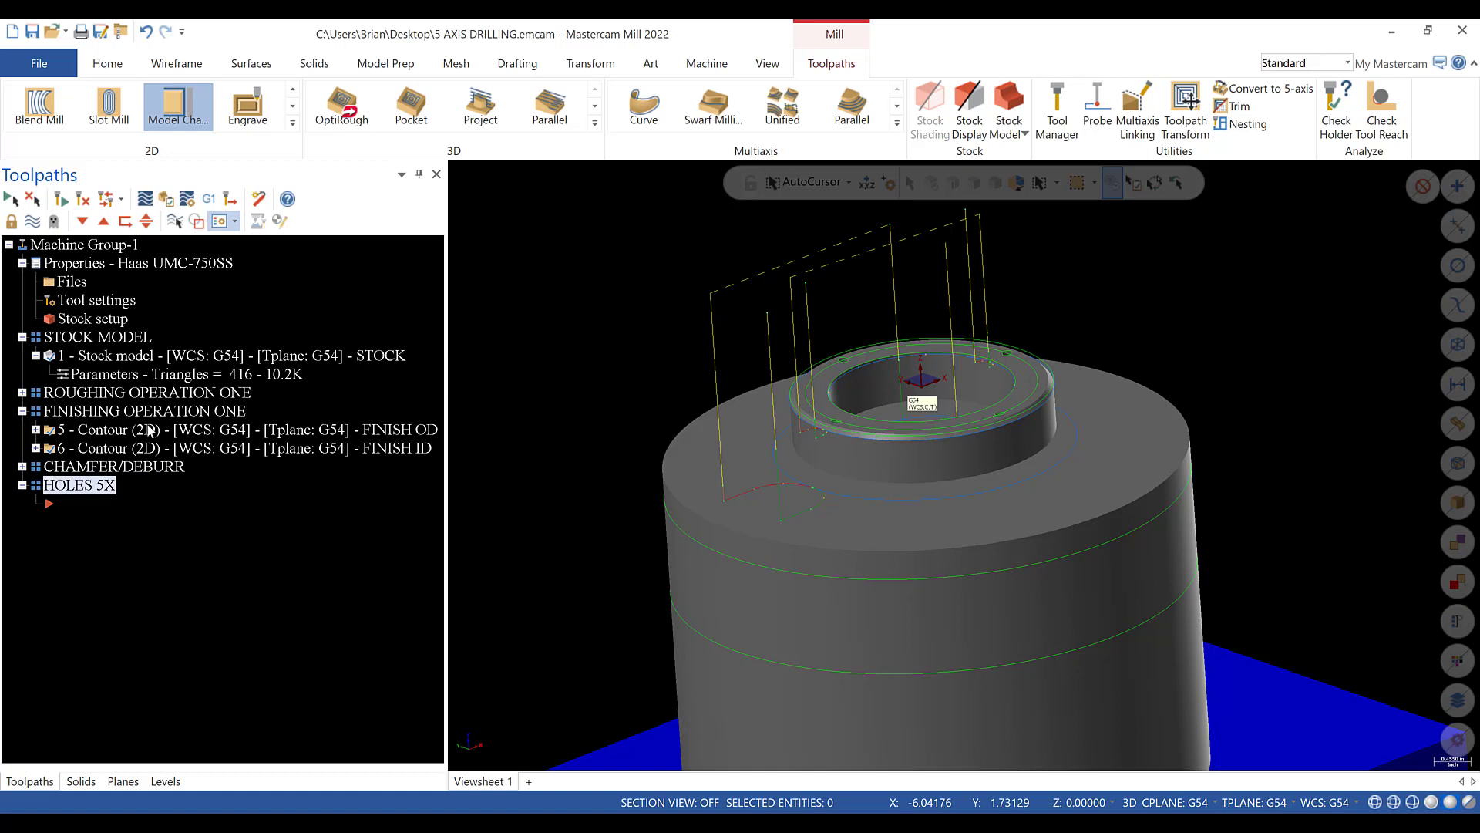
# - Hide the toolpath display of all operations in Machine Group-1 and make the HOLES 5X group active
pyautogui.click(49, 247)
pyautogui.click(39, 223)
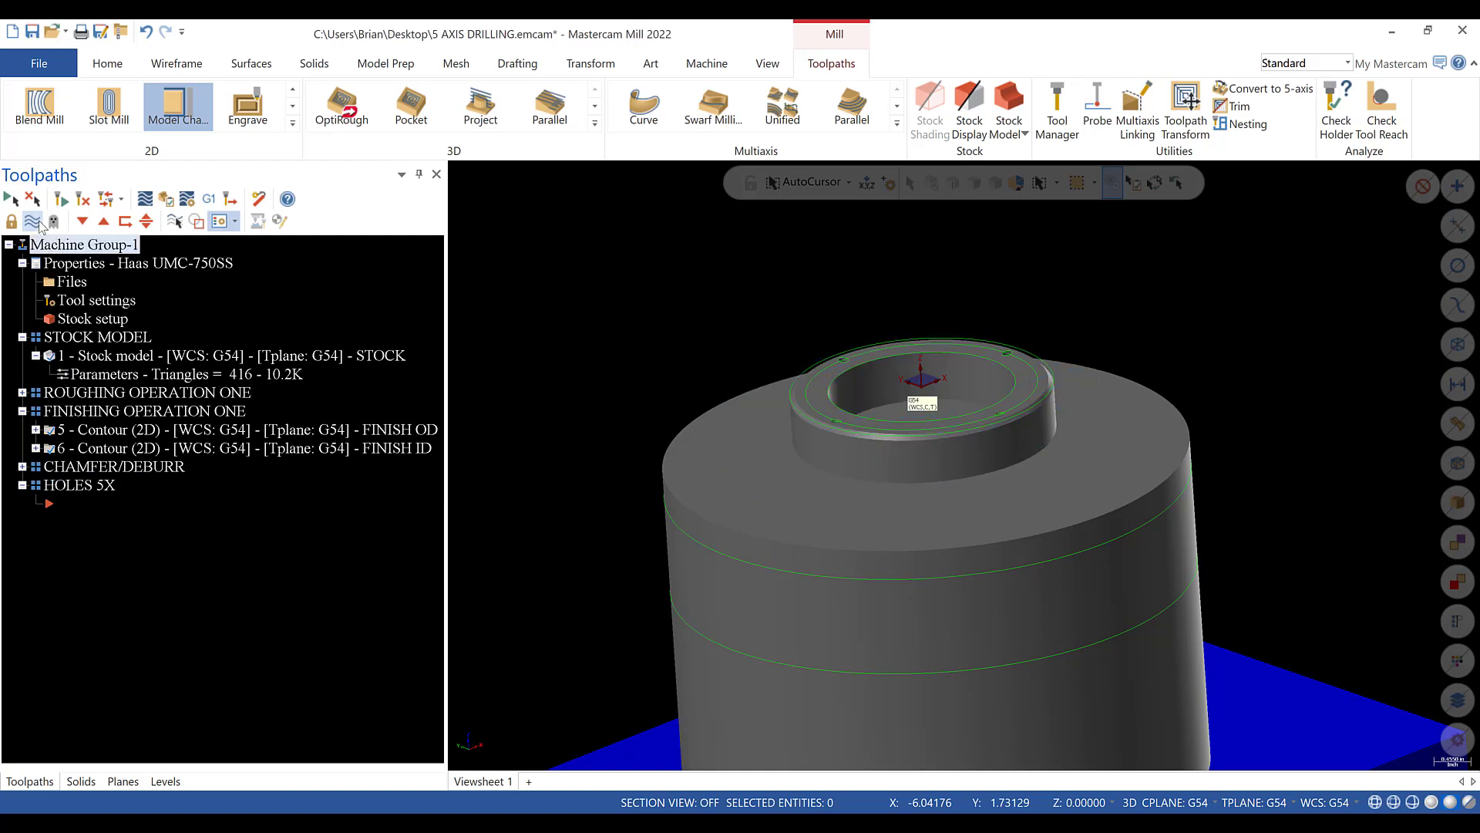
pyautogui.click(96, 487)
# - Start a Drill toolpath and add two neighbouring 0.125 holes on the boss's ring face to the hole features
pyautogui.scroll(5, 918, 377)
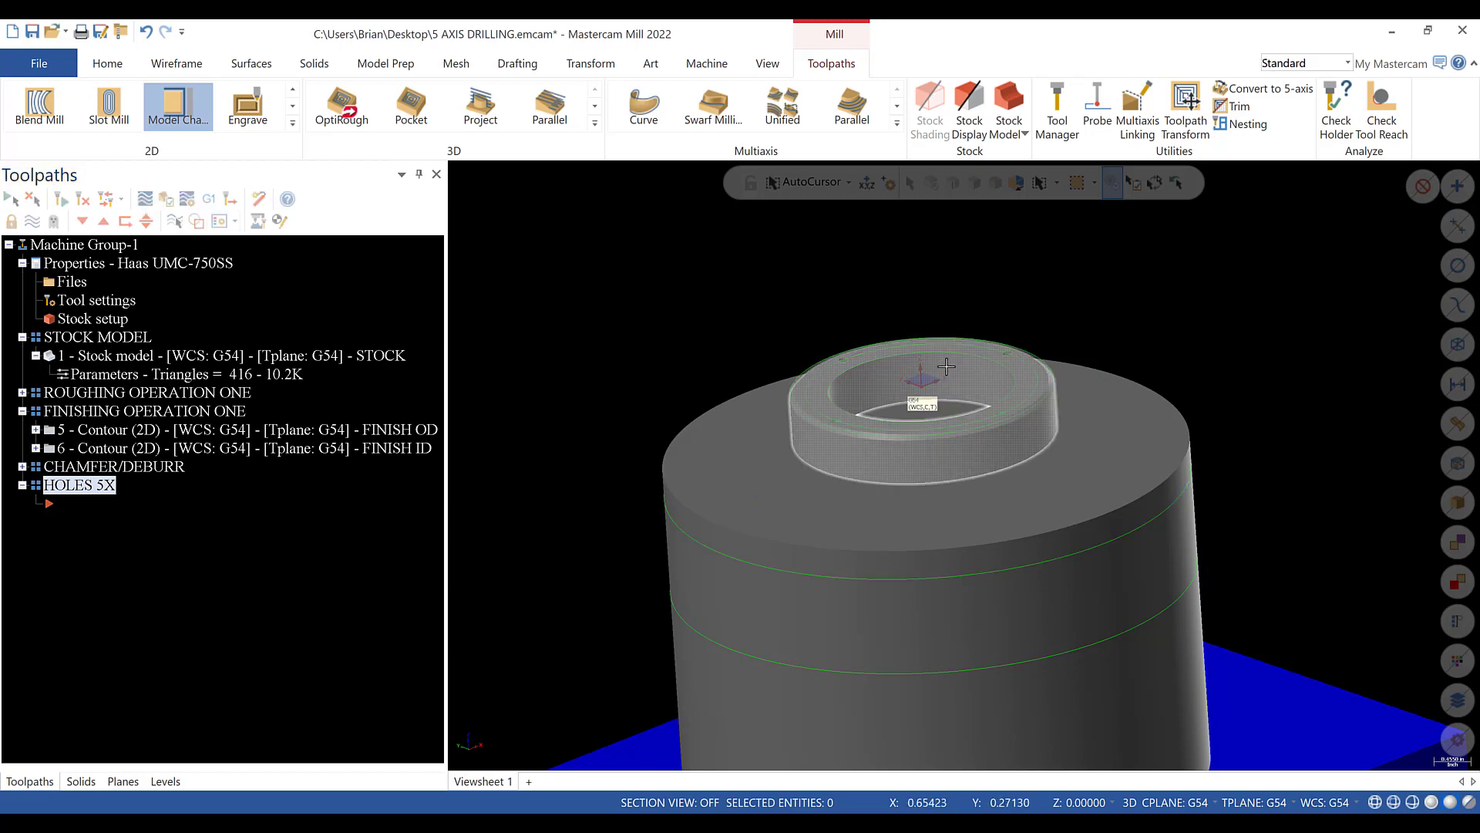
pyautogui.scroll(1, 918, 377)
pyautogui.moveTo(918, 377); pyautogui.dragTo(922, 403, button='middle')
pyautogui.scroll(-1, 923, 404)
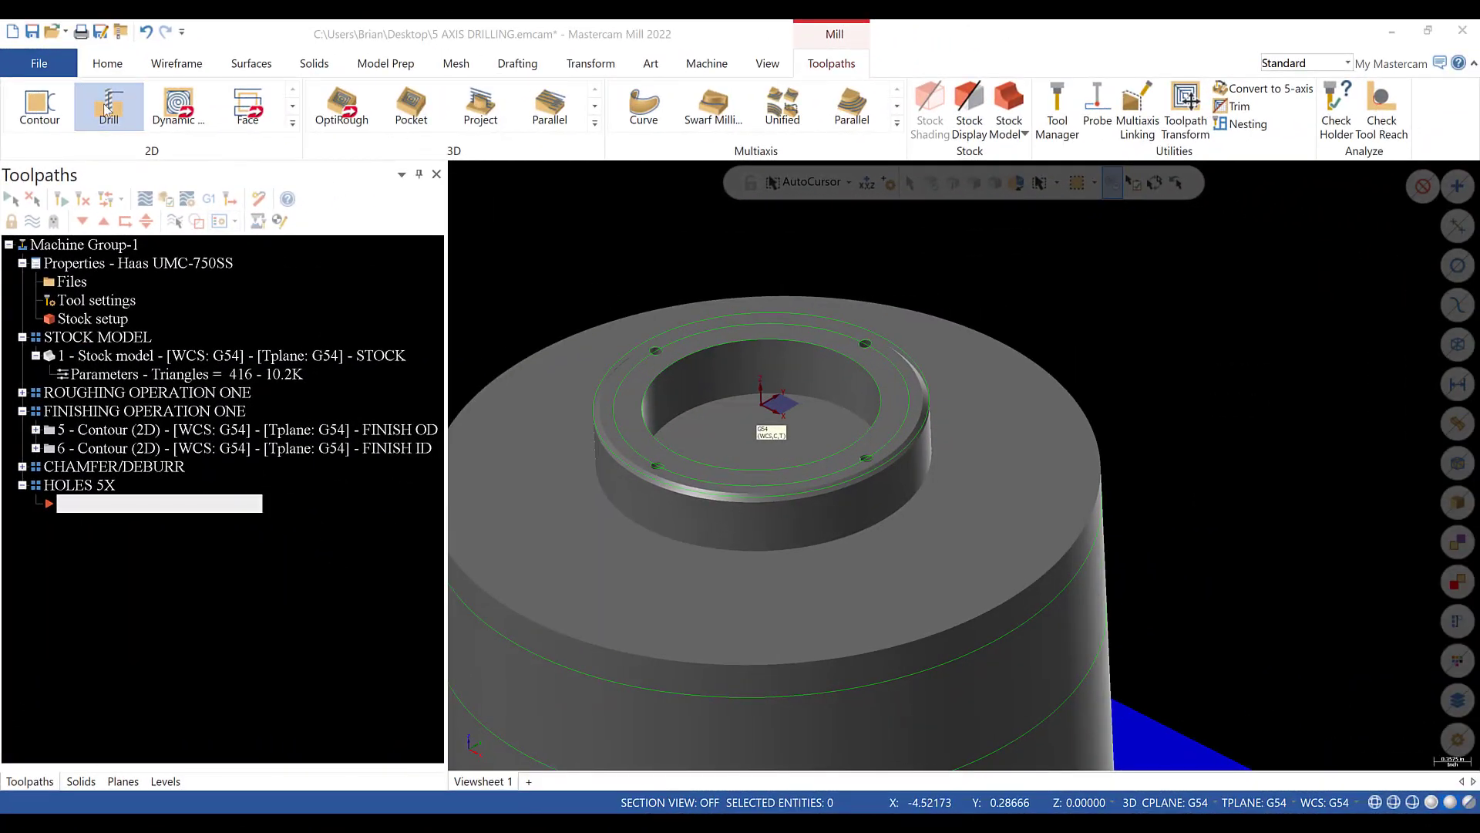
pyautogui.click(106, 110)
pyautogui.scroll(2, 631, 361)
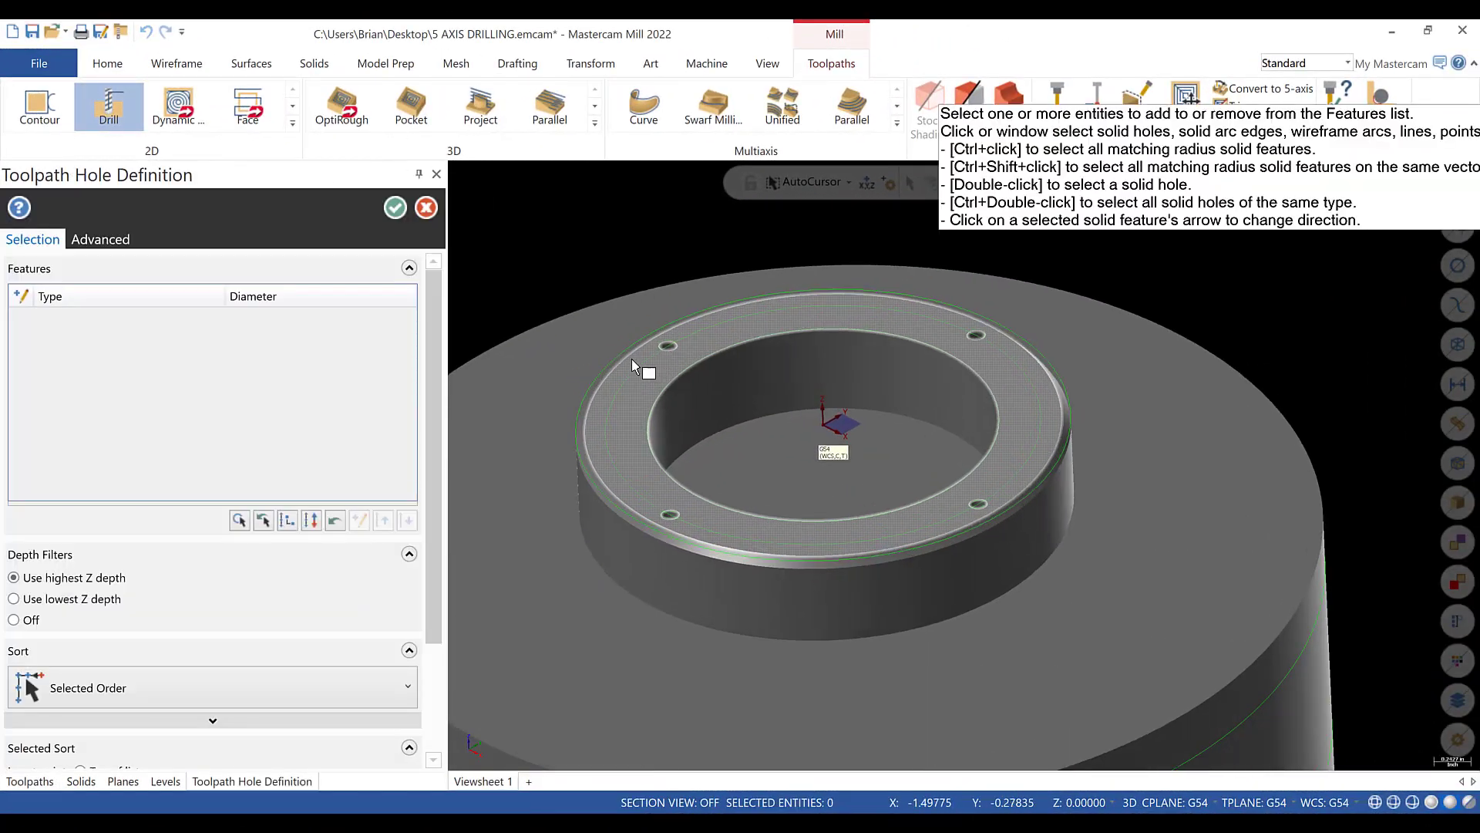
pyautogui.scroll(5, 631, 359)
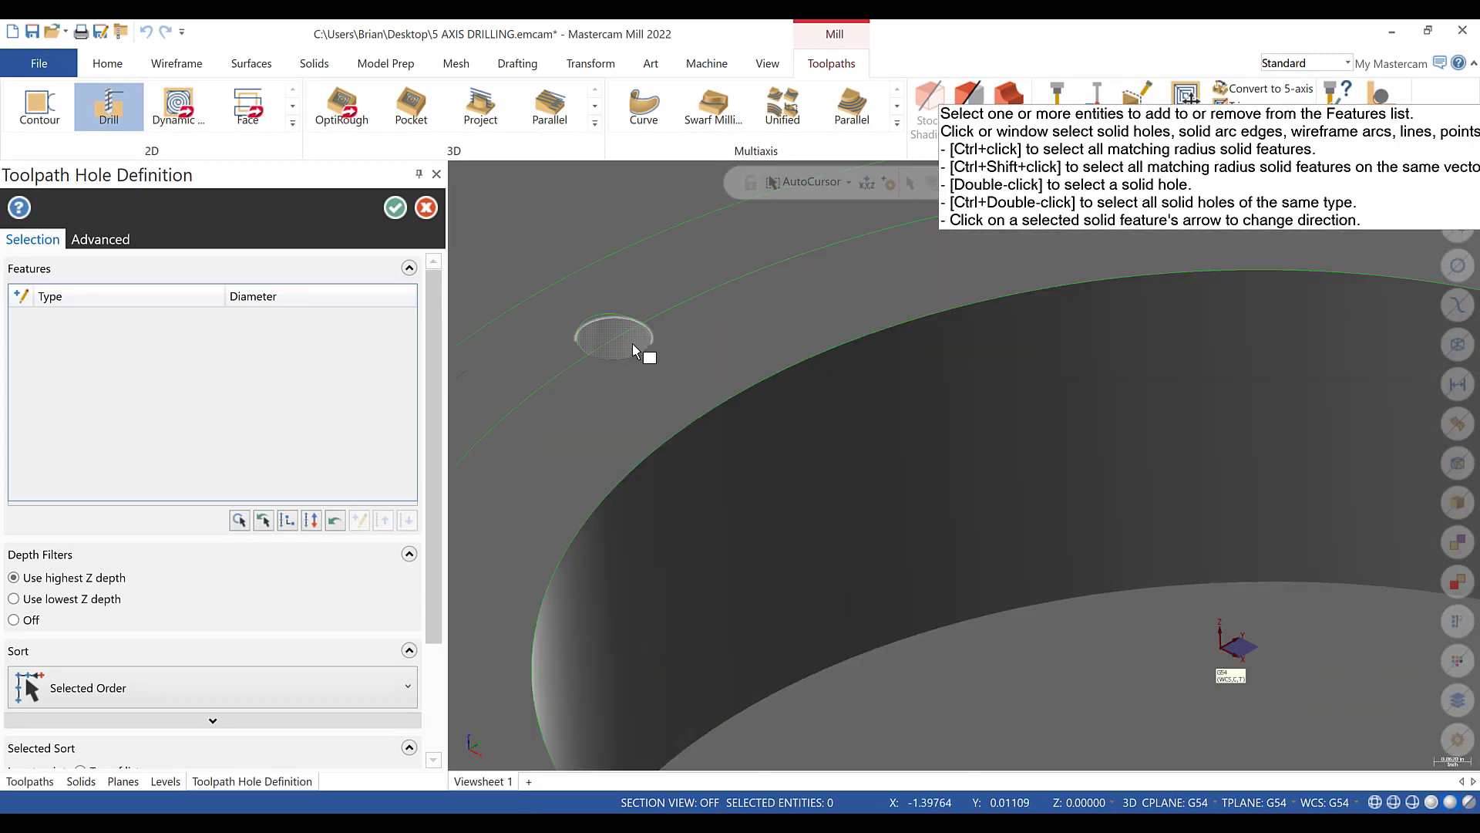
pyautogui.click(632, 344)
pyautogui.scroll(-6, 632, 344)
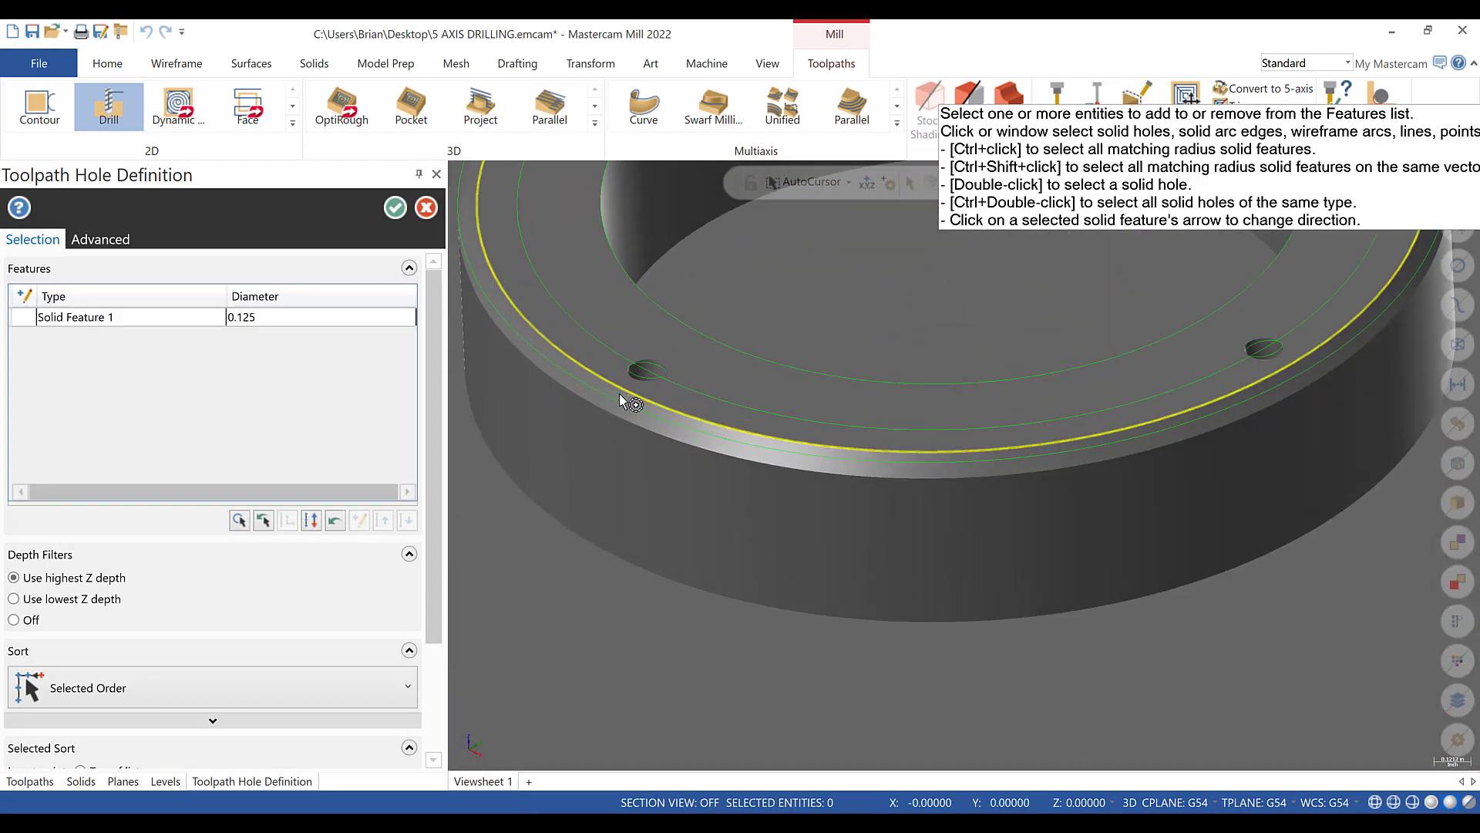
pyautogui.scroll(3, 636, 389)
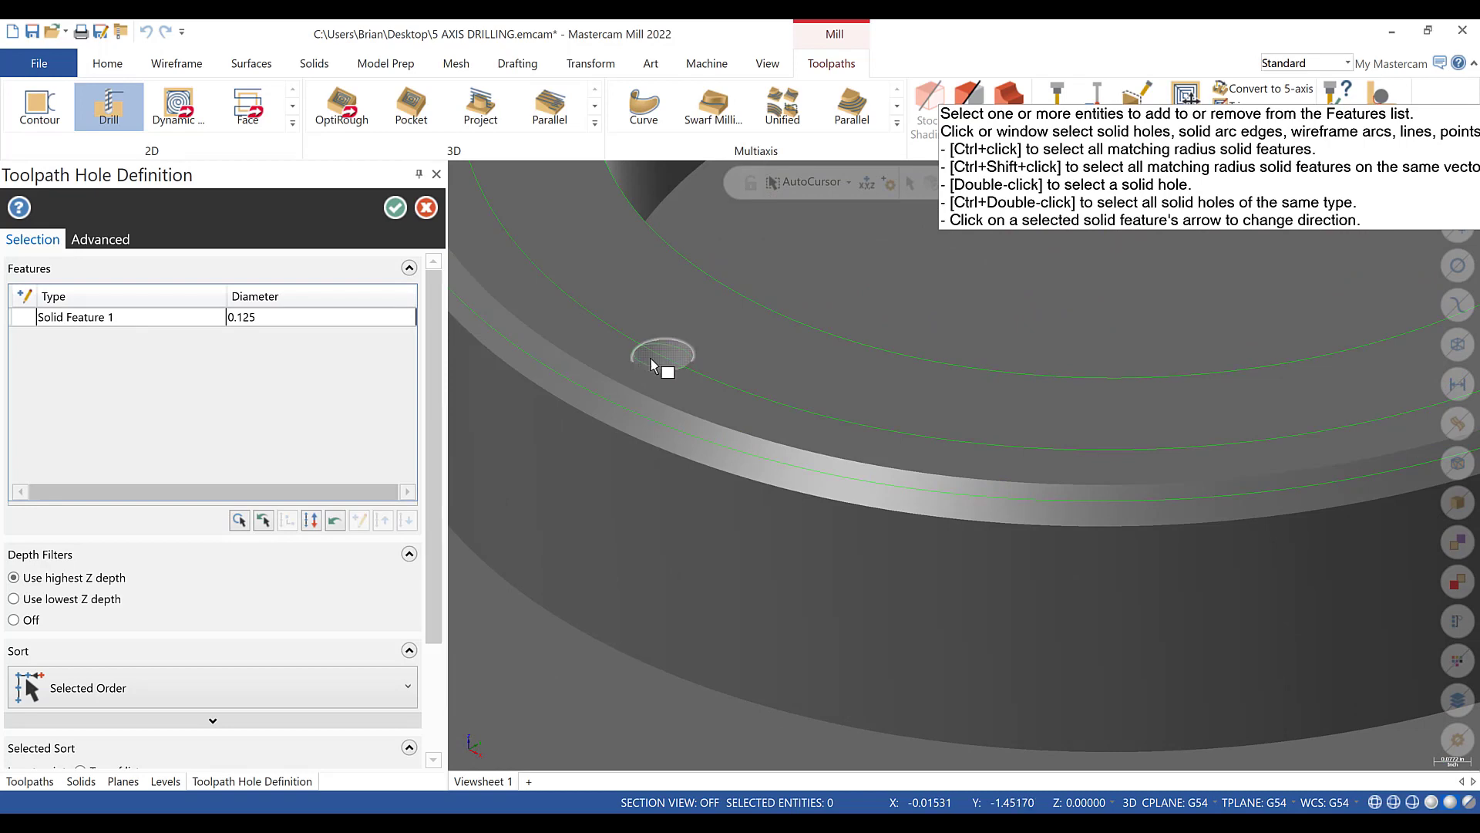
pyautogui.click(652, 364)
# - Add the remaining two 0.125 holes on the ring face and accept the hole definition
pyautogui.scroll(-5, 651, 365)
pyautogui.scroll(3, 1070, 343)
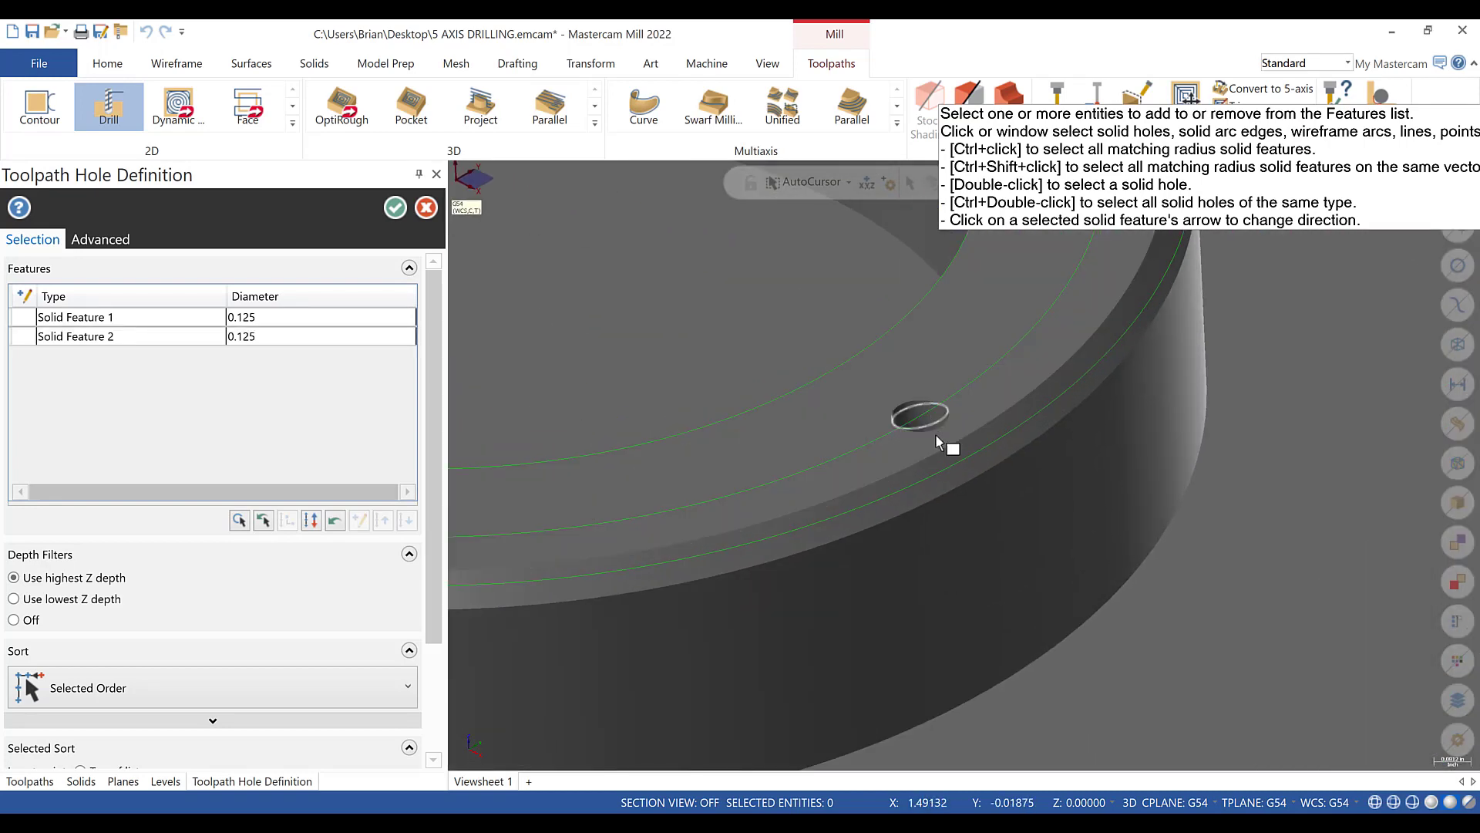
pyautogui.moveTo(935, 435); pyautogui.dragTo(940, 437, button='middle')
pyautogui.click(933, 409)
pyautogui.scroll(-4, 933, 407)
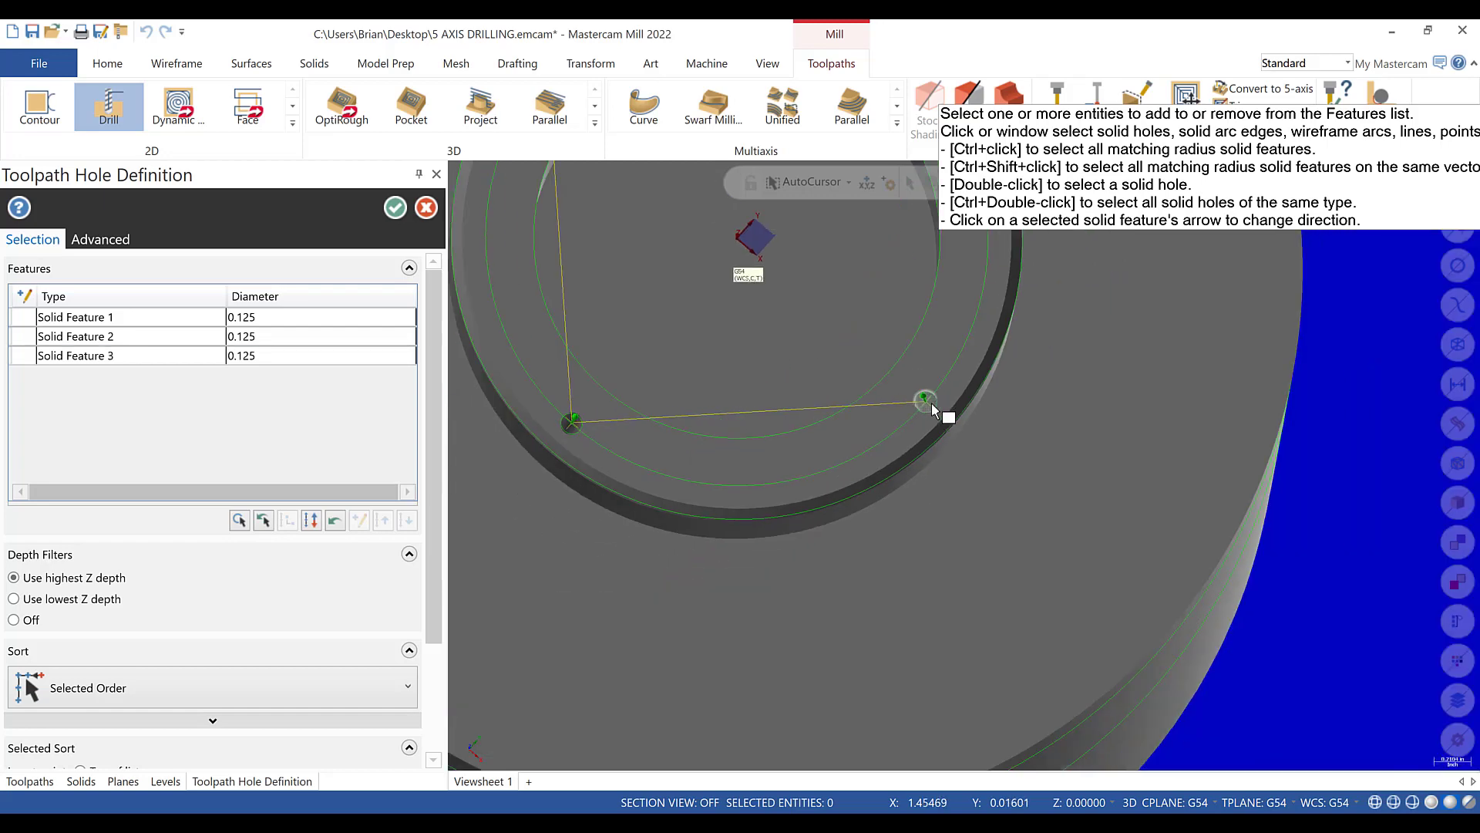
pyautogui.scroll(4, 929, 244)
pyautogui.moveTo(930, 243); pyautogui.dragTo(927, 239, button='middle')
pyautogui.click(928, 239)
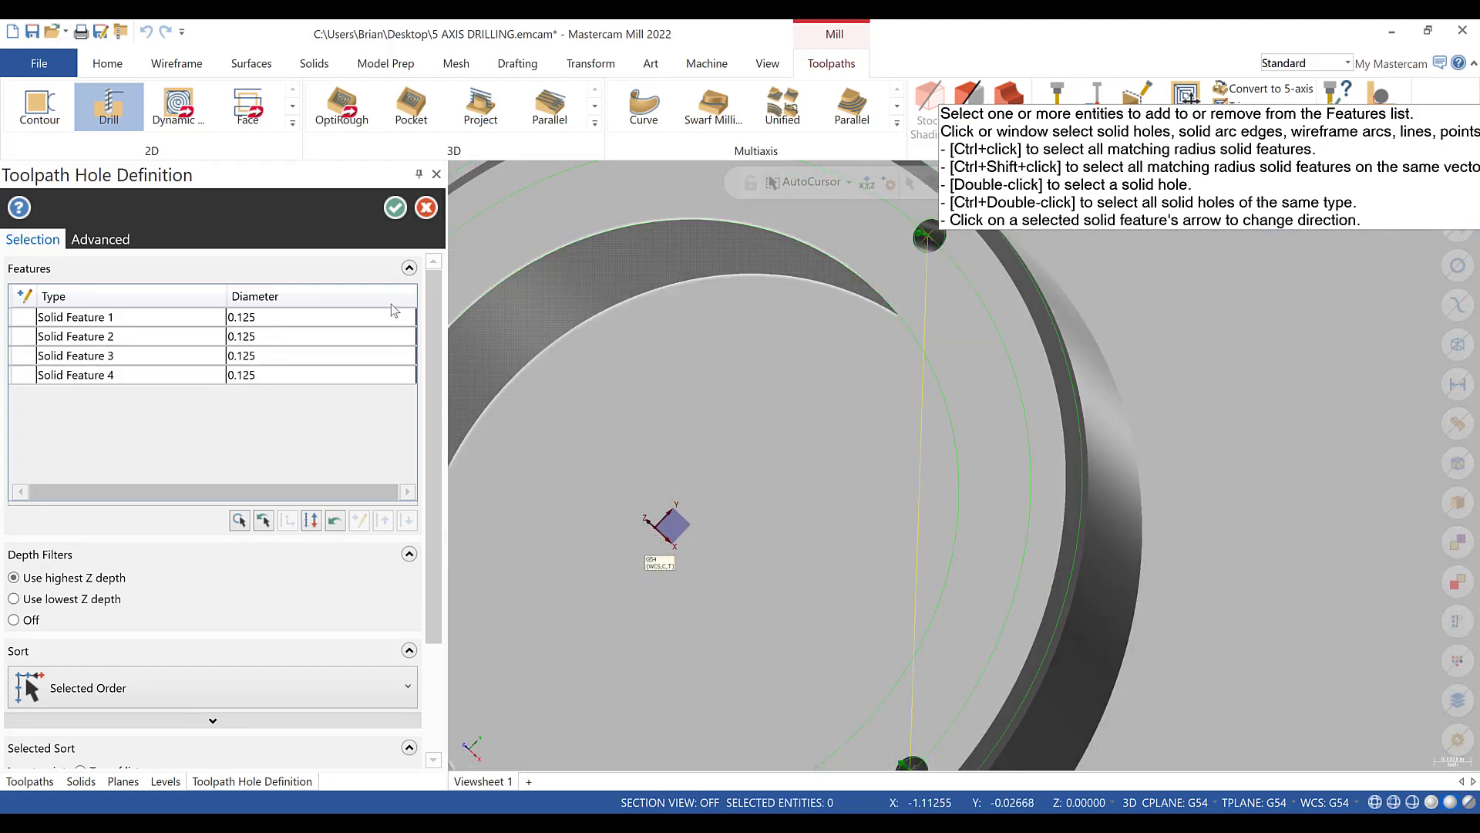
pyautogui.click(394, 208)
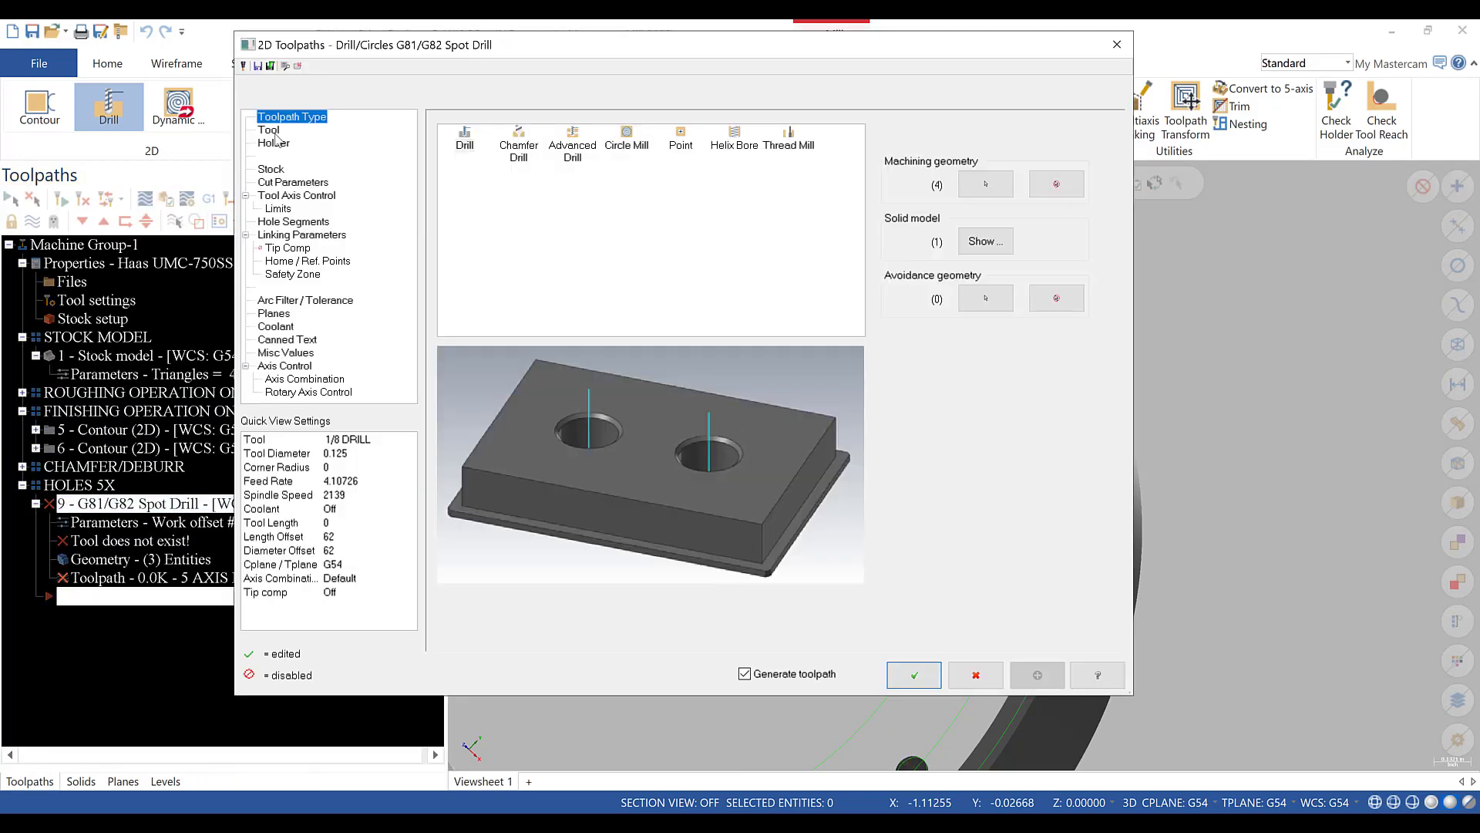
# - Assign the 1/8 FLAT ENDMILL with the comment SPOT DRILL and set the tool axis output format to 5 axis
pyautogui.click(268, 131)
pyautogui.click(577, 174)
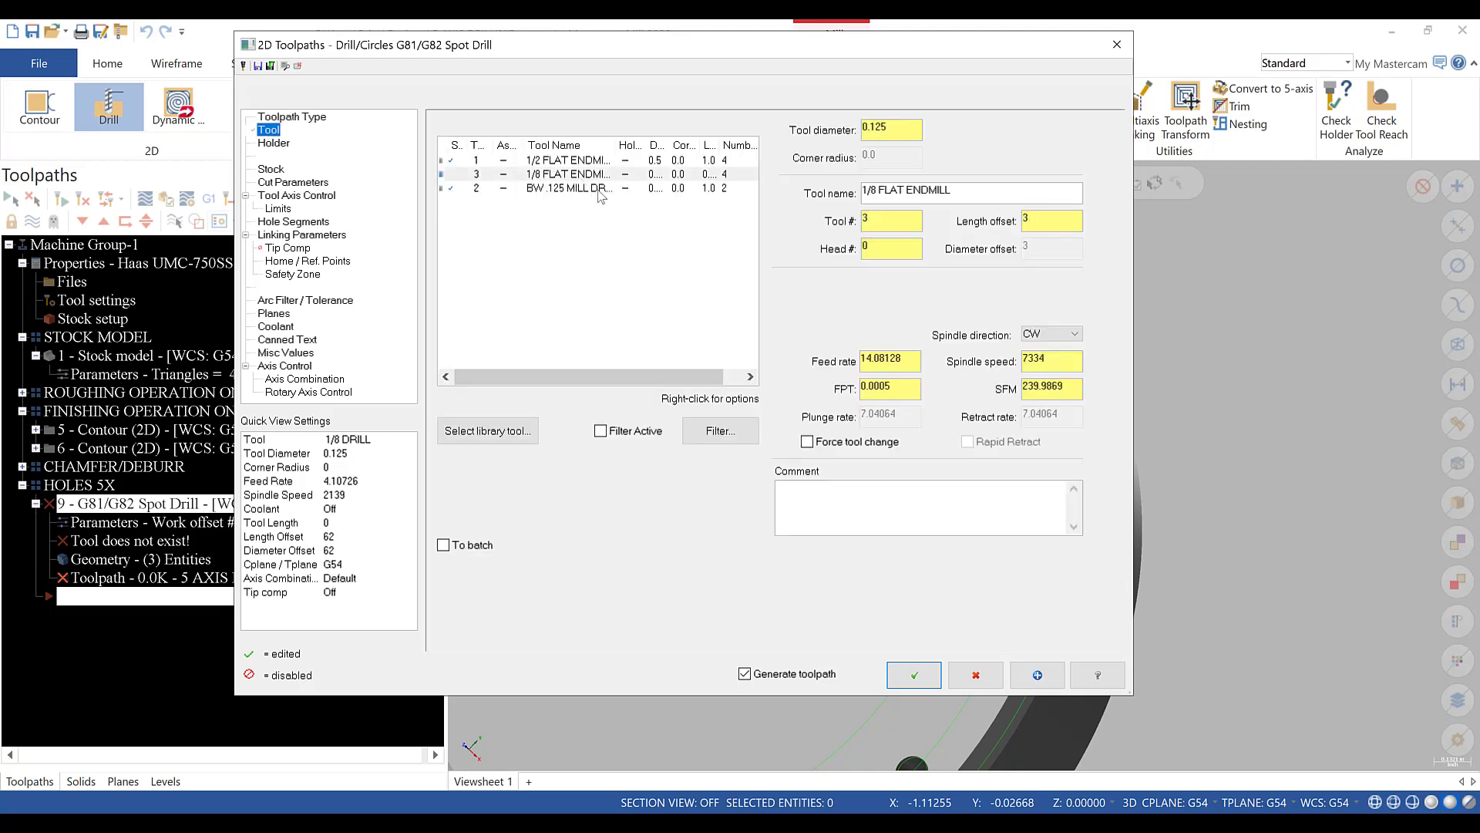
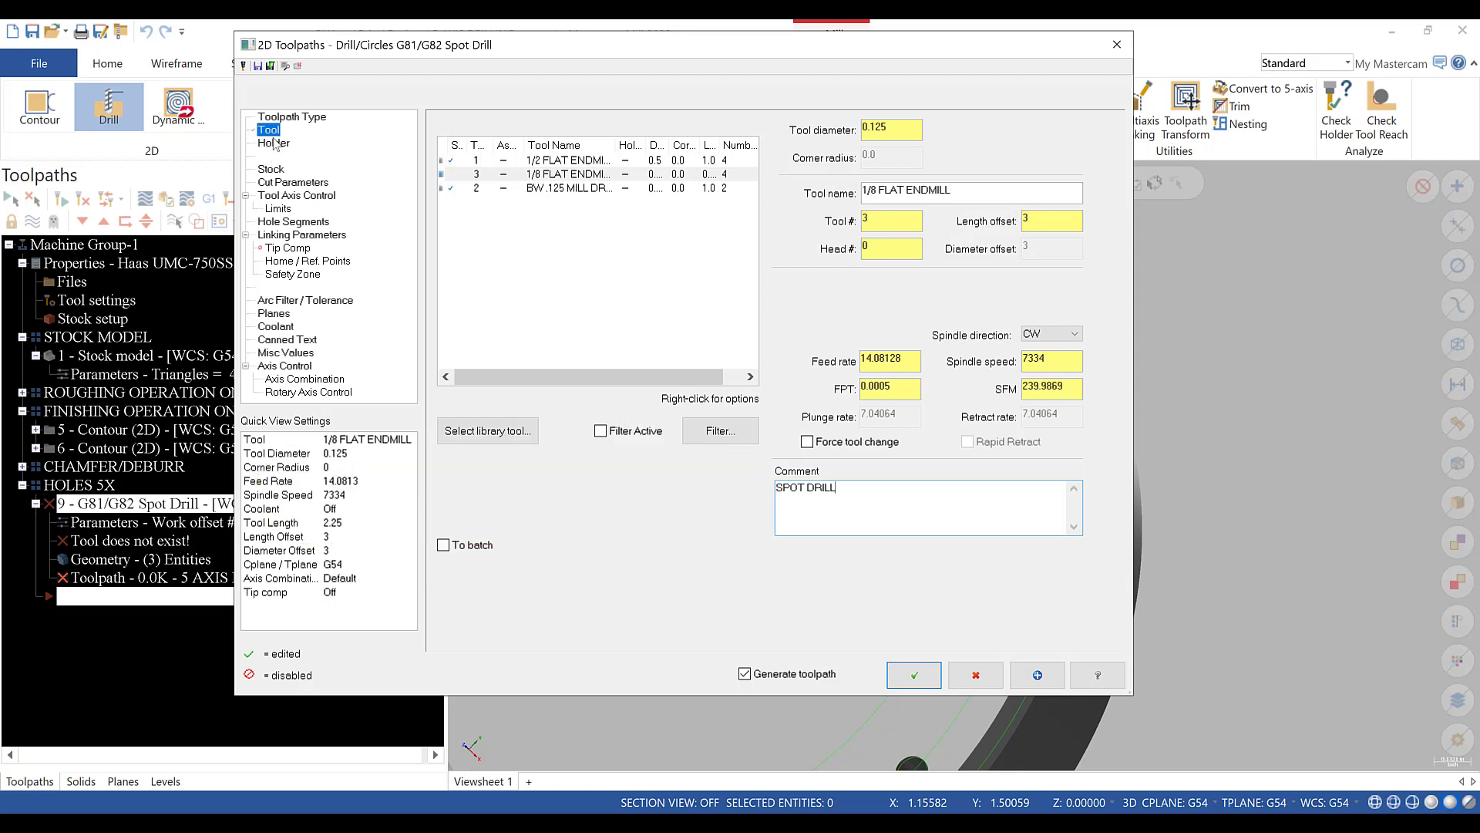
pyautogui.click(290, 183)
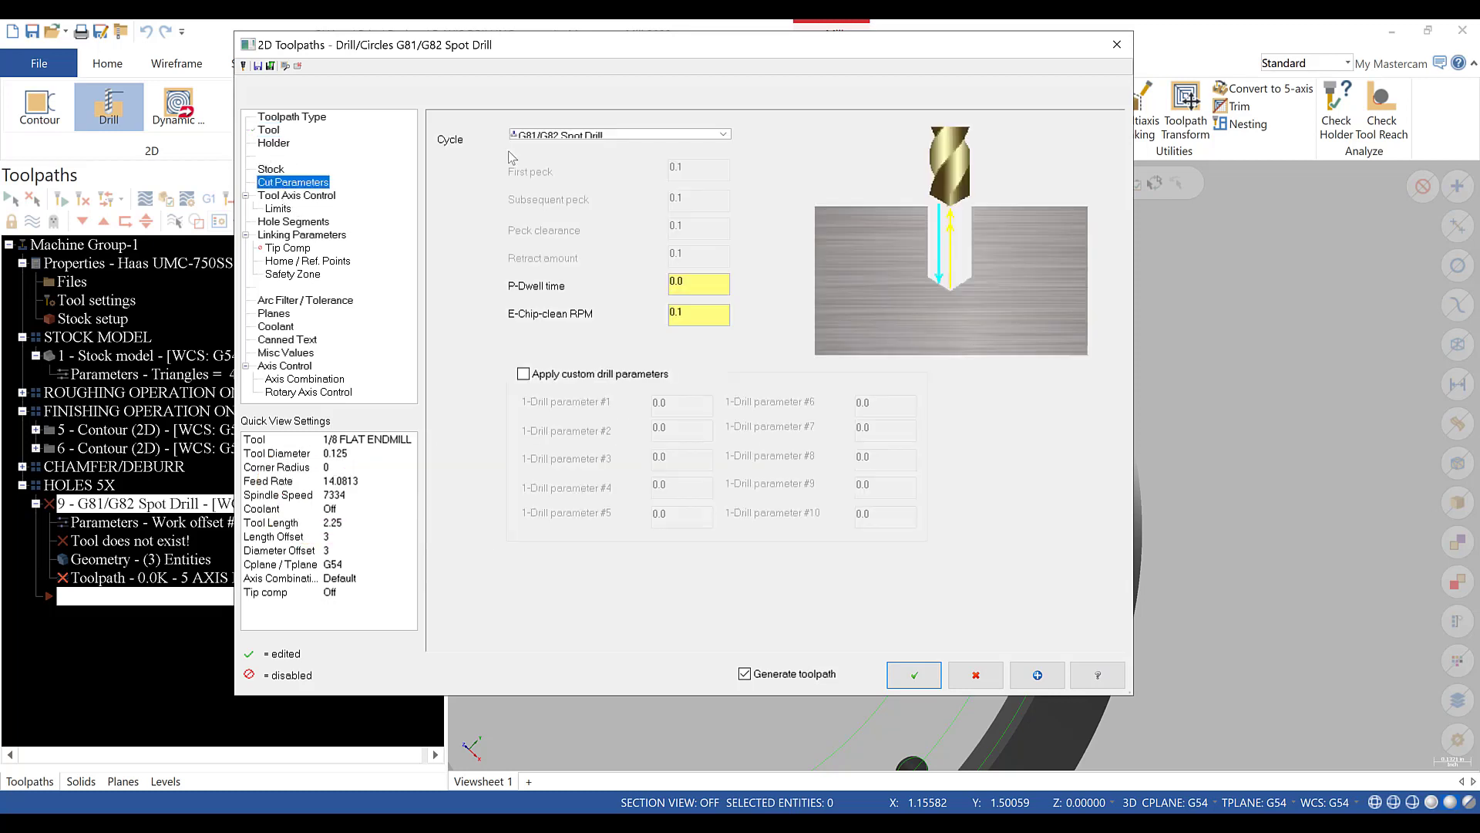
pyautogui.click(291, 198)
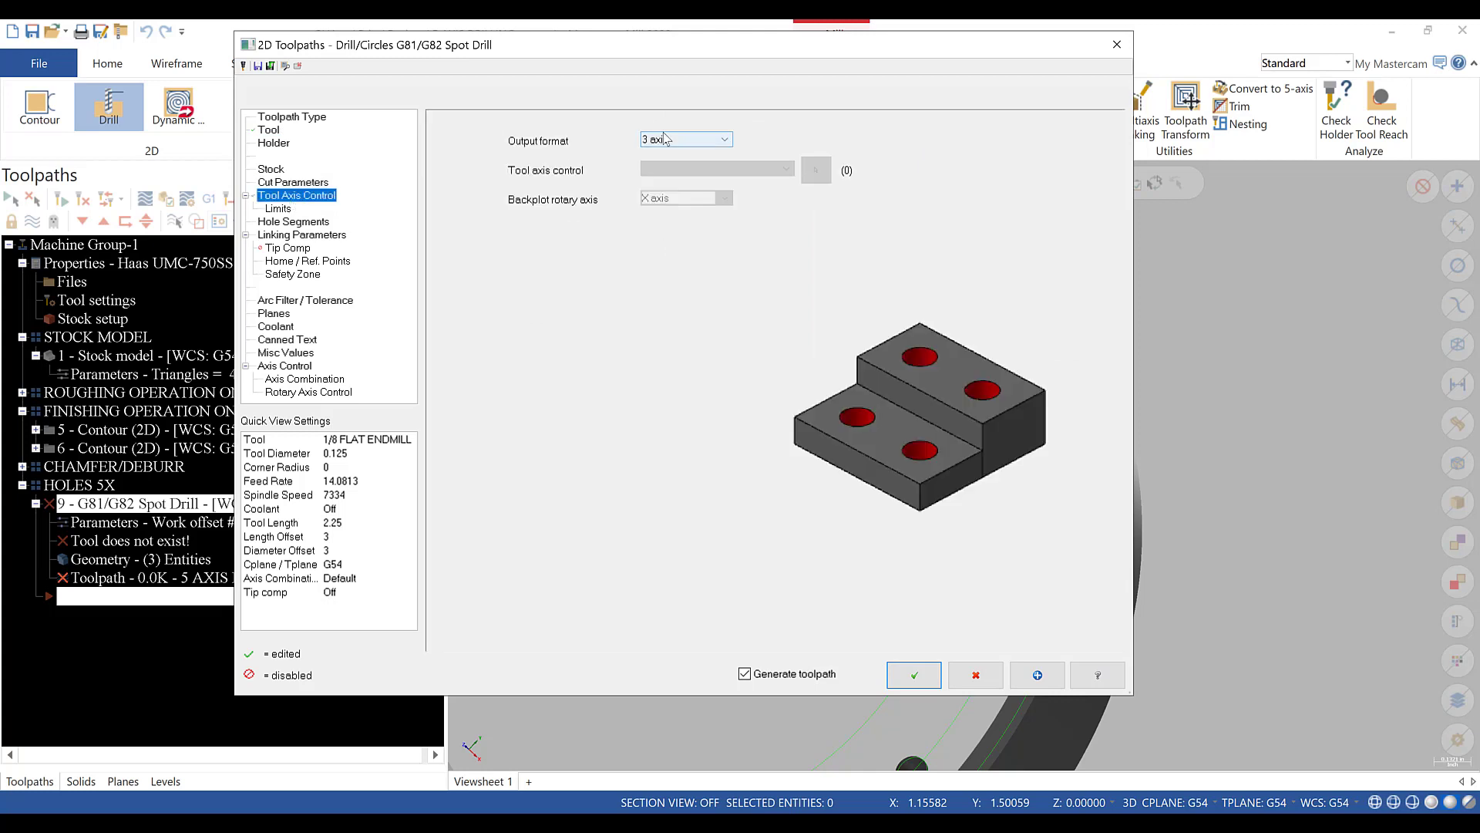
pyautogui.click(724, 140)
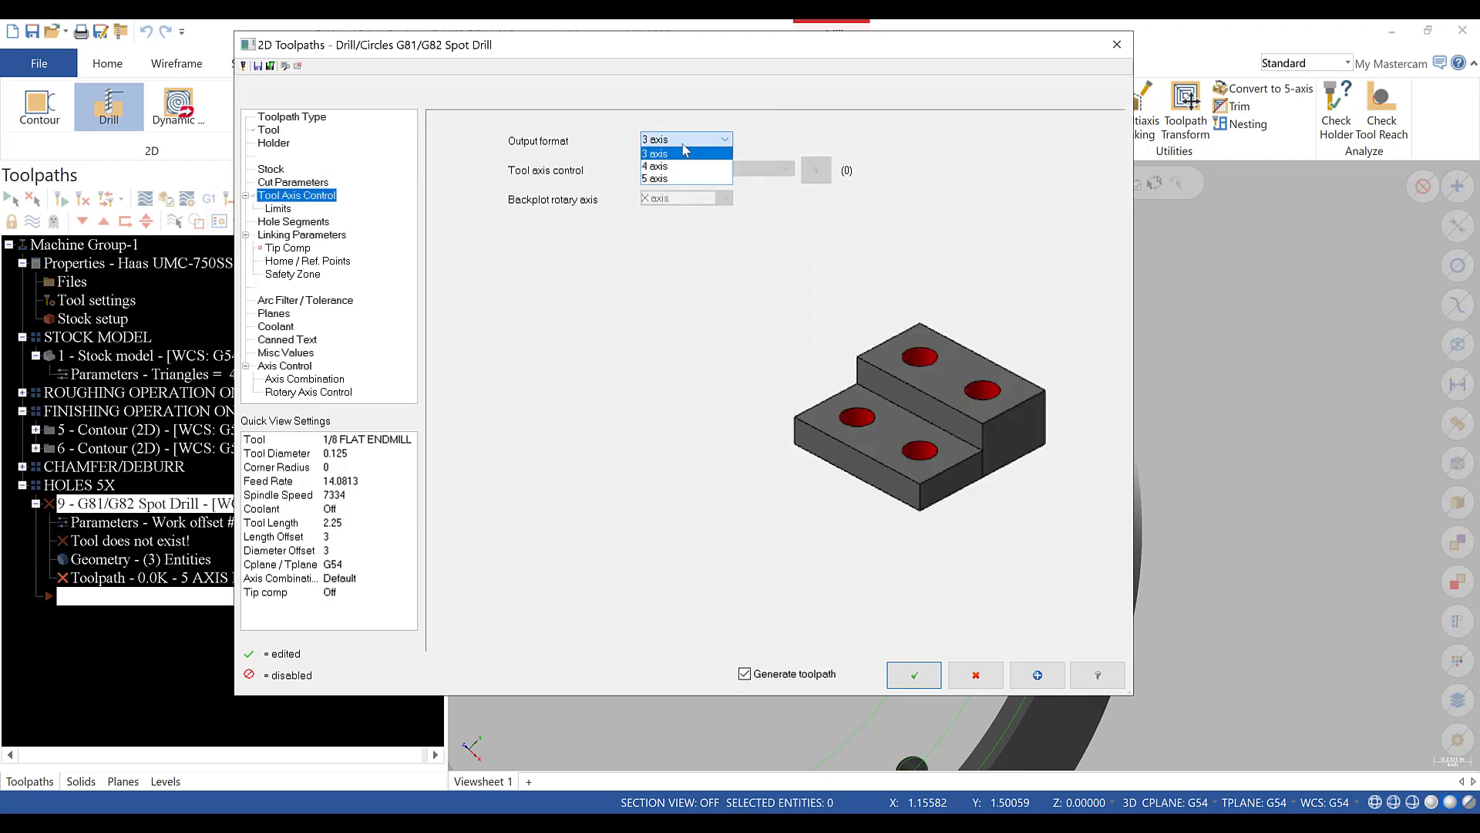
pyautogui.click(663, 177)
# - Set the incremental spot drilling depth to -0.03 and generate the toolpath
pyautogui.click(294, 222)
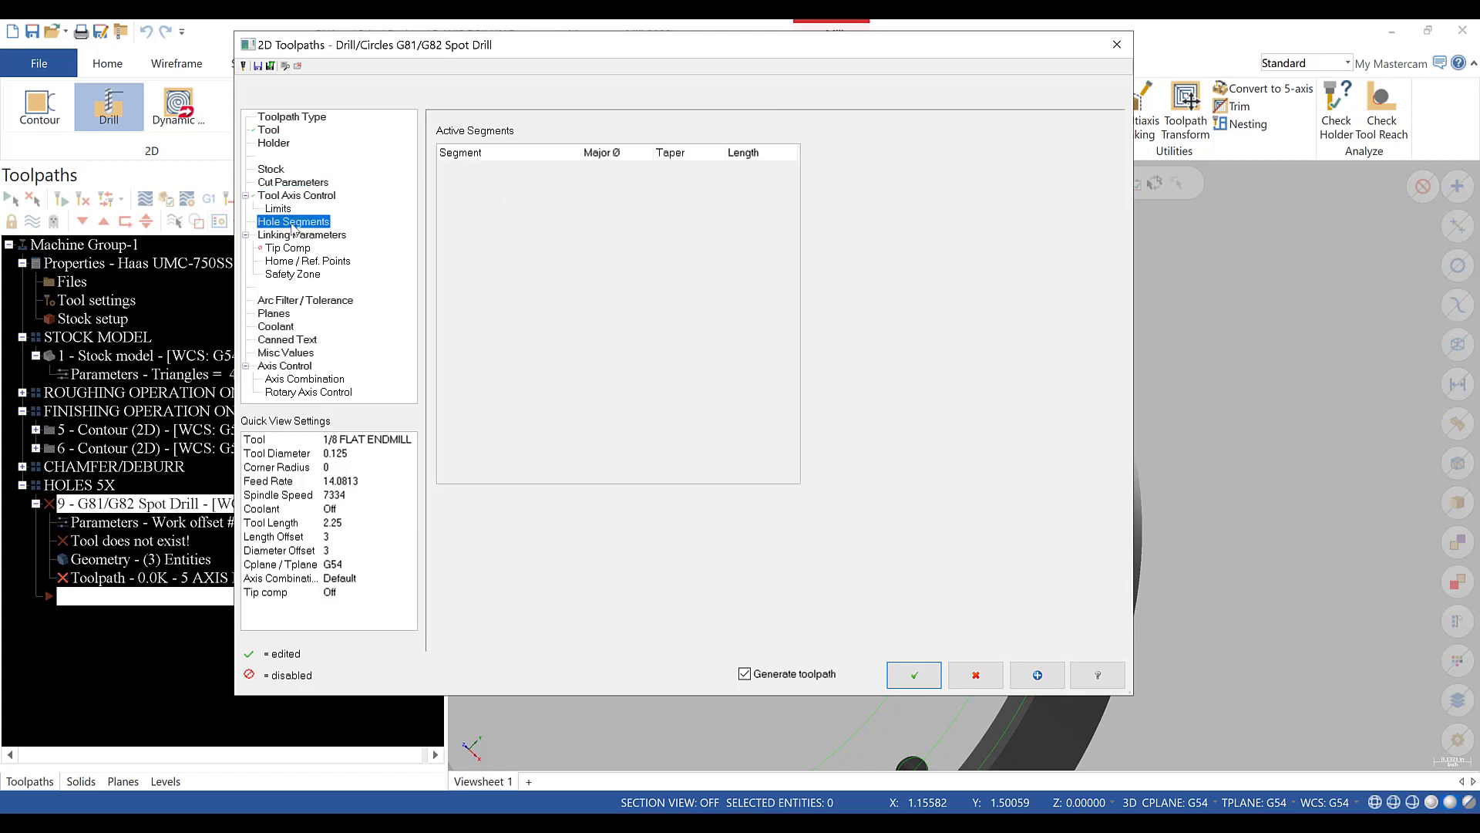
pyautogui.click(293, 236)
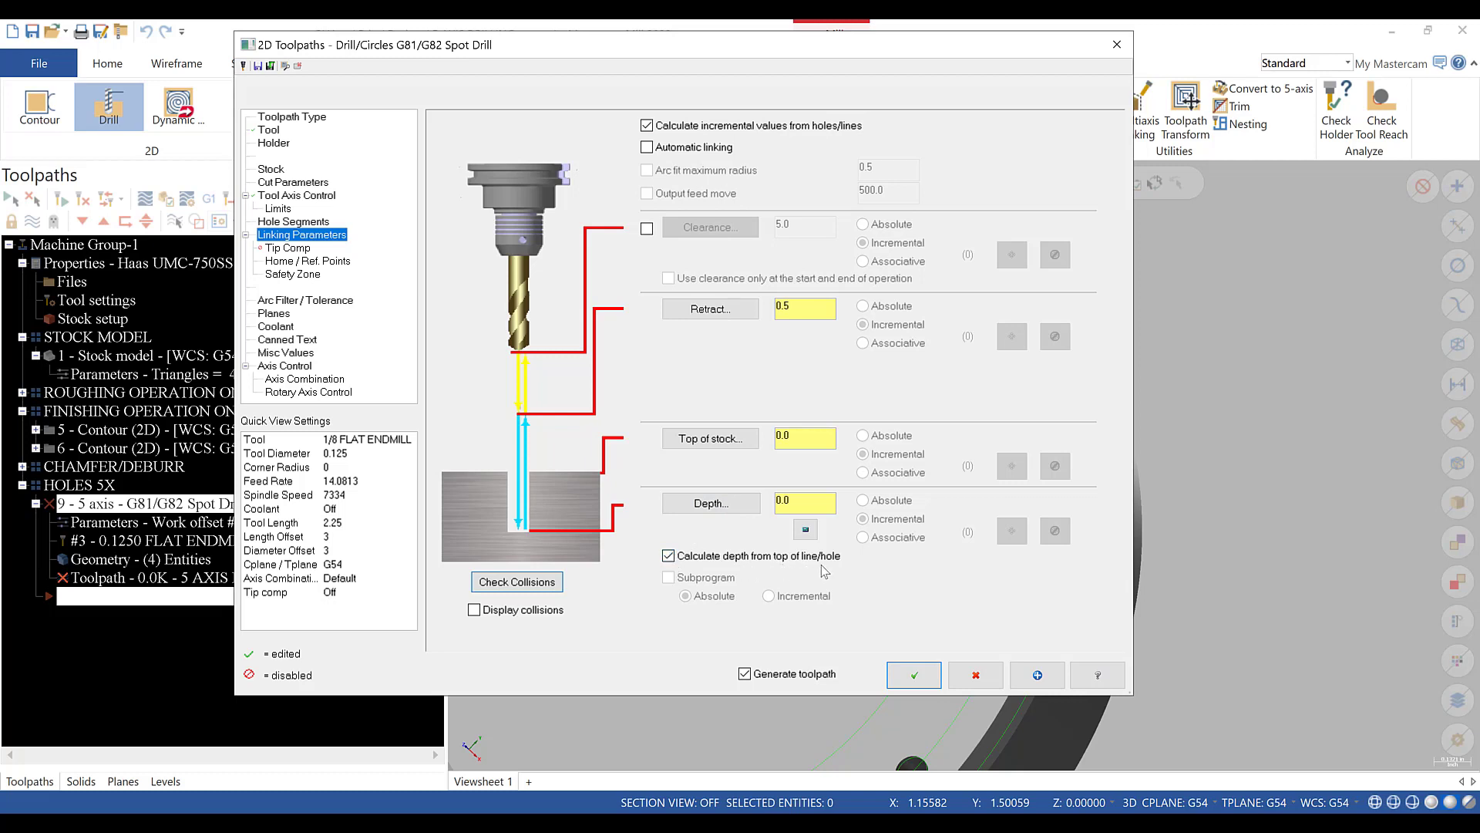
pyautogui.write('-.03')
pyautogui.click(296, 251)
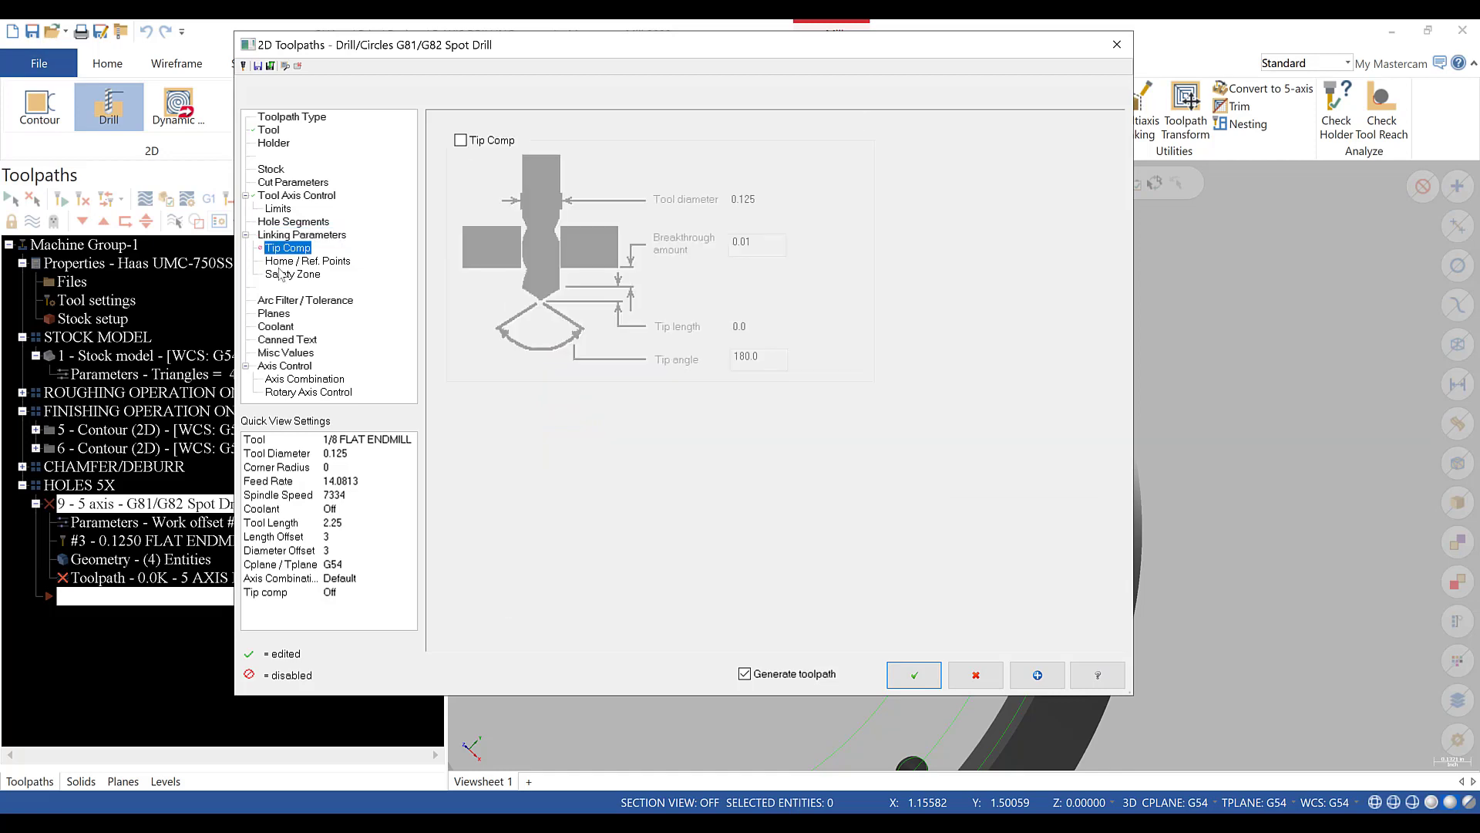
pyautogui.click(295, 305)
pyautogui.click(293, 277)
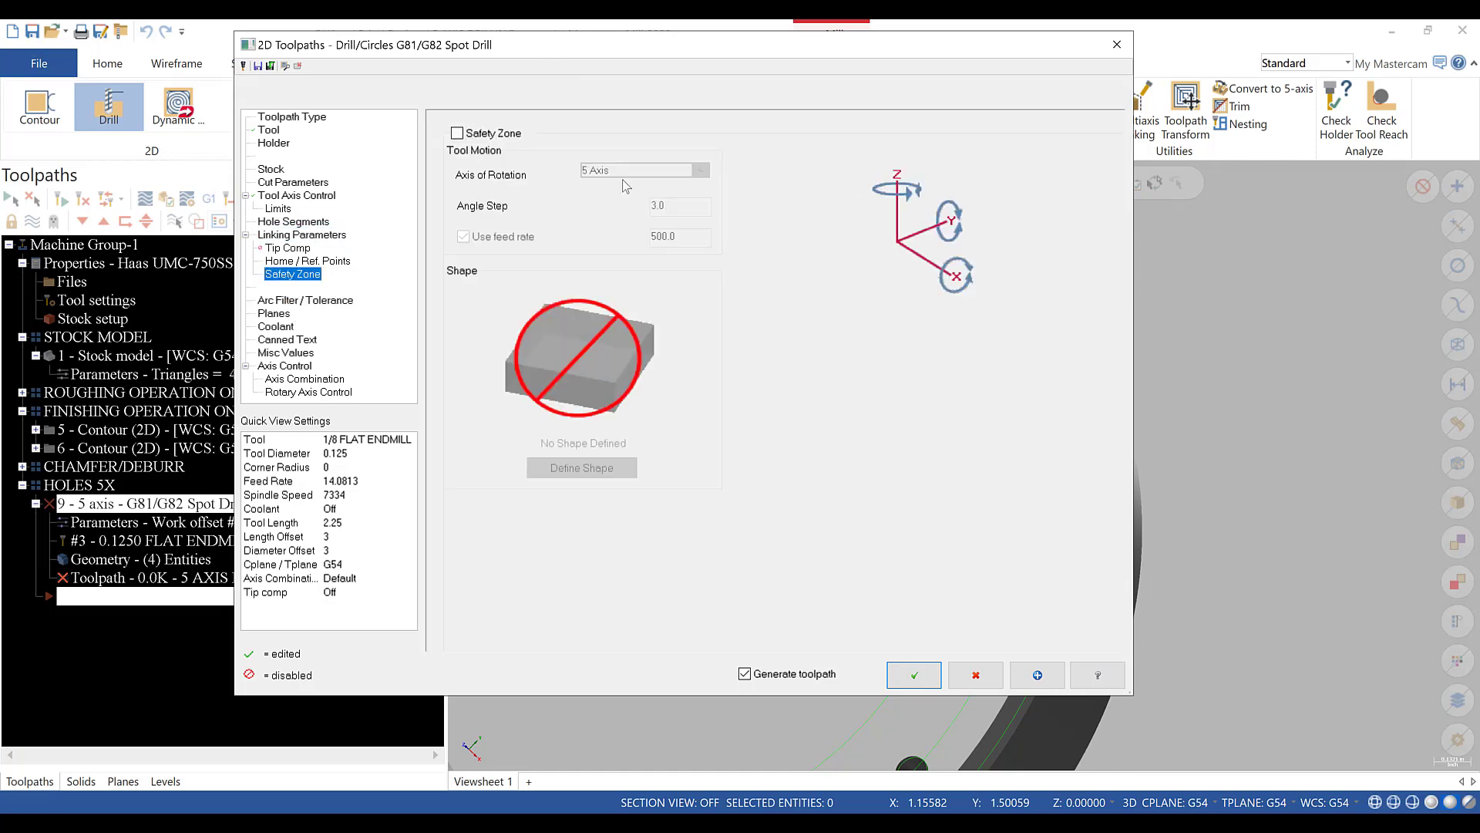
pyautogui.click(925, 685)
# - Examine the spot drill toolpath's moves into and between the four holes on the ring
pyautogui.scroll(10, 817, 571)
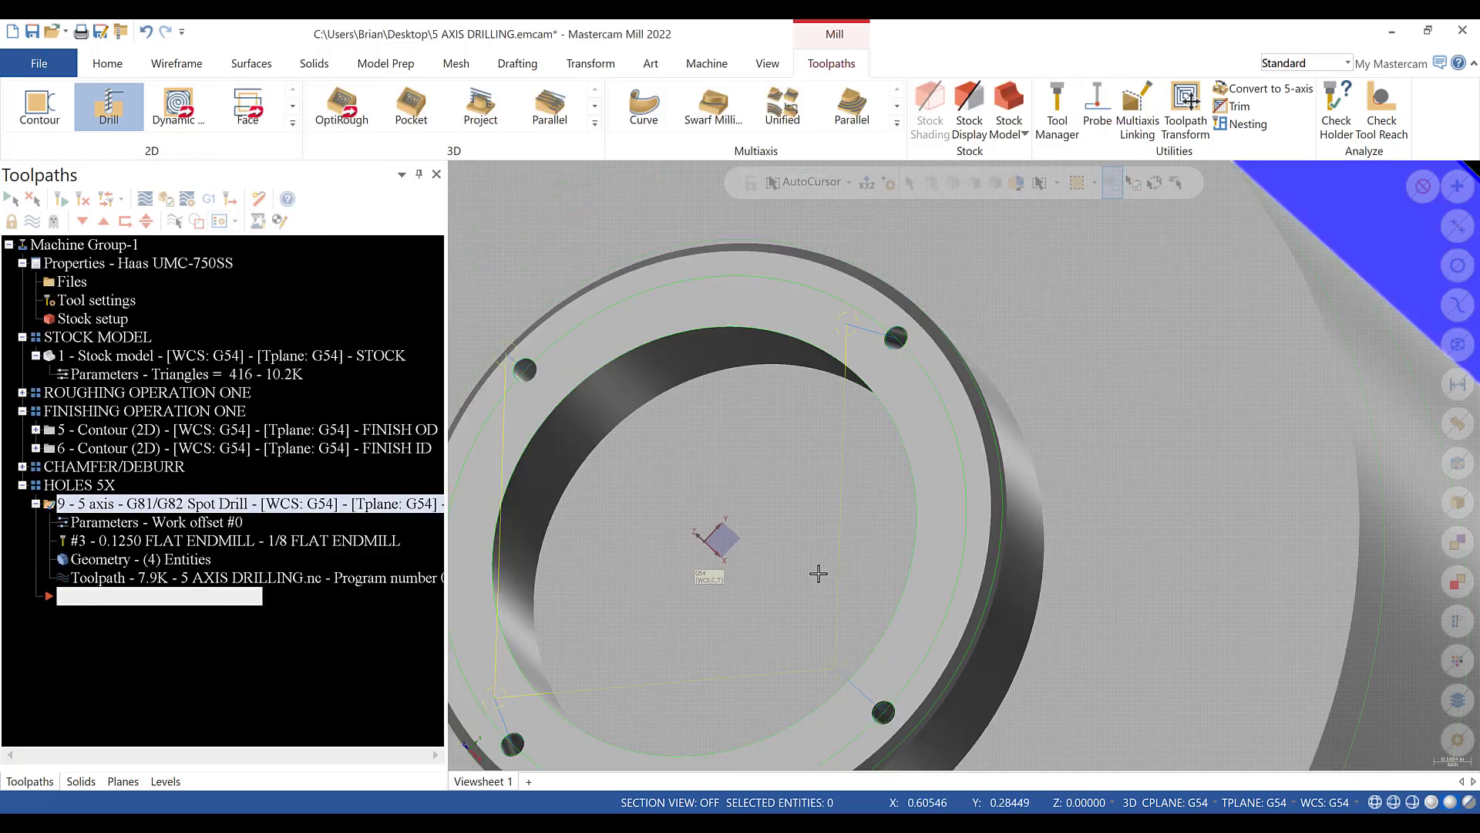
pyautogui.scroll(10, 603, 679)
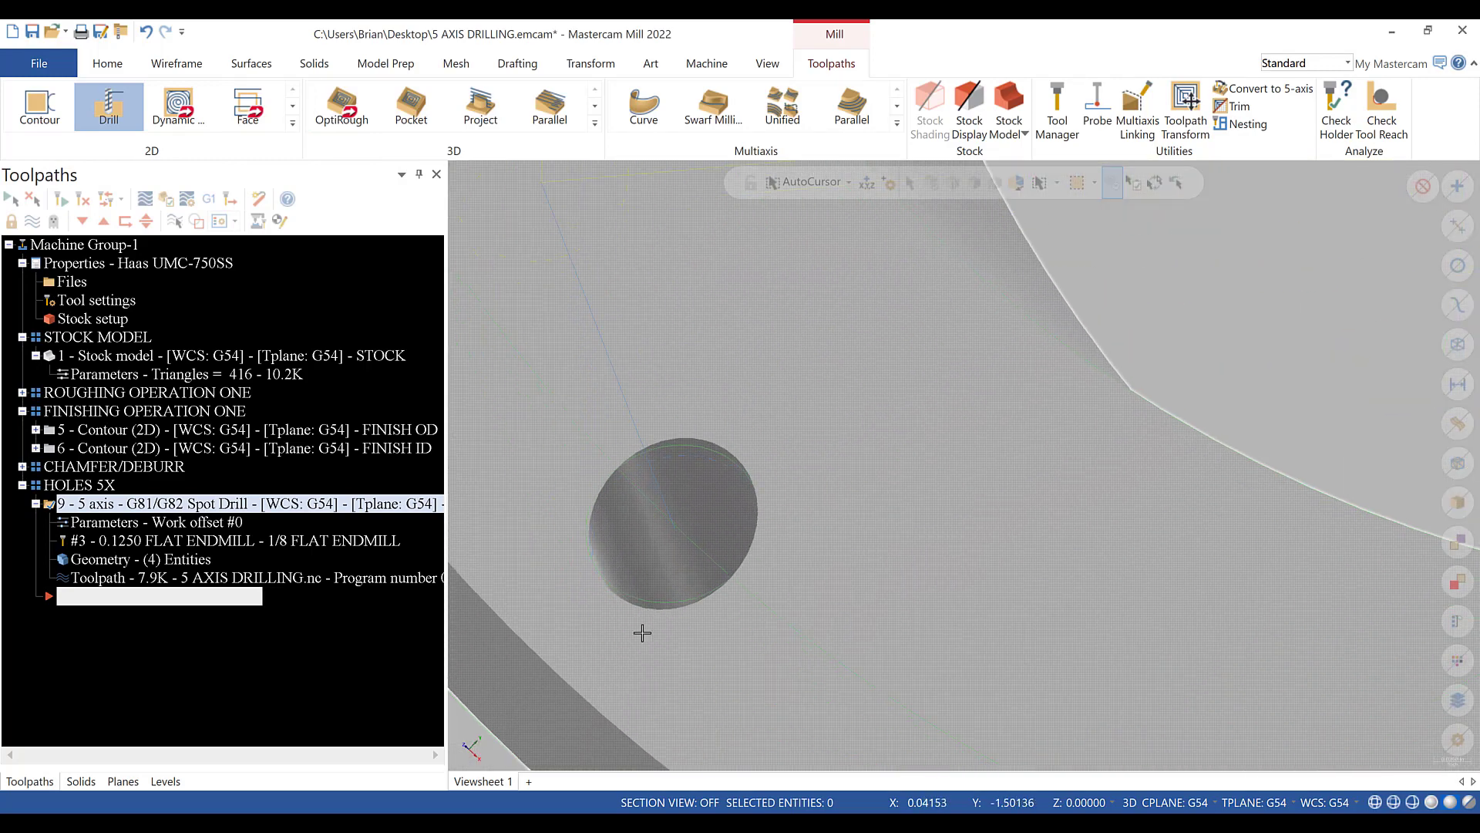
pyautogui.scroll(-10, 656, 570)
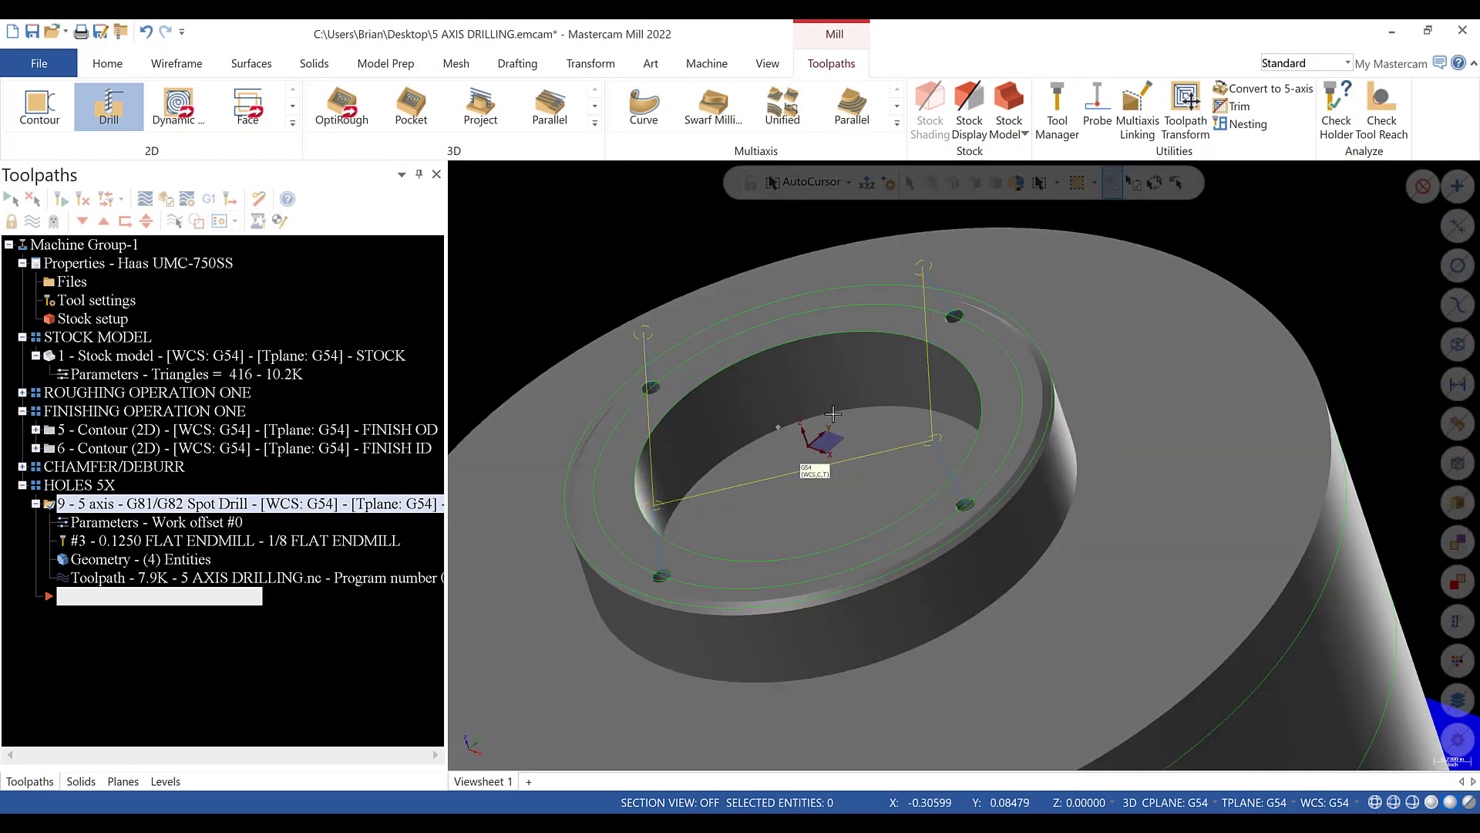
pyautogui.moveTo(833, 414); pyautogui.dragTo(762, 380, button='middle')
pyautogui.scroll(-2, 794, 320)
pyautogui.scroll(3, 762, 380)
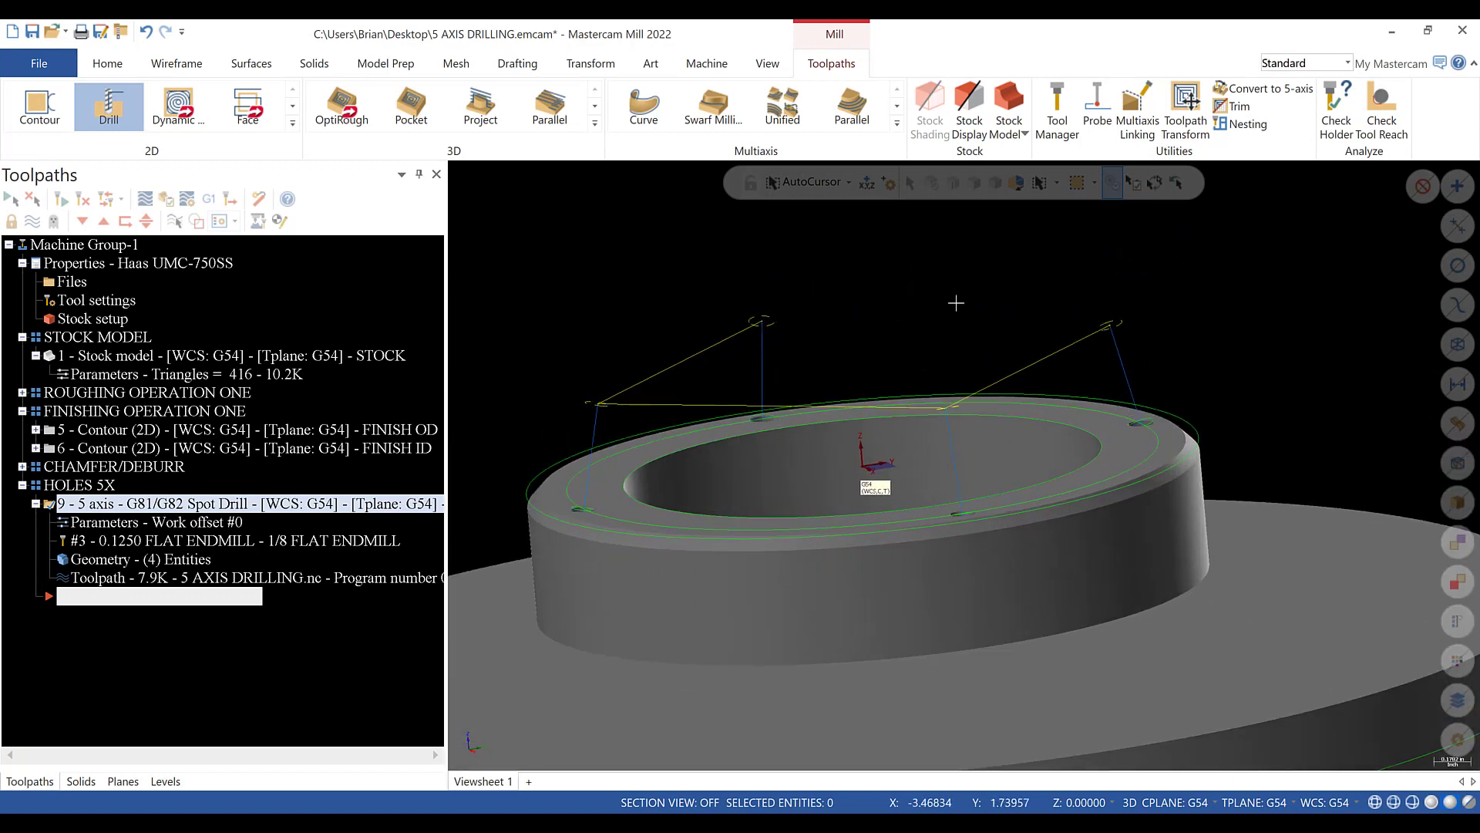
pyautogui.scroll(-2, 591, 477)
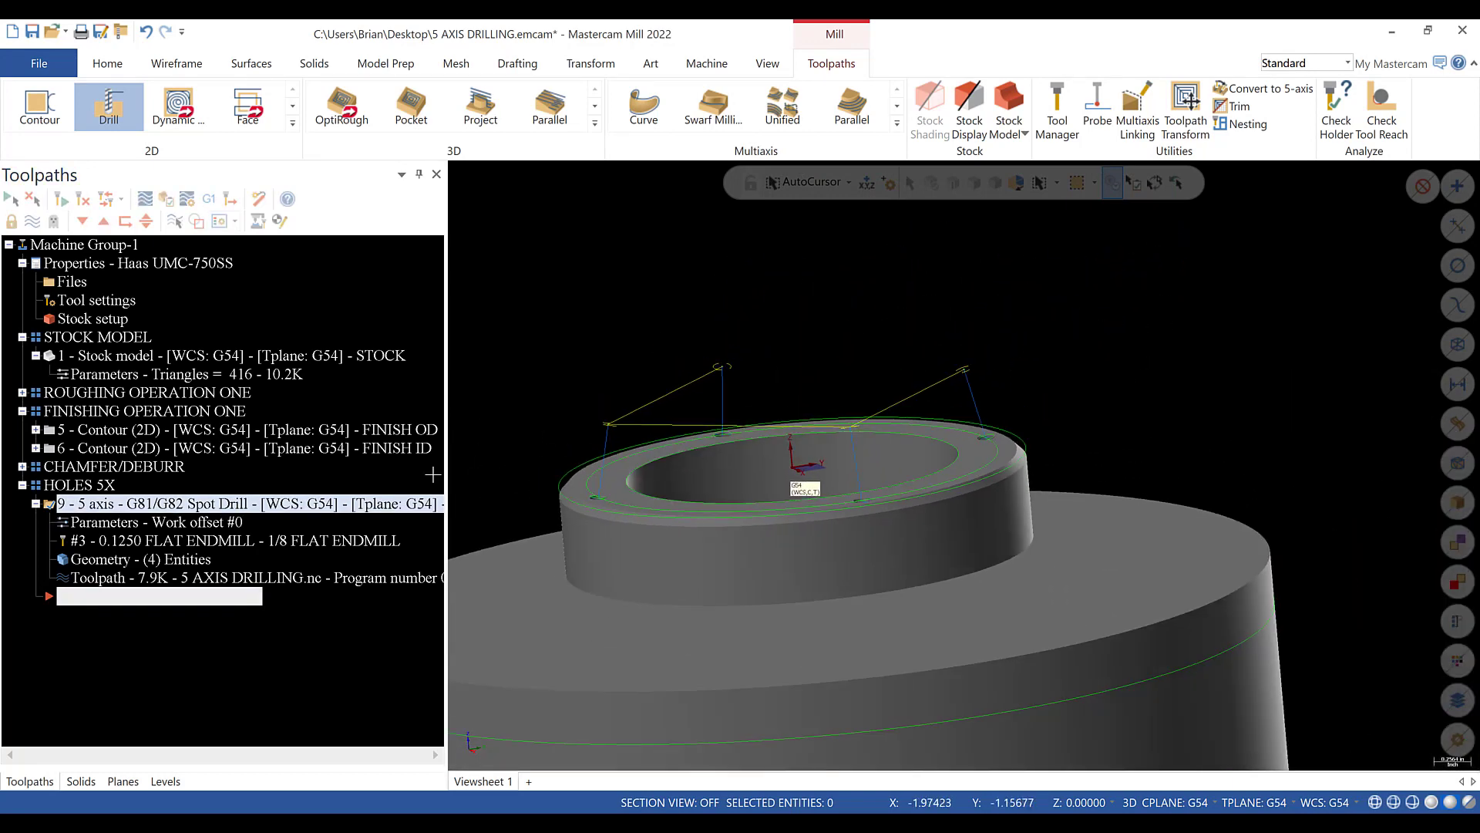
# - Enable a 2.0 clearance used only at the start and end of the spot drill operation and regenerate the toolpath
pyautogui.click(102, 524)
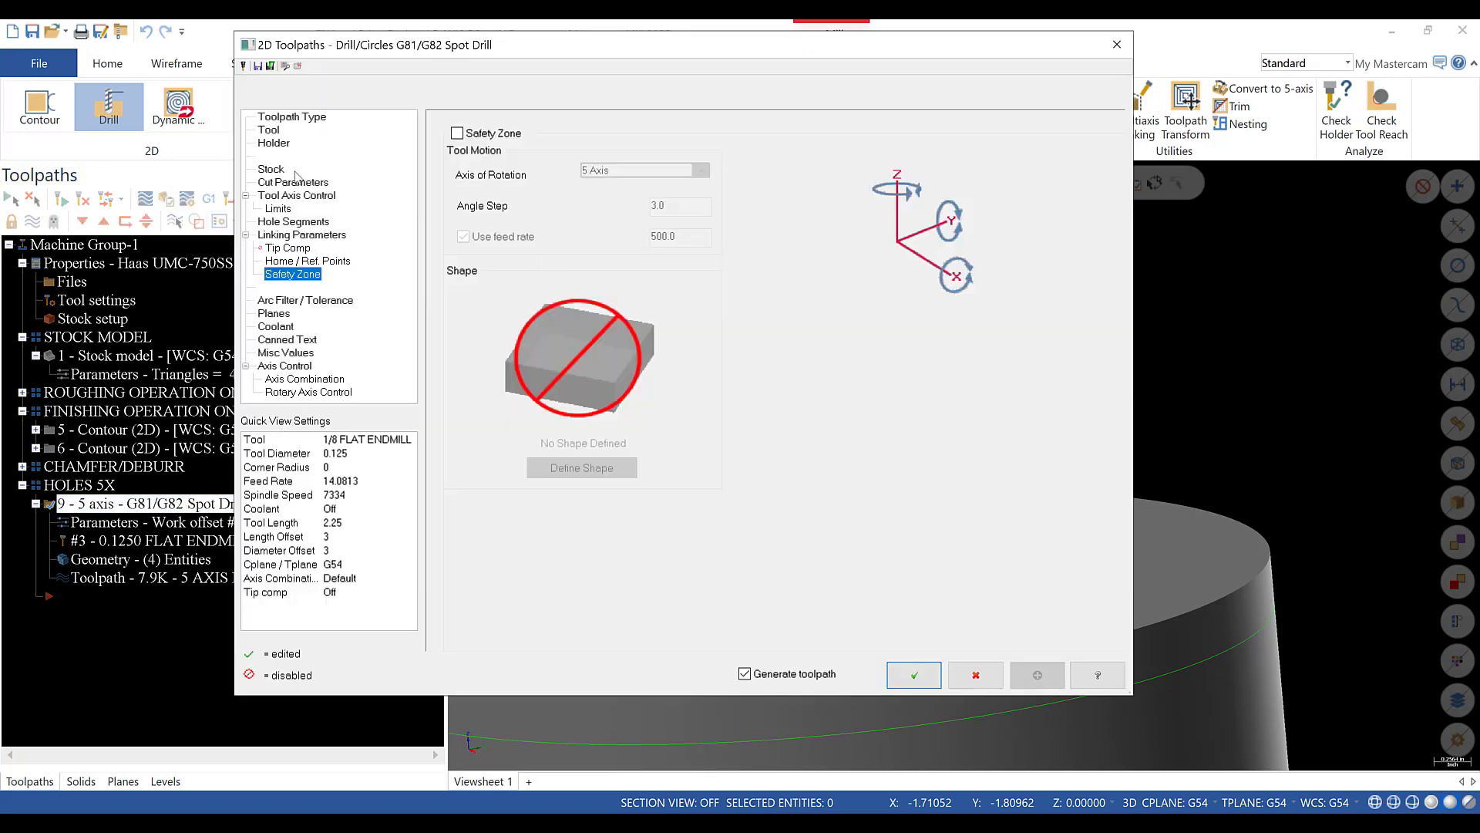
pyautogui.click(301, 235)
pyautogui.click(647, 229)
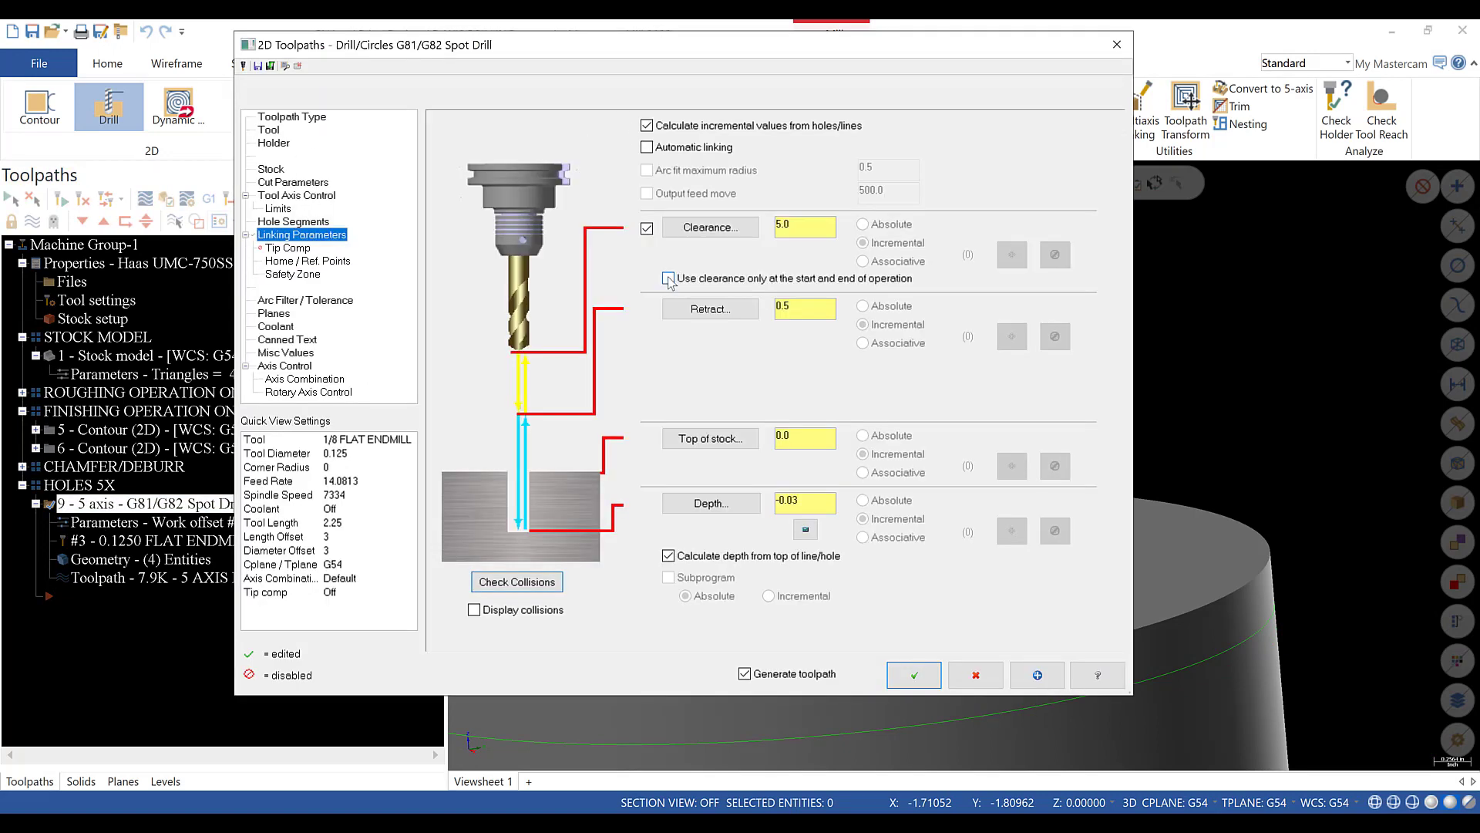
pyautogui.click(896, 665)
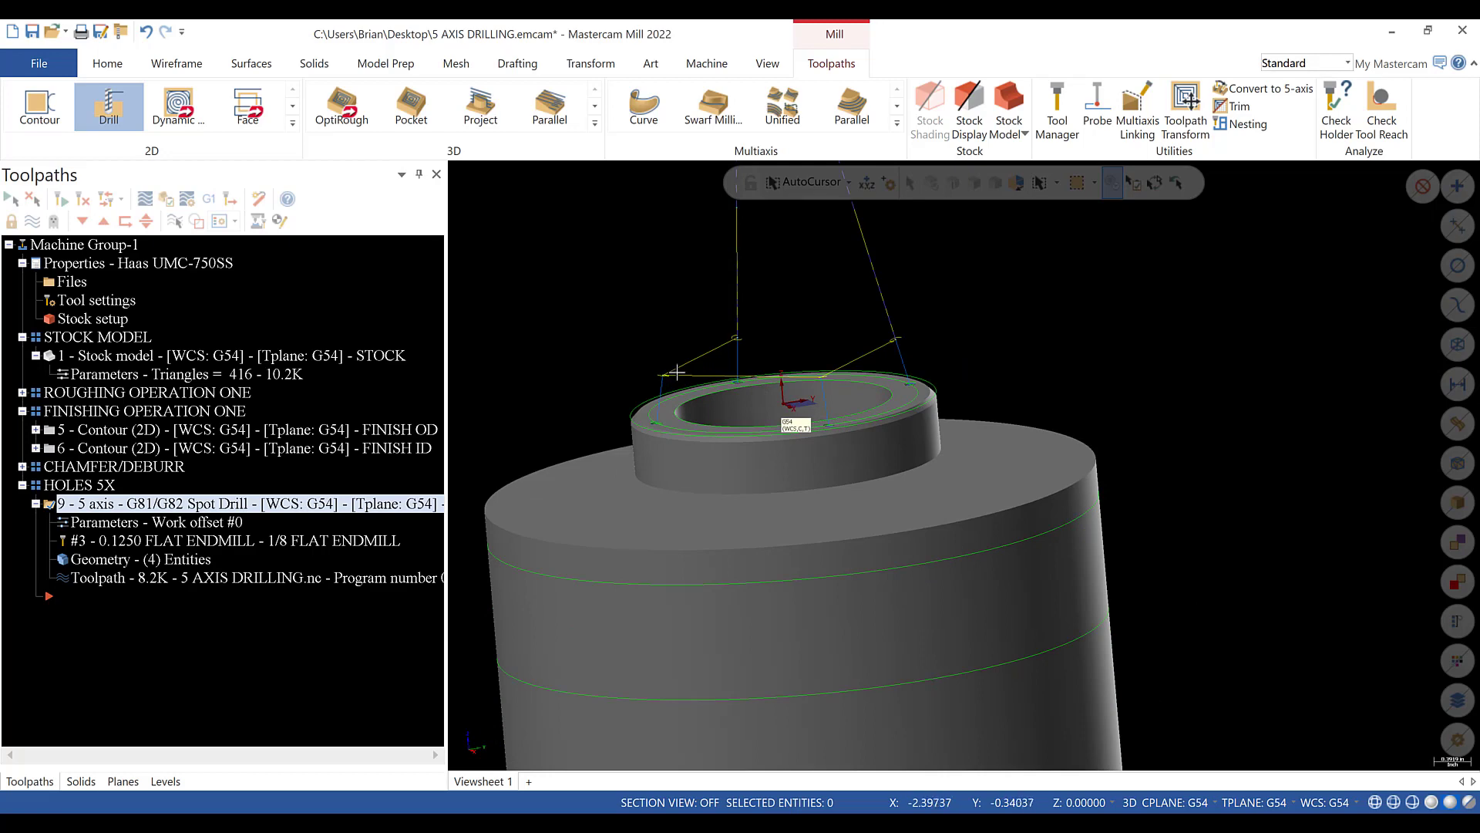
# - Enable a safety zone for the spot drill operation and define its shape as a cylinder around the upper ring
pyautogui.click(154, 522)
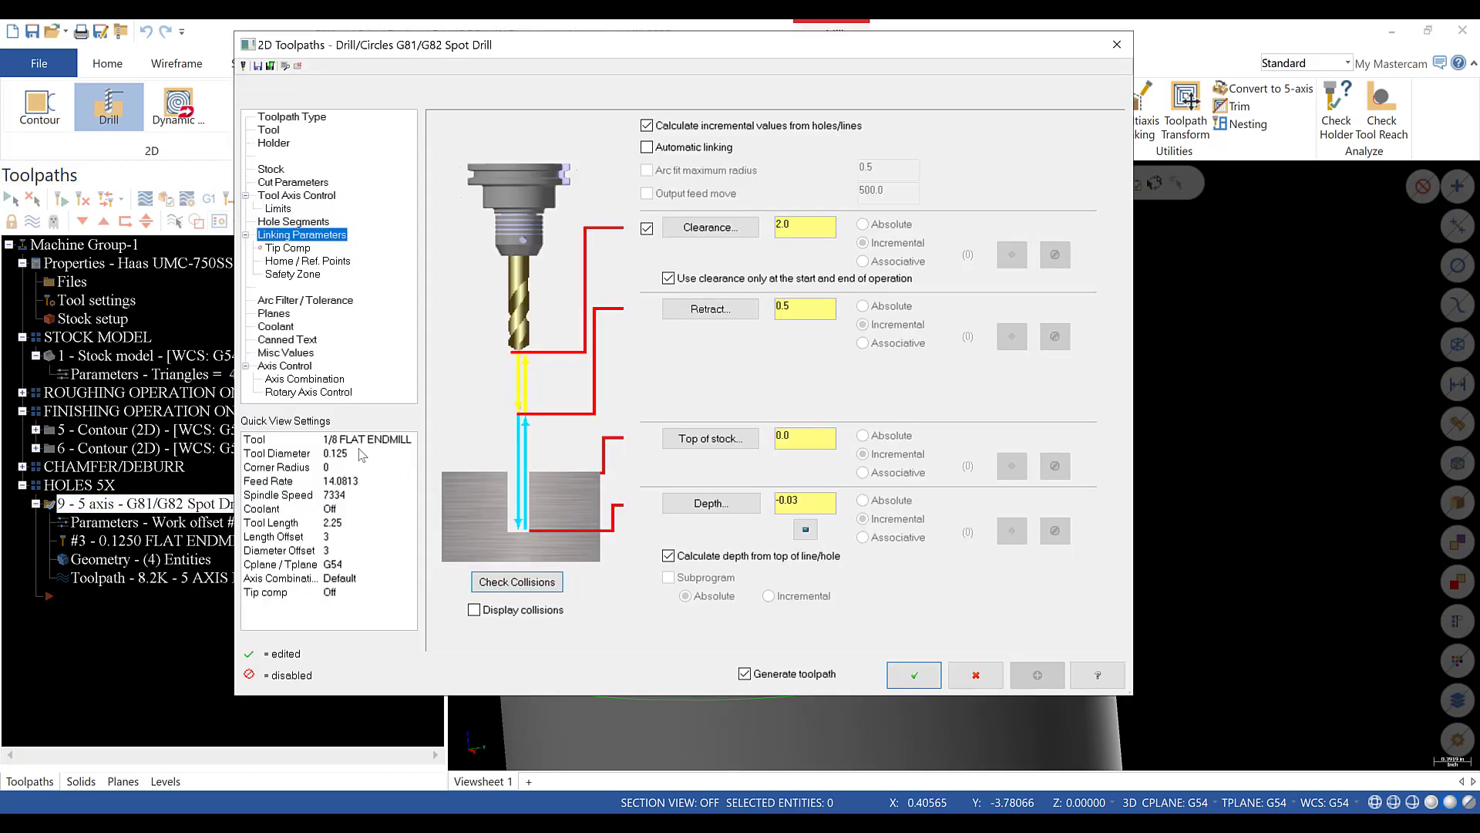
pyautogui.click(294, 275)
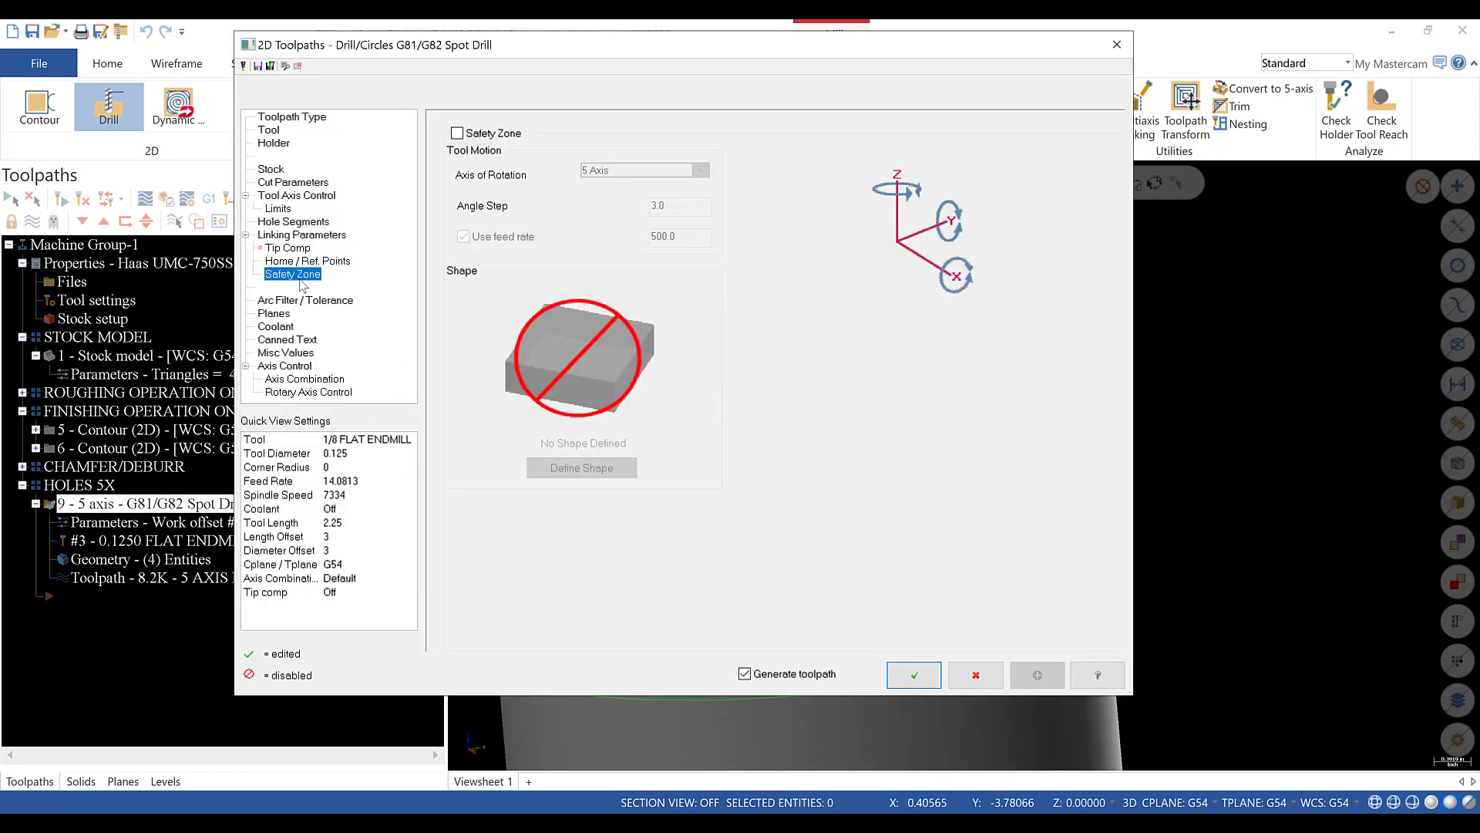
pyautogui.click(457, 133)
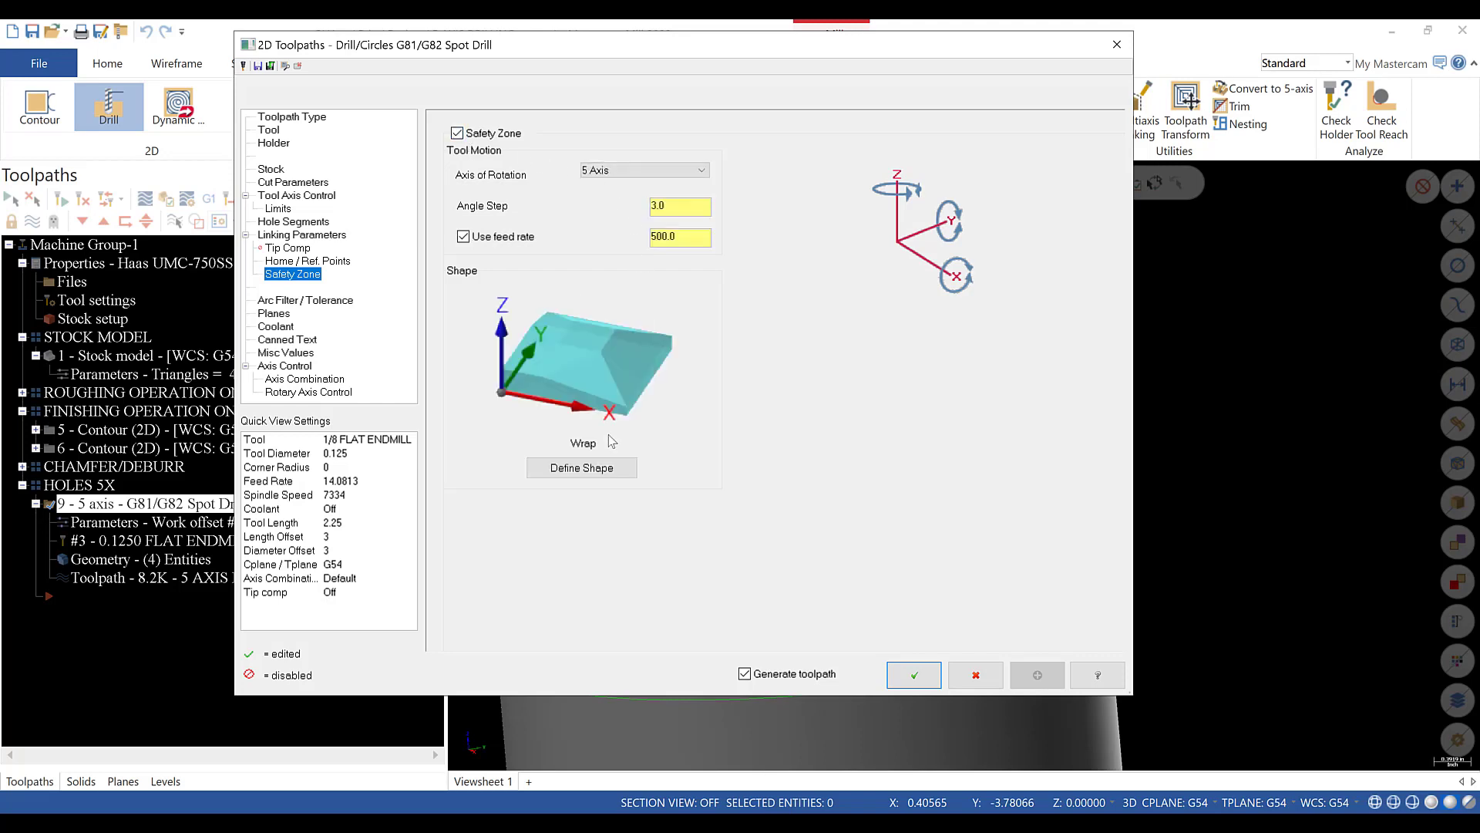
pyautogui.click(582, 468)
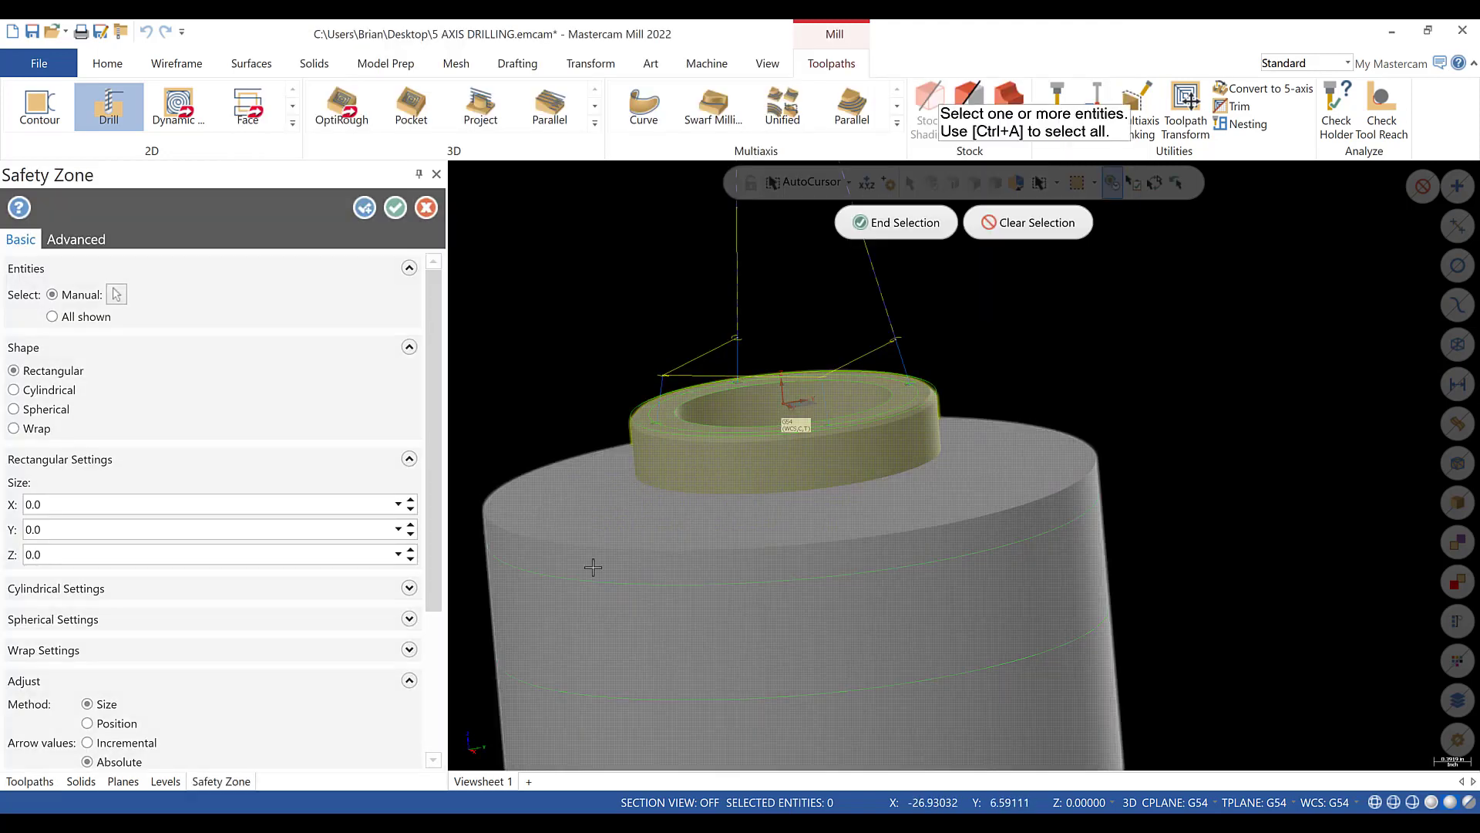
pyautogui.click(803, 414)
pyautogui.click(899, 222)
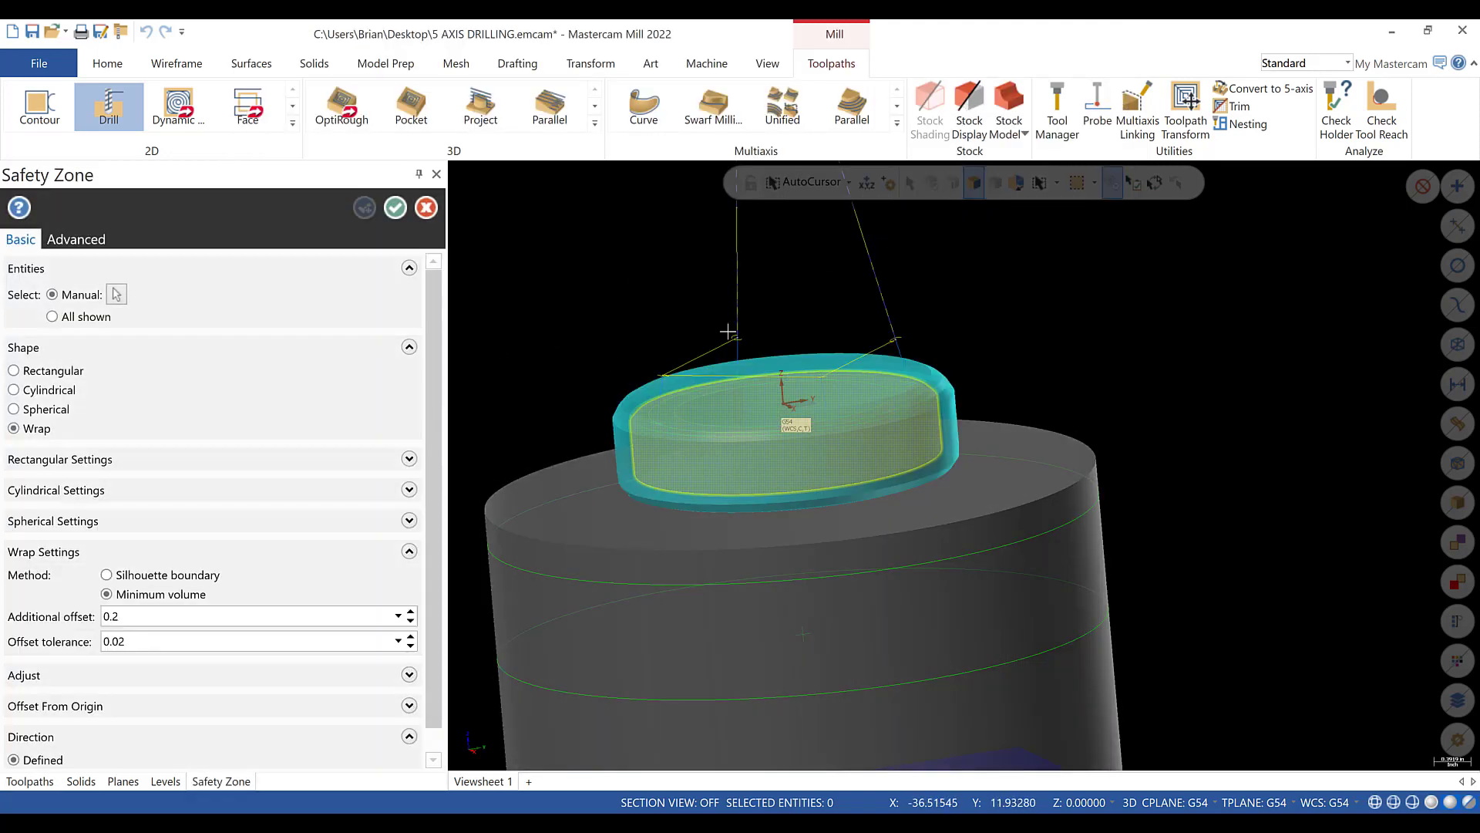
pyautogui.click(23, 396)
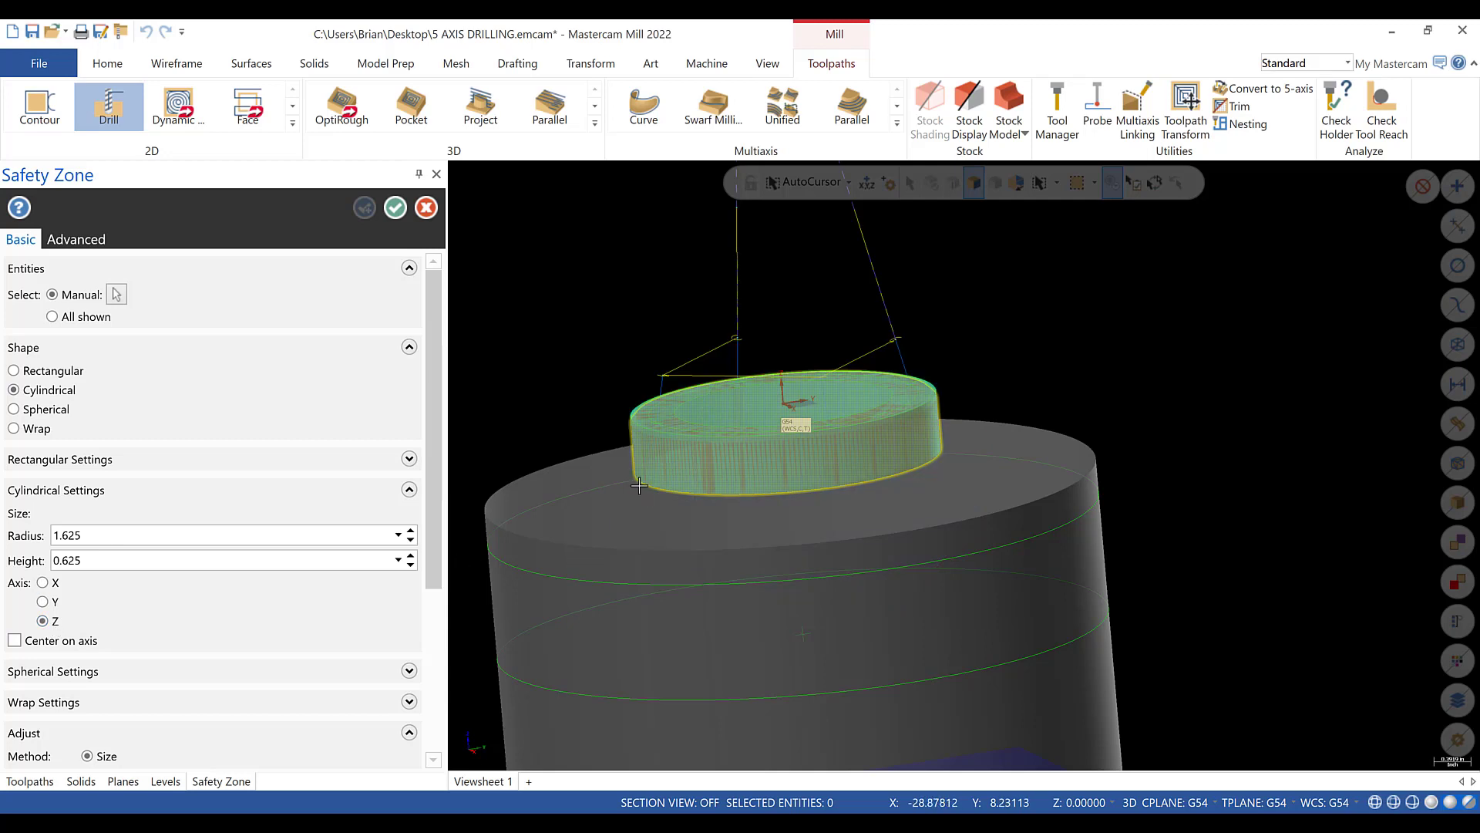
# - Set the safety zone cylinder's height to 2.625
pyautogui.scroll(-5, 188, 594)
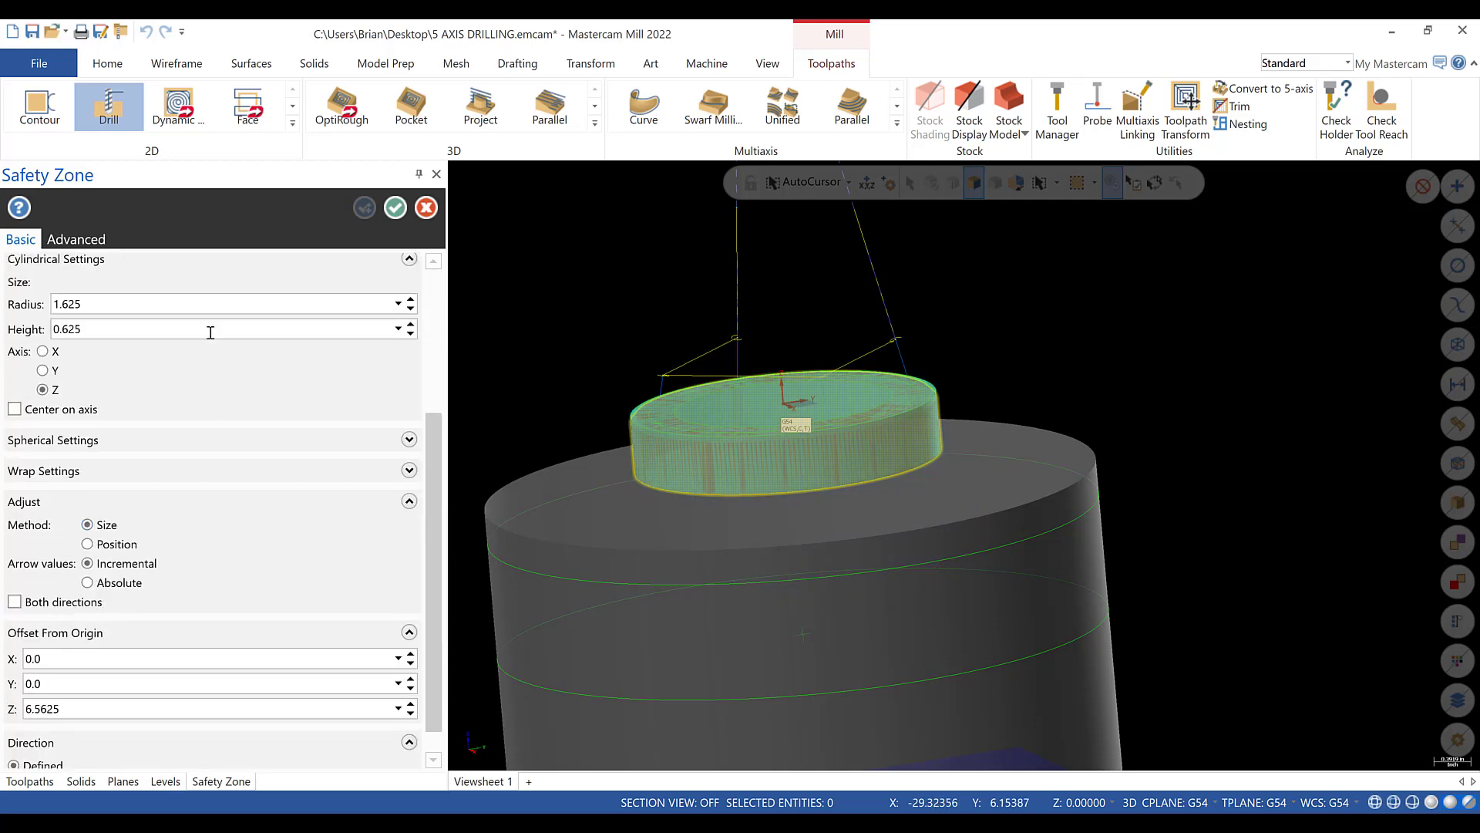
pyautogui.click(410, 324)
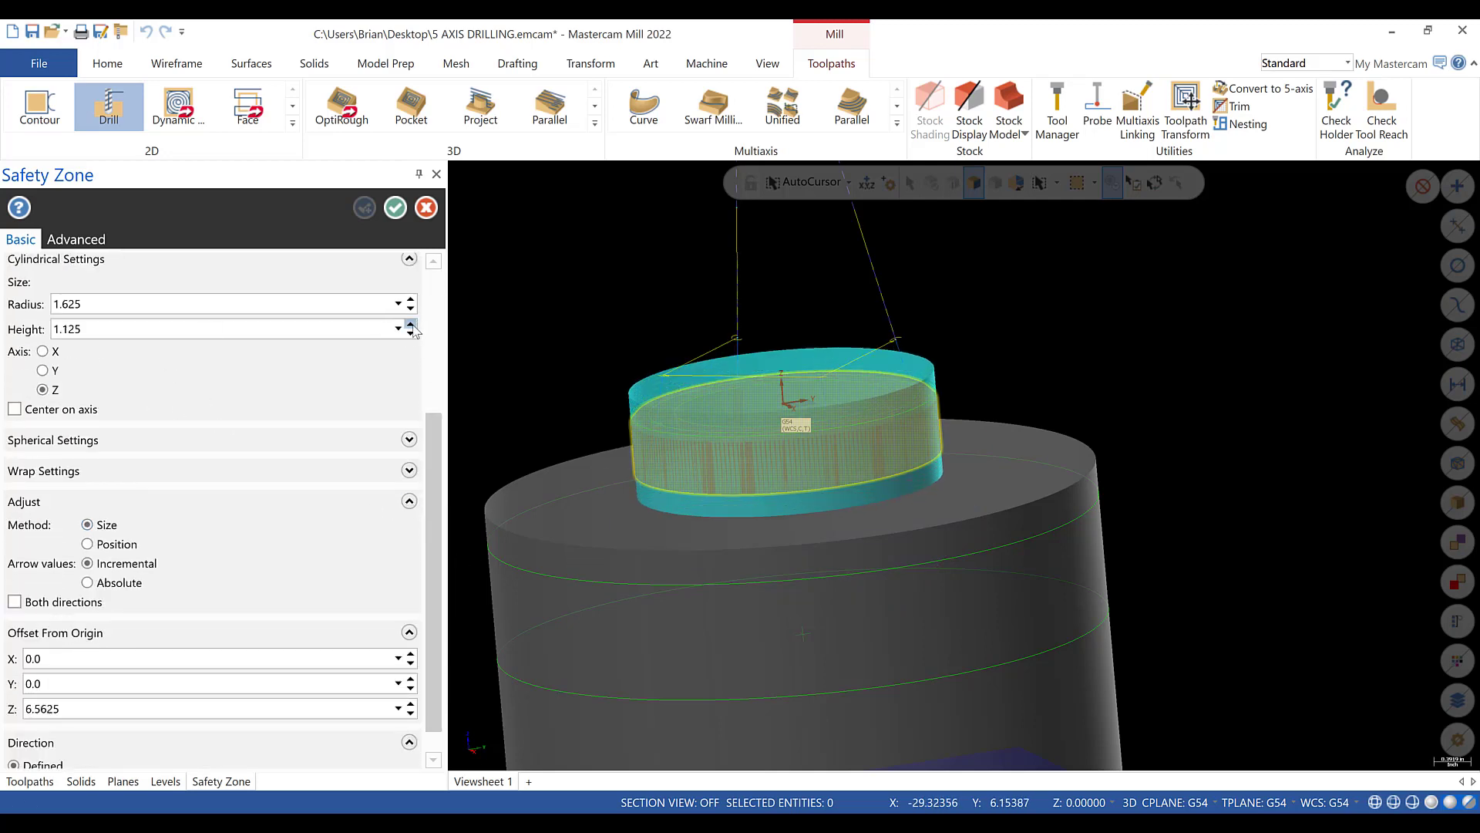
pyautogui.click(410, 324)
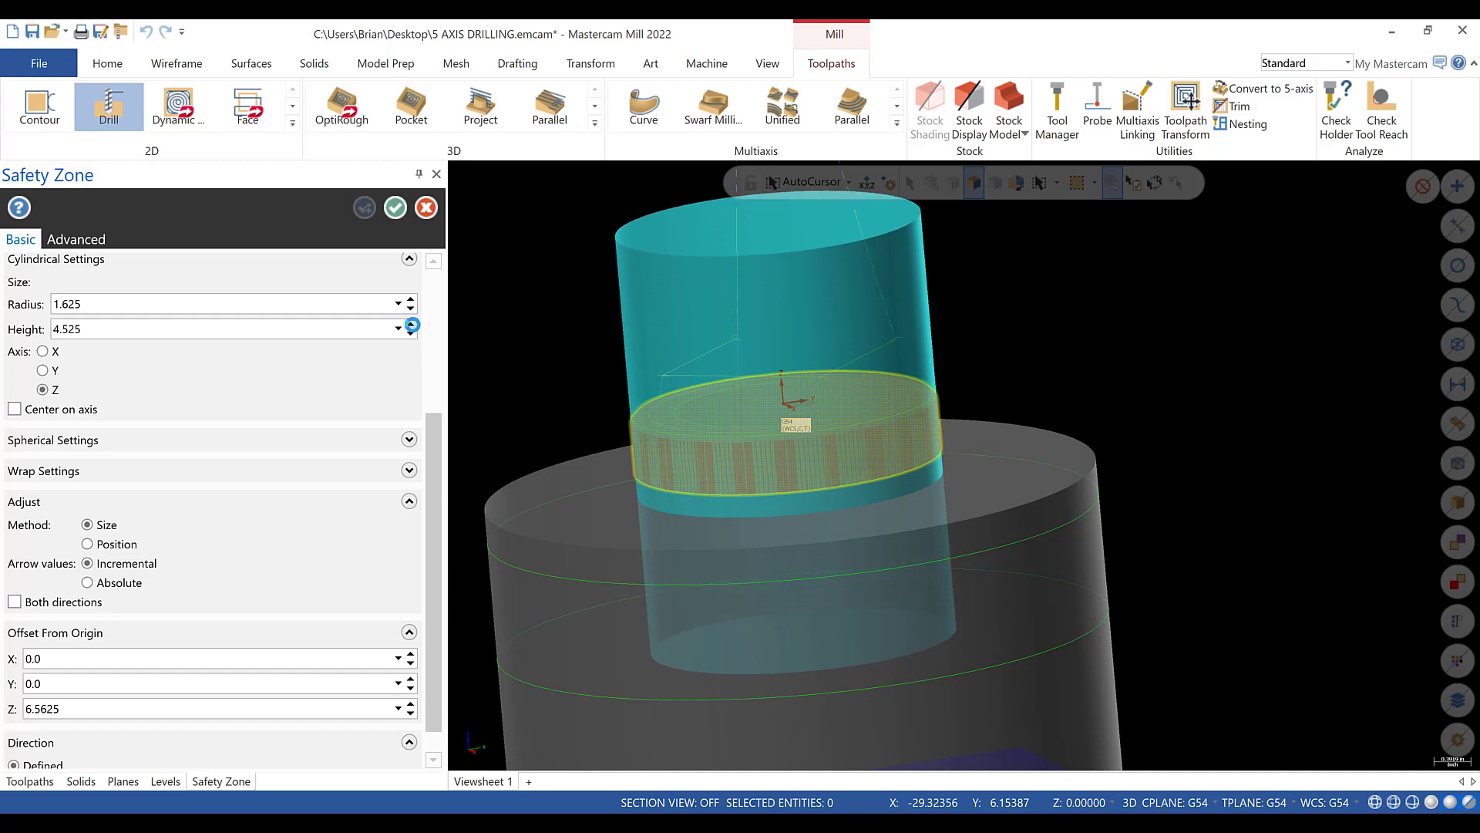
pyautogui.click(411, 332)
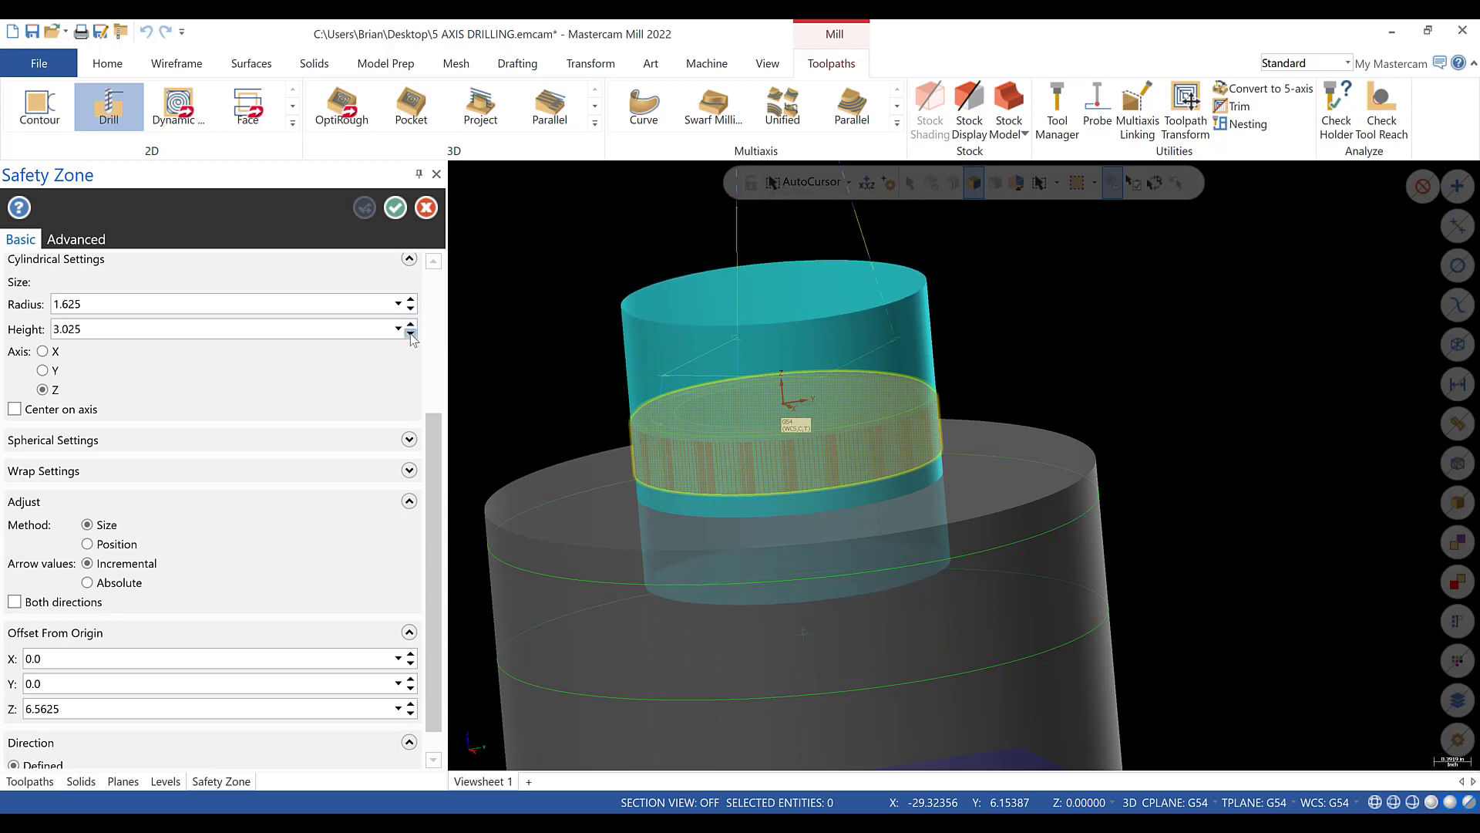
pyautogui.click(411, 332)
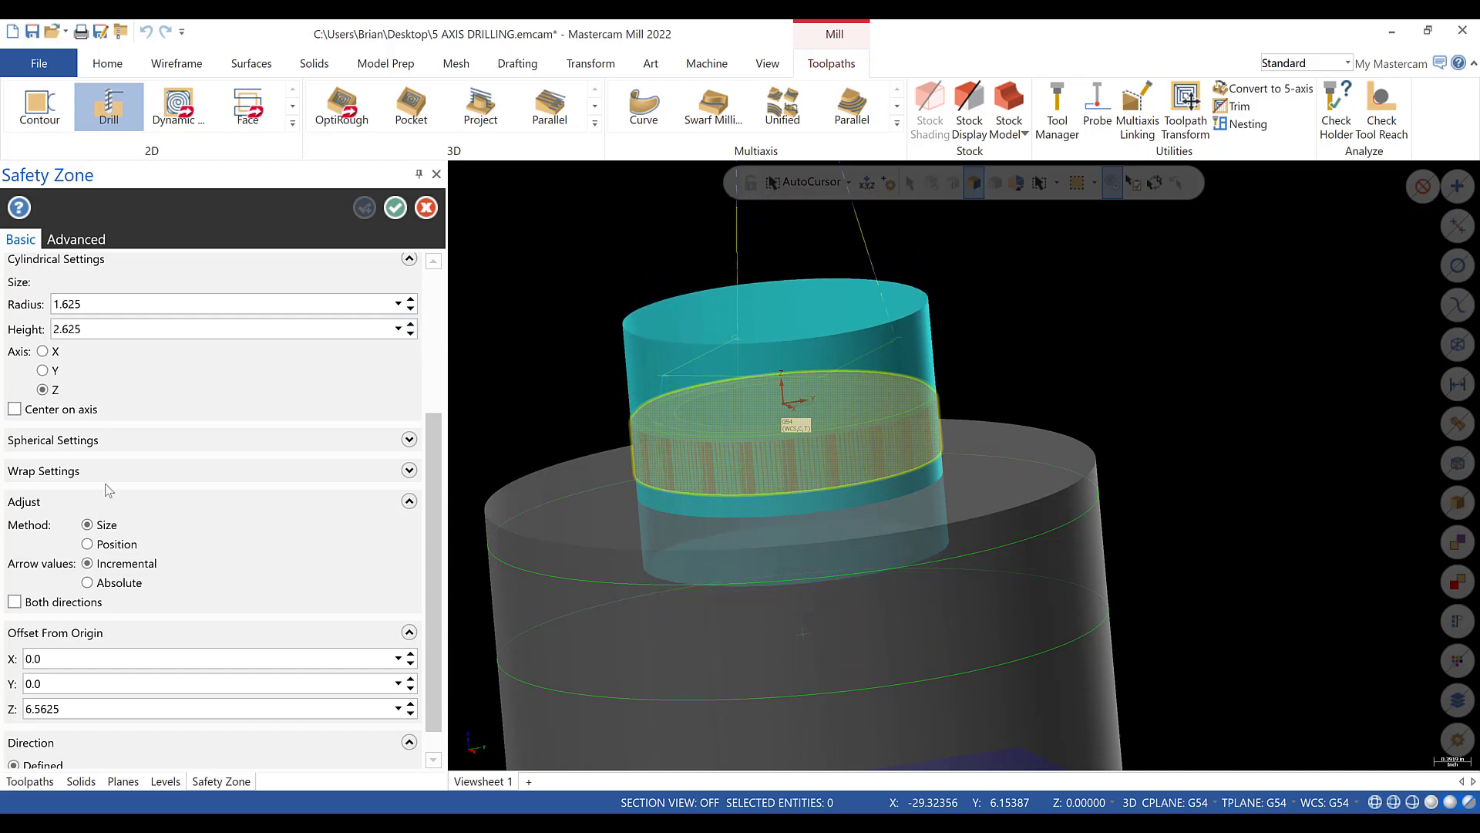
# - Set the safety zone cylinder's Z offset from origin to 7.5625 and regenerate the spot drill toolpath
pyautogui.click(411, 704)
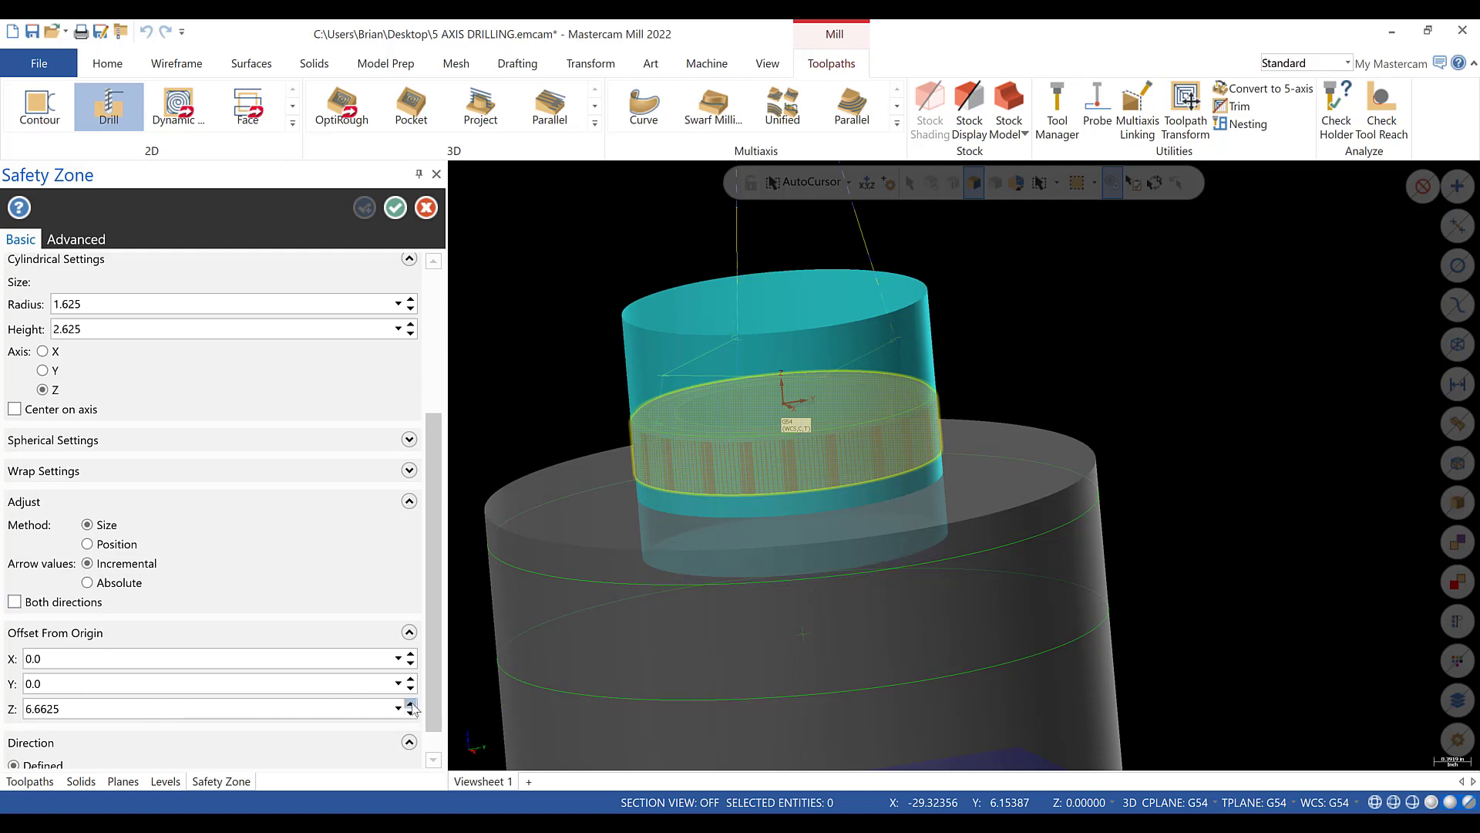
pyautogui.click(411, 703)
pyautogui.click(411, 704)
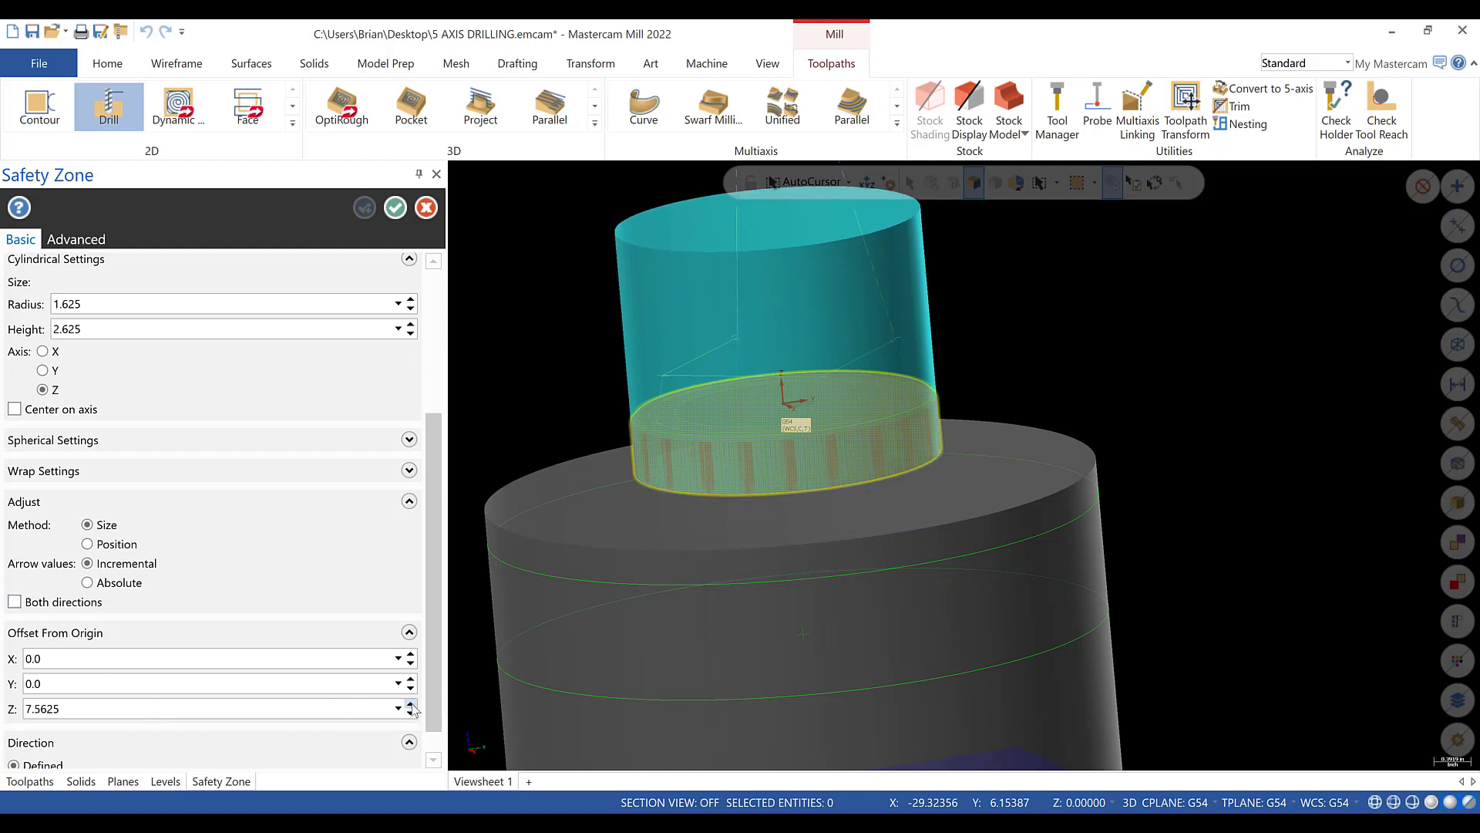
pyautogui.scroll(-2, 675, 690)
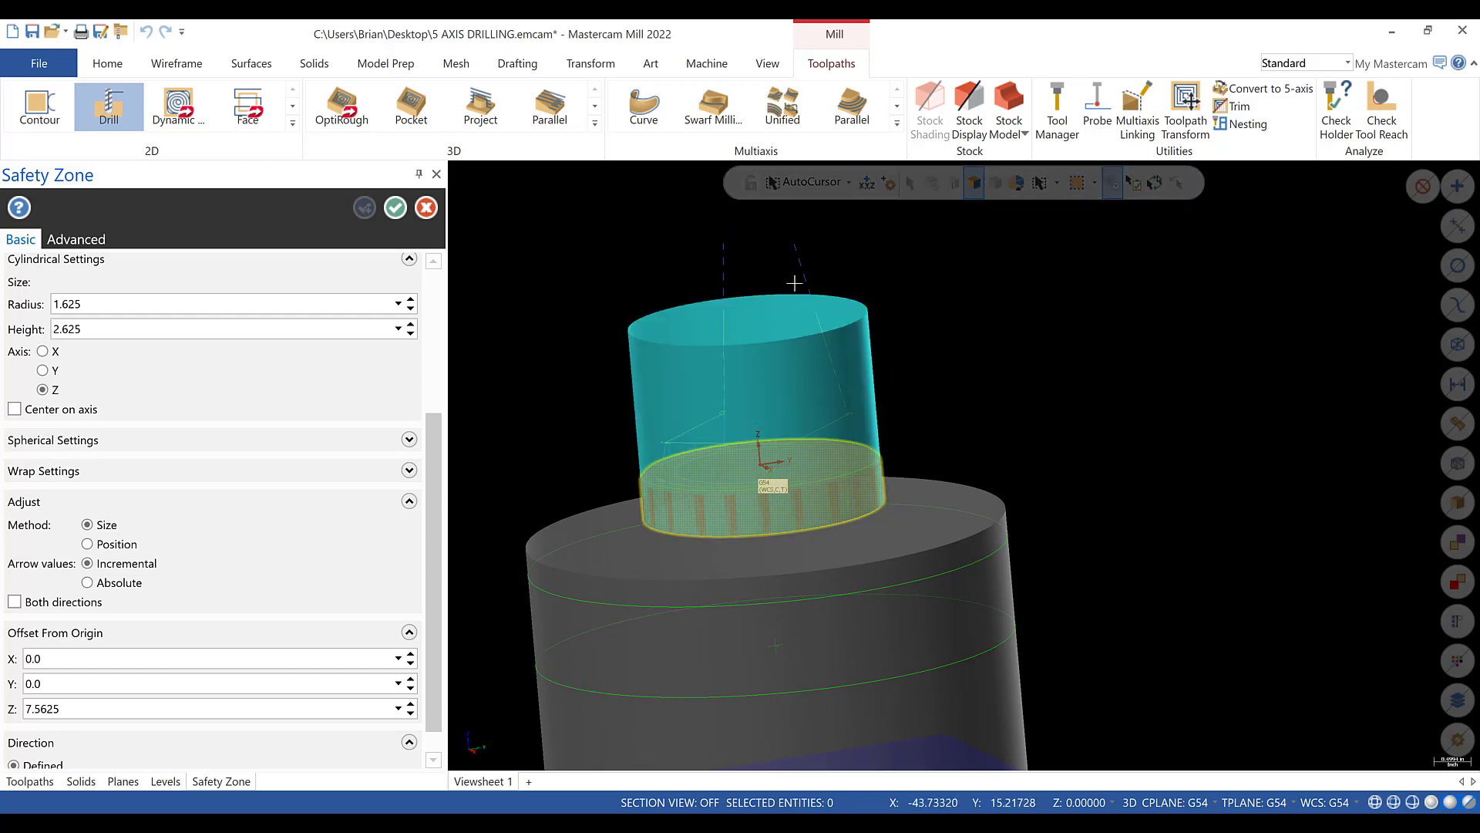
pyautogui.click(394, 209)
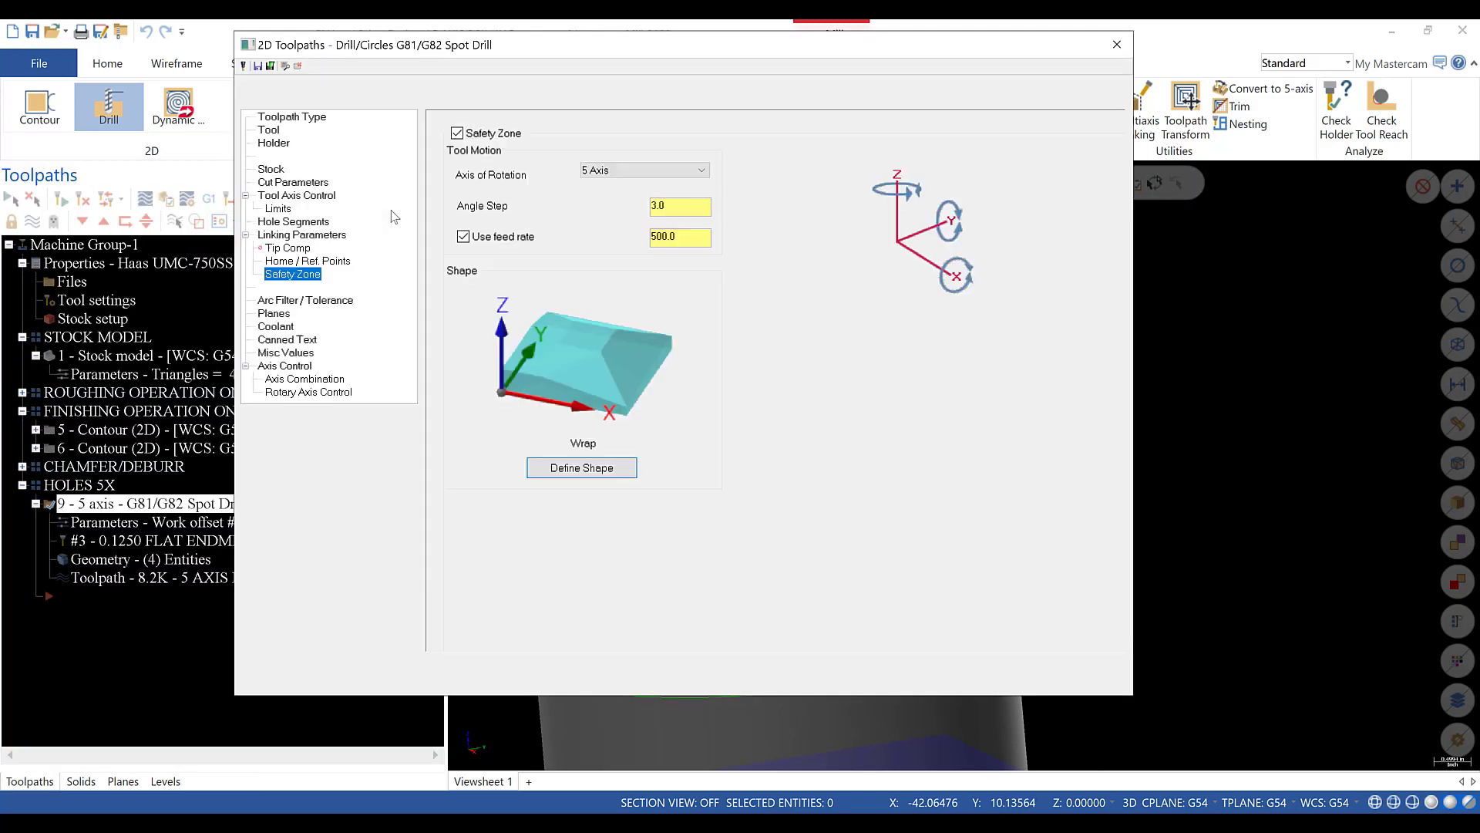
pyautogui.click(913, 675)
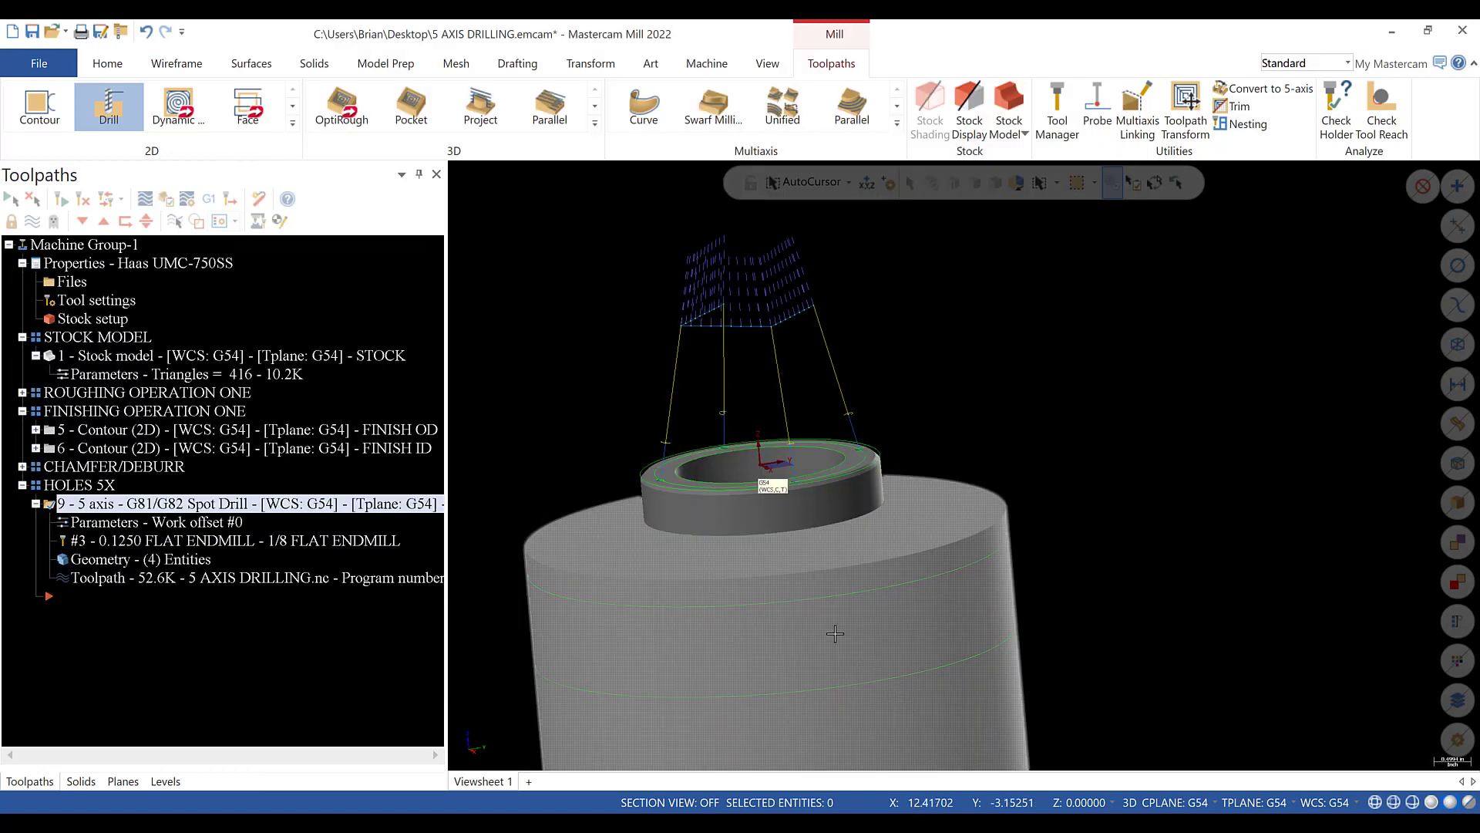
# - Examine the linking moves above the ring and backplot the spot drill toolpath
pyautogui.scroll(2, 772, 406)
pyautogui.scroll(2, 703, 421)
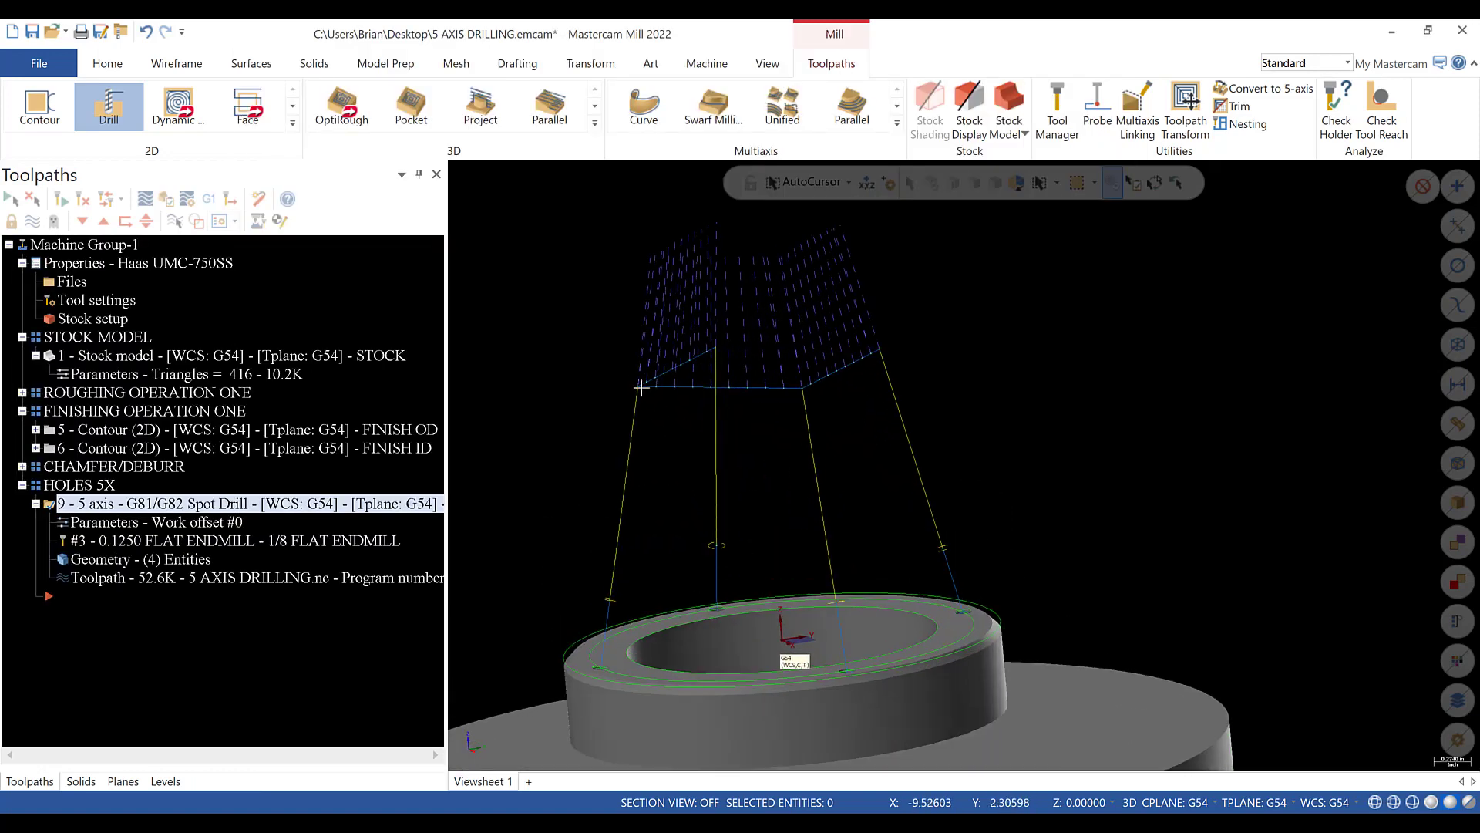
pyautogui.scroll(-2, 707, 325)
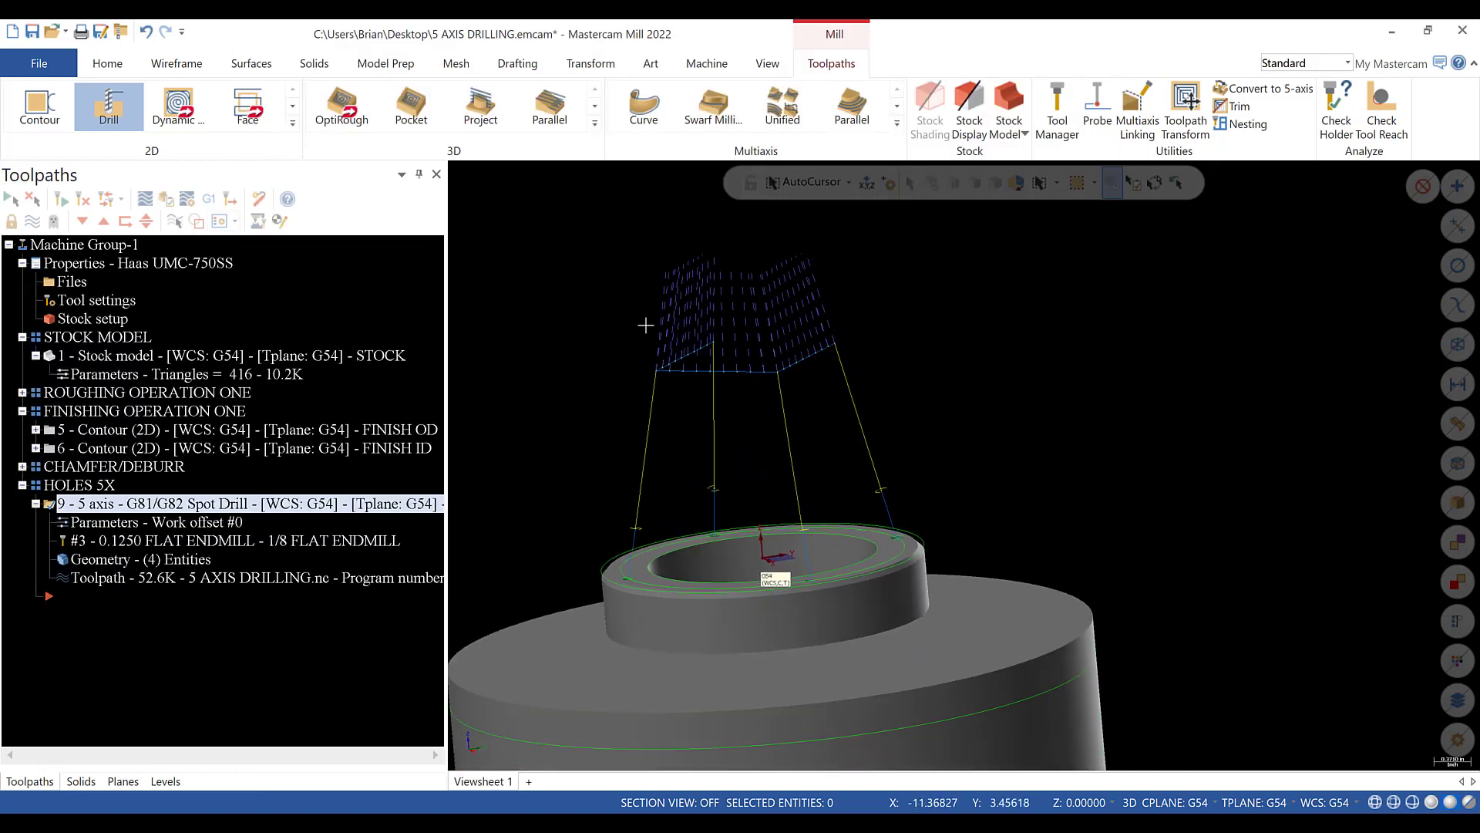
pyautogui.click(145, 199)
pyautogui.click(467, 175)
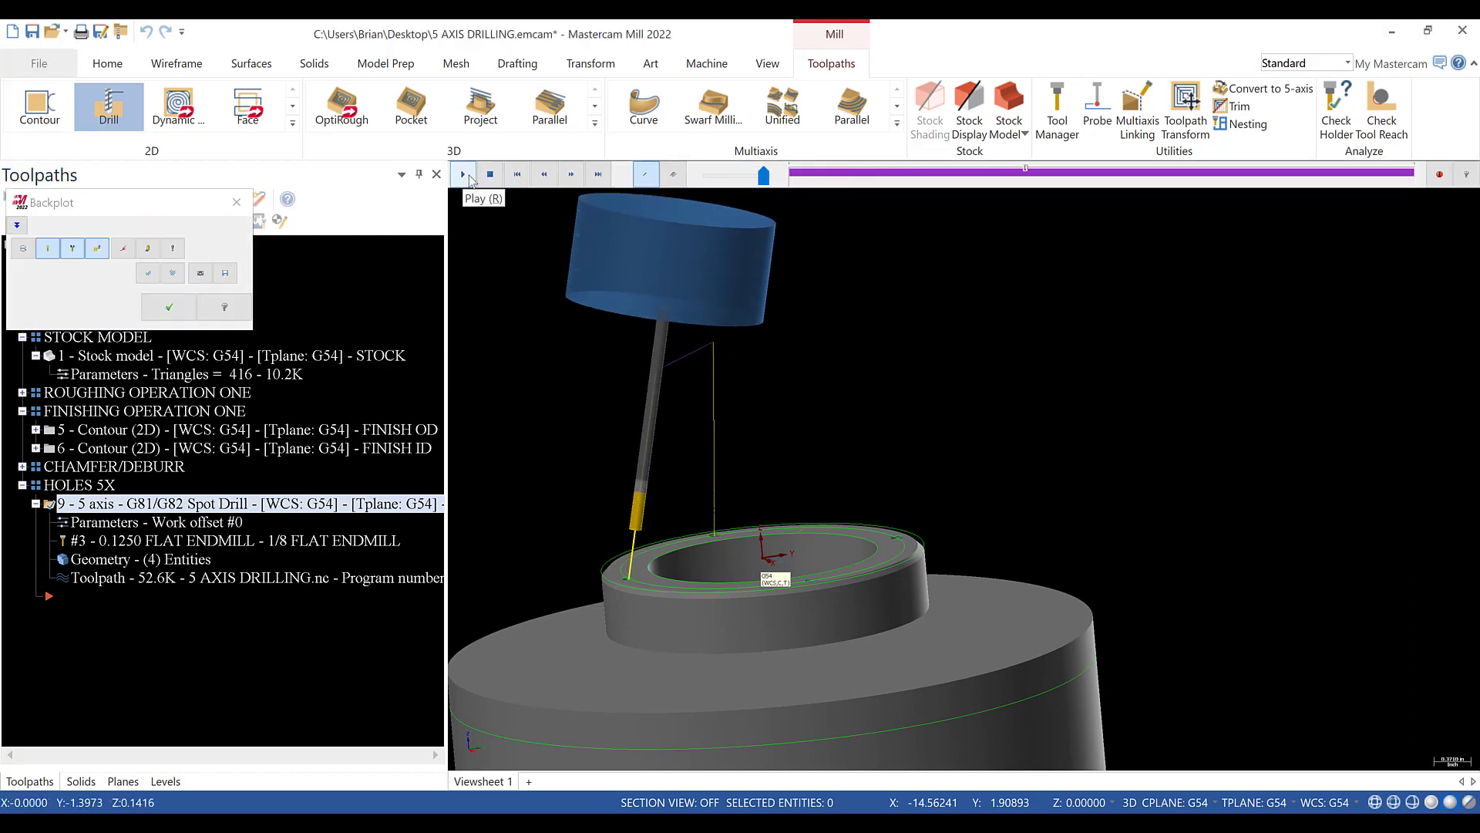
pyautogui.click(237, 202)
# - Open the spot drill operation in the simulator and play it in machine simulation mode
pyautogui.click(219, 221)
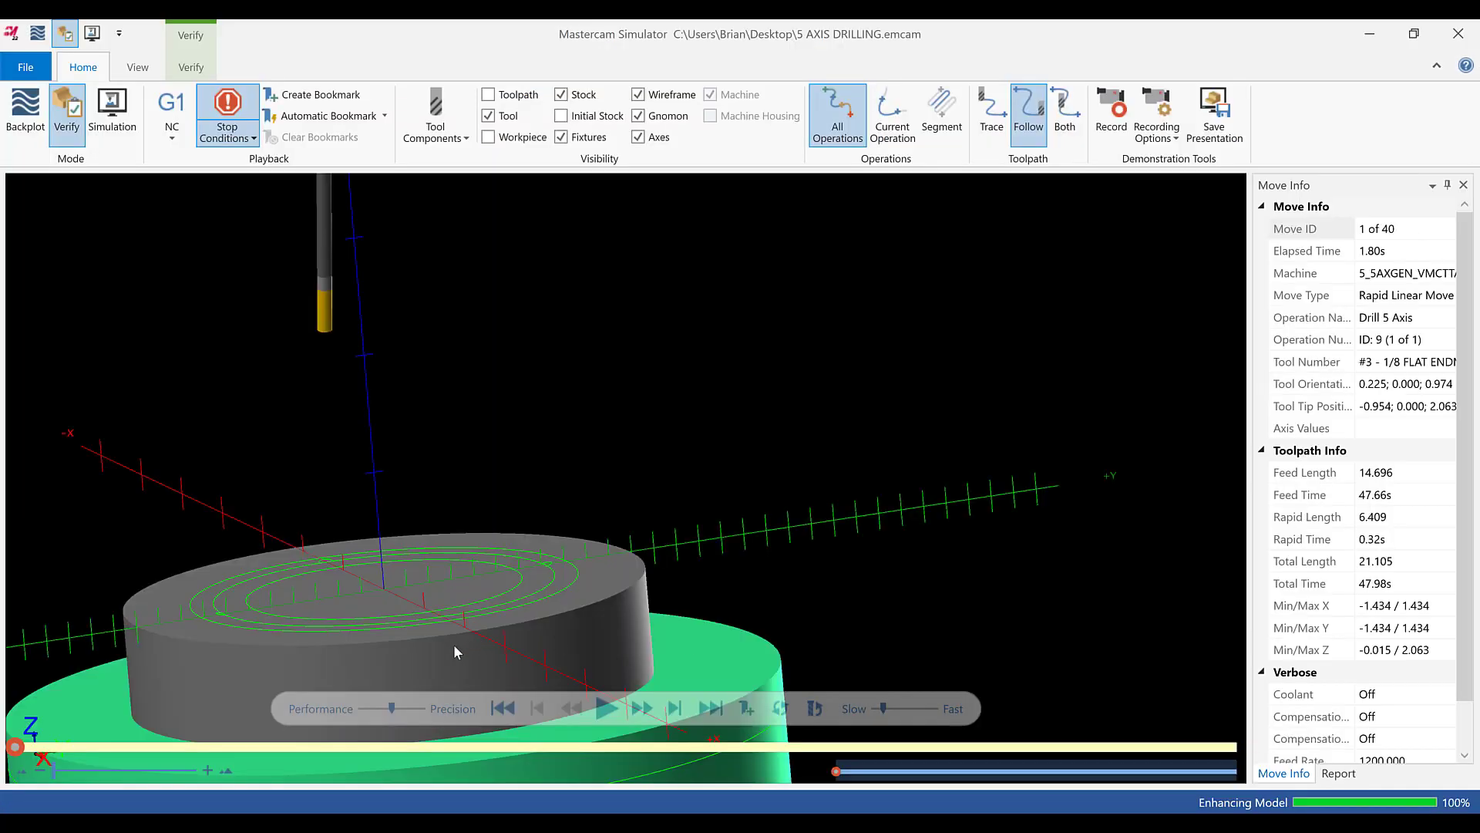
pyautogui.scroll(-4, 251, 609)
pyautogui.scroll(6, 198, 615)
pyautogui.scroll(-2, 835, 475)
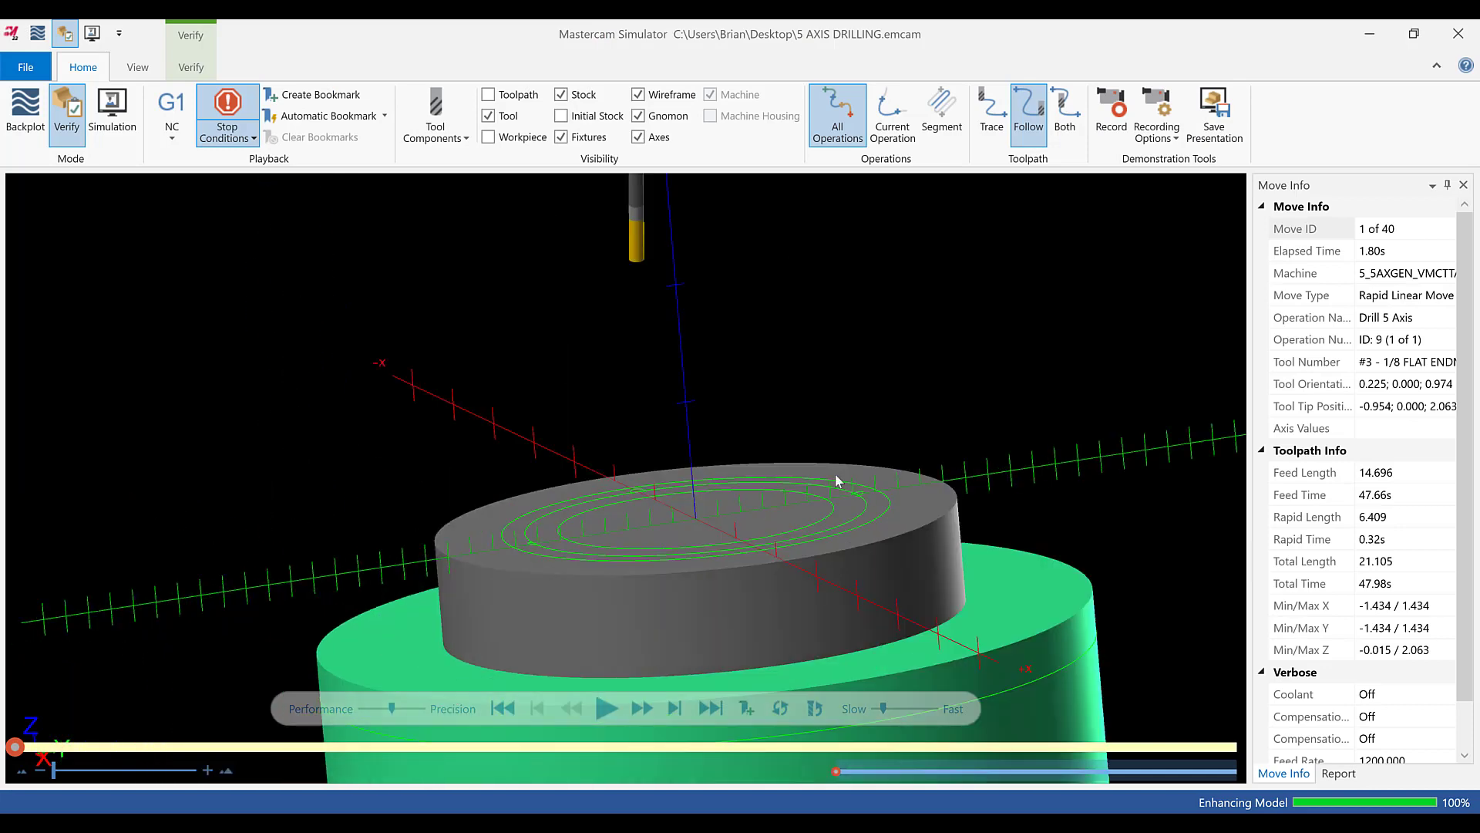
pyautogui.click(109, 127)
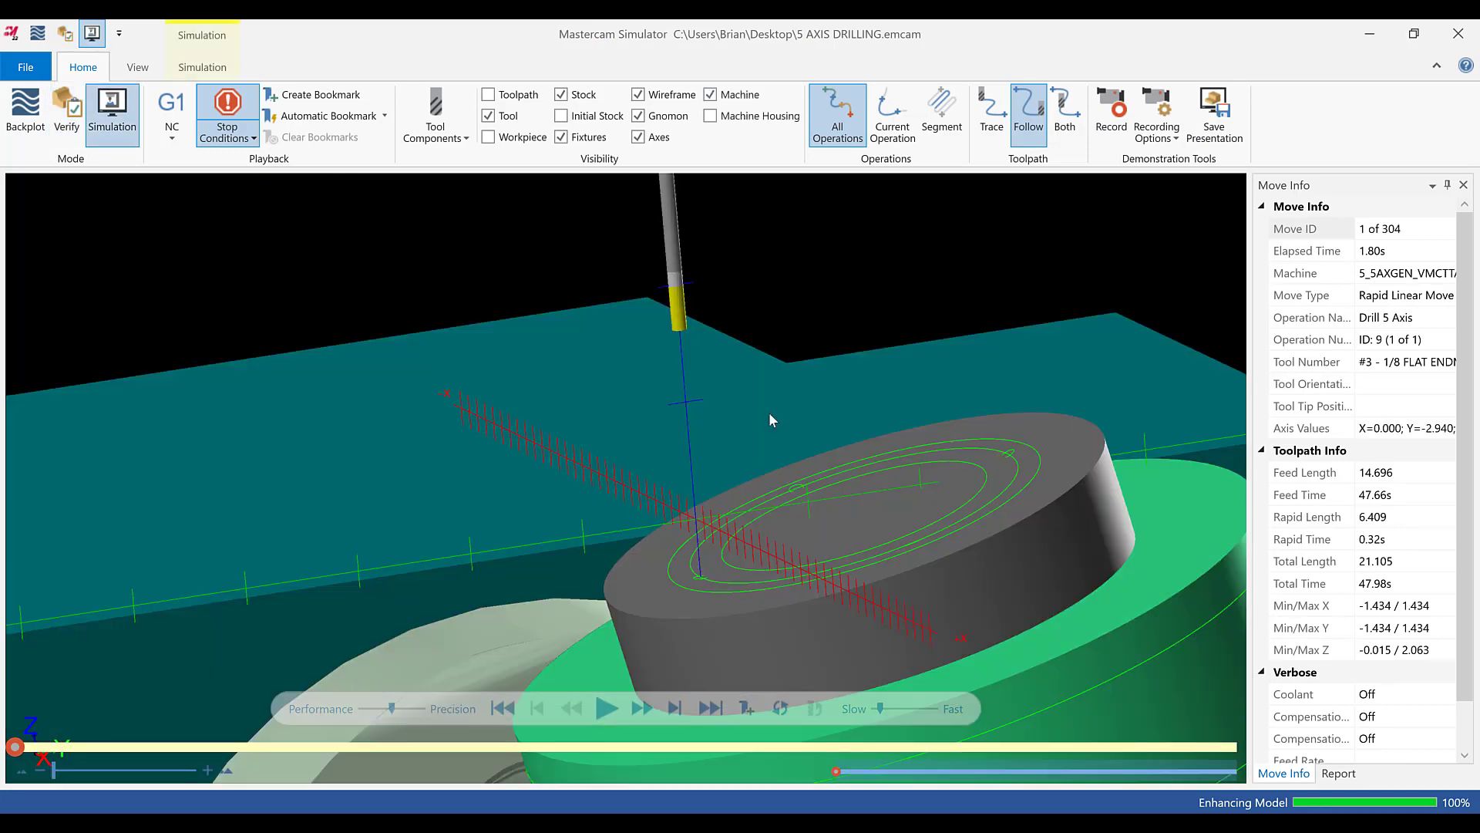
pyautogui.scroll(-3, 798, 467)
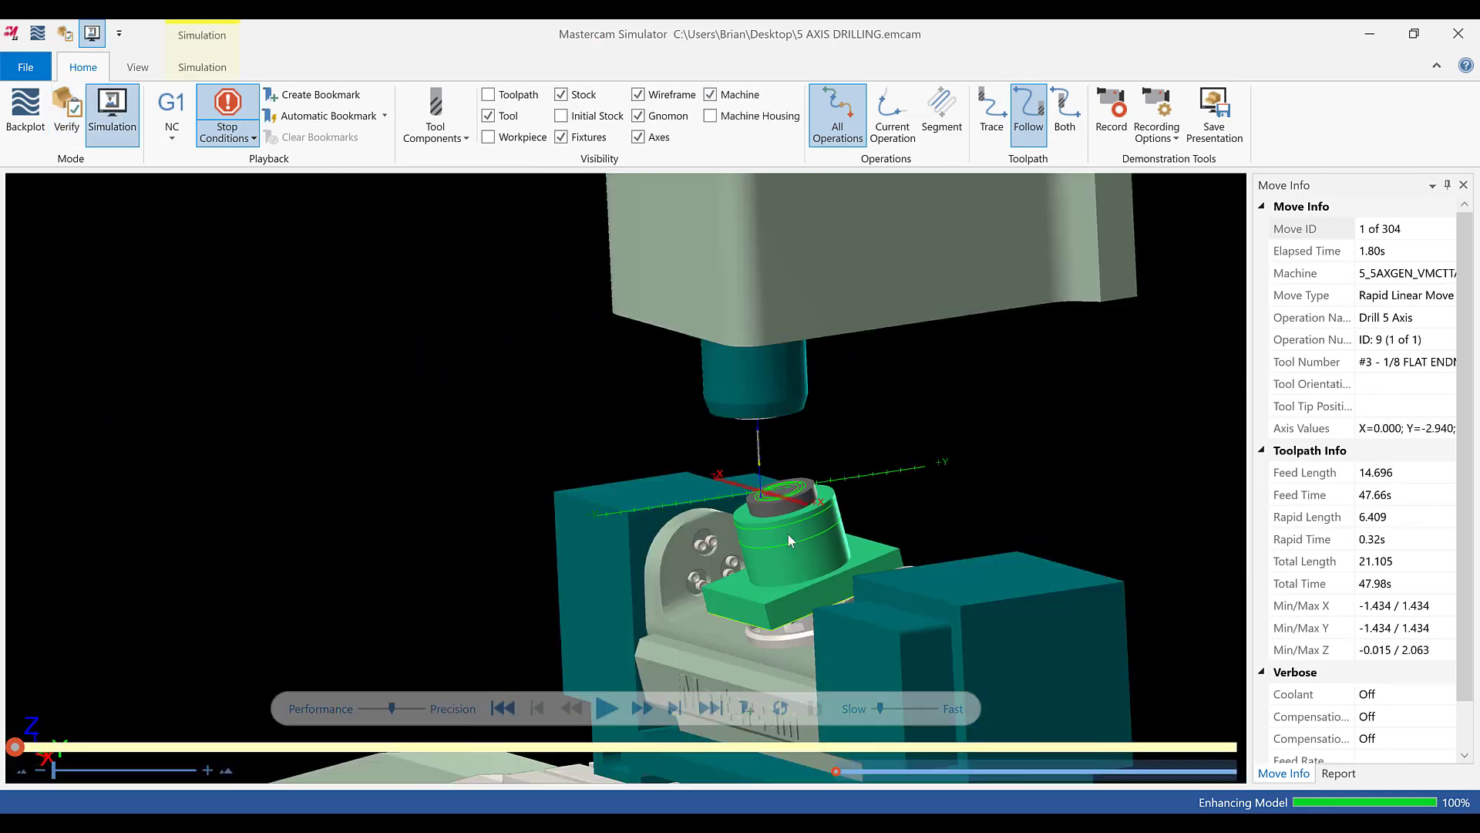
pyautogui.scroll(-2, 834, 649)
pyautogui.scroll(5, 432, 222)
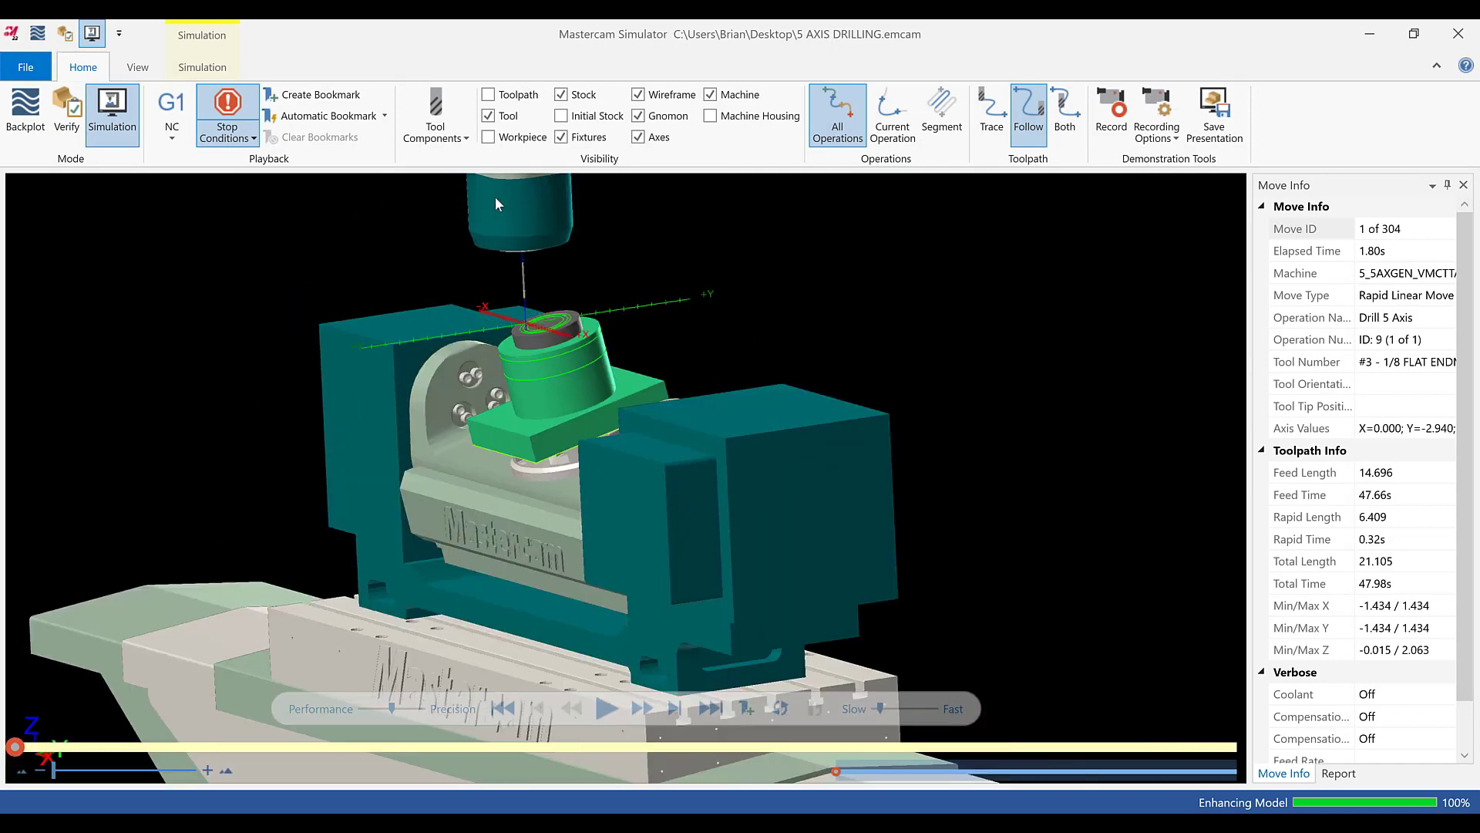
pyautogui.scroll(2, 569, 423)
pyautogui.scroll(2, 609, 678)
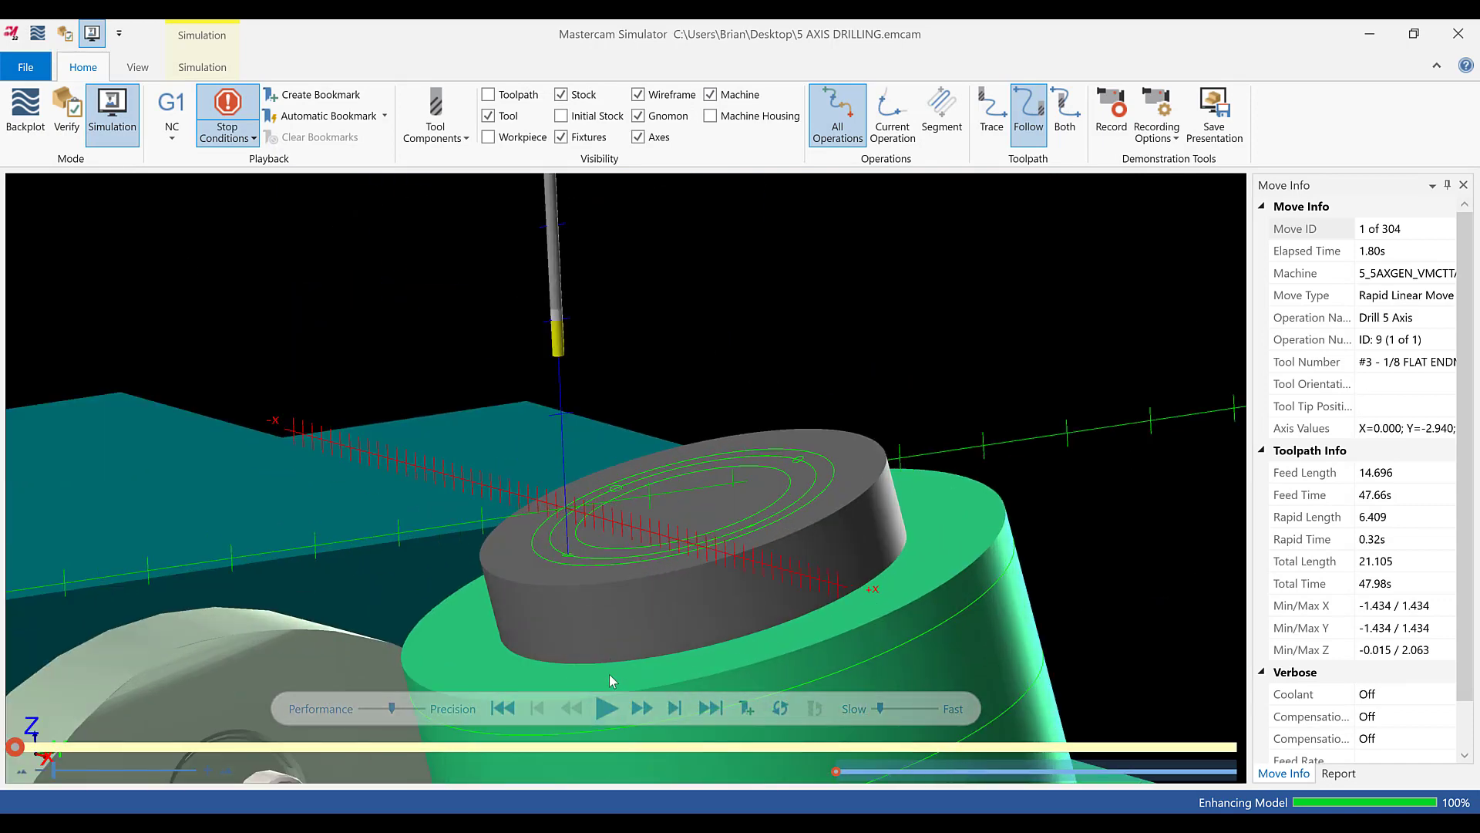
pyautogui.click(606, 709)
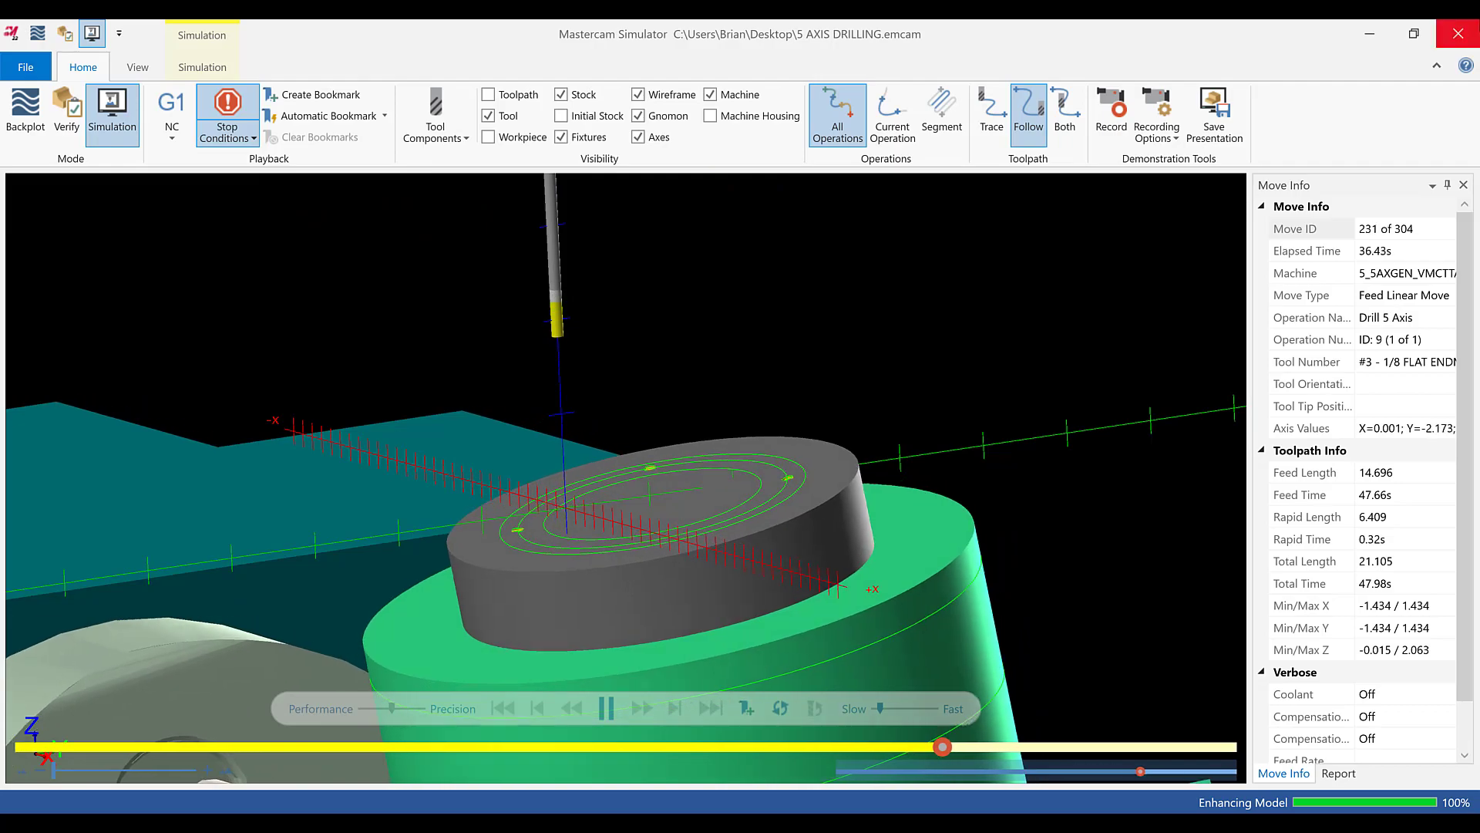
pyautogui.click(1458, 33)
# - Set the simulation machine to Haas UMC750 in the simulator options
pyautogui.click(205, 203)
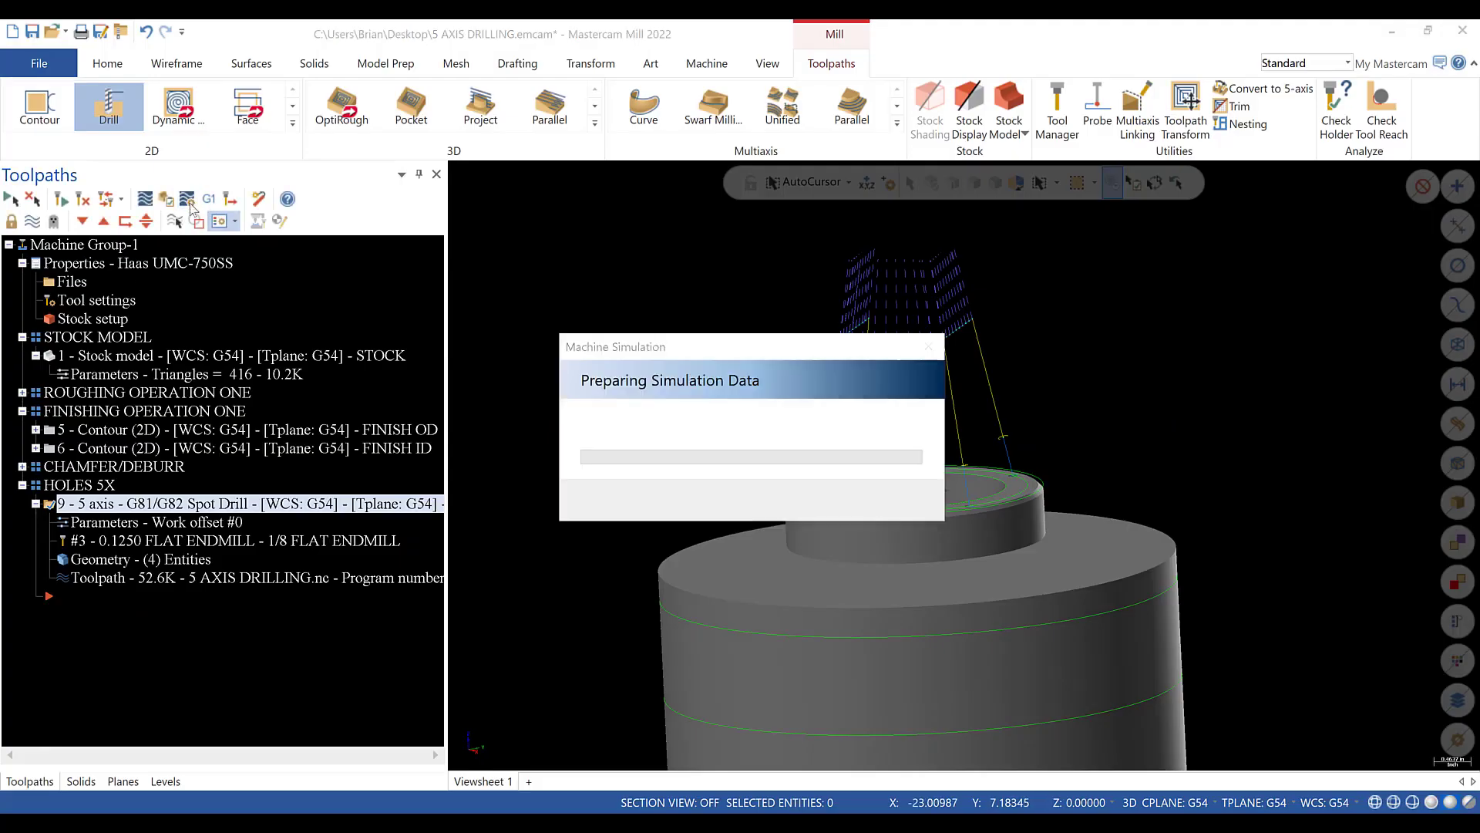
pyautogui.click(724, 65)
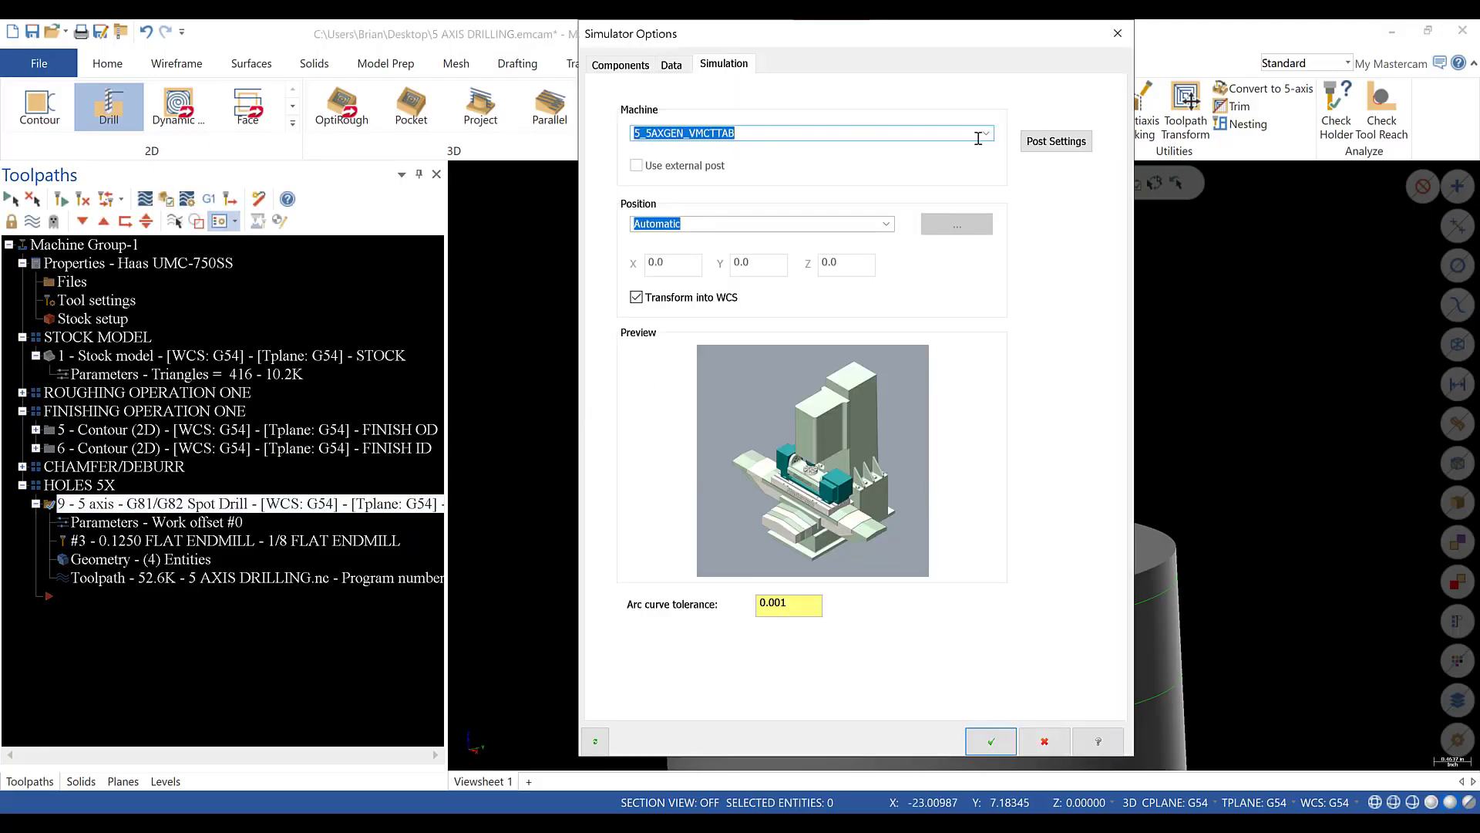
pyautogui.click(985, 132)
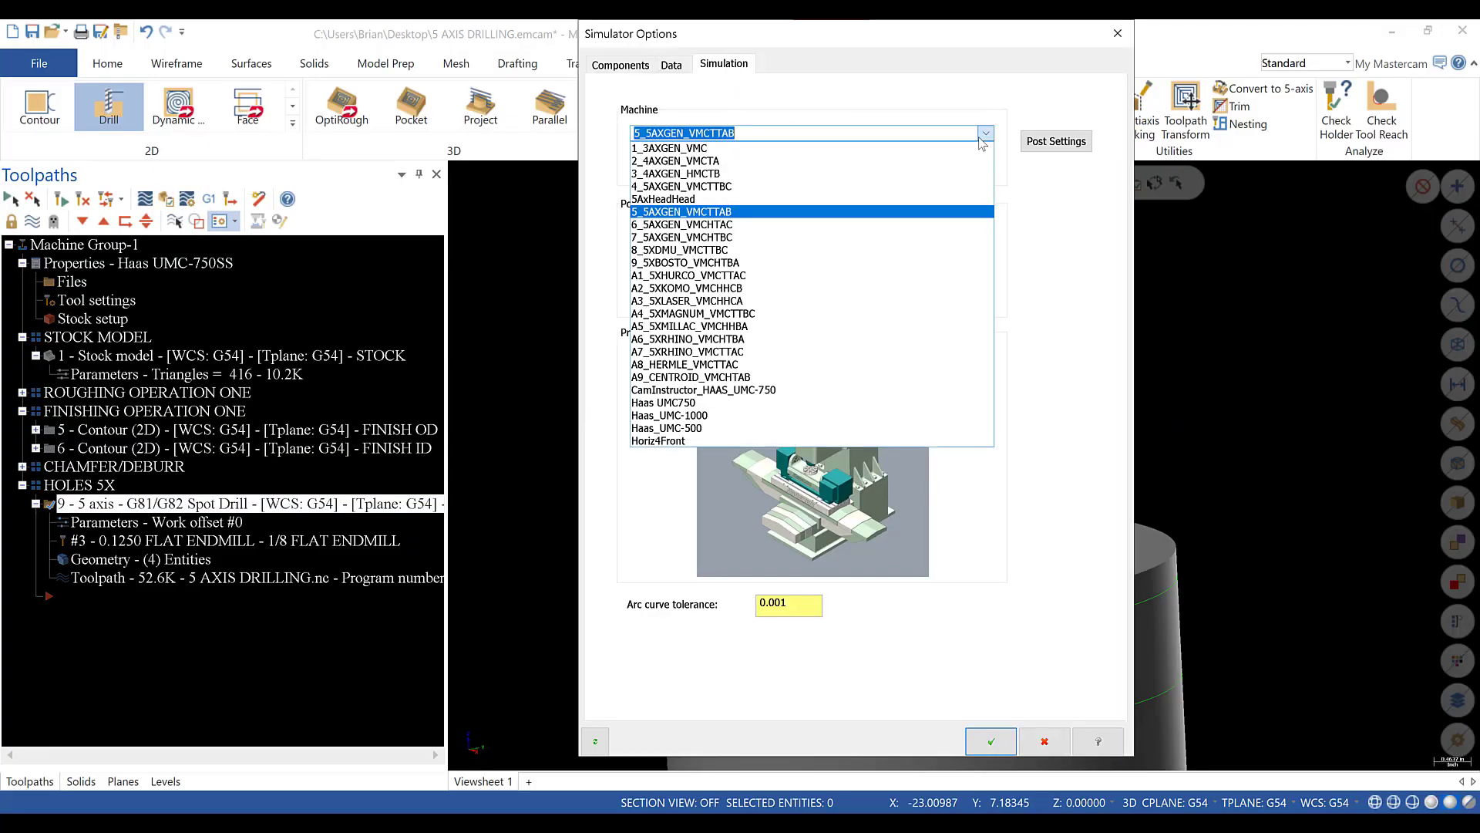
pyautogui.click(698, 403)
pyautogui.click(991, 742)
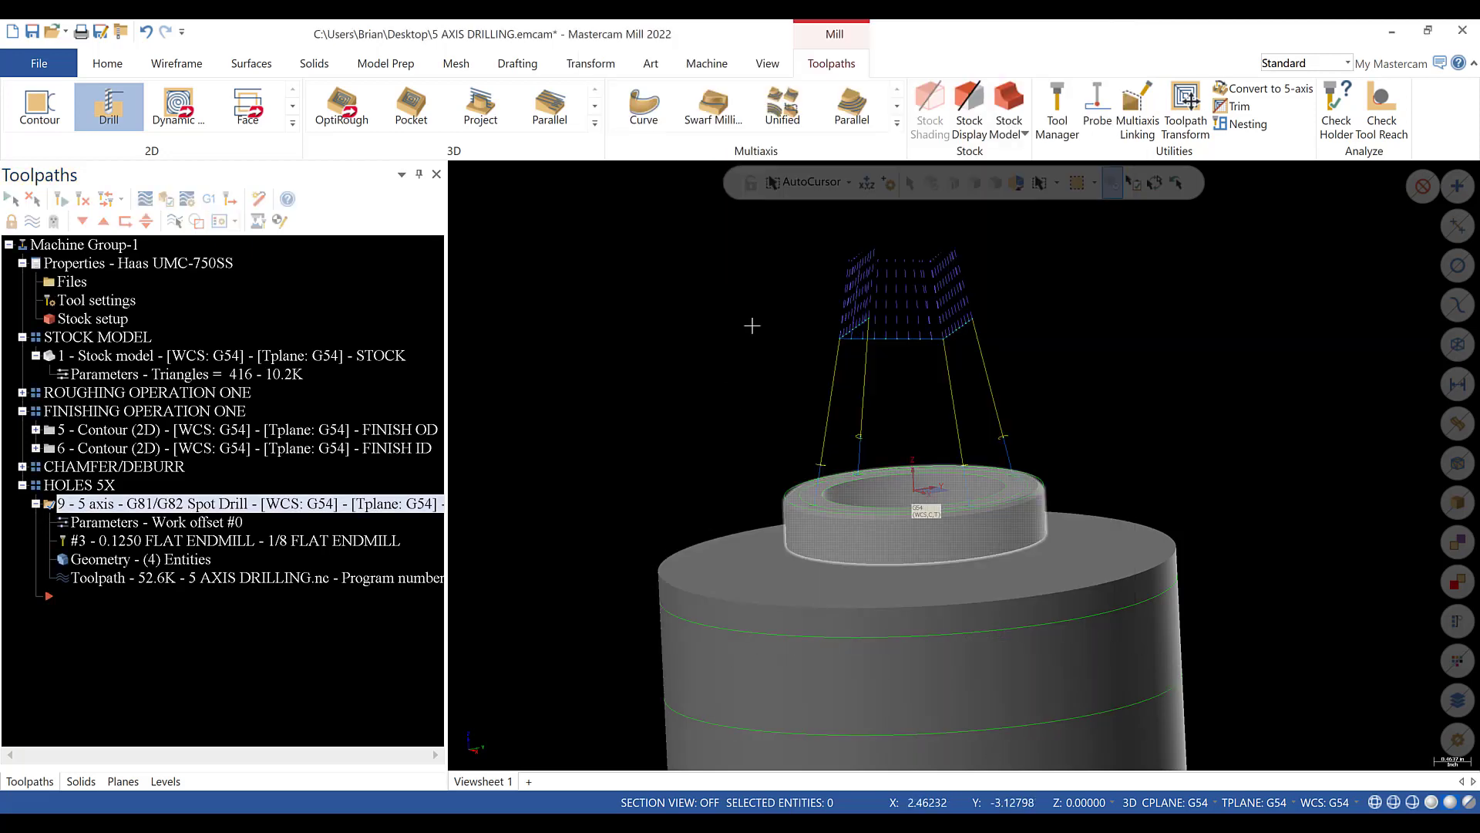
# - Play the spot drill operation in machine simulation on the Haas UMC750, close the simulator and save the file
pyautogui.click(206, 199)
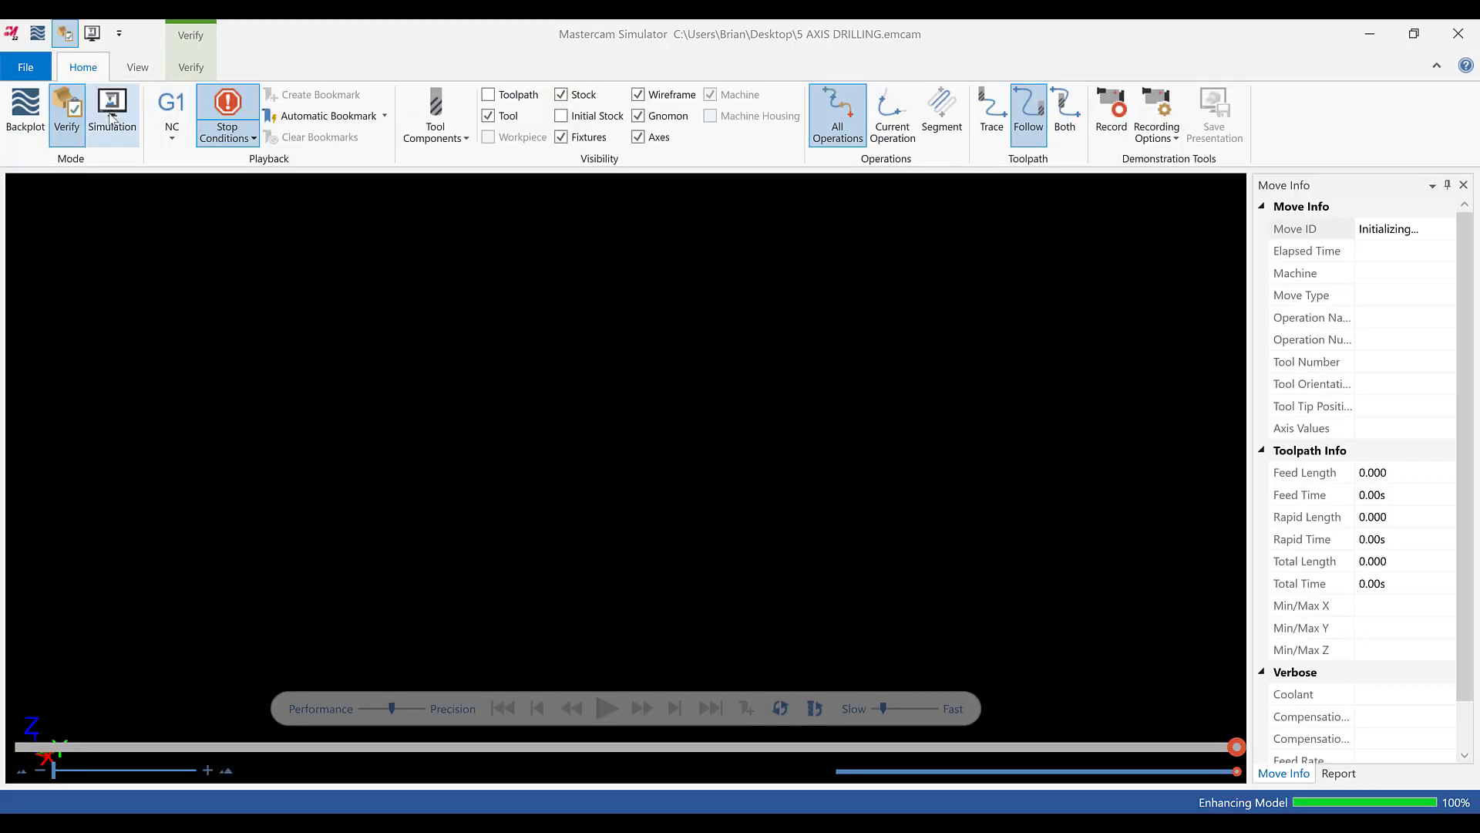
pyautogui.click(112, 117)
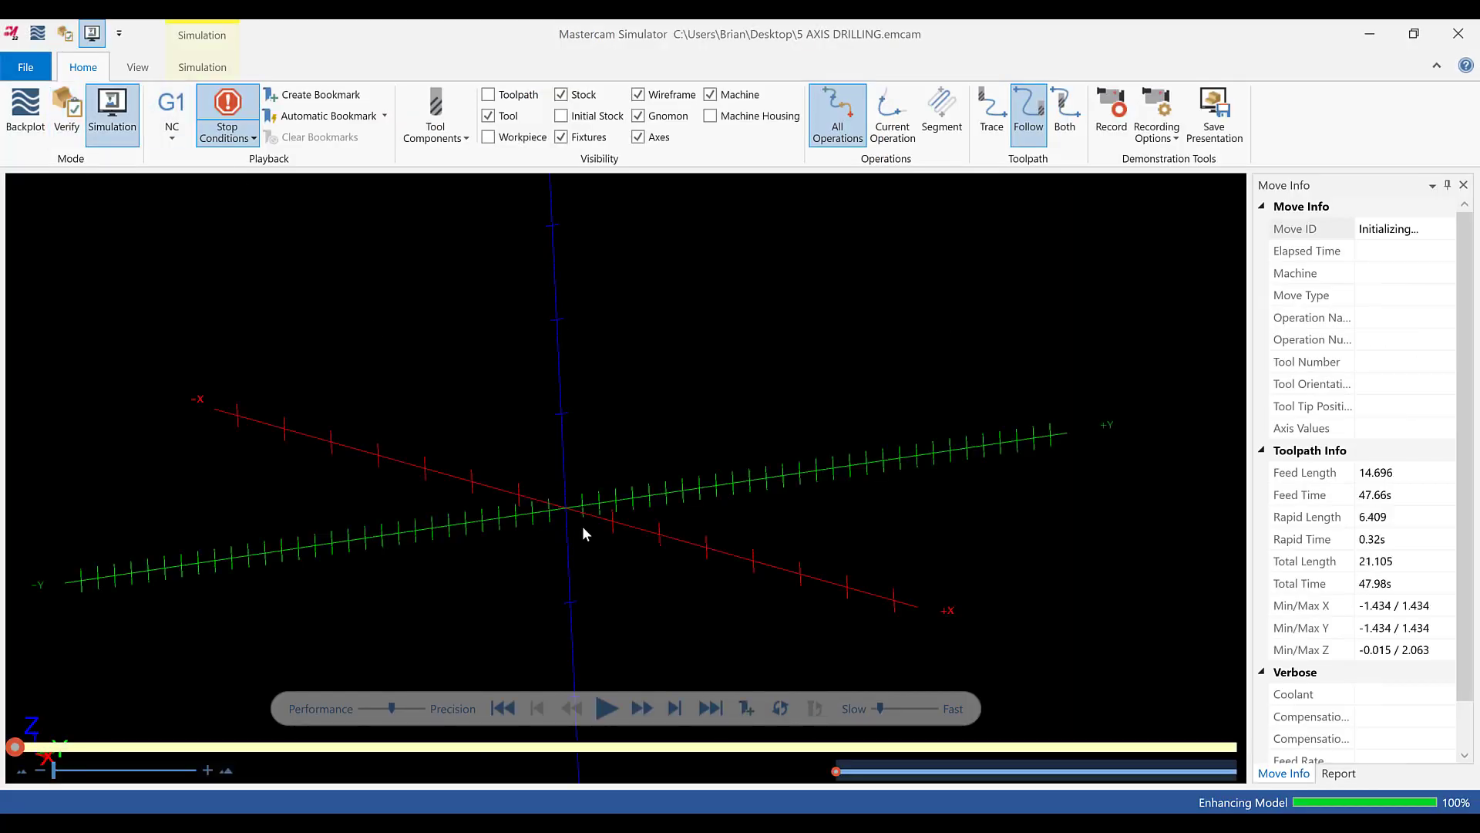
pyautogui.moveTo(583, 676)
pyautogui.mouseDown(button='middle')
pyautogui.moveTo(635, 687)
pyautogui.moveTo(602, 663)
pyautogui.moveTo(578, 677)
pyautogui.mouseUp(button='middle')
pyautogui.scroll(2, 565, 681)
pyautogui.scroll(2, 566, 686)
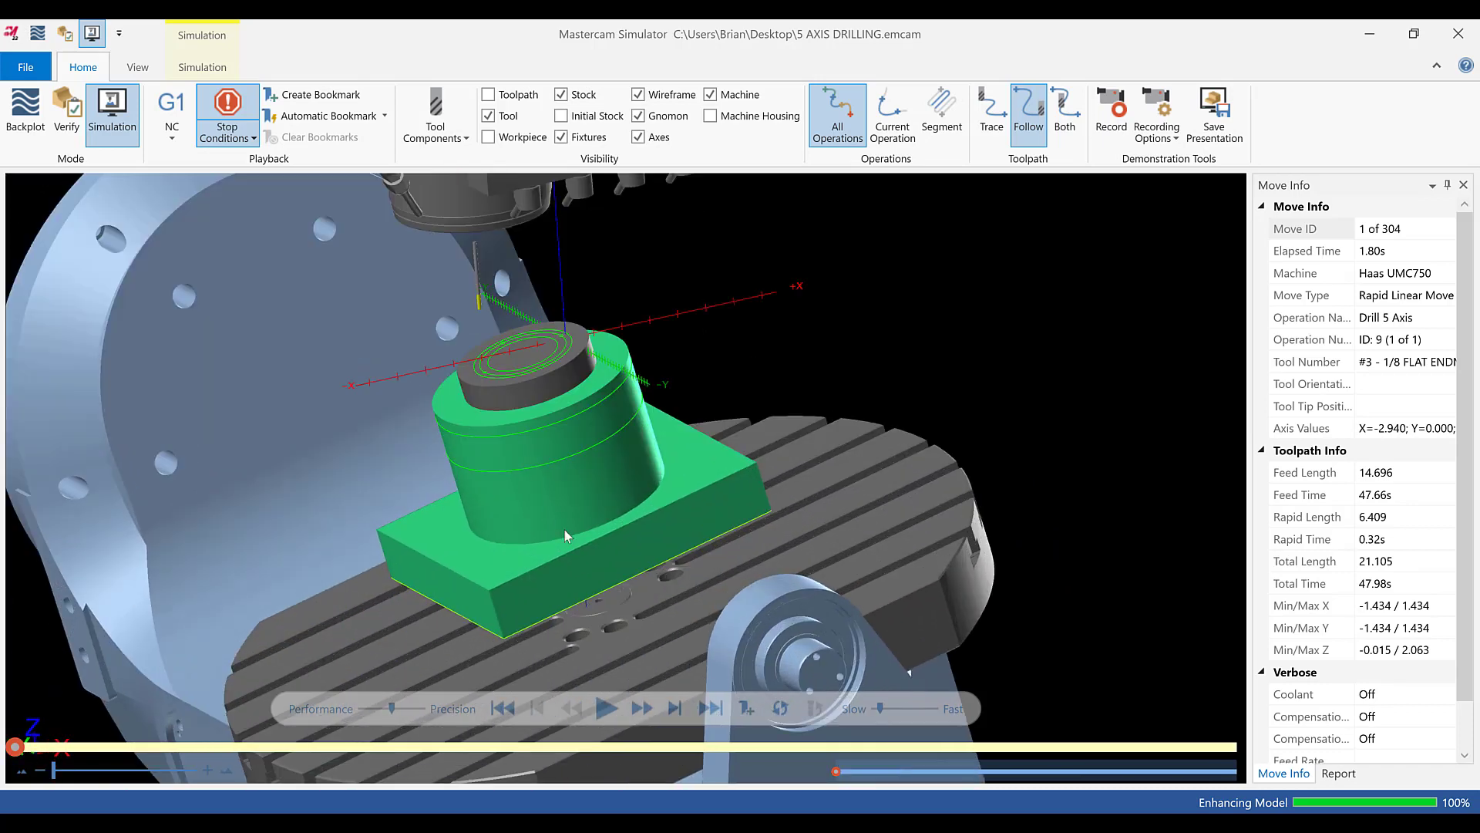
pyautogui.click(607, 708)
pyautogui.scroll(2, 483, 318)
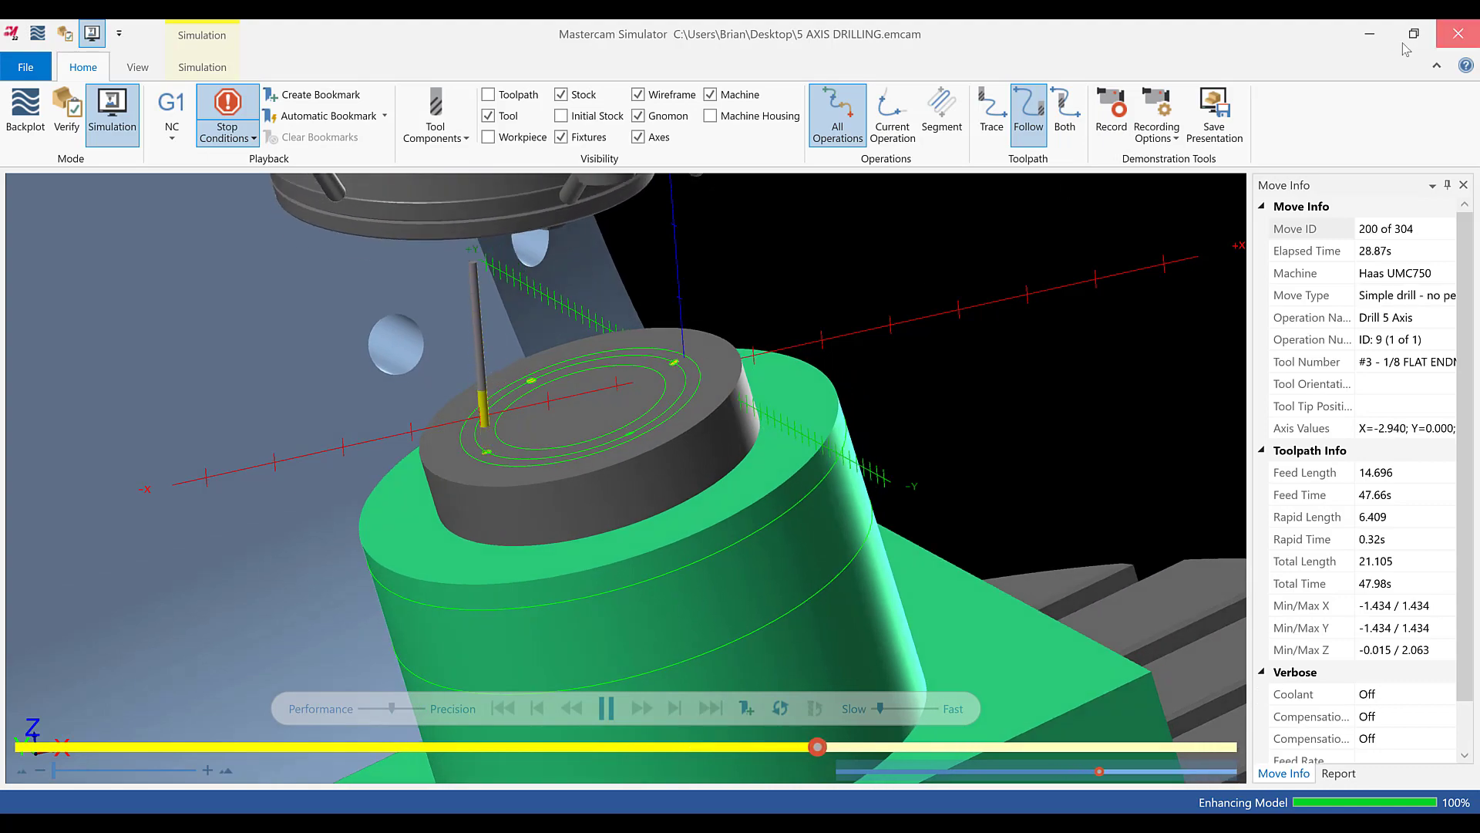
pyautogui.click(1458, 33)
pyautogui.click(32, 31)
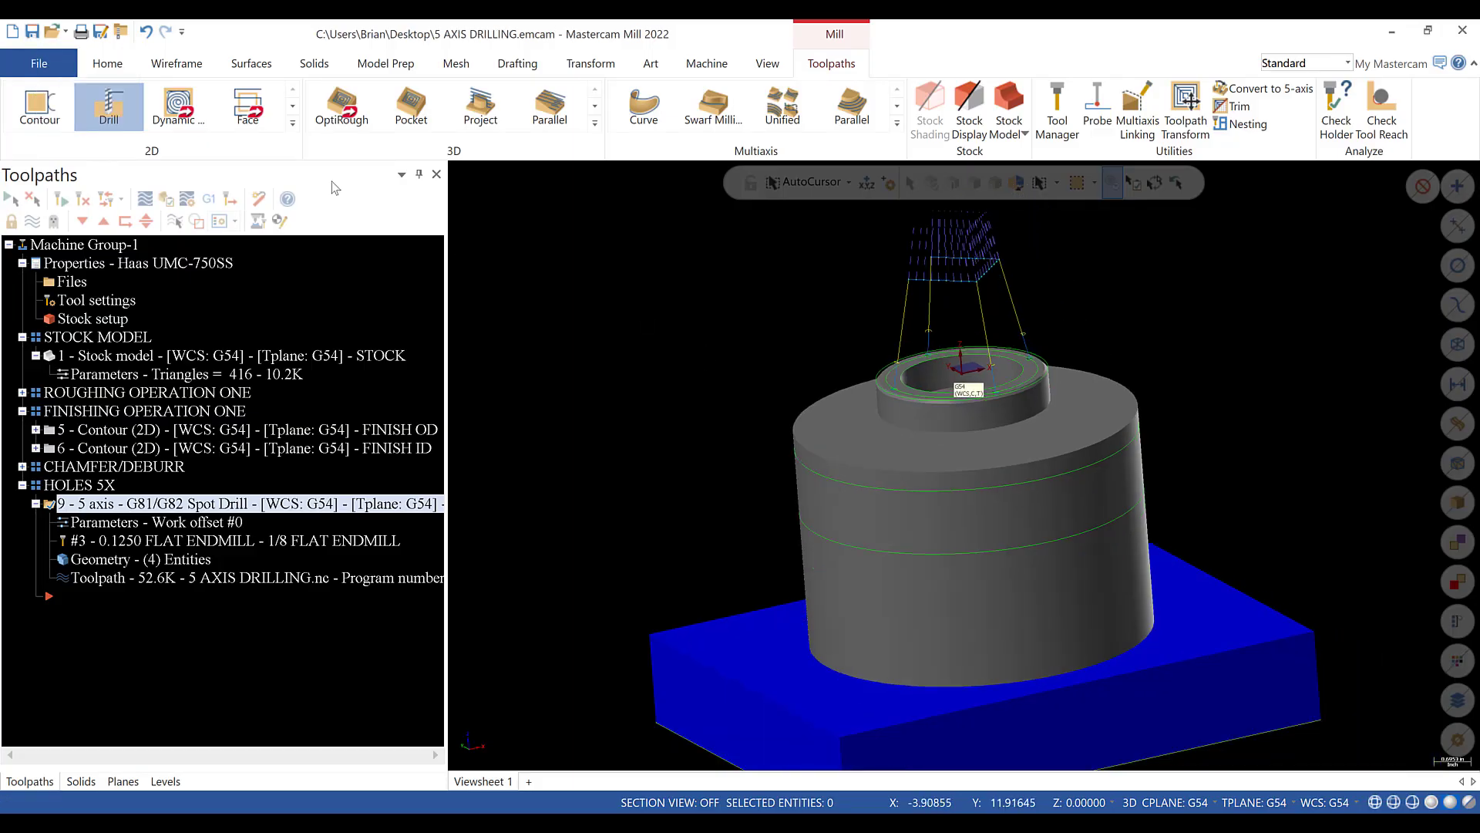
# - Duplicate the 5-axis spot drill operation within the HOLES 5X group
pyautogui.scroll(2, 1026, 261)
pyautogui.scroll(2, 1026, 261)
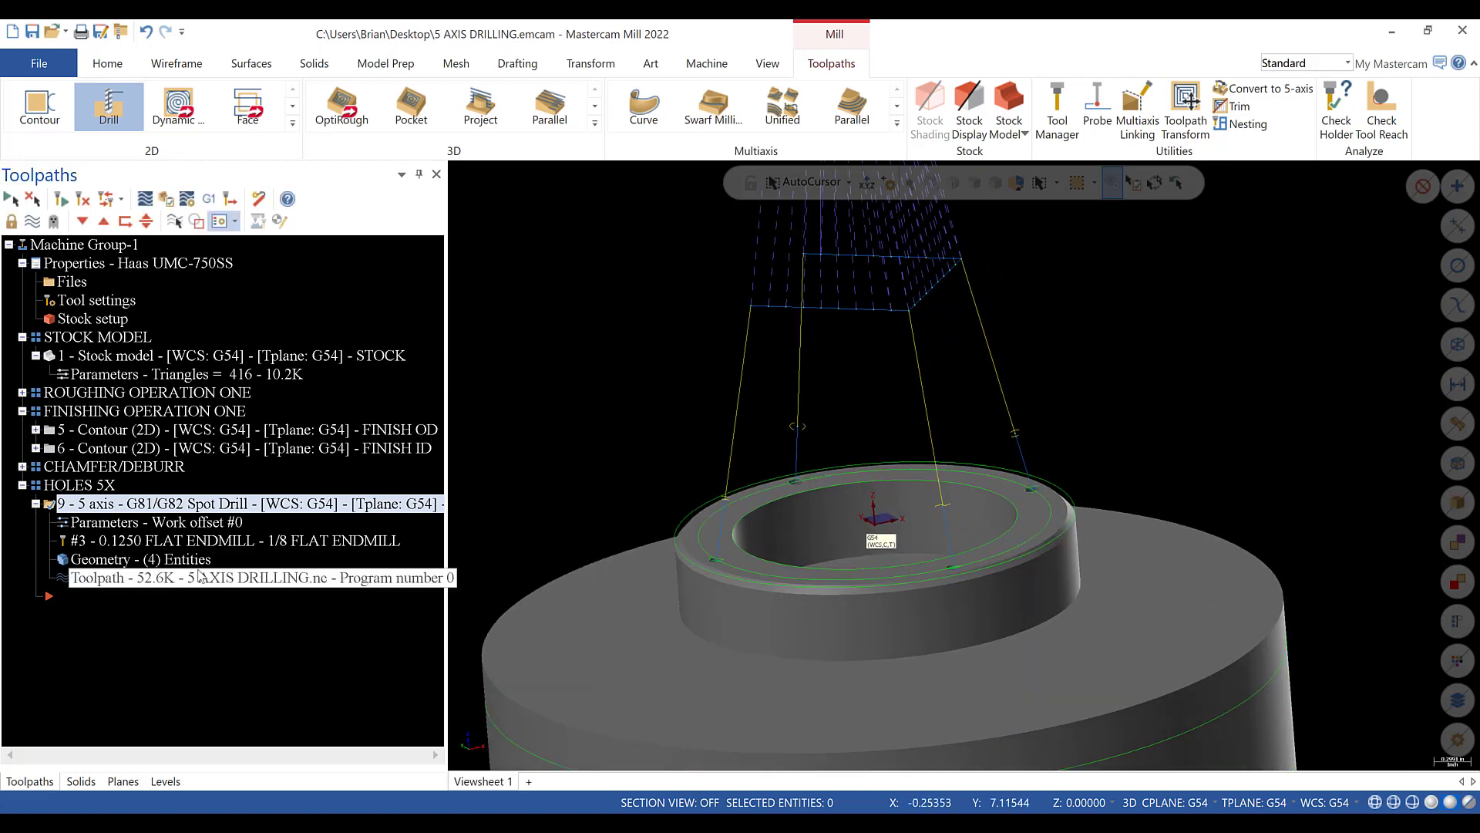
pyautogui.click(37, 504)
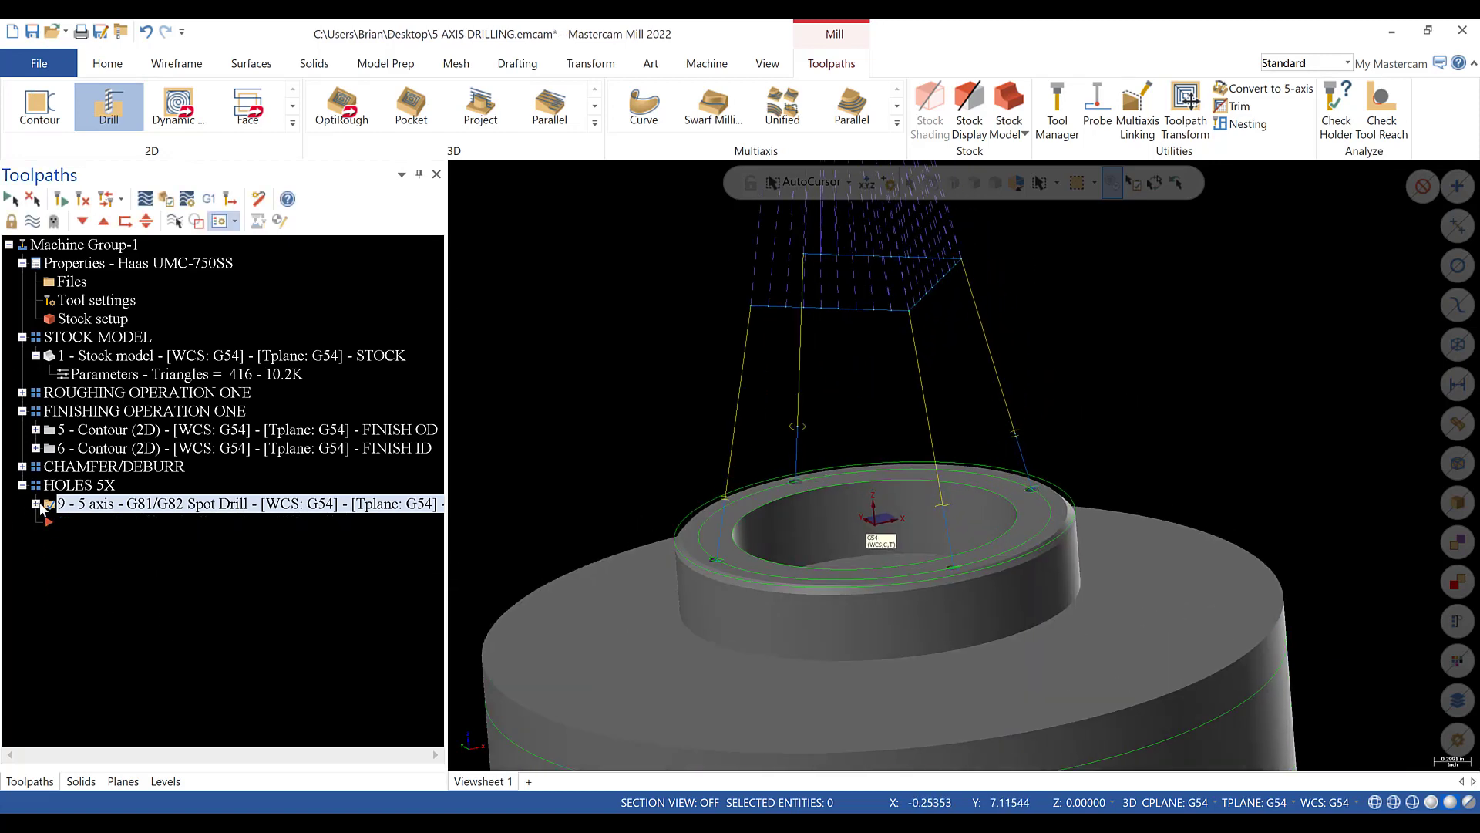
pyautogui.rightClick(120, 505)
pyautogui.click(144, 223)
pyautogui.rightClick(81, 540)
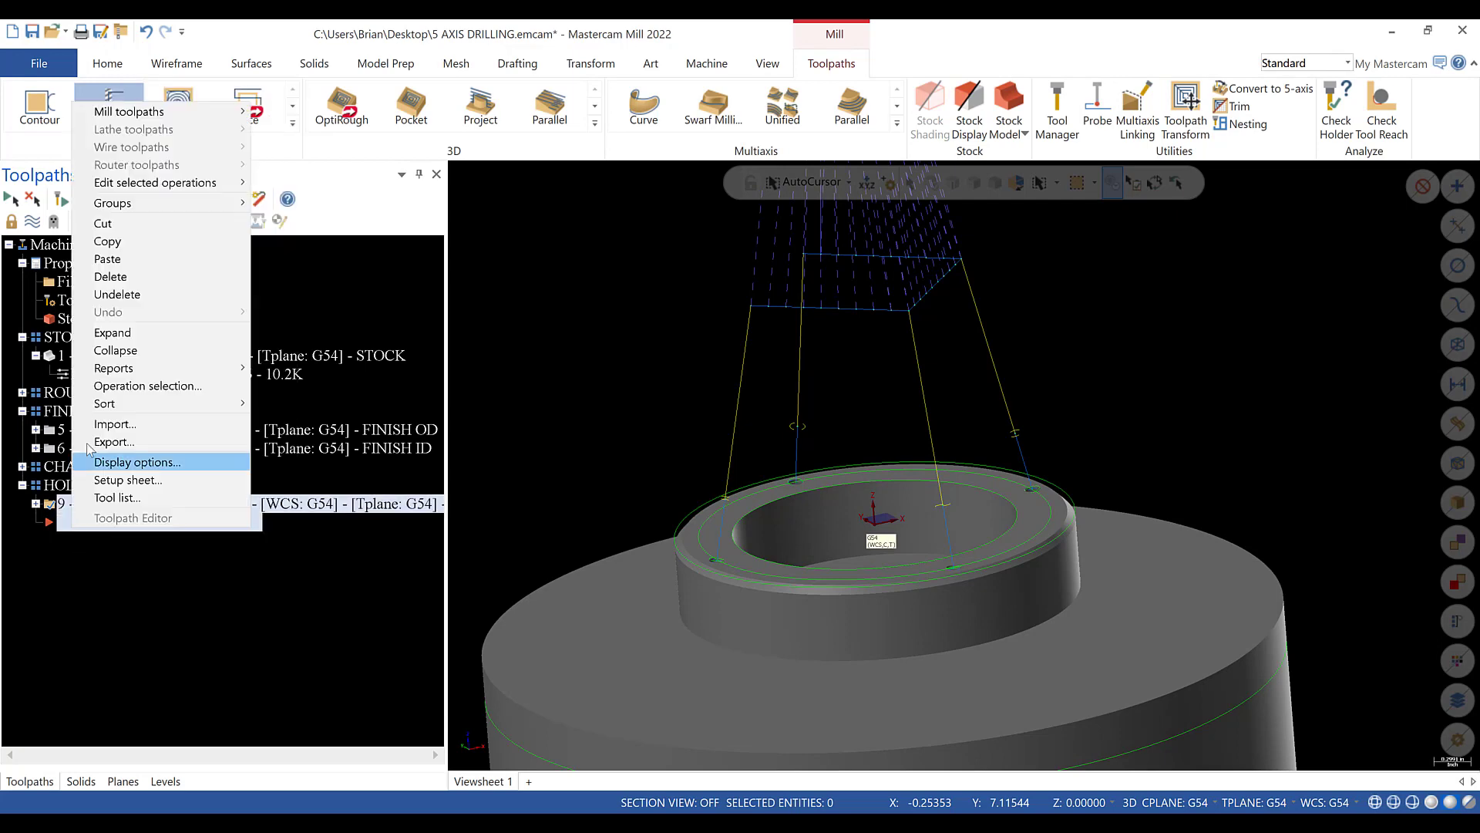
pyautogui.click(114, 262)
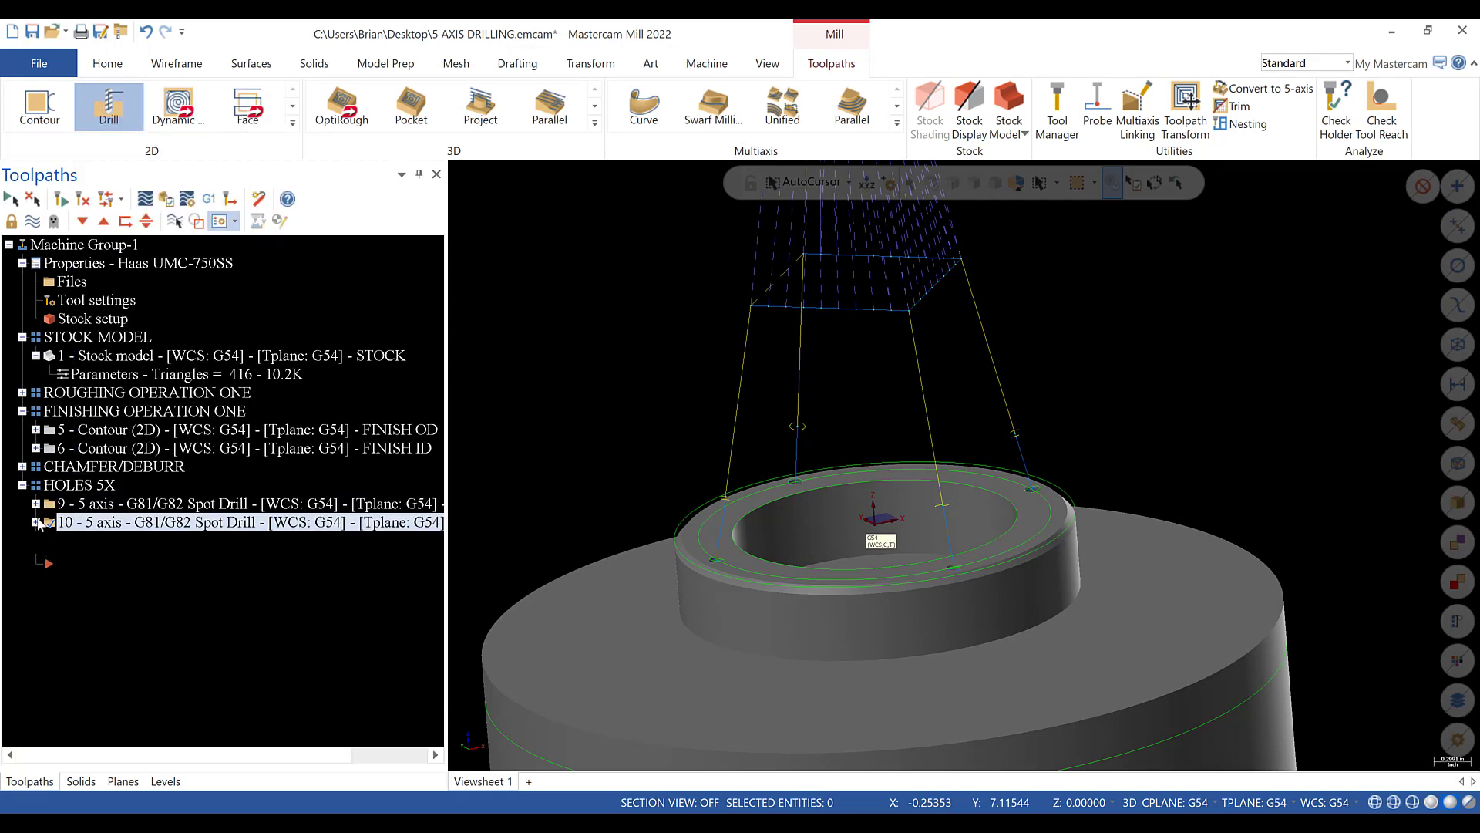
# - Filter the tool library to 0.125 diameter spot drills and assign the 1/8 SPOTDRILL to the copied operation
pyautogui.click(36, 522)
pyautogui.click(104, 542)
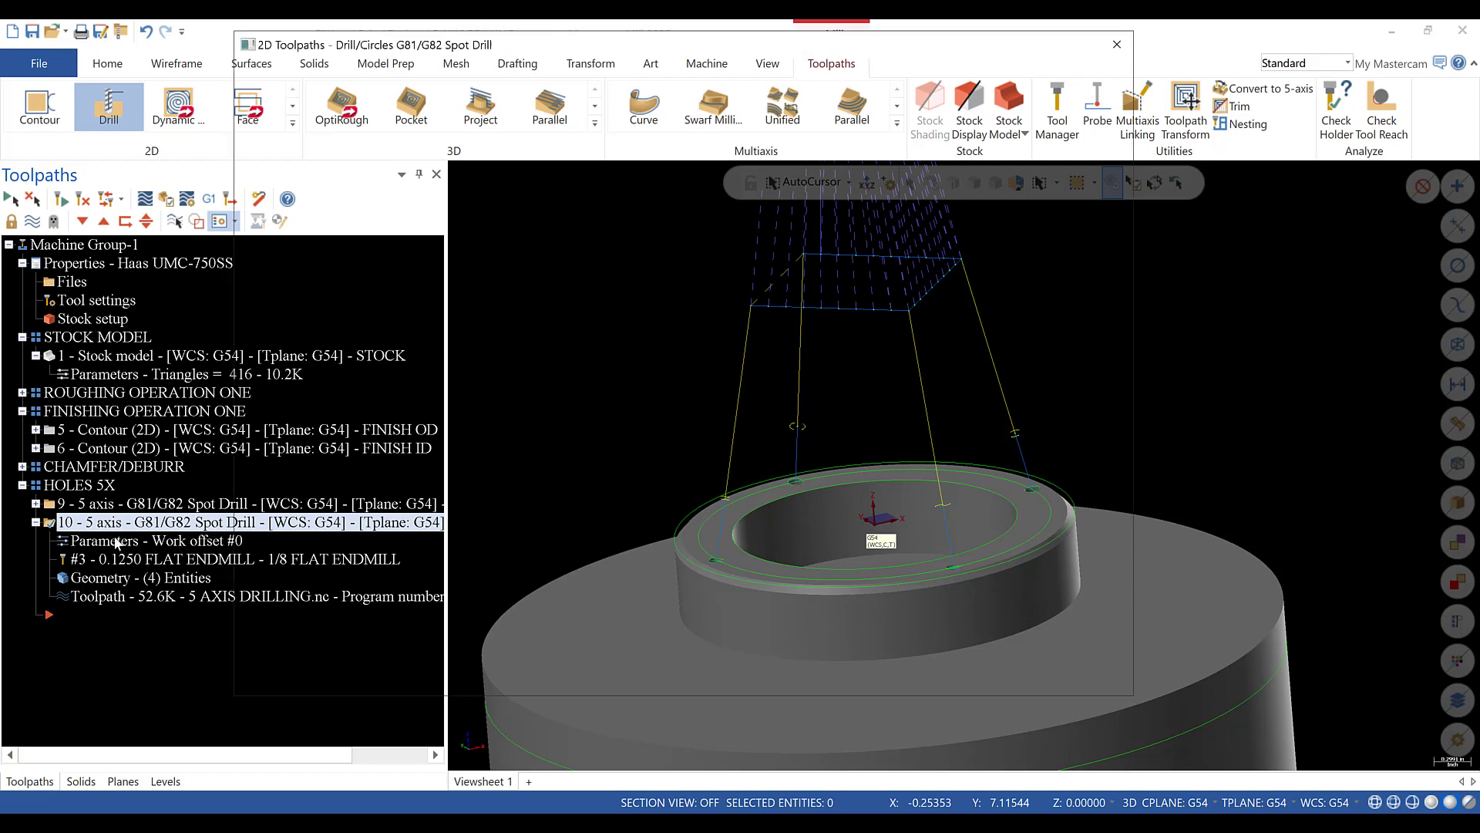
pyautogui.click(267, 130)
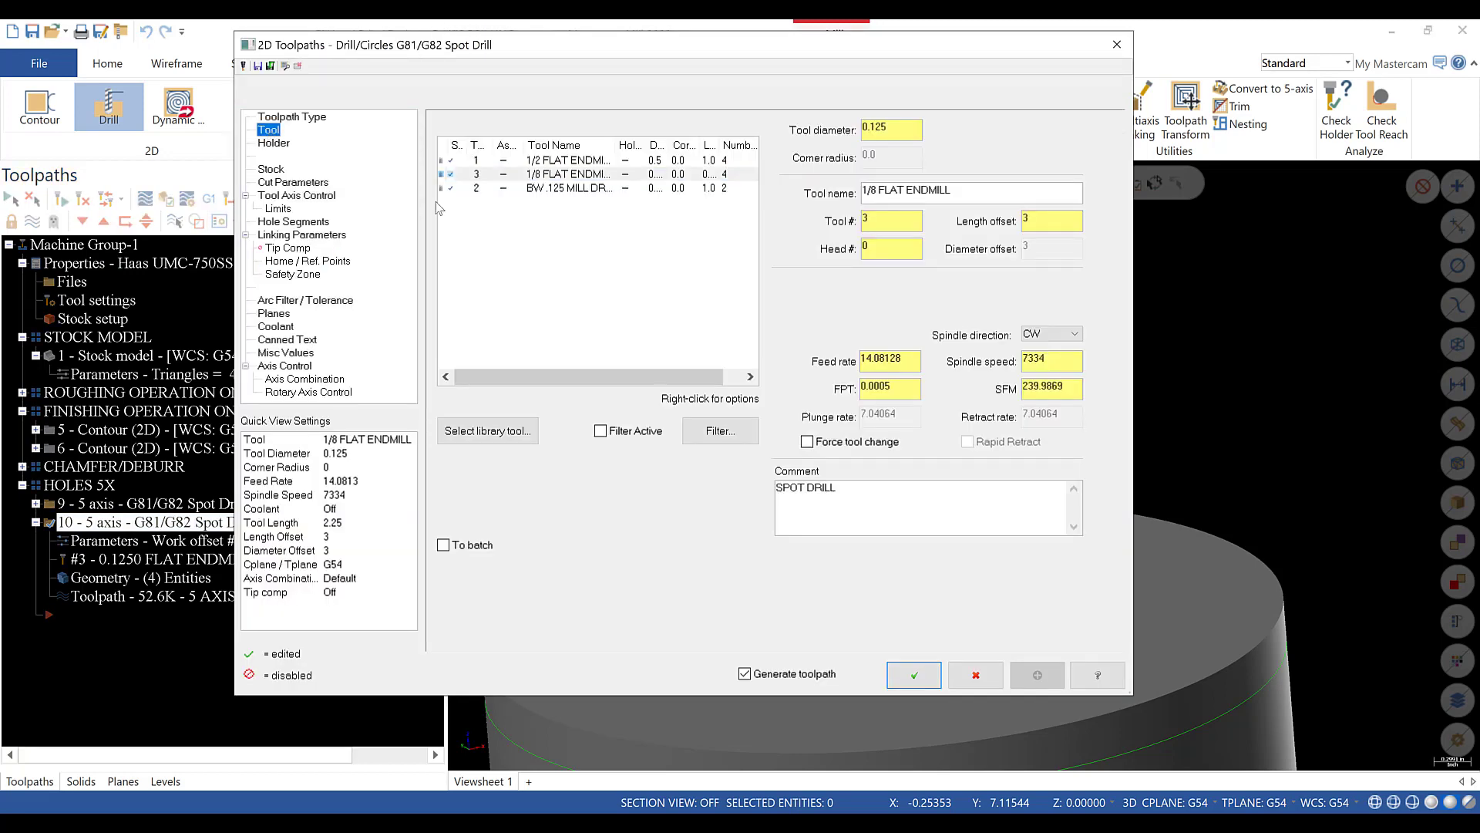
pyautogui.click(500, 431)
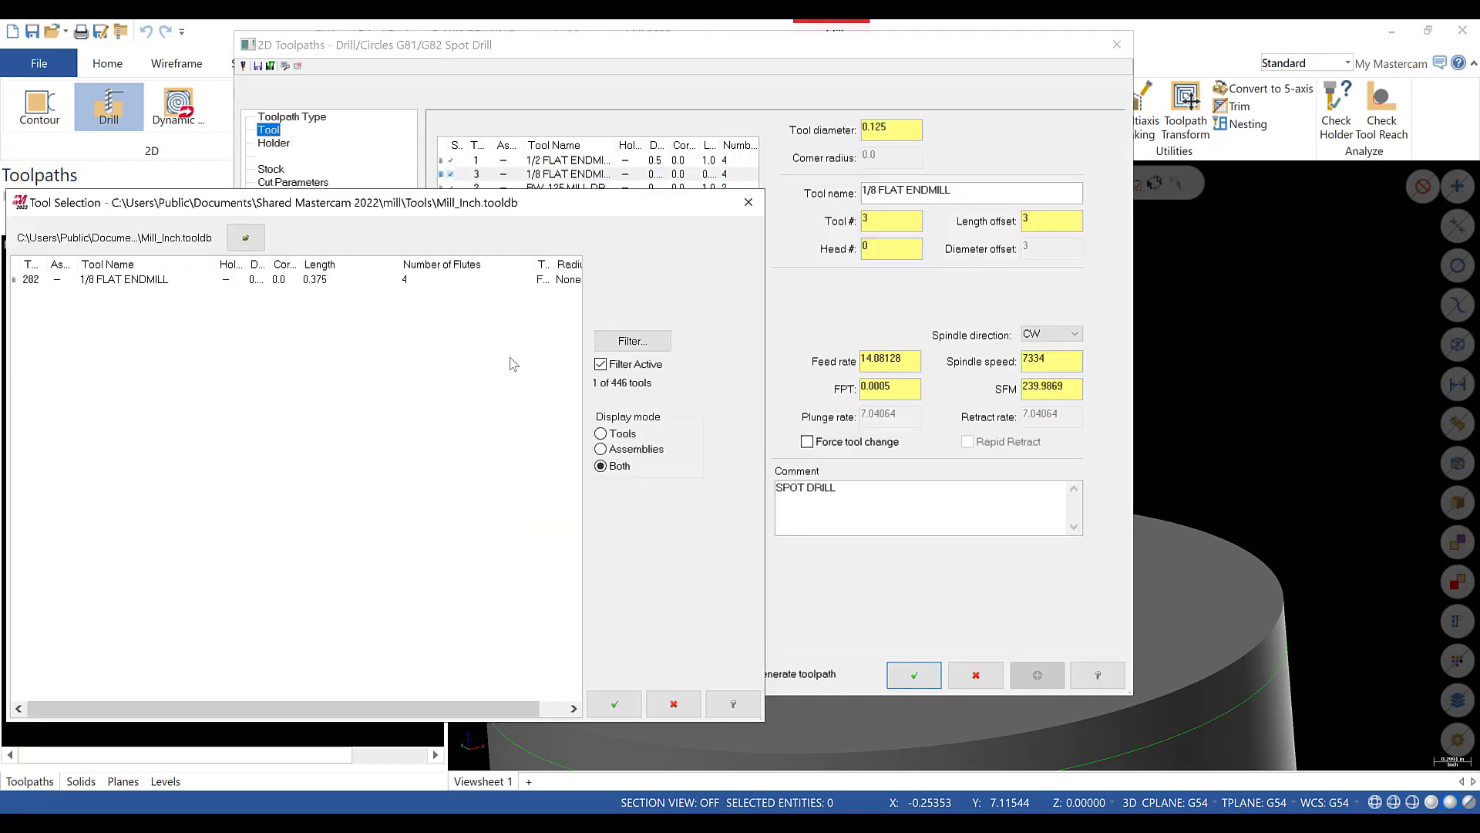
pyautogui.click(631, 341)
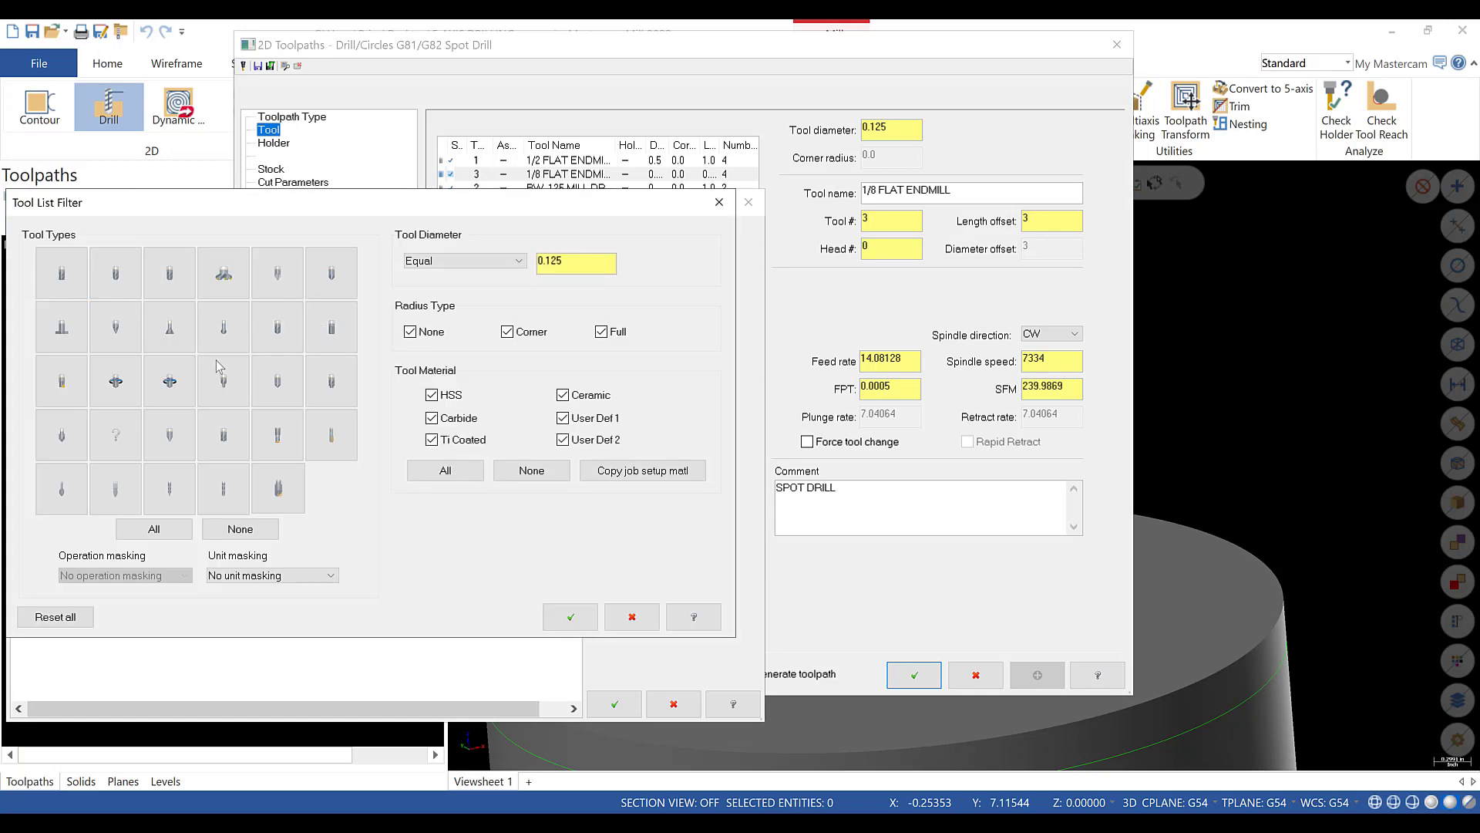
pyautogui.click(279, 389)
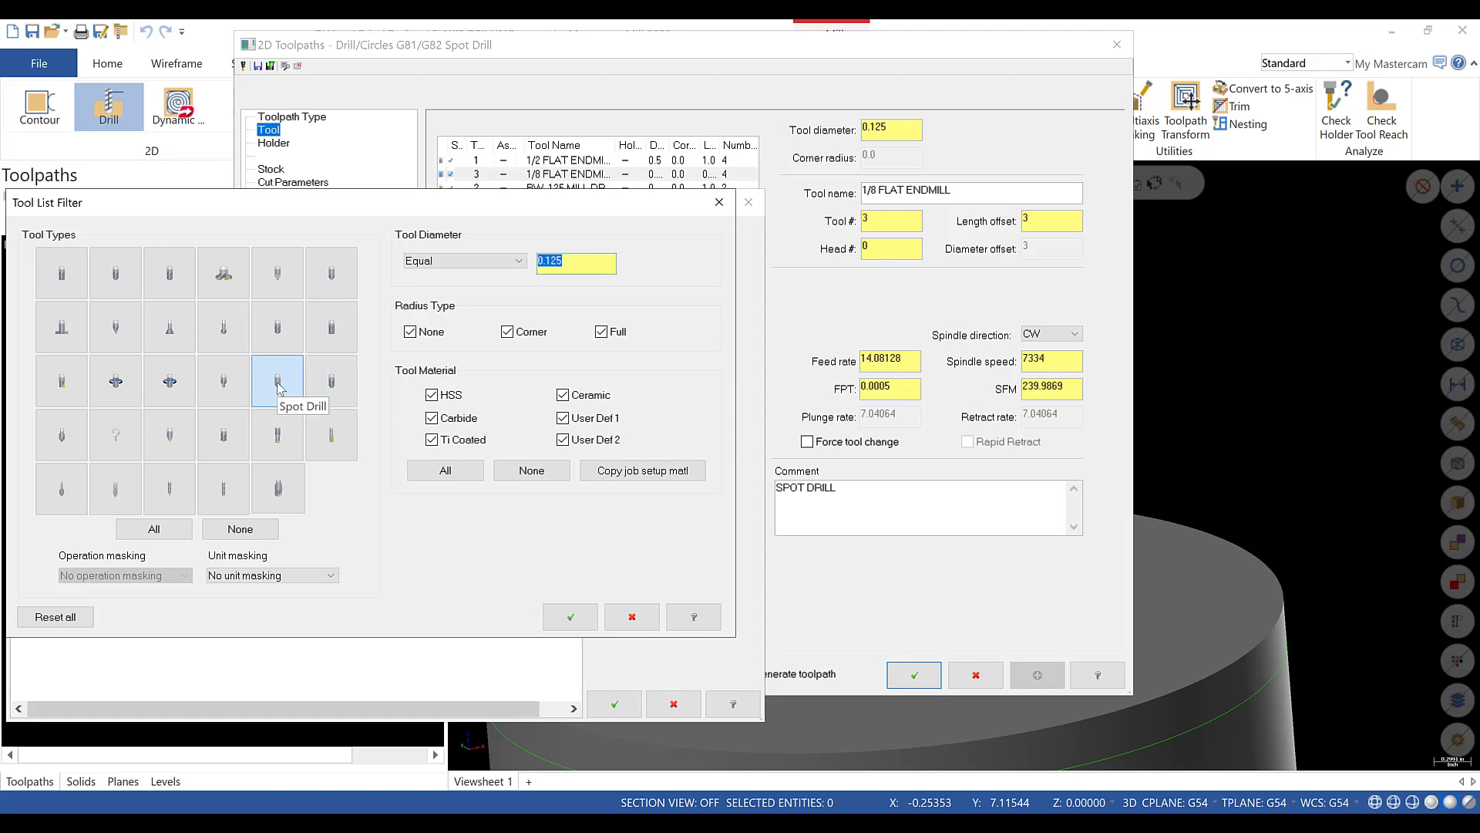
pyautogui.click(561, 619)
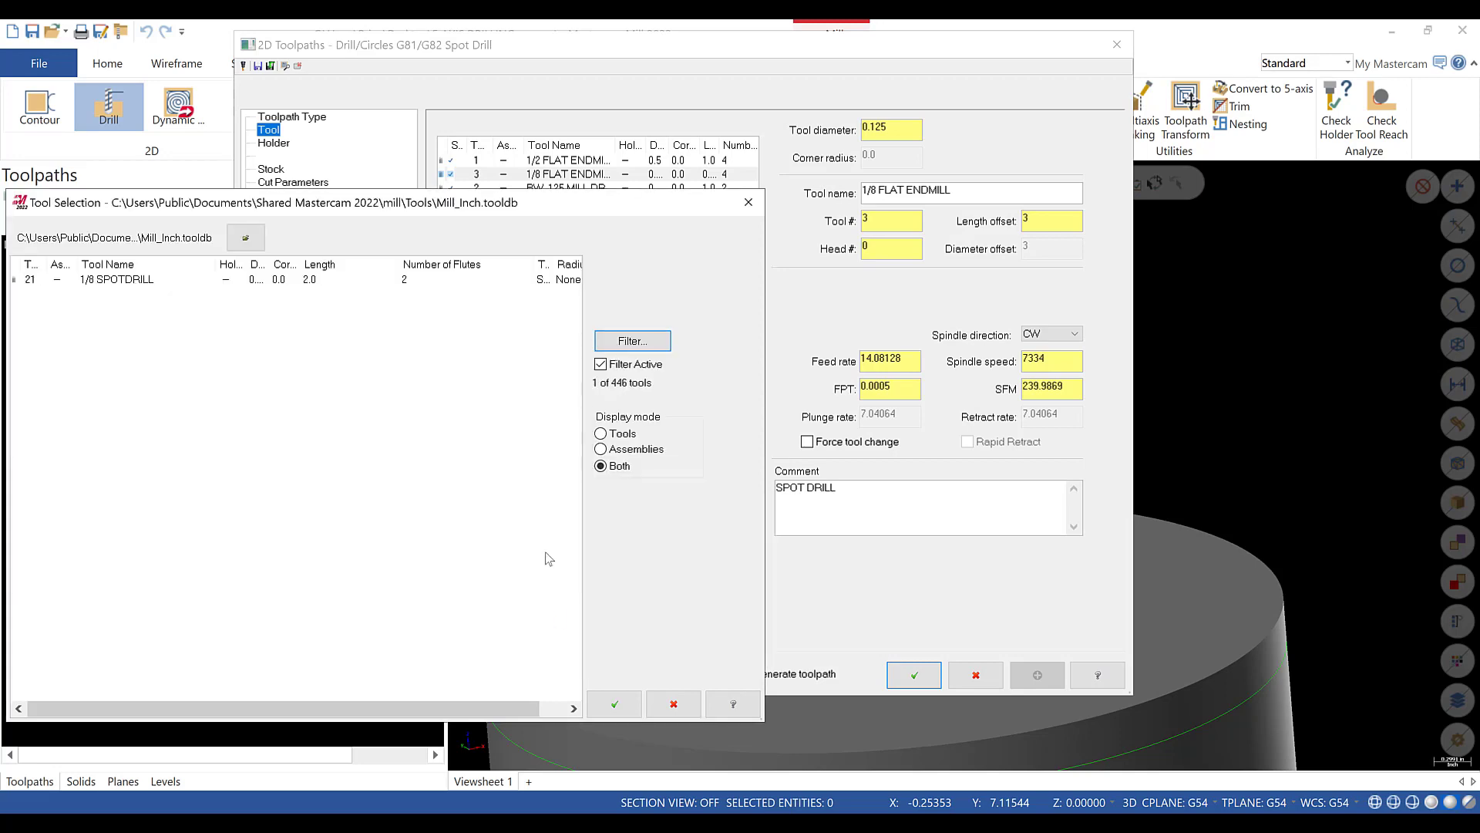
pyautogui.click(613, 702)
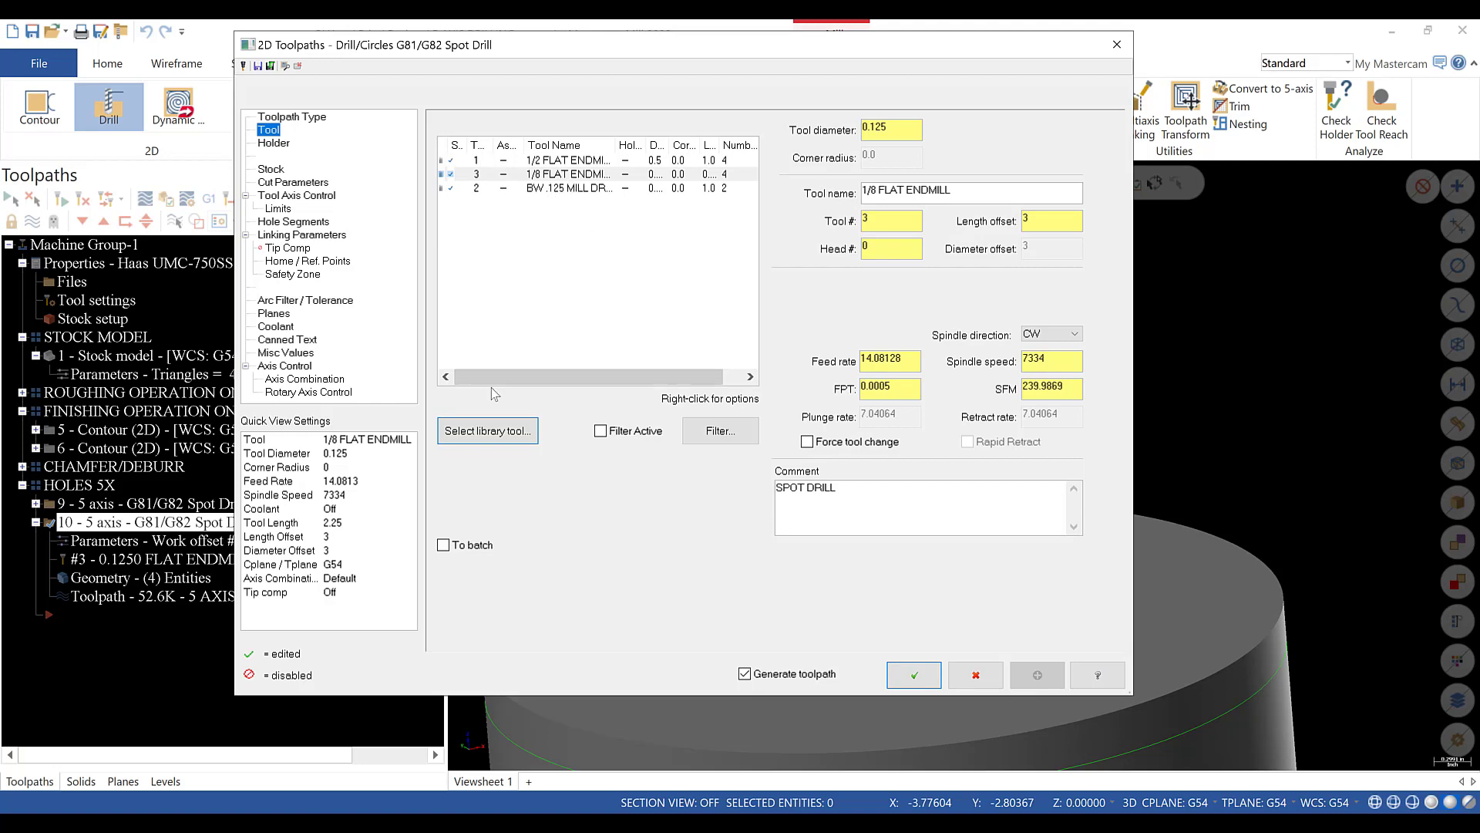
pyautogui.click(528, 430)
pyautogui.click(613, 702)
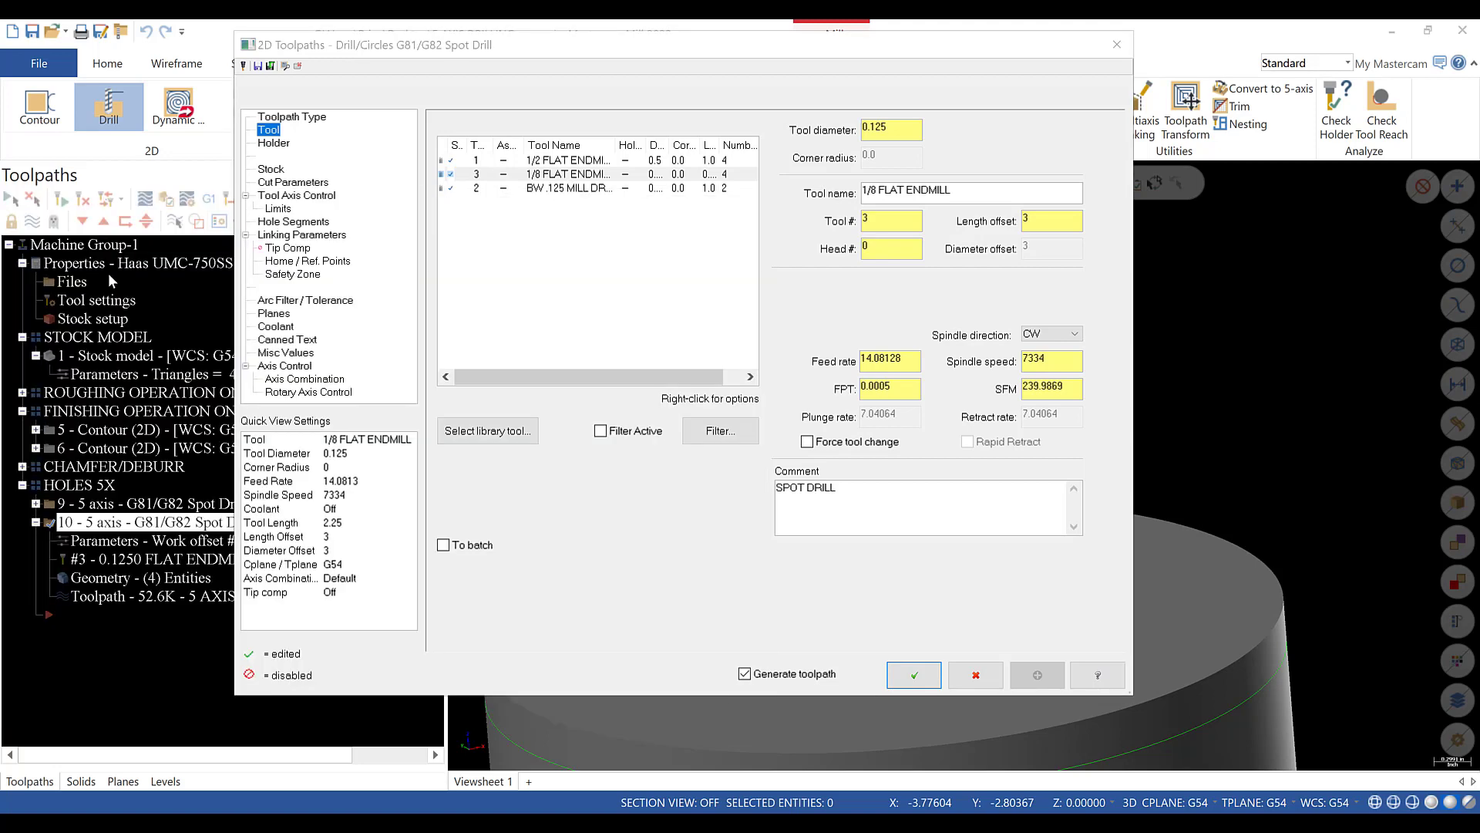
# - Set the 1/8 spot drill's tool number to 4 and check its feeds, speeds and comment
pyautogui.moveTo(914, 221); pyautogui.dragTo(782, 218)
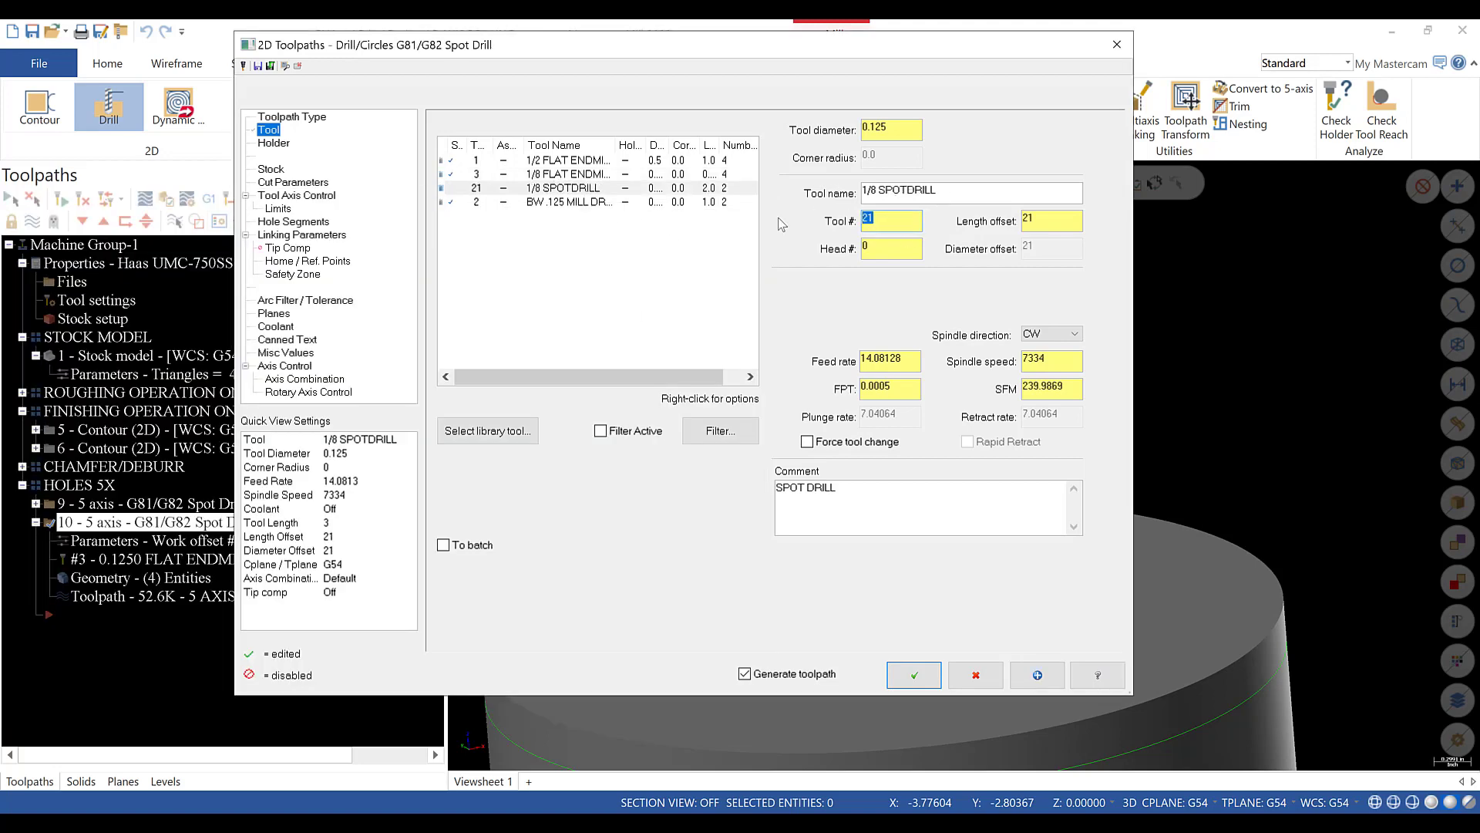
pyautogui.write('4')
pyautogui.press('Return')
pyautogui.click(1064, 383)
pyautogui.click(905, 388)
pyautogui.moveTo(840, 495); pyautogui.dragTo(717, 501)
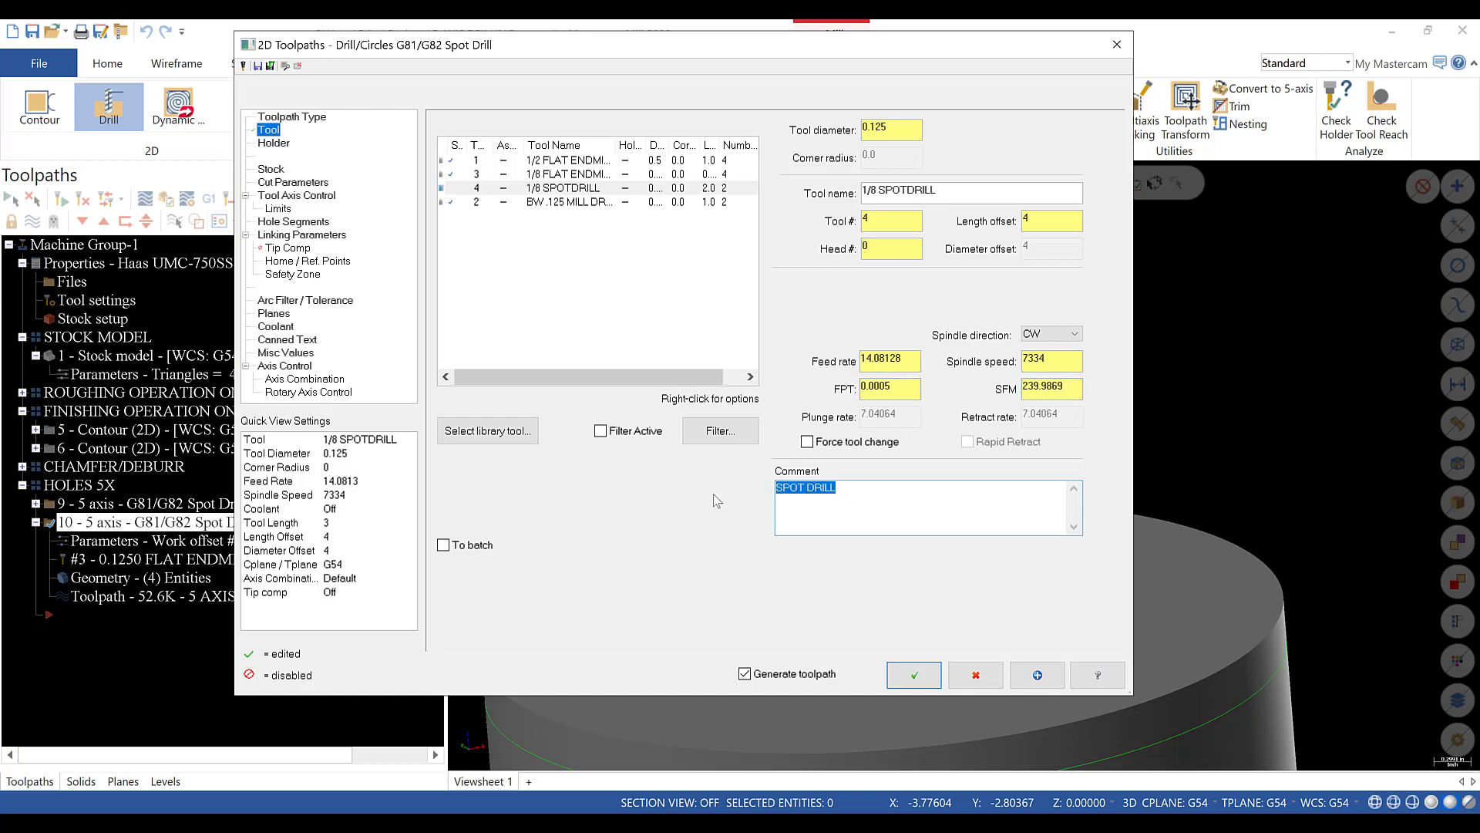
pyautogui.click(601, 304)
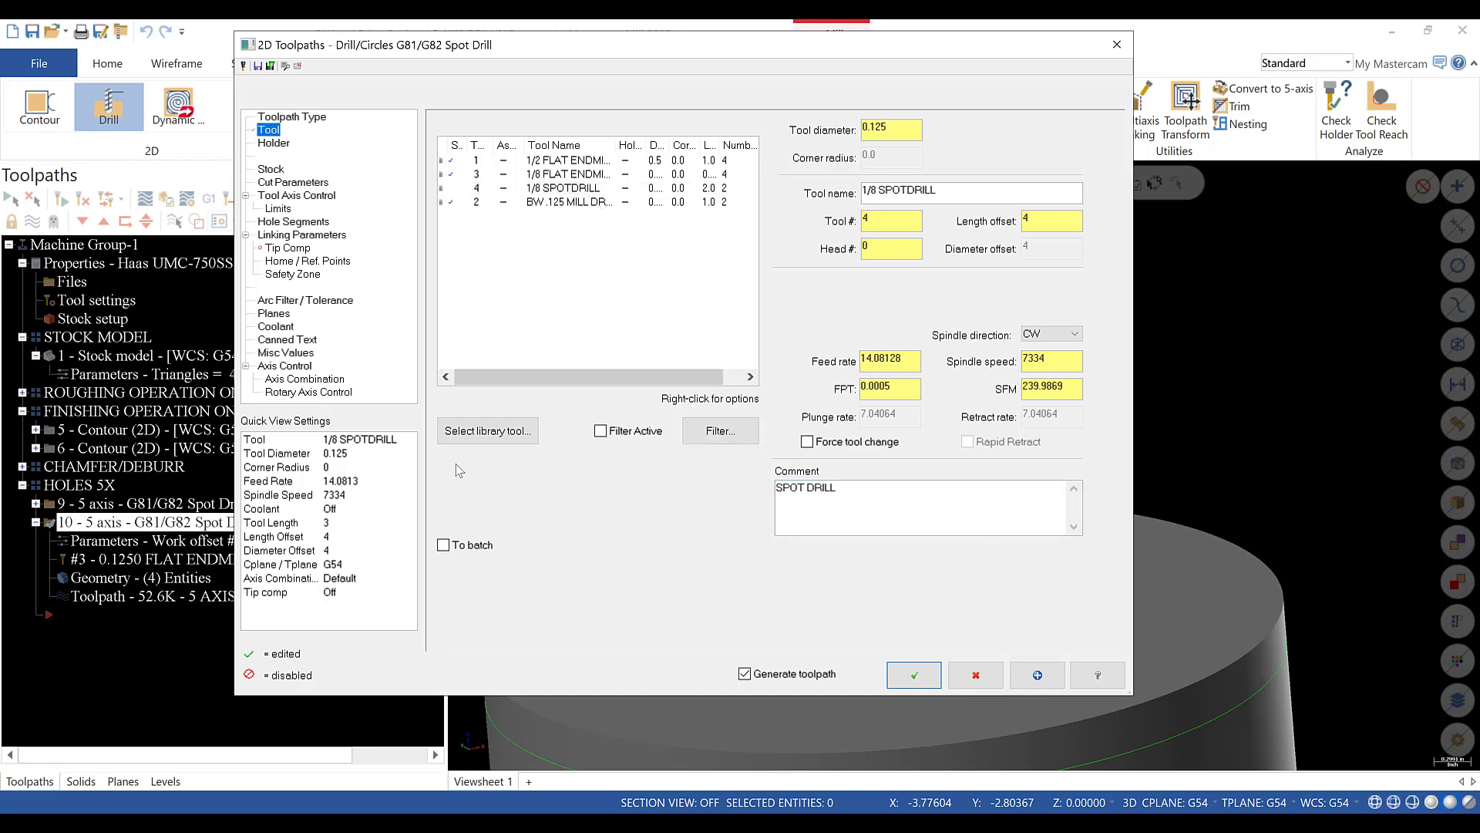
# - Review the copied operation's cut, tool axis, hole segment and linking depth settings, and accept them to regenerate the toolpath
pyautogui.click(287, 185)
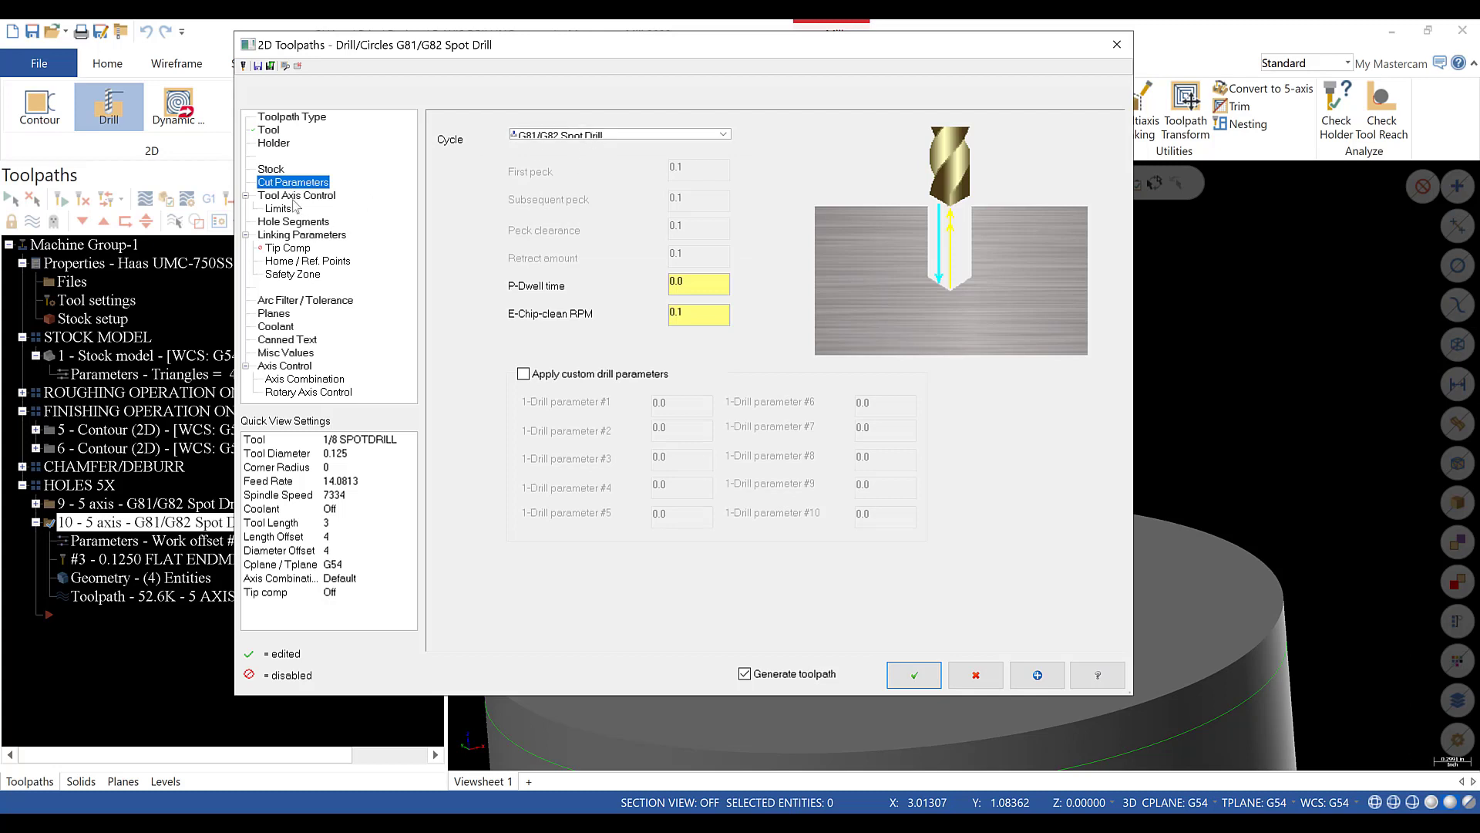
pyautogui.click(295, 196)
pyautogui.click(293, 222)
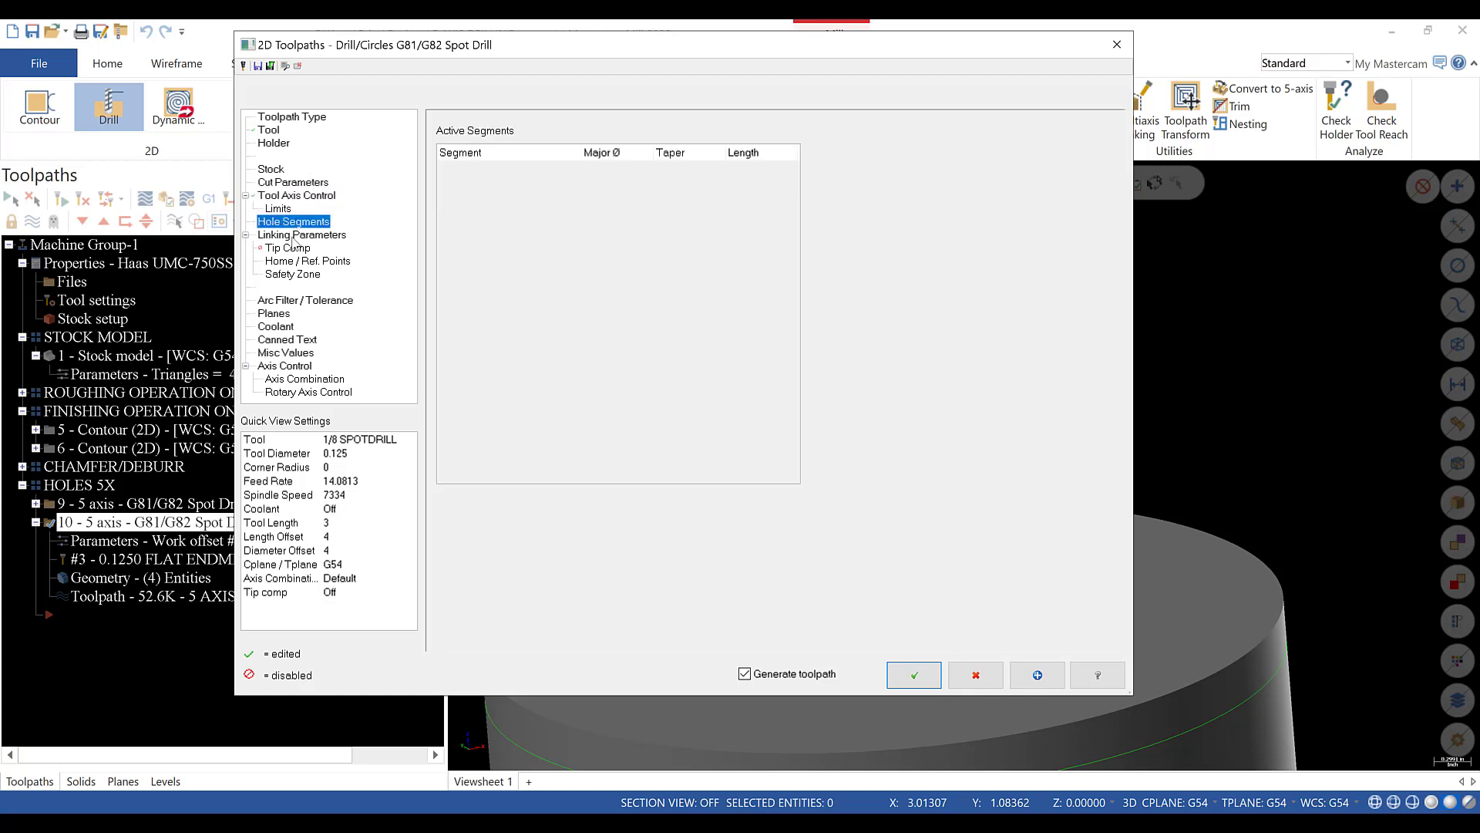
pyautogui.click(297, 235)
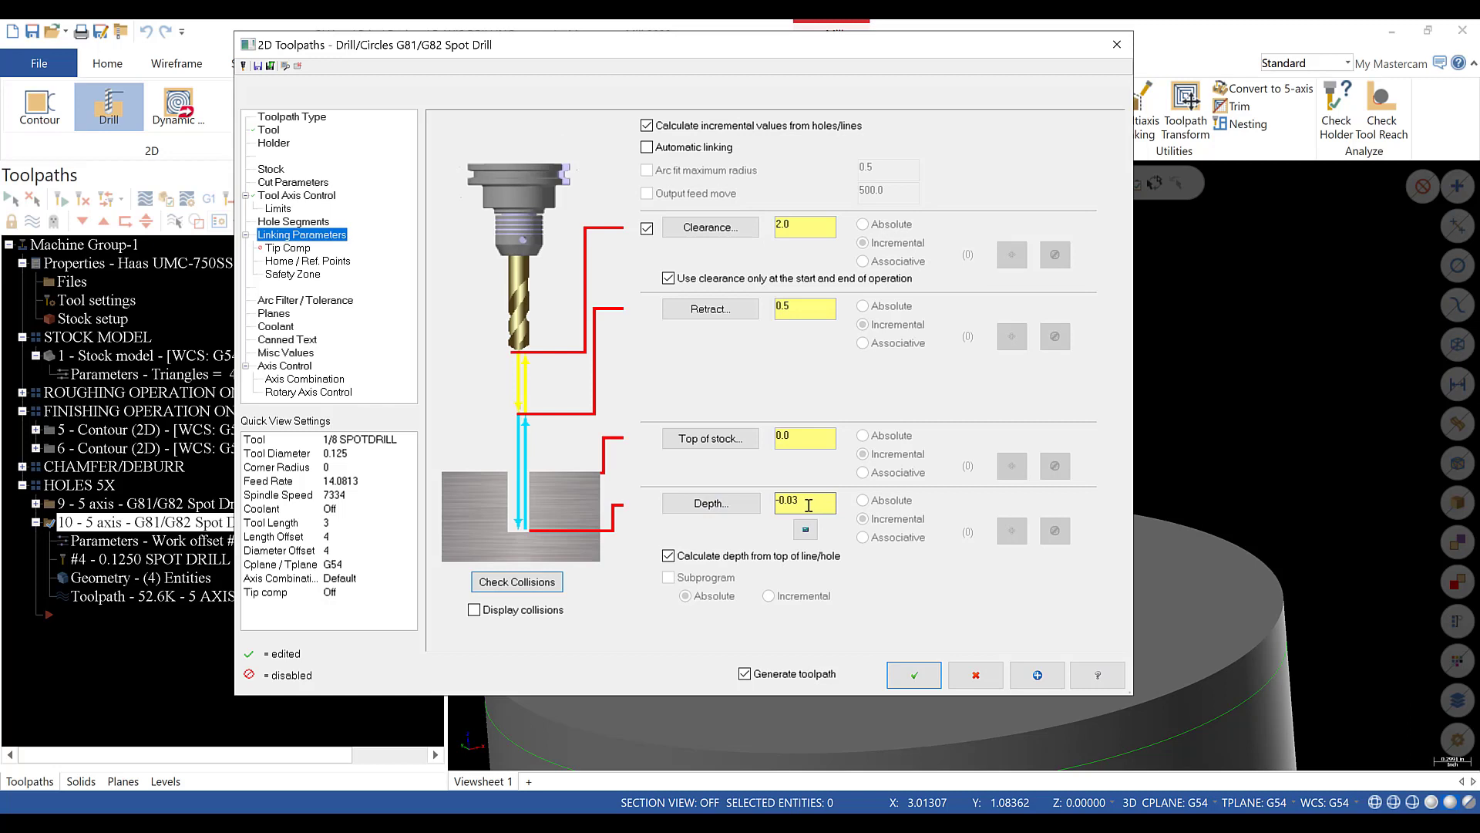
pyautogui.moveTo(809, 505); pyautogui.dragTo(790, 503)
pyautogui.click(914, 675)
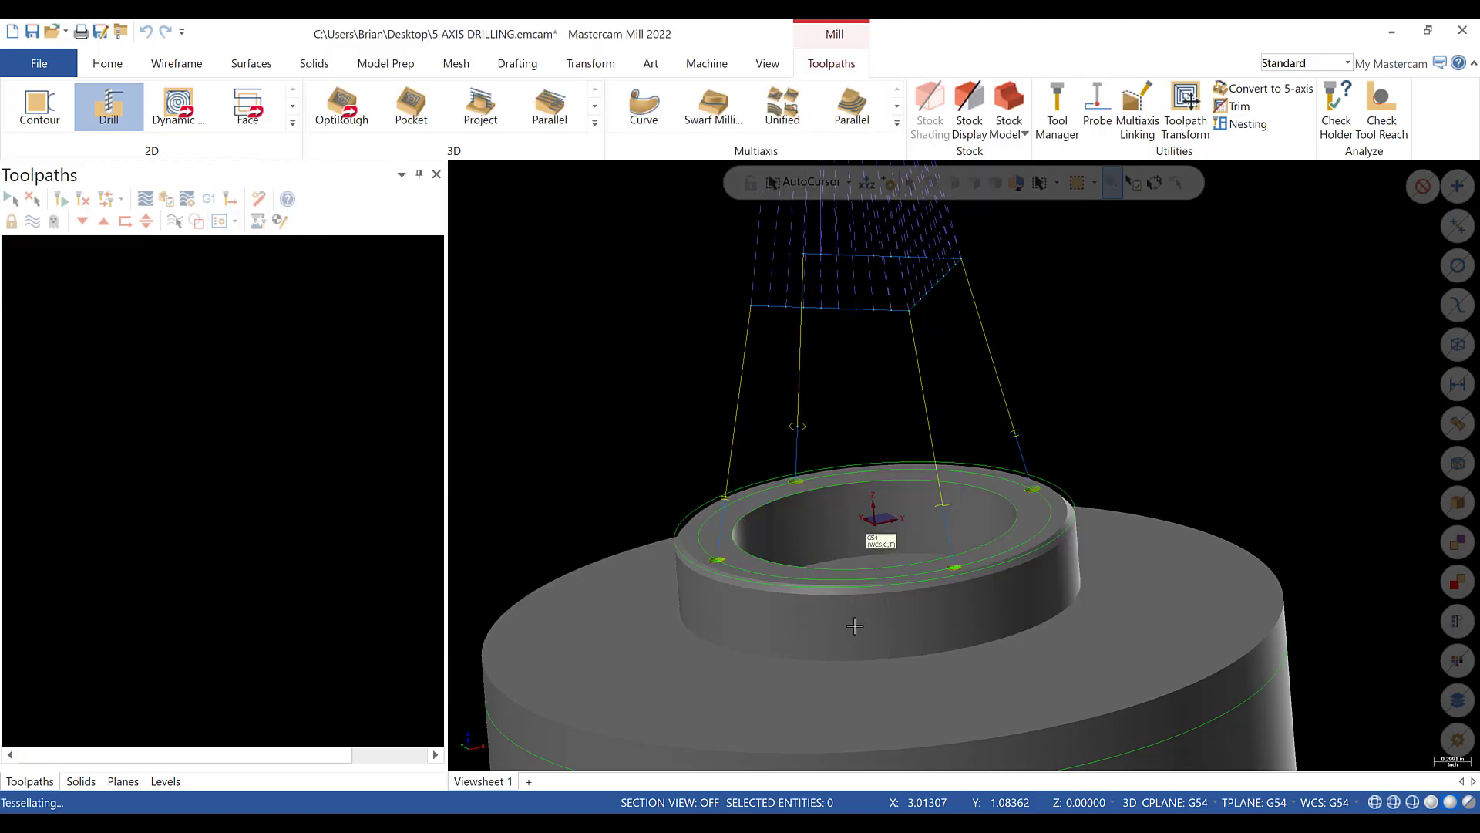
# - Verify both HOLES 5X operations in the simulator, inspecting the end mill and spot drill cuts at one hole on the ring up close
pyautogui.scroll(5, 571, 614)
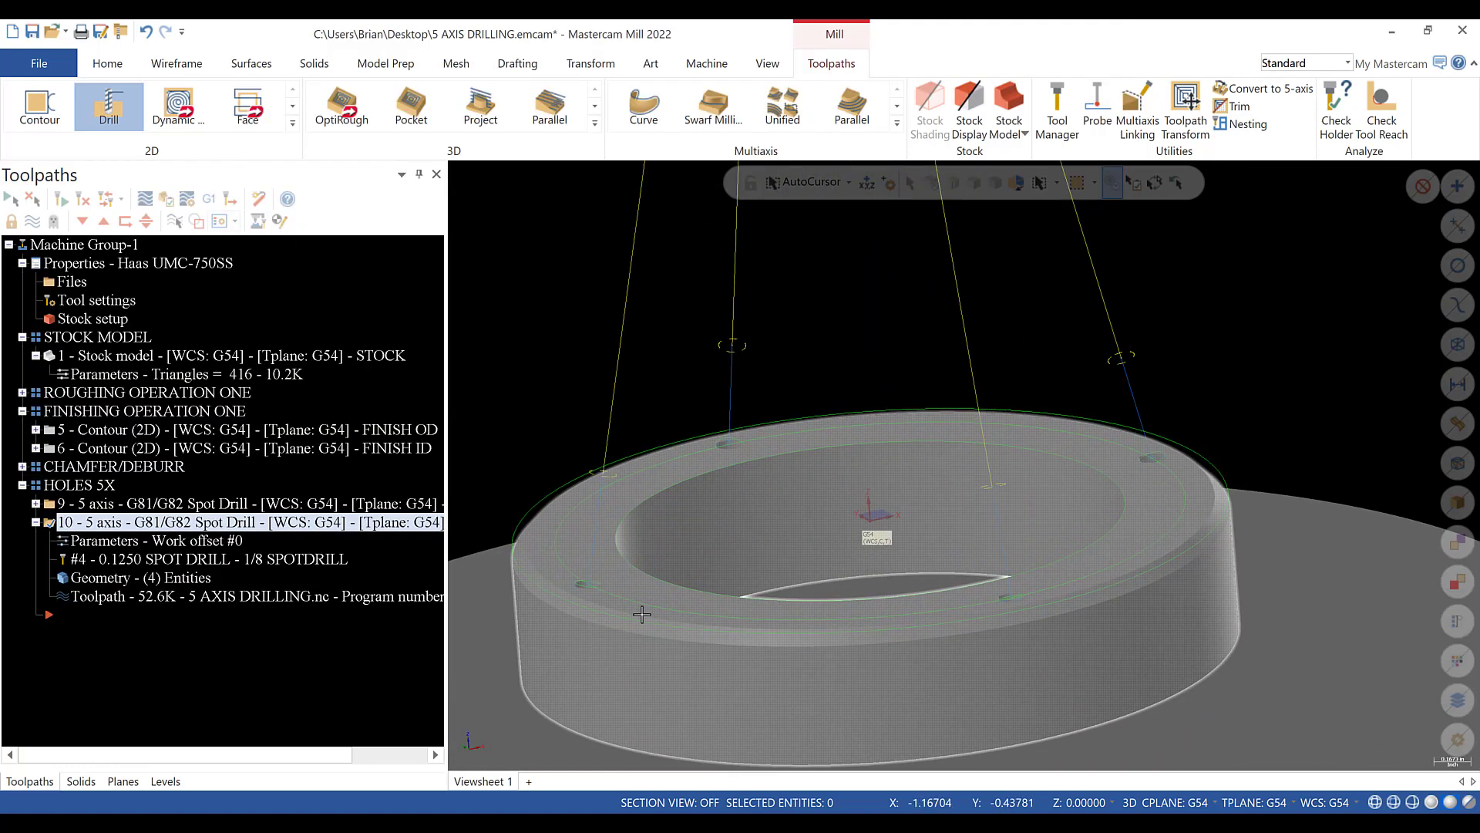
pyautogui.scroll(6, 571, 605)
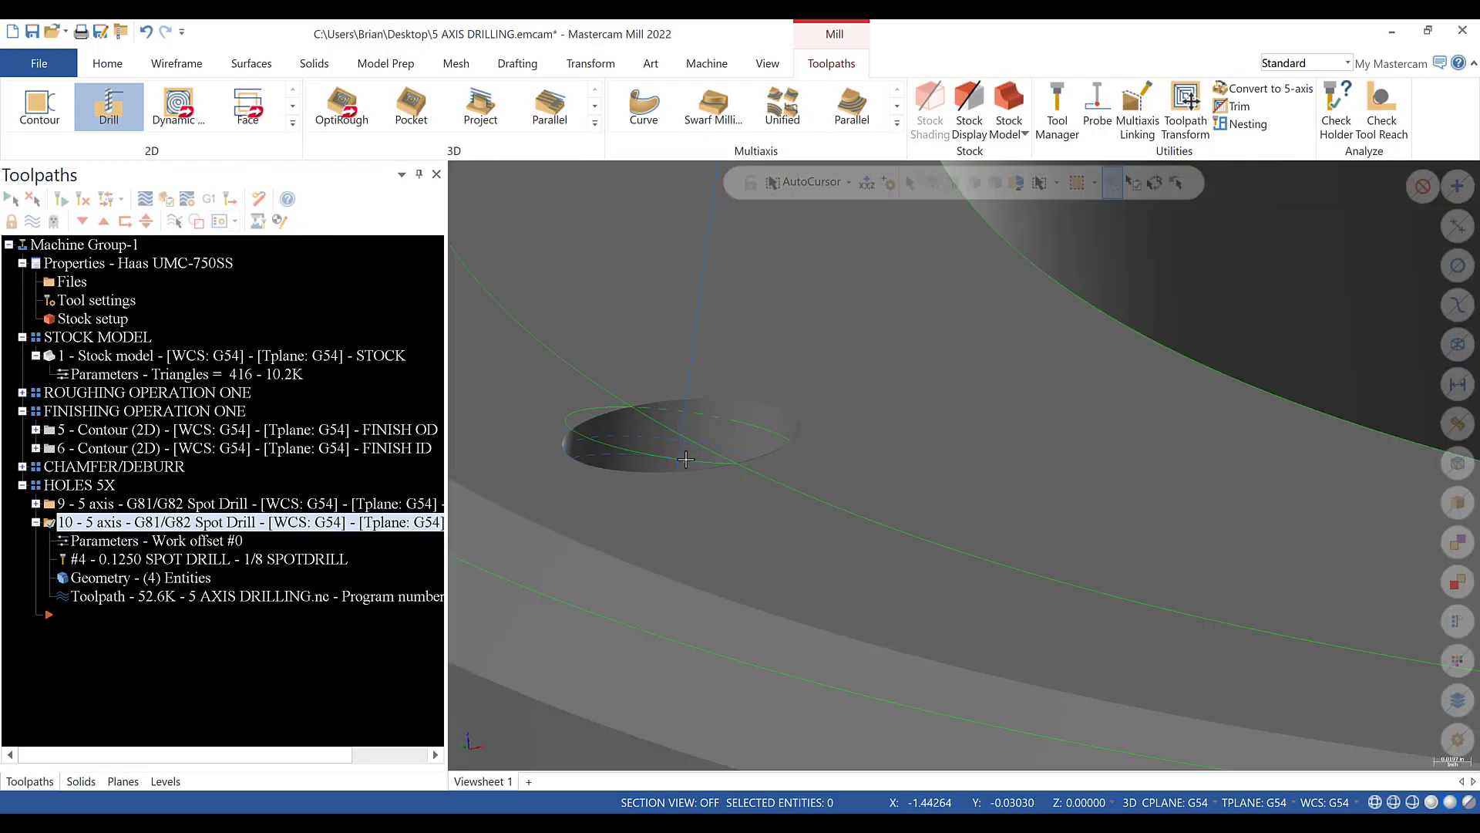
pyautogui.moveTo(665, 500); pyautogui.dragTo(667, 487, button='middle')
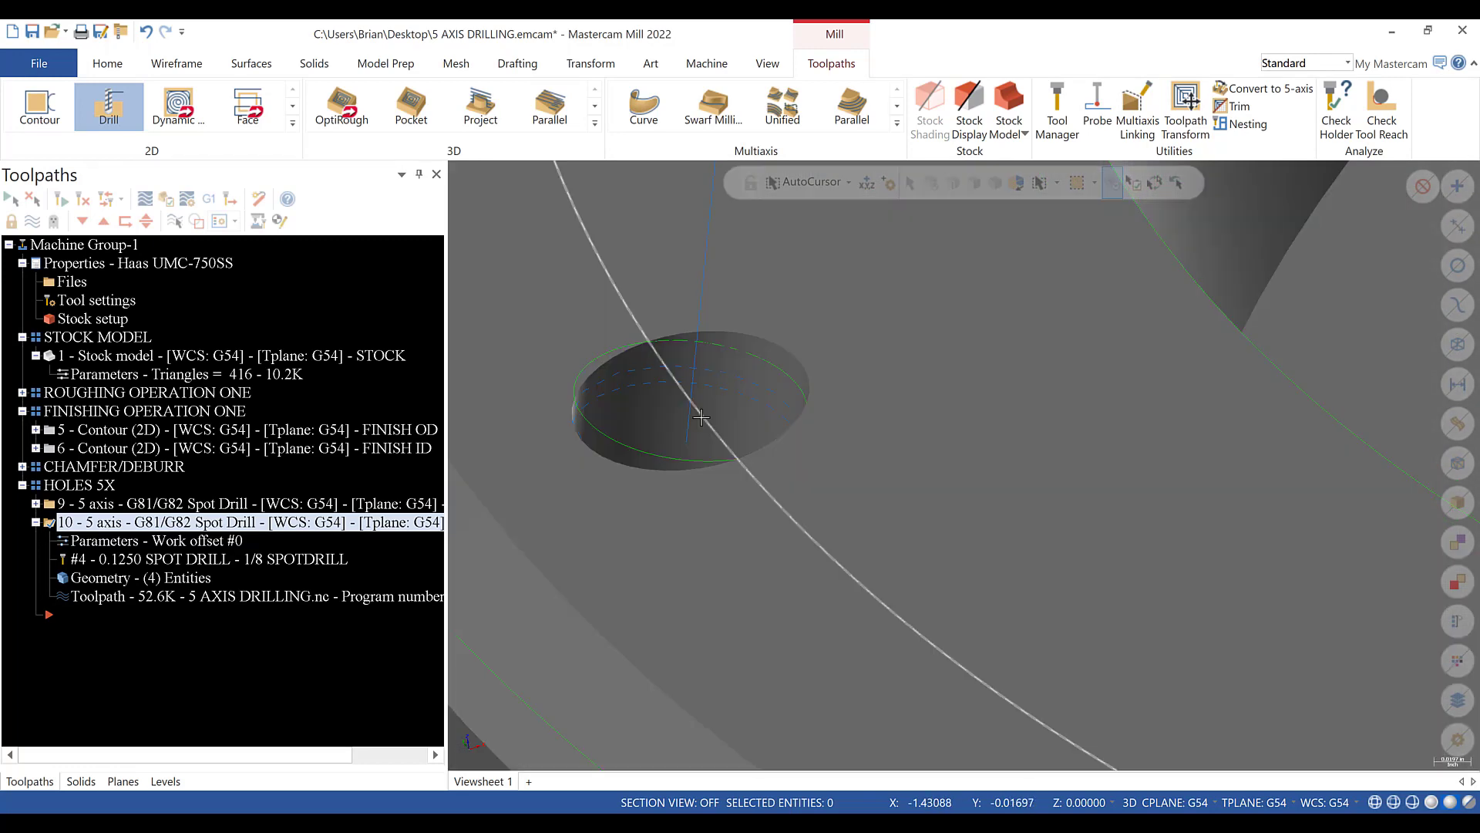
pyautogui.click(79, 485)
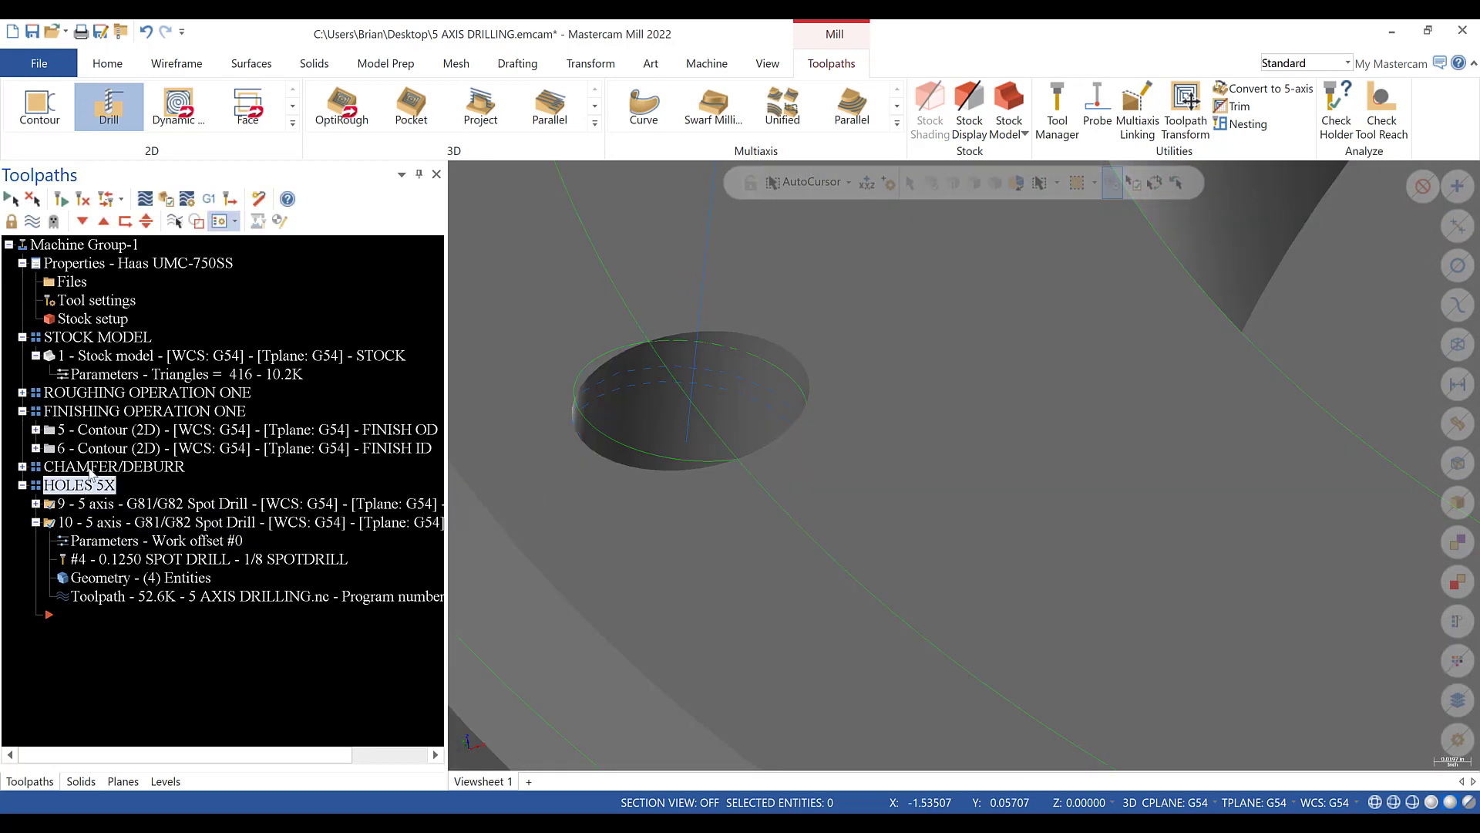
pyautogui.click(164, 200)
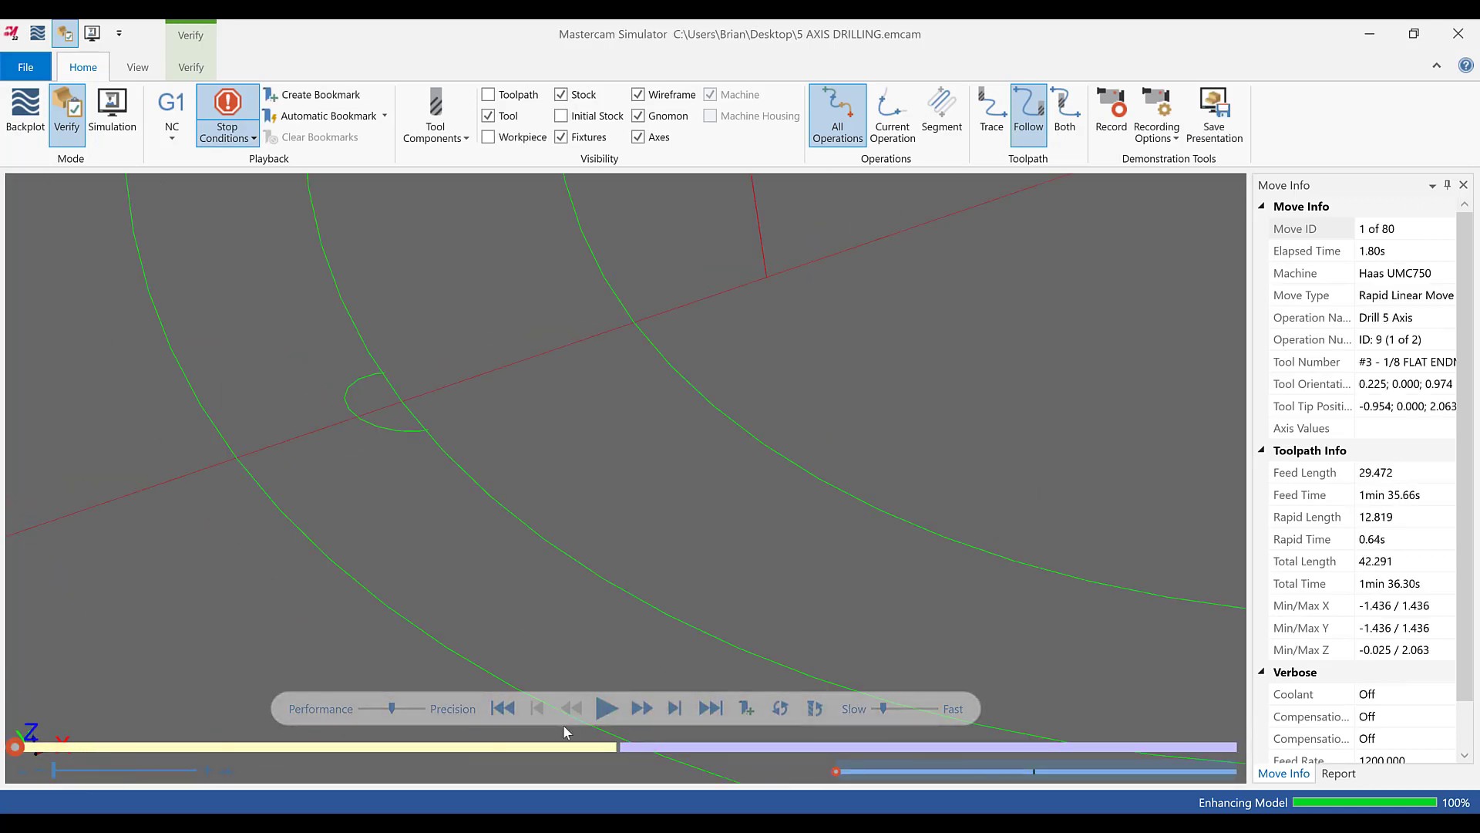
pyautogui.click(606, 710)
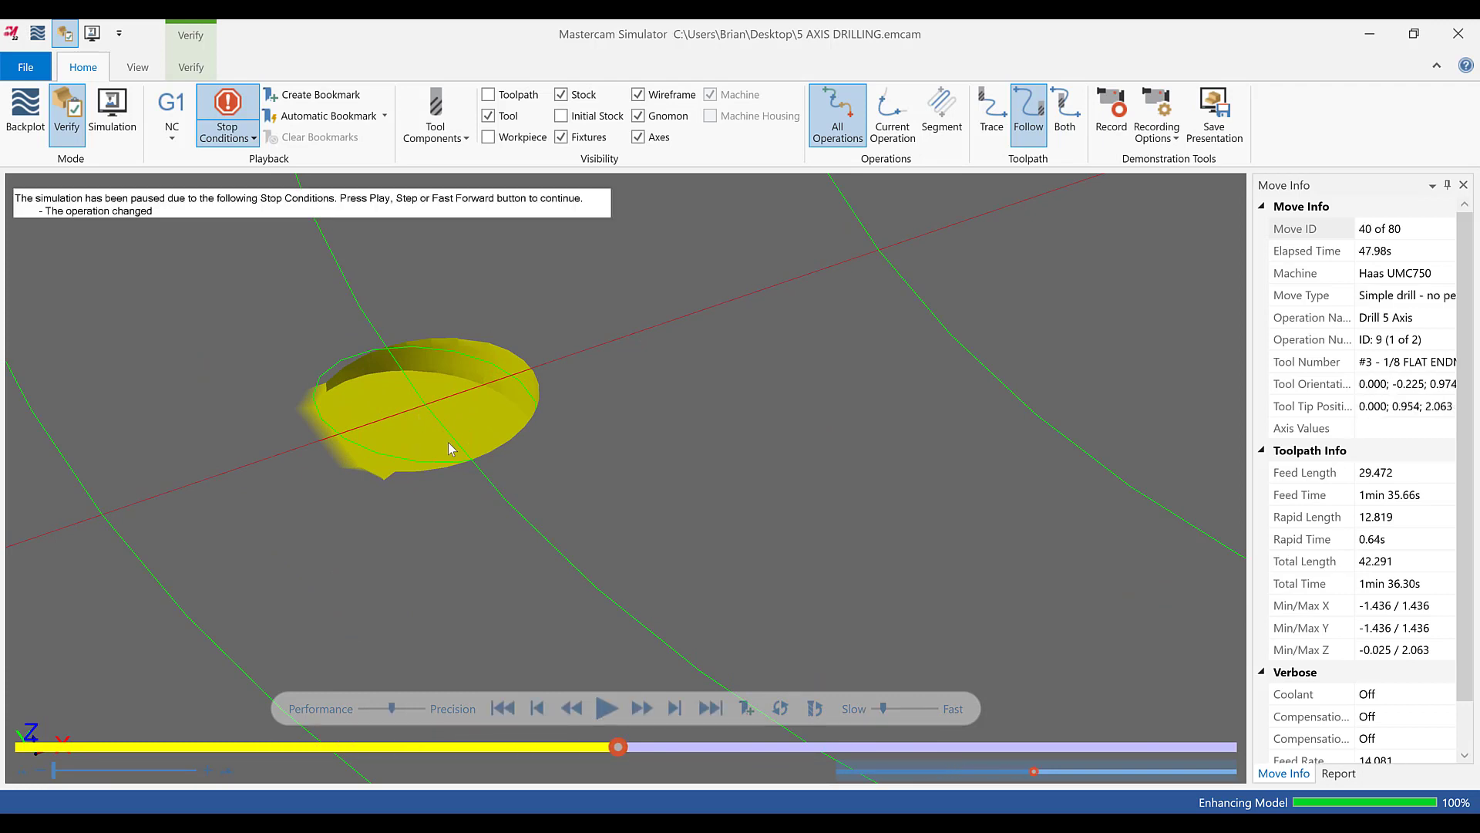
pyautogui.click(606, 709)
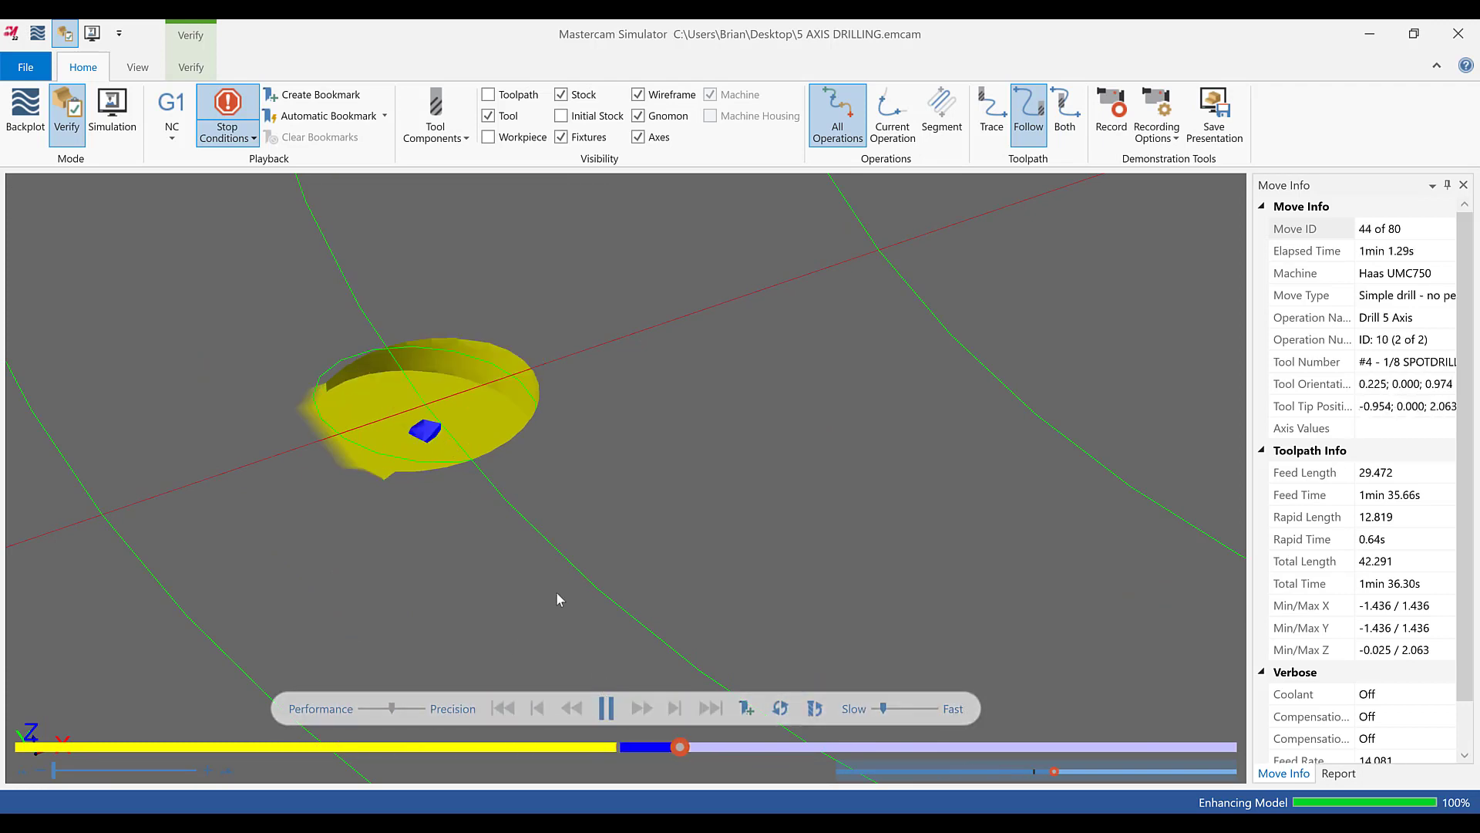
pyautogui.scroll(3, 431, 432)
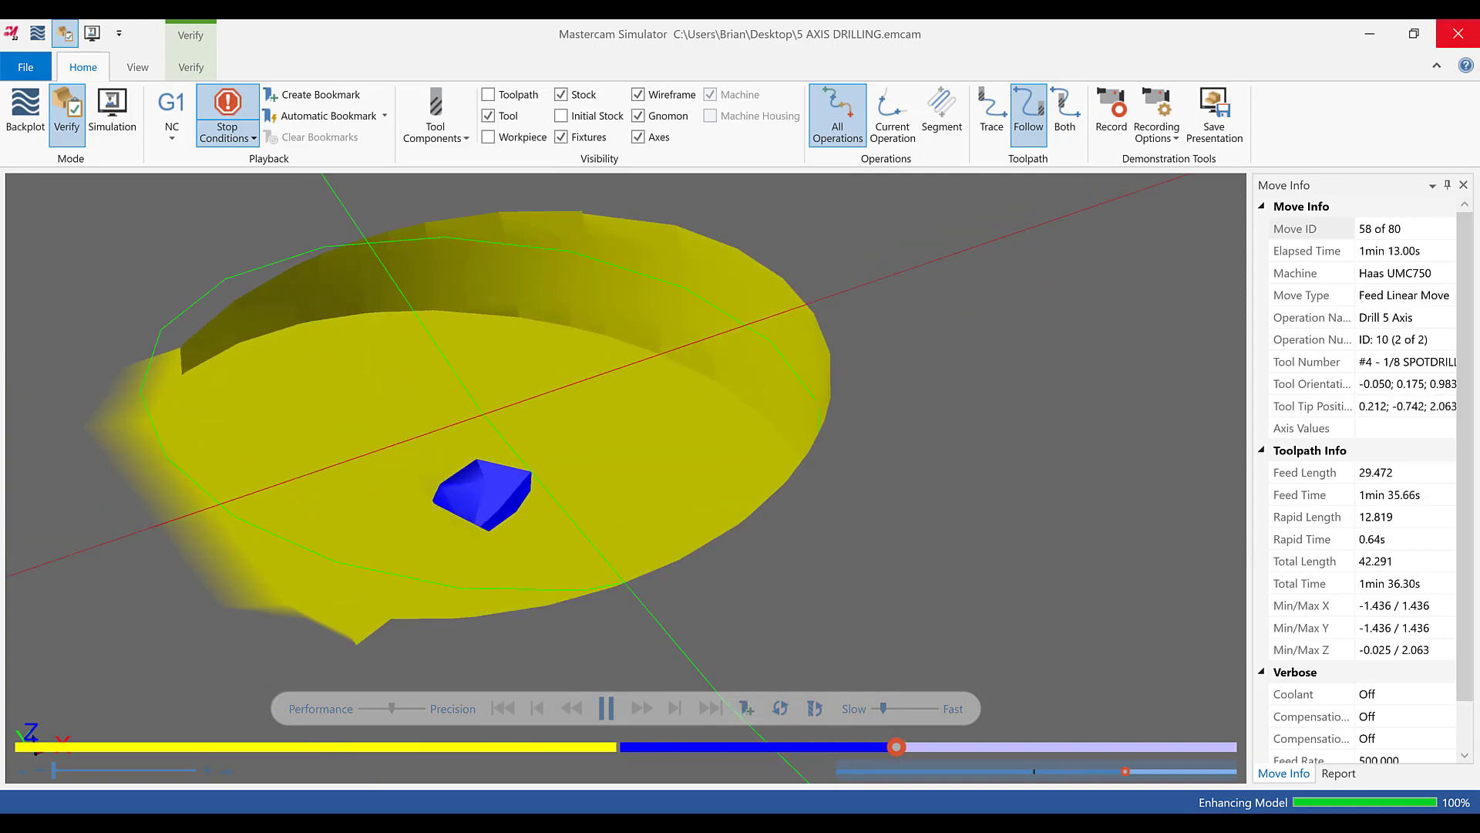
# - Close the verification and open the parameters of operation 10, the spot drill operation in the HOLES 5X group
pyautogui.click(1458, 34)
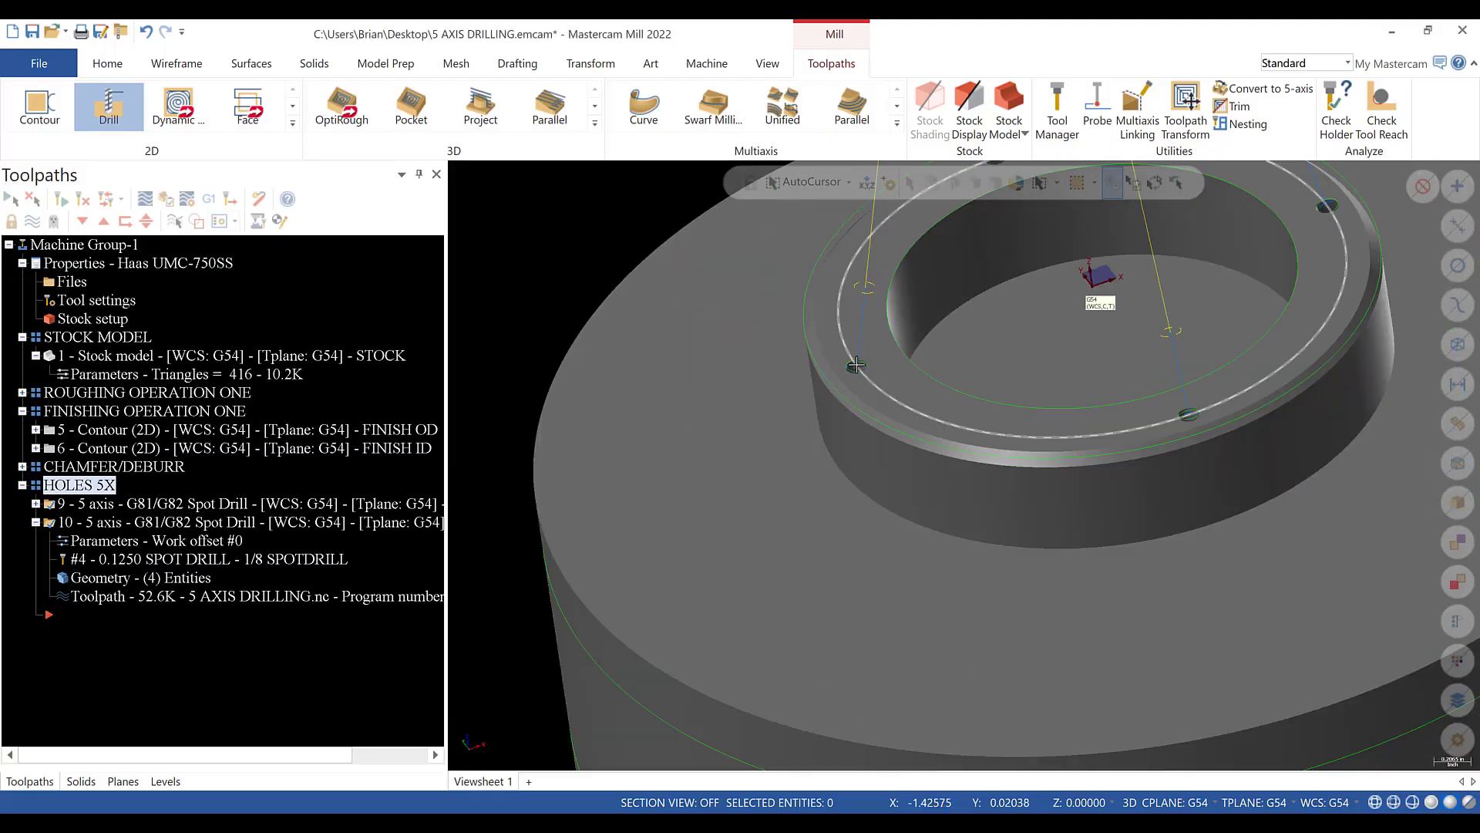
pyautogui.scroll(5, 1009, 288)
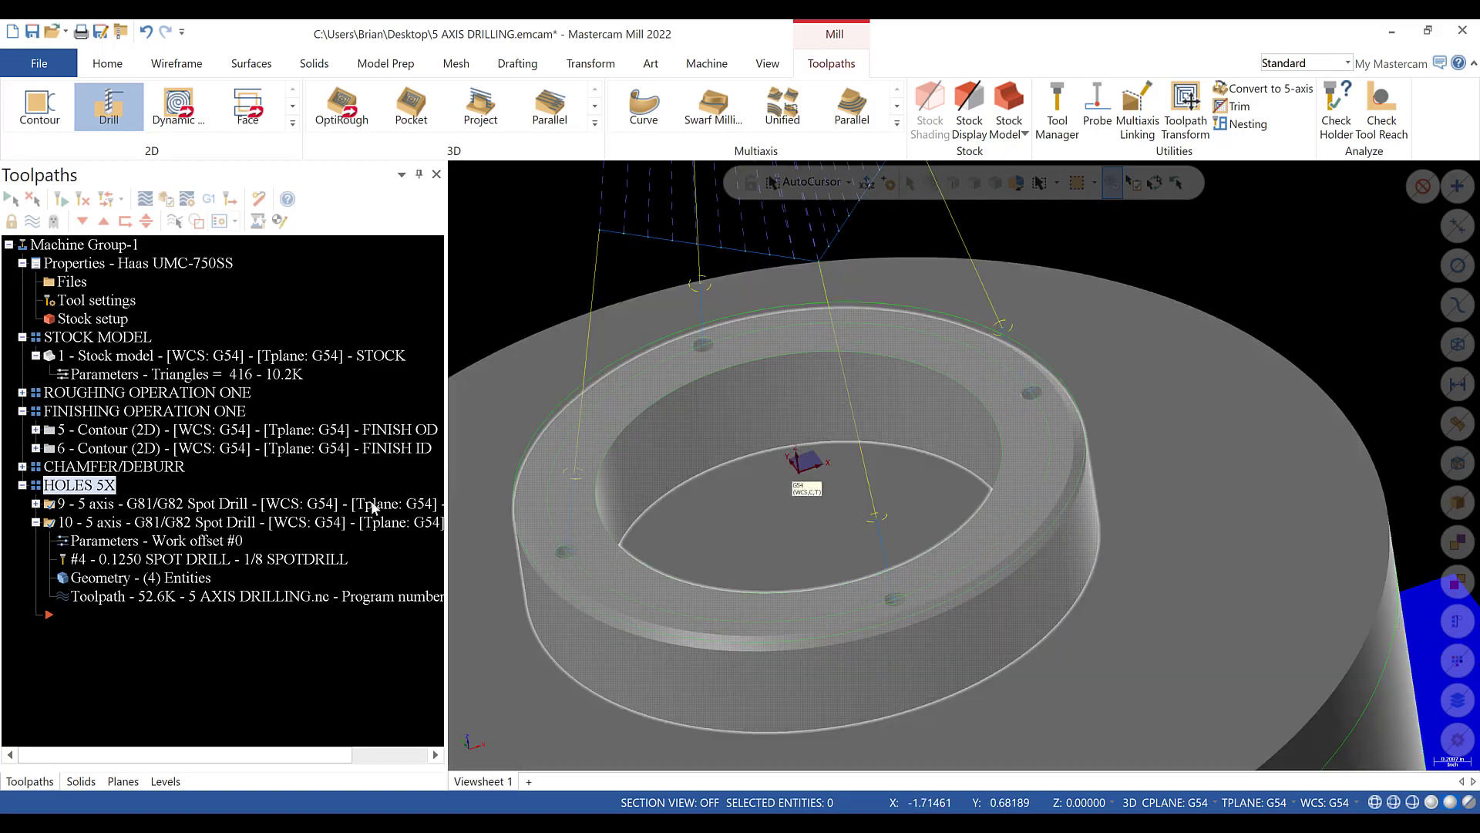
pyautogui.click(231, 521)
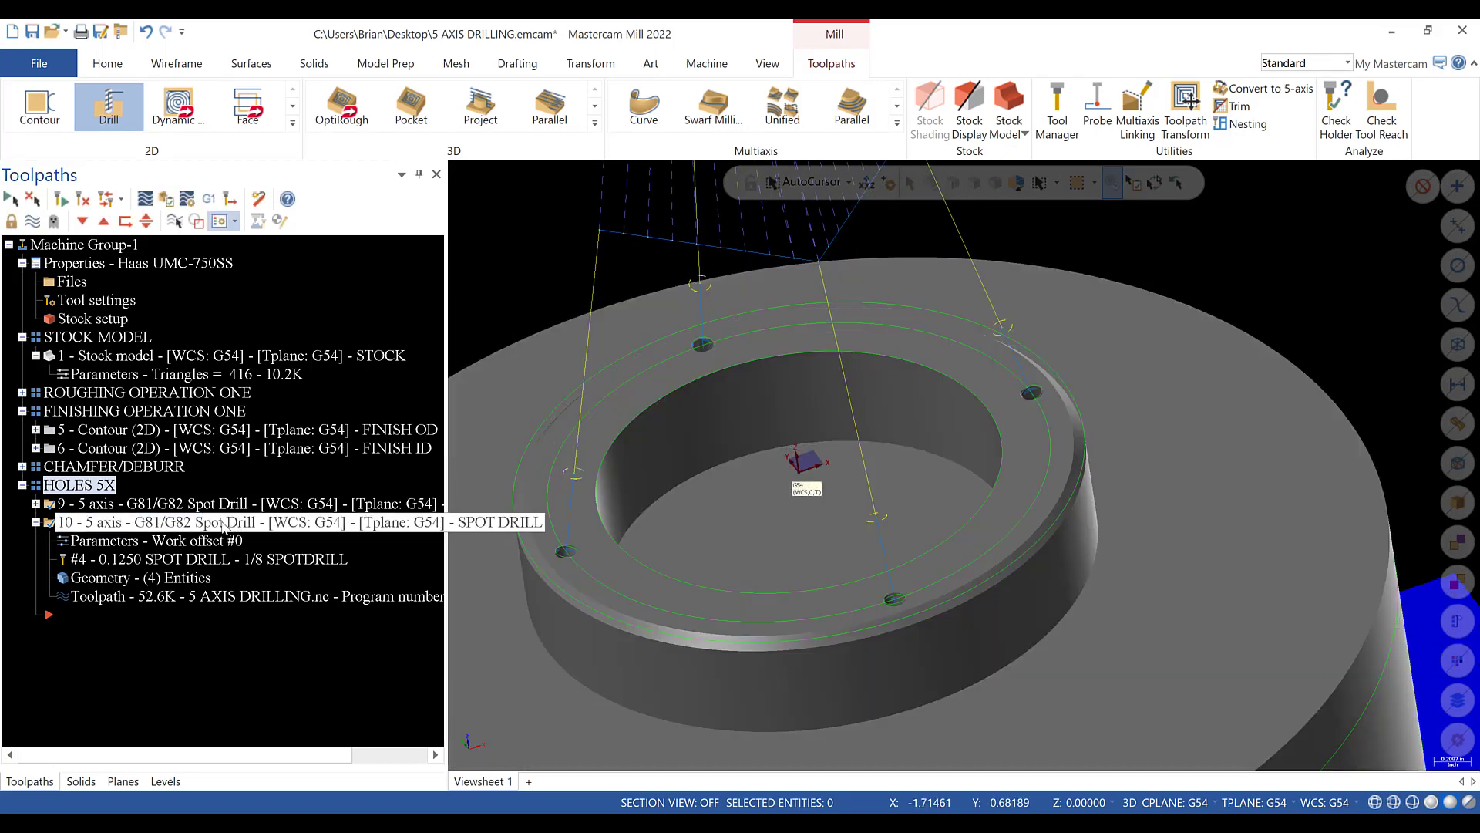
pyautogui.click(145, 538)
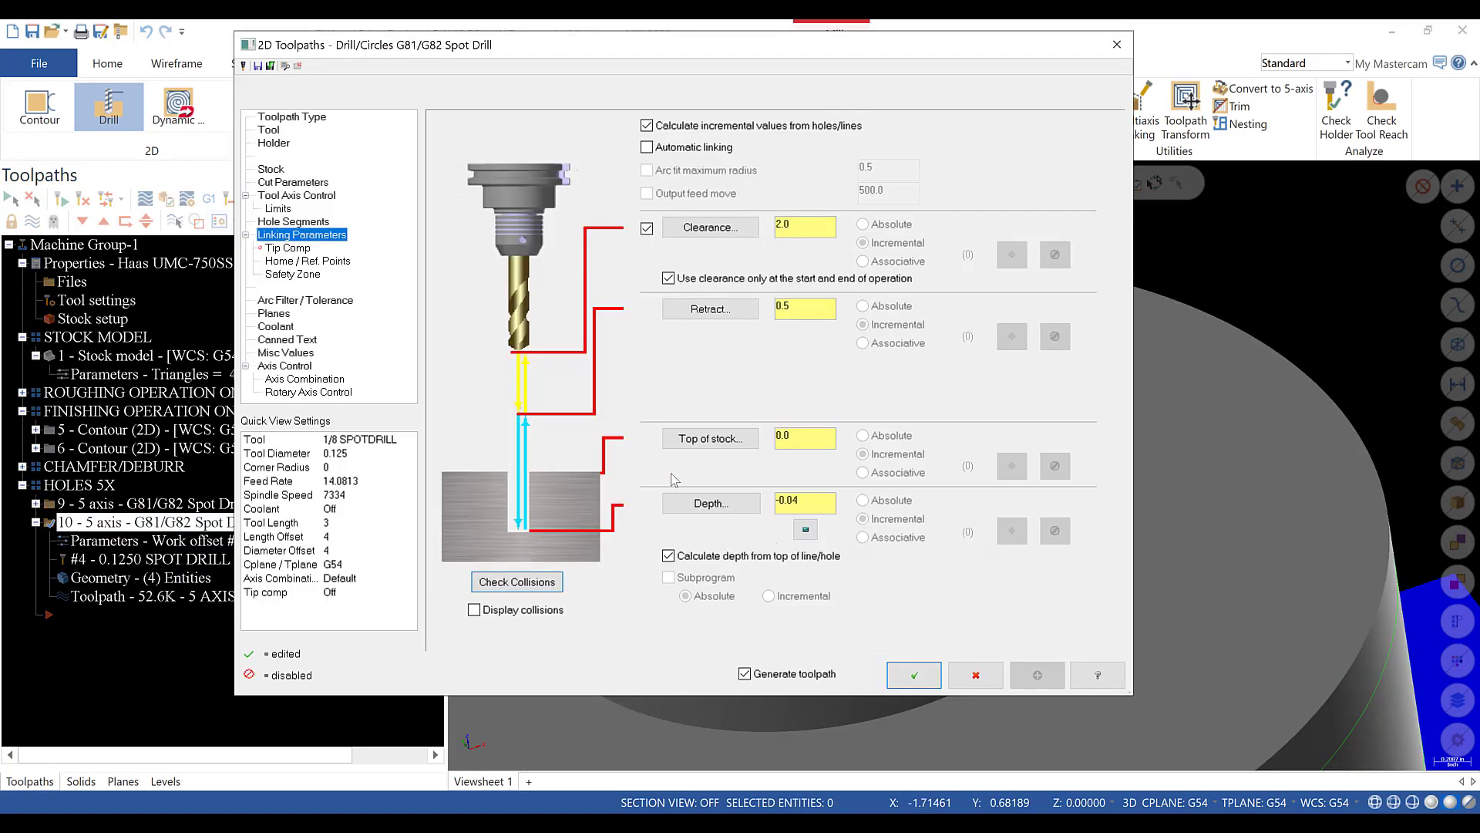
# - Add the calculated tip depth for a 0.125 finish diameter to the spot drill operation's depth
pyautogui.click(805, 501)
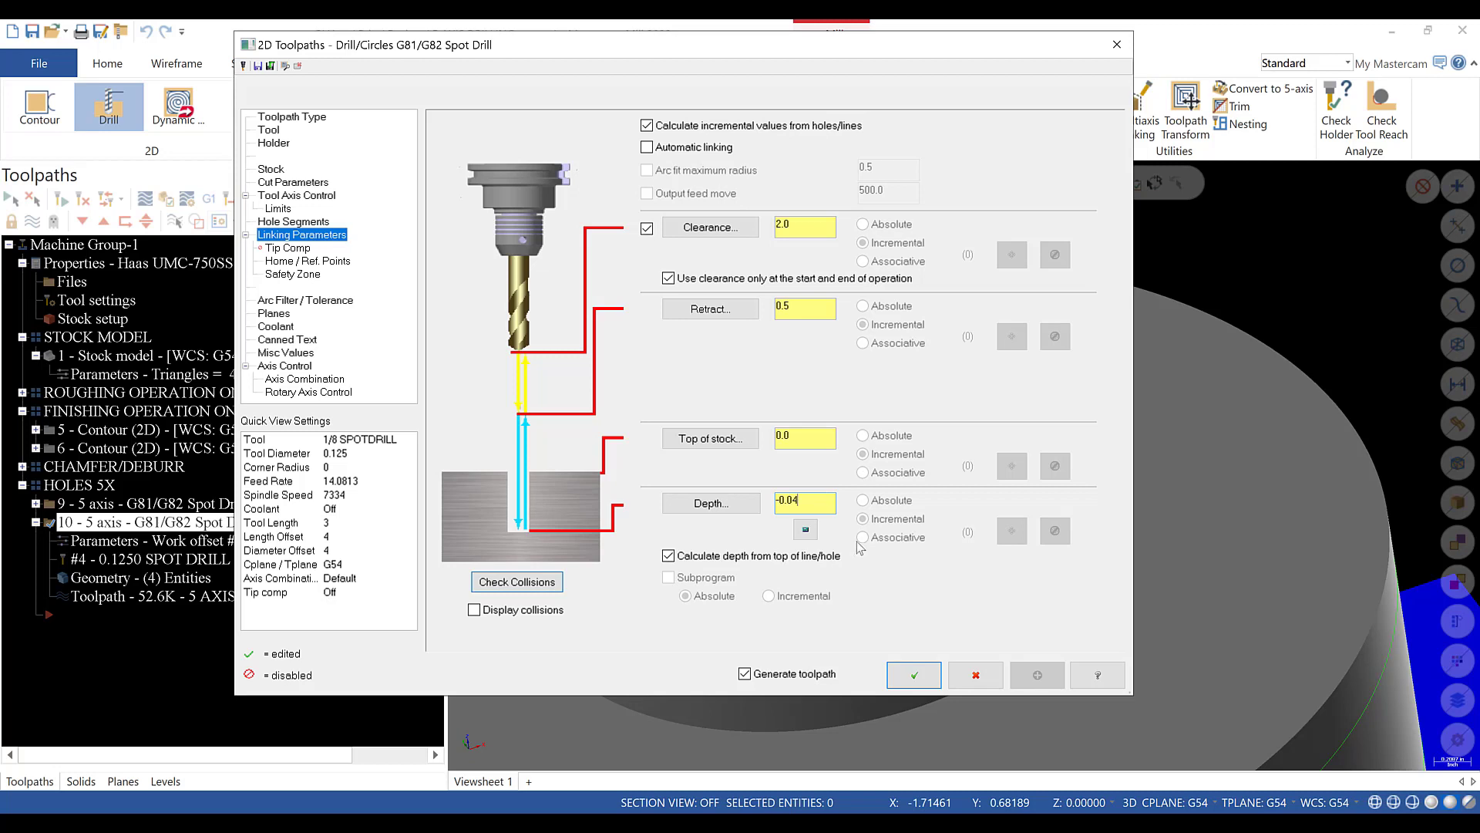
pyautogui.click(806, 530)
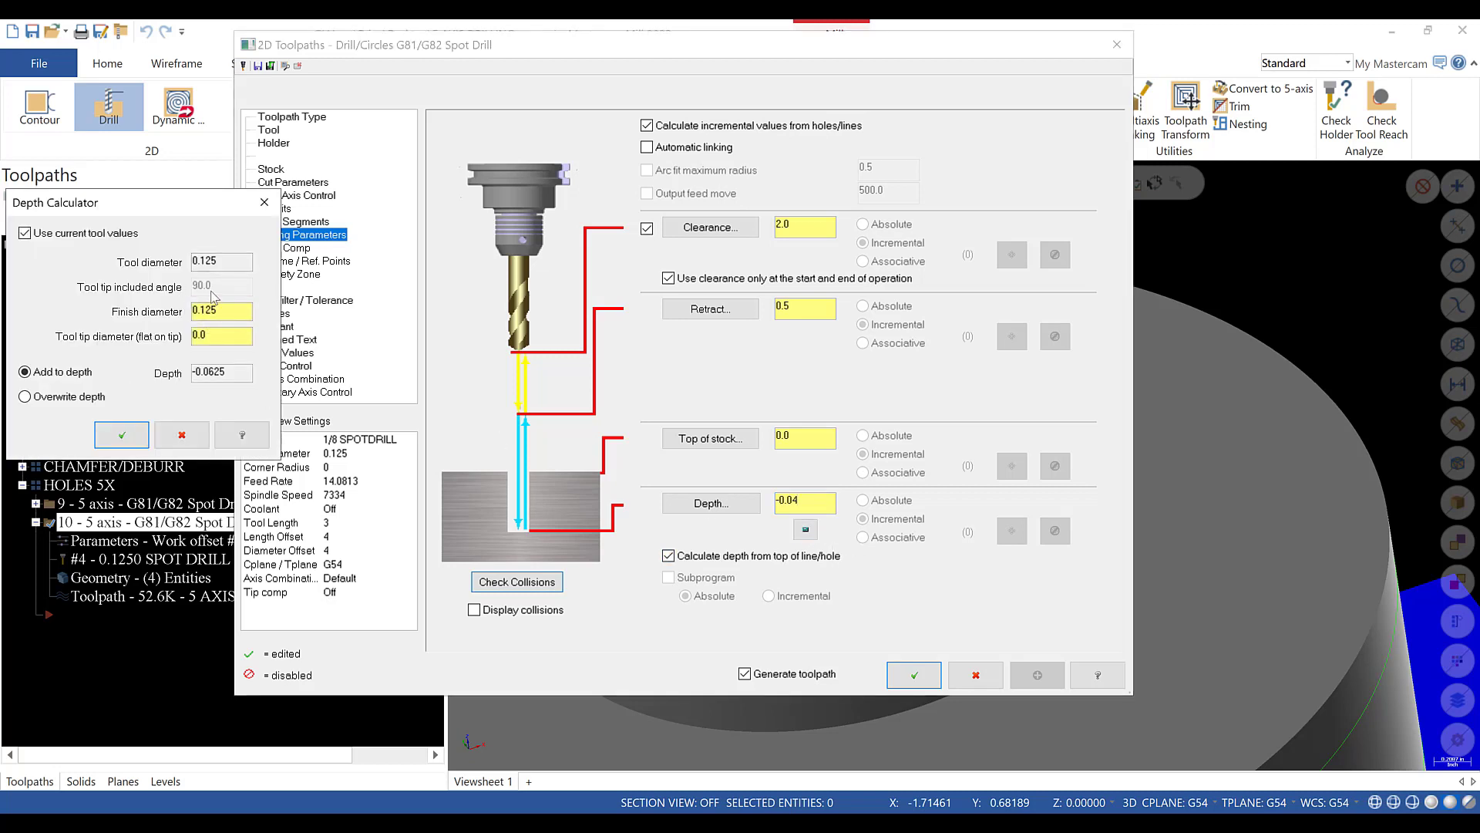
pyautogui.click(121, 435)
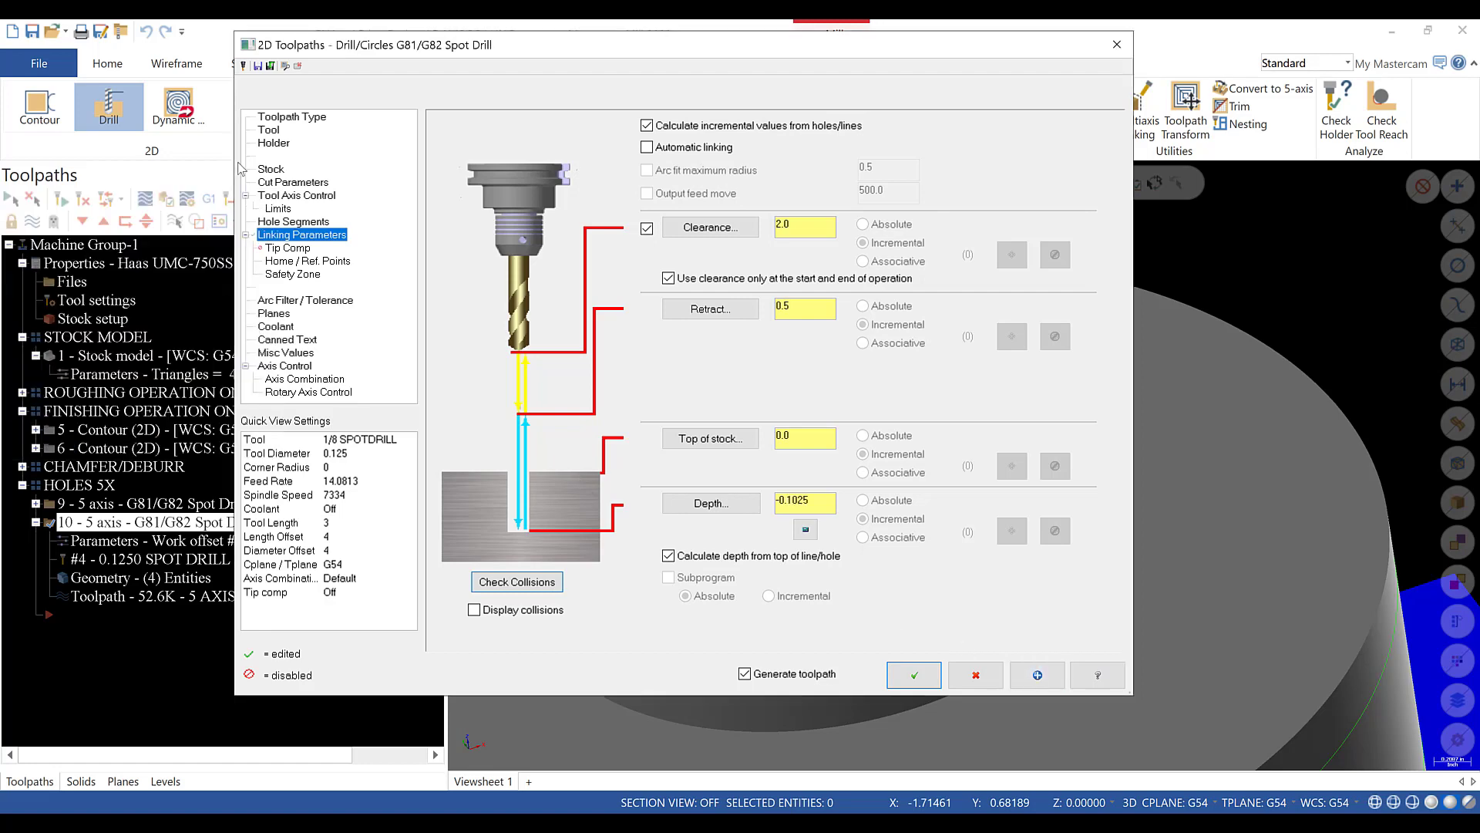
# - Set the tip angle of the 1/8 spot drill to 118 degrees
pyautogui.click(271, 130)
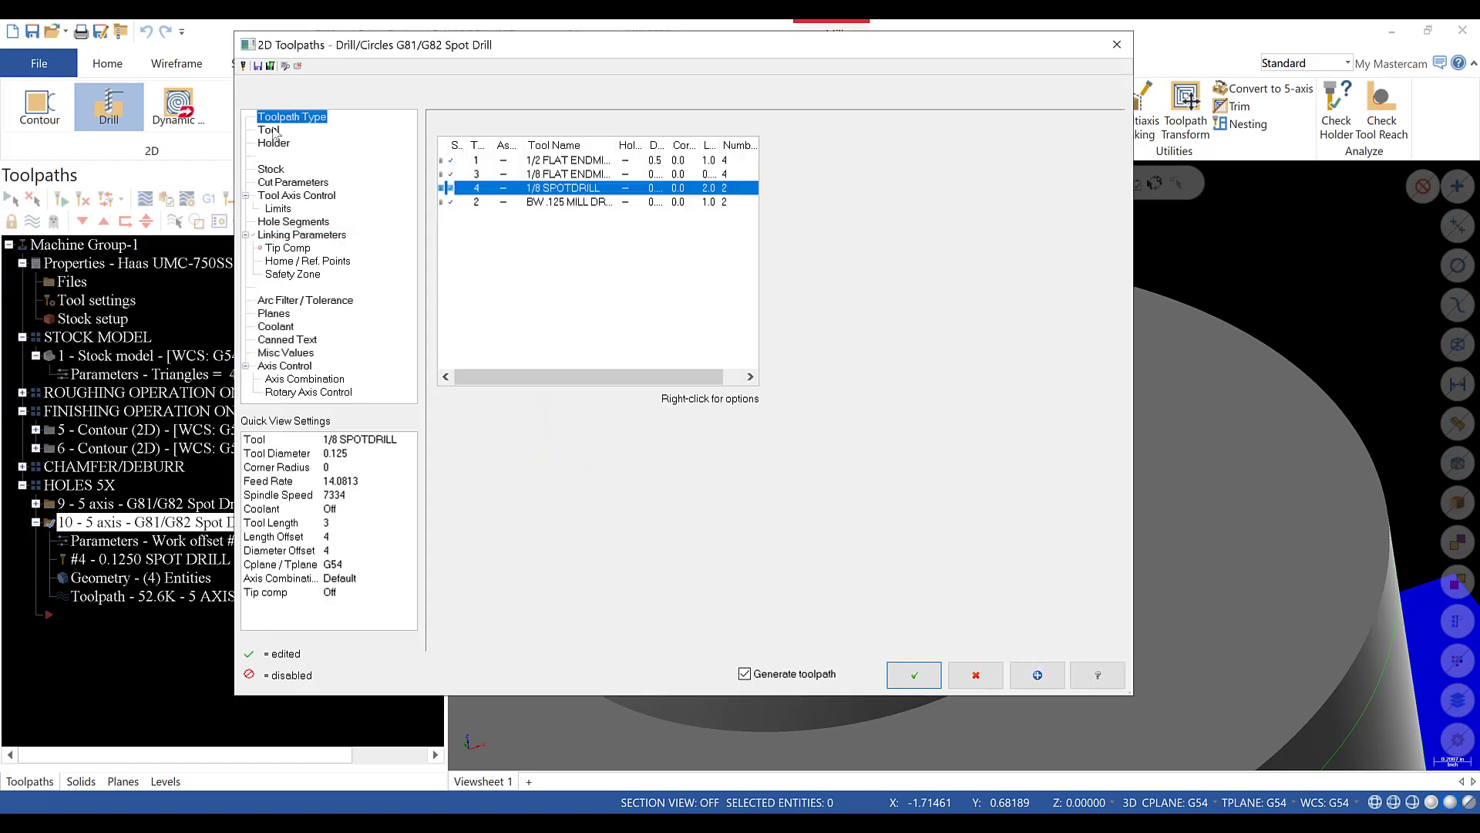
pyautogui.doubleClick(555, 190)
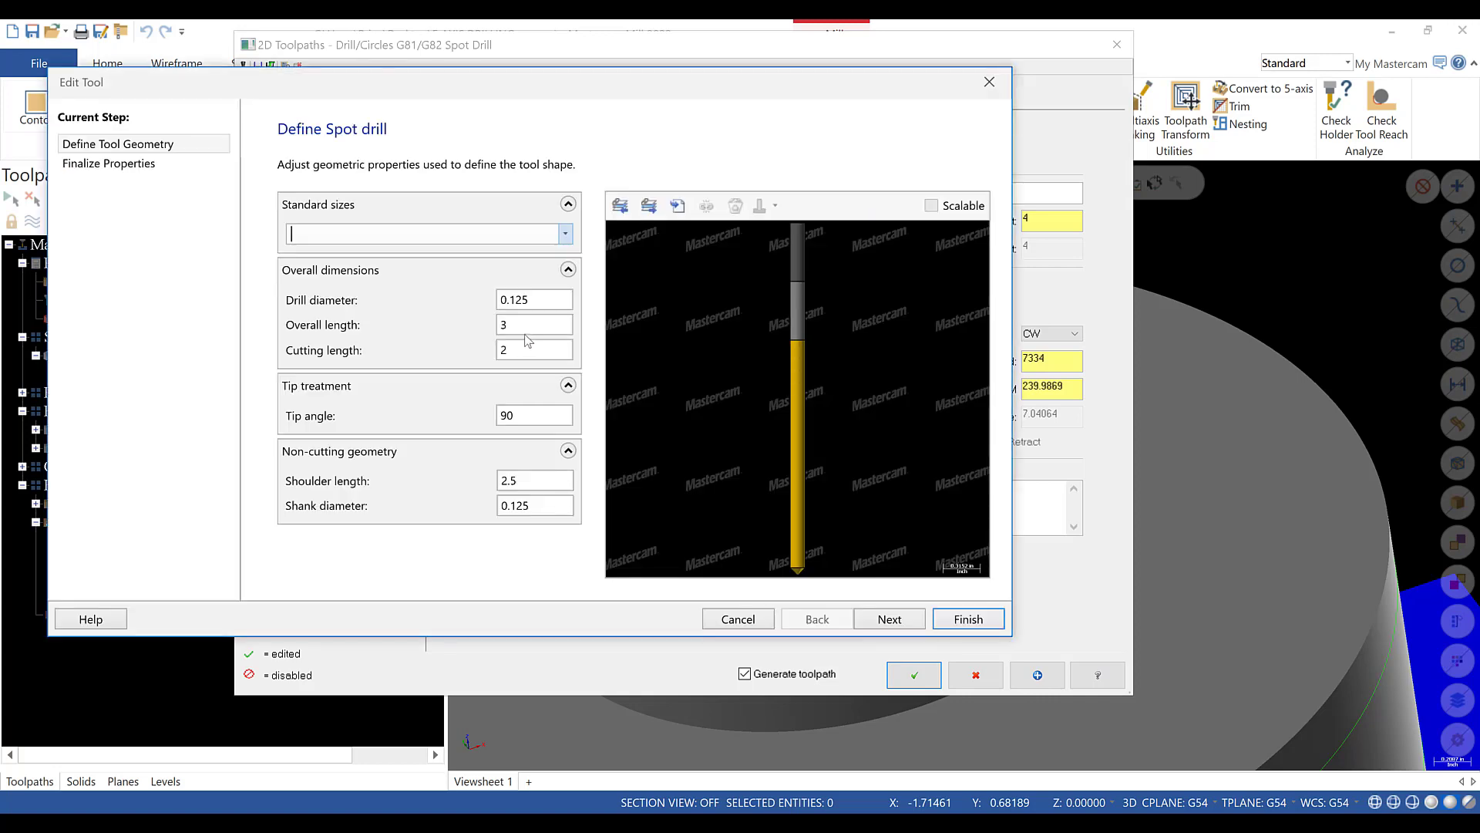
pyautogui.click(519, 408)
pyautogui.write('1')
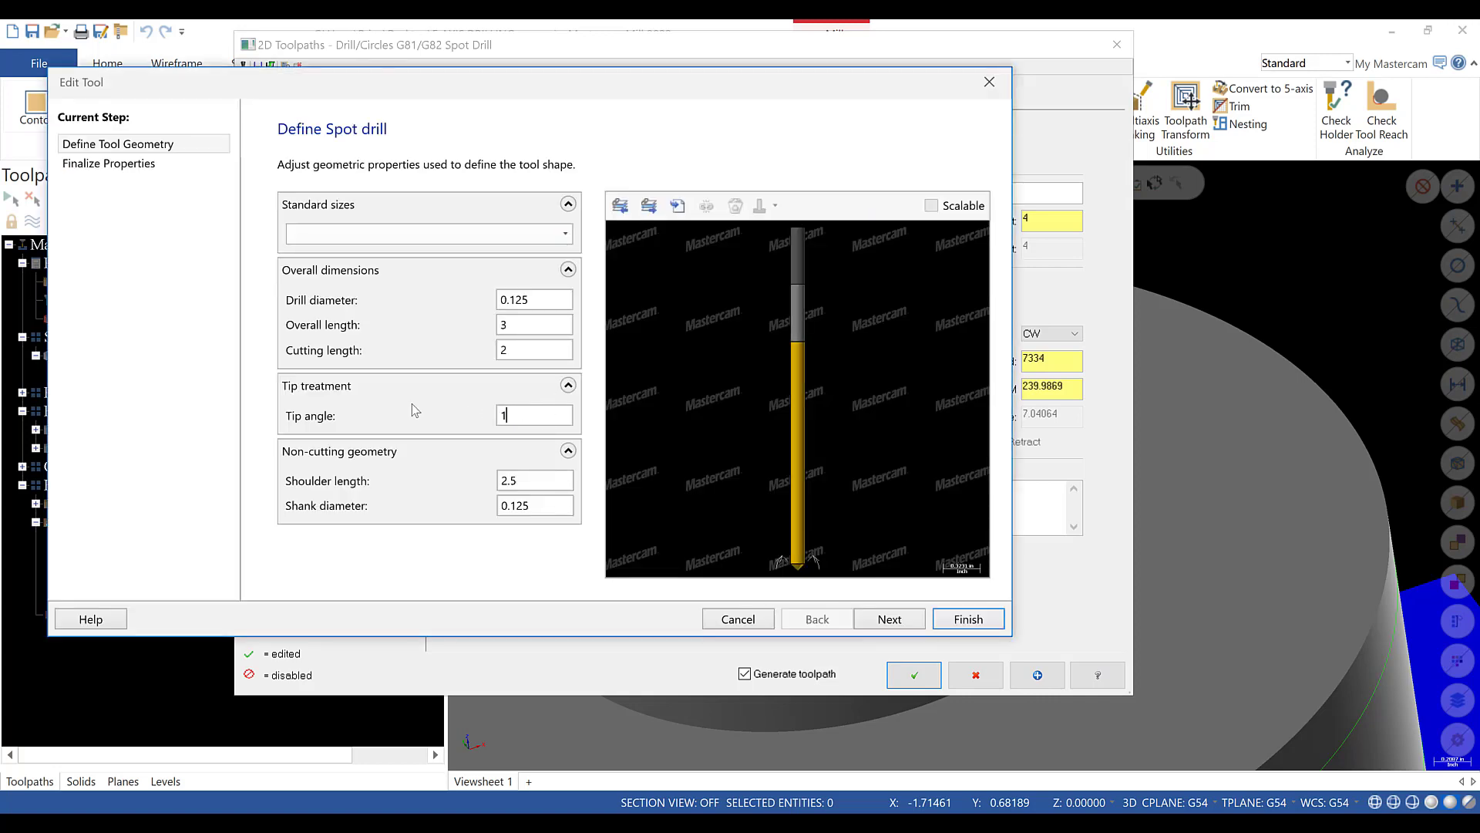
pyautogui.write('18')
pyautogui.click(939, 615)
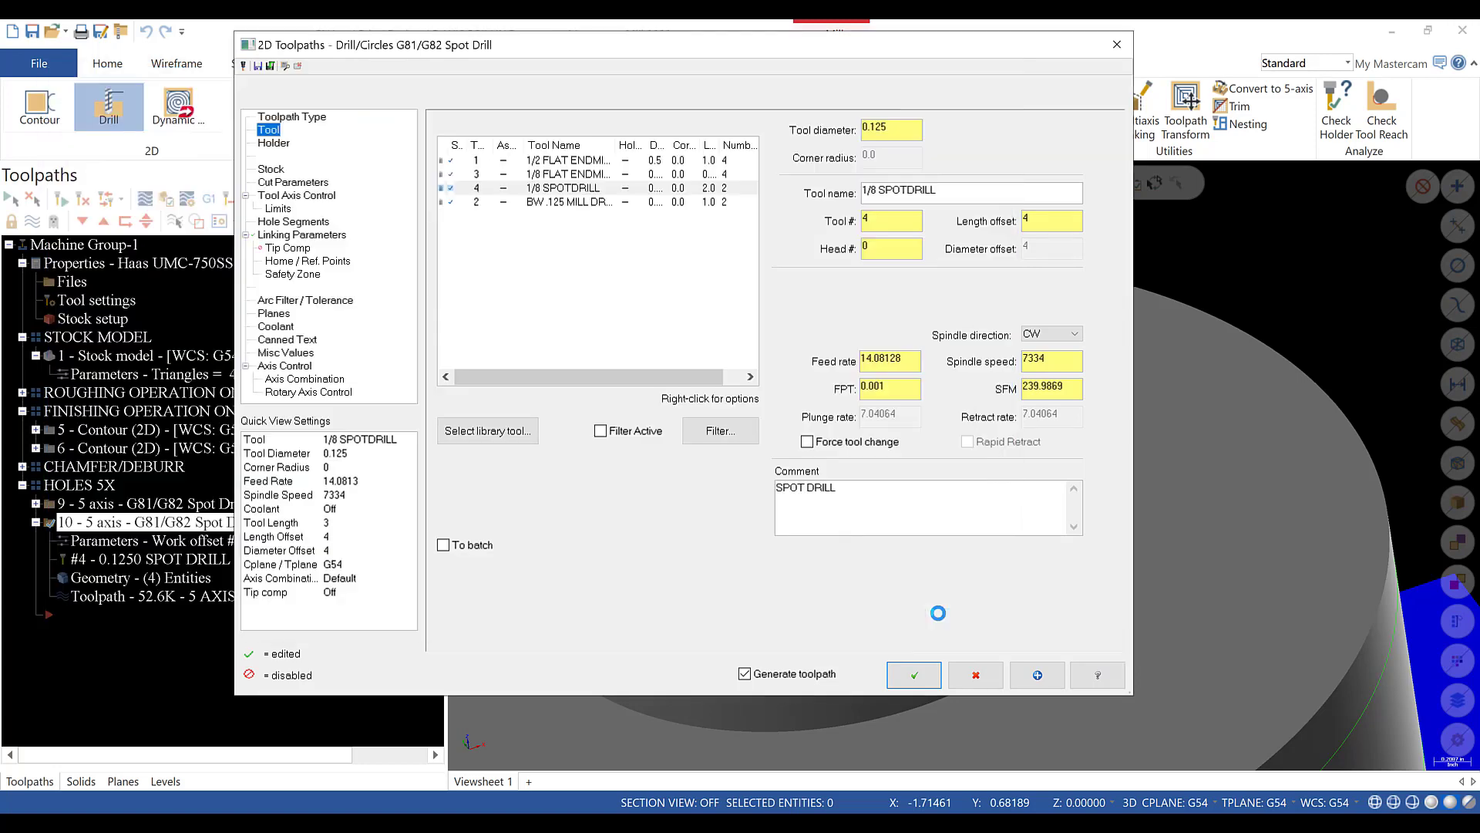
# - Overwrite the spot drilling depth with the depth calculated for a 0.09 finish diameter, and regenerate the toolpath
pyautogui.click(297, 196)
pyautogui.click(293, 222)
pyautogui.click(301, 235)
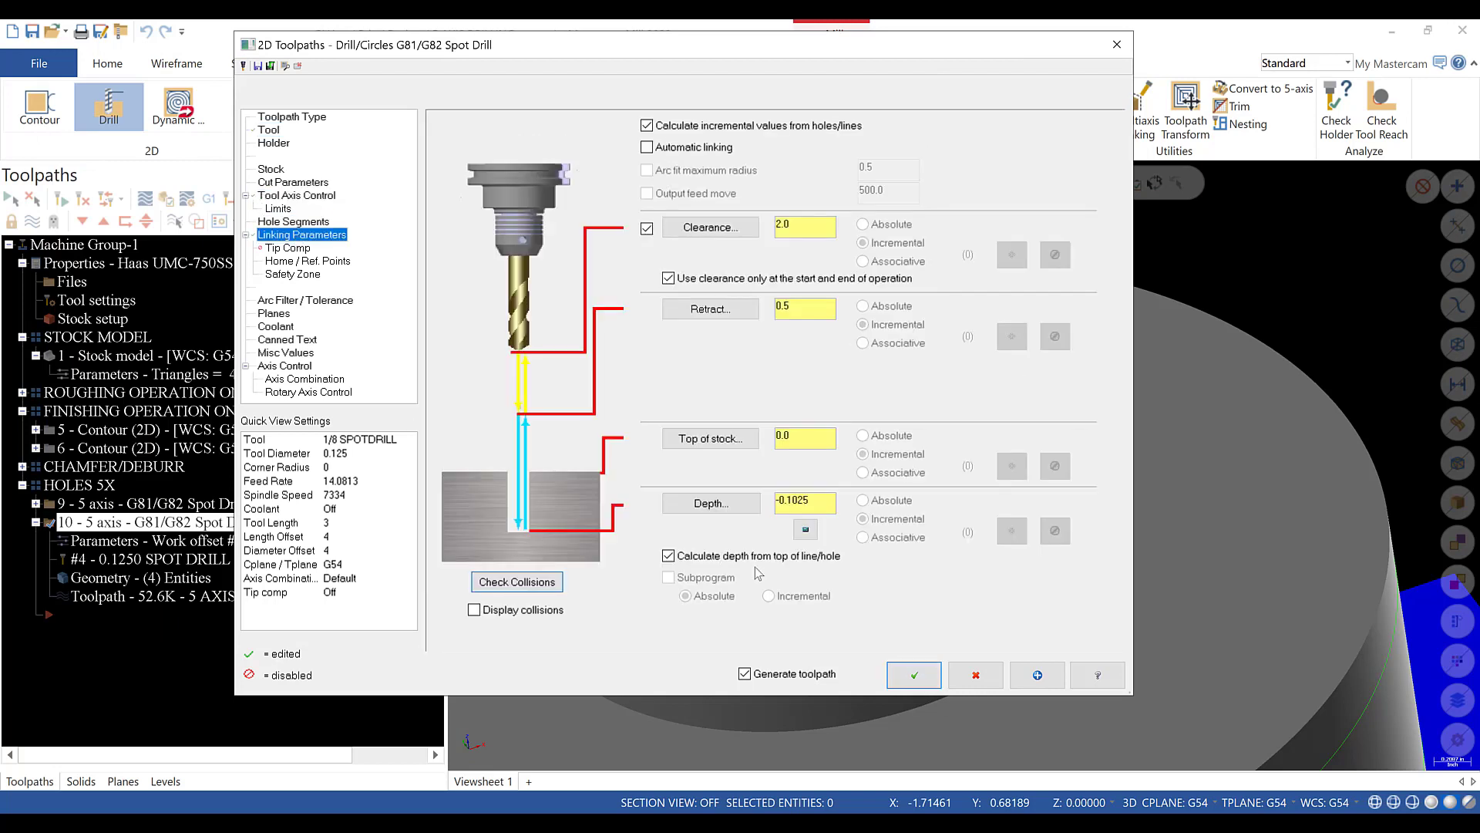
pyautogui.click(806, 529)
pyautogui.click(234, 311)
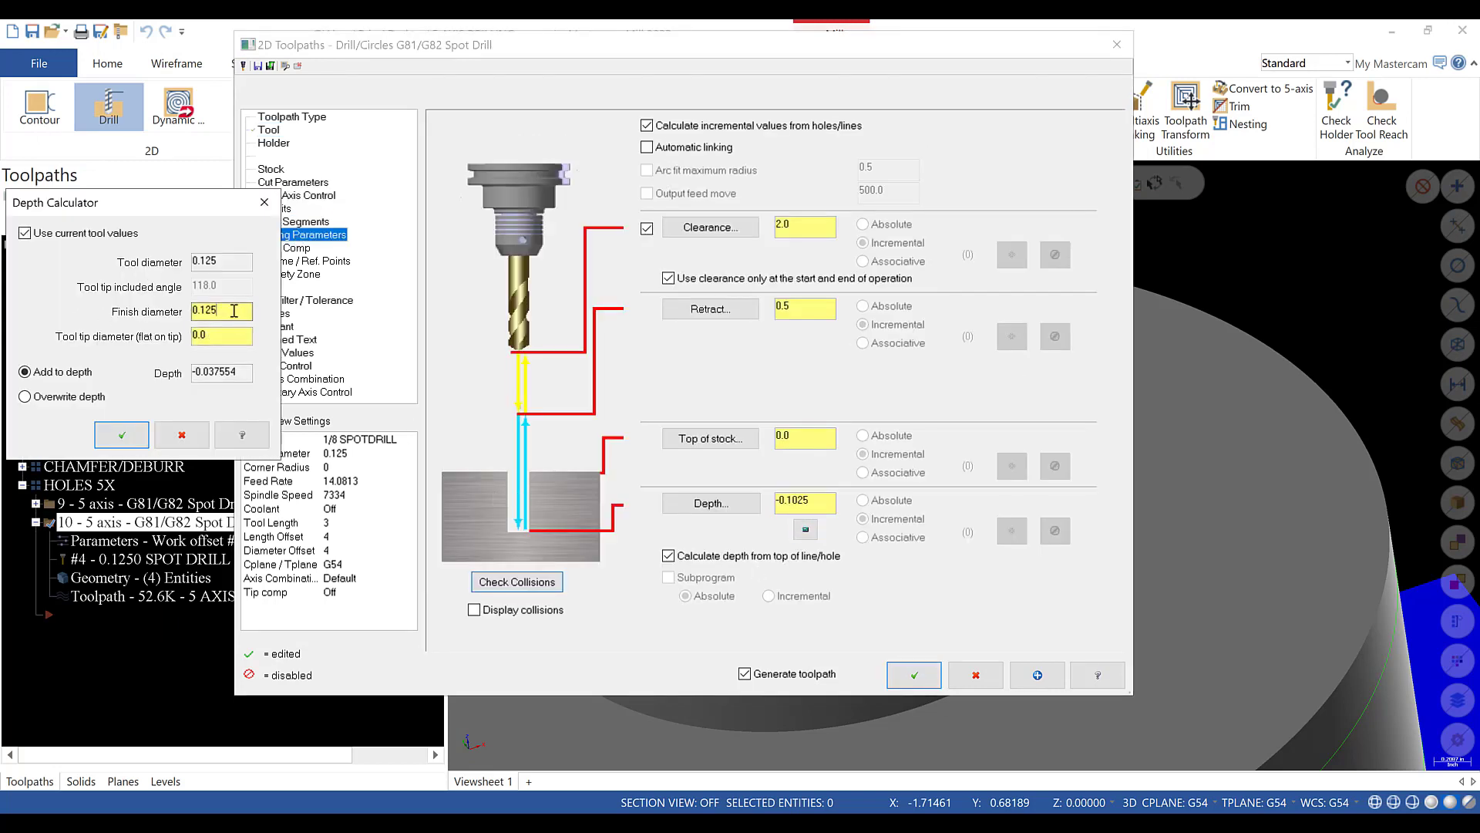
pyautogui.moveTo(233, 311); pyautogui.dragTo(128, 310)
pyautogui.write('.09')
pyautogui.click(222, 338)
pyautogui.click(121, 432)
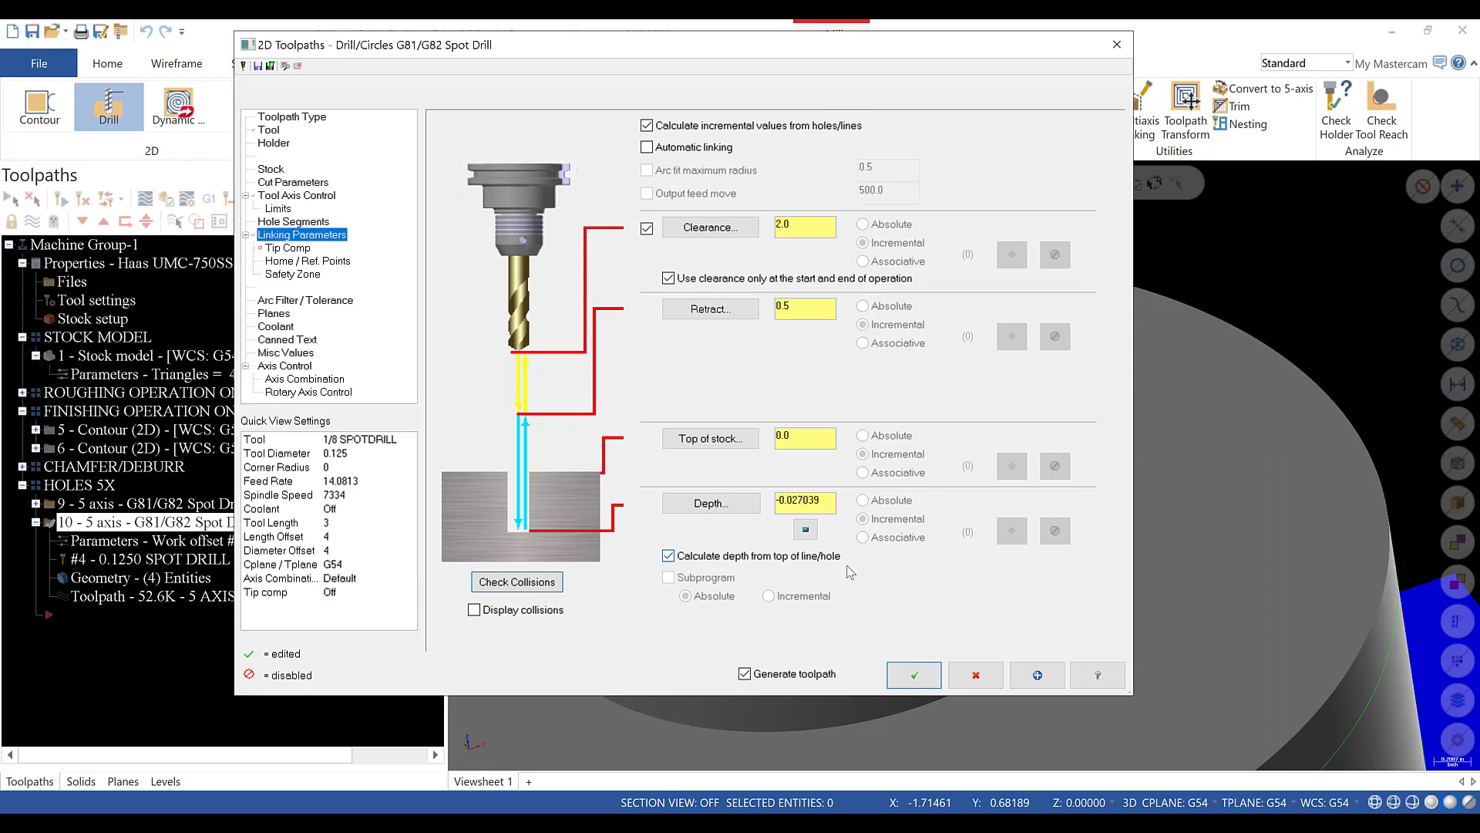
pyautogui.click(914, 674)
pyautogui.click(59, 200)
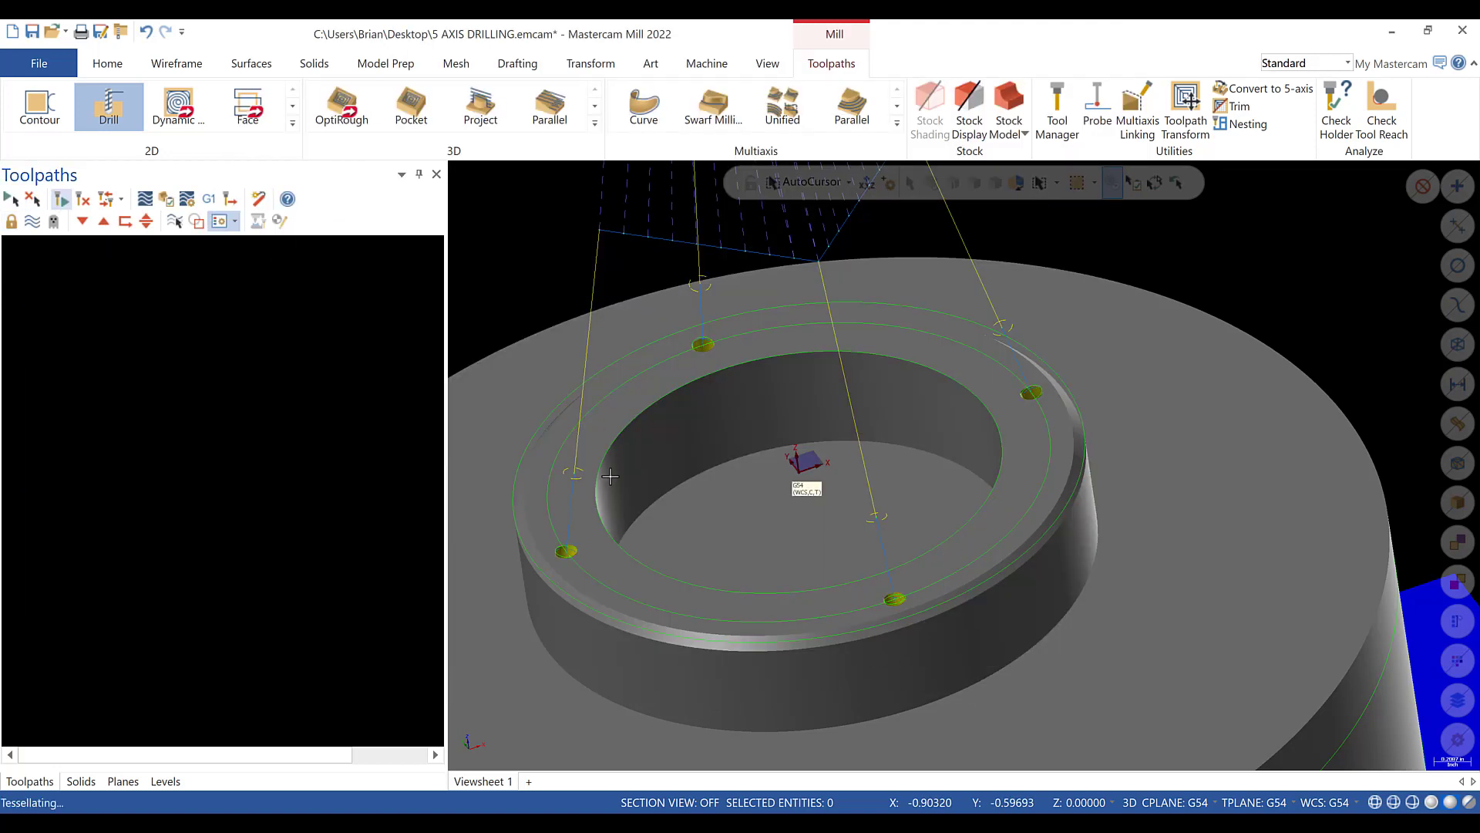
# - Verify the HOLES 5X operations in the simulator to check the spot drill cut, and close the simulation
pyautogui.click(80, 485)
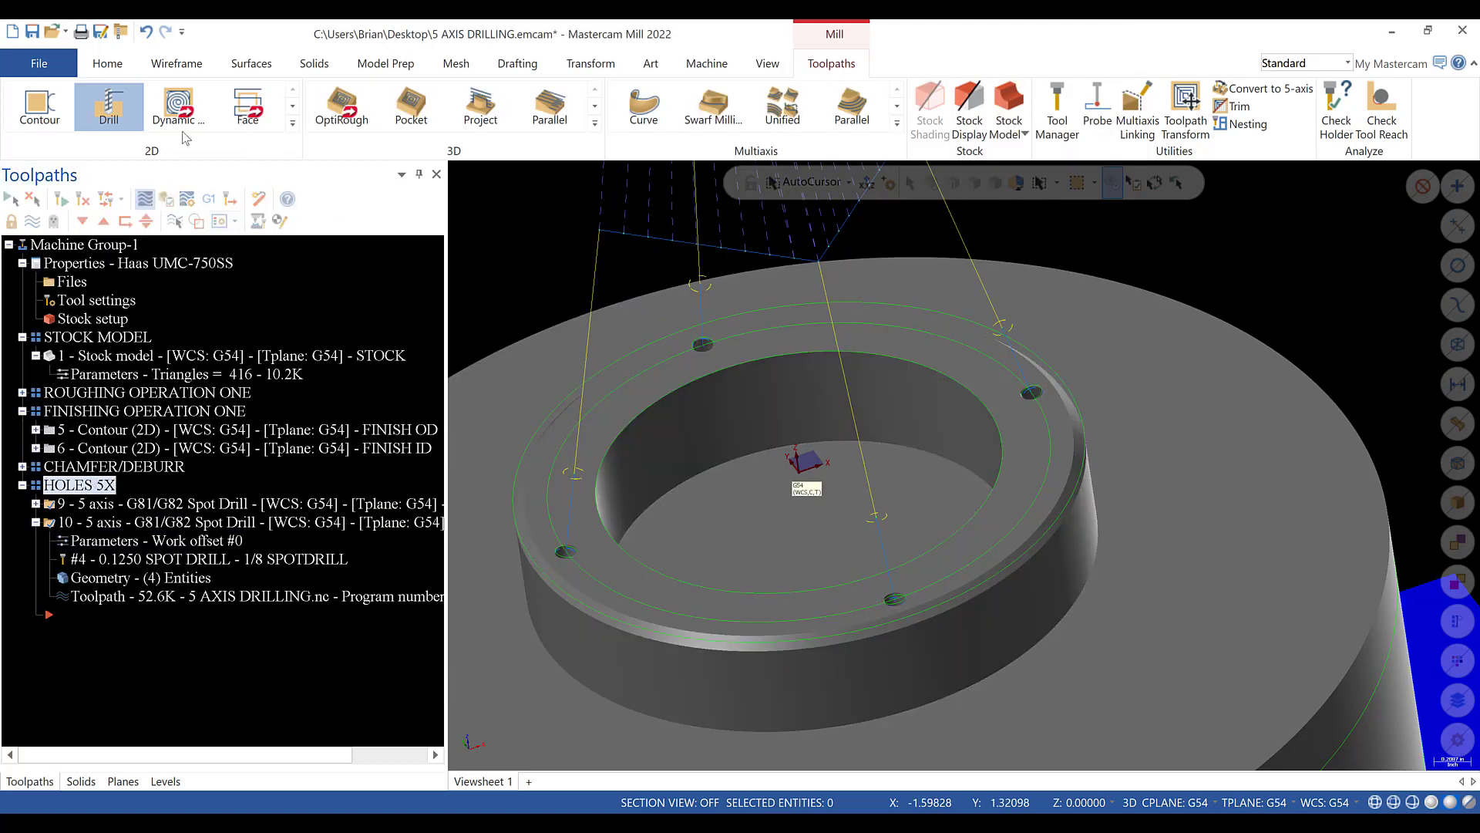
pyautogui.click(166, 199)
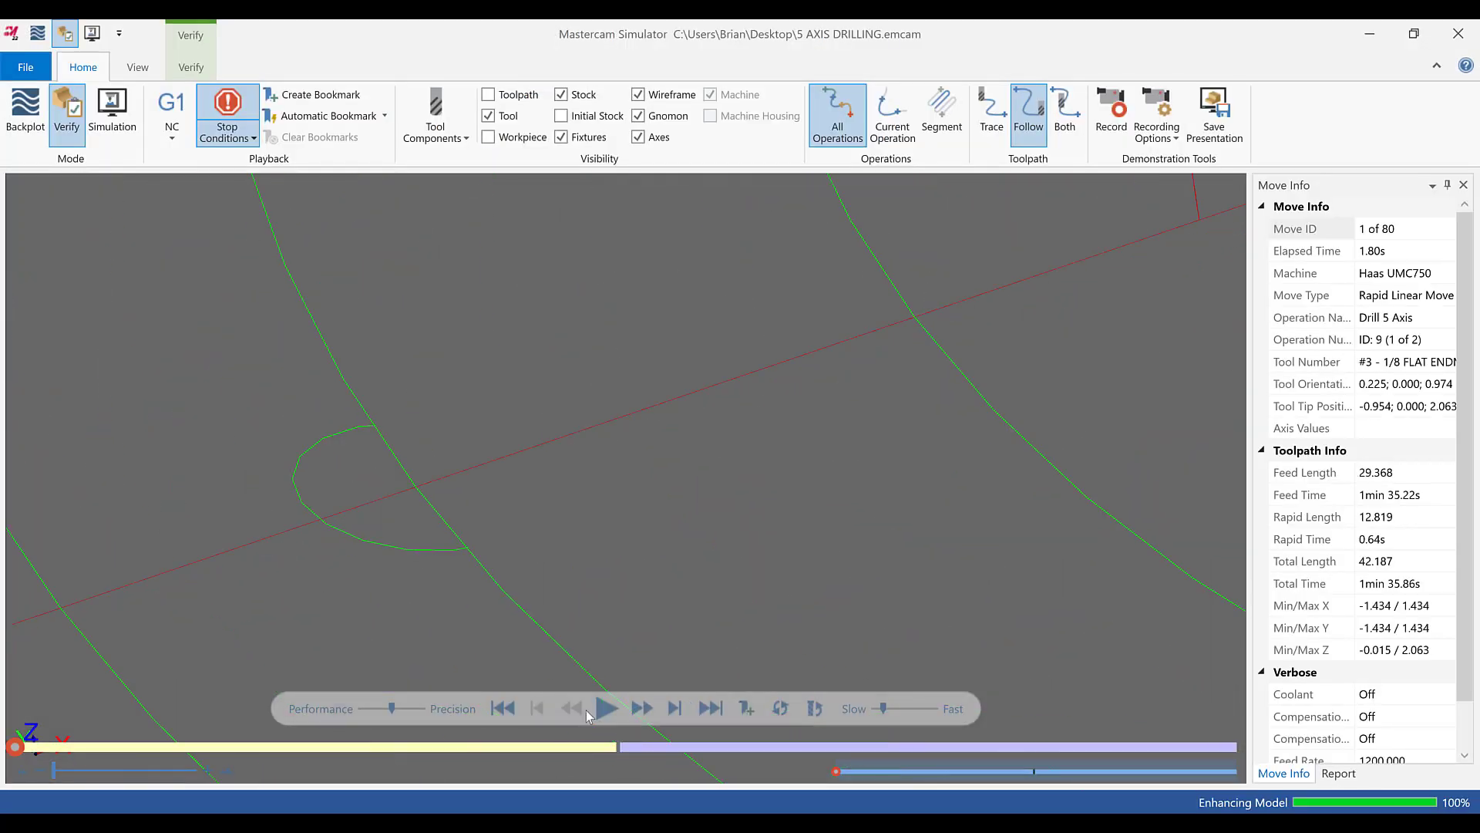
pyautogui.click(607, 707)
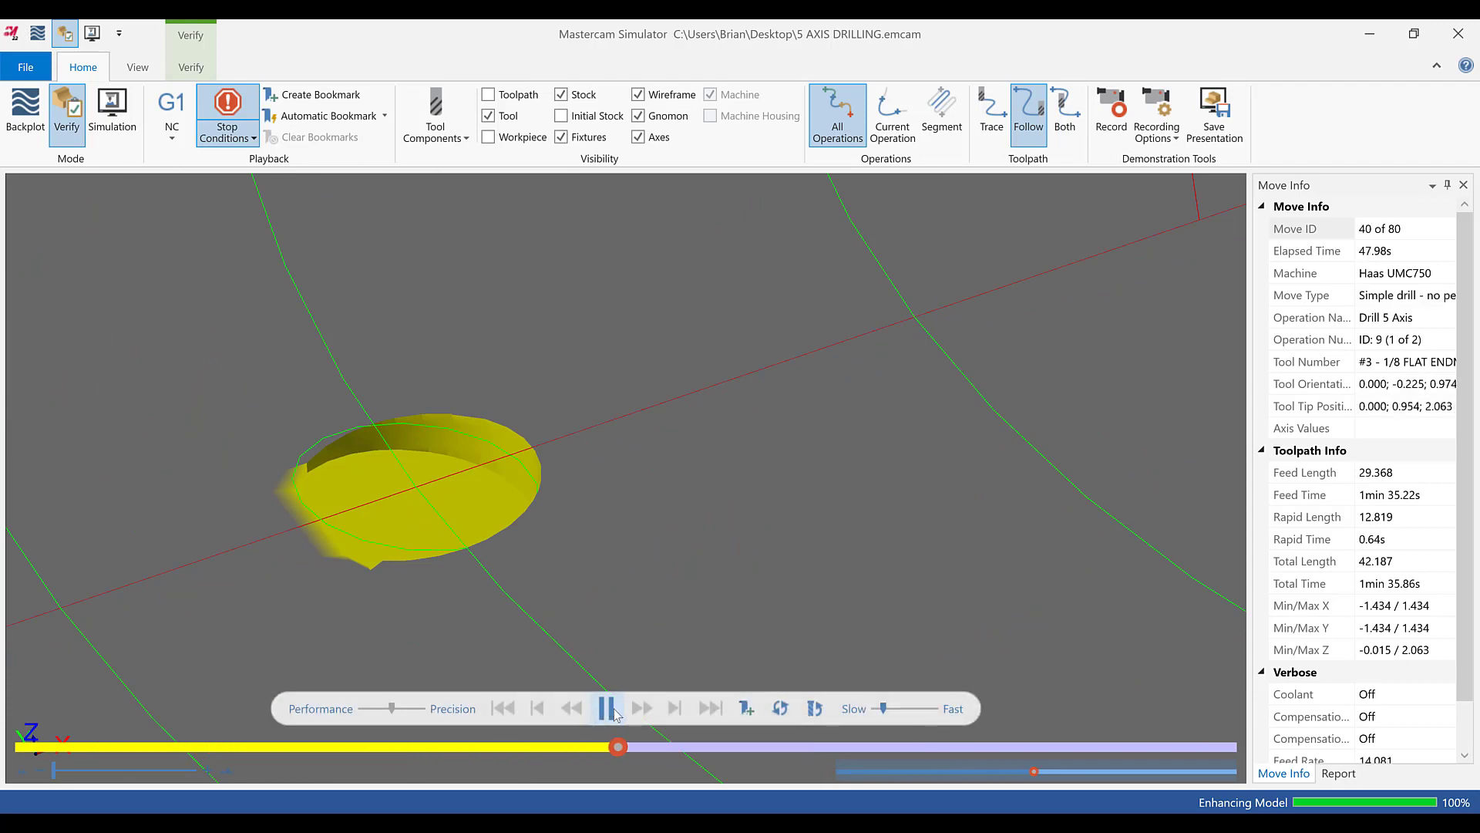
pyautogui.click(607, 708)
pyautogui.click(1457, 34)
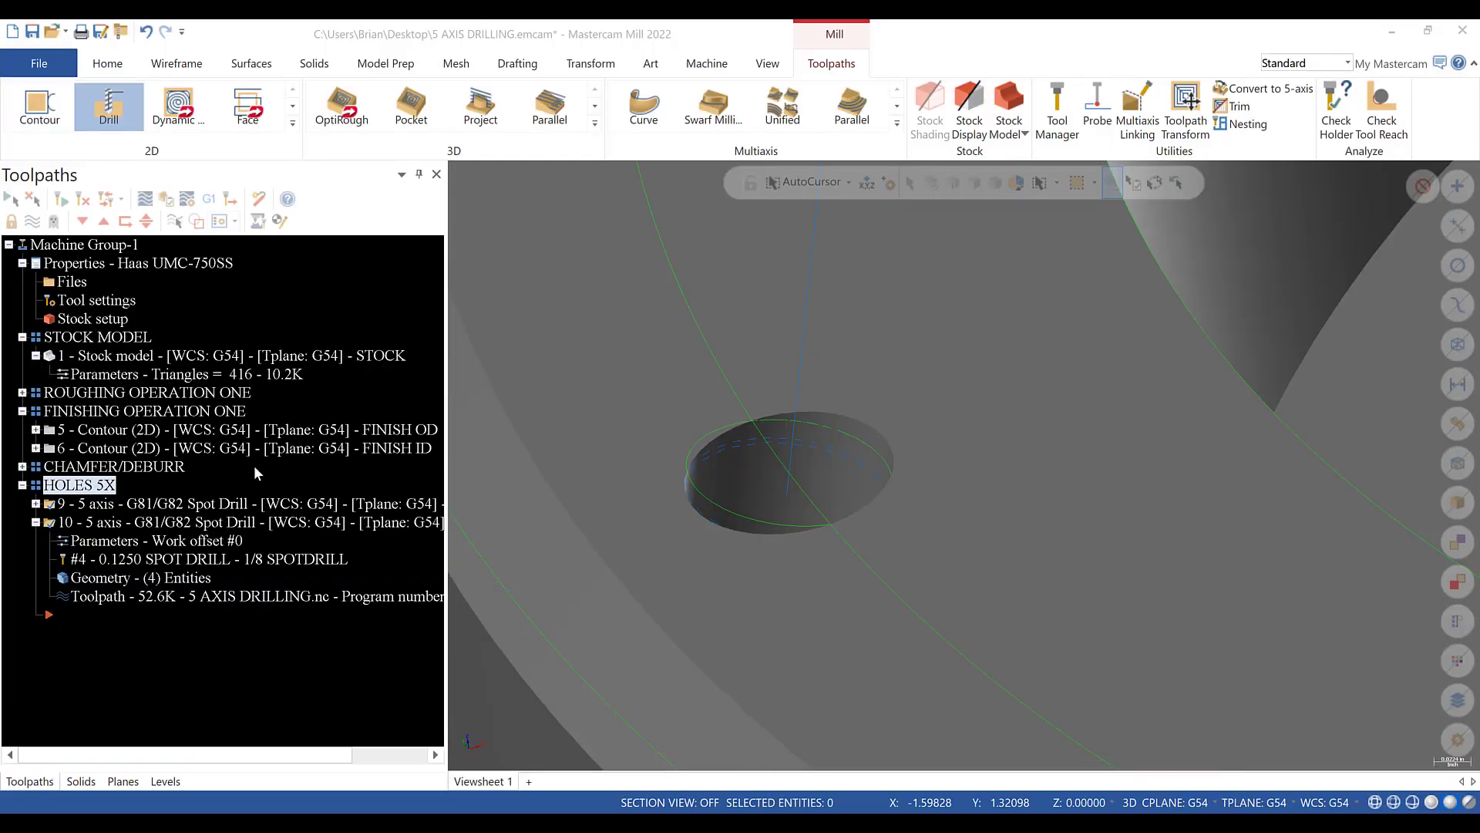
# - Reopen the parameters of spot drill operation 10 and set its linking depth to -0.03
pyautogui.click(104, 542)
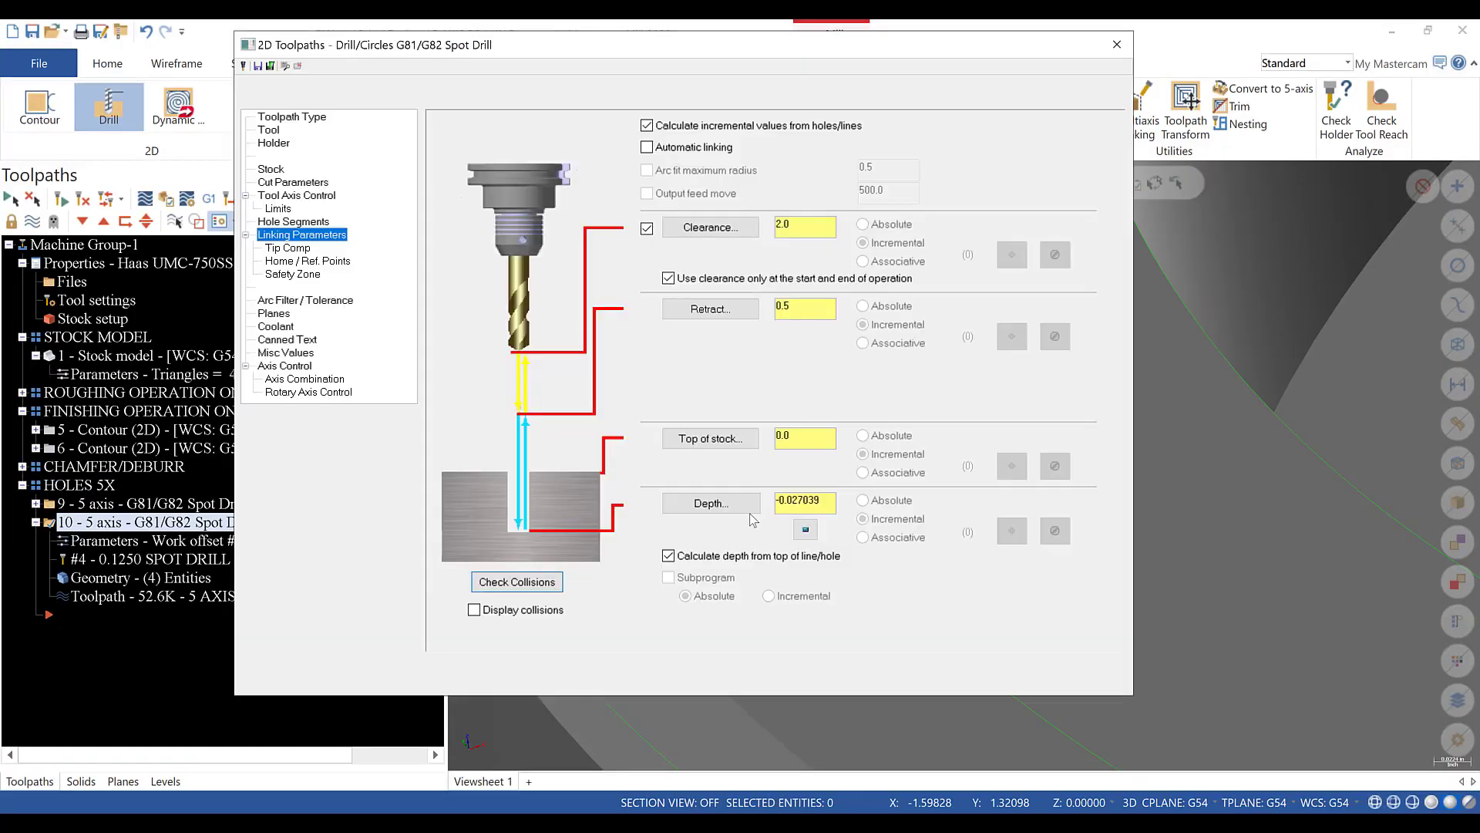
pyautogui.click(805, 530)
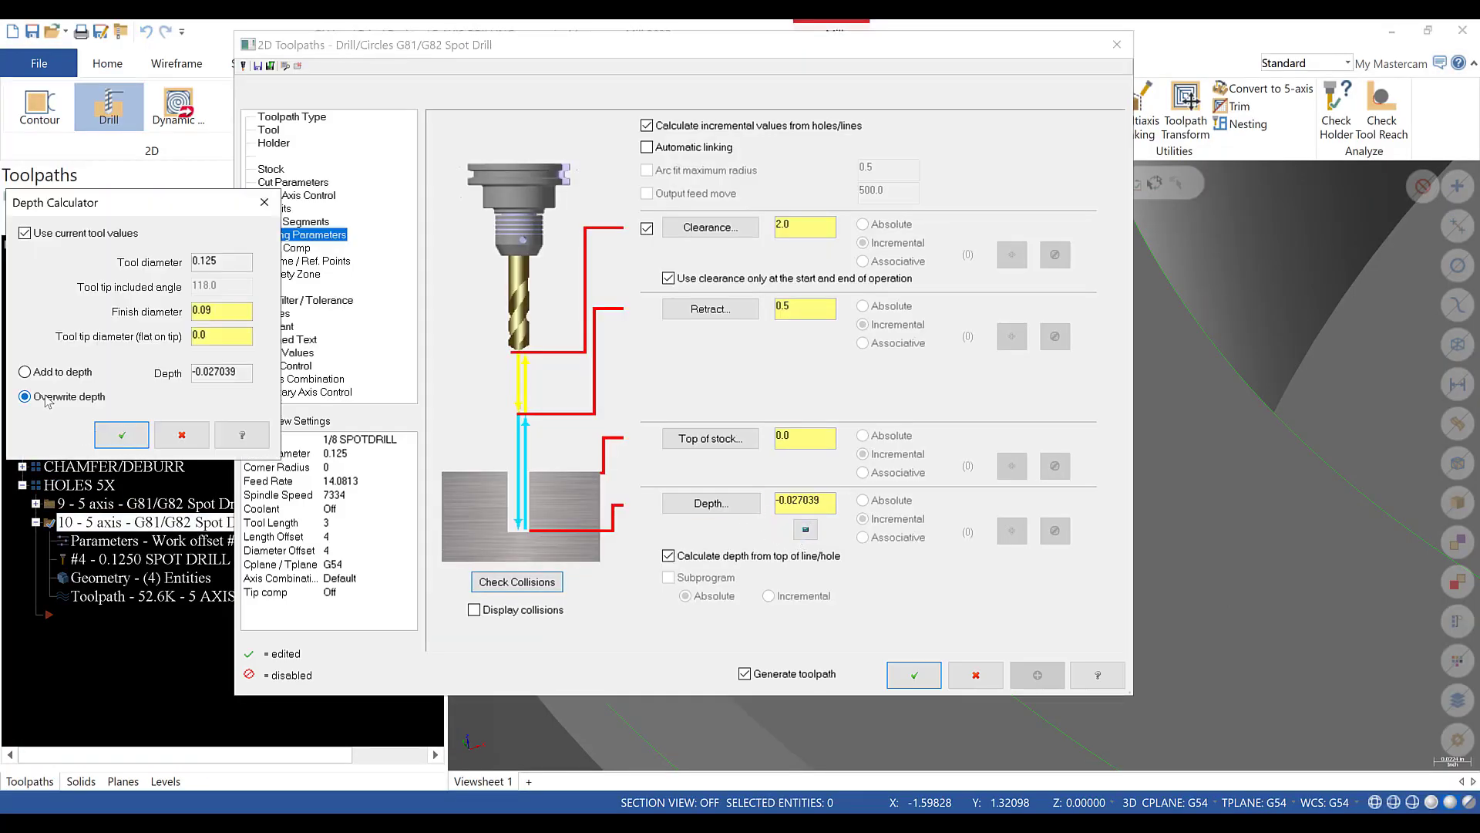
pyautogui.click(199, 428)
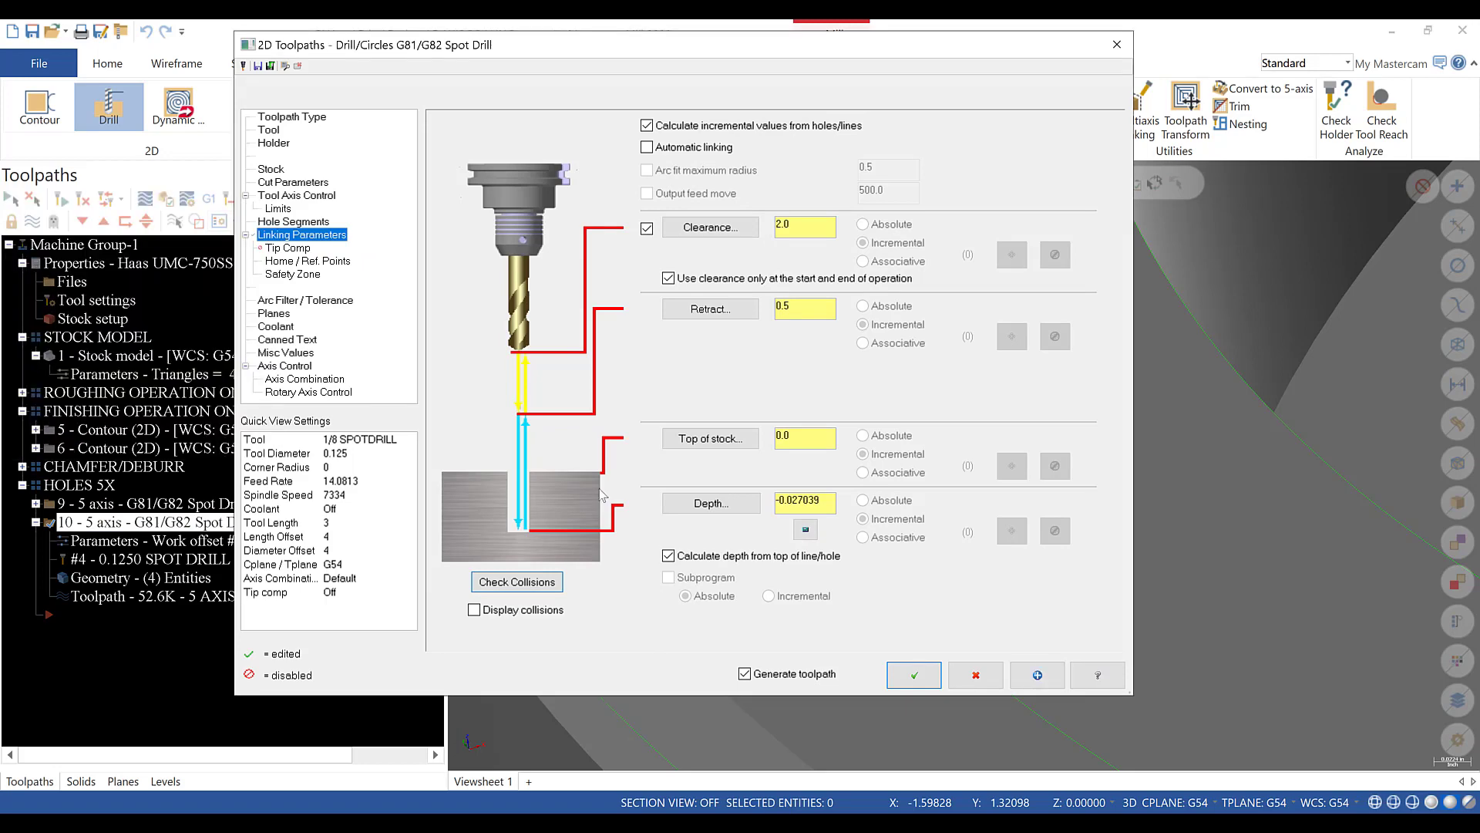
pyautogui.moveTo(822, 501); pyautogui.dragTo(792, 508)
pyautogui.write('3')
pyautogui.click(908, 669)
# - Check the parameters of operation 9, which uses the 1/8 flat endmill
pyautogui.click(35, 503)
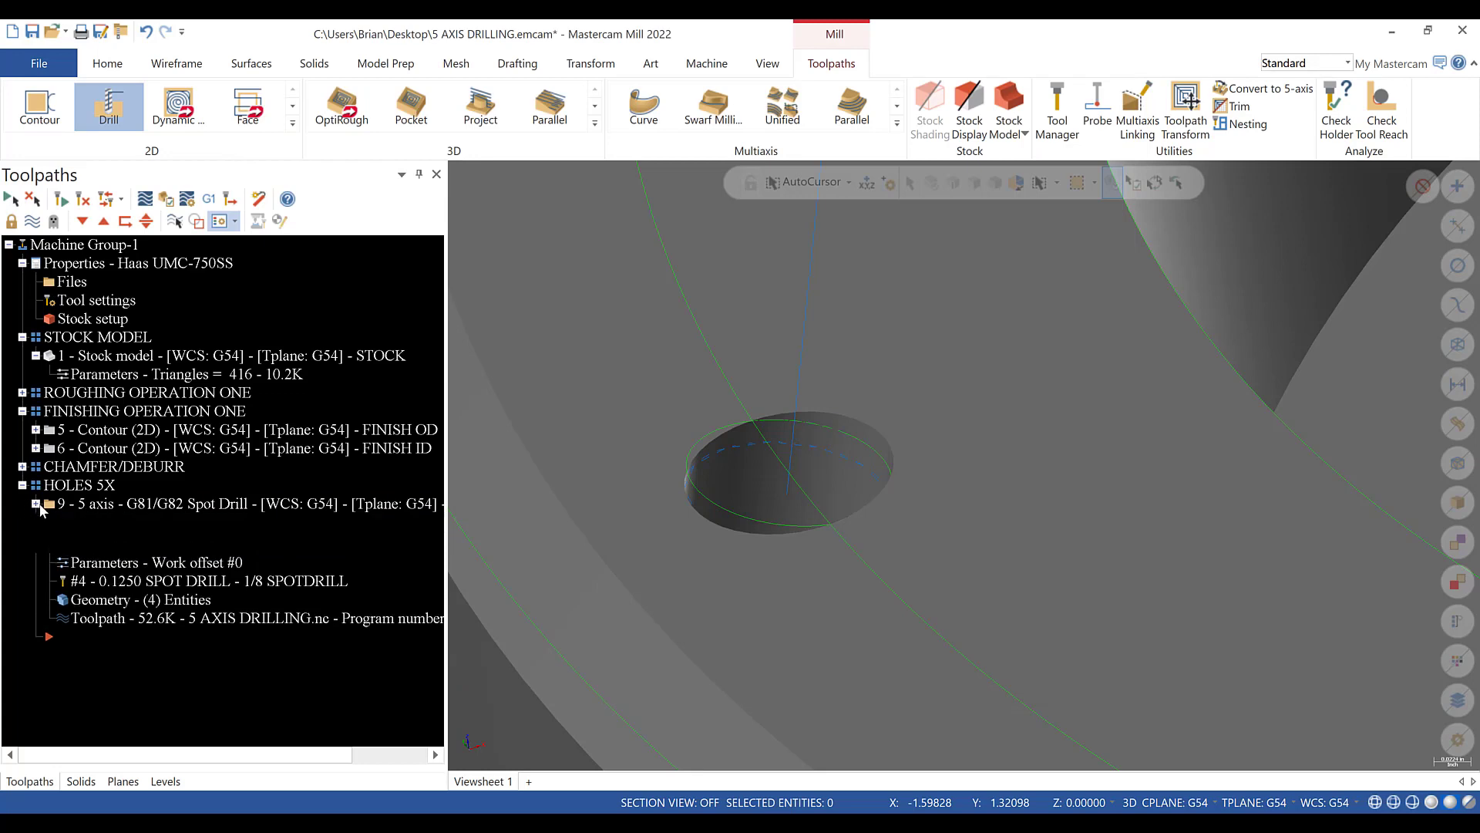
pyautogui.click(131, 523)
pyautogui.click(908, 670)
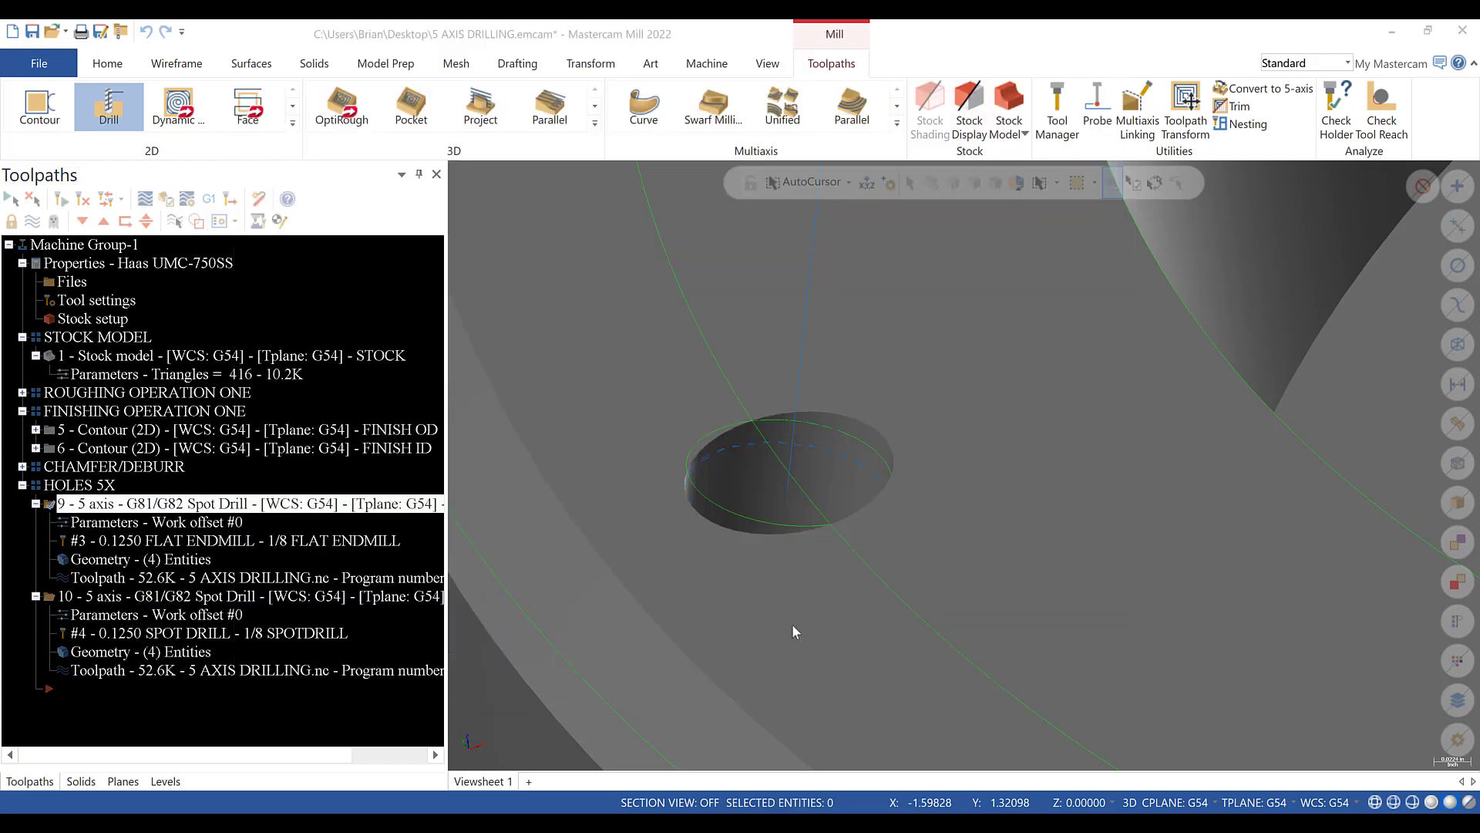
# - Add the calculated tip depth for the 0.09 finish diameter to the depth of spot drill operation 10
pyautogui.click(145, 610)
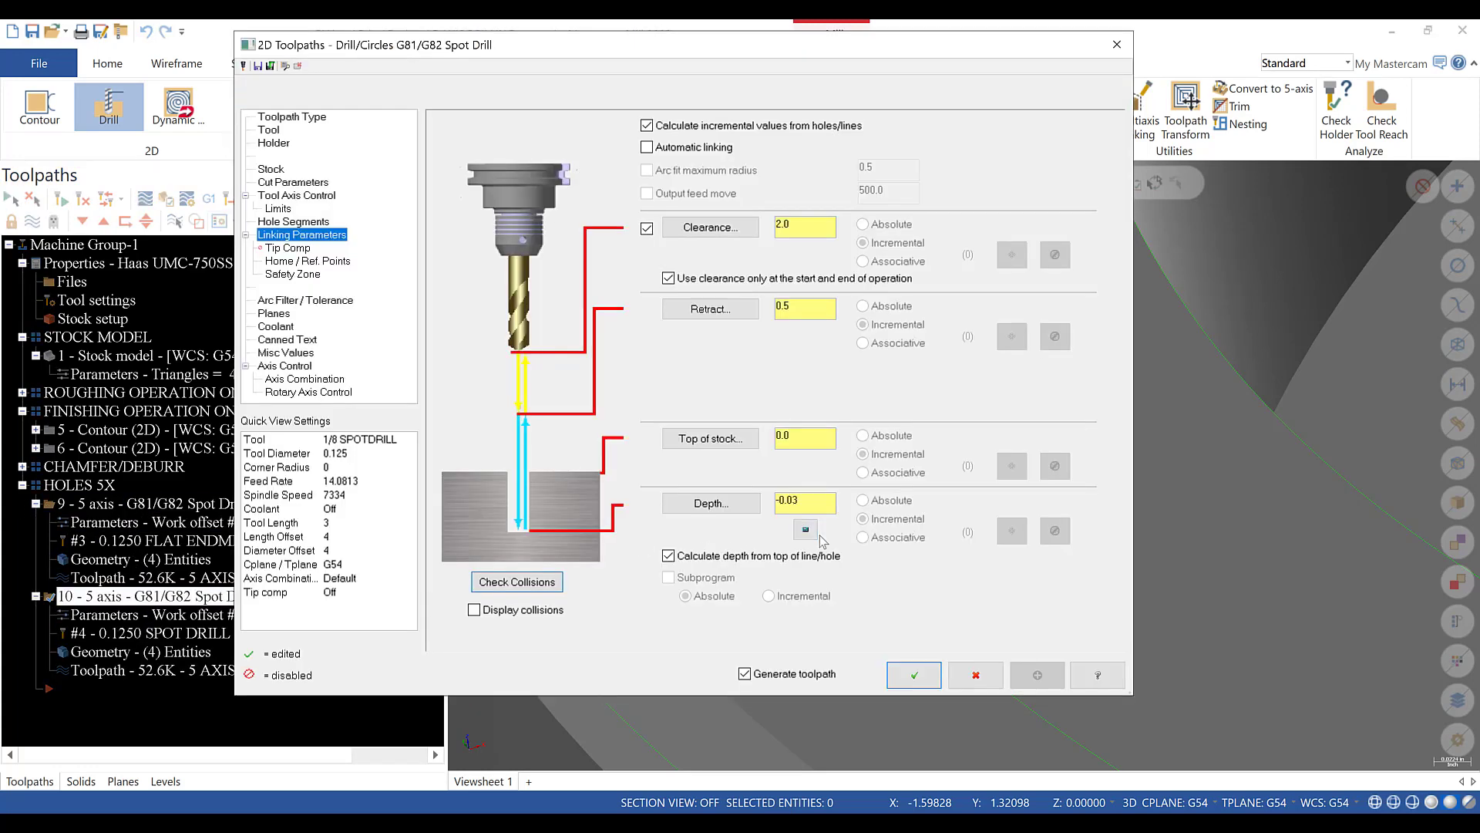
pyautogui.click(806, 529)
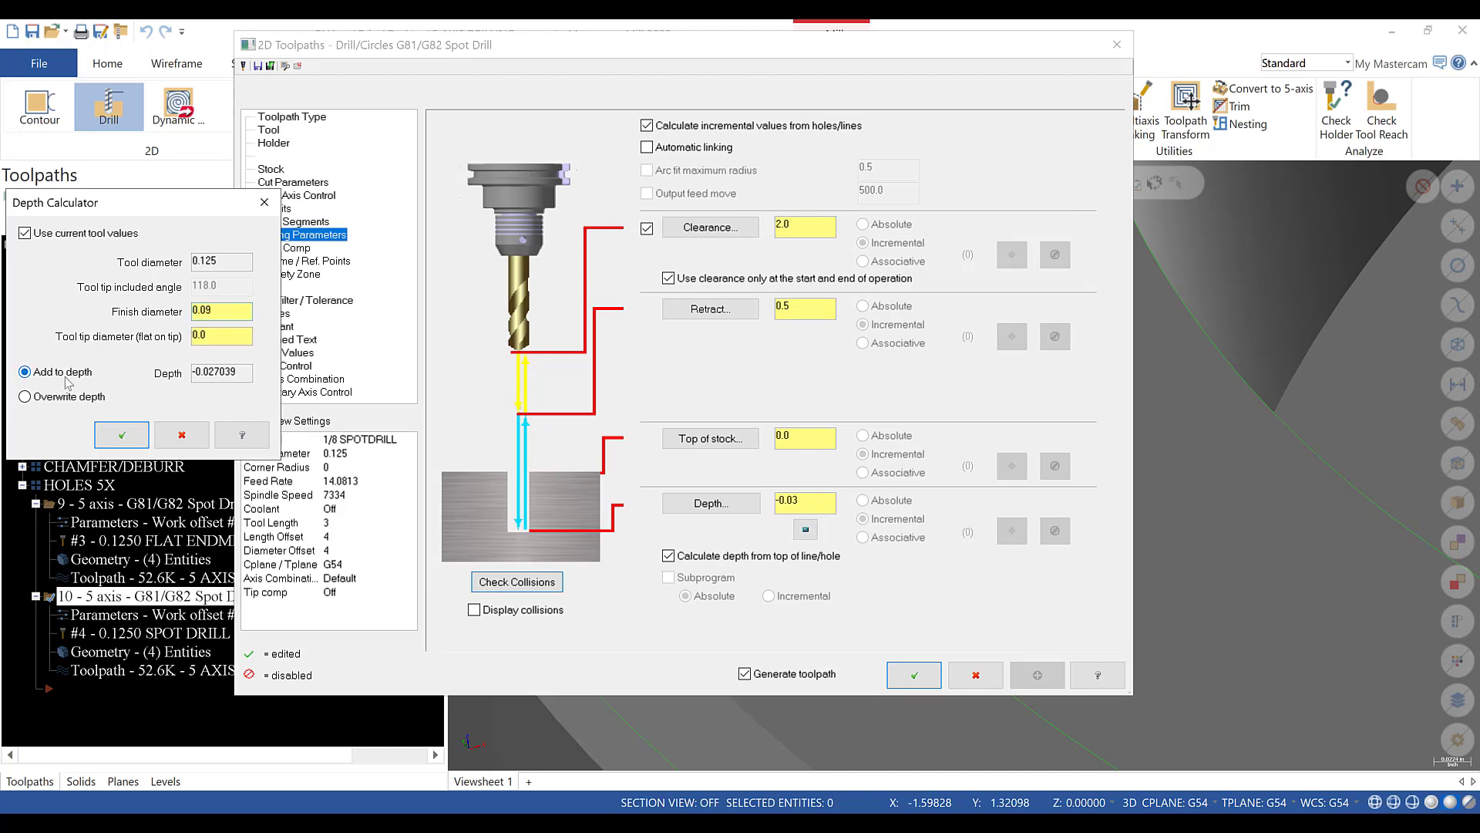
pyautogui.click(120, 434)
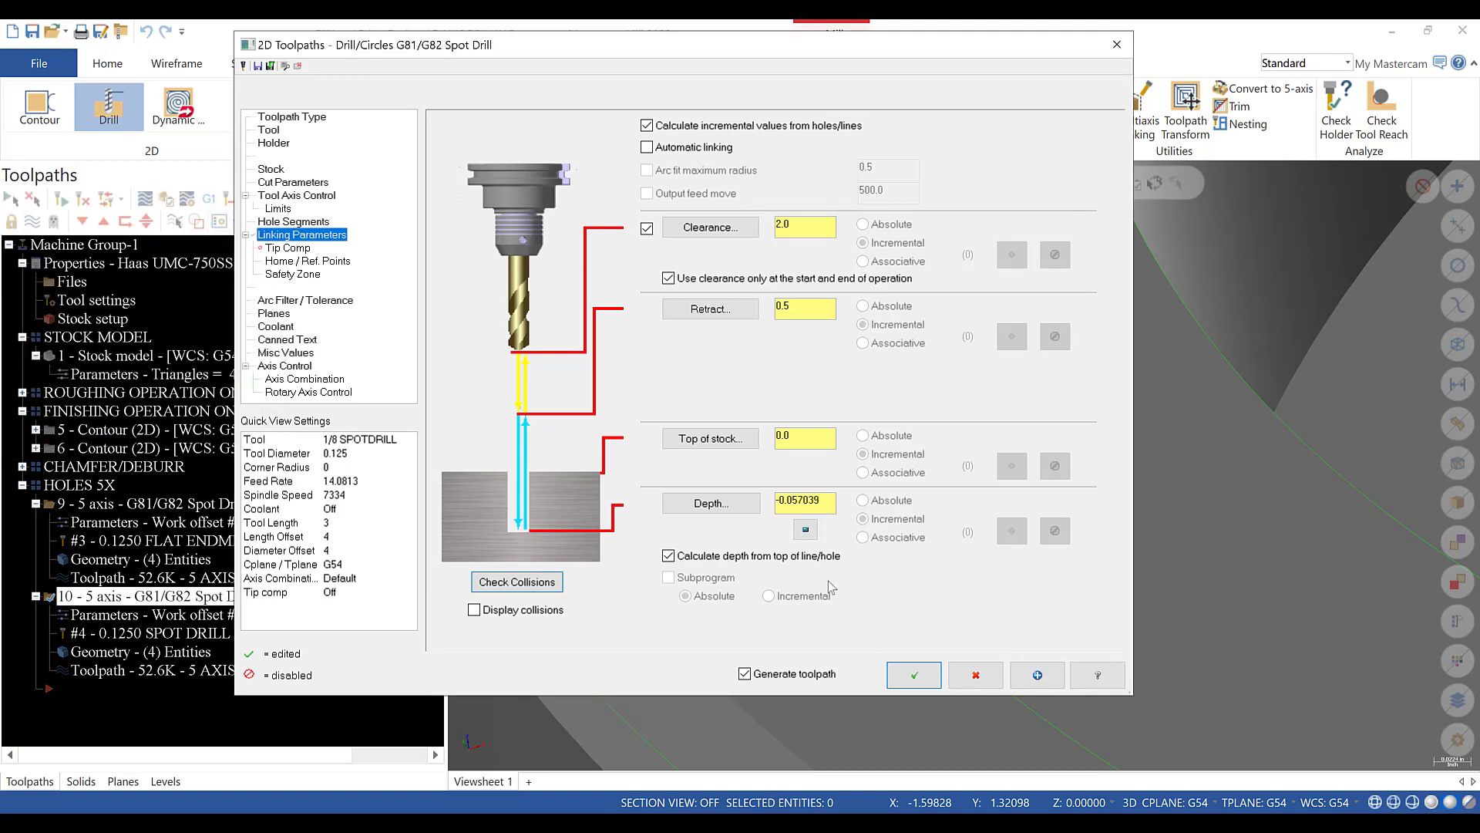
pyautogui.click(889, 671)
# - Run the HOLES 5X verification again to examine the spot drill depth below the endmill pocket, and close the simulation
pyautogui.click(91, 485)
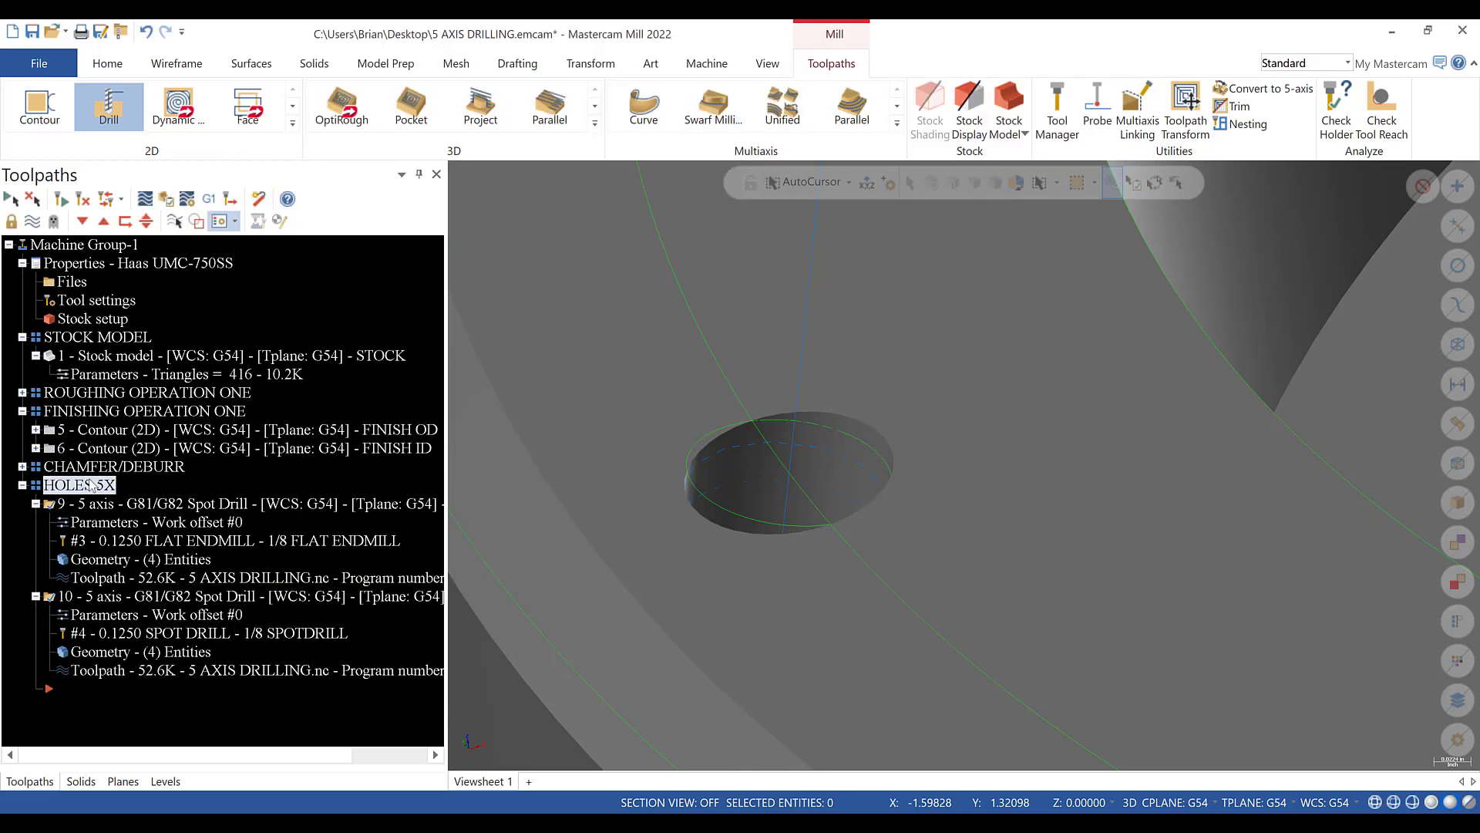
pyautogui.click(166, 199)
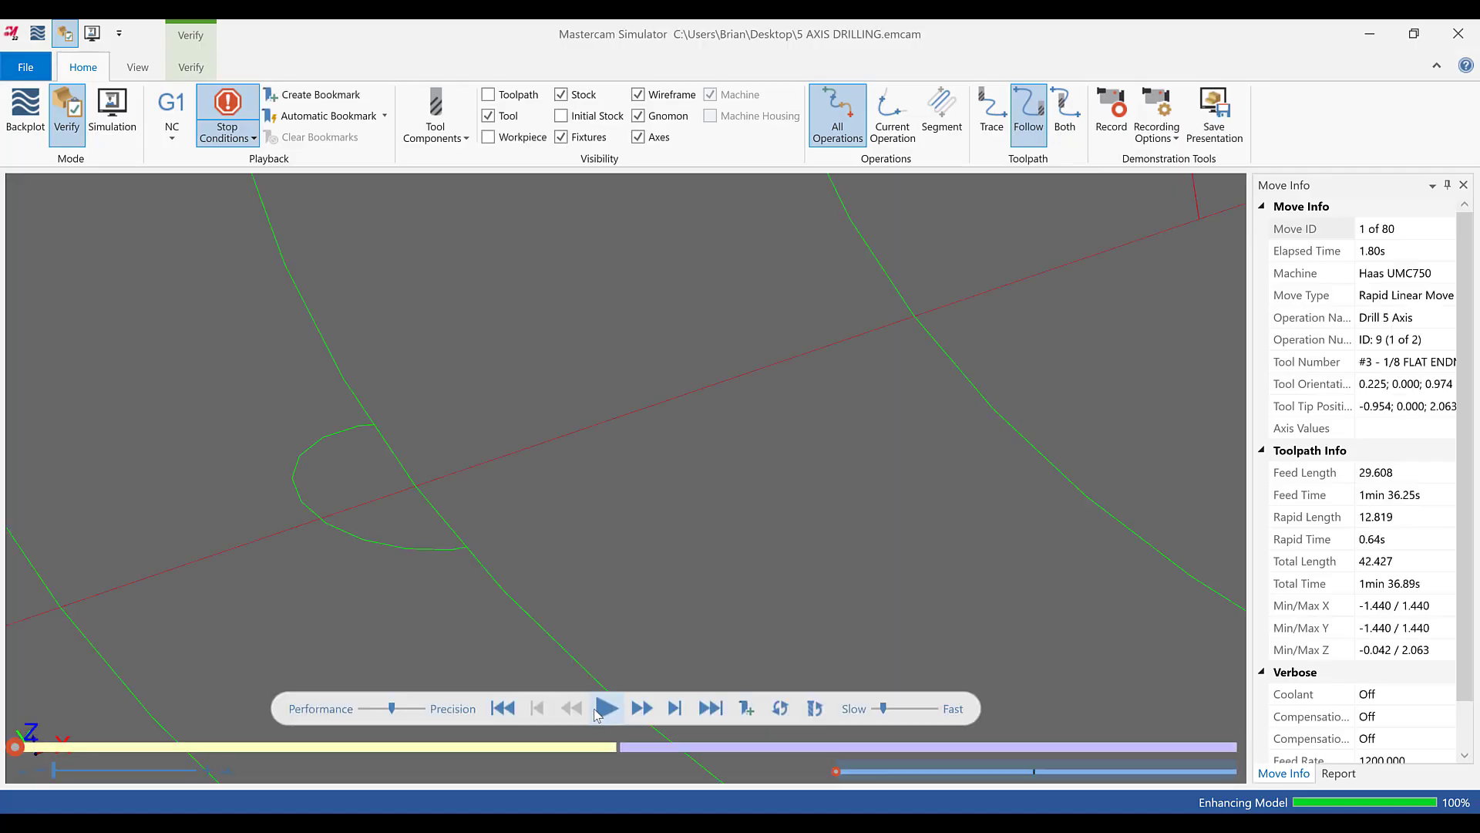
pyautogui.click(608, 708)
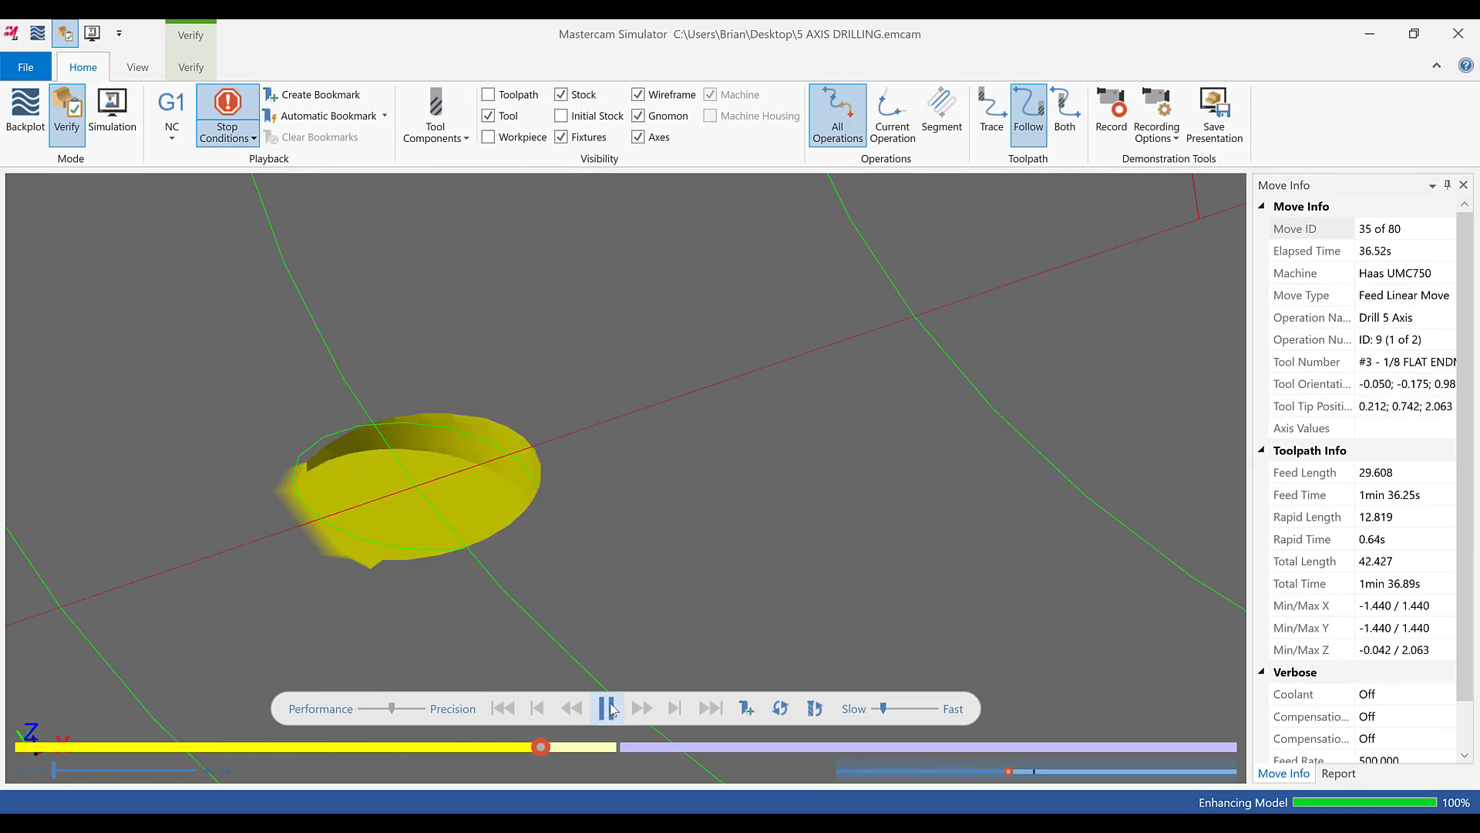
pyautogui.click(608, 708)
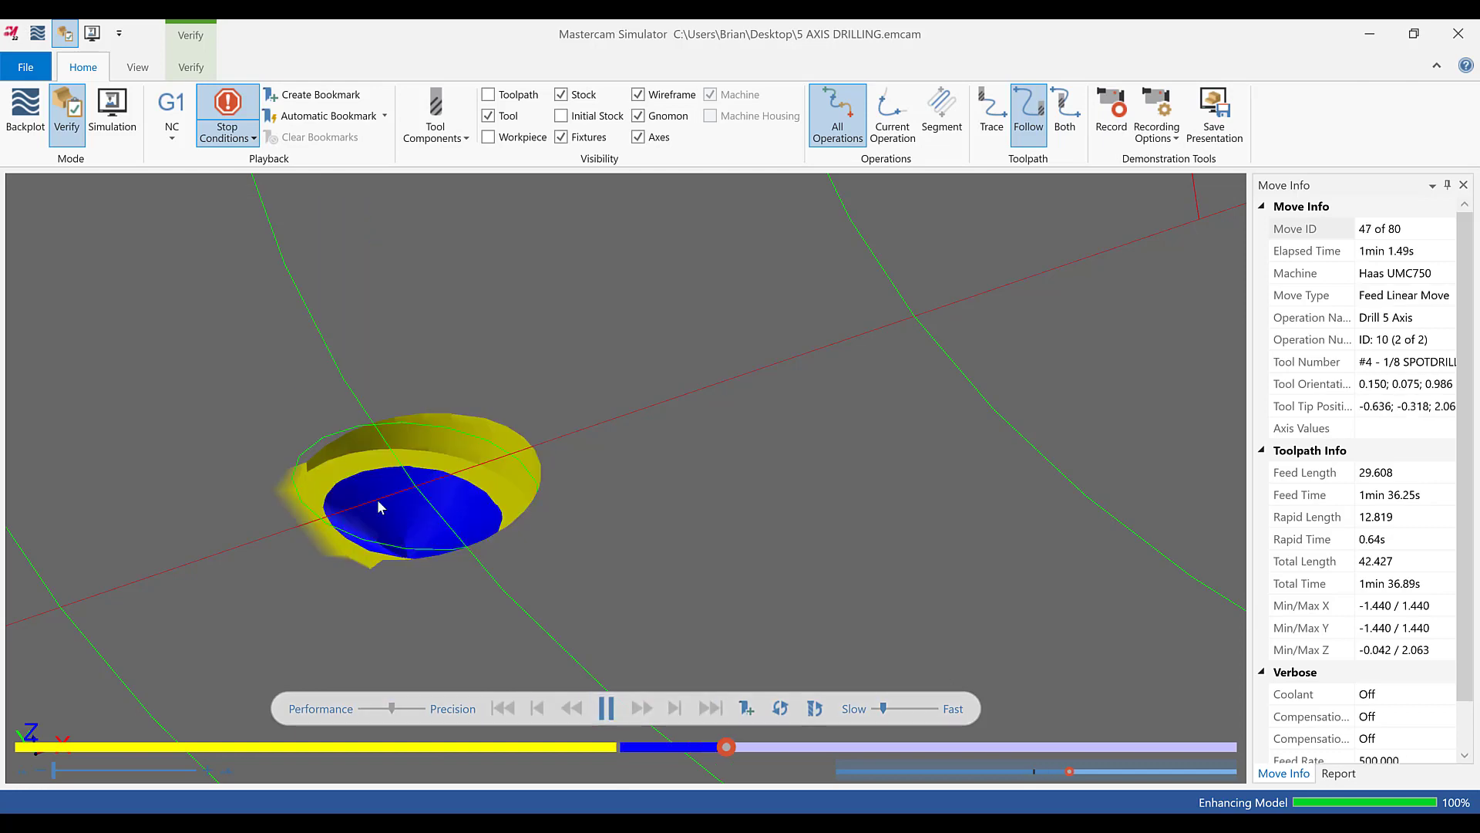
pyautogui.click(1458, 33)
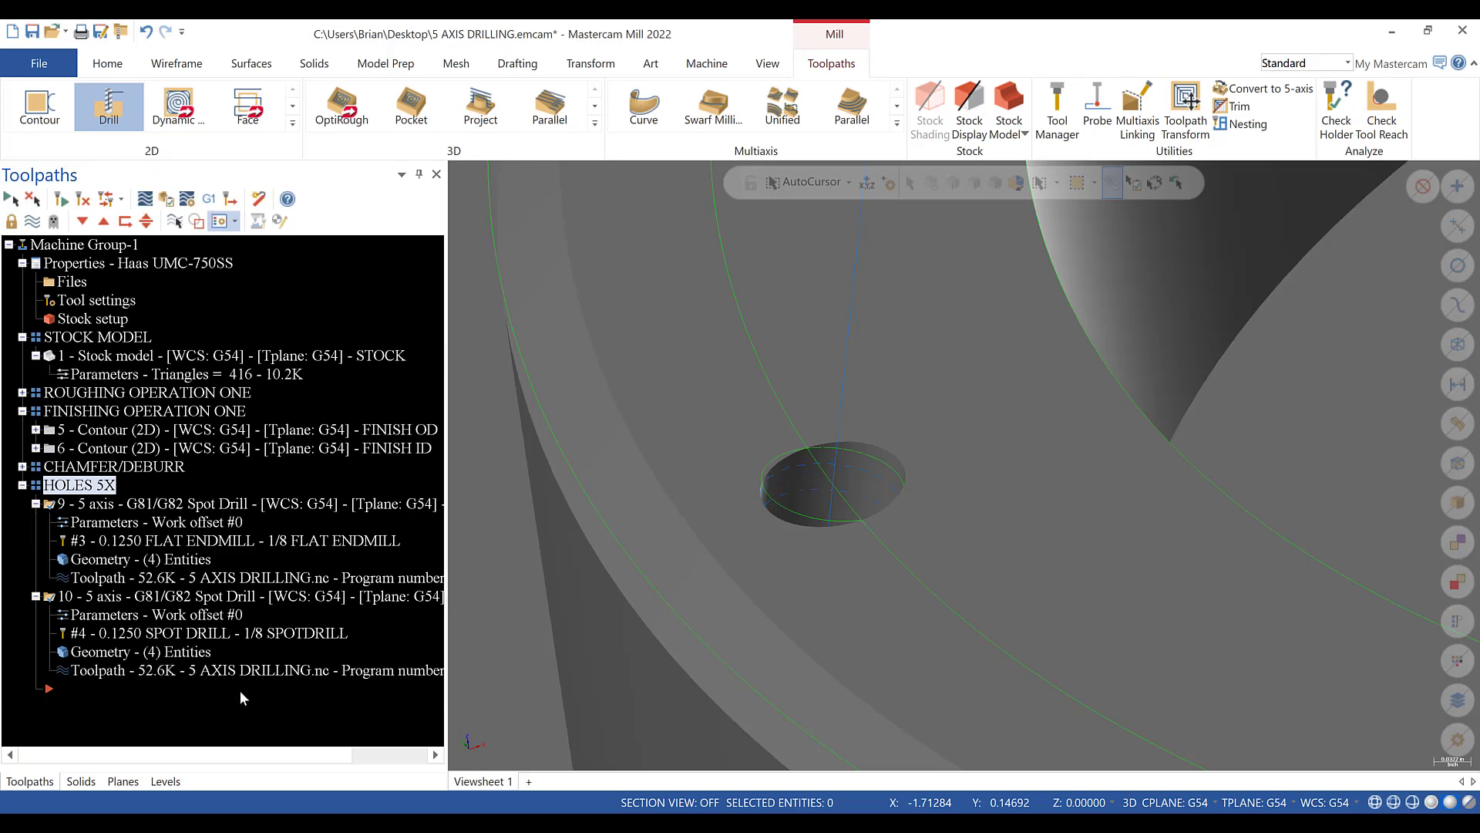
# - Paste the copied 1/8 flat endmill operation after operation 10 in the HOLES 5X group and open the copy's parameters
pyautogui.rightClick(59, 691)
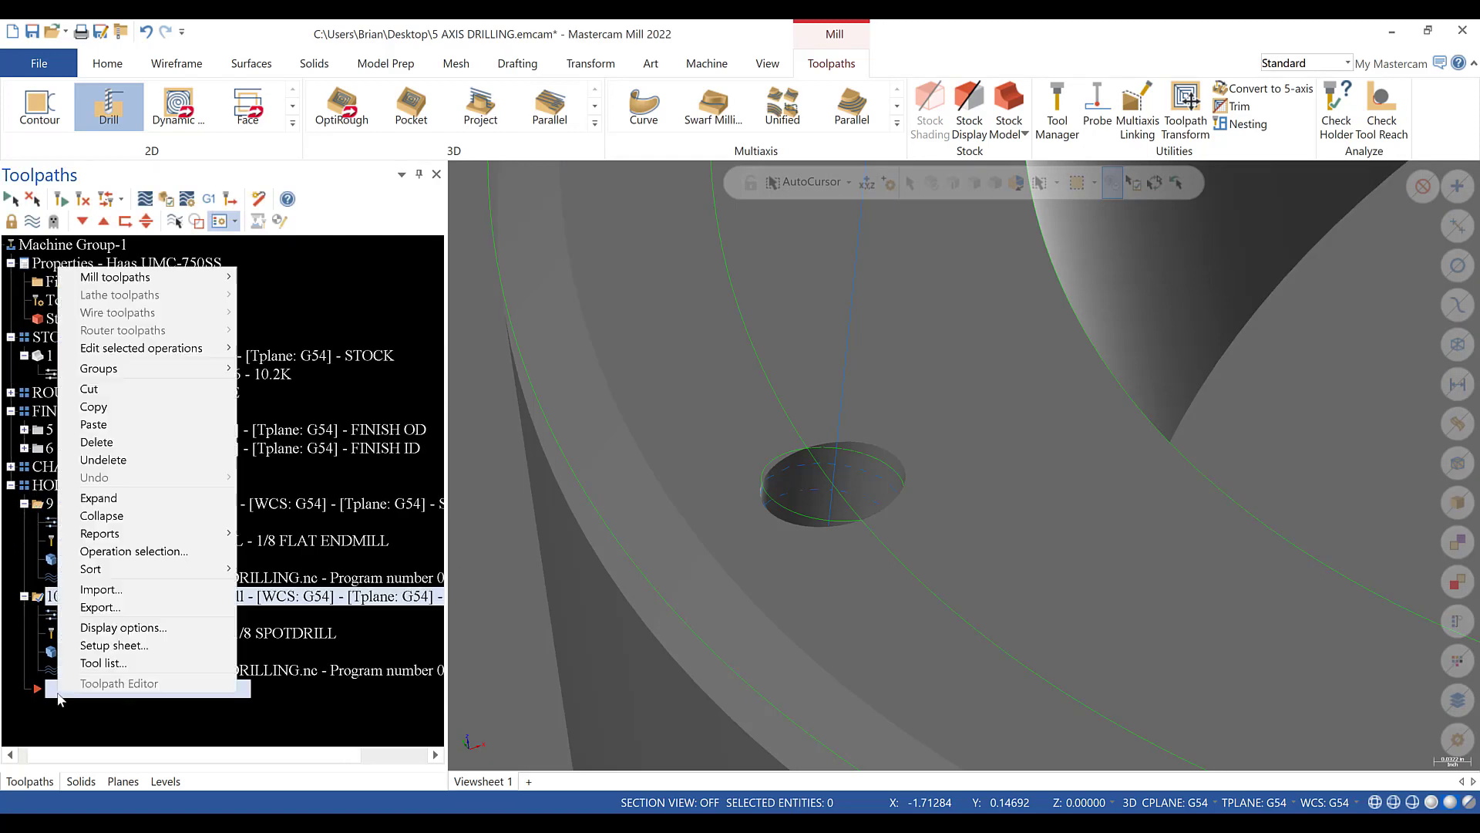
pyautogui.click(101, 424)
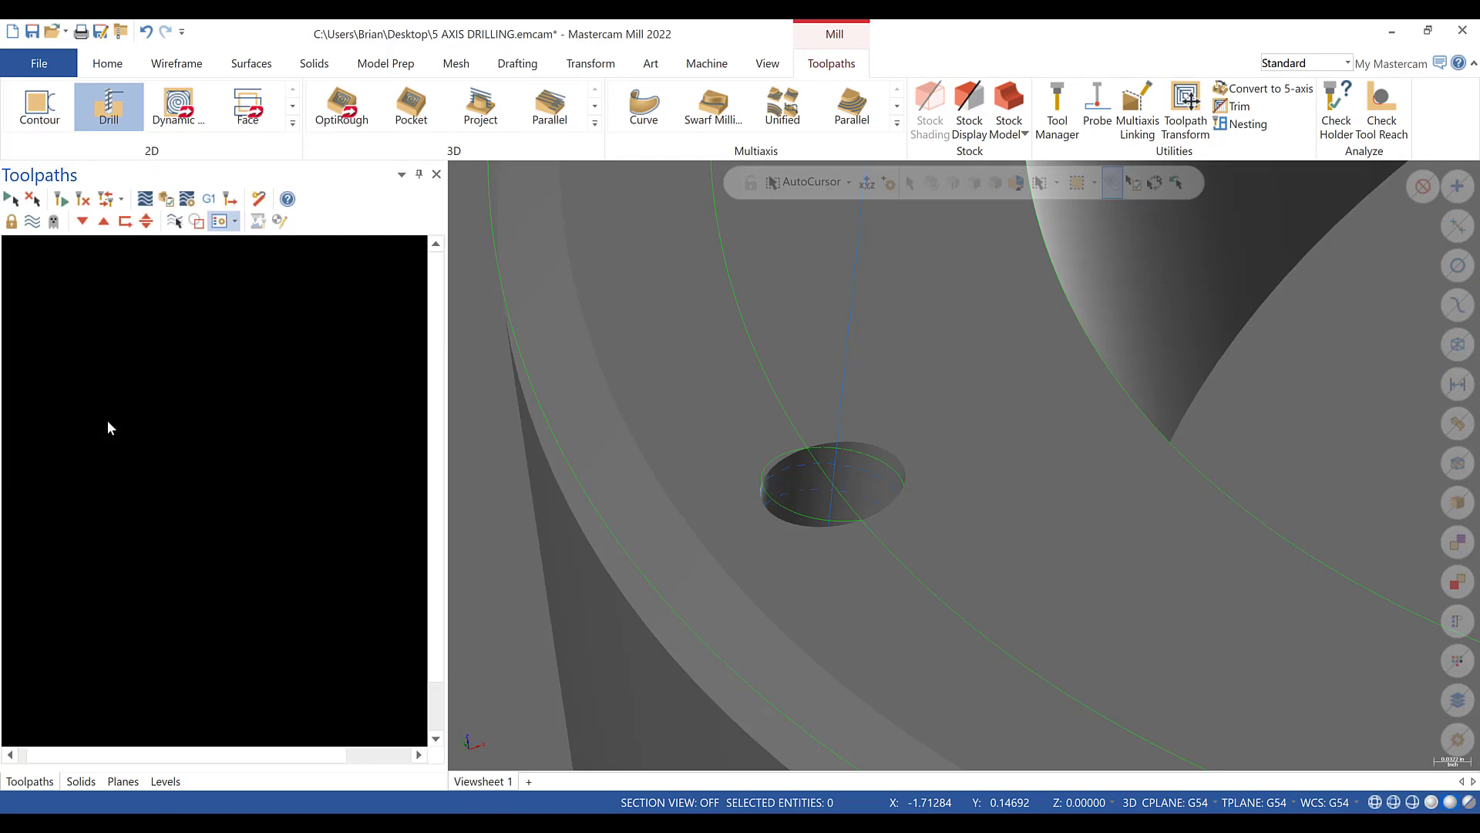
pyautogui.click(112, 655)
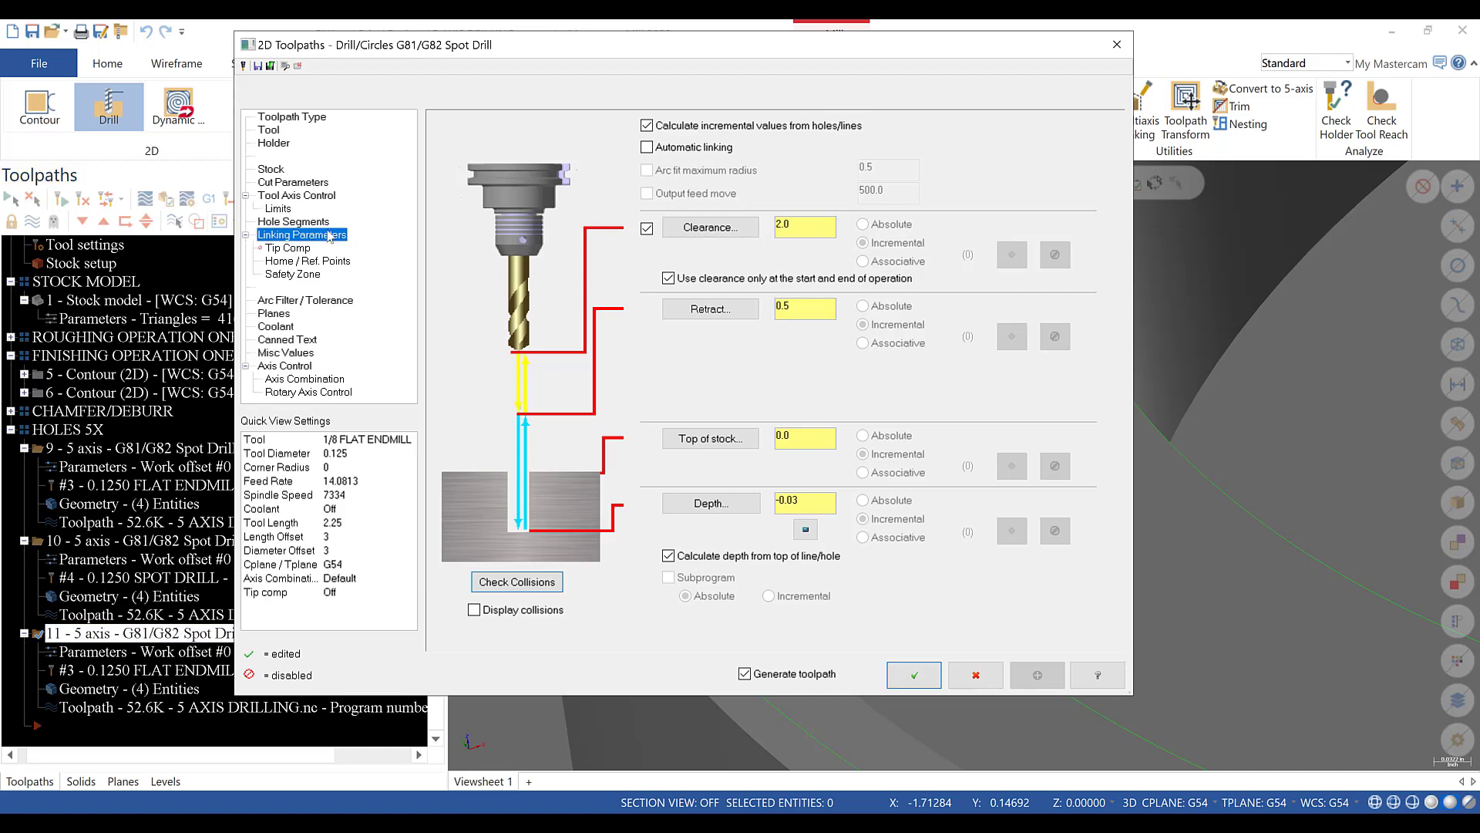
# - Assign the 0.116 diameter NO. 32 DRILL from the filtered tool library to operation 11 and set its tool number to 5
pyautogui.click(272, 130)
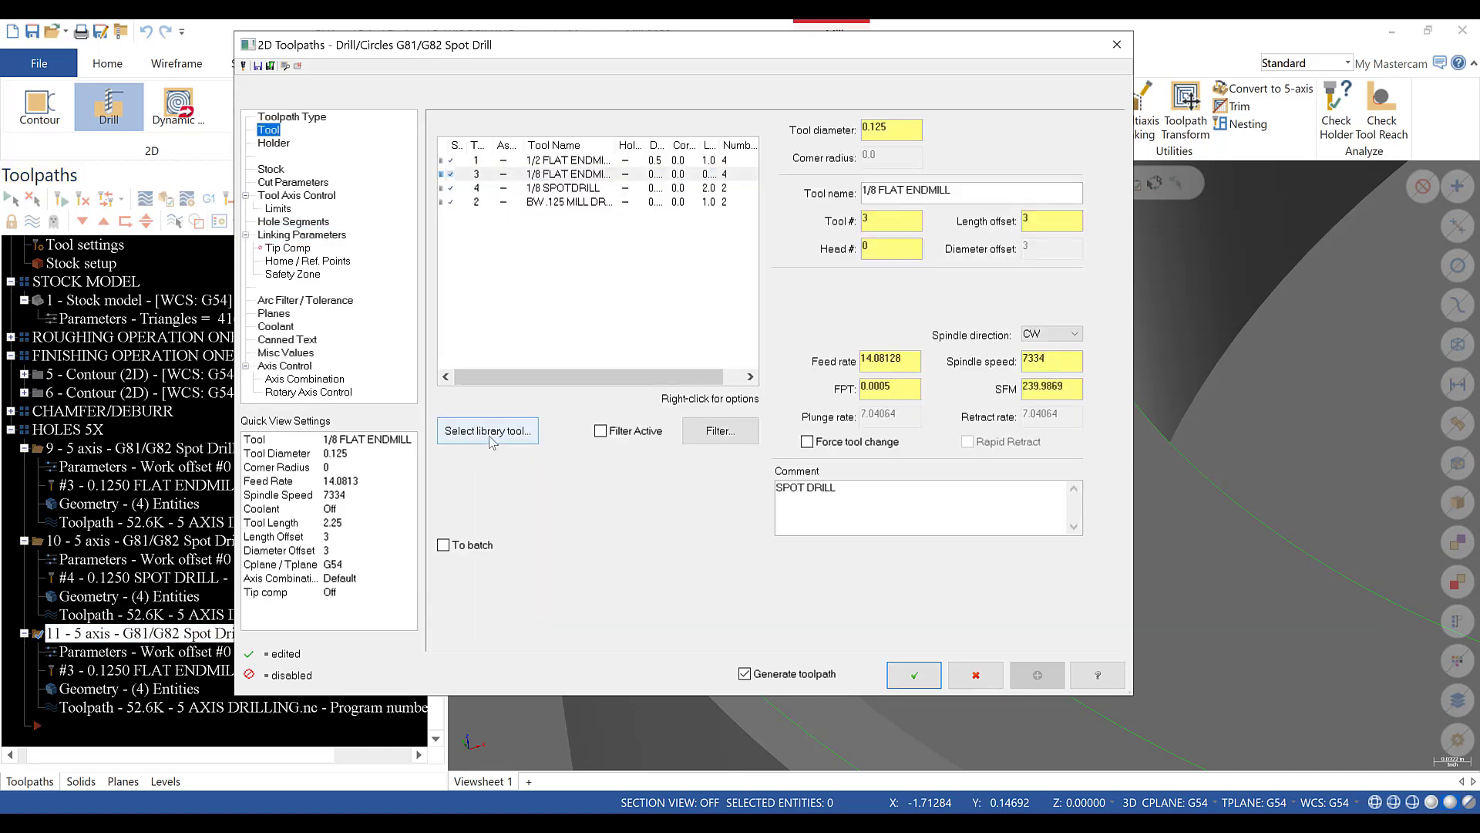
pyautogui.click(491, 439)
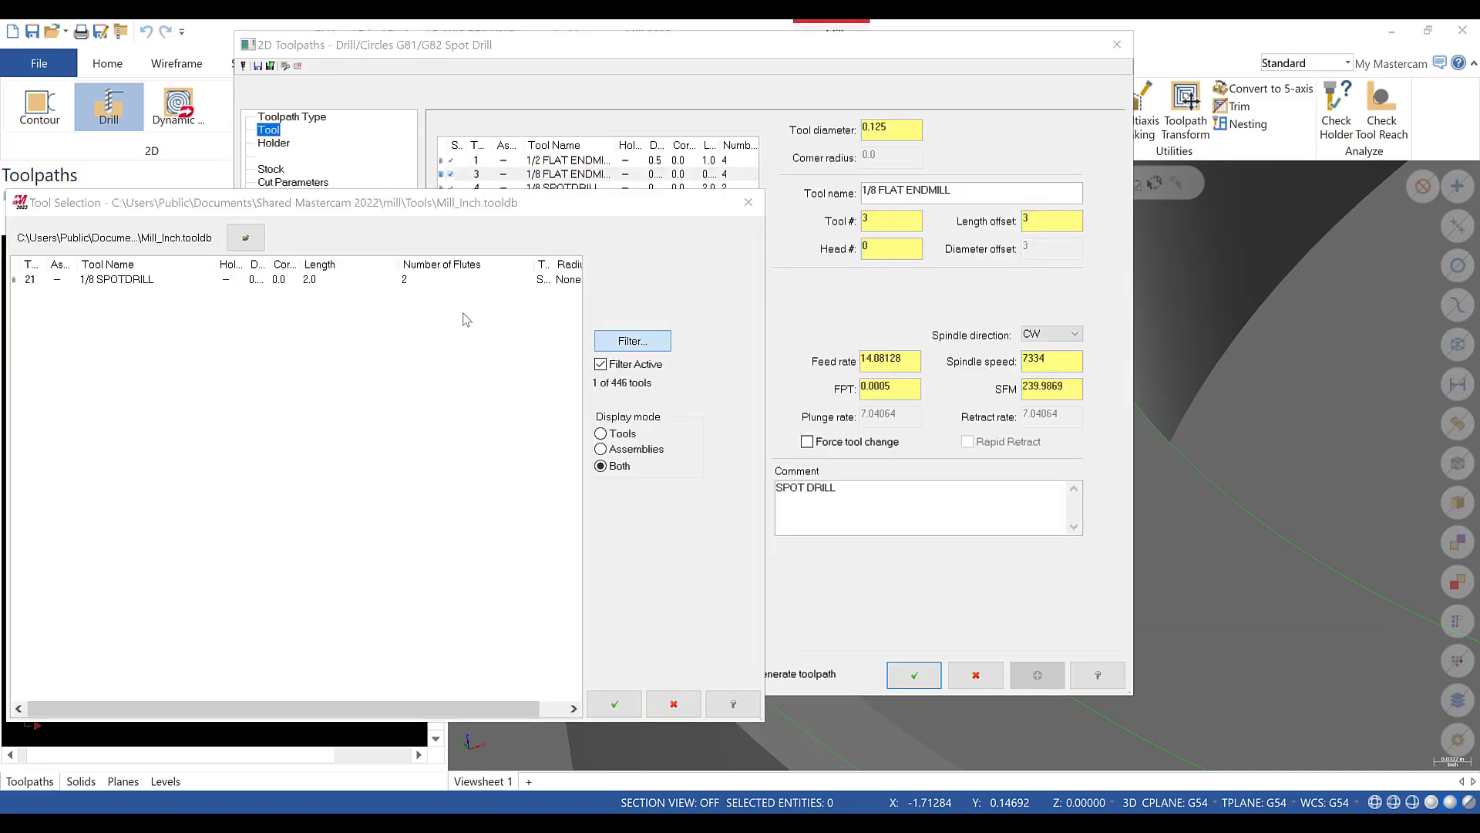
pyautogui.click(634, 346)
pyautogui.click(276, 382)
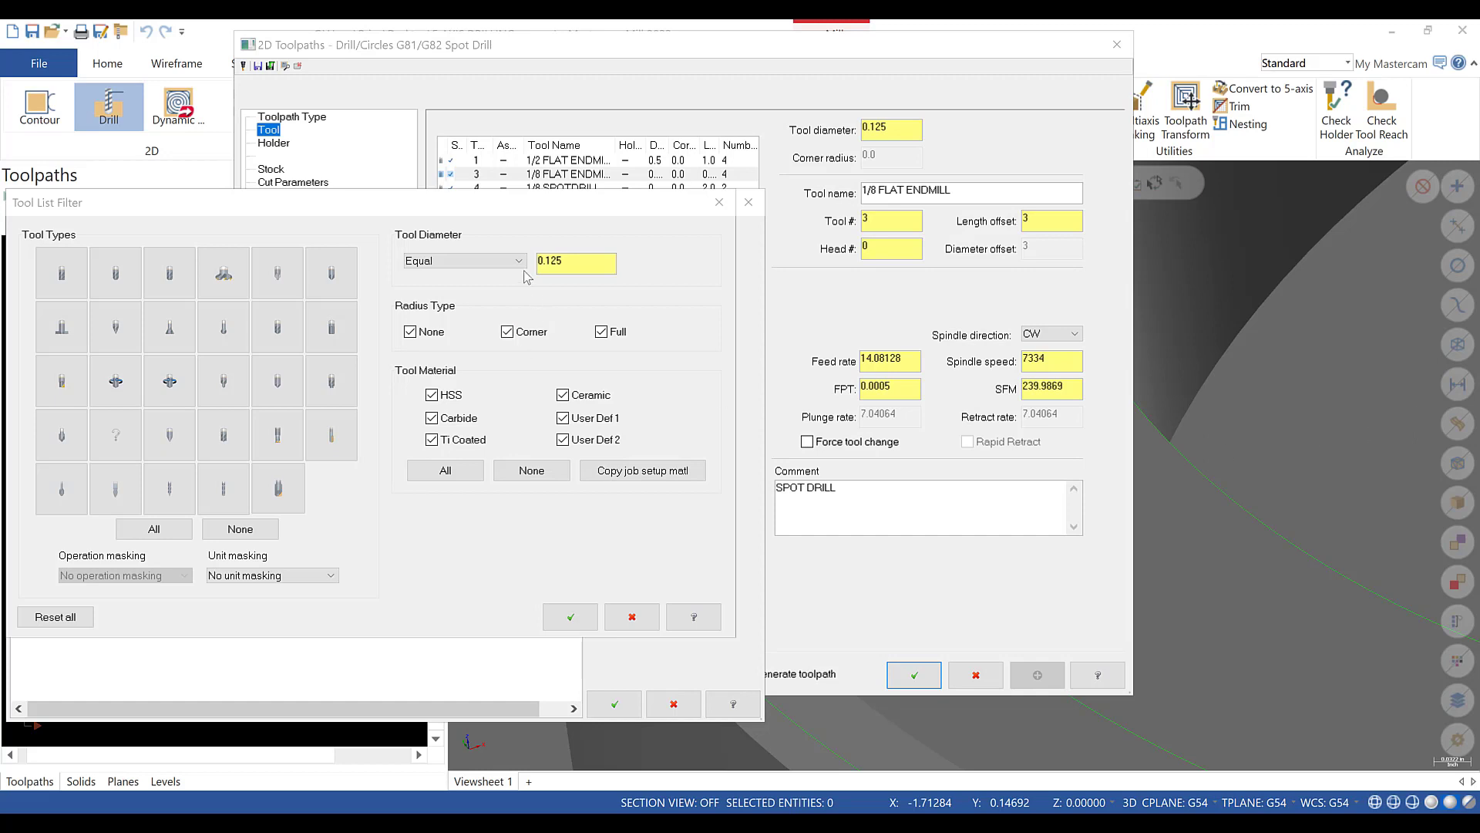
pyautogui.click(559, 263)
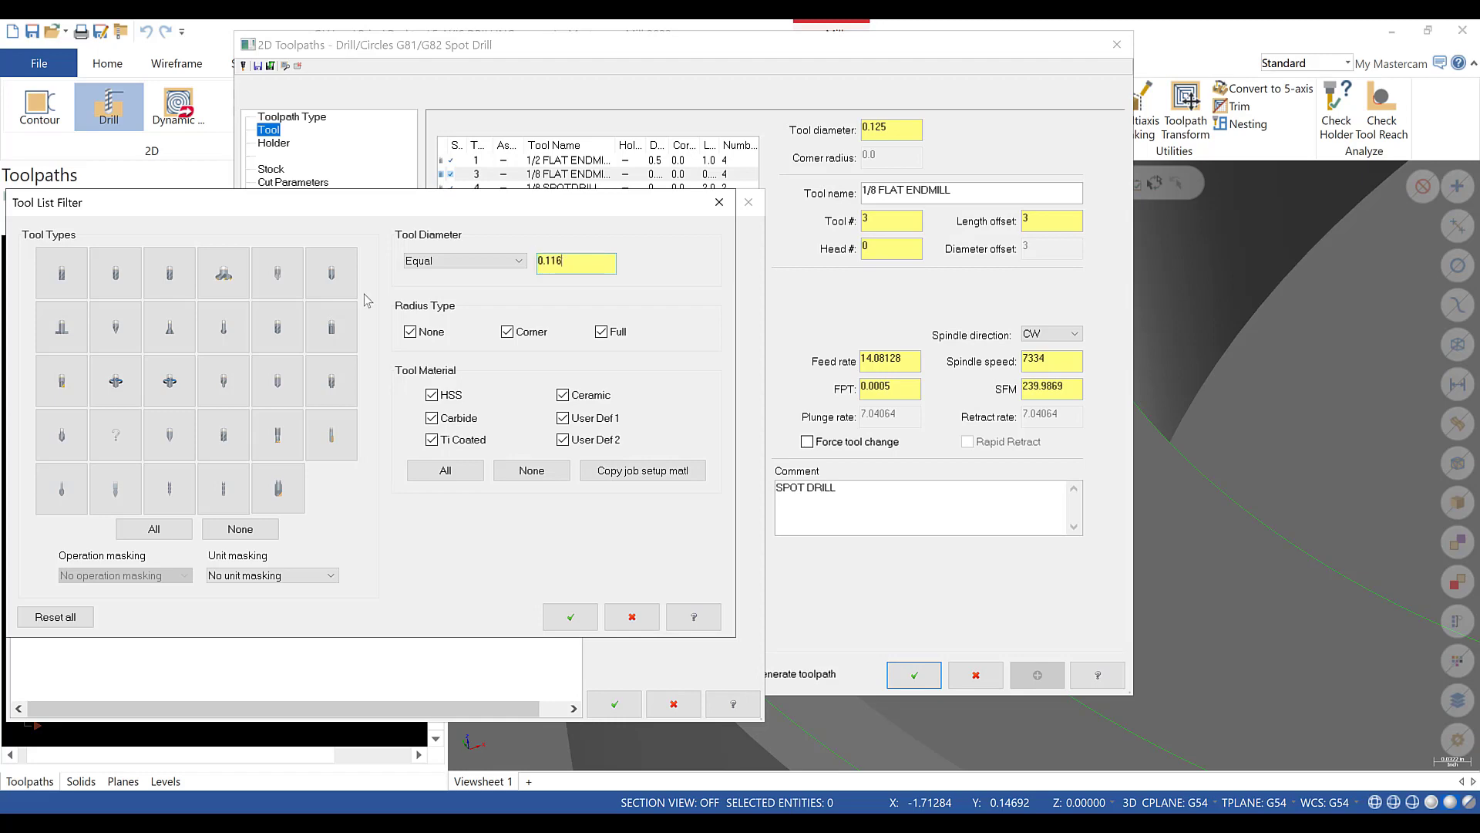
pyautogui.click(276, 345)
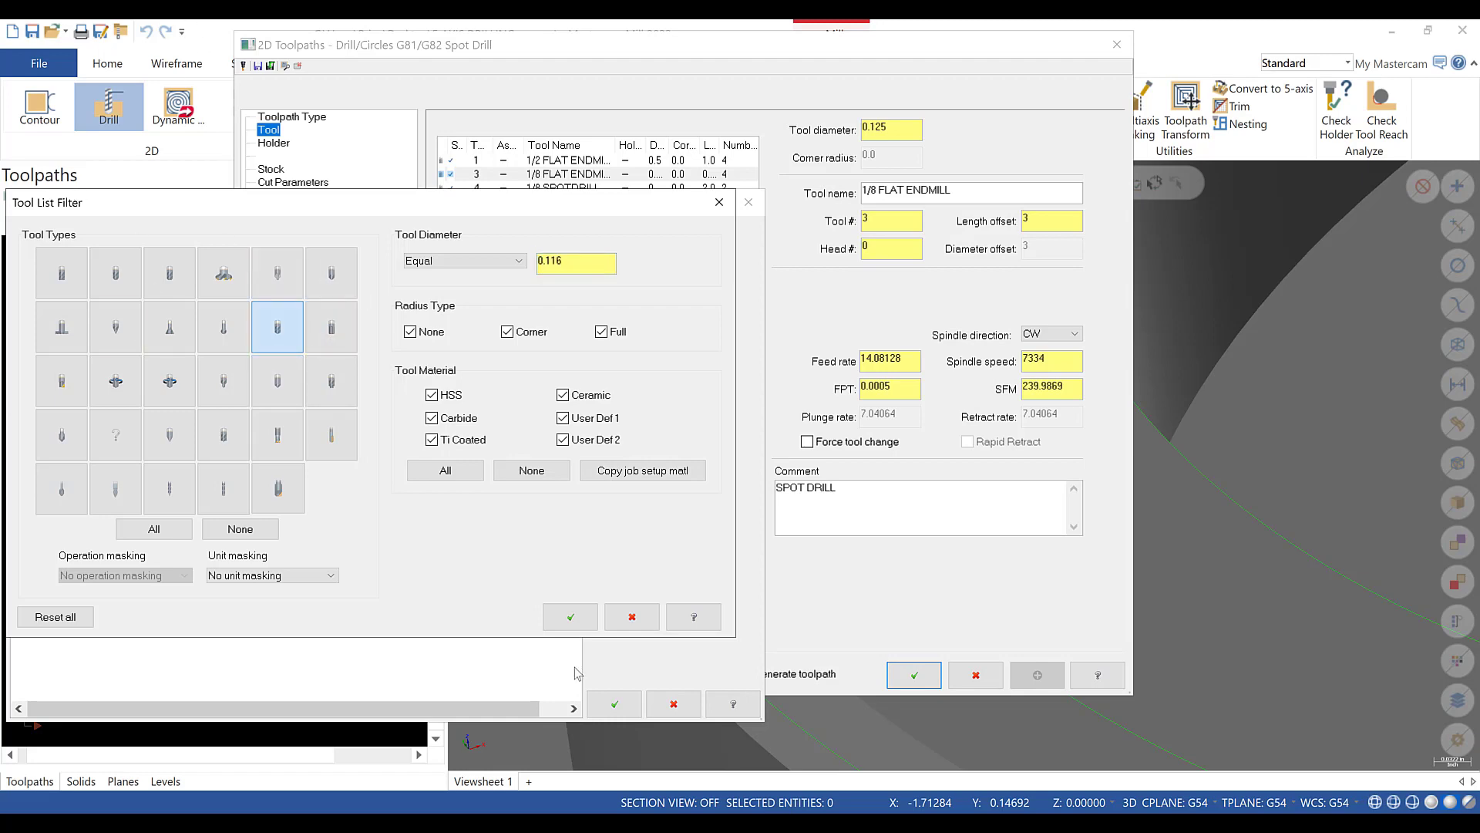
pyautogui.click(570, 617)
pyautogui.doubleClick(116, 279)
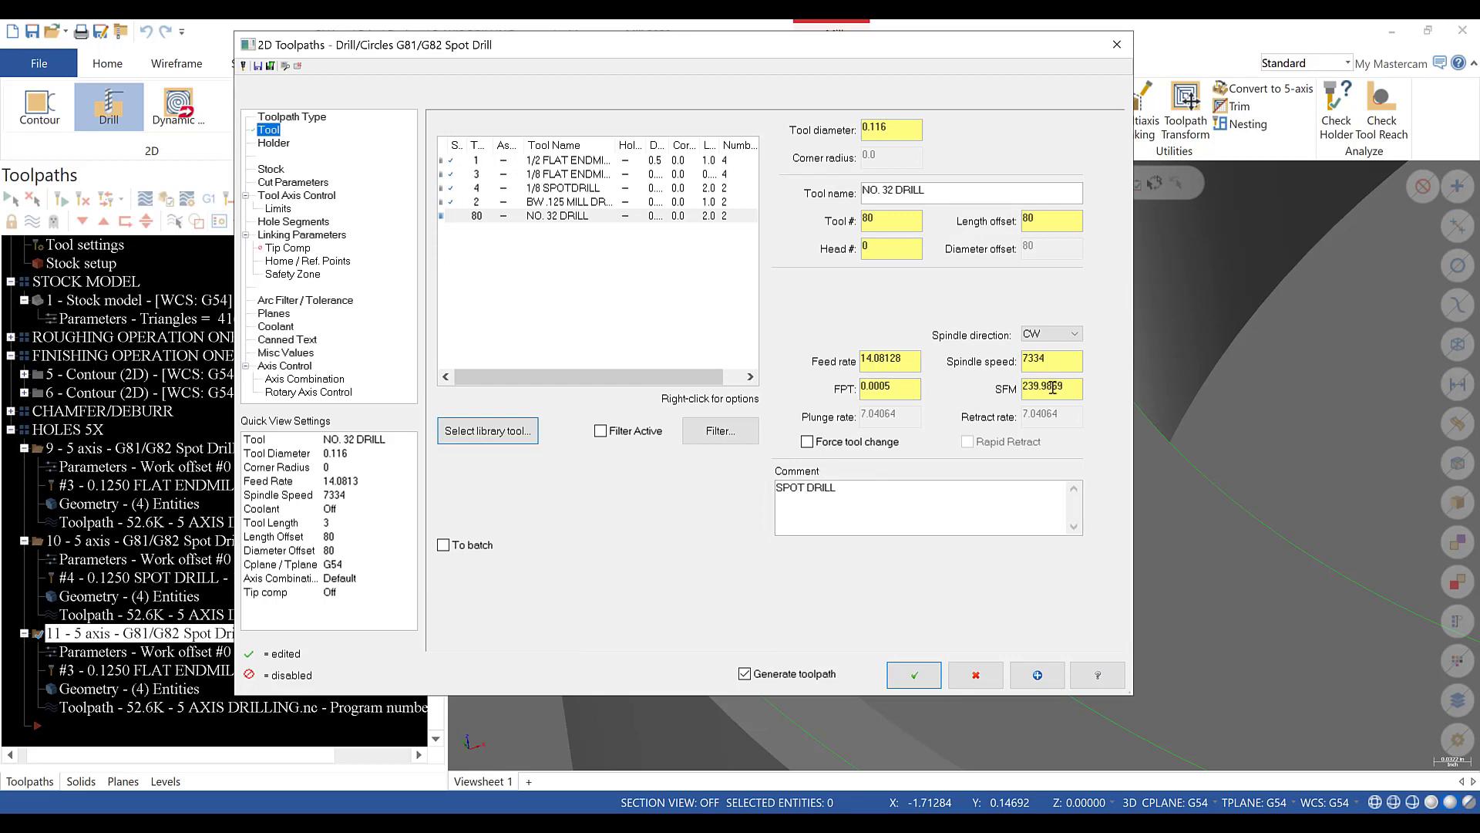
pyautogui.moveTo(910, 221); pyautogui.dragTo(762, 223)
pyautogui.click(1054, 386)
# - Change operation 11's cycle to G83 Normal Peck Drilling with a peck depth of .05
pyautogui.click(292, 183)
pyautogui.click(590, 136)
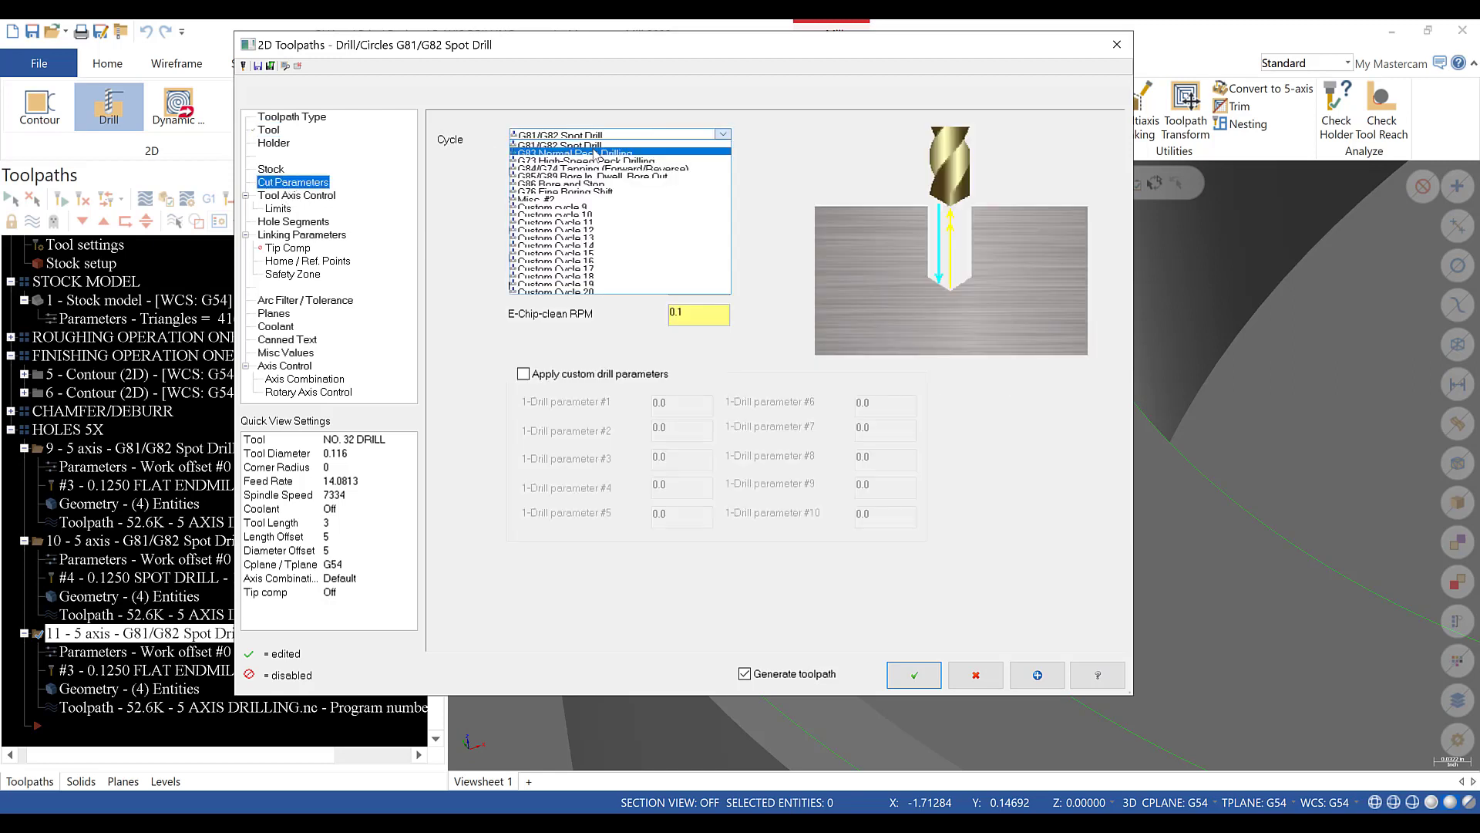
pyautogui.click(596, 153)
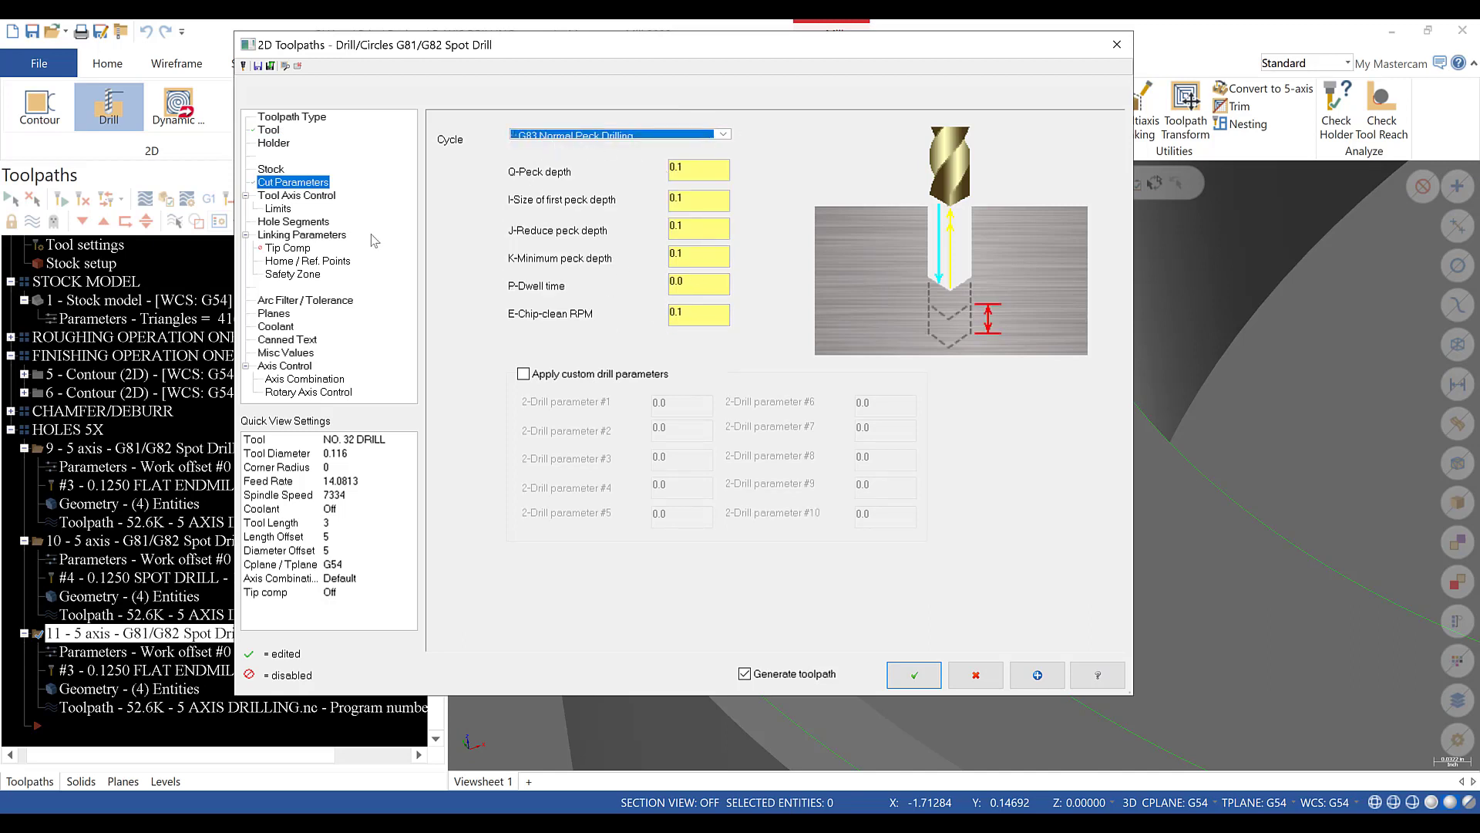
pyautogui.moveTo(686, 169); pyautogui.dragTo(652, 176)
pyautogui.write('.05')
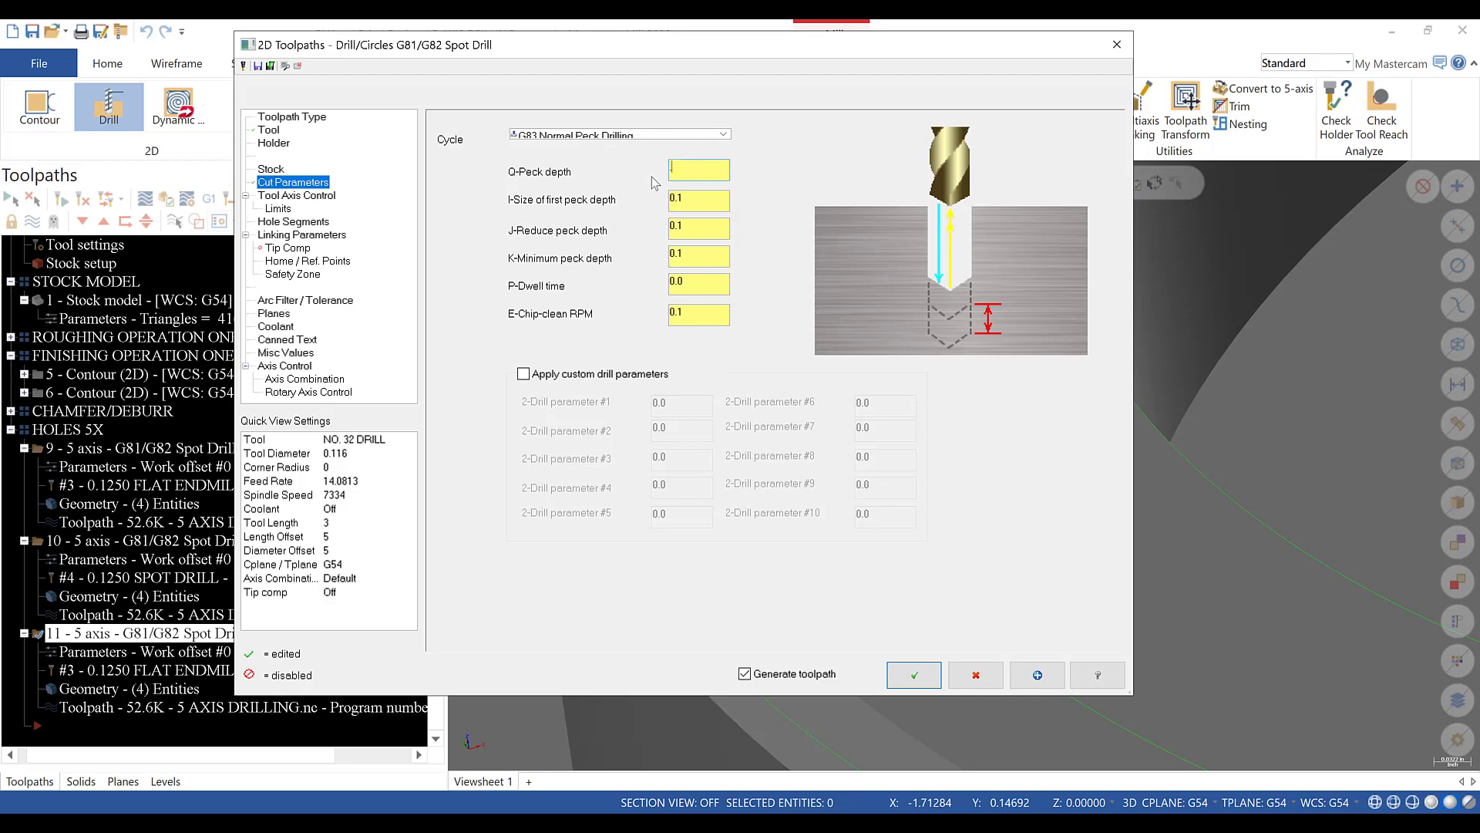
# - Take operation 11's linking depth from the bottom of the hole on the model and round it to -0.5
pyautogui.click(300, 197)
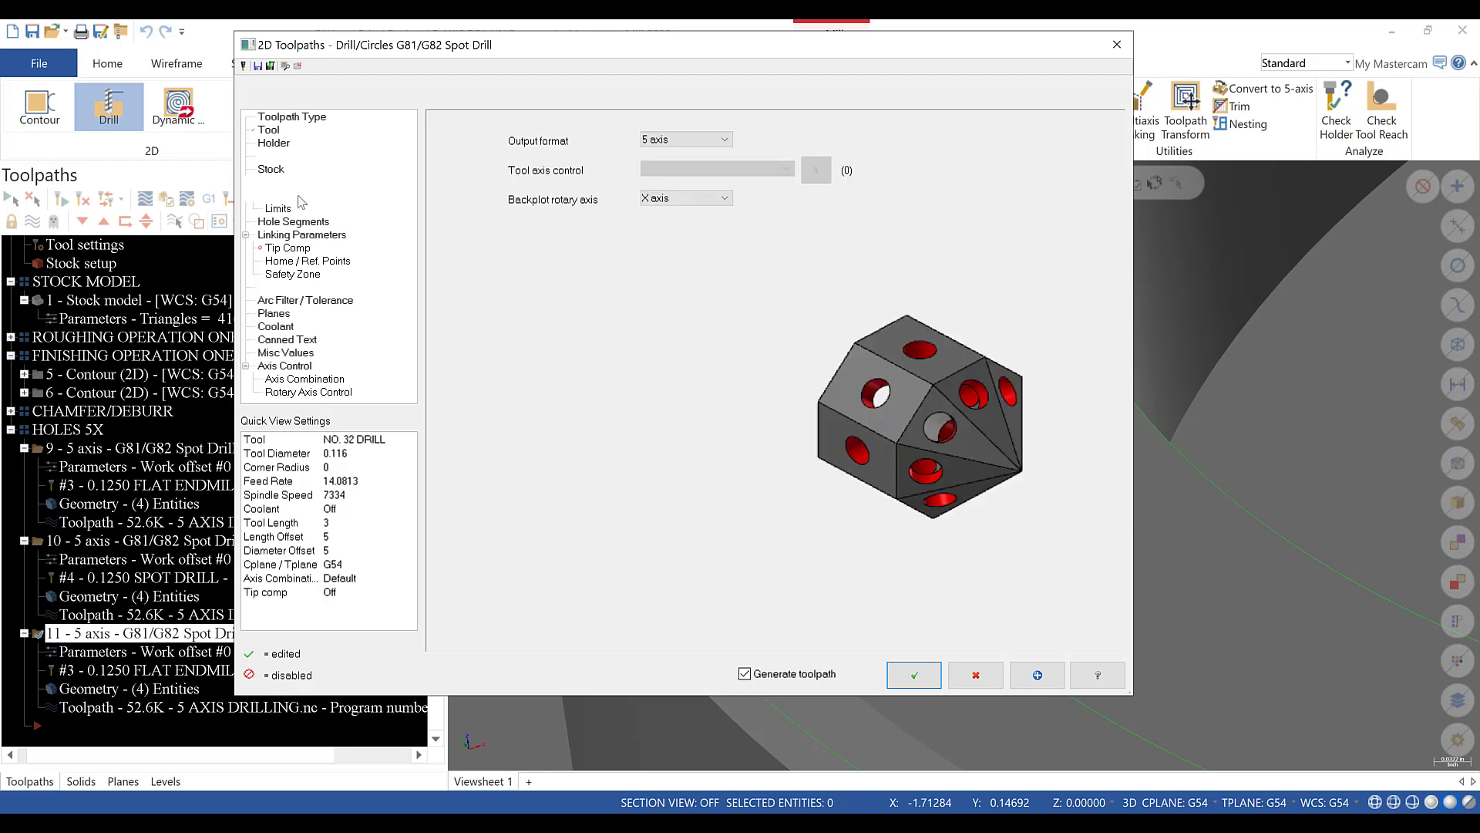
pyautogui.click(301, 223)
pyautogui.click(302, 235)
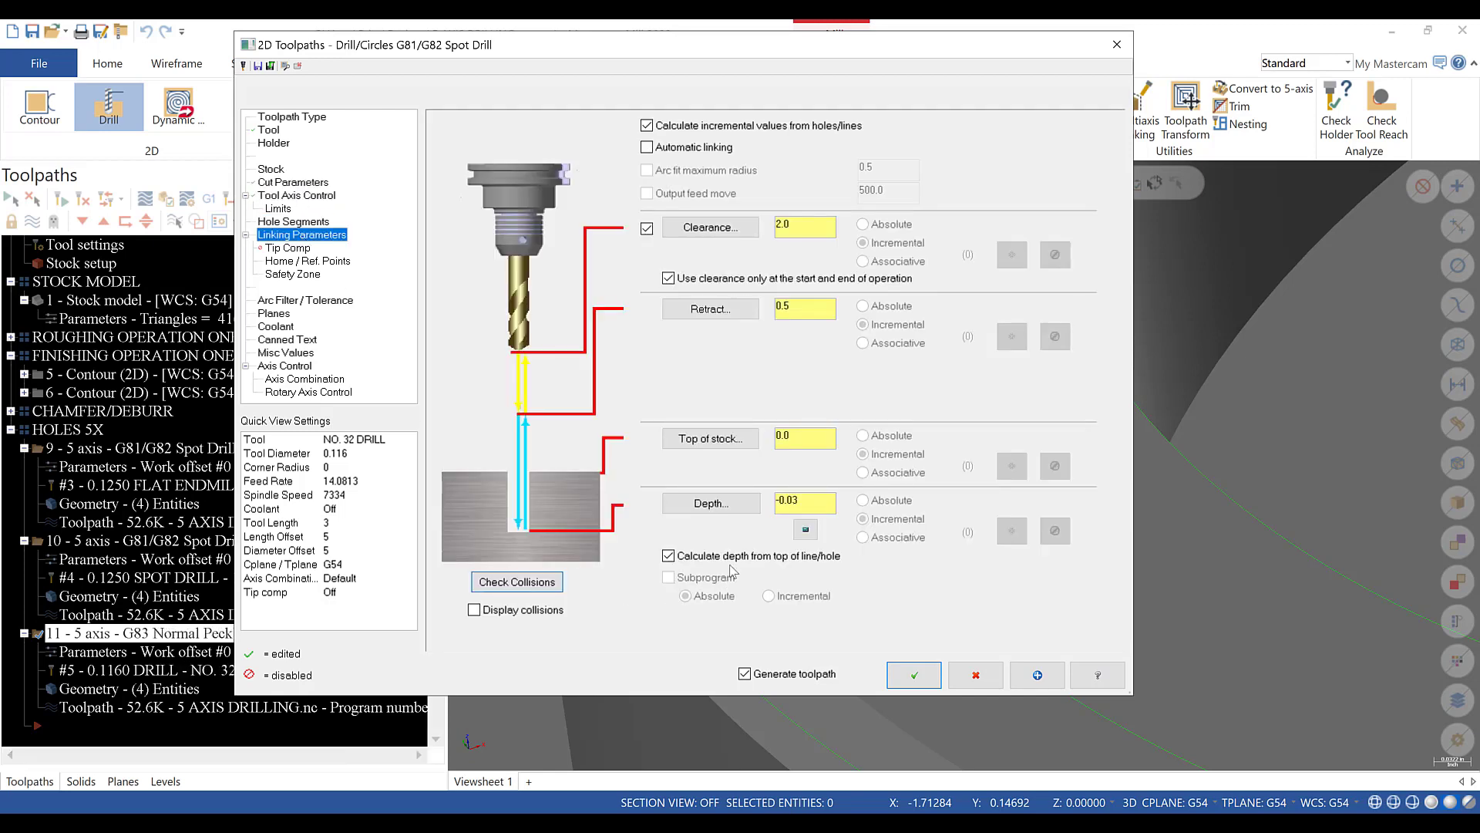
pyautogui.click(744, 512)
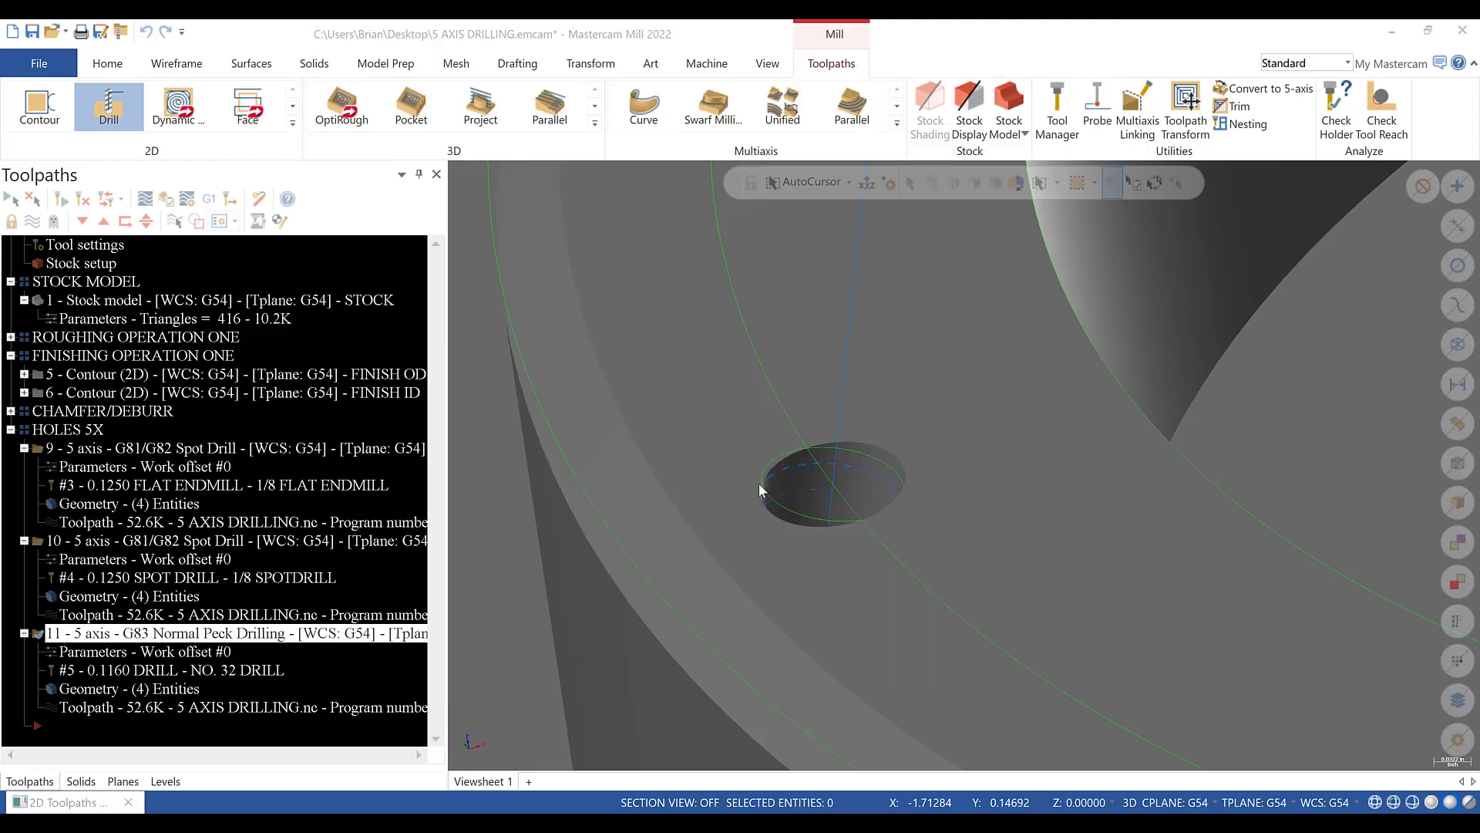
pyautogui.scroll(3, 764, 493)
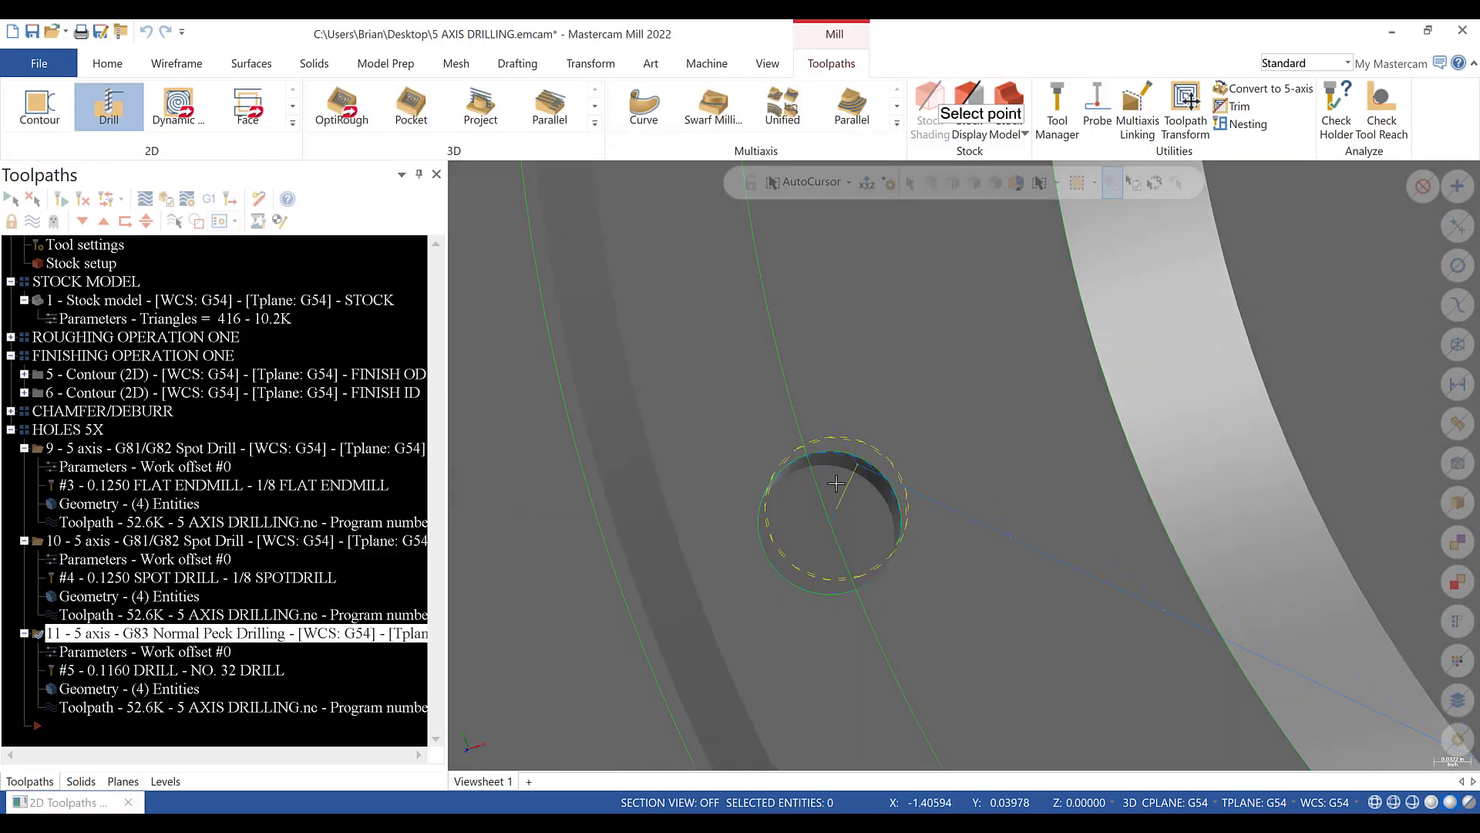
pyautogui.moveTo(842, 482); pyautogui.dragTo(829, 571, button='middle')
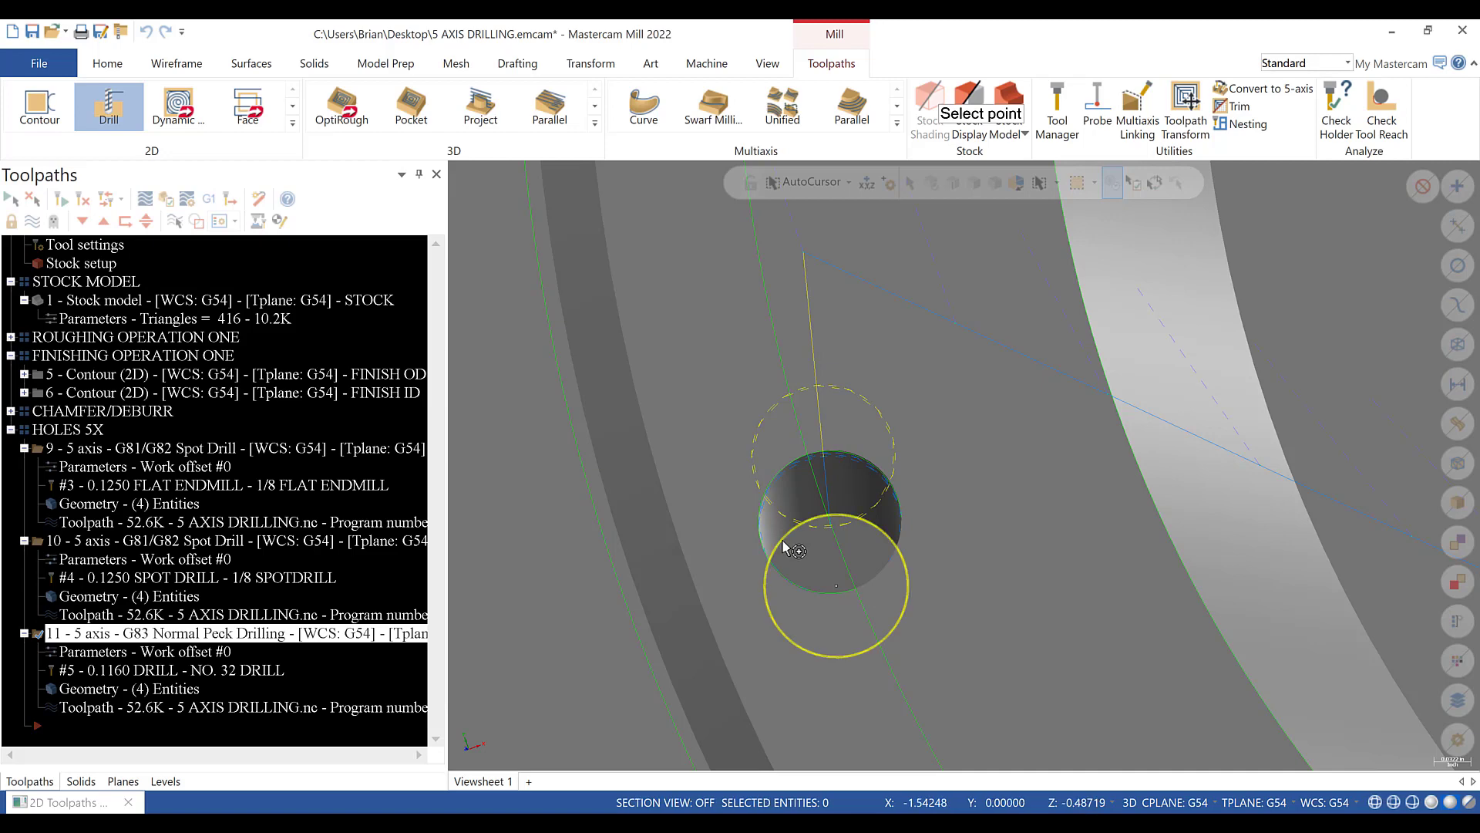
pyautogui.click(784, 545)
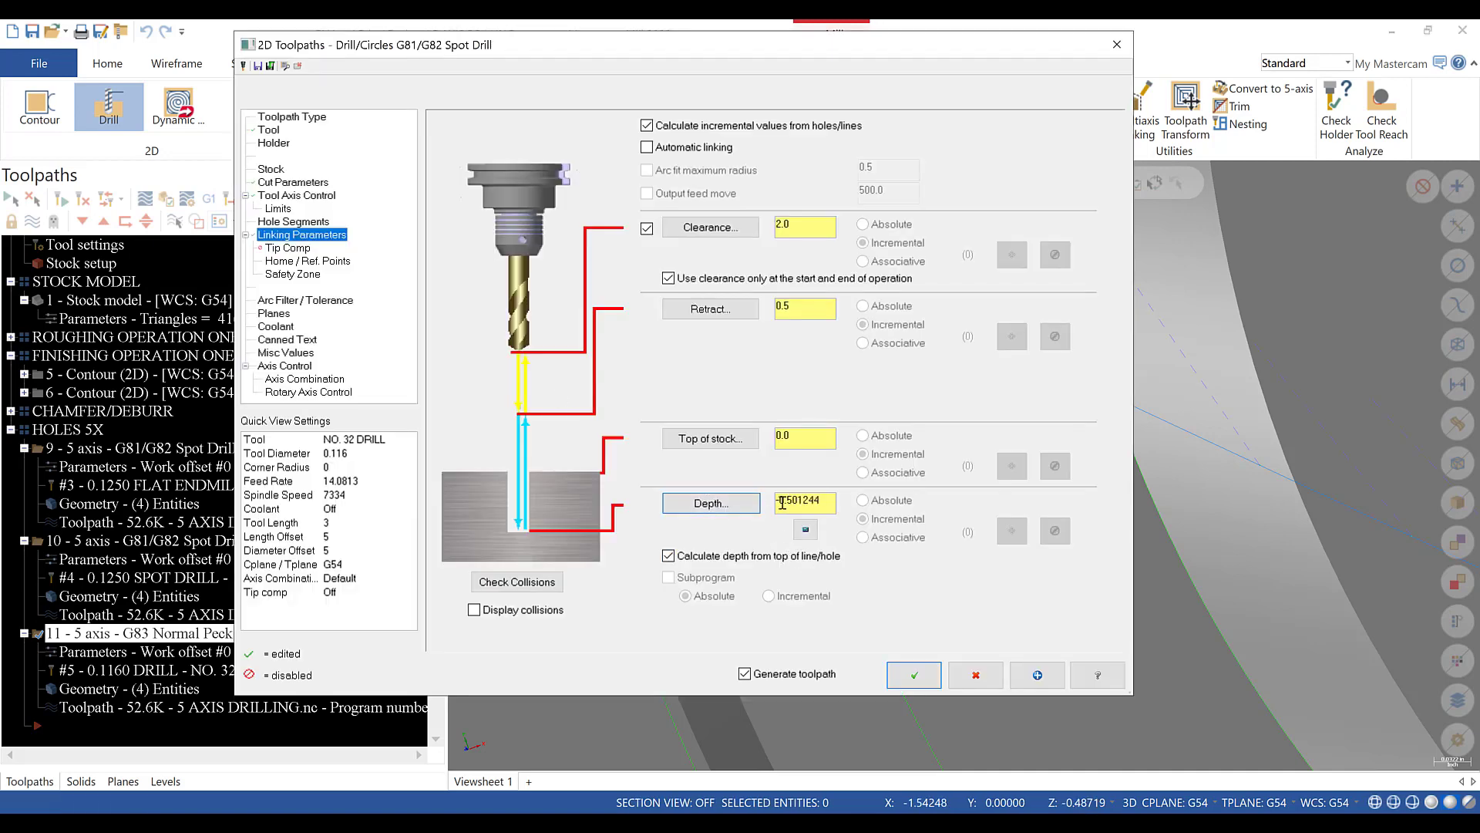
pyautogui.moveTo(824, 502); pyautogui.dragTo(805, 503)
pyautogui.press('BackSpace')
# - Check the NO. 32 drill's tip compensation values, return to the linking depth, and accept operation 11's parameters
pyautogui.click(283, 248)
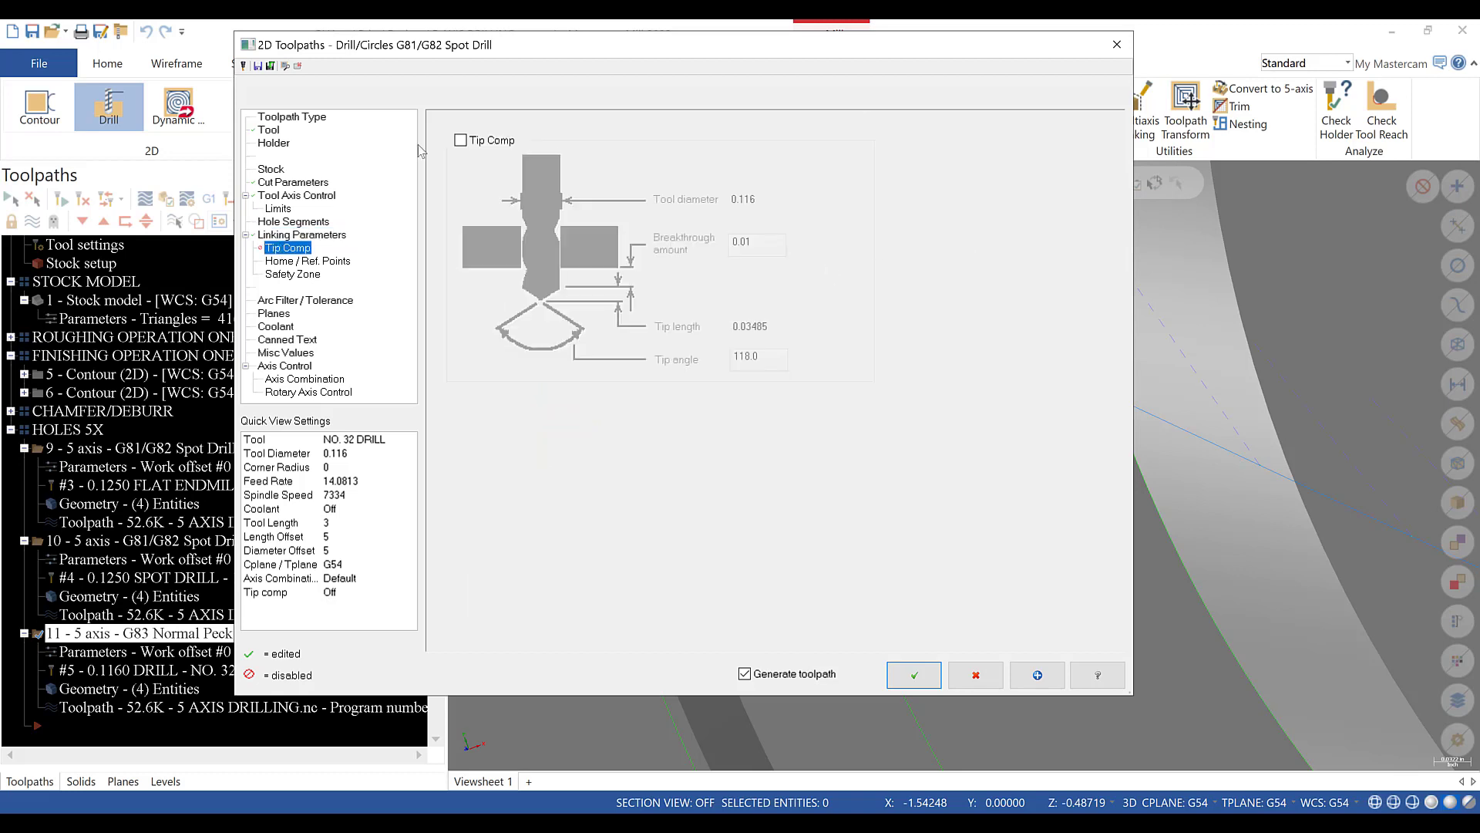
pyautogui.click(302, 235)
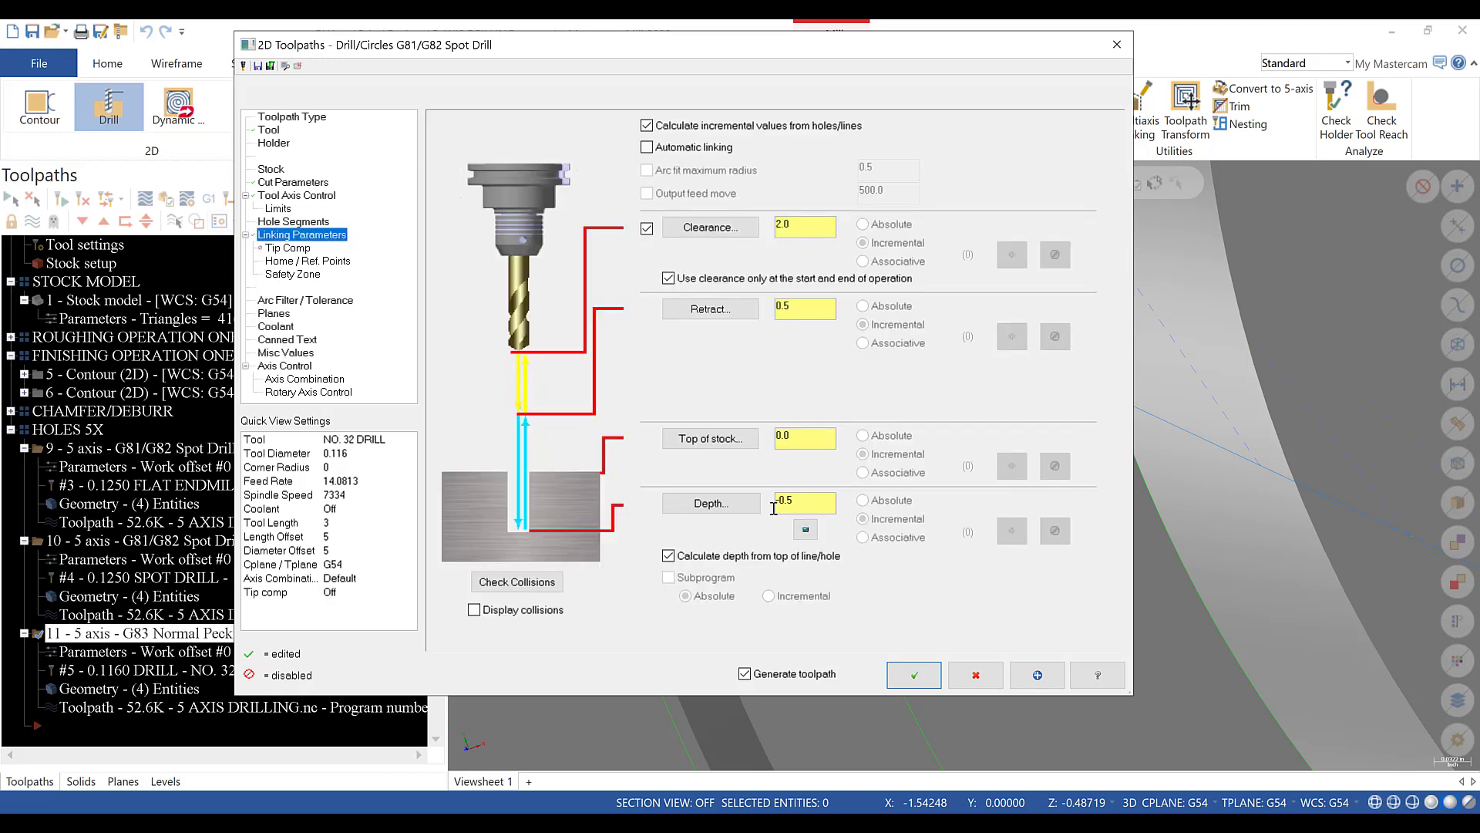
pyautogui.click(827, 515)
pyautogui.click(929, 678)
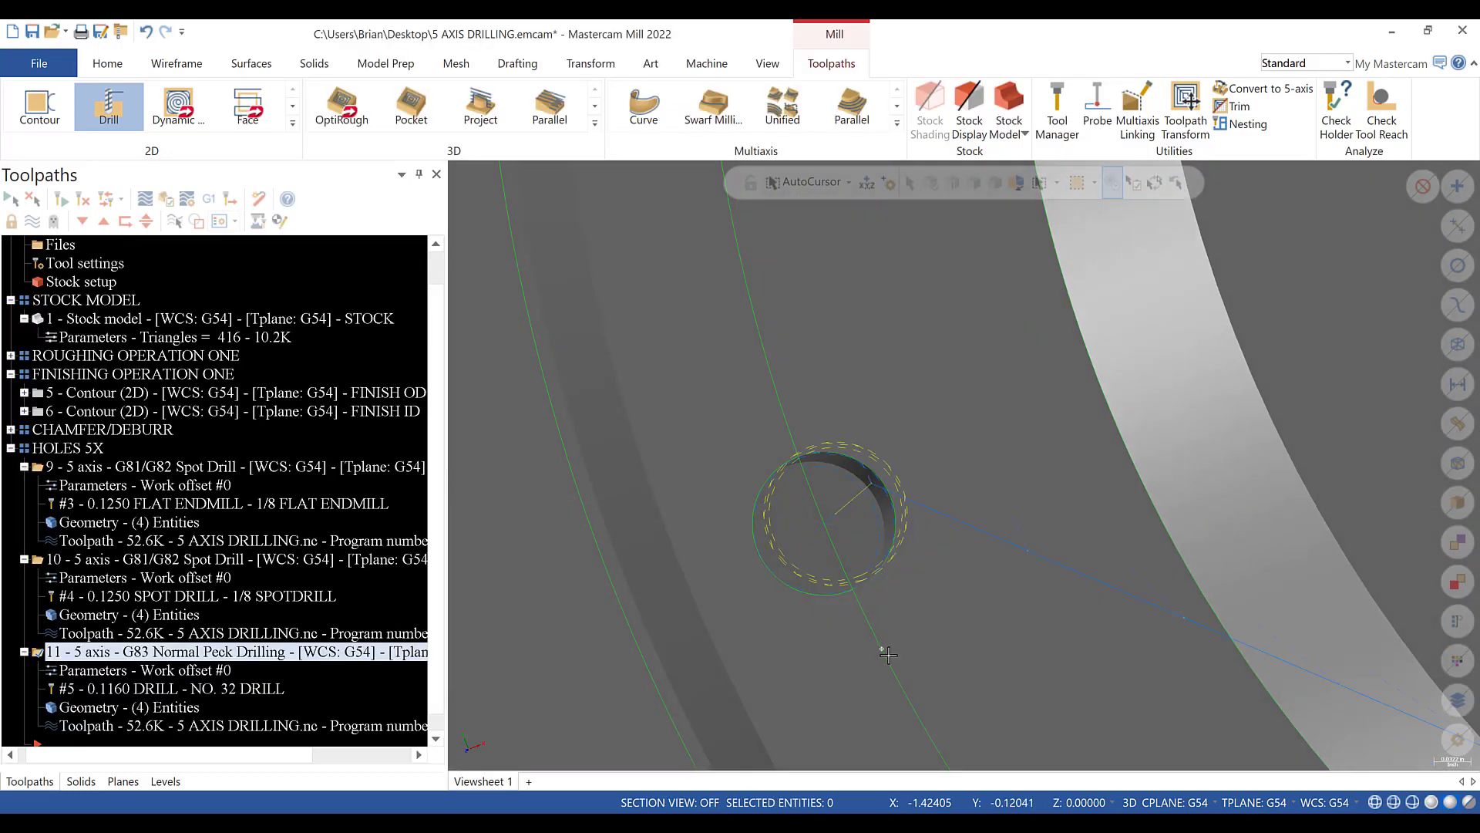
# - Paste another copy of the 1/8 flat endmill operation after peck drilling operation 11 and open its parameters
pyautogui.moveTo(889, 655); pyautogui.dragTo(1068, 512, button='middle')
pyautogui.scroll(-7, 895, 605)
pyautogui.scroll(-2, 1069, 513)
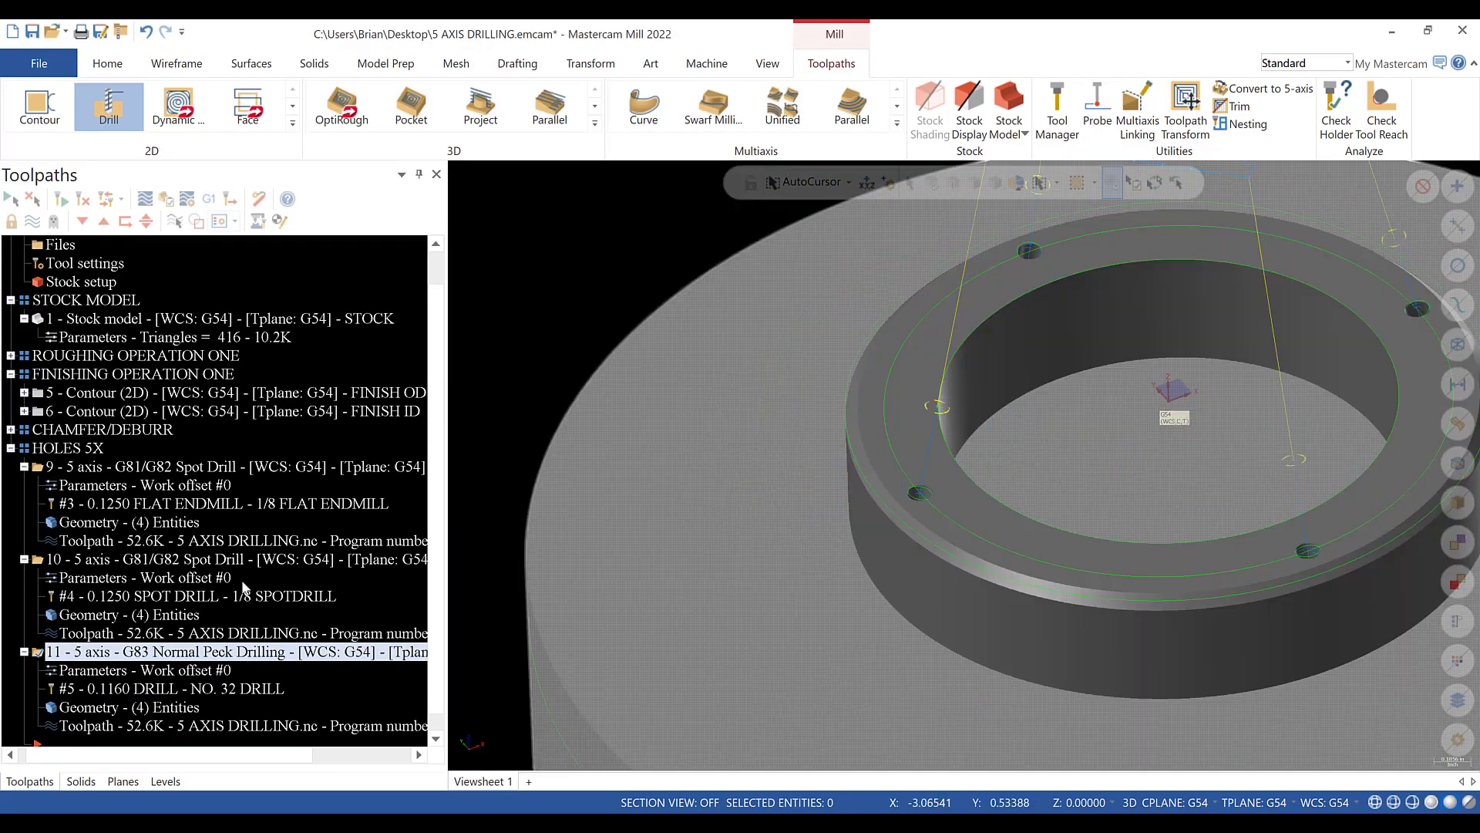
pyautogui.scroll(-2, 244, 588)
pyautogui.rightClick(57, 720)
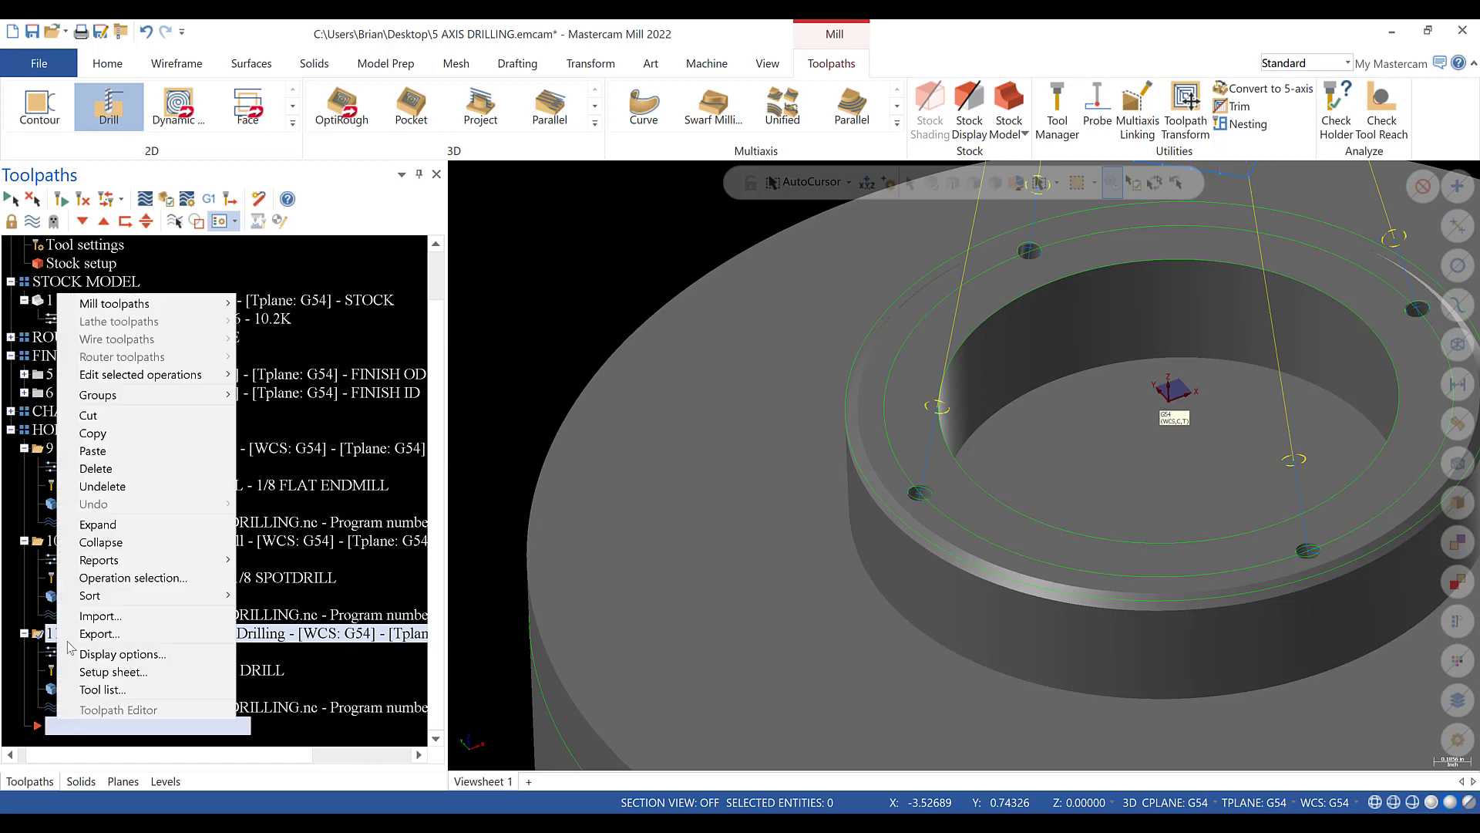
pyautogui.click(108, 451)
pyautogui.click(97, 658)
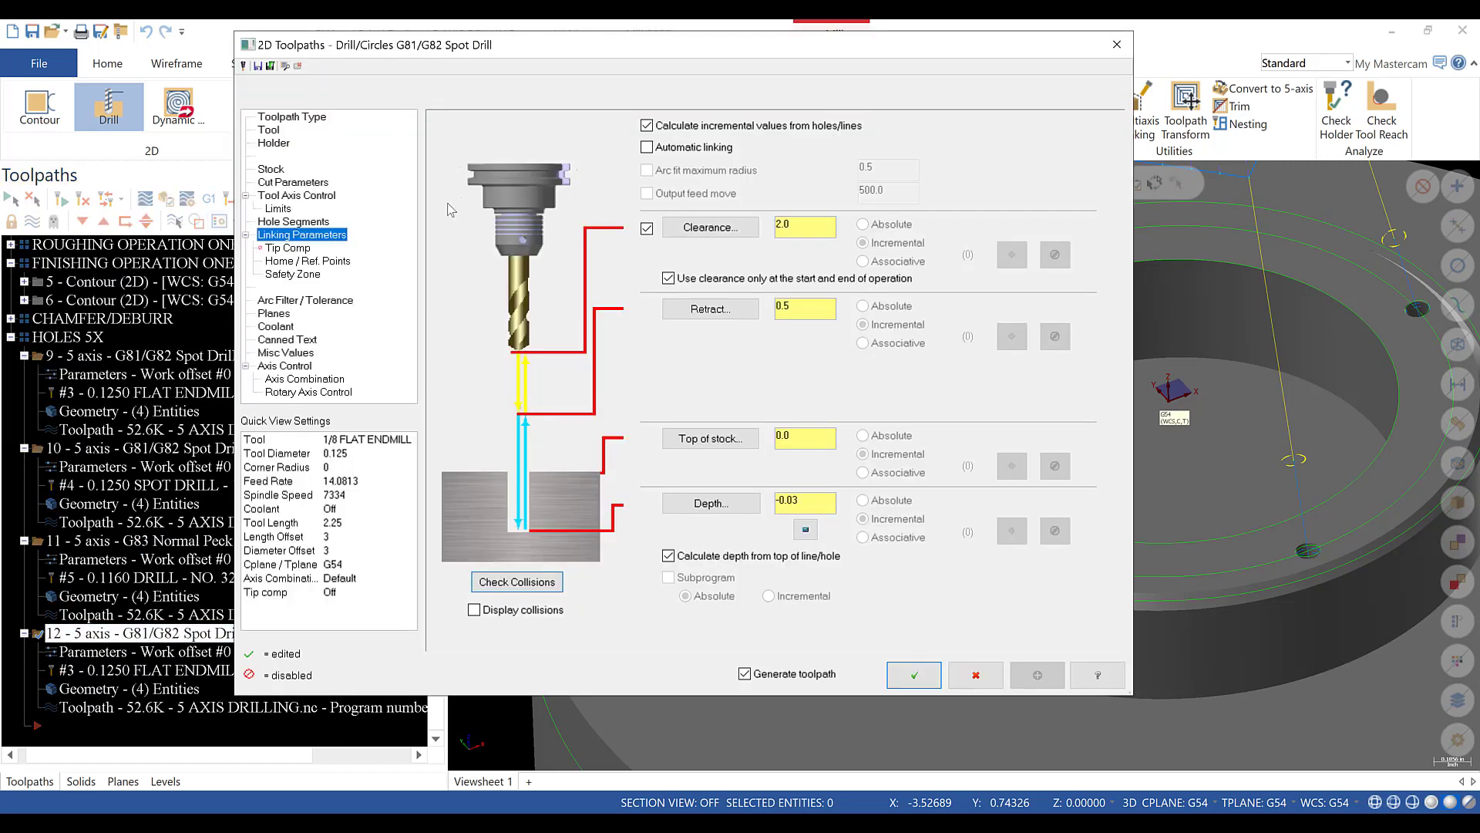
# - Assign the 1/8 REAMER to operation 12 from the tool library, filtered to include reamers with a 0.125 diameter
pyautogui.click(269, 130)
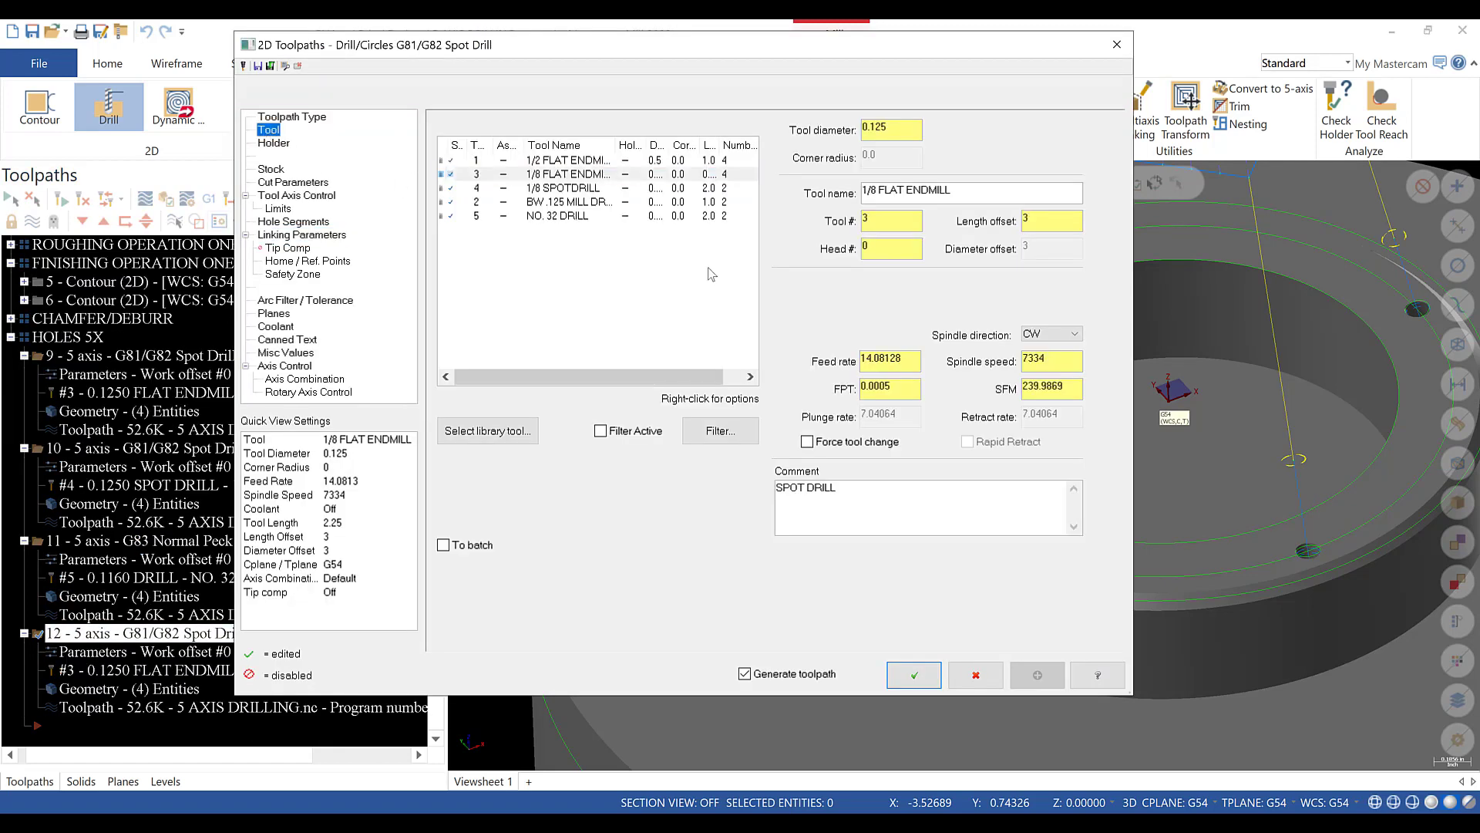
pyautogui.click(486, 431)
pyautogui.click(632, 341)
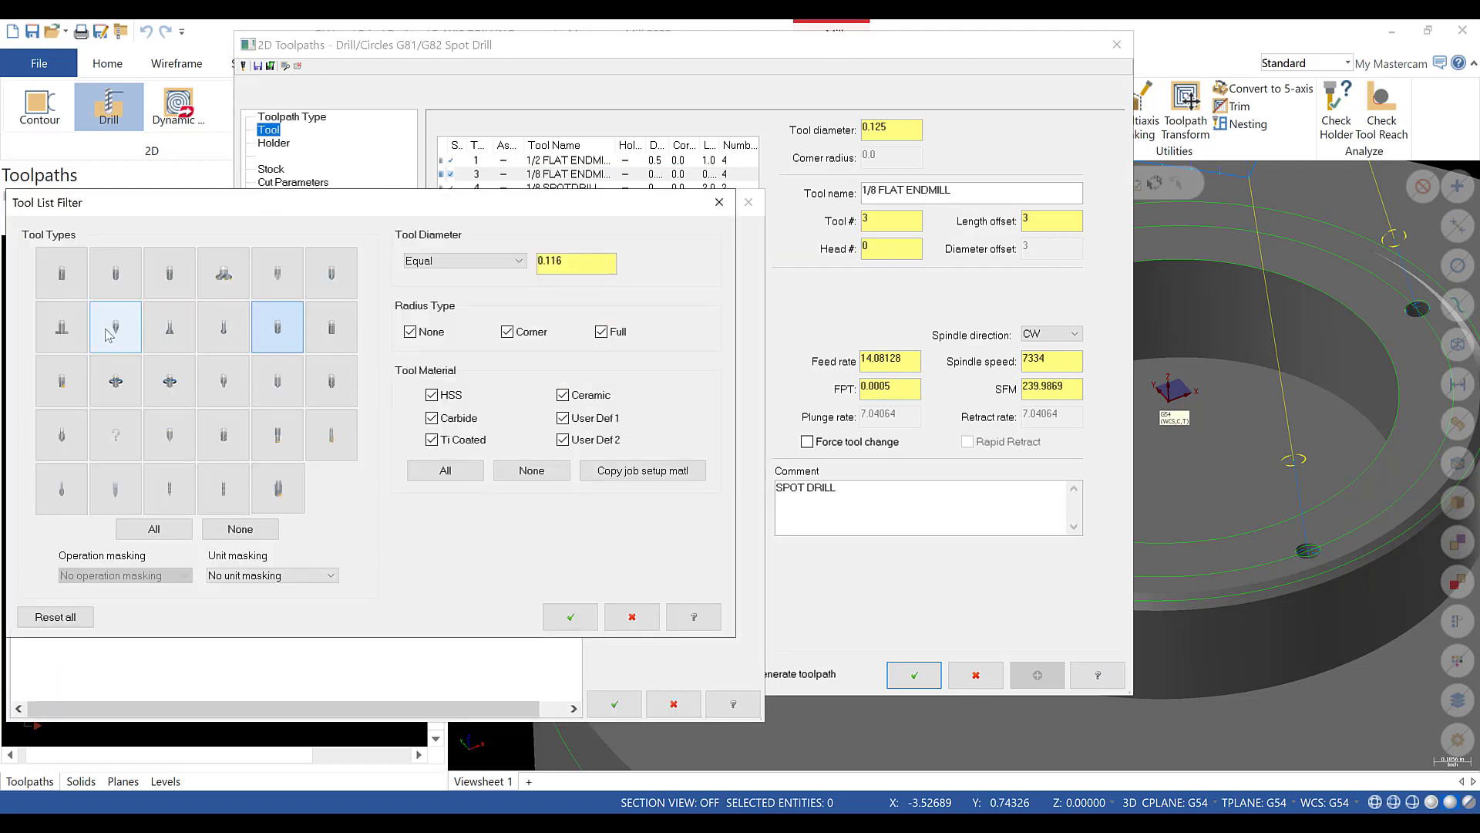
pyautogui.click(332, 328)
pyautogui.moveTo(611, 261); pyautogui.dragTo(554, 266)
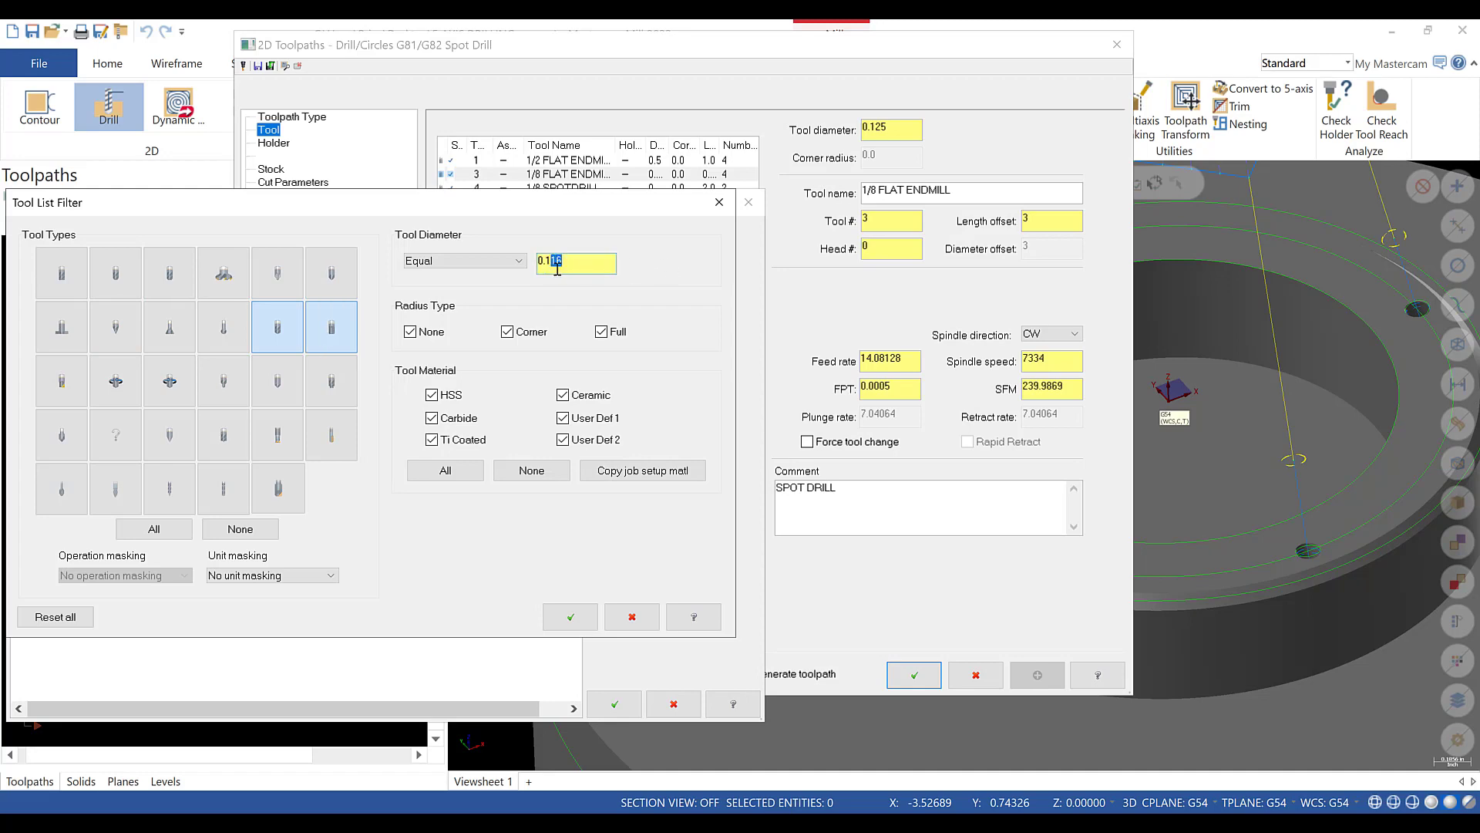
pyautogui.write('25')
pyautogui.click(571, 617)
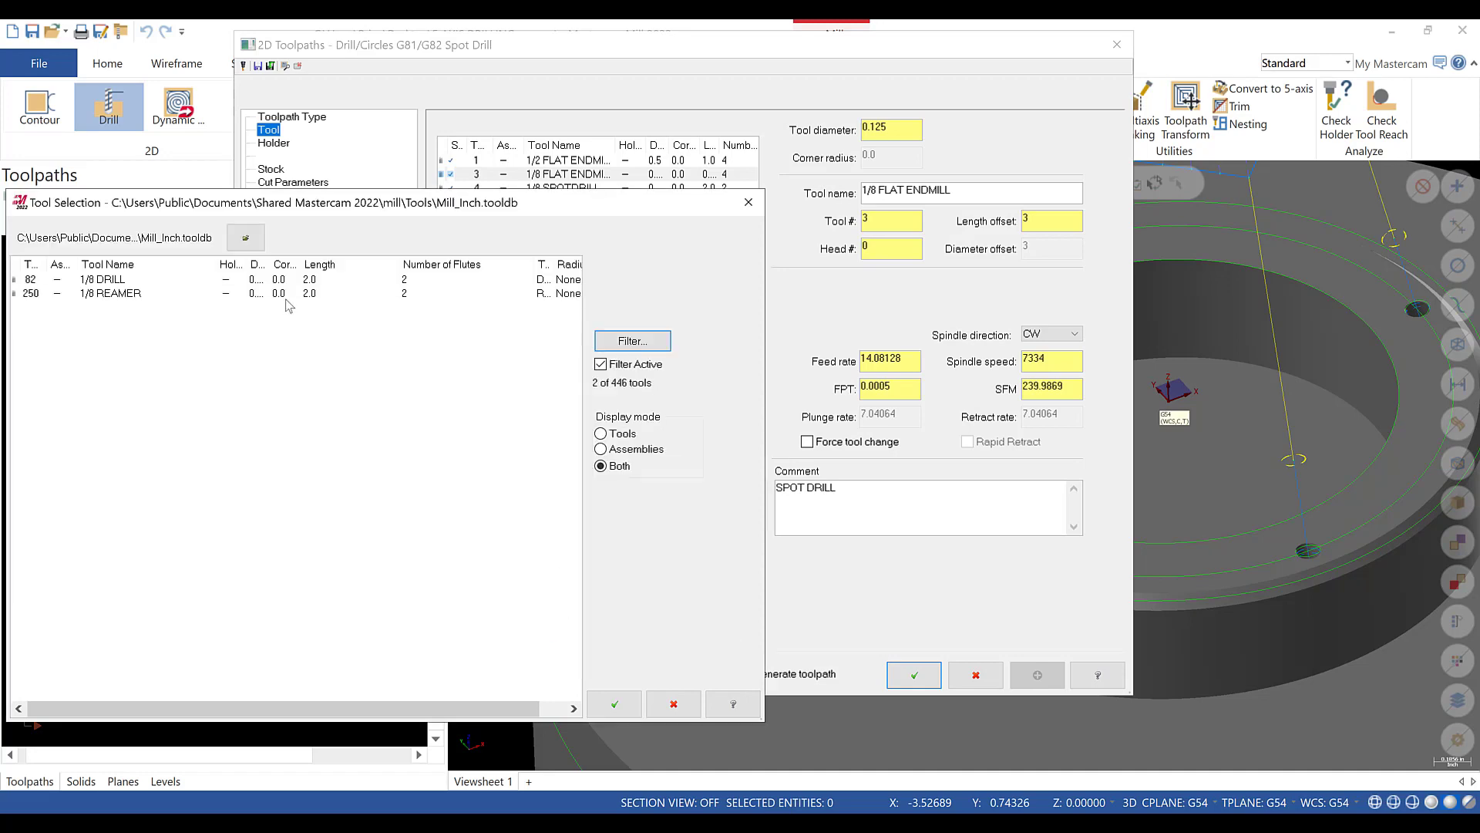
pyautogui.doubleClick(125, 294)
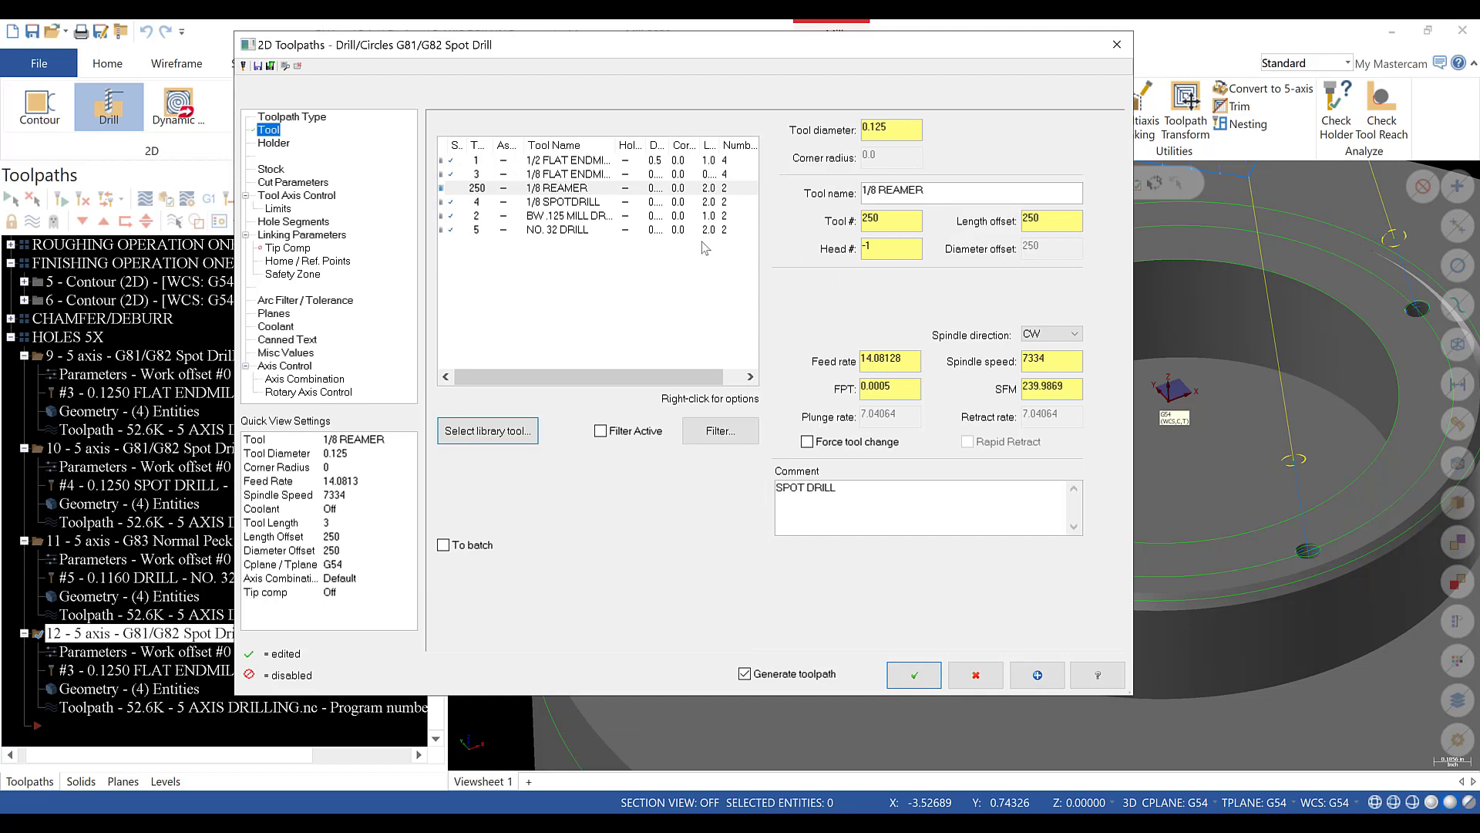
# - Set the reamer's tool number to 6 and its surface speed to 100 SFM
pyautogui.doubleClick(867, 221)
pyautogui.write('6')
pyautogui.click(1035, 400)
pyautogui.doubleClick(1057, 390)
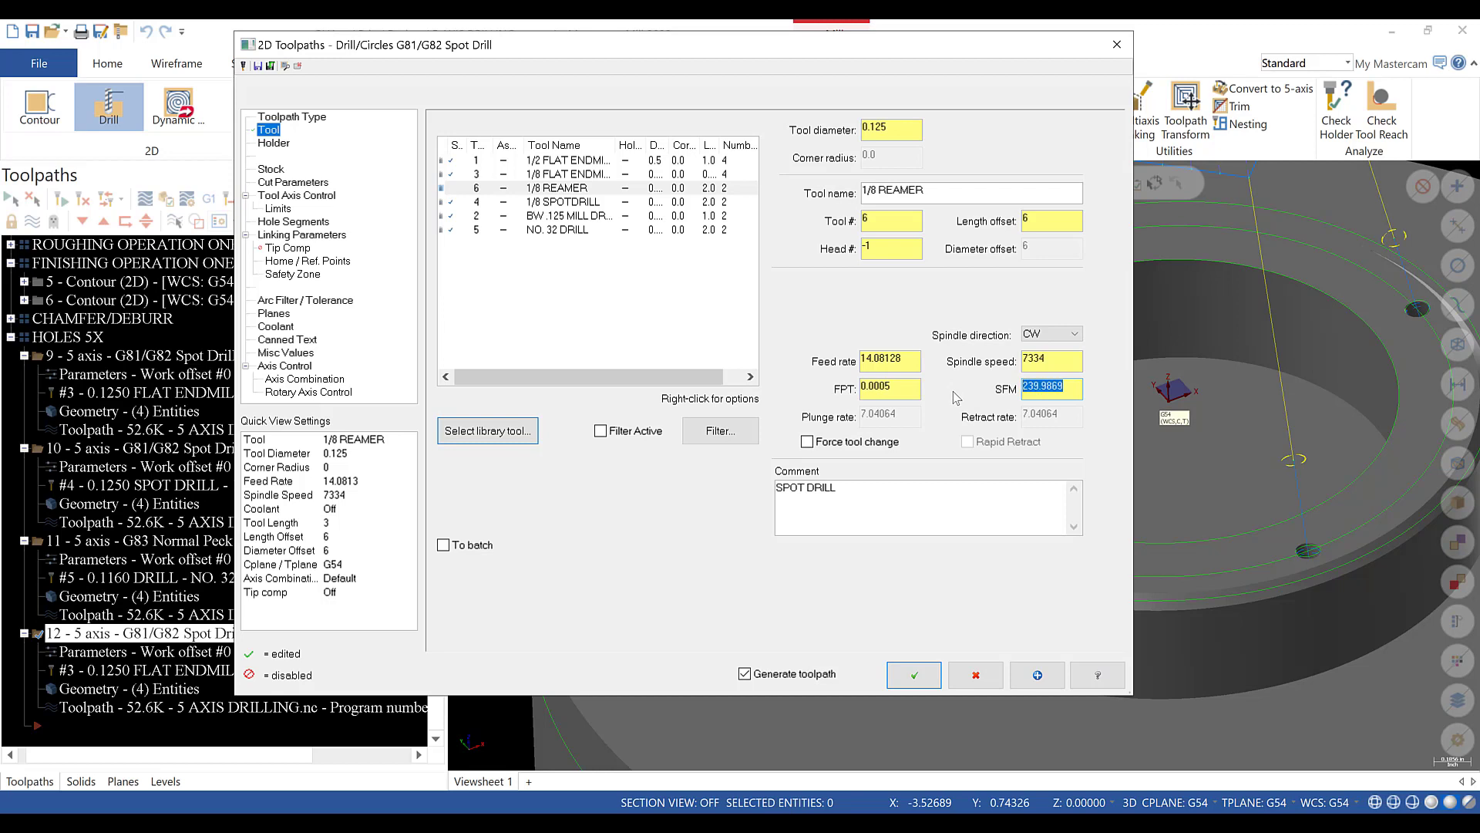
pyautogui.write('100.')
pyautogui.press('Return')
pyautogui.click(909, 385)
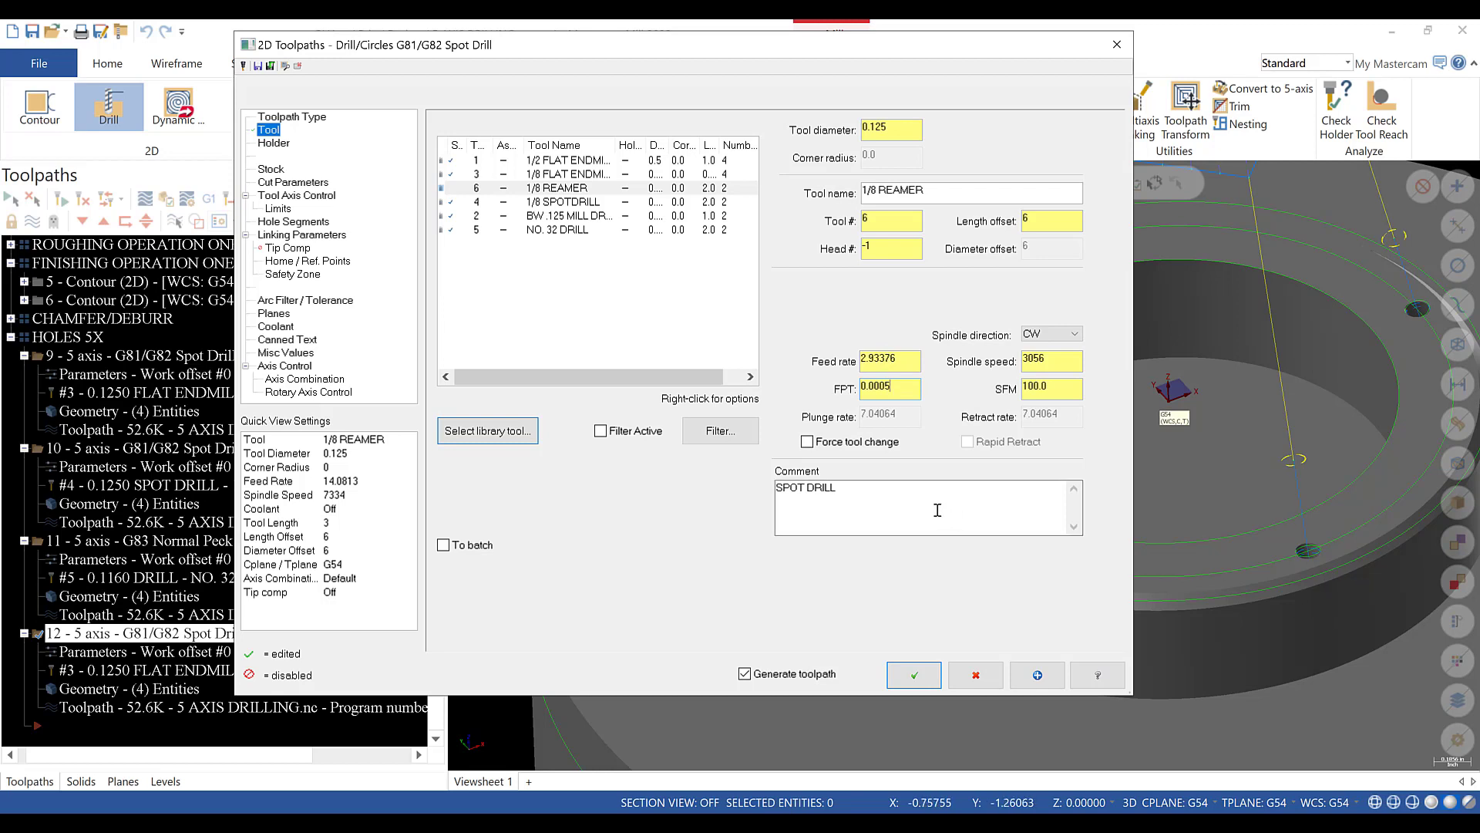
pyautogui.click(906, 363)
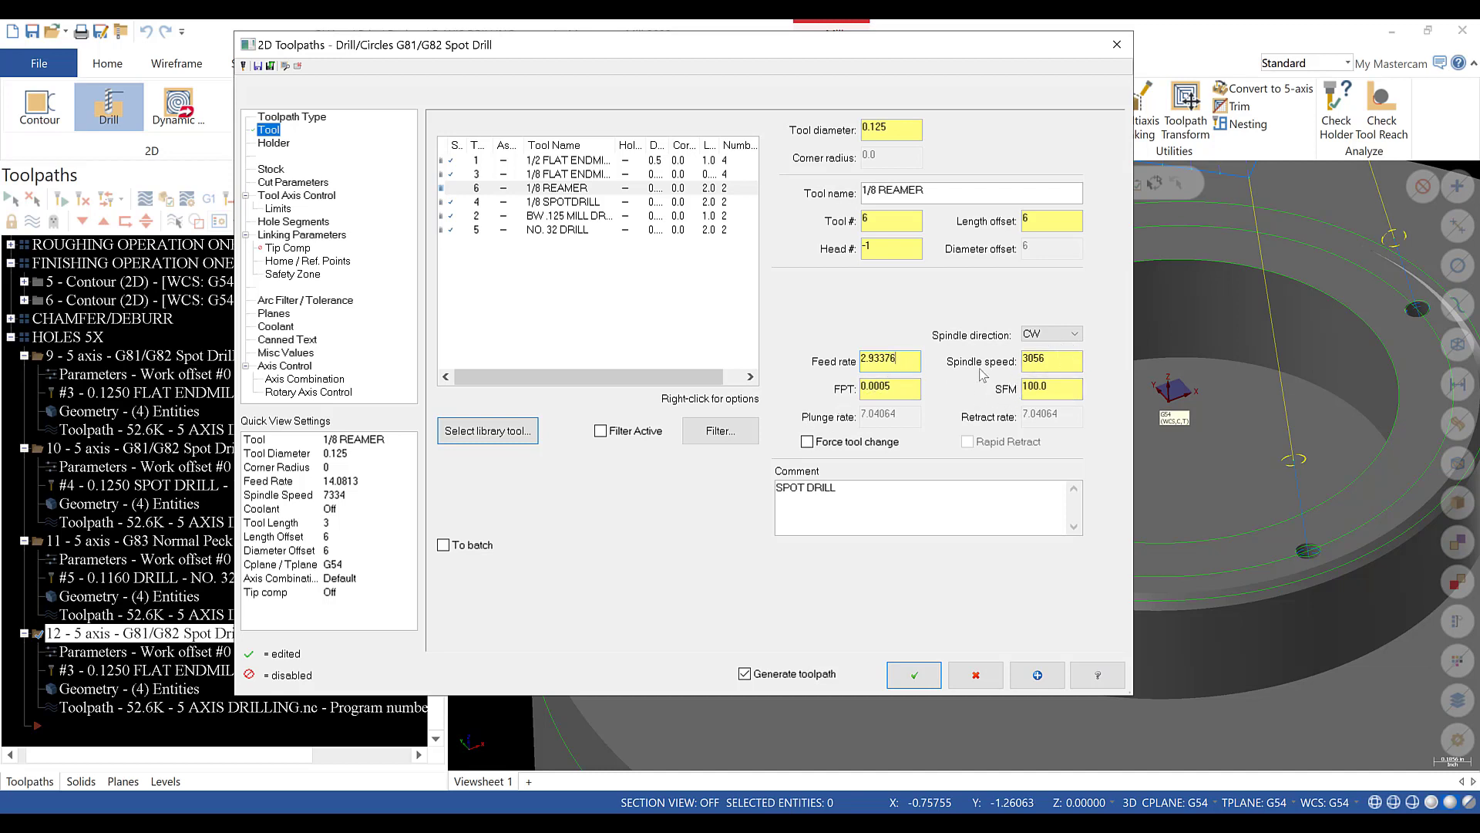
pyautogui.click(891, 387)
# - Choose the G81/G82 Spot Drill cycle in the cut parameters of reamer operation 12
pyautogui.click(277, 184)
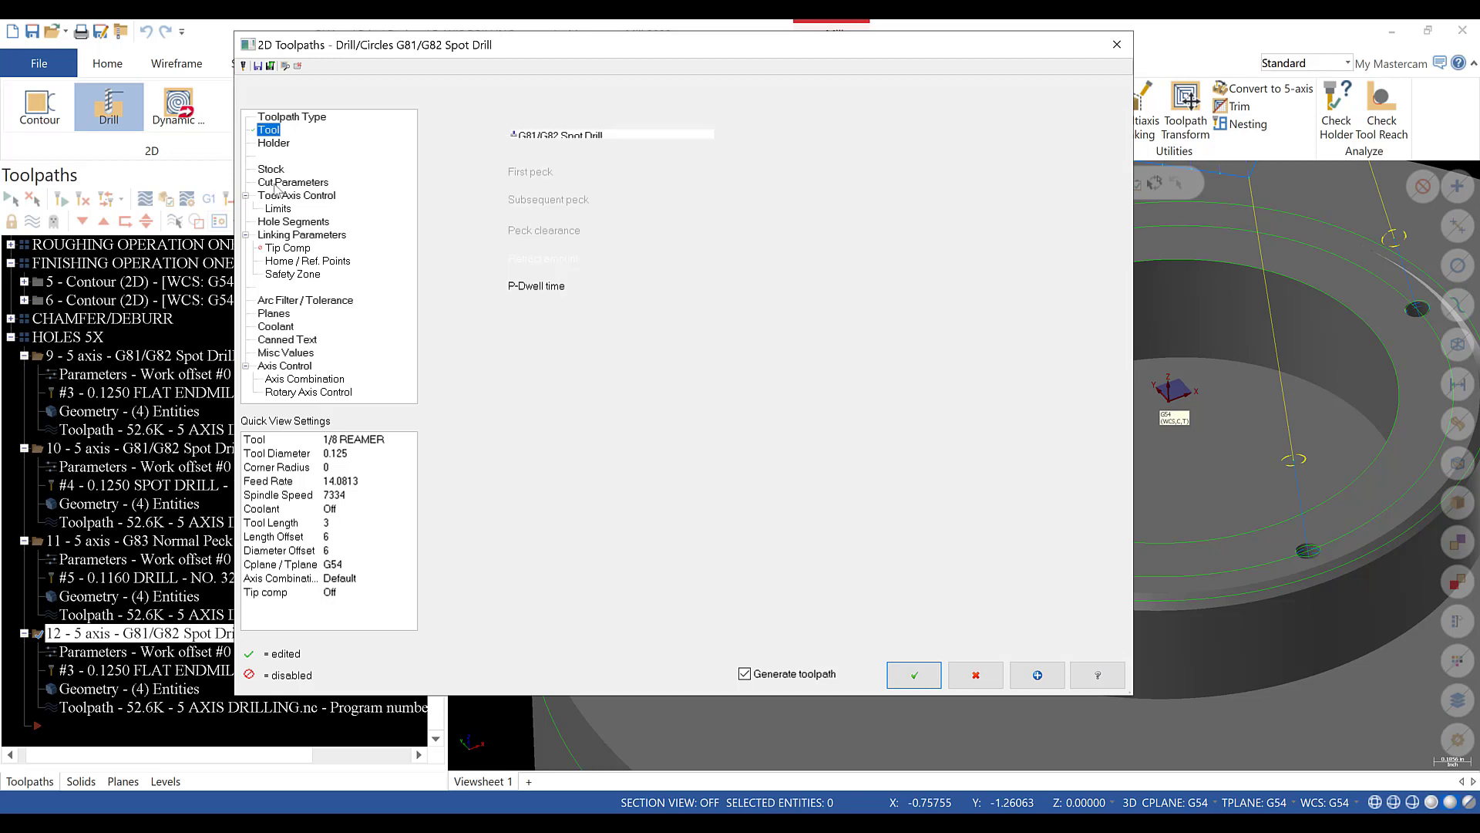
pyautogui.click(601, 135)
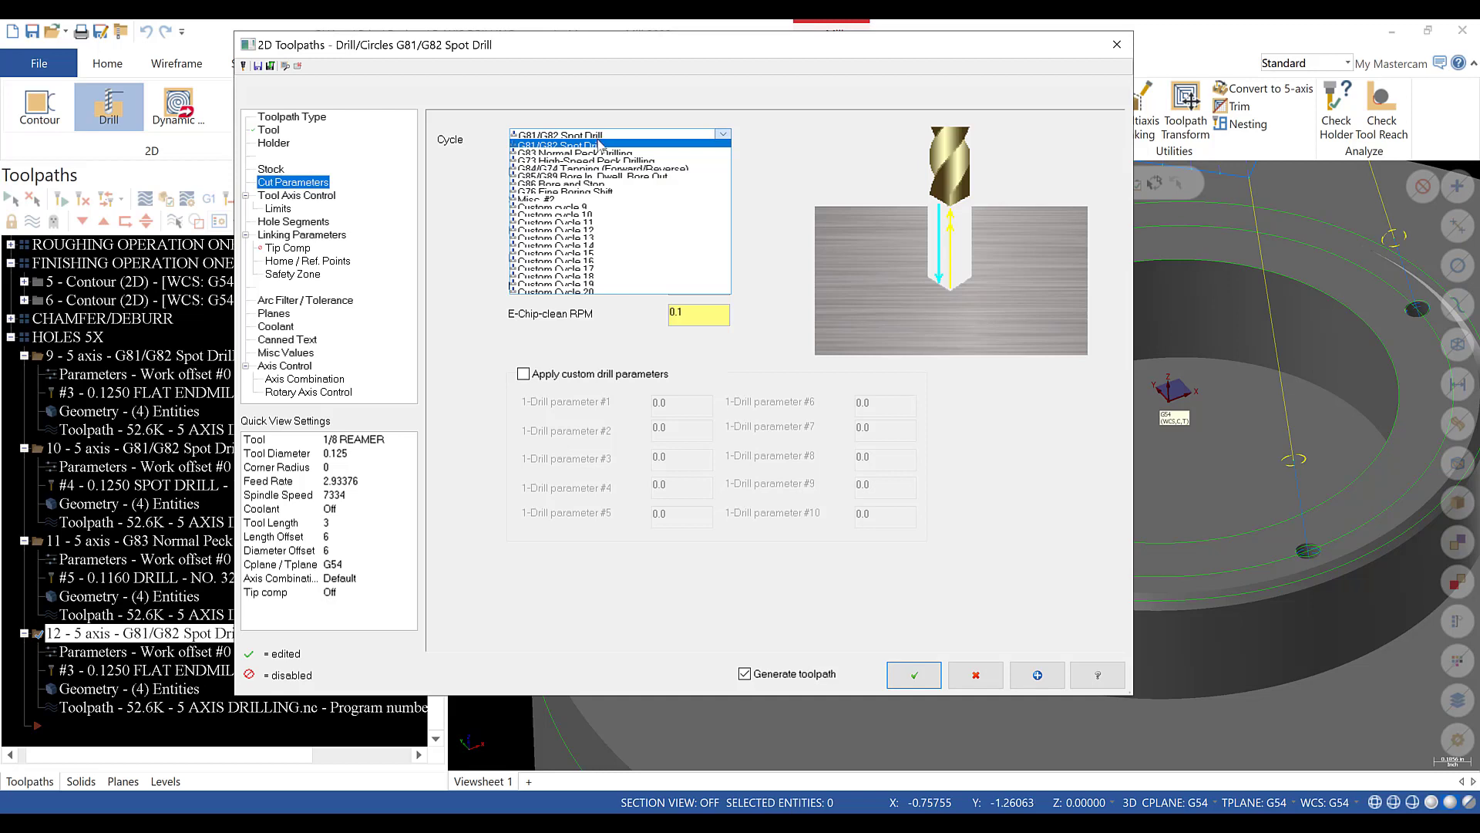
pyautogui.click(599, 144)
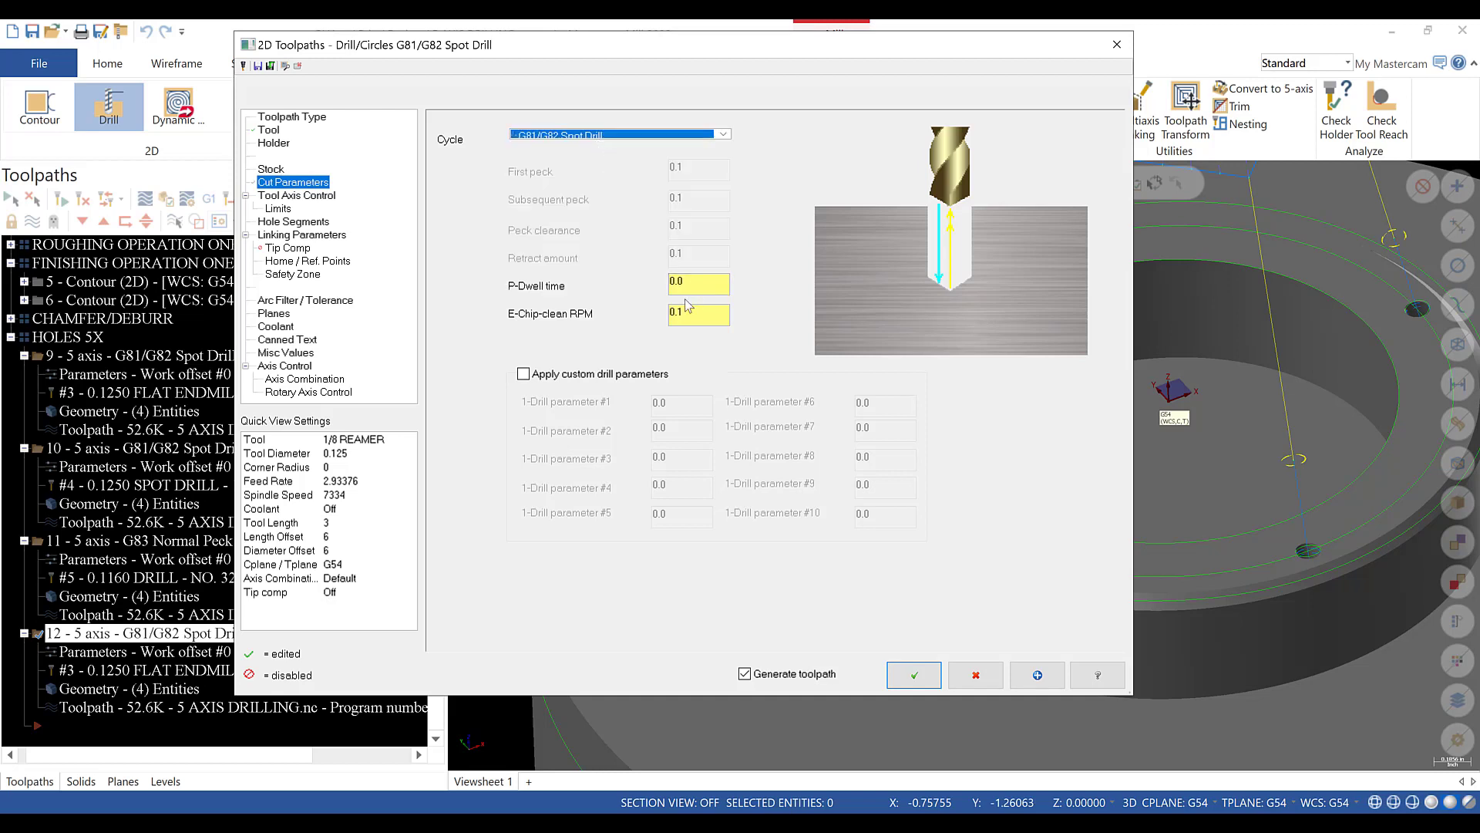
# - Review the tool axis control, hole segments, linking, tip compensation, home position and safety zone settings of reamer operation 12
pyautogui.click(302, 198)
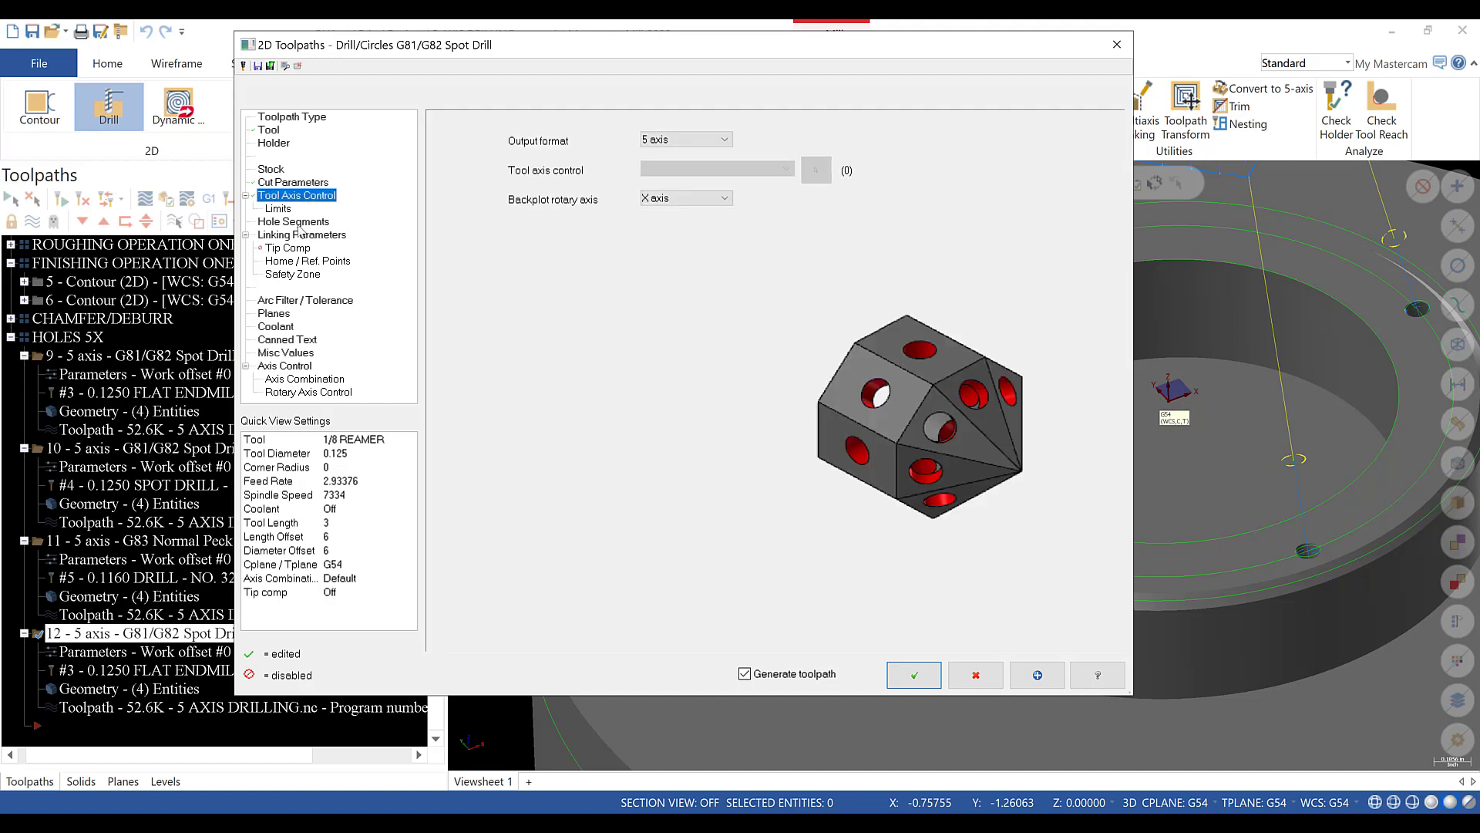
pyautogui.click(299, 222)
pyautogui.click(303, 235)
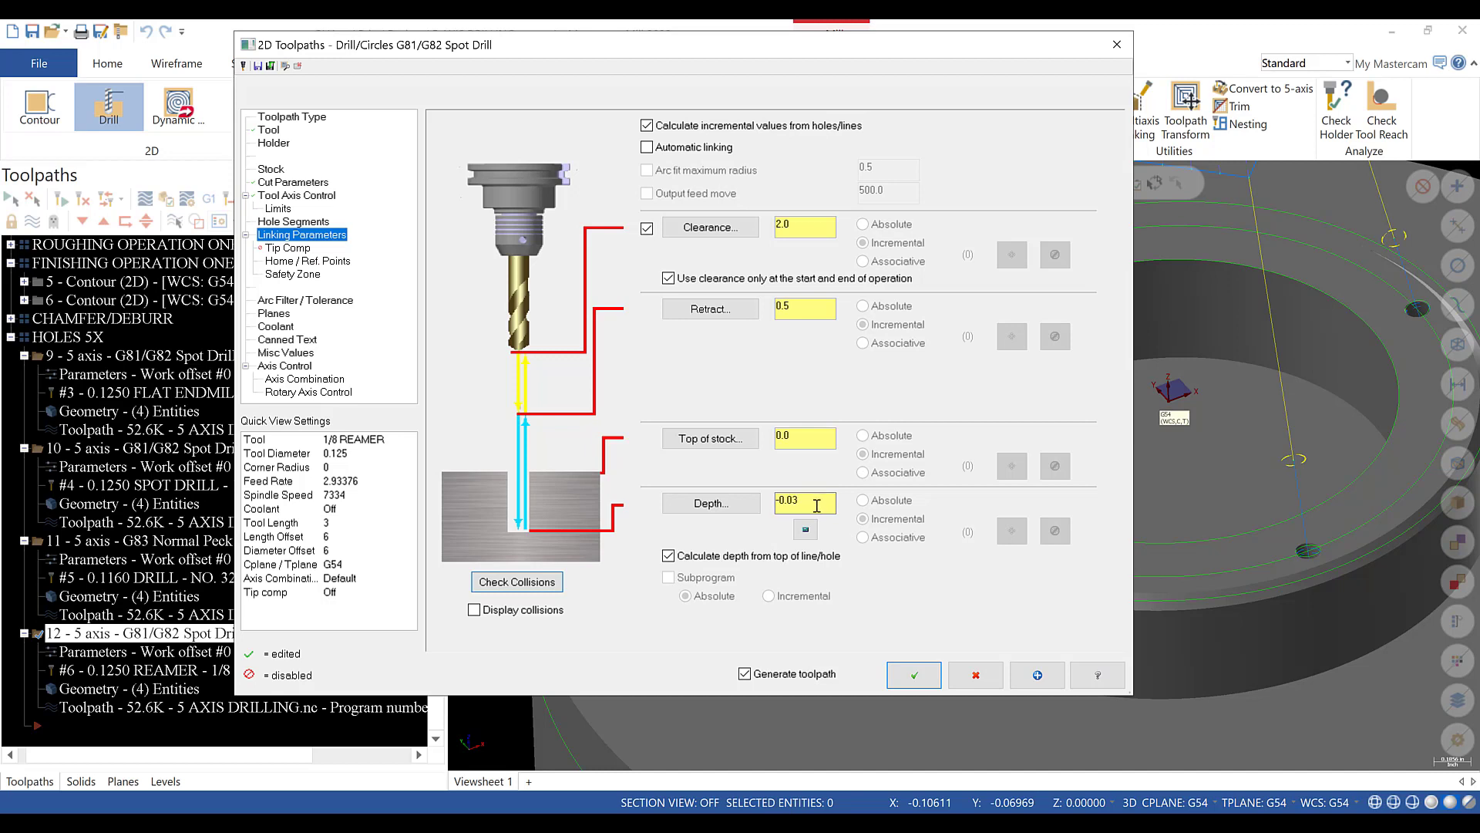
pyautogui.doubleClick(782, 503)
pyautogui.click(282, 248)
pyautogui.click(287, 261)
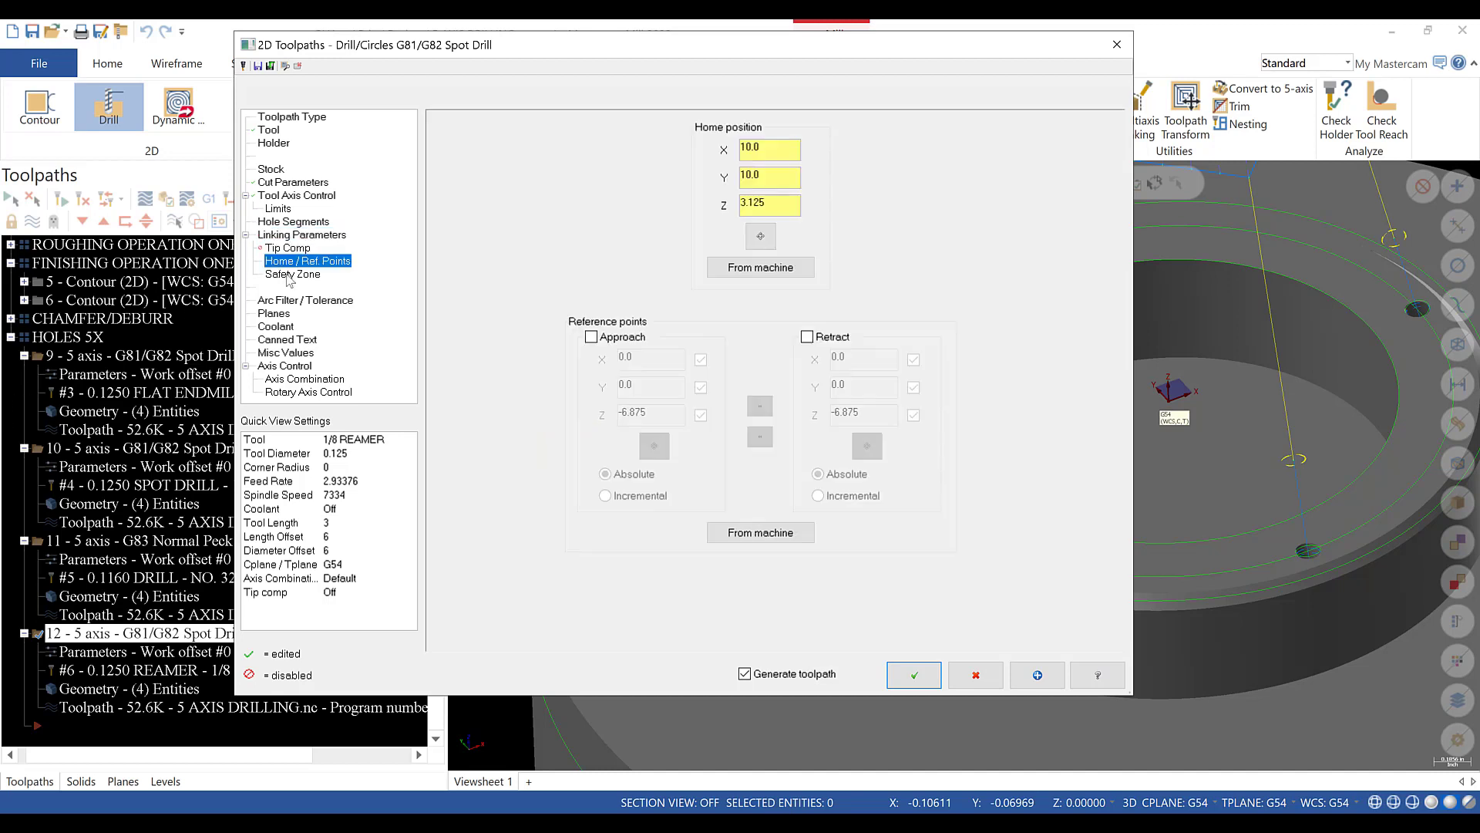
pyautogui.click(292, 276)
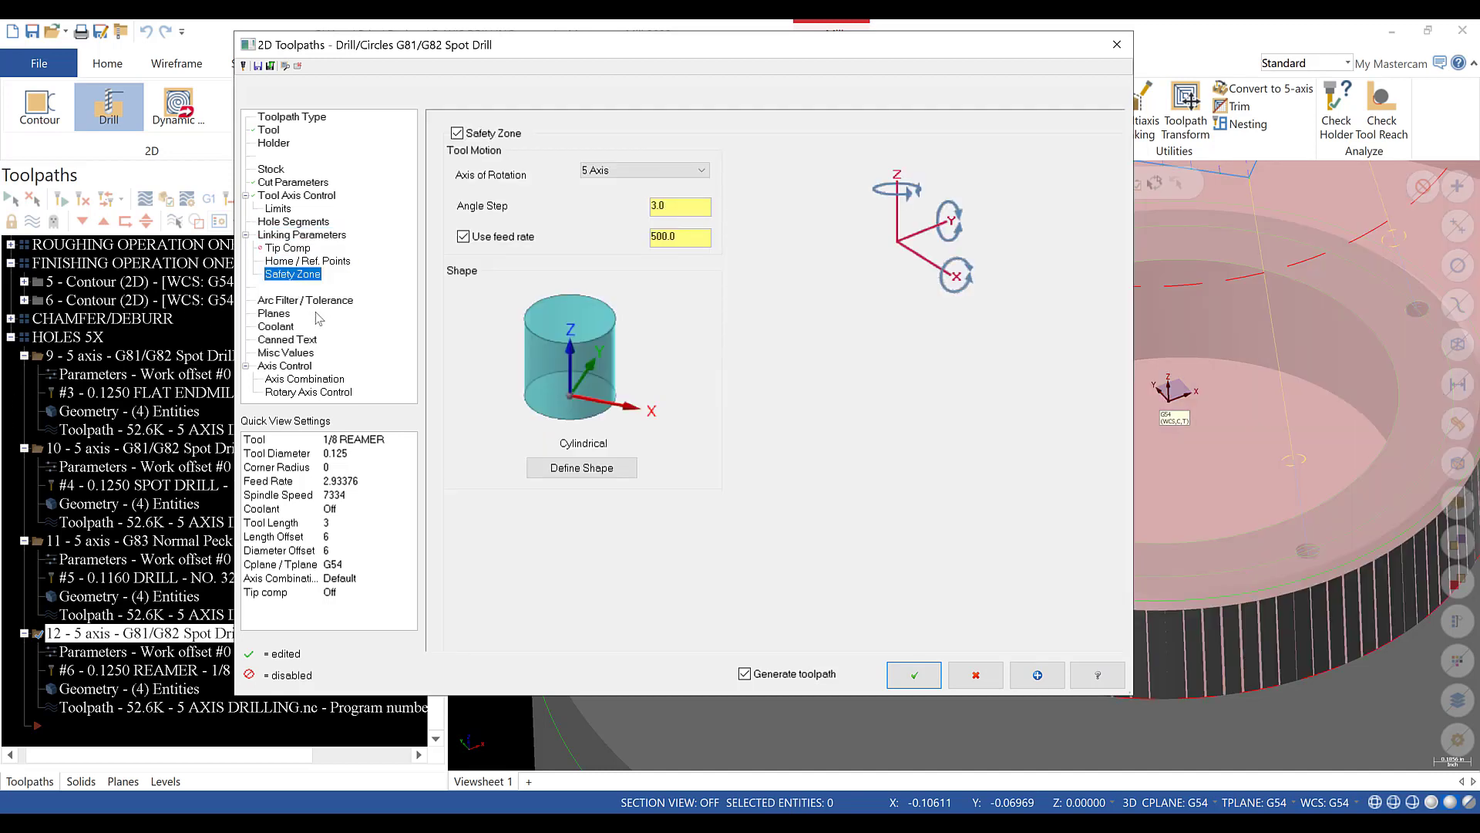
# - Keep the G81/G82 Spot Drill cycle in the reamer's cut parameters and accept operation 12 to generate its toolpath
pyautogui.click(271, 183)
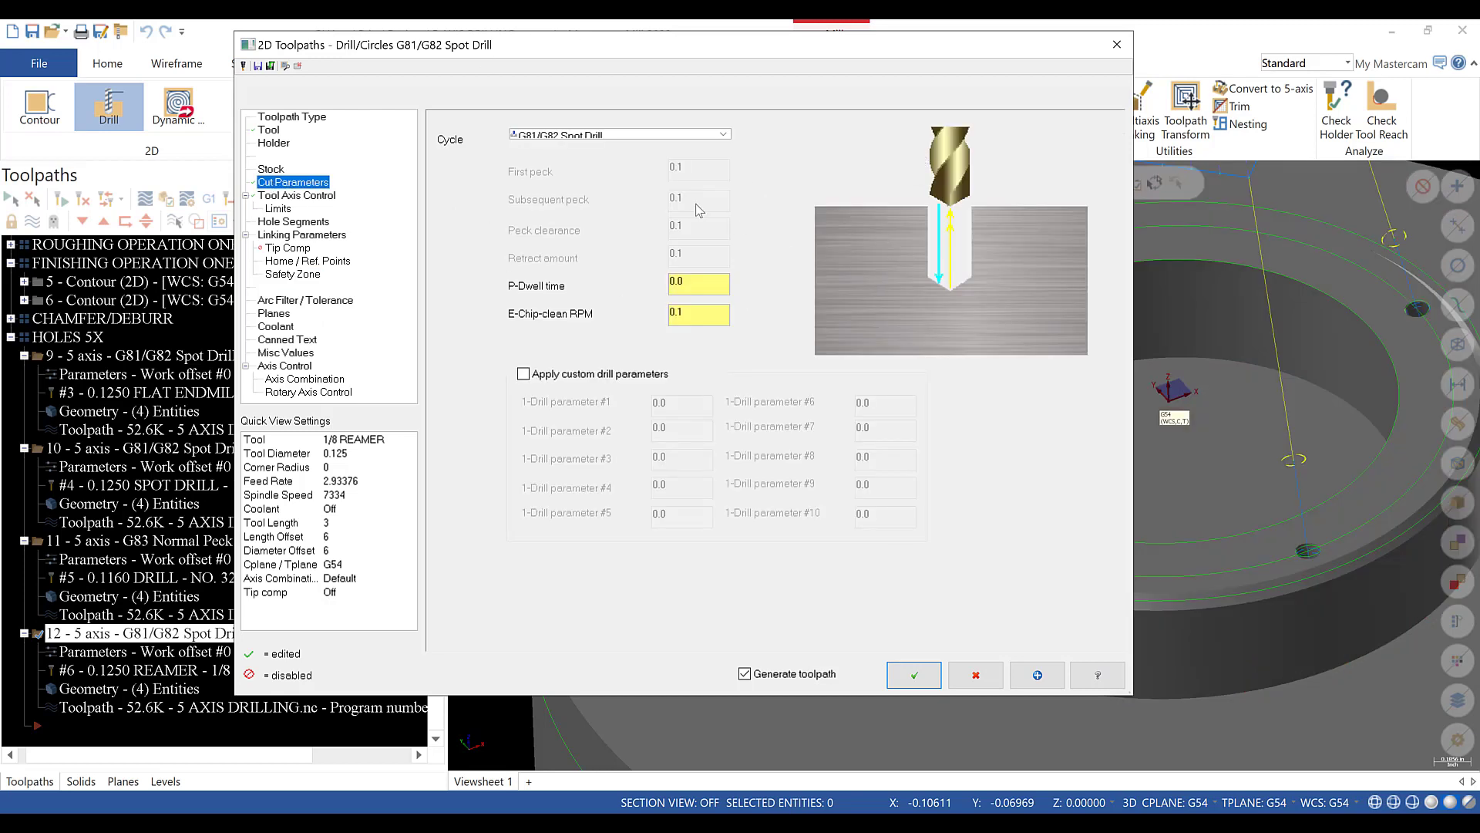
pyautogui.click(562, 136)
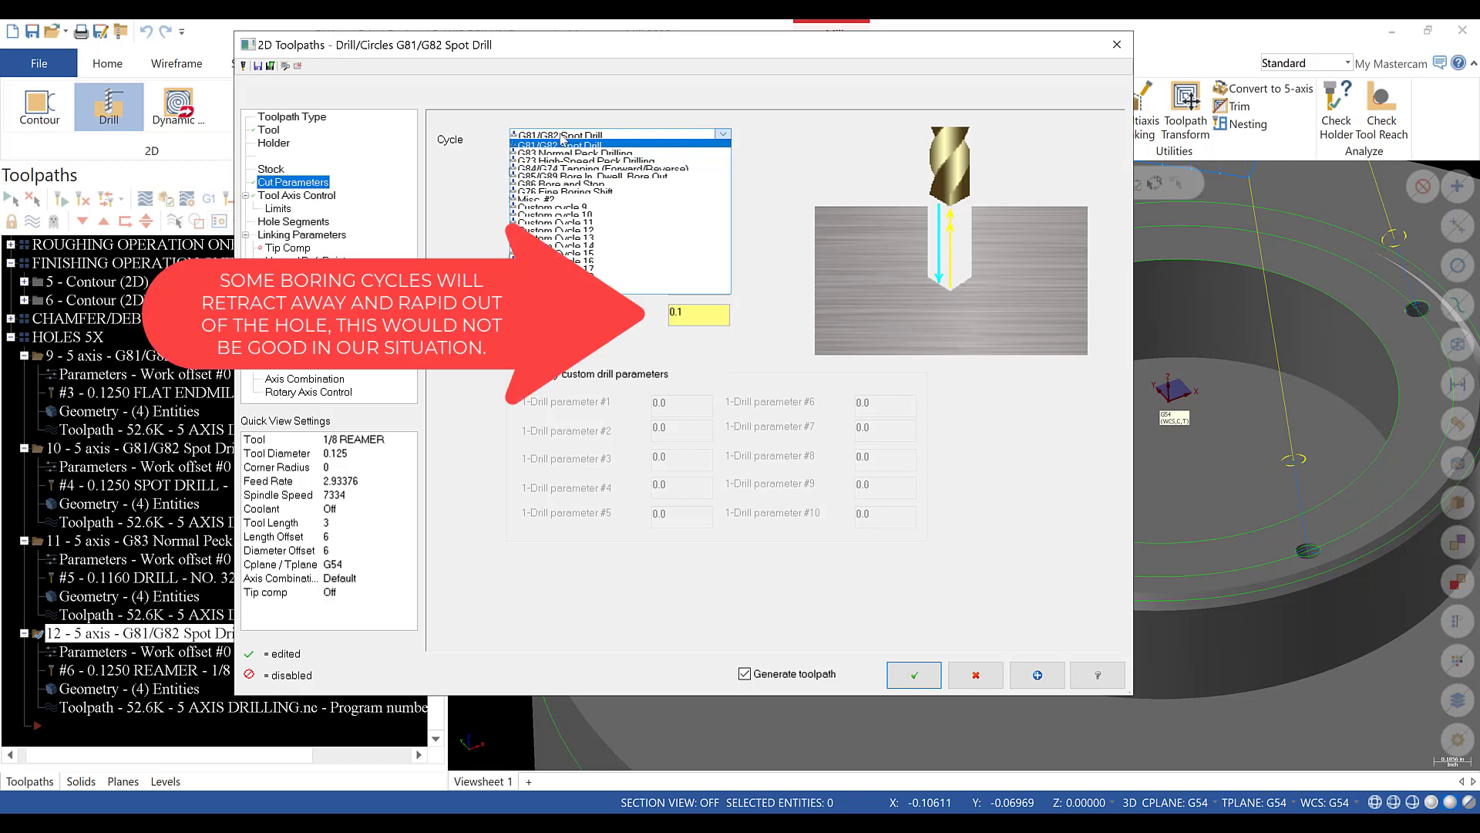
pyautogui.click(580, 135)
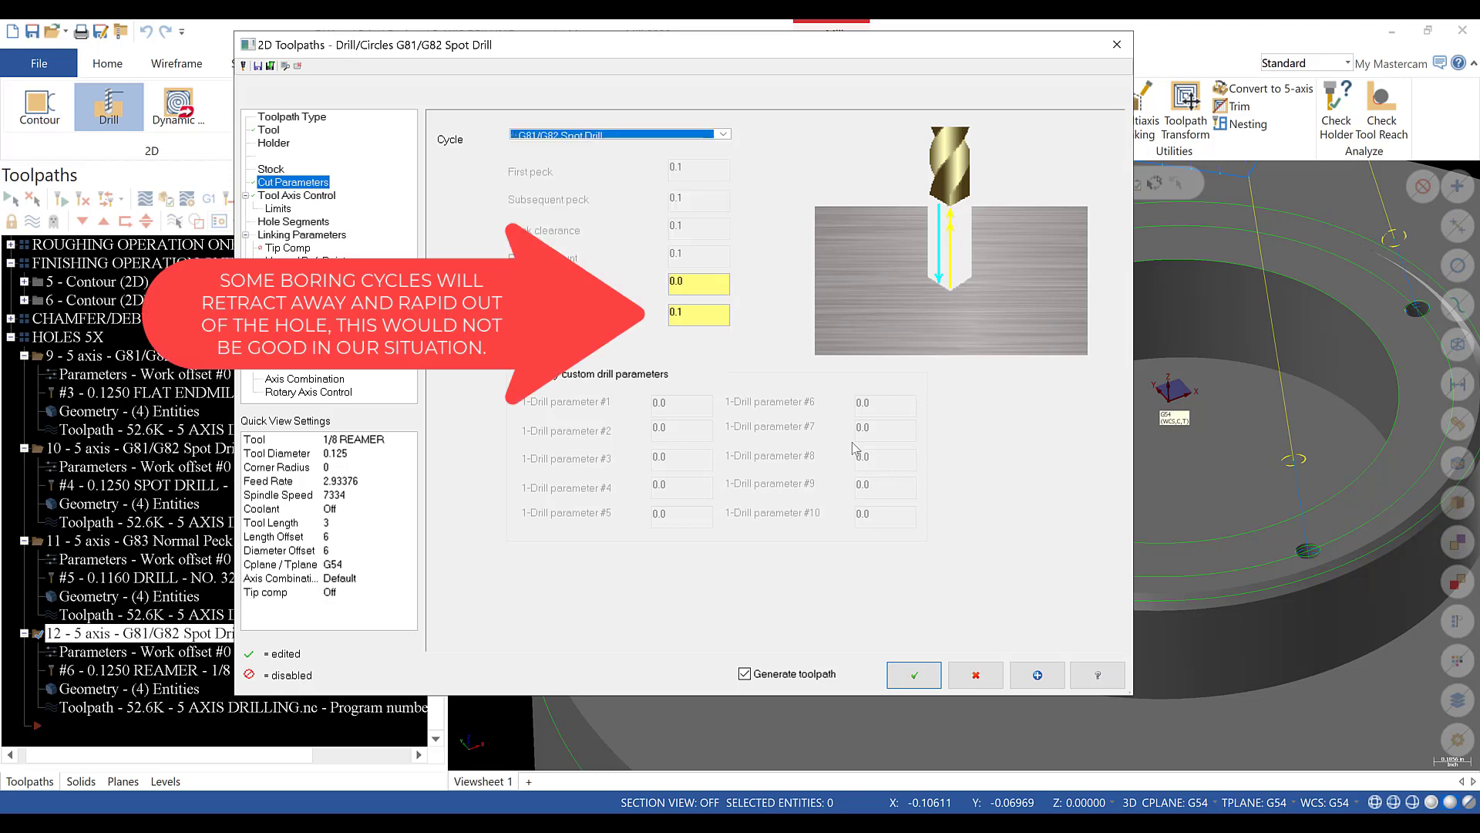
pyautogui.click(913, 676)
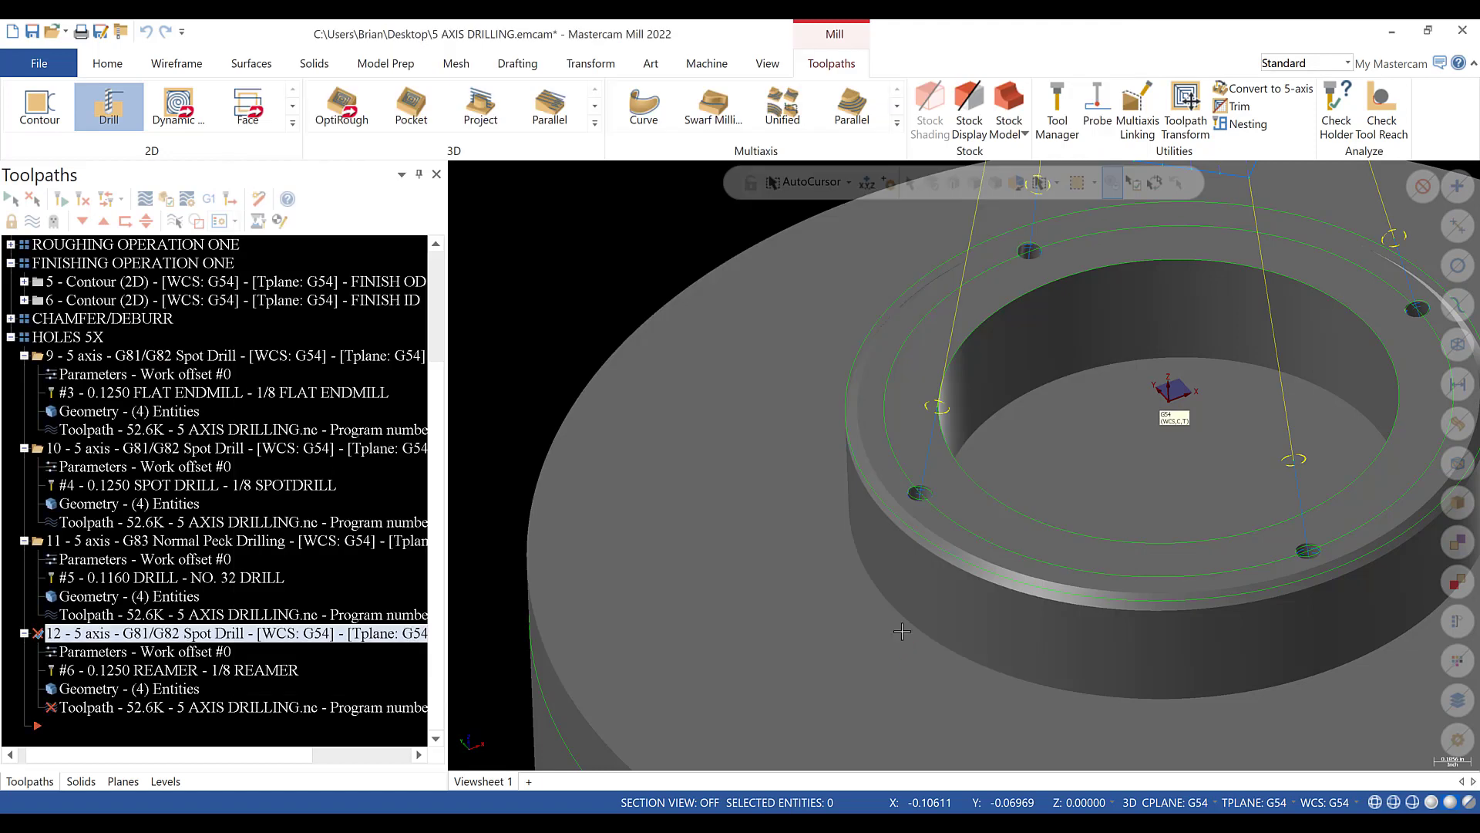
# - Verify all operations in the HOLES 5X group and play the simulation through the endmill, spot drill and peck drilling moves
pyautogui.scroll(-4, 903, 629)
pyautogui.scroll(2, 1326, 526)
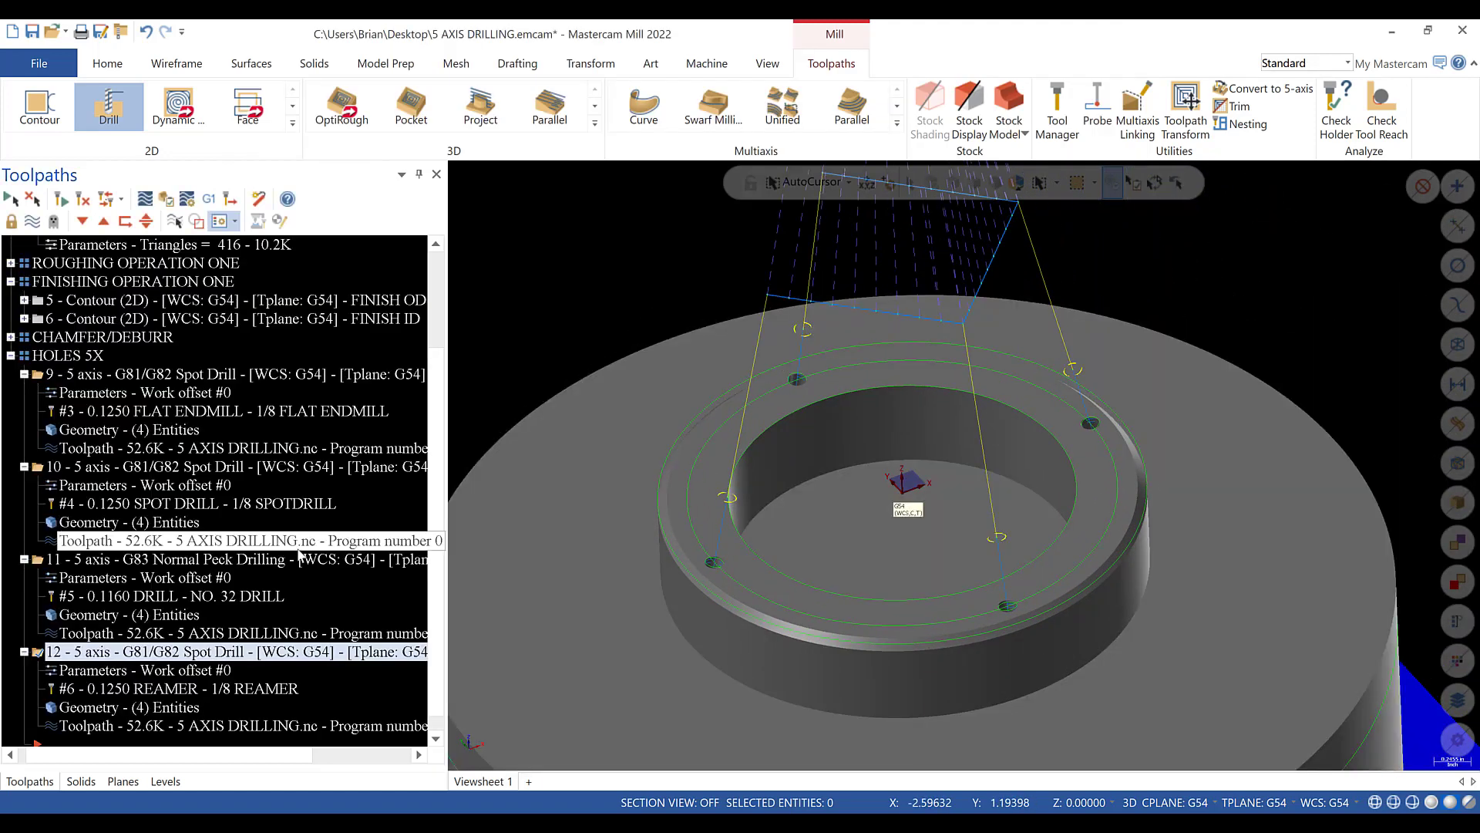
pyautogui.click(69, 355)
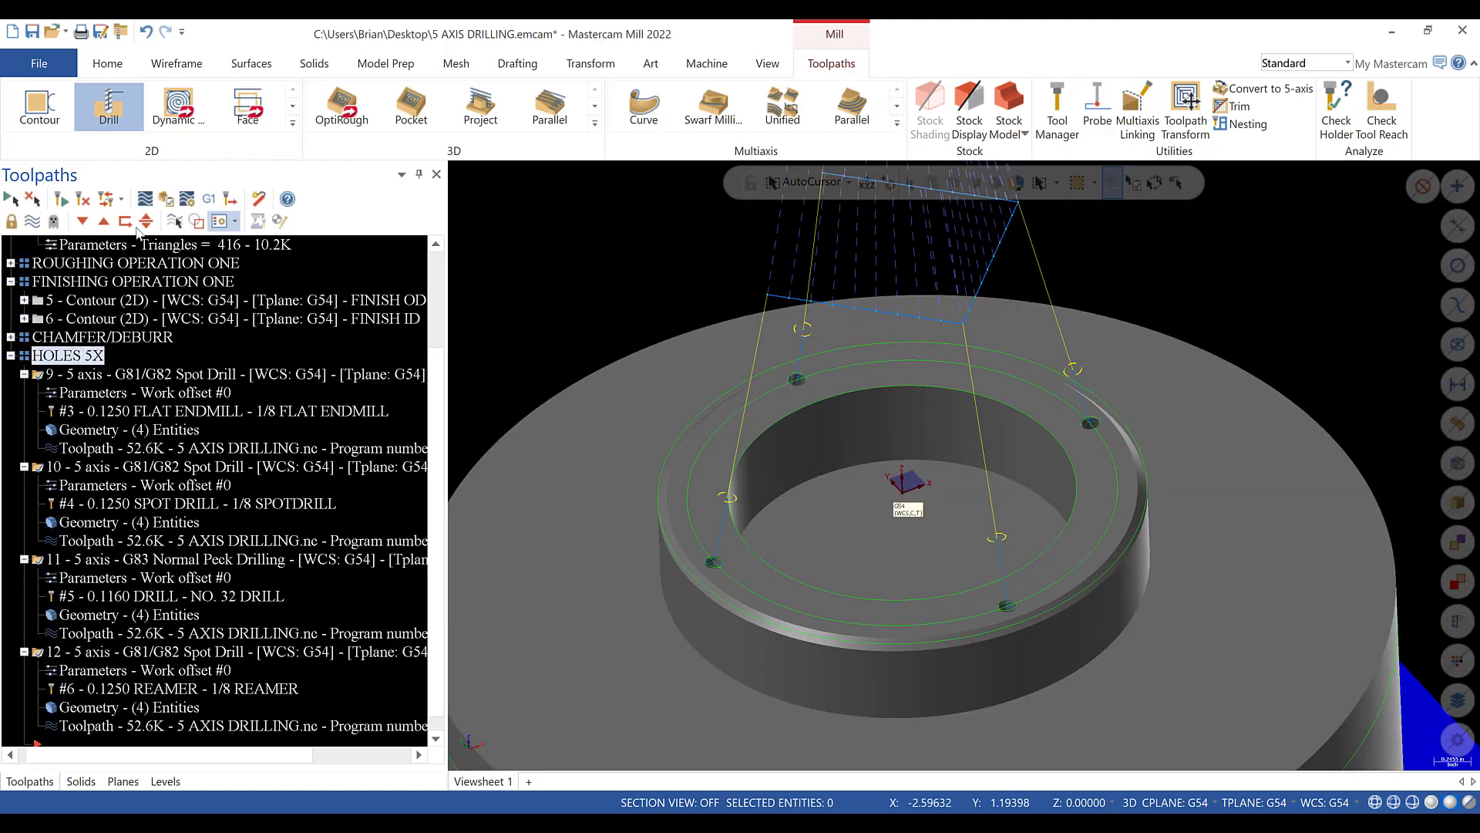
pyautogui.click(165, 199)
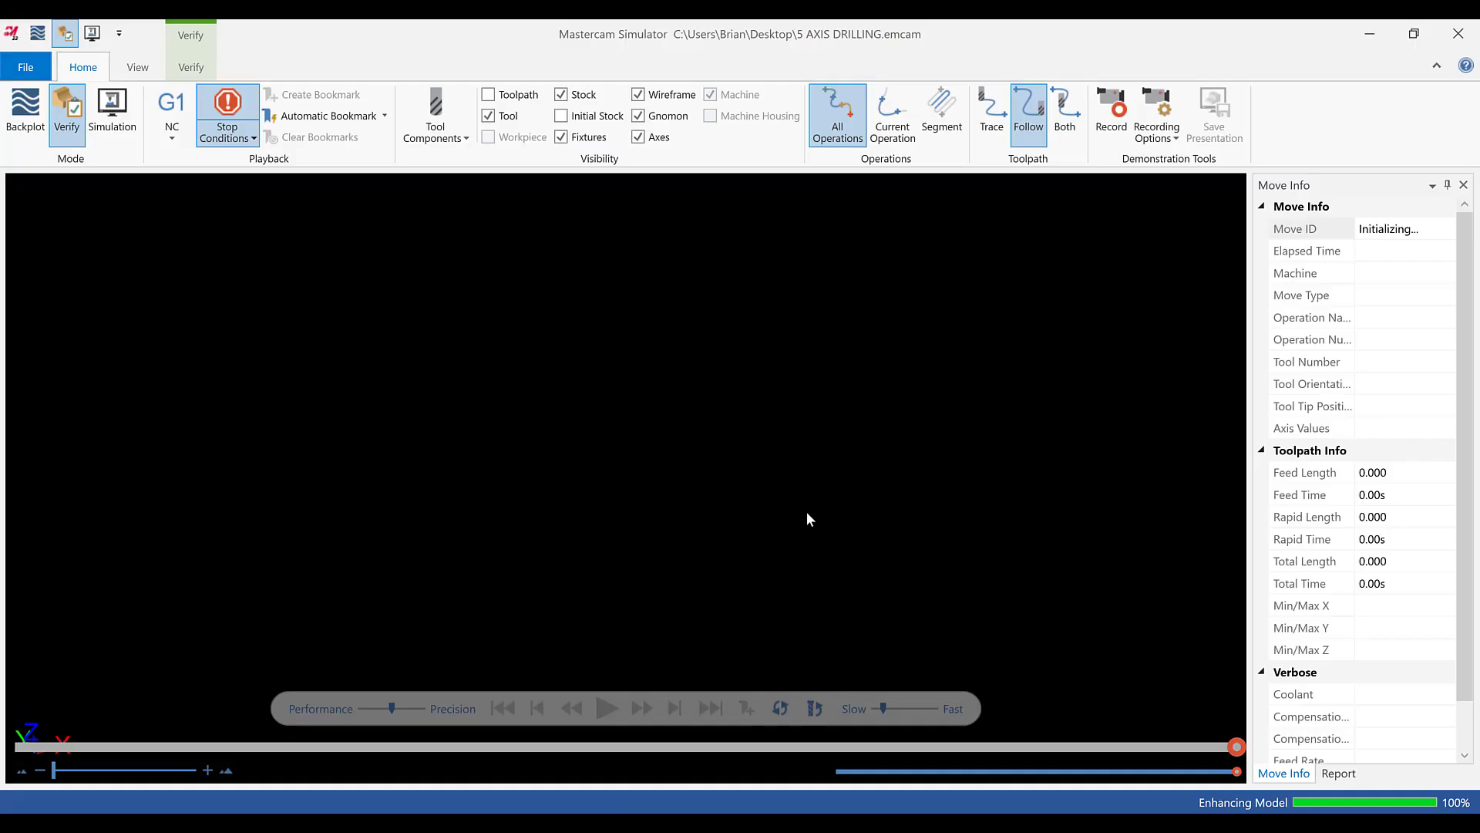
pyautogui.click(607, 708)
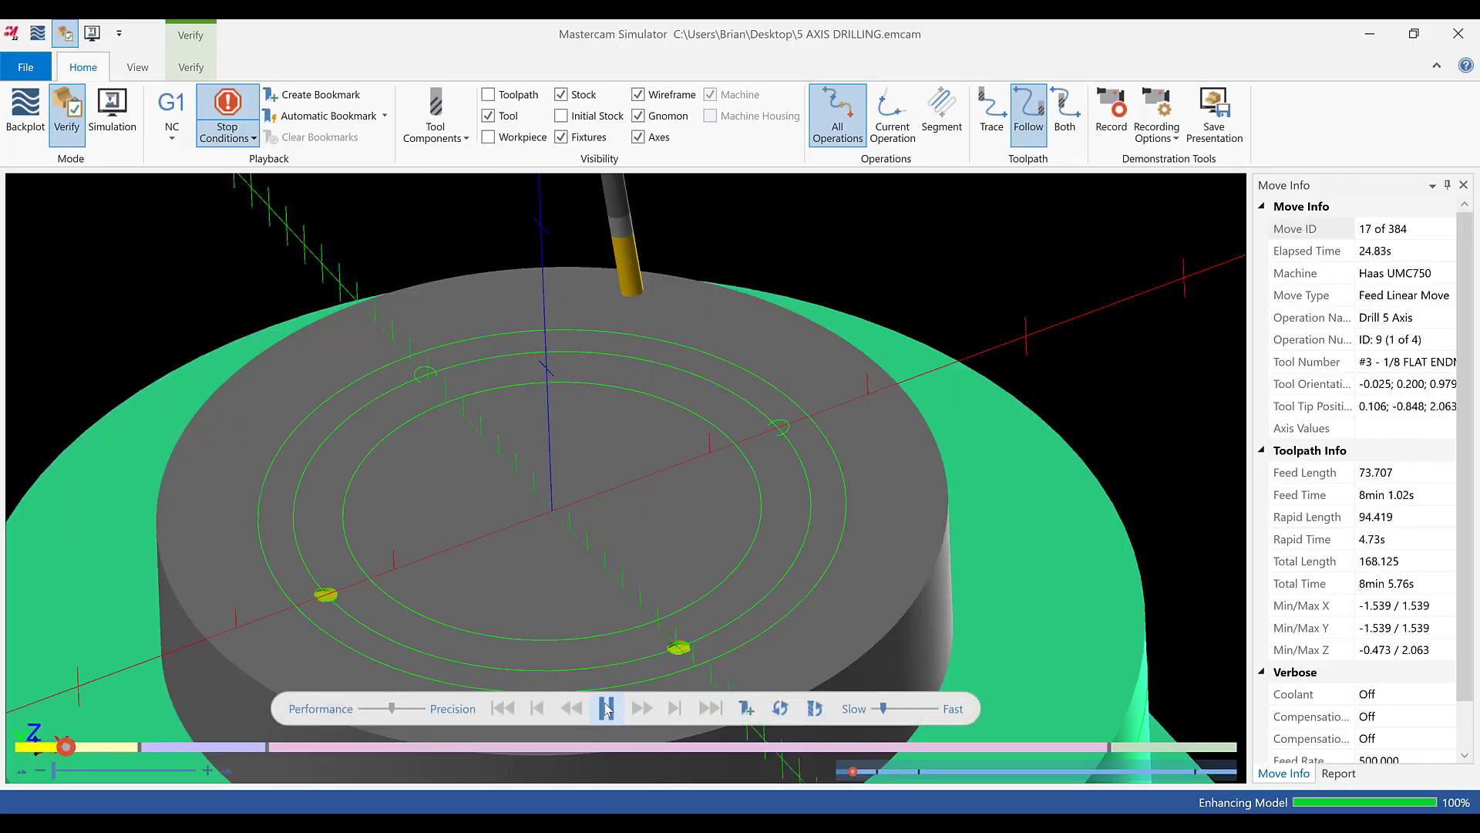
pyautogui.click(605, 707)
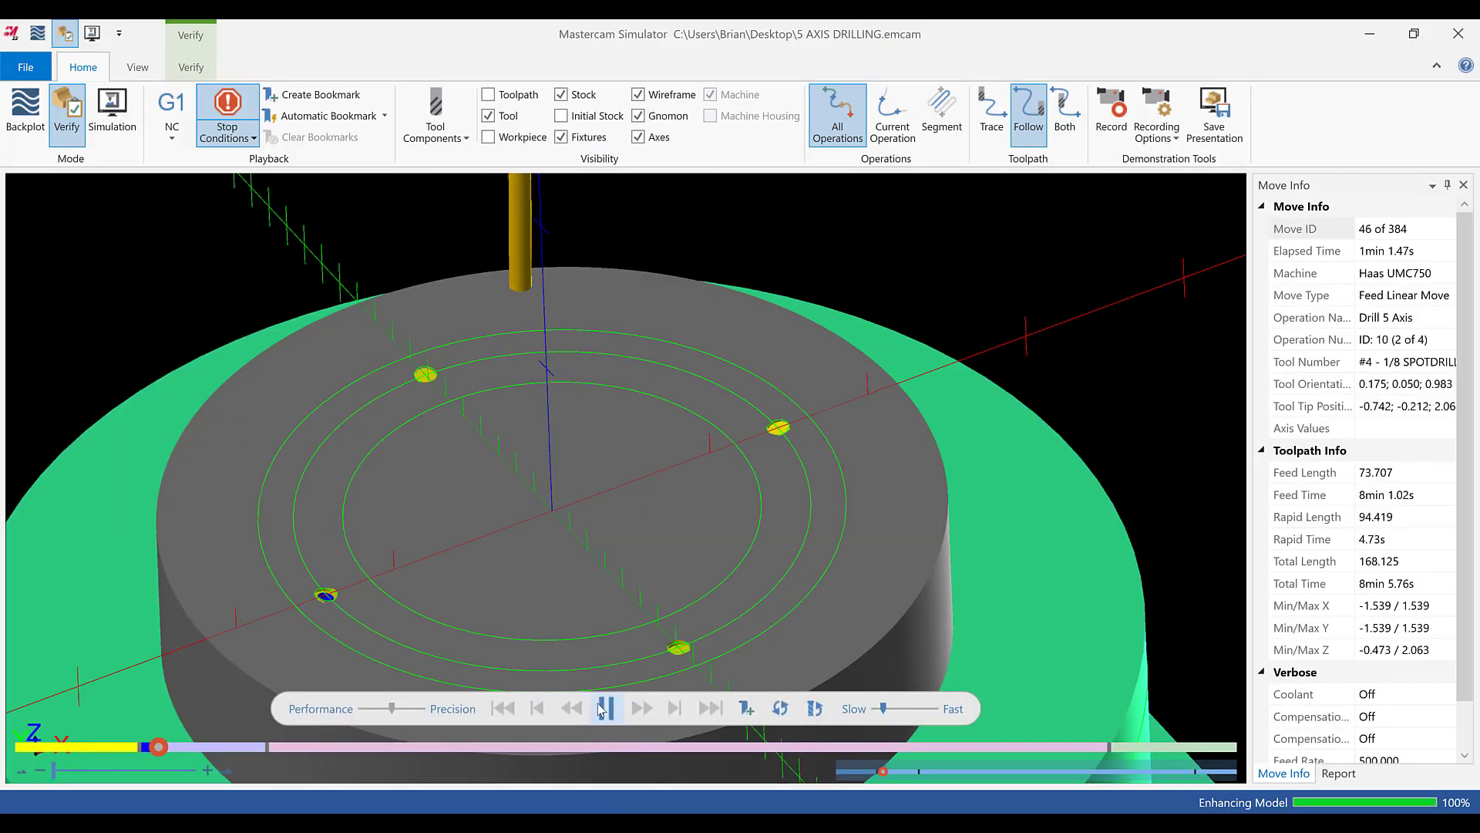
pyautogui.click(605, 708)
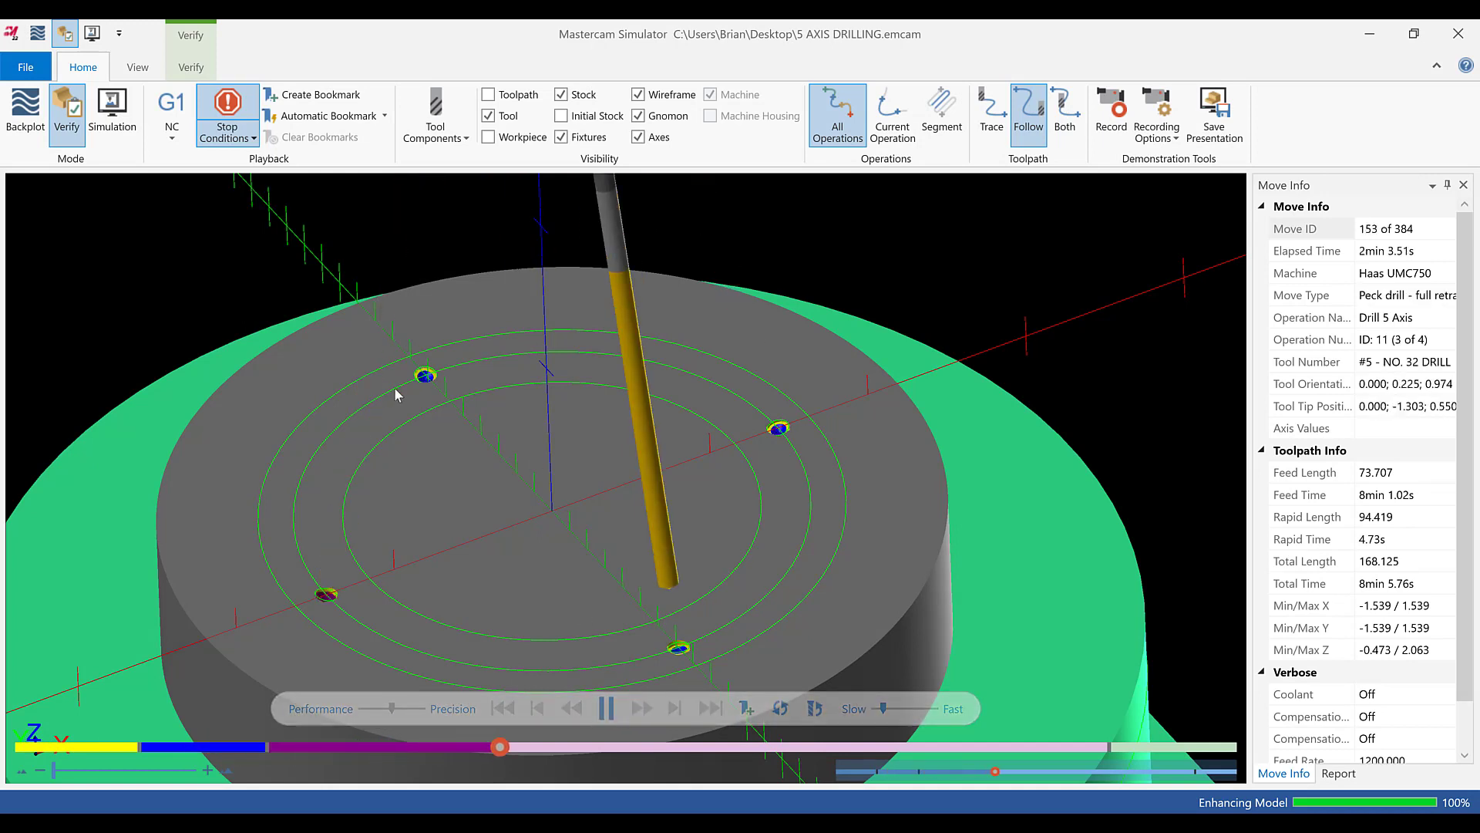
pyautogui.click(609, 705)
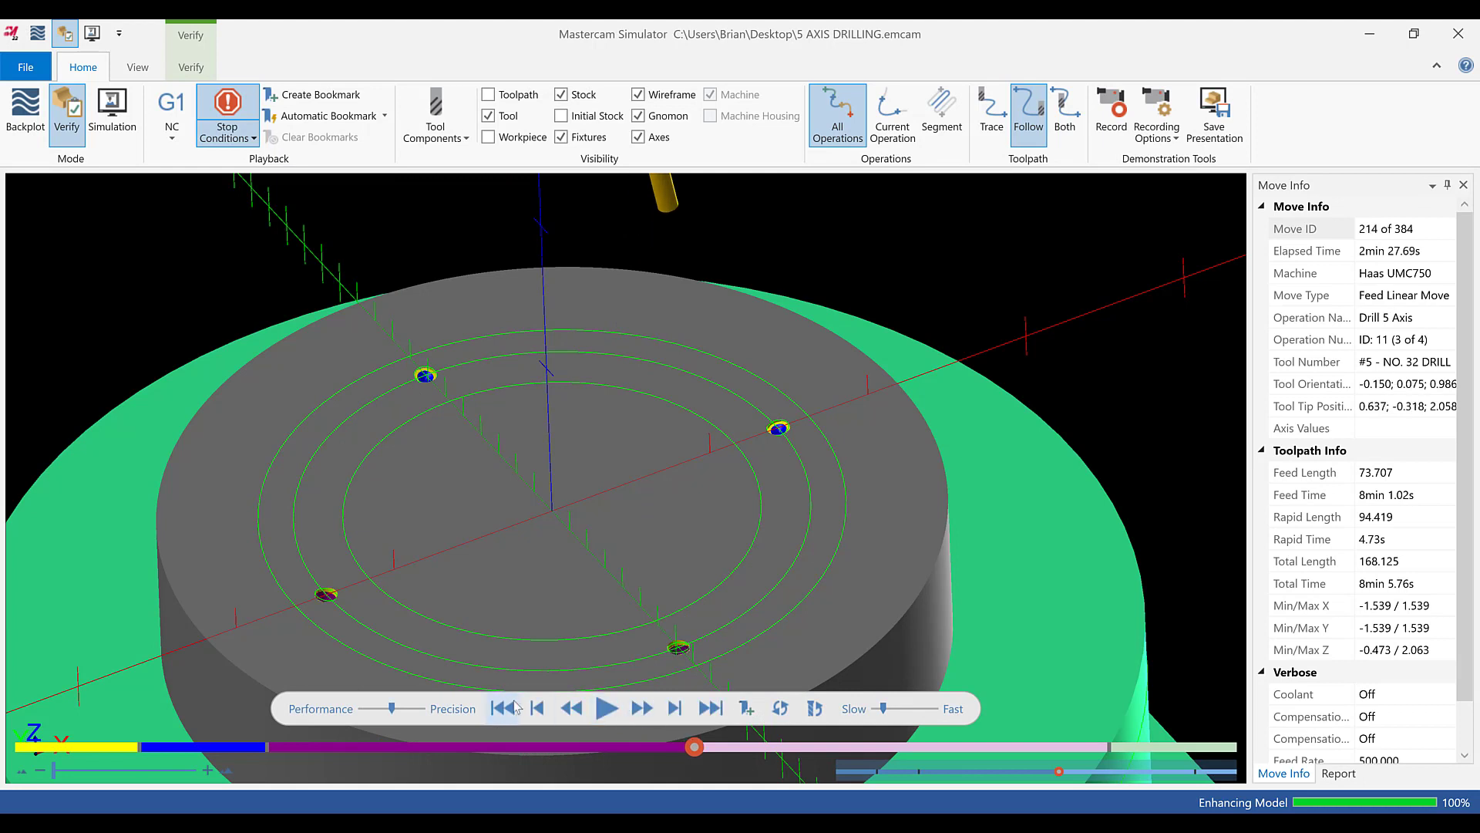
# - Replay the verification from the start at a slower speed to examine the first hole's retract moves, and close the simulator
pyautogui.click(503, 708)
pyautogui.click(872, 710)
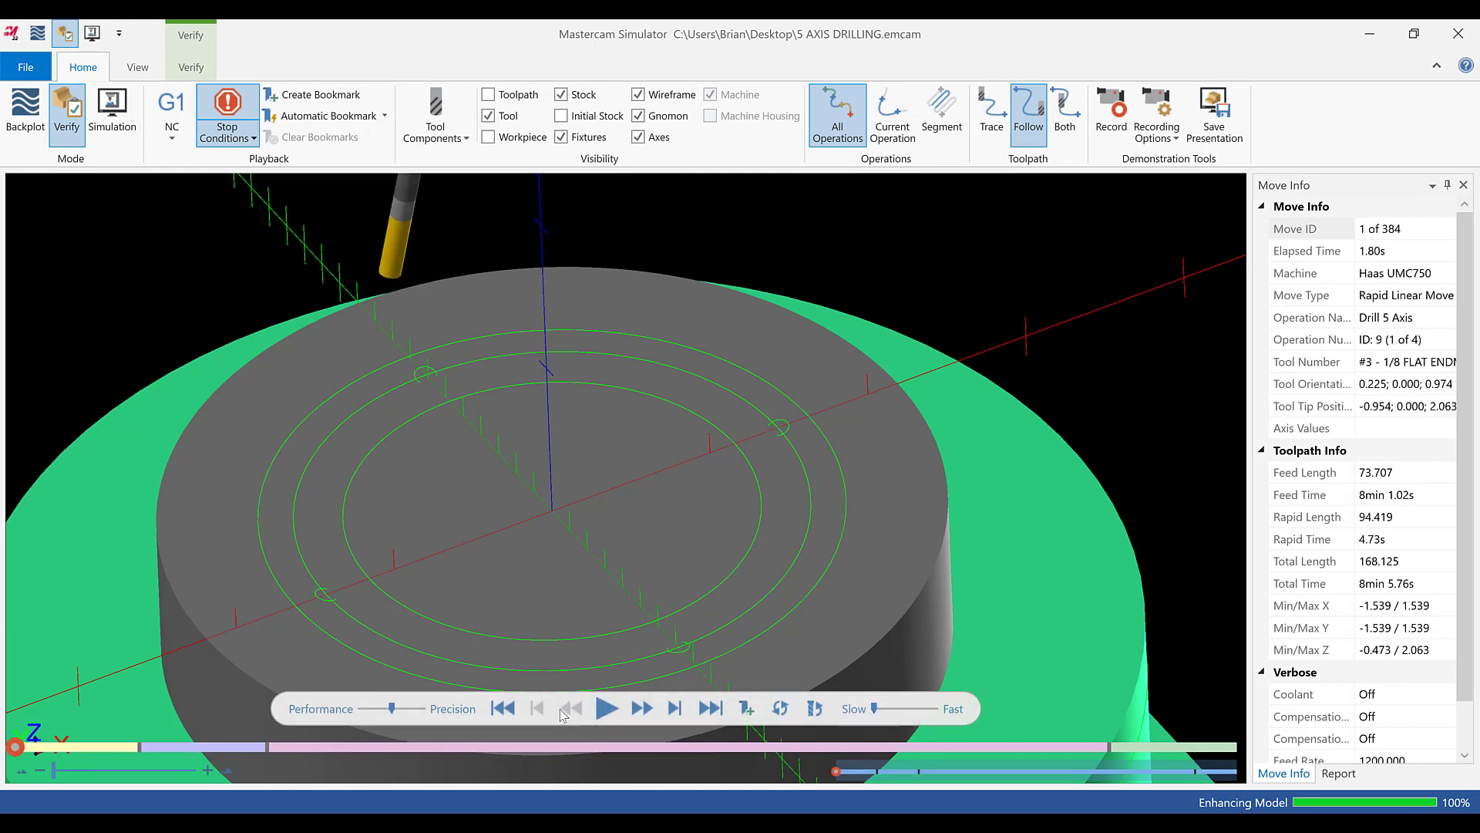
pyautogui.click(608, 709)
pyautogui.click(606, 708)
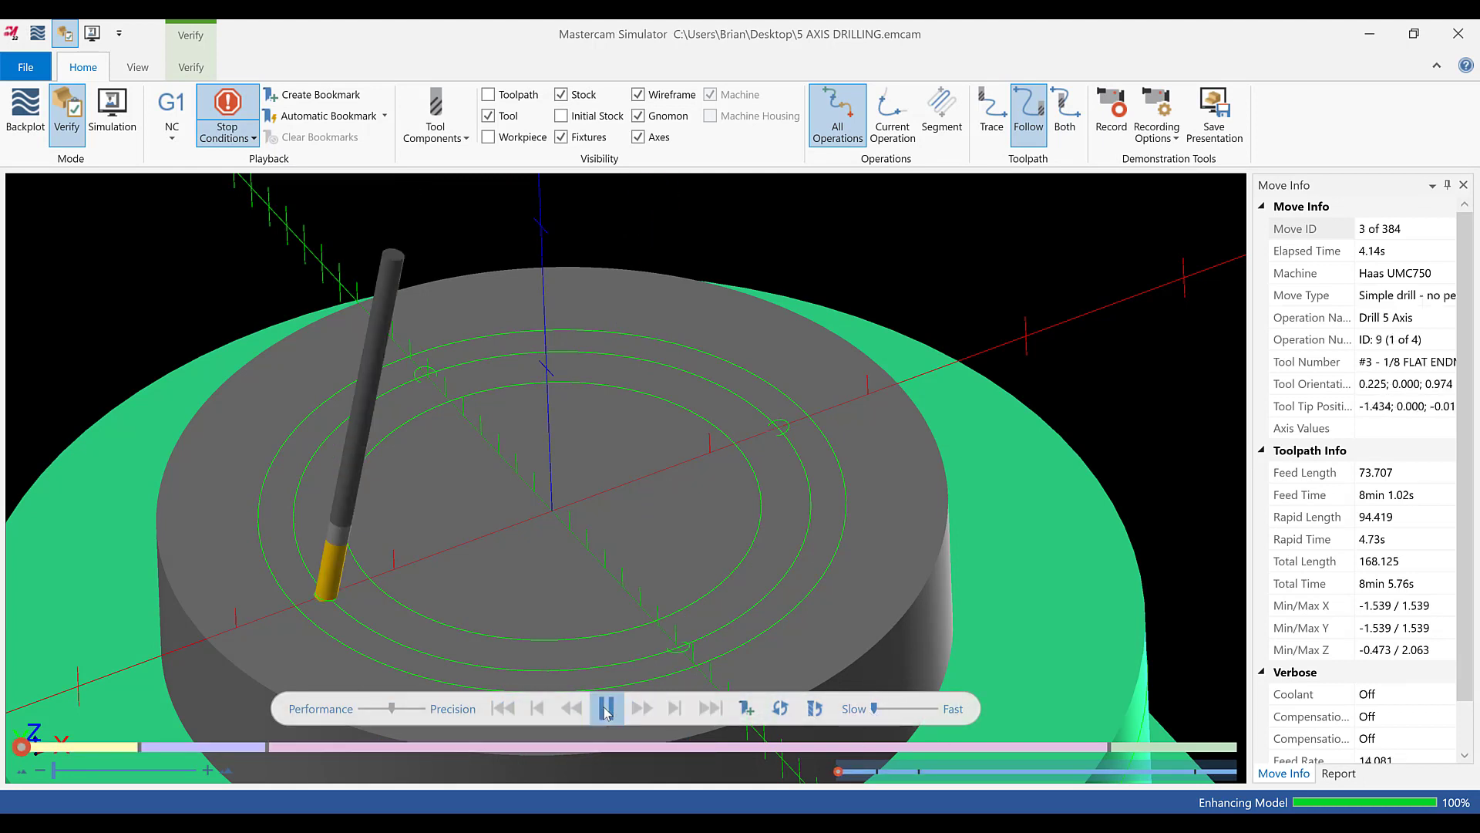
pyautogui.click(605, 707)
pyautogui.click(603, 706)
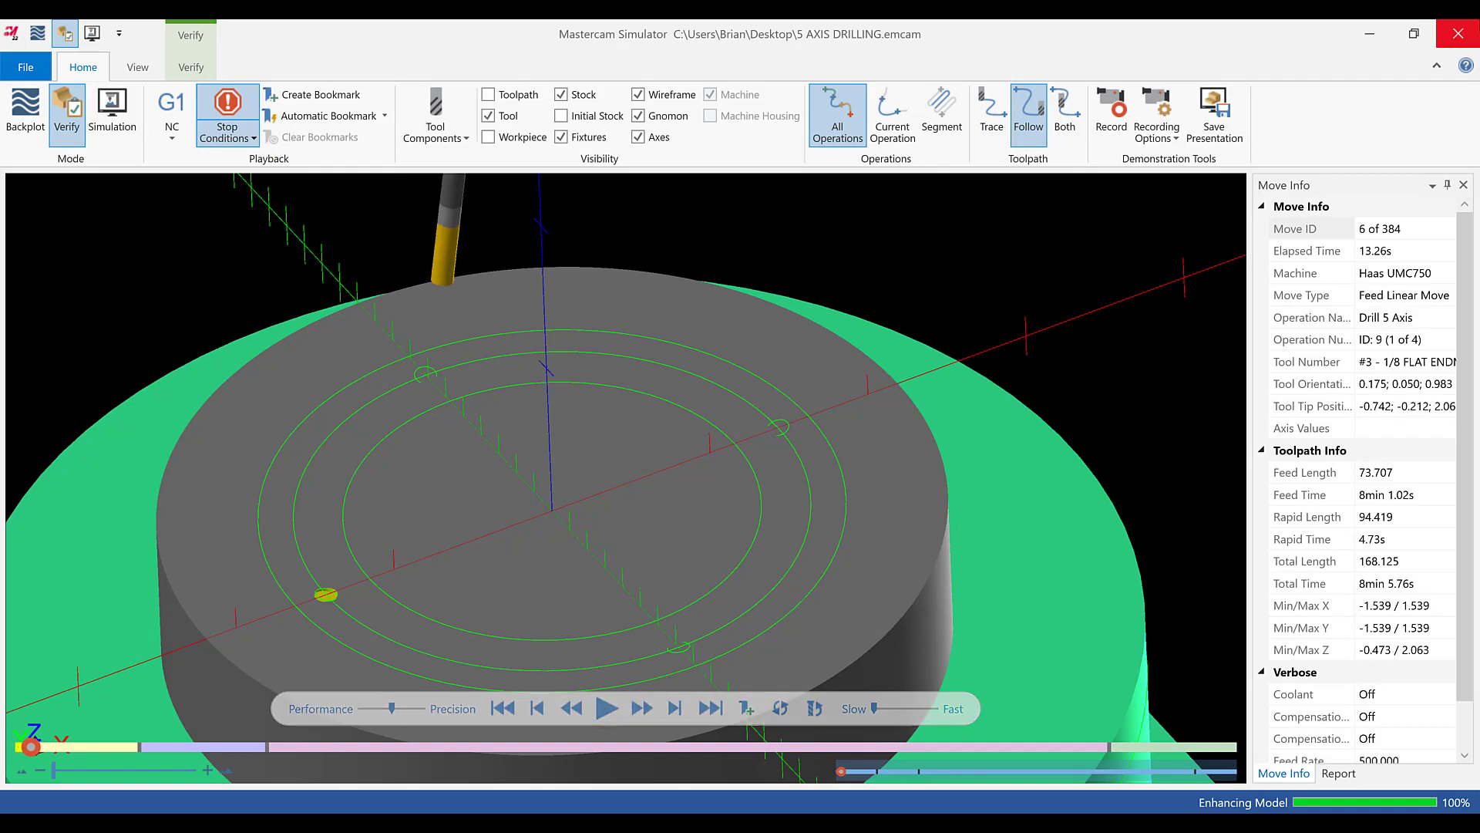
pyautogui.click(1458, 34)
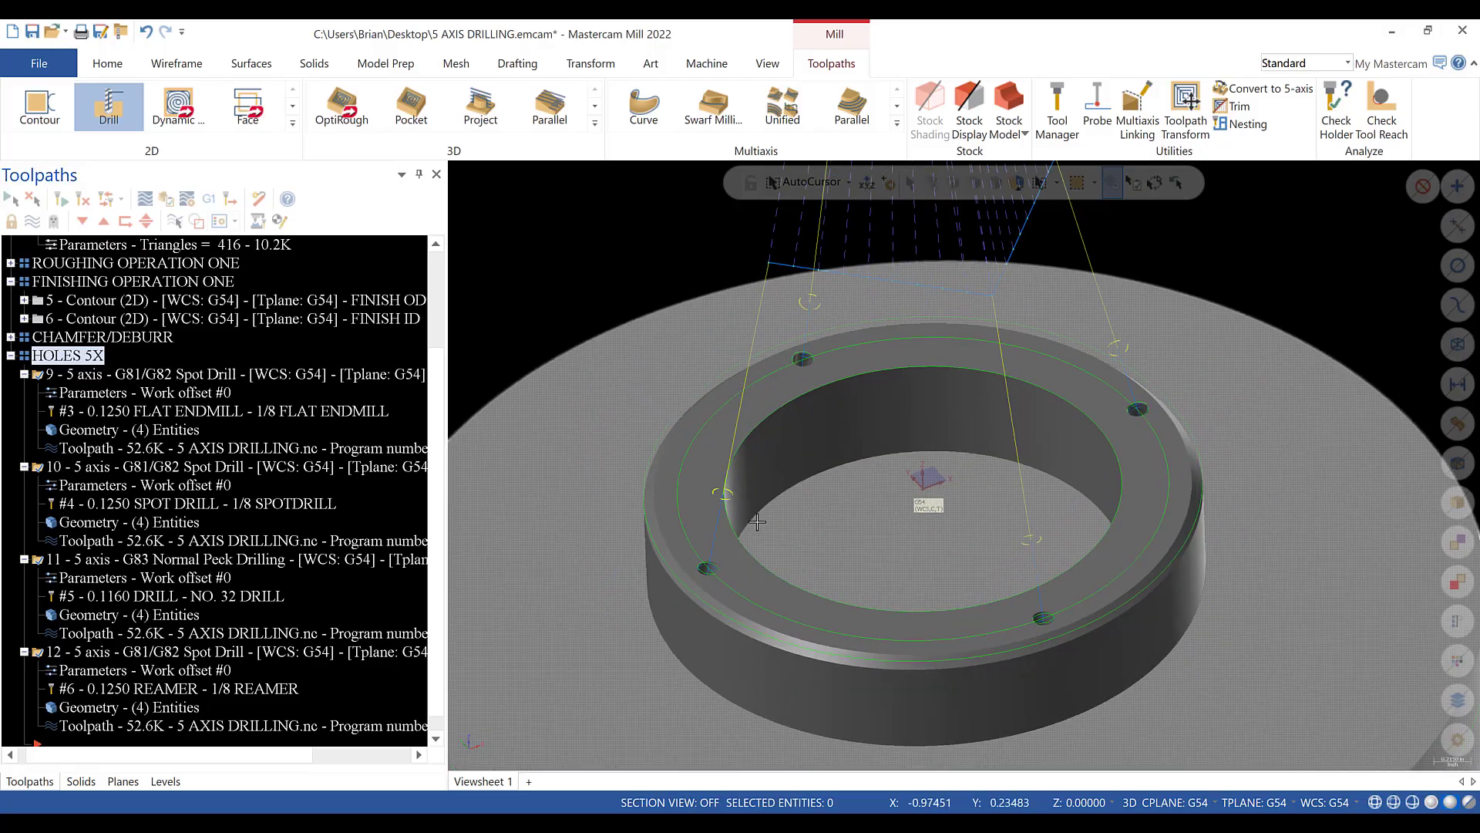
# - Set the retract of flat endmill operation 9 to .1 in its linking parameters and regenerate the toolpath
pyautogui.moveTo(757, 522); pyautogui.dragTo(738, 478, button='middle')
pyautogui.scroll(-1, 722, 436)
pyautogui.scroll(-1, 737, 478)
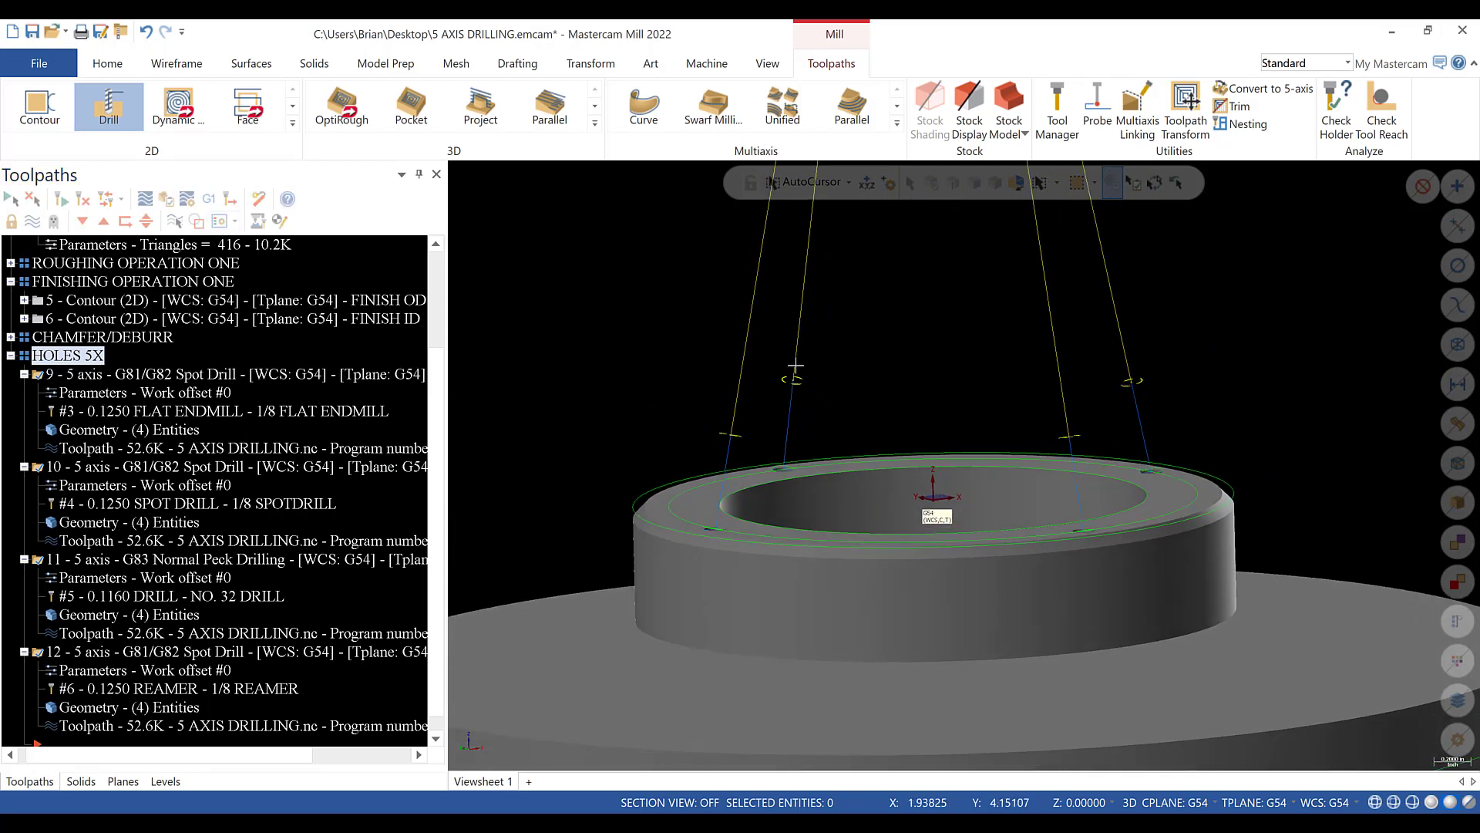
pyautogui.click(93, 395)
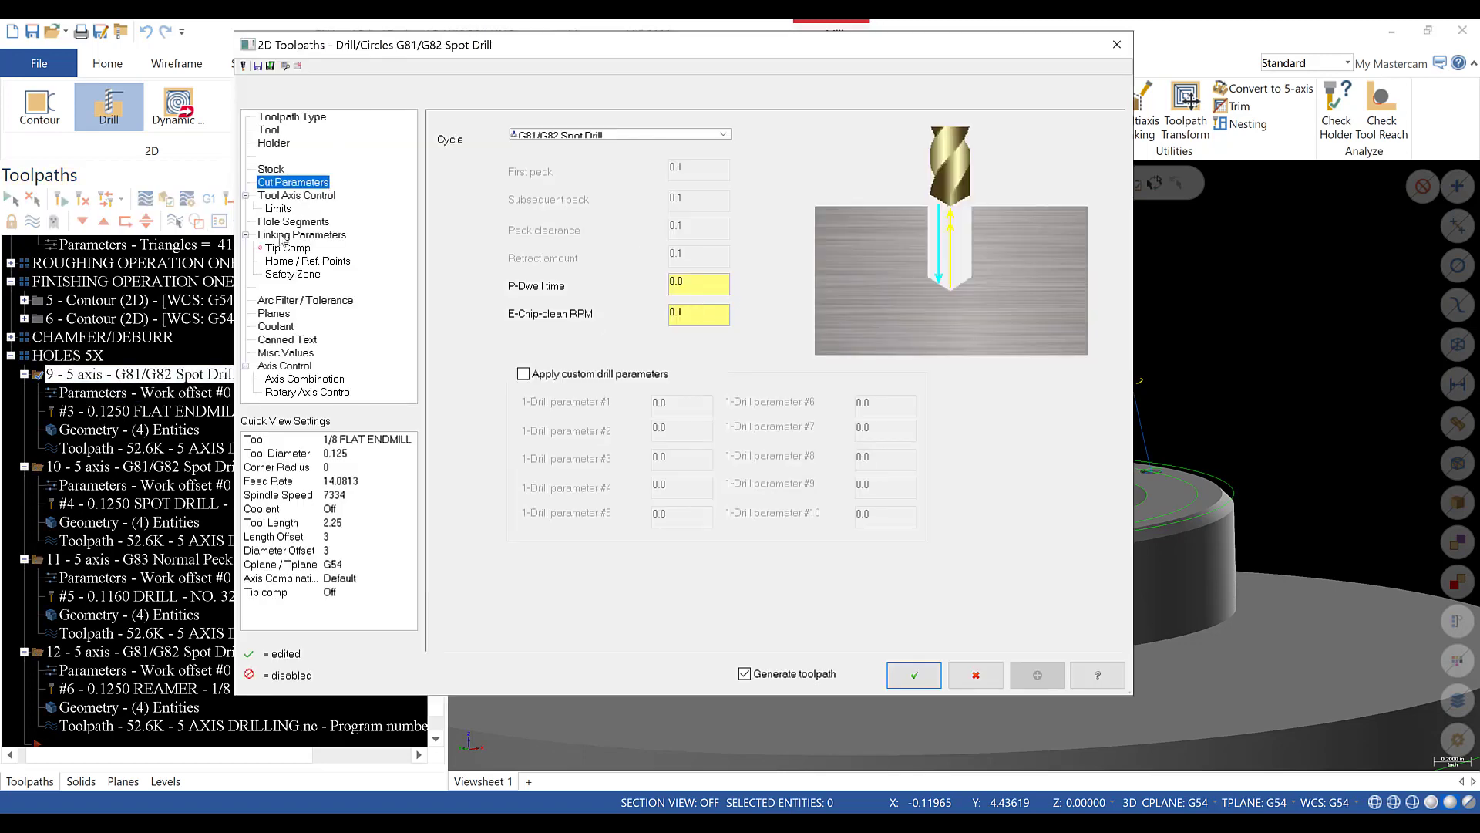
pyautogui.click(285, 235)
pyautogui.click(816, 306)
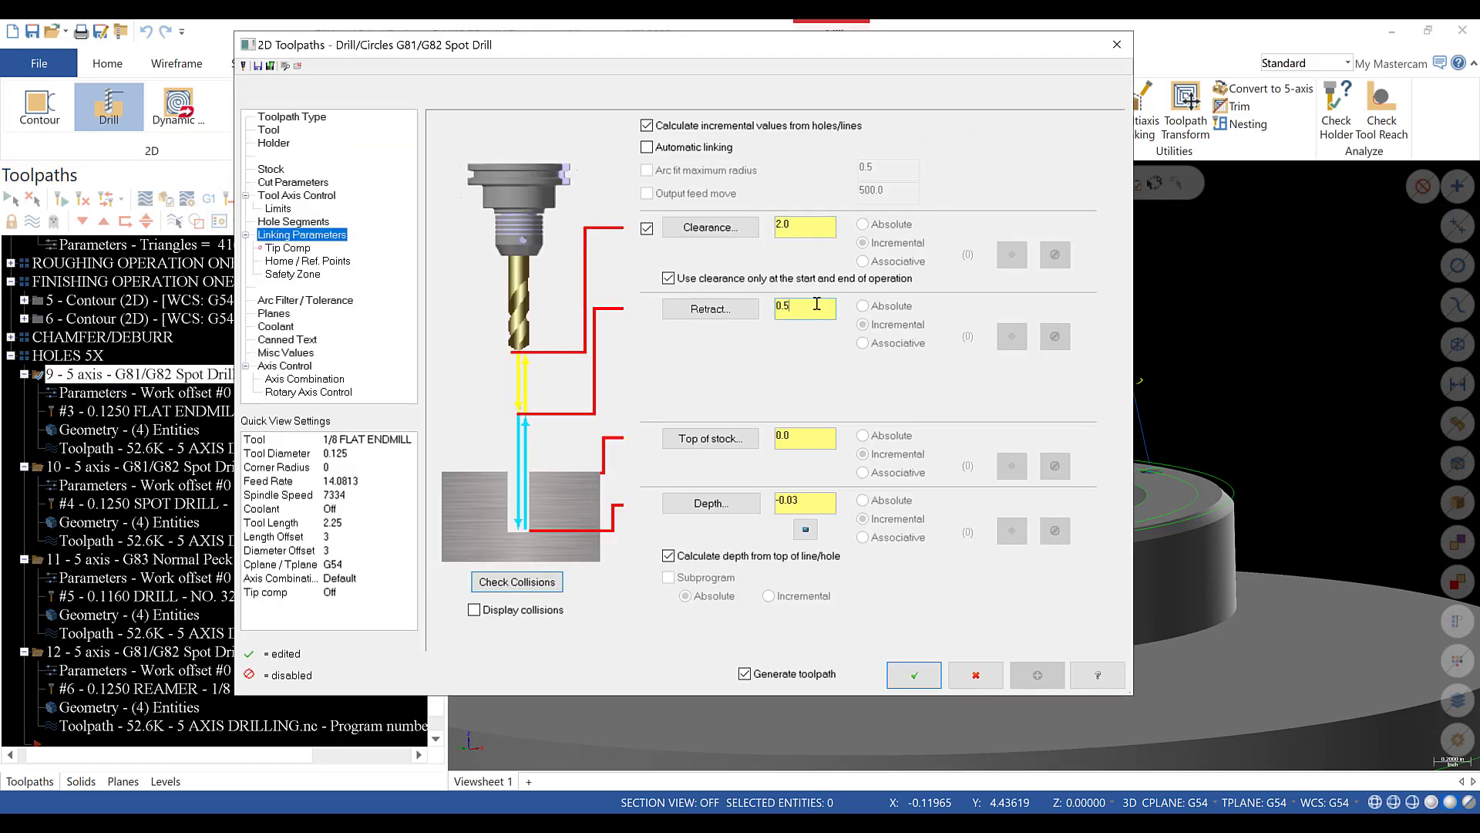
pyautogui.moveTo(822, 307); pyautogui.dragTo(771, 312)
pyautogui.write('.1')
pyautogui.click(914, 675)
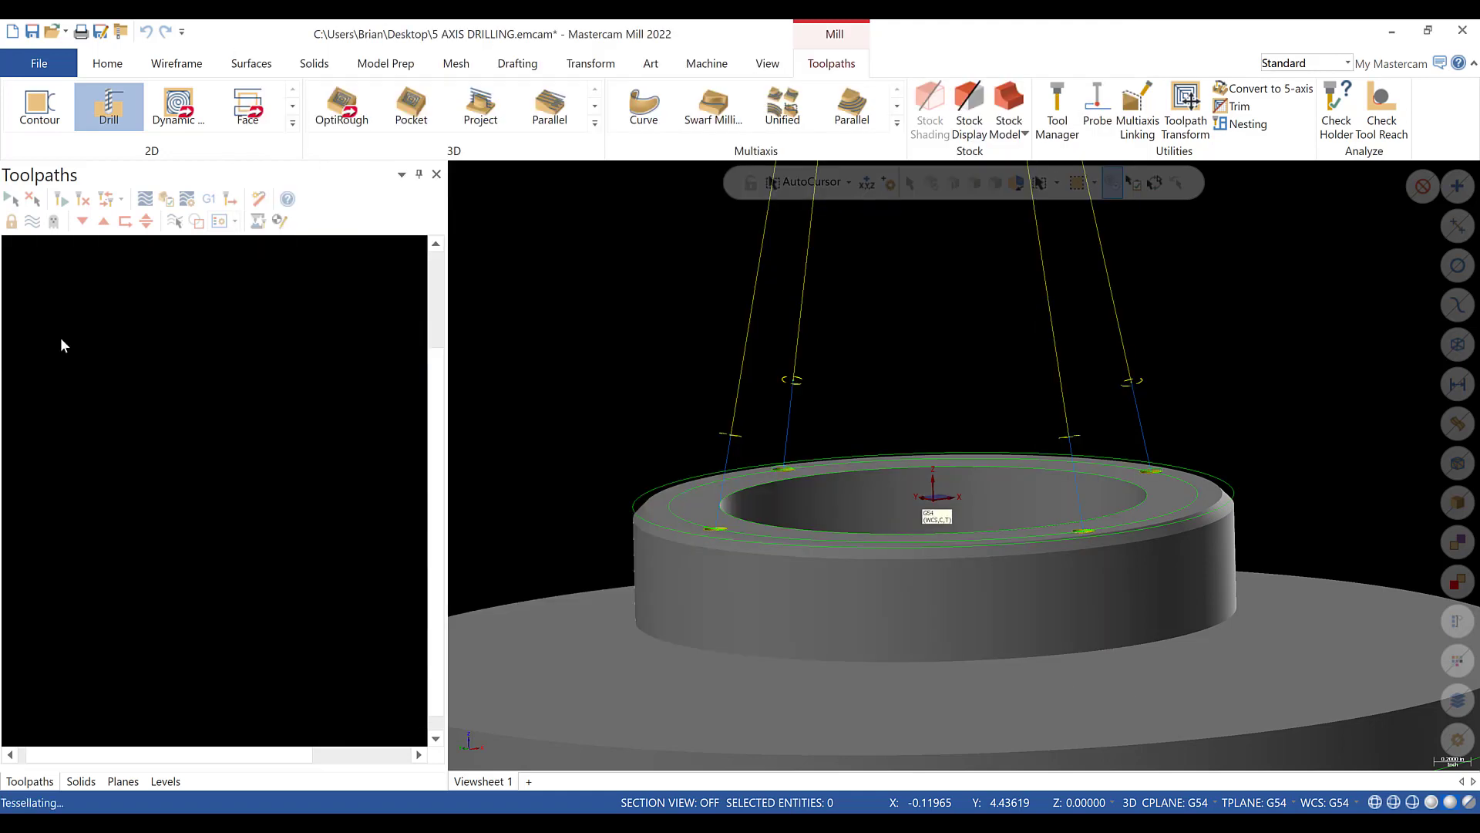
# - Hide the toolpaths of the whole HOLES 5X group and display only the toolpath of operation 9
pyautogui.click(51, 357)
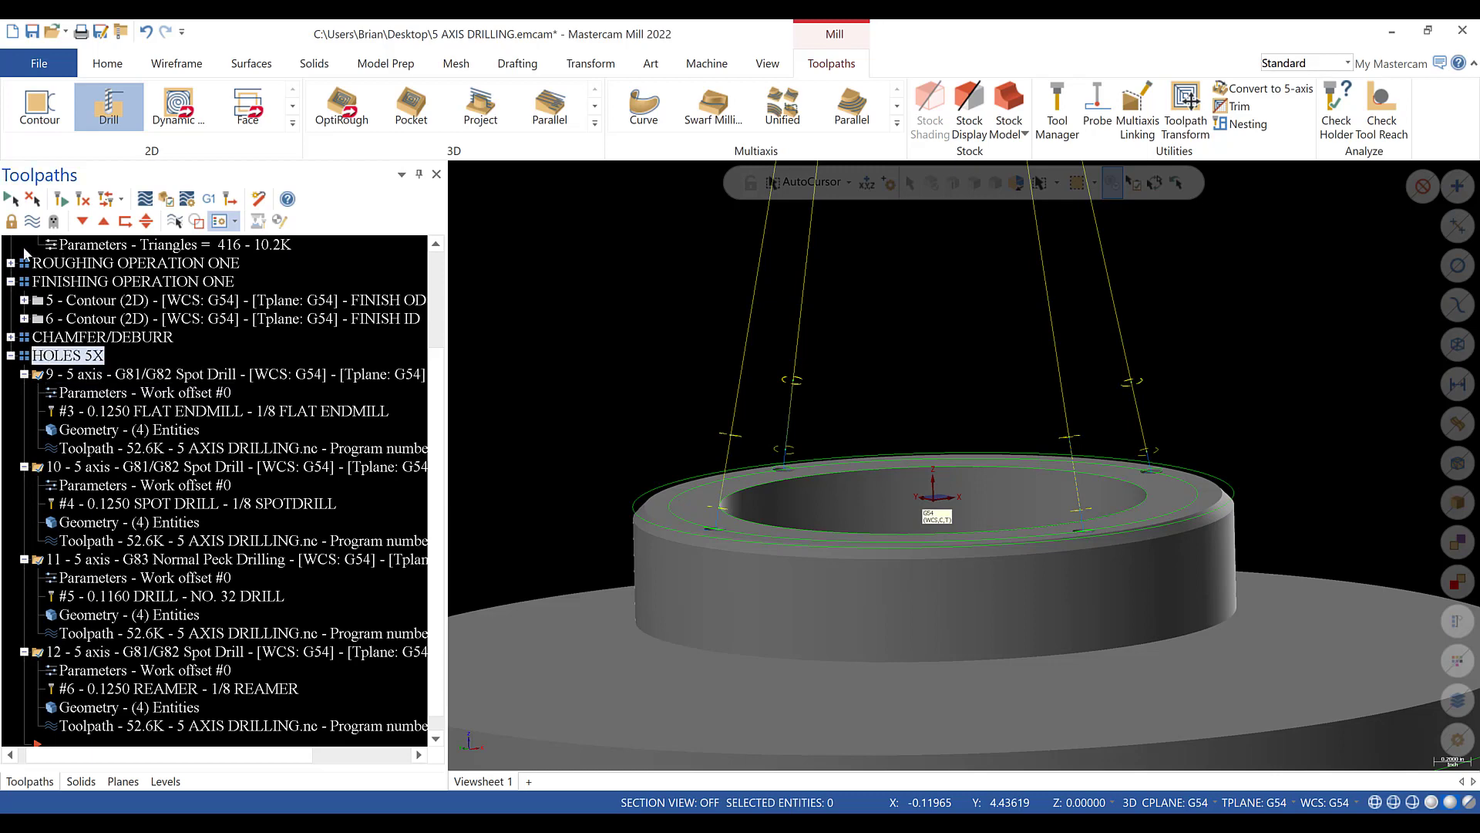
pyautogui.click(31, 222)
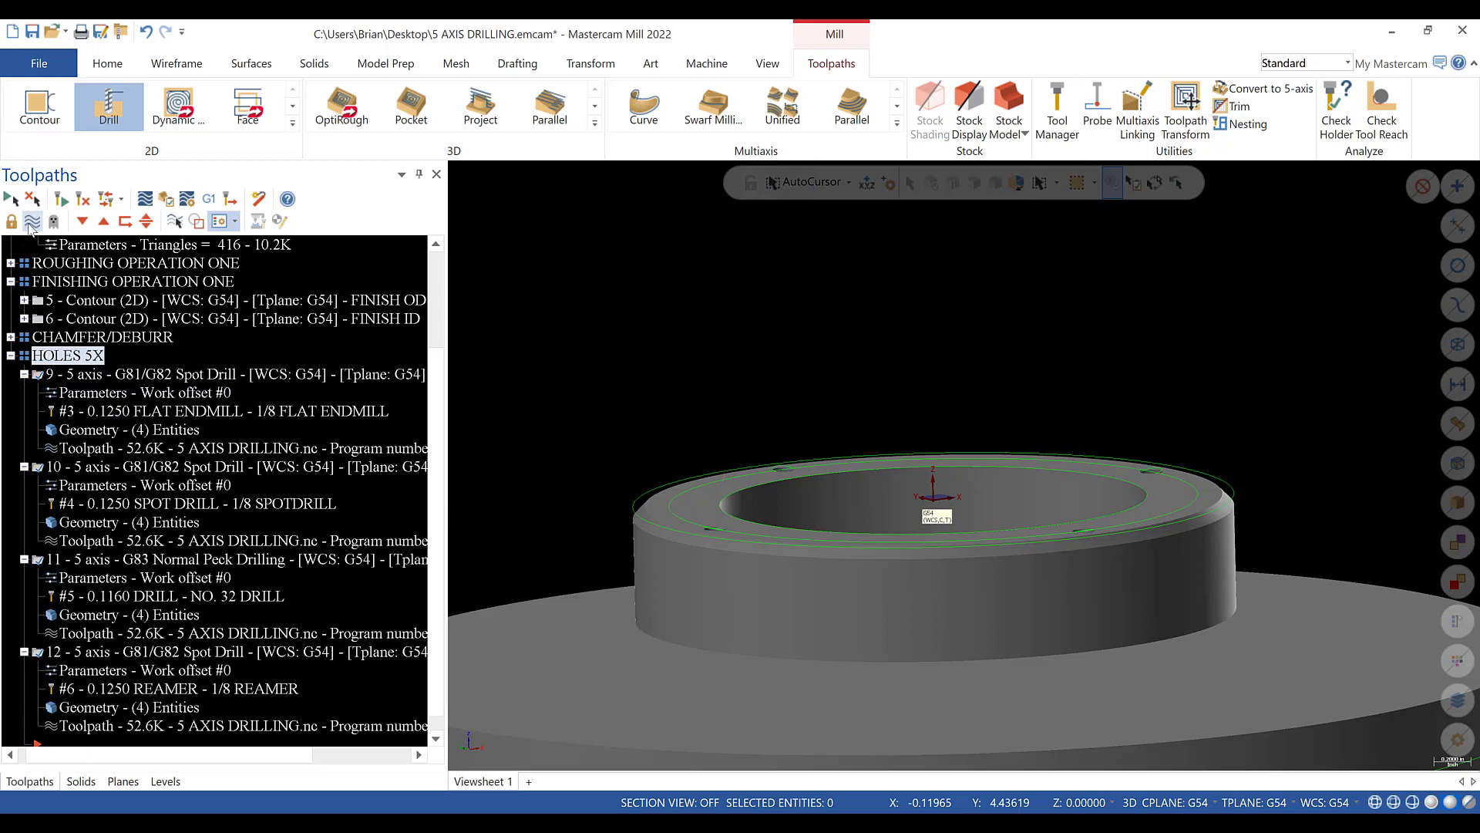
pyautogui.click(76, 377)
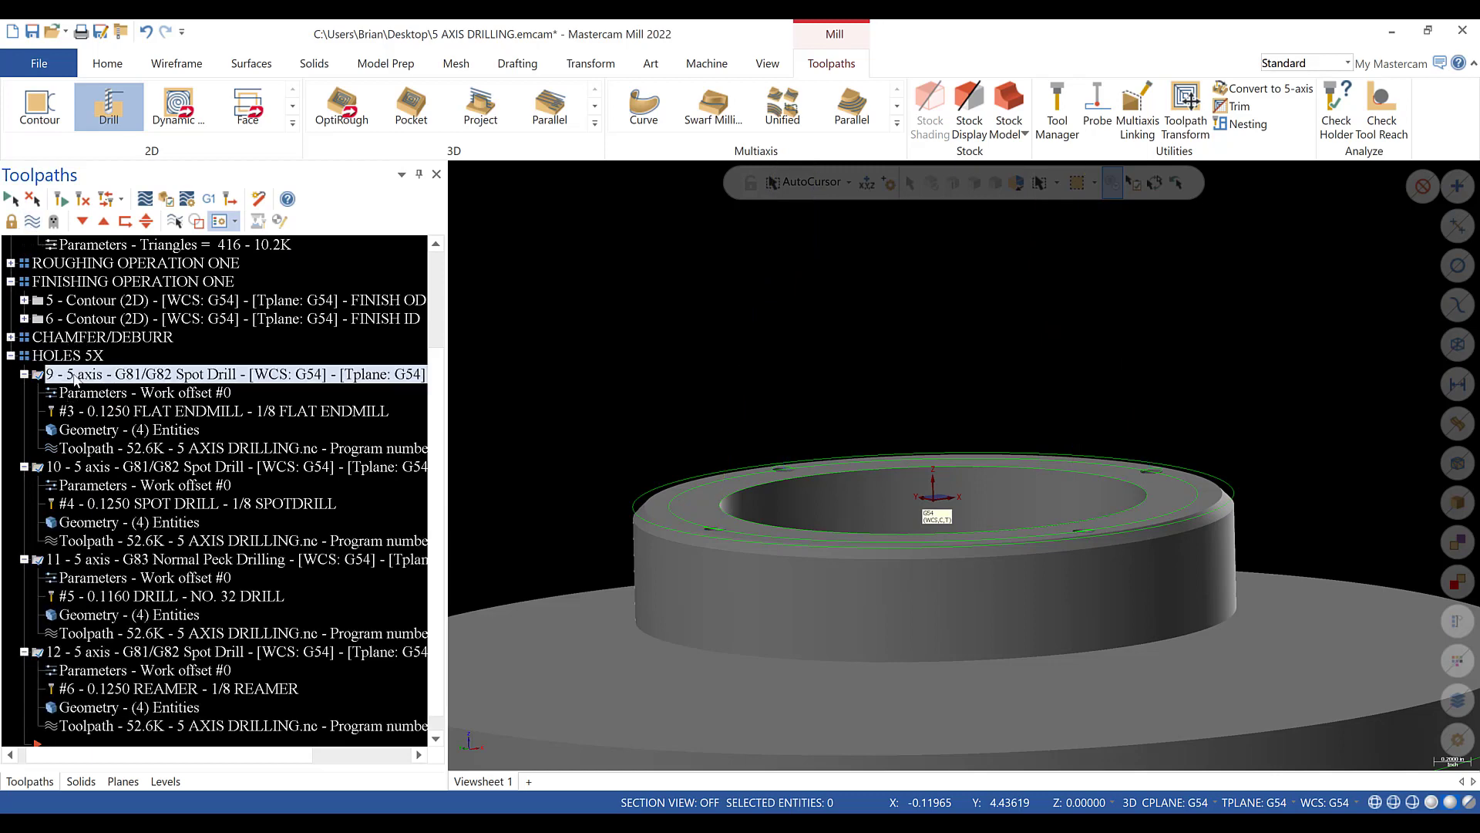
pyautogui.click(31, 222)
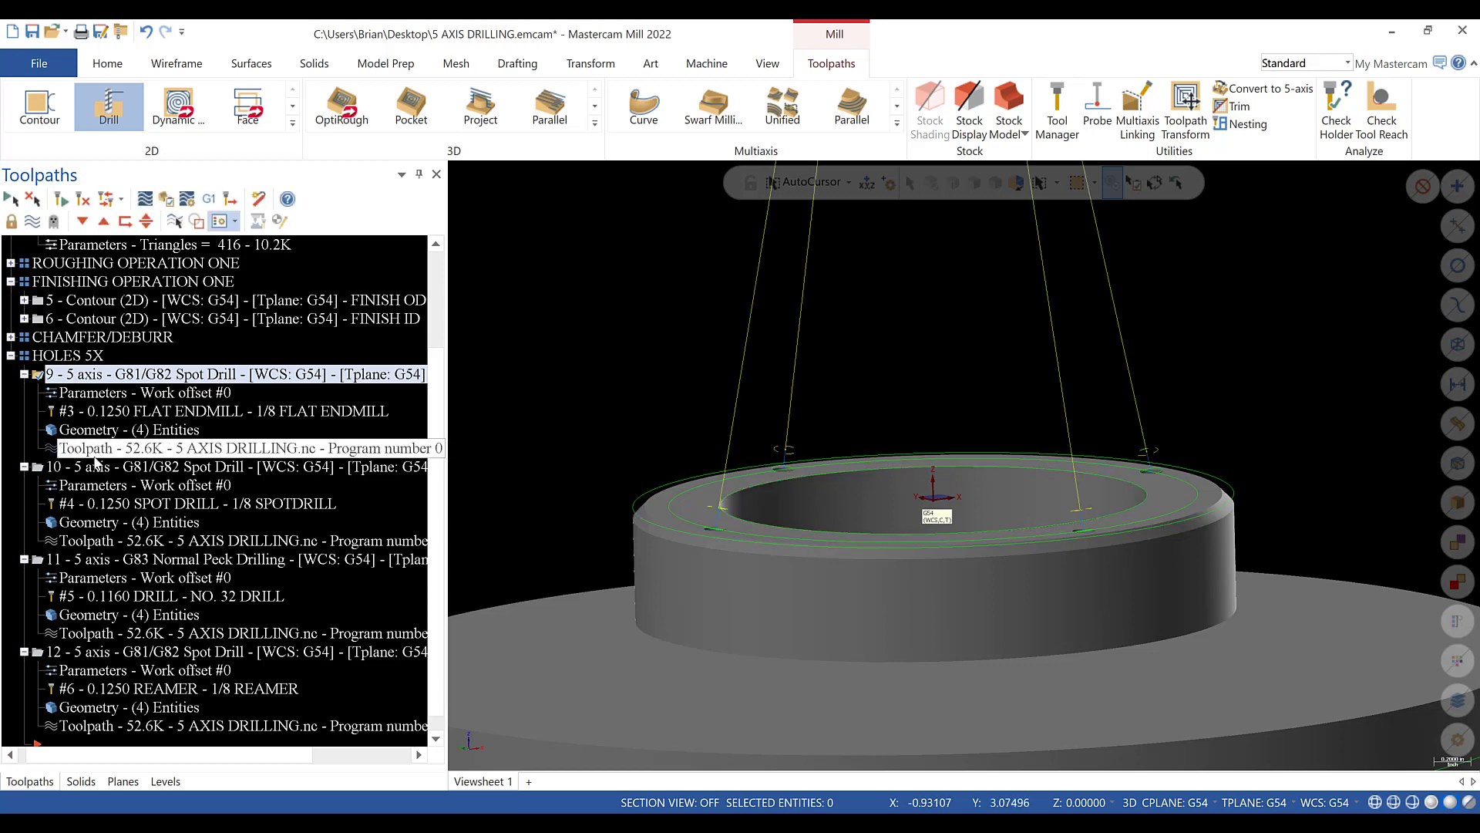
# - Edit the common parameters of all HOLES 5X operations, setting their retract to .1 and its reference options
pyautogui.click(68, 355)
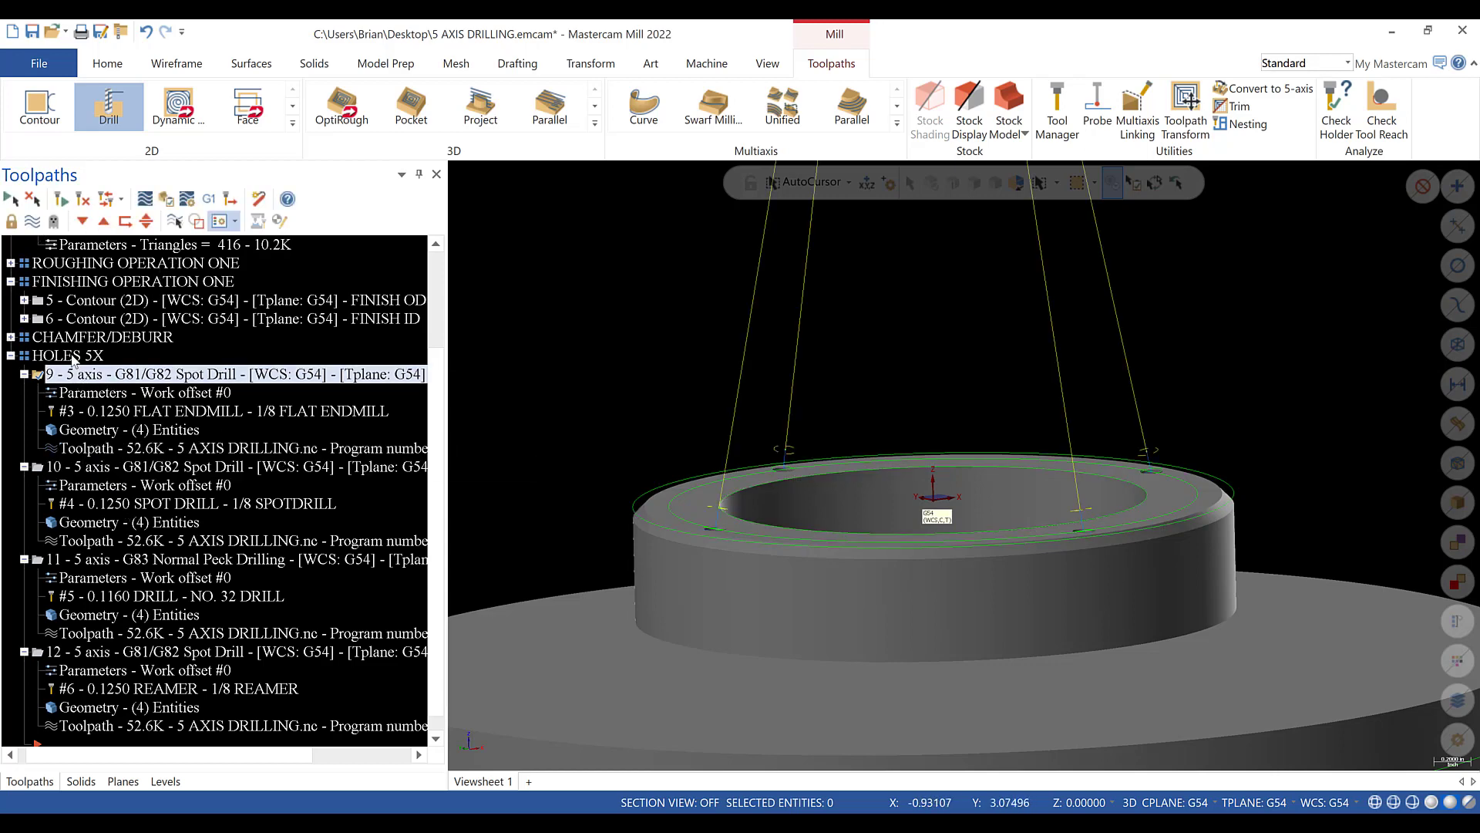
pyautogui.rightClick(77, 357)
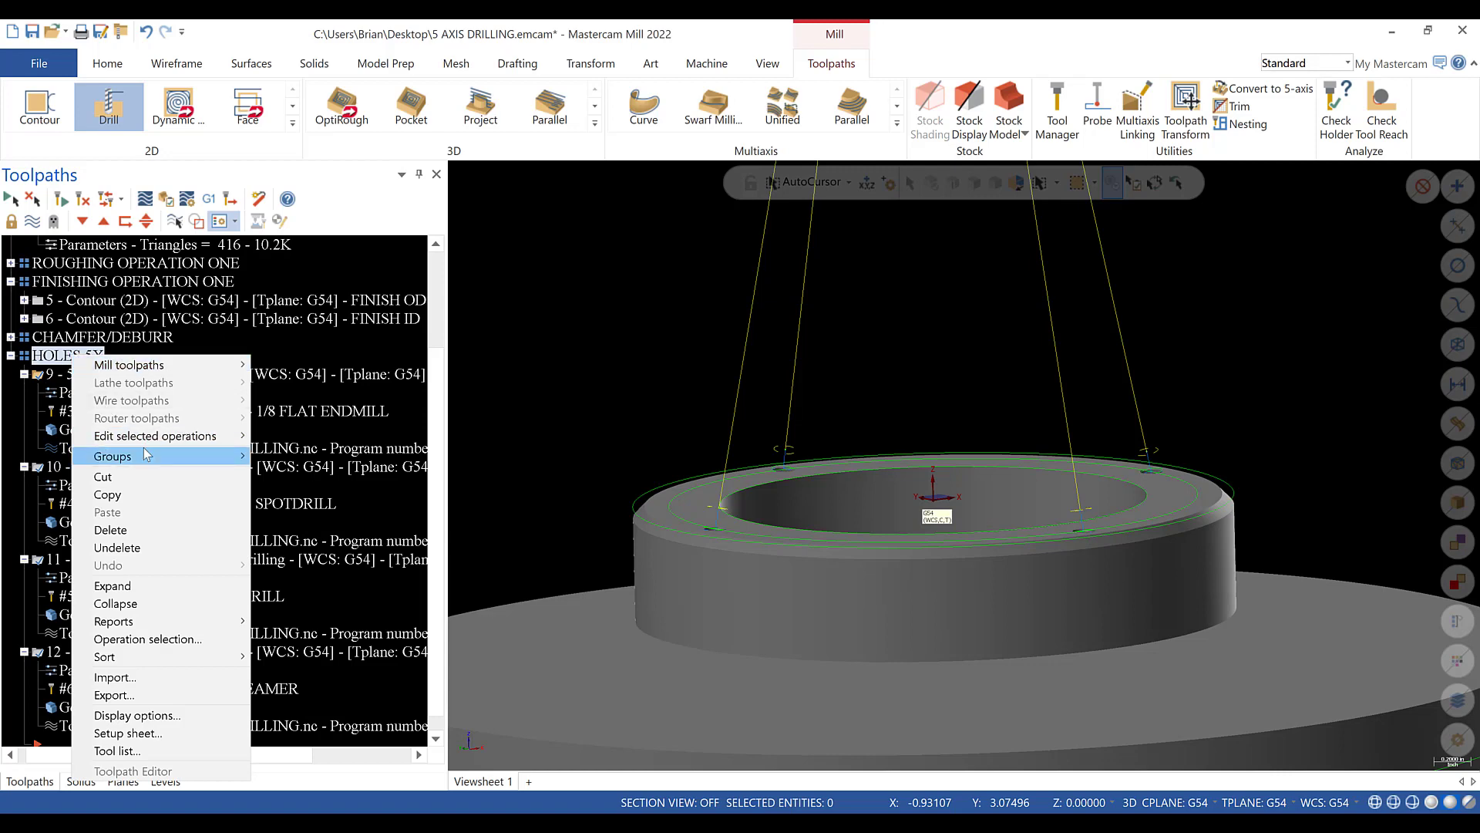
pyautogui.moveTo(150, 436)
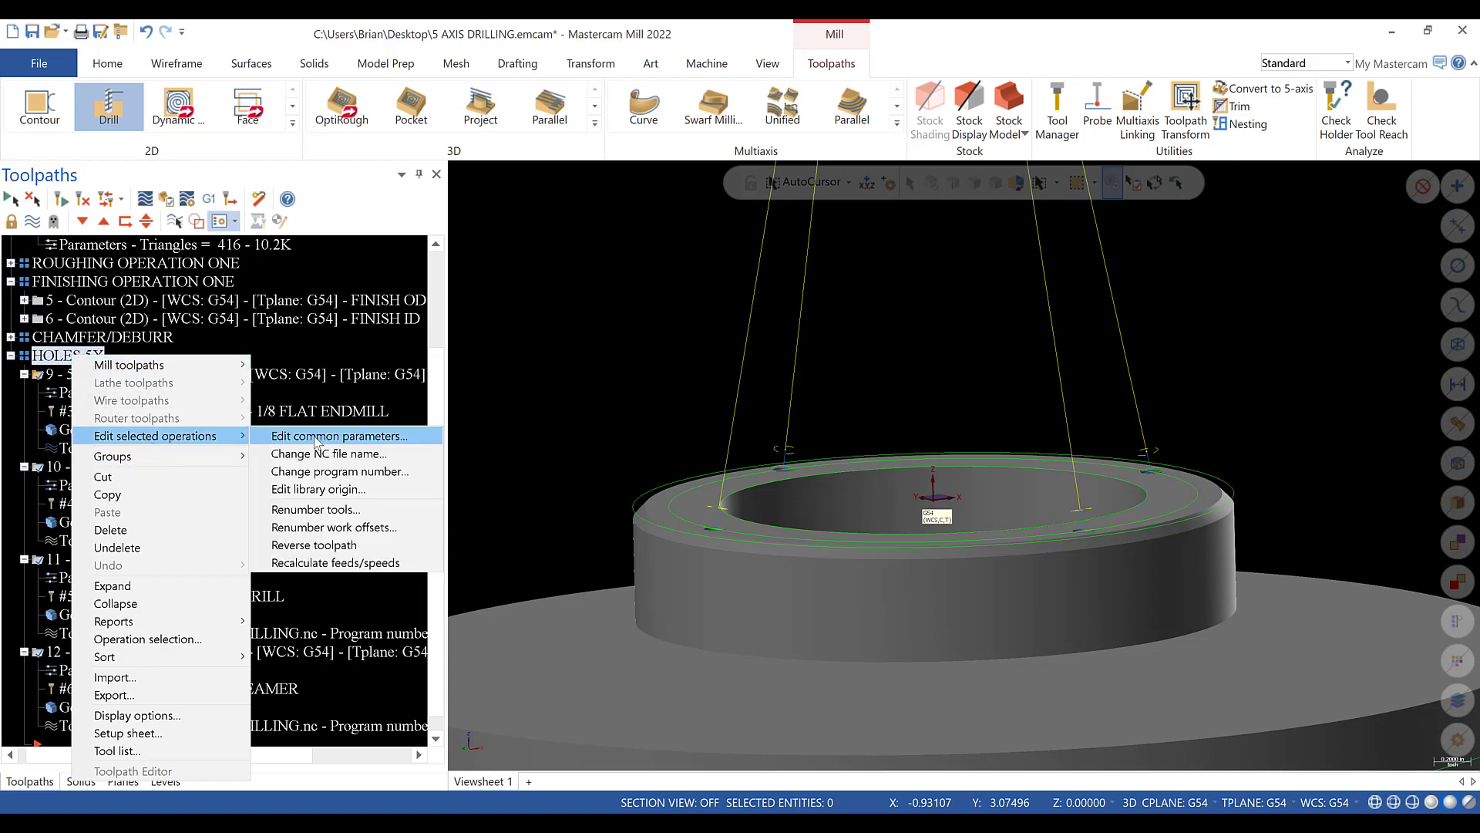
pyautogui.click(369, 437)
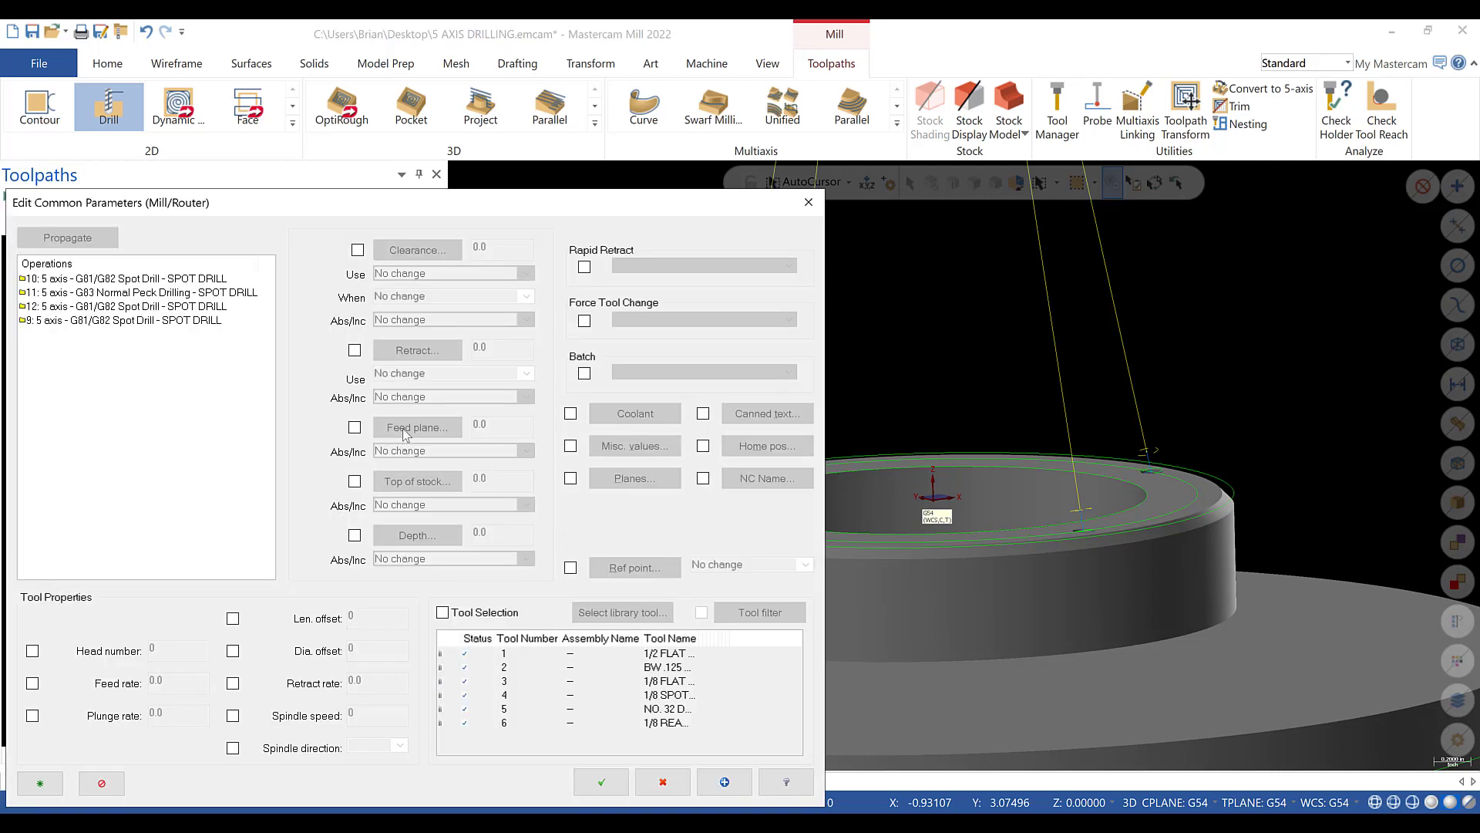
pyautogui.click(355, 352)
pyautogui.write('.1')
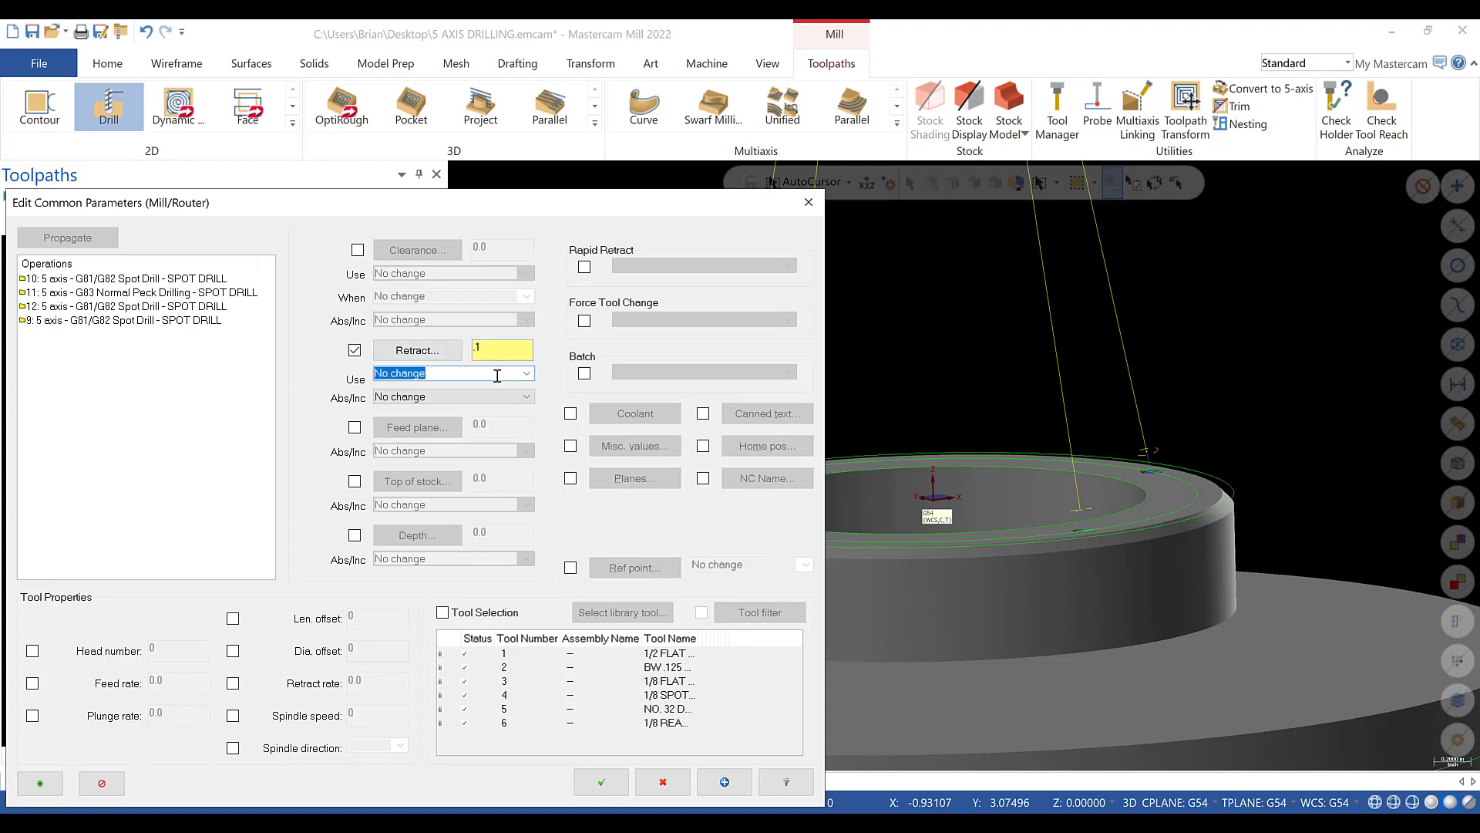
pyautogui.click(525, 374)
pyautogui.click(524, 376)
pyautogui.click(524, 375)
pyautogui.click(517, 396)
pyautogui.click(725, 782)
pyautogui.click(581, 784)
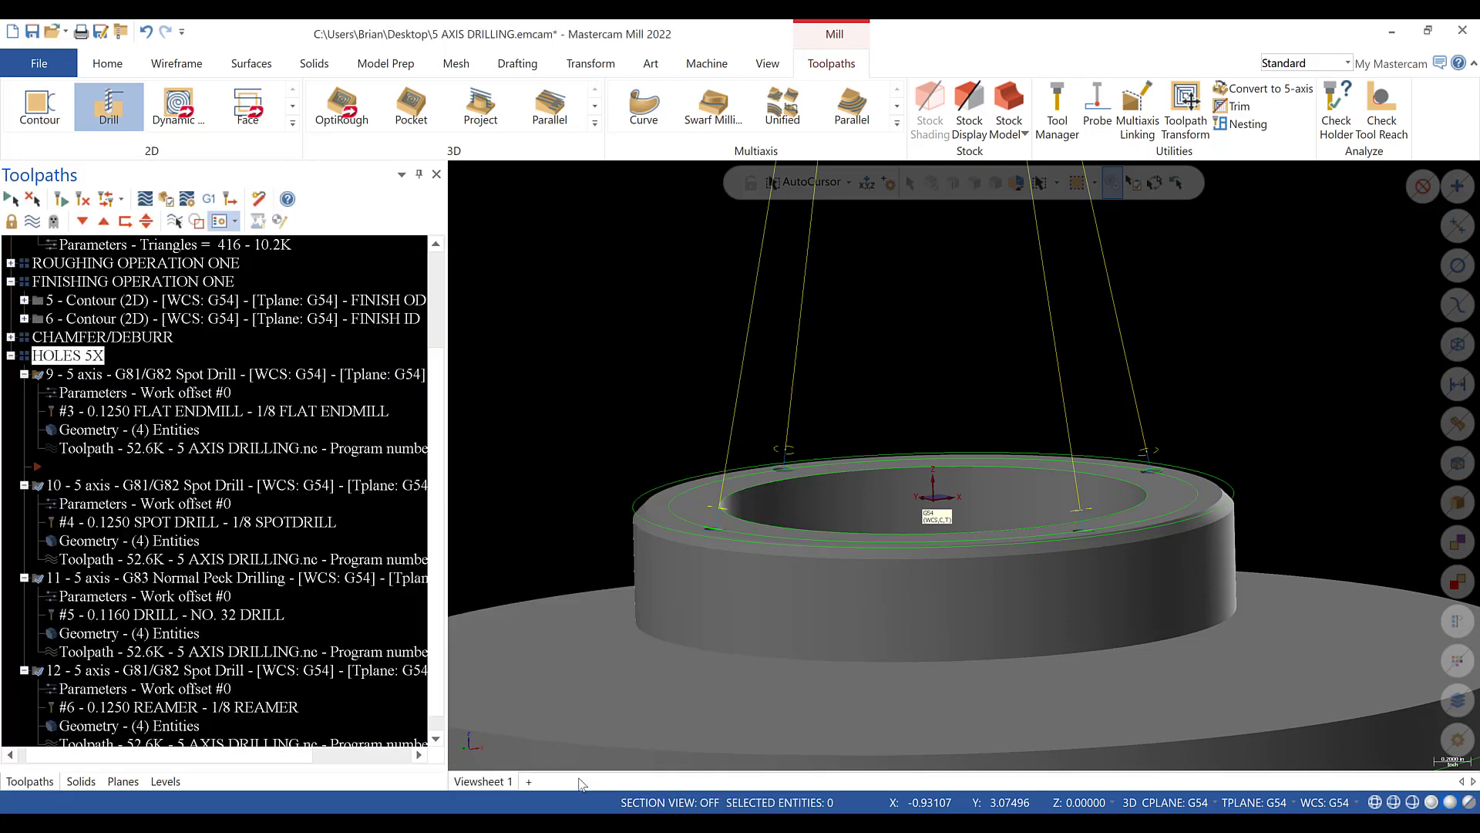
# - Regenerate the changed hole operations and open the linking parameters of spot drill operation 10 to check its retract
pyautogui.click(60, 201)
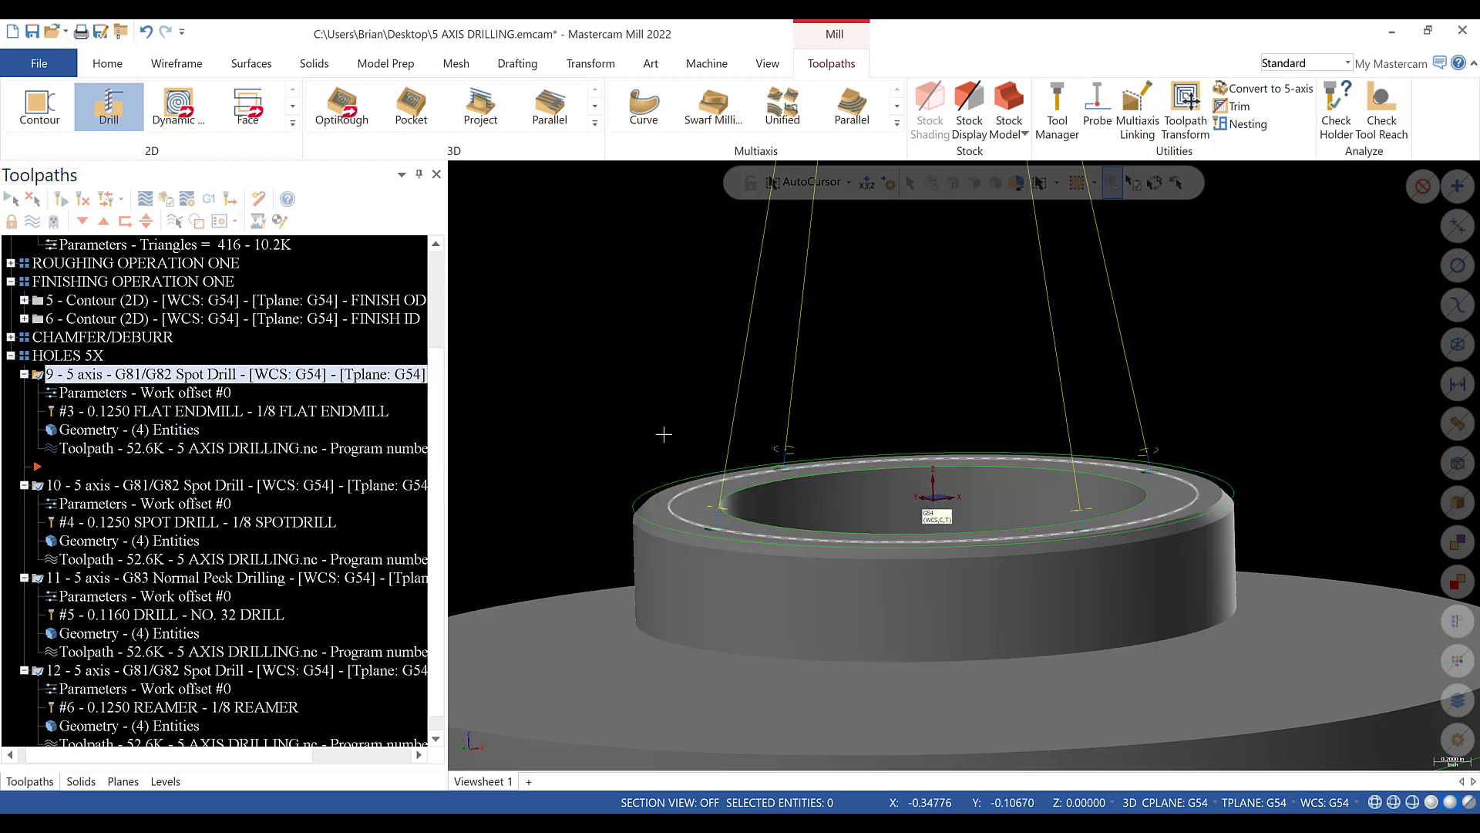
pyautogui.click(123, 505)
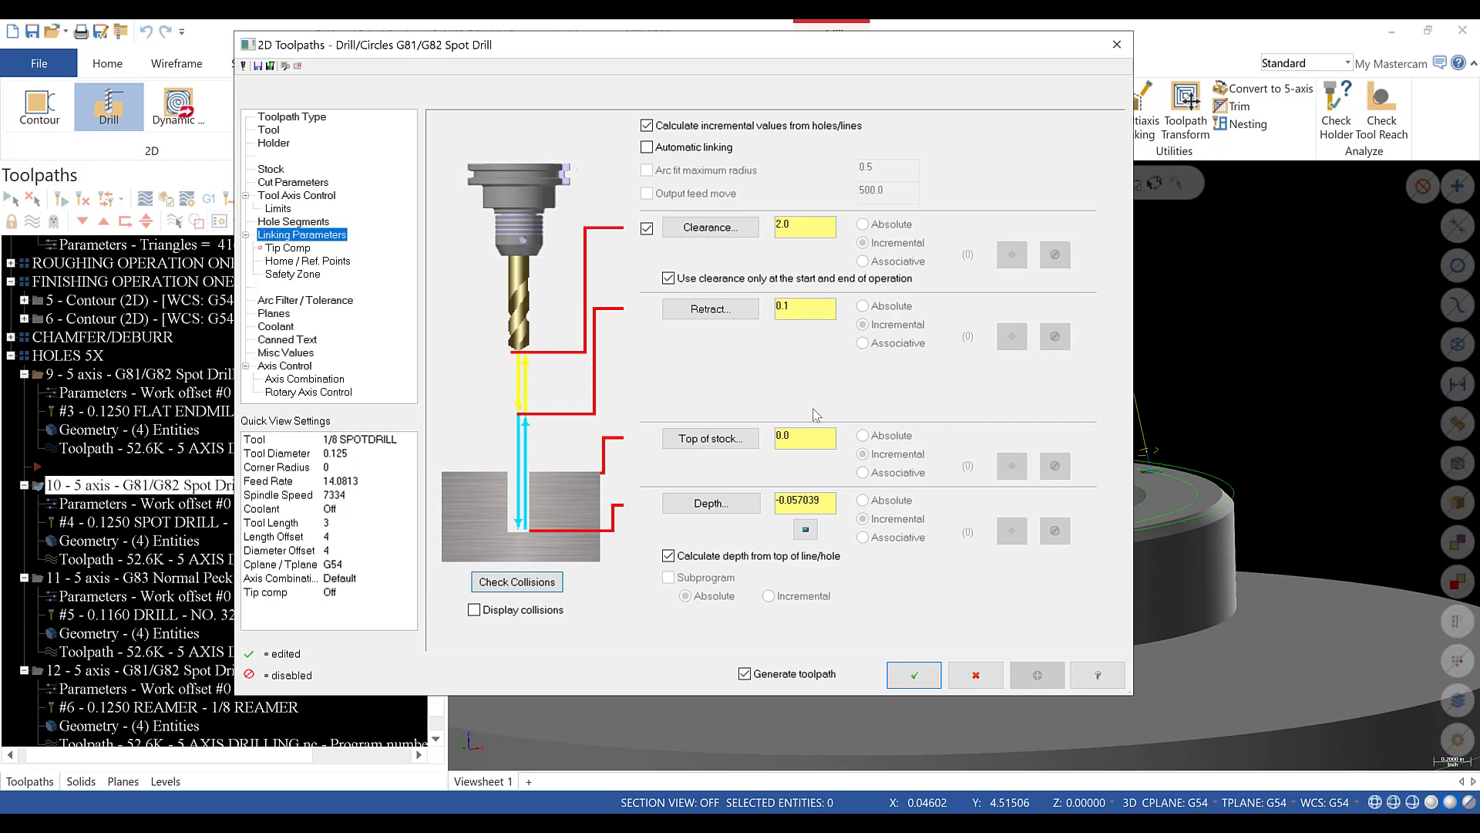
# - Close the parameters of spot drill operation 10 and check the retract in the linking parameters of reamer operation 12
pyautogui.click(915, 675)
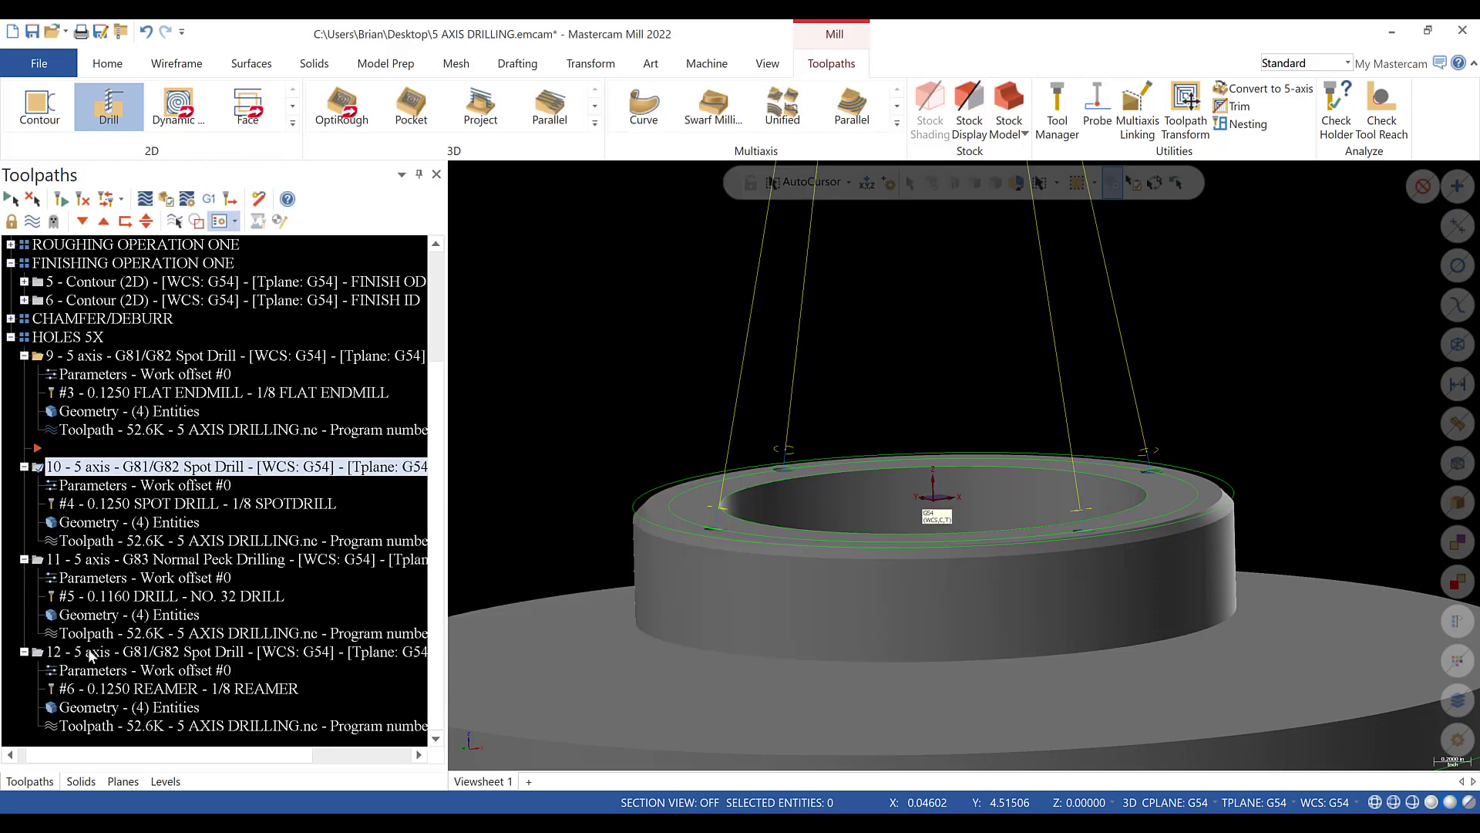
pyautogui.click(87, 672)
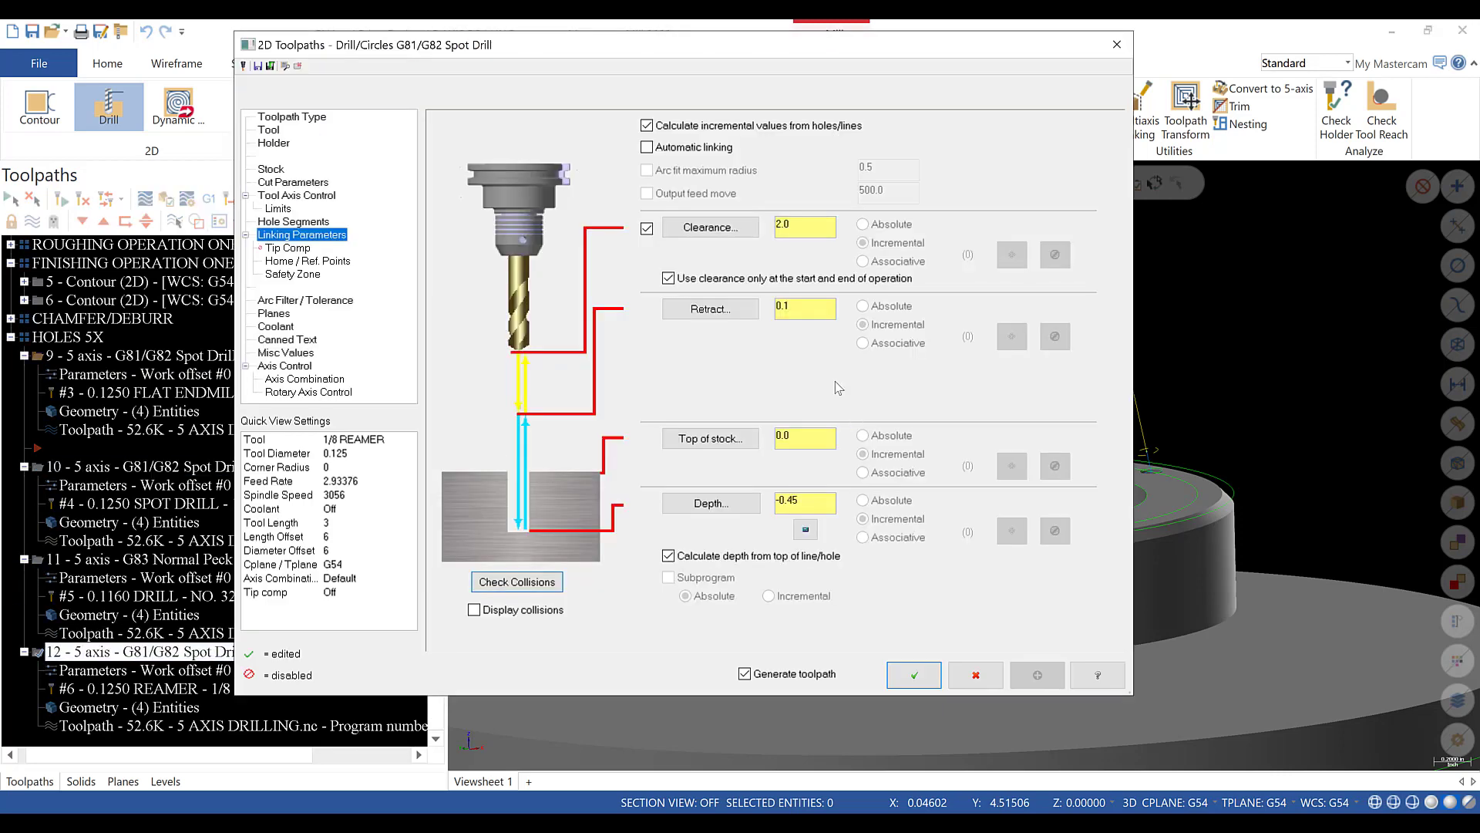
pyautogui.click(914, 675)
pyautogui.scroll(2, 1238, 278)
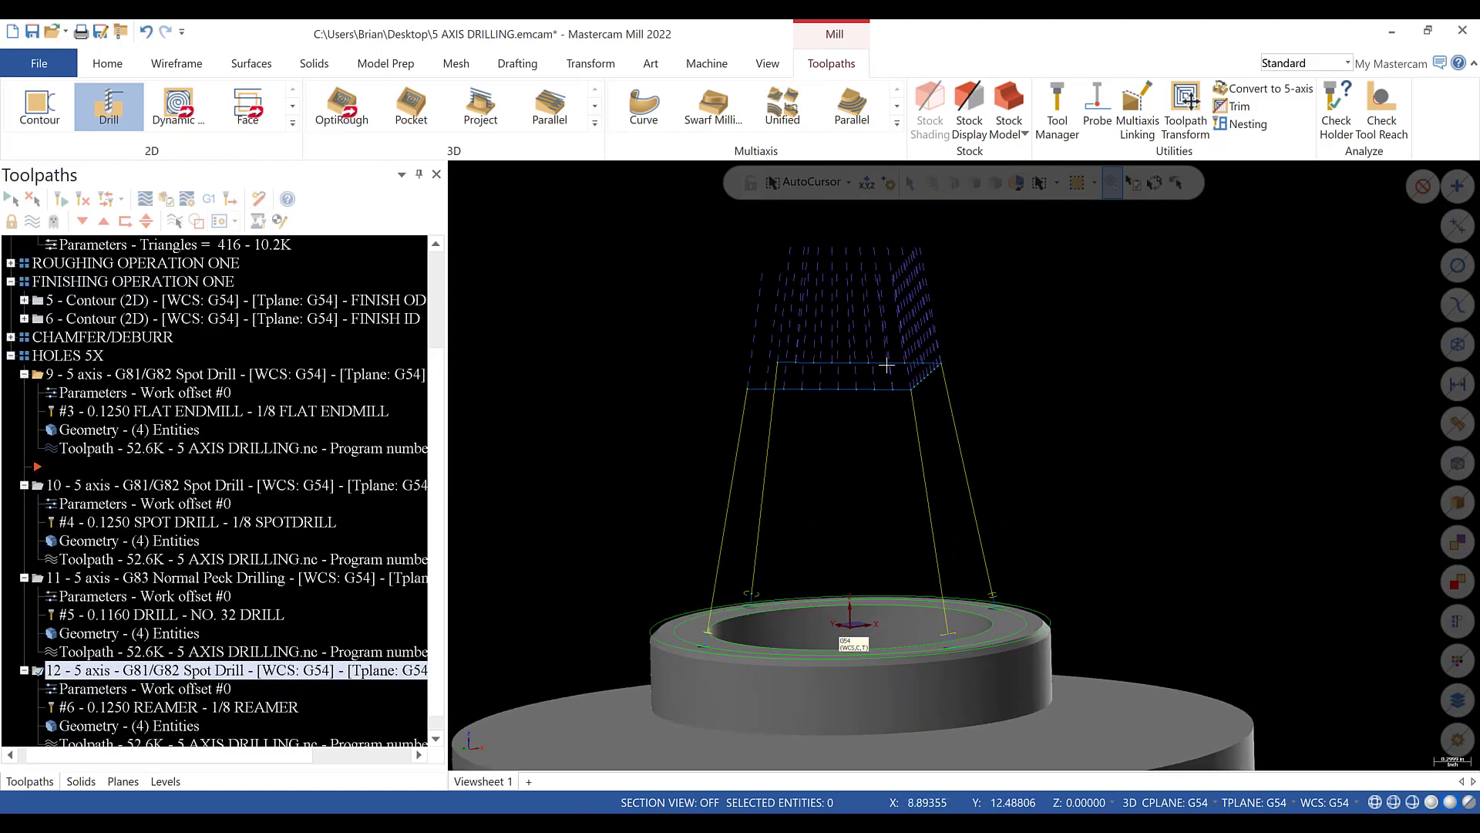
# - Verify the whole HOLES 5X group in the simulator, playing through the flat endmill and spot drill operations at a slightly faster speed
pyautogui.click(44, 357)
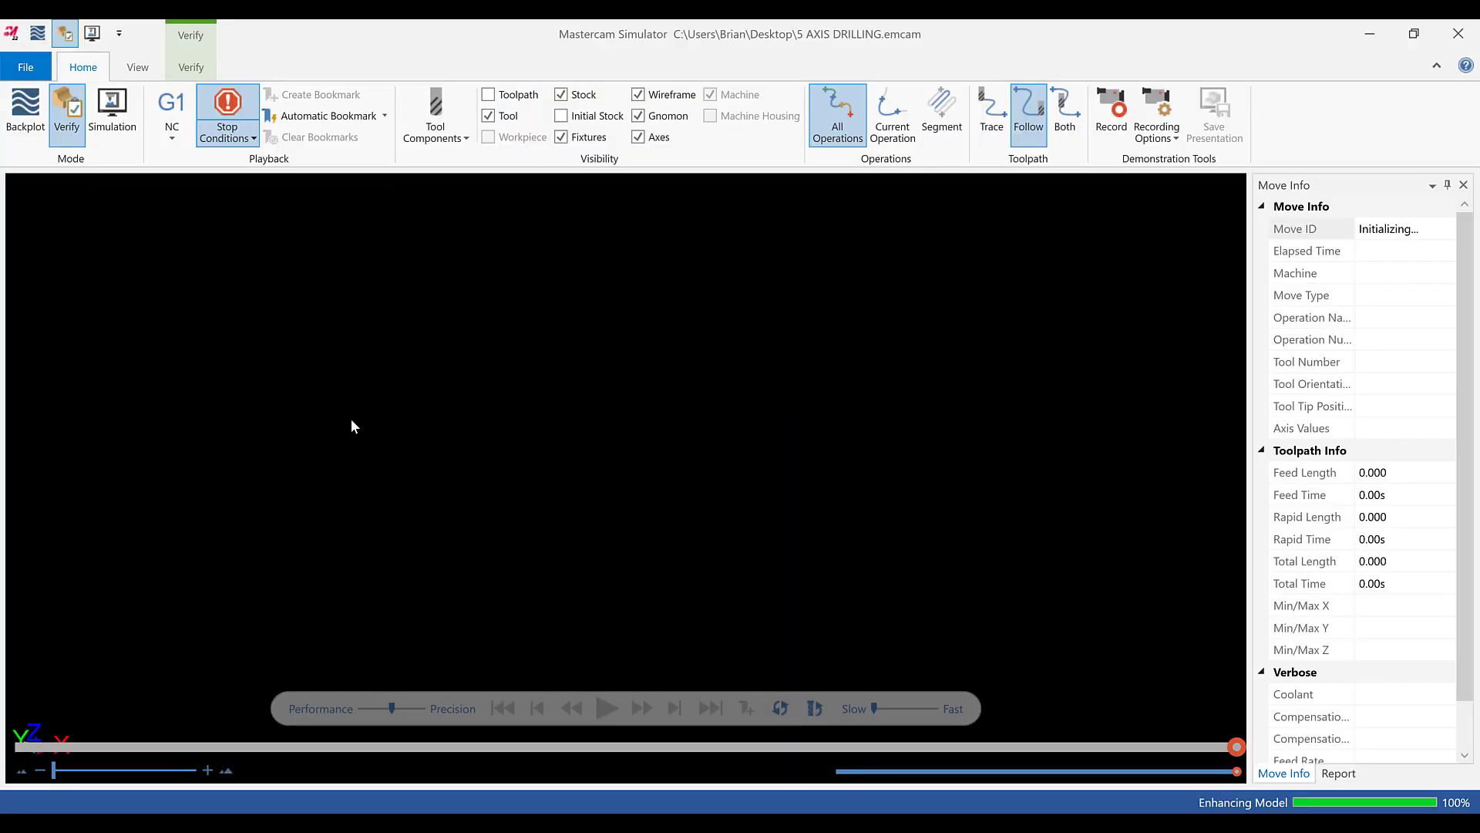
pyautogui.click(606, 710)
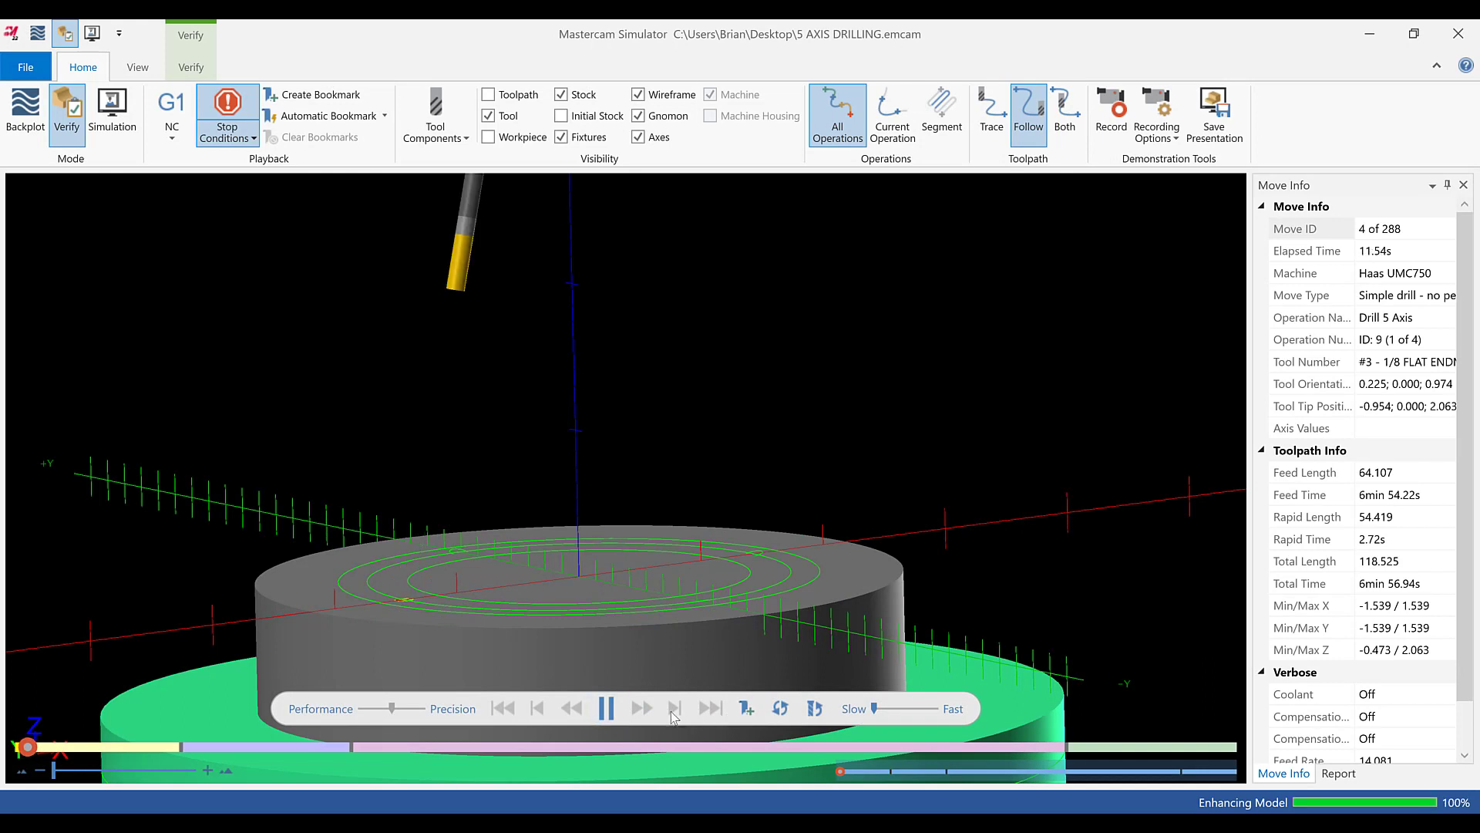
pyautogui.click(887, 708)
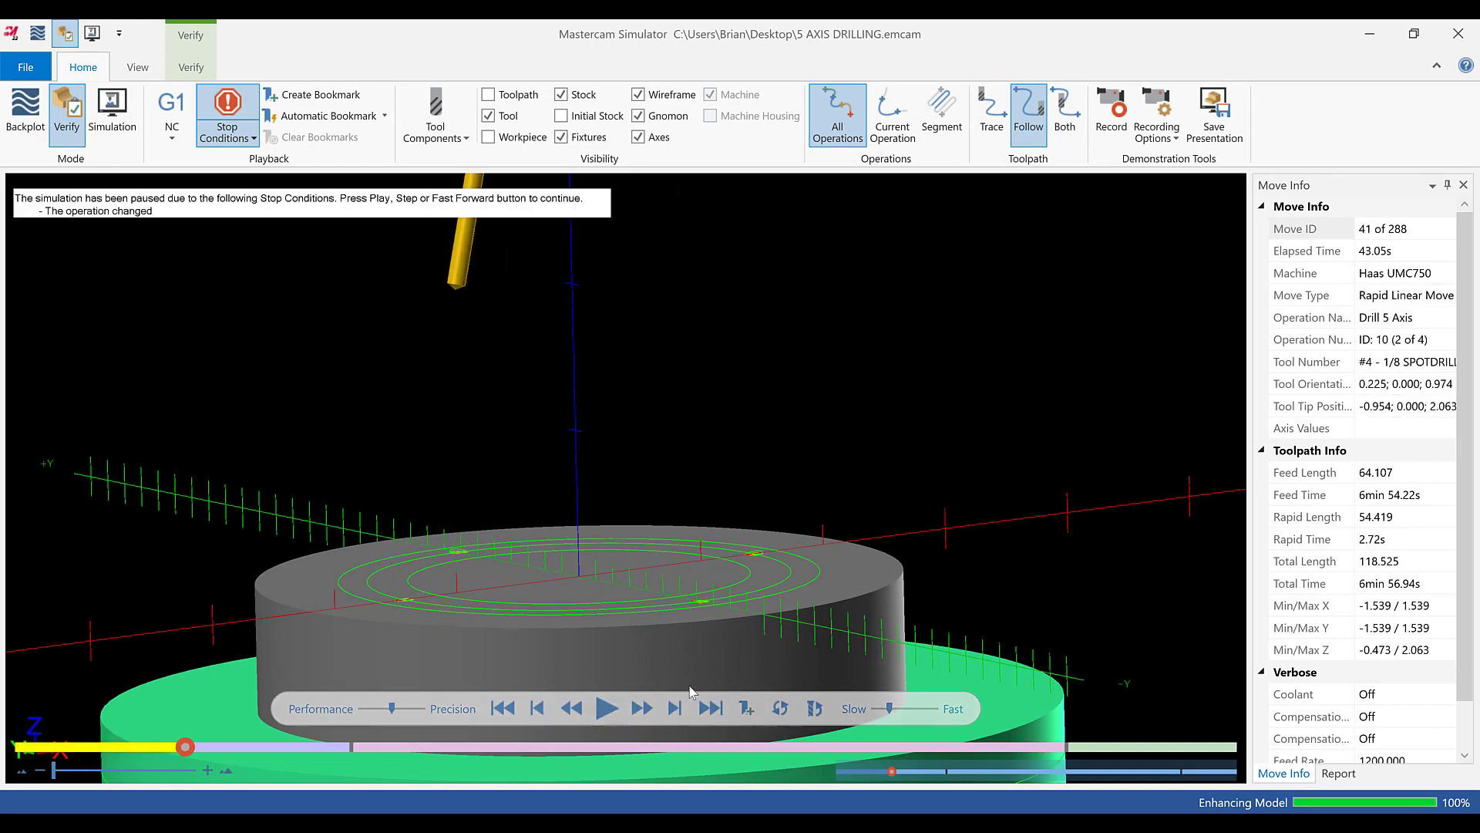
pyautogui.click(607, 709)
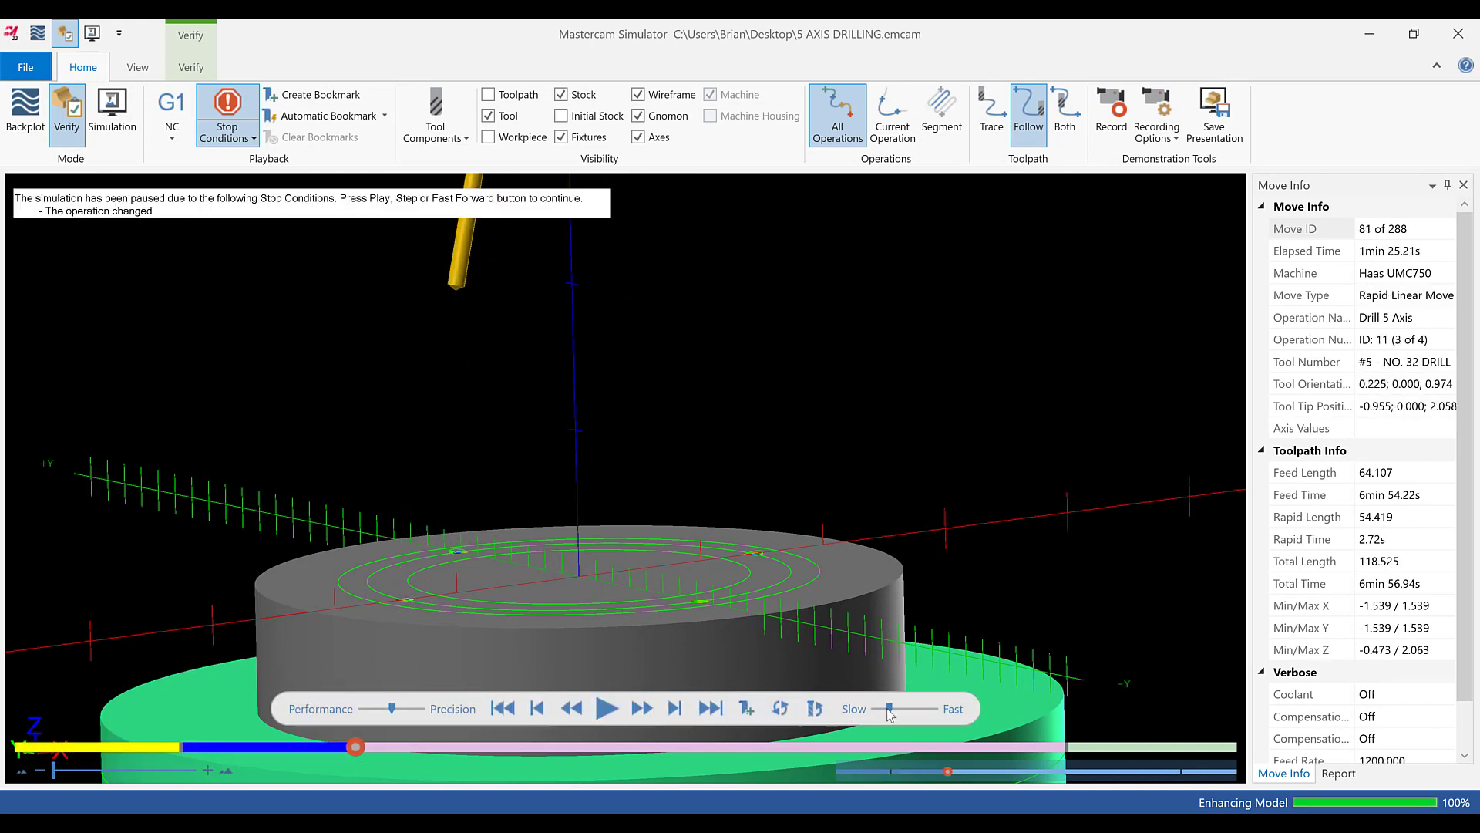
# - Slow down the simulation, play the peck drilling with pauses at the moves between holes, and run on through the reamer operation
pyautogui.moveTo(889, 708); pyautogui.dragTo(875, 711)
pyautogui.click(607, 709)
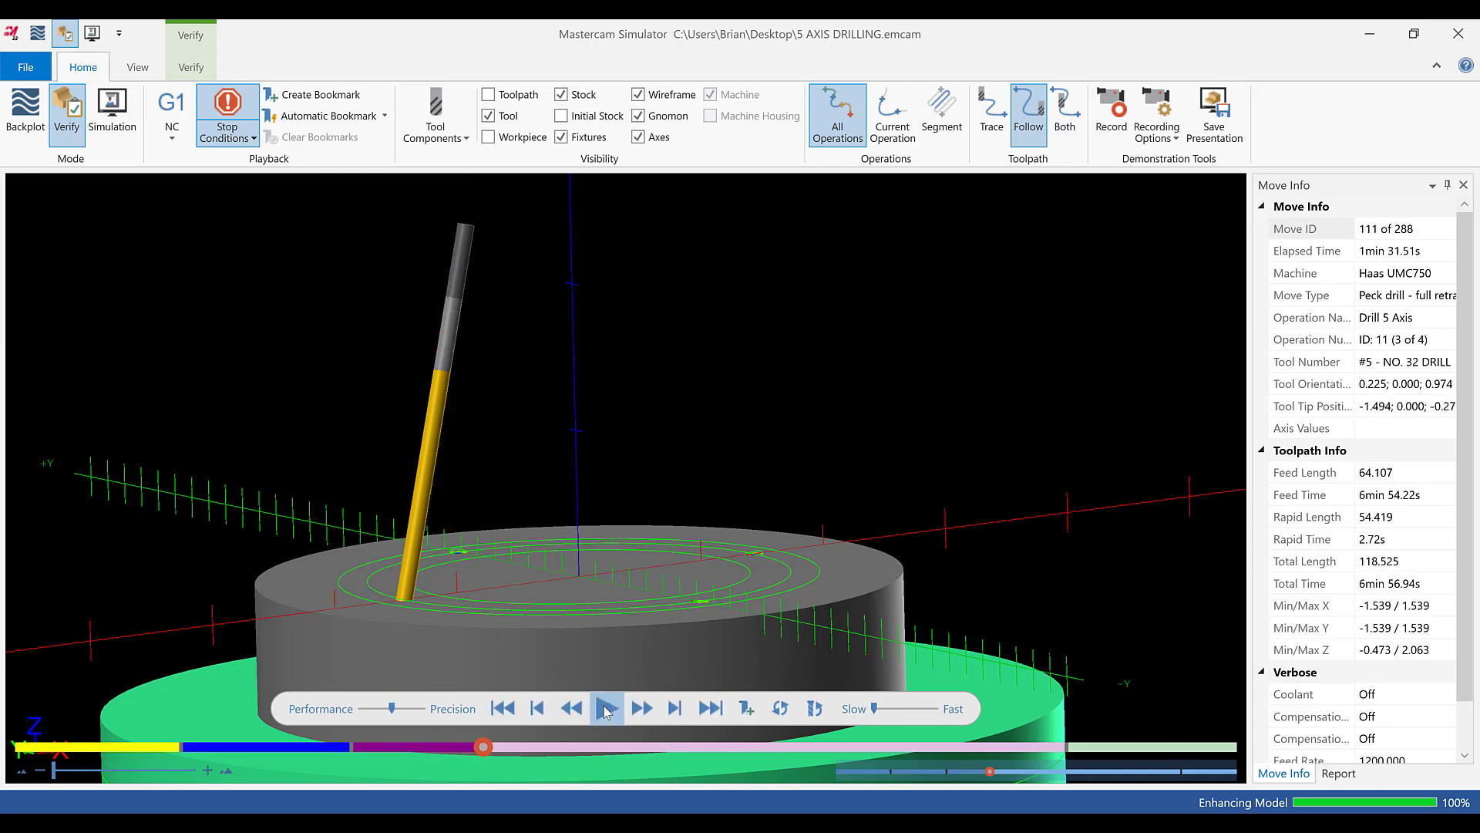
pyautogui.click(606, 708)
pyautogui.click(606, 708)
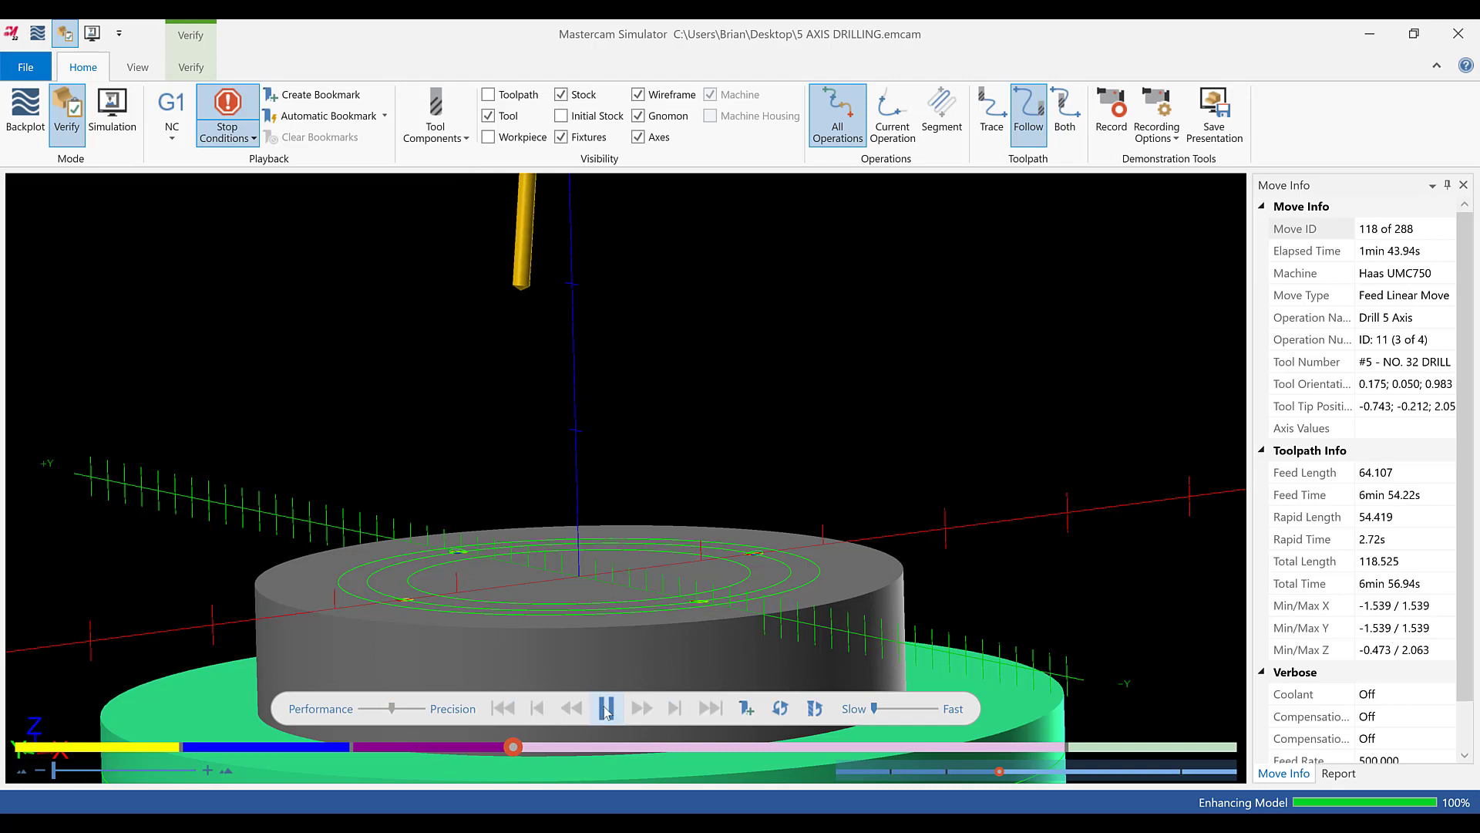
pyautogui.click(606, 708)
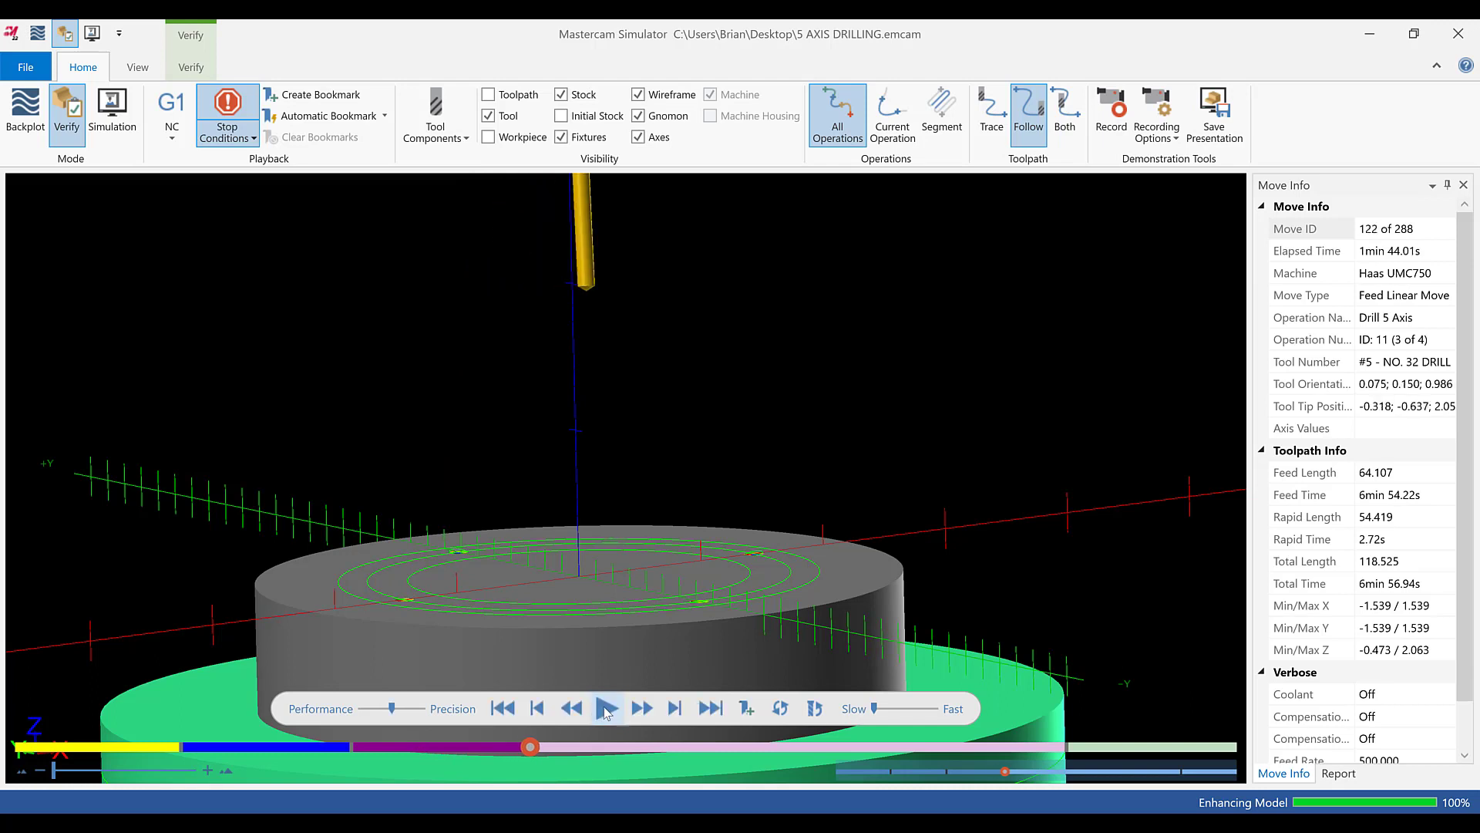
pyautogui.click(606, 707)
pyautogui.click(606, 708)
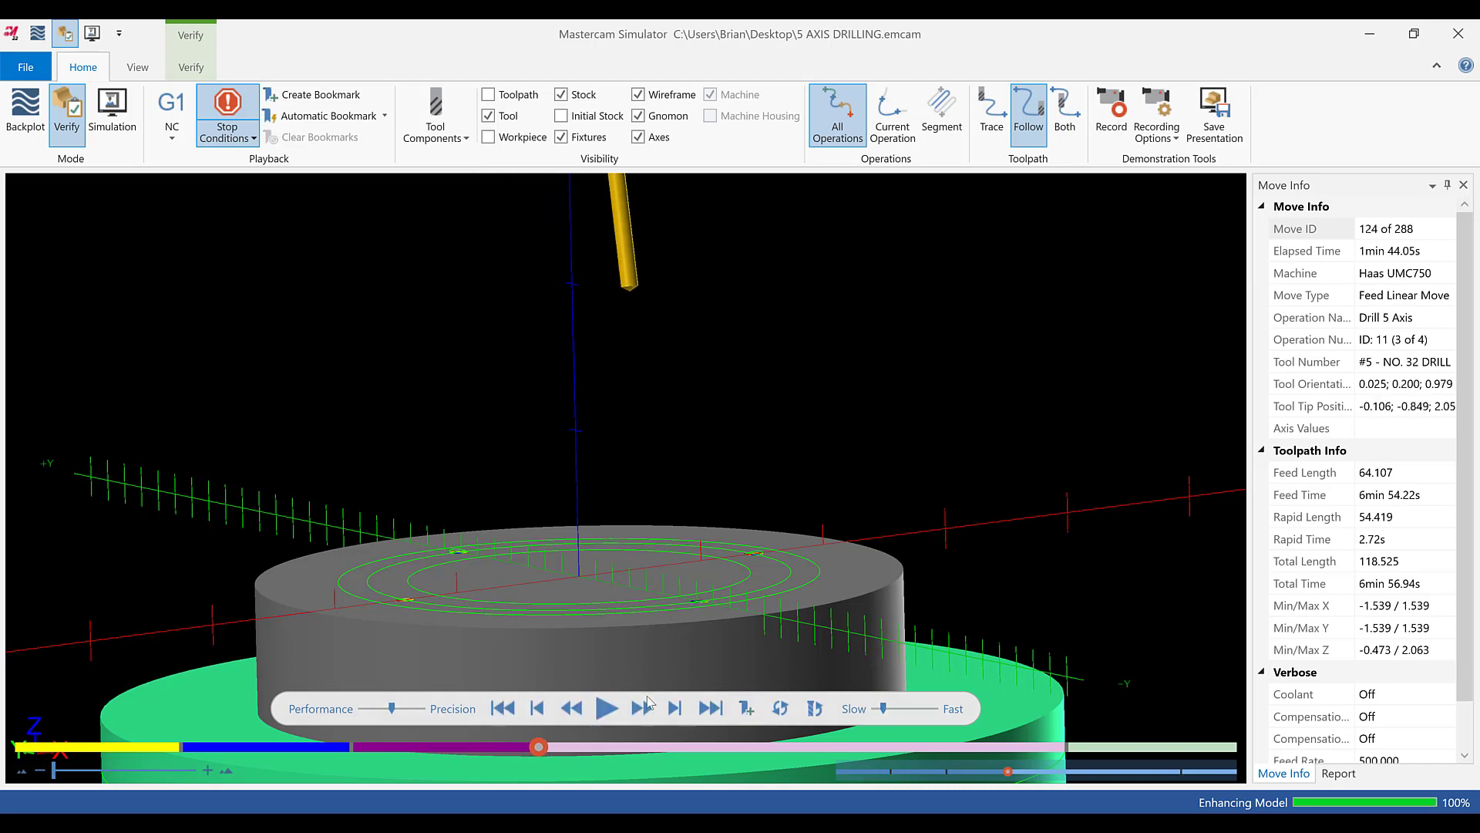
pyautogui.click(606, 707)
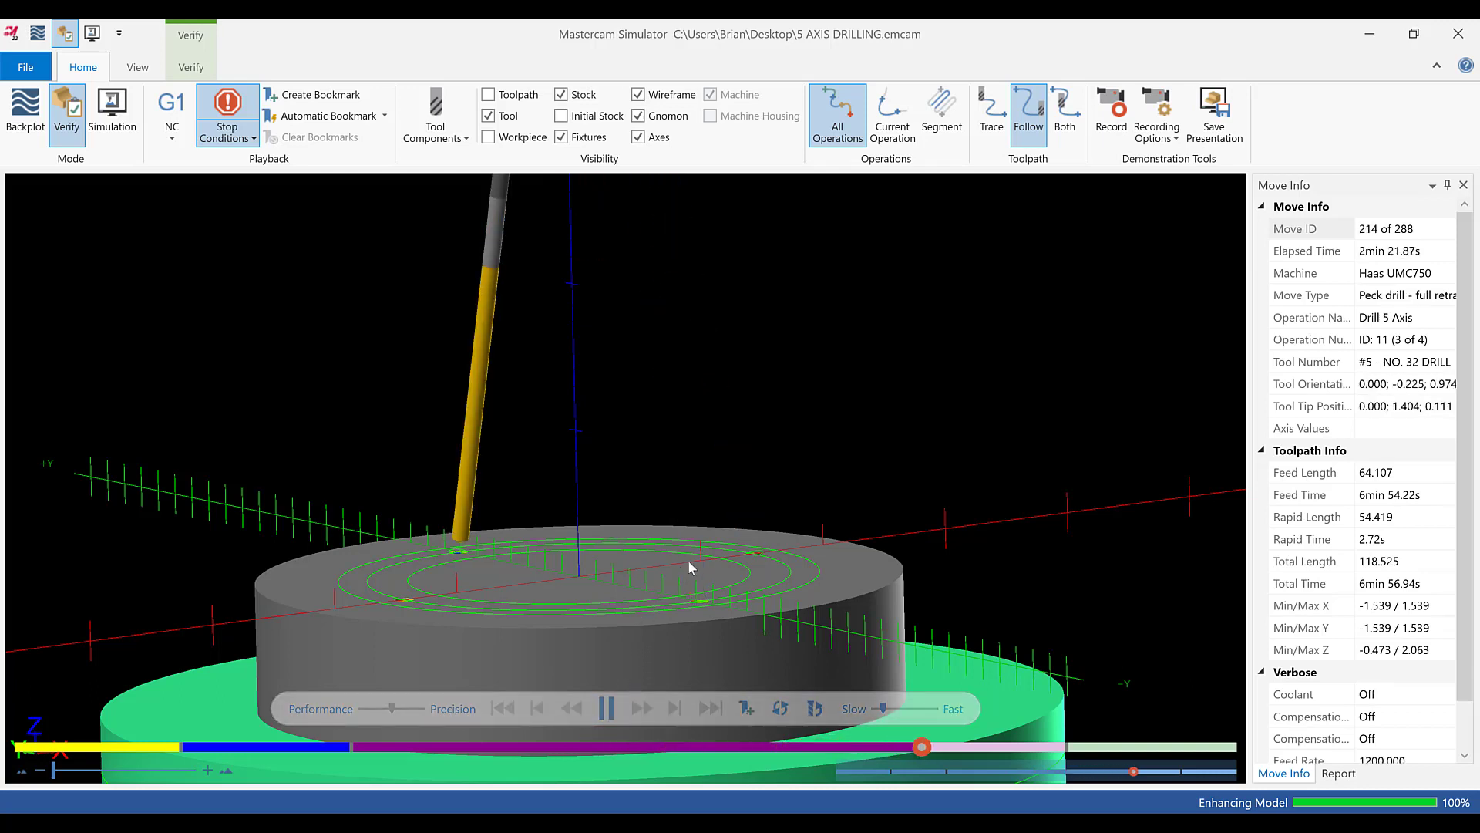
pyautogui.click(607, 711)
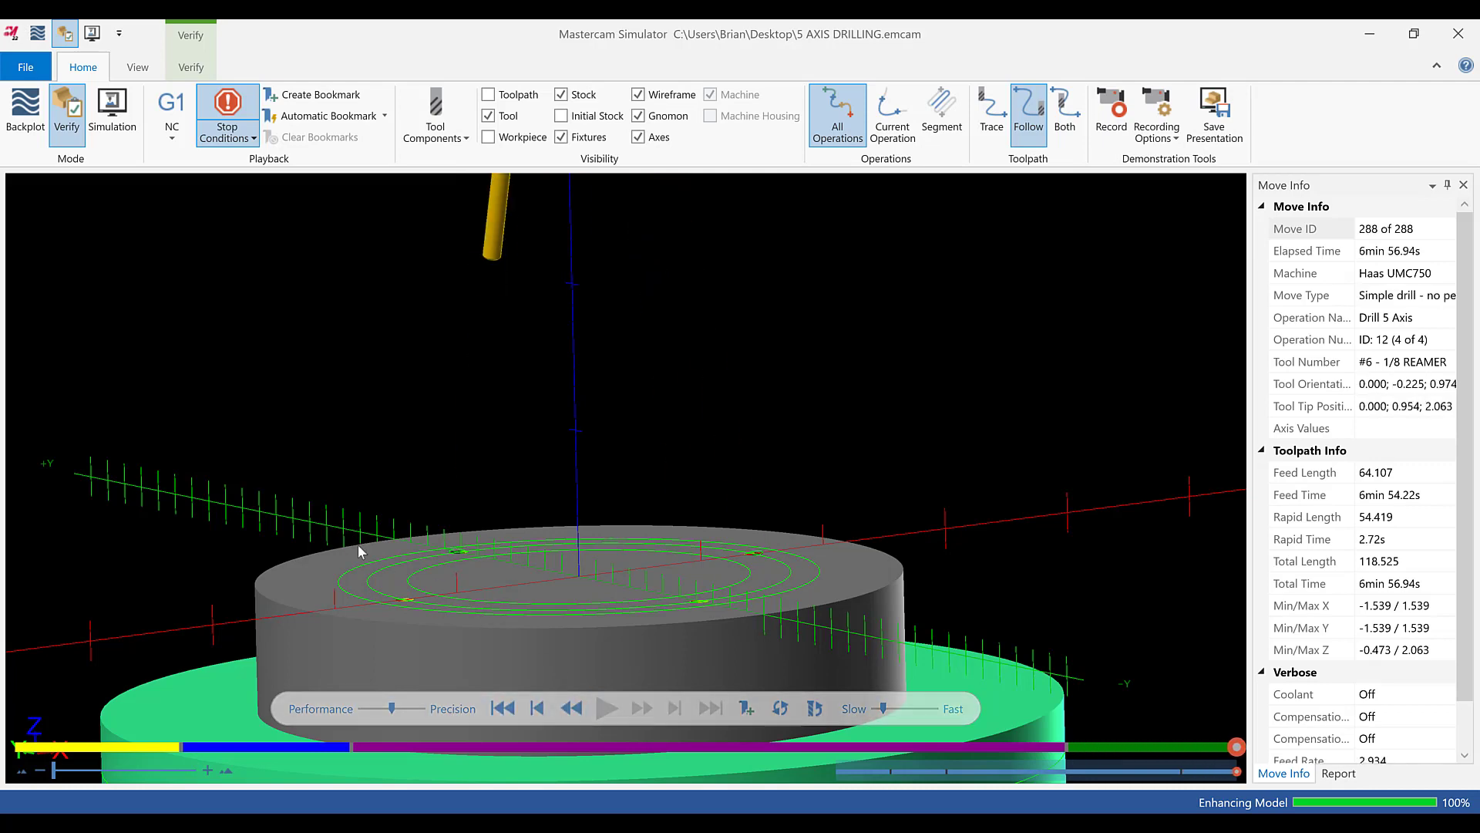
# - Inspect a finished angled hole on the simulated ring up close, and close the simulator
pyautogui.scroll(4, 422, 580)
pyautogui.moveTo(423, 580); pyautogui.dragTo(429, 615, button='middle')
pyautogui.scroll(-5, 429, 617)
pyautogui.scroll(8, 423, 652)
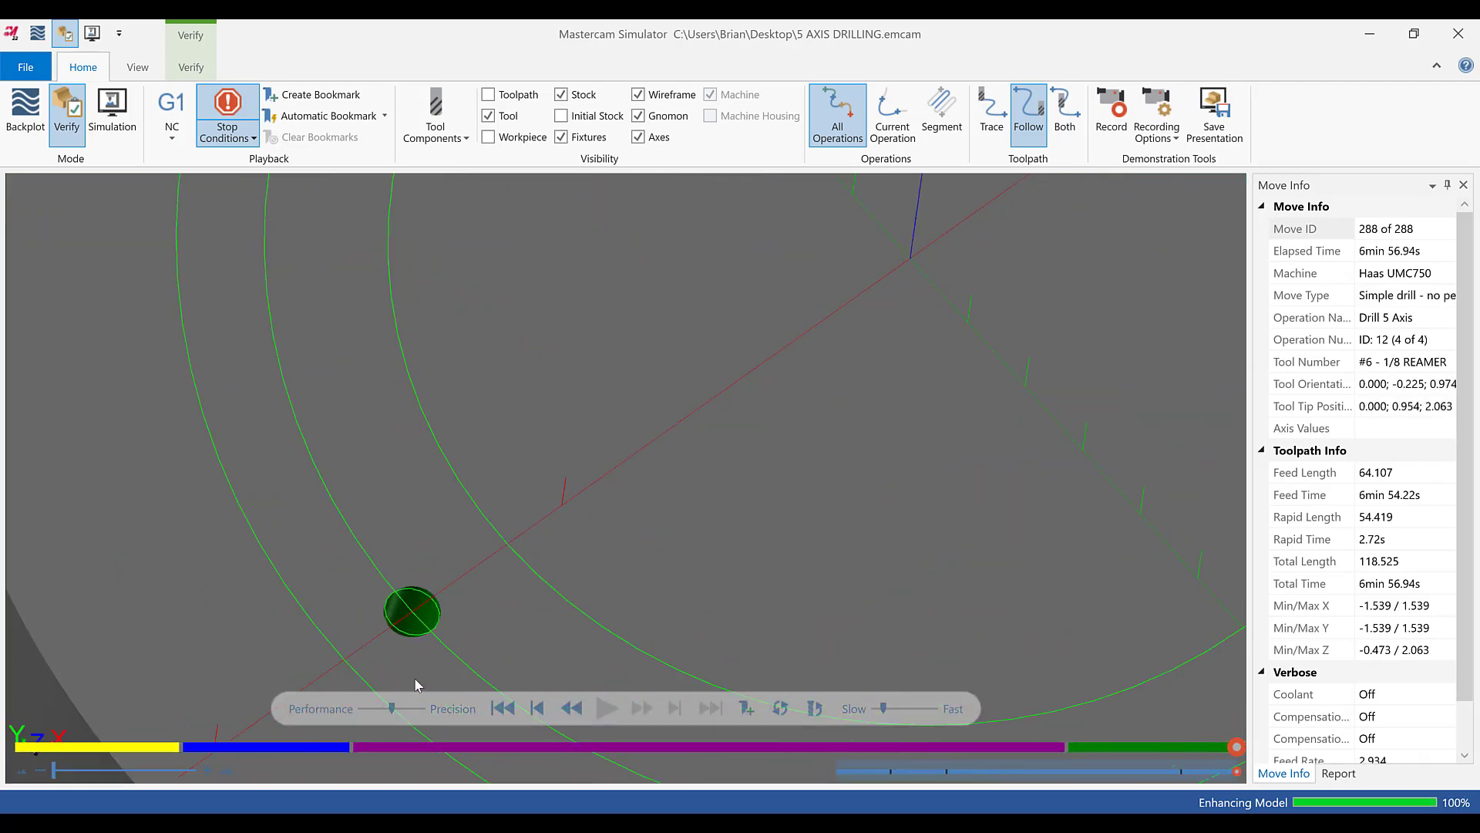
pyautogui.moveTo(489, 539)
pyautogui.mouseDown(button='middle')
pyautogui.moveTo(479, 566)
pyautogui.moveTo(486, 537)
pyautogui.mouseUp(button='middle')
pyautogui.scroll(-10, 486, 537)
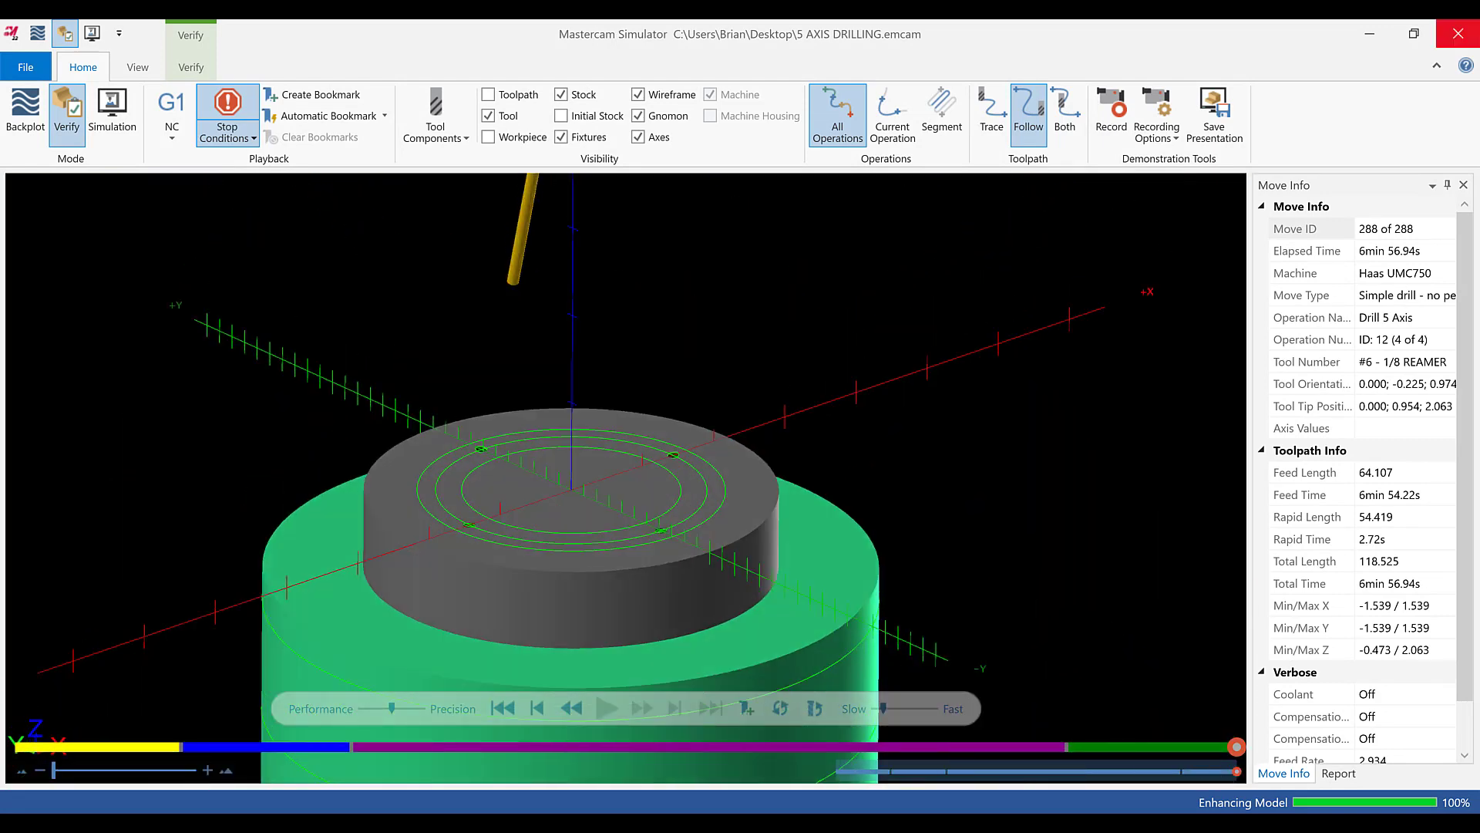
pyautogui.click(1458, 33)
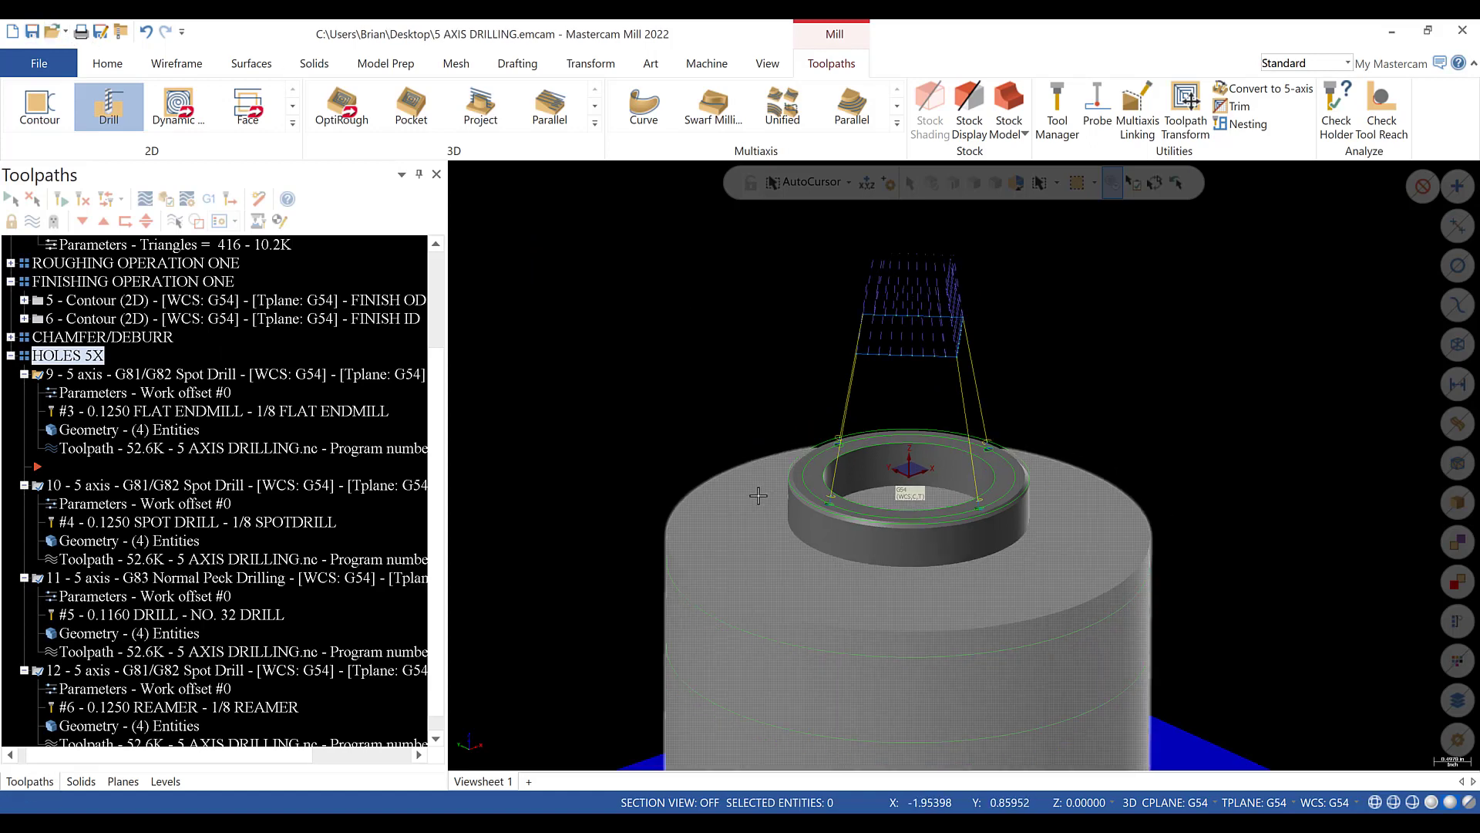
# - Collapse operations 9 to 12, move the insert position below operation 12, and save the part file
pyautogui.scroll(-1, 189, 509)
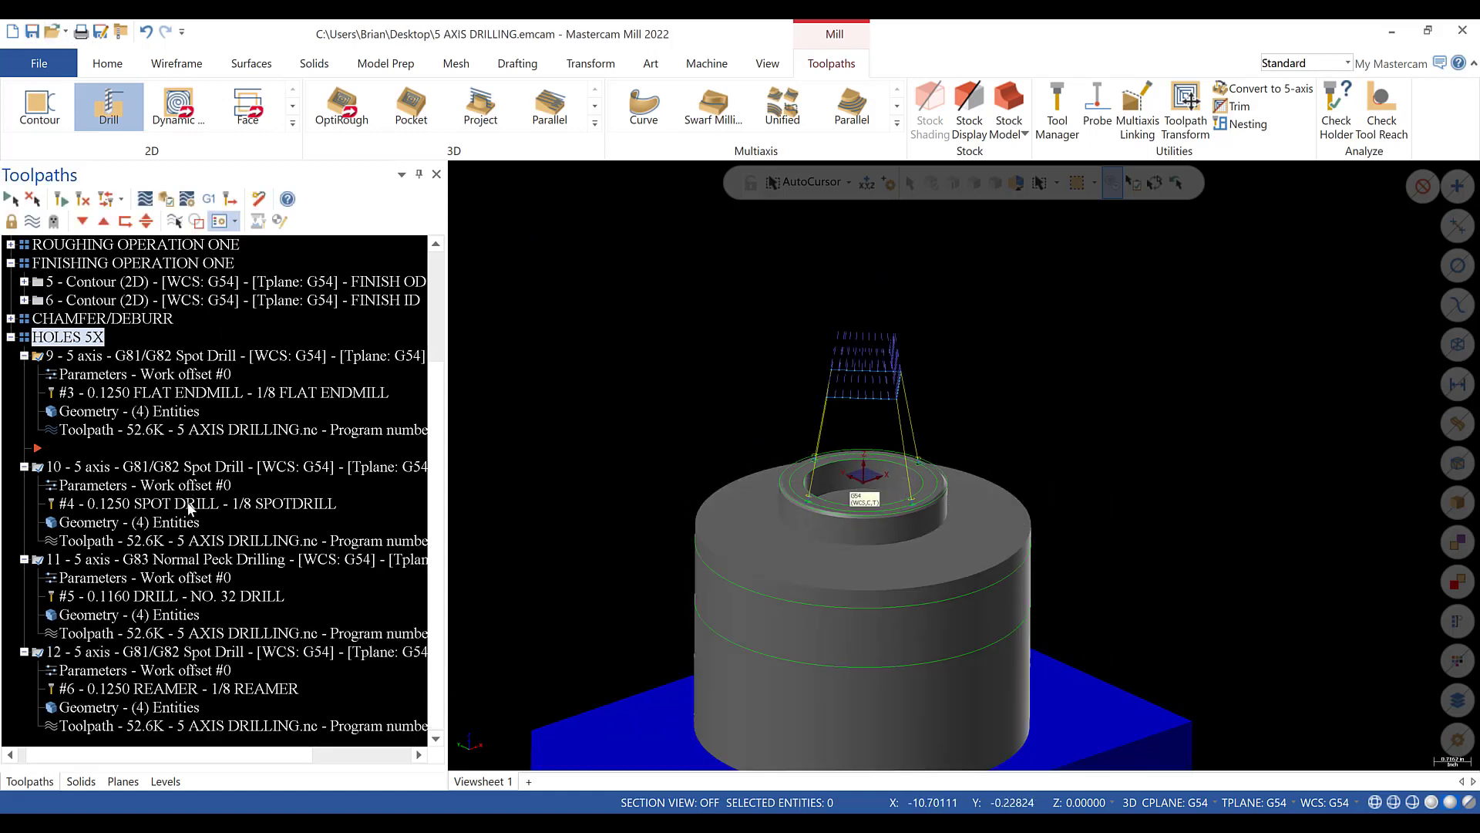
pyautogui.click(24, 356)
pyautogui.click(24, 467)
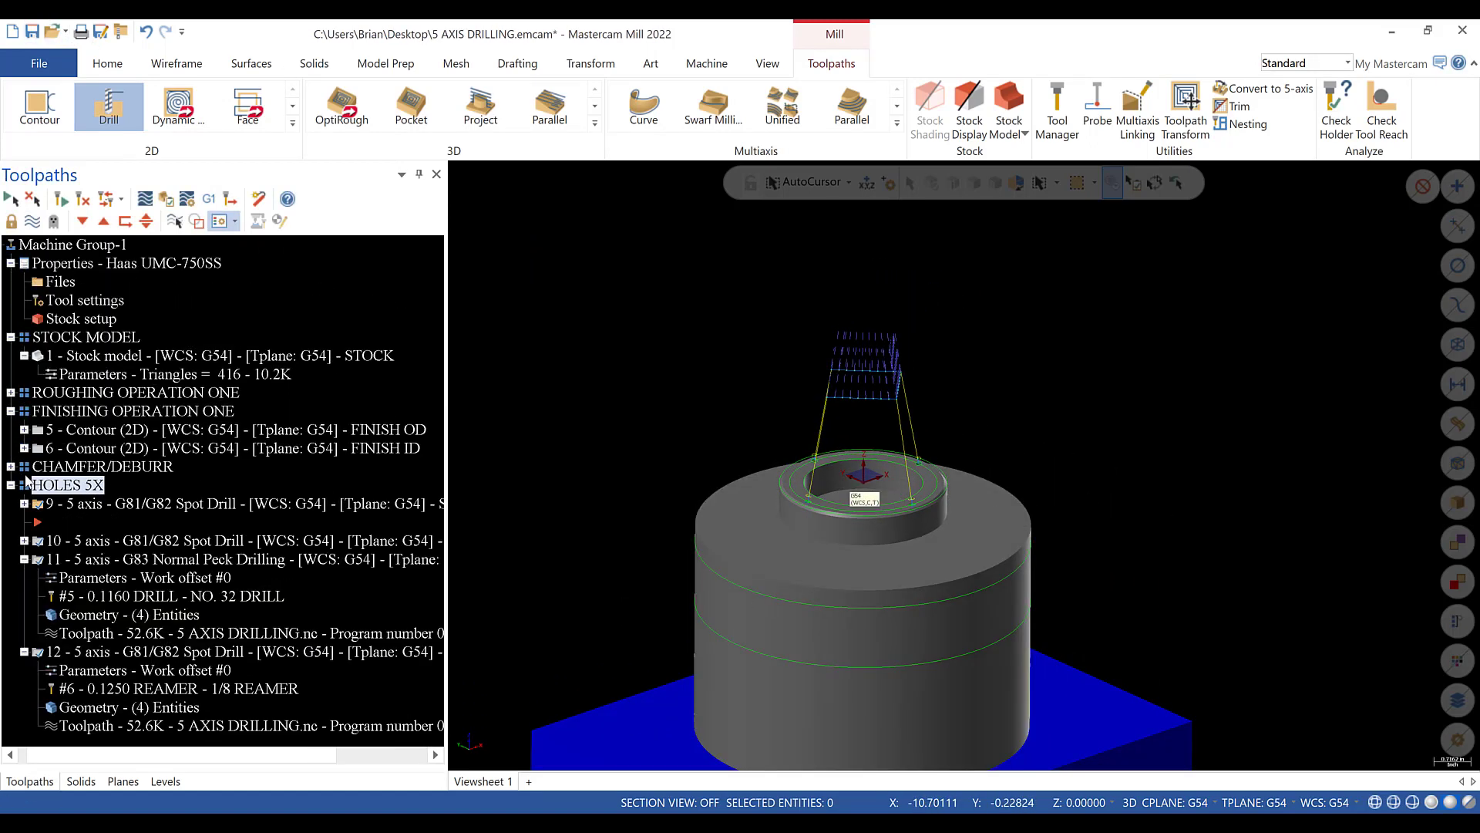
pyautogui.click(24, 560)
pyautogui.click(24, 579)
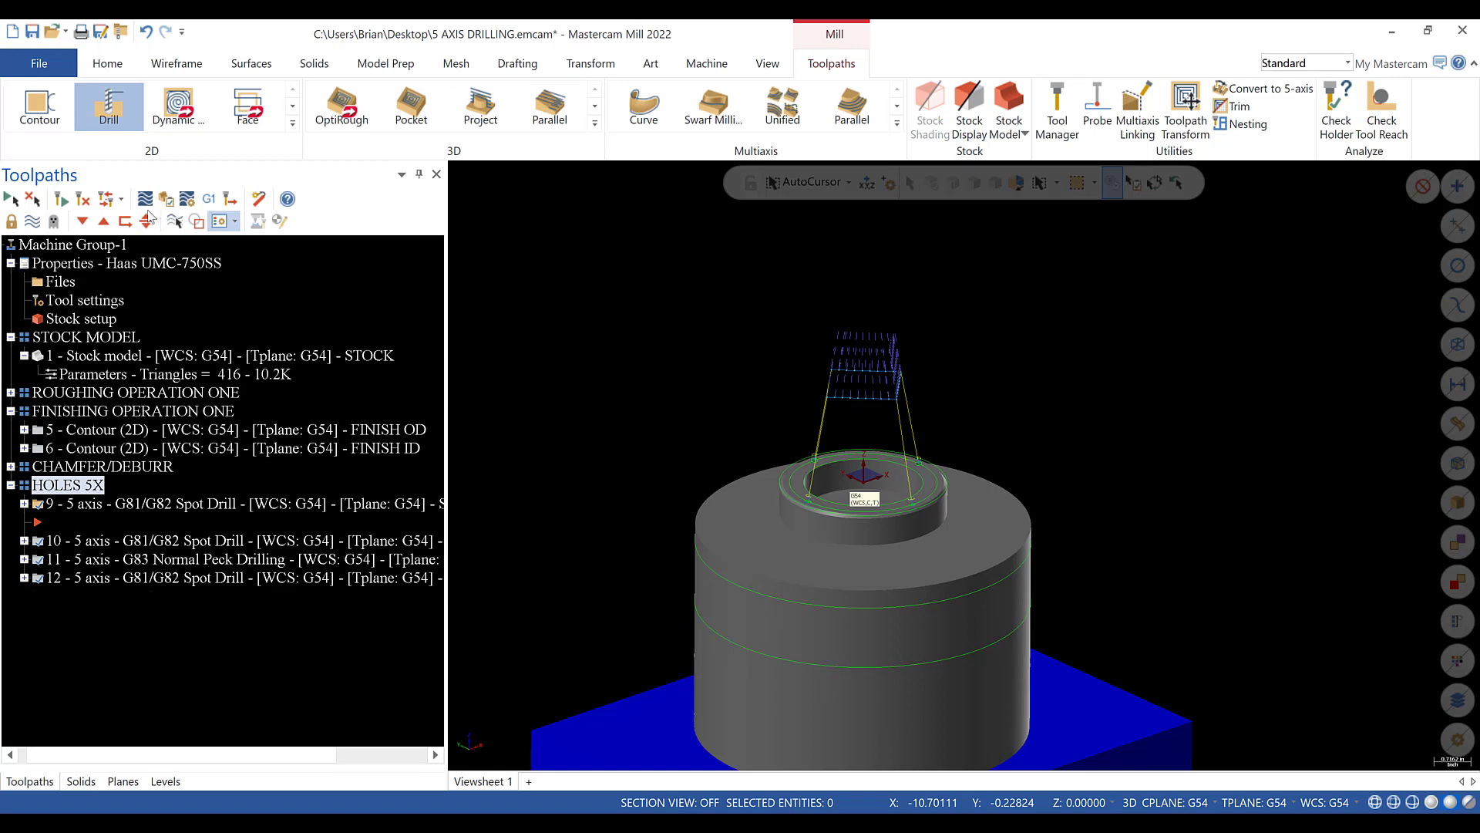
pyautogui.click(82, 221)
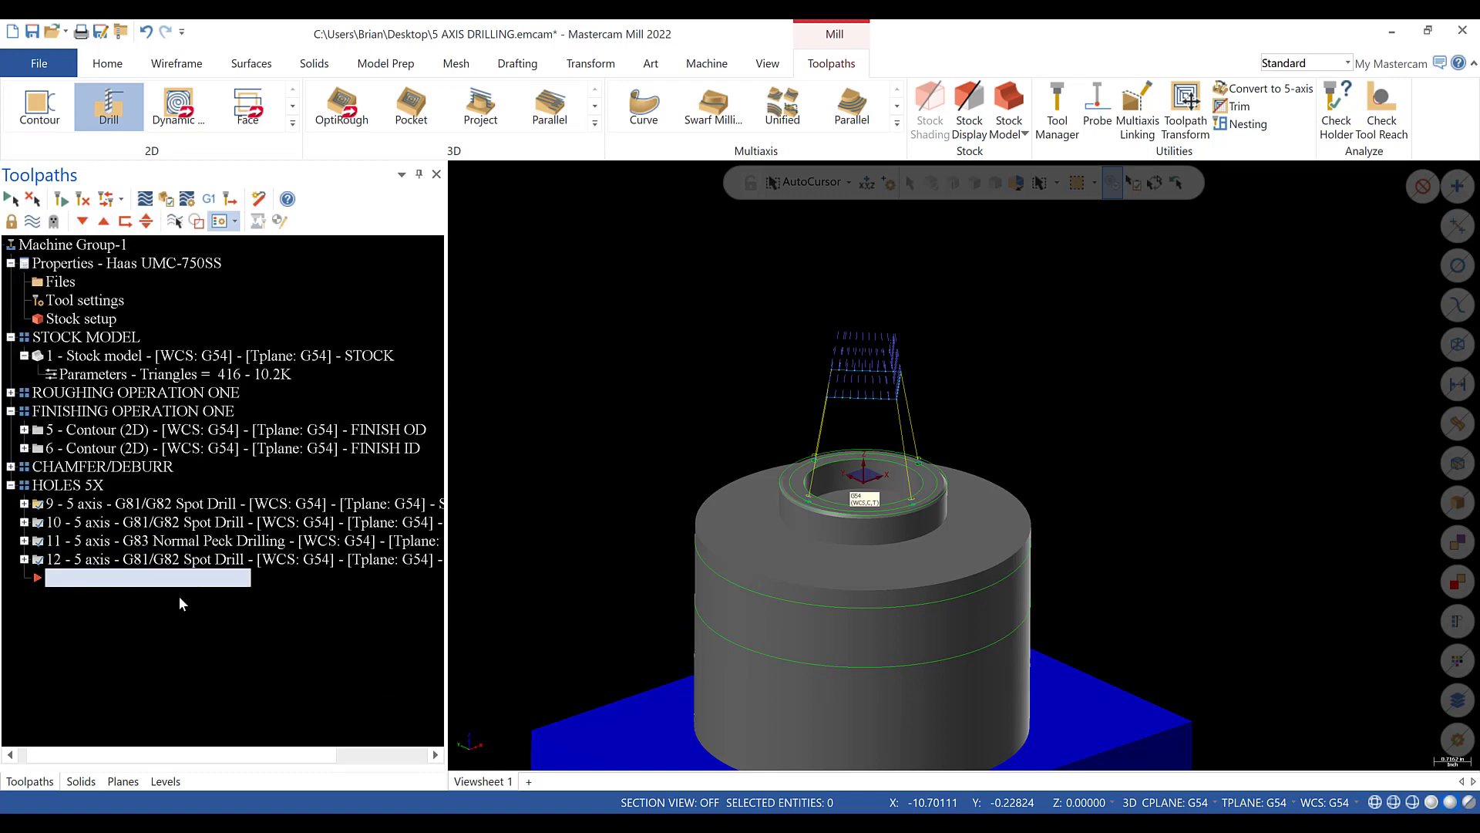
pyautogui.hotkey('ctrl', 's')
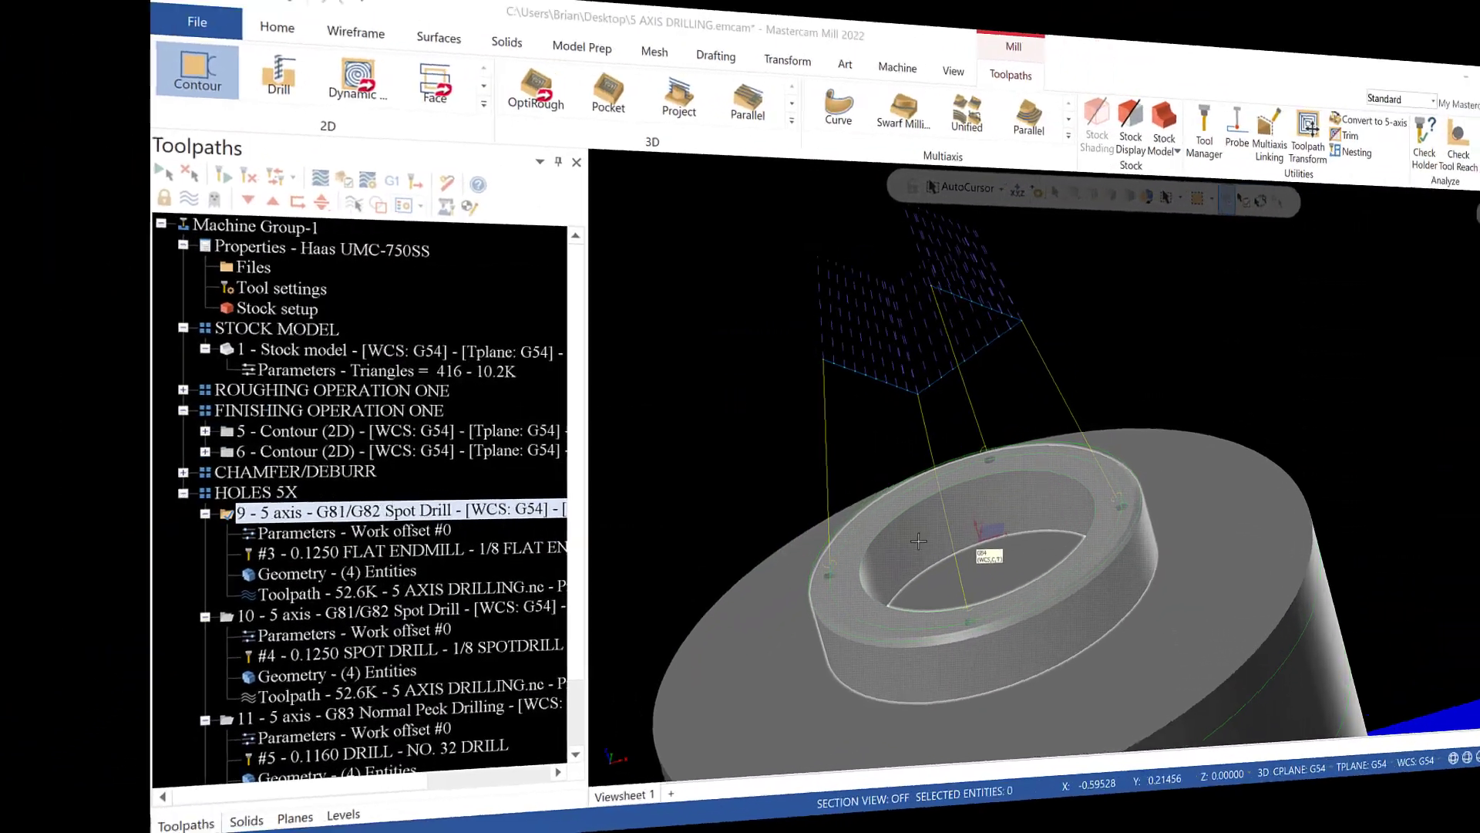
# - Post only the HOLES 5X operations to NC code, replacing the existing 5 AXIS DRILLING.nc file
pyautogui.scroll(-2, 165, 557)
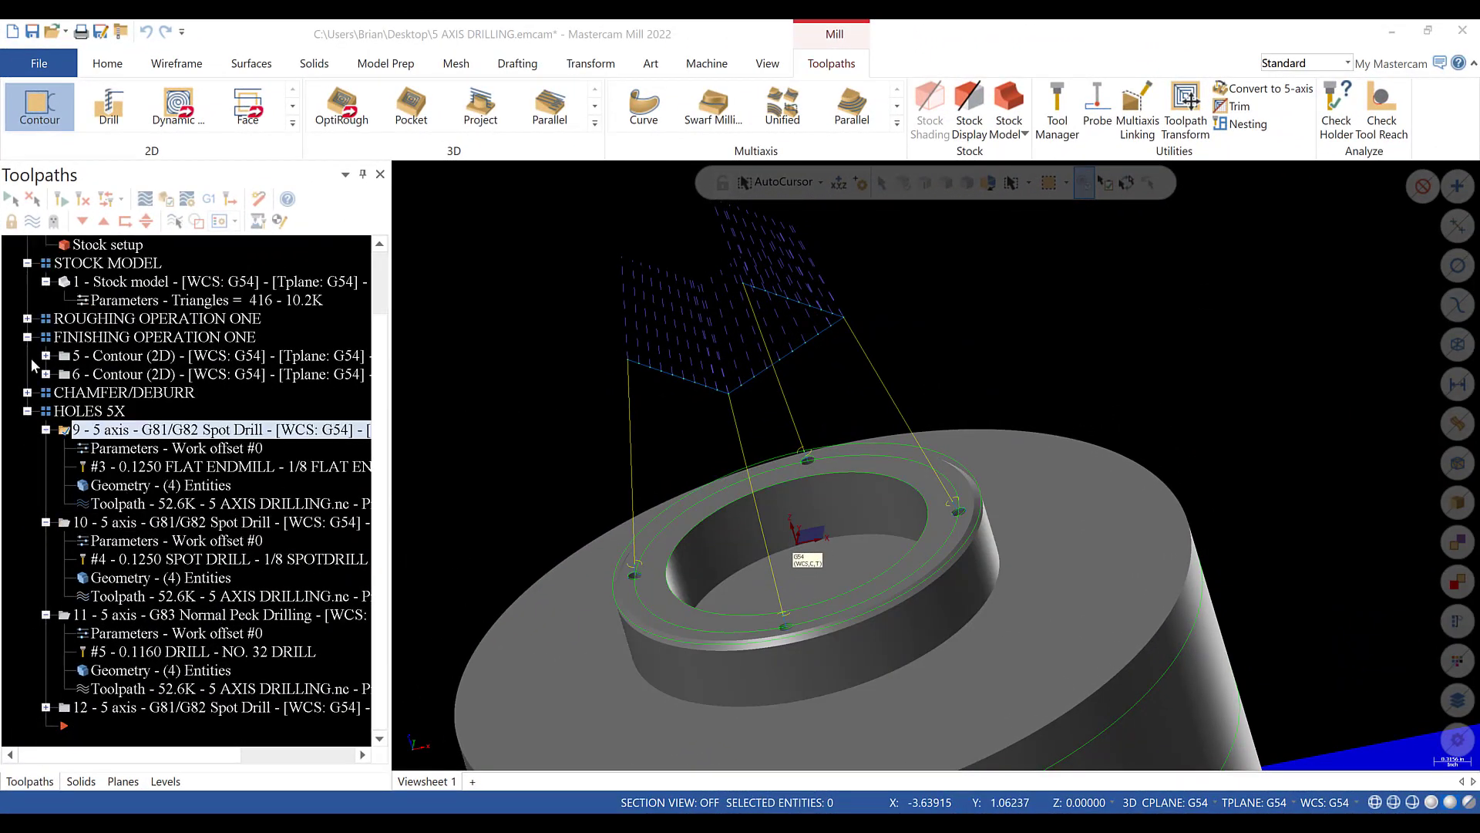
pyautogui.click(73, 412)
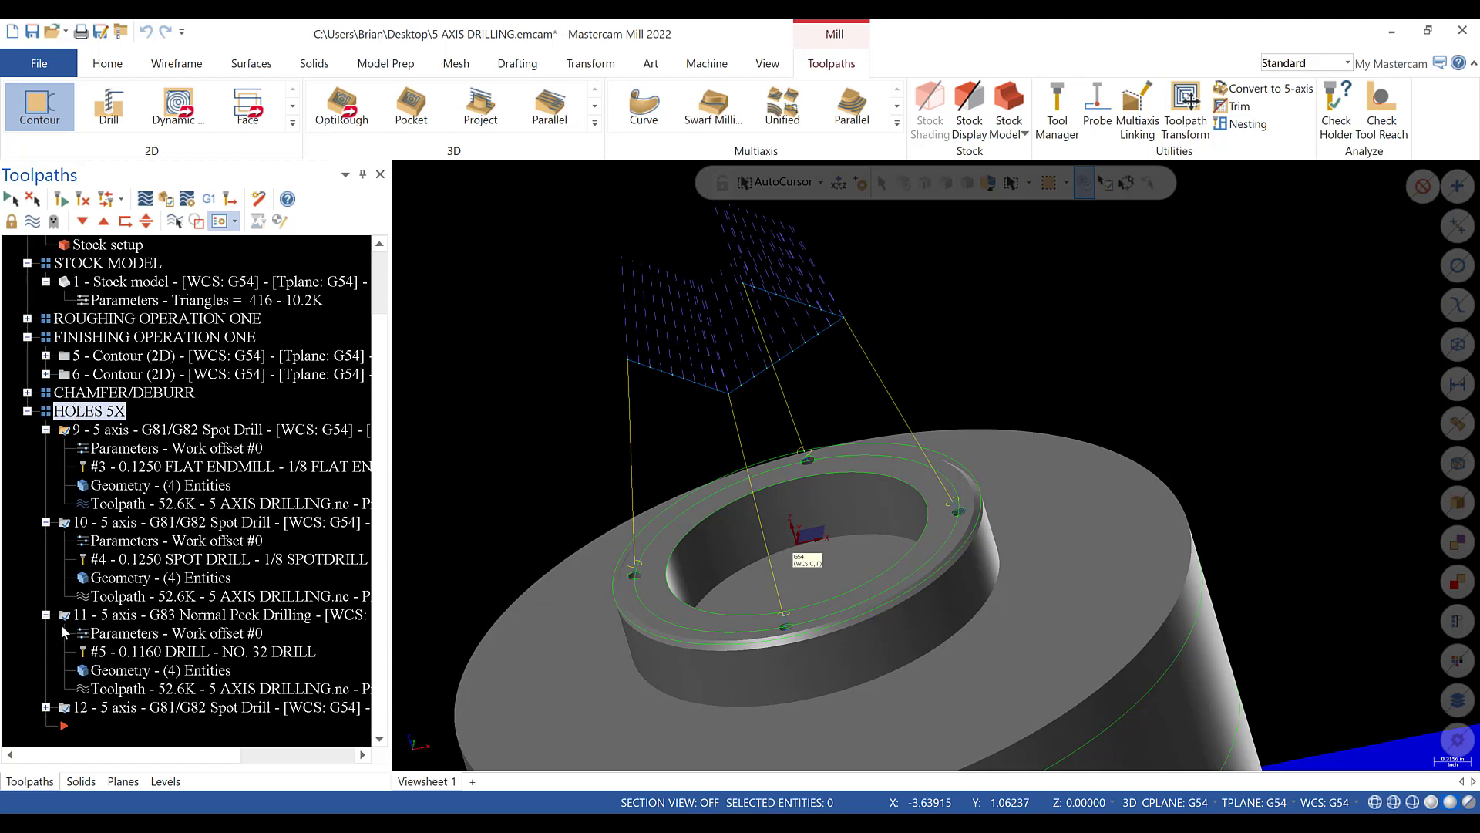
pyautogui.click(208, 199)
pyautogui.click(124, 568)
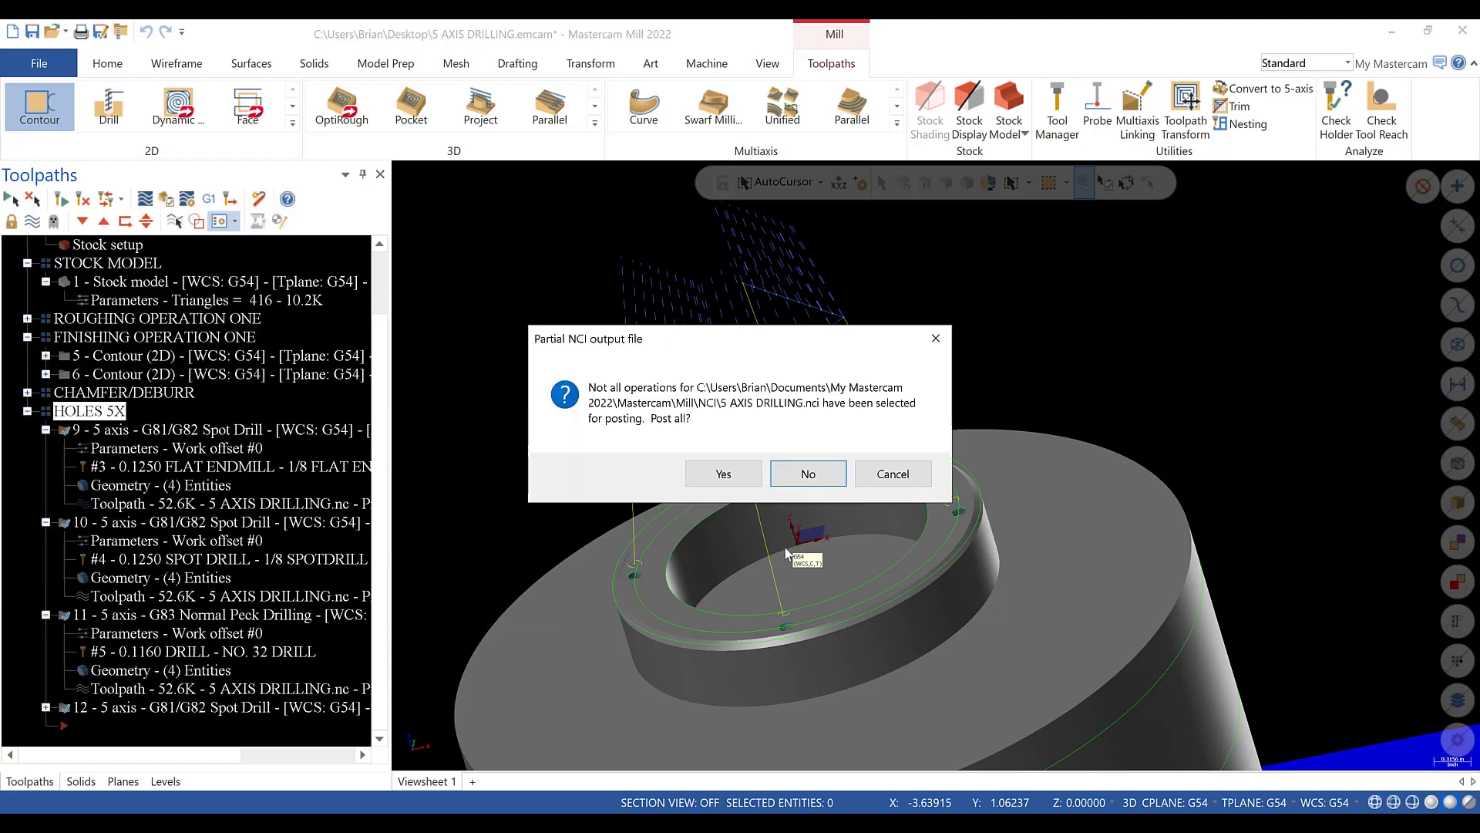
pyautogui.click(806, 473)
pyautogui.click(850, 473)
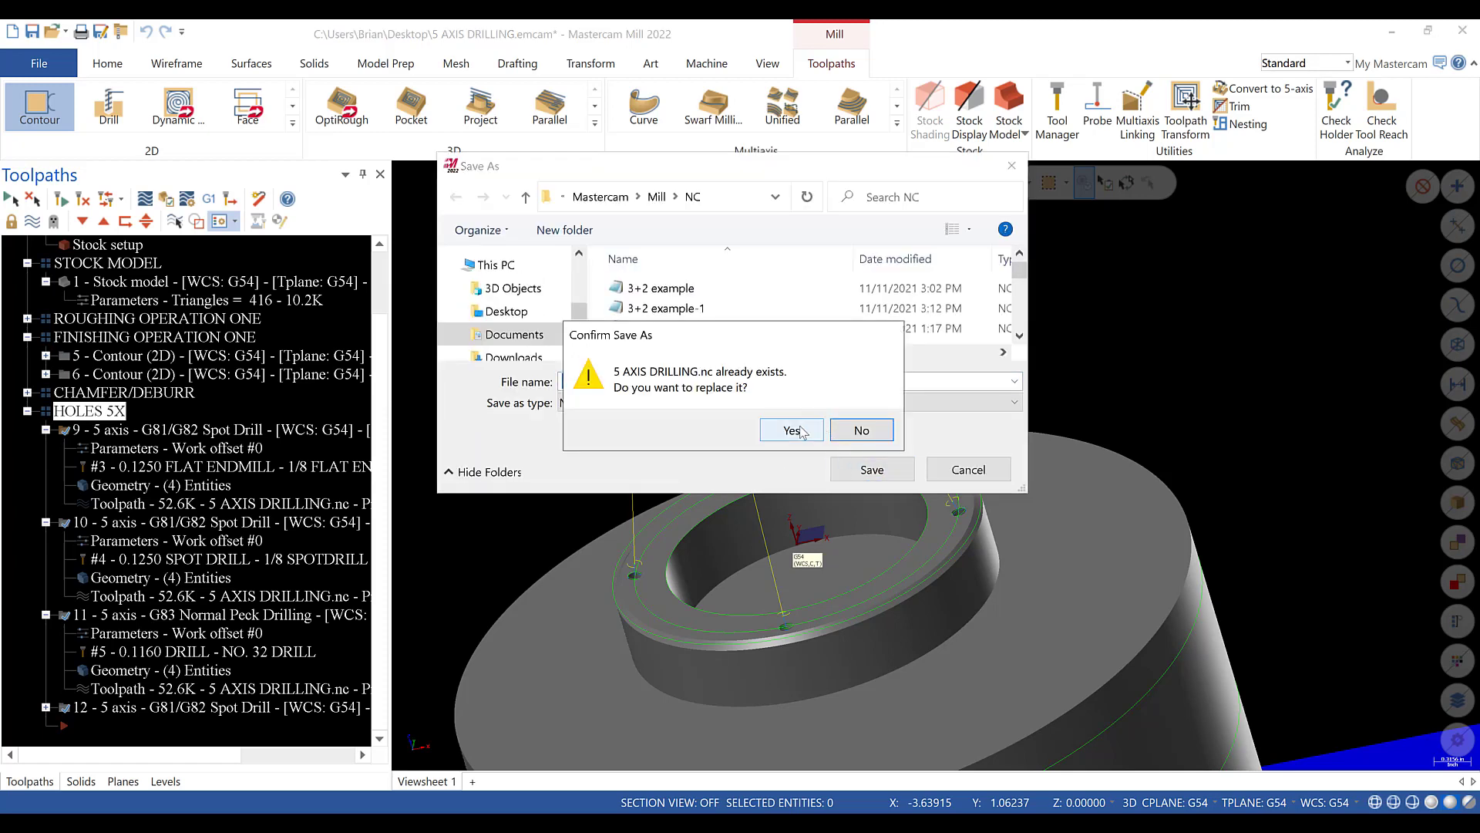
pyautogui.click(791, 429)
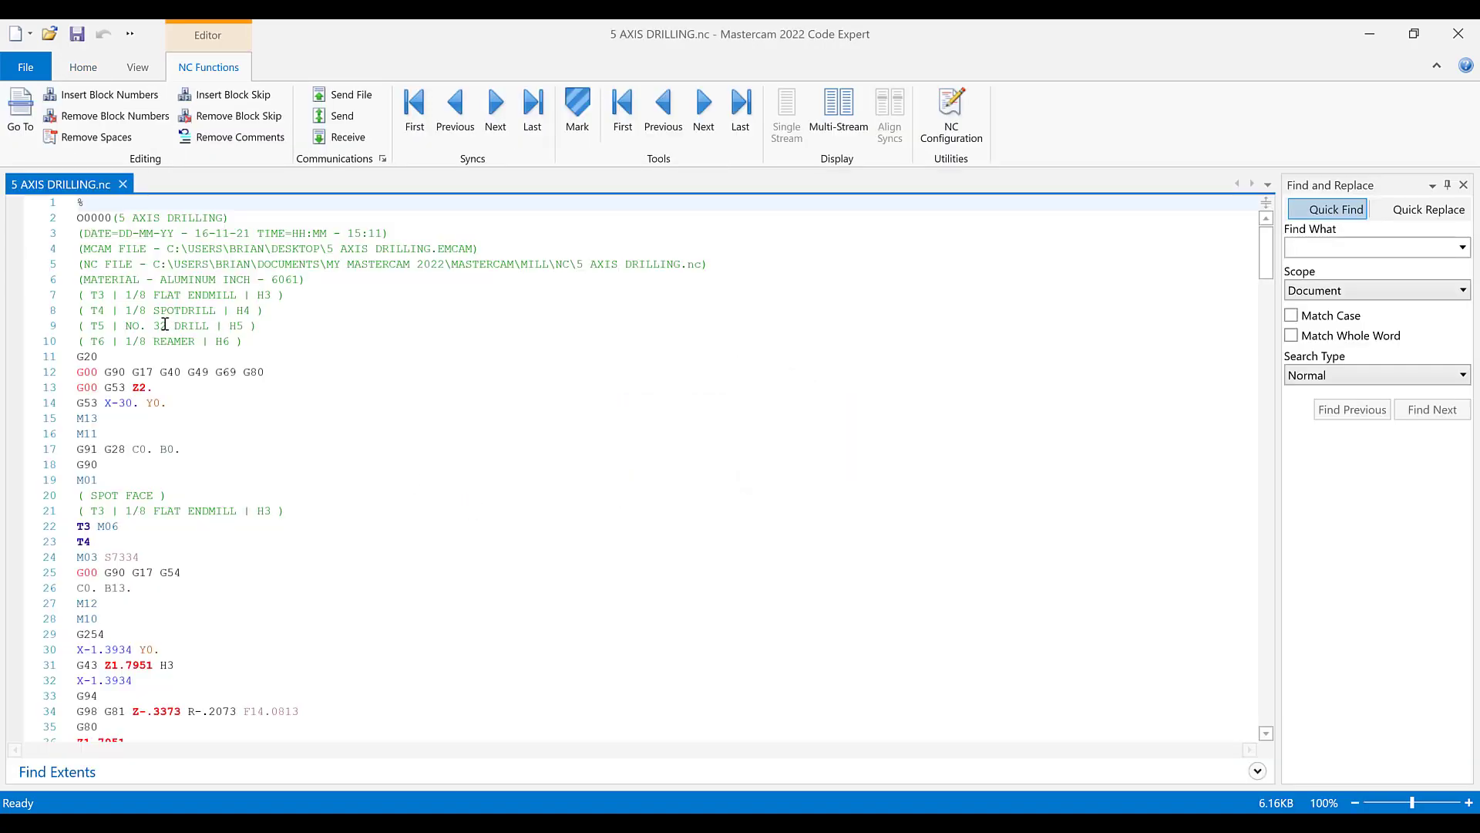
# - Read the posted program's opening lines, from the G53 homing moves to the T3 flat endmill comment and tool change
pyautogui.scroll(-1, 147, 351)
pyautogui.click(135, 372)
pyautogui.click(148, 356)
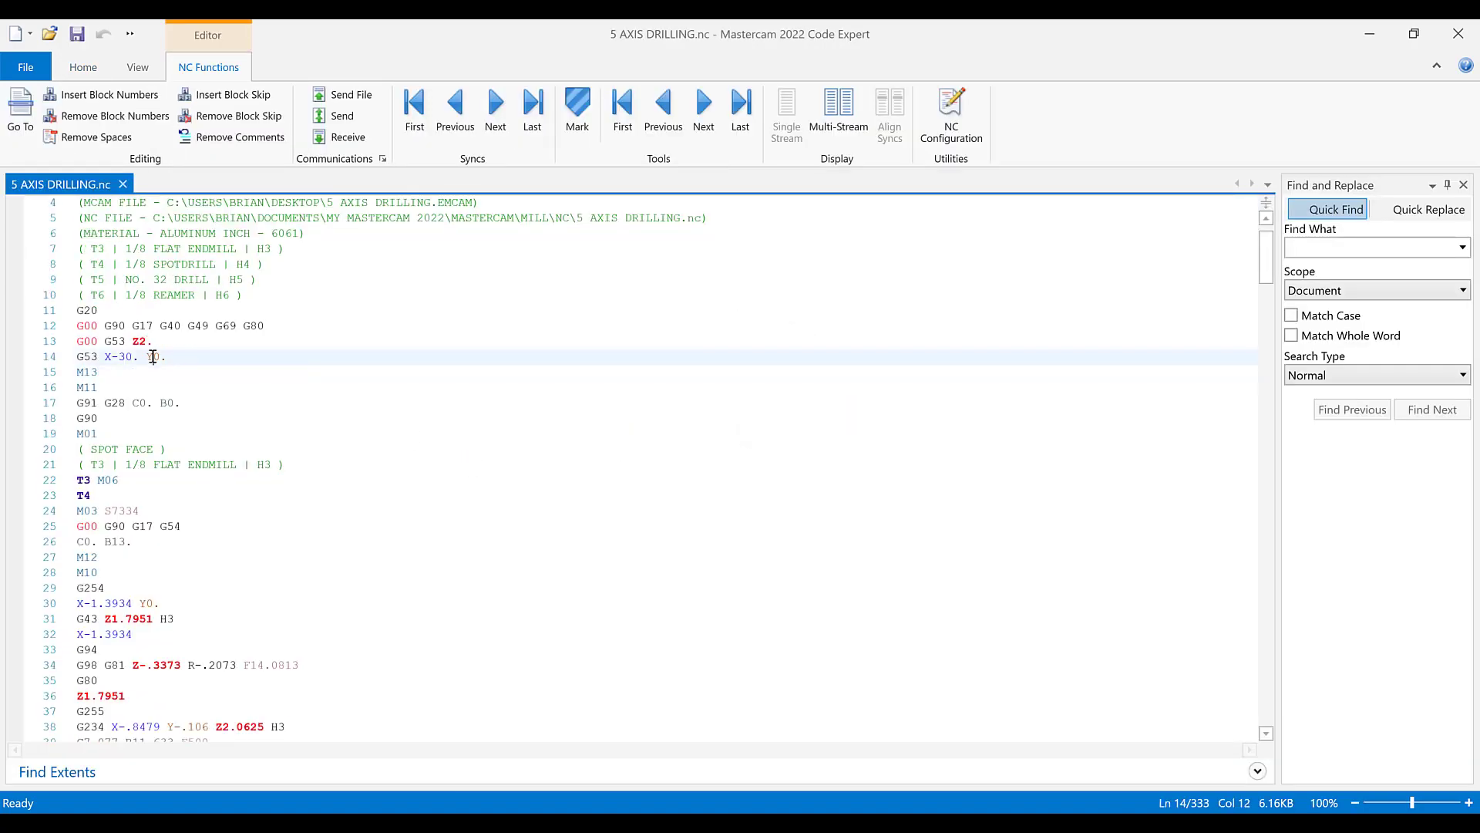
pyautogui.click(189, 433)
pyautogui.scroll(-2, 189, 433)
pyautogui.click(99, 401)
pyautogui.click(97, 388)
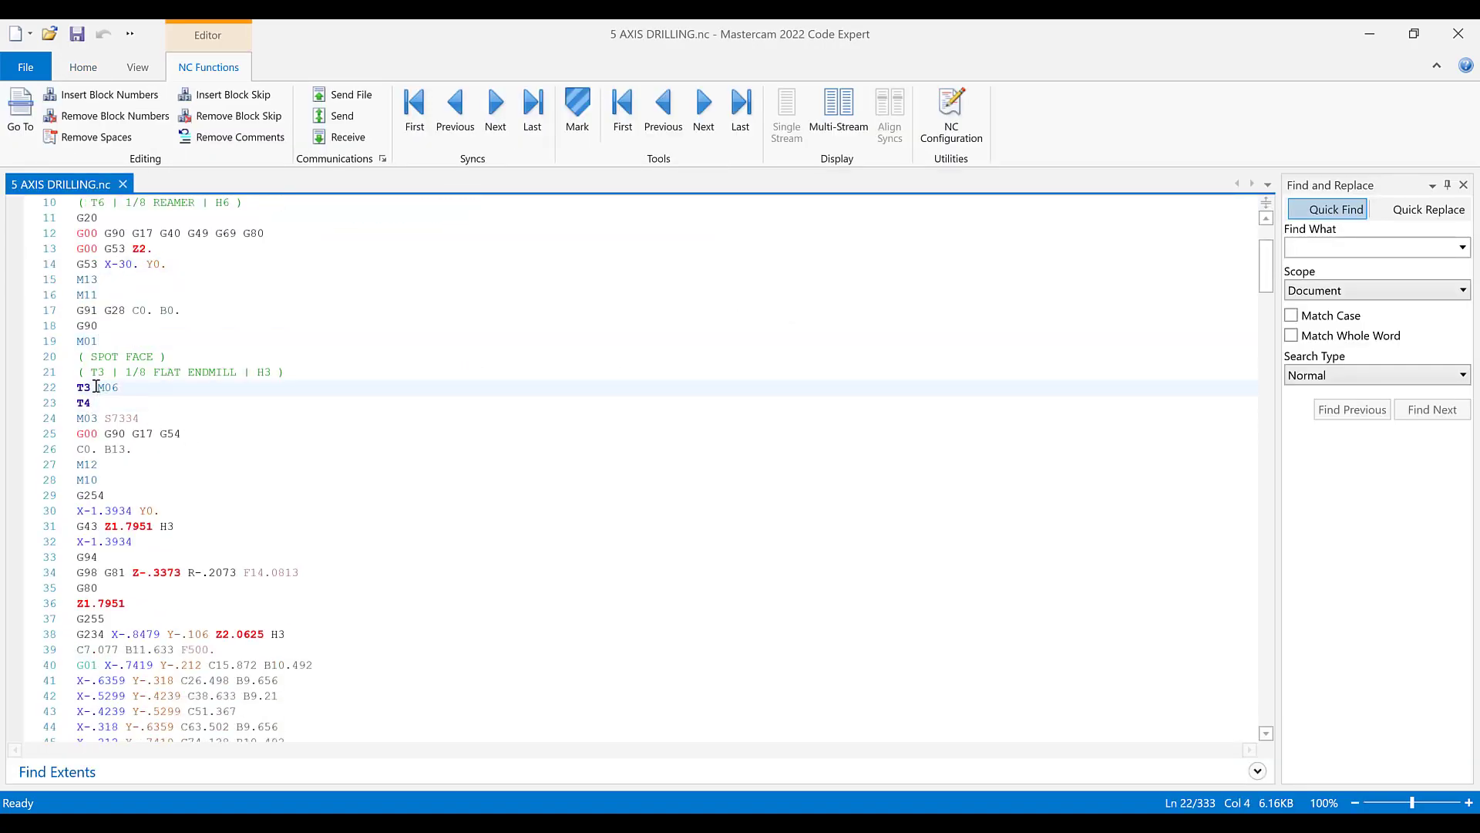
pyautogui.moveTo(271, 374); pyautogui.dragTo(154, 374)
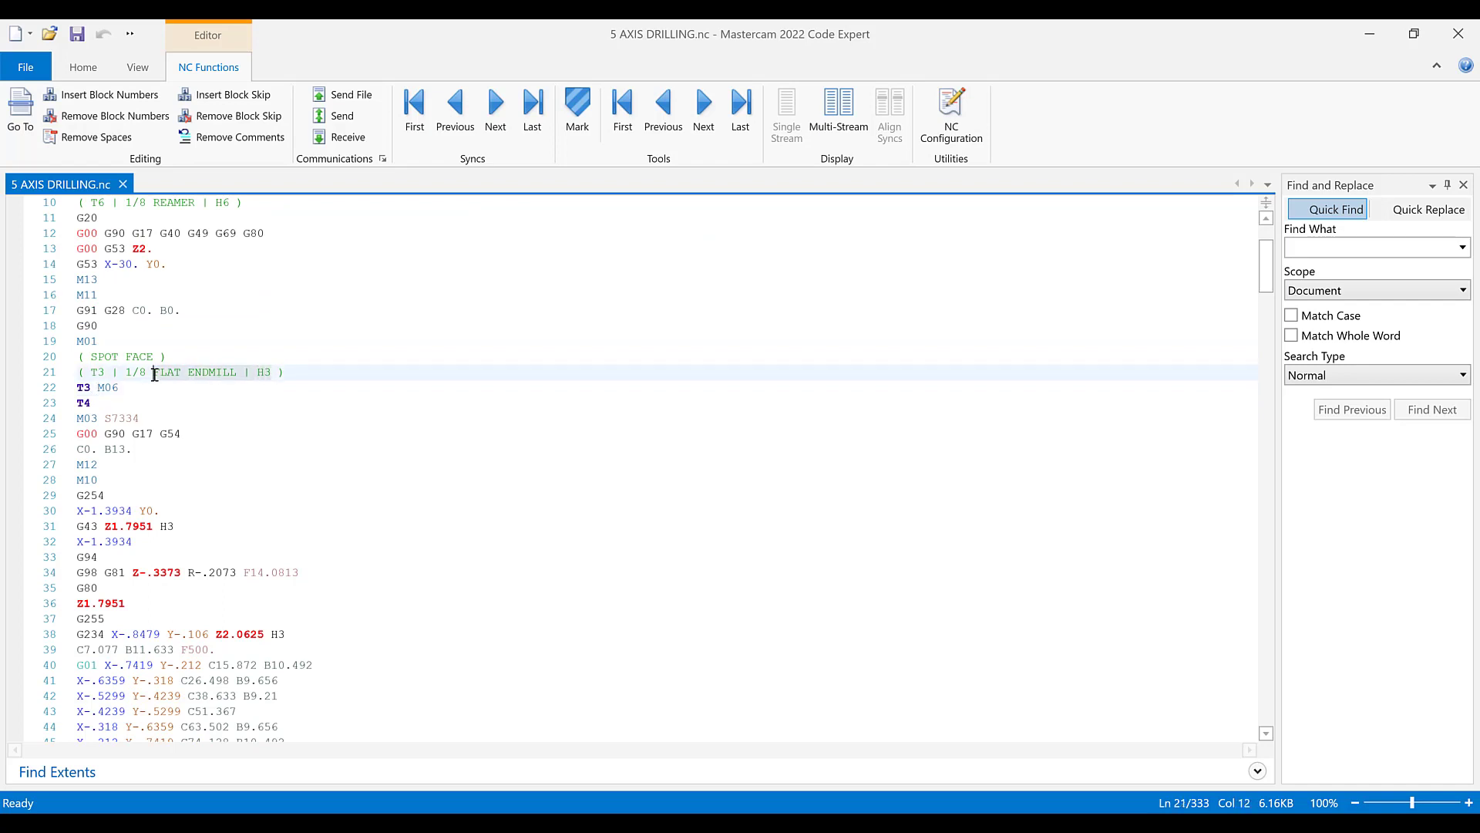
pyautogui.scroll(-3, 162, 407)
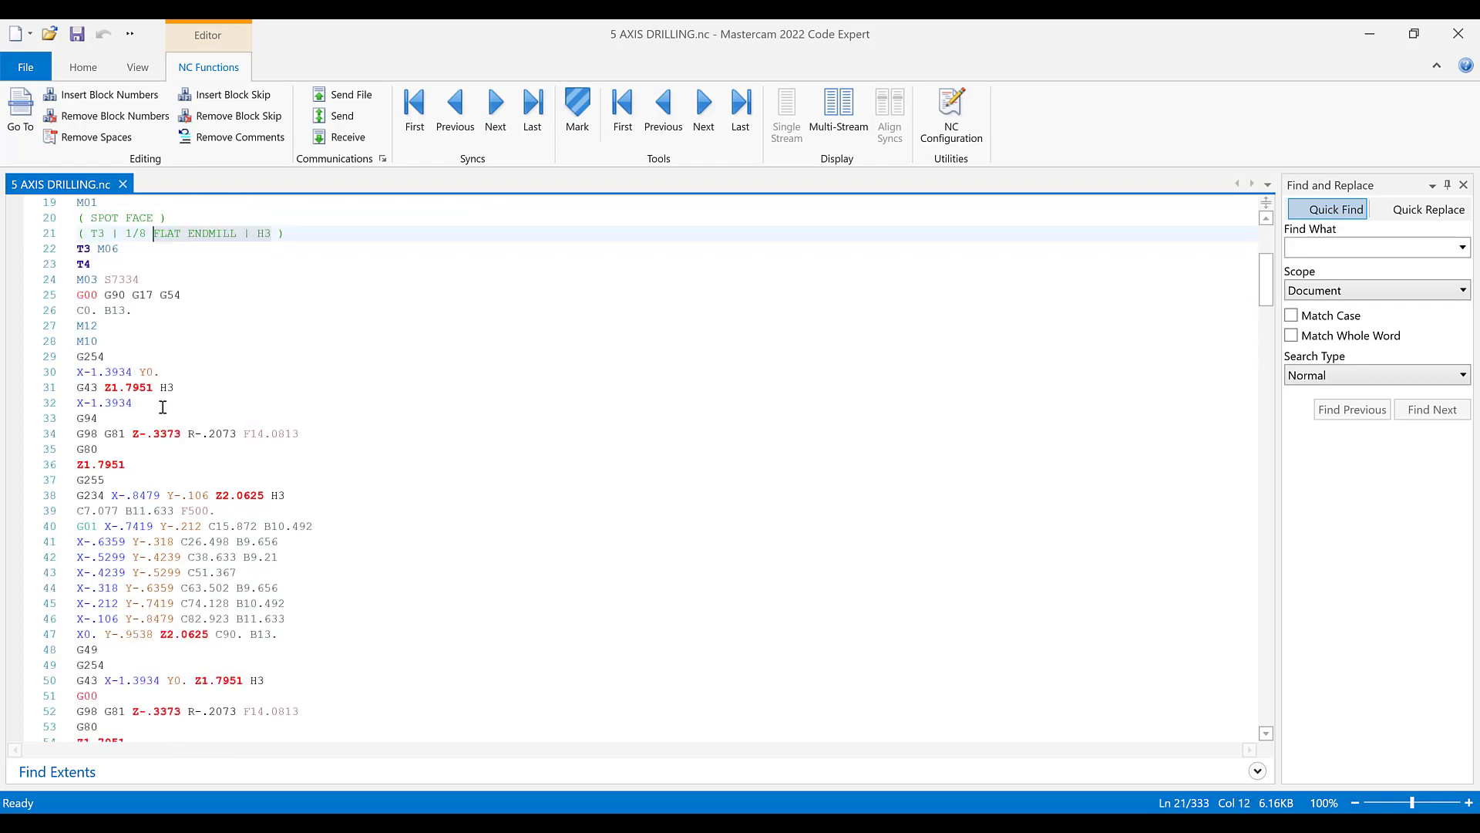
# - Examine the first spot face hole's code, from spindle start and C/B positioning through G254, the G81 drill cycle and G255
pyautogui.click(156, 276)
pyautogui.click(143, 310)
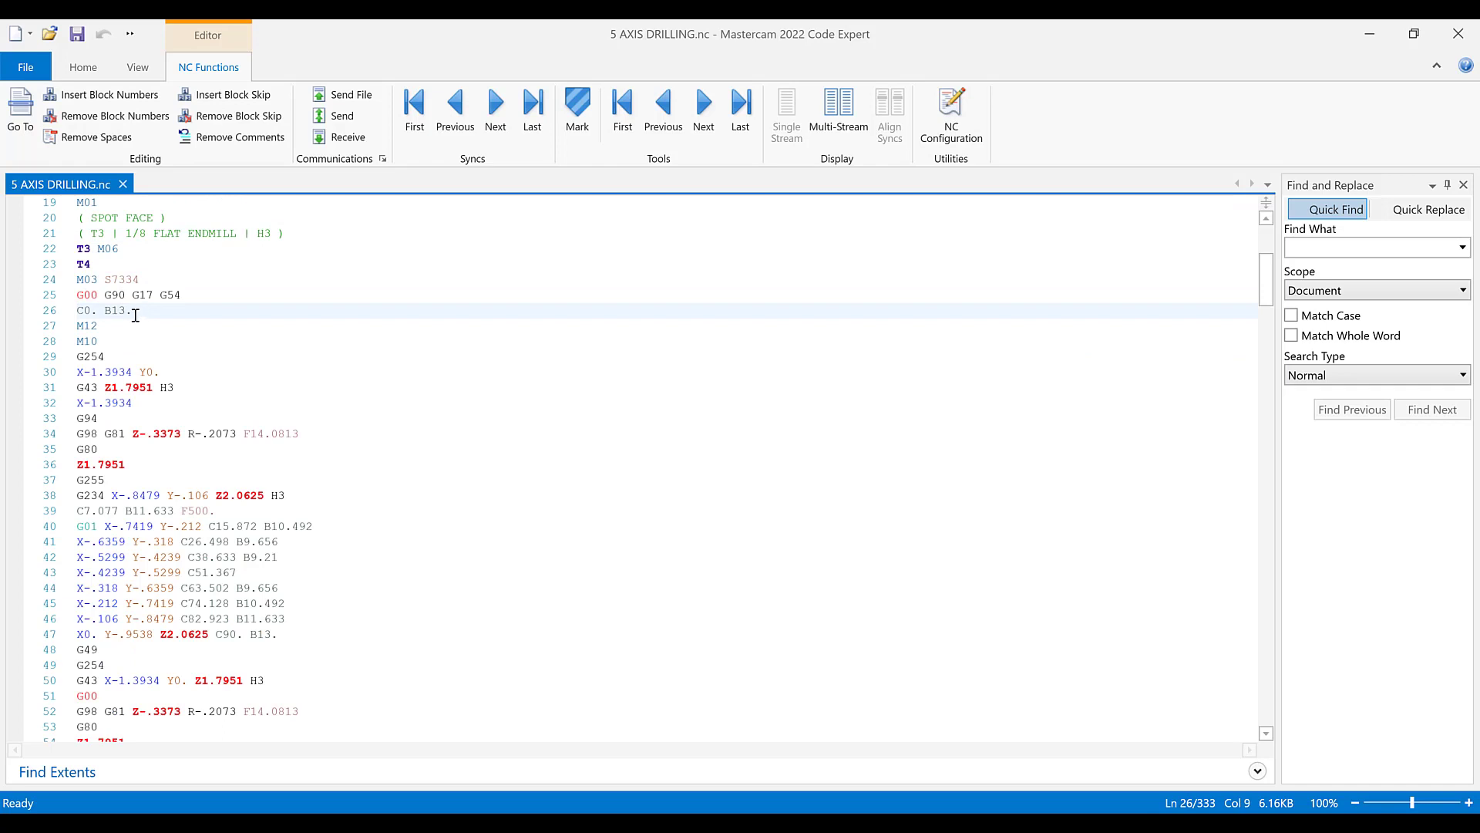
pyautogui.click(121, 328)
pyautogui.click(118, 354)
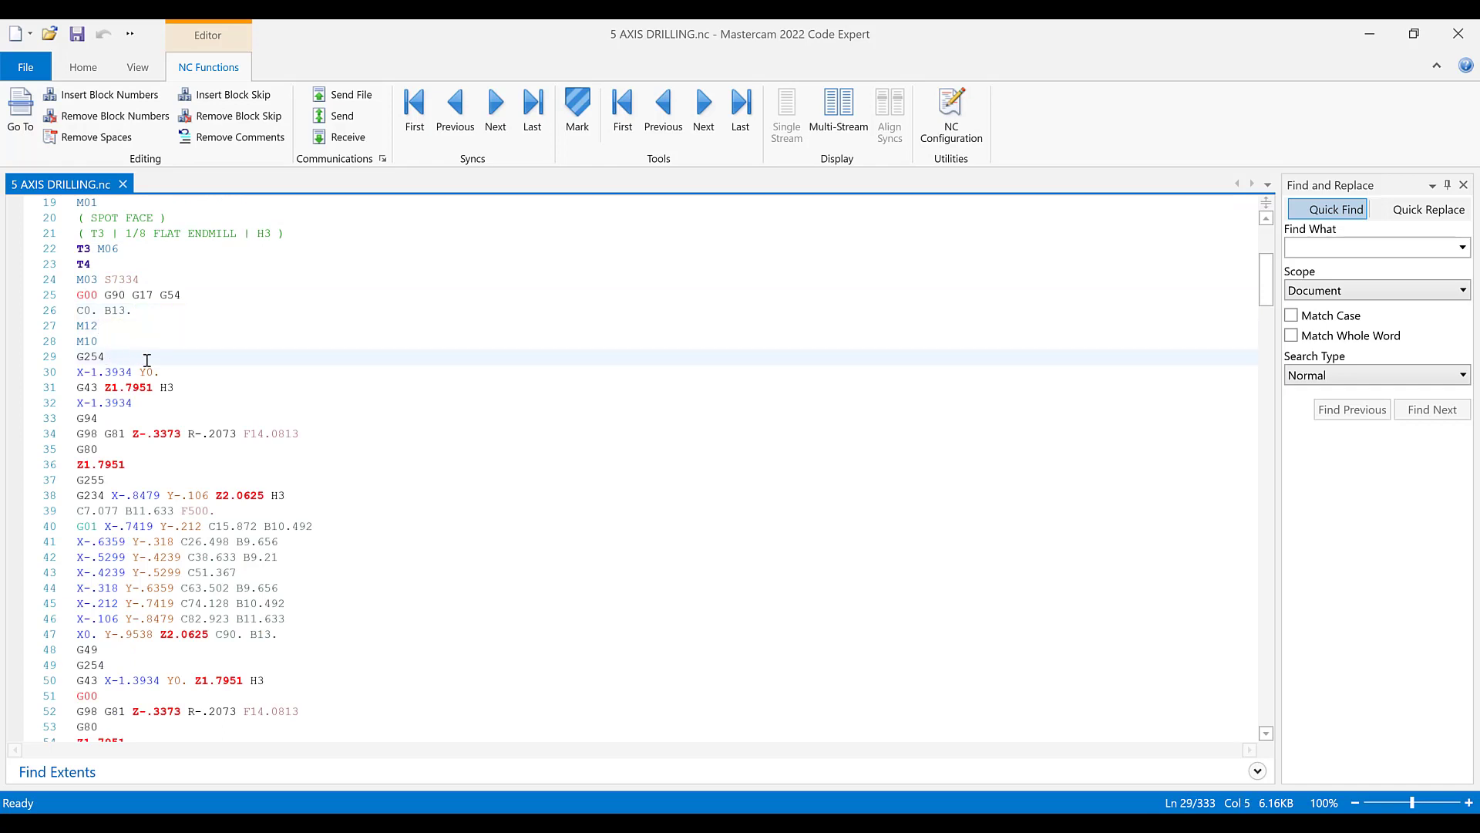
pyautogui.click(184, 385)
pyautogui.scroll(-2, 189, 382)
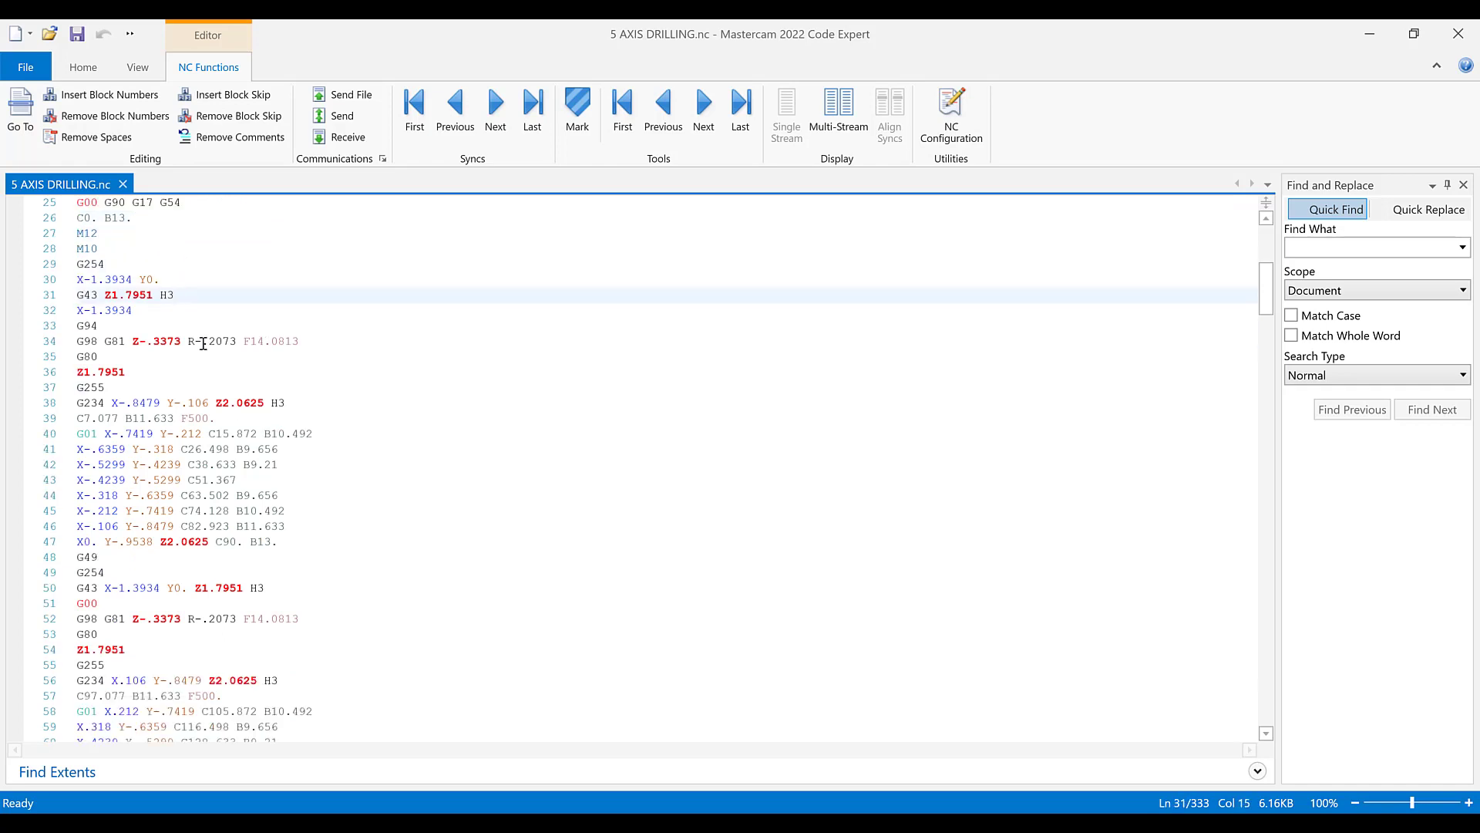
pyautogui.click(133, 332)
pyautogui.click(177, 340)
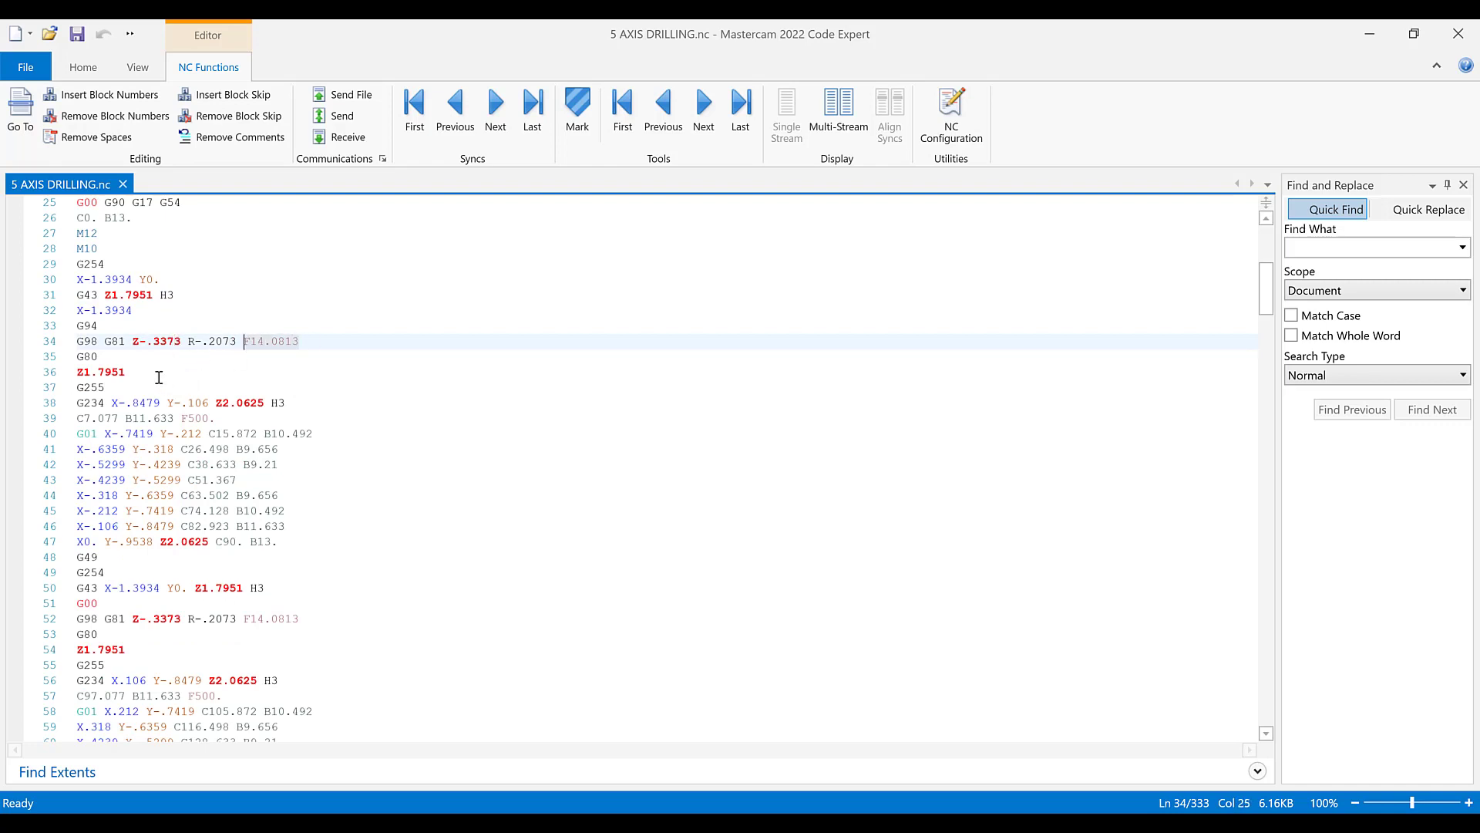
pyautogui.click(162, 374)
pyautogui.scroll(-1, 163, 372)
pyautogui.click(118, 345)
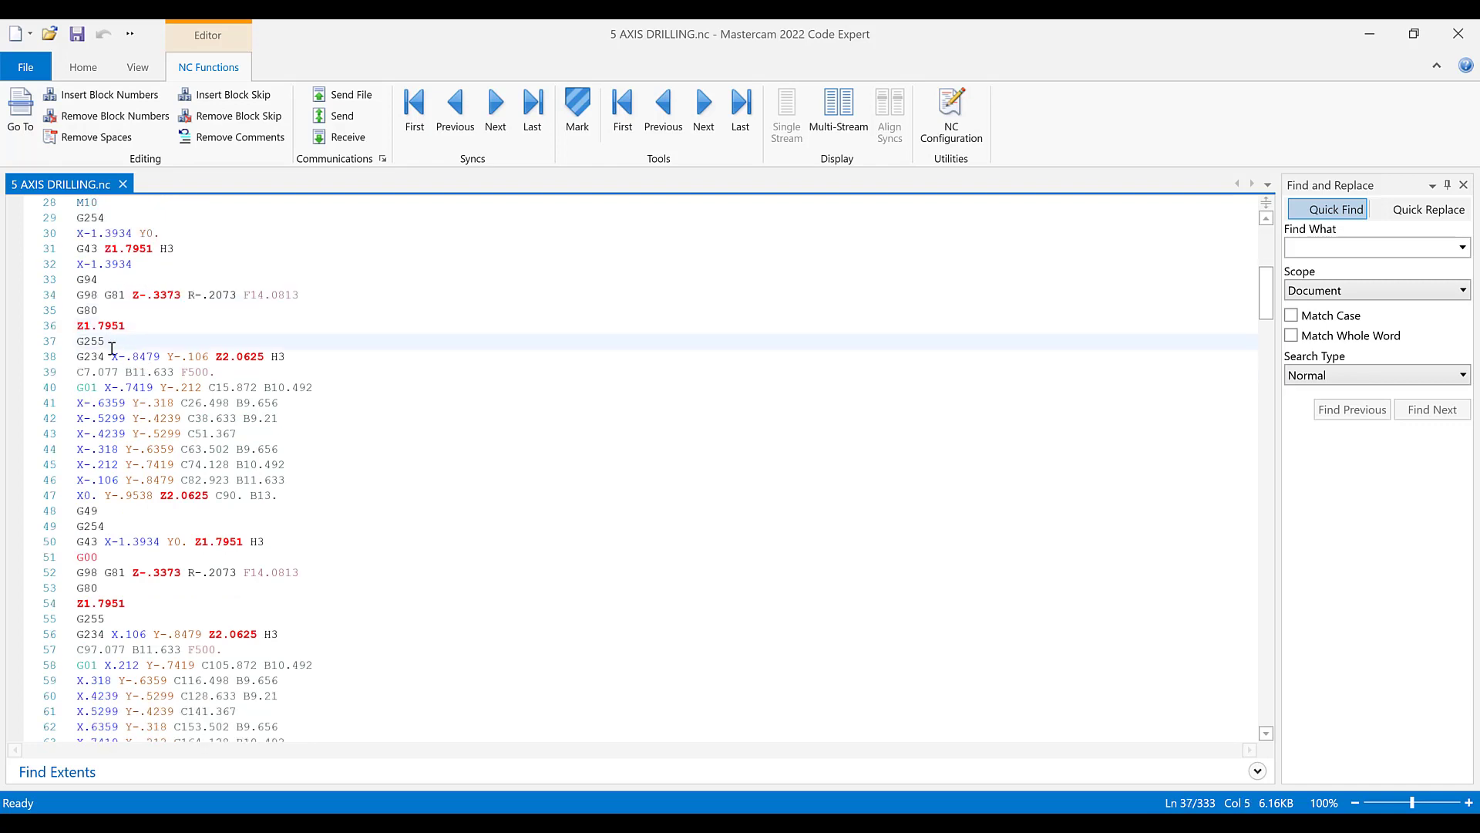
# - Examine the G234 tool center point line that follows G255 after the first spot face hole, including its X, Y, Z and H3 words
pyautogui.press('Home')
pyautogui.click(319, 356)
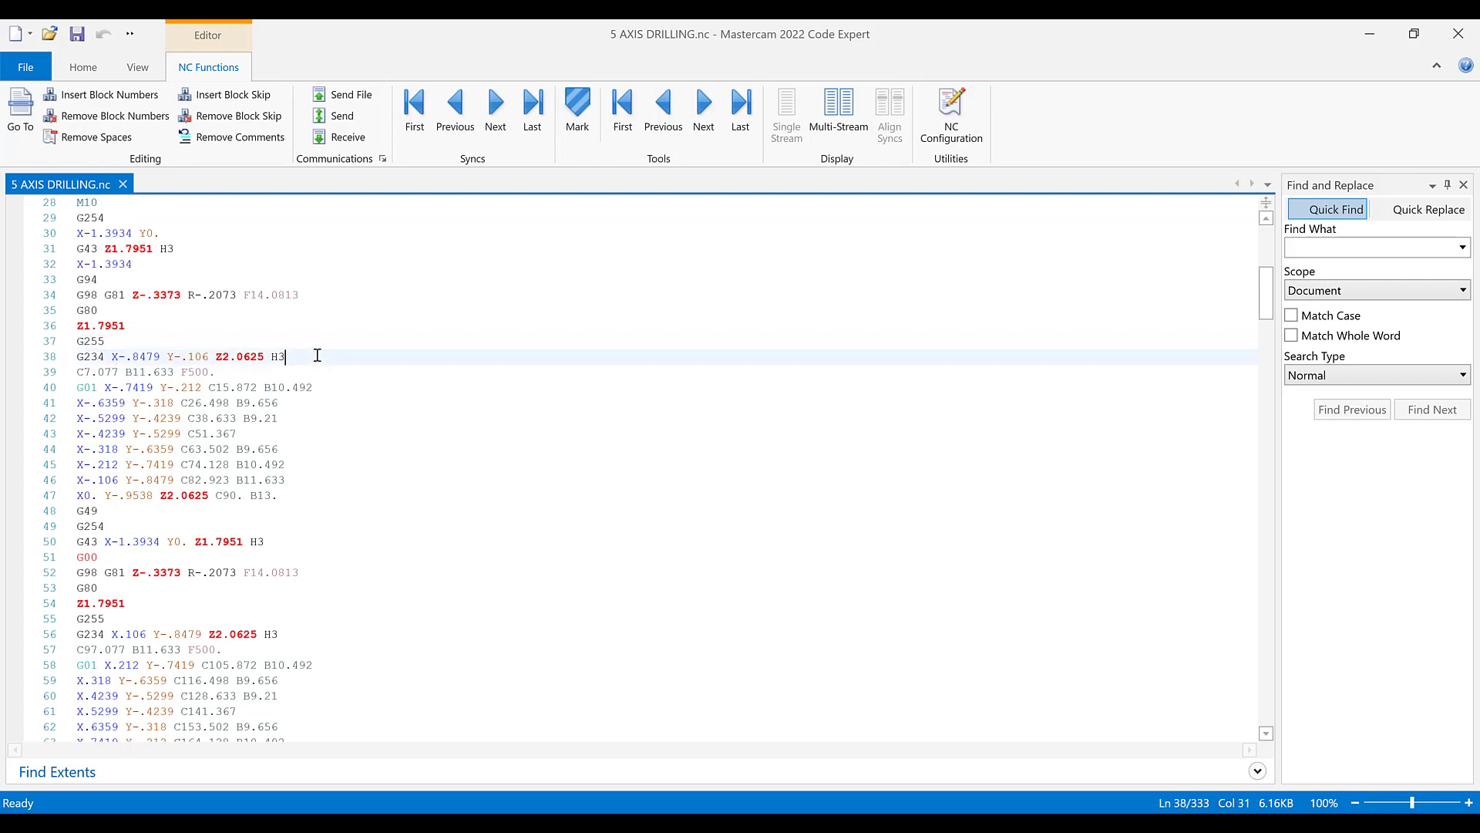
pyautogui.hotkey('alt', 'Tab')
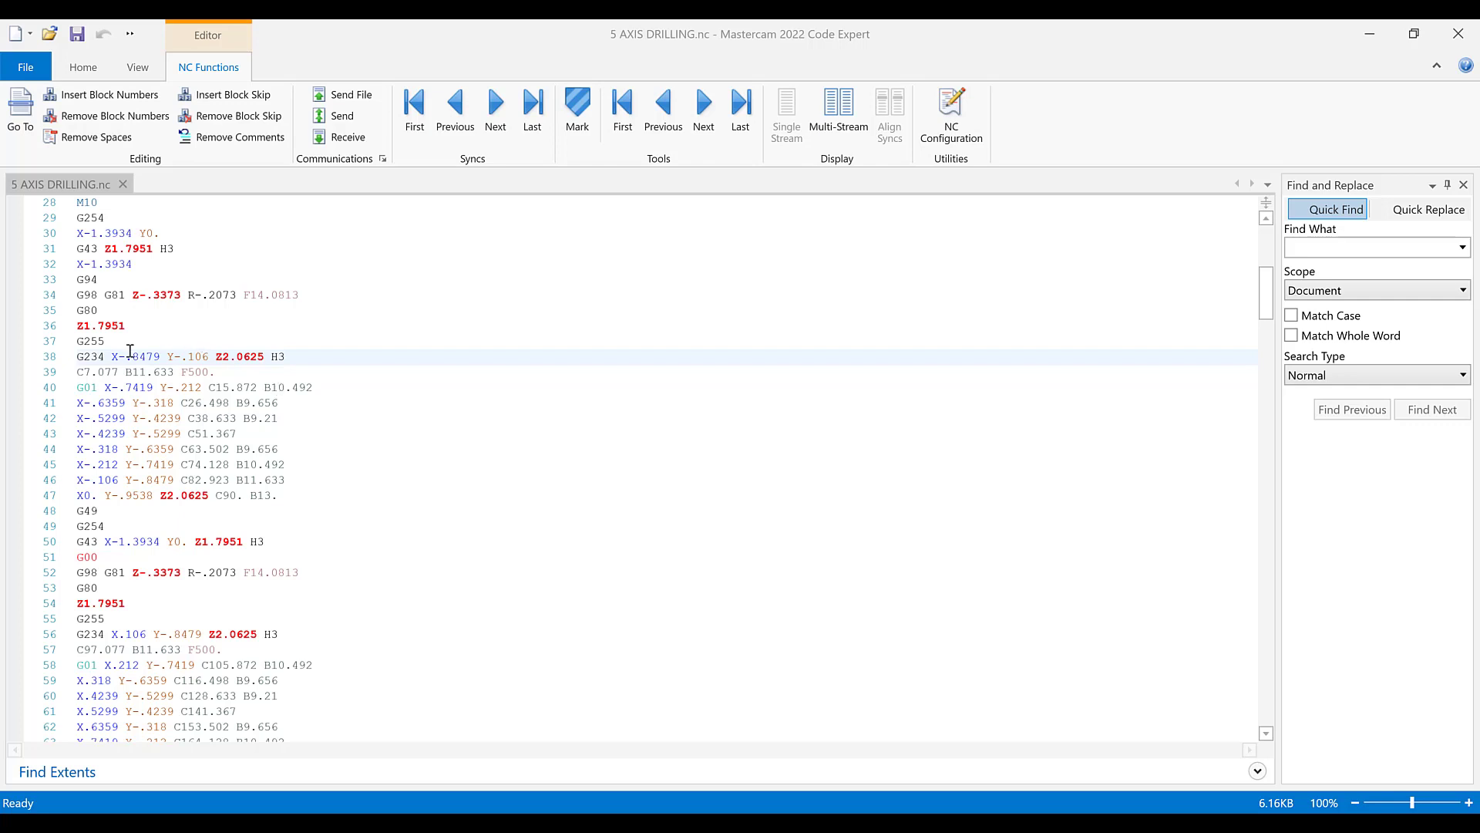
pyautogui.moveTo(79, 358); pyautogui.dragTo(236, 355)
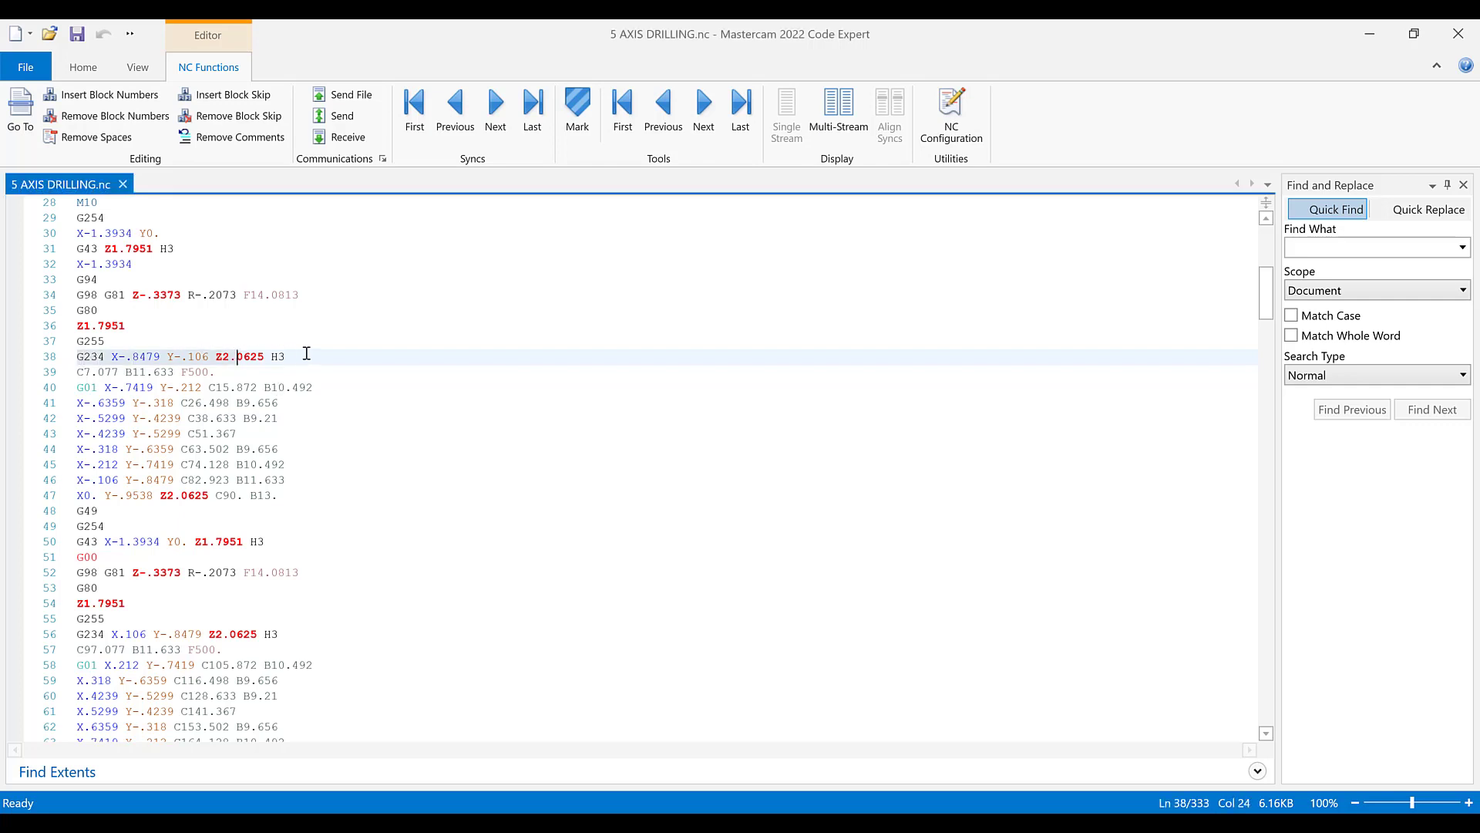
pyautogui.click(318, 353)
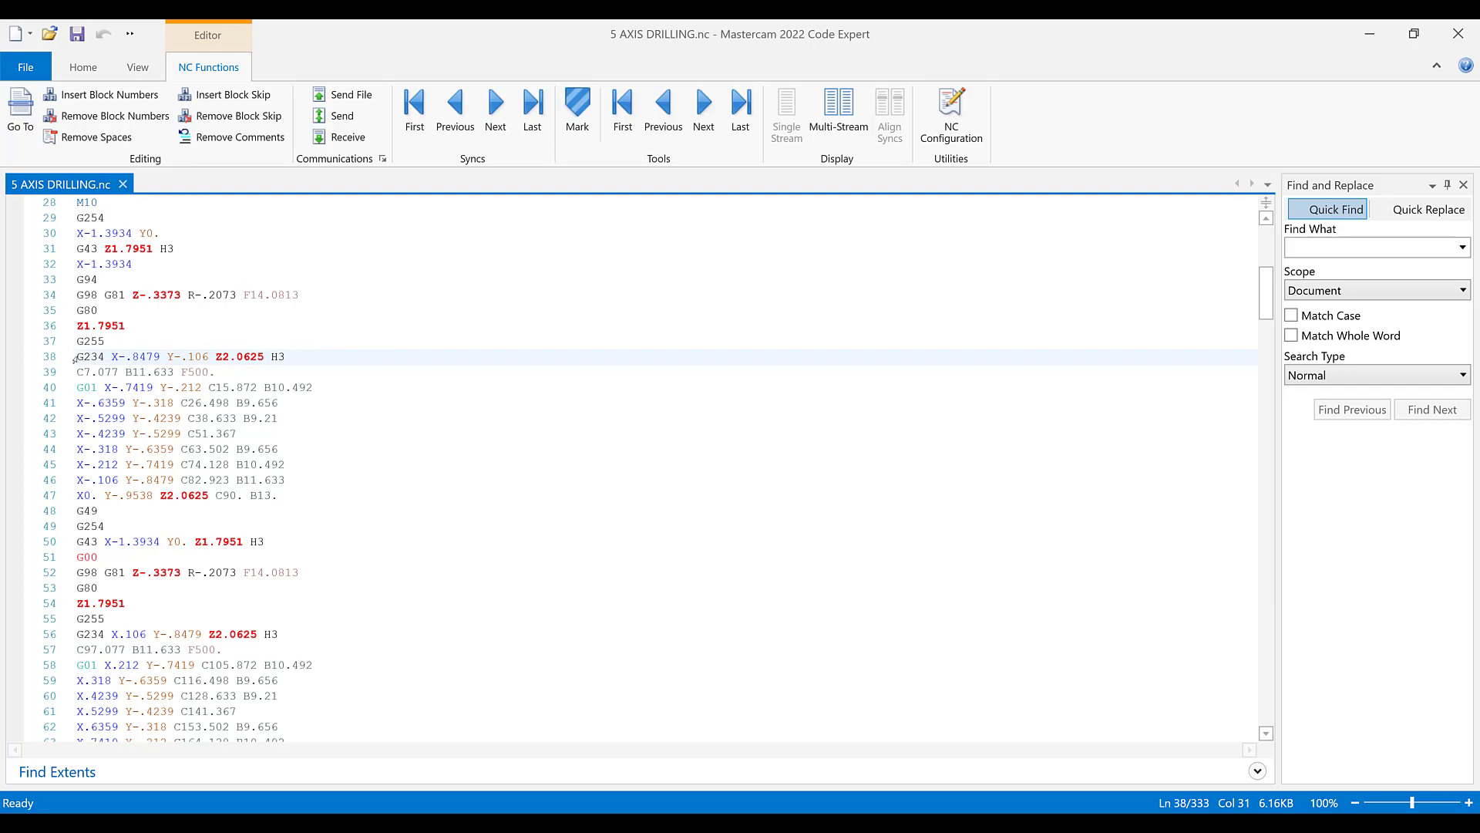
pyautogui.moveTo(80, 357); pyautogui.dragTo(103, 356)
# - Examine the stepped C and B rotary moves and F500 feed between the first two holes, and the repeated pattern further down the program
pyautogui.click(83, 388)
pyautogui.moveTo(84, 373); pyautogui.dragTo(305, 388)
pyautogui.click(286, 394)
pyautogui.click(285, 400)
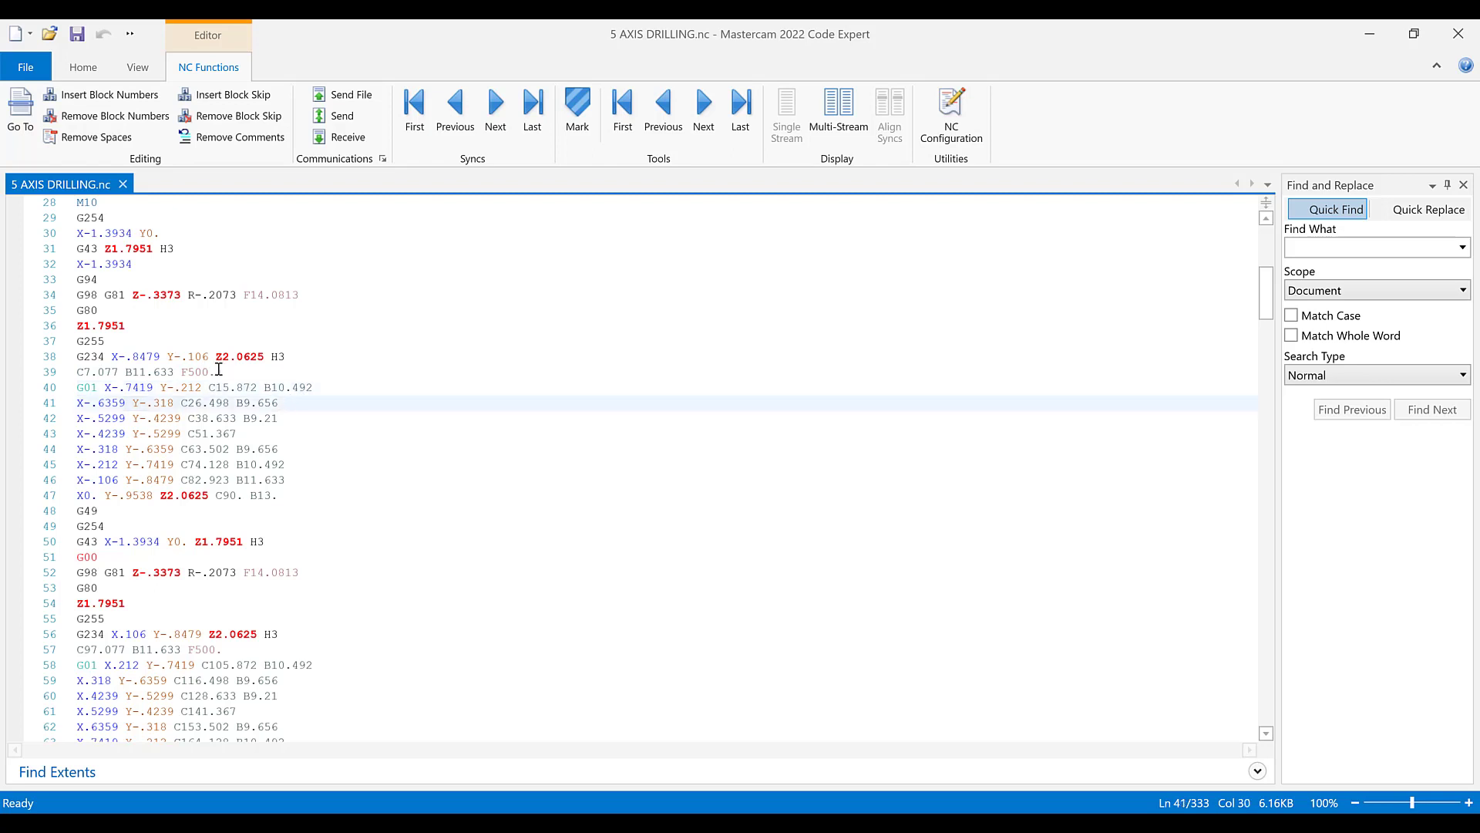
pyautogui.moveTo(218, 371); pyautogui.dragTo(181, 373)
pyautogui.click(287, 407)
pyautogui.click(292, 440)
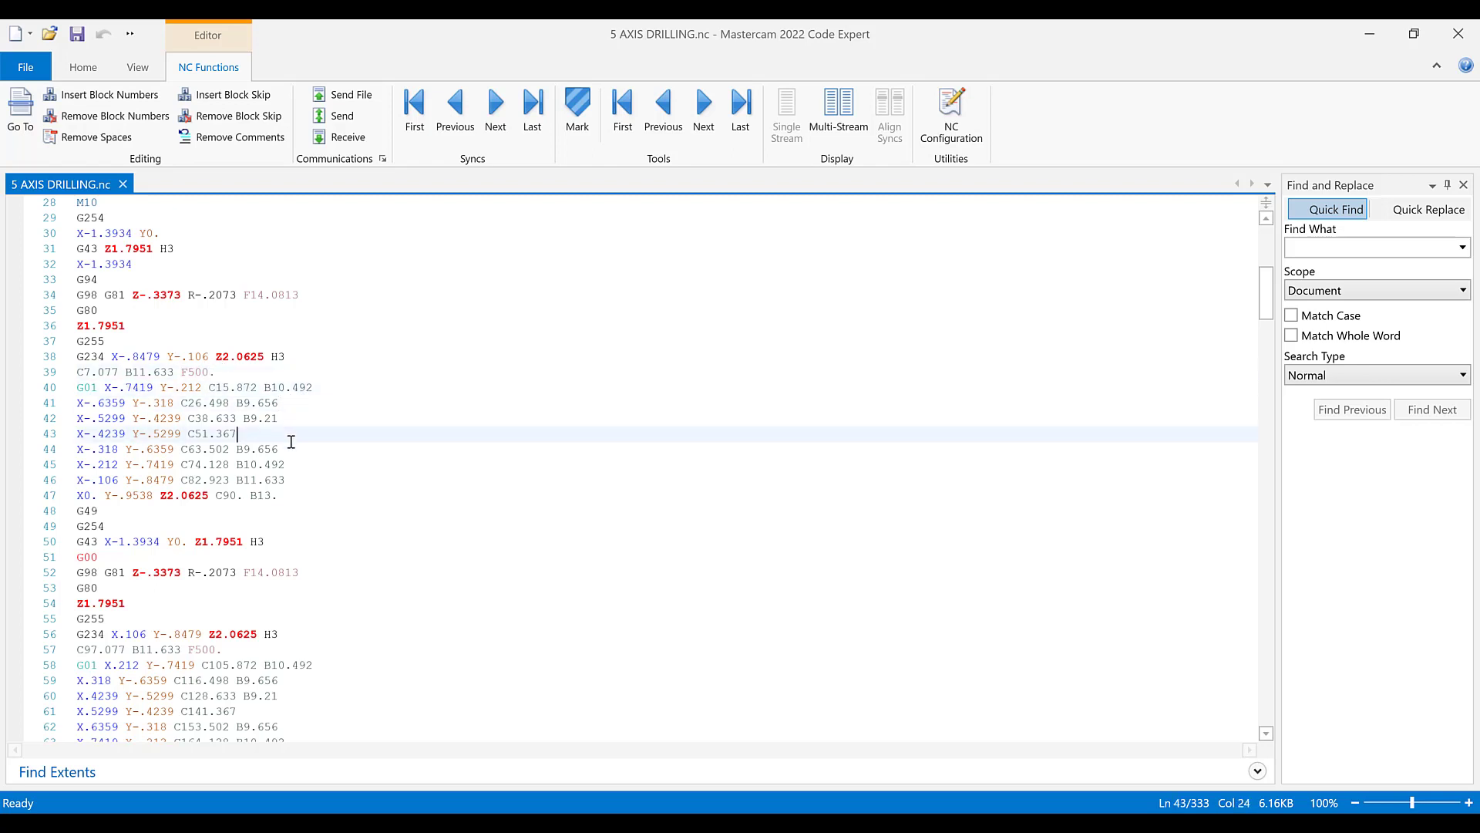
pyautogui.click(306, 492)
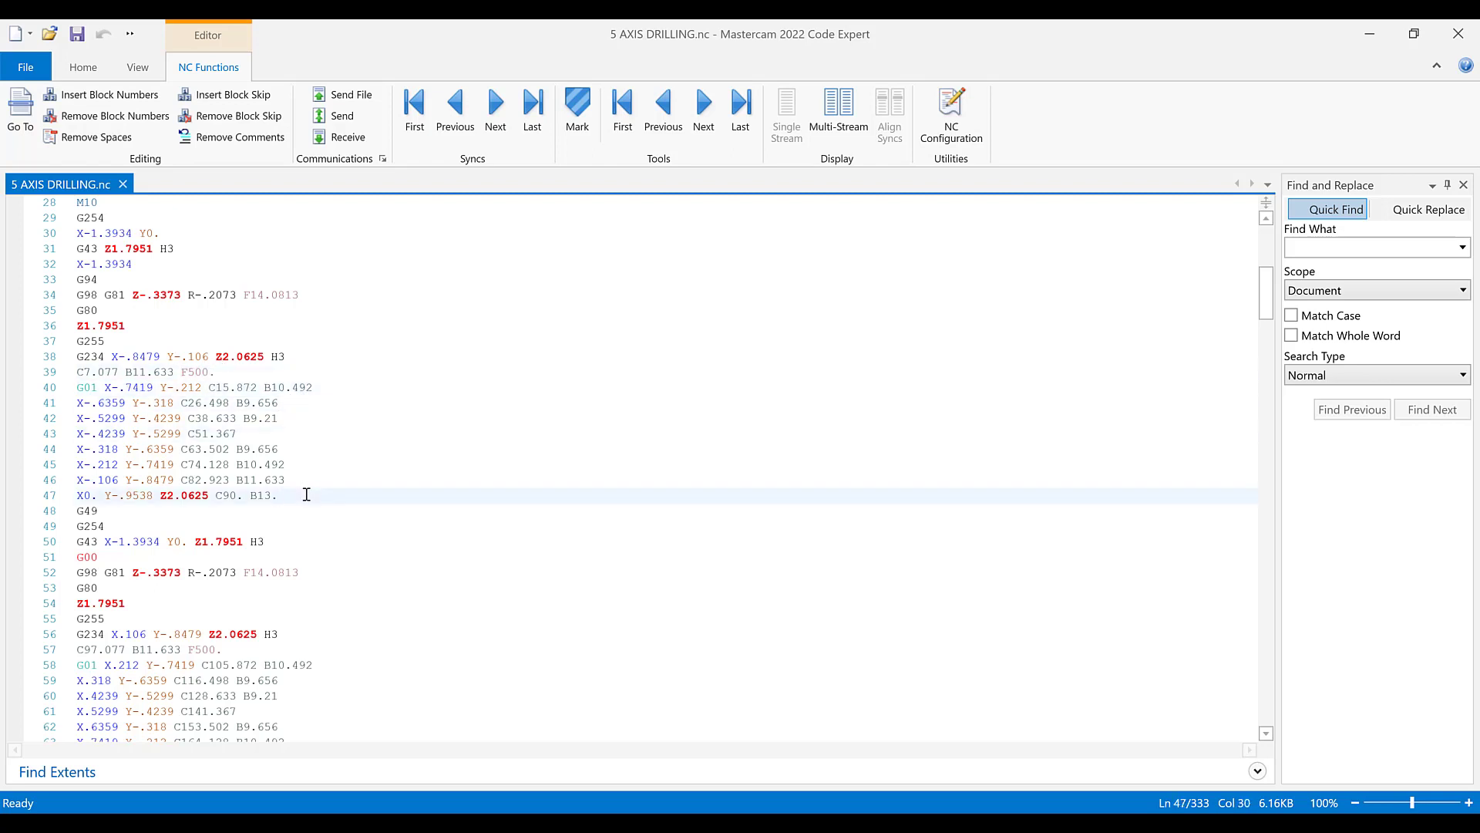
pyautogui.moveTo(300, 505); pyautogui.dragTo(56, 358)
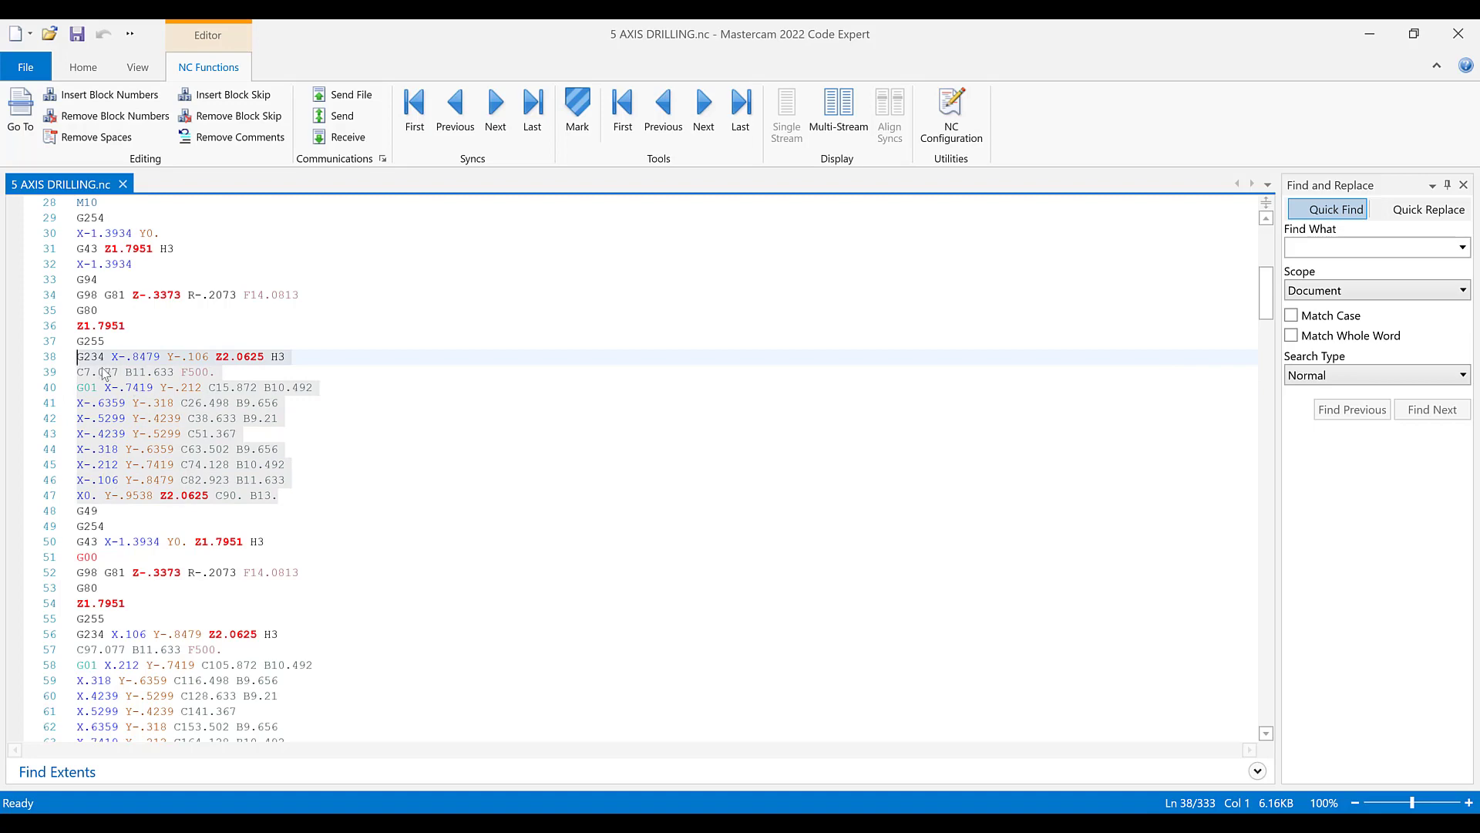
pyautogui.scroll(-20, 293, 599)
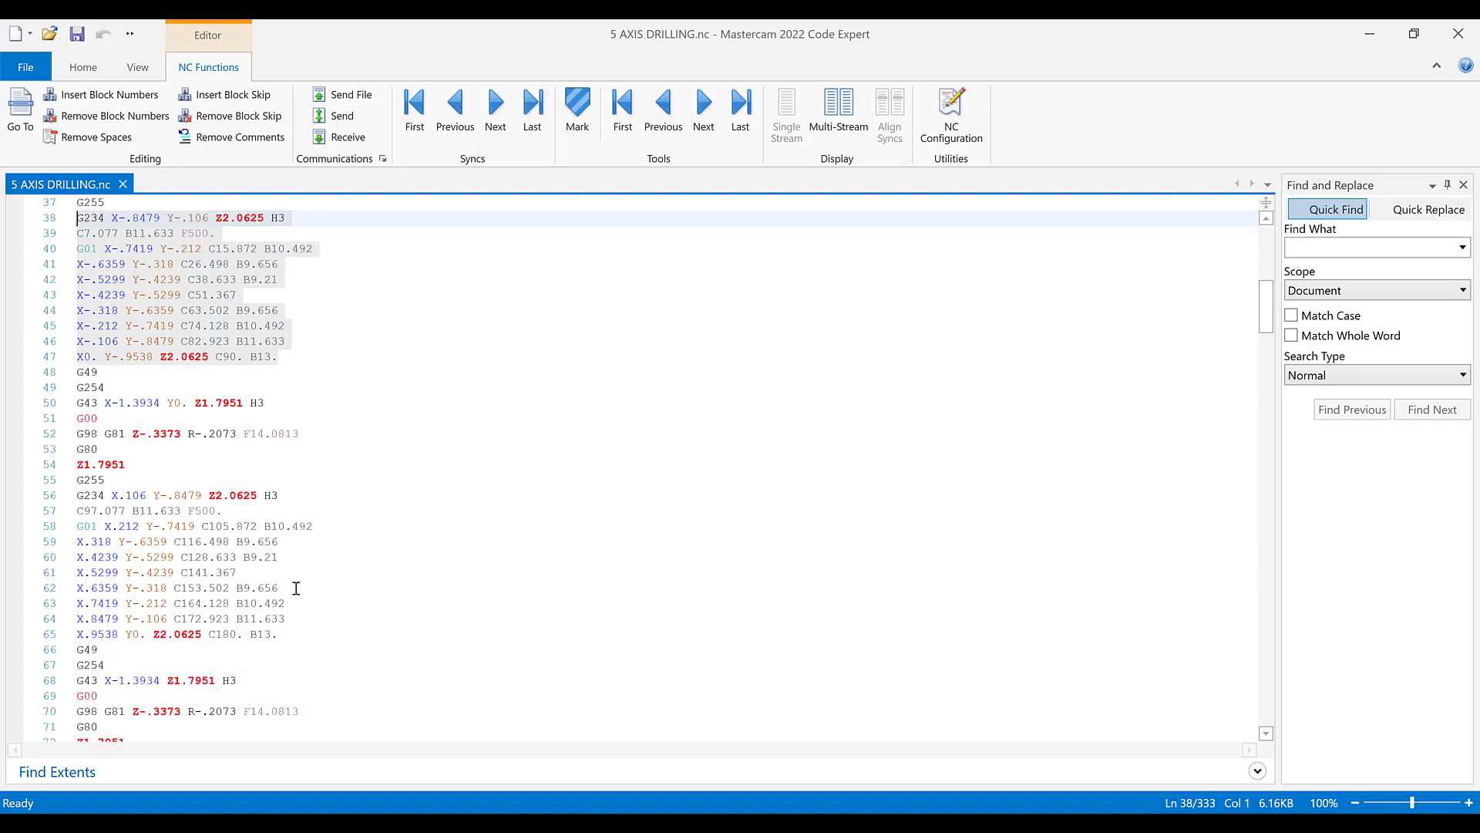
pyautogui.scroll(-5, 296, 587)
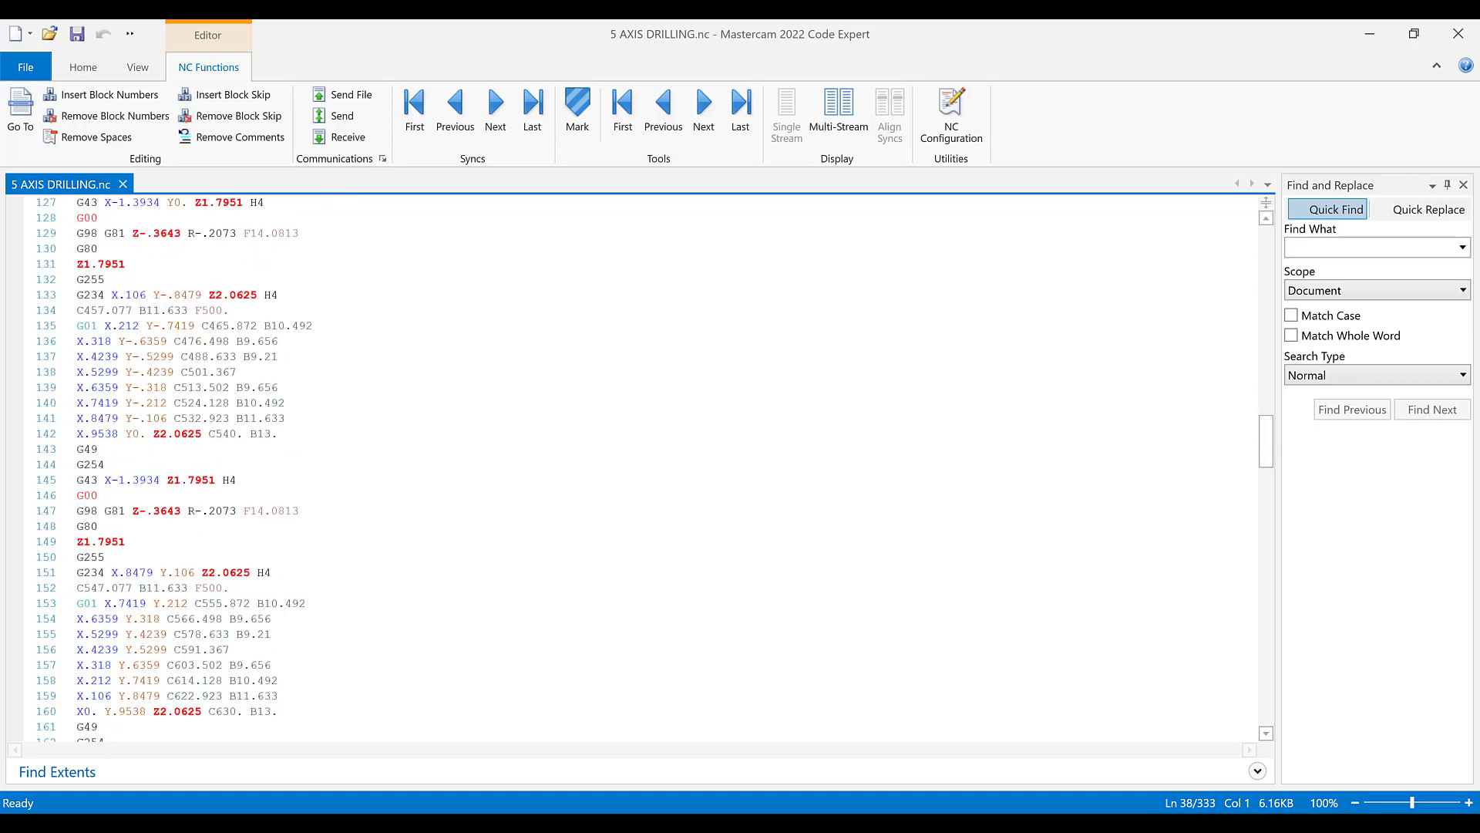
# - Switch to Mastercam, change the Safety Zone angle step of operation 9, and accept the parameters to regenerate its toolpath
pyautogui.click(1369, 34)
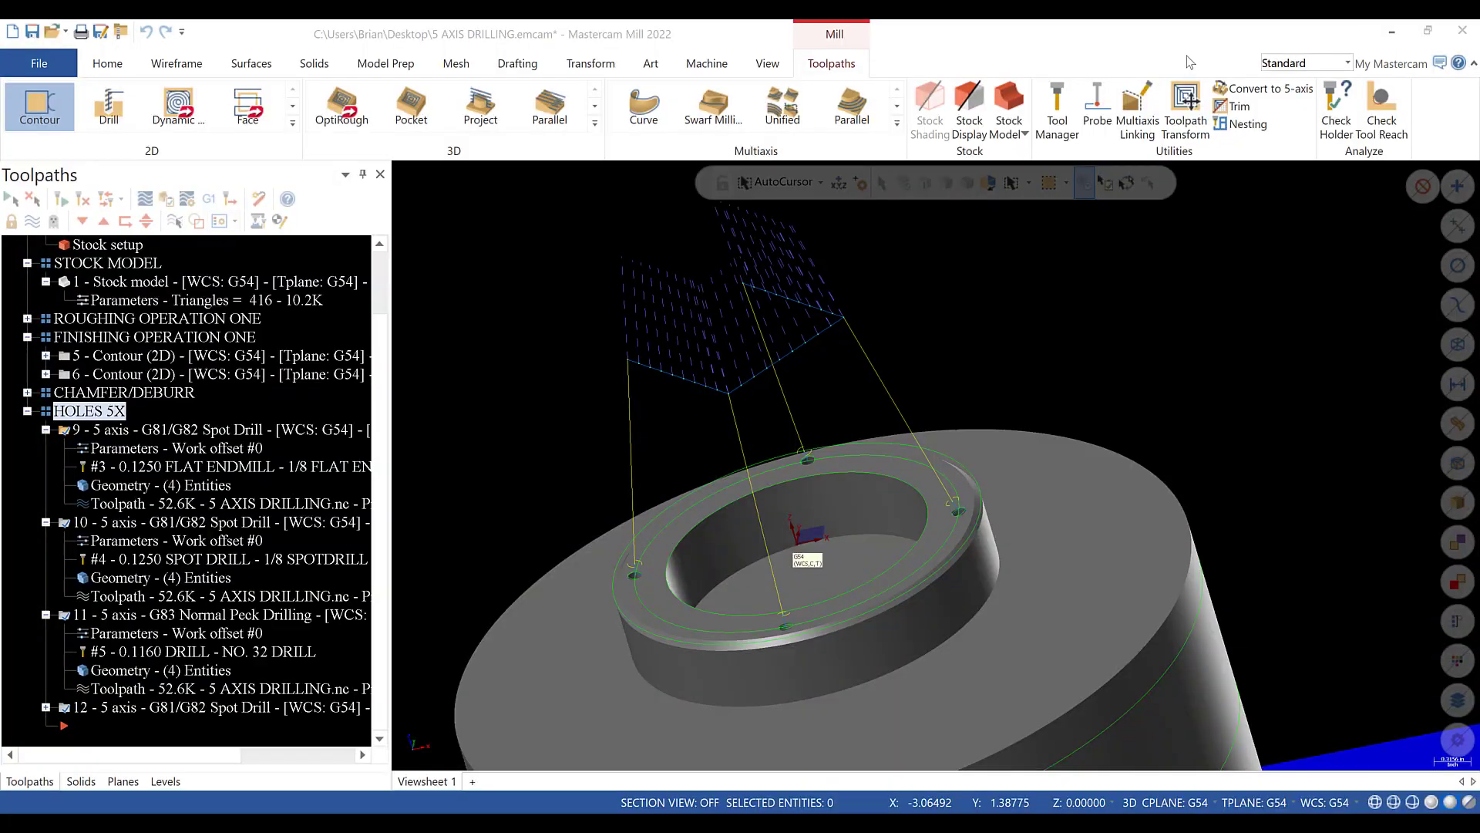
pyautogui.click(125, 449)
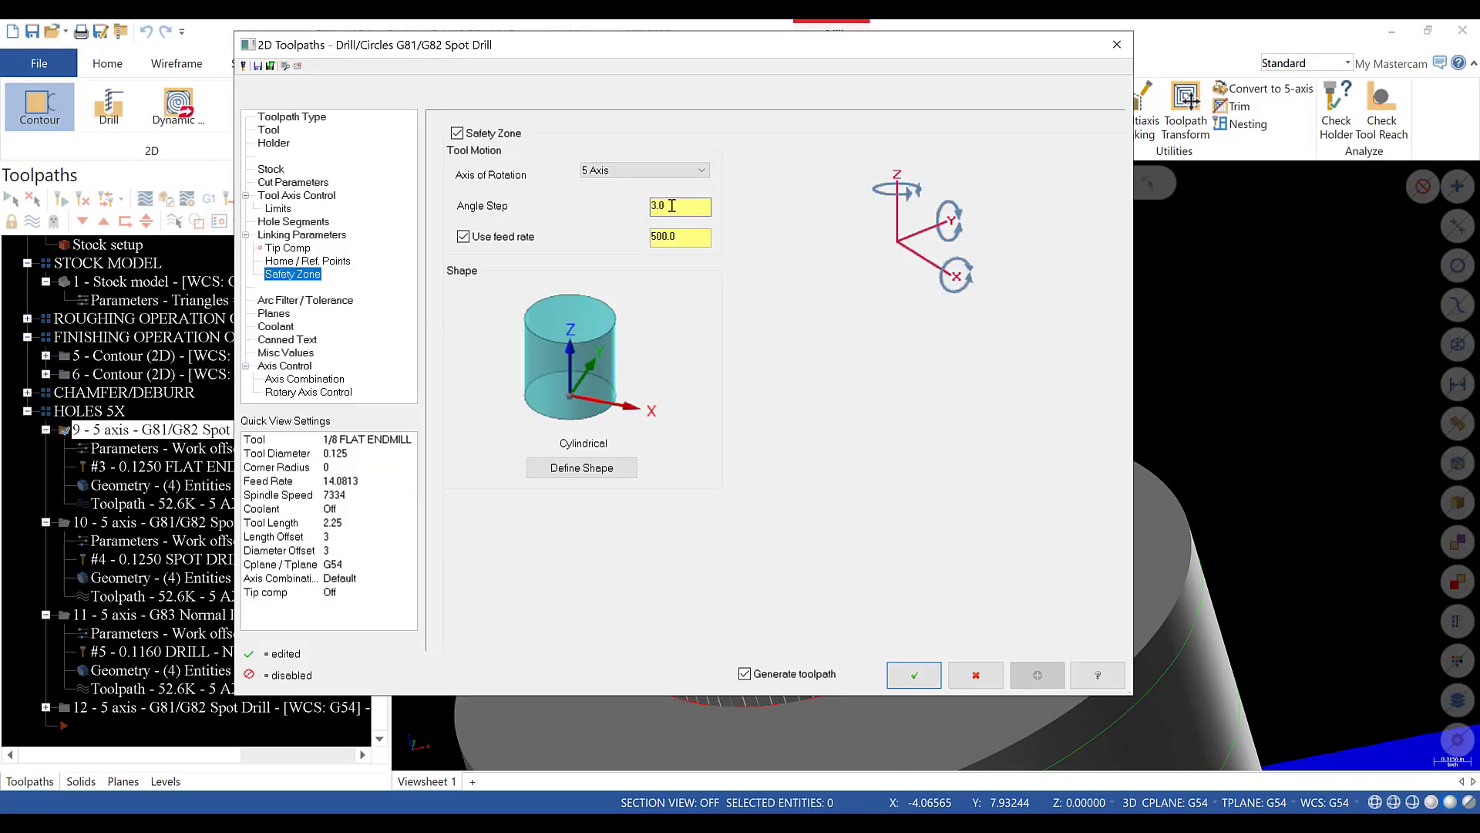
pyautogui.doubleClick(654, 239)
pyautogui.click(683, 206)
pyautogui.click(928, 681)
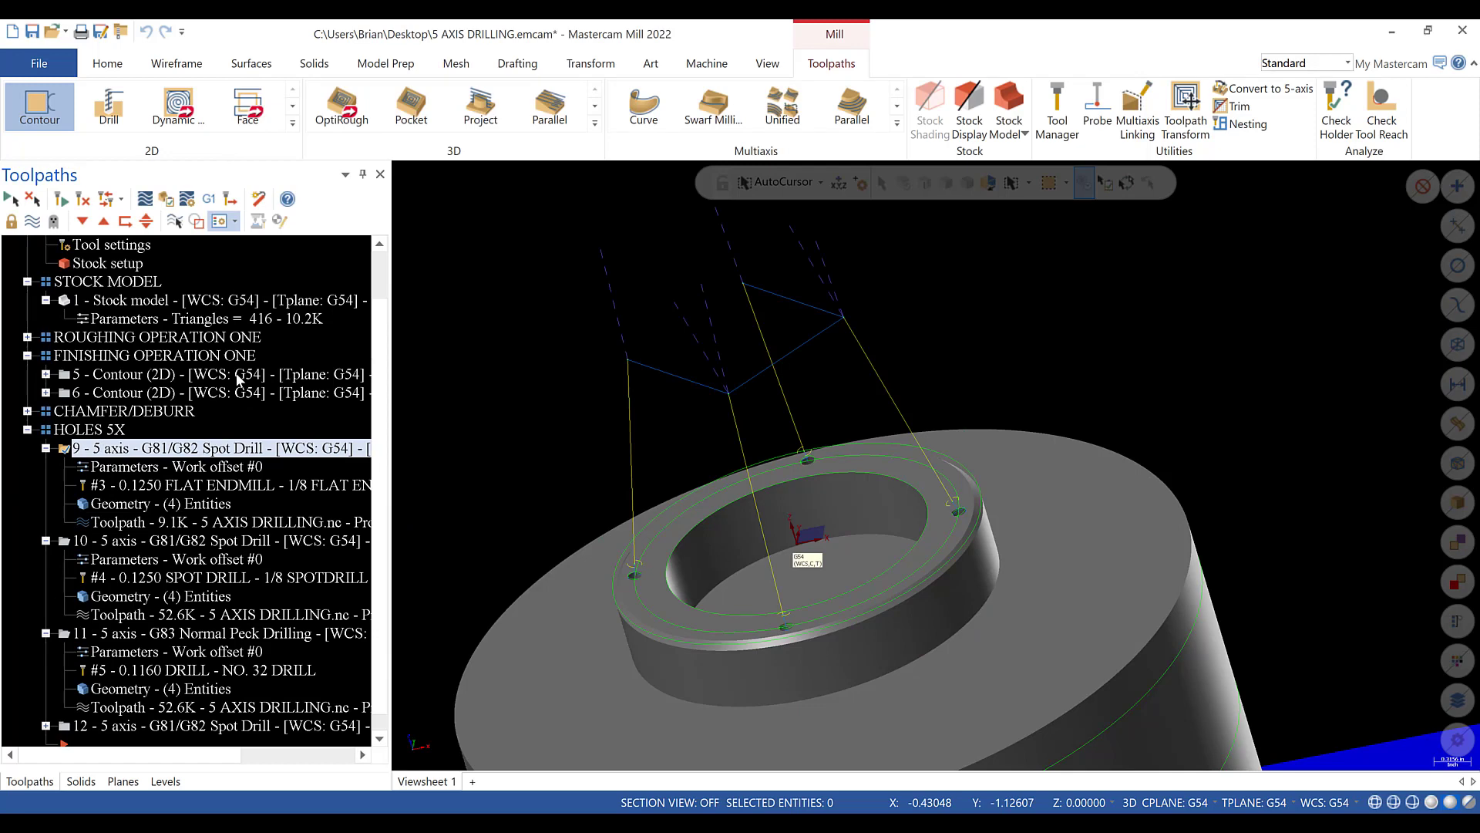
# - Post only operation 9 to NC code, saving it as a new file named 5 AXIS DRILLING-1
pyautogui.click(208, 199)
pyautogui.click(134, 567)
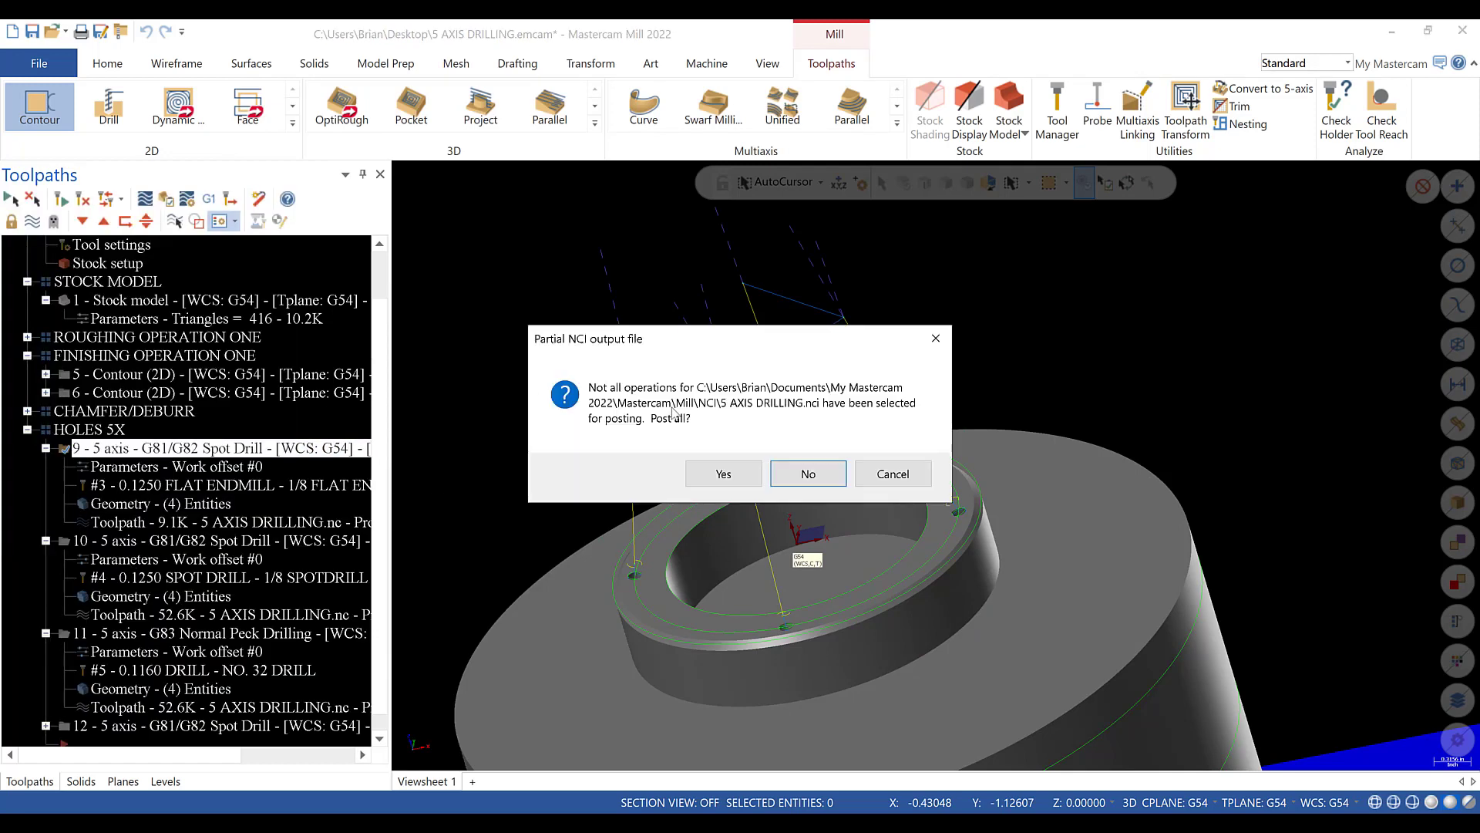
pyautogui.click(819, 484)
pyautogui.click(250, 245)
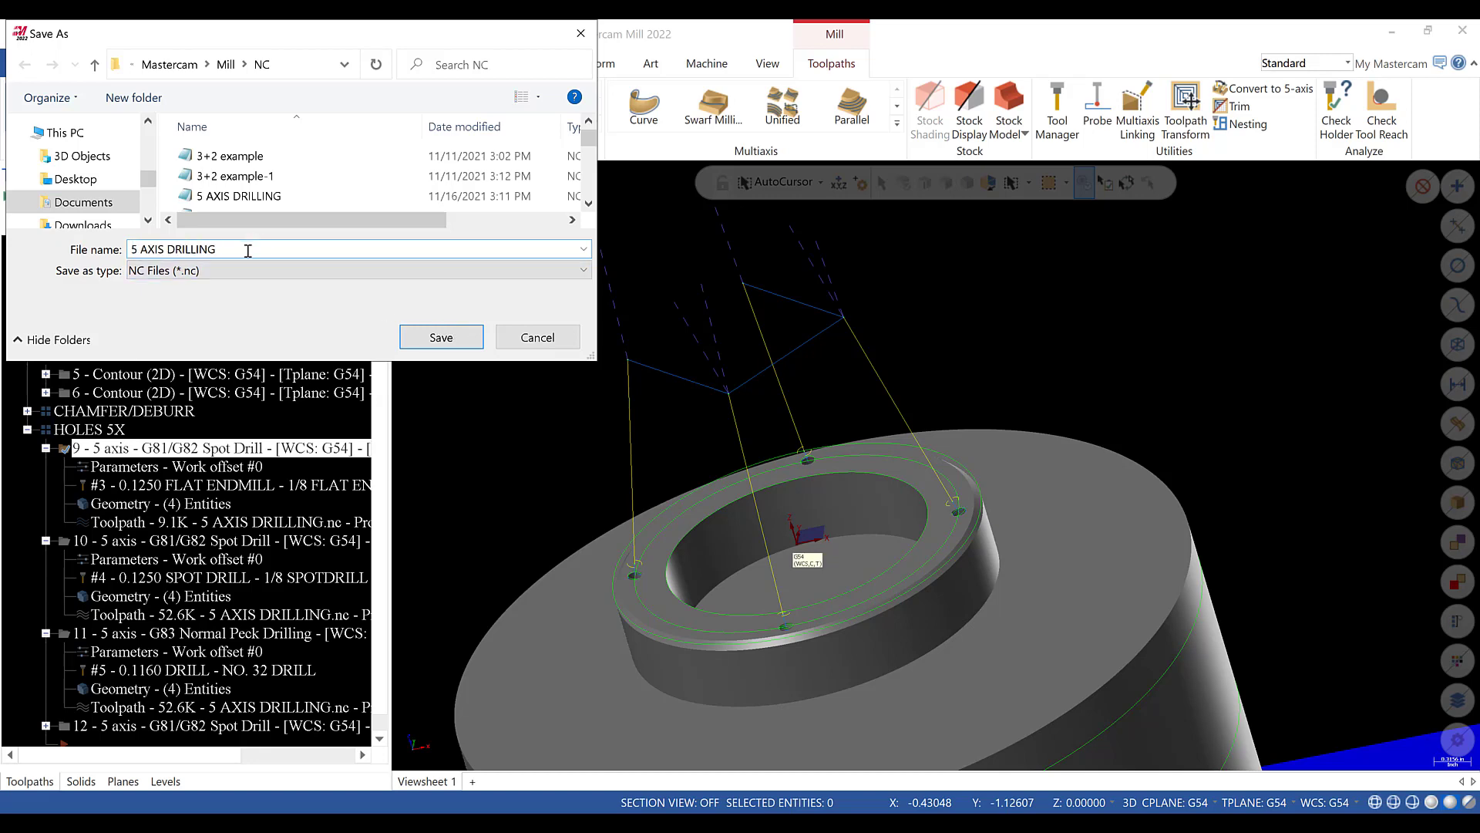
pyautogui.doubleClick(247, 250)
pyautogui.click(244, 246)
pyautogui.write('-1')
pyautogui.click(451, 337)
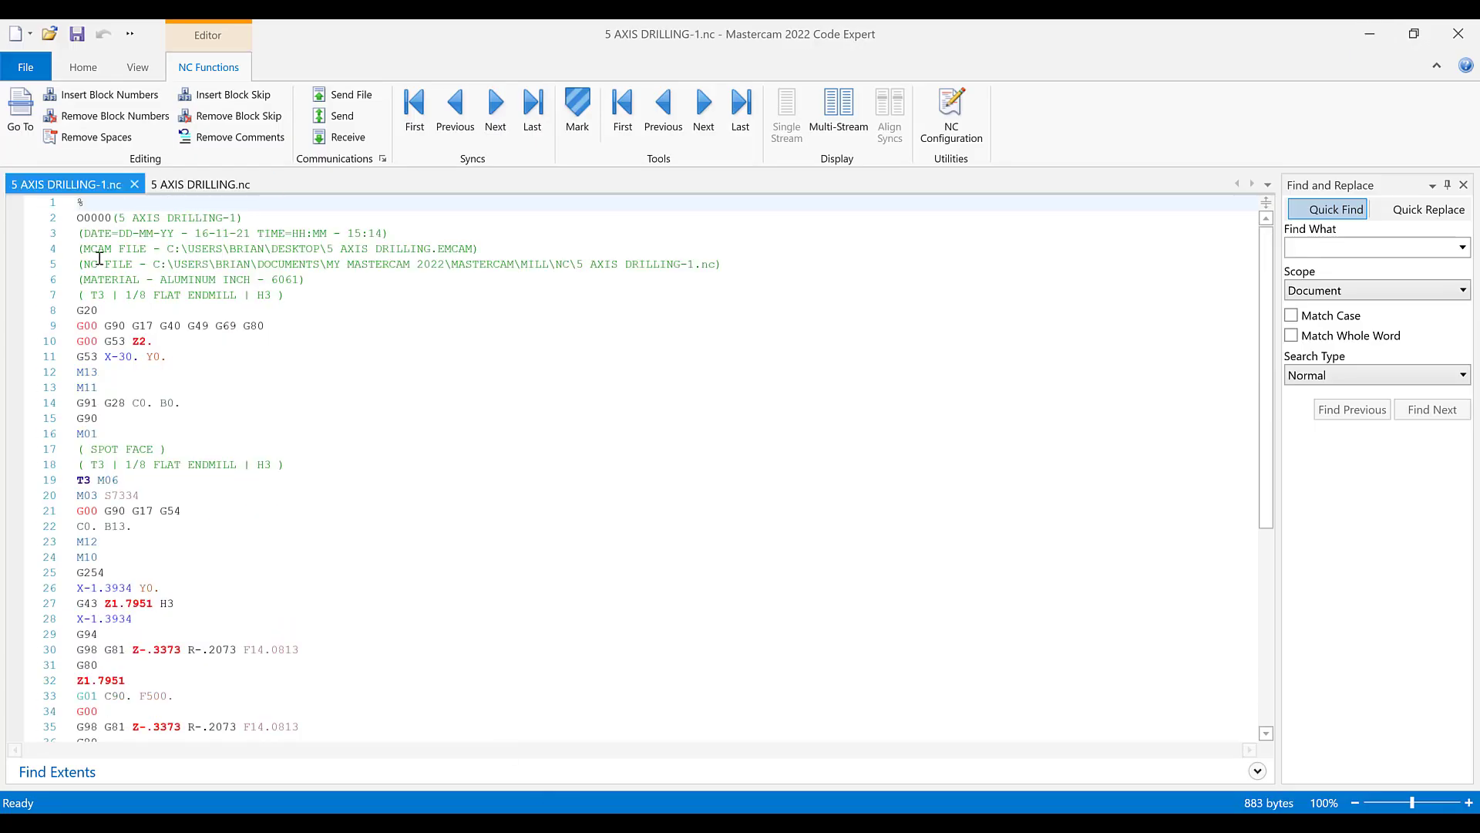
# - Read the 5 AXIS DRILLING-1.nc spot face code from the C0. B13. positioning through the first G81 cycle, C90. rotation and second drill cycle
pyautogui.scroll(-4, 142, 389)
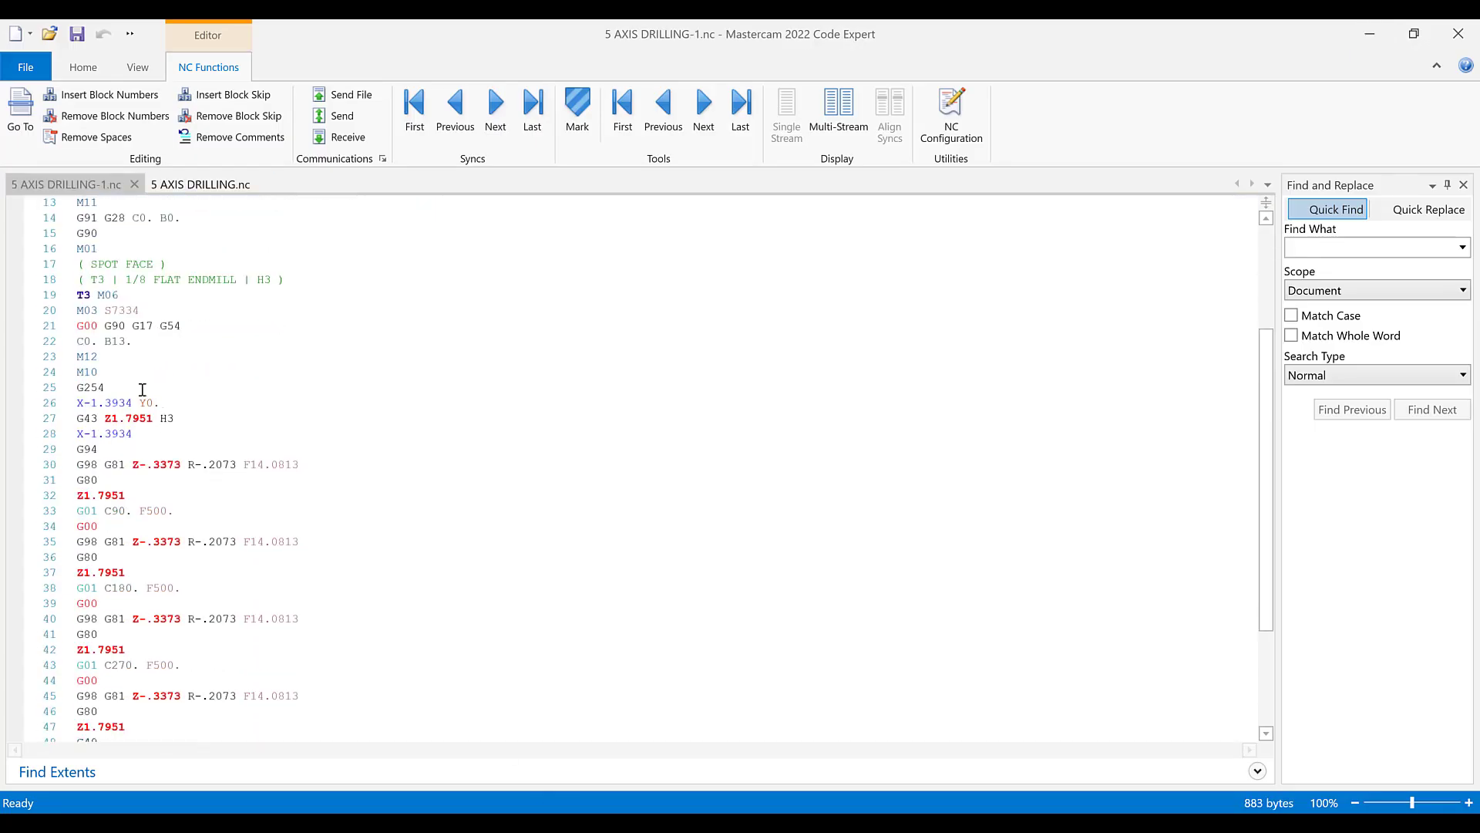
pyautogui.click(115, 347)
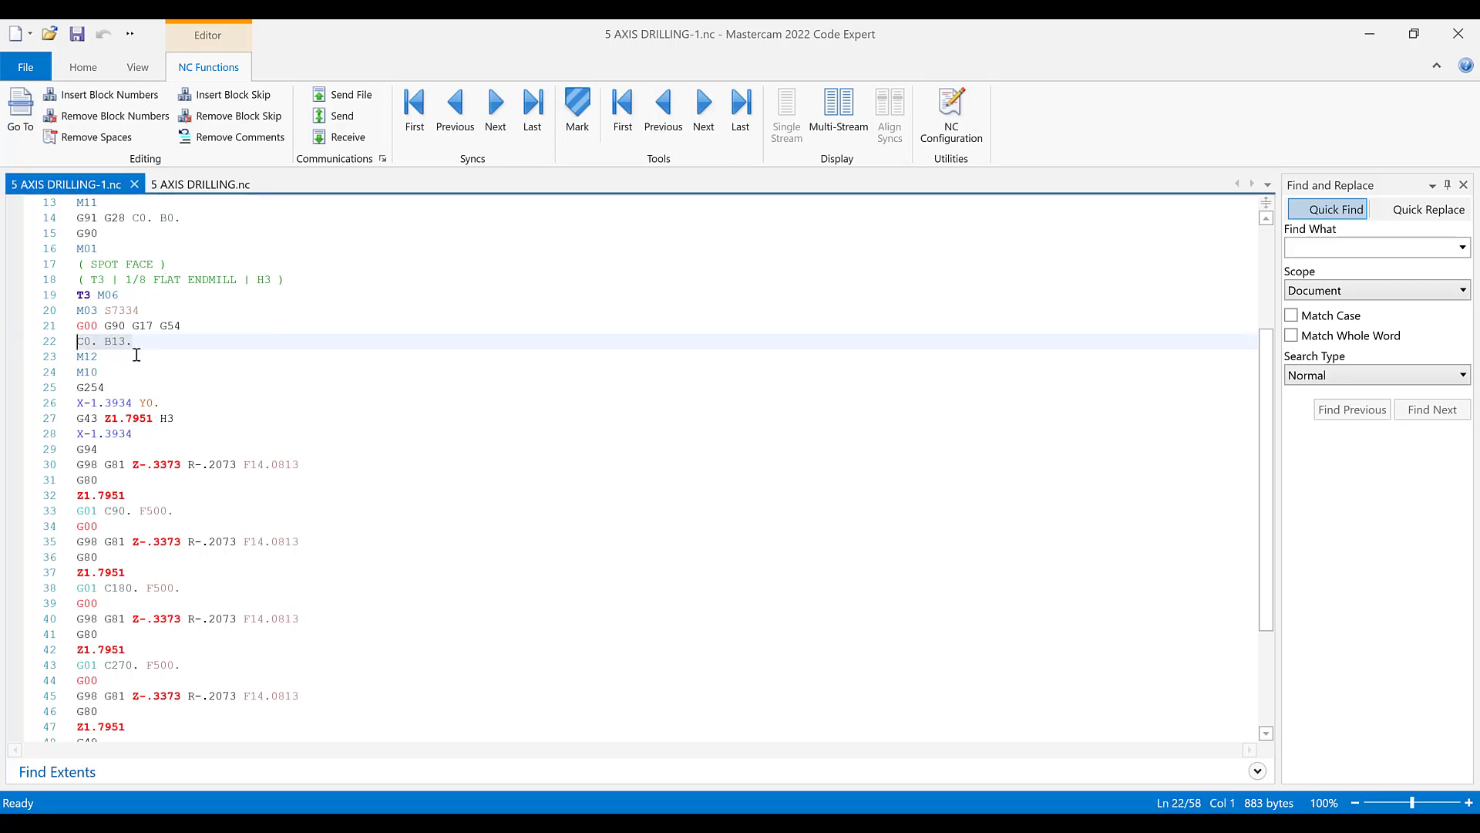
pyautogui.click(109, 388)
pyautogui.click(167, 417)
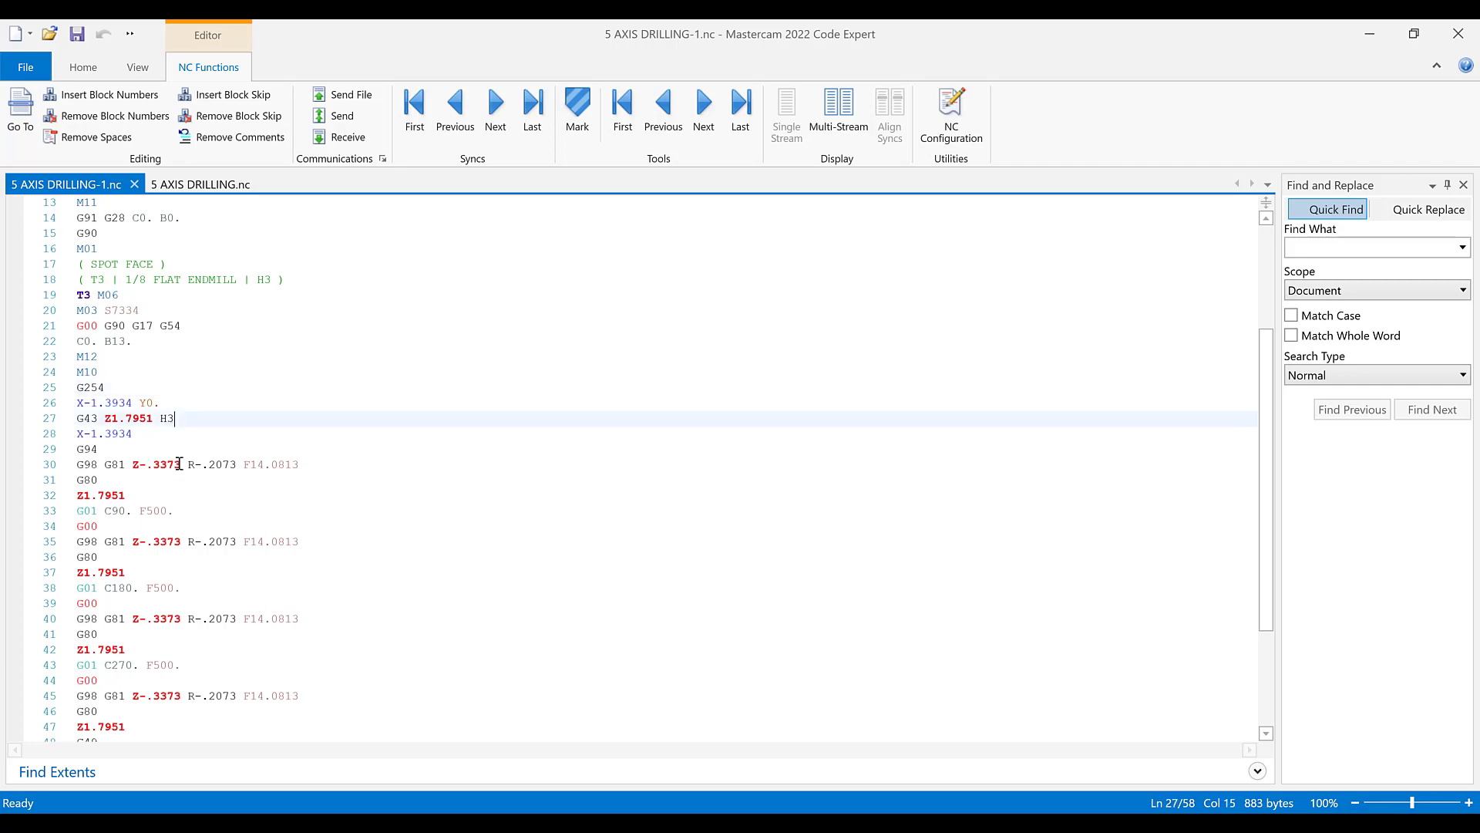
pyautogui.click(180, 465)
pyautogui.scroll(-2, 177, 465)
pyautogui.click(115, 393)
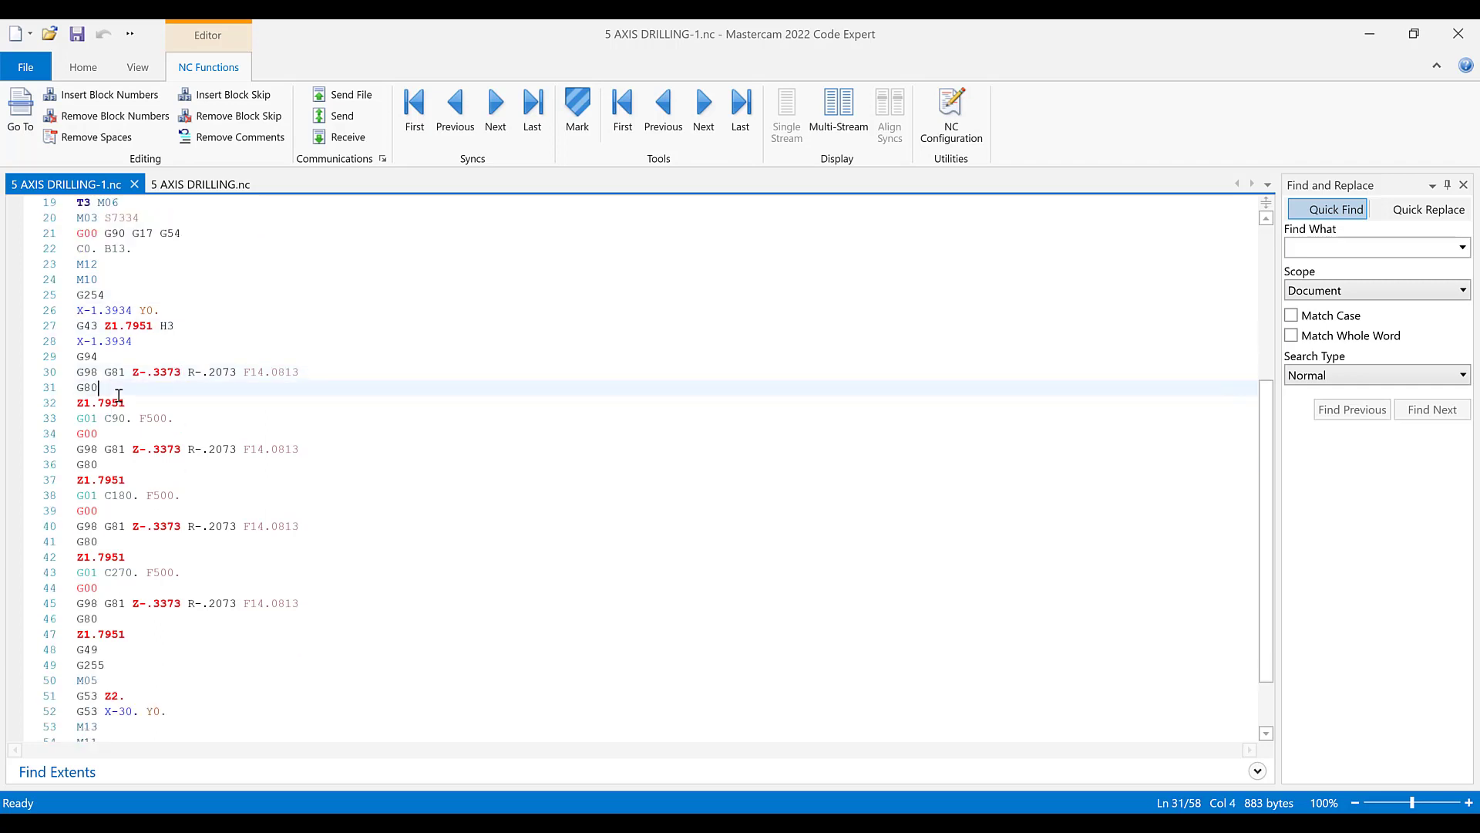
pyautogui.click(128, 403)
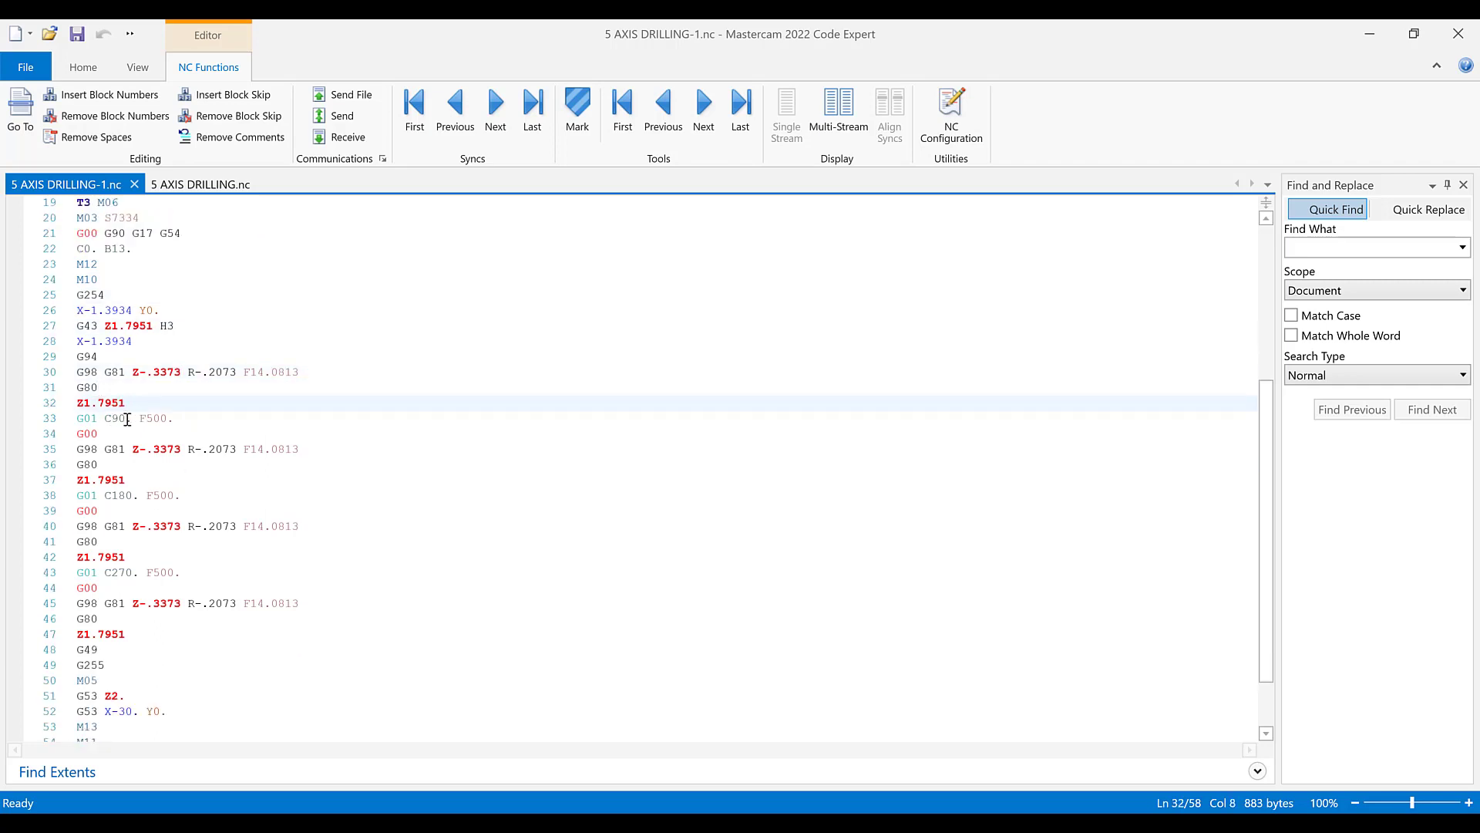
pyautogui.moveTo(201, 421); pyautogui.dragTo(319, 469)
pyautogui.click(107, 433)
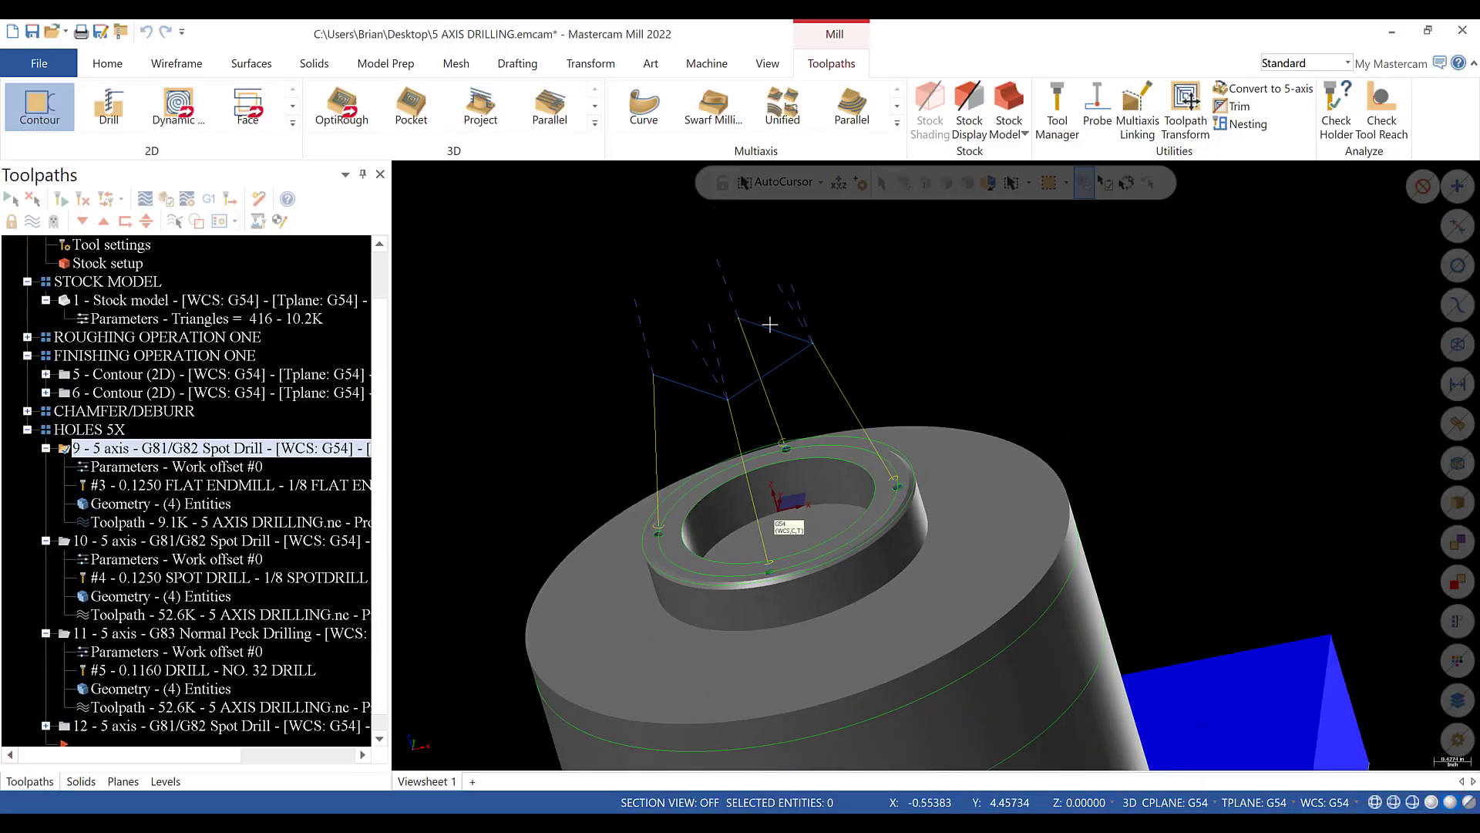
# - Toggle operation 10's toolpath display in Mastercam, and examine the stepped rotary moves on lines 134 to 142 of 5 AXIS DRILLING.nc
pyautogui.click(186, 540)
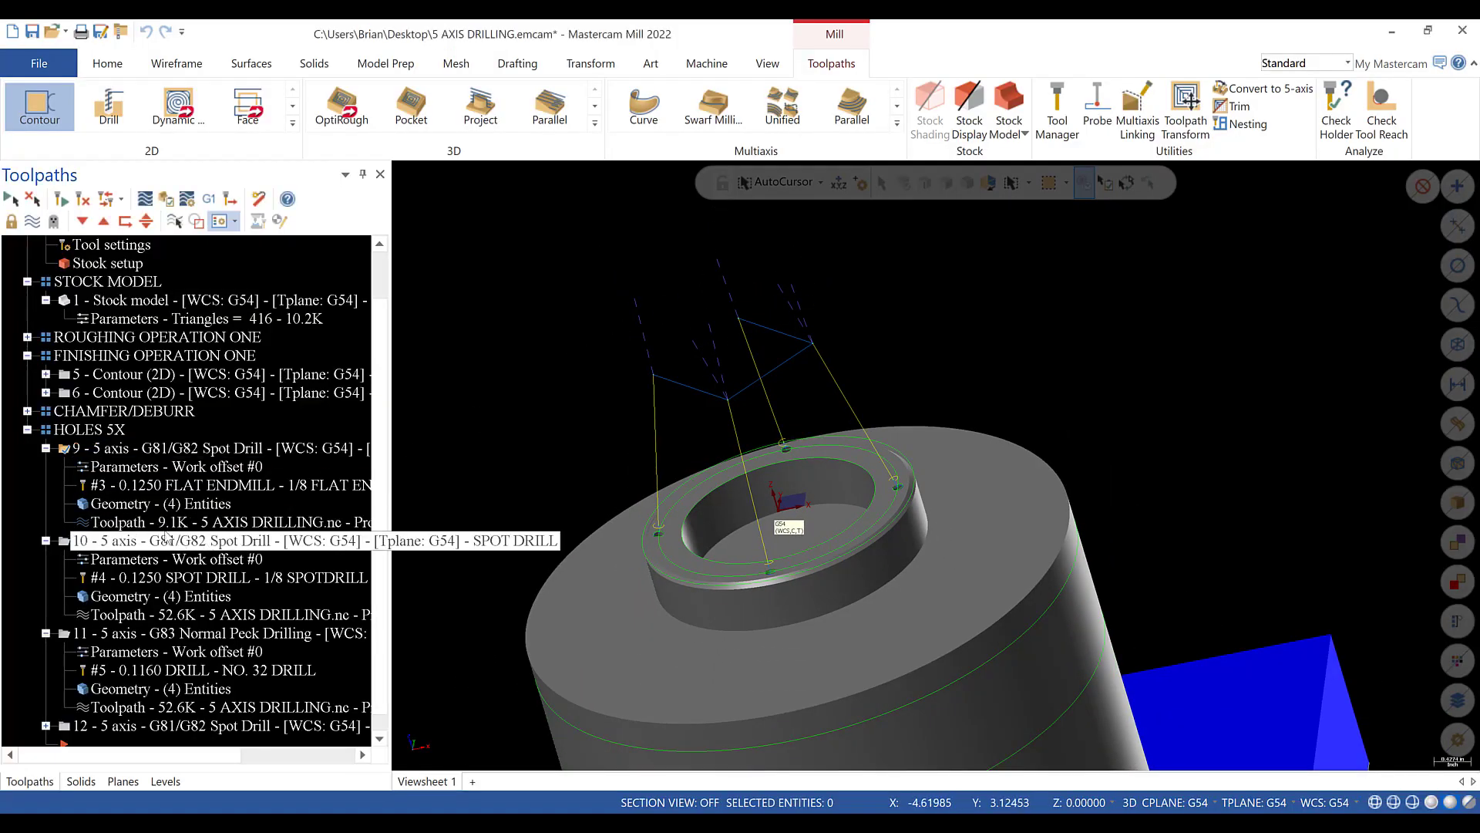
pyautogui.click(34, 225)
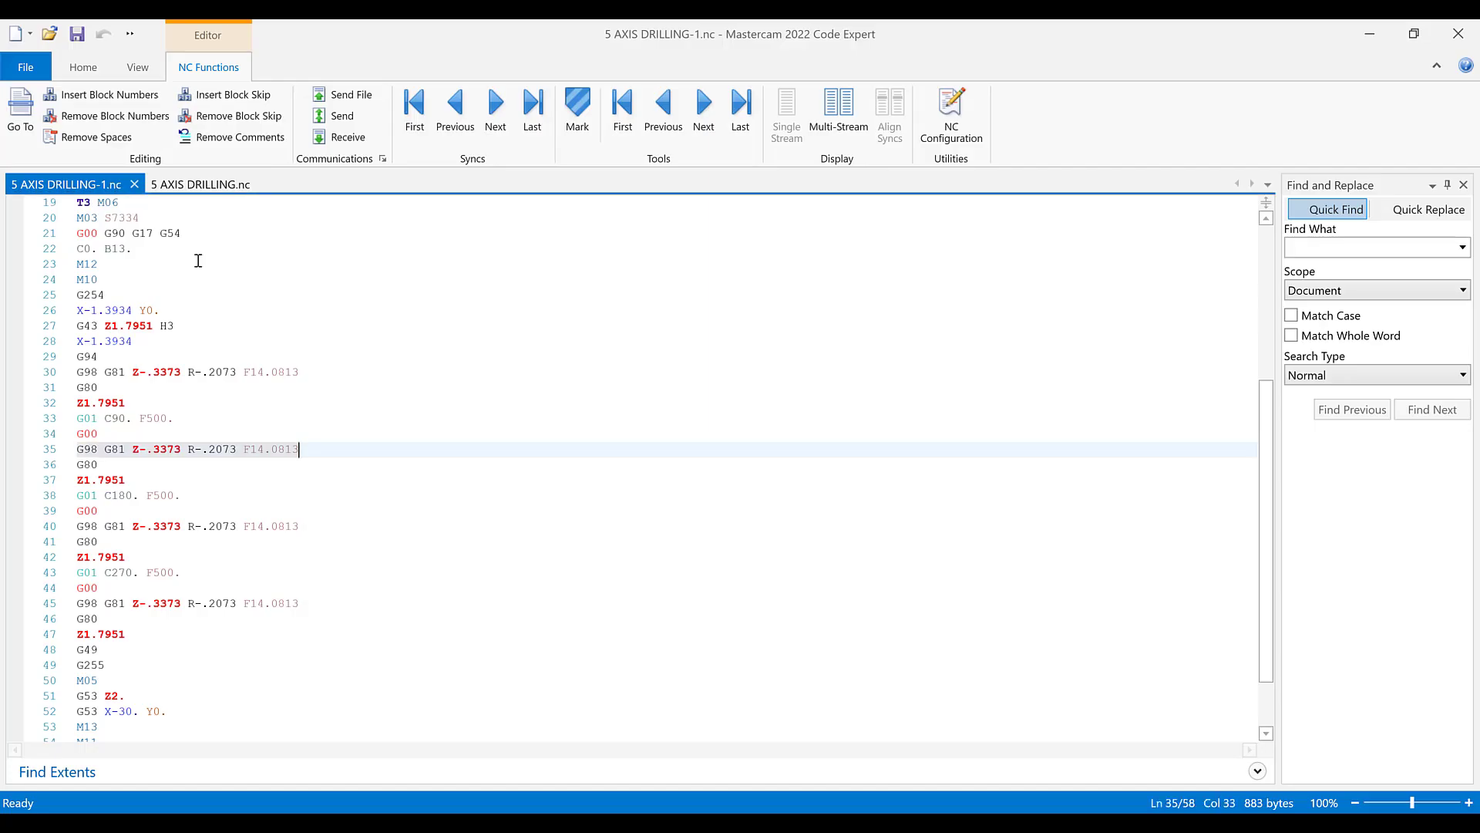
pyautogui.click(207, 185)
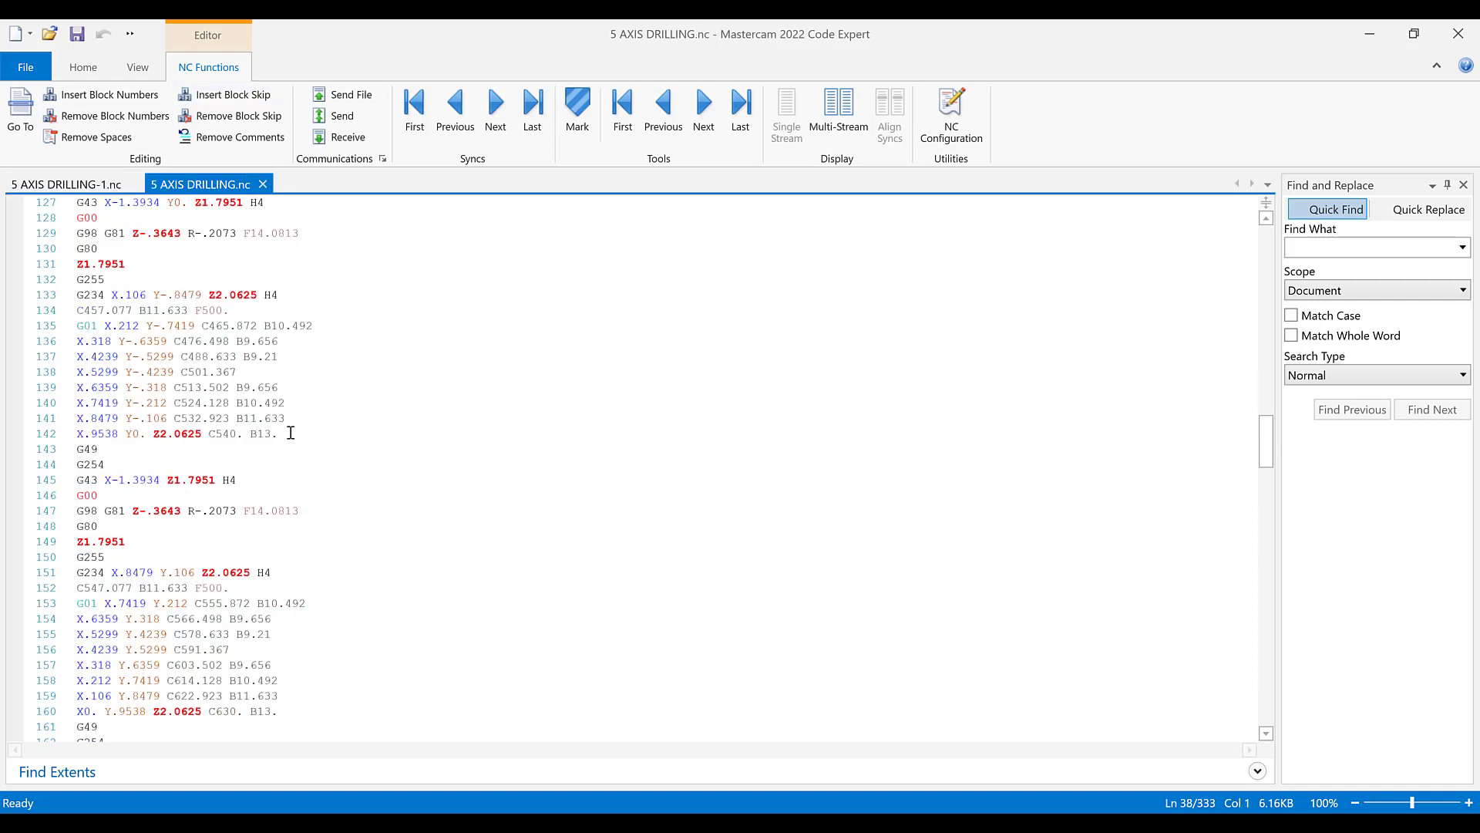
pyautogui.moveTo(290, 434); pyautogui.dragTo(77, 310)
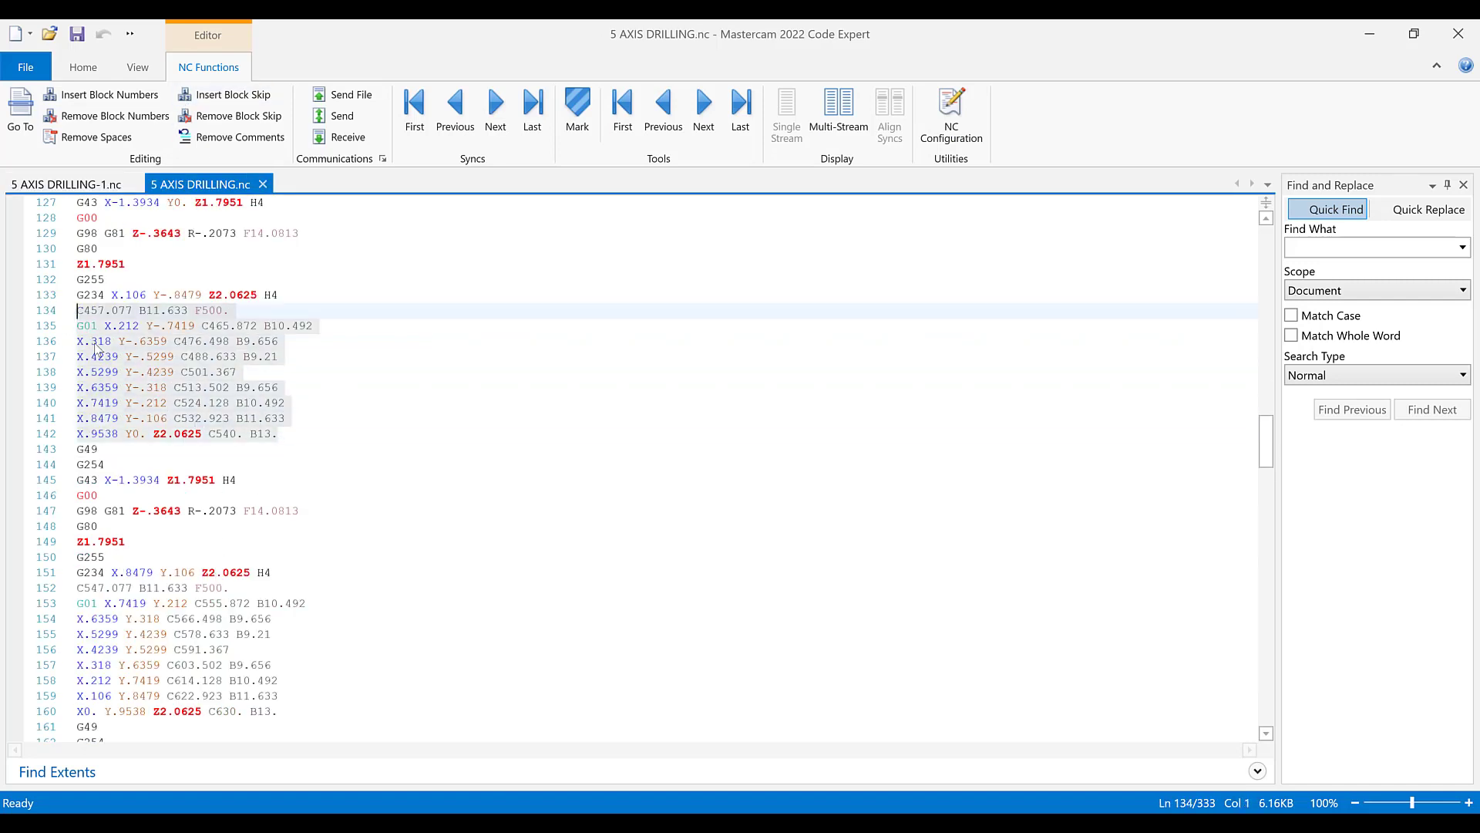
pyautogui.click(215, 453)
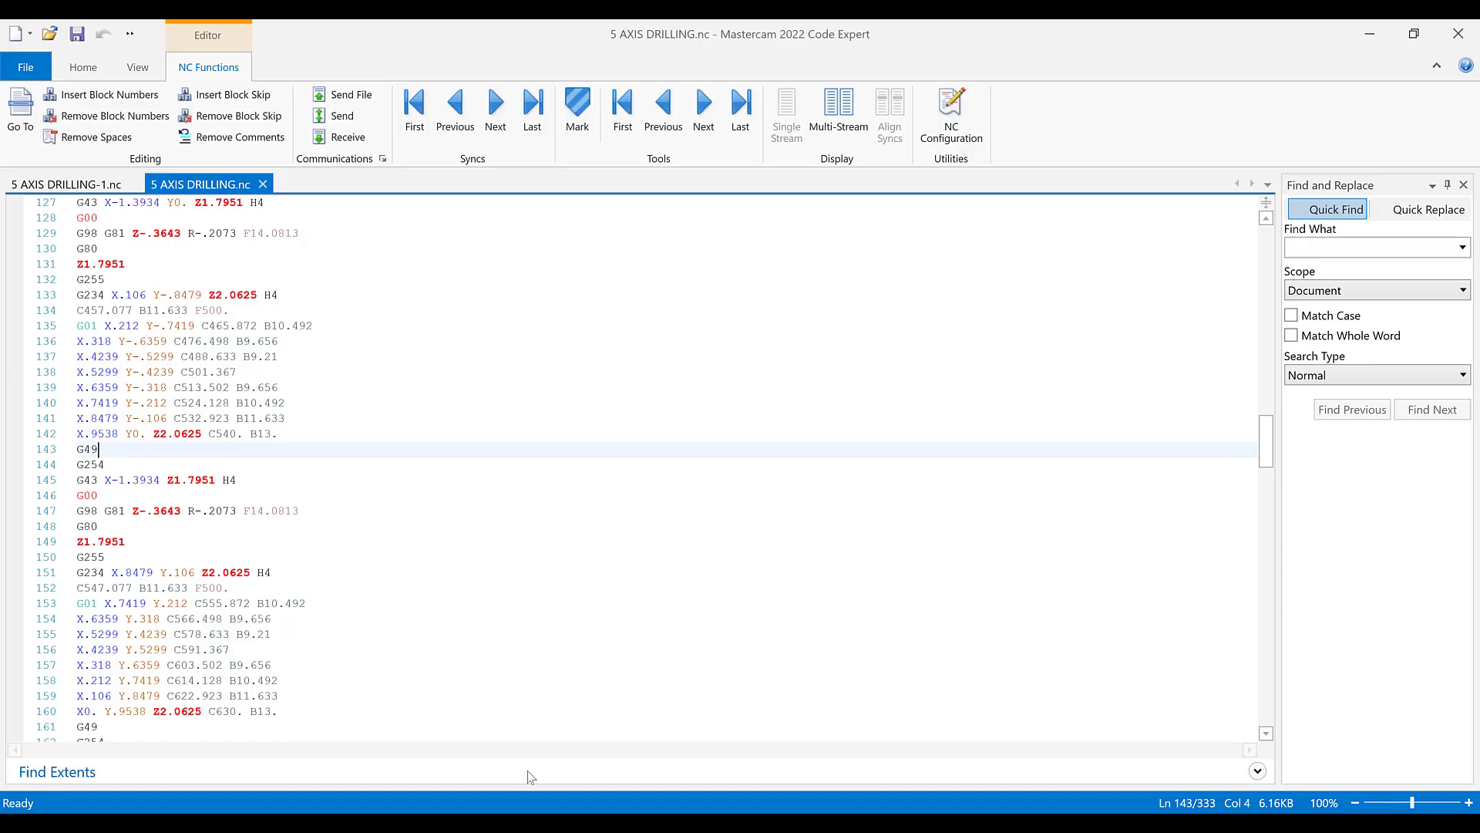
# - Return to 5 AXIS DRILLING-1.nc and examine the single G01 C90. F500. rotation and the G91 G28 C0. B0. homing line
pyautogui.click(132, 429)
pyautogui.click(165, 419)
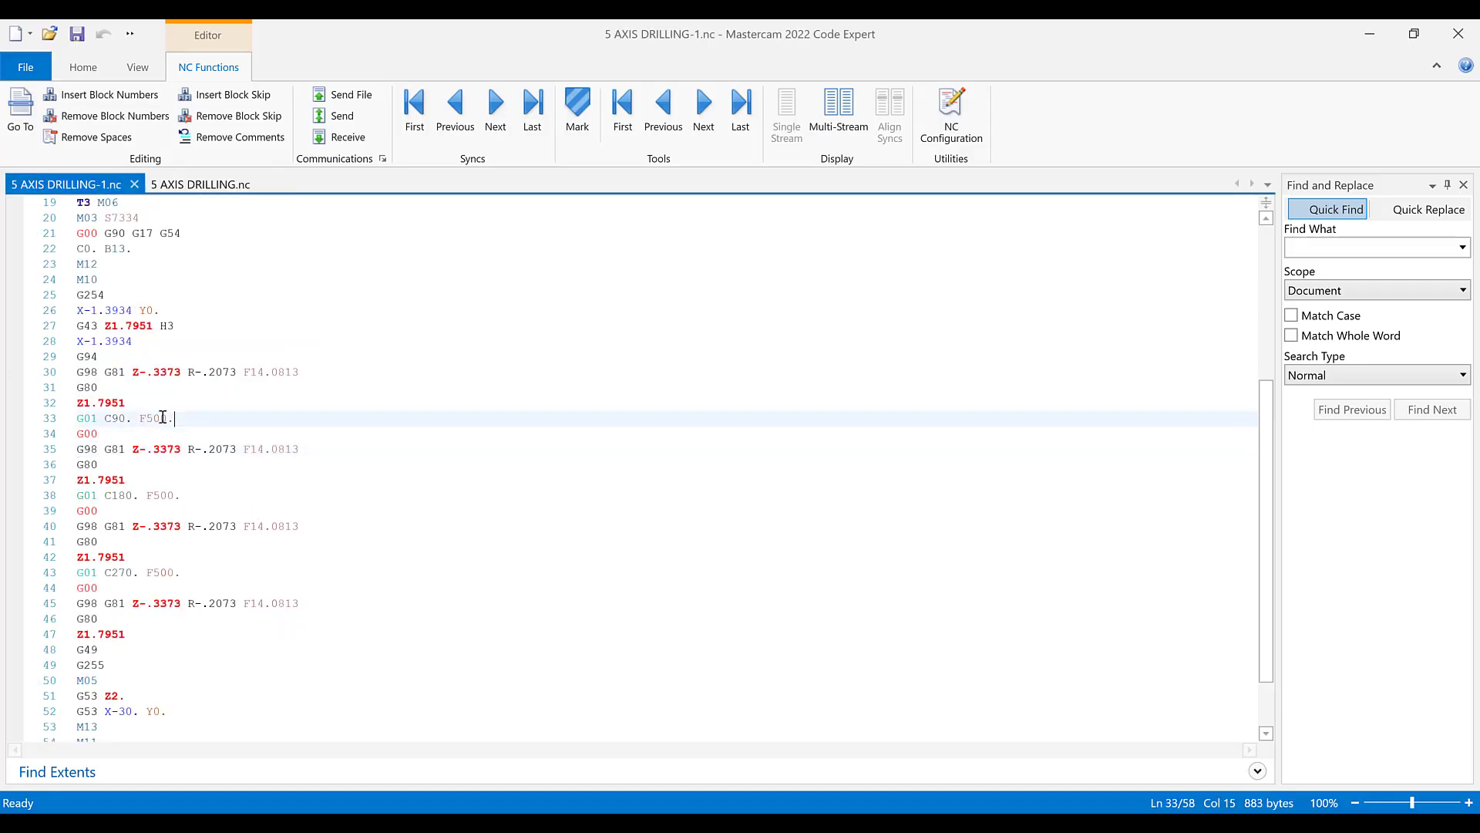
pyautogui.click(92, 419)
pyautogui.scroll(2, 100, 265)
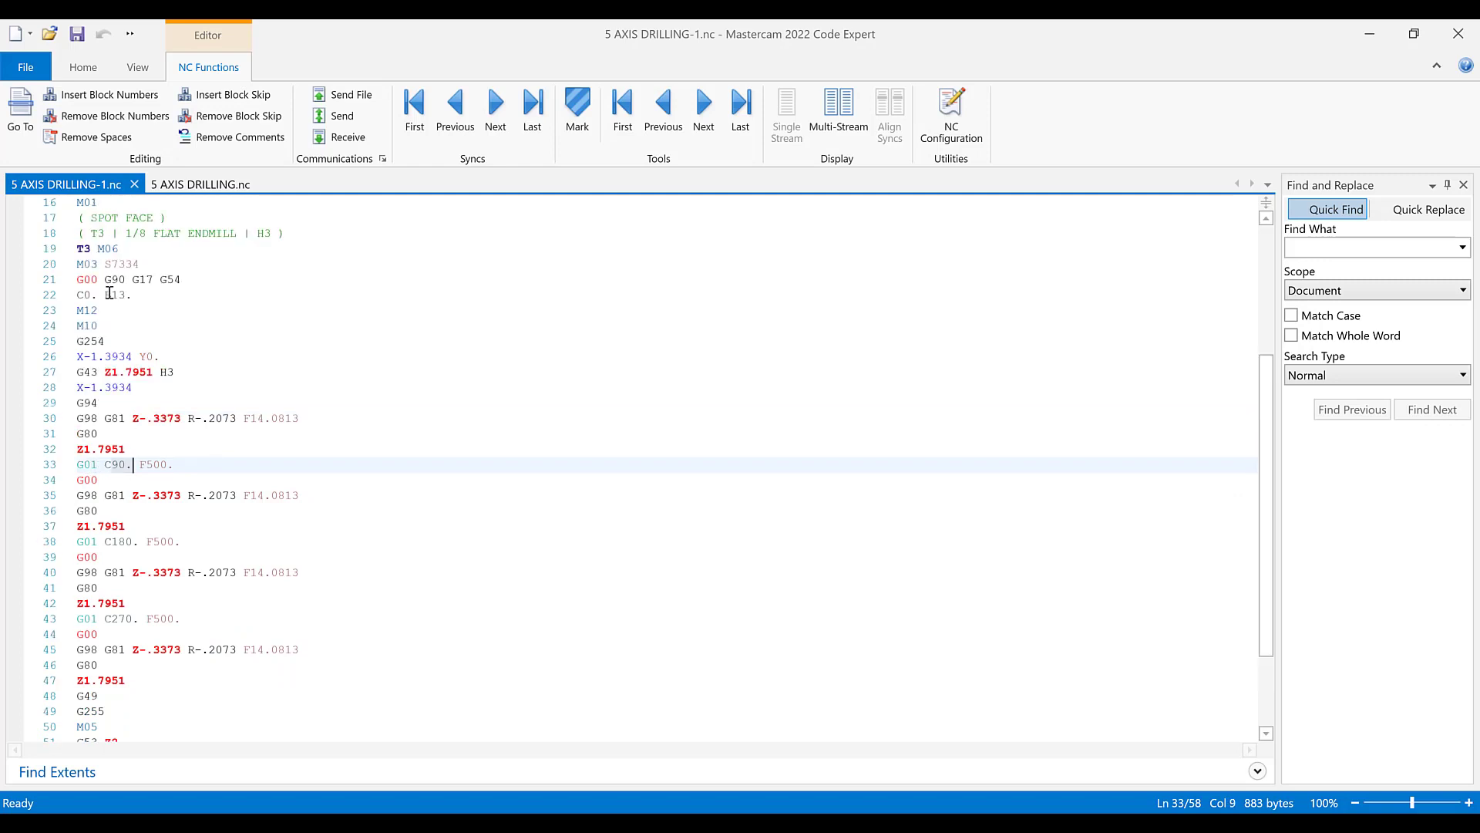
pyautogui.scroll(2, 174, 428)
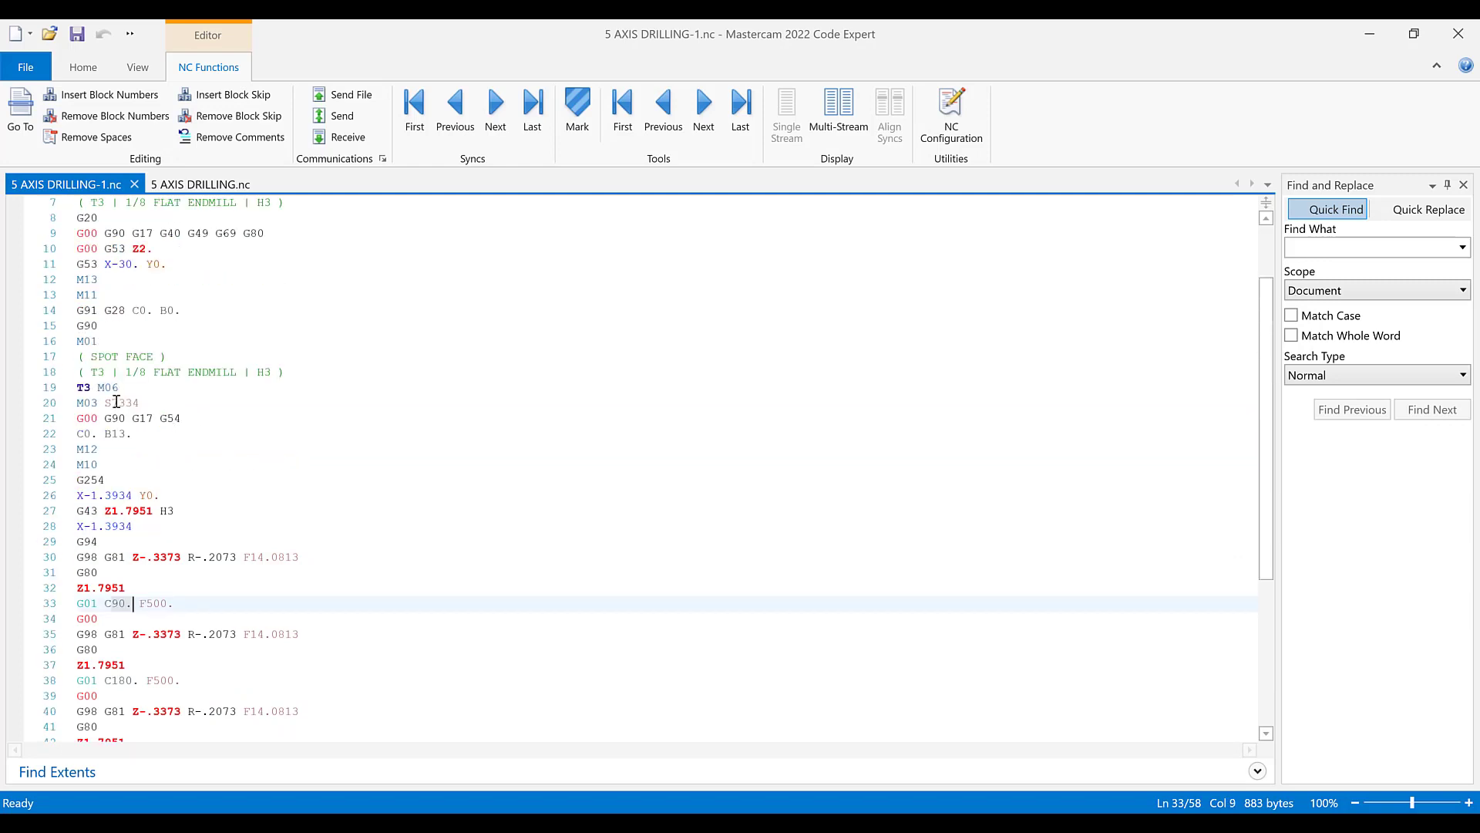
pyautogui.click(140, 310)
pyautogui.scroll(-1, 167, 497)
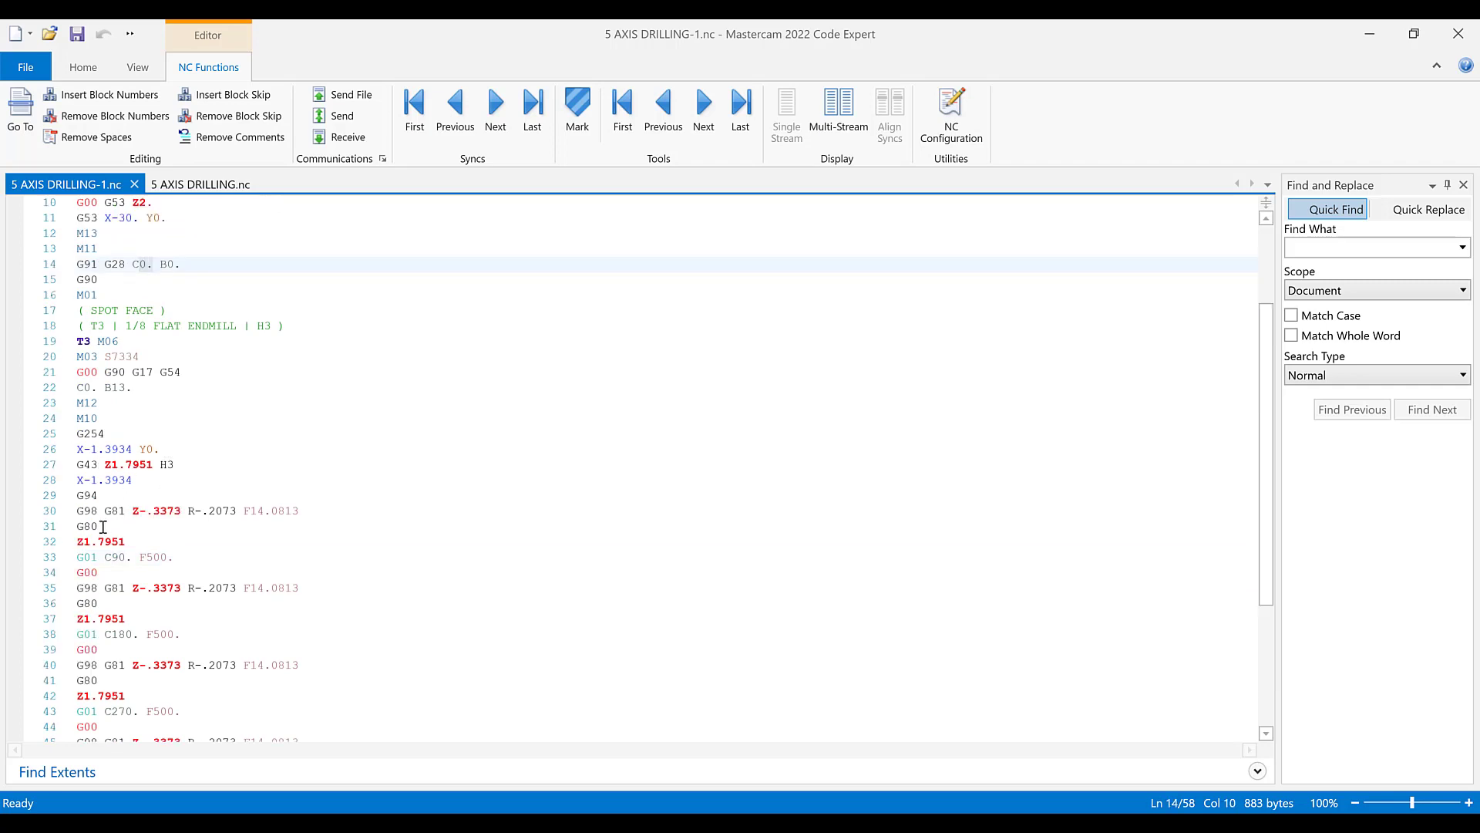
# - Trace the 5 AXIS DRILLING-1.nc code from the C0. B13. positioning to the G80 cancel and the G00 line after the C90. move
pyautogui.click(88, 389)
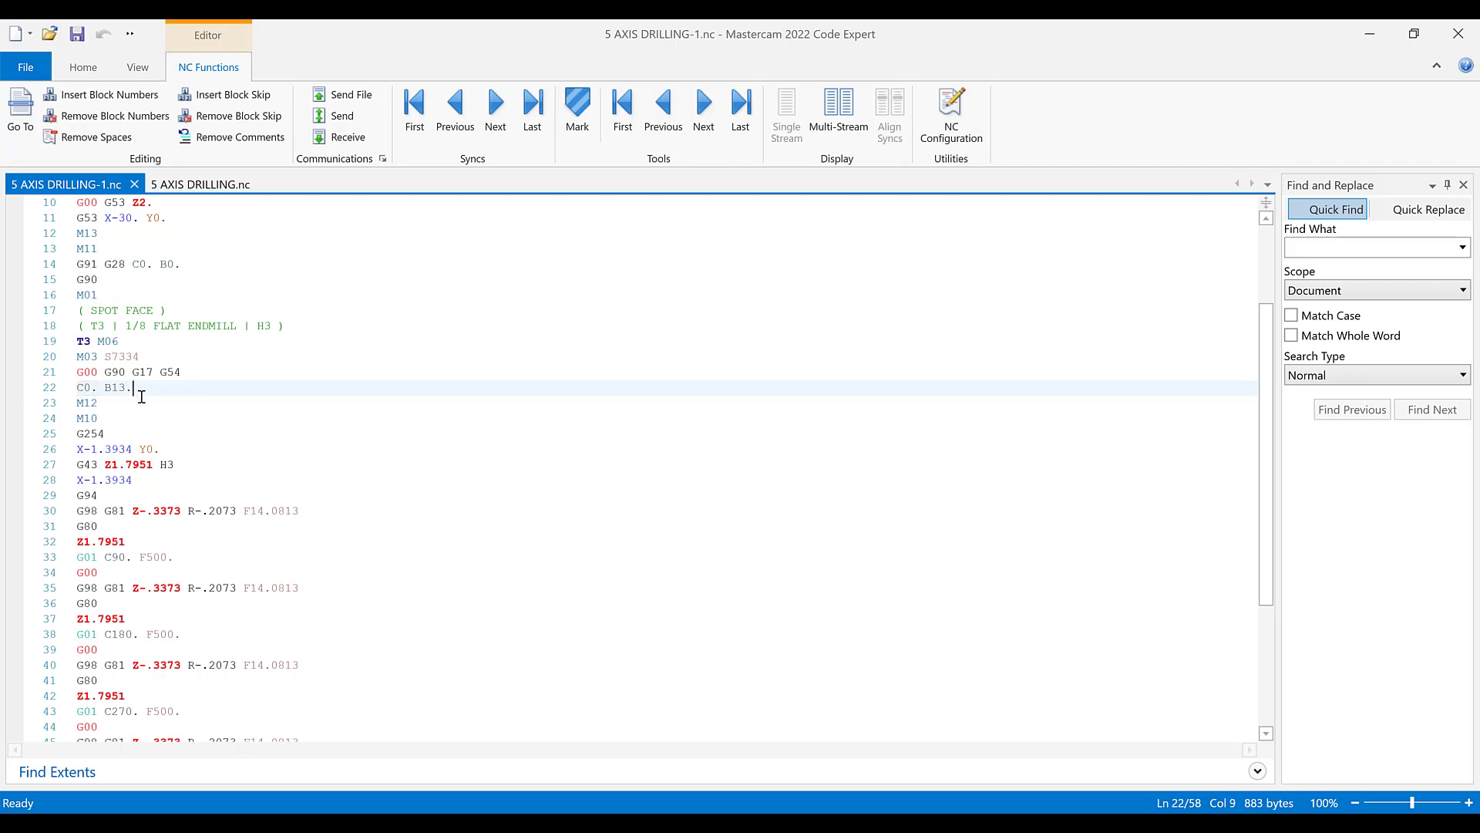
pyautogui.scroll(-1, 142, 397)
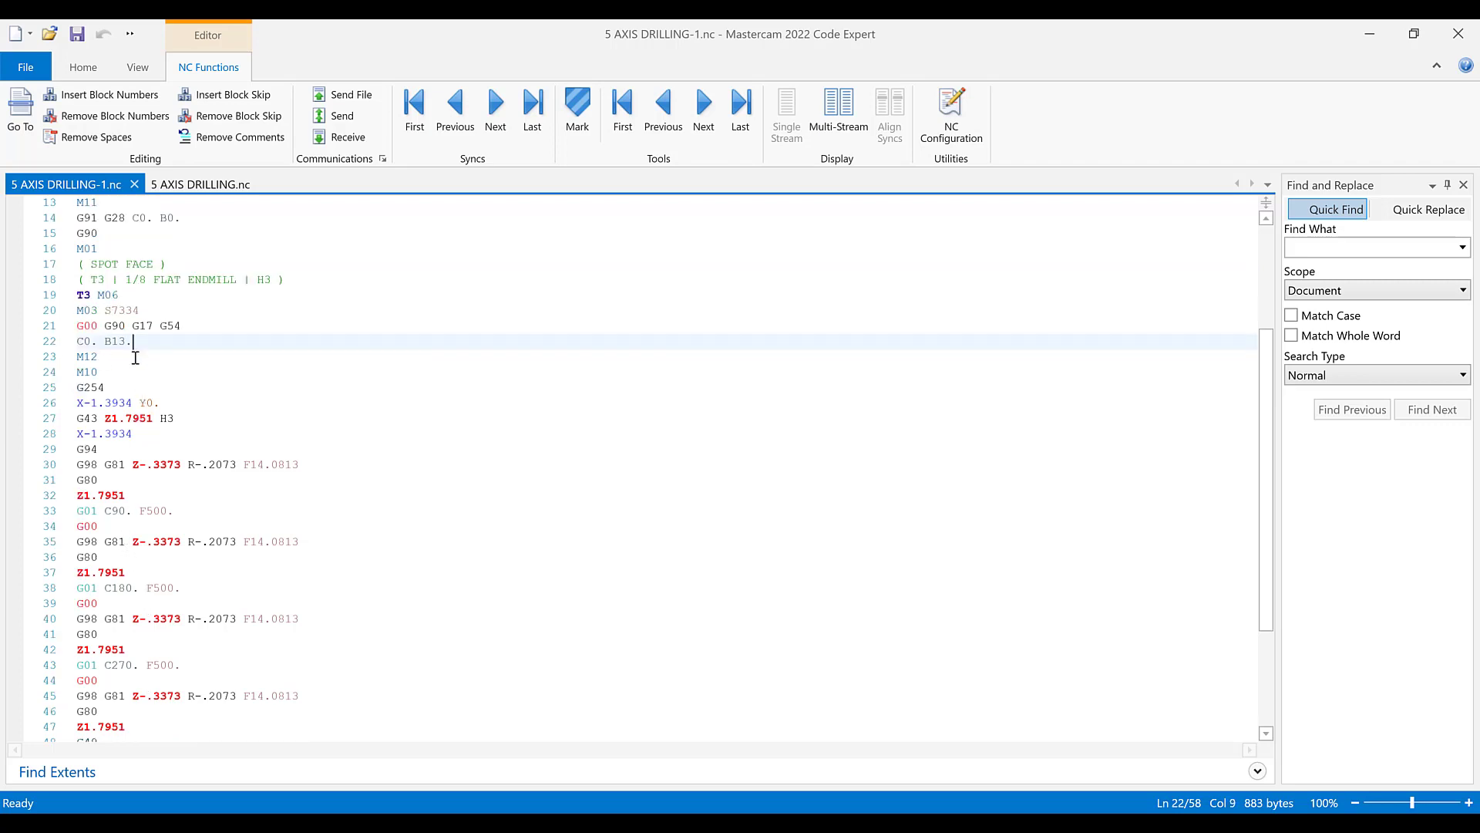
pyautogui.scroll(-1, 155, 507)
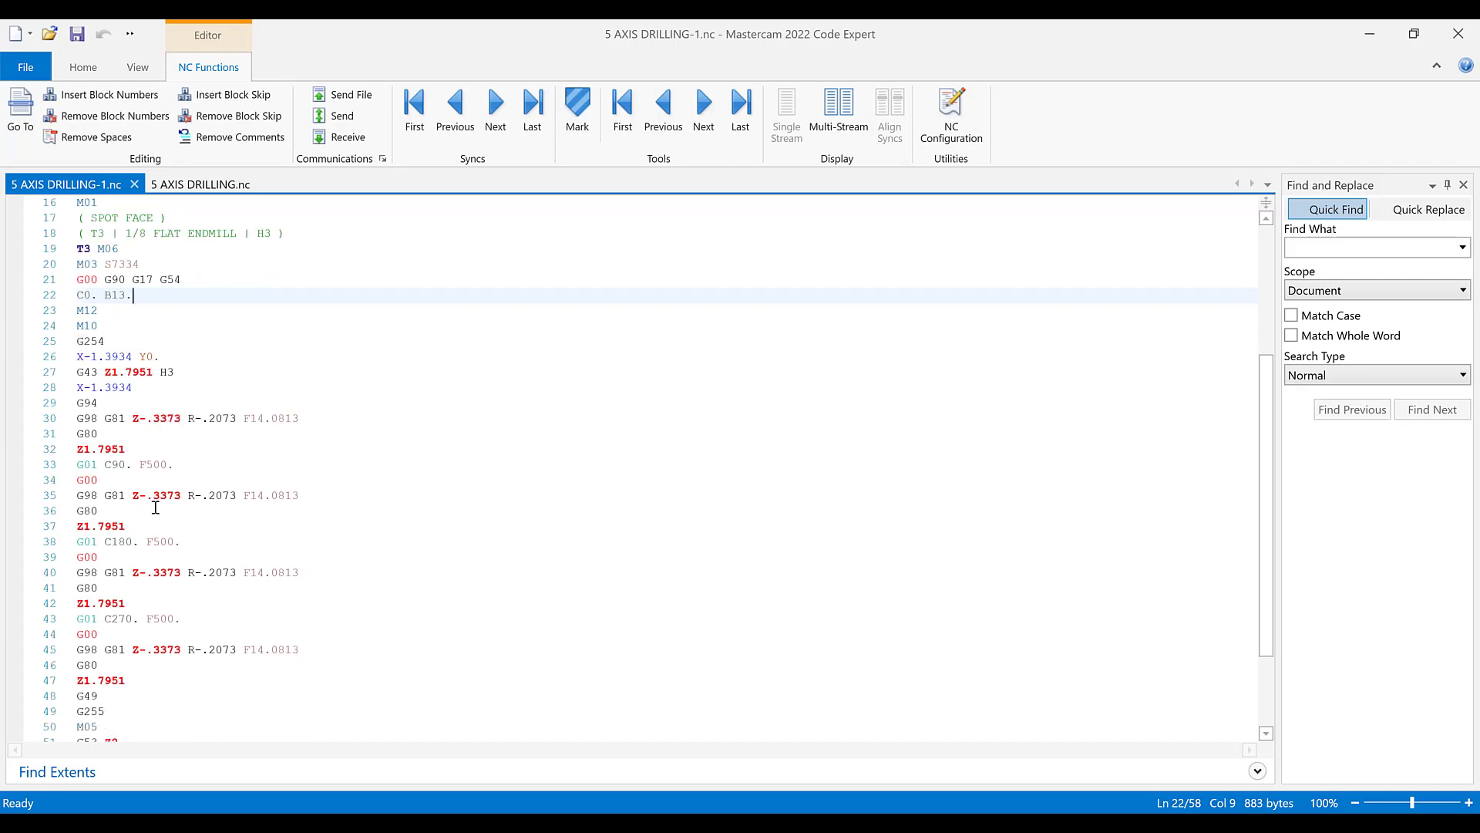
pyautogui.click(108, 477)
pyautogui.click(121, 440)
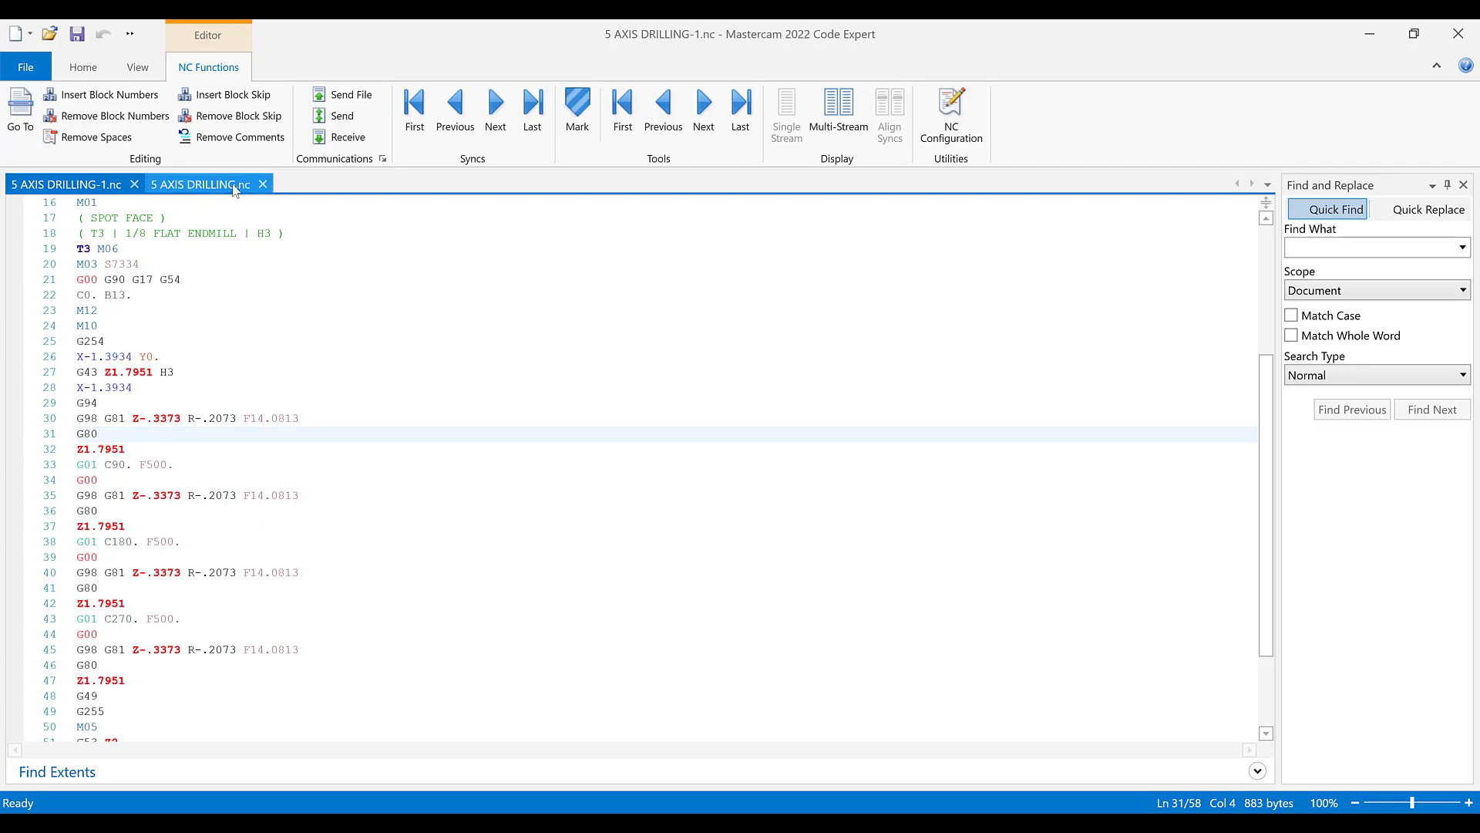
# - Close 5 AXIS DRILLING.nc and 5 AXIS DRILLING-1.nc in Code Expert and switch back to Mastercam
pyautogui.click(200, 184)
pyautogui.click(263, 184)
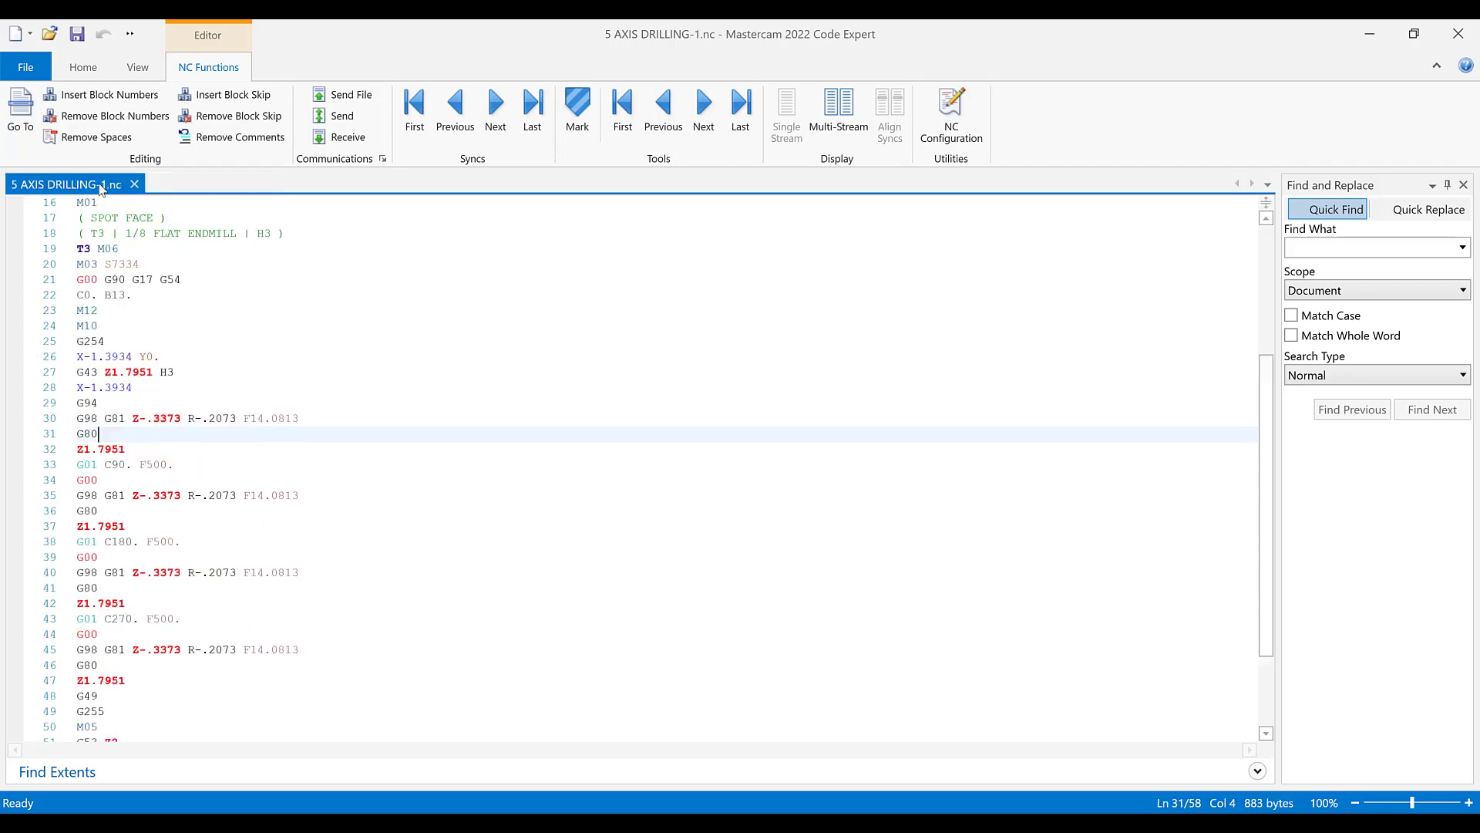
pyautogui.click(132, 184)
pyautogui.click(142, 822)
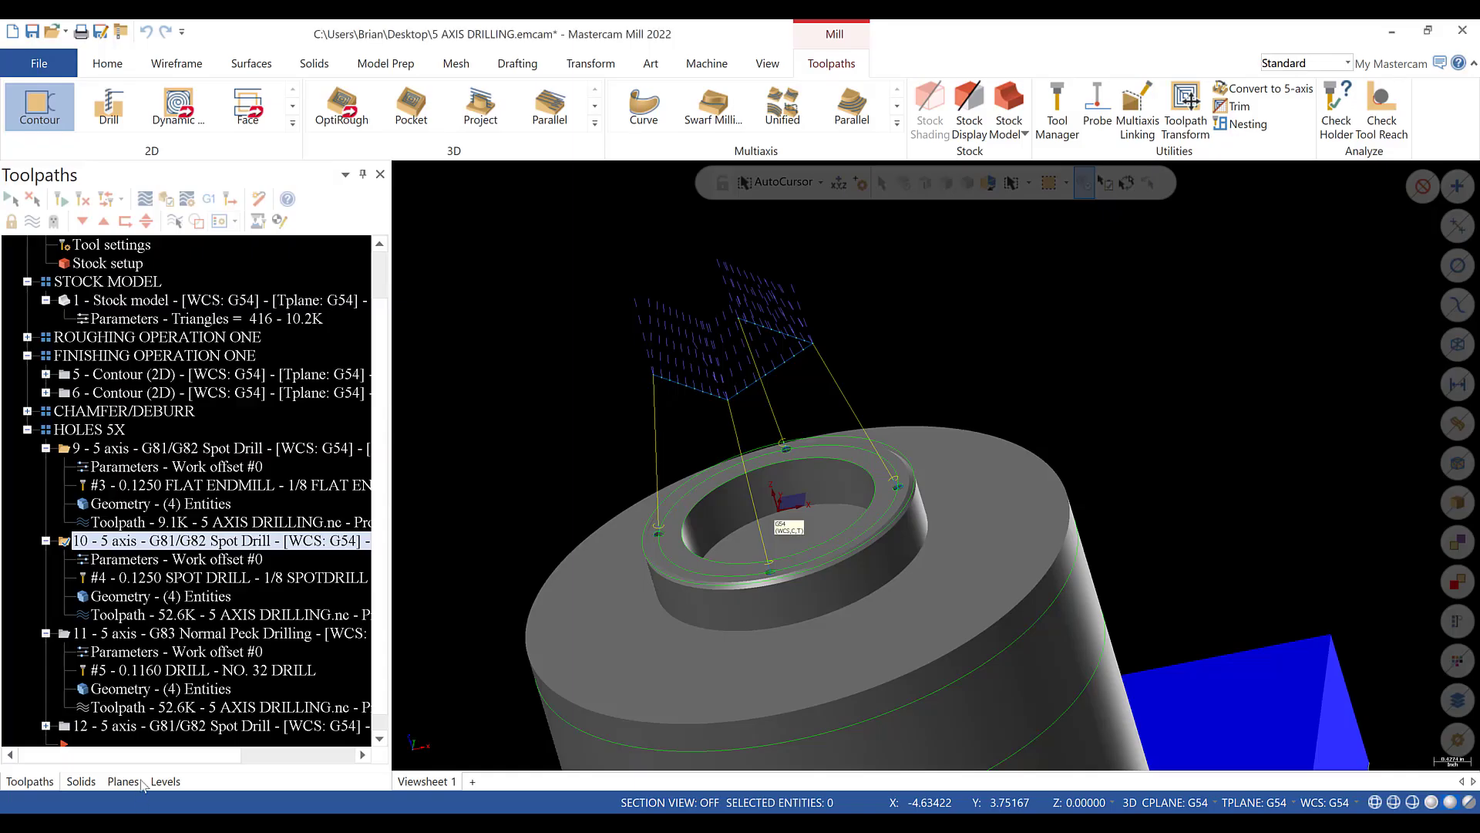
# - Set the Safety Zone angle step to 90 for spot drill operation 10 and peck drilling operation 11, regenerating both toolpaths
pyautogui.scroll(-1, 137, 563)
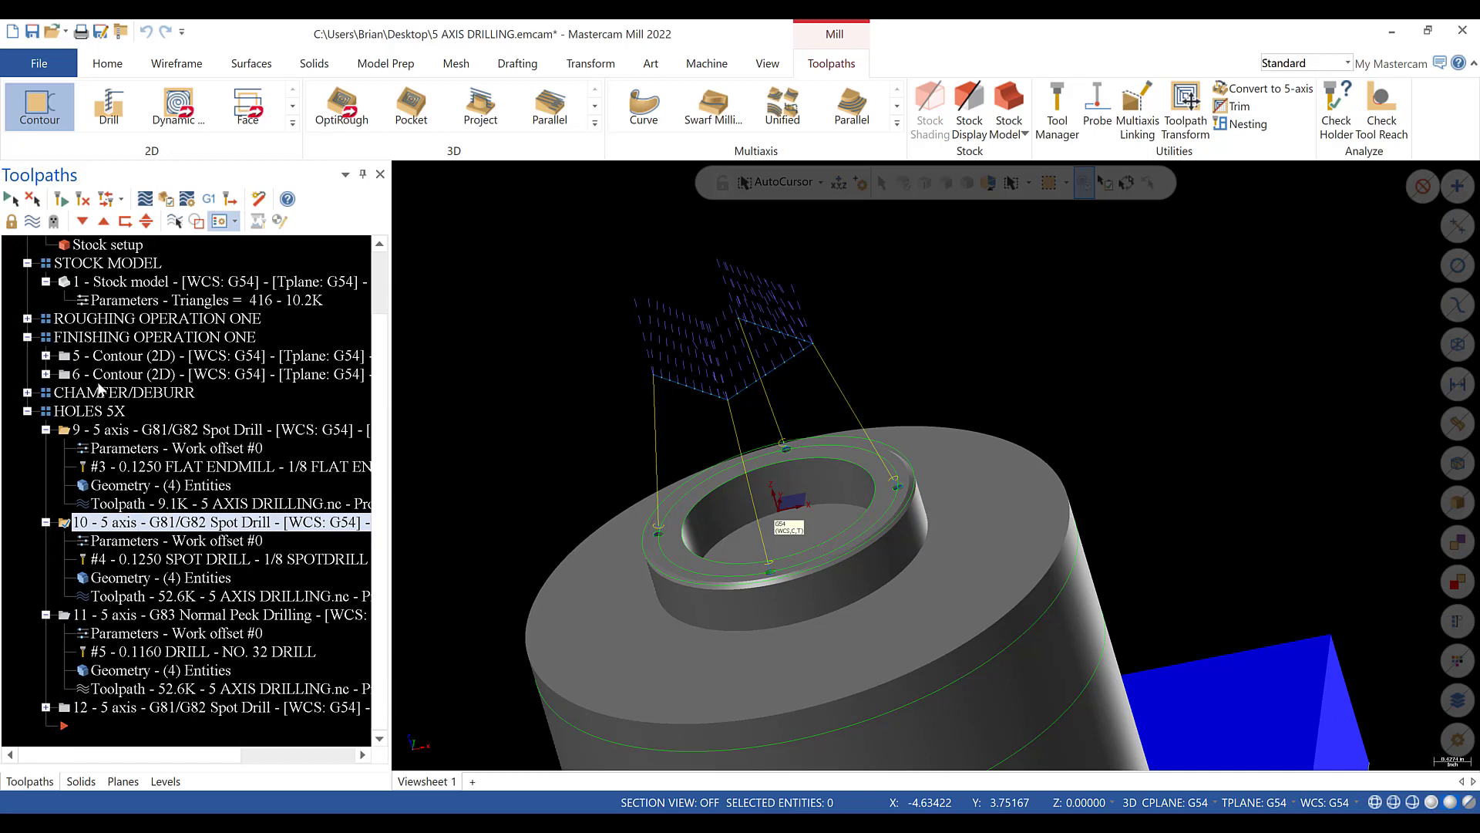
pyautogui.click(115, 541)
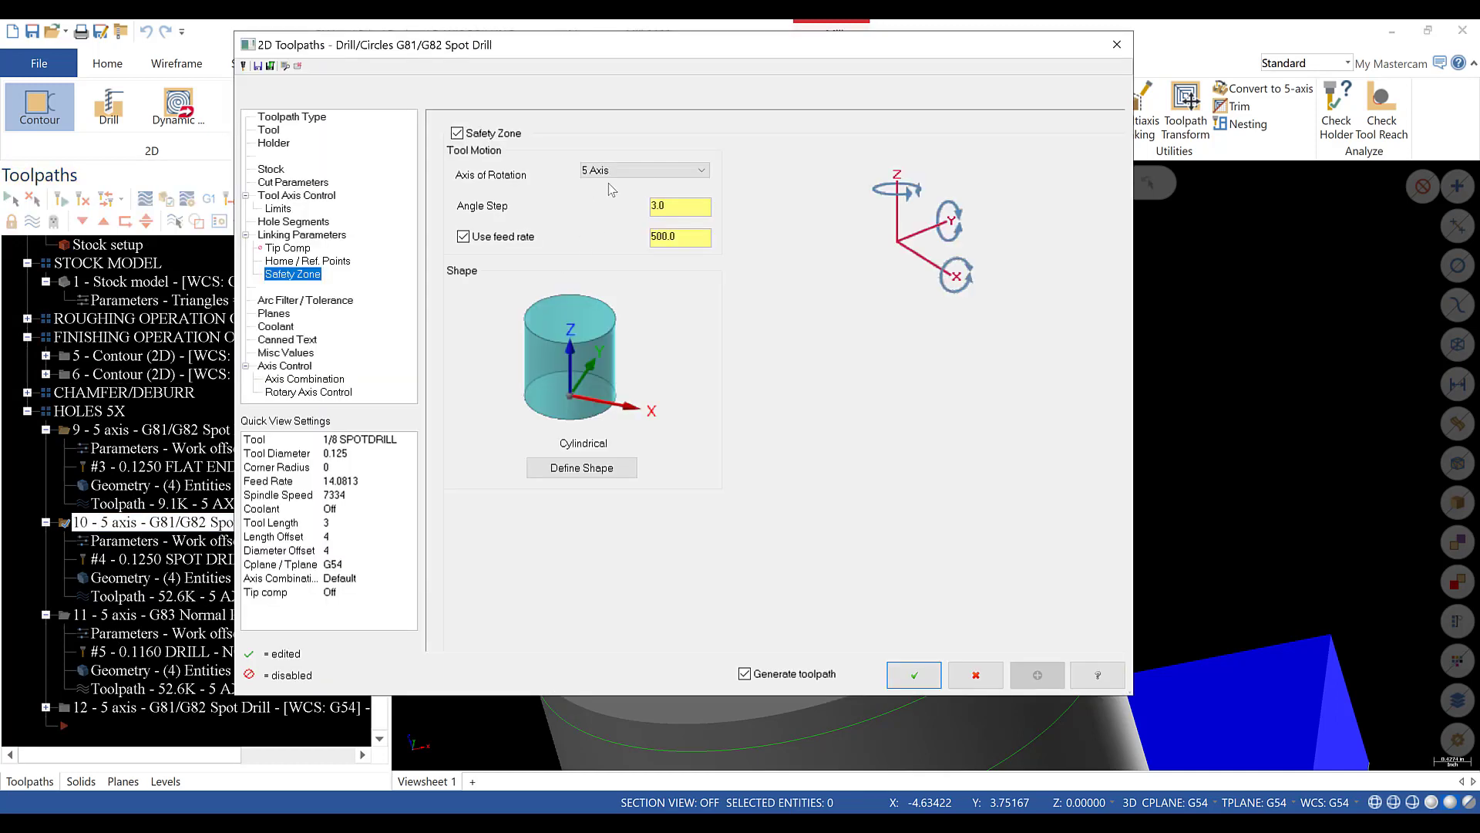
pyautogui.moveTo(688, 208); pyautogui.dragTo(591, 209)
pyautogui.click(914, 675)
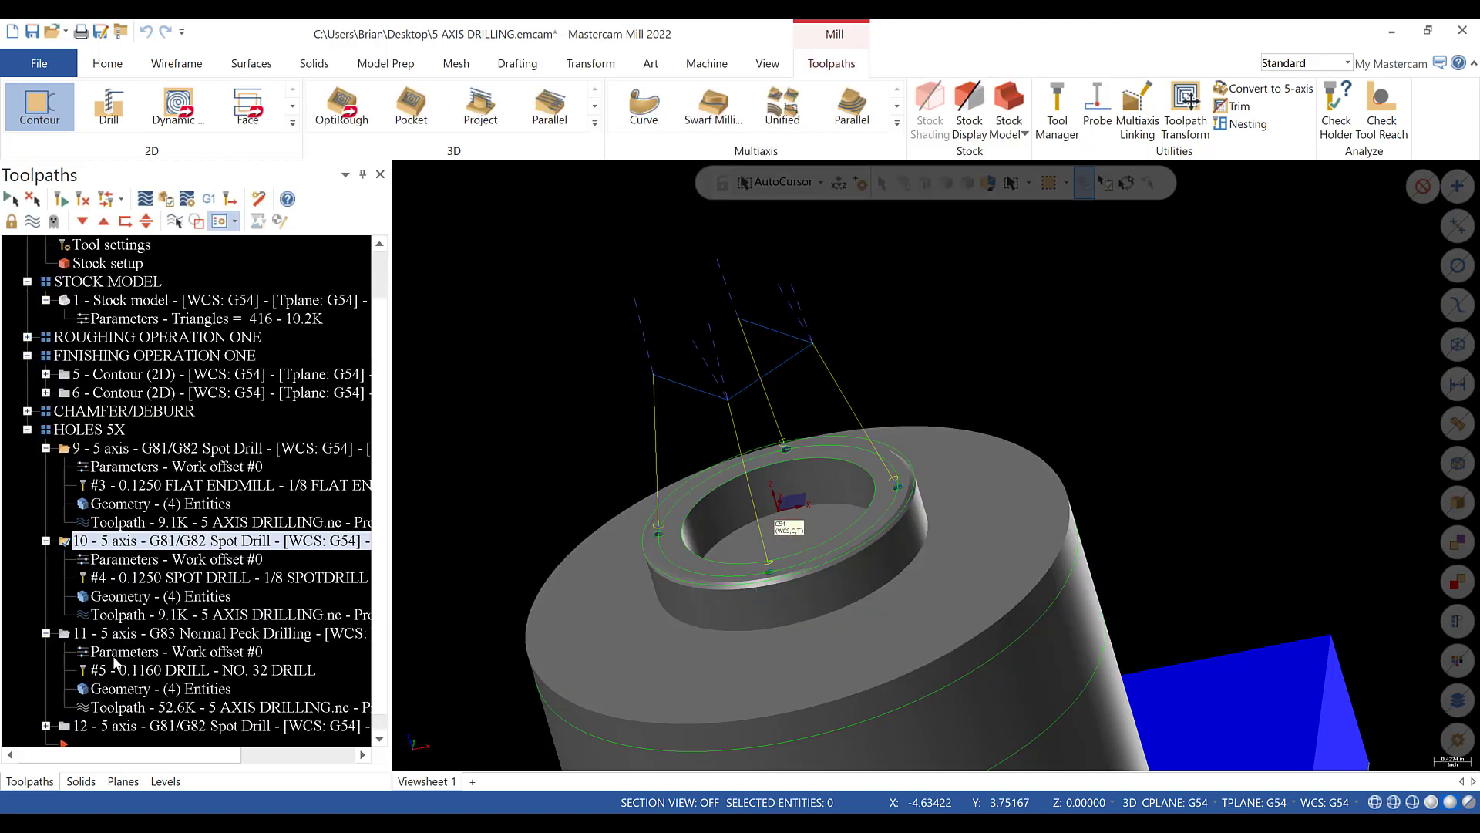
pyautogui.click(115, 653)
pyautogui.moveTo(683, 208); pyautogui.dragTo(619, 211)
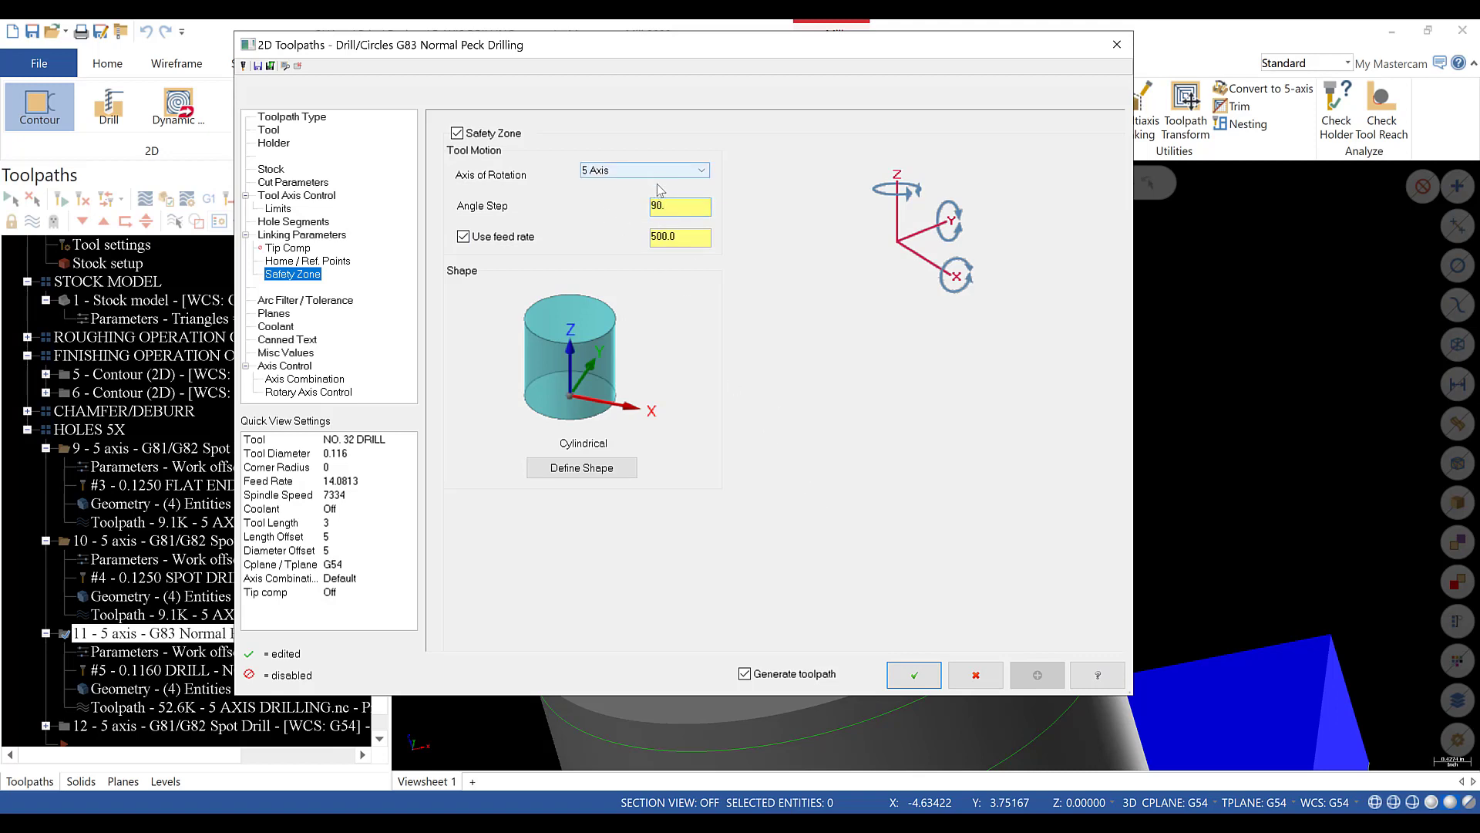
pyautogui.click(913, 675)
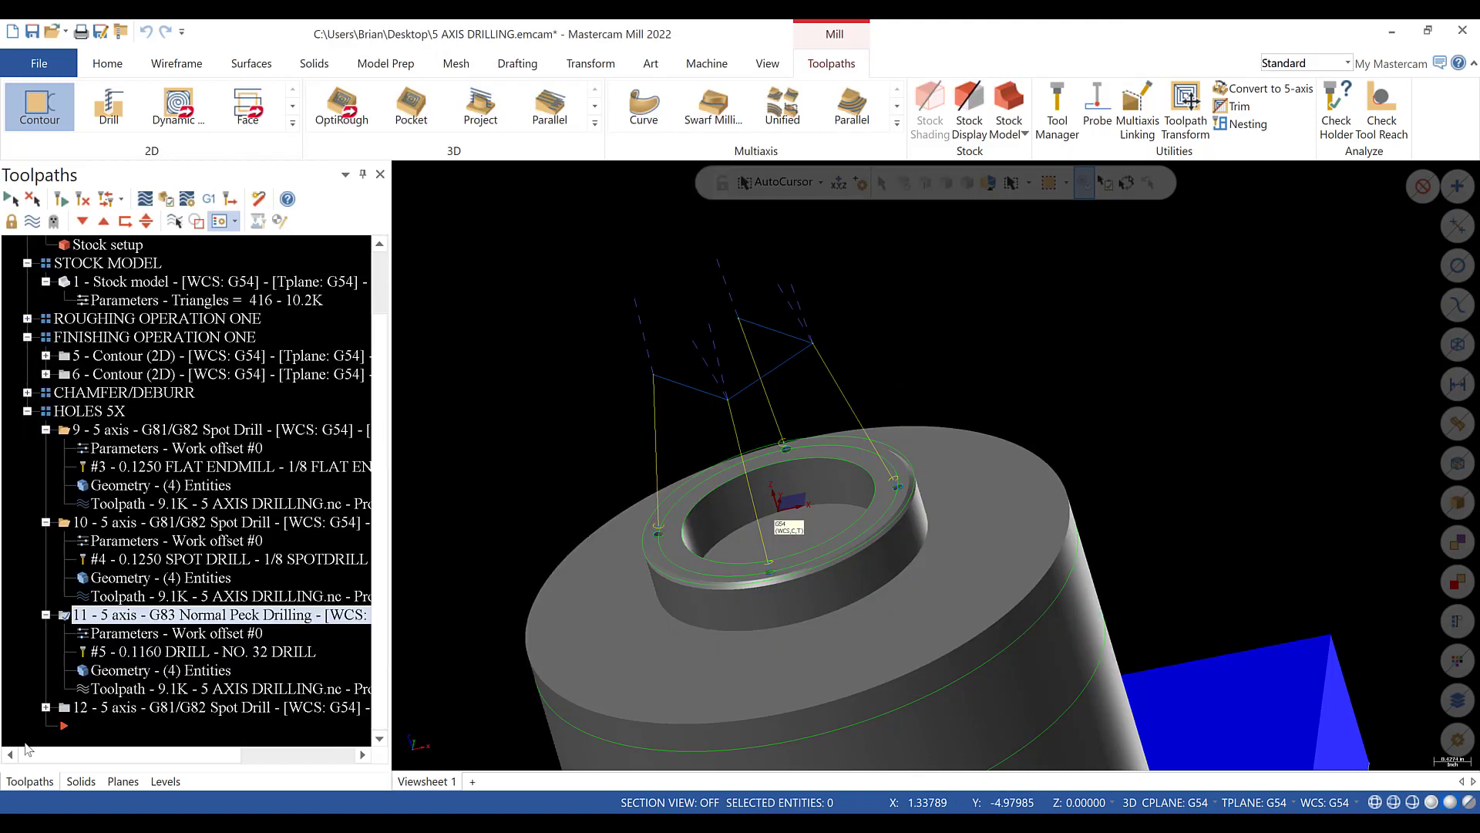
# - Set the Safety Zone angle step of reamer operation 12 to 90, keep the 5 Axis rotation, and regenerate its toolpath
pyautogui.click(46, 707)
pyautogui.click(115, 670)
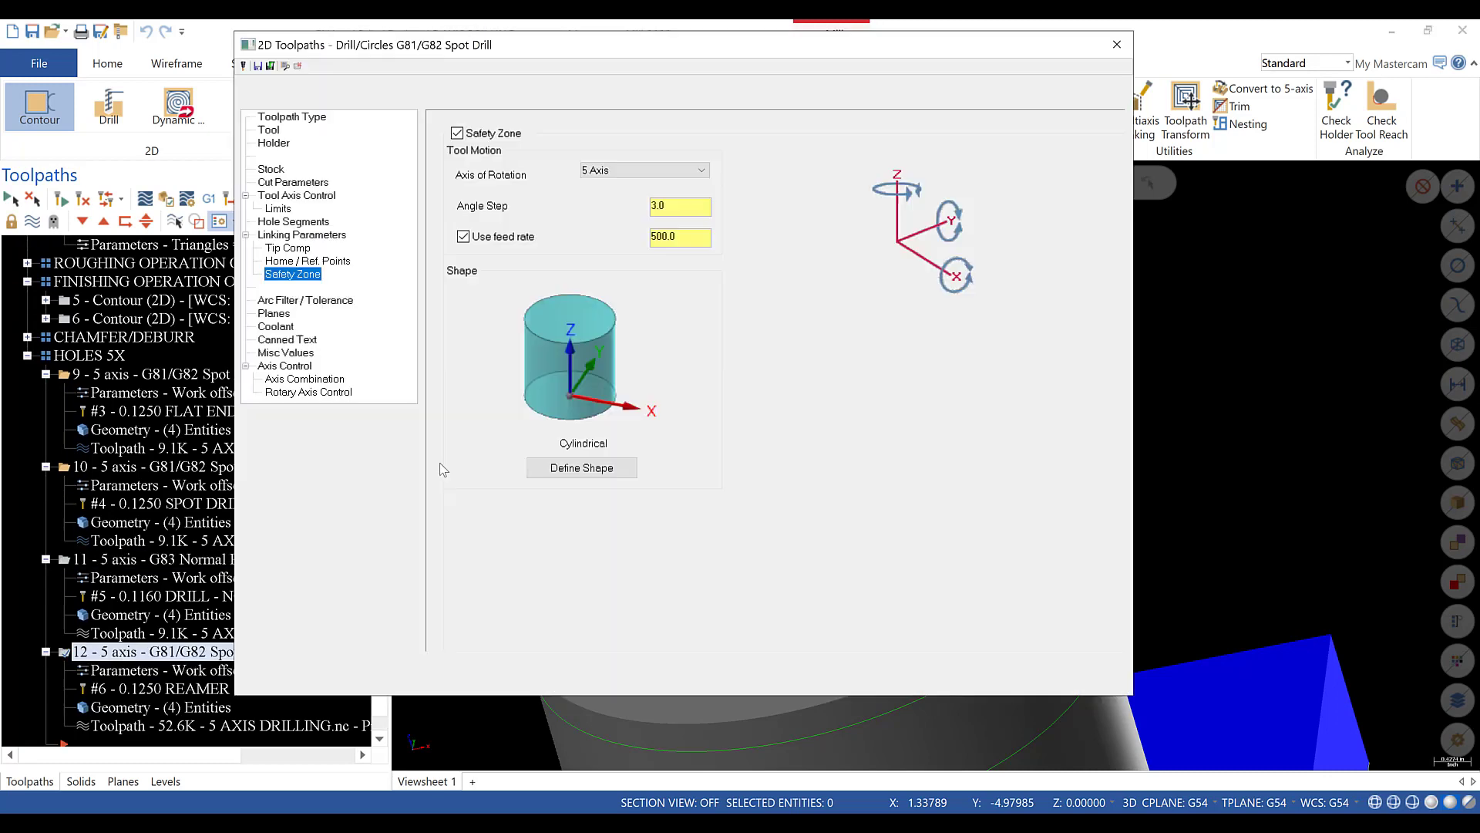
pyautogui.moveTo(674, 205); pyautogui.dragTo(537, 213)
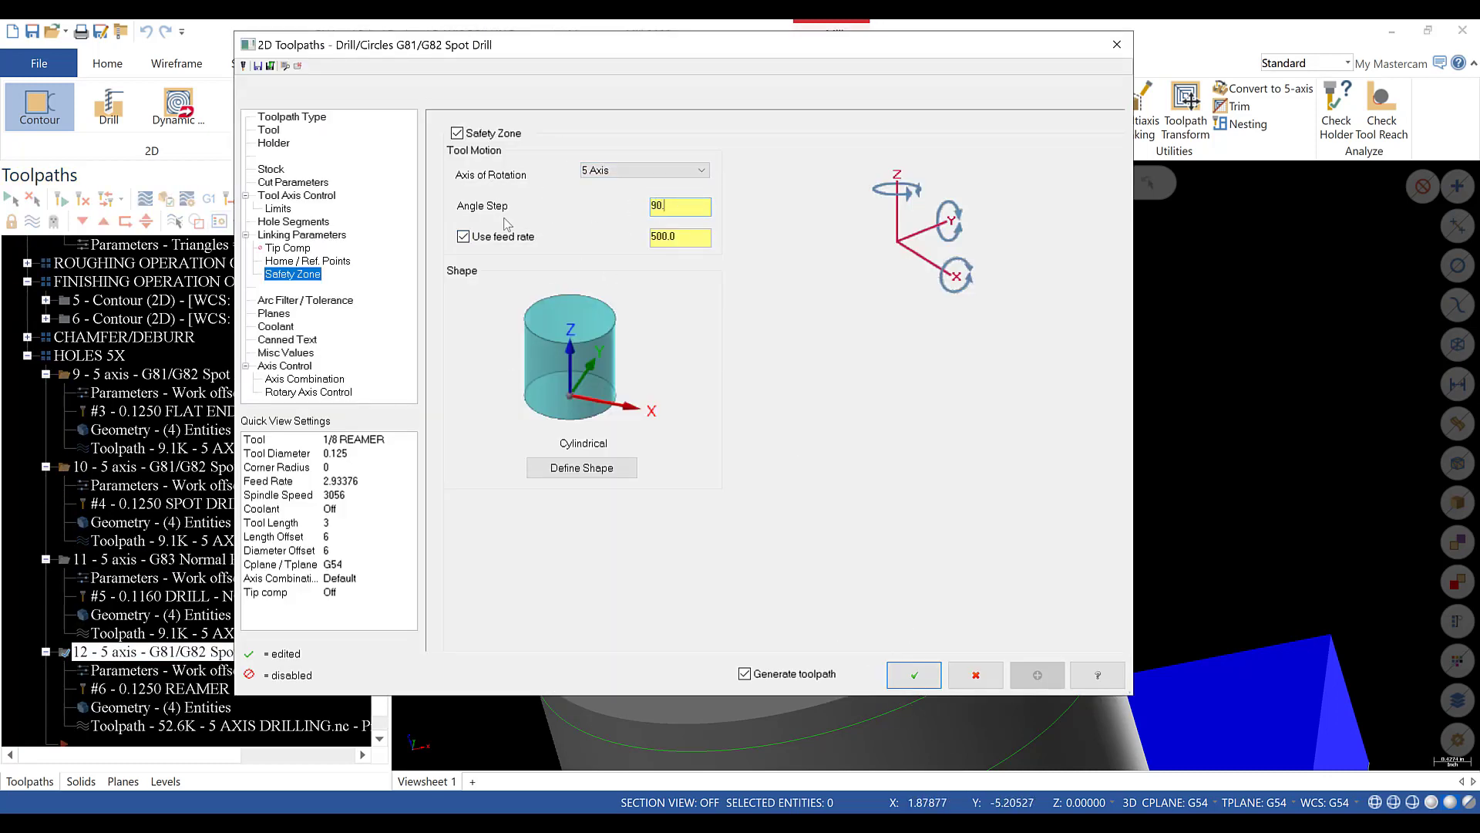
pyautogui.click(645, 170)
pyautogui.click(644, 165)
pyautogui.click(914, 674)
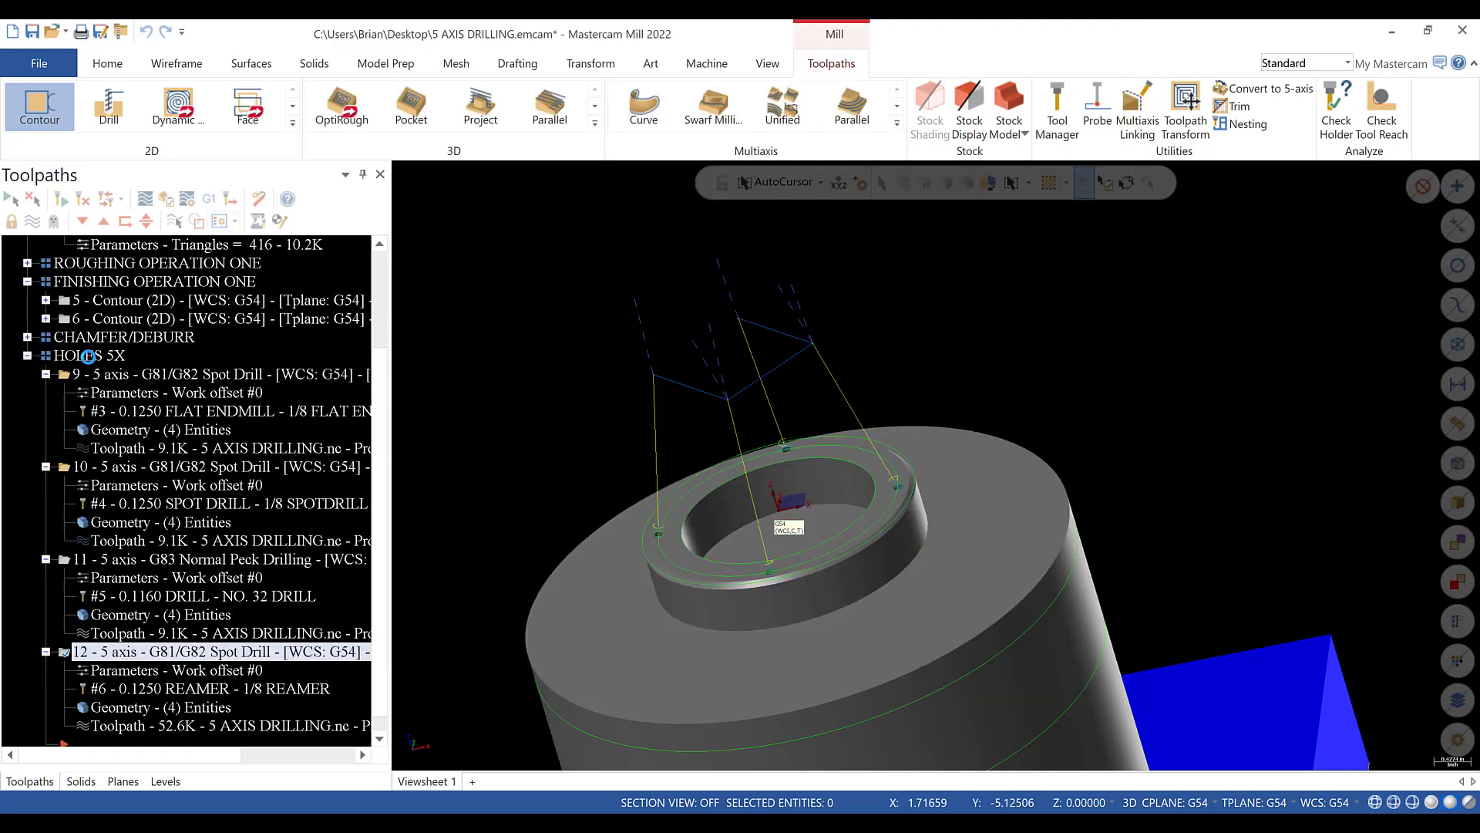
# - Select the HOLES 5X group, toggle its toolpath display, and backplot its four operations at a faster playback speed
pyautogui.click(91, 359)
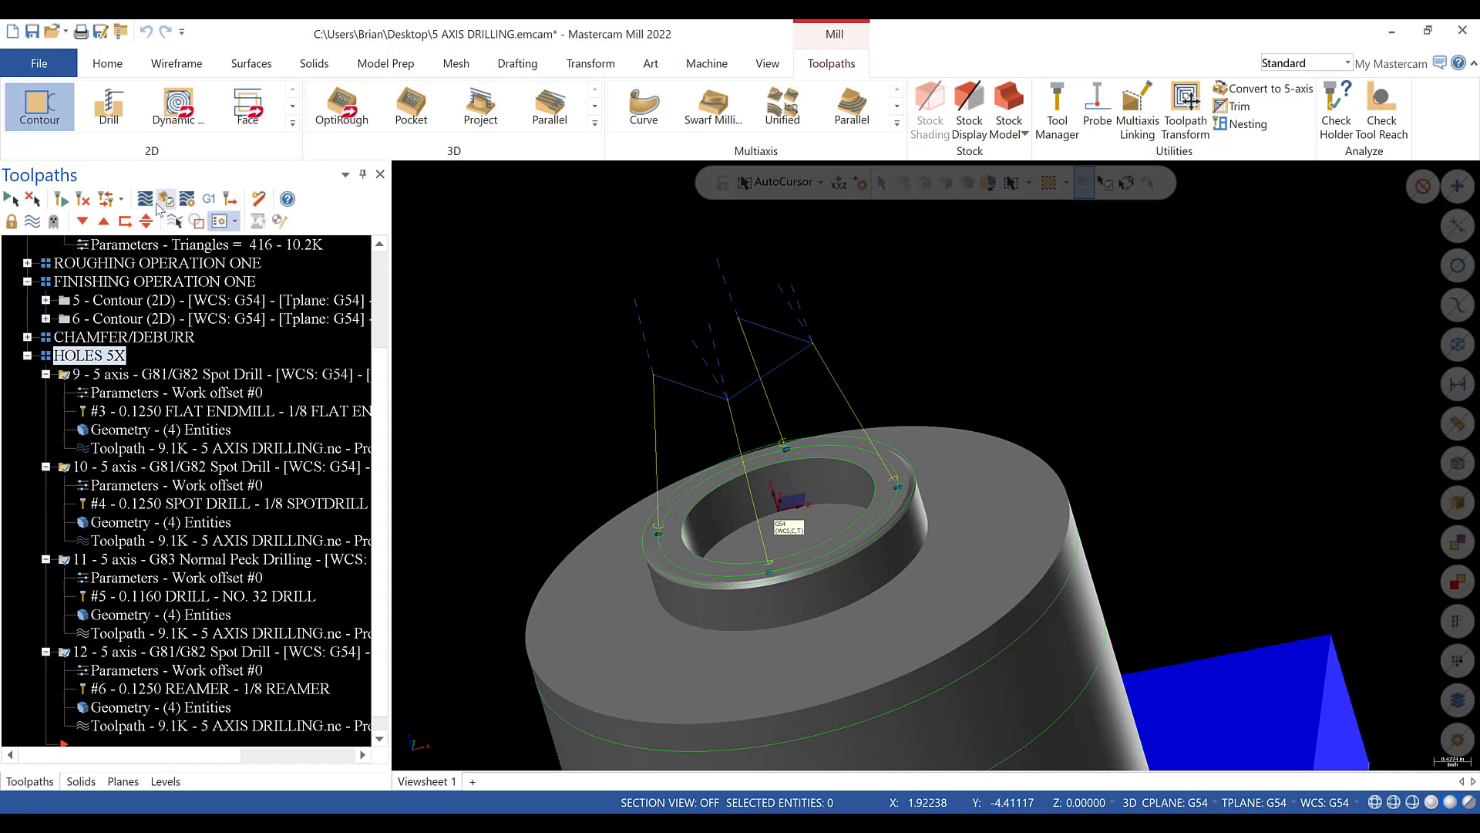
pyautogui.click(34, 224)
pyautogui.click(34, 224)
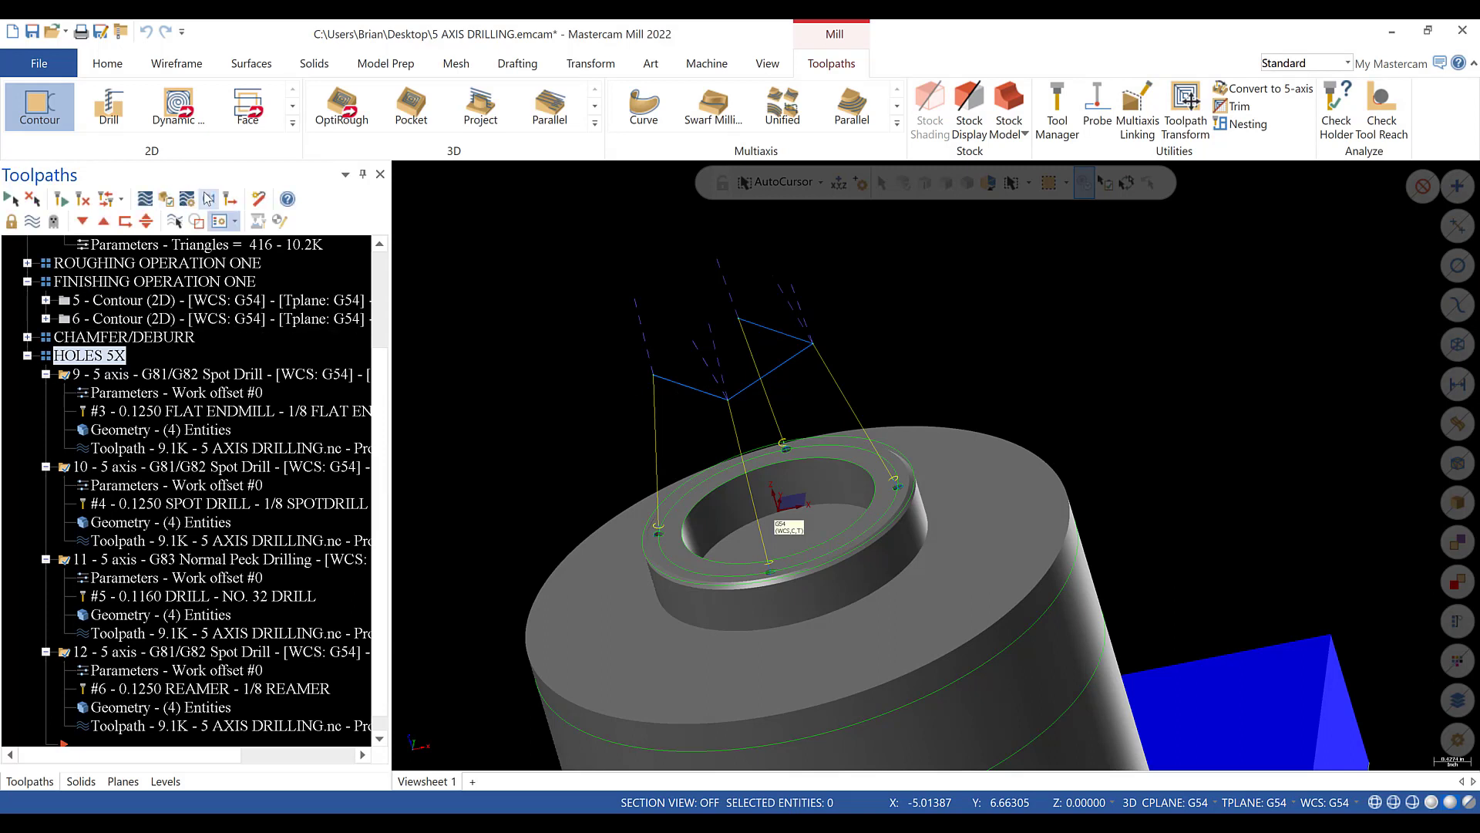
pyautogui.click(154, 199)
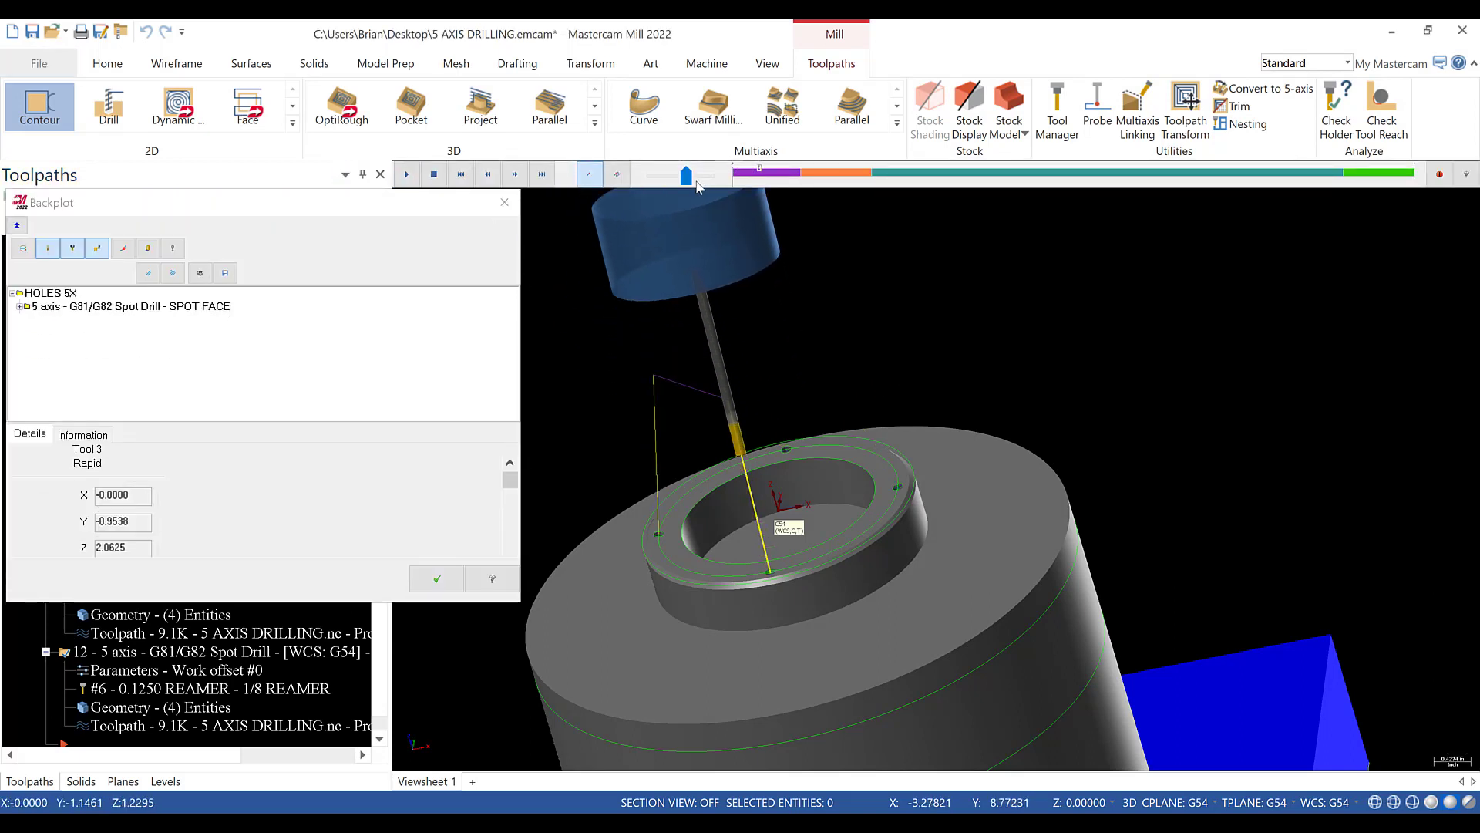
pyautogui.moveTo(689, 179); pyautogui.dragTo(701, 178)
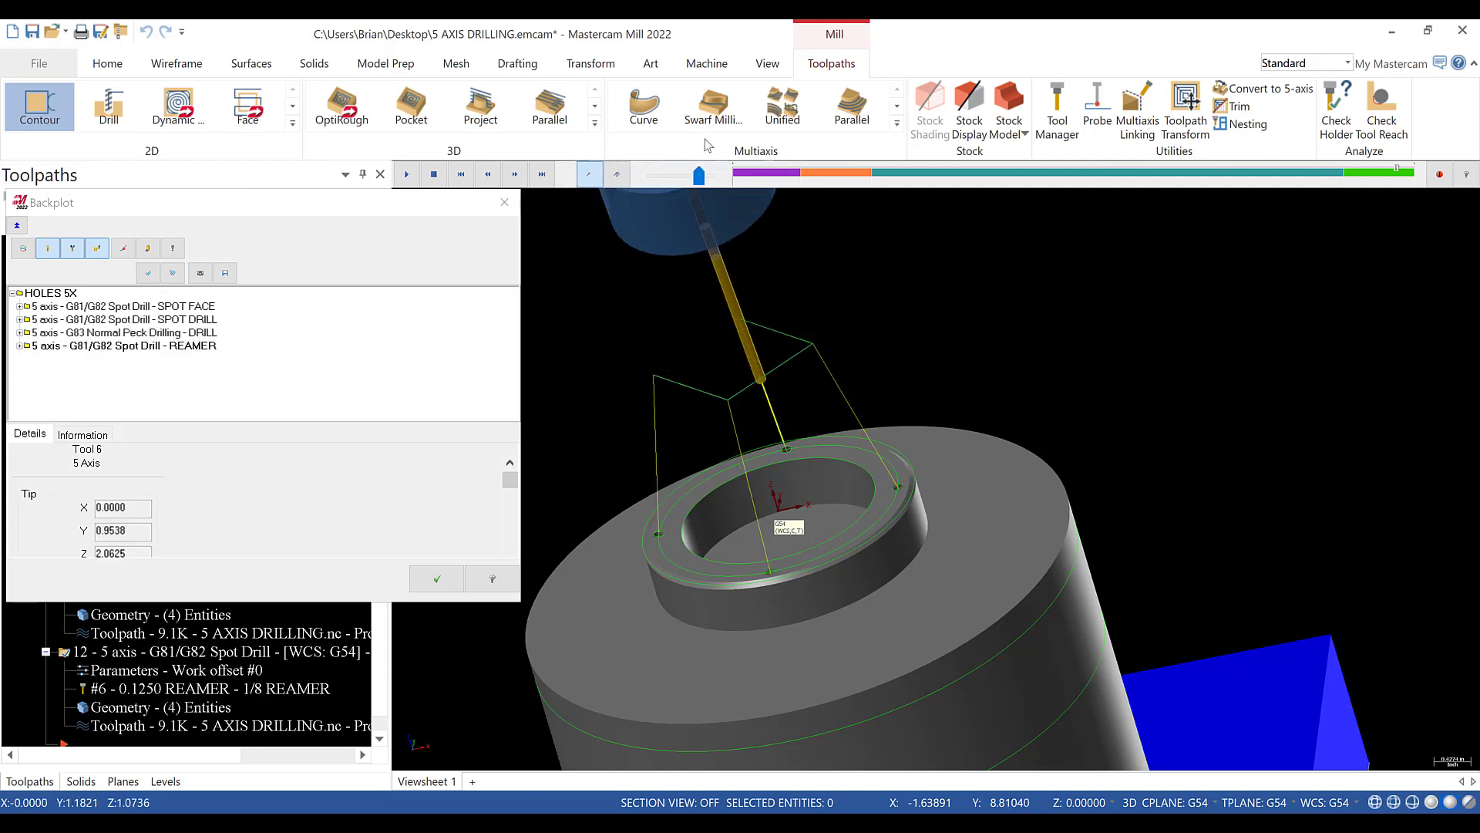
pyautogui.click(504, 202)
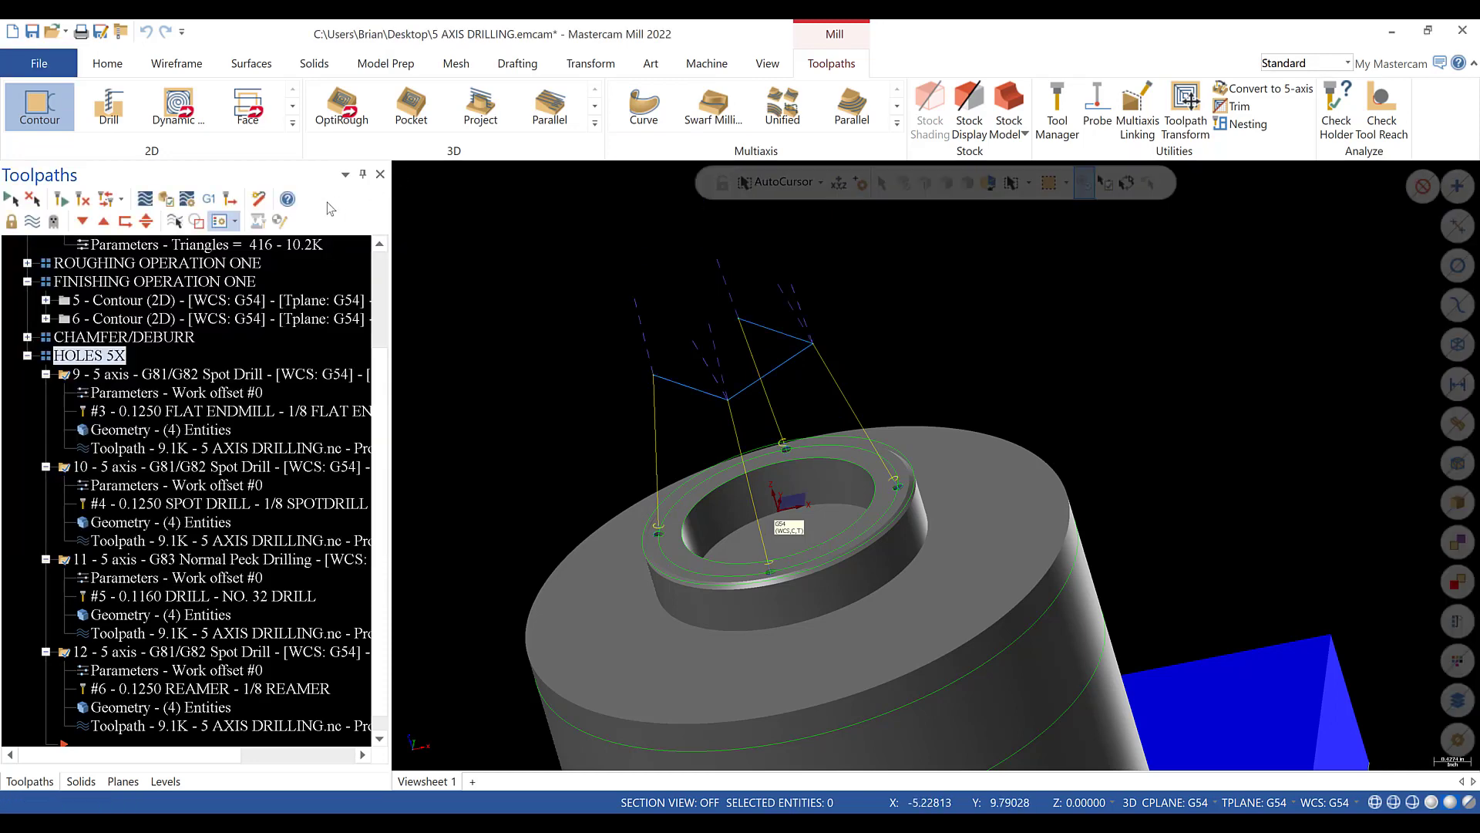
# - Run a machine simulation of the HOLES 5X operations through the final reamer operation, and close the simulator
pyautogui.click(165, 199)
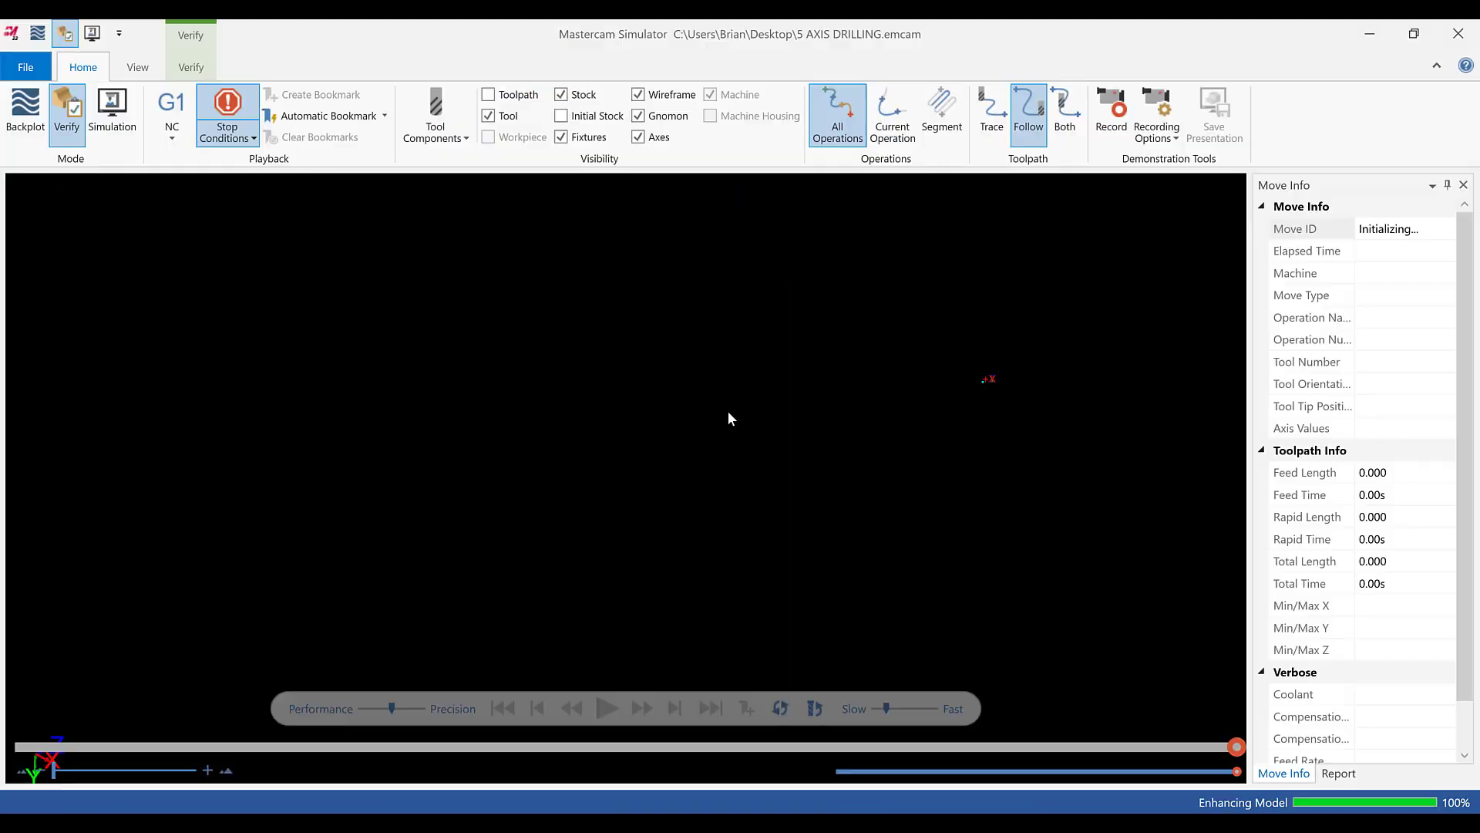
pyautogui.click(112, 116)
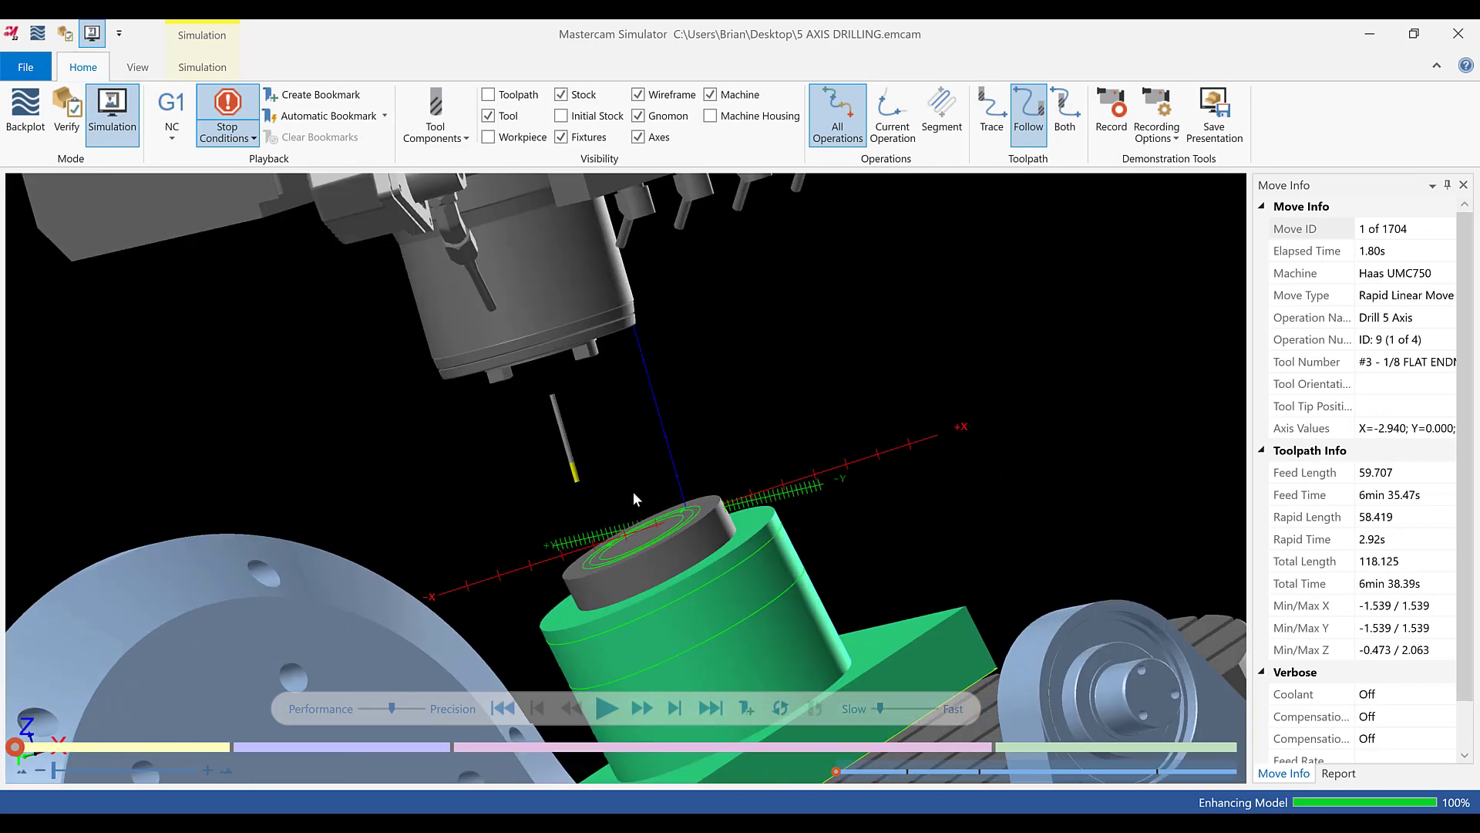
pyautogui.click(606, 706)
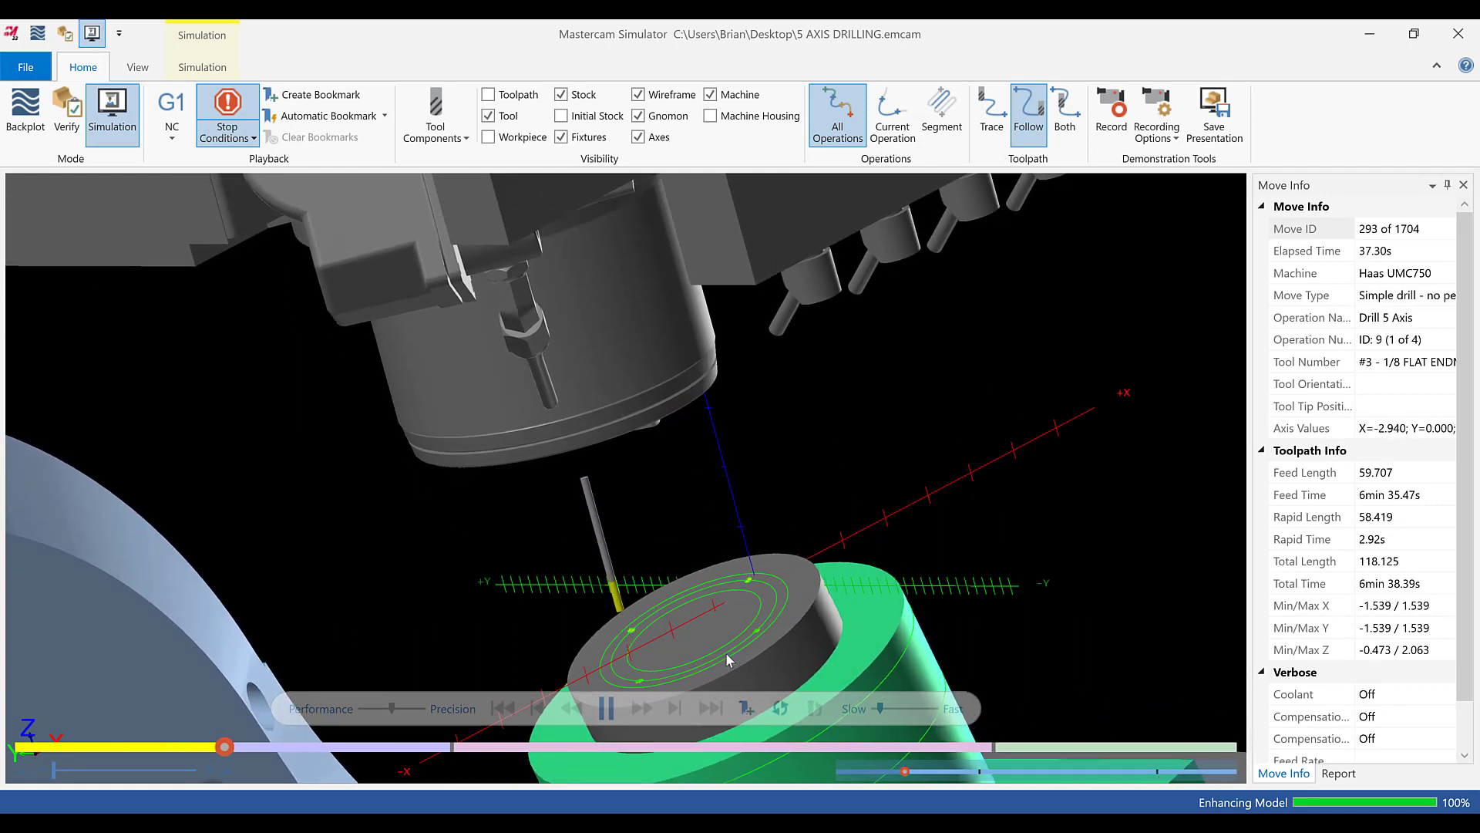
pyautogui.click(607, 708)
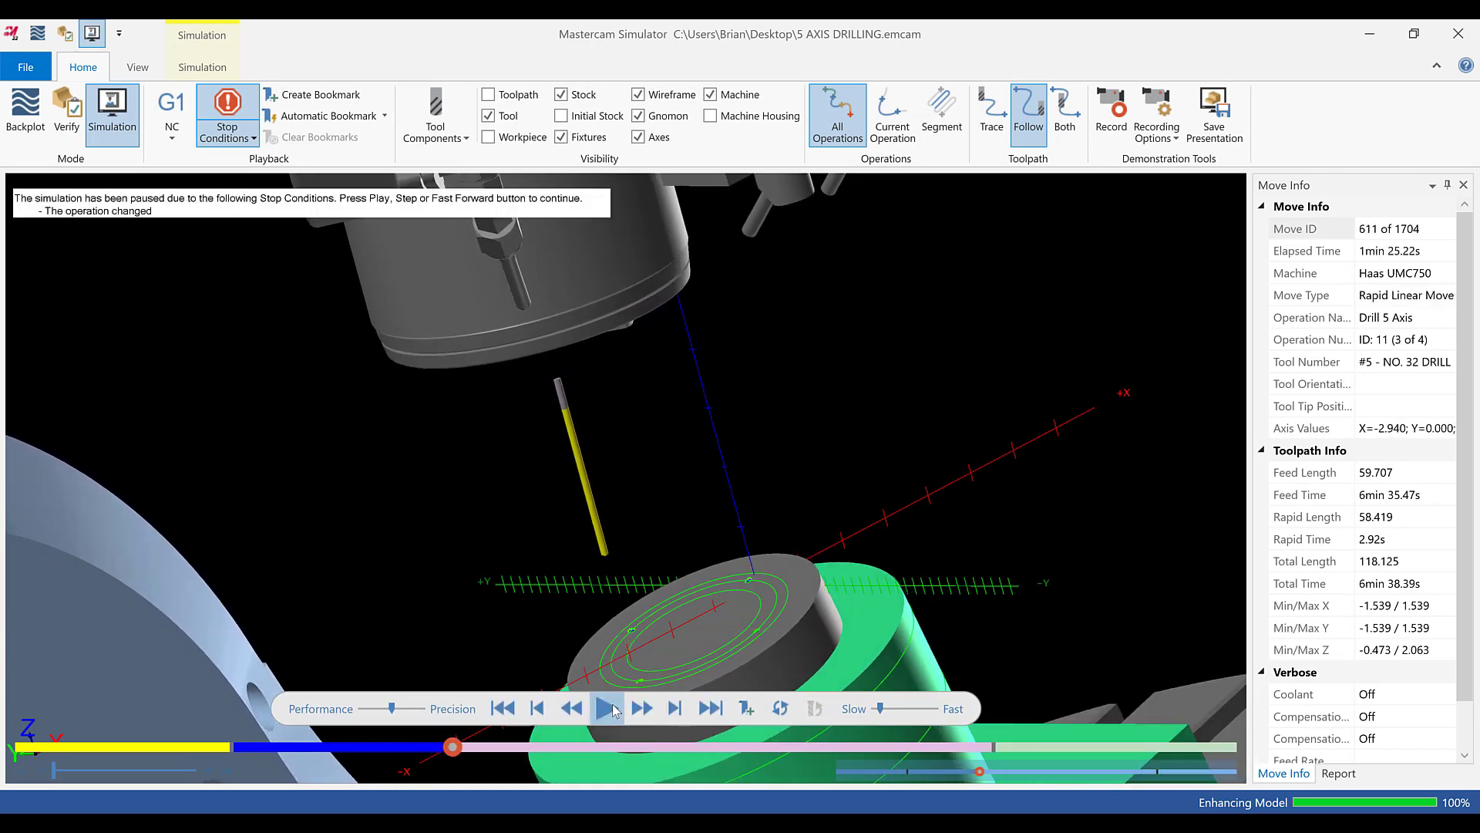
pyautogui.click(607, 707)
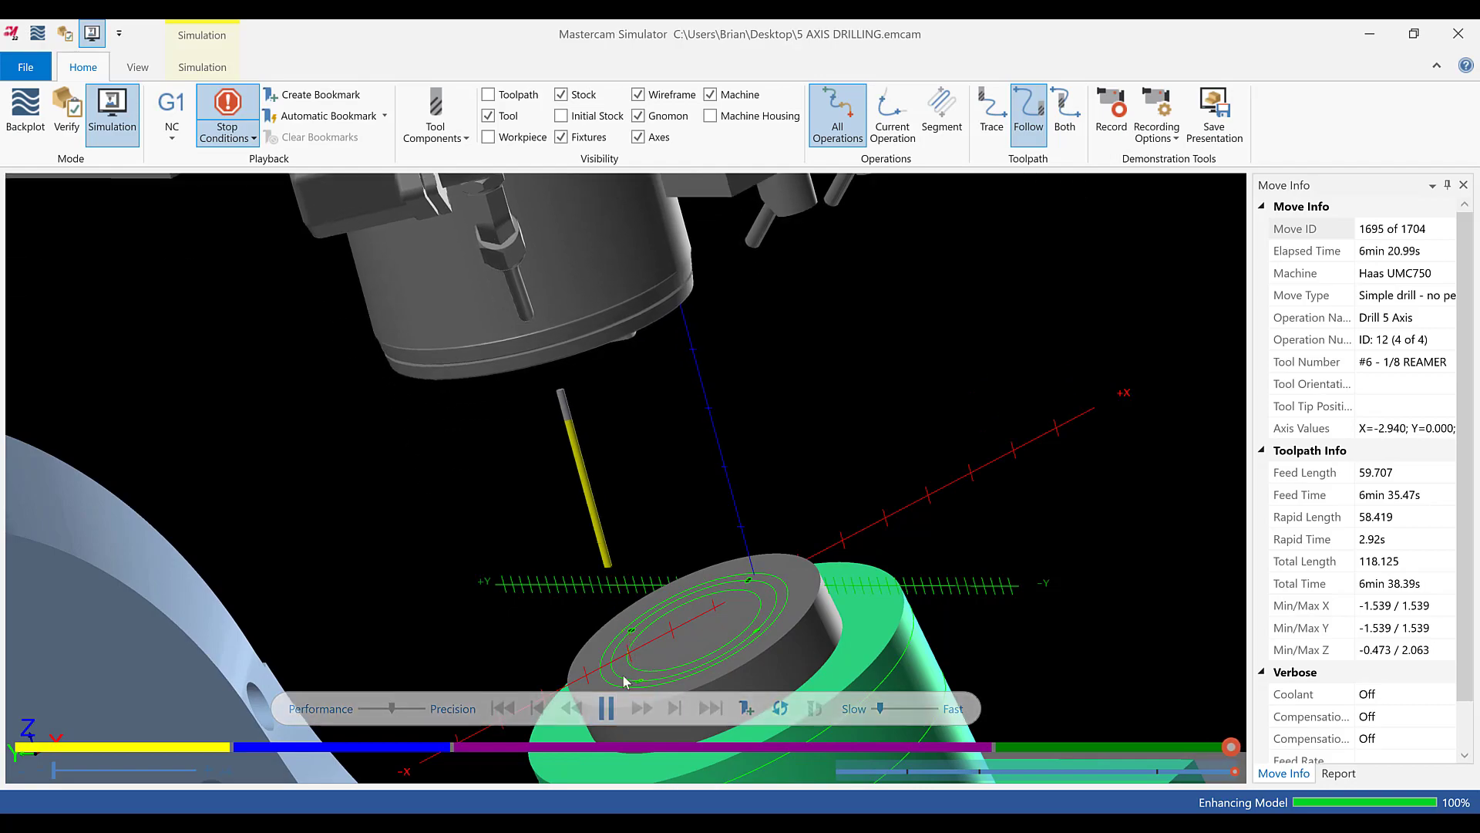
pyautogui.click(1458, 34)
# - Post only the HOLES 5X operations to 5 AXIS DRILLING.nc
pyautogui.click(209, 198)
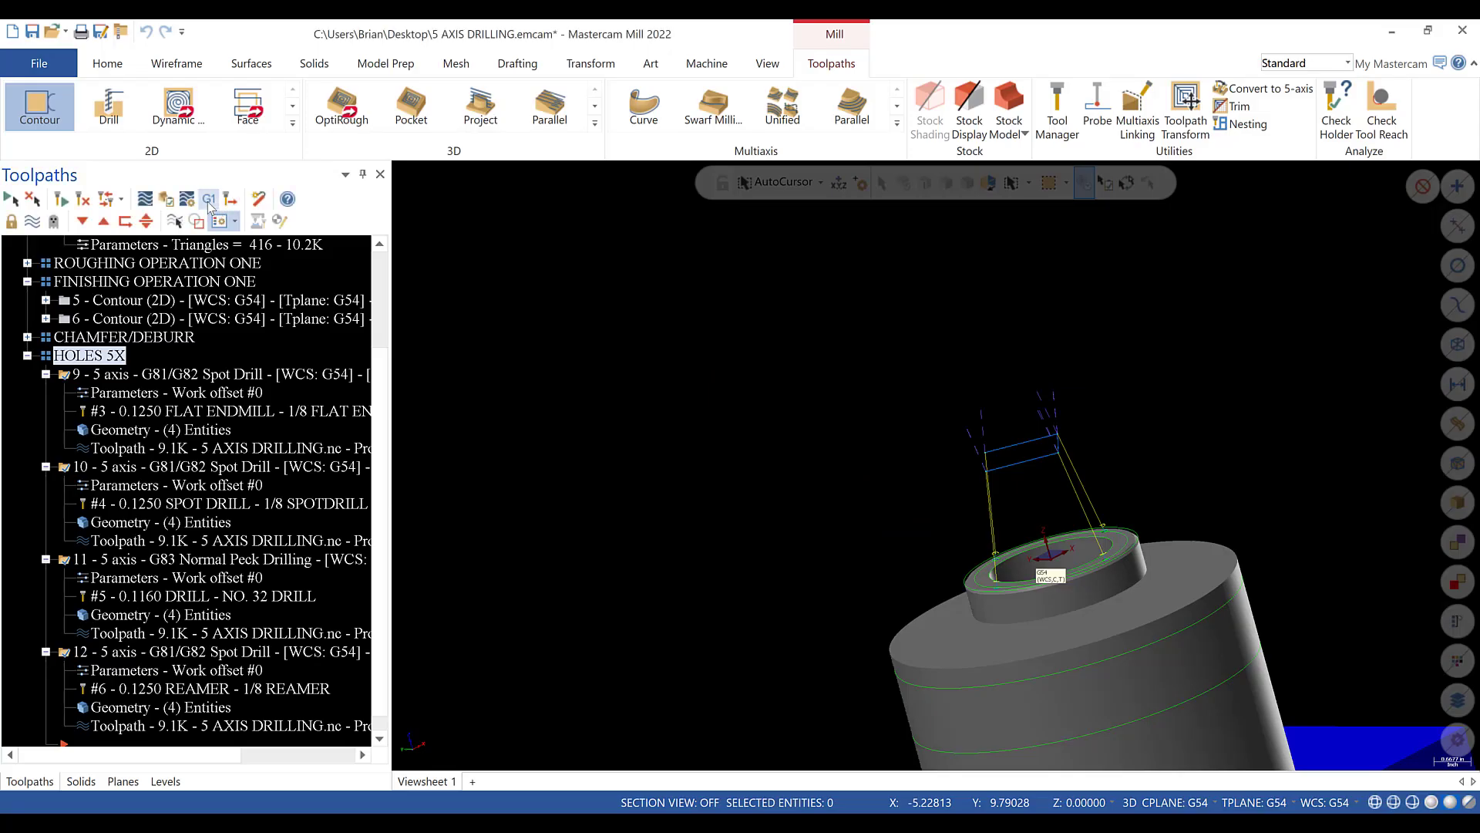
pyautogui.click(134, 567)
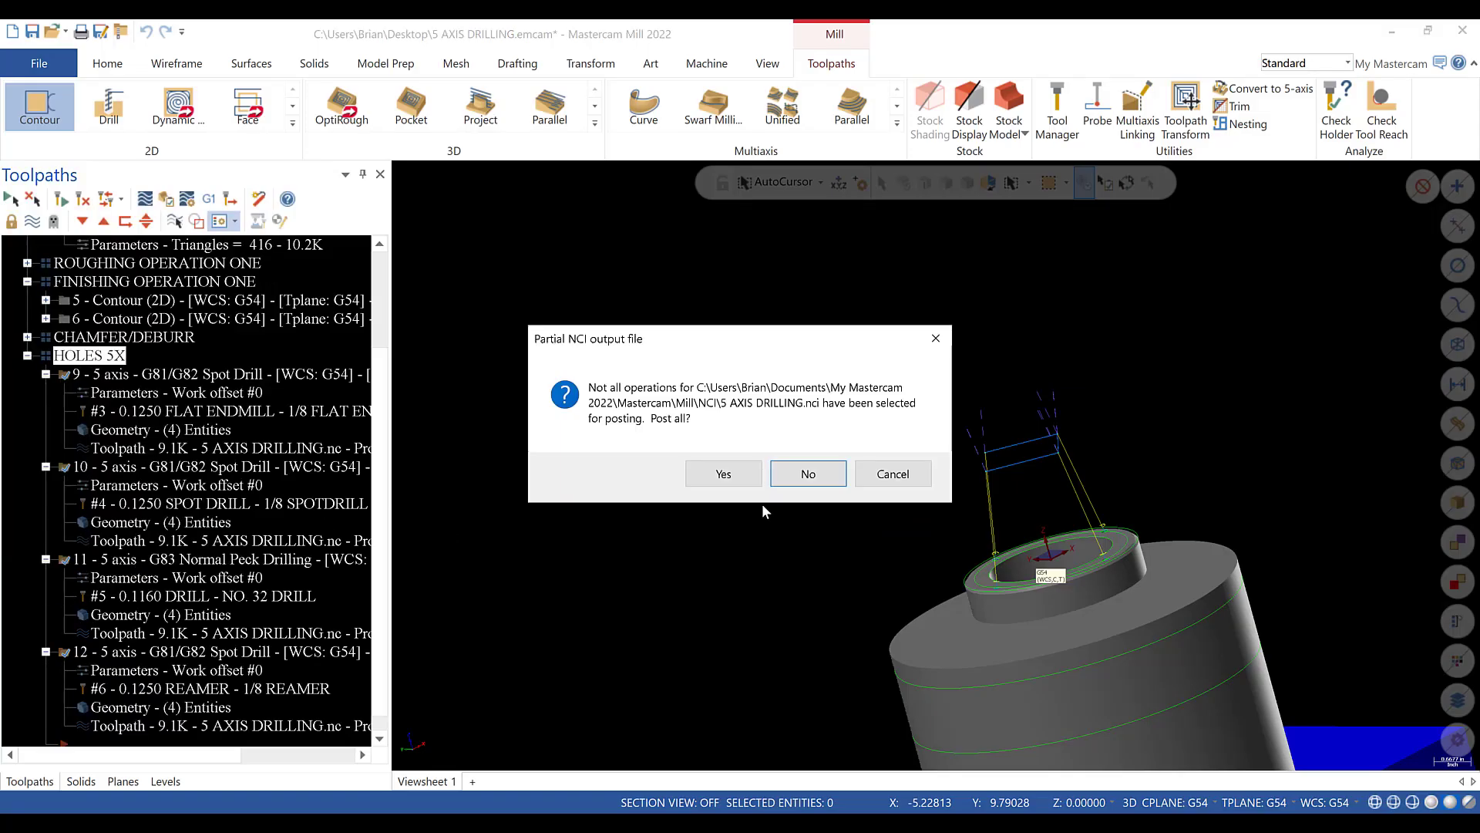
pyautogui.click(789, 470)
pyautogui.click(441, 338)
pyautogui.click(781, 425)
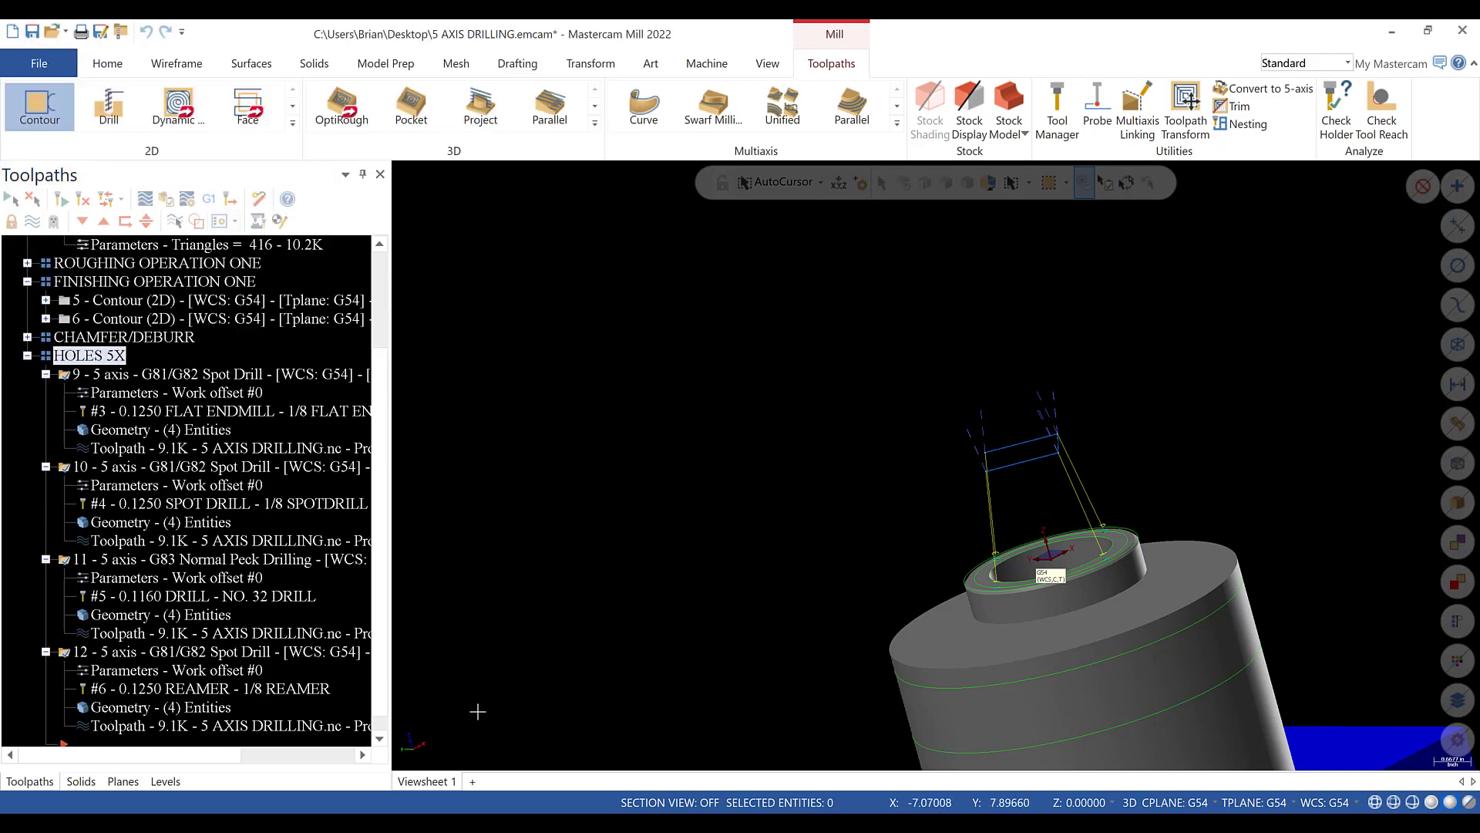
# - Read the opening of 5 AXIS DRILLING.nc, from the tool list through the G53 retract lines to the C0. B0. homing and G90
pyautogui.scroll(-1, 158, 373)
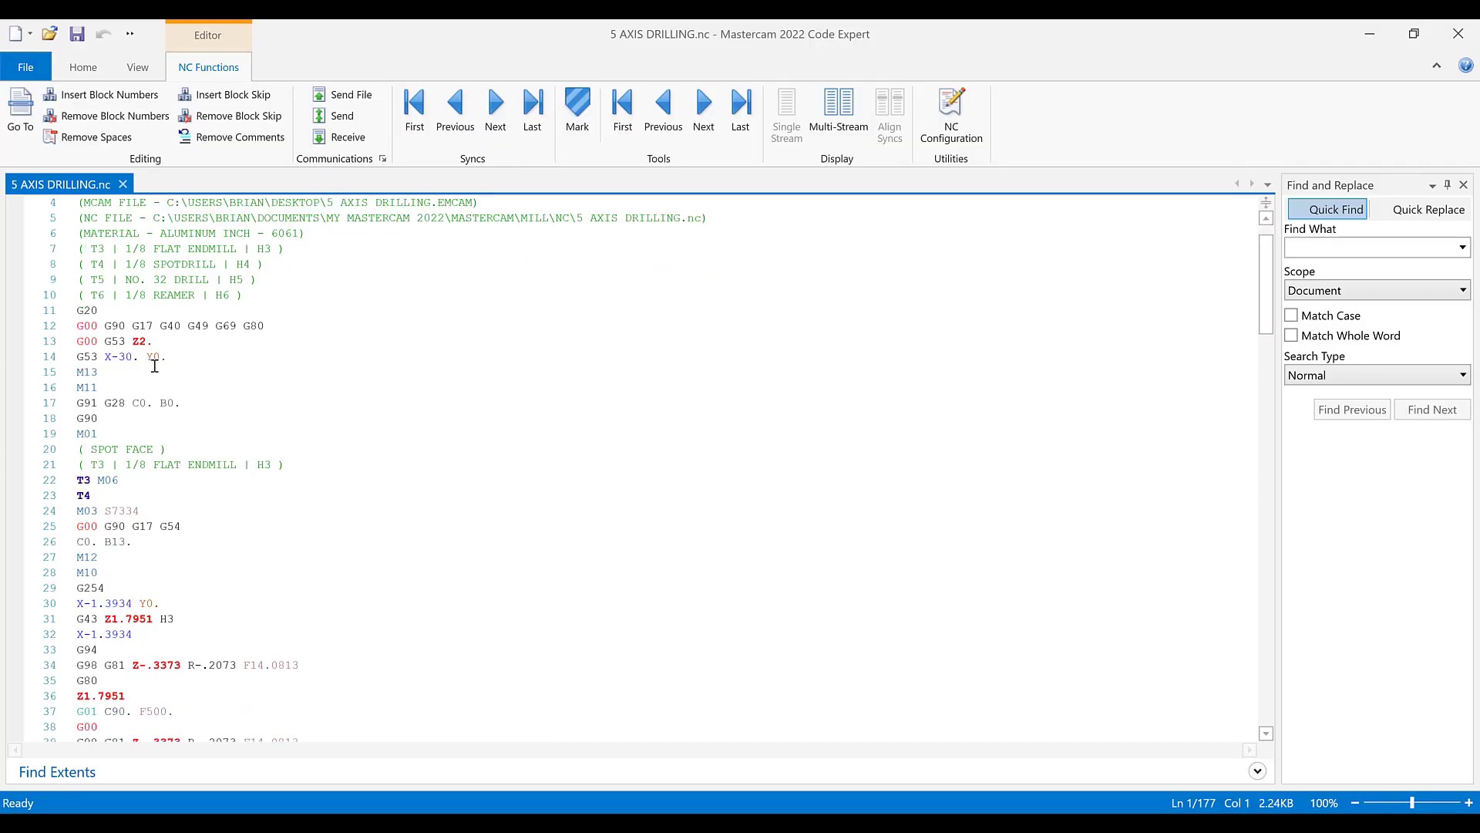
pyautogui.moveTo(140, 357); pyautogui.dragTo(77, 359)
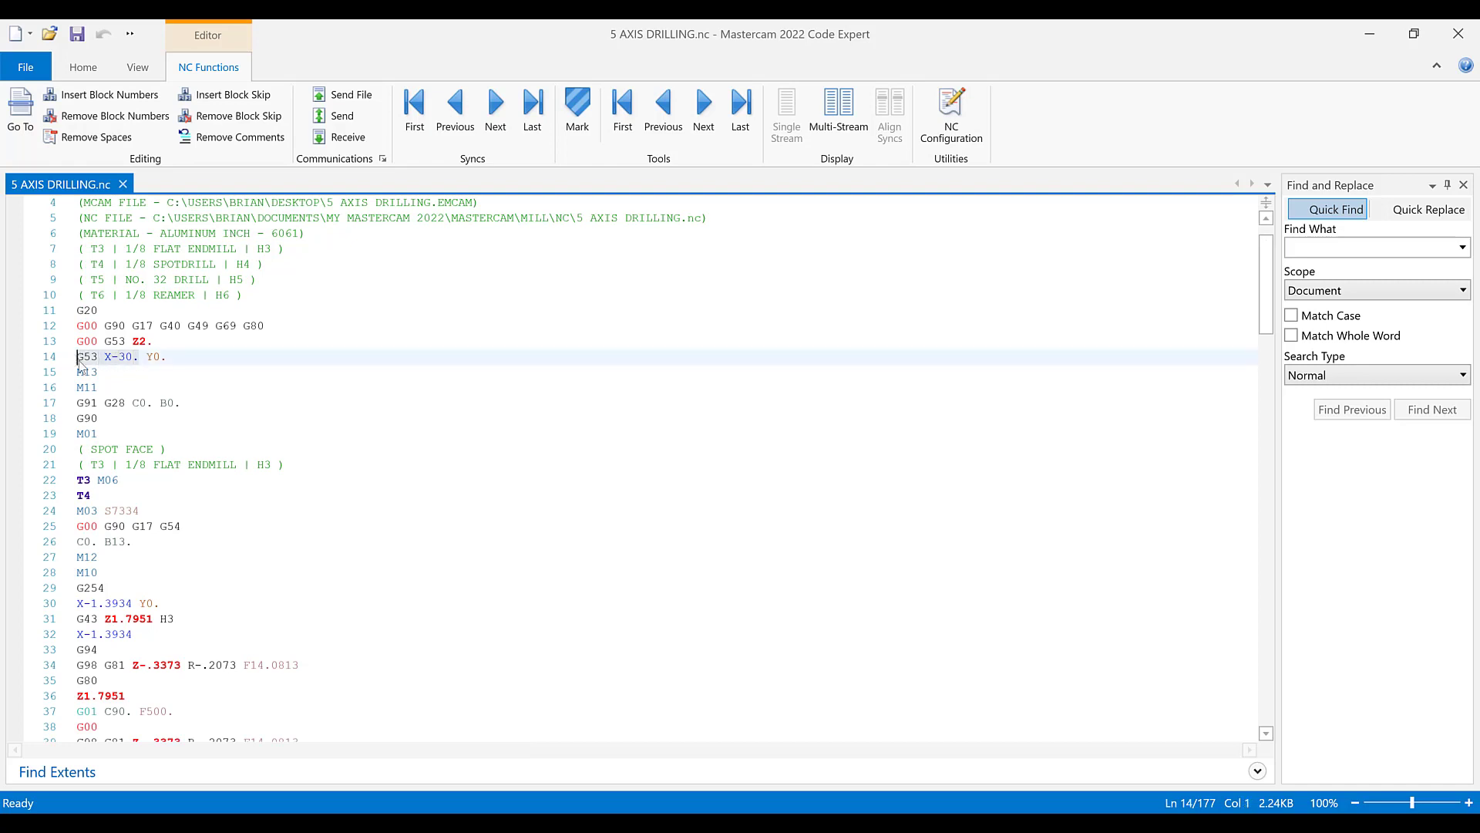
pyautogui.click(166, 357)
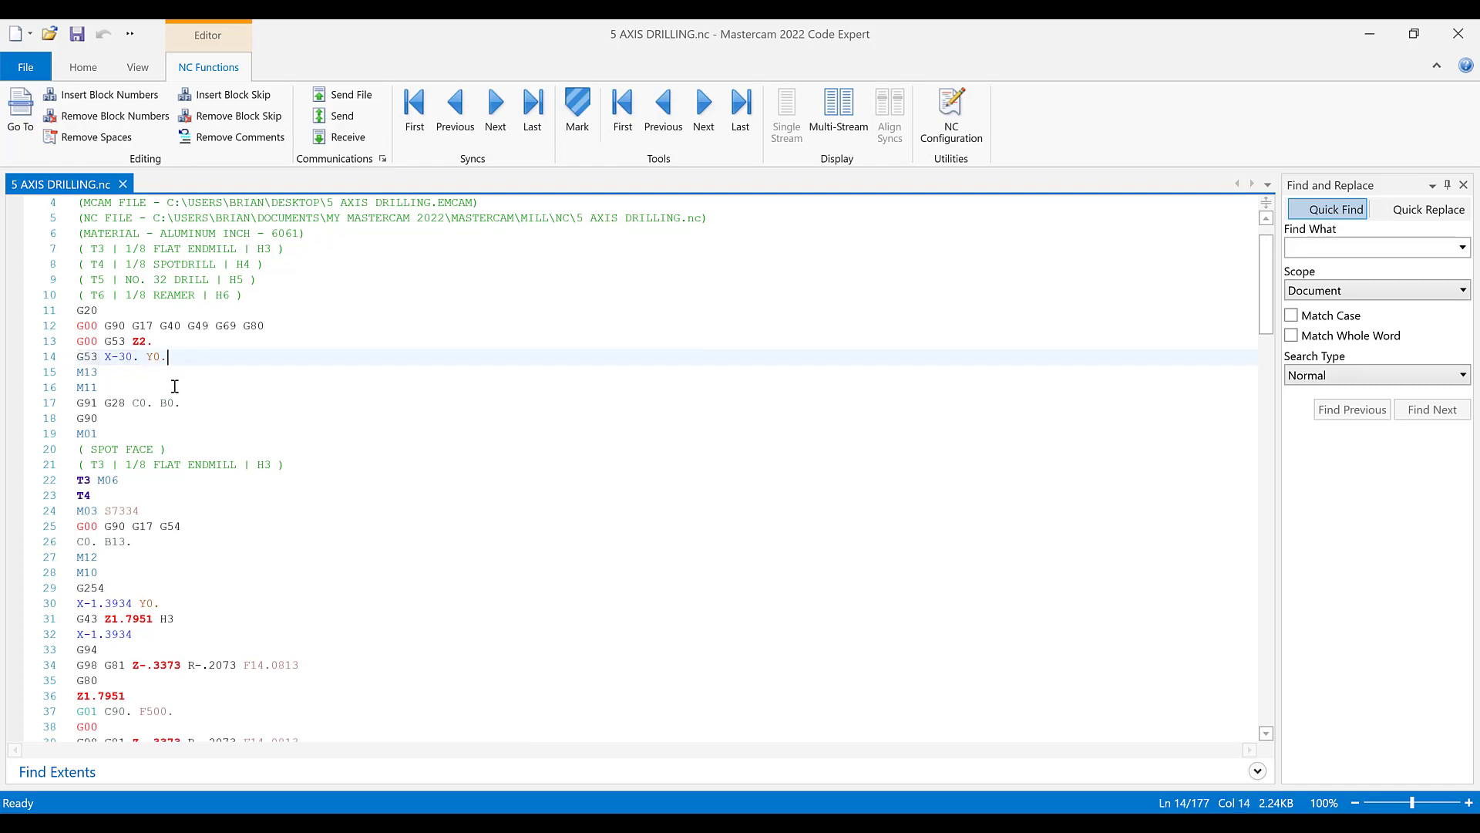
pyautogui.scroll(-1, 137, 395)
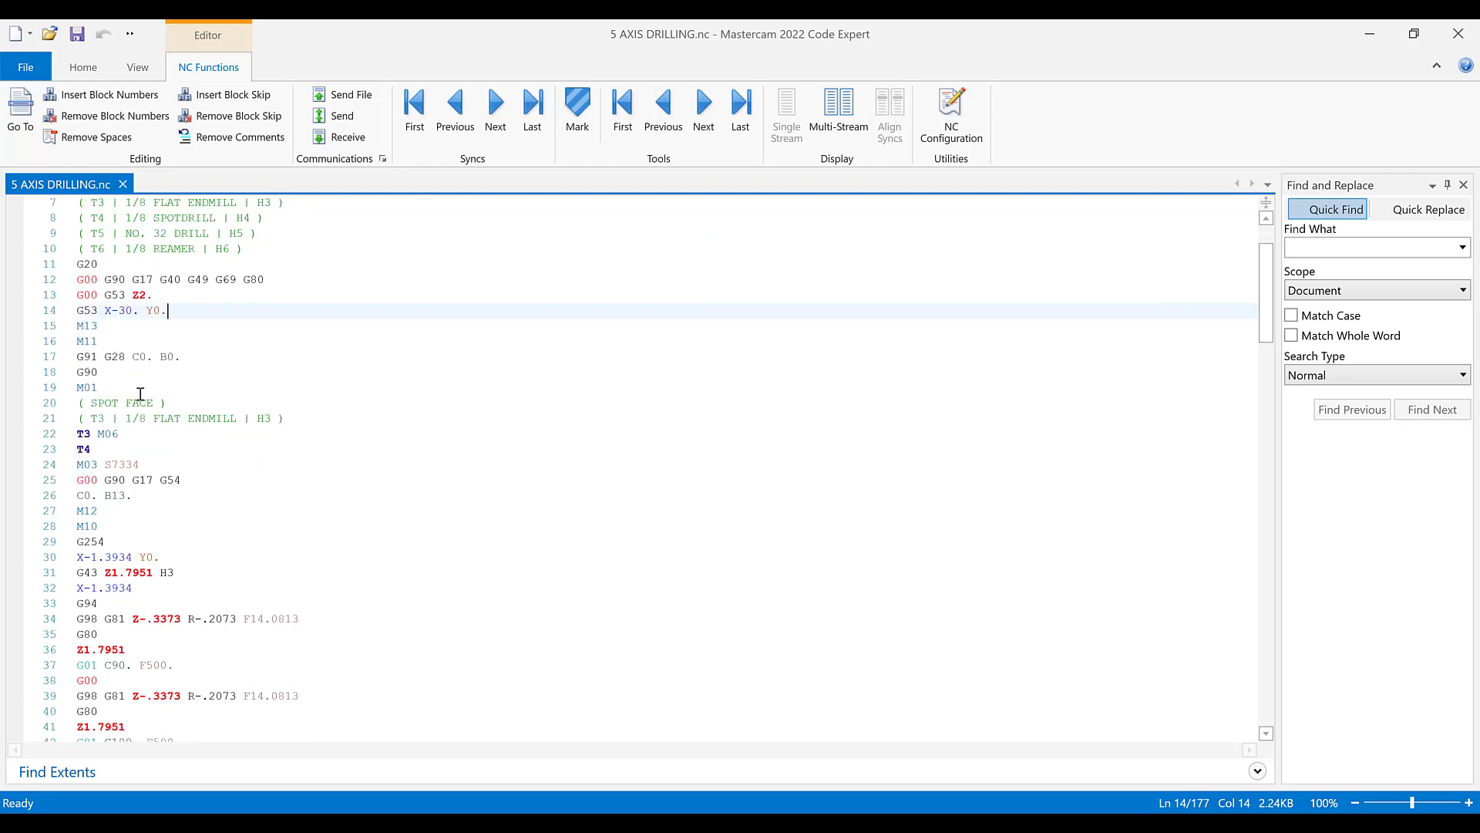
pyautogui.click(148, 295)
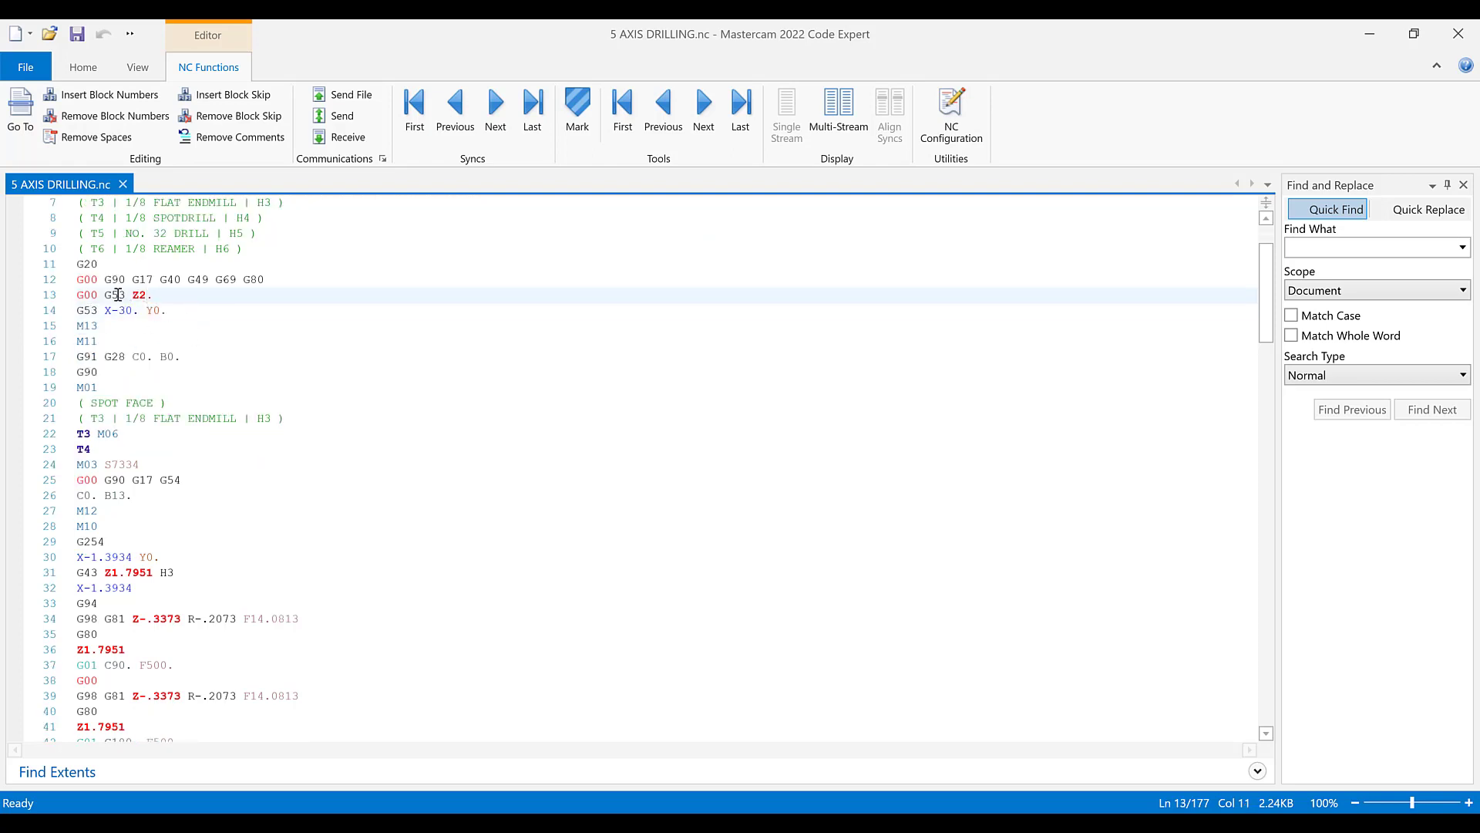
pyautogui.press('Left')
pyautogui.press('Left')
pyautogui.press('Left')
pyautogui.click(111, 308)
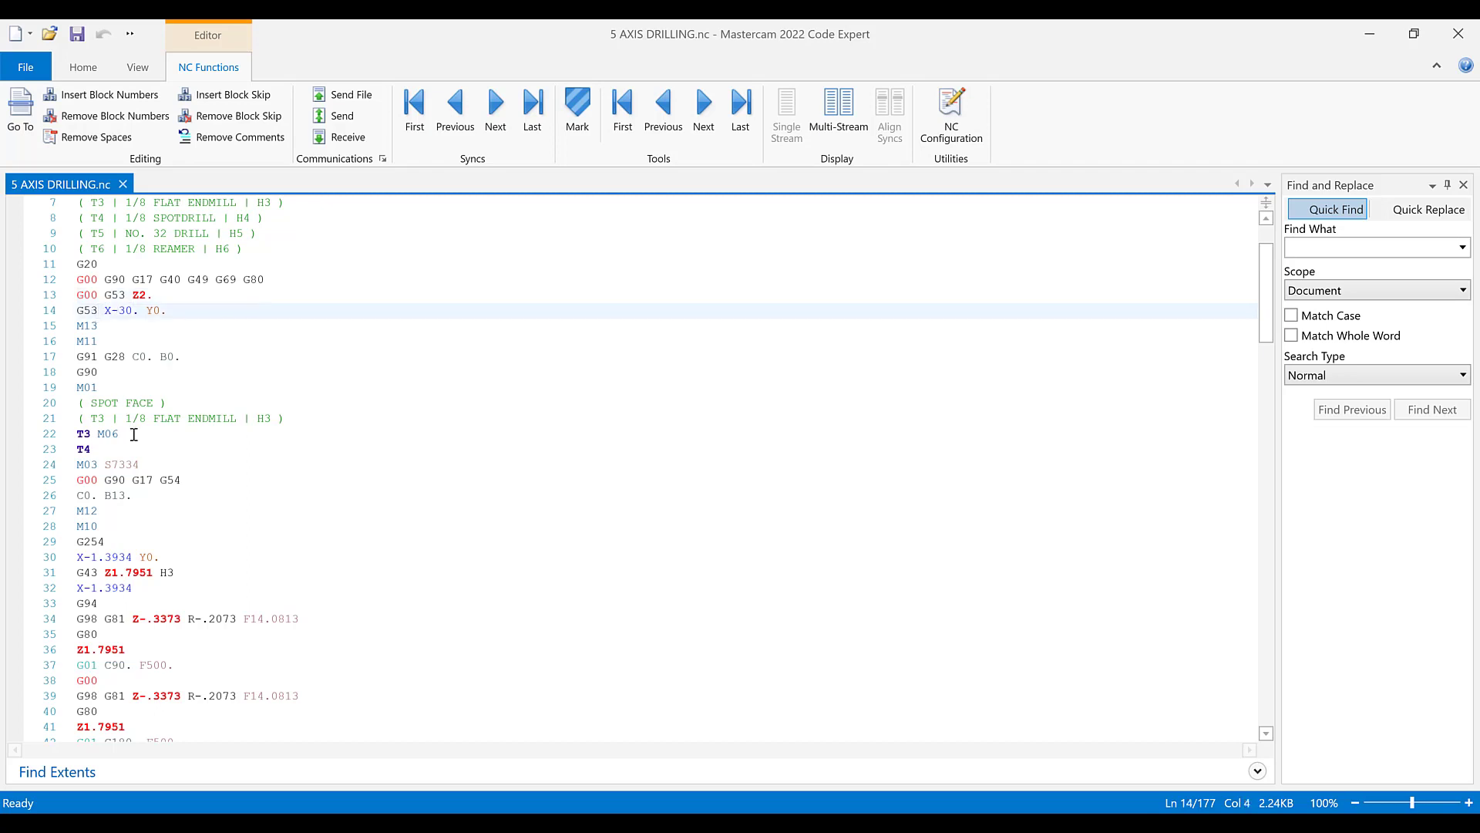
pyautogui.press('Down')
pyautogui.press('Down')
pyautogui.press('Down')
pyautogui.press('Down')
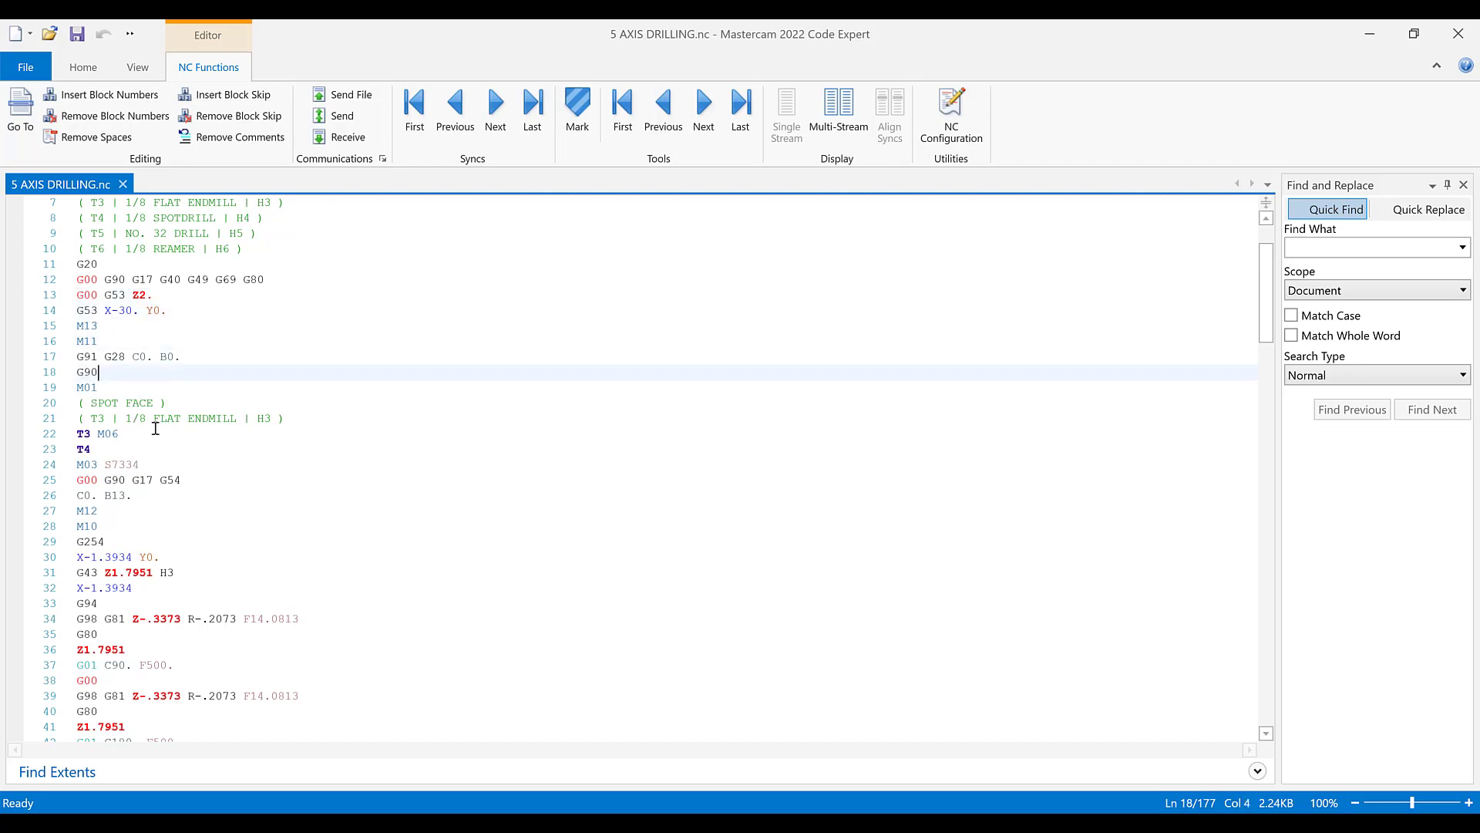
# - Trace the spot face start in 5 AXIS DRILLING.nc from T3 M06 through T4, spindle start, C0. B13. and G254 to X-1.3934 Y0
pyautogui.scroll(-2, 151, 262)
pyautogui.scroll(-1, 183, 343)
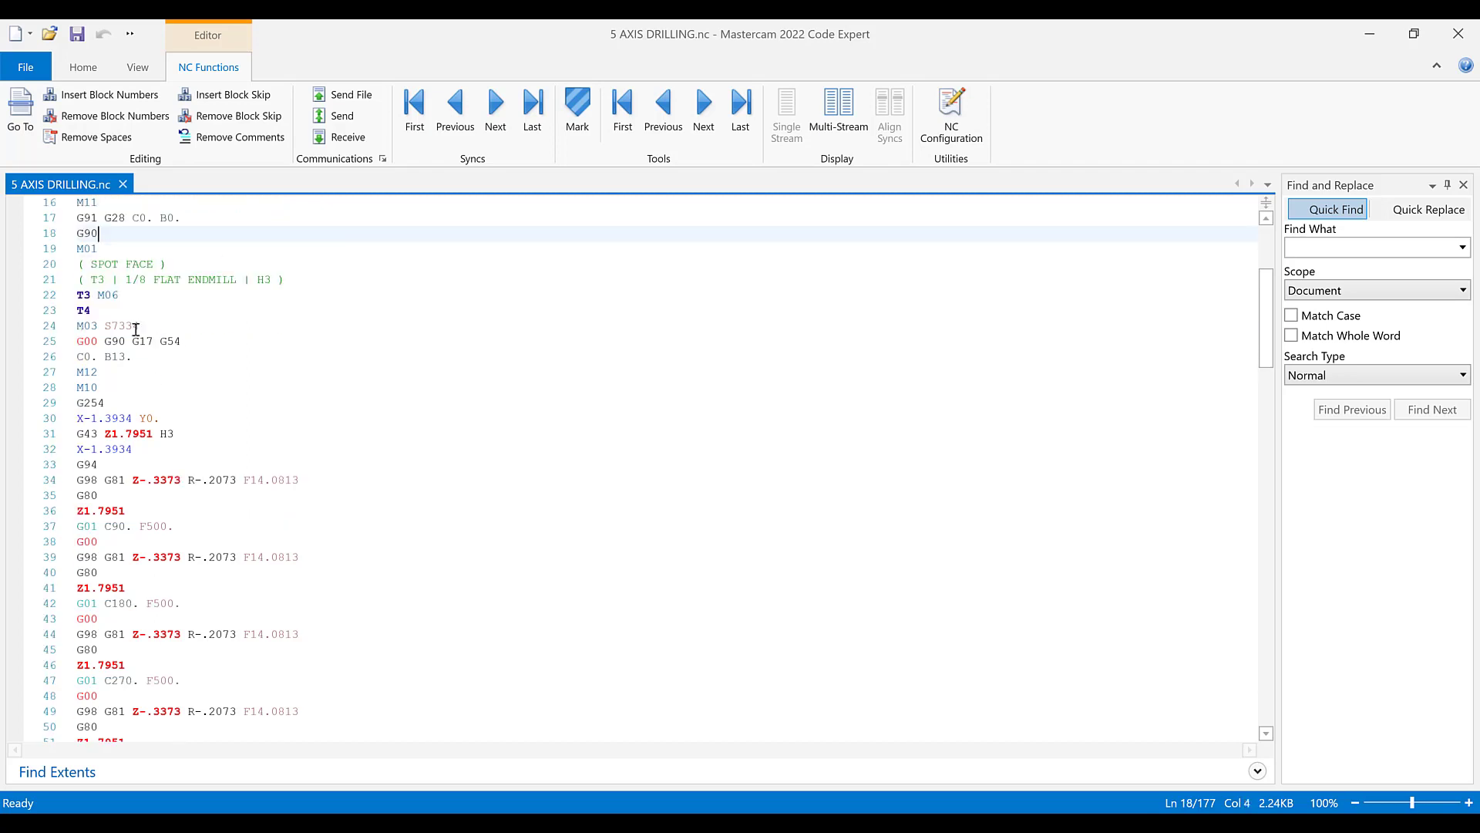
pyautogui.click(102, 295)
pyautogui.click(110, 313)
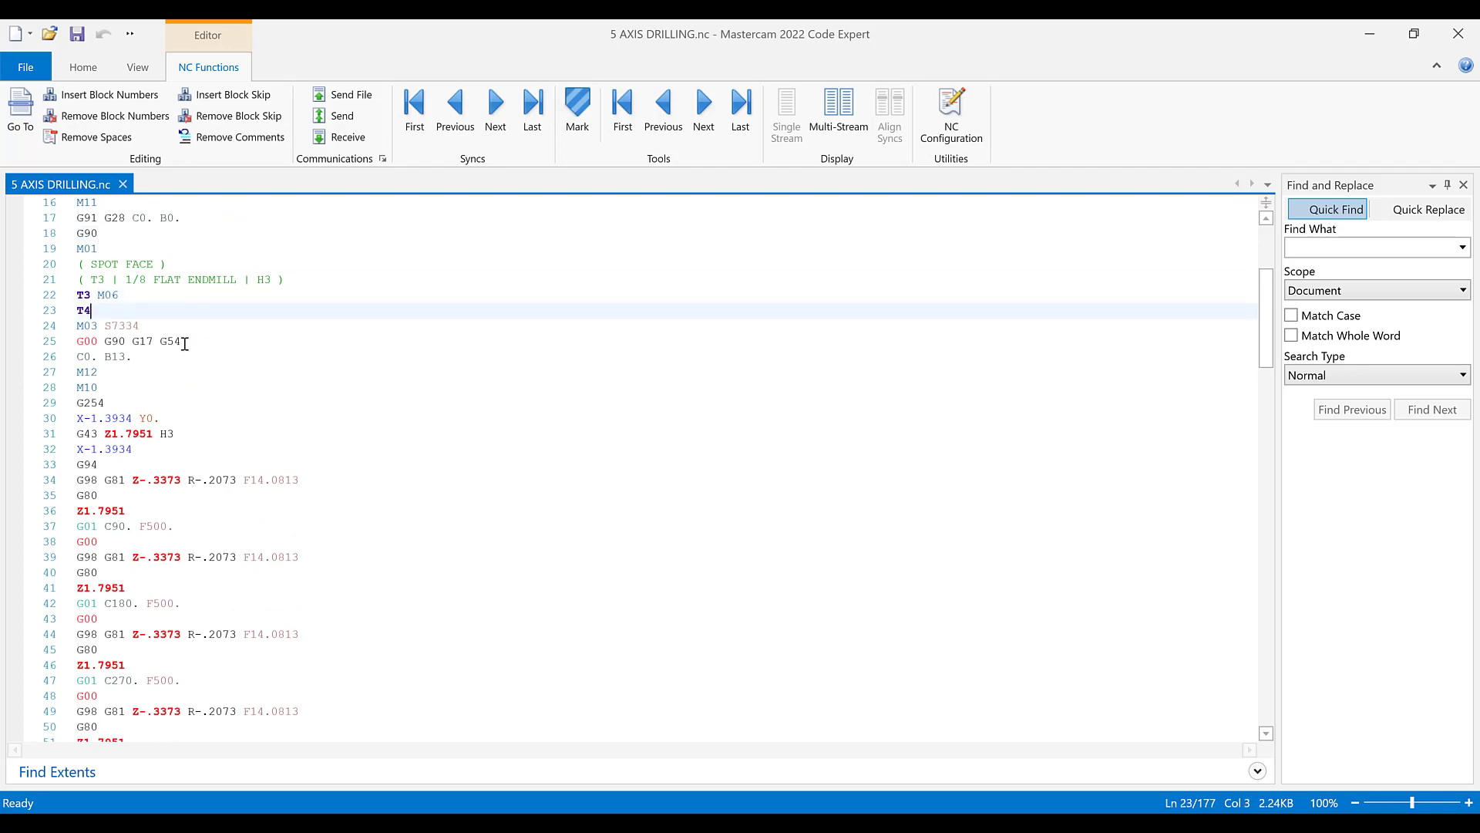
pyautogui.click(202, 340)
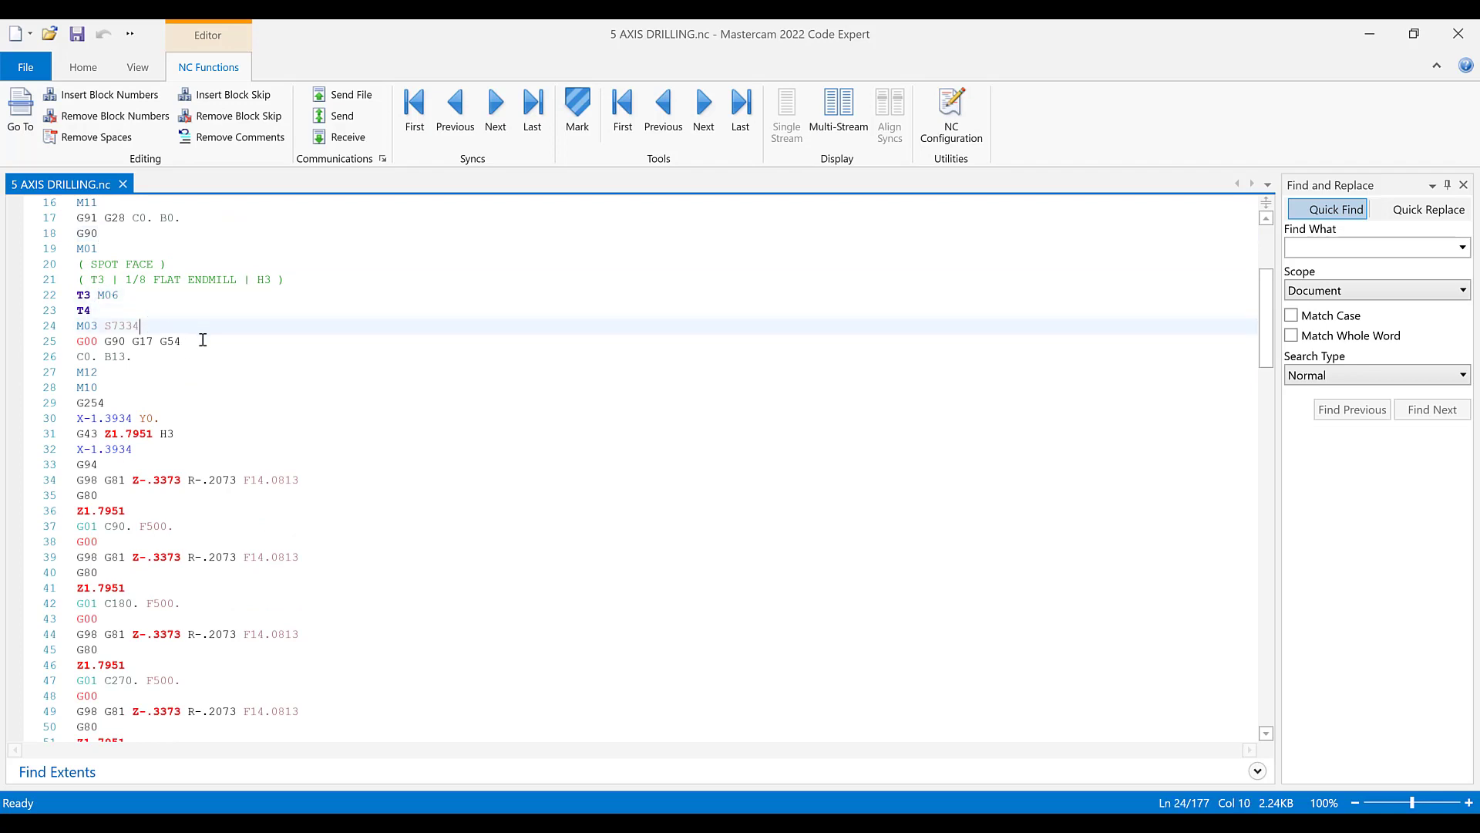
pyautogui.click(137, 356)
pyautogui.click(112, 386)
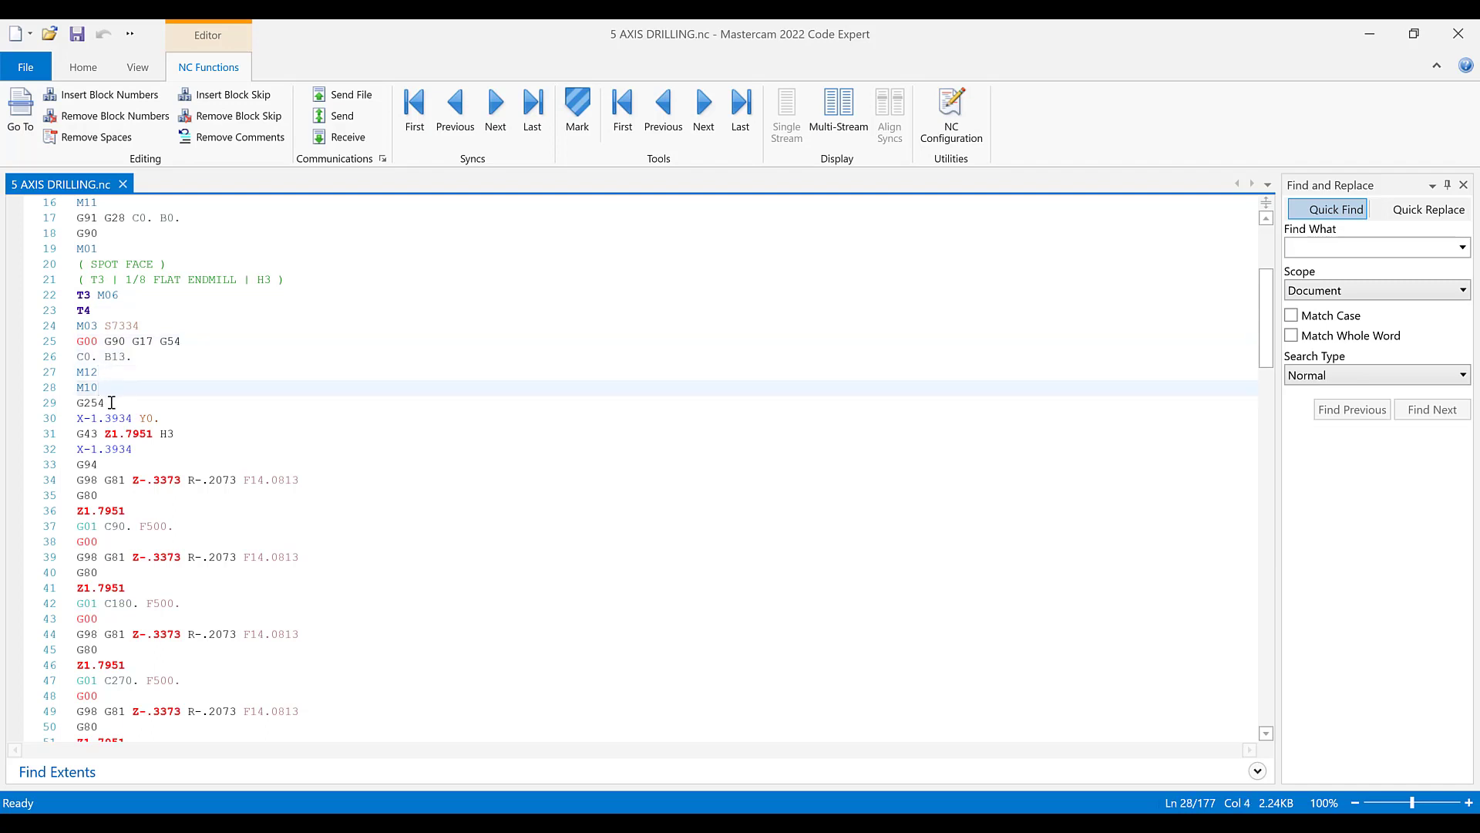
pyautogui.click(112, 402)
pyautogui.click(114, 418)
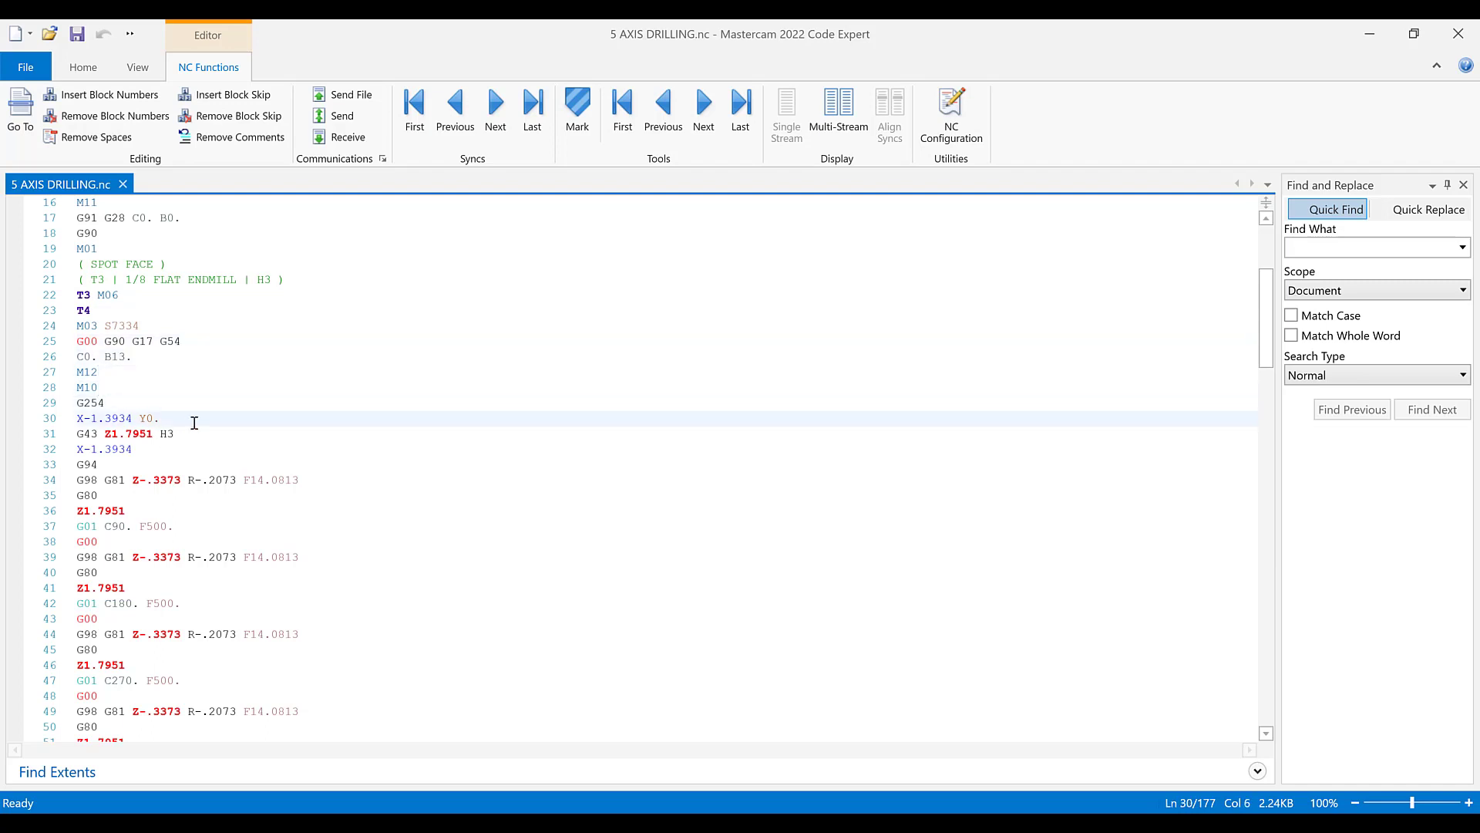
# - Read the spot face approach in 5 AXIS DRILLING.nc from G43 Z1.7951 H3 through G94 and the first G98 G81 drilling cycle line
pyautogui.click(142, 434)
pyautogui.click(126, 450)
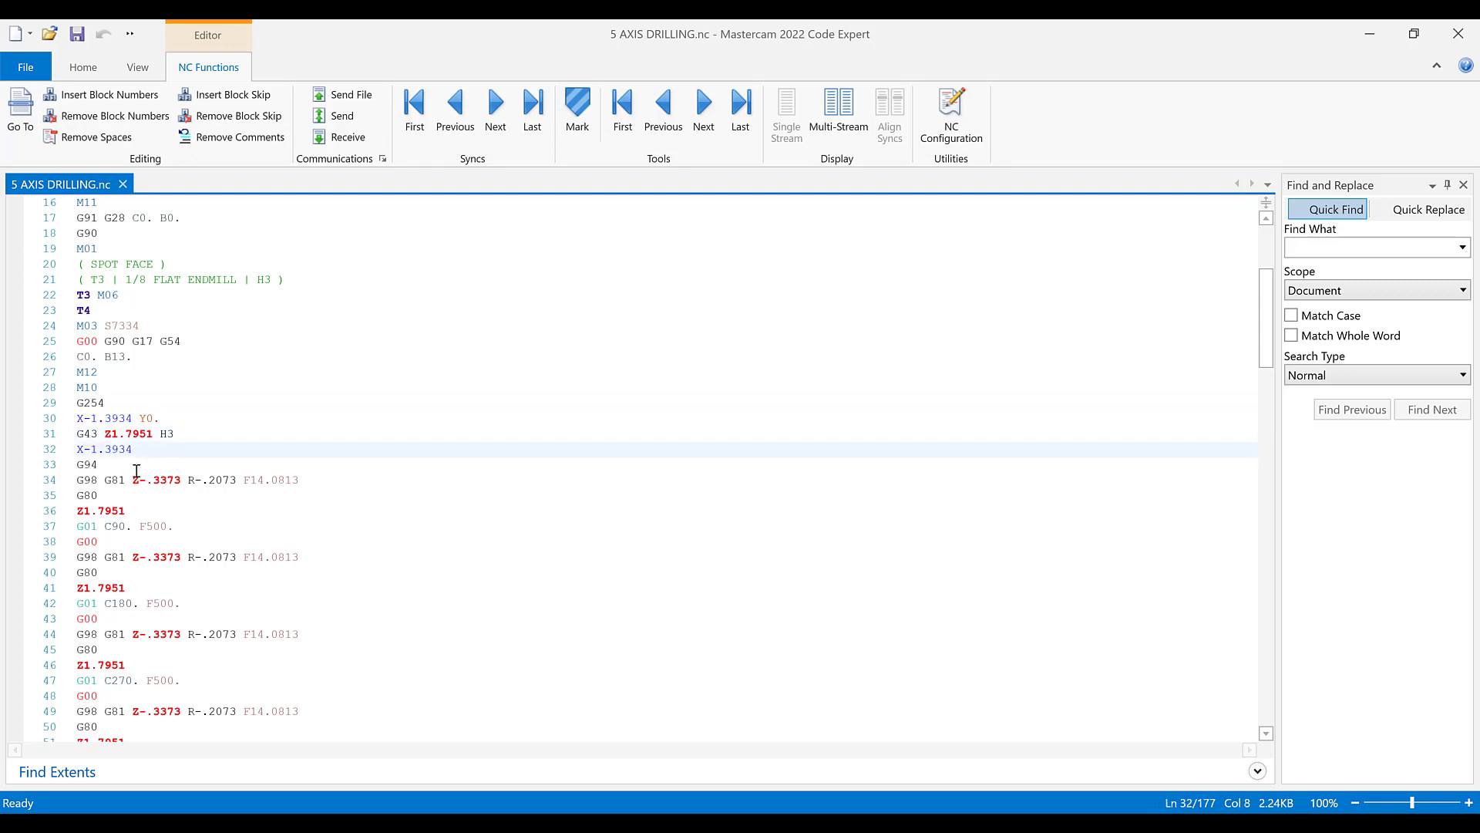
pyautogui.scroll(-1, 155, 463)
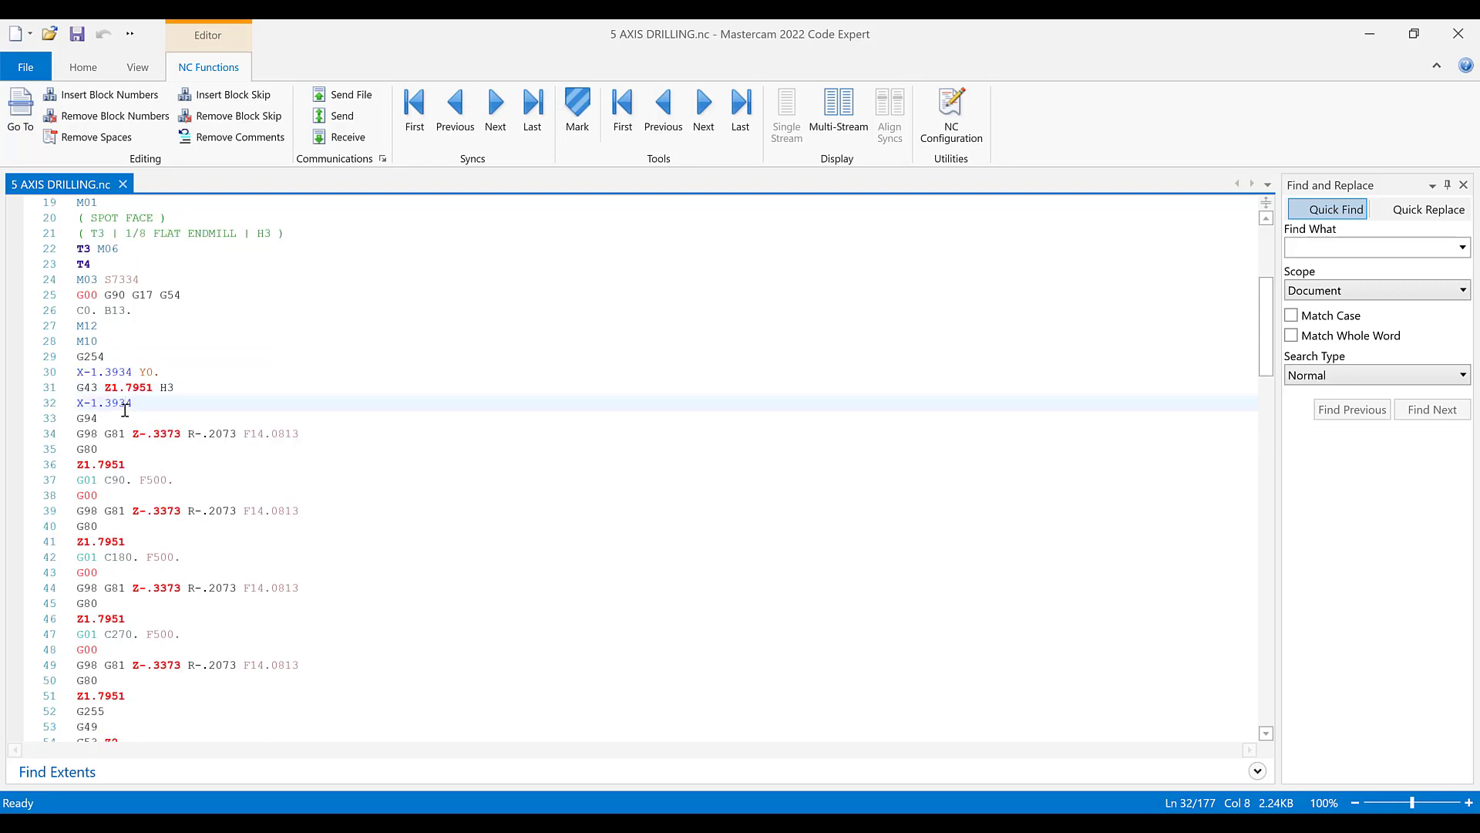
pyautogui.click(104, 418)
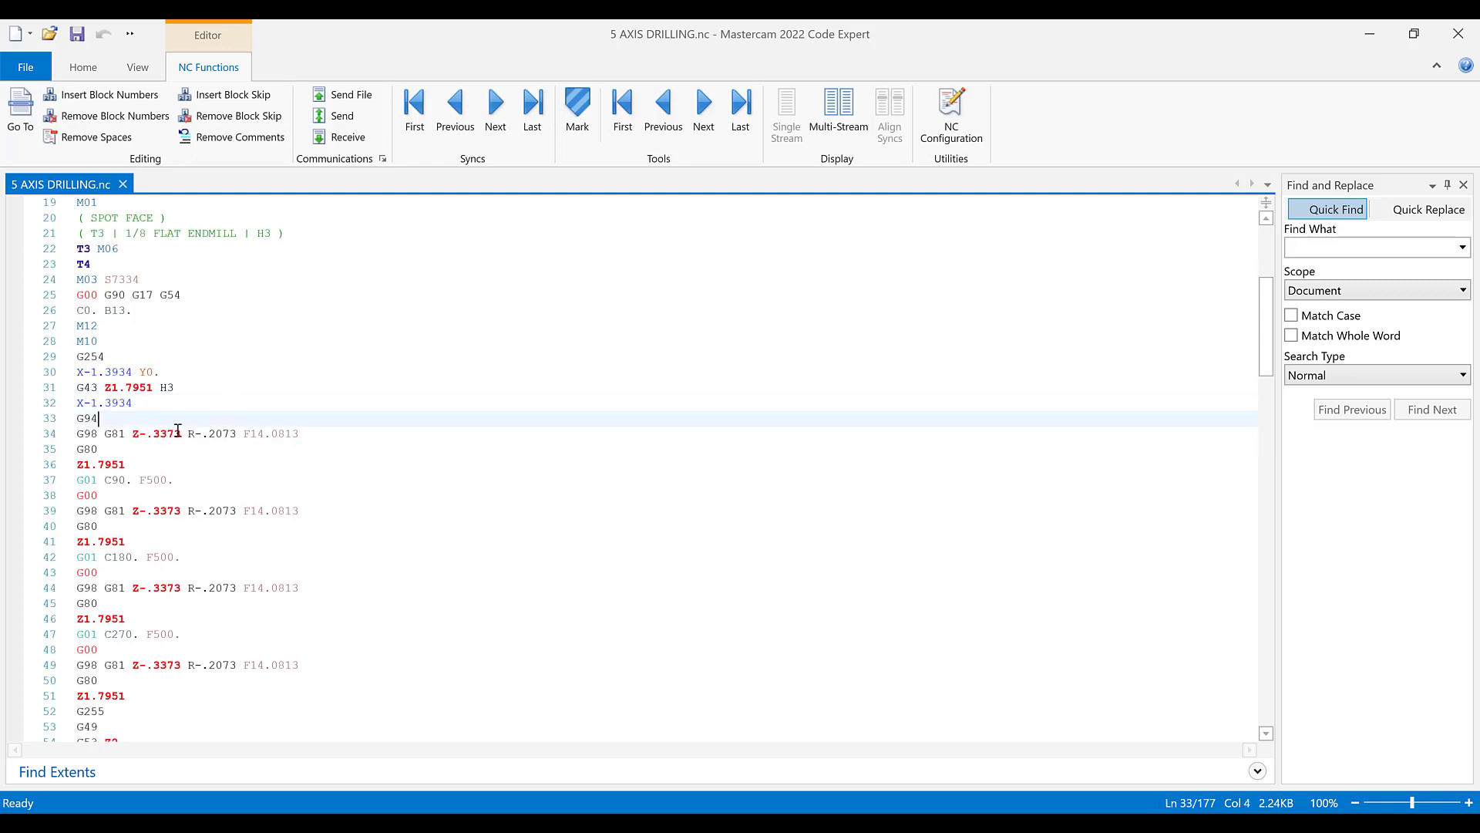
pyautogui.click(175, 433)
pyautogui.moveTo(81, 436); pyautogui.dragTo(313, 435)
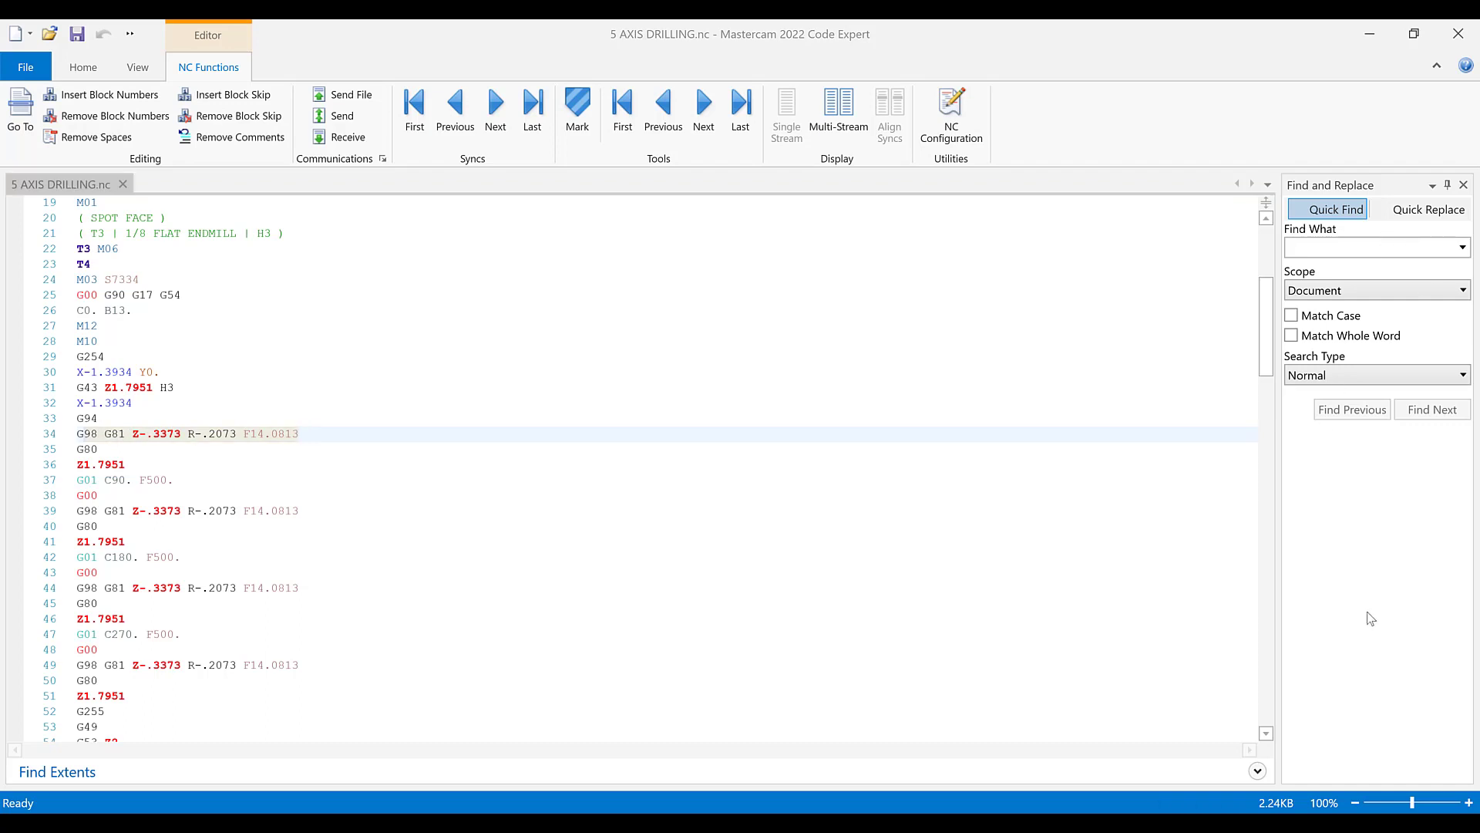
pyautogui.click(115, 420)
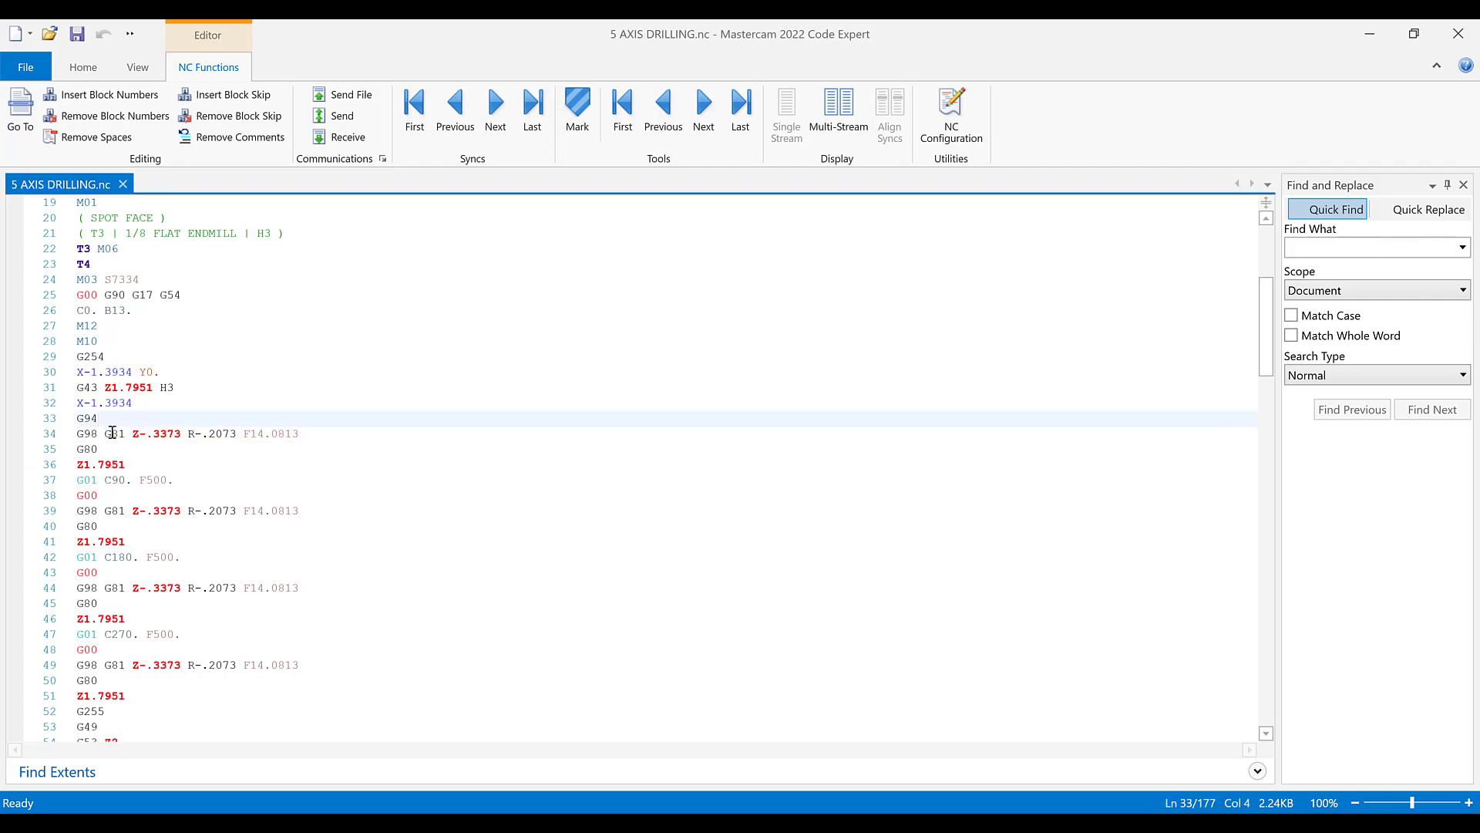
pyautogui.click(217, 434)
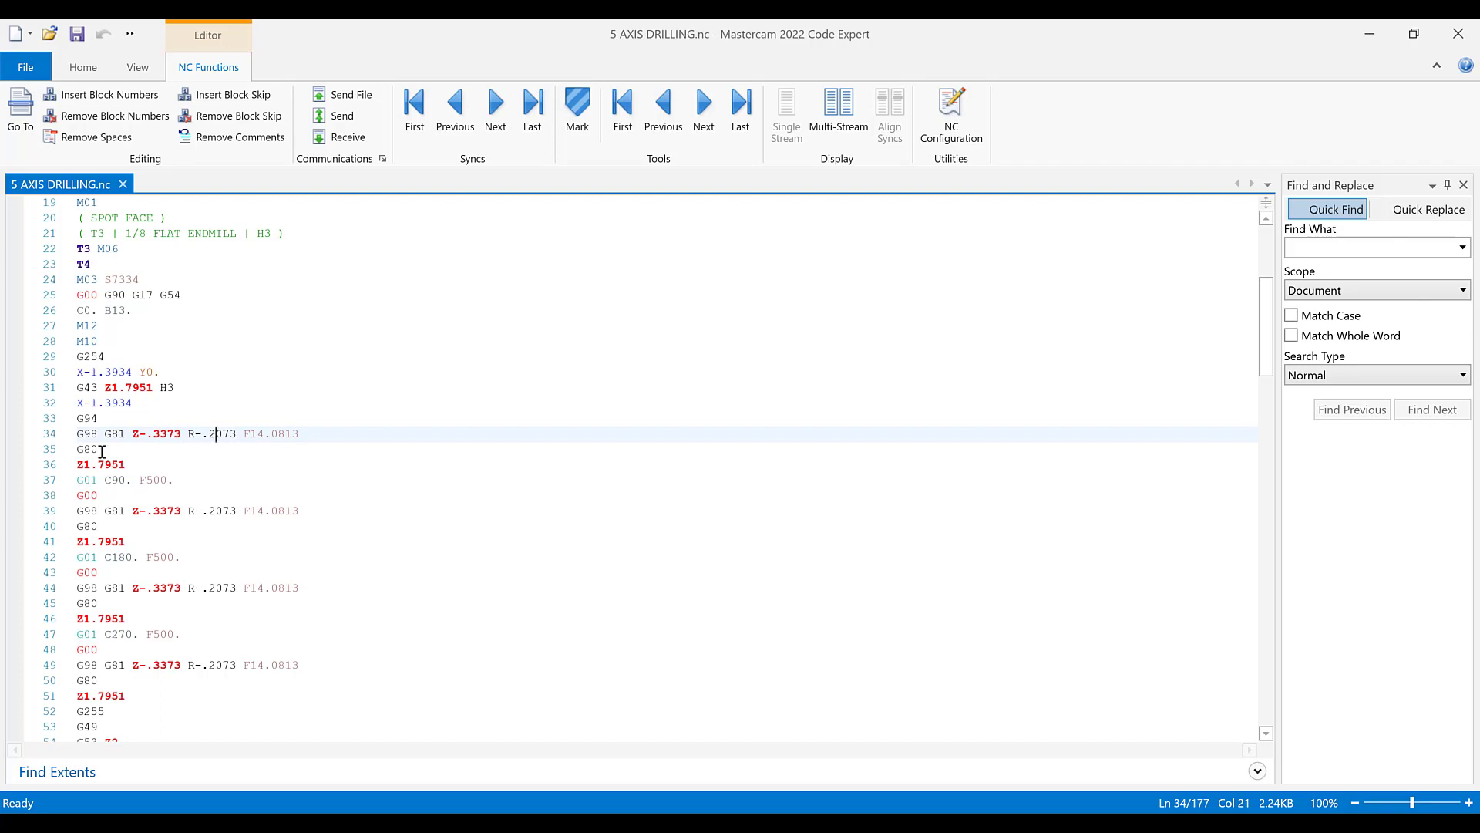
# - Trace the spot face hole sequence from the first G80 through the C90., C180. and C270. rotations, comparing with the initial C0. B13. position
pyautogui.click(103, 452)
pyautogui.click(133, 464)
pyautogui.click(138, 481)
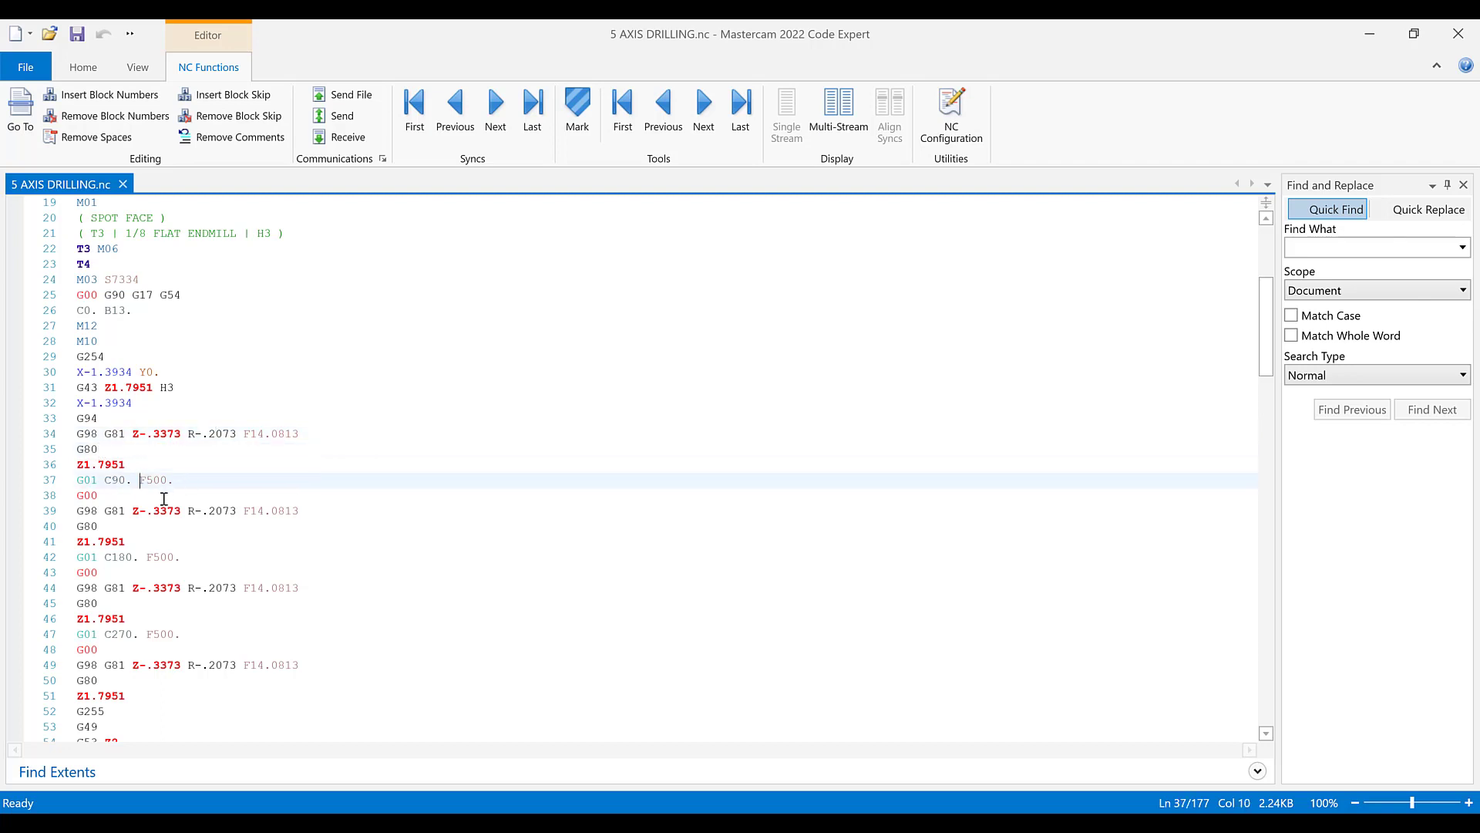
pyautogui.click(144, 311)
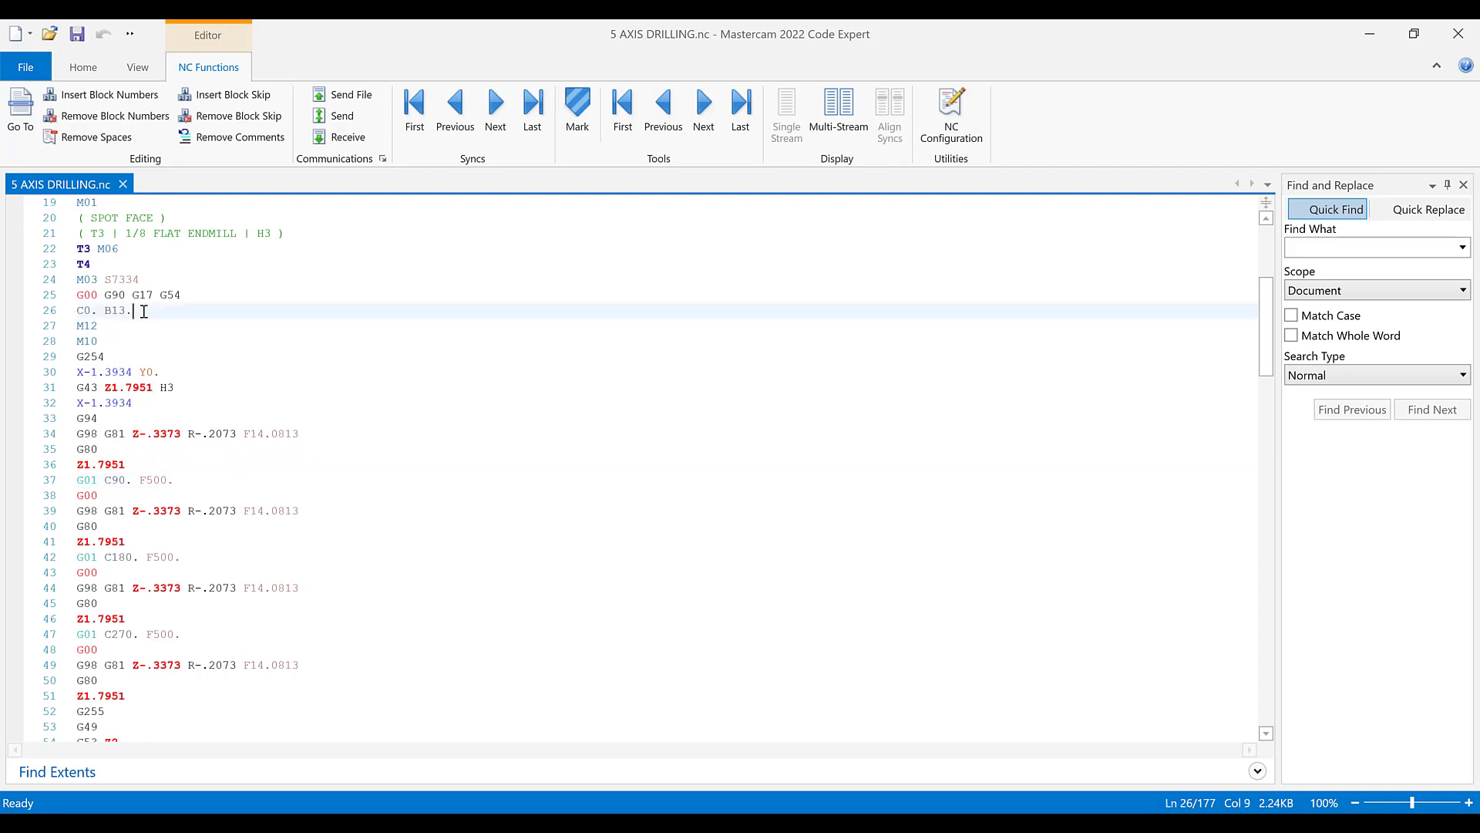
pyautogui.click(139, 512)
pyautogui.scroll(-1, 139, 515)
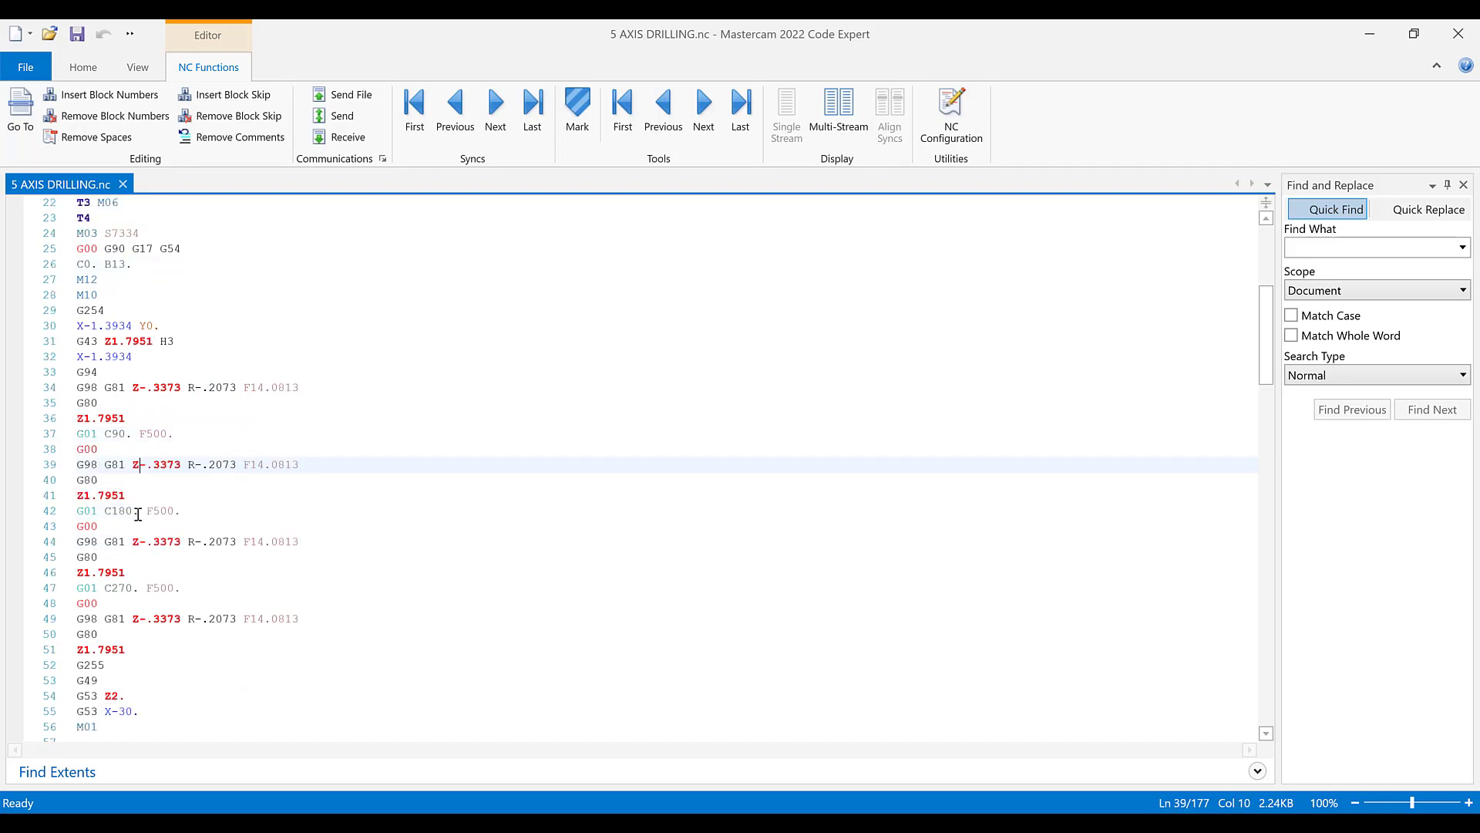
pyautogui.click(140, 512)
pyautogui.click(149, 537)
pyautogui.scroll(-1, 139, 523)
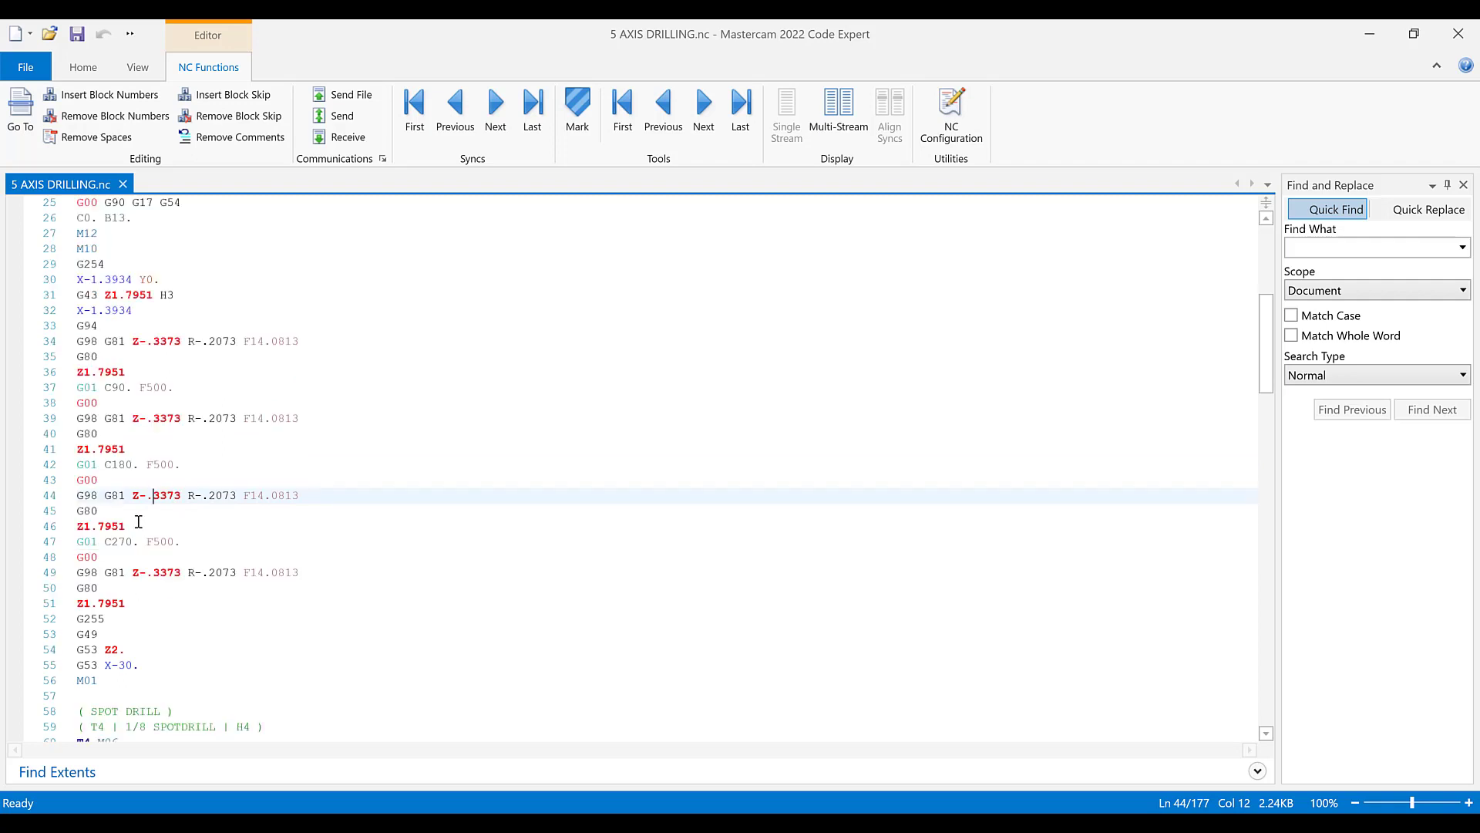
pyautogui.click(136, 554)
# - Check the spot face ending from the final Z1.7951 retract through G255 and G49 to G53 Z2
pyautogui.scroll(-2, 136, 555)
pyautogui.click(134, 512)
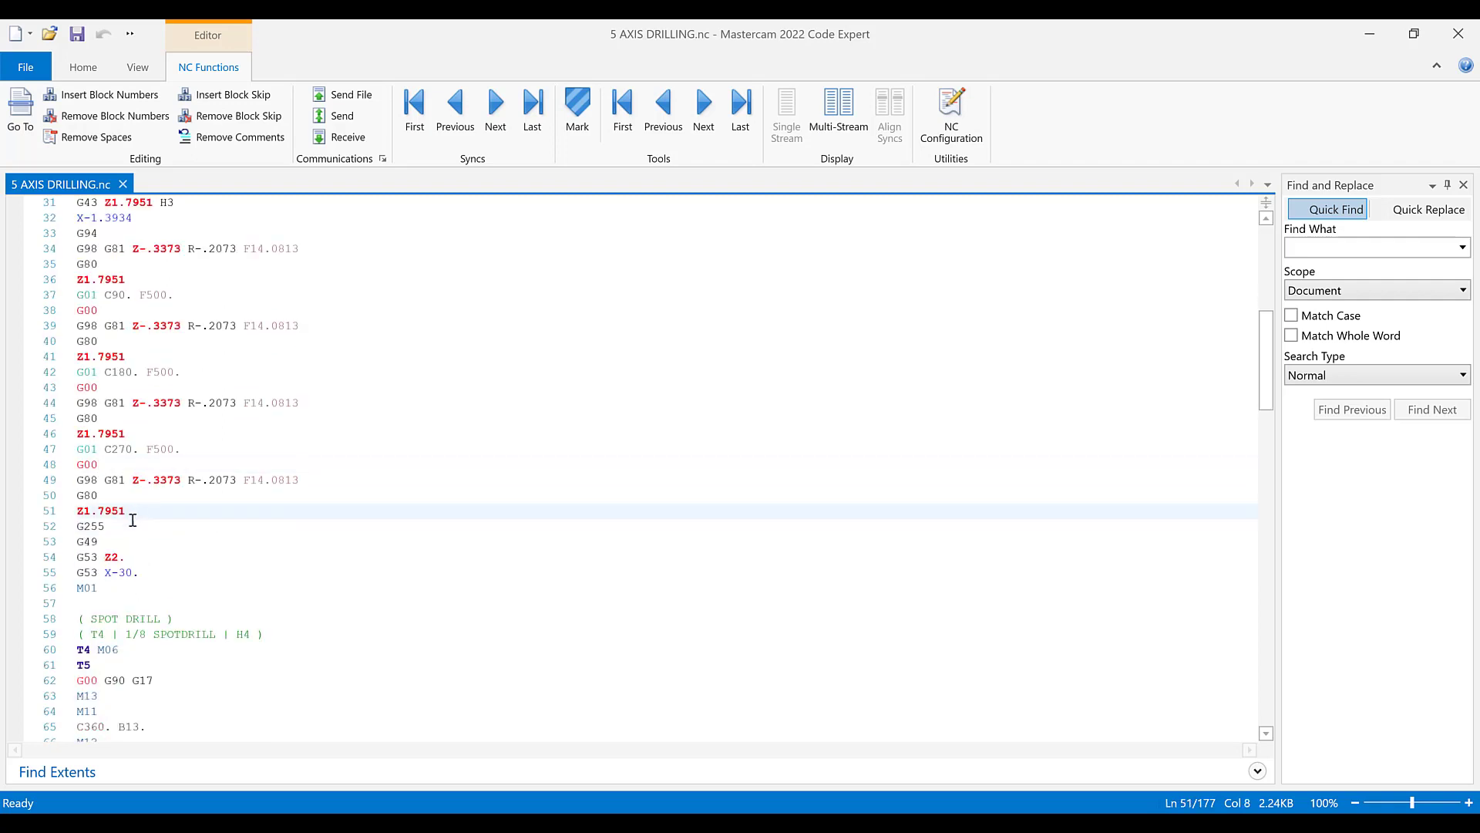
pyautogui.moveTo(117, 527); pyautogui.dragTo(67, 530)
pyautogui.click(74, 543)
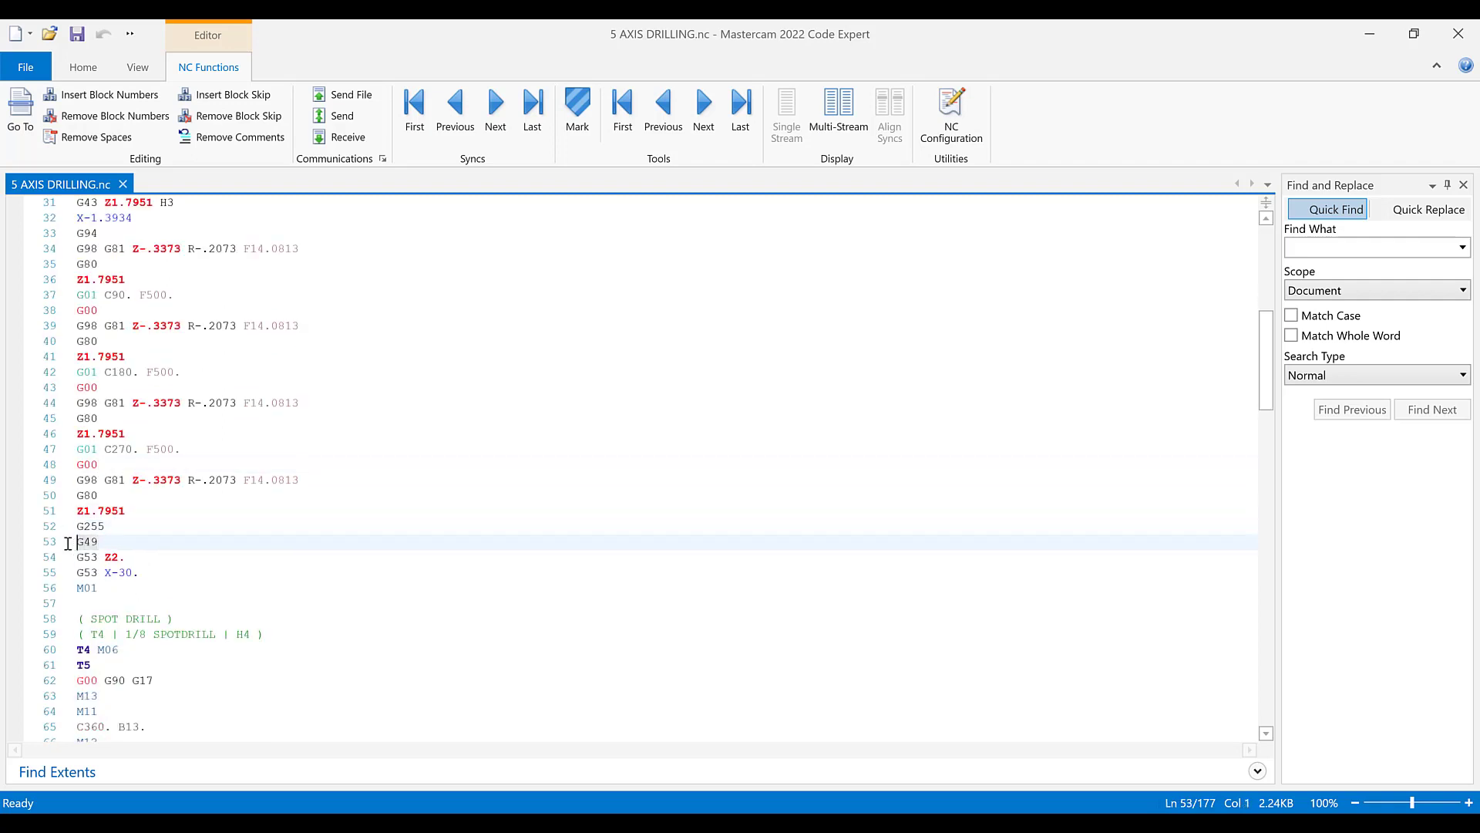
pyautogui.click(130, 557)
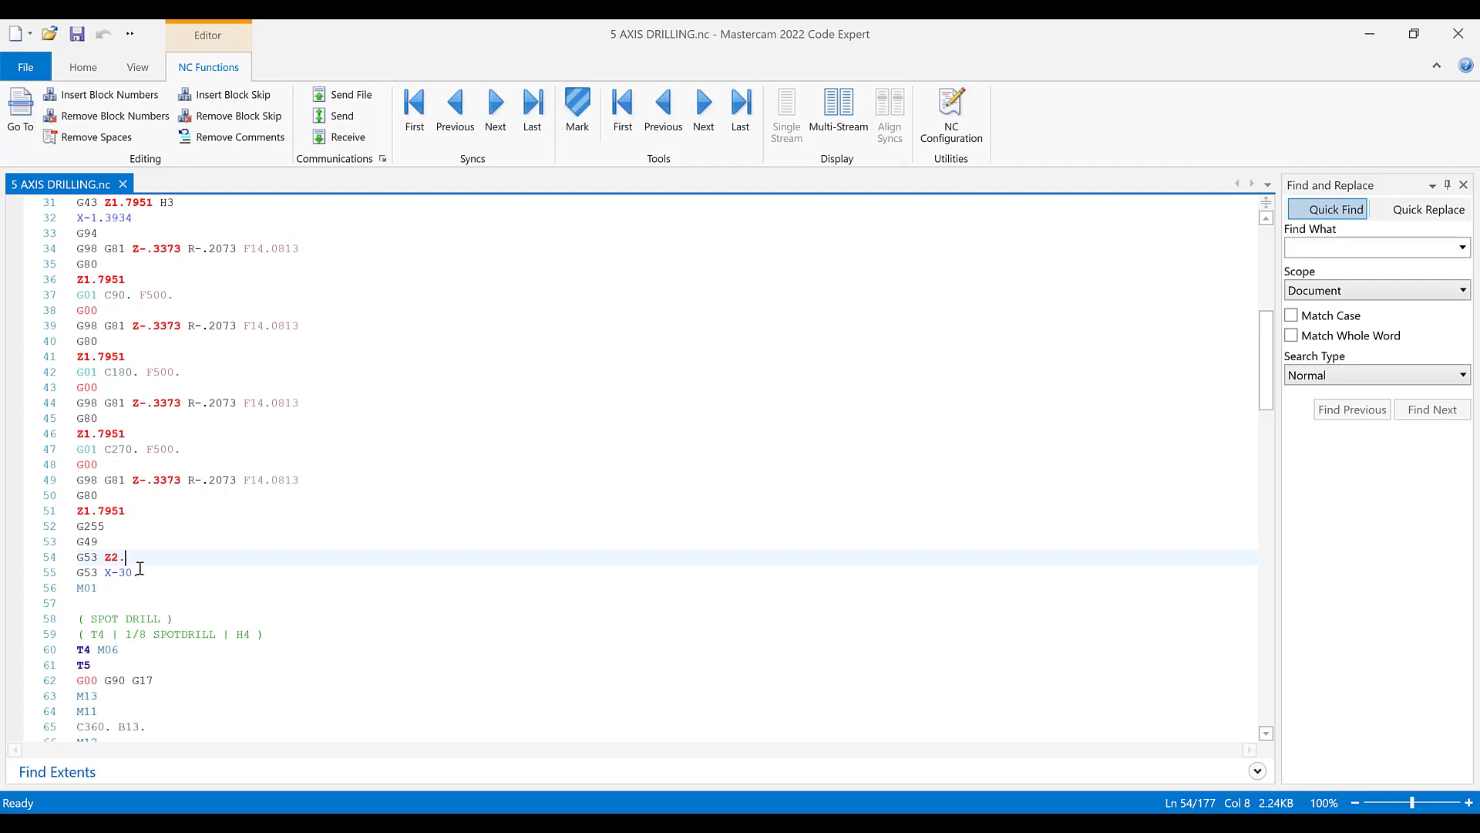
# - Read the spot drill start from T4 M06 and T5 through G00 G90 G17, M13 and M11 to C360. B13
pyautogui.scroll(-2, 139, 569)
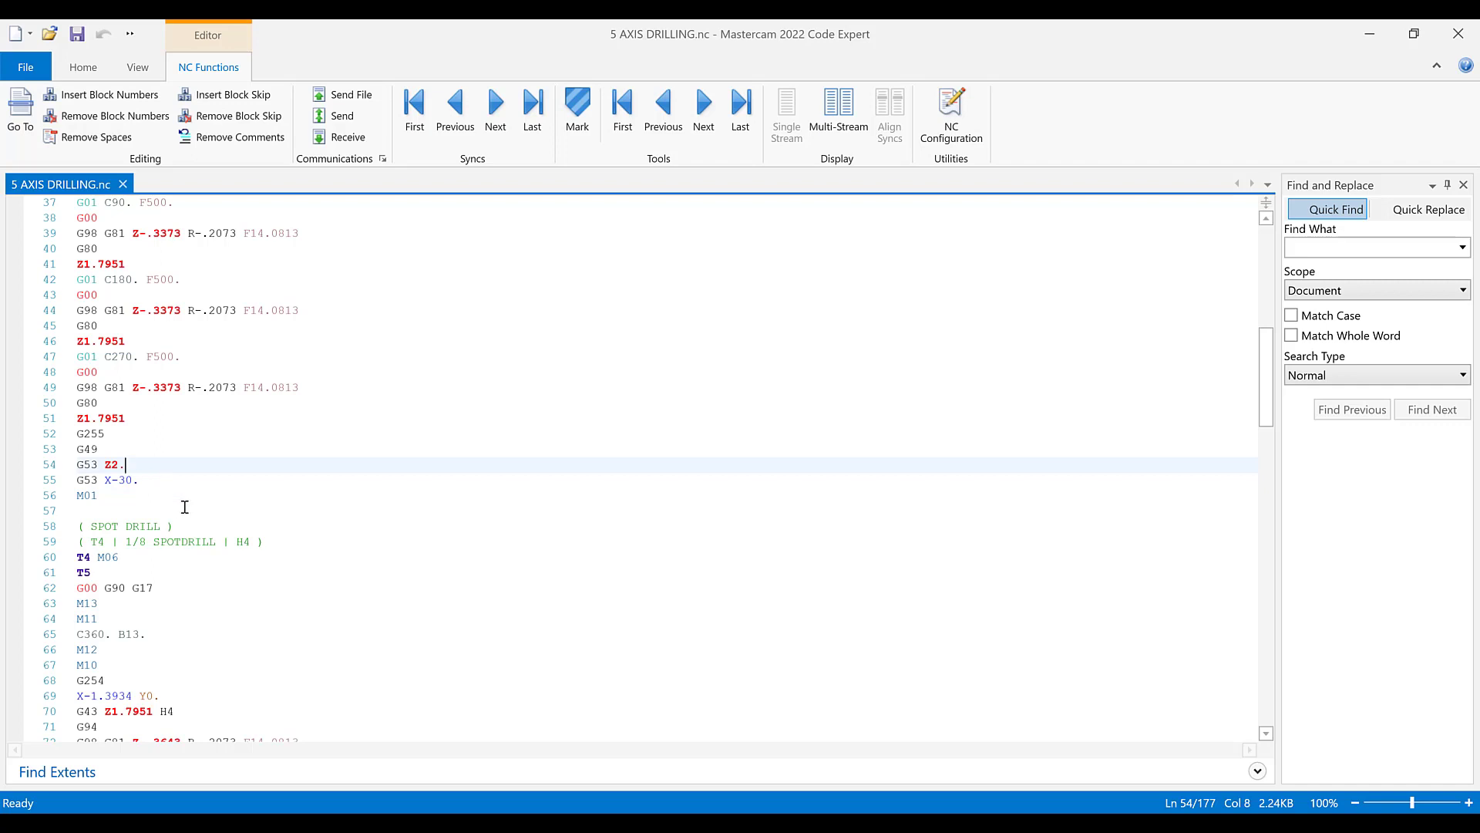
pyautogui.scroll(-1, 185, 505)
pyautogui.scroll(-1, 135, 491)
pyautogui.click(118, 464)
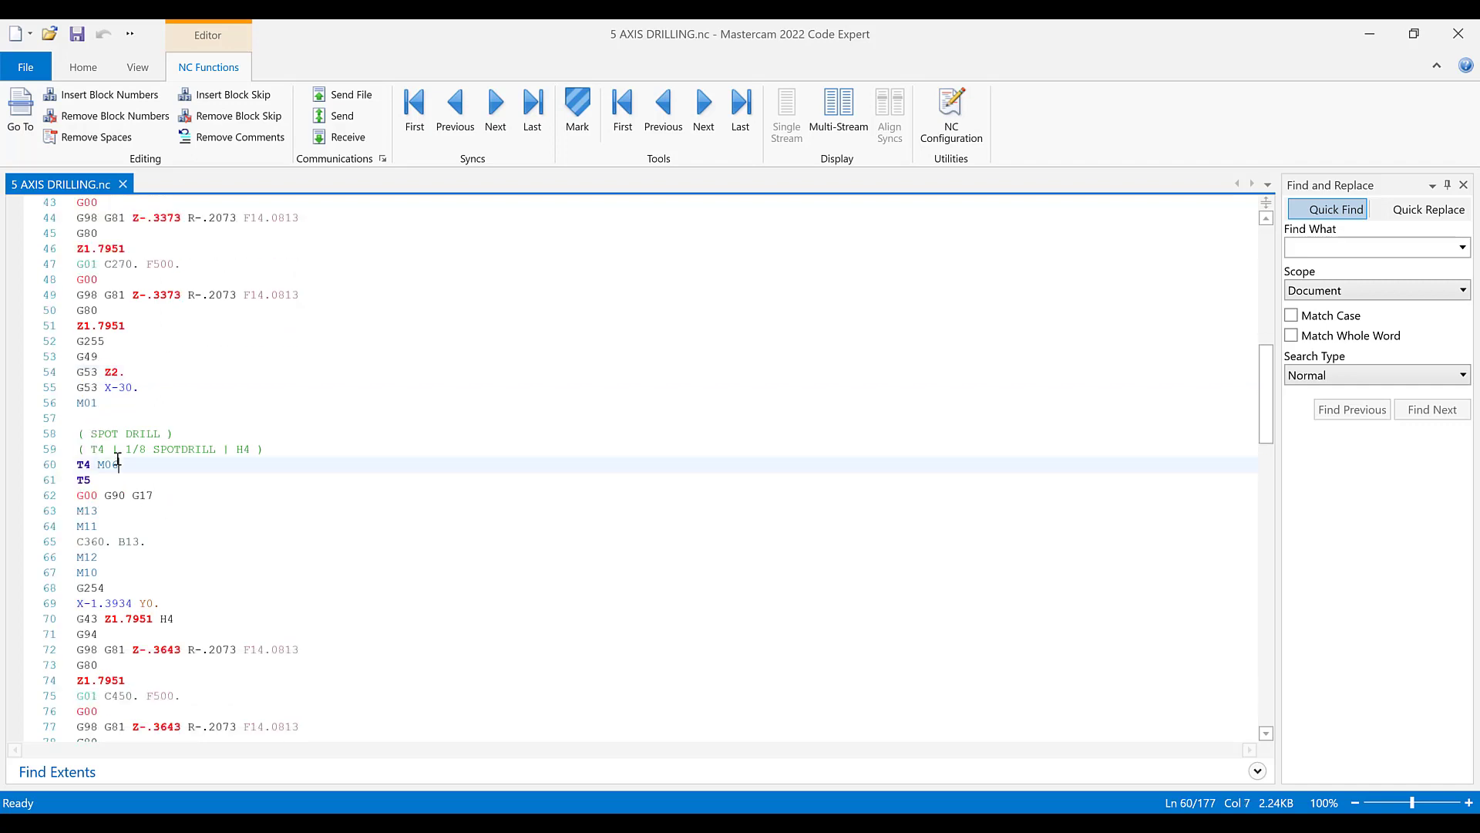
pyautogui.click(97, 479)
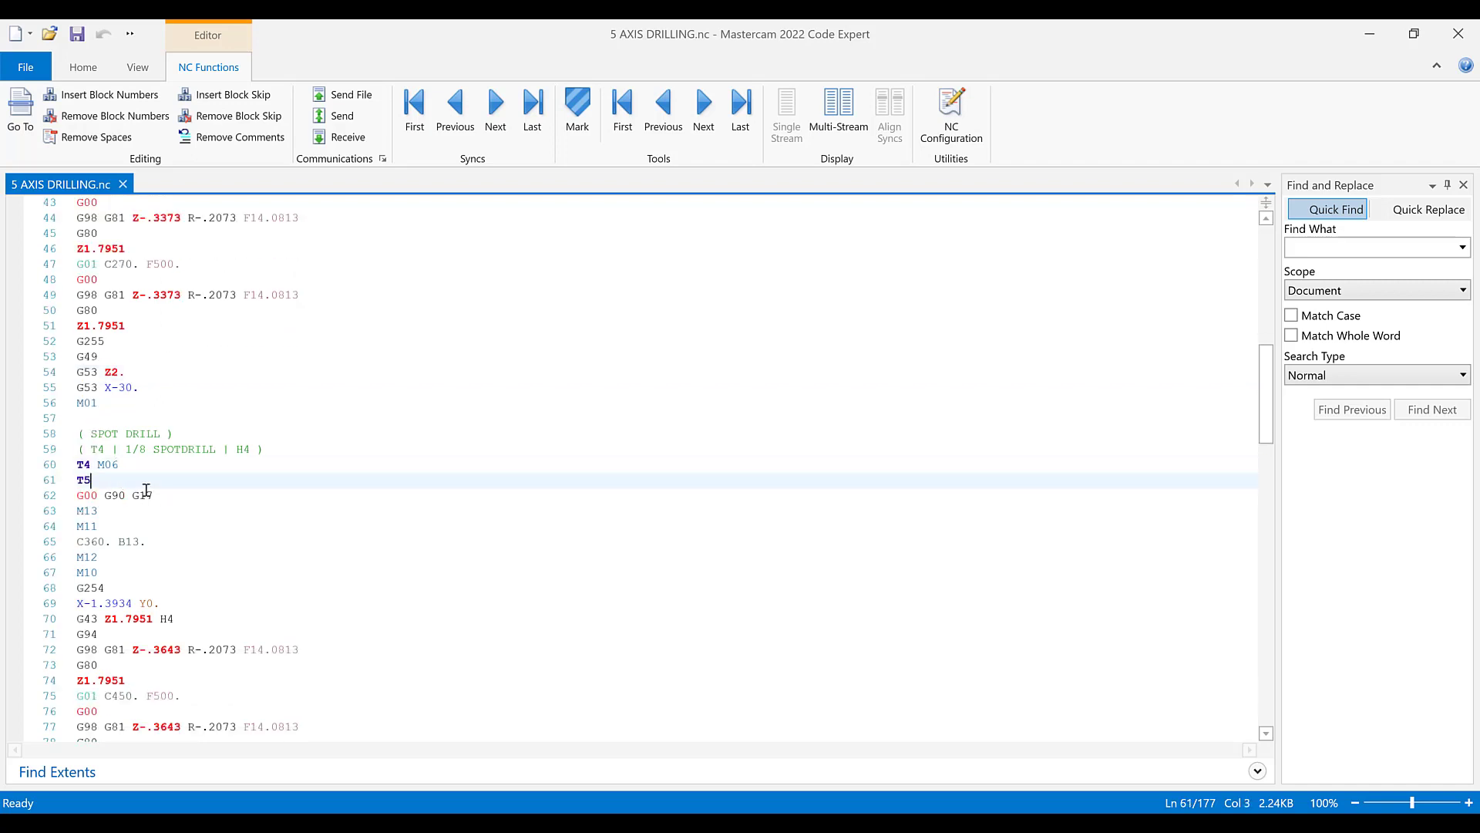
pyautogui.click(126, 466)
pyautogui.click(101, 483)
pyautogui.click(156, 497)
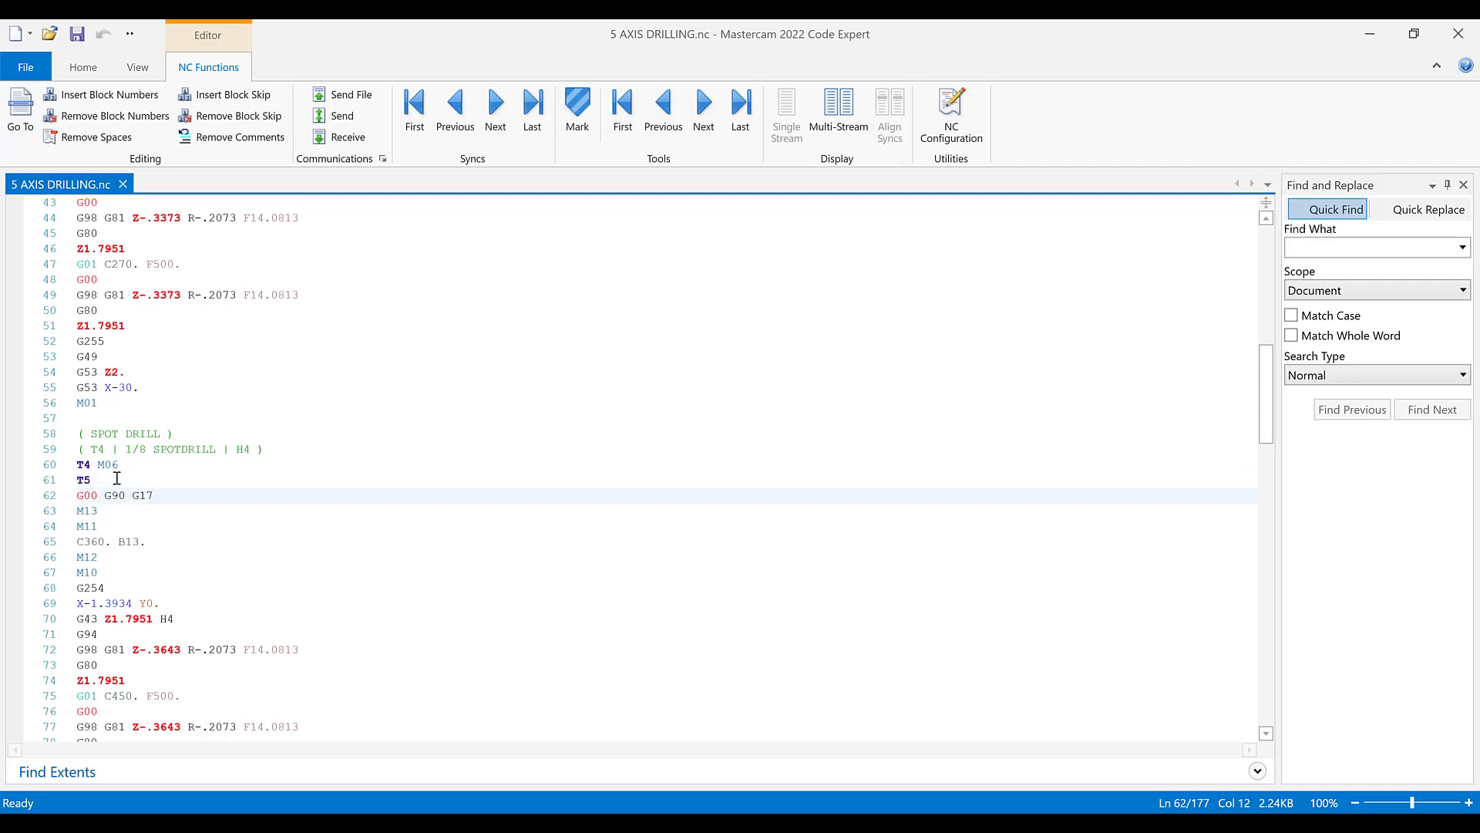
pyautogui.click(105, 511)
pyautogui.click(112, 524)
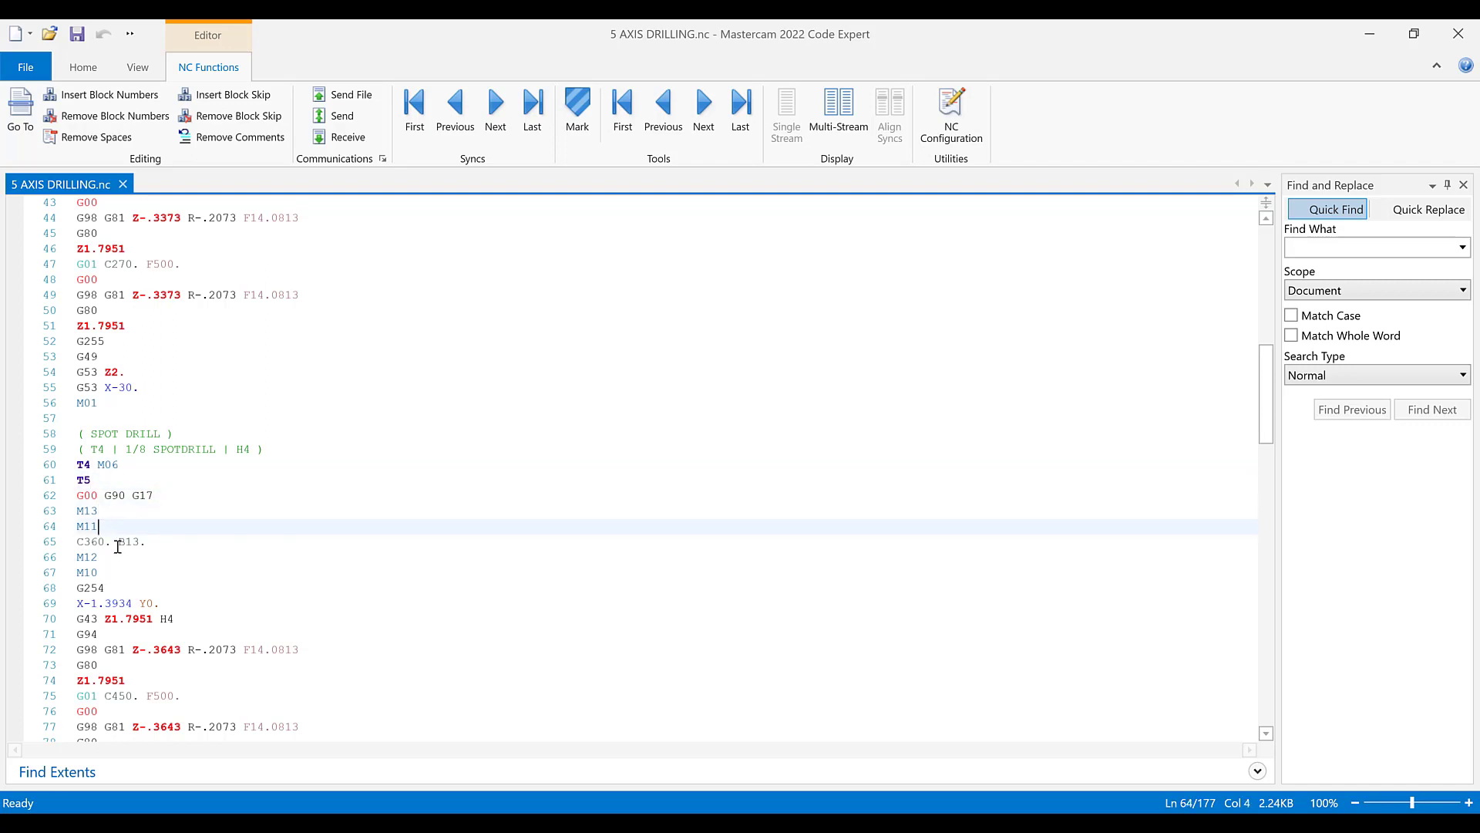
pyautogui.click(119, 542)
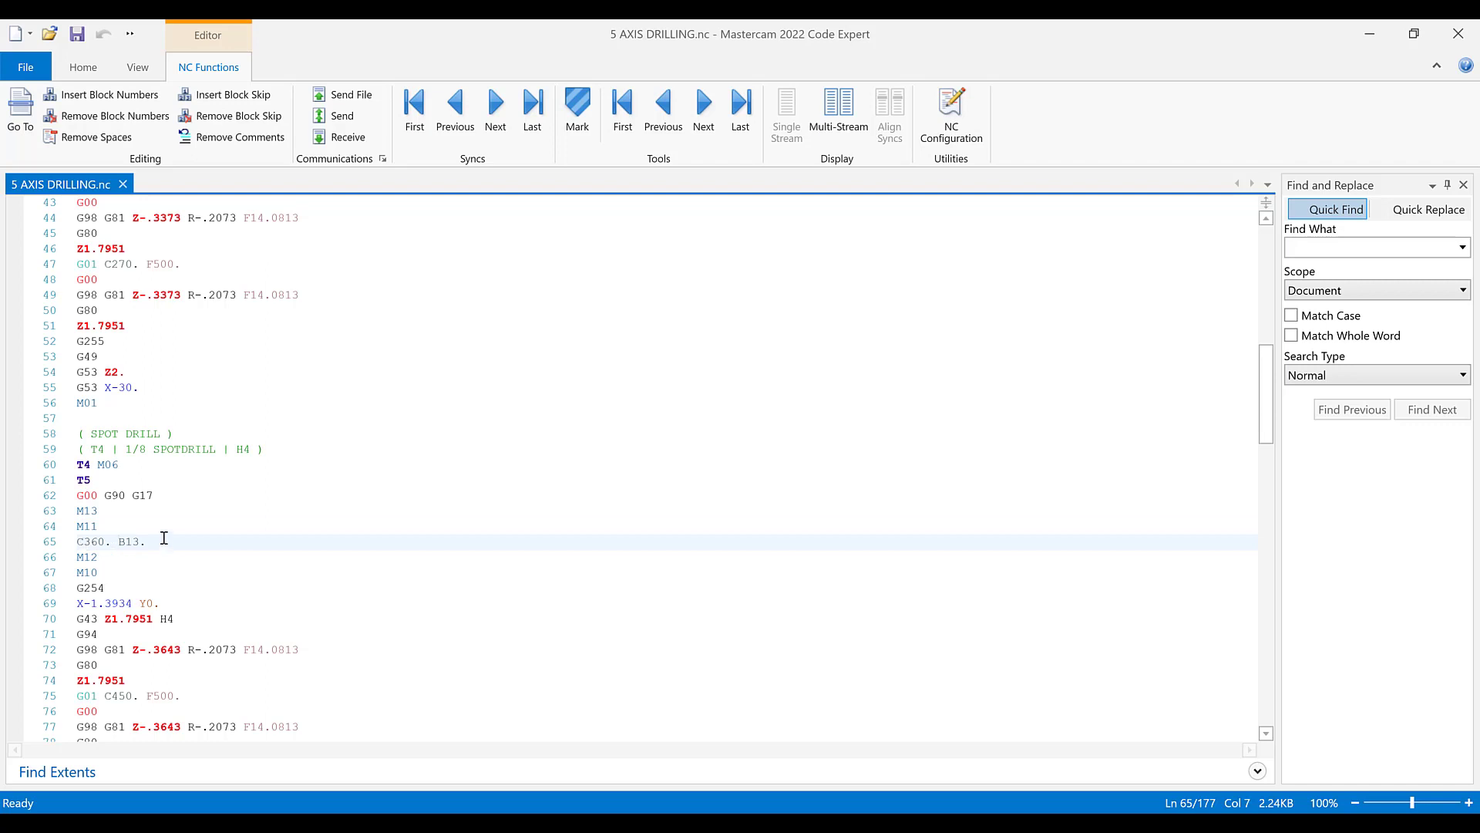
# - Follow the spot drill's C-axis rotations through the C450., C540. and C630. lines
pyautogui.scroll(-1, 169, 694)
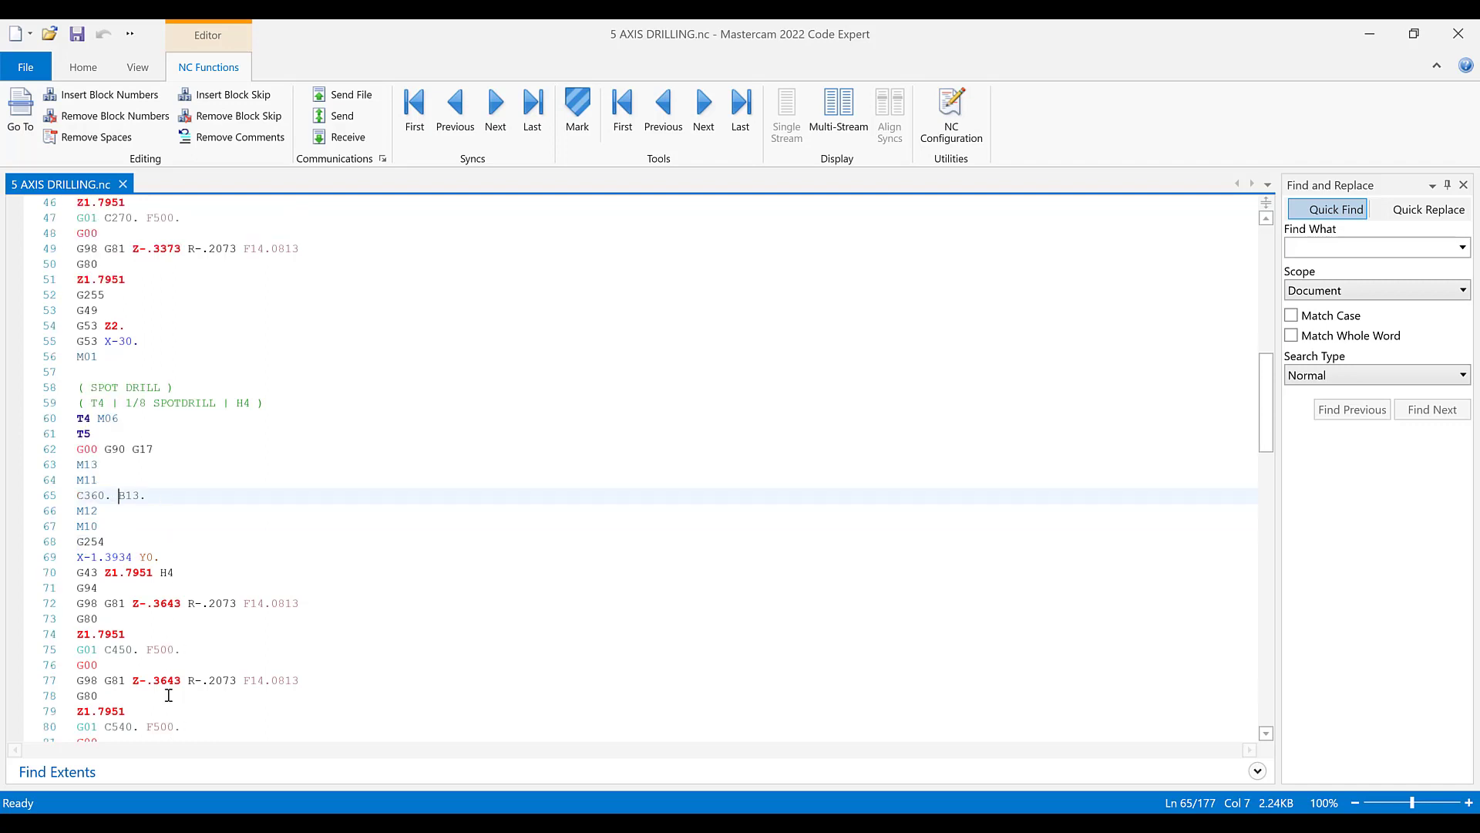
pyautogui.click(128, 646)
pyautogui.scroll(-2, 127, 646)
pyautogui.click(127, 634)
pyautogui.scroll(-2, 127, 640)
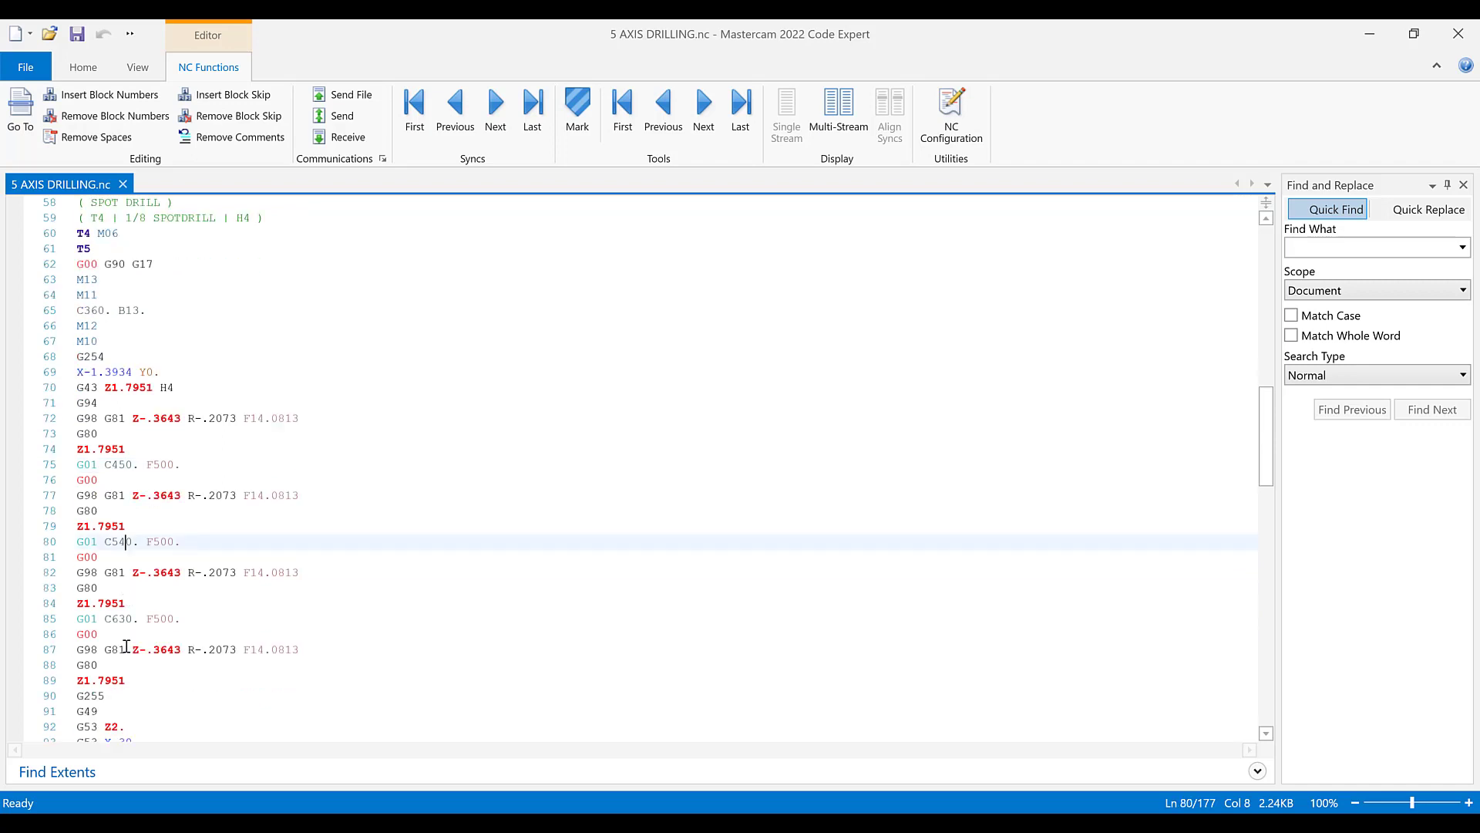
pyautogui.click(127, 619)
# - Scan the drill and reamer sections down to the closing G53 retracts and the G91 G28 C0. B0. homing line
pyautogui.scroll(-2, 128, 648)
pyautogui.scroll(-3, 128, 646)
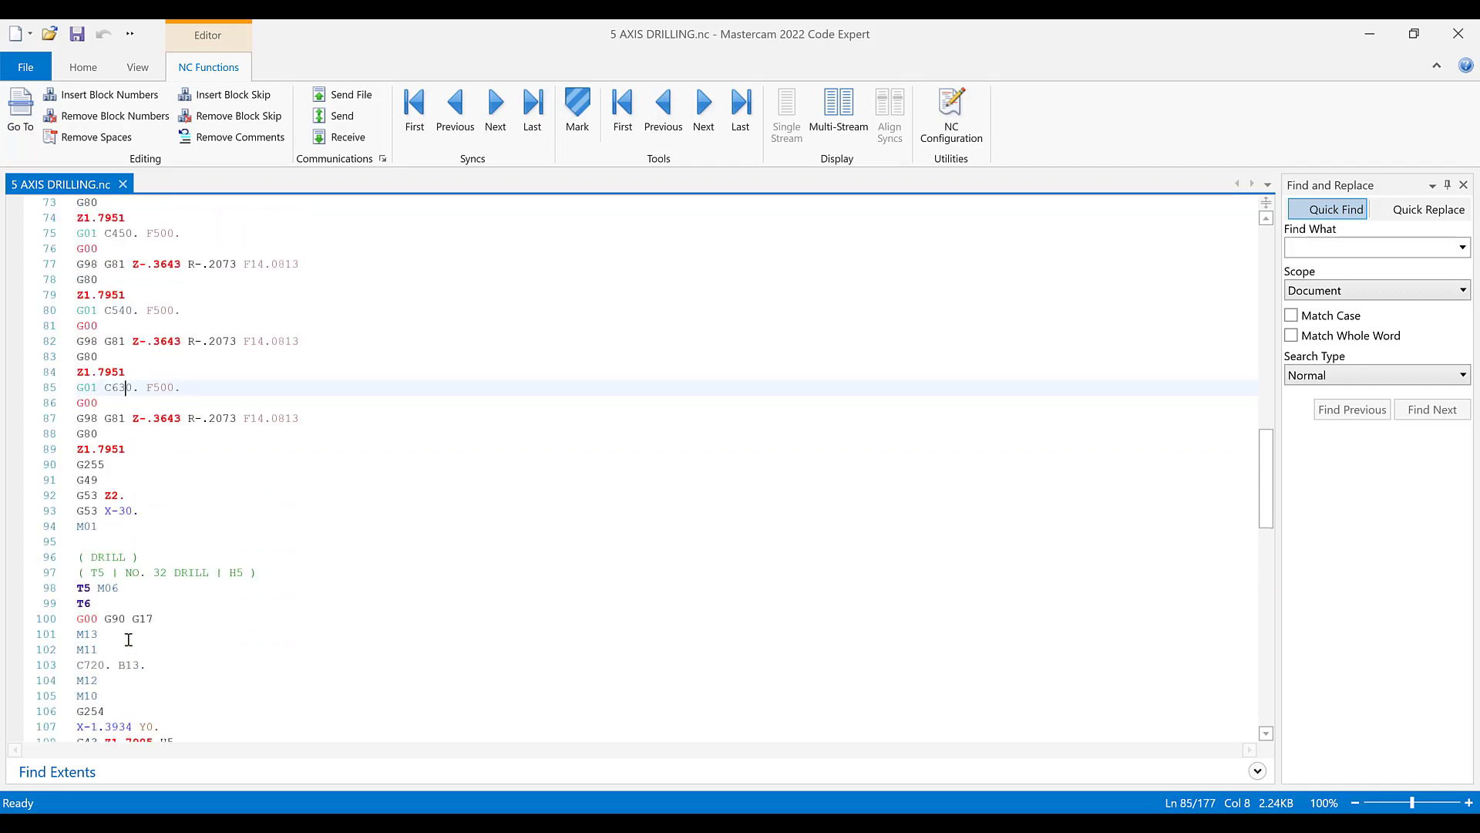
pyautogui.scroll(-3, 133, 469)
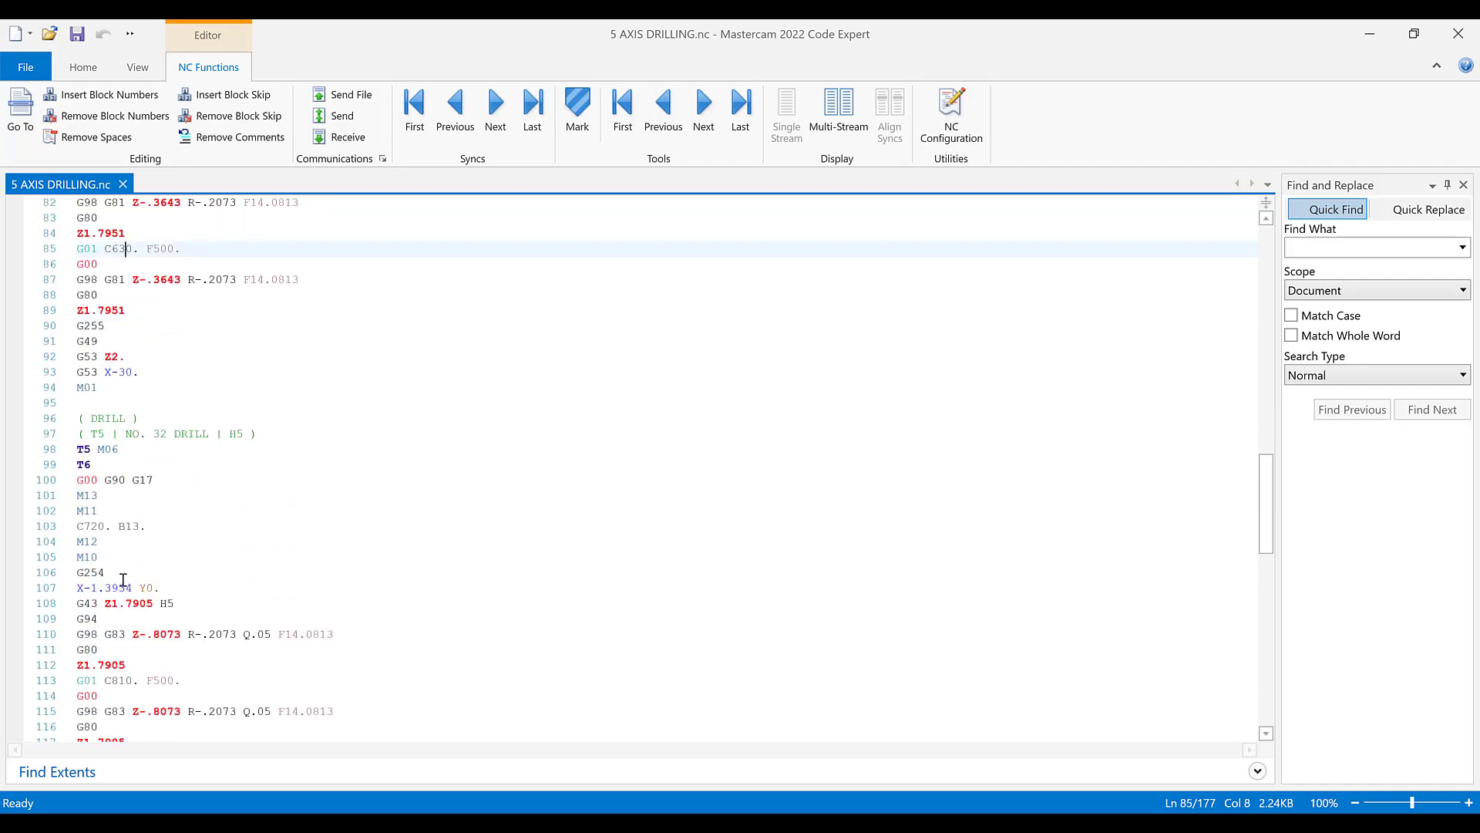
pyautogui.scroll(-15, 93, 529)
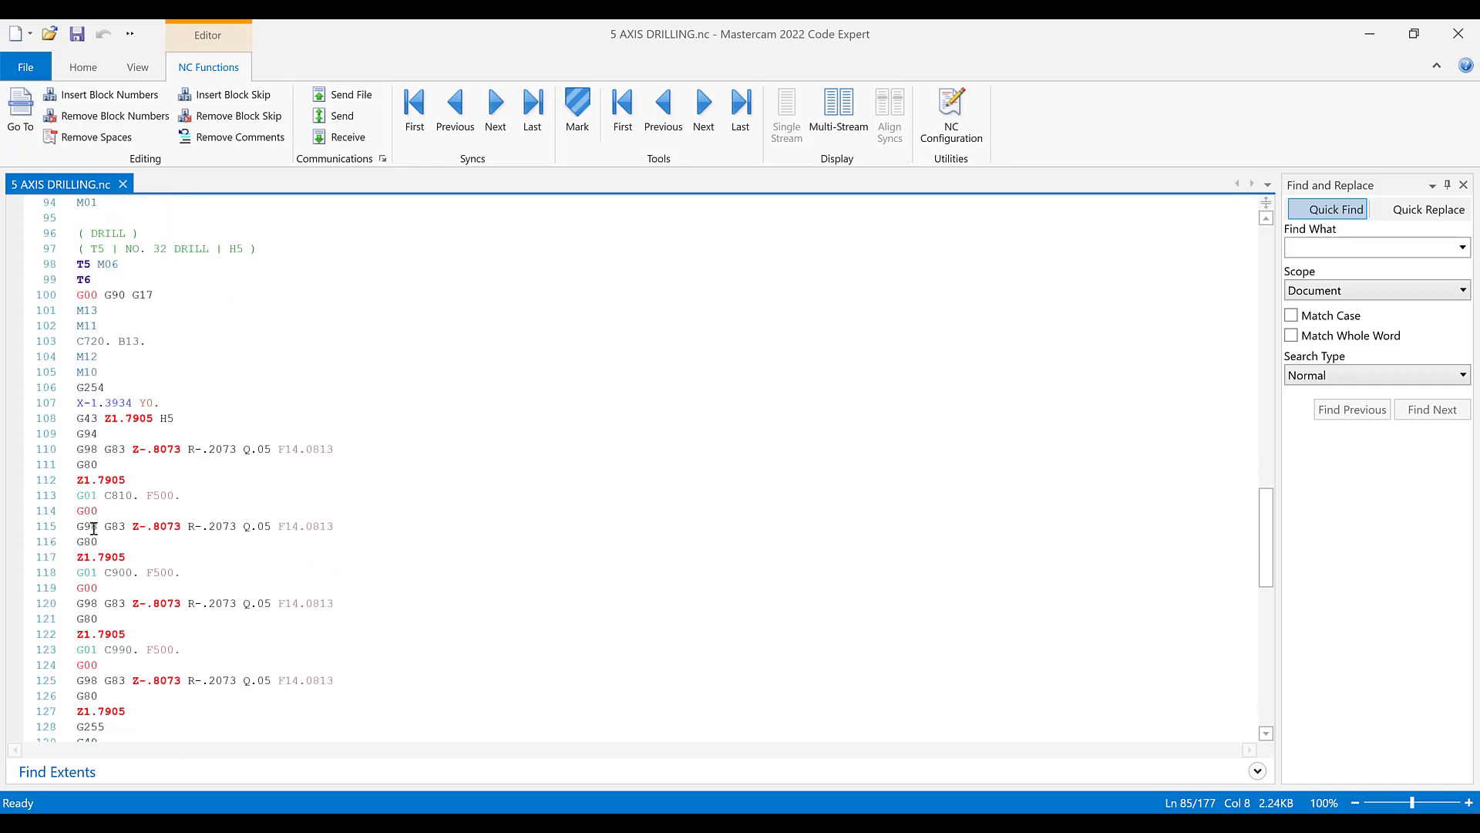
pyautogui.scroll(-5, 97, 532)
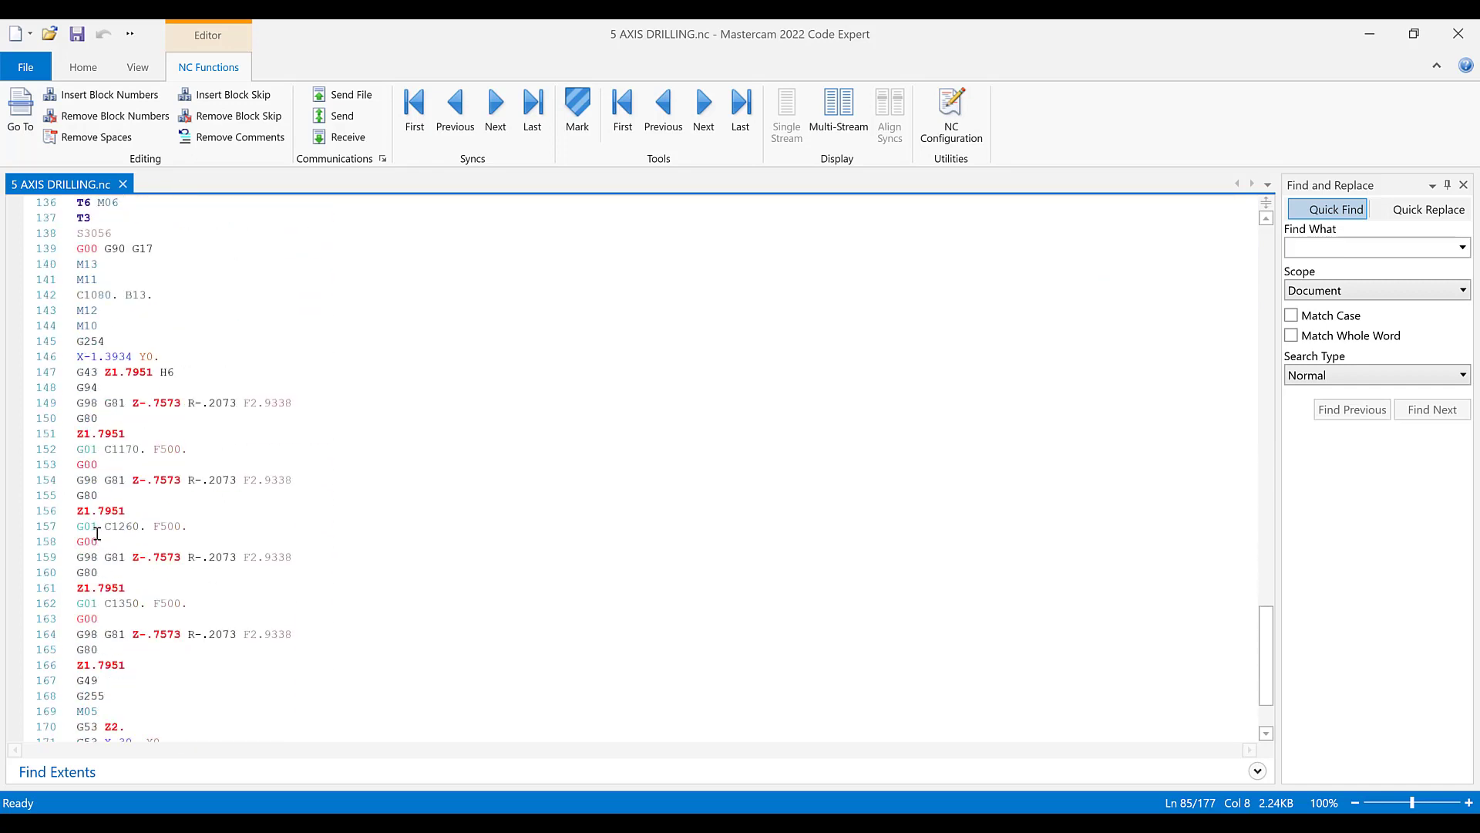
pyautogui.moveTo(184, 688); pyautogui.dragTo(33, 688)
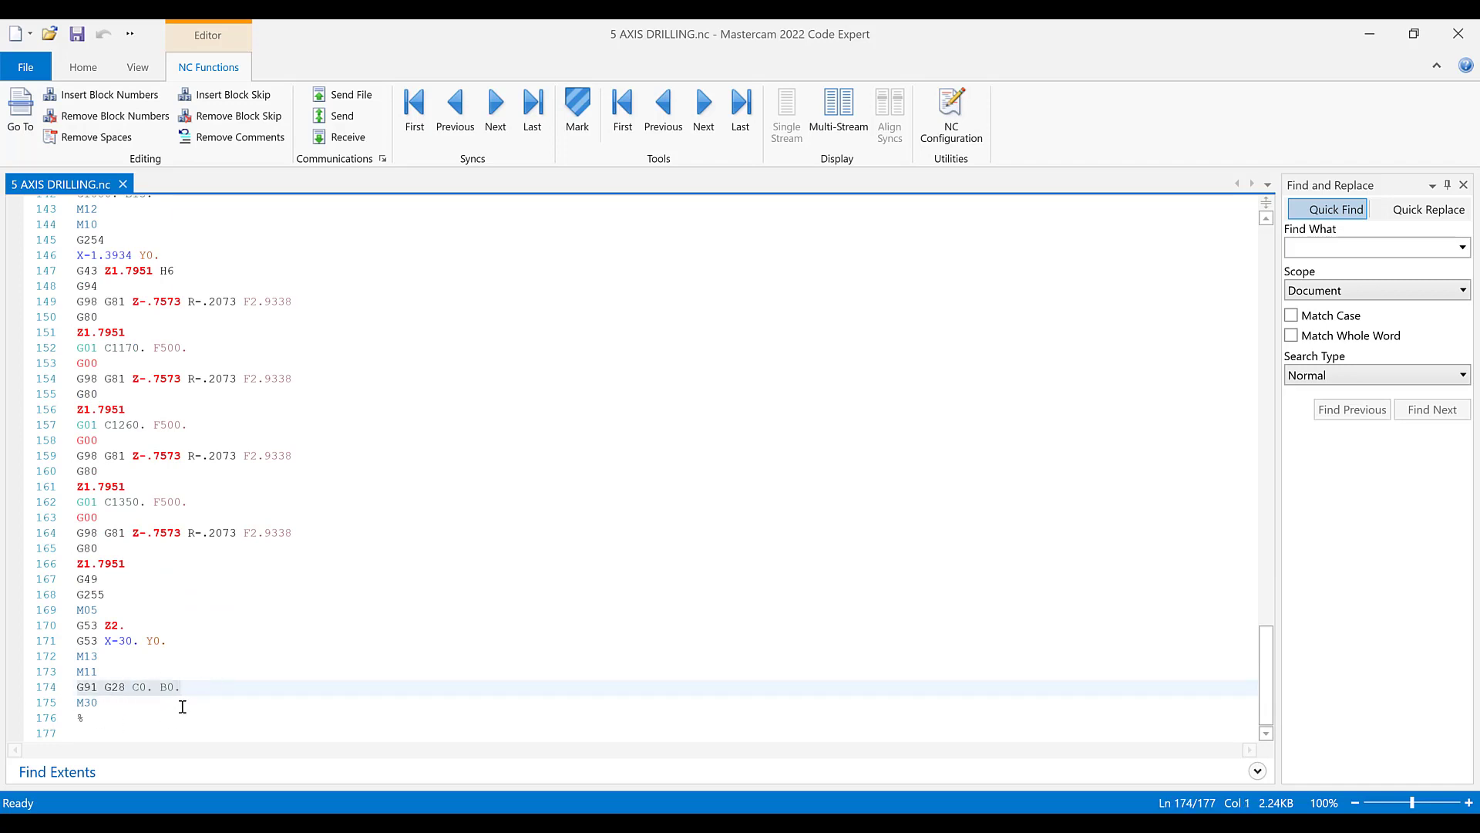
pyautogui.click(179, 632)
# - Review the C-axis positions back through the reamer, drill, spot drill and spot face sections, finishing at the spot drill's C360. B13. line
pyautogui.scroll(20, 180, 639)
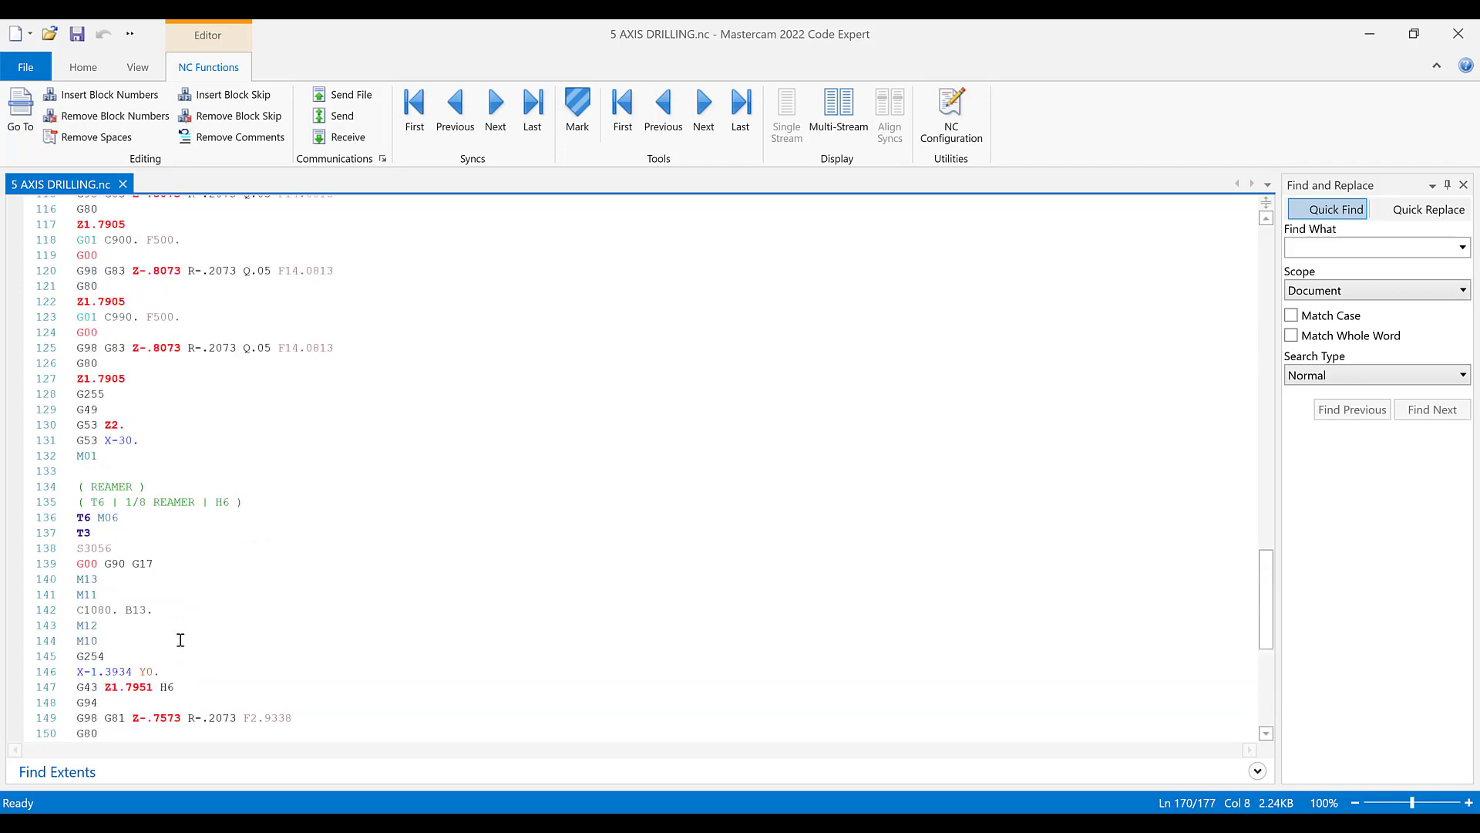
pyautogui.scroll(7, 177, 652)
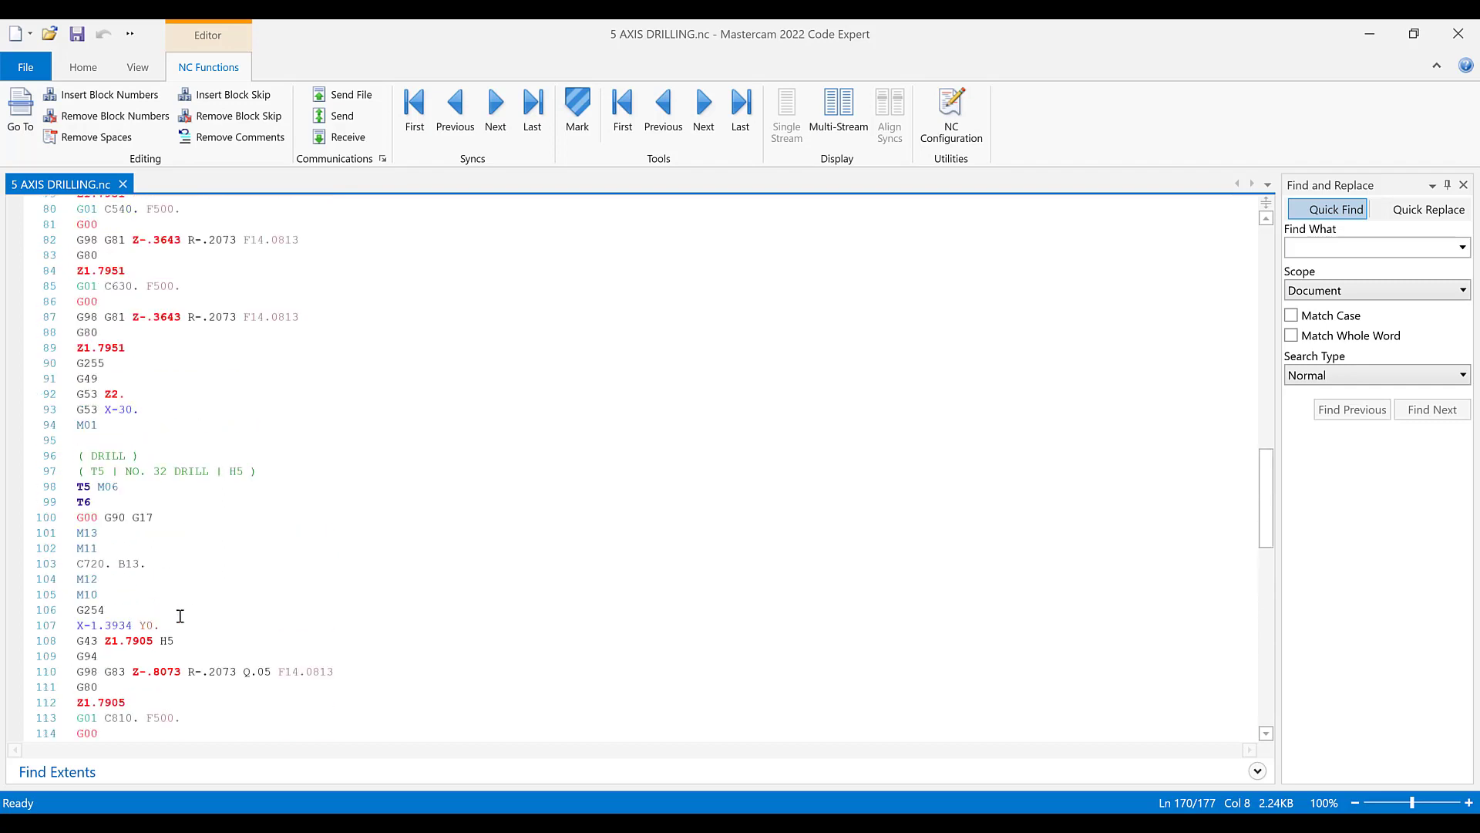
pyautogui.scroll(-10, 119, 571)
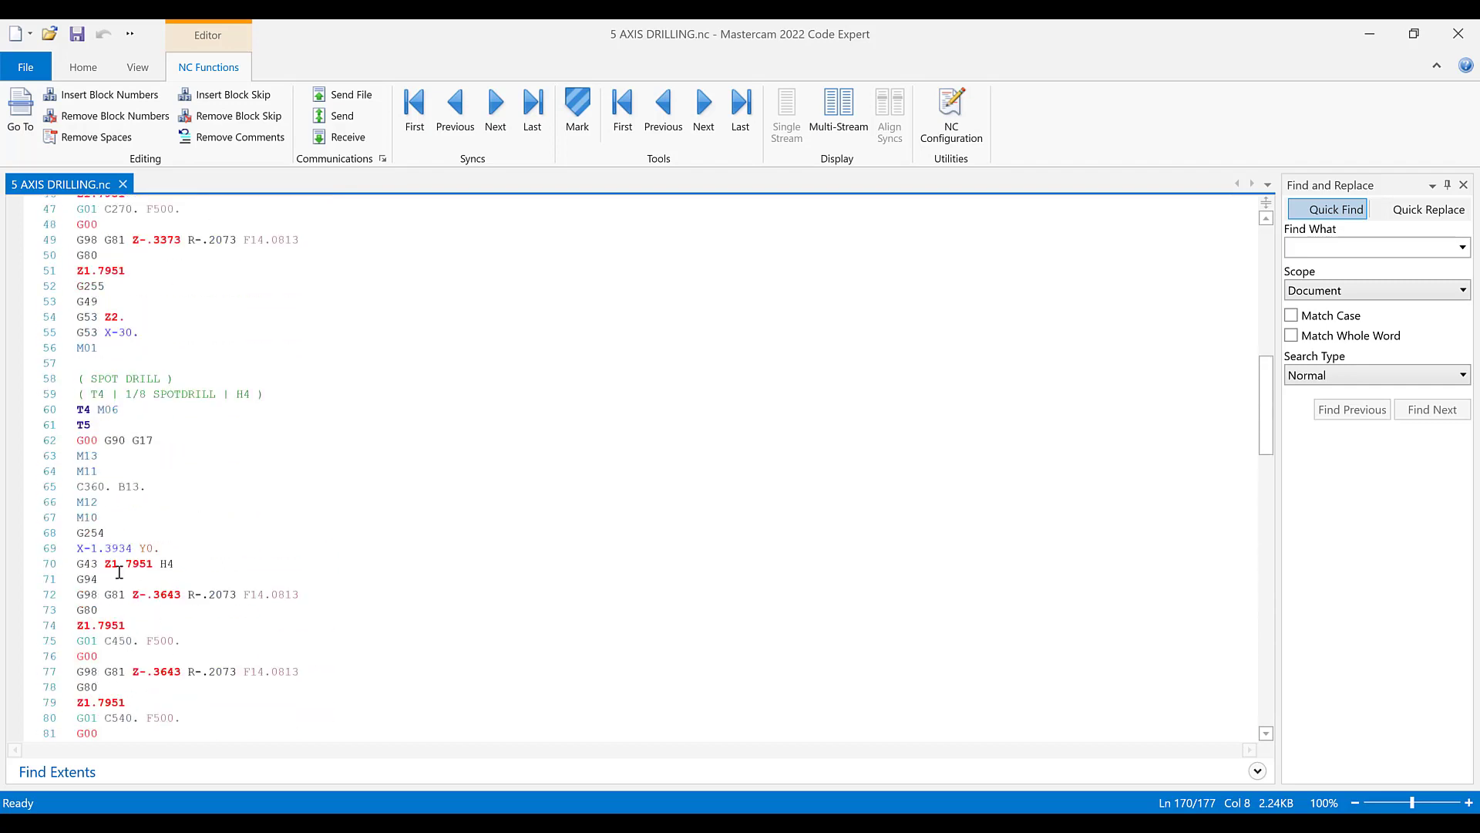
pyautogui.scroll(10, 119, 572)
pyautogui.scroll(2, 130, 537)
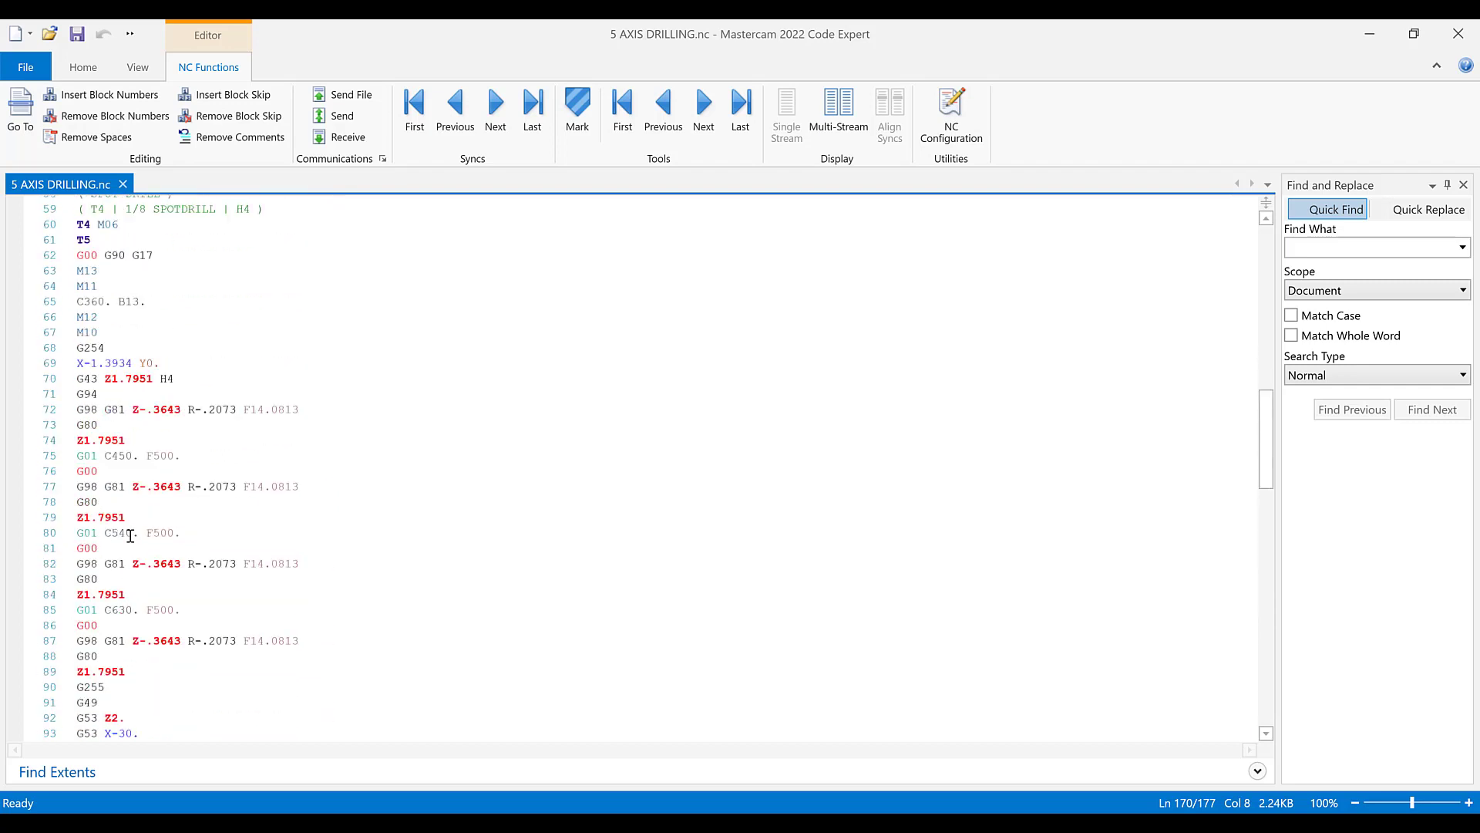
pyautogui.scroll(-3, 123, 578)
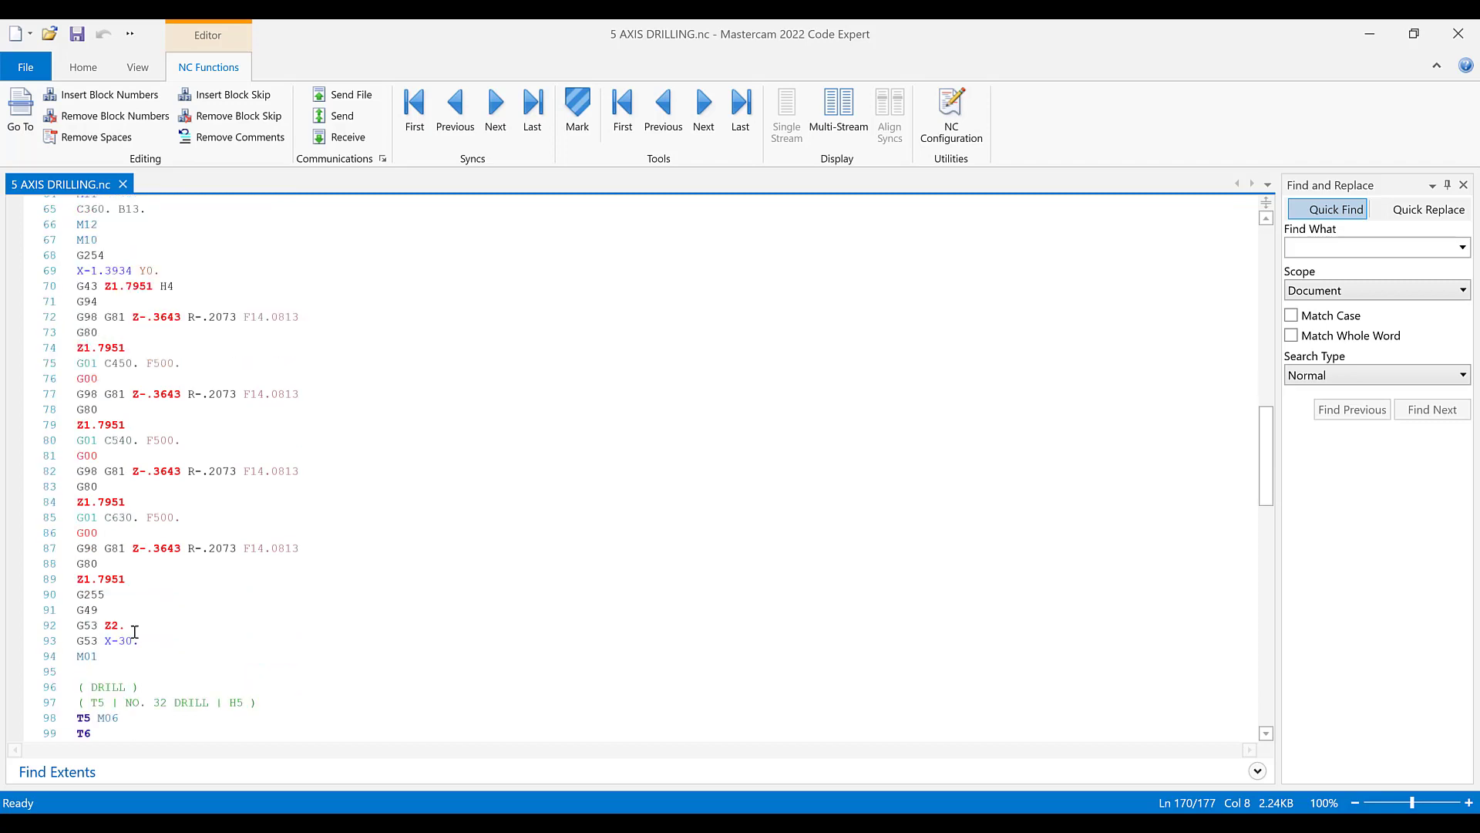
pyautogui.click(192, 519)
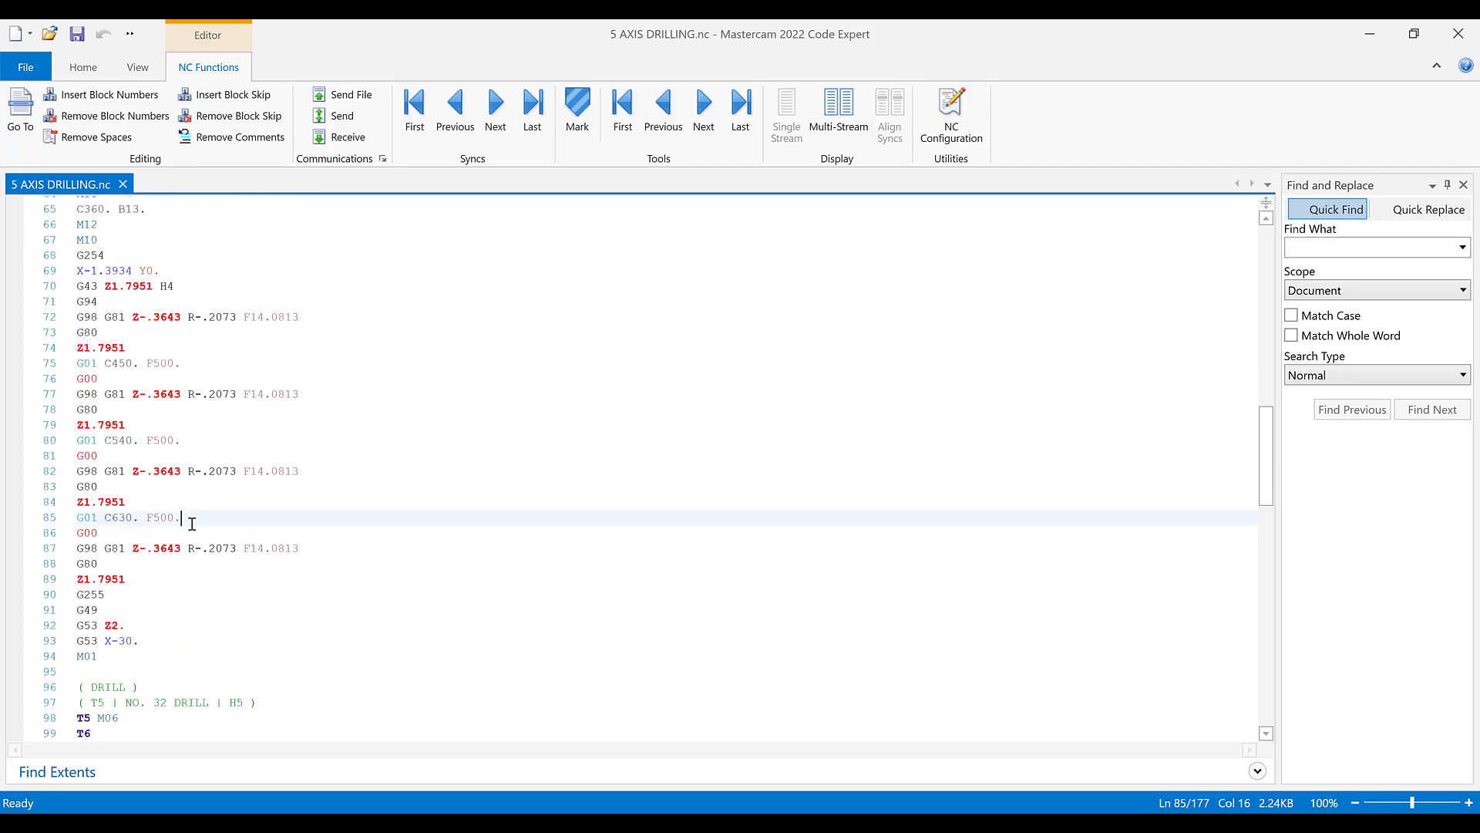
pyautogui.scroll(7, 170, 555)
pyautogui.scroll(-3, 169, 553)
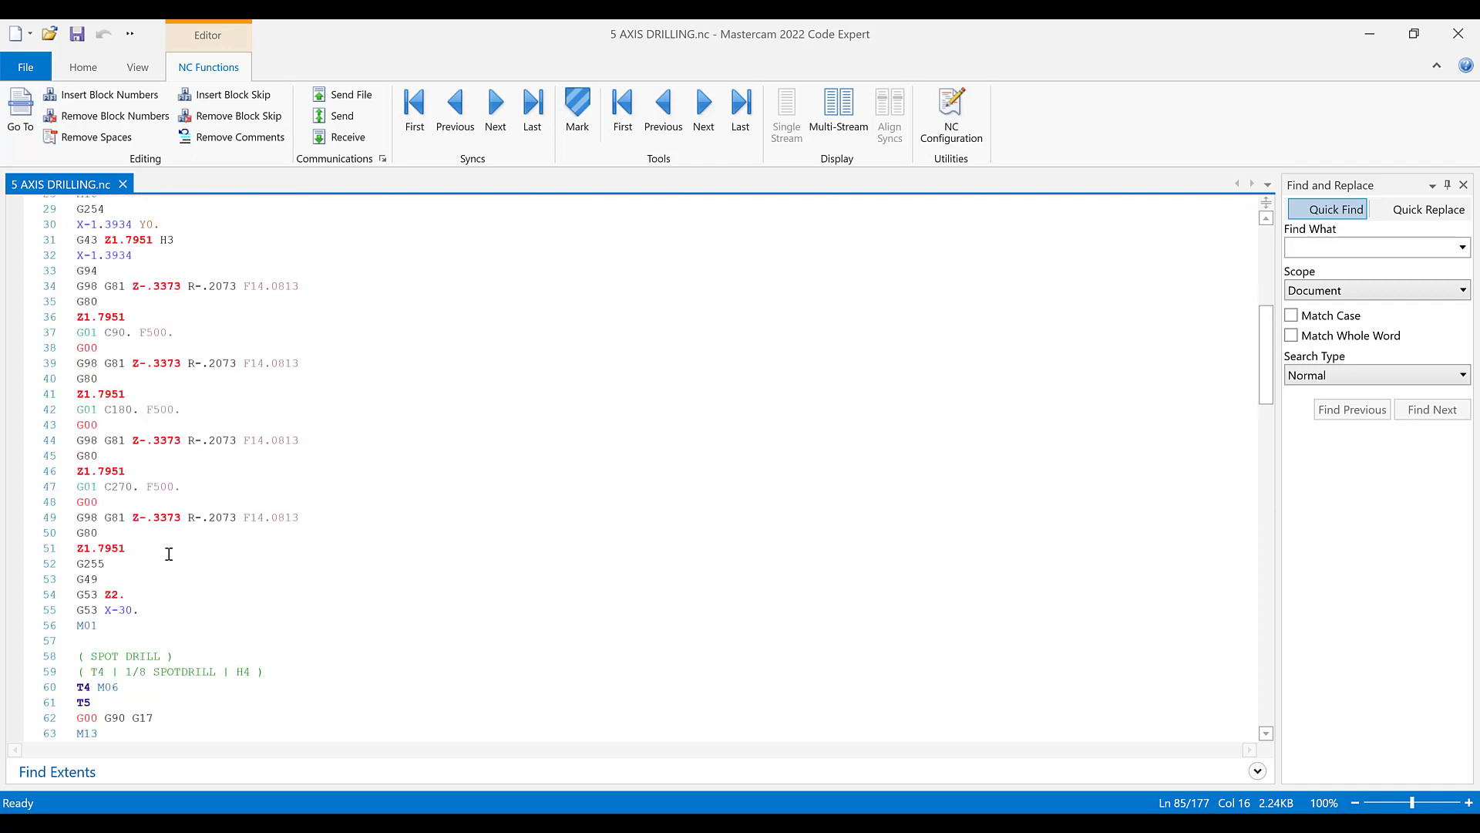
pyautogui.scroll(-1, 106, 461)
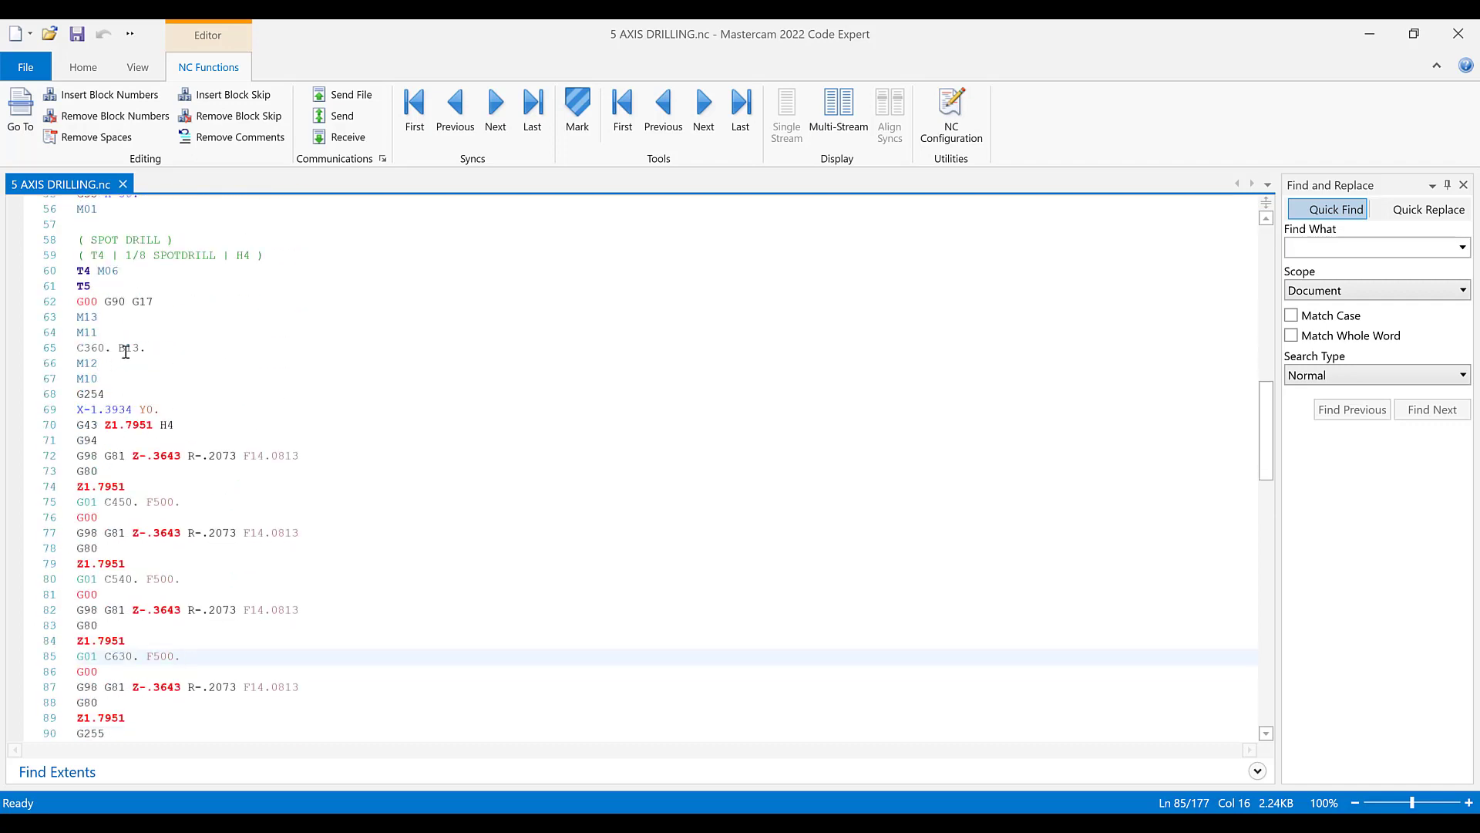
pyautogui.click(163, 347)
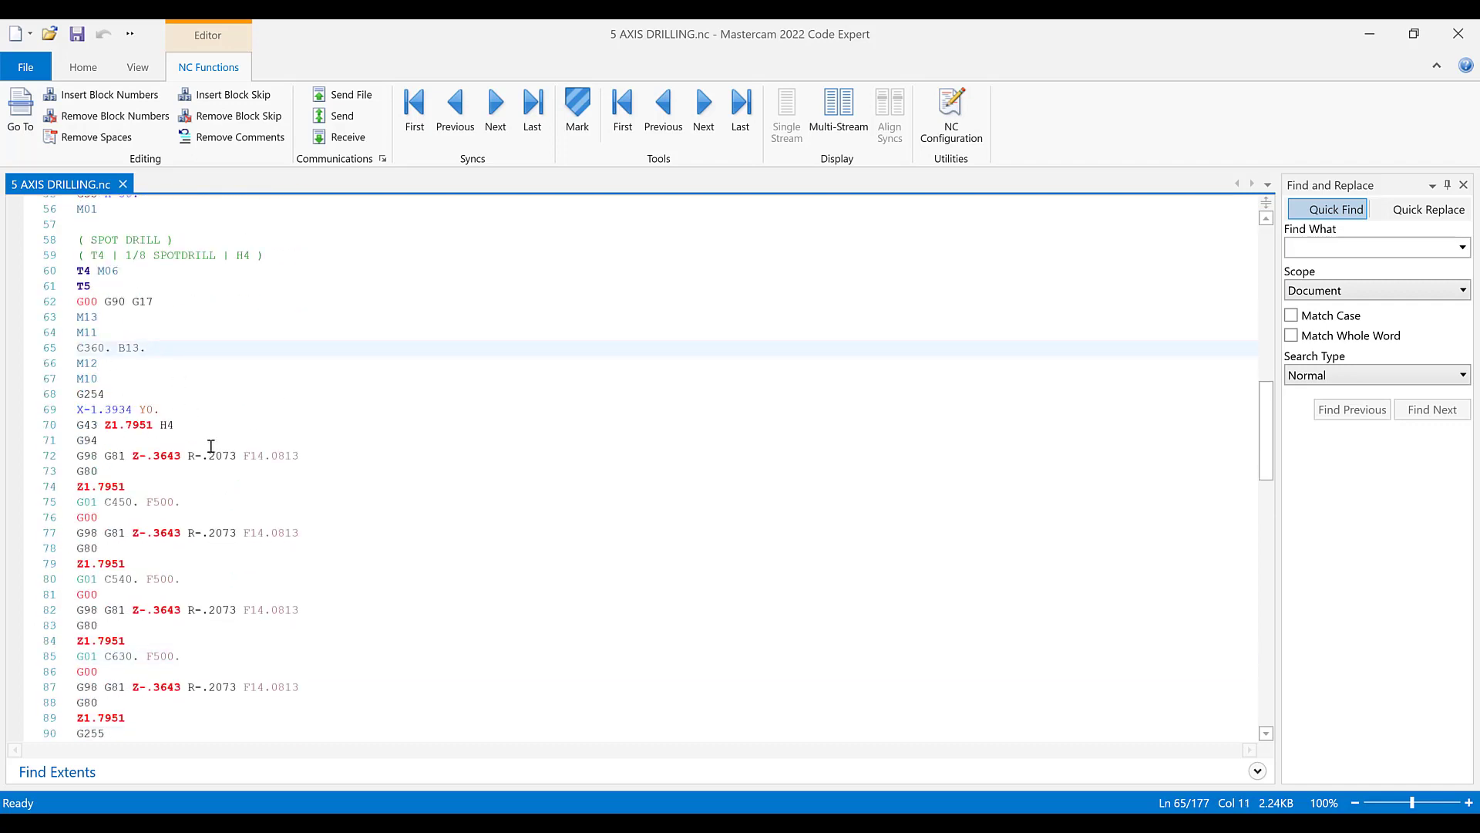
# - Check the spot drill's first G98 G81 cycle line and the drill section's C720. B13. and G254 lines
pyautogui.click(141, 445)
pyautogui.click(331, 460)
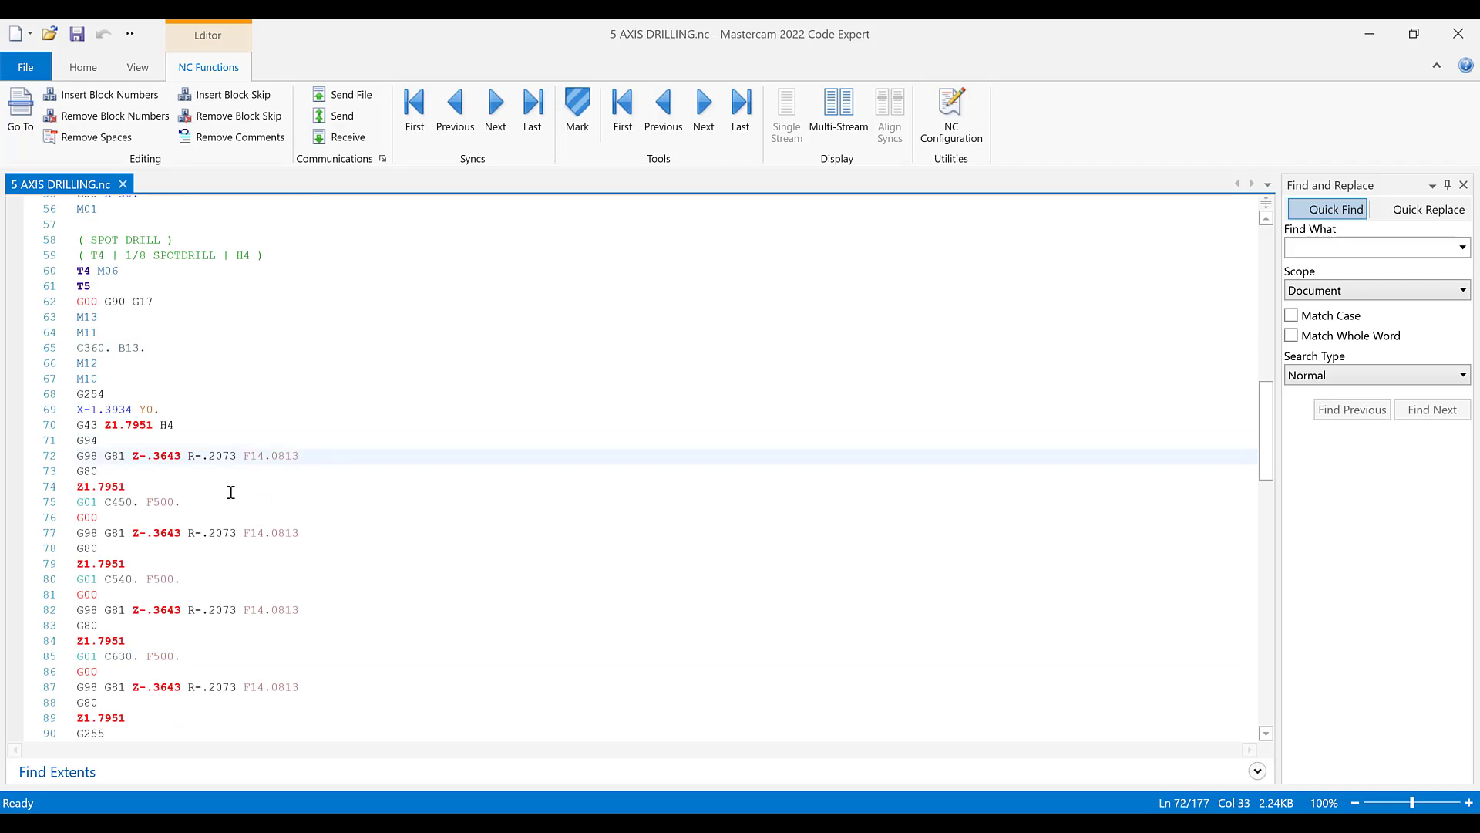
pyautogui.scroll(-13, 227, 501)
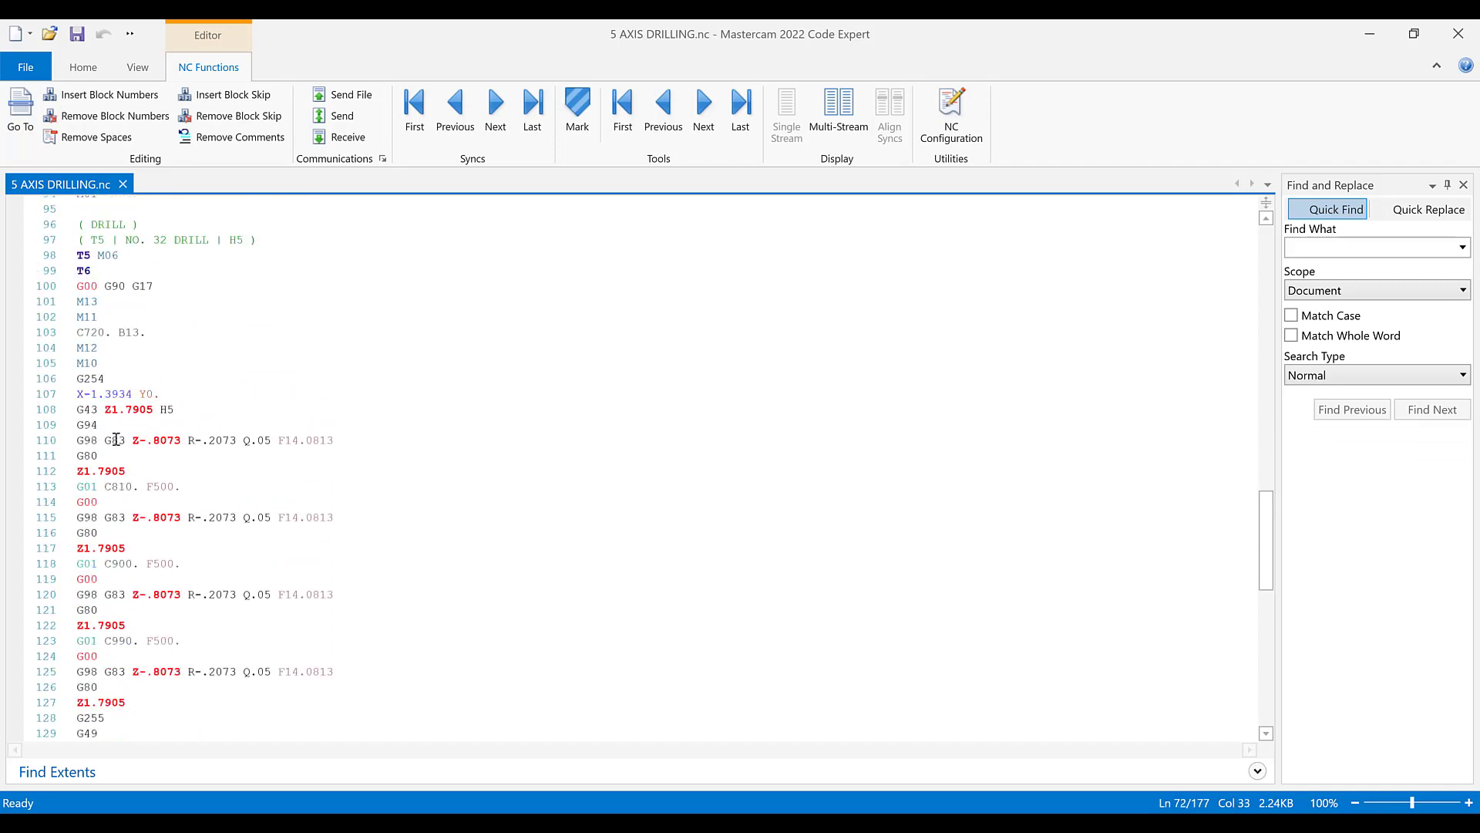
pyautogui.click(110, 334)
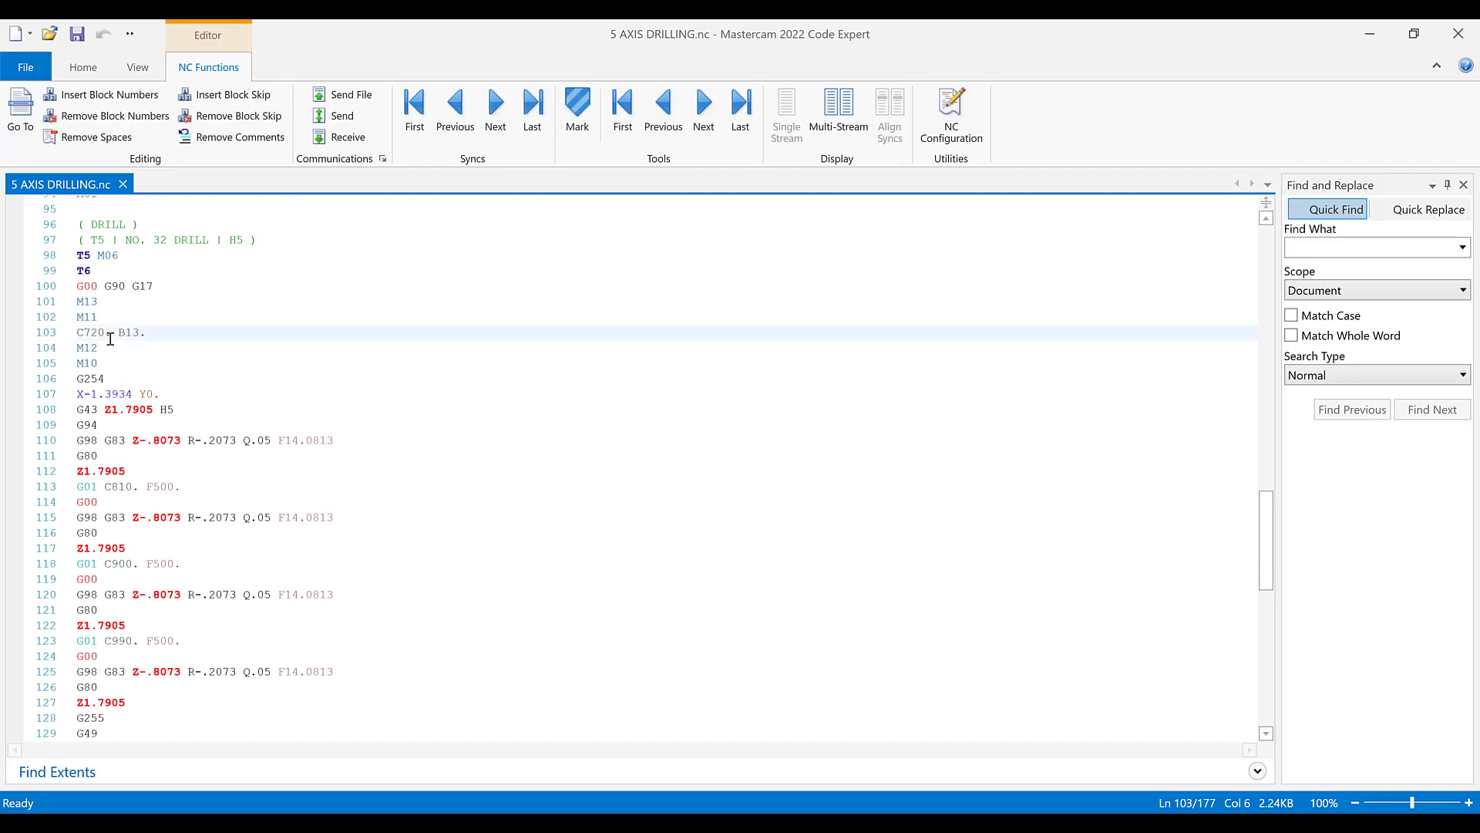
pyautogui.click(108, 373)
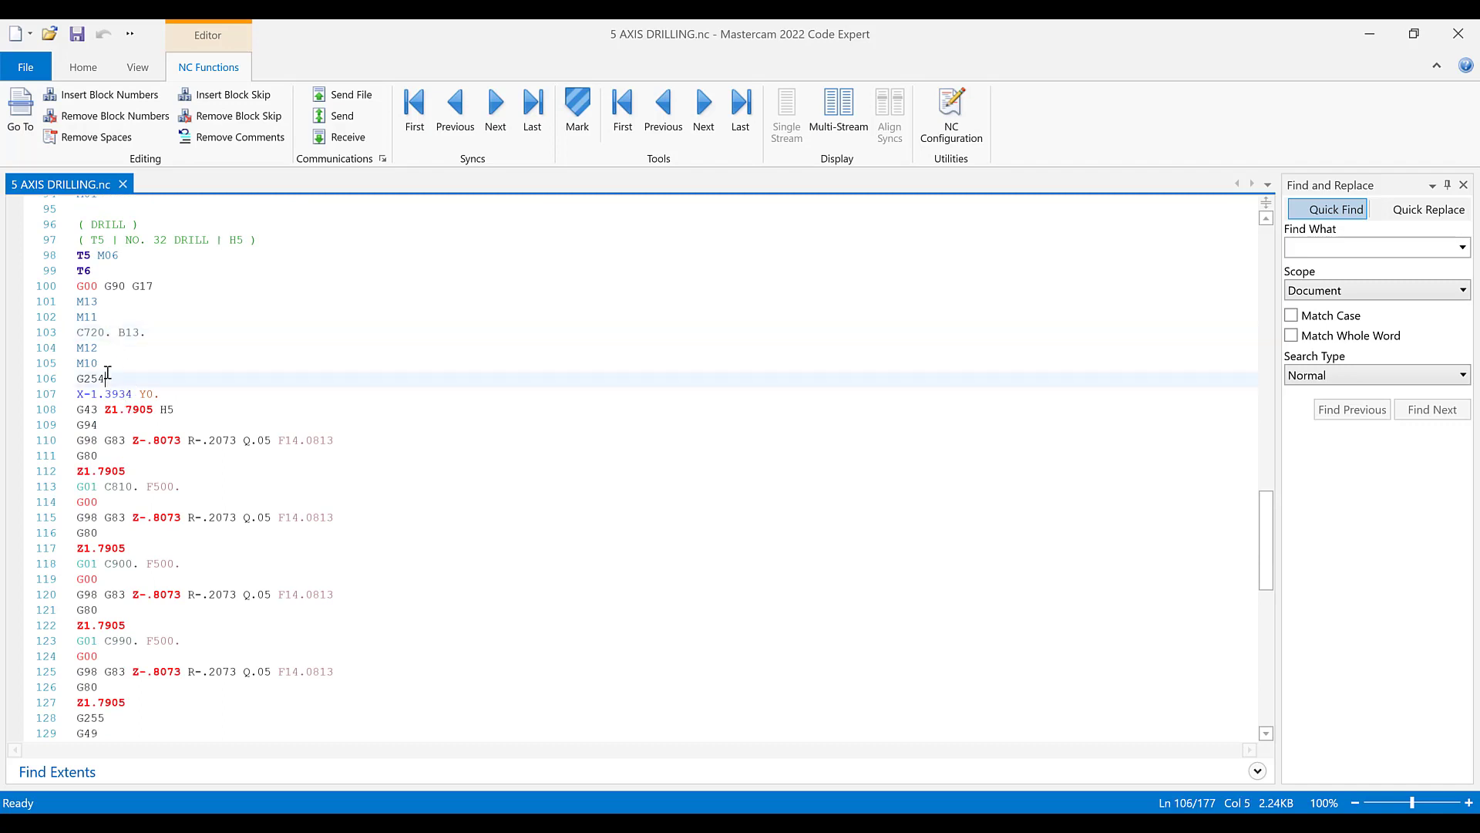
# - Follow the drill's G98 G83 peck cycles through the C810., C900. and C990. rotation lines
pyautogui.scroll(-2, 180, 429)
pyautogui.click(272, 426)
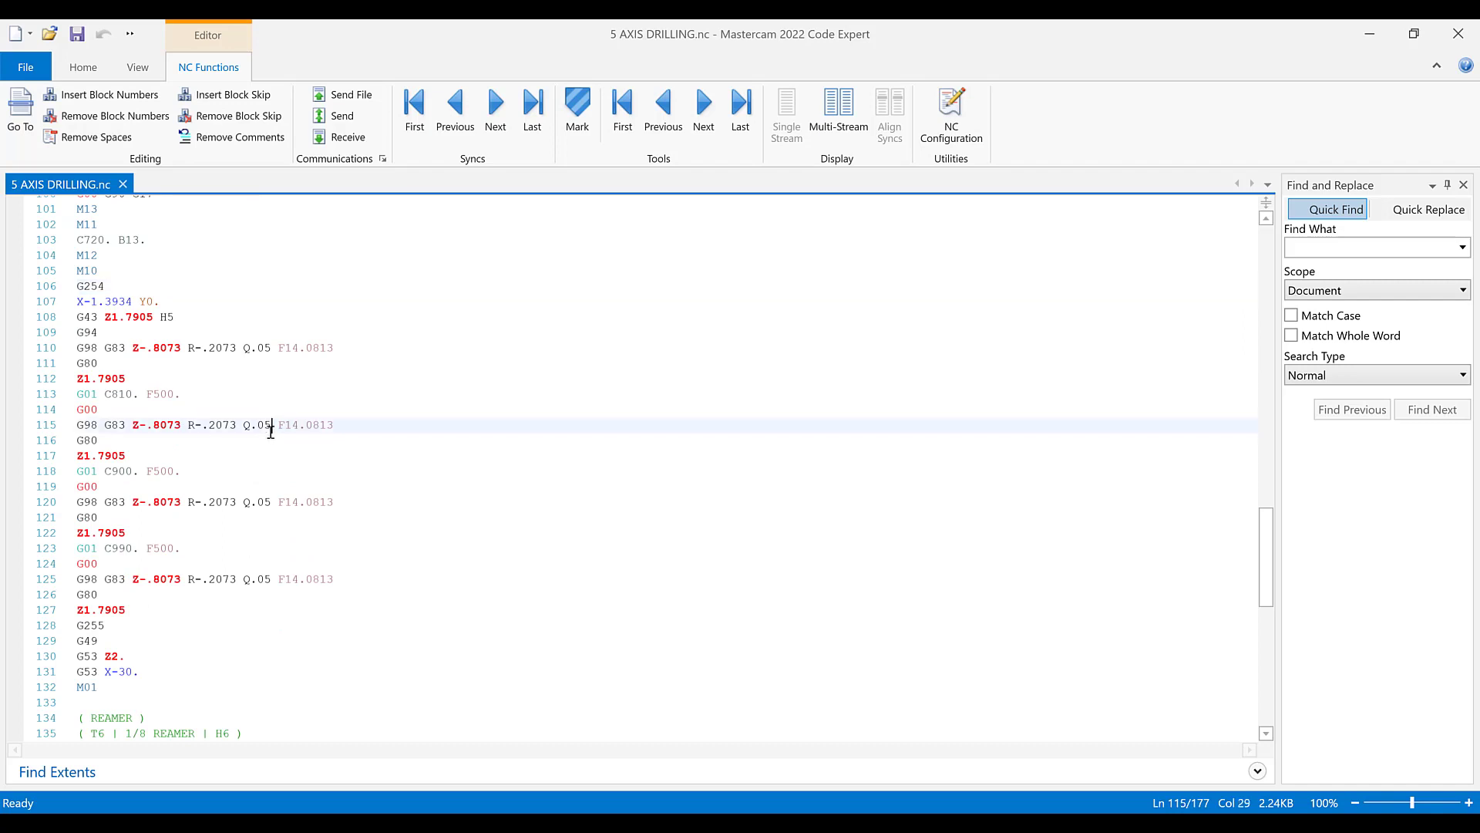
pyautogui.click(250, 502)
pyautogui.click(137, 488)
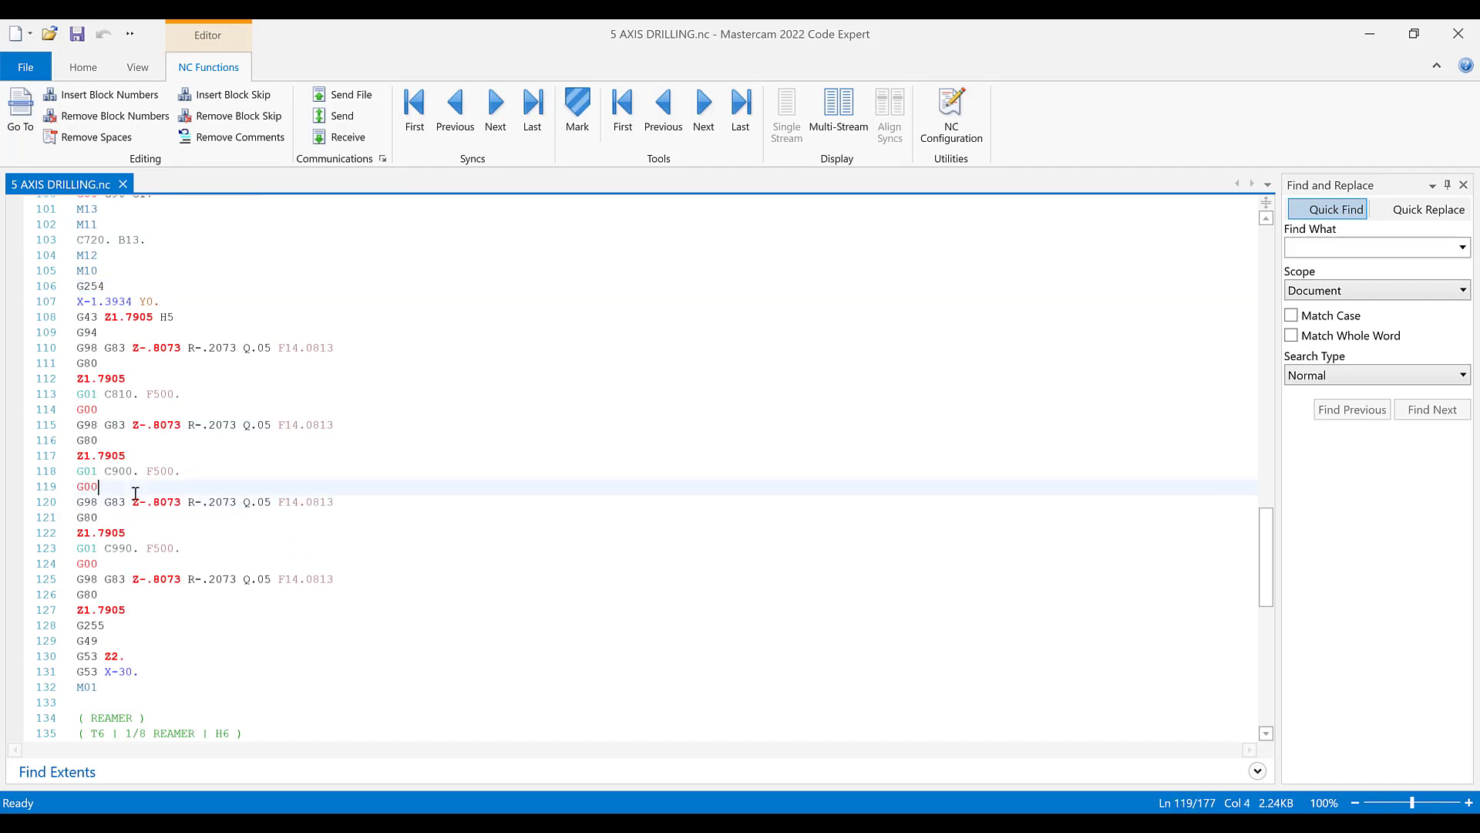
pyautogui.scroll(-2, 152, 575)
pyautogui.click(128, 472)
pyautogui.click(132, 457)
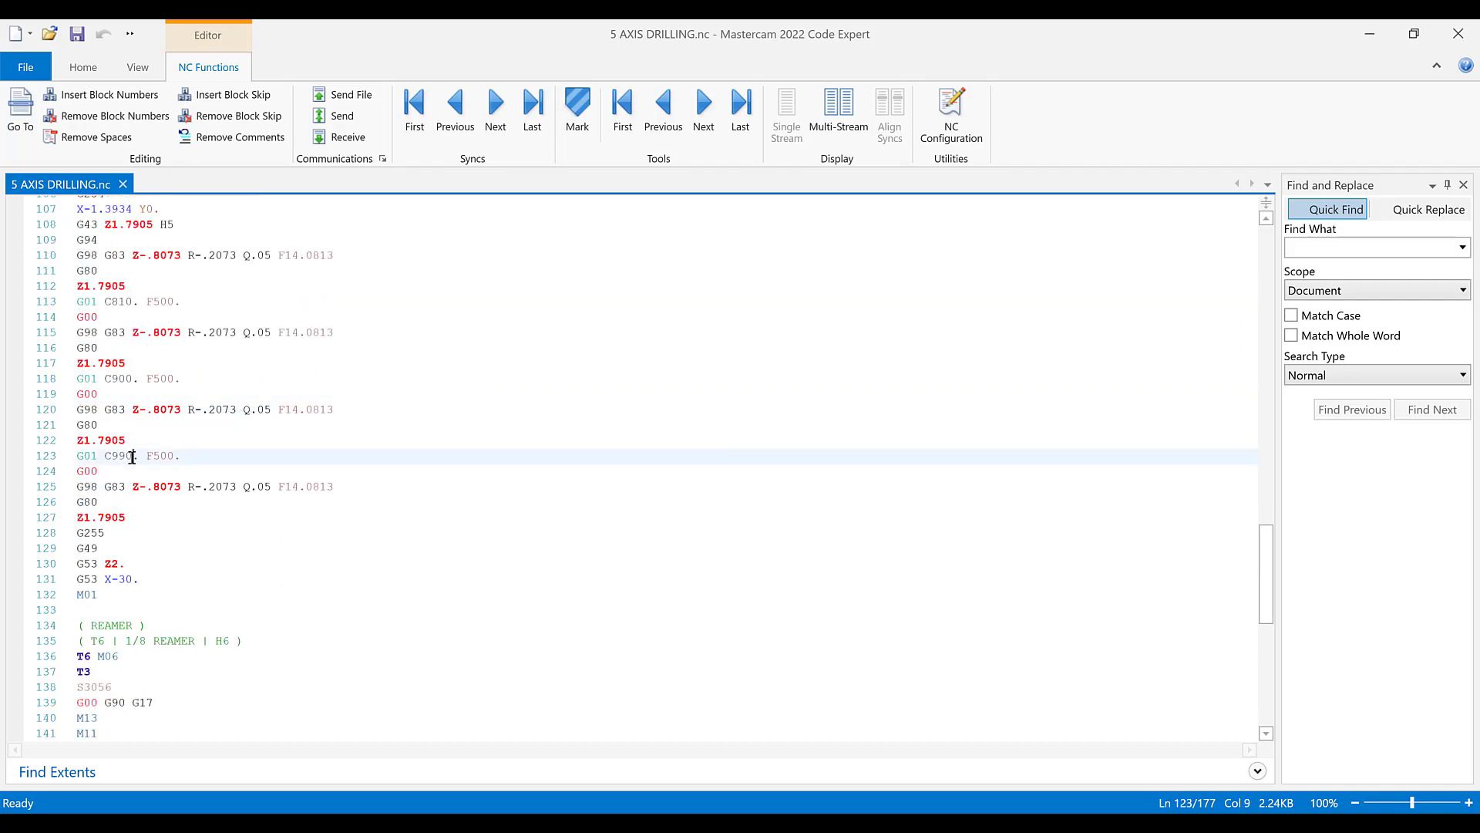
# - Read from the drill's closing G53 X-30. retract into the reamer section's C1080. B13. line
pyautogui.scroll(-3, 132, 460)
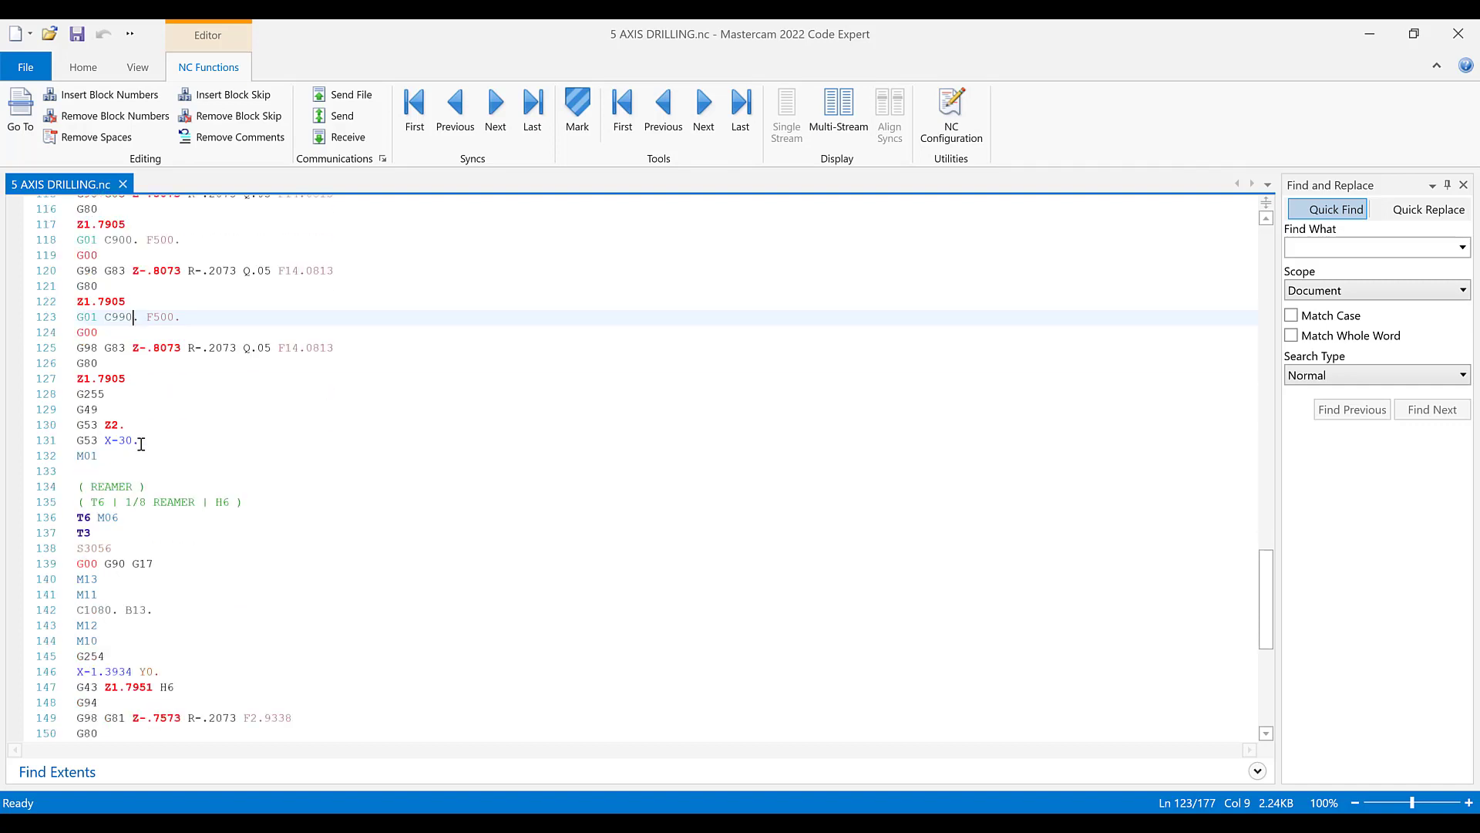
pyautogui.click(141, 444)
pyautogui.scroll(-2, 141, 458)
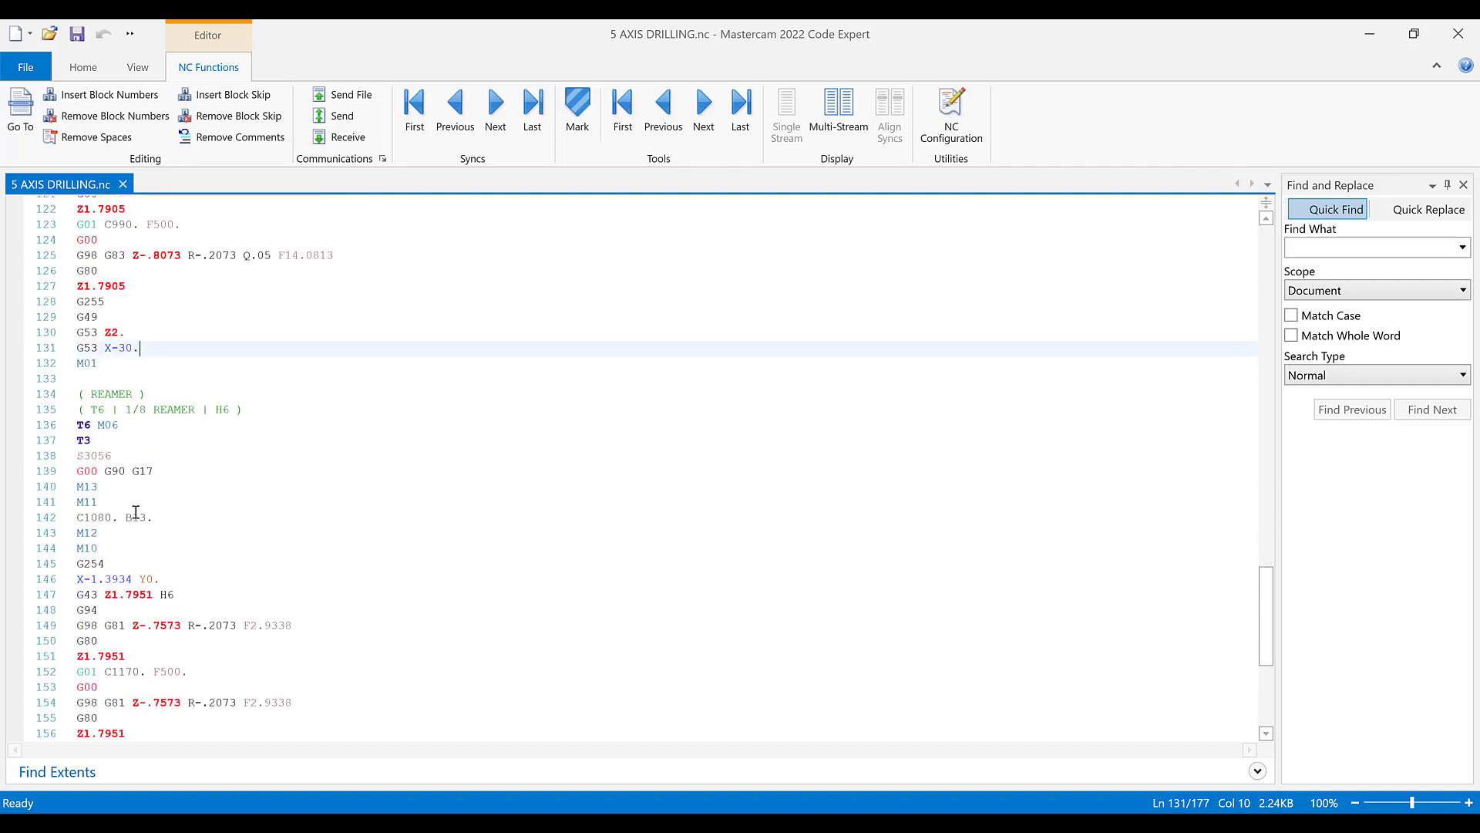
pyautogui.click(134, 516)
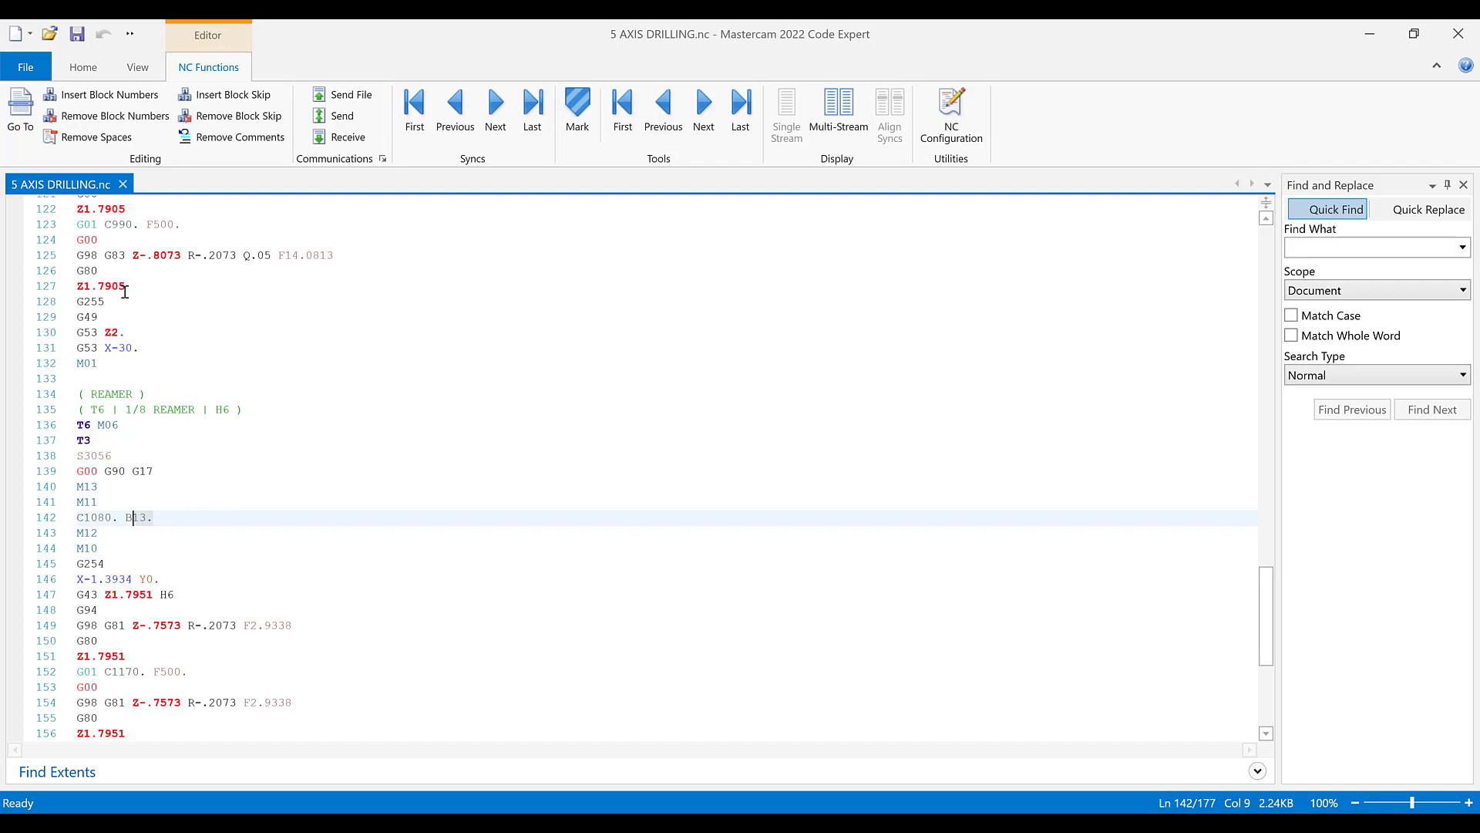
pyautogui.scroll(-1, 173, 420)
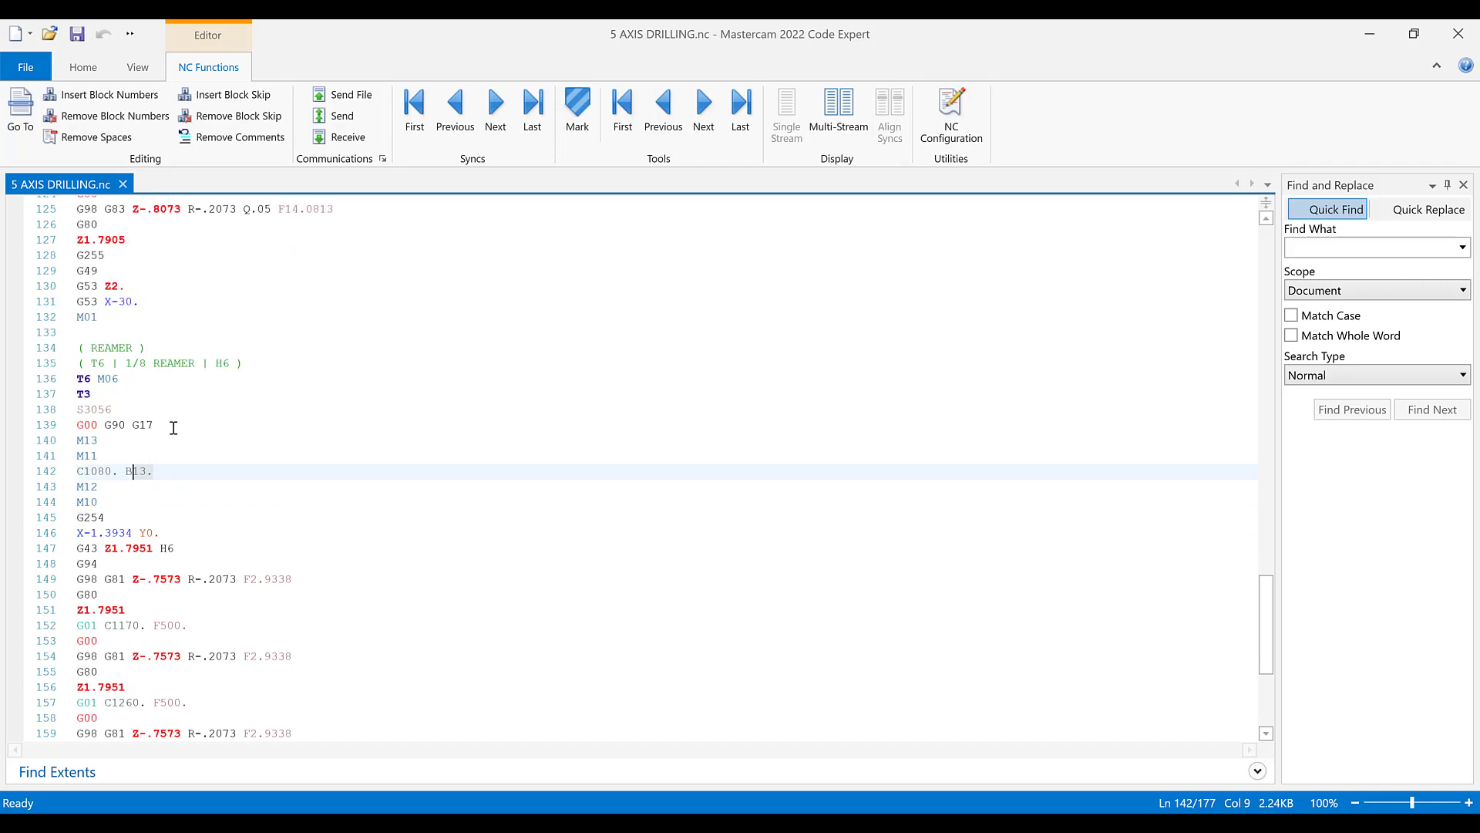
pyautogui.click(112, 472)
pyautogui.scroll(-5, 113, 470)
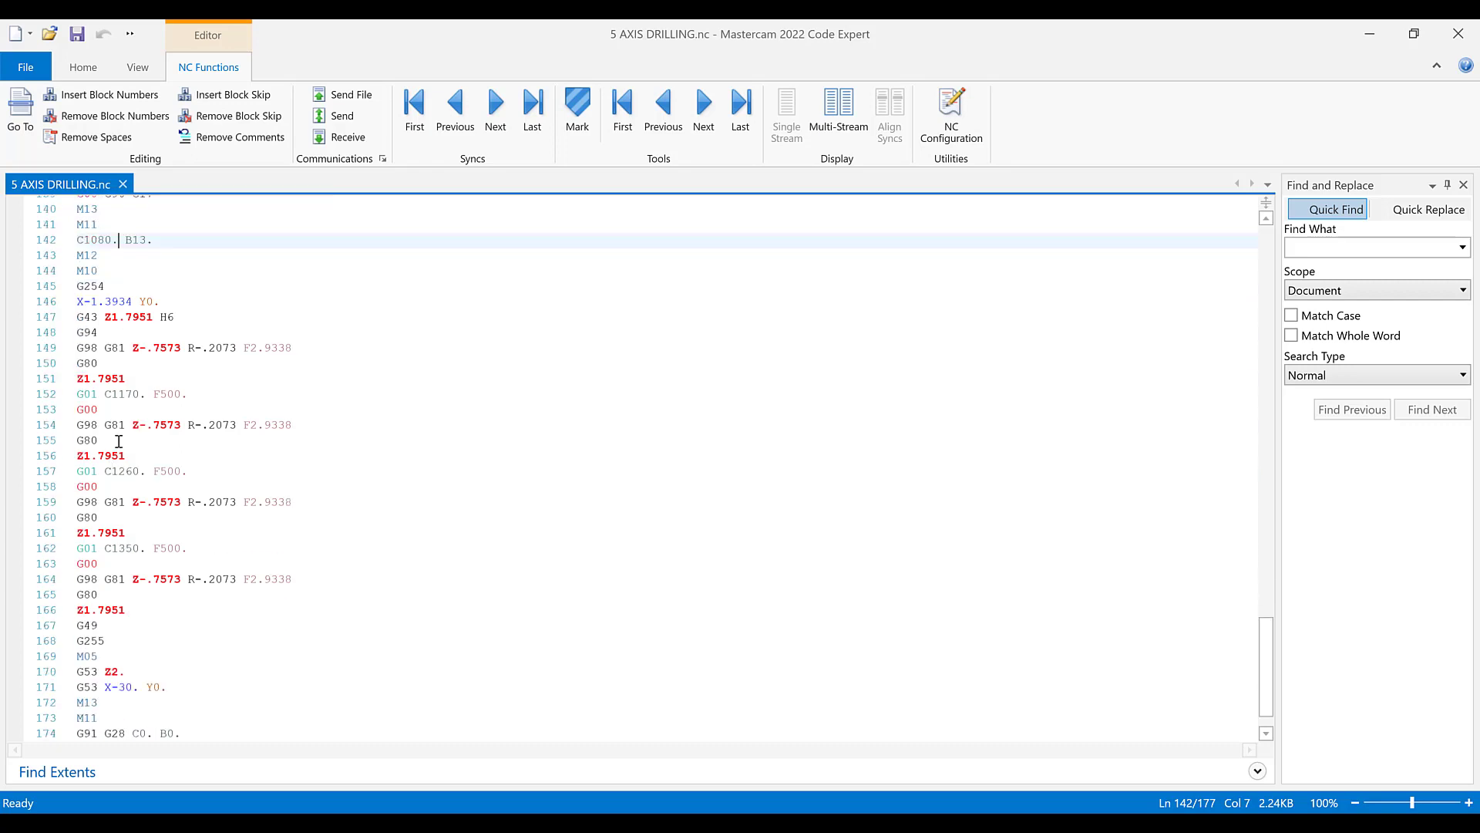
# - Examine the reamer's final rotation line, G01 C1350. F500
pyautogui.scroll(-1, 85, 501)
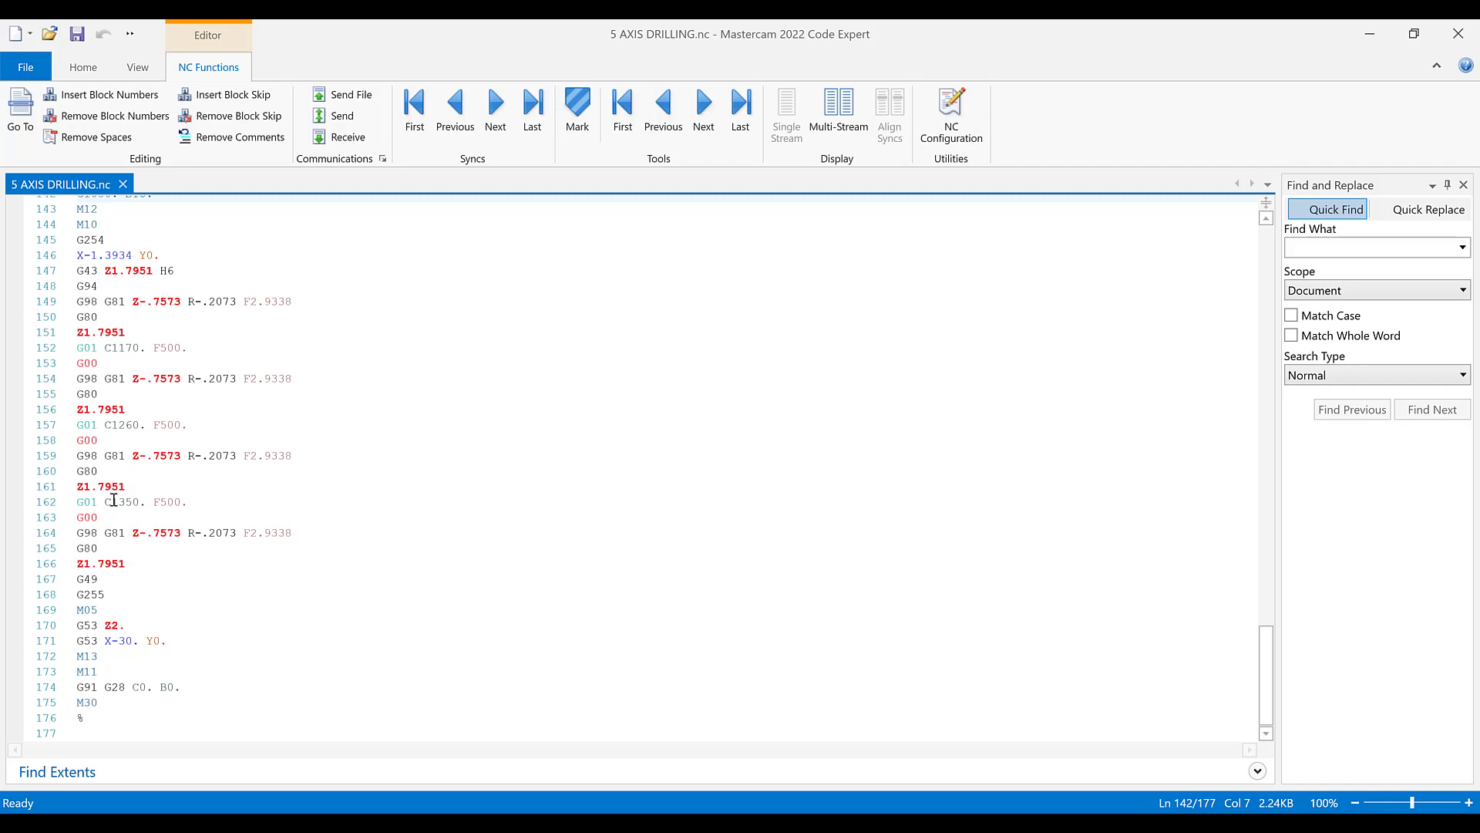
pyautogui.moveTo(141, 501); pyautogui.dragTo(114, 501)
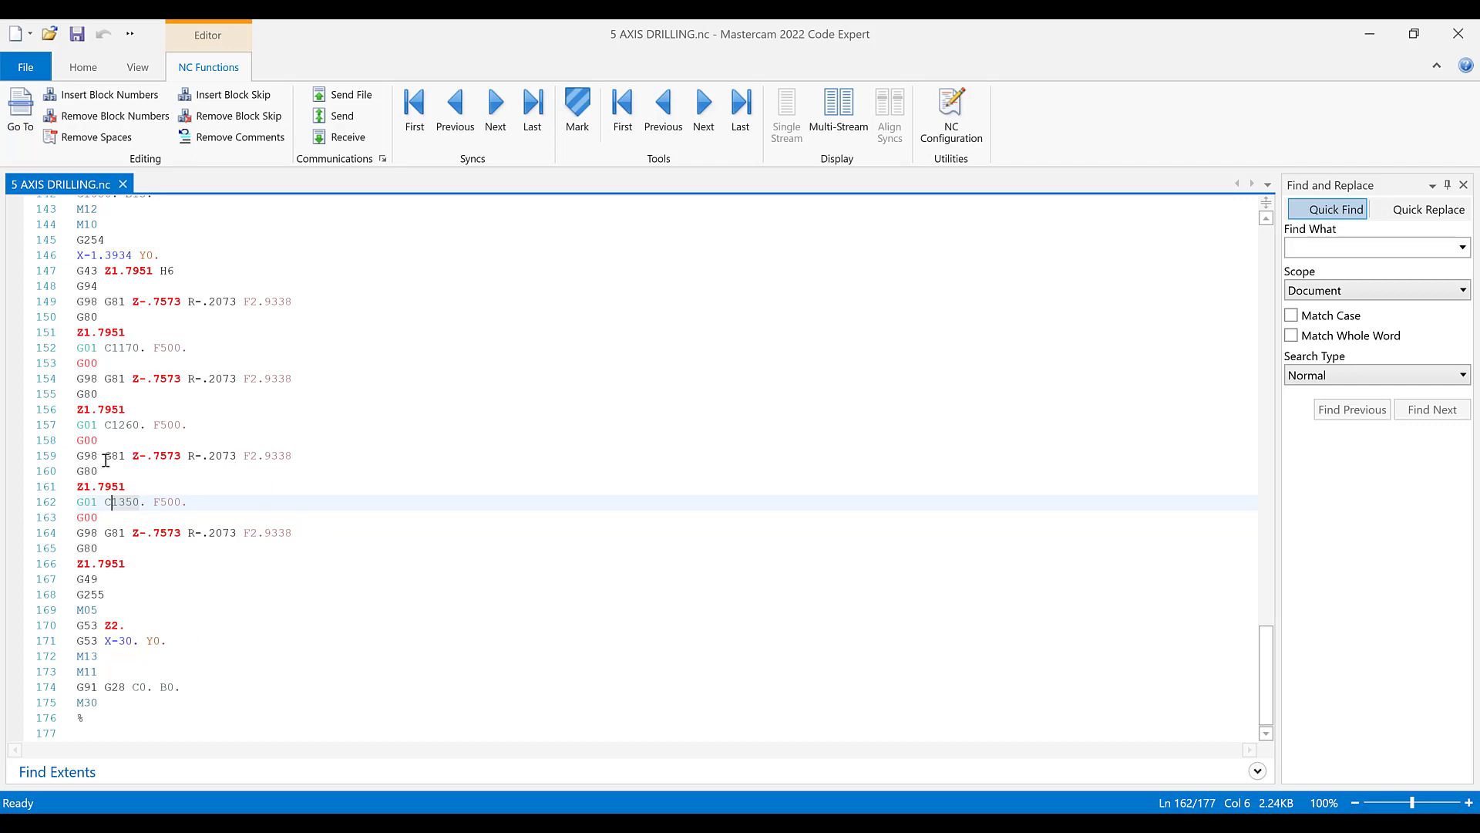
pyautogui.click(189, 502)
pyautogui.hotkey('shift', 'Home')
pyautogui.click(141, 502)
# - Return to the spot face section and review it down to its closing G53 Z2. and G53 X-30. retracts
pyautogui.scroll(20, 147, 501)
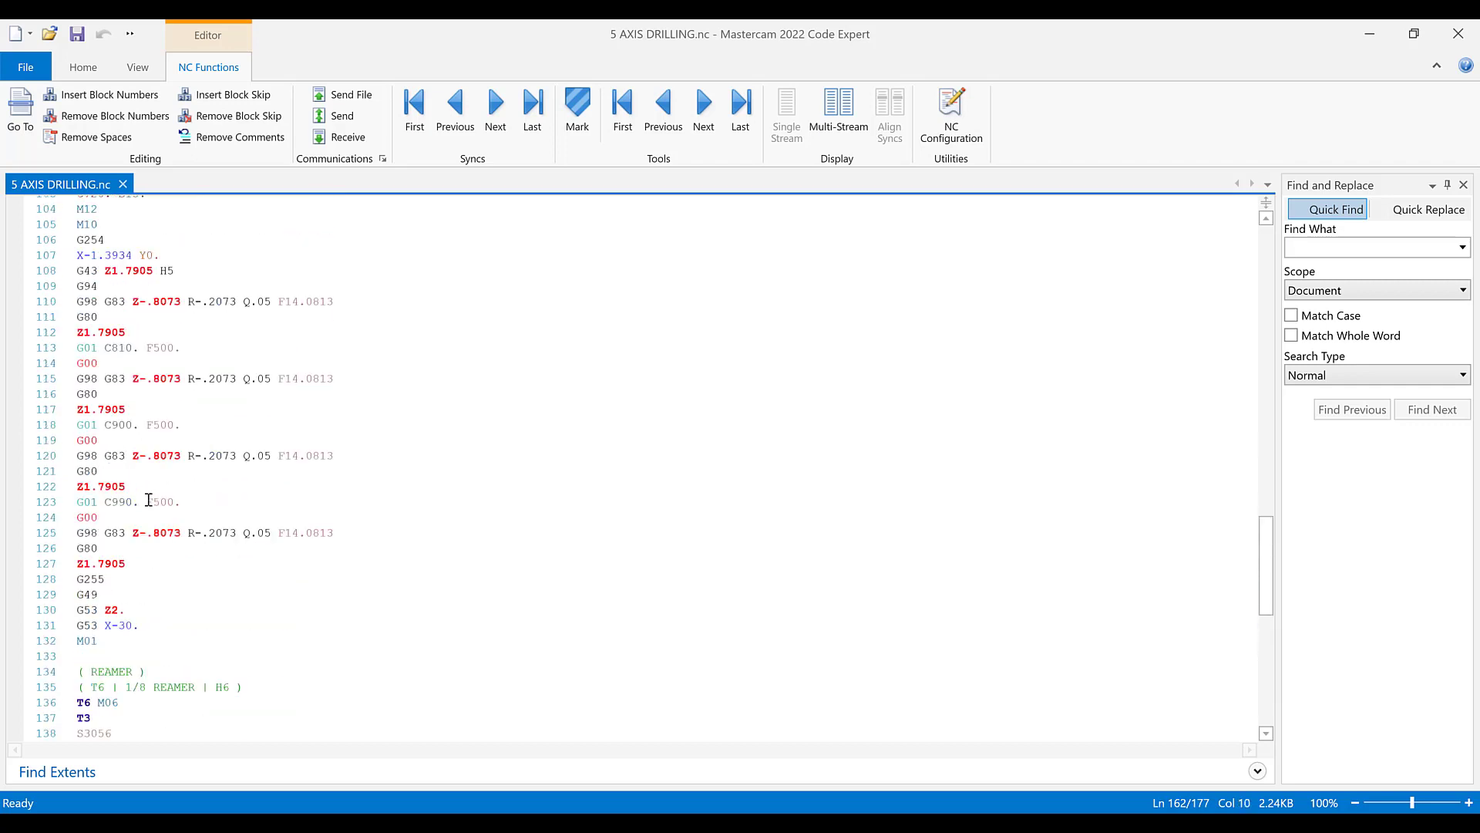
pyautogui.scroll(20, 149, 501)
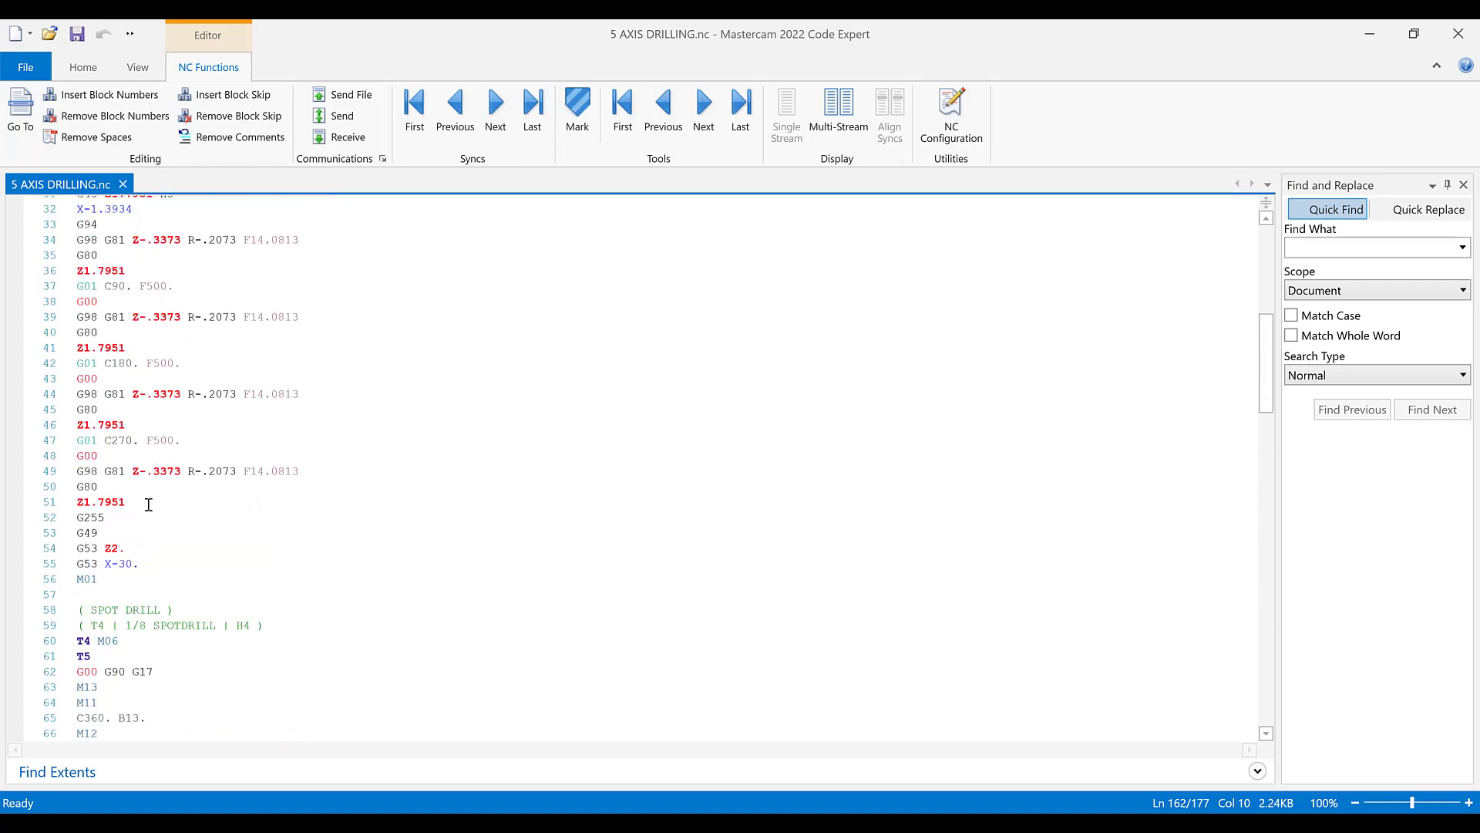
pyautogui.scroll(3, 148, 509)
pyautogui.scroll(-6, 142, 505)
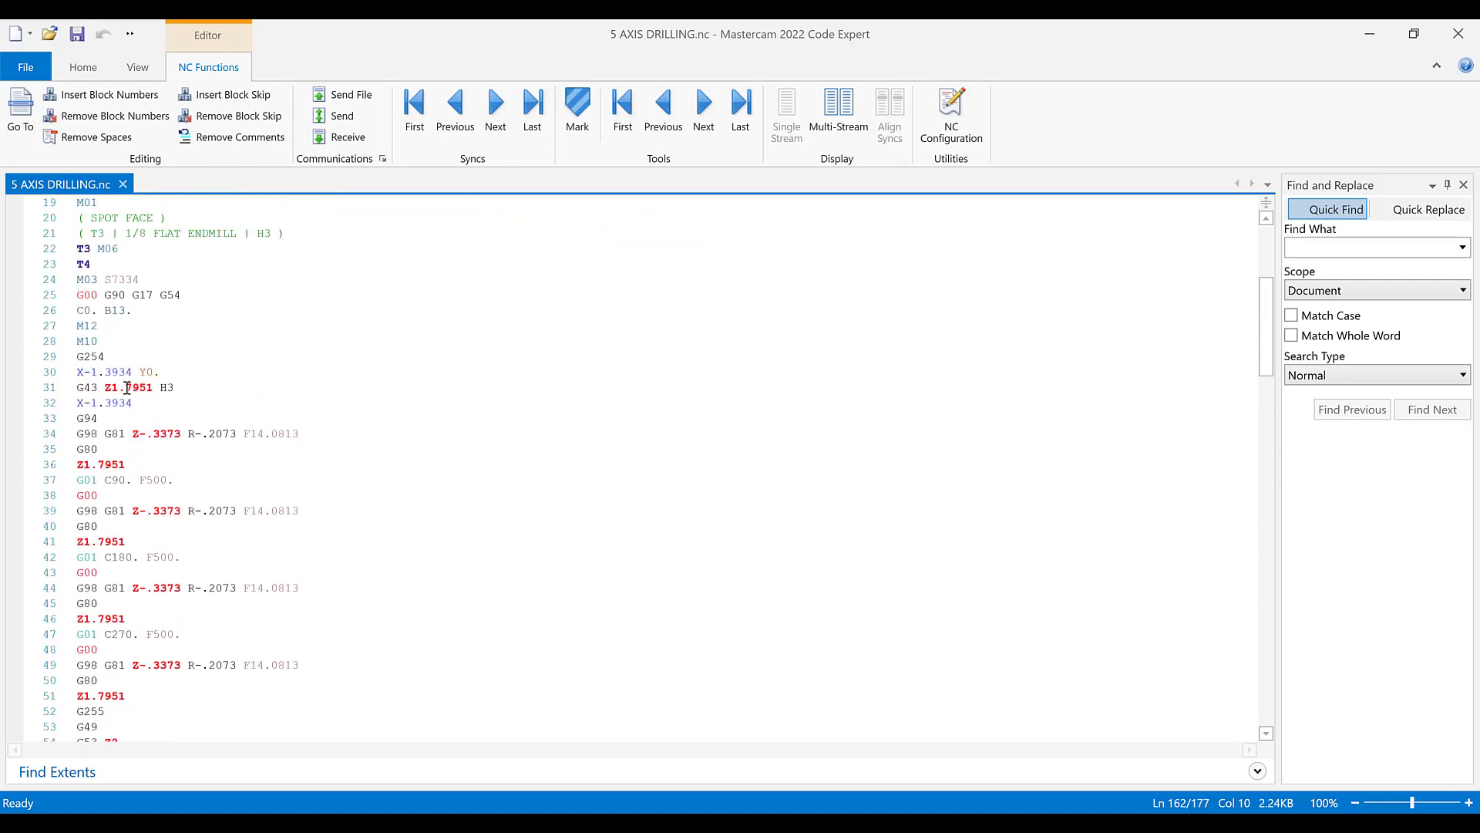
pyautogui.scroll(-3, 127, 387)
pyautogui.click(146, 652)
pyautogui.press('Up')
pyautogui.press('Up')
pyautogui.press('Up')
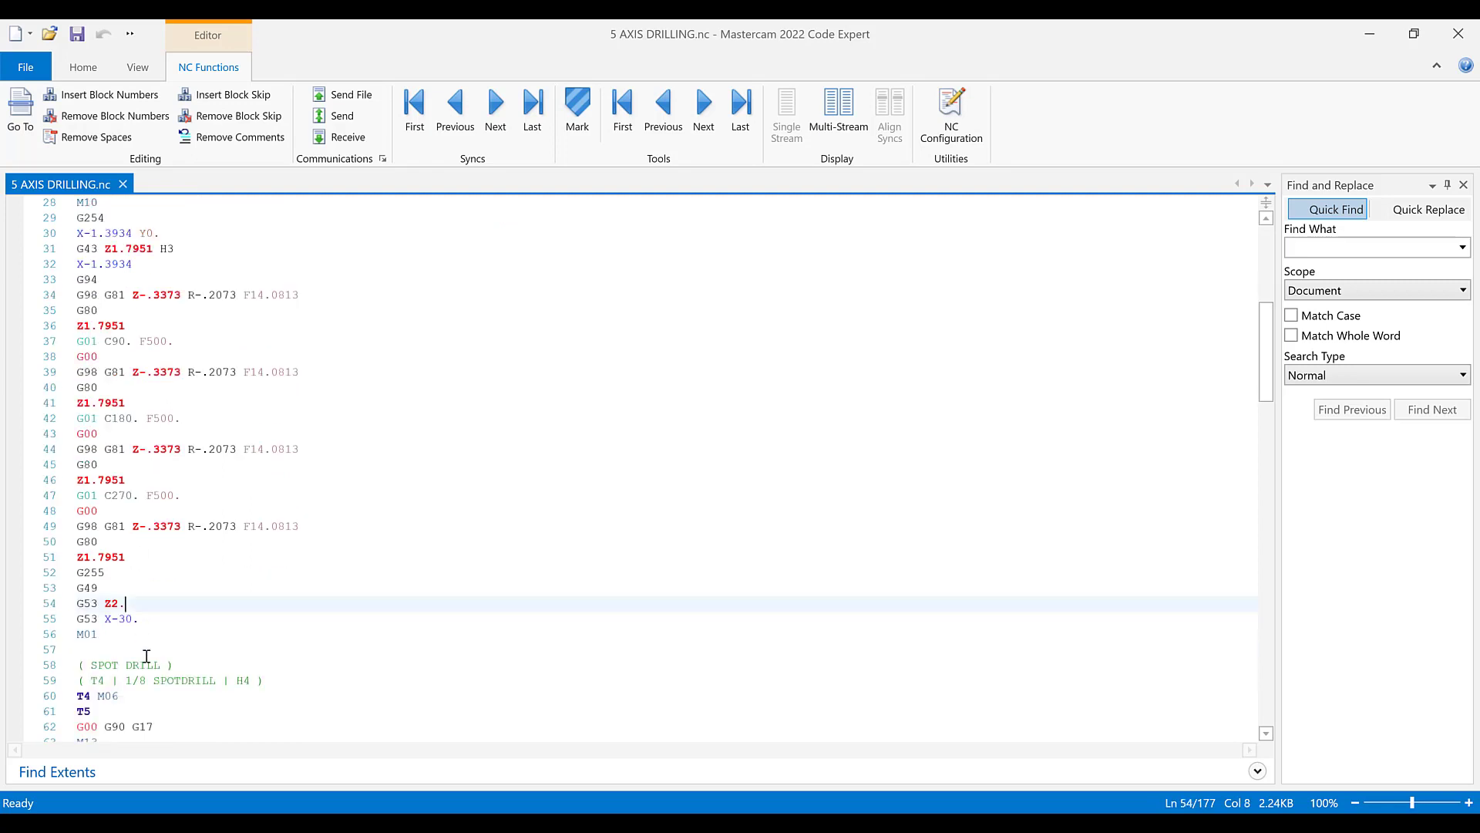
# - Recheck the spot drill's C360. B13. and G254 lines, and scan the remaining code to the program end
pyautogui.scroll(-5, 142, 648)
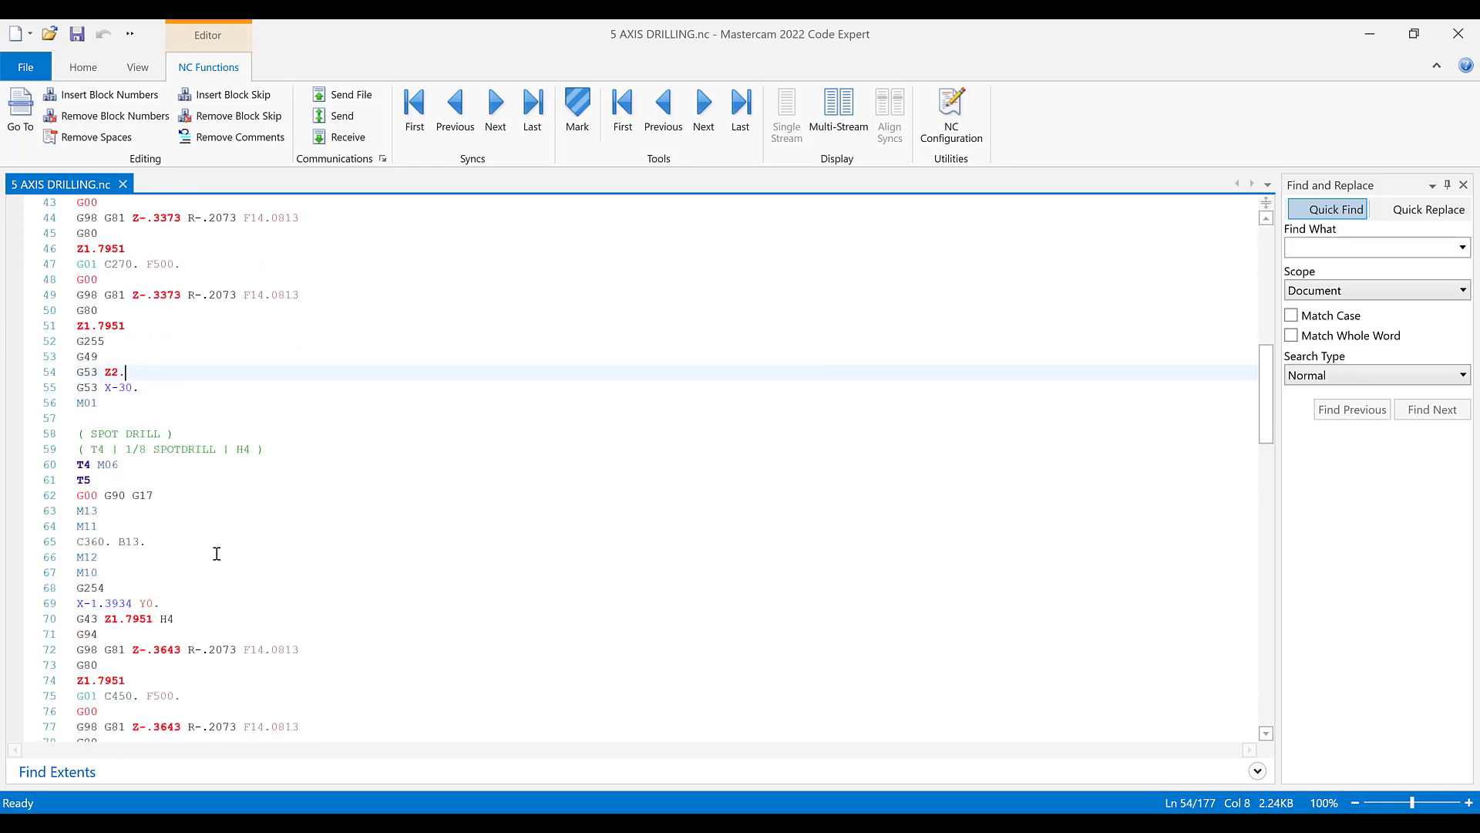
pyautogui.click(108, 544)
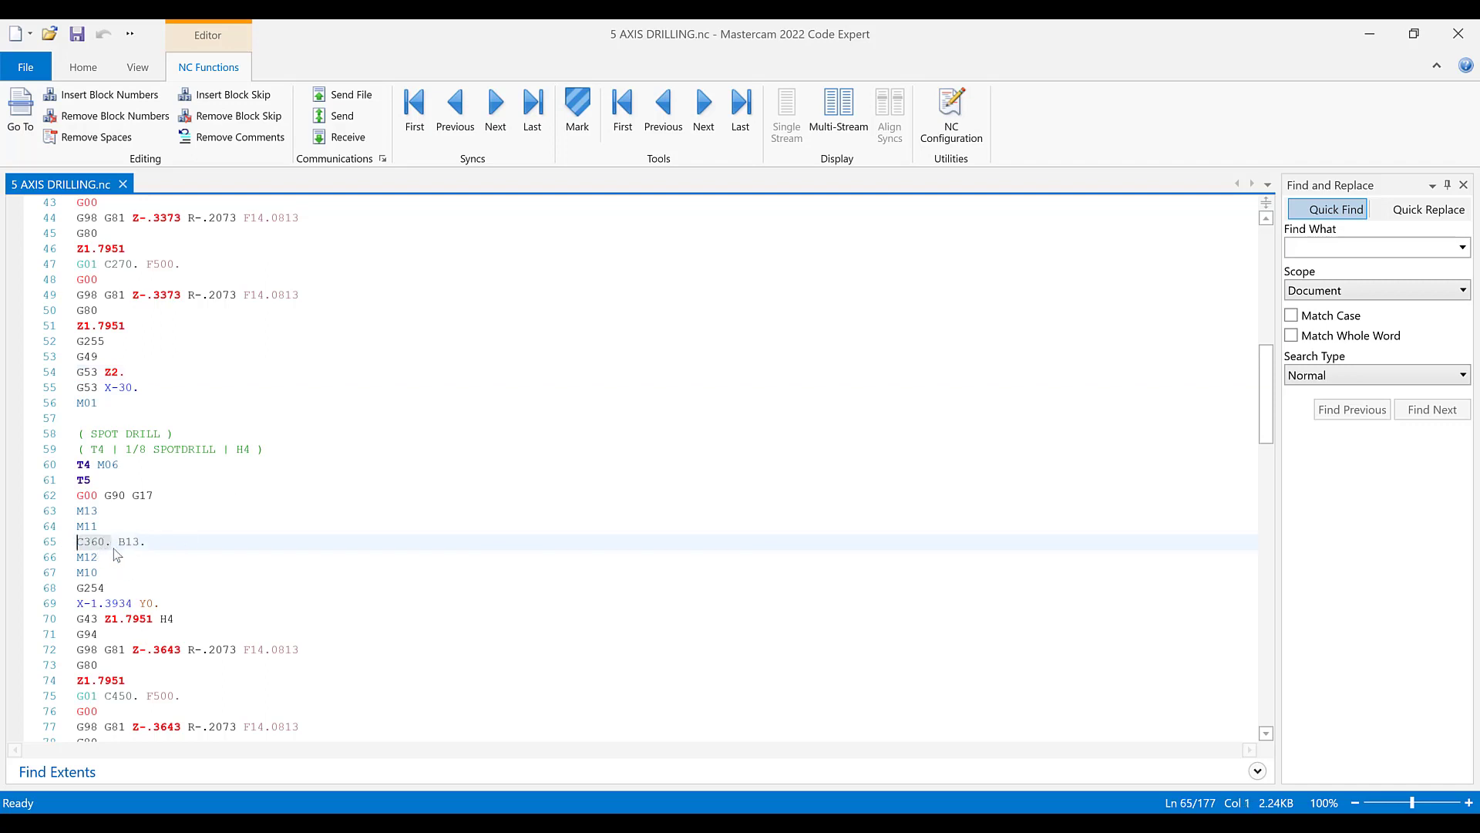
pyautogui.click(127, 584)
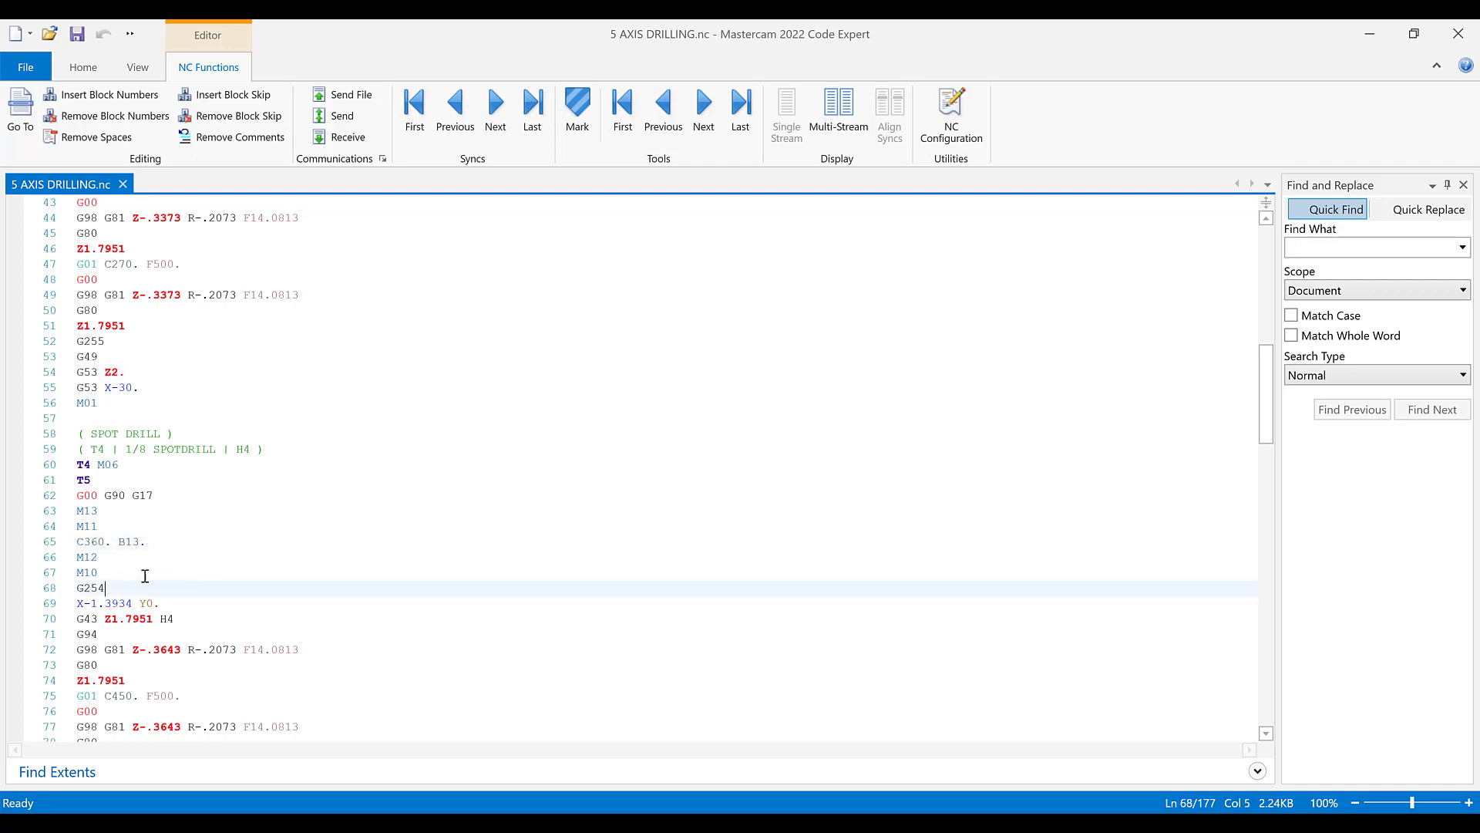
pyautogui.scroll(-20, 157, 566)
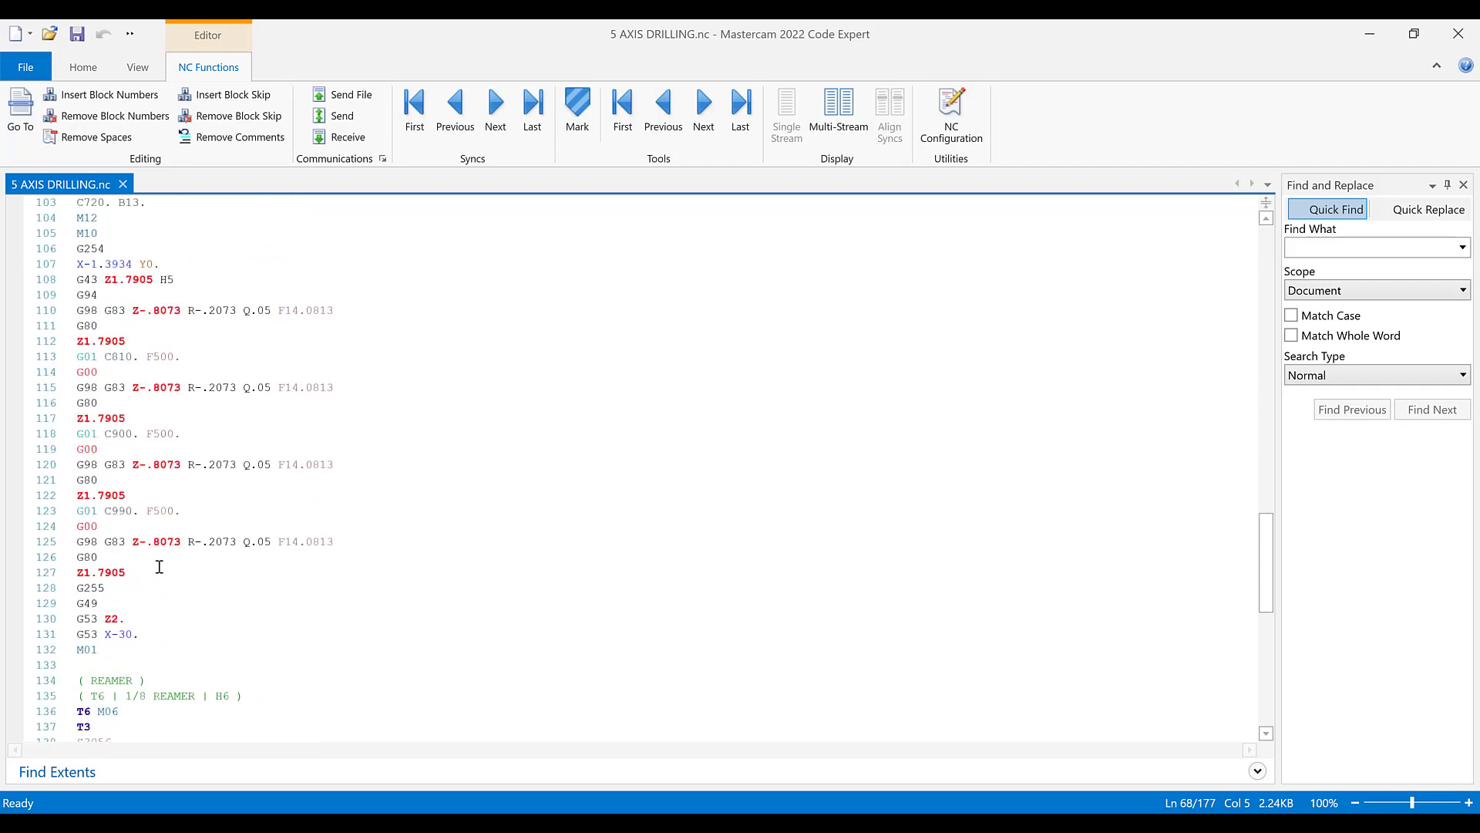
pyautogui.scroll(-6, 159, 567)
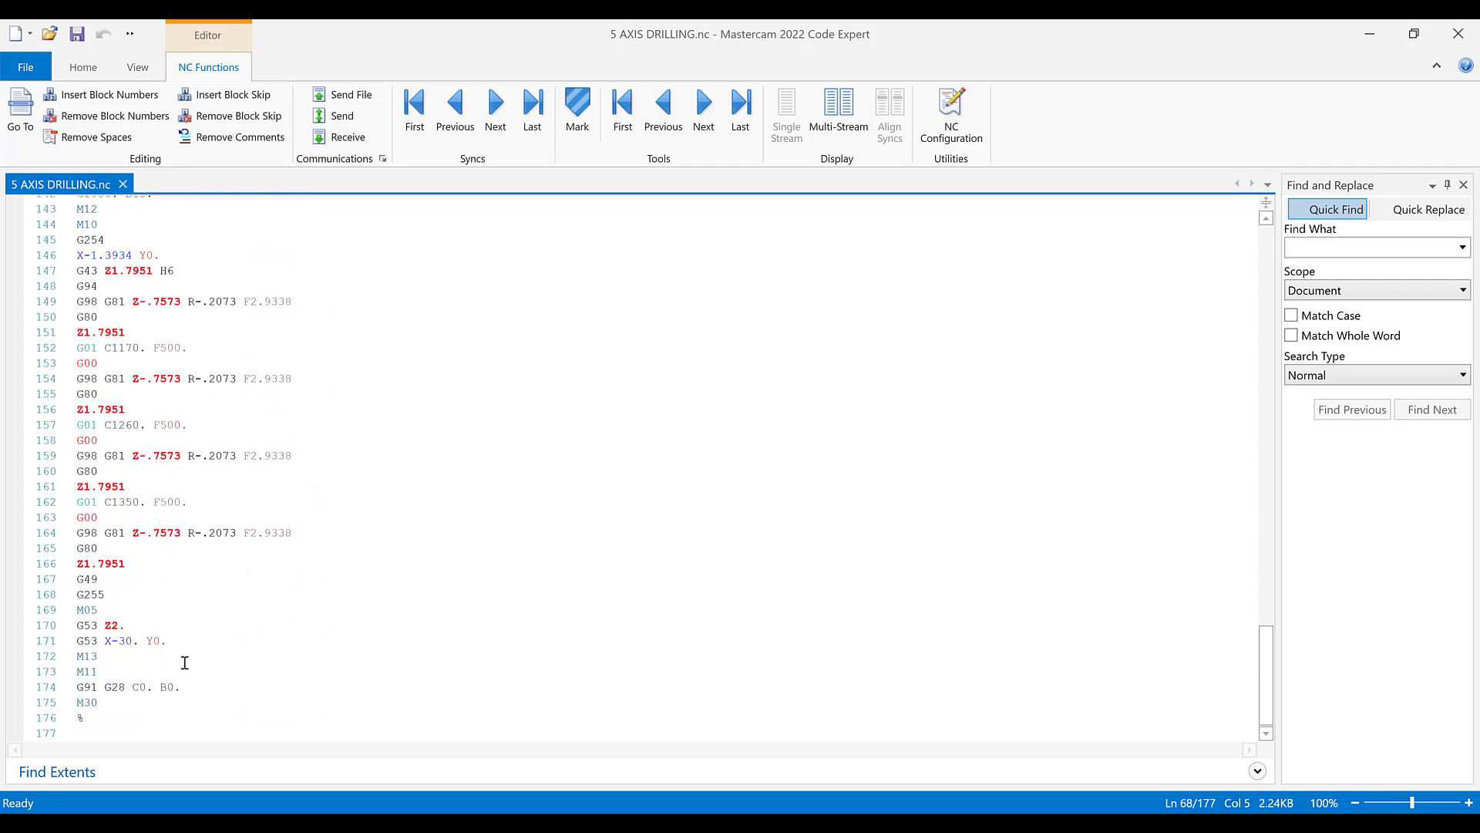
pyautogui.scroll(15, 185, 663)
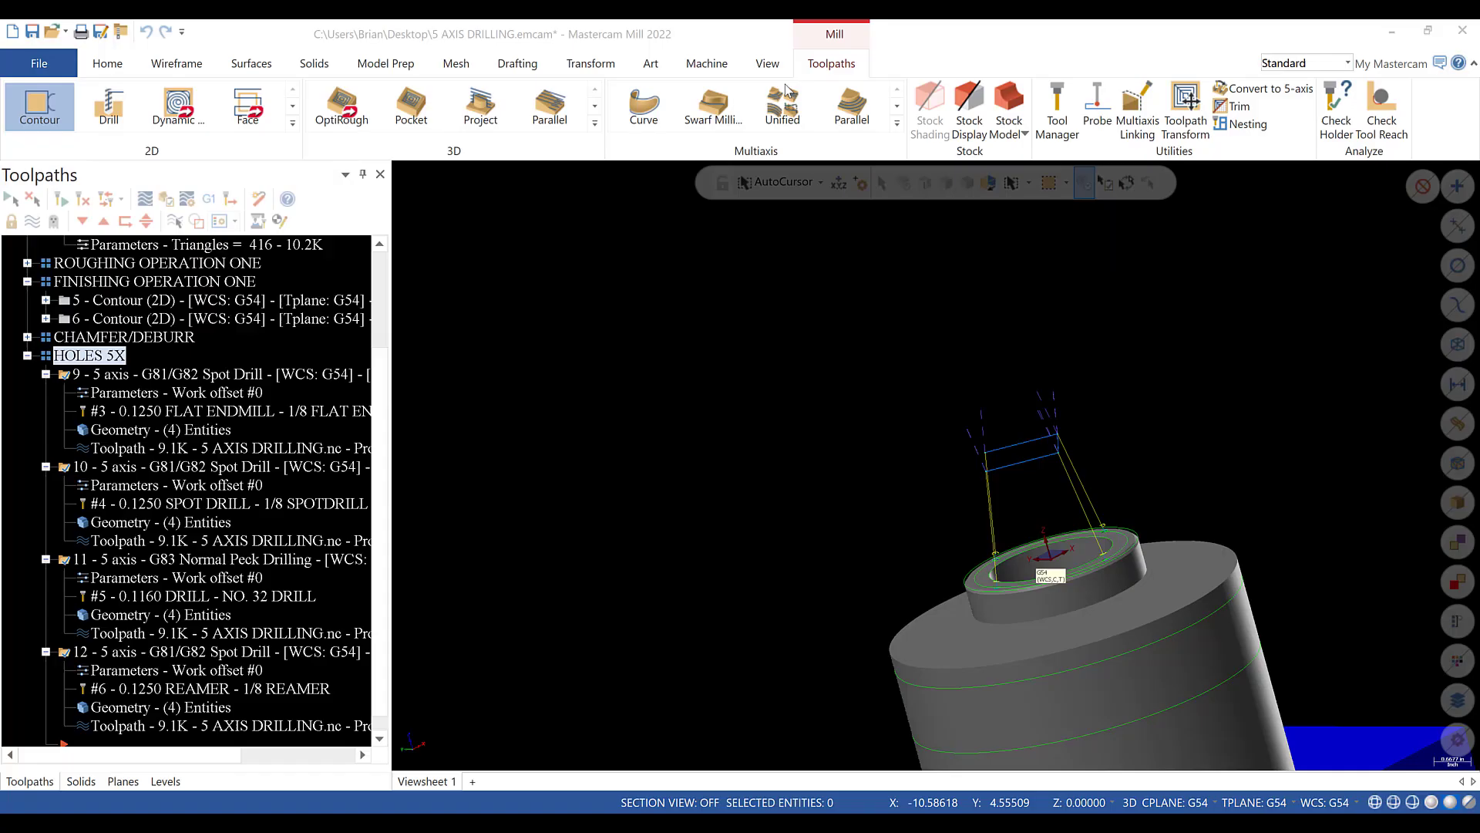
# - Switch to Mastercam Mill, select all operations, and open the machine simulation with the part and rotary table in close view
pyautogui.scroll(1, 100, 302)
pyautogui.click(11, 199)
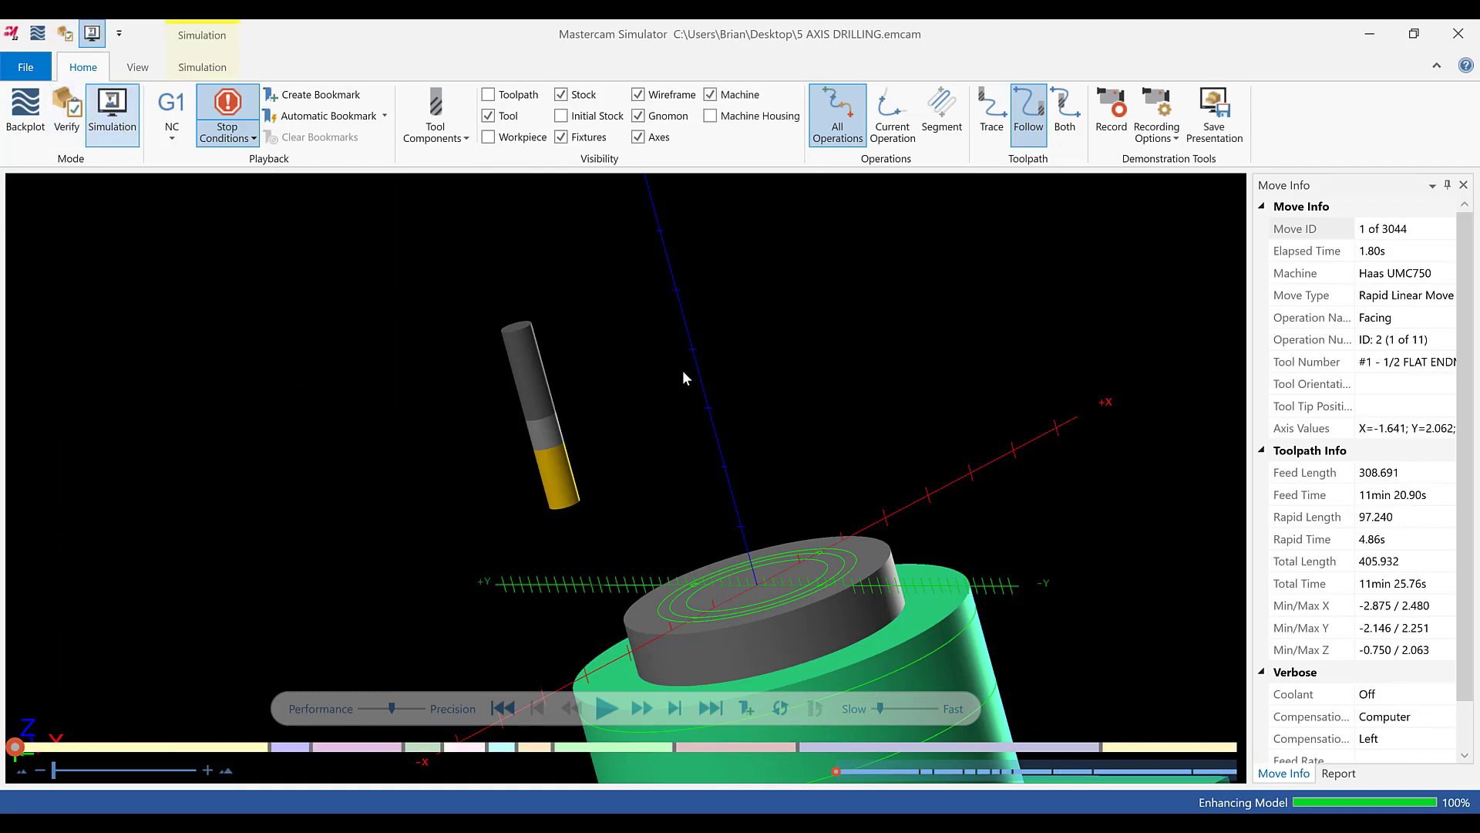
pyautogui.scroll(-5, 872, 582)
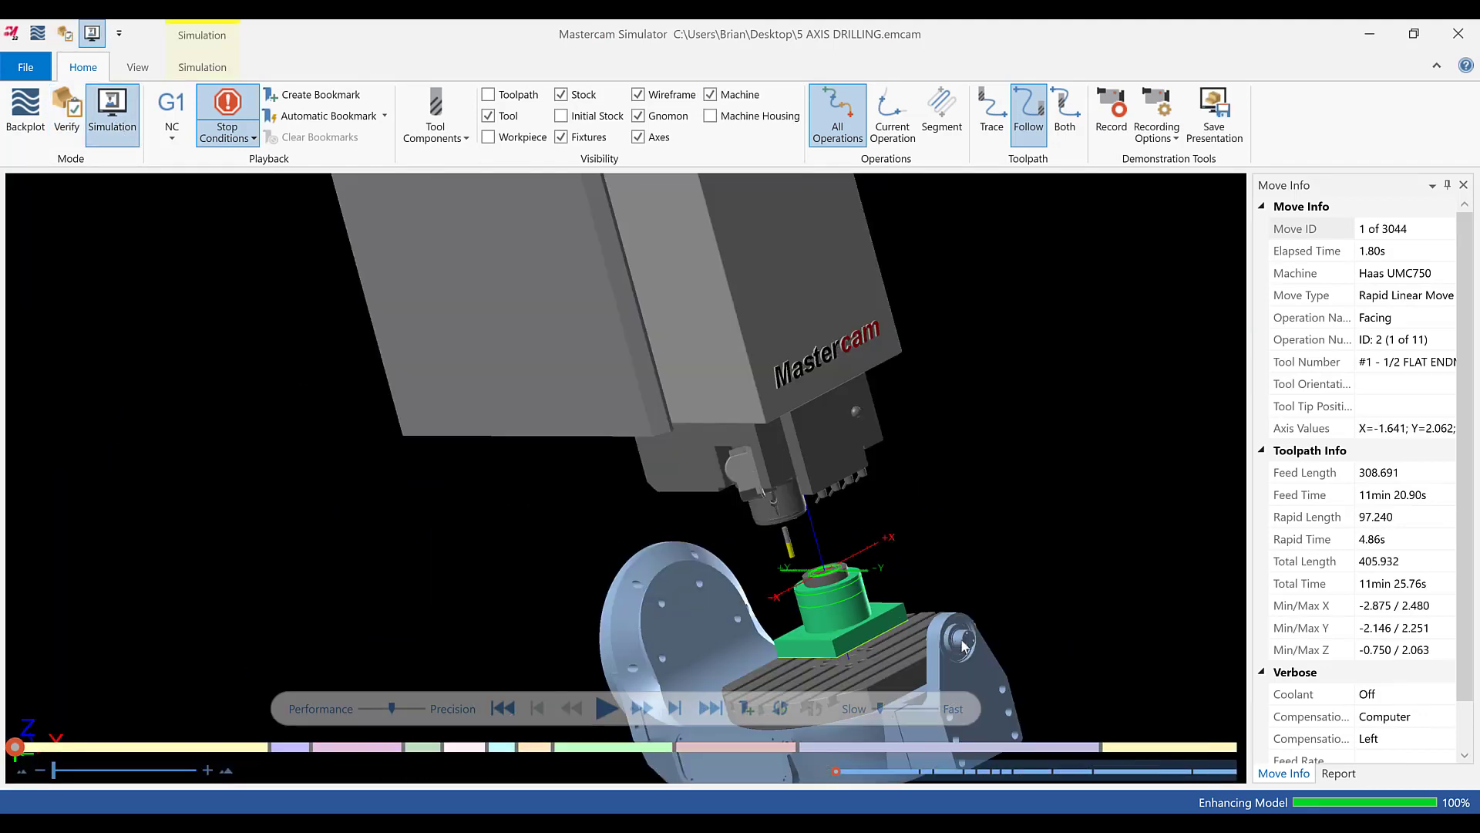
pyautogui.moveTo(805, 598); pyautogui.dragTo(569, 532, button='middle')
pyautogui.scroll(3, 569, 532)
pyautogui.scroll(1, 743, 625)
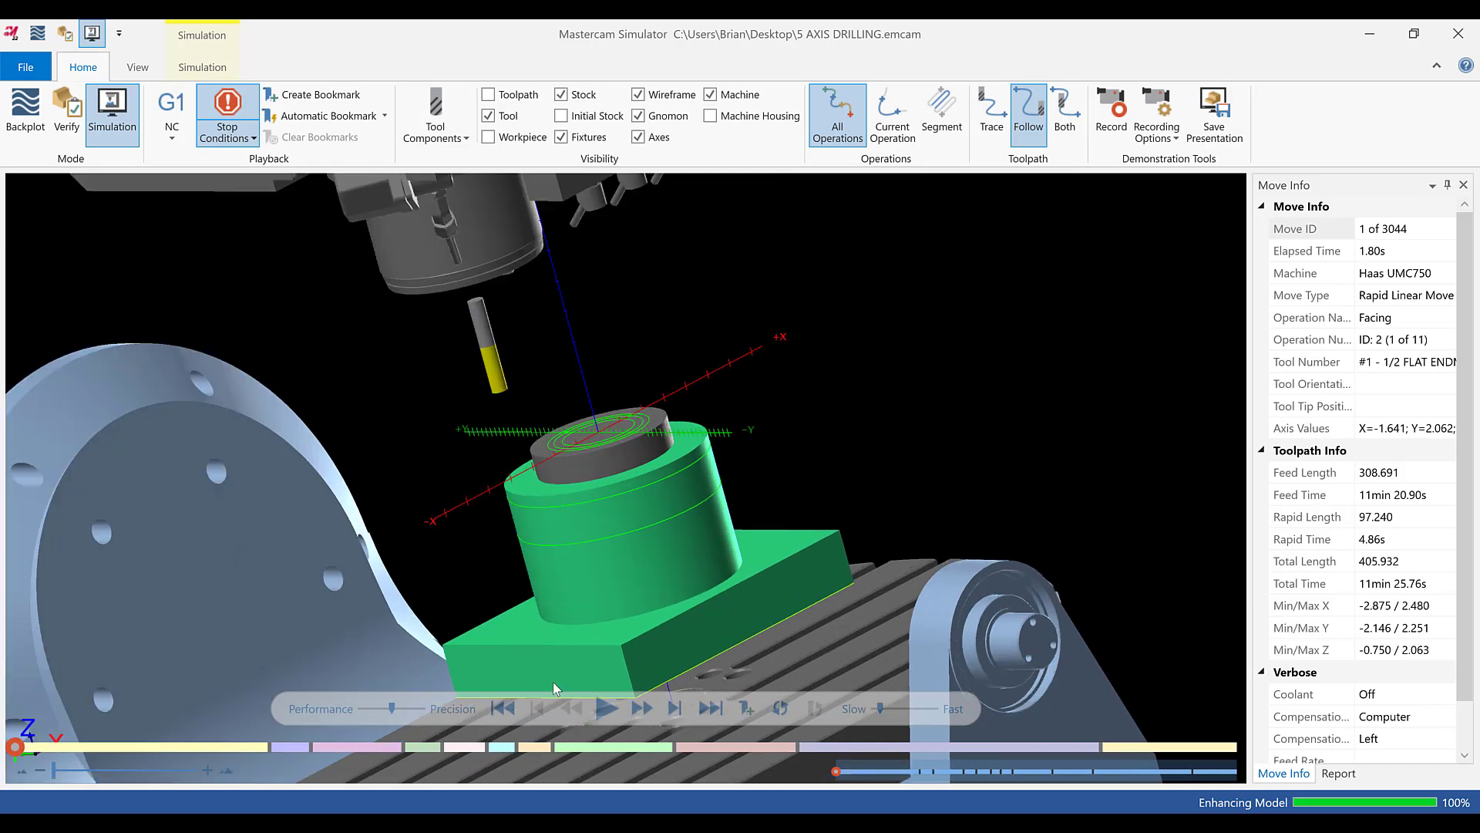
# - Play the machine simulation through the facing operation at an increased playback speed
pyautogui.click(608, 708)
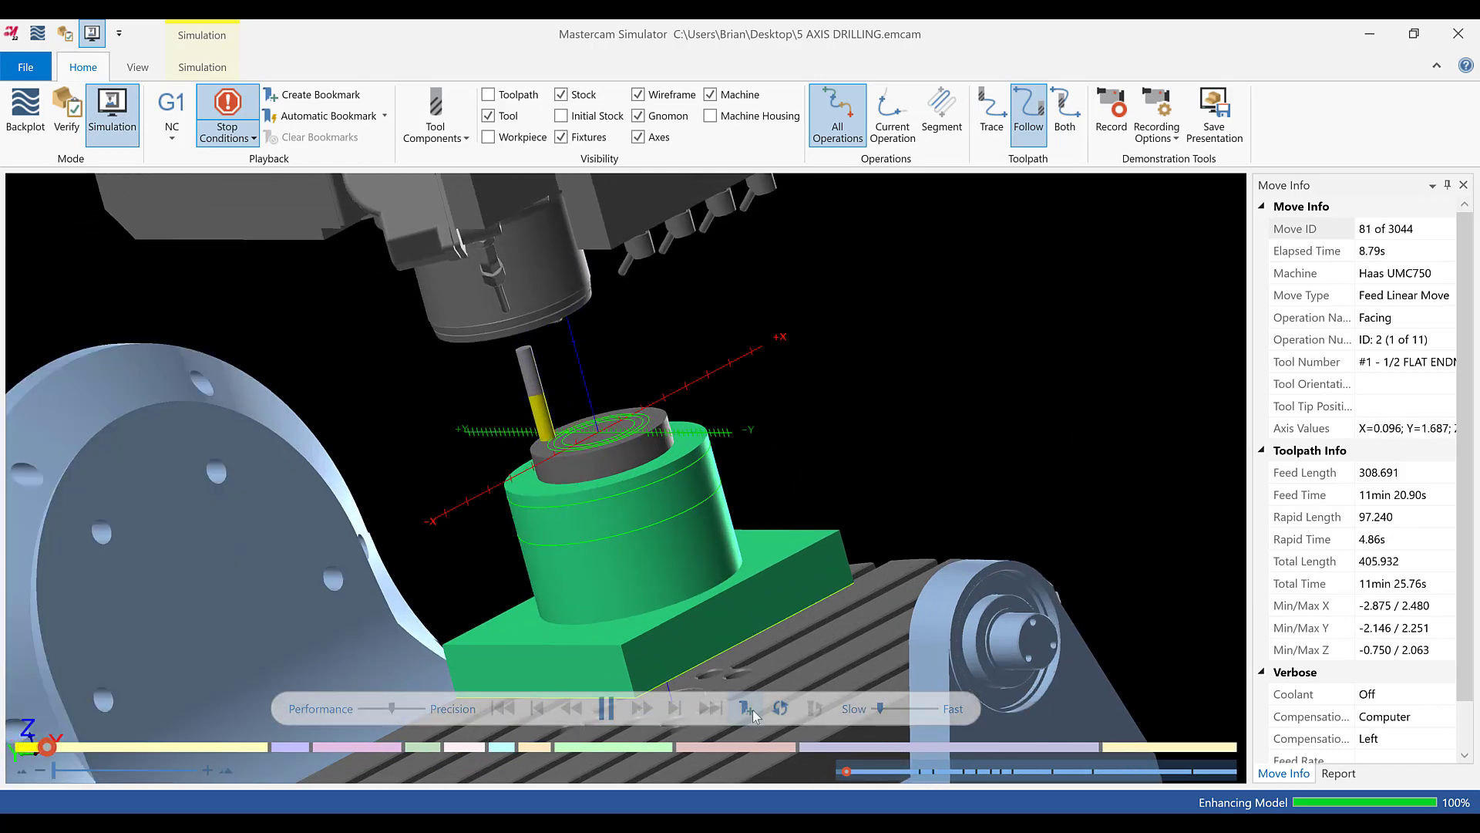
pyautogui.moveTo(1022, 640)
pyautogui.mouseDown(button='middle')
pyautogui.moveTo(894, 613)
pyautogui.moveTo(995, 644)
pyautogui.mouseUp(button='middle')
pyautogui.scroll(-3, 994, 644)
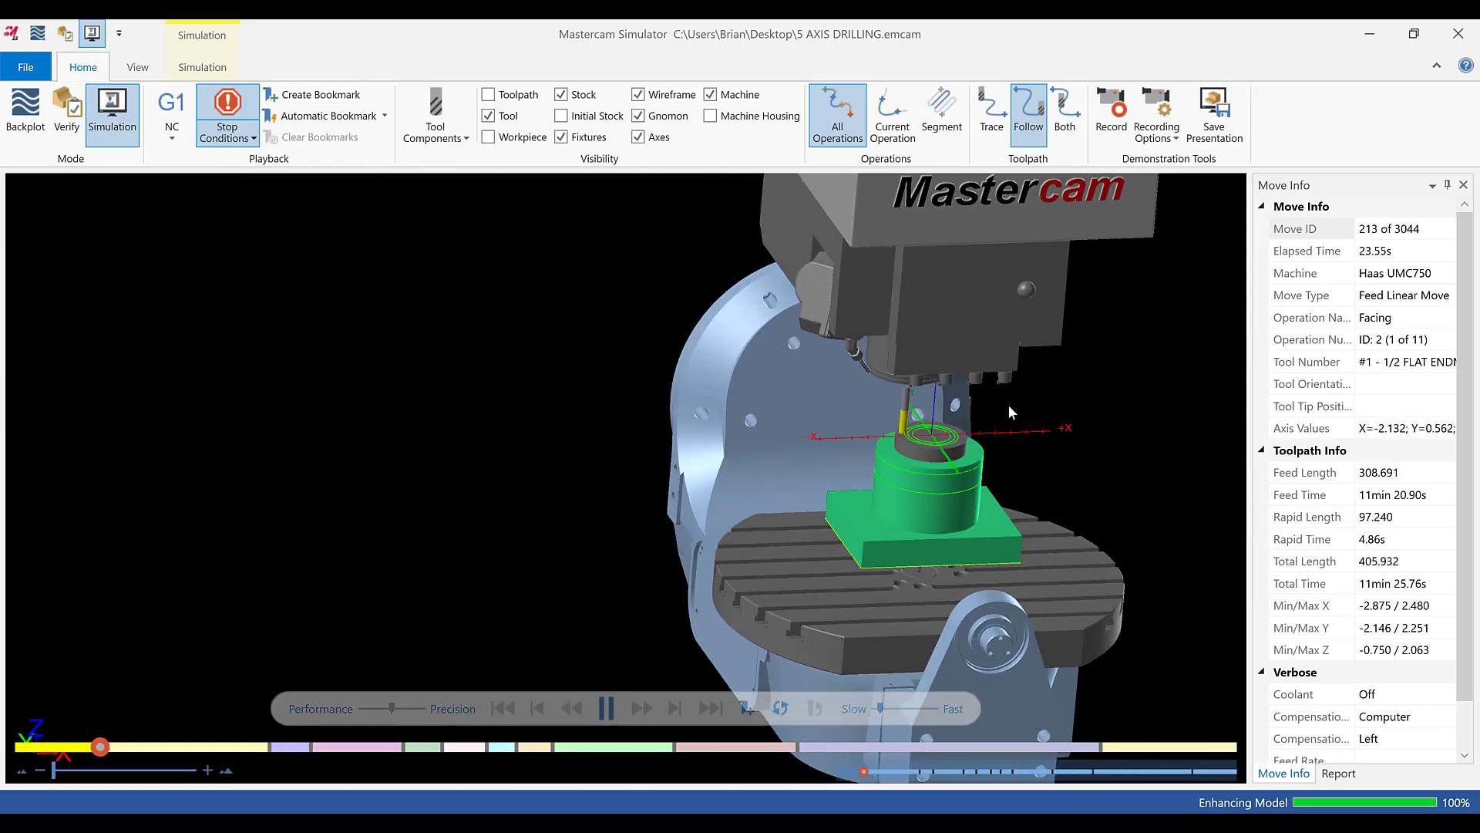
pyautogui.scroll(5, 1012, 411)
pyautogui.click(907, 705)
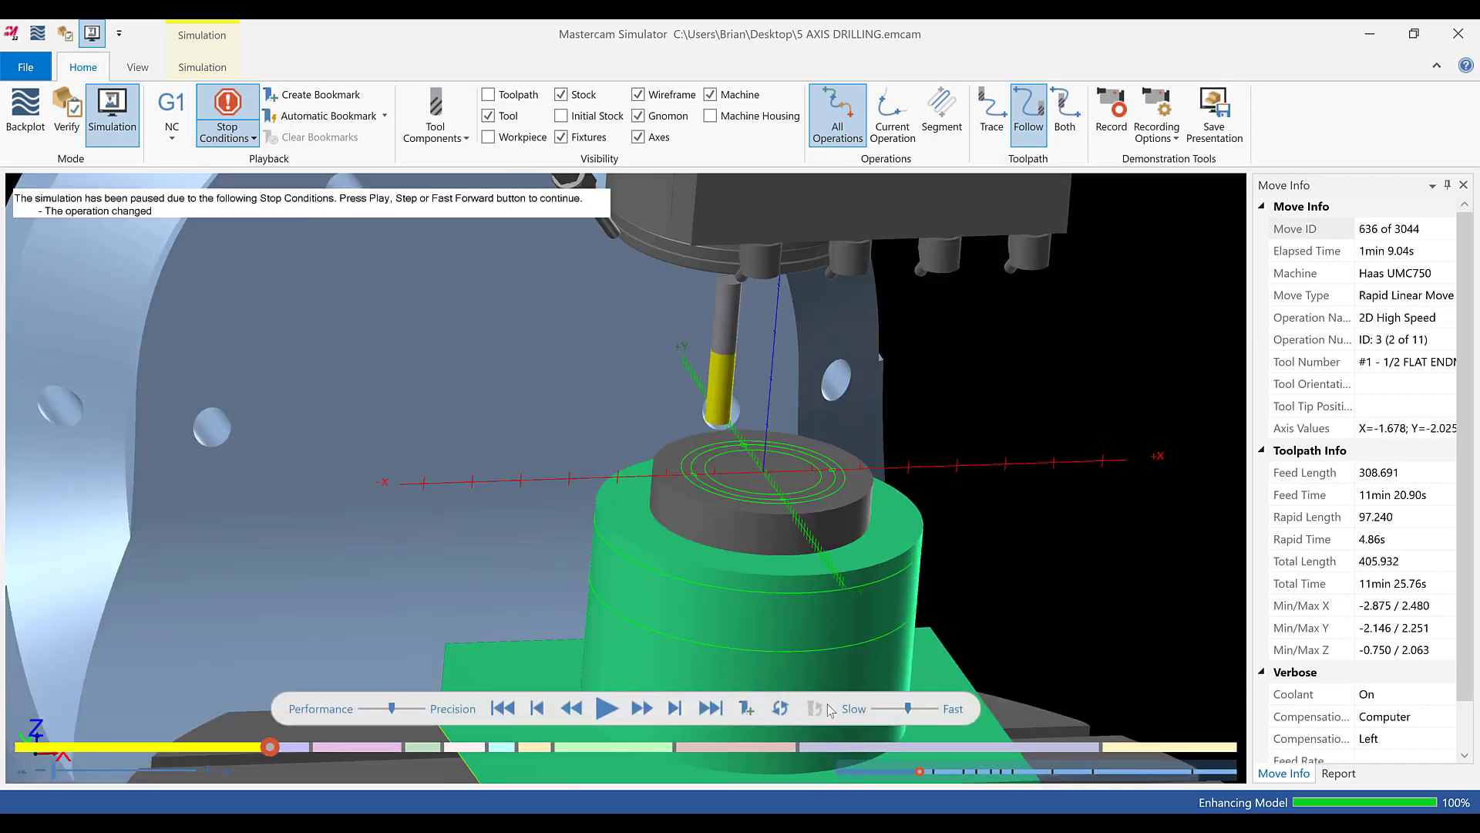
# - Continue the simulation through the roughing, finishing and chamfering operations, stopping at the first Drill 5 Axis operation
pyautogui.click(606, 707)
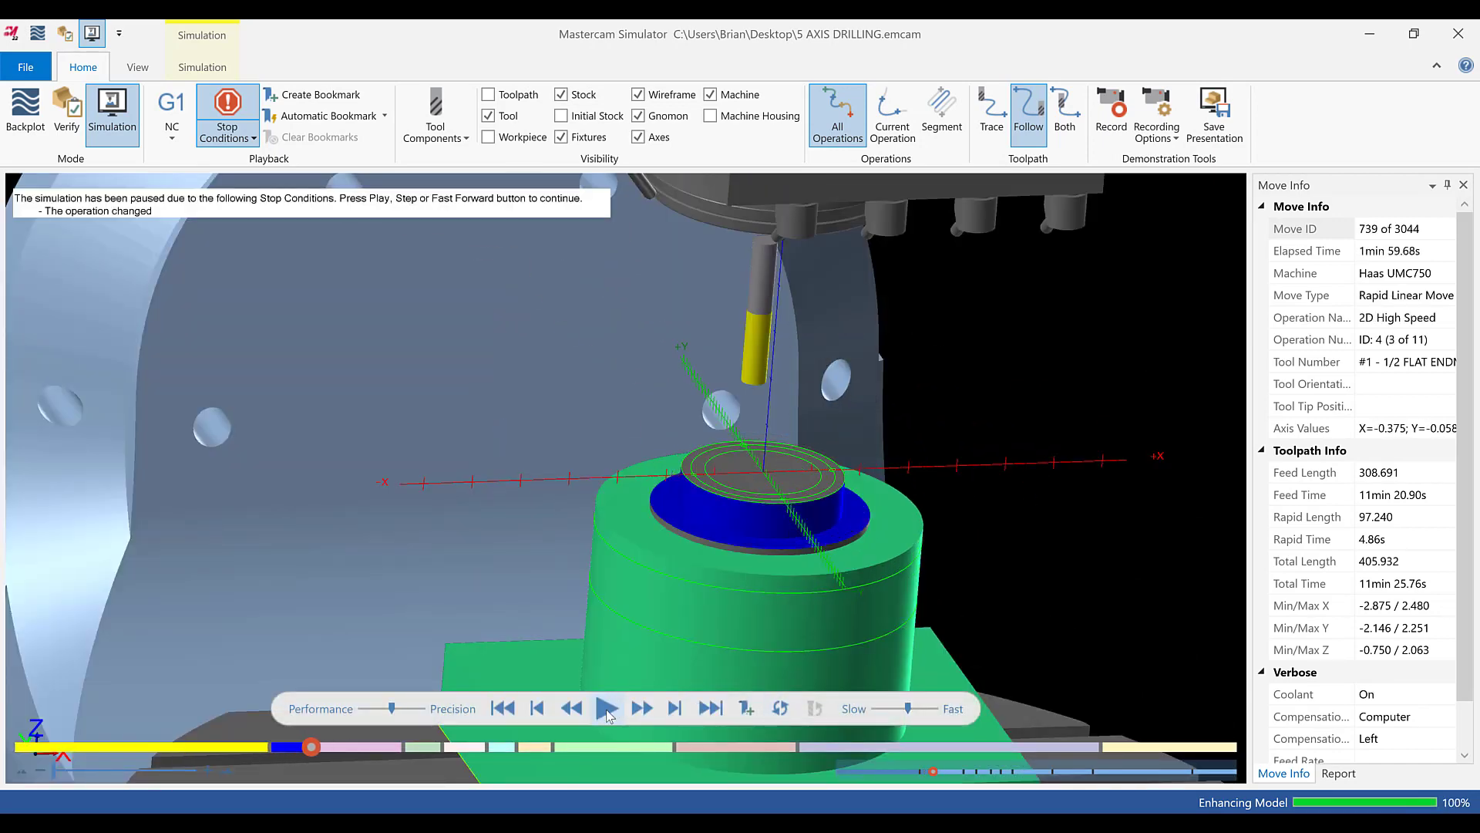
pyautogui.click(607, 708)
pyautogui.click(607, 711)
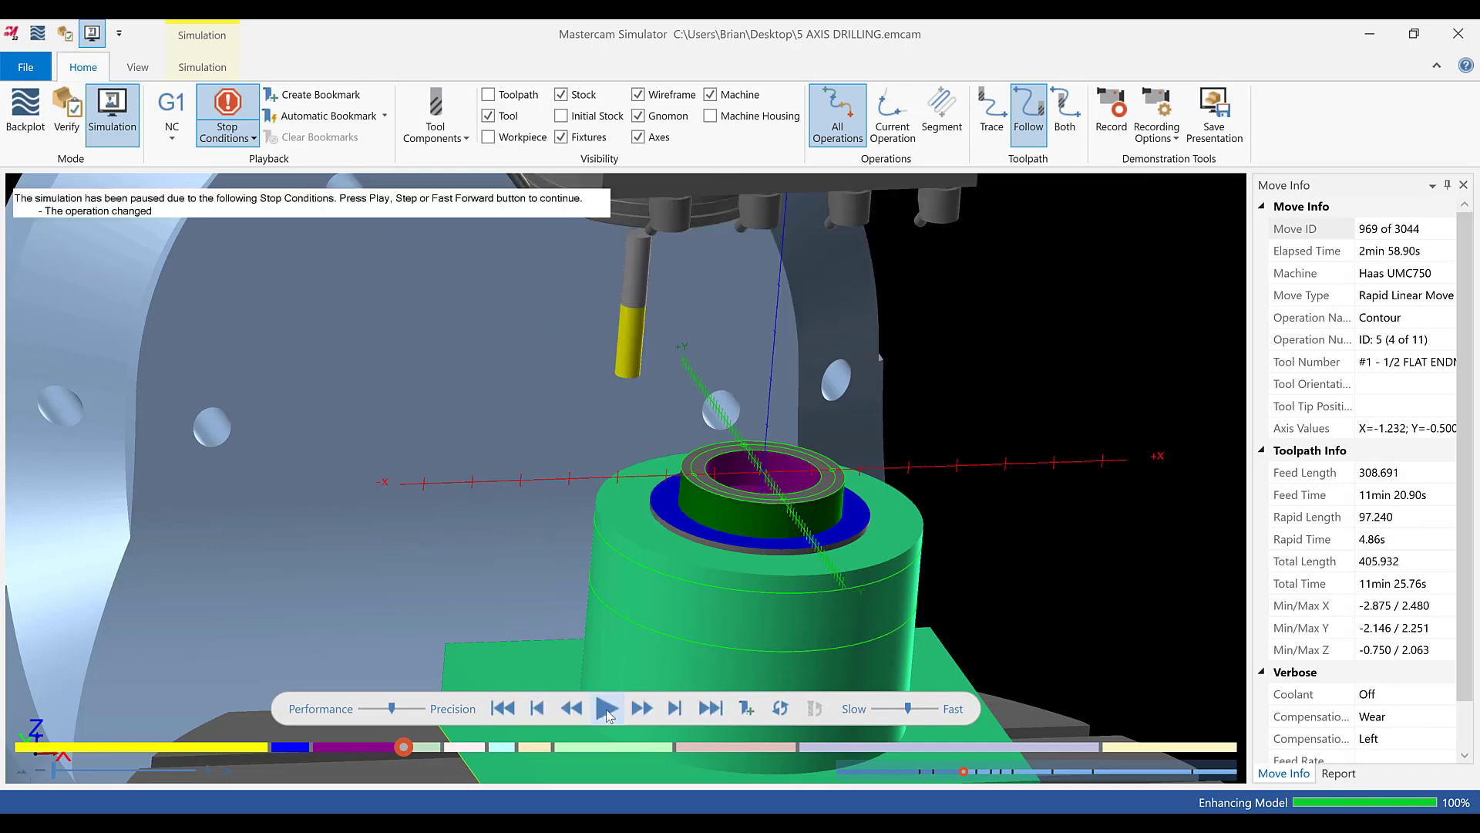
pyautogui.click(607, 711)
pyautogui.click(607, 710)
pyautogui.click(607, 711)
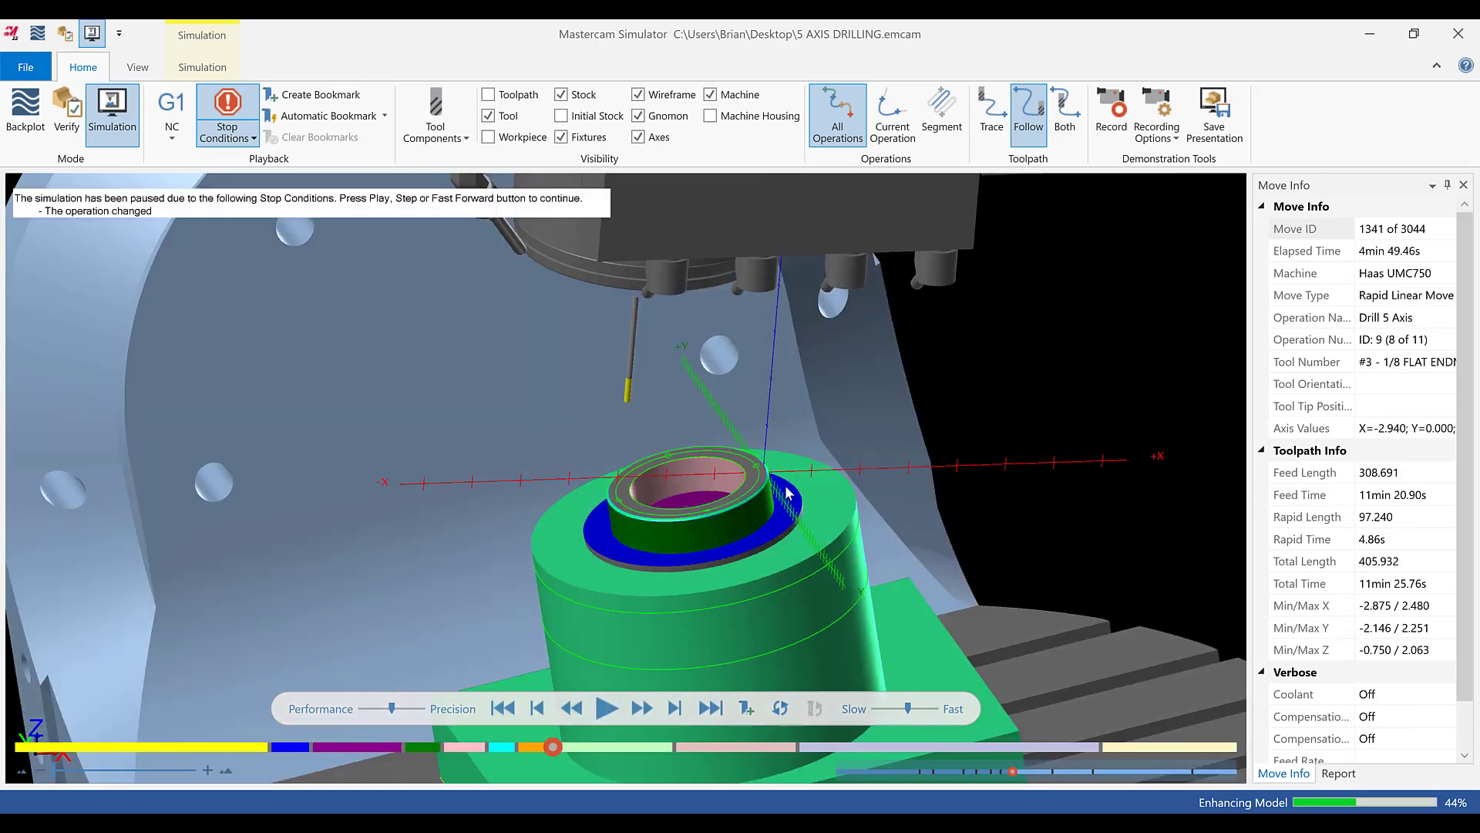
# - Simulate the 5-axis spot face and spot drill operations up to the No. 32 drill, viewing the ring closely
pyautogui.scroll(5, 700, 491)
pyautogui.scroll(-3, 700, 490)
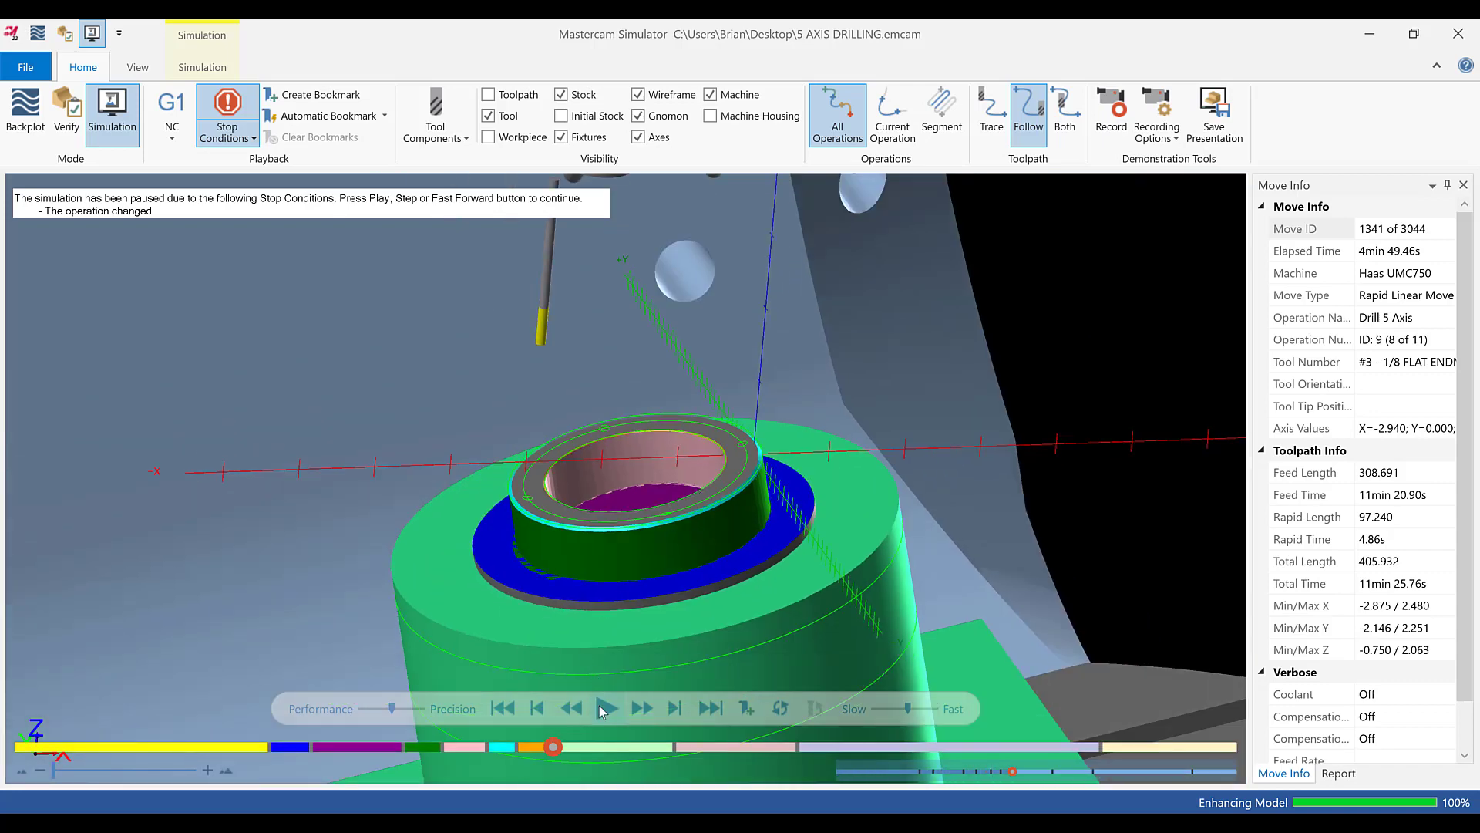
pyautogui.click(606, 709)
pyautogui.click(606, 709)
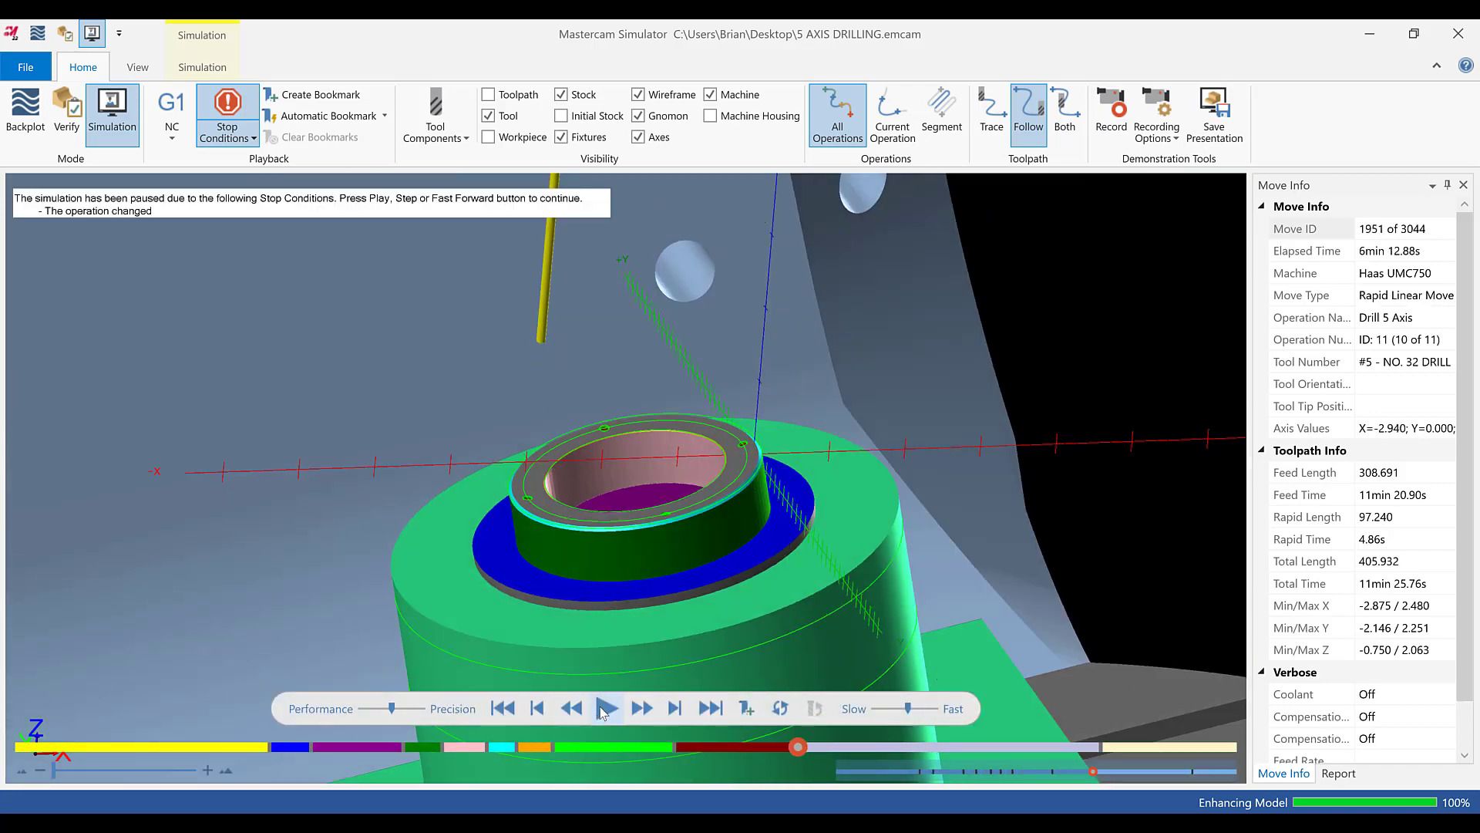
# - Run the simulation through the No. 32 drill and 1/8 reamer operations to the end, inspect the ring's holes closely, and close the simulator
pyautogui.click(606, 709)
pyautogui.click(606, 709)
pyautogui.click(606, 710)
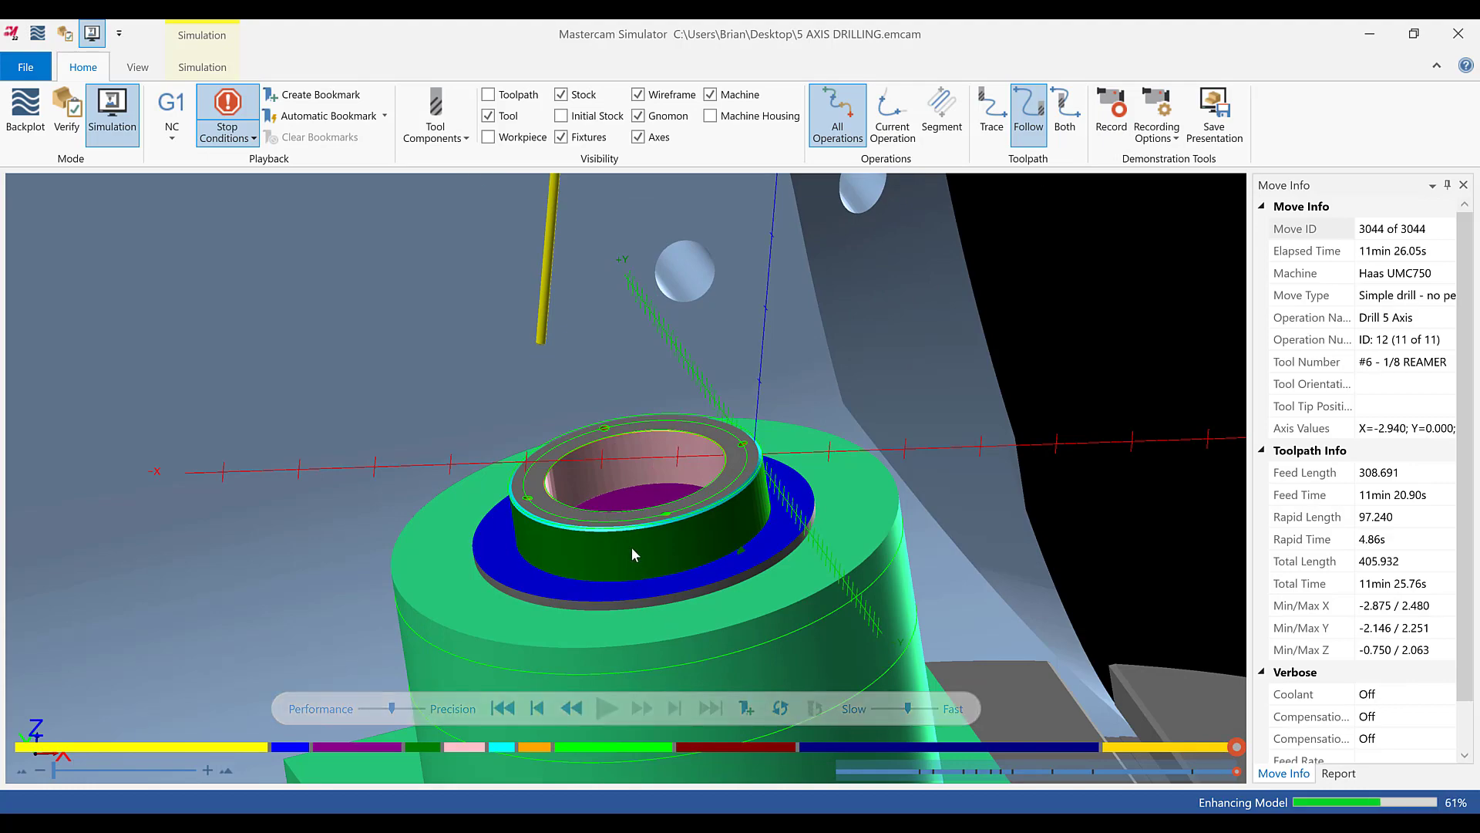
pyautogui.moveTo(632, 512)
pyautogui.mouseDown(button='middle')
pyautogui.moveTo(651, 529)
pyautogui.moveTo(644, 516)
pyautogui.mouseUp(button='middle')
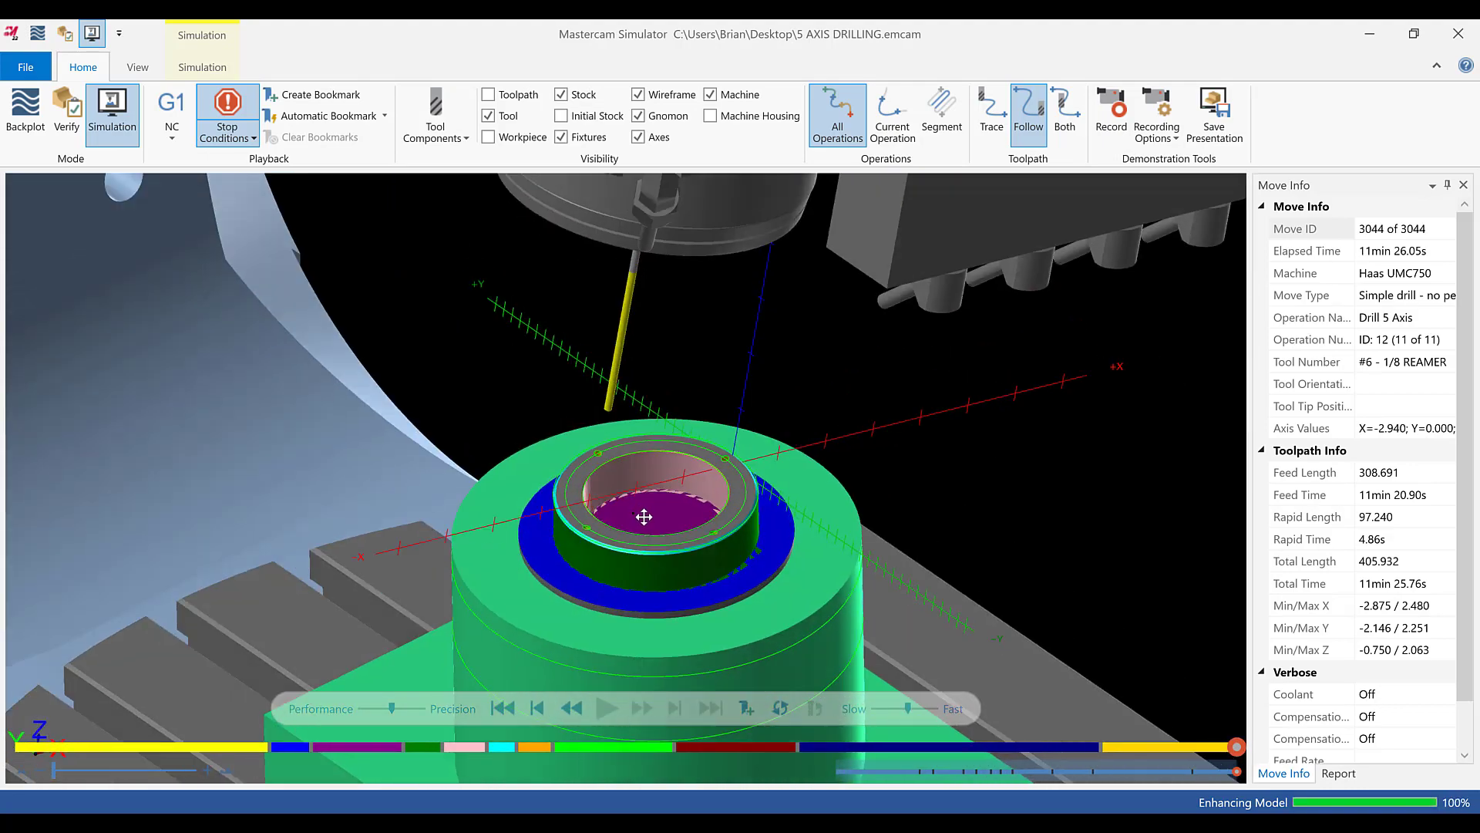
pyautogui.scroll(10, 644, 516)
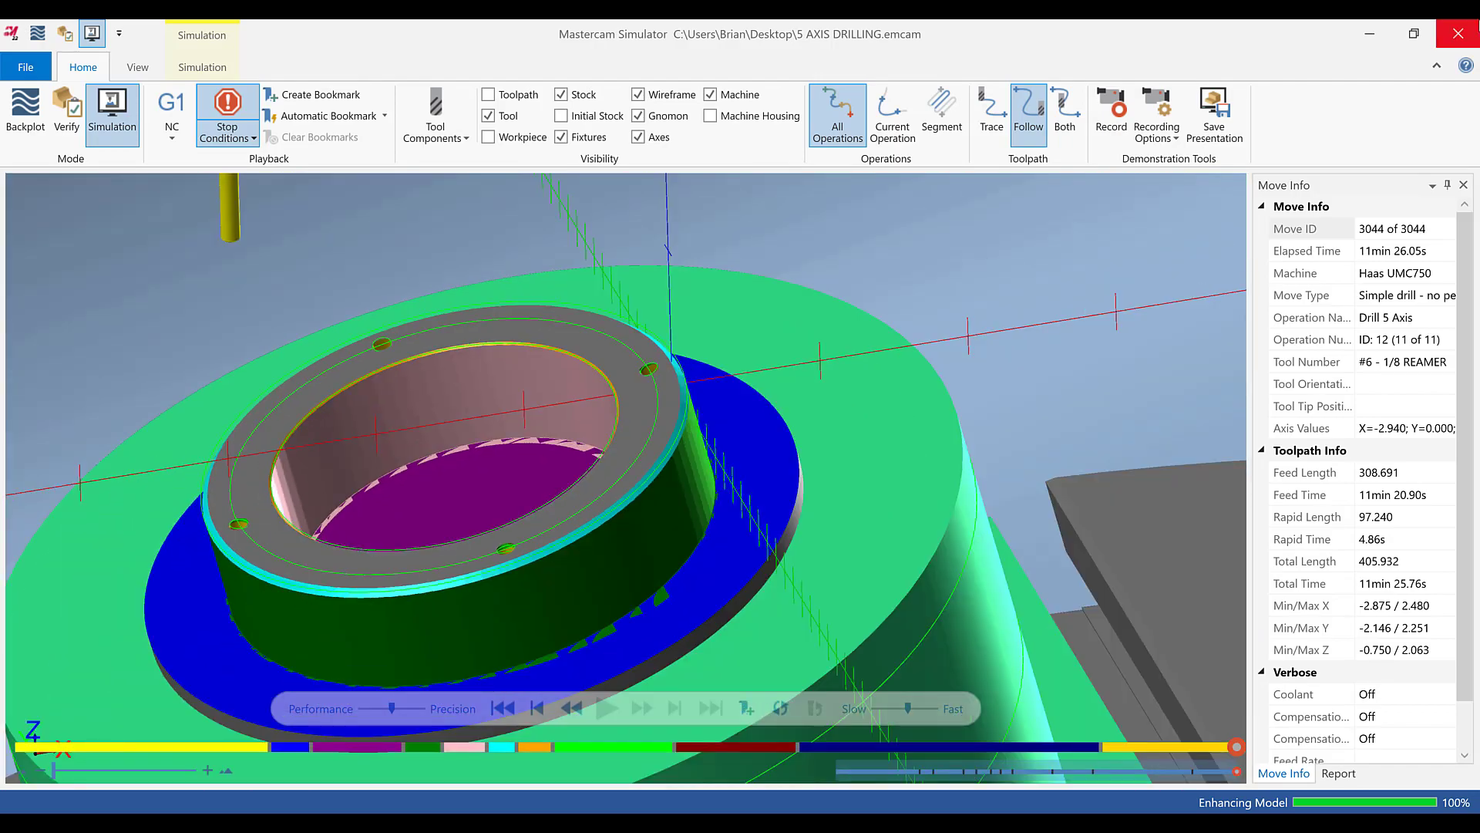
pyautogui.click(1458, 34)
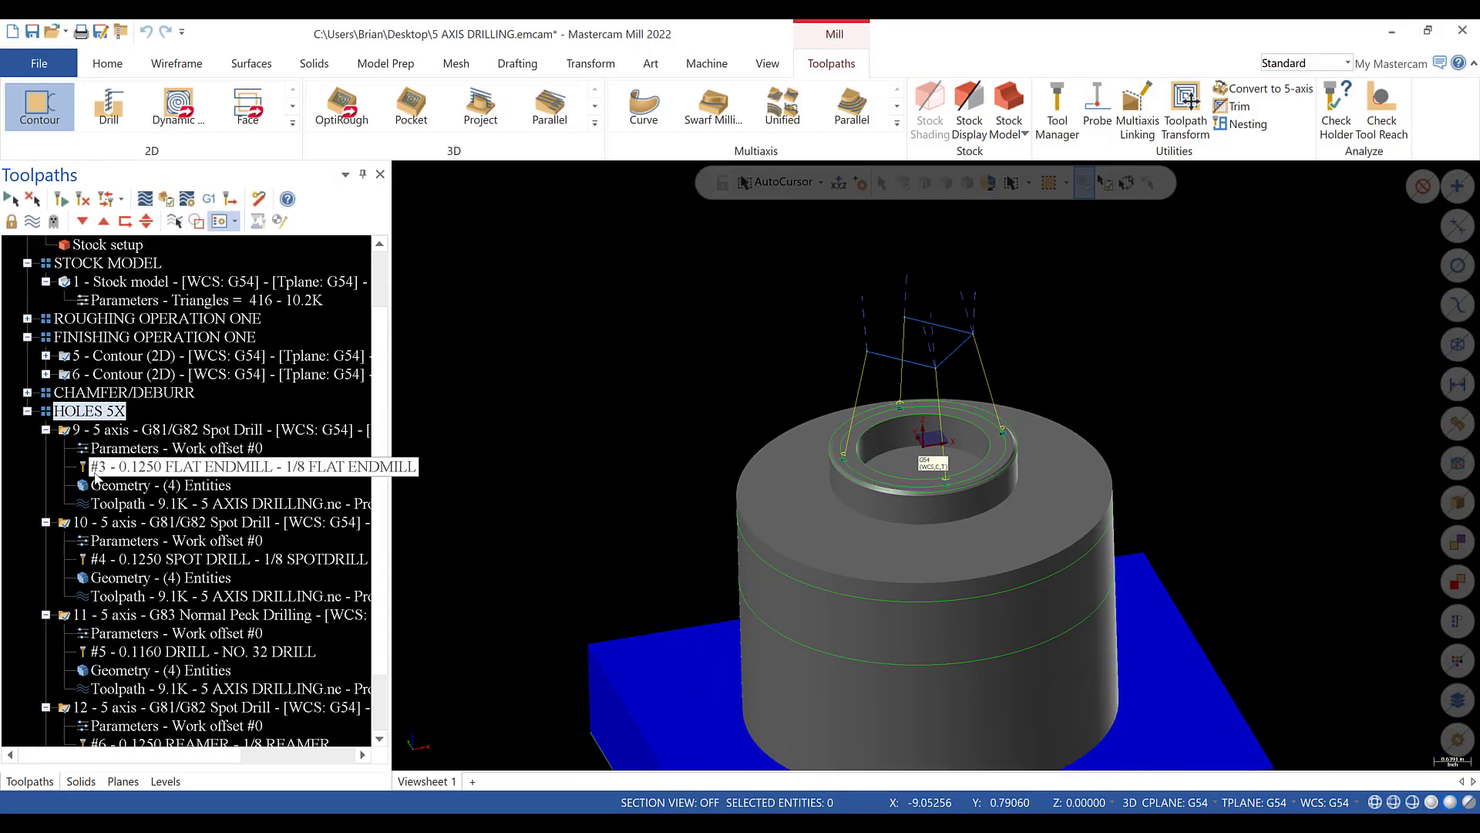
# - Collapse the HOLES 5X toolpath group in the operations tree
pyautogui.scroll(-2, 1232, 552)
pyautogui.scroll(3, 1284, 733)
pyautogui.scroll(-4, 1280, 721)
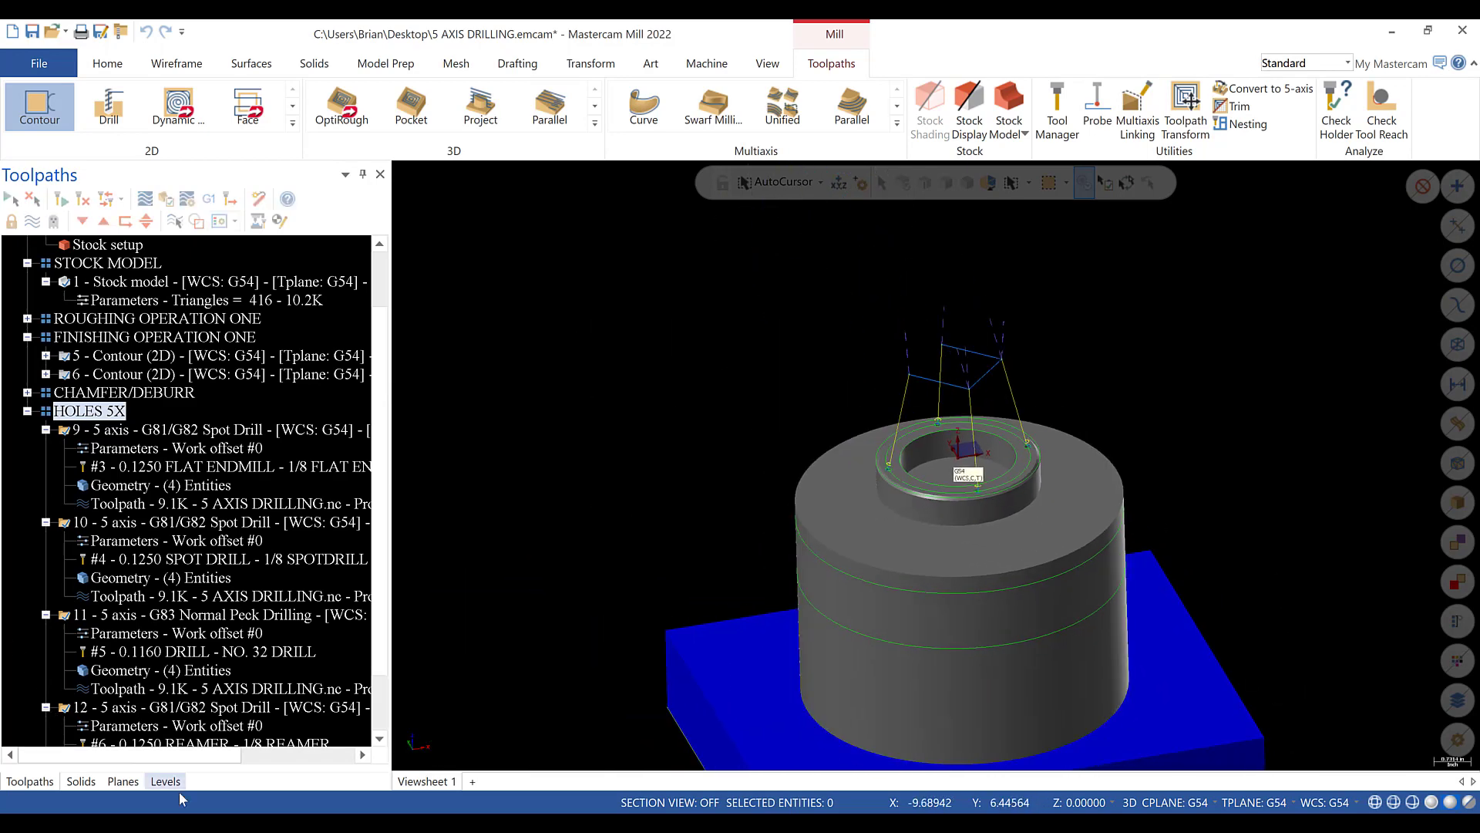
pyautogui.click(27, 411)
pyautogui.scroll(2, 1187, 514)
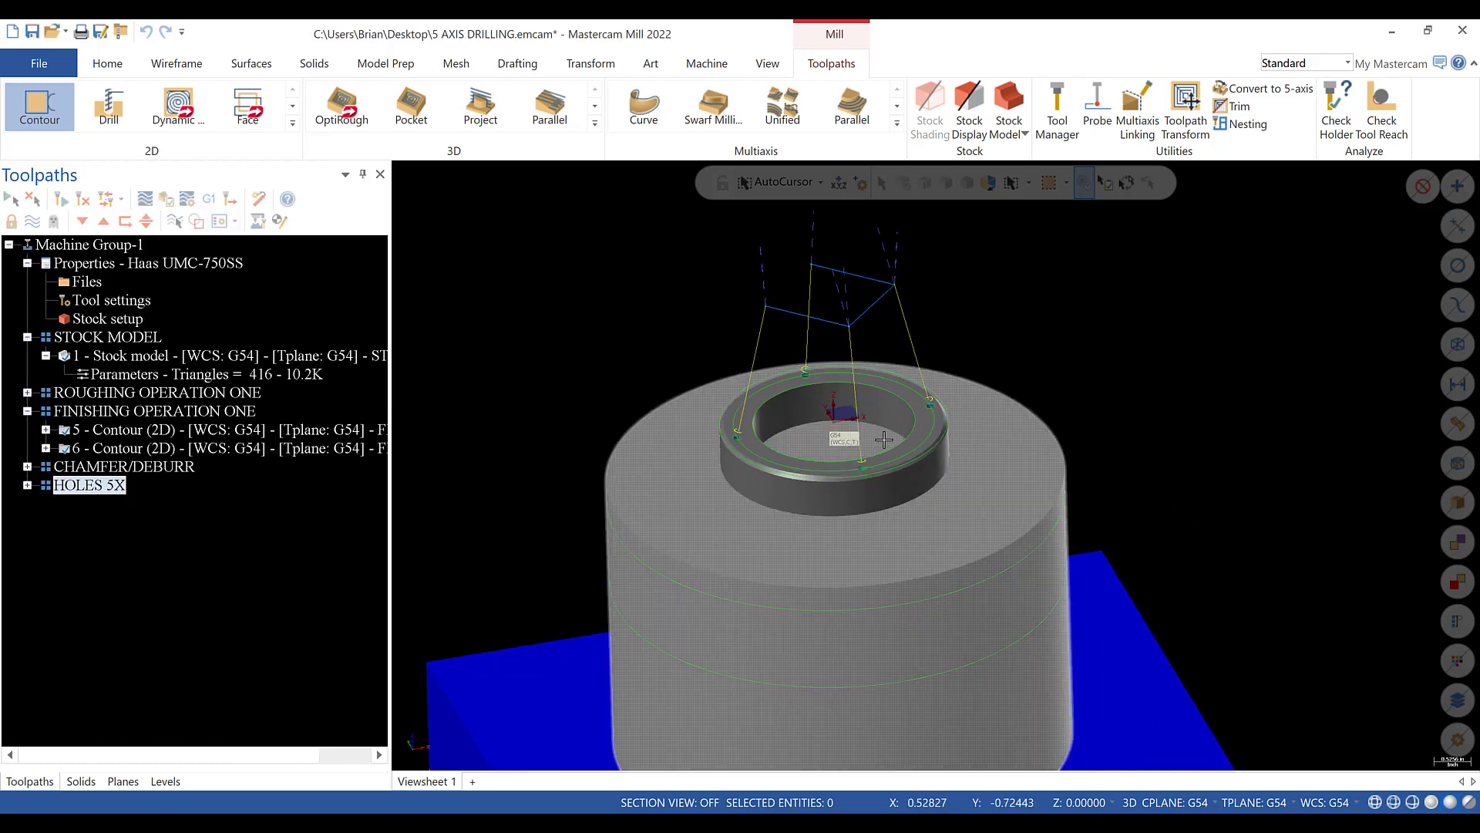
# - Examine the 5-axis hole toolpaths and their linking moves above the ring from several angles and distances
pyautogui.scroll(1, 900, 514)
pyautogui.scroll(1, 902, 513)
pyautogui.moveTo(922, 506); pyautogui.dragTo(927, 469, button='middle')
pyautogui.scroll(1, 928, 469)
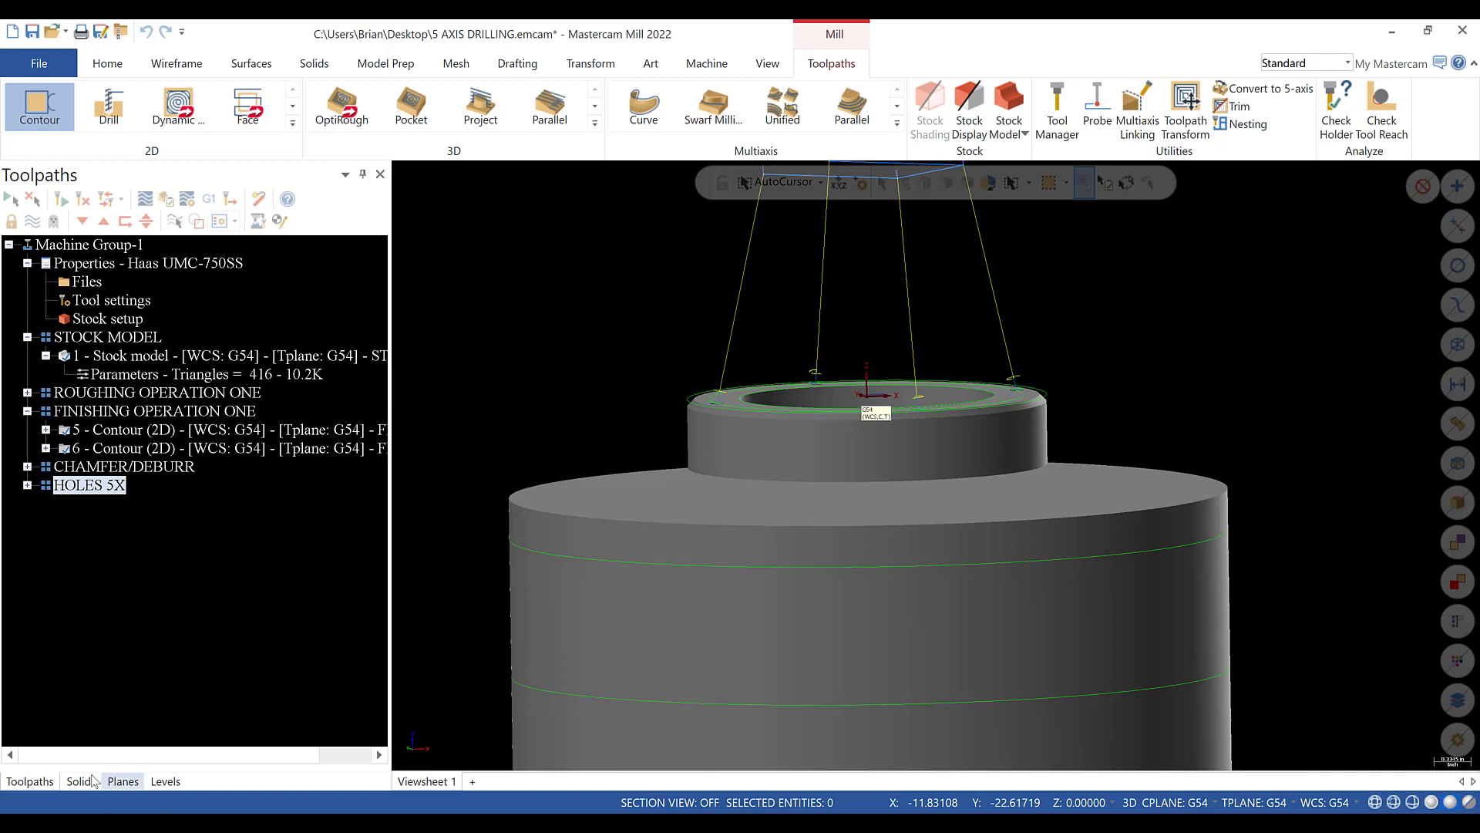
pyautogui.moveTo(857, 401); pyautogui.dragTo(858, 426, button='middle')
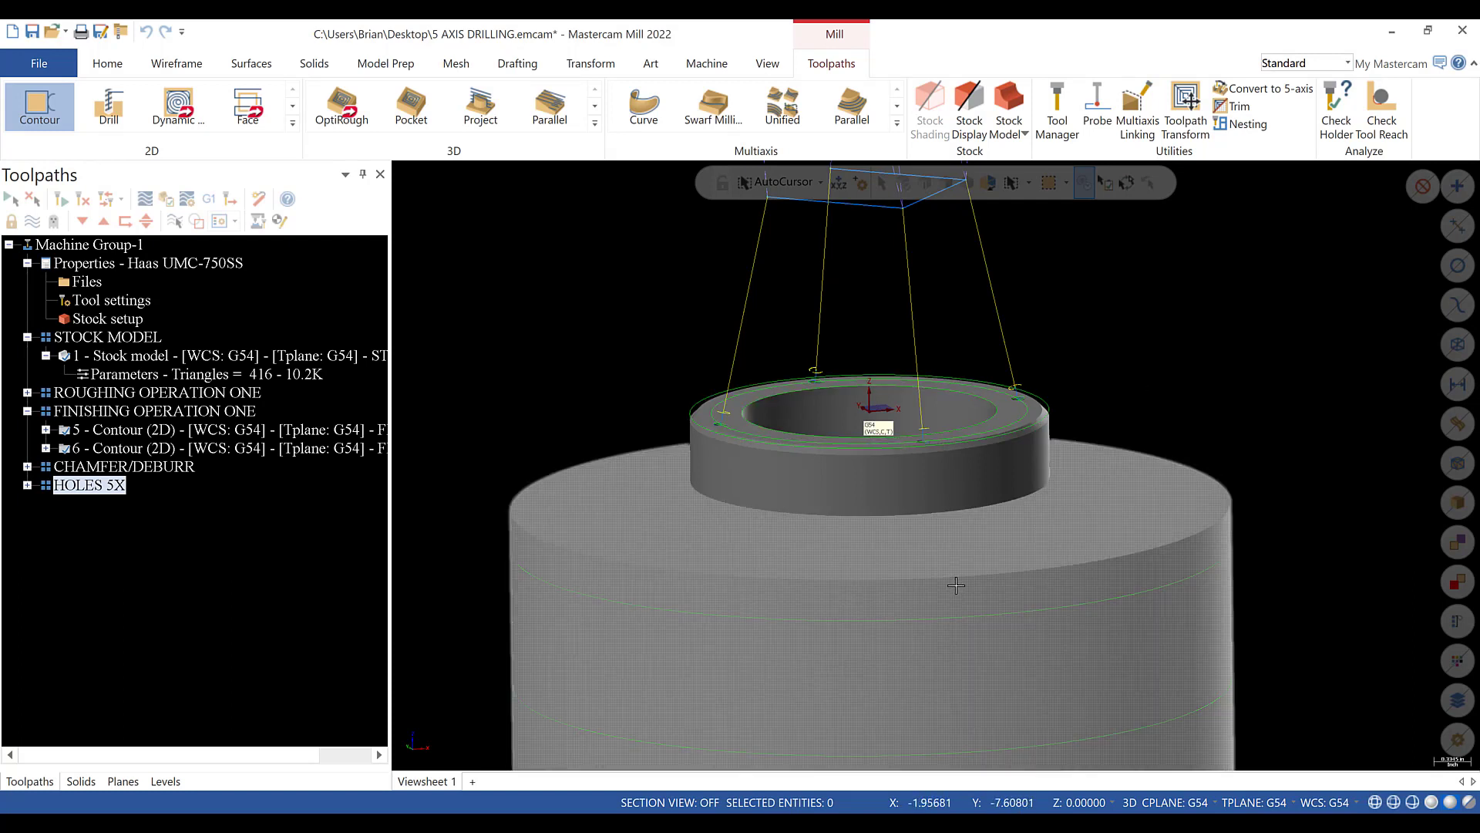
pyautogui.scroll(-3, 1161, 474)
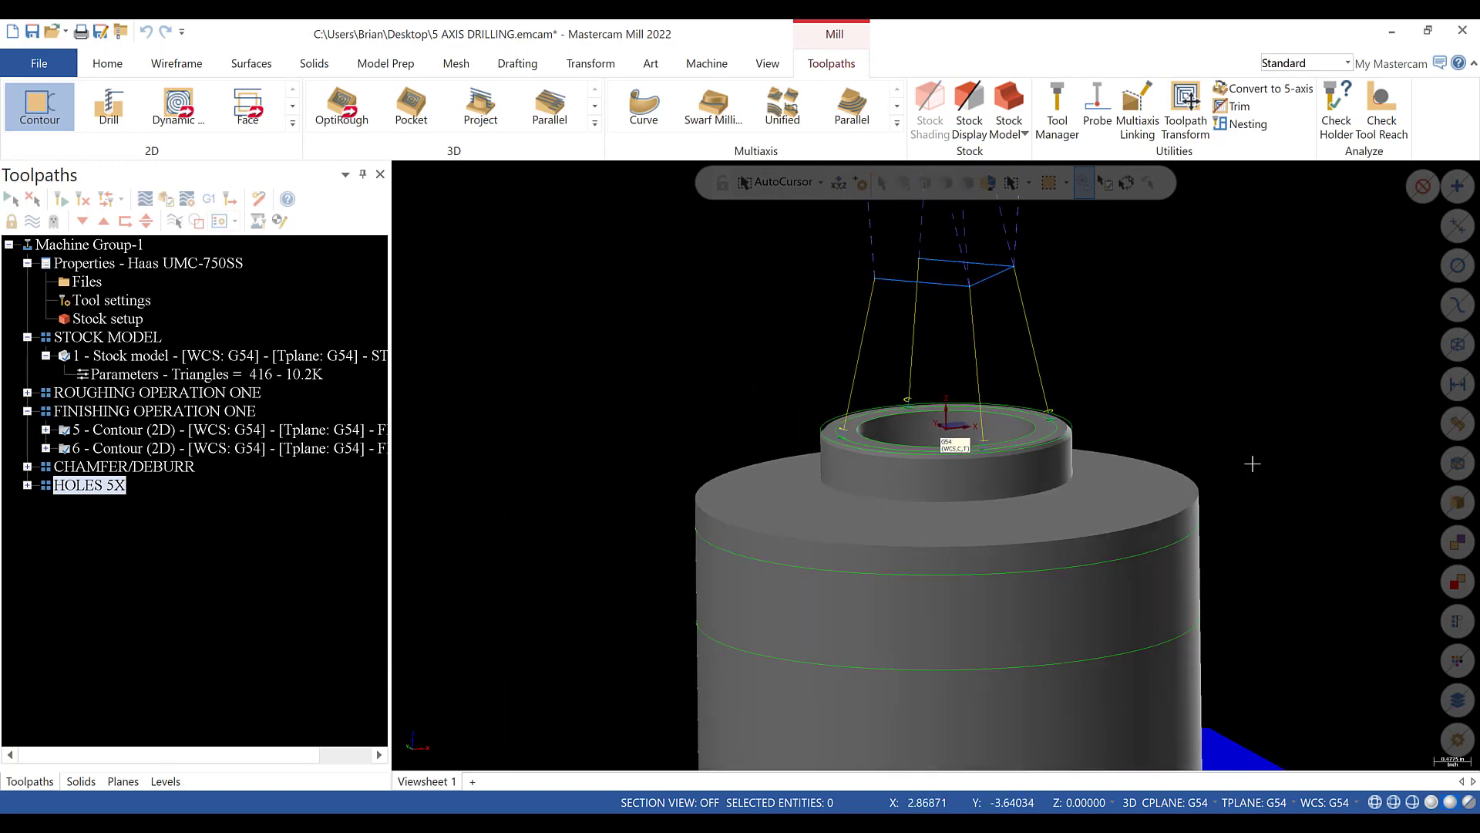
pyautogui.scroll(3, 1393, 308)
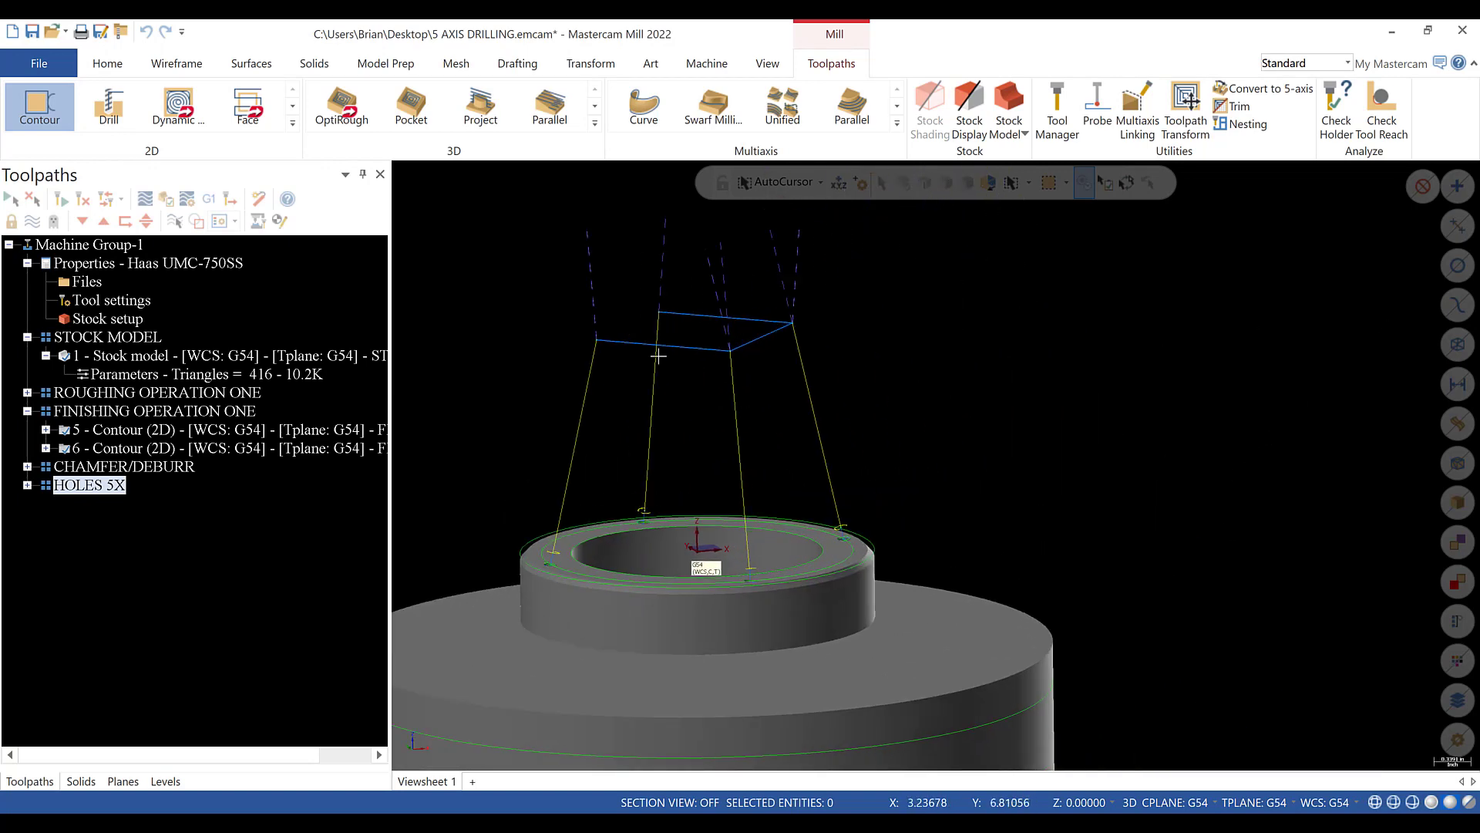
pyautogui.moveTo(762, 576); pyautogui.dragTo(573, 541, button='middle')
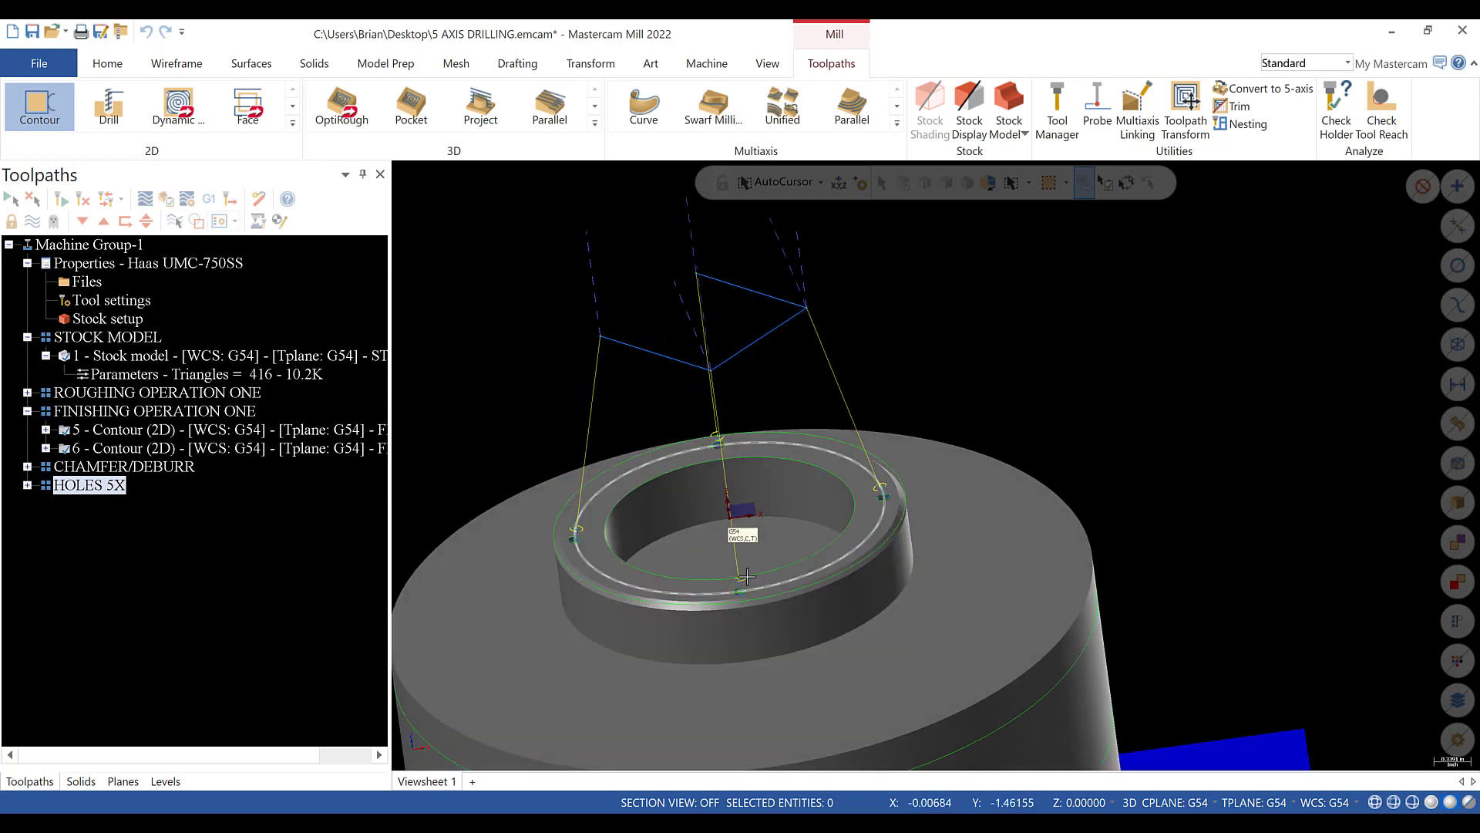
pyautogui.scroll(-5, 754, 589)
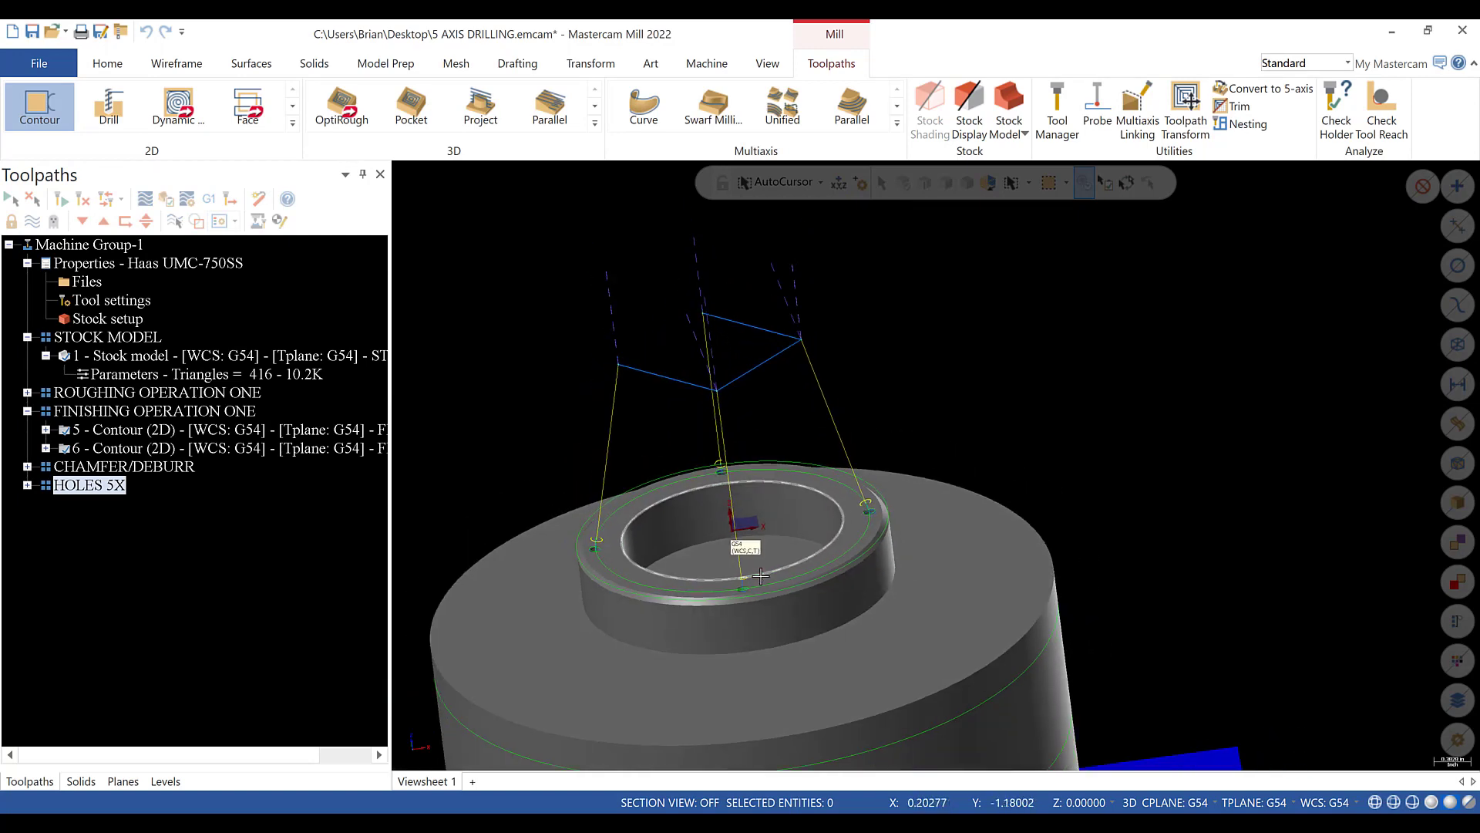
pyautogui.scroll(2, 651, 692)
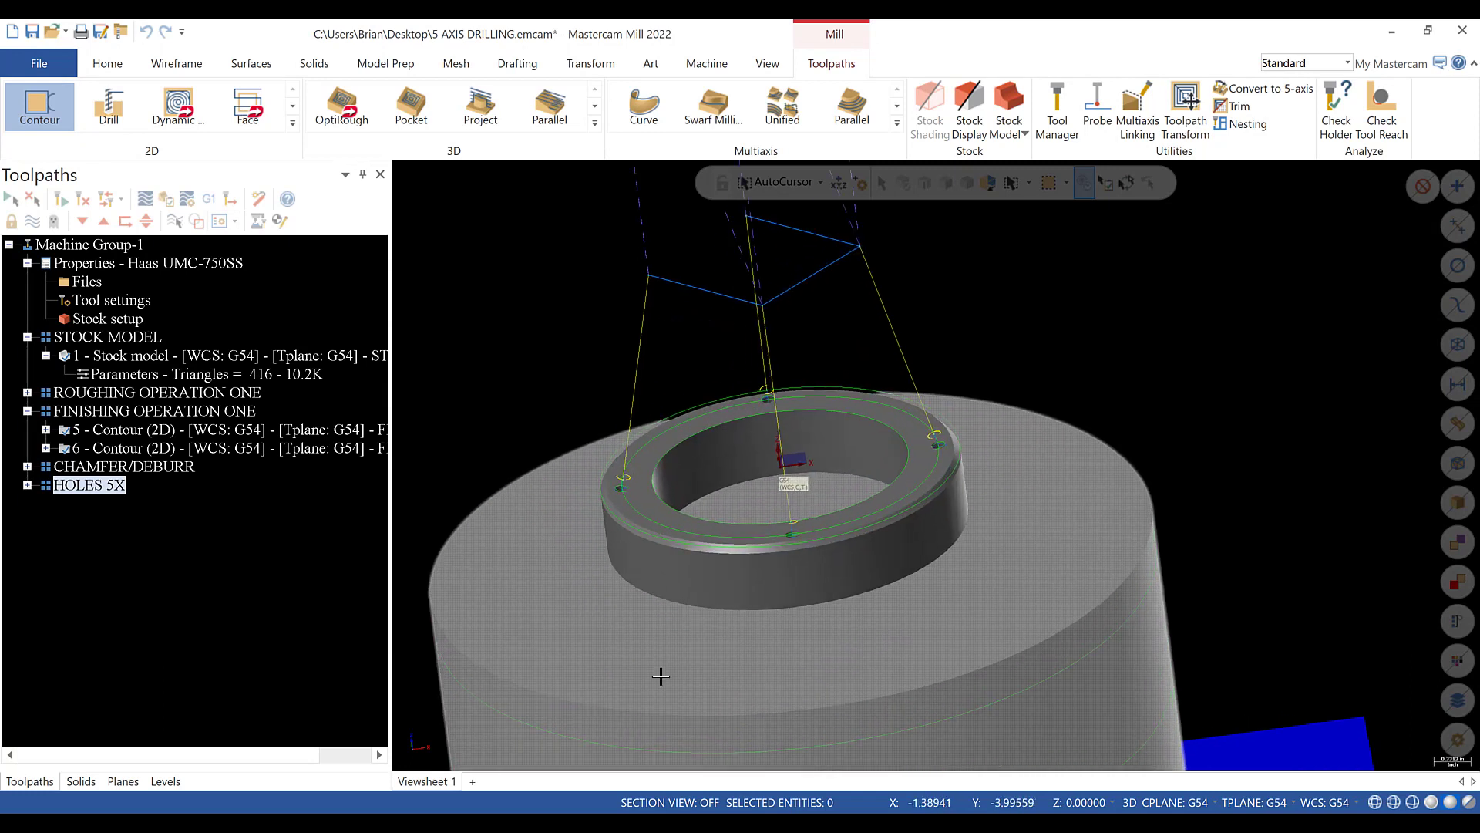